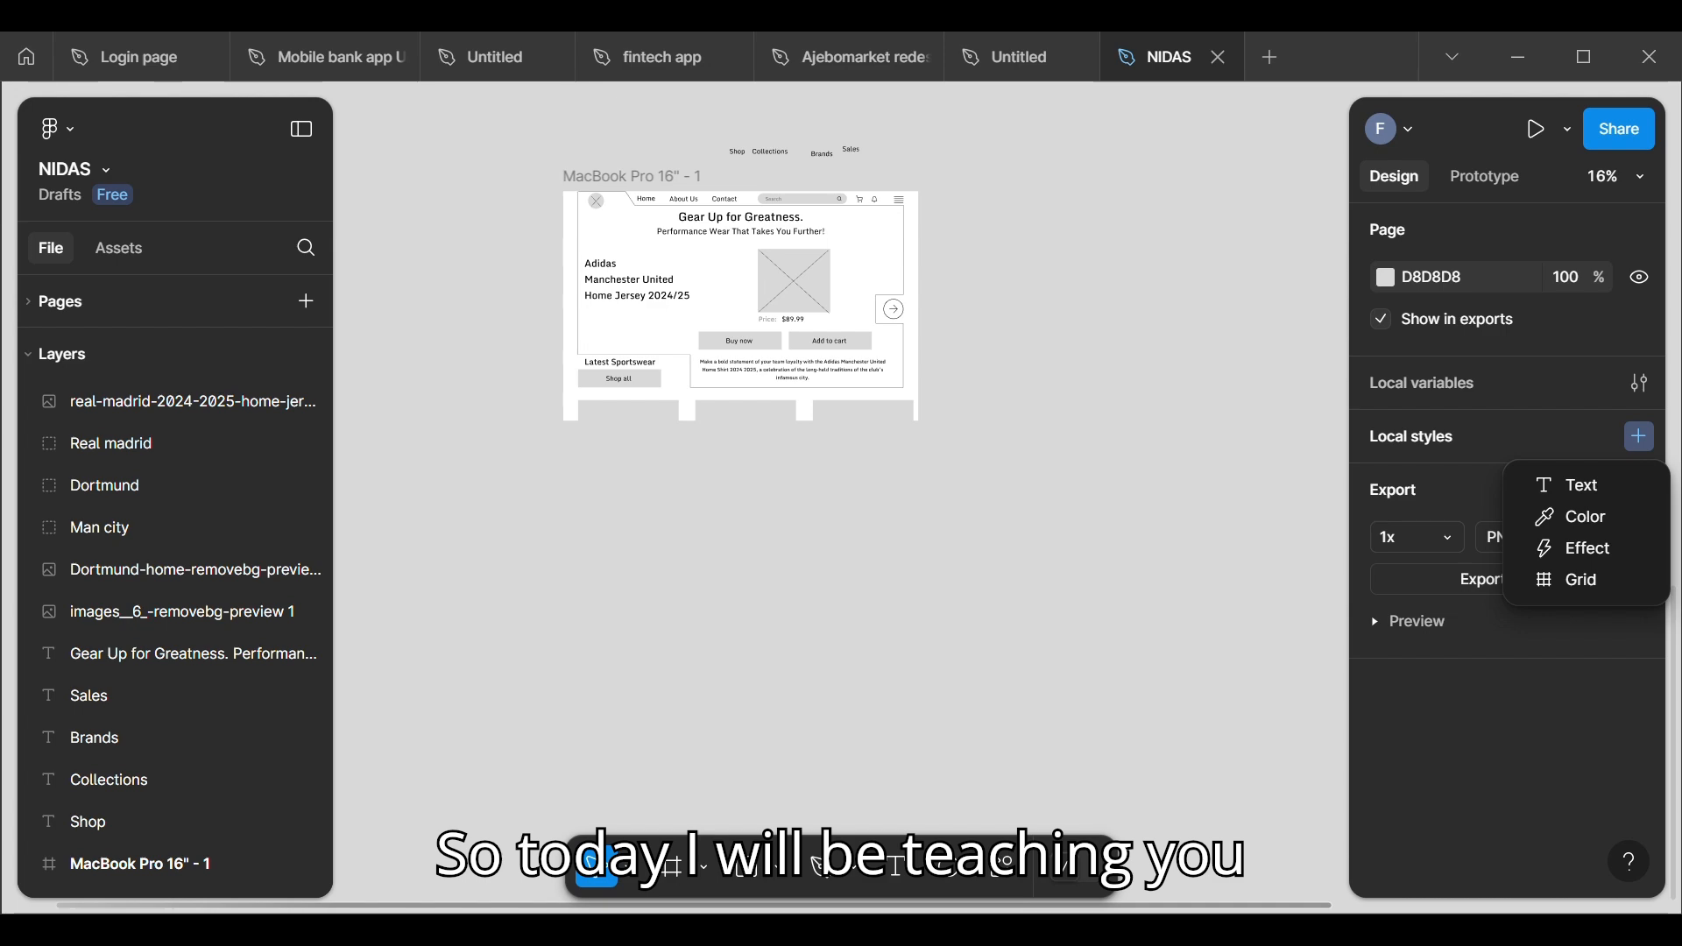
Step: Add a 1728×1117 MacBook Pro 16" frame and place it below the existing wireframe frame
scroll(980, 500, up, 5)
scroll(412, 367, down, 1)
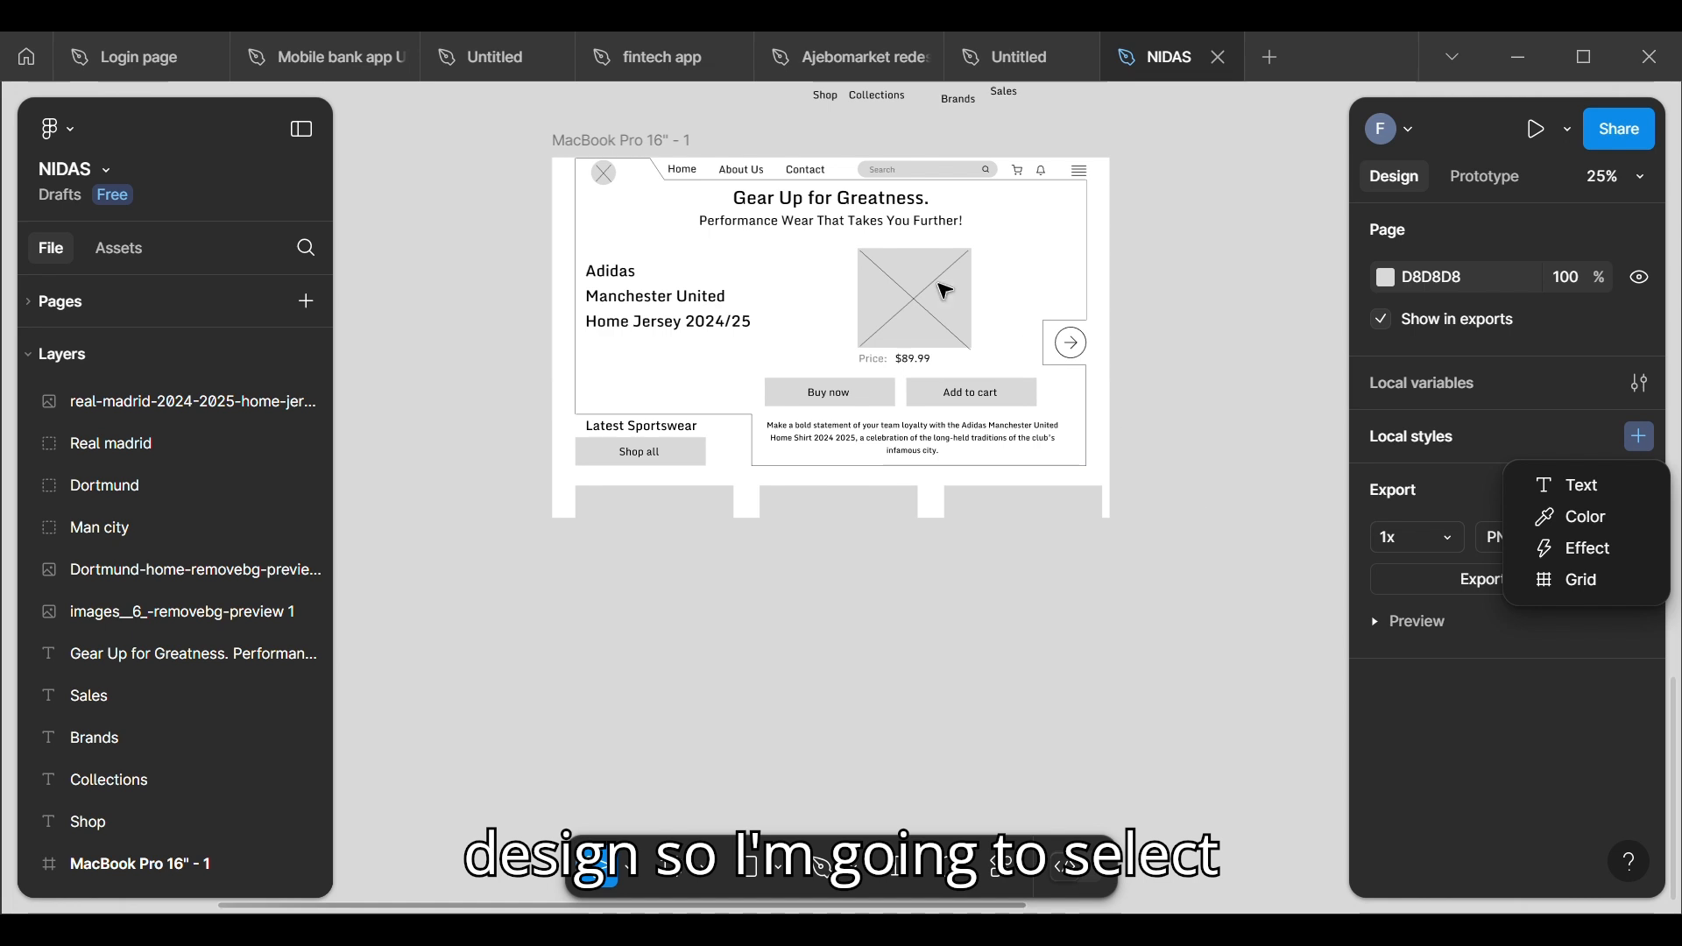
click(583, 145)
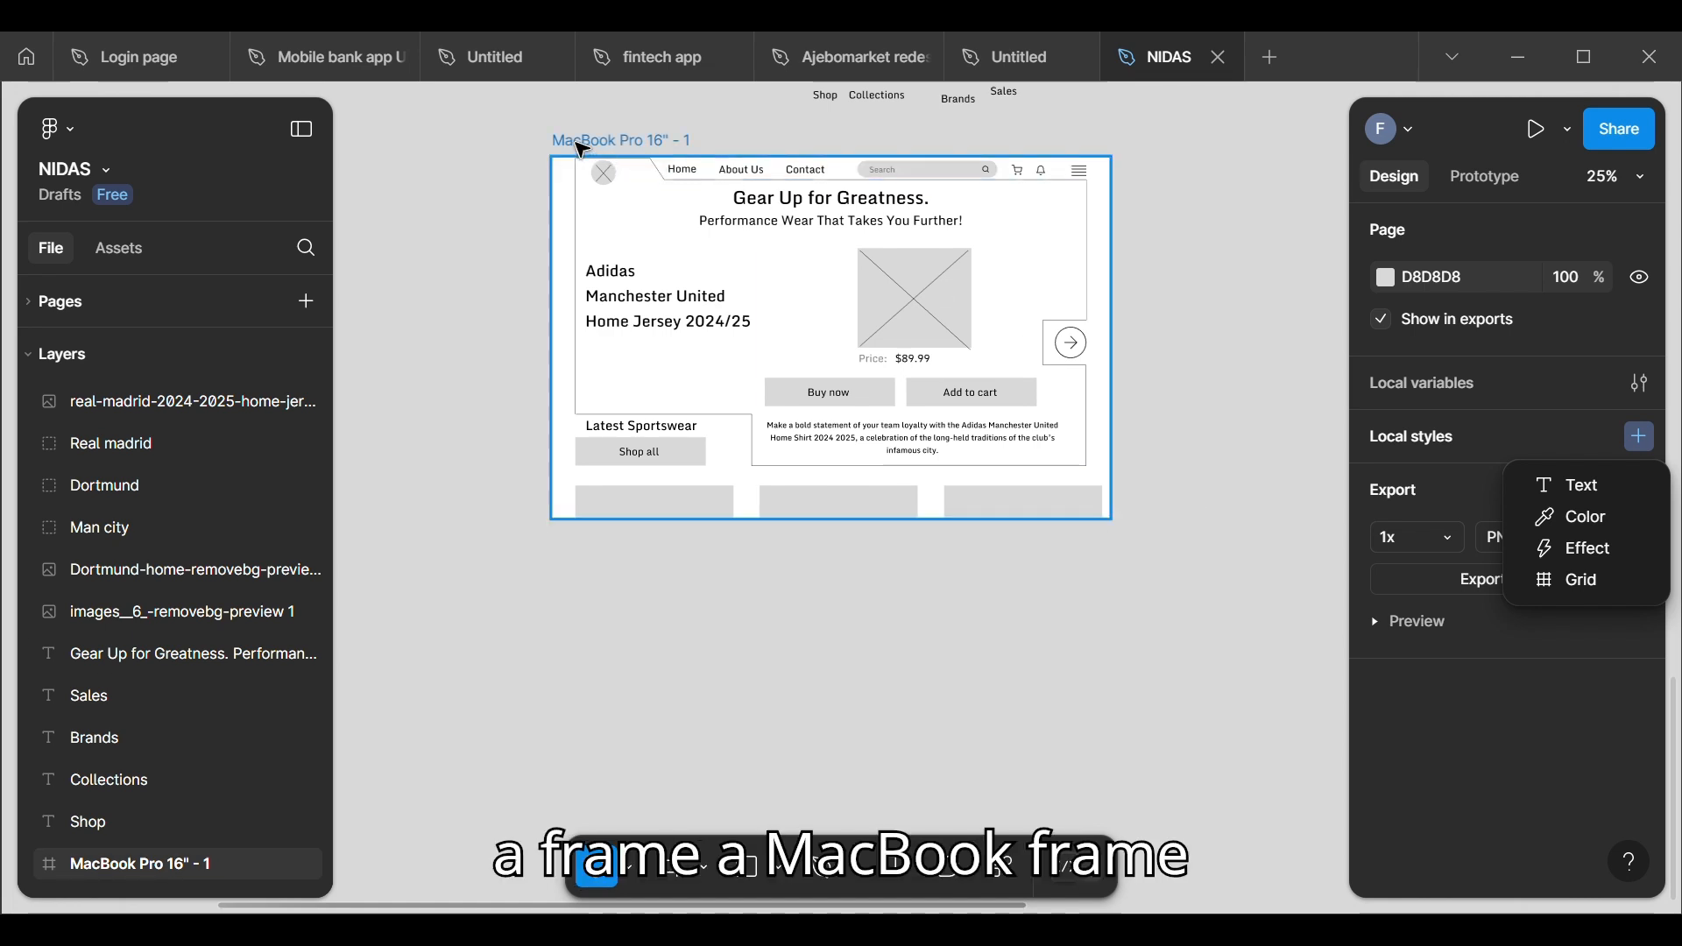
click(675, 877)
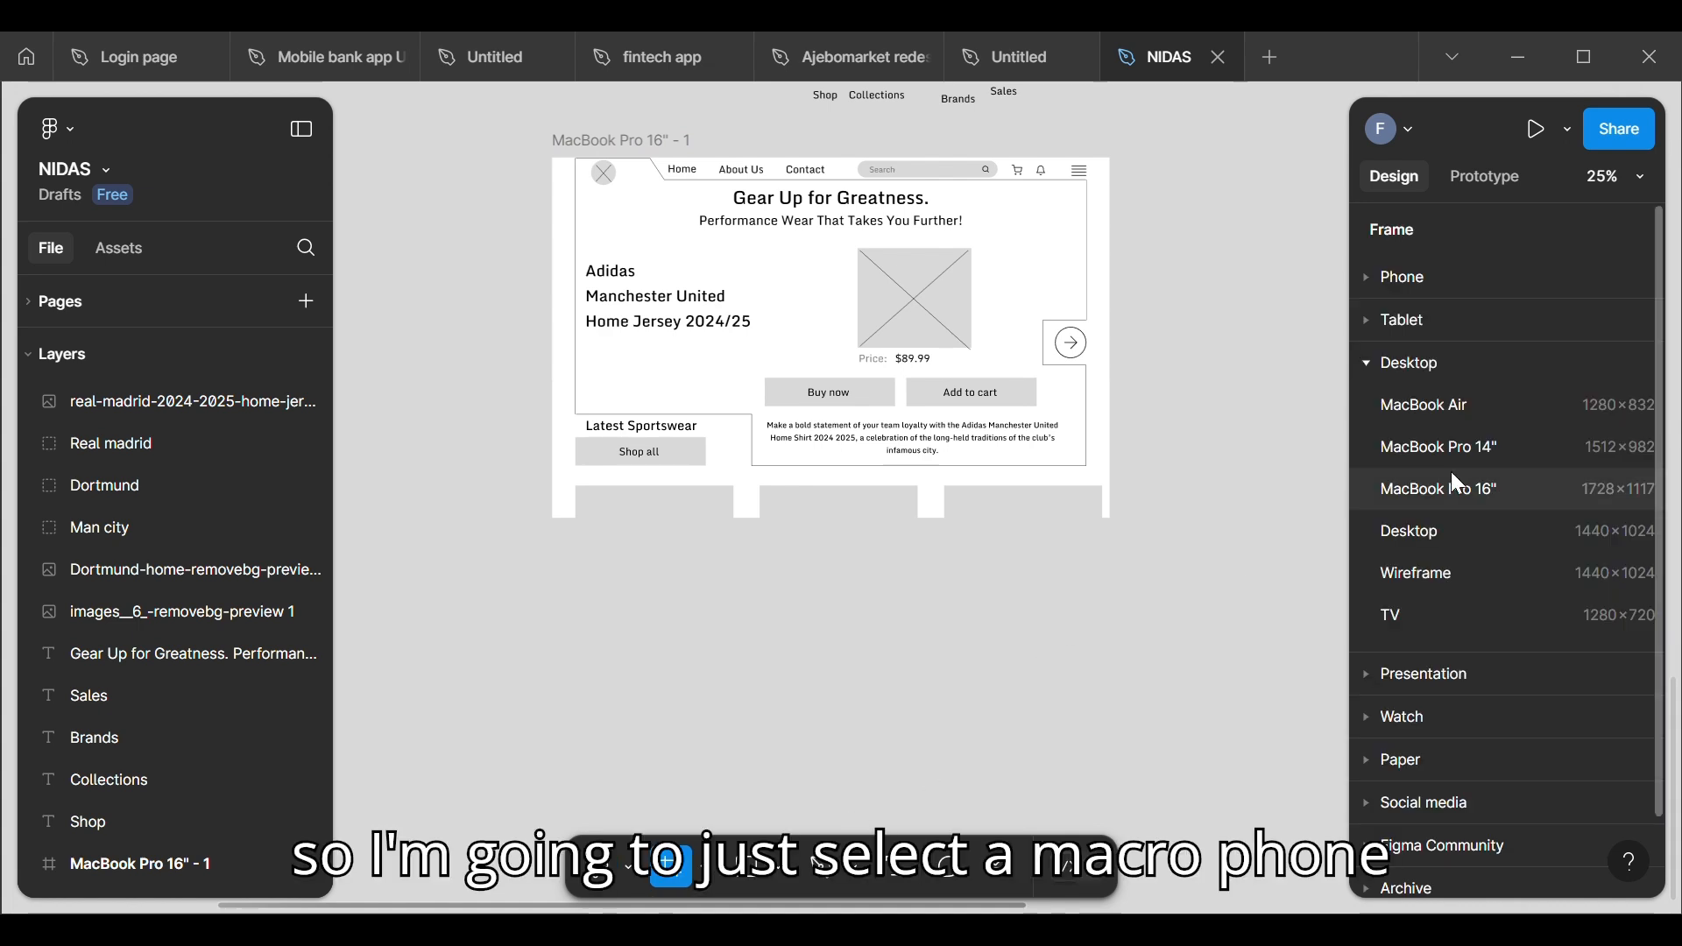
click(1488, 497)
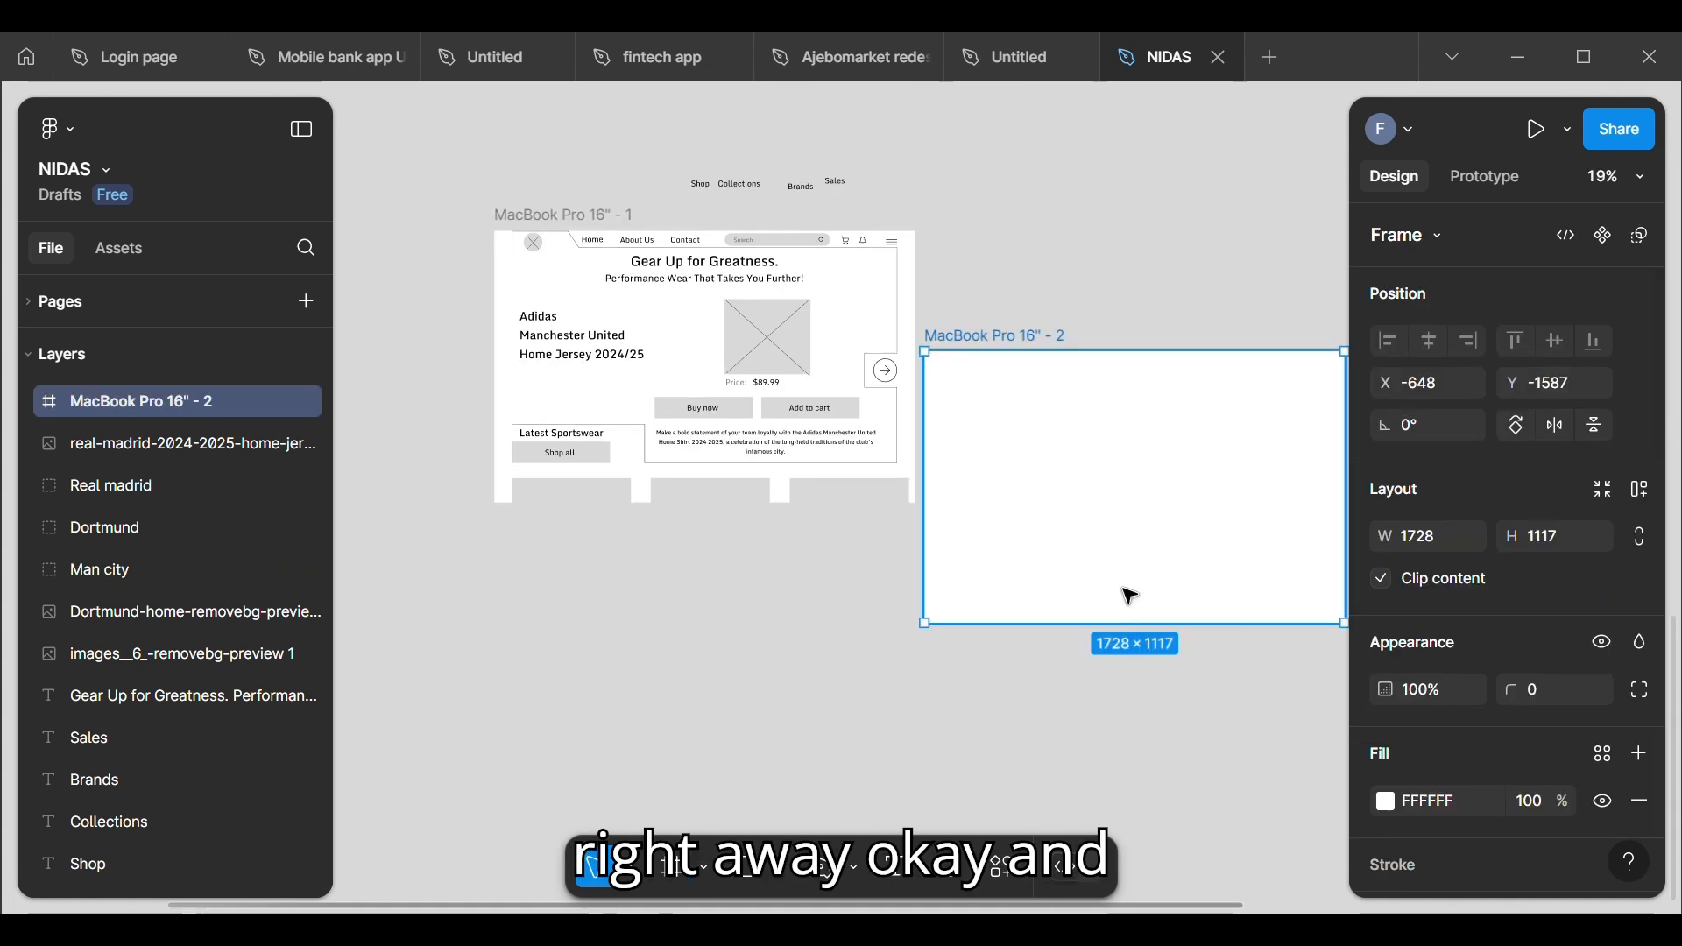
drag(1127, 590, 701, 807)
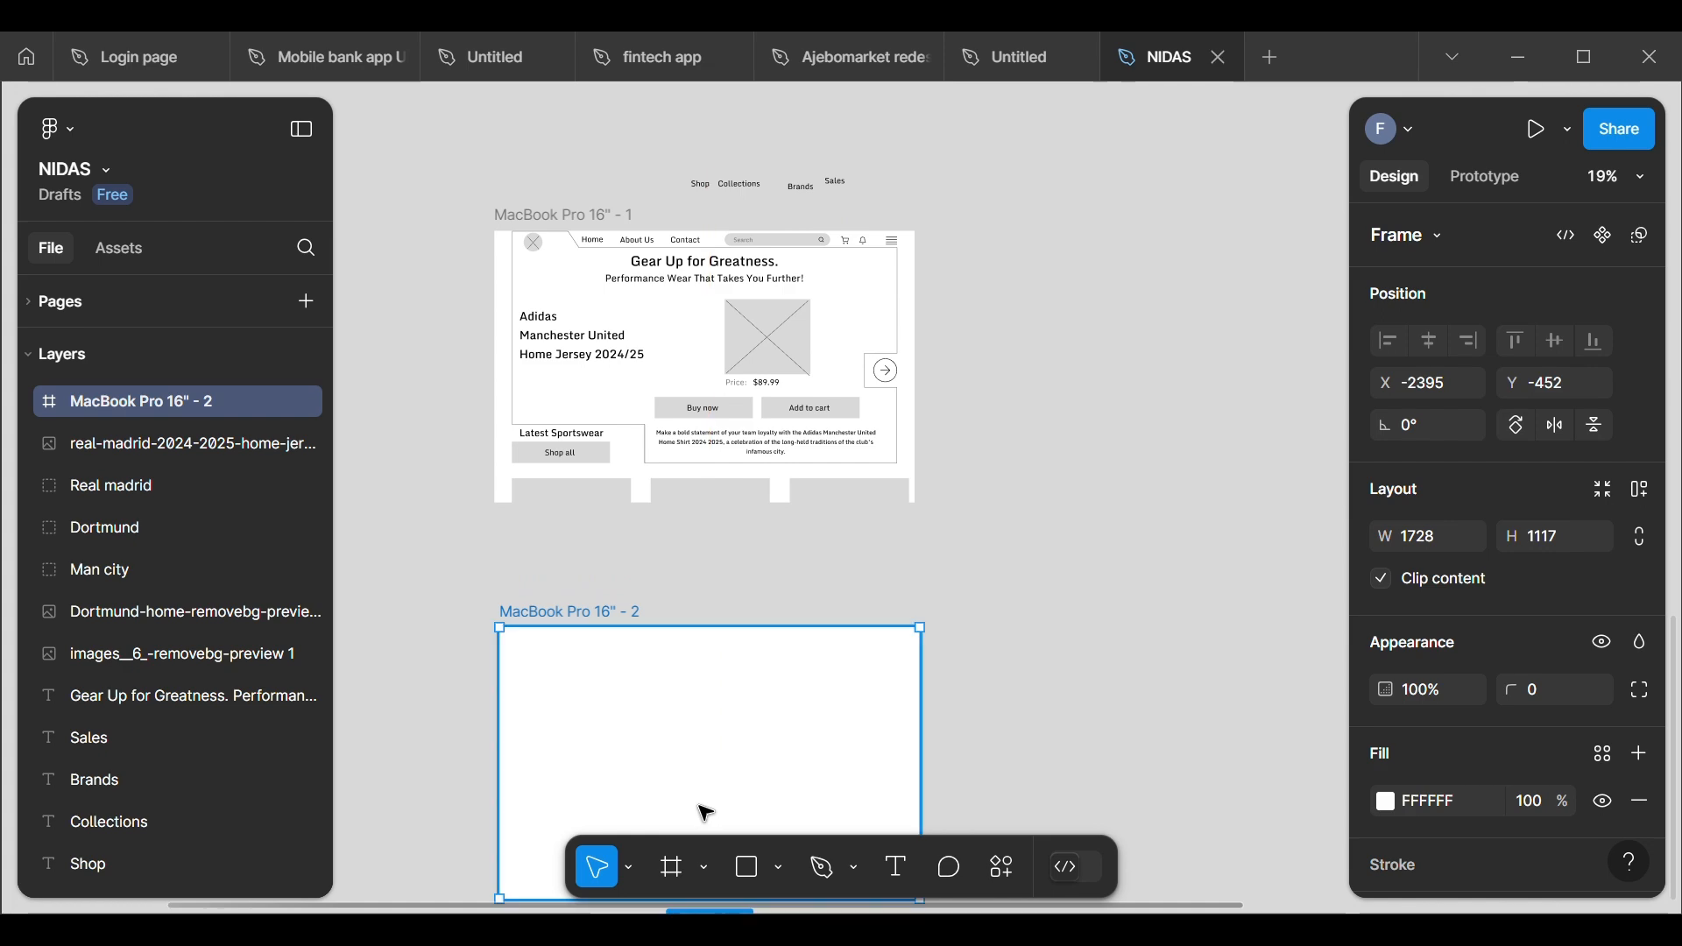
scroll(700, 491, down, 2)
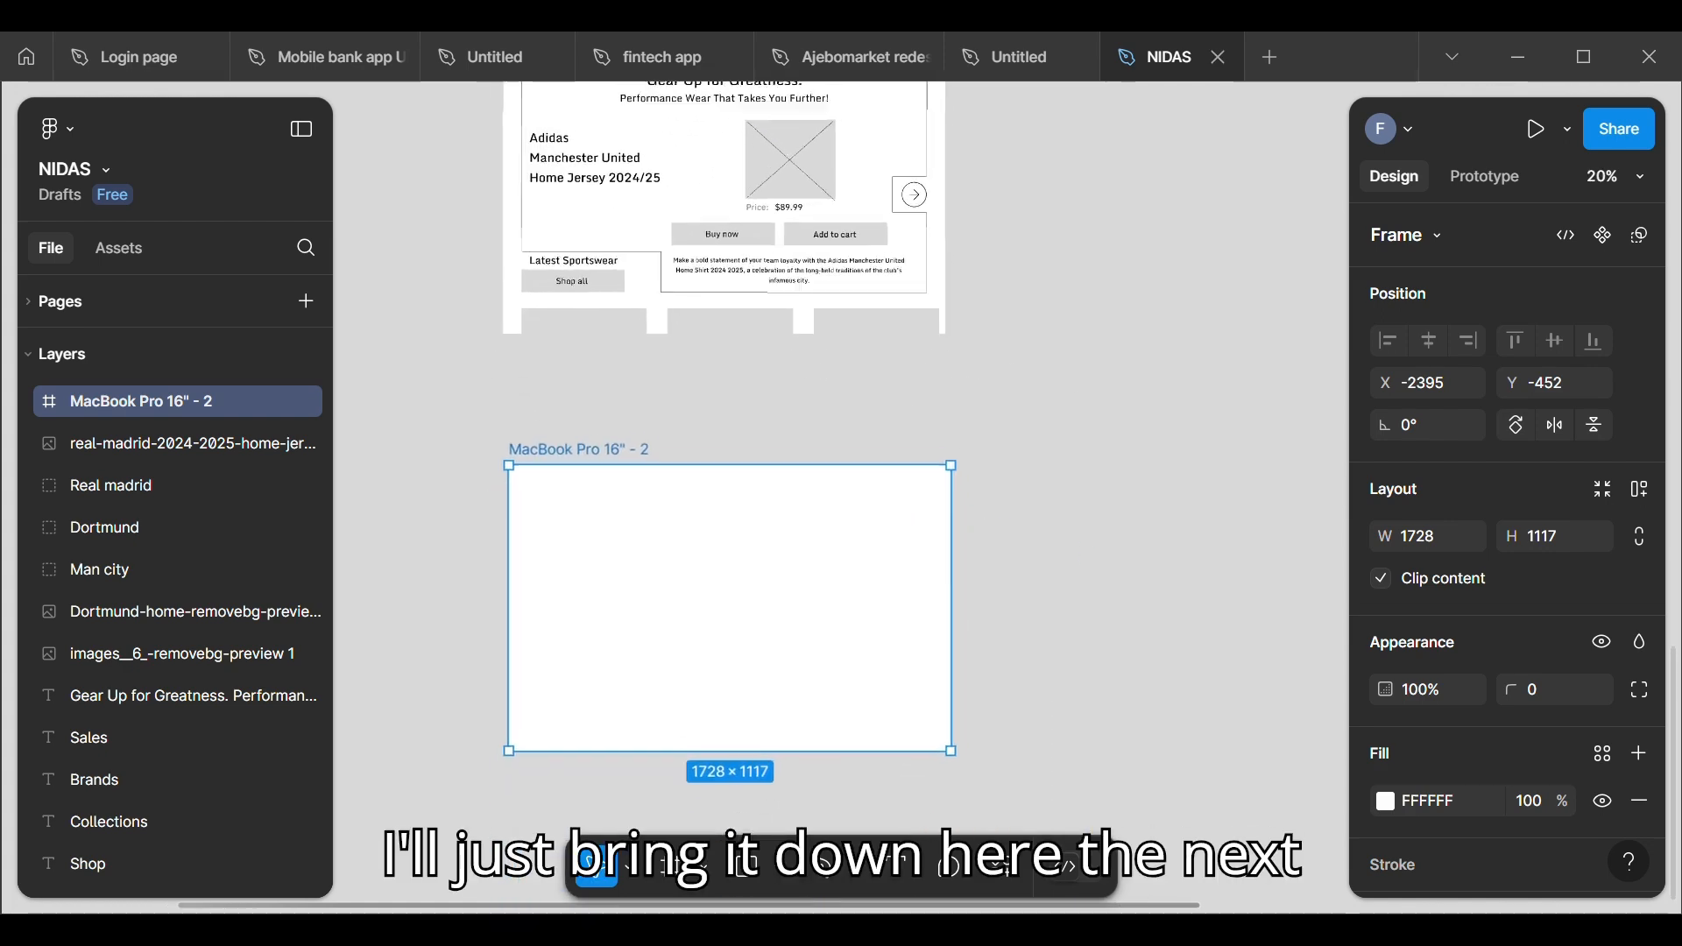
scroll(701, 491, down, 1)
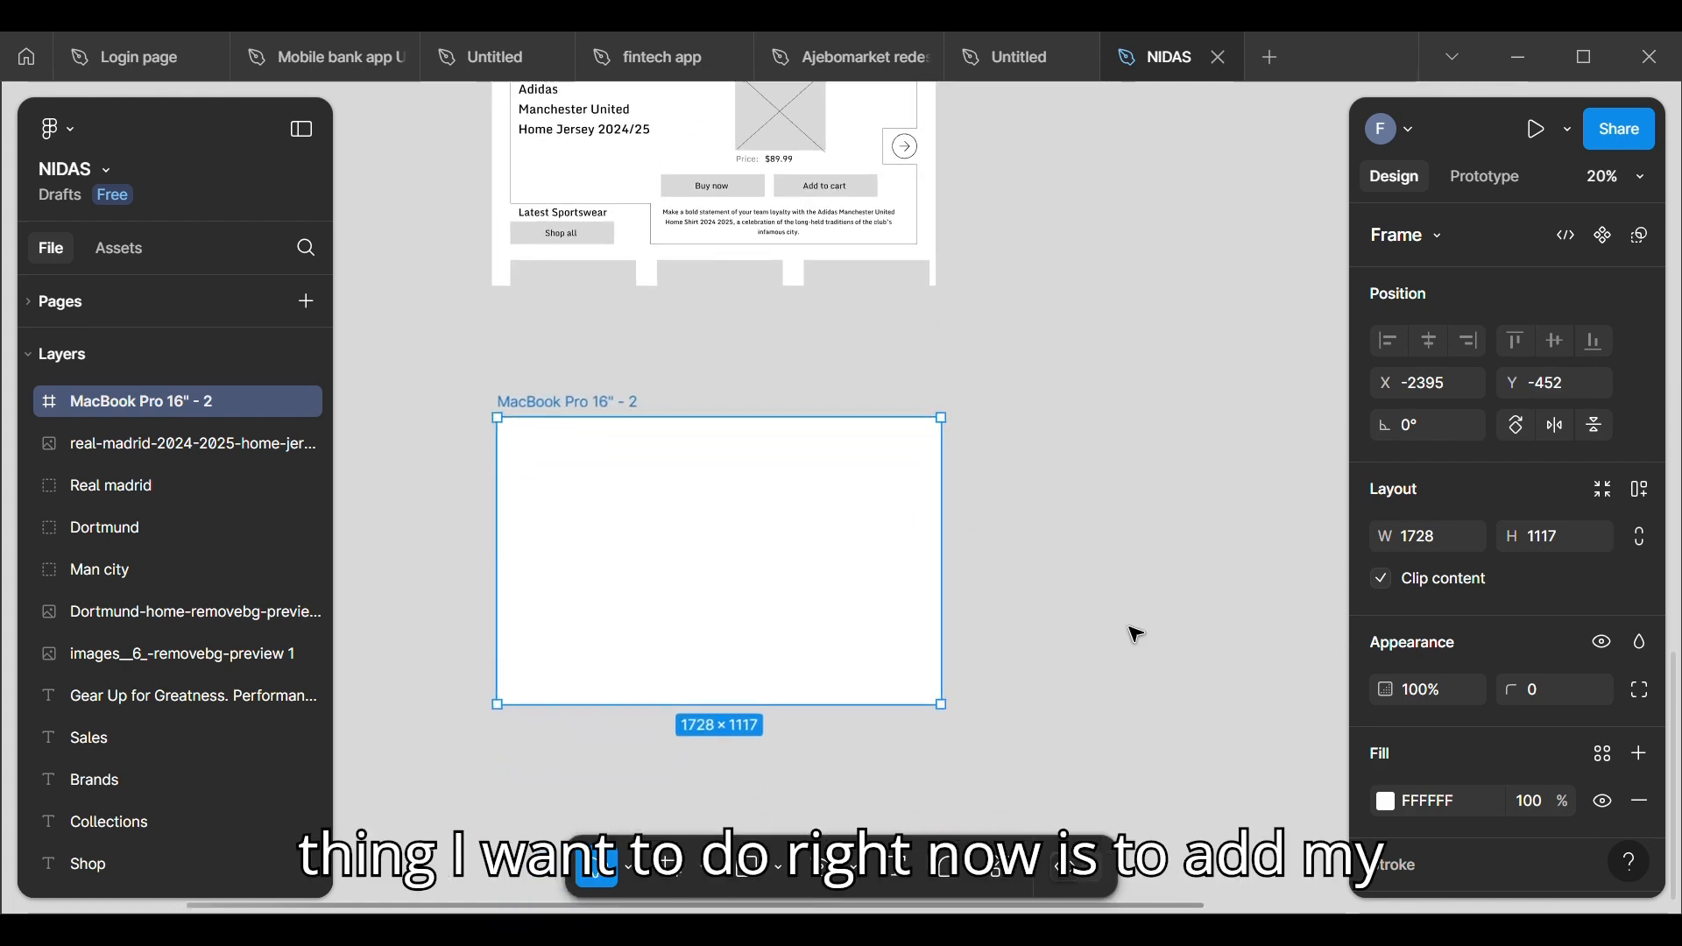
Step: Add a layout grid to the new MacBook frame and set it to Columns with a count of 12
scroll(1468, 769, down, 2)
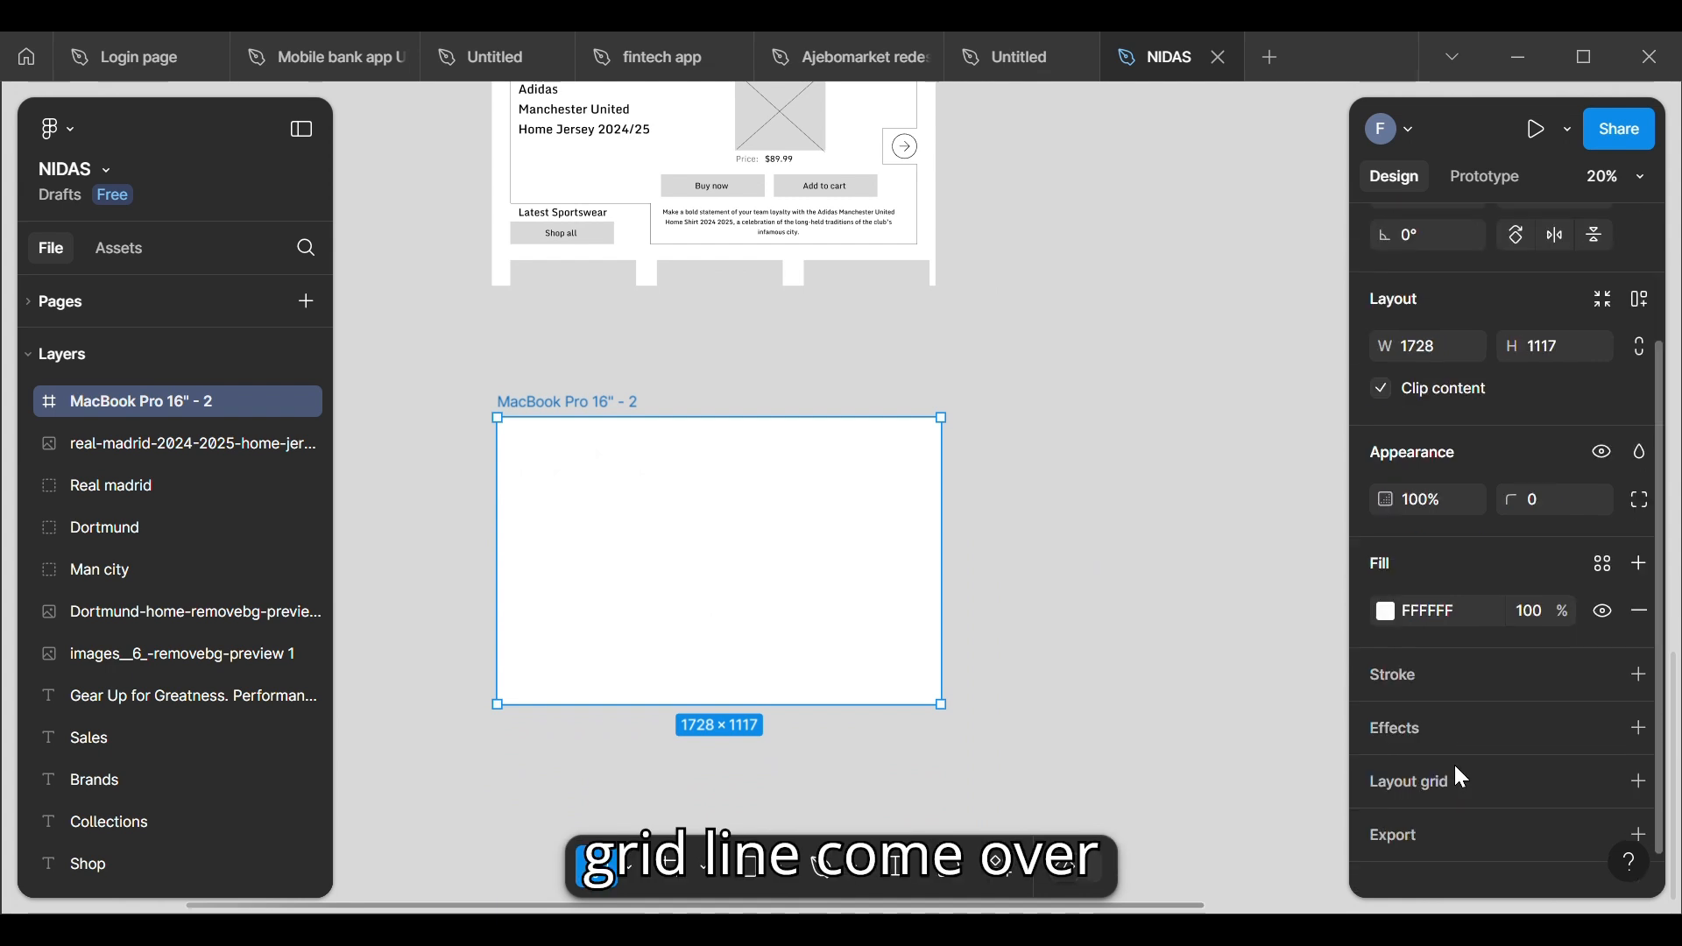
click(1410, 755)
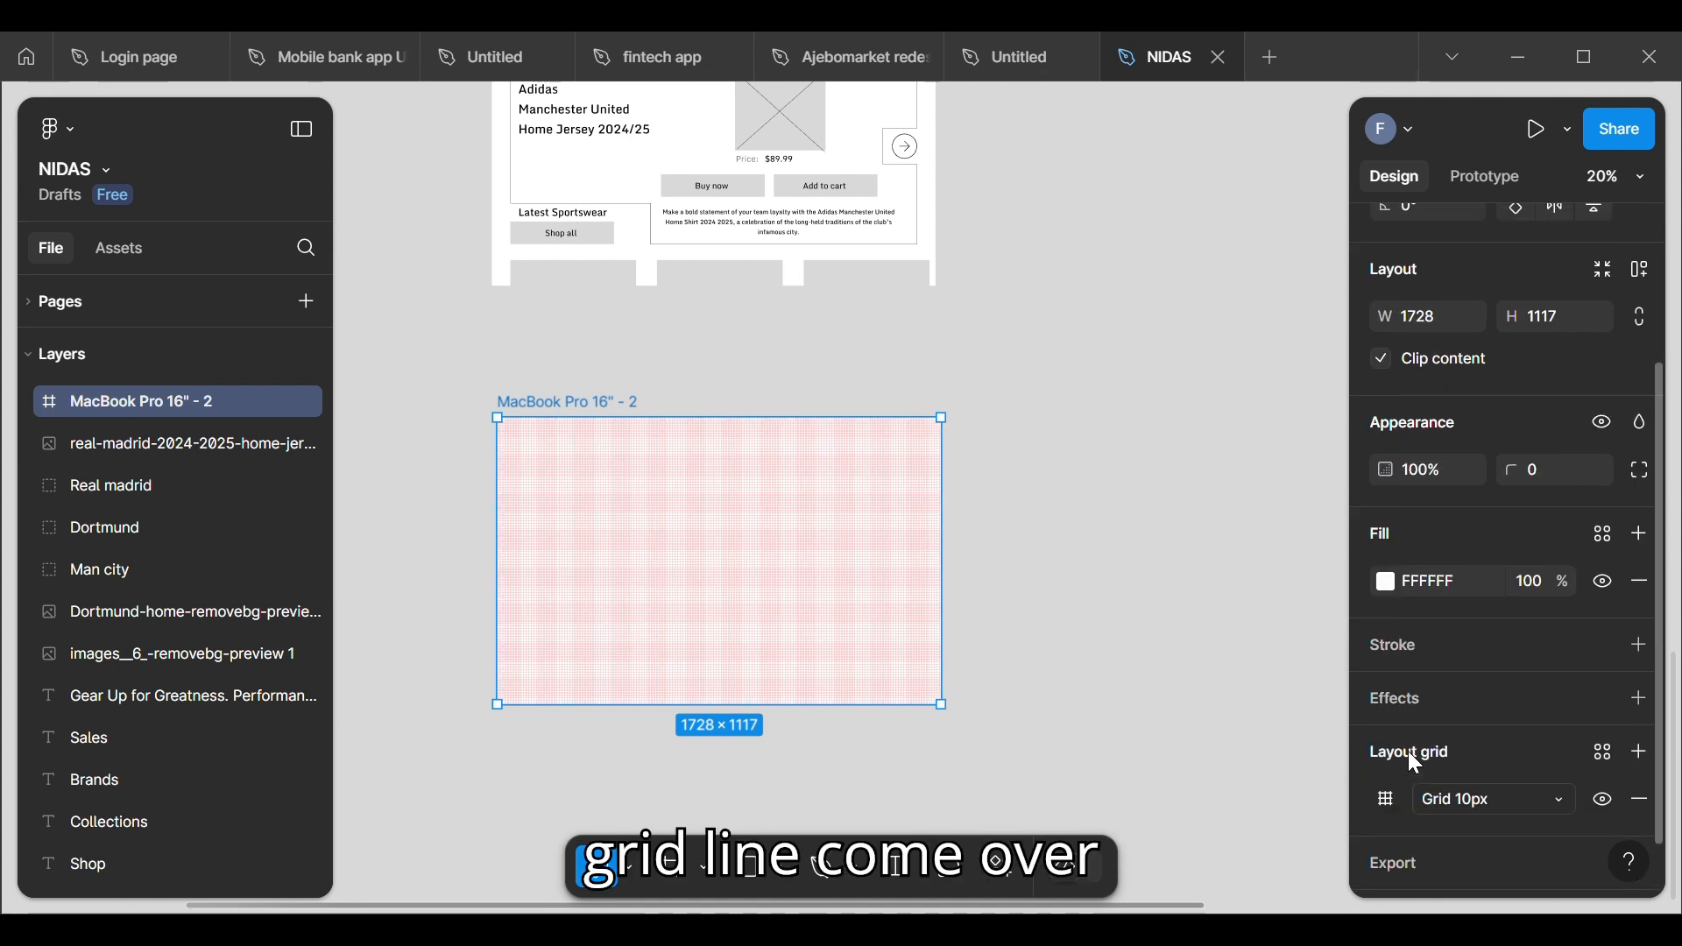
click(1380, 807)
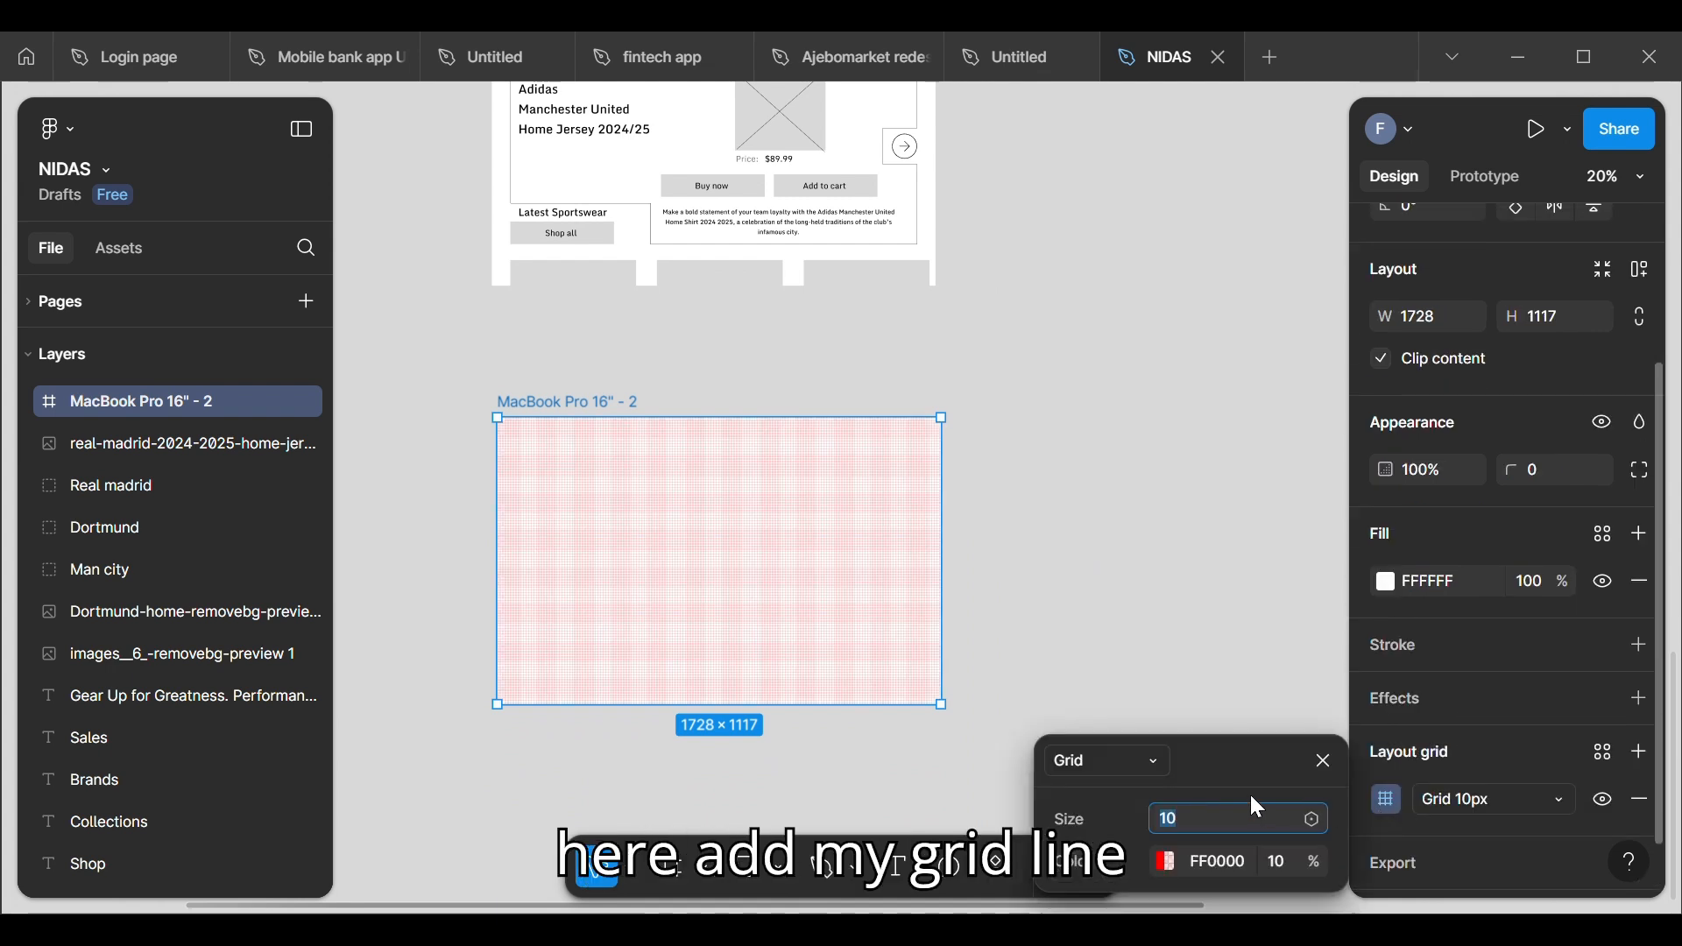
click(1139, 765)
click(1138, 793)
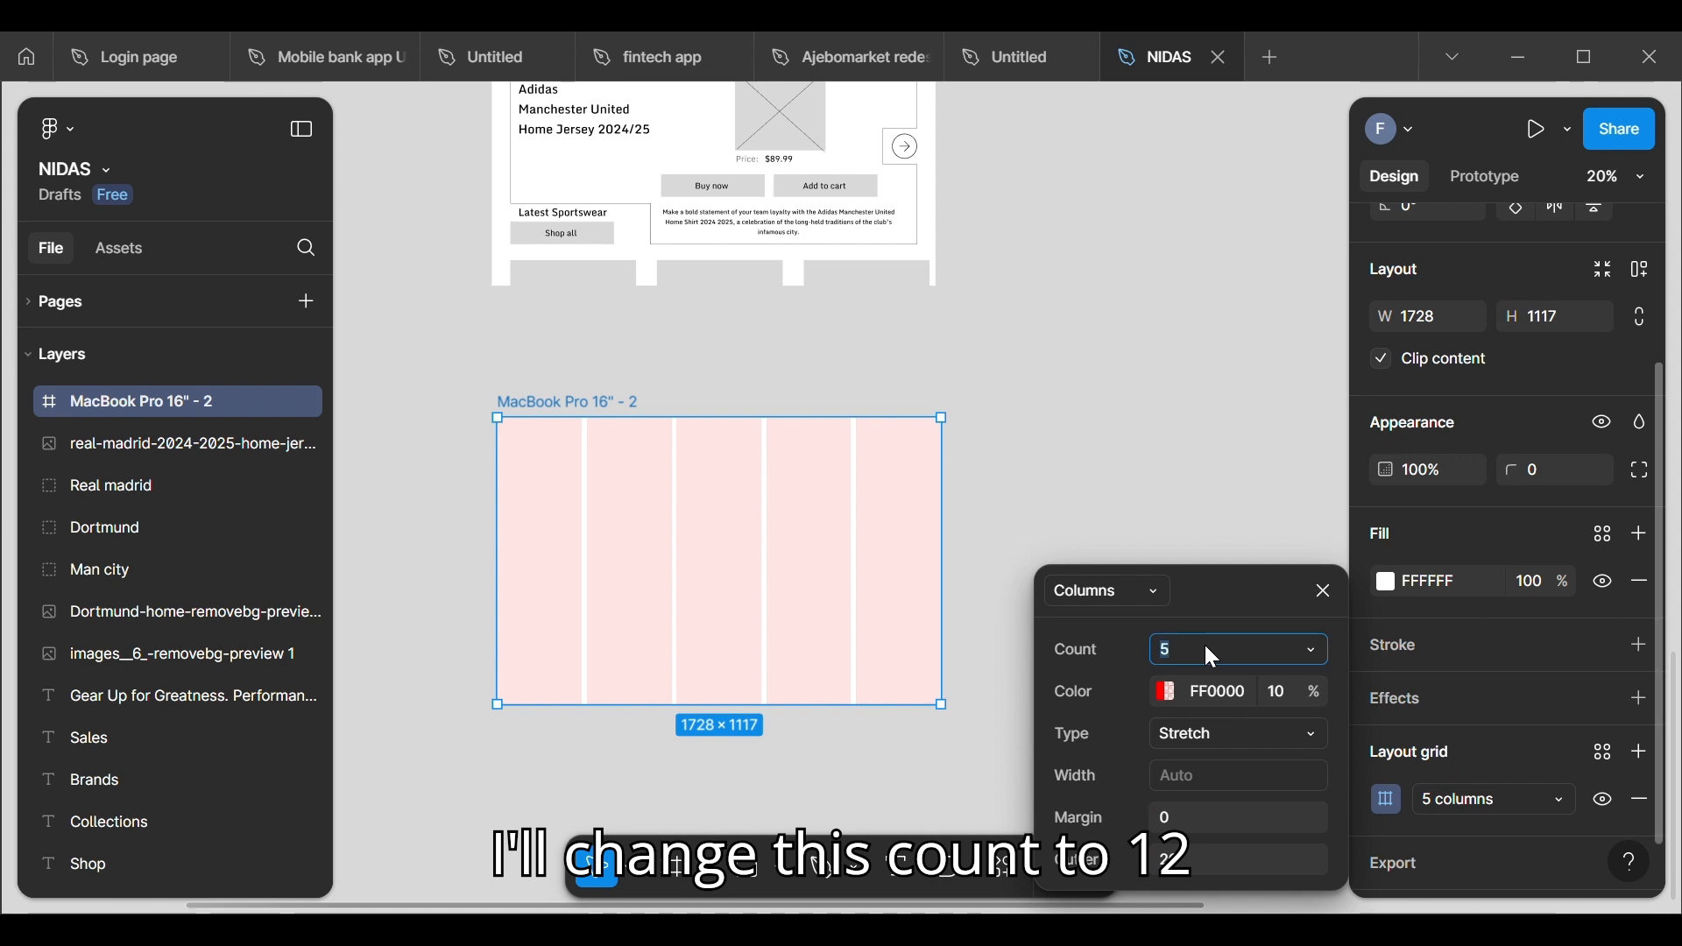
text(12)
key(Return)
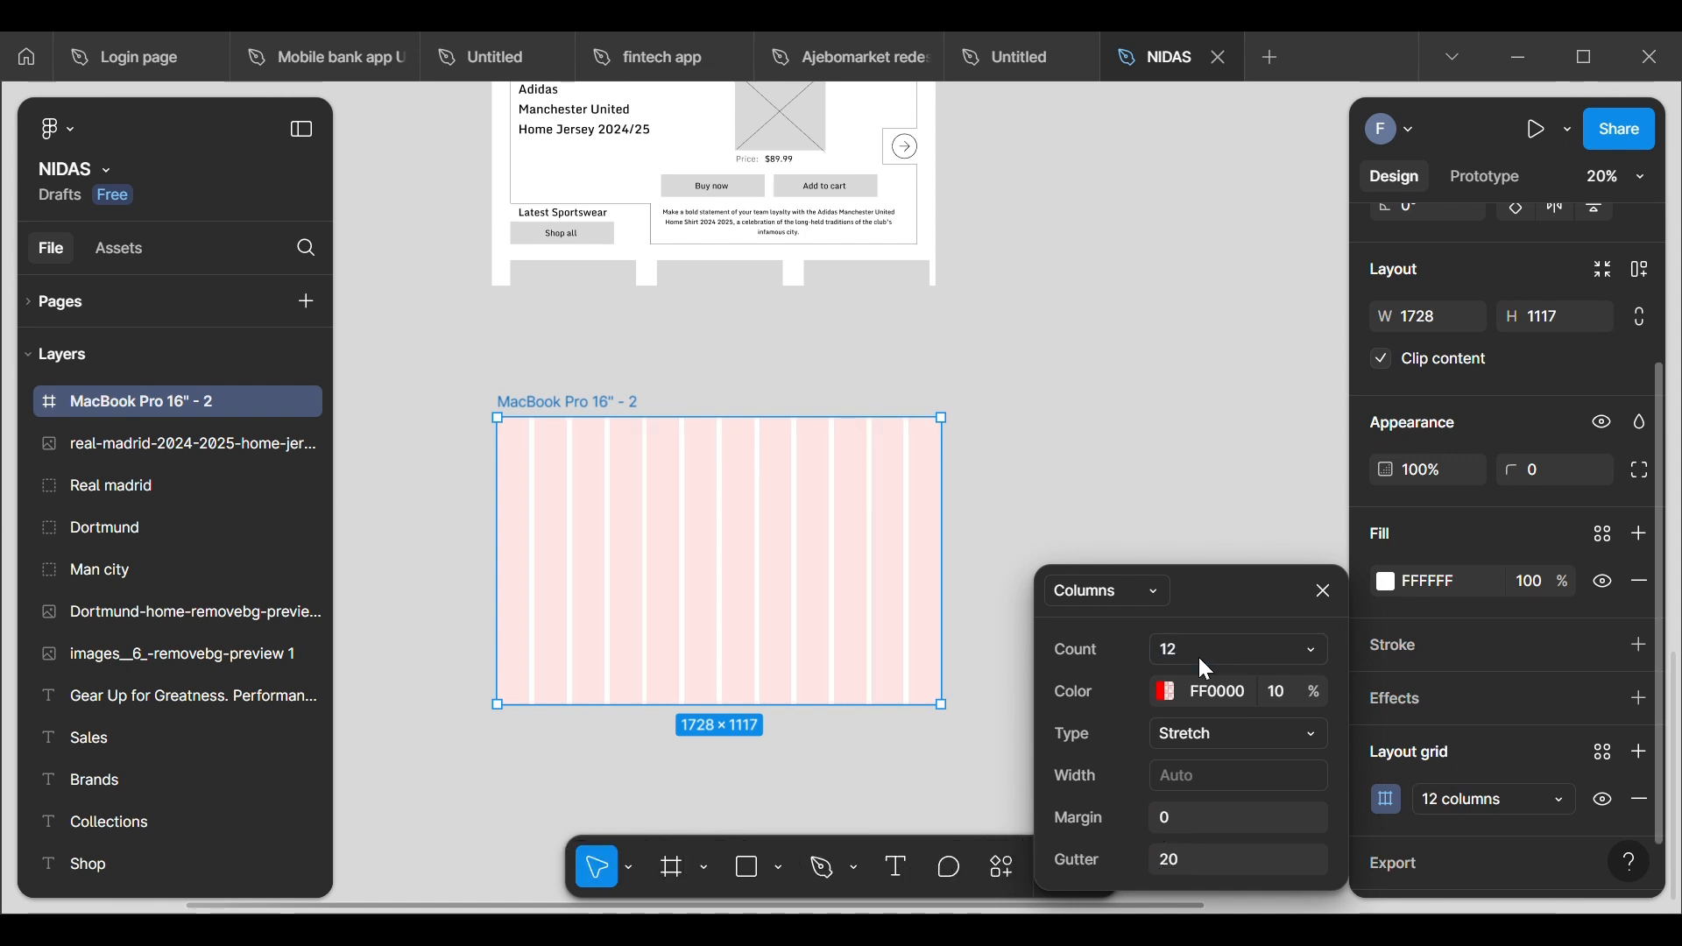
Step: Set the column grid's margin to 72 and its gutter to 32
click(1185, 810)
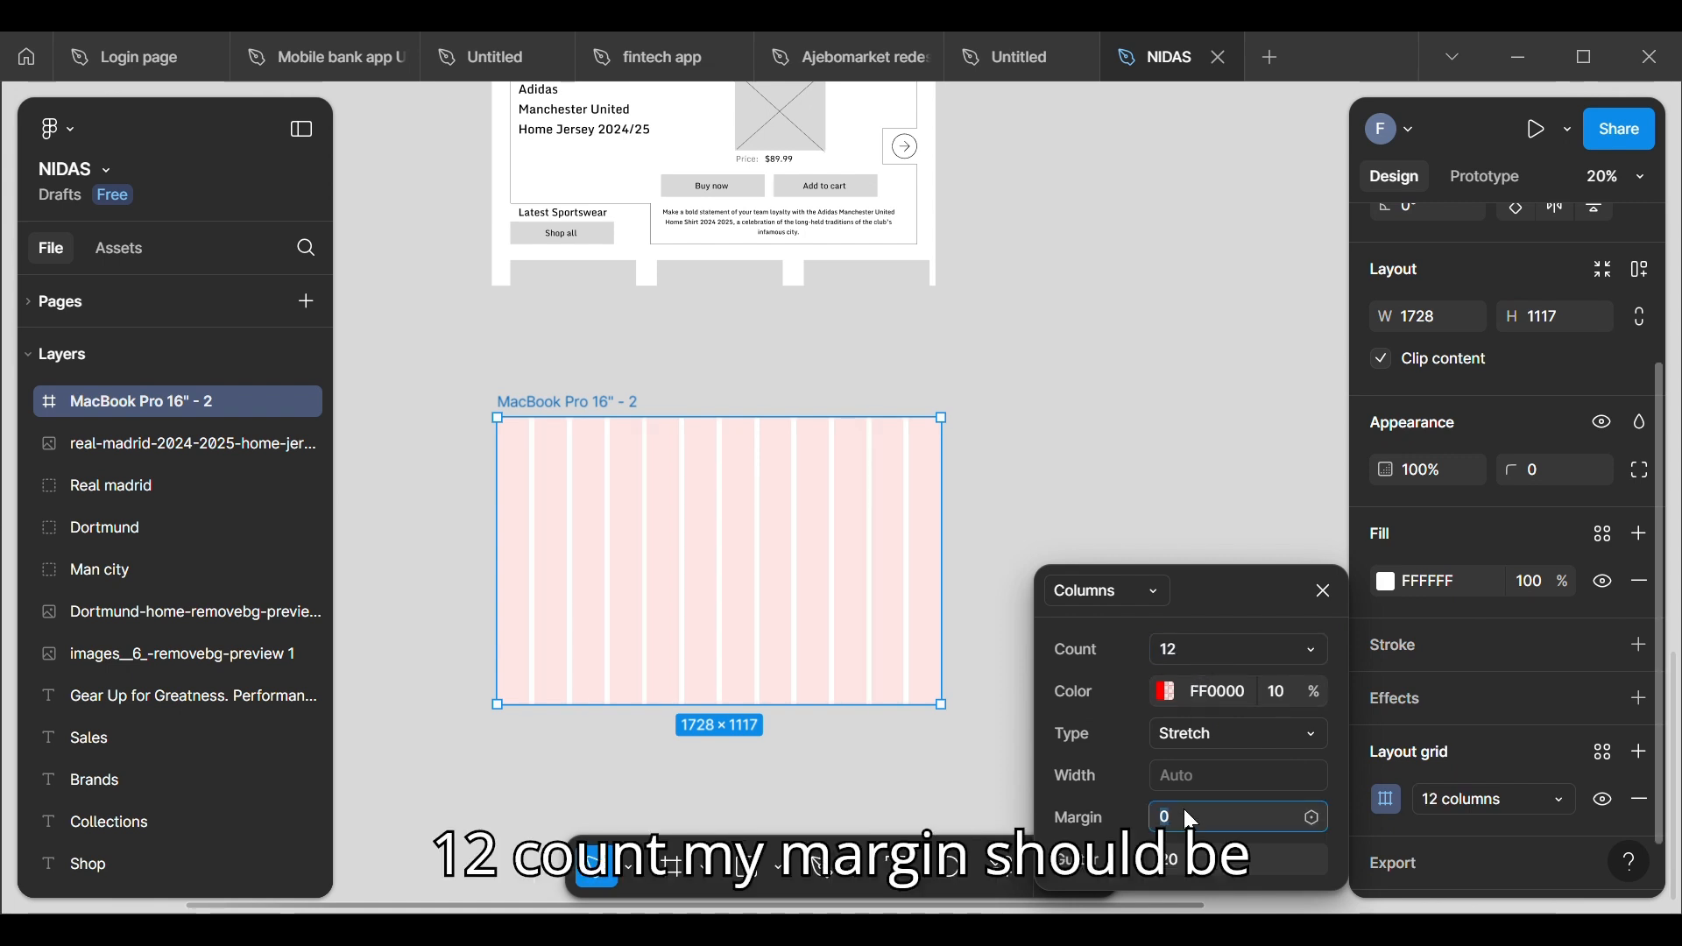
key(BackSpace)
text(7)
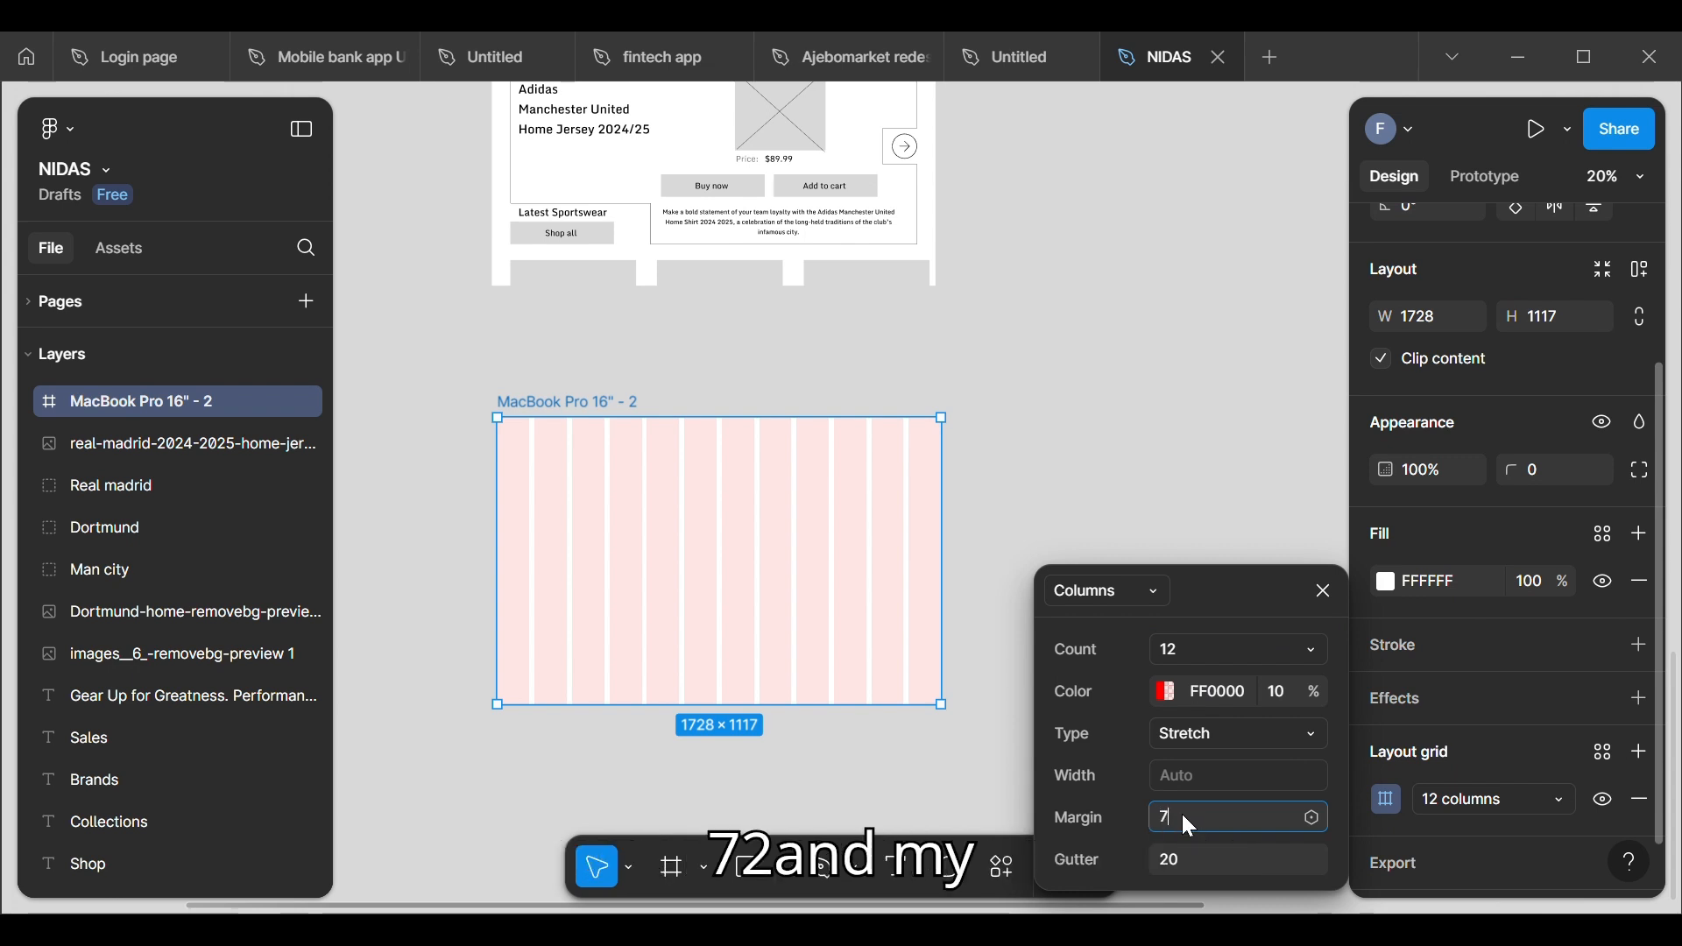
text(2)
key(Return)
click(1188, 855)
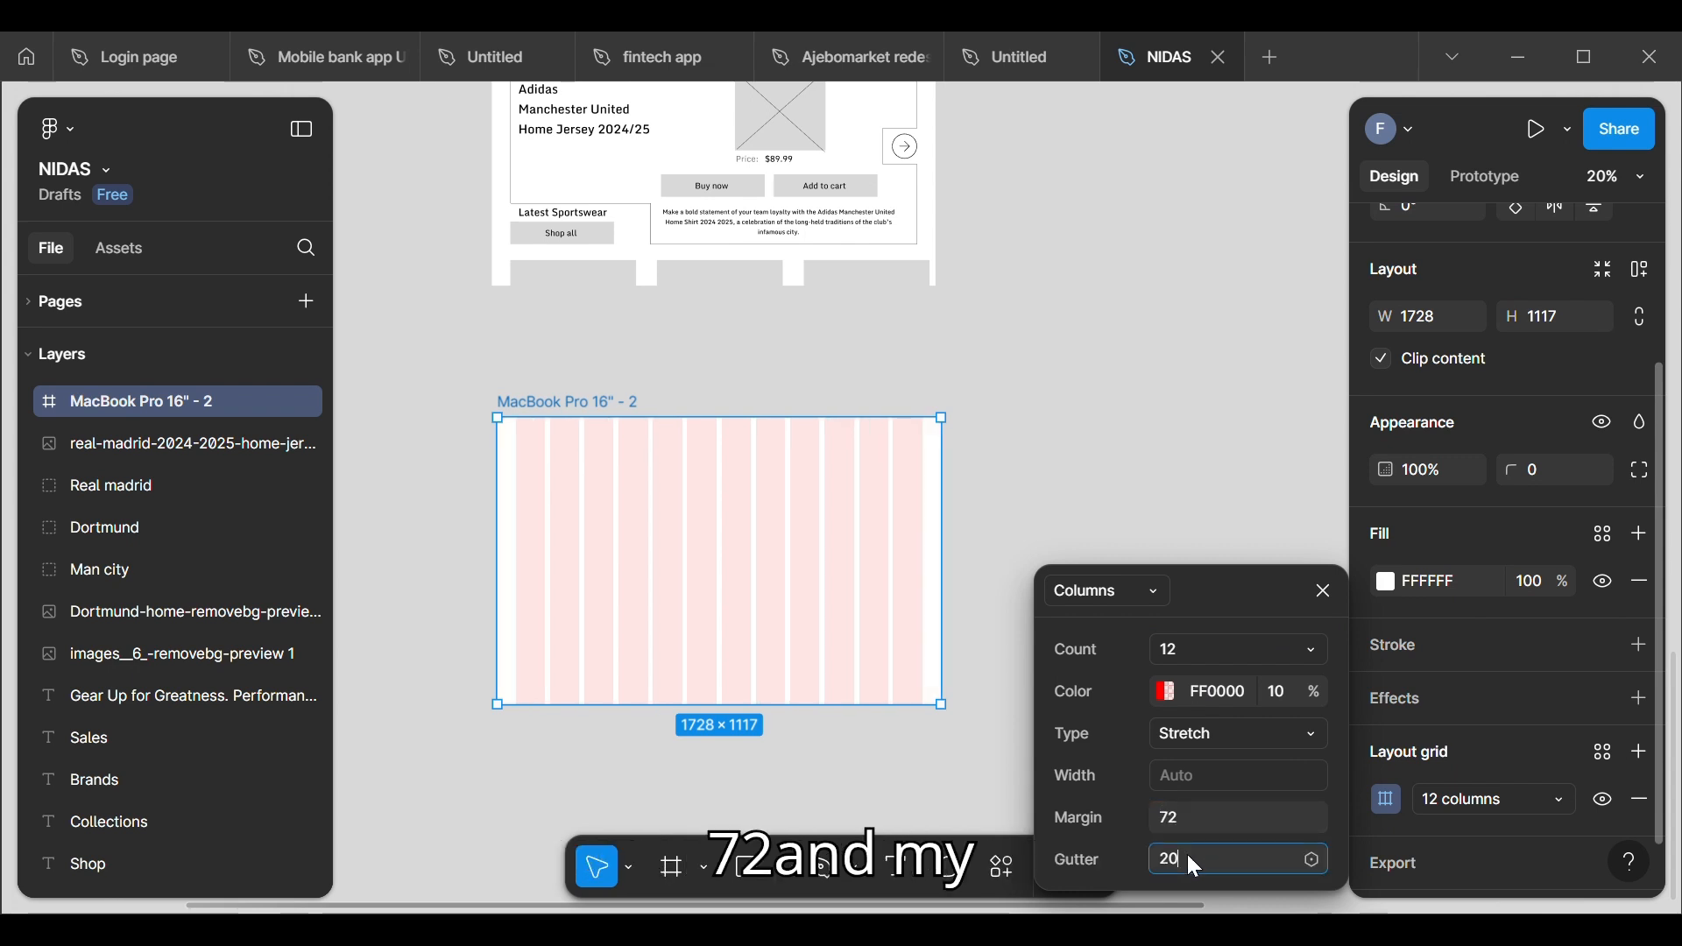
key(BackSpace)
key(BackSpace)
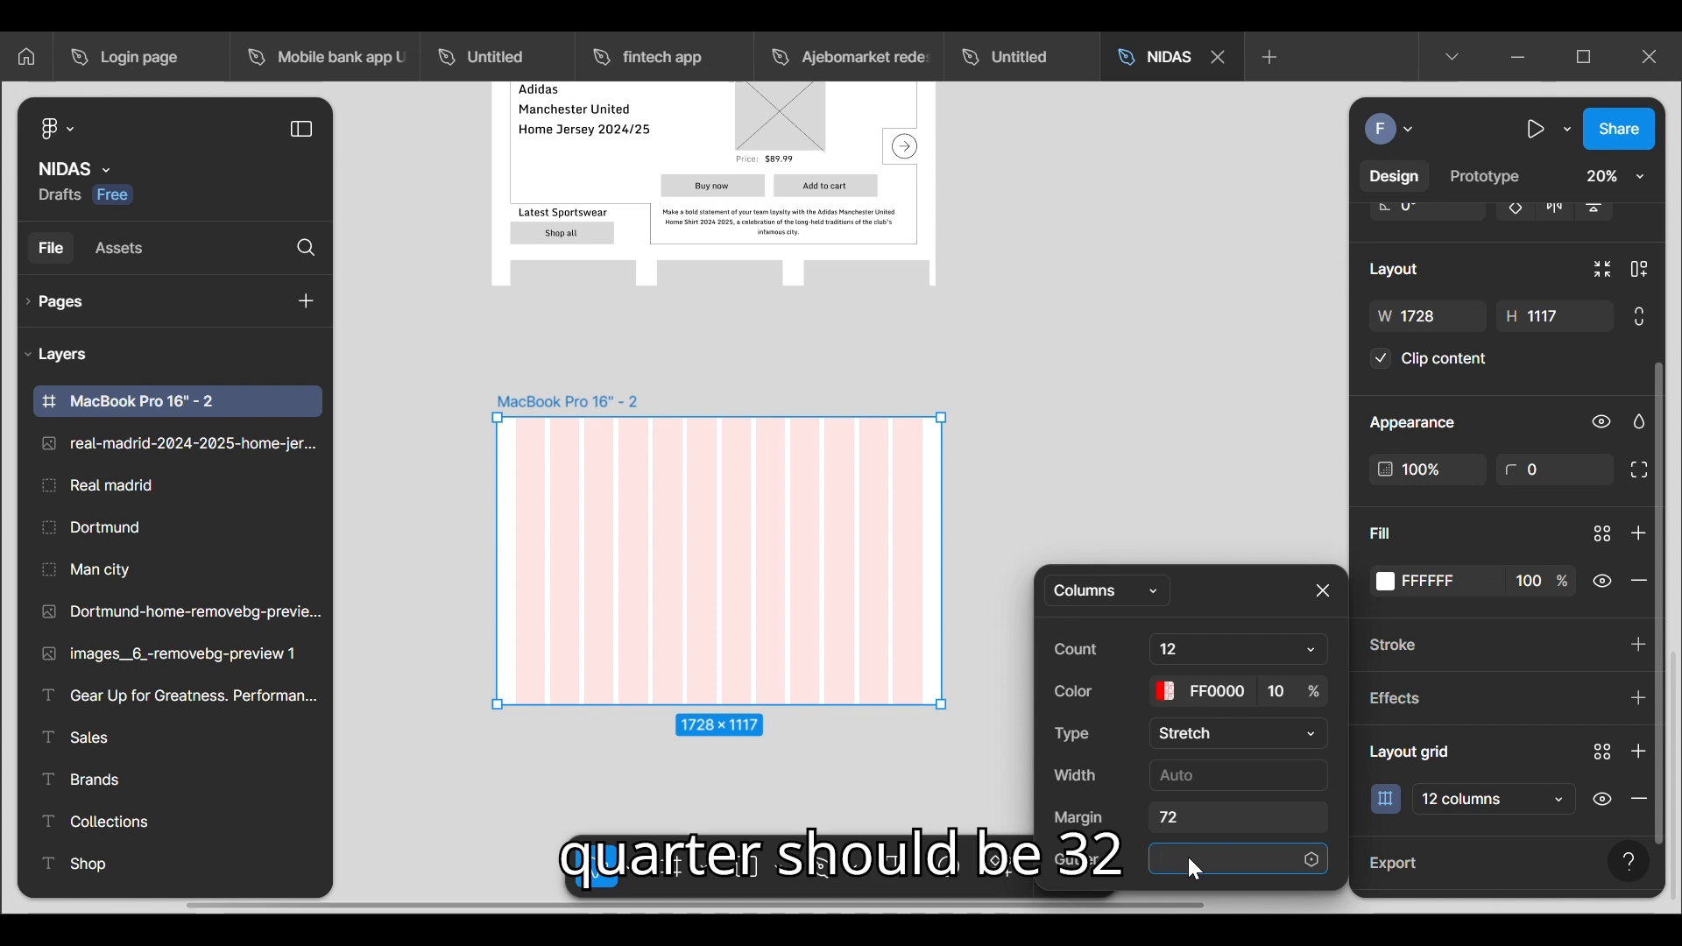
text(32)
key(Return)
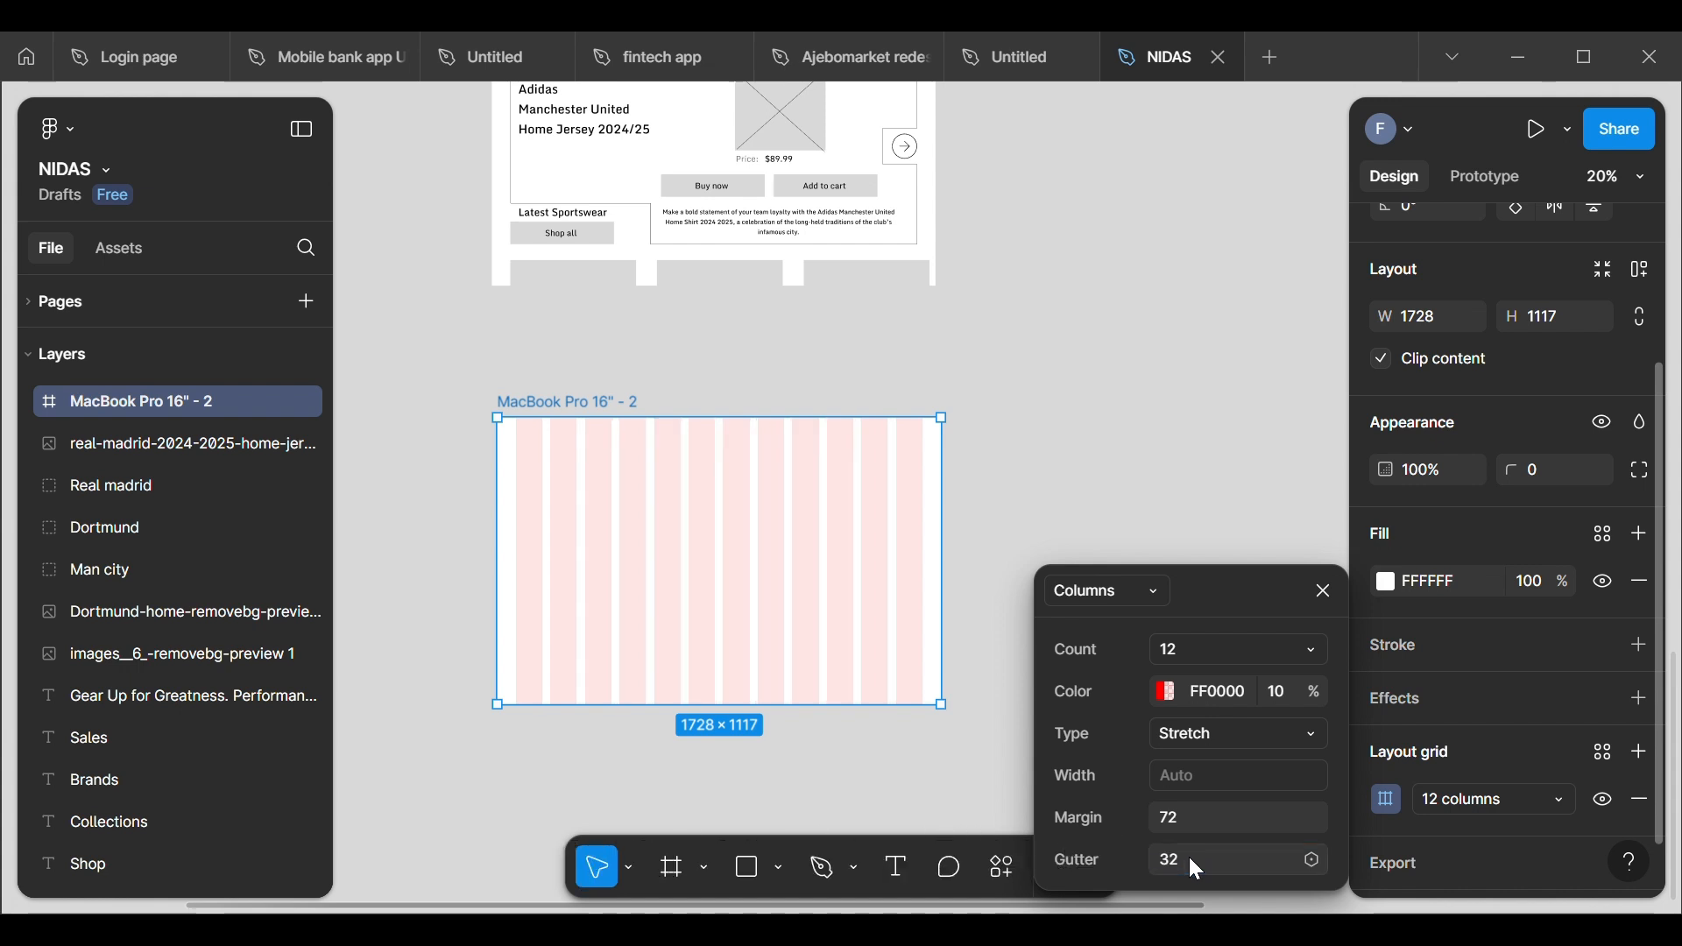
click(1041, 481)
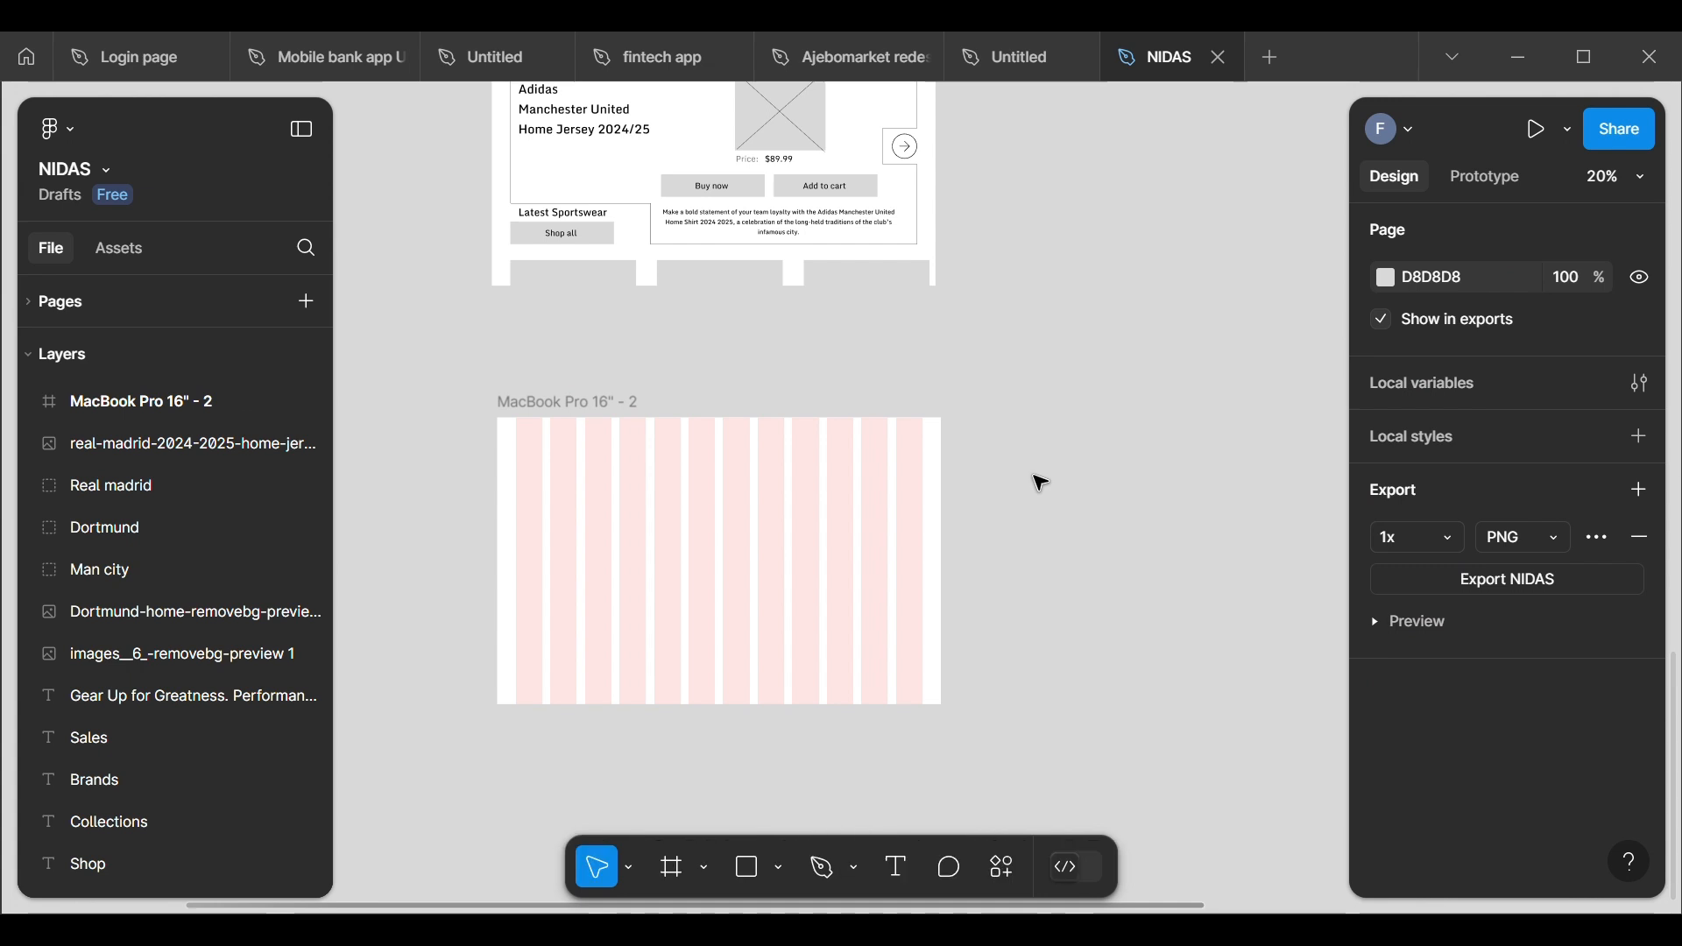
click(692, 431)
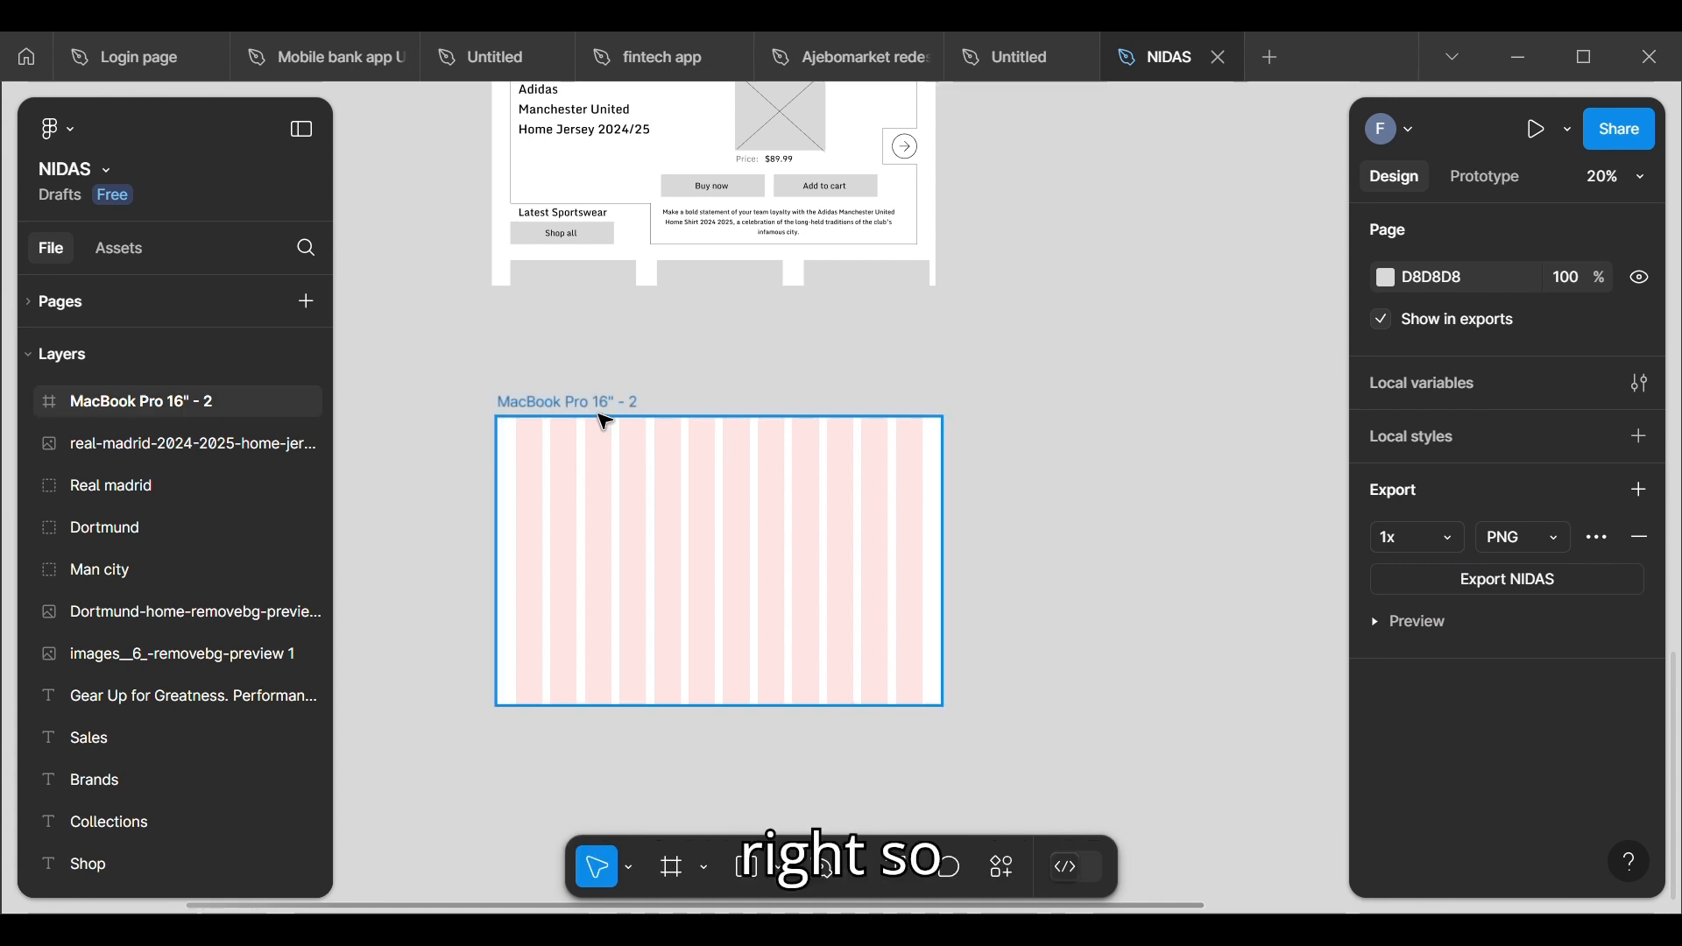
click(548, 426)
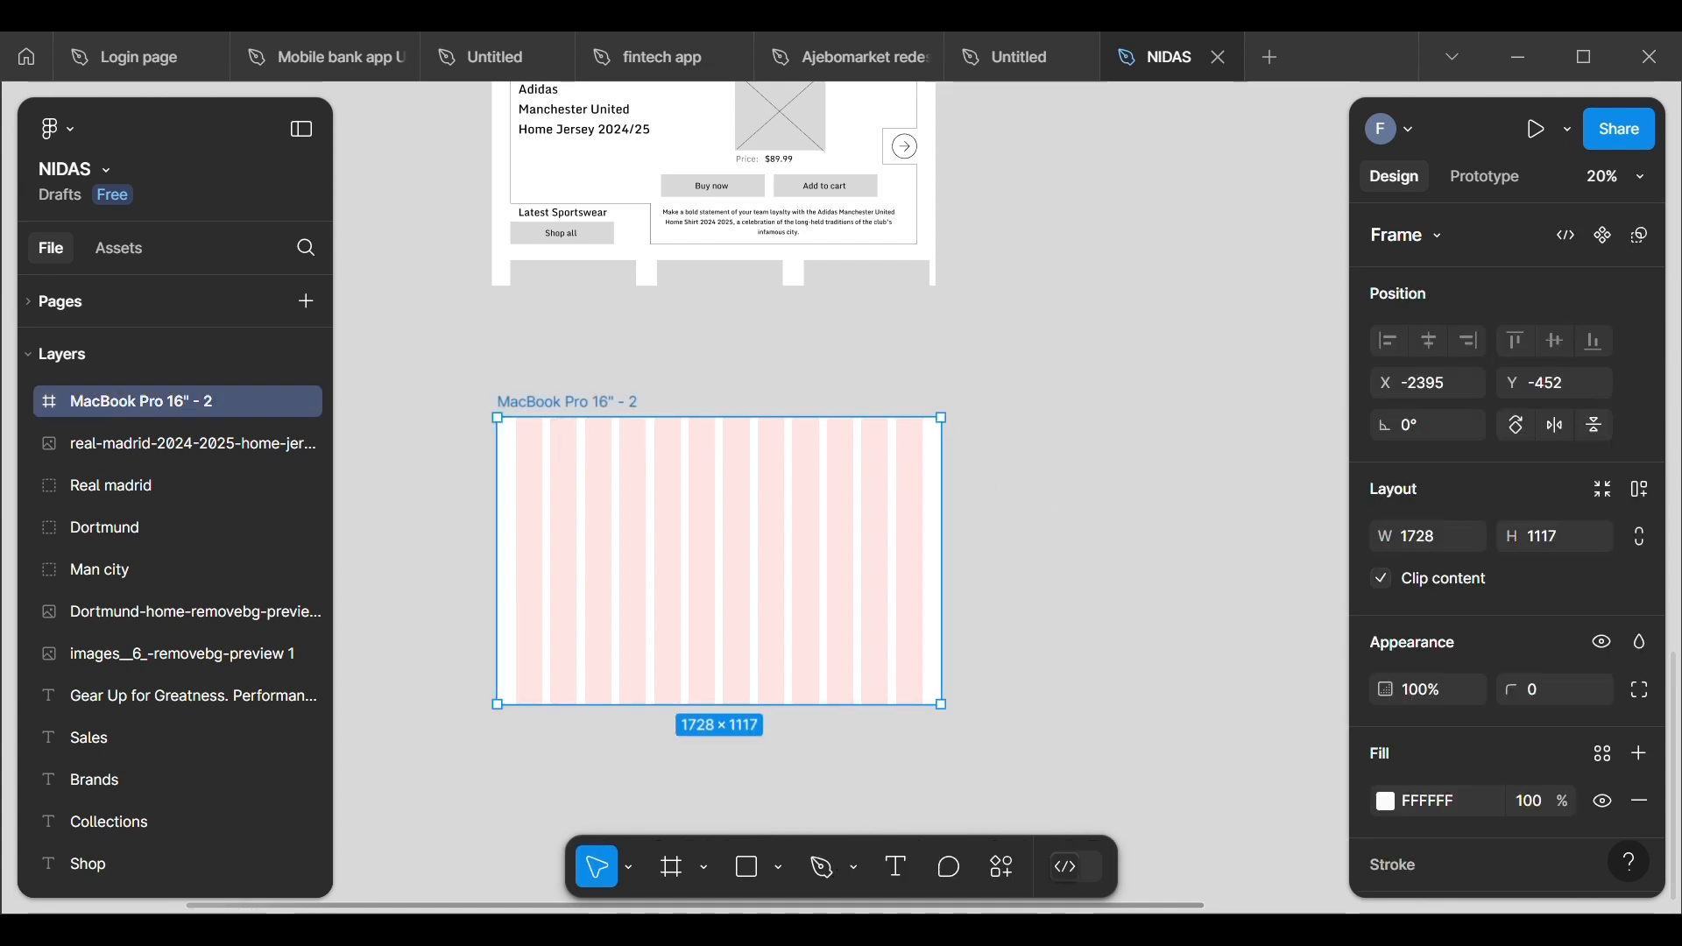
scroll(672, 753, down, 1)
scroll(522, 566, down, 2)
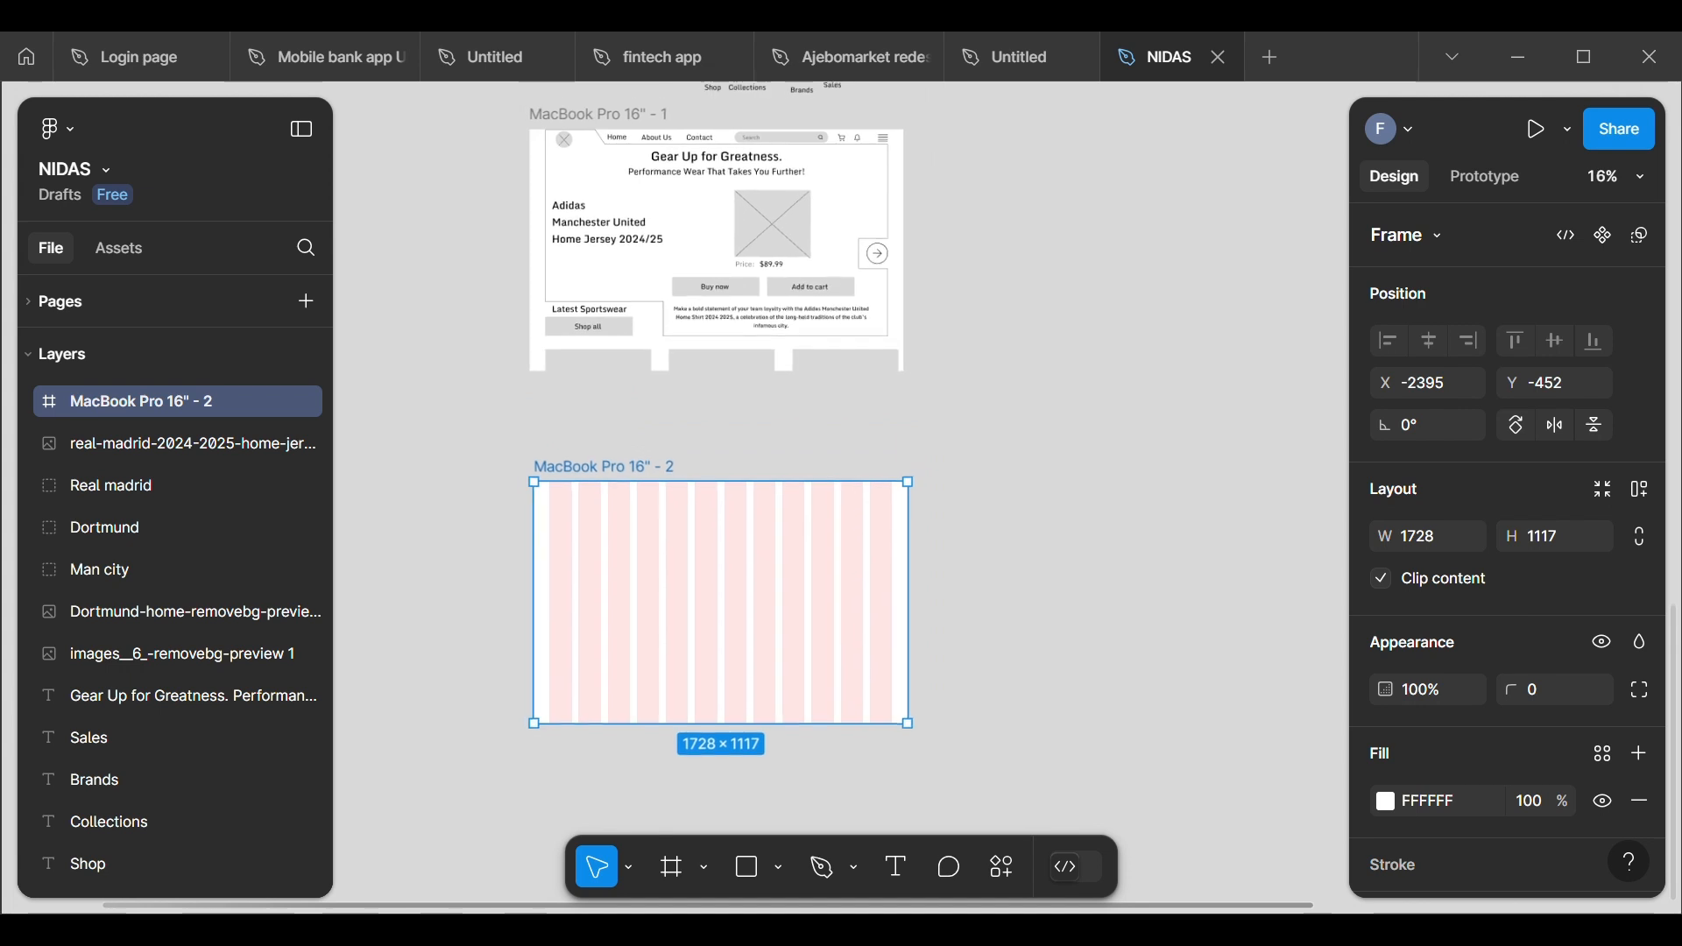
click(942, 411)
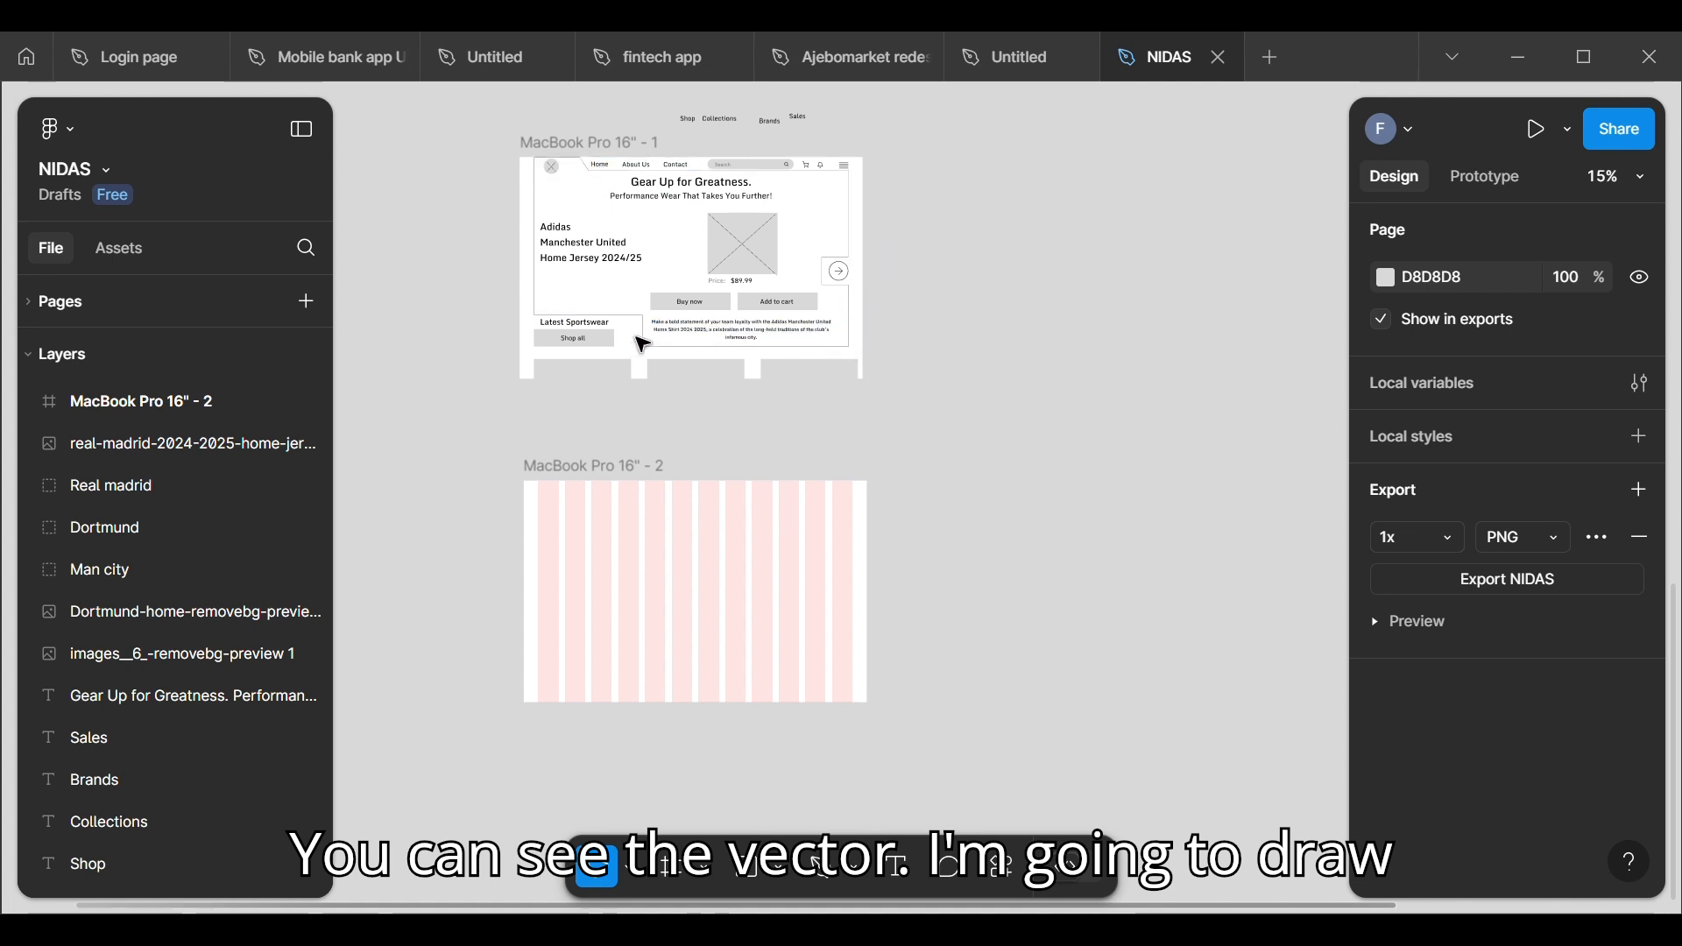
Step: Start a Pen path in the empty frame from about (78, 4) across to (308, 4), slanting to (356, 84), and across to (1657, 84)
scroll(717, 459, up, 5)
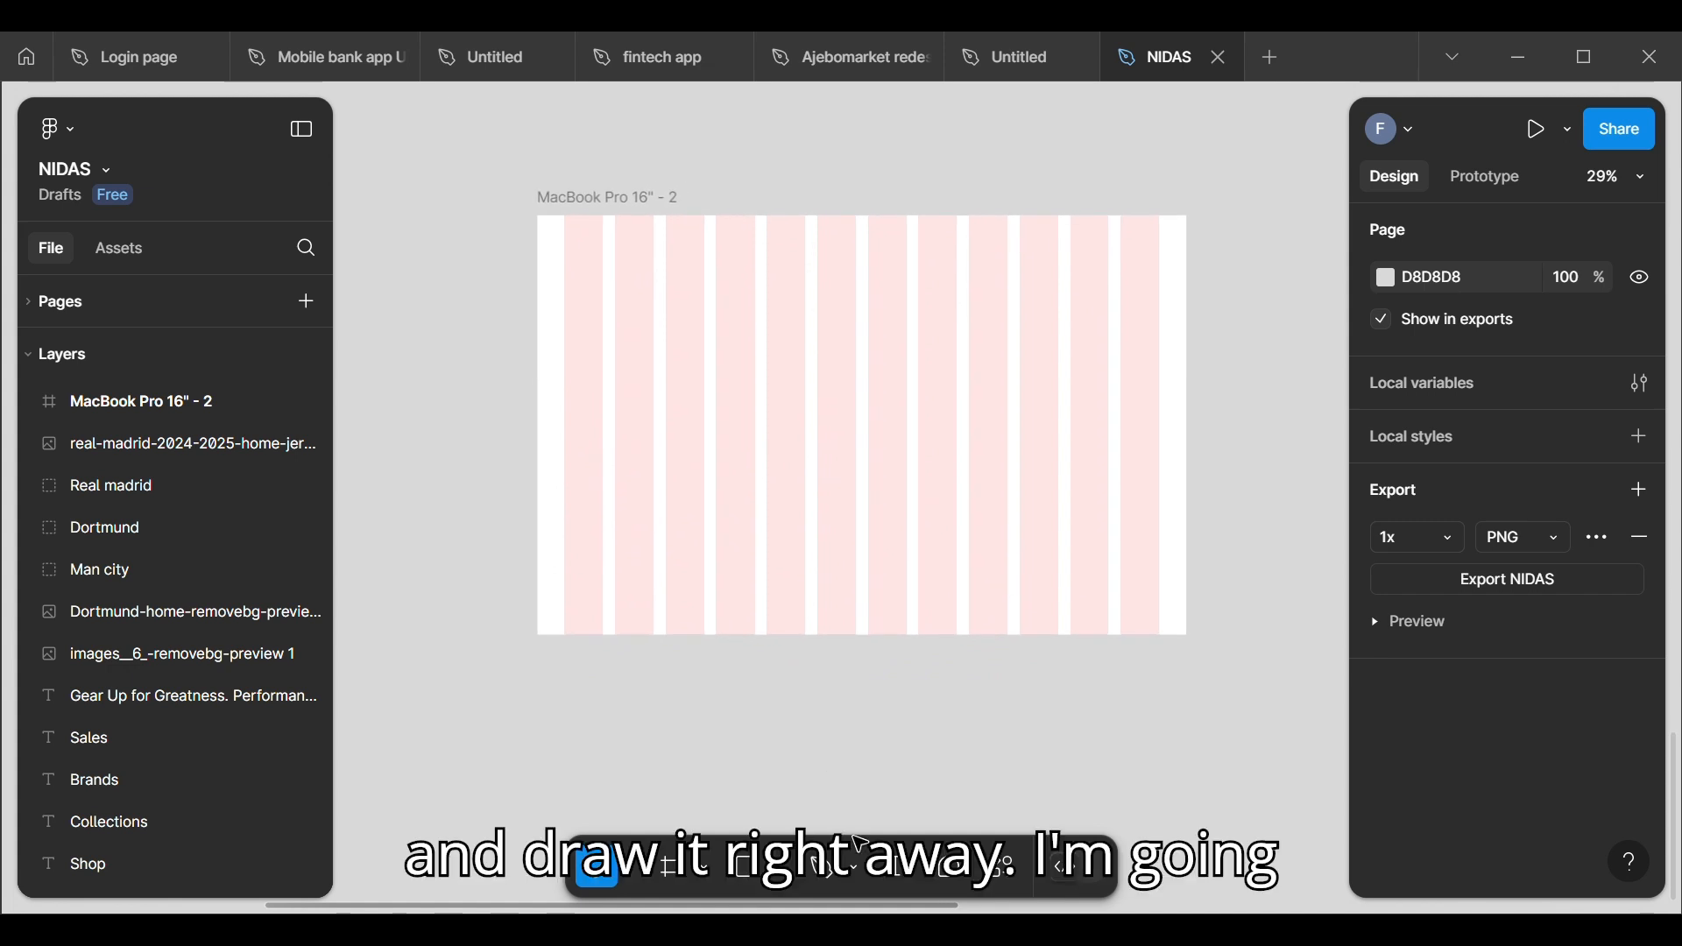
click(823, 867)
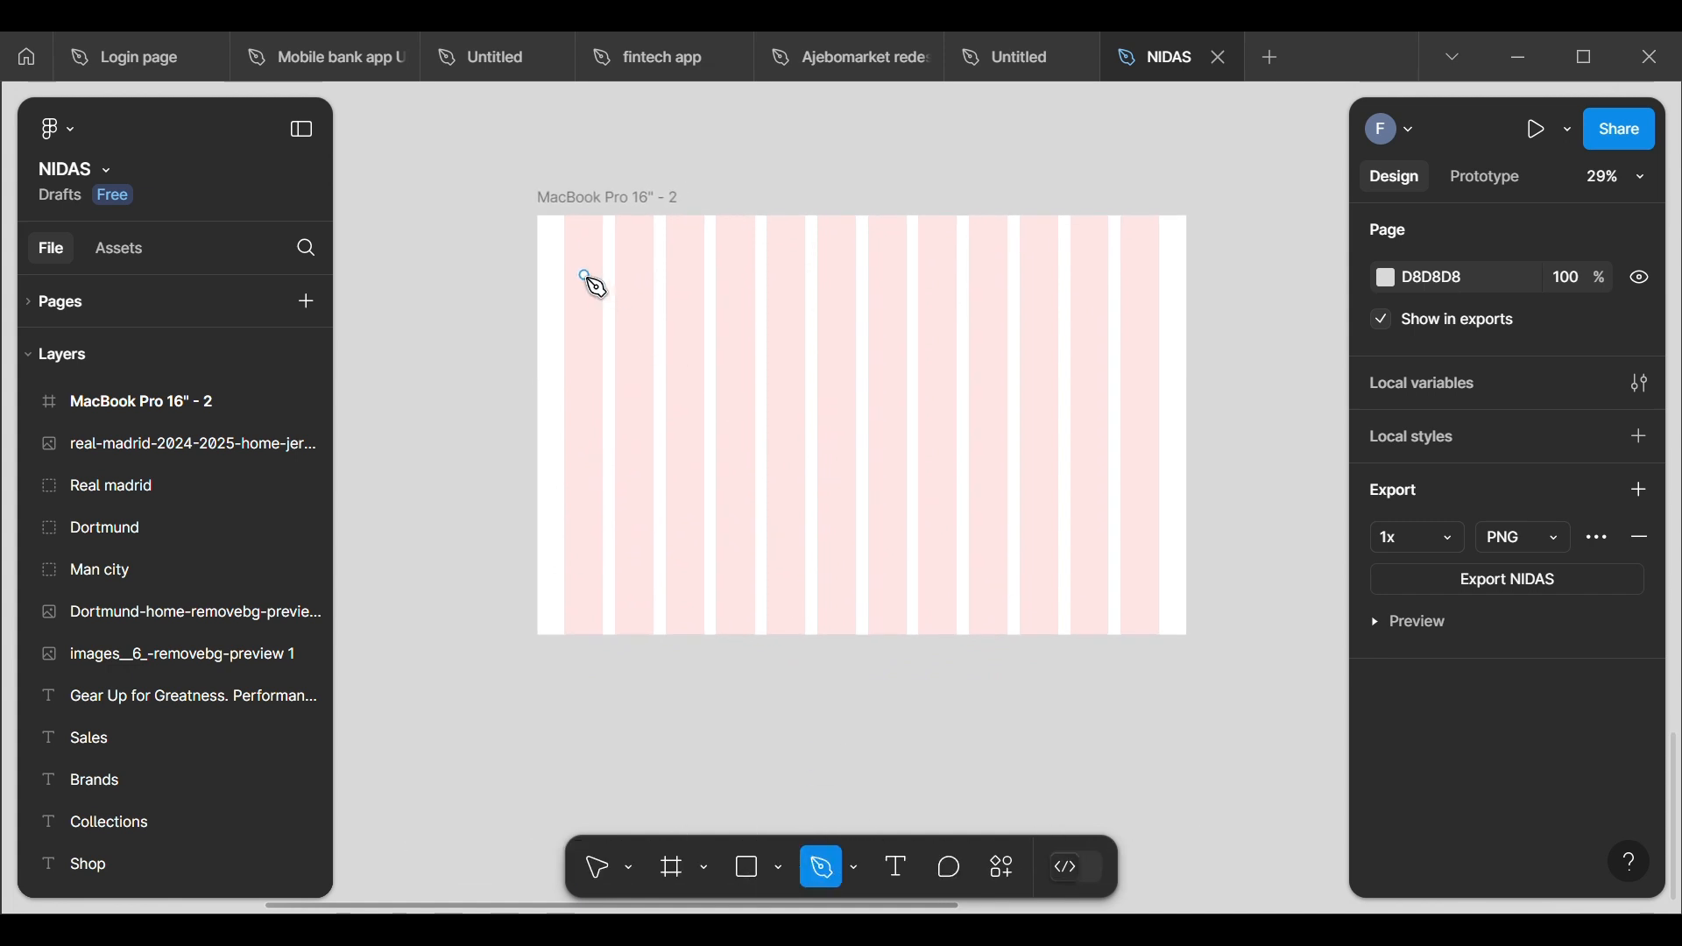
scroll(584, 273, up, 3)
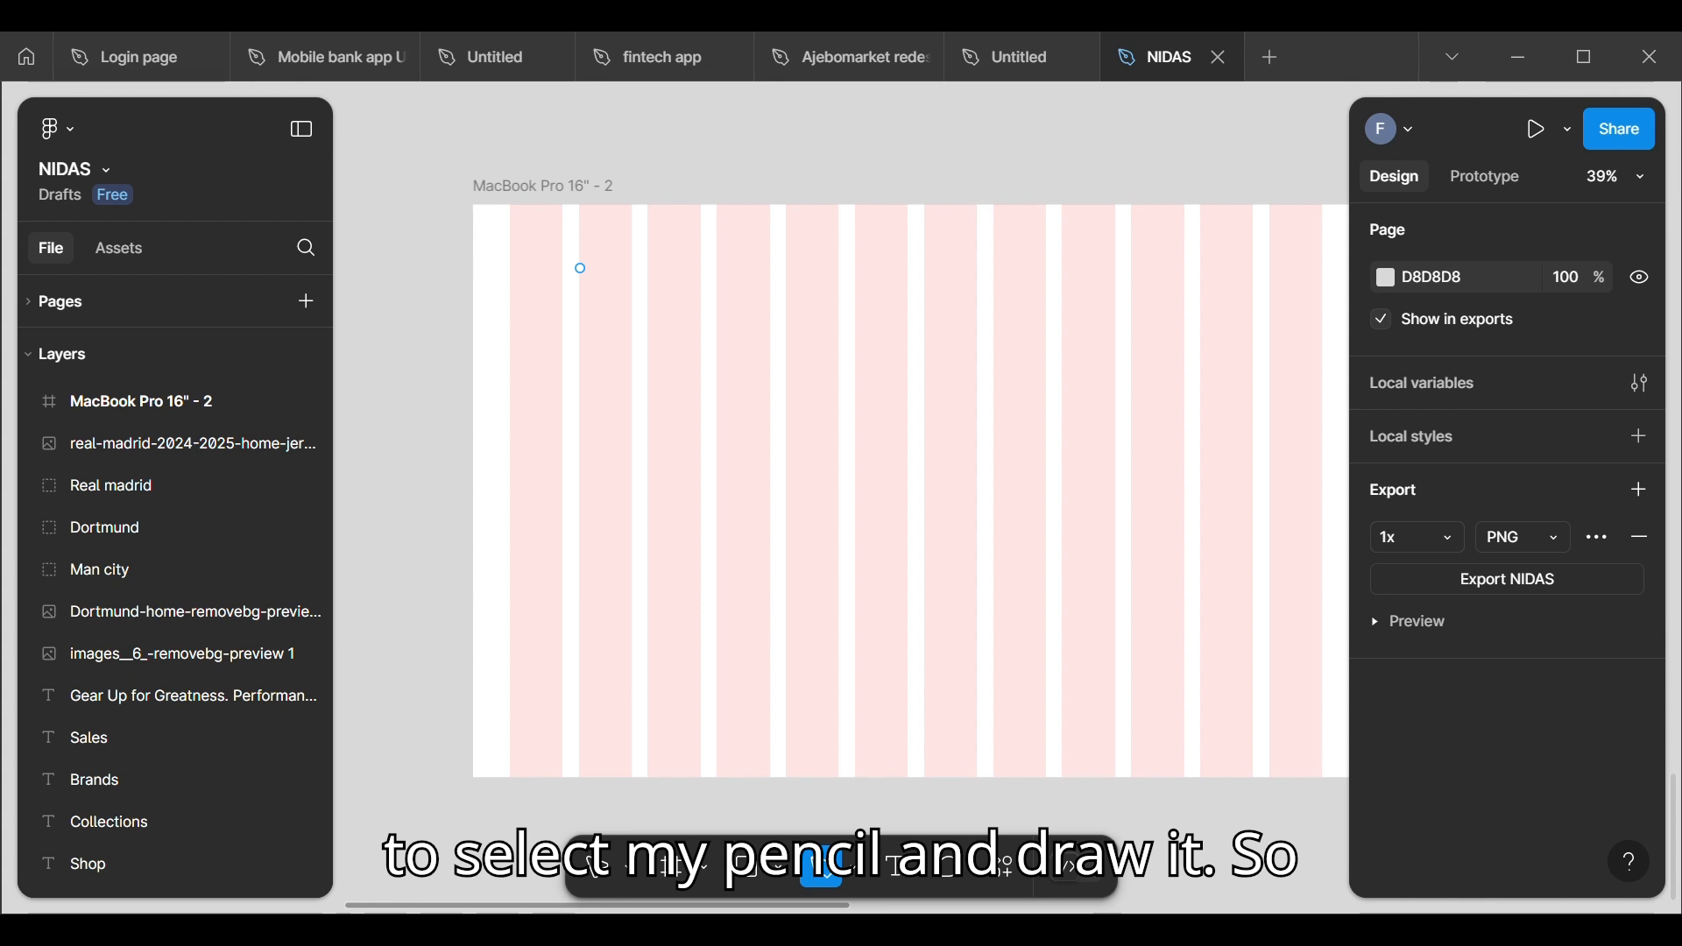
scroll(548, 265, down, 2)
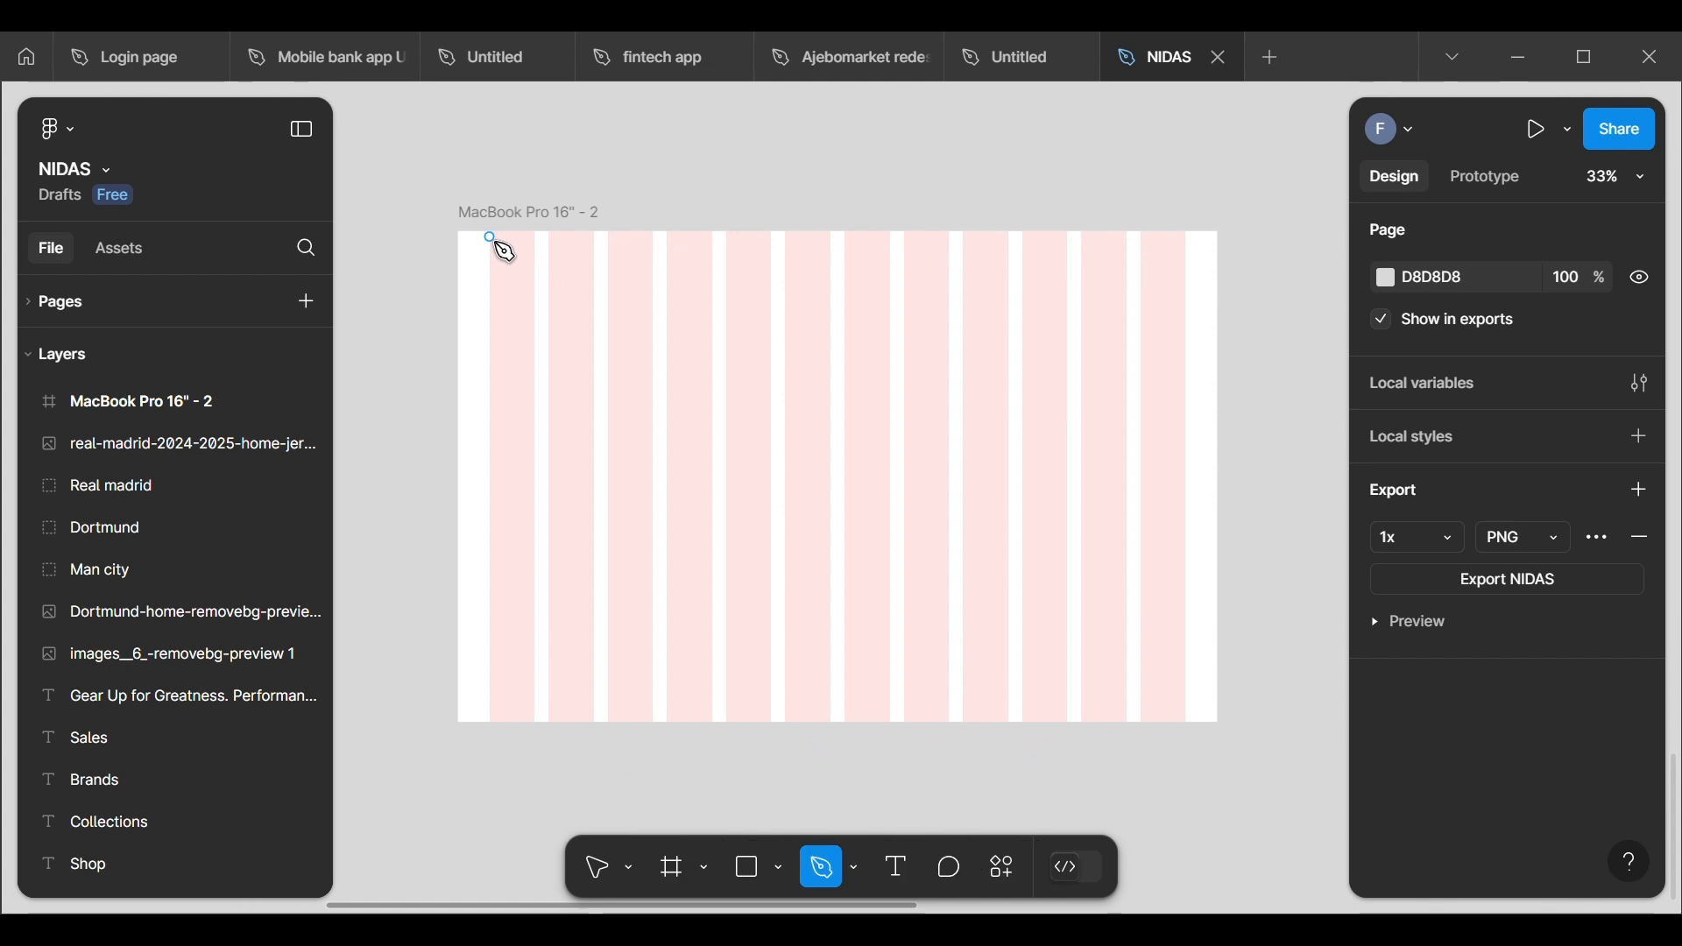
click(492, 234)
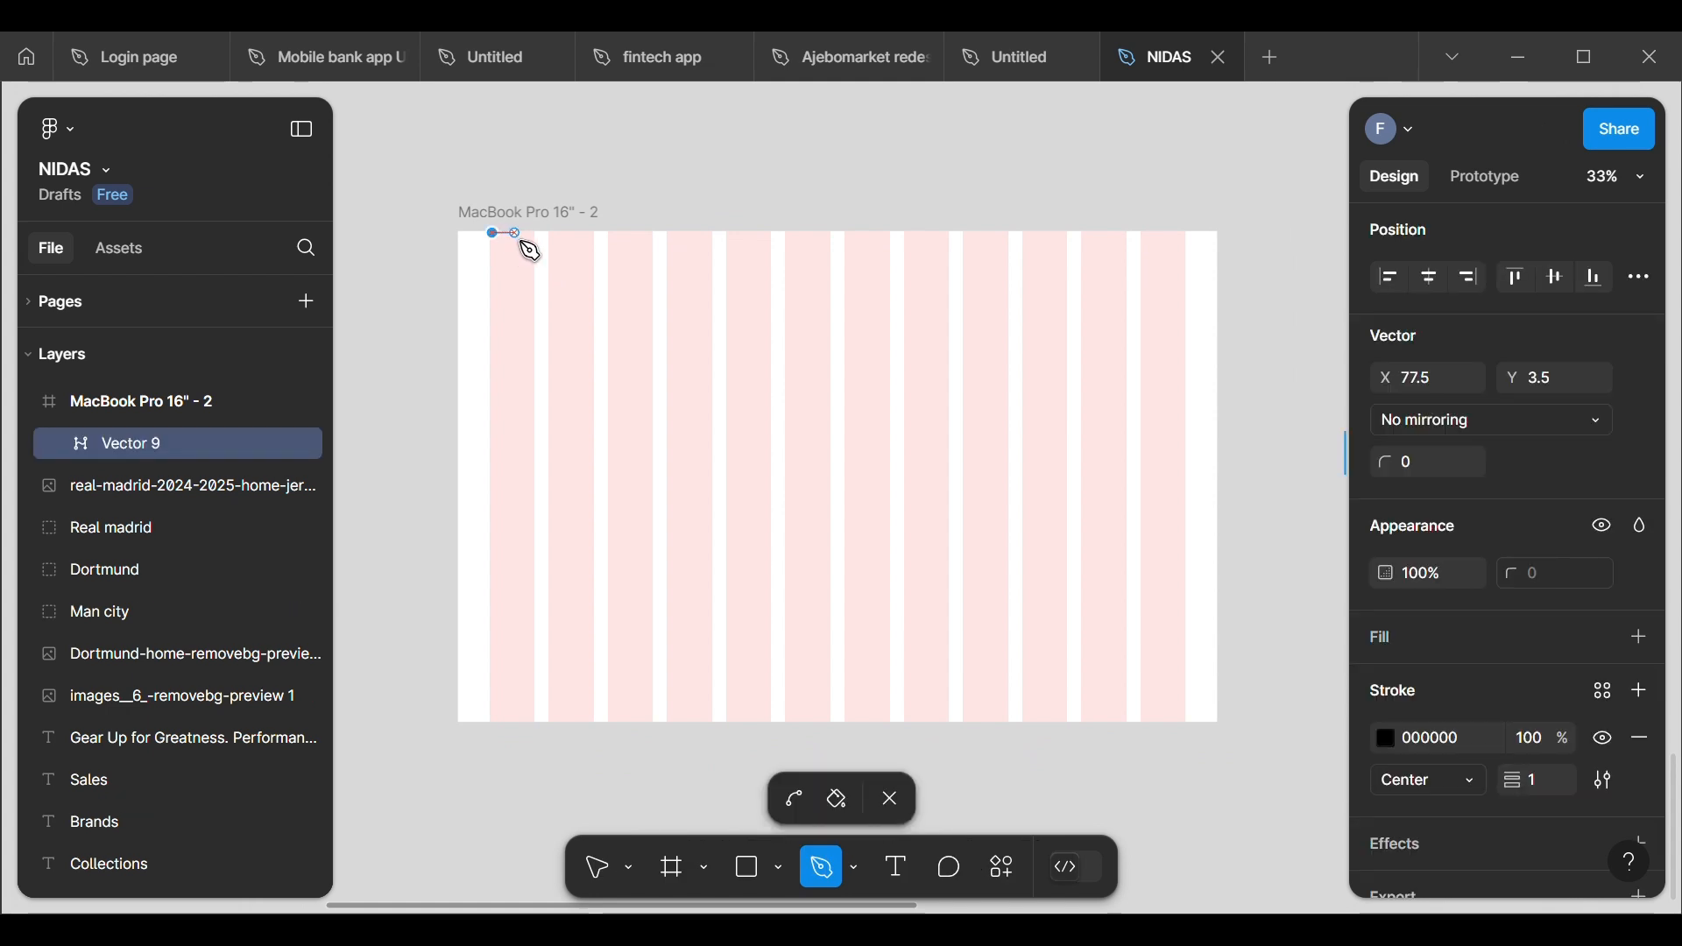
click(595, 234)
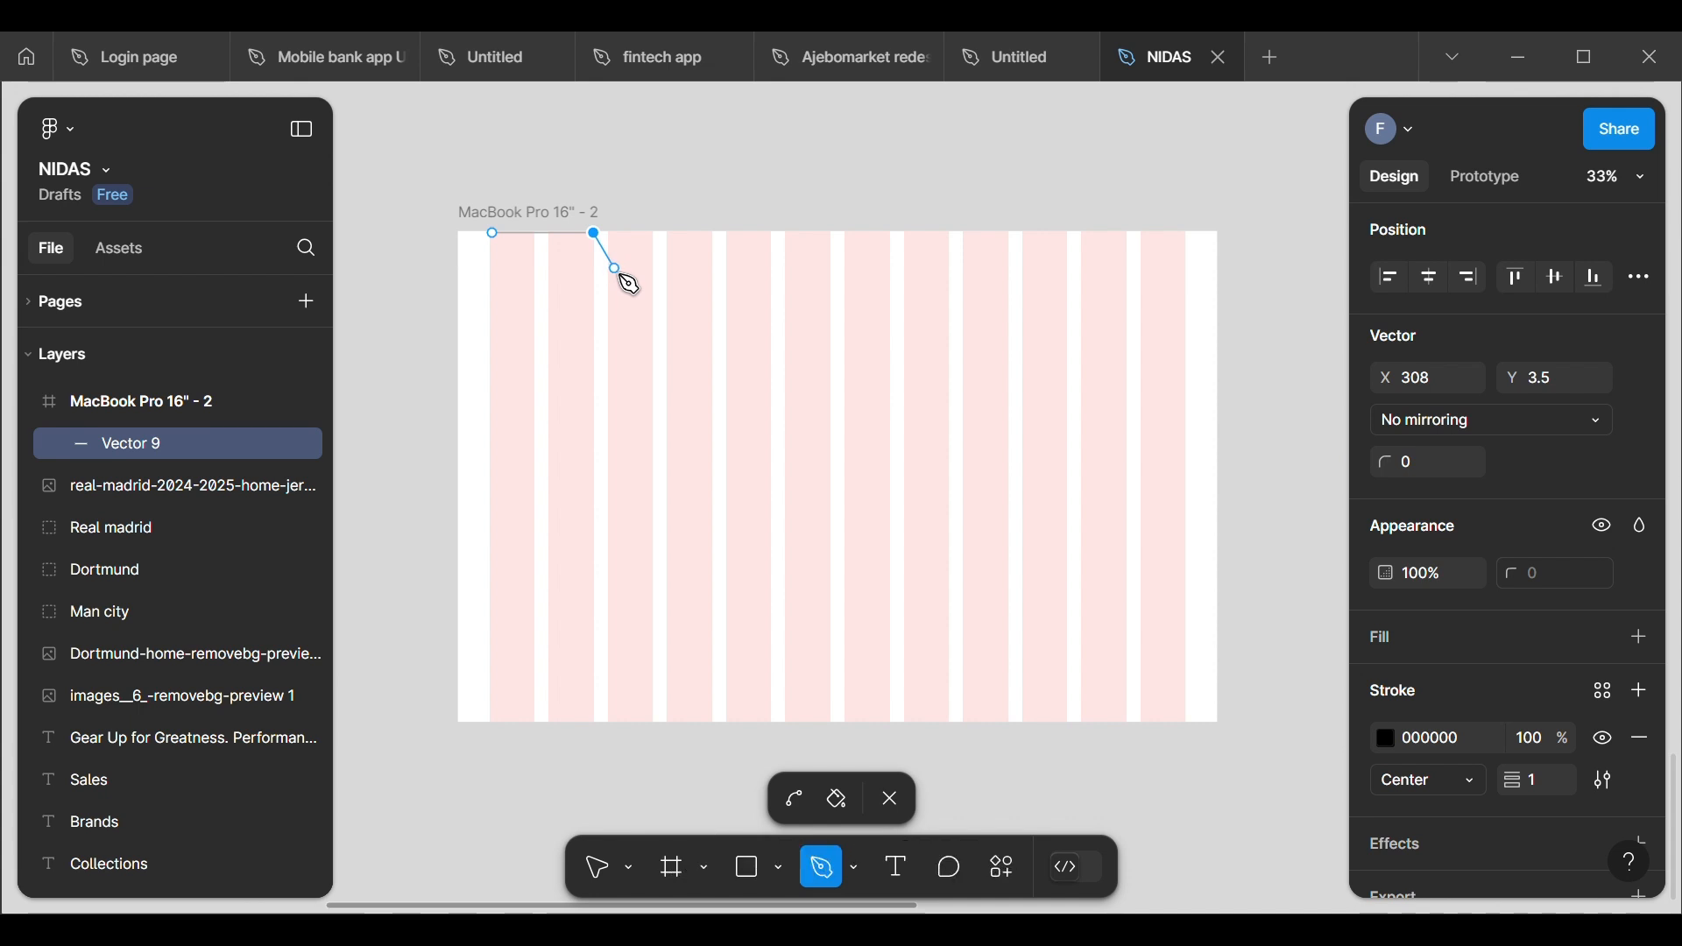
click(615, 268)
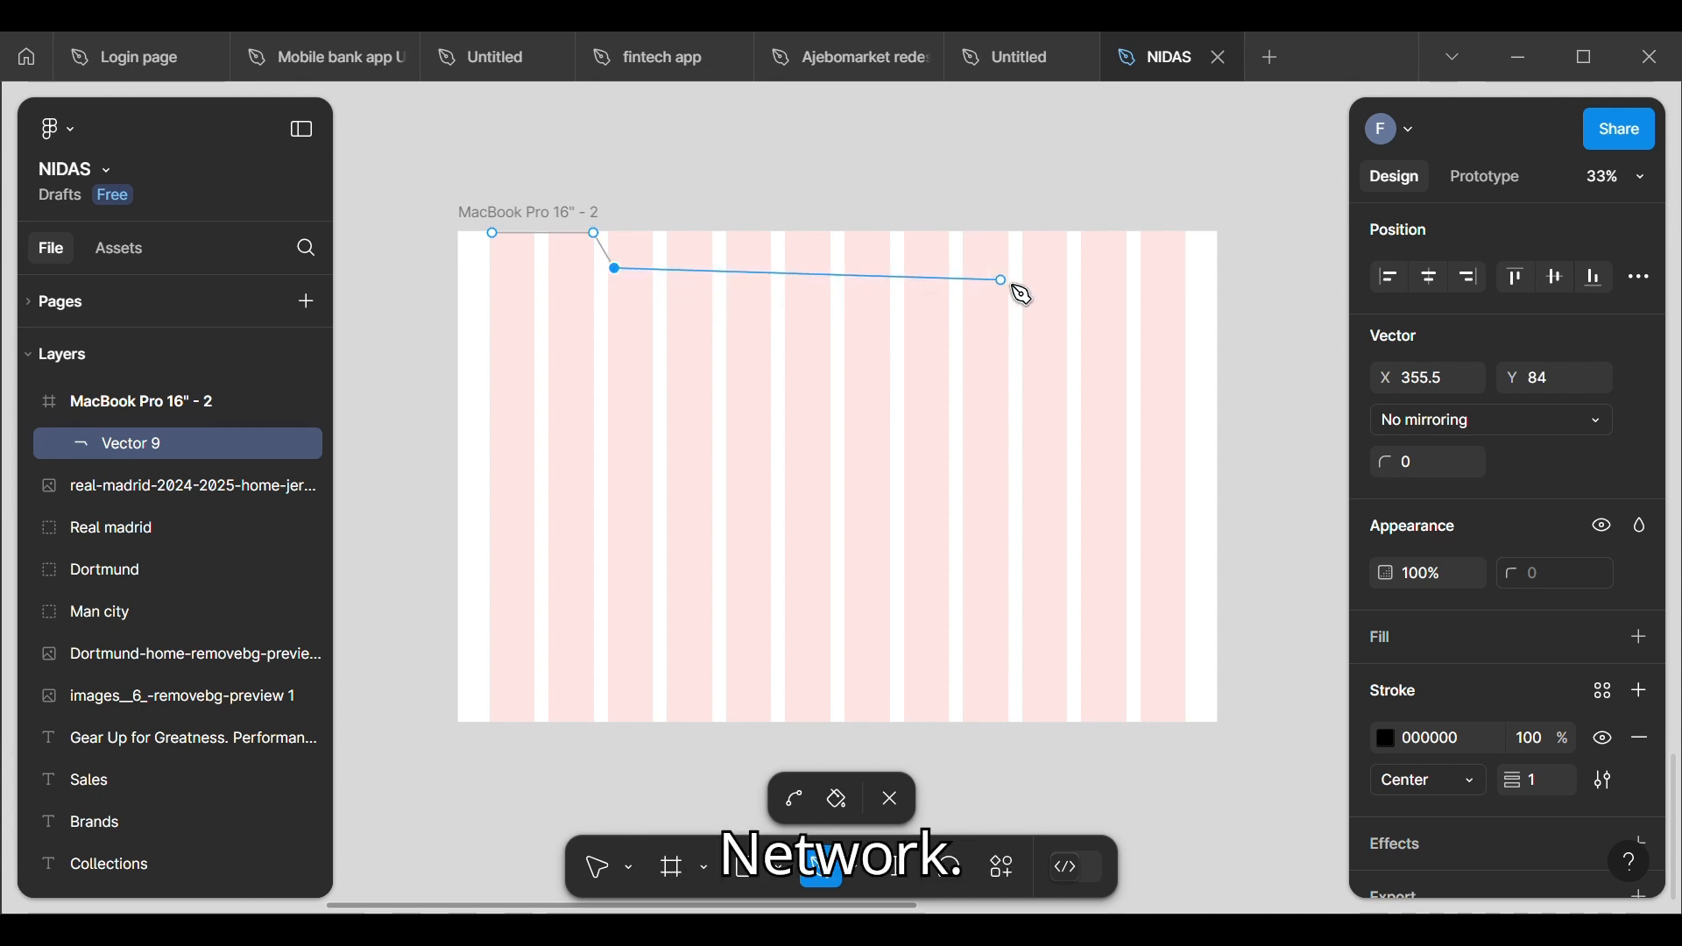
click(1187, 268)
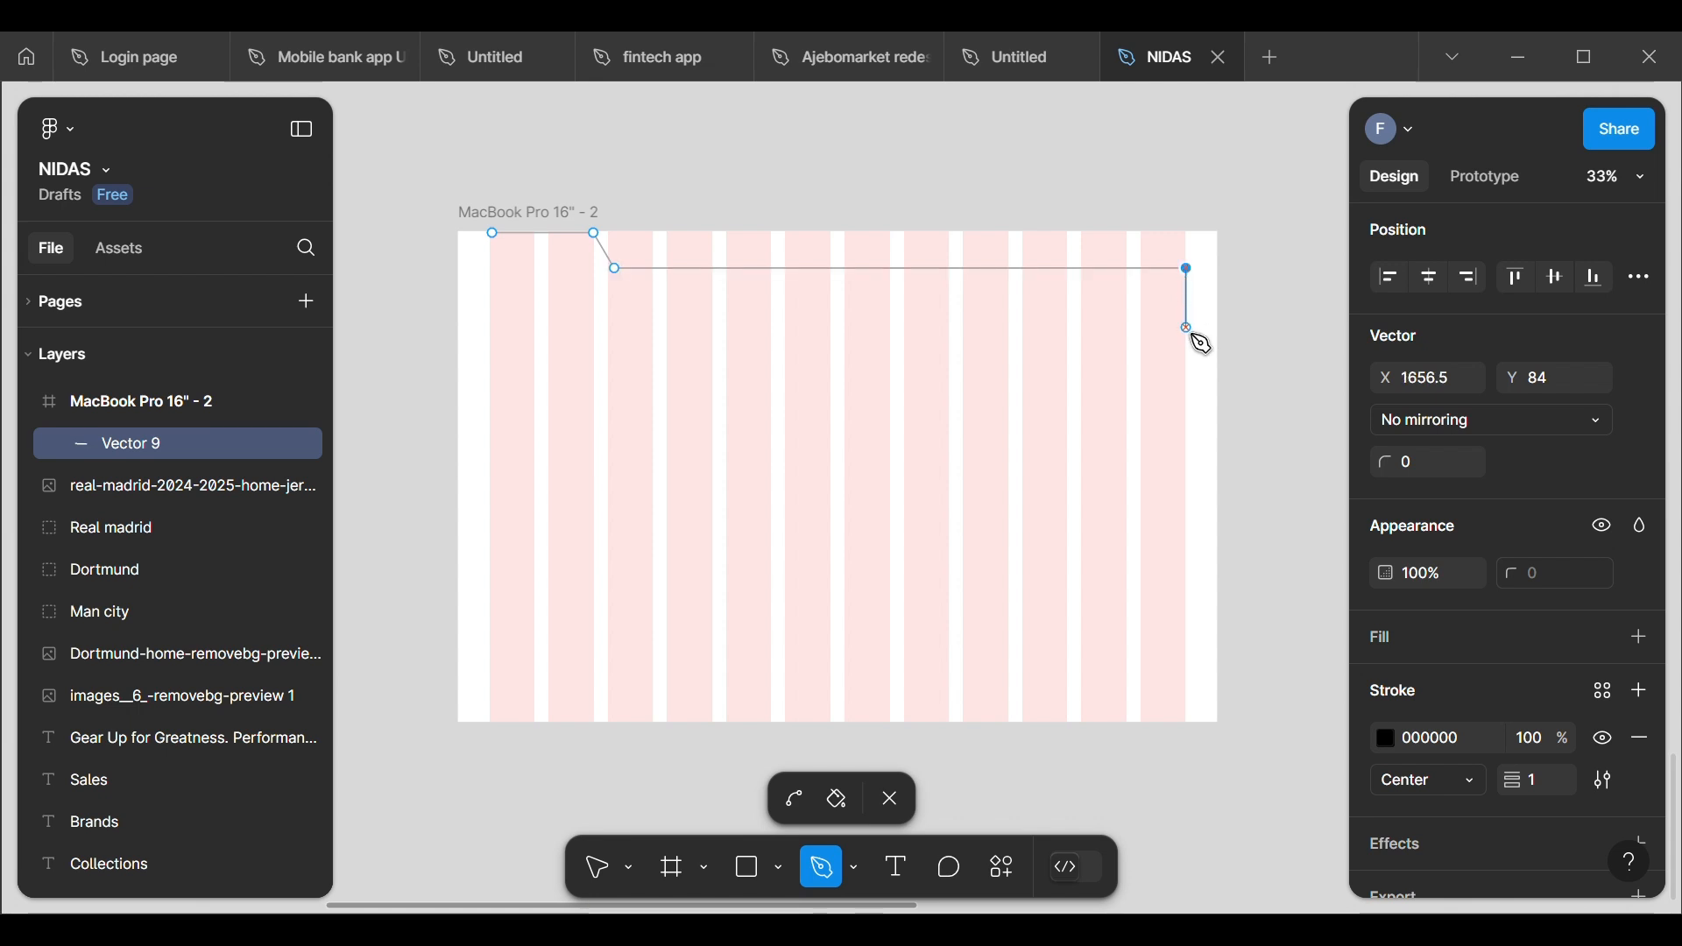
click(1189, 424)
key(Escape)
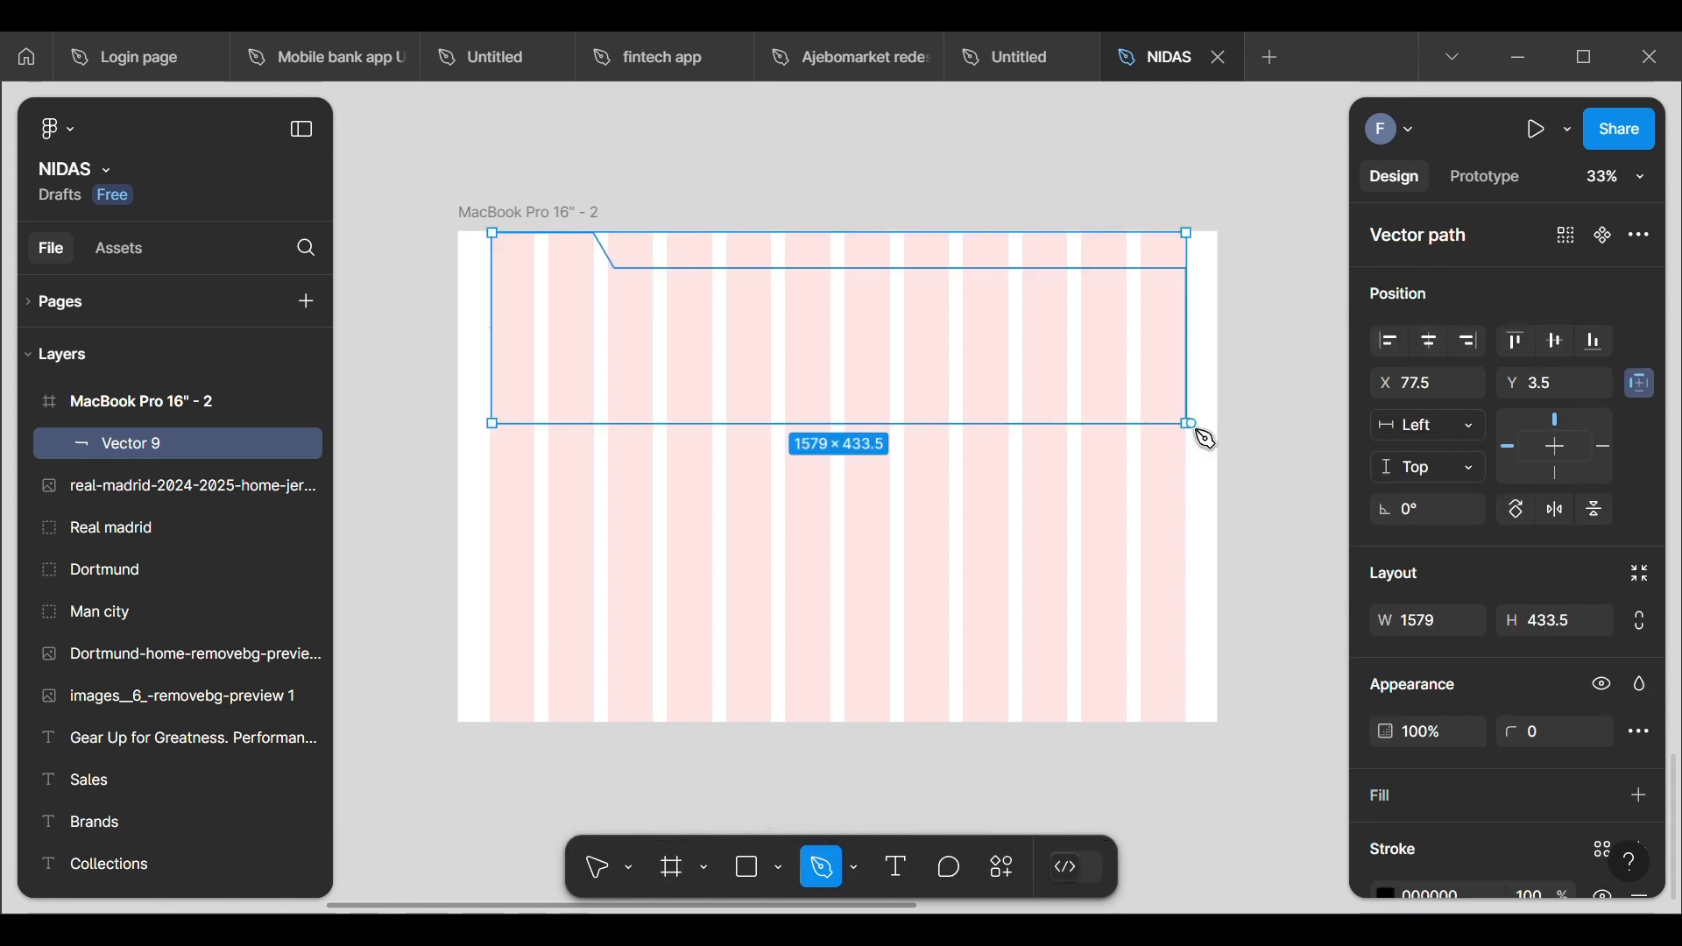
click(1192, 470)
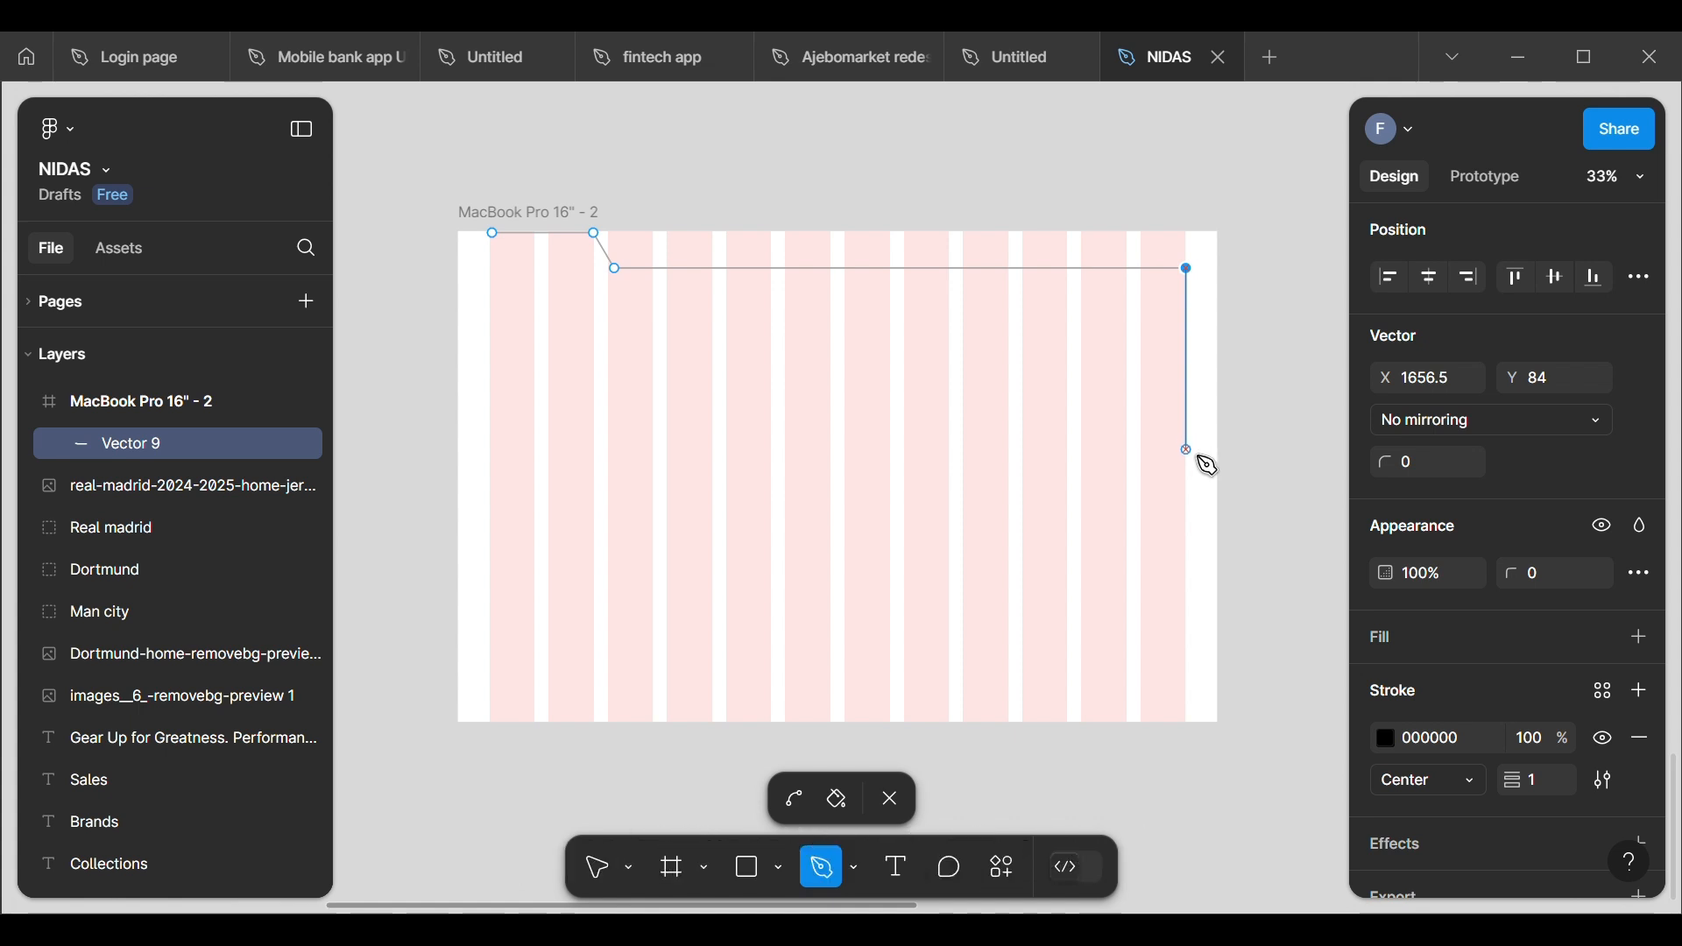
Step: Continue the path down to (1657, 497), around a notch through (1558, 497), (1558, 614) and (1657, 614), and down to (1657, 946)
click(1188, 450)
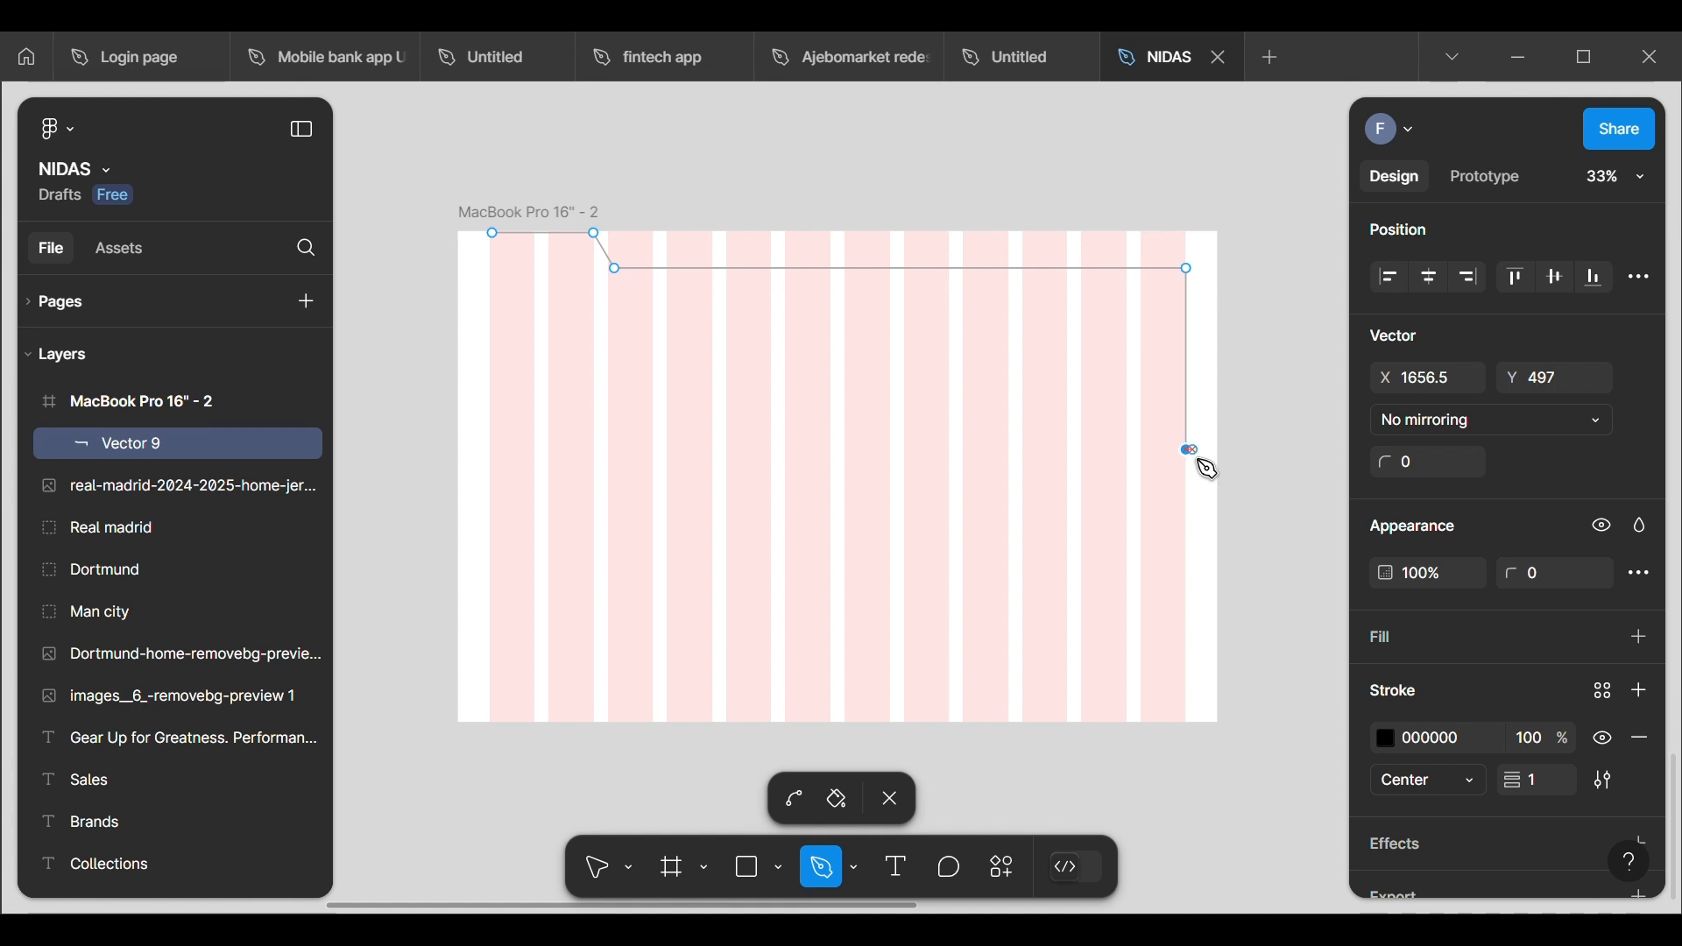
click(1143, 450)
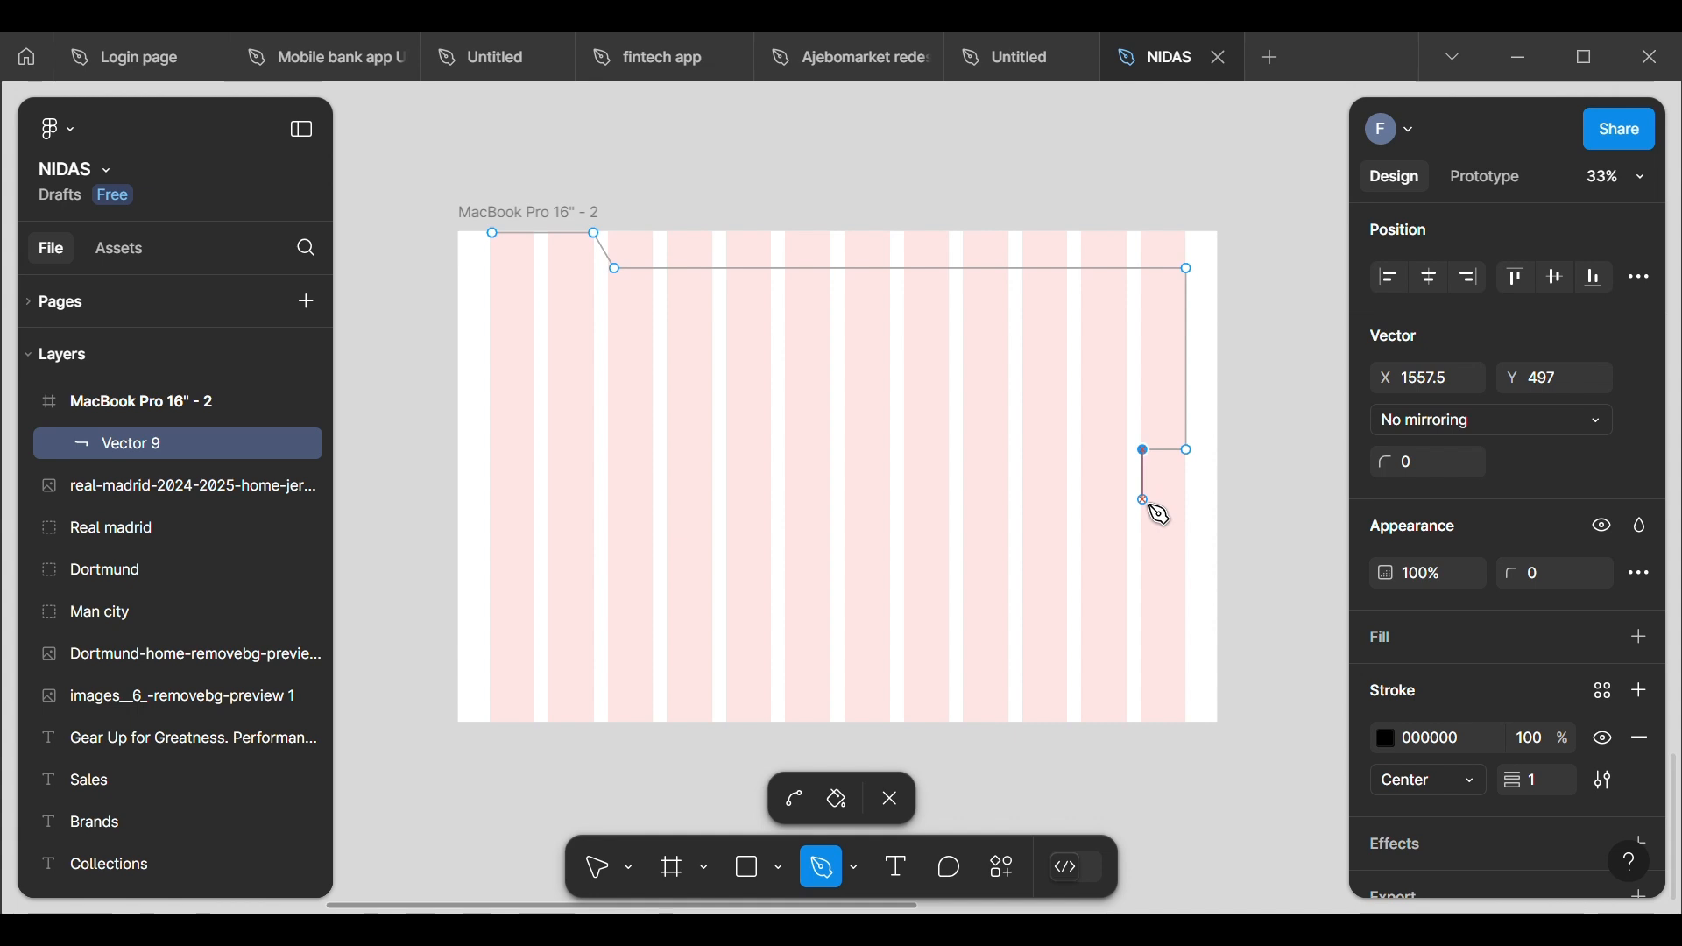
click(1143, 500)
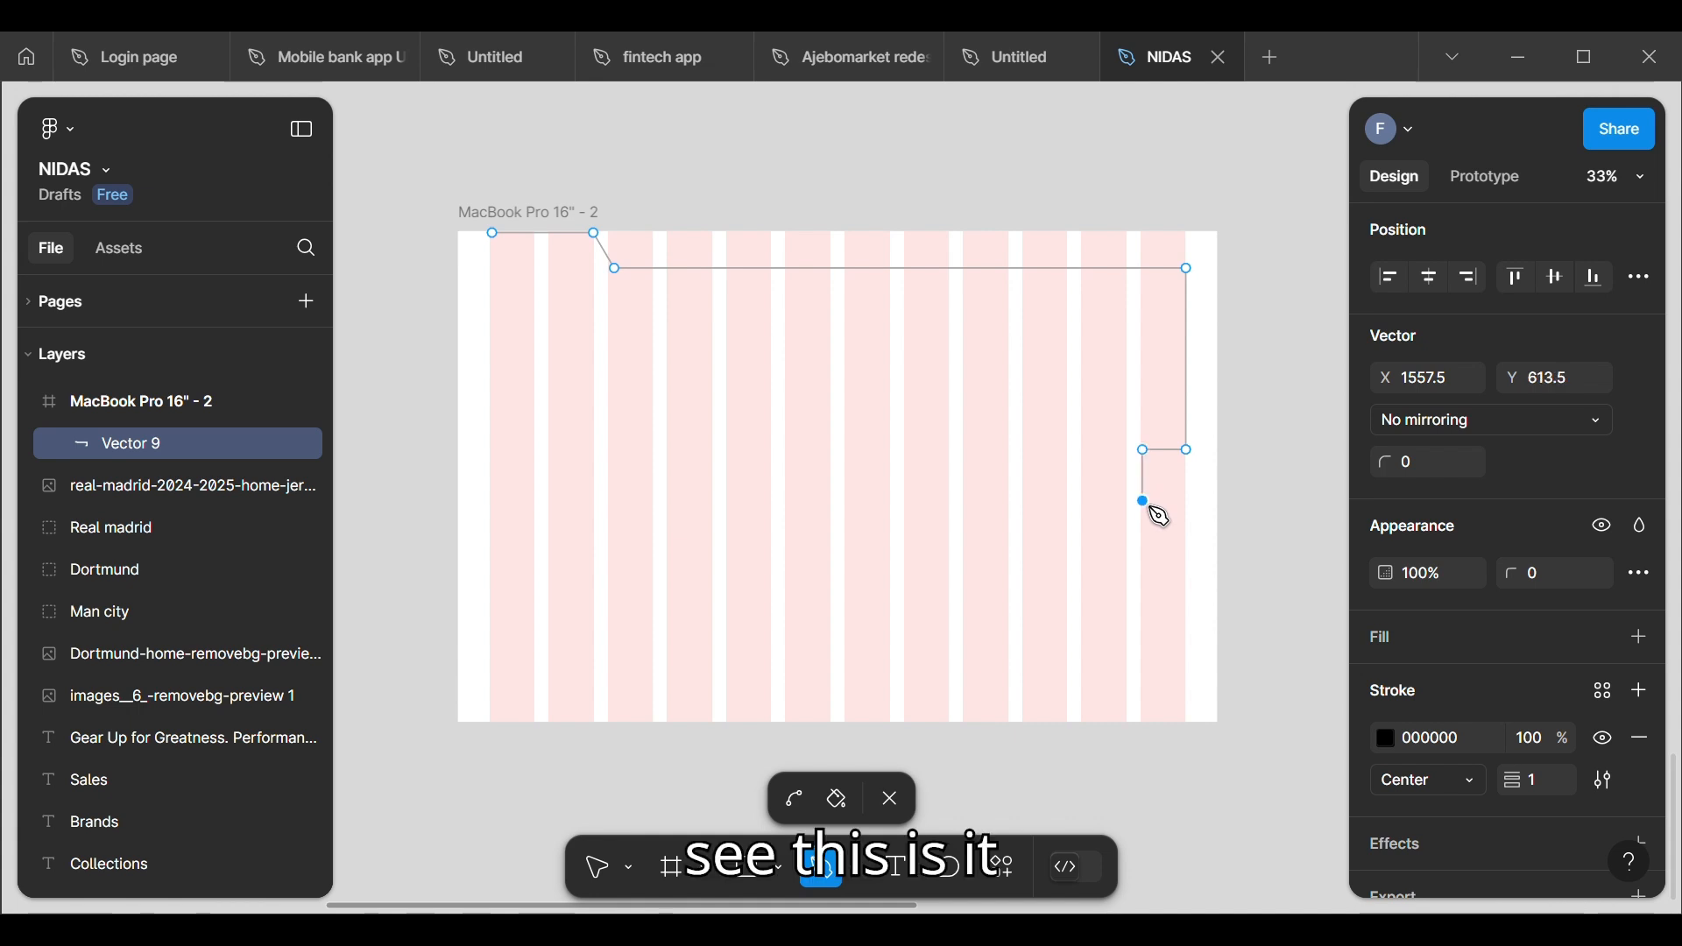
click(1186, 503)
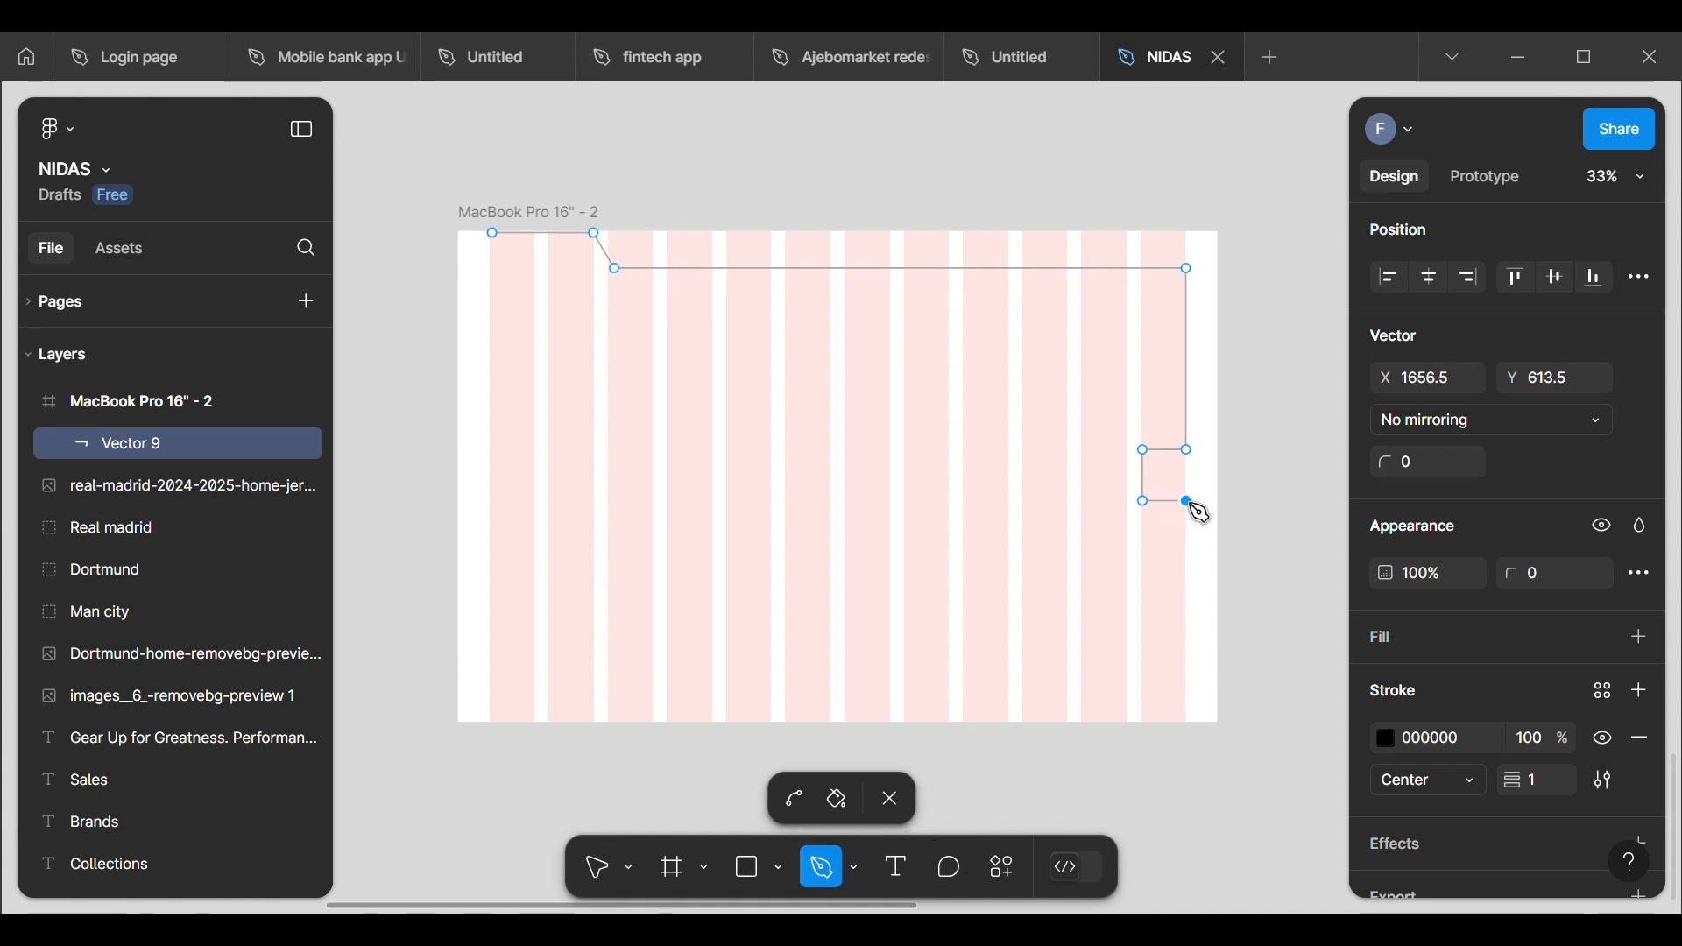
click(1188, 647)
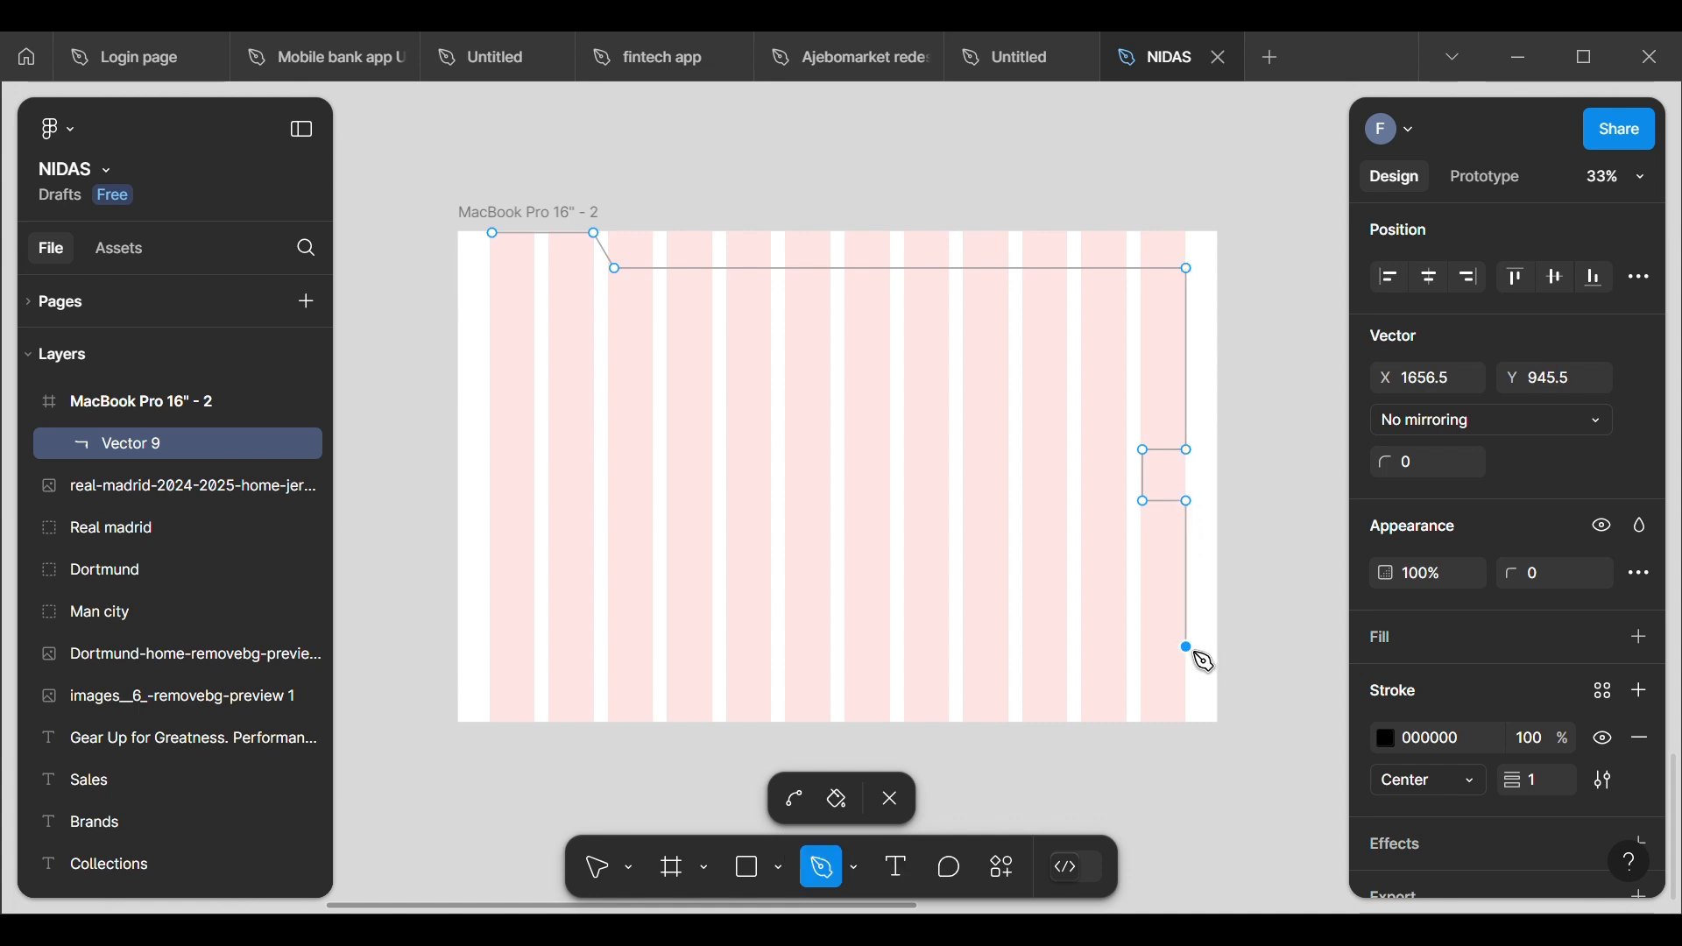
Step: Continue the outline through about (478, 946), (478, 784) and (78, 784), close it at its starting point and finish vector editing
click(671, 648)
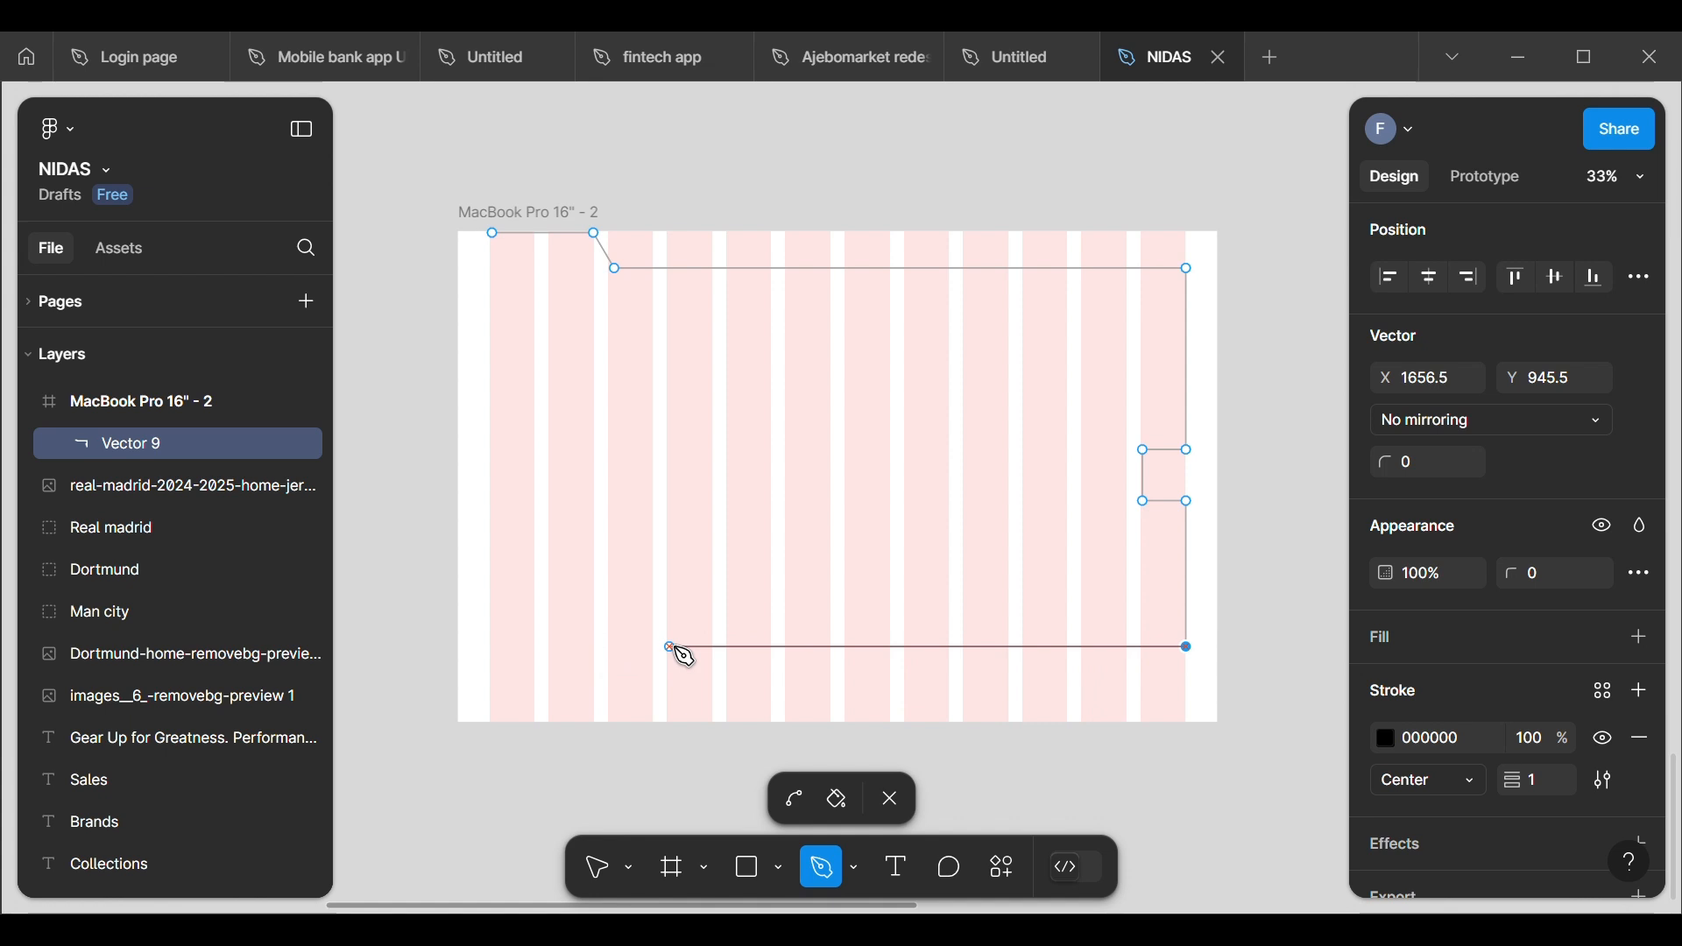
click(671, 578)
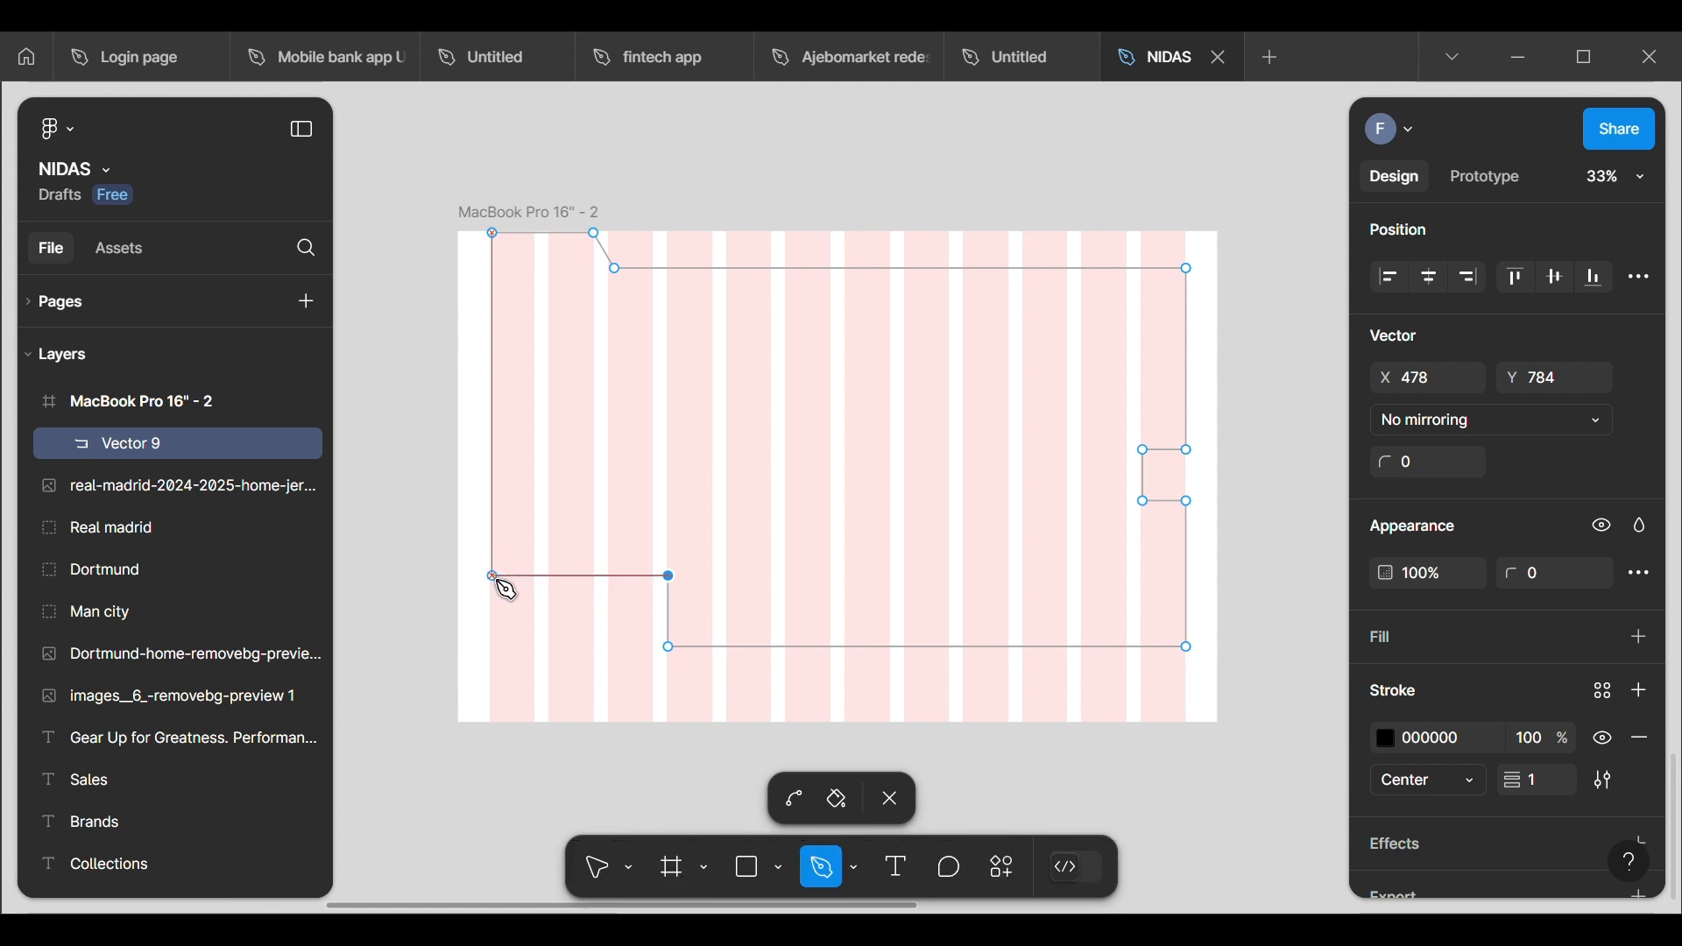
click(494, 579)
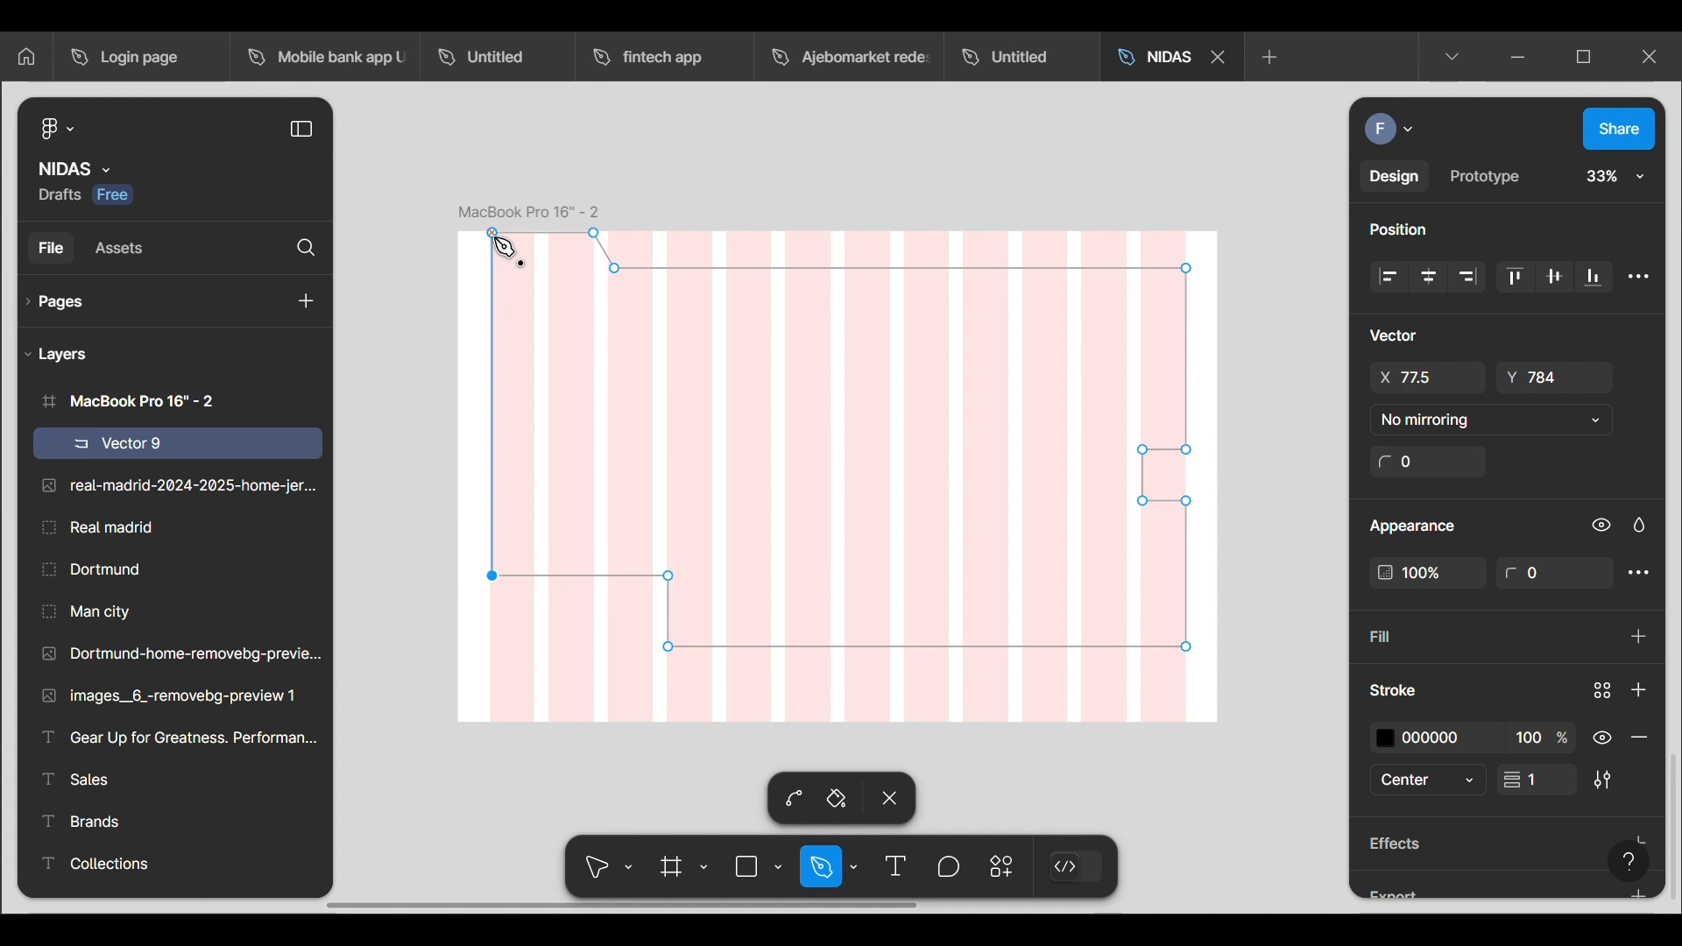
click(496, 237)
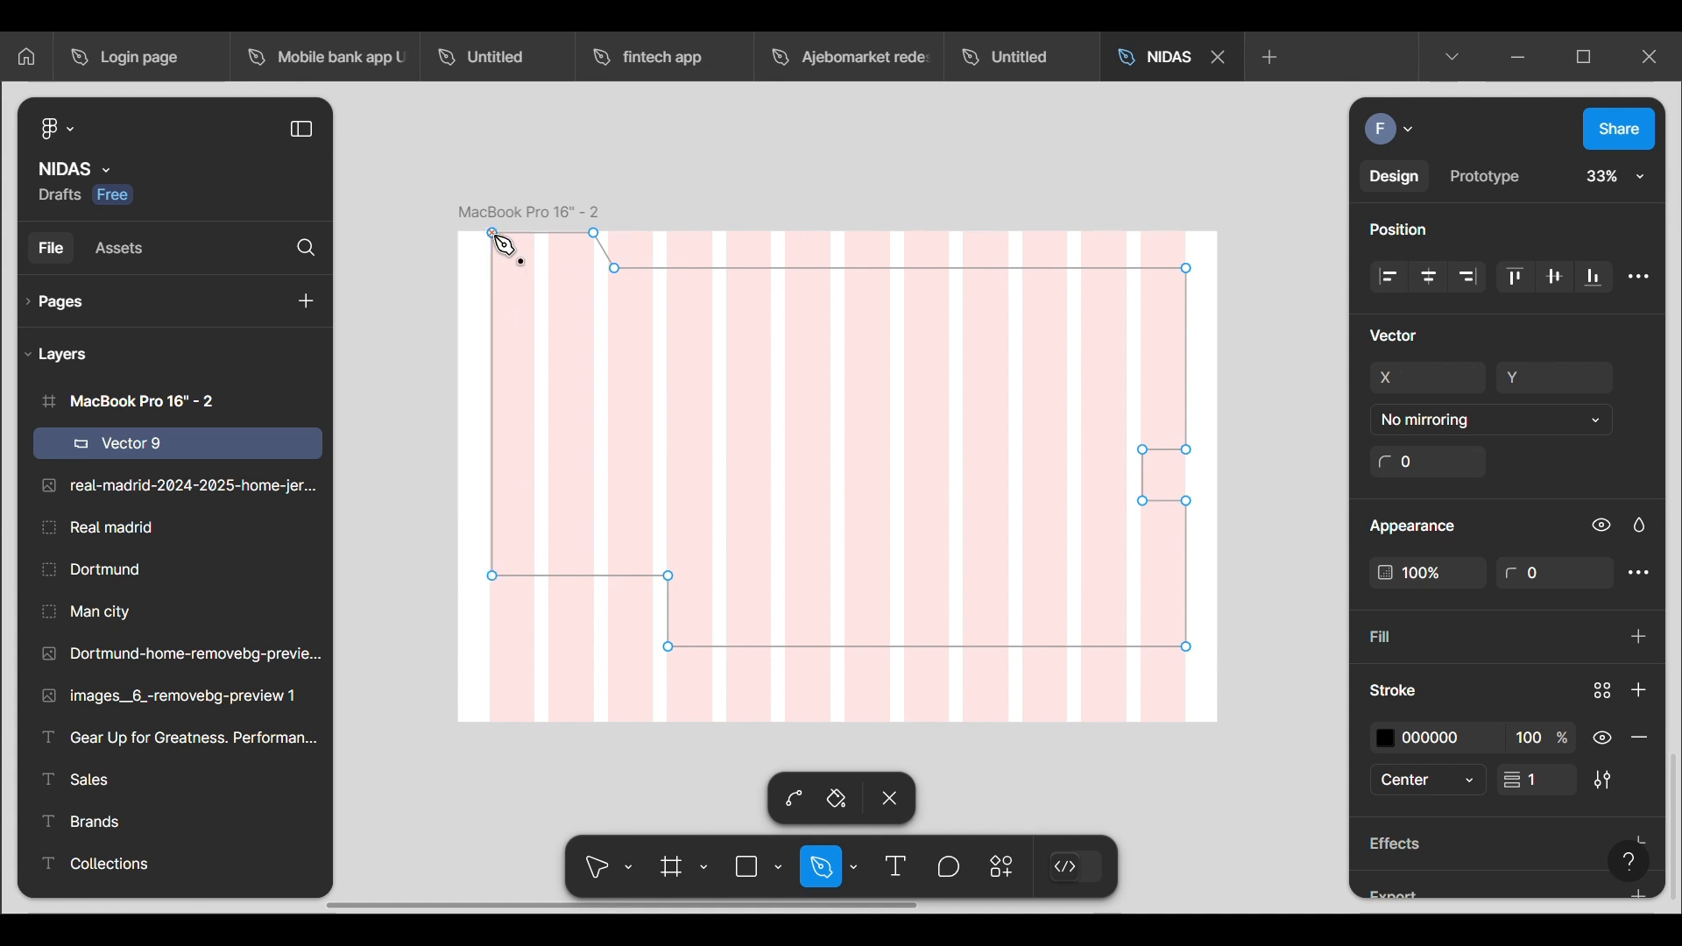
click(892, 797)
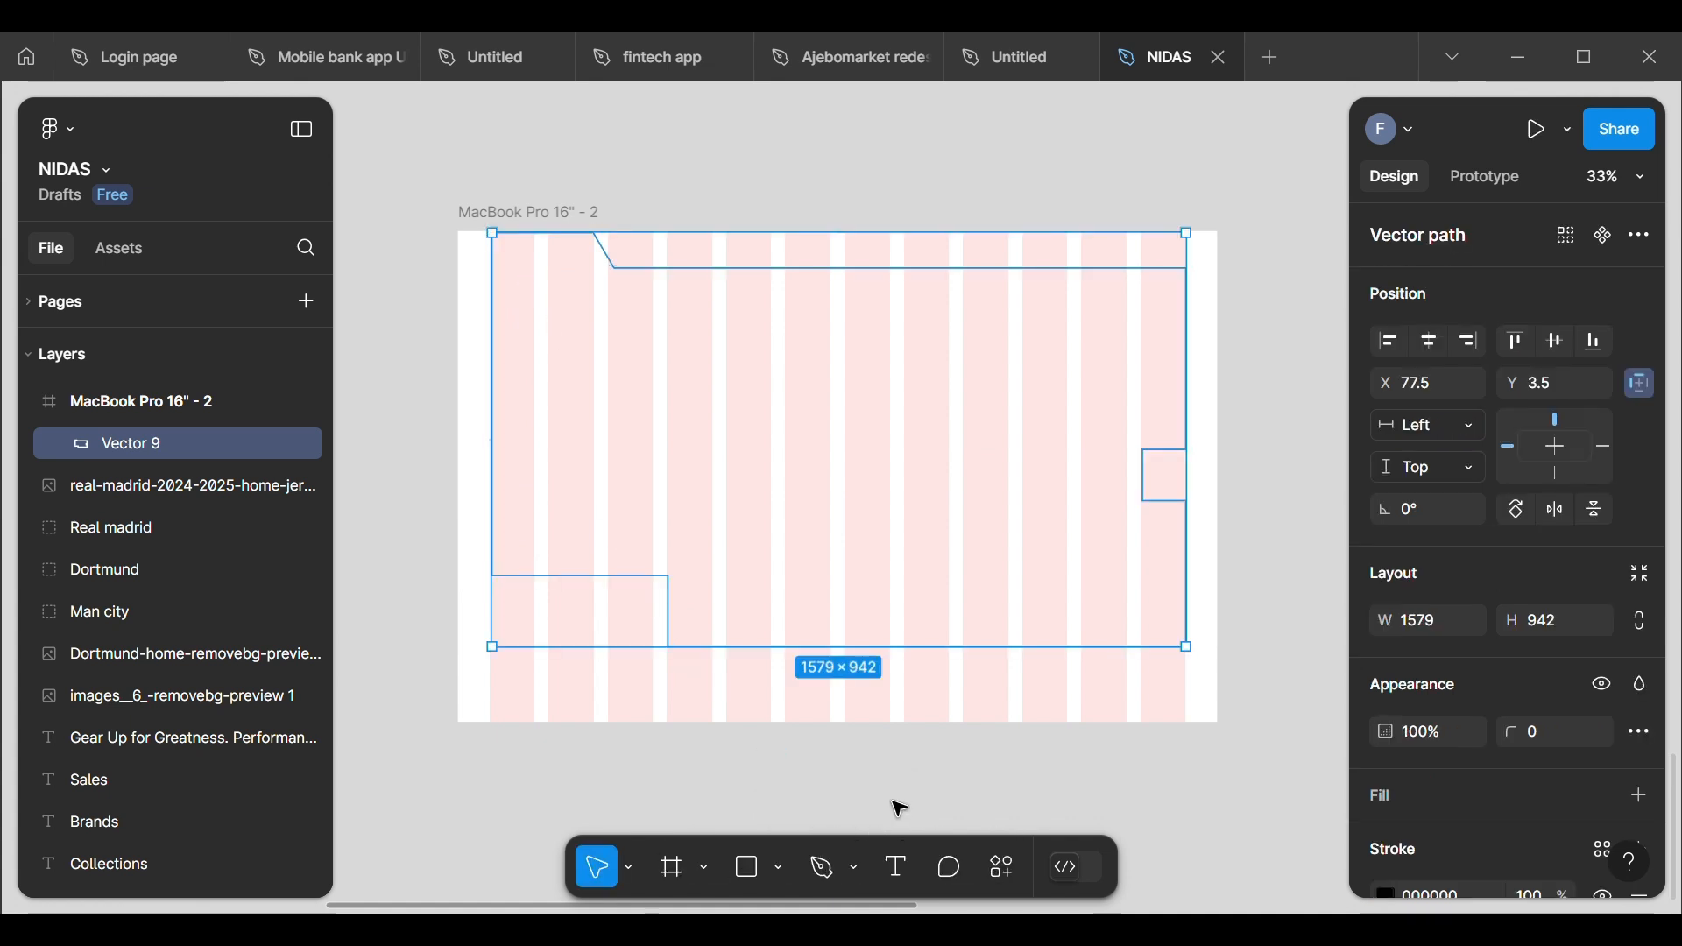
Step: Hide the 12-column layout grid of the new MacBook frame
scroll(899, 808, down, 5)
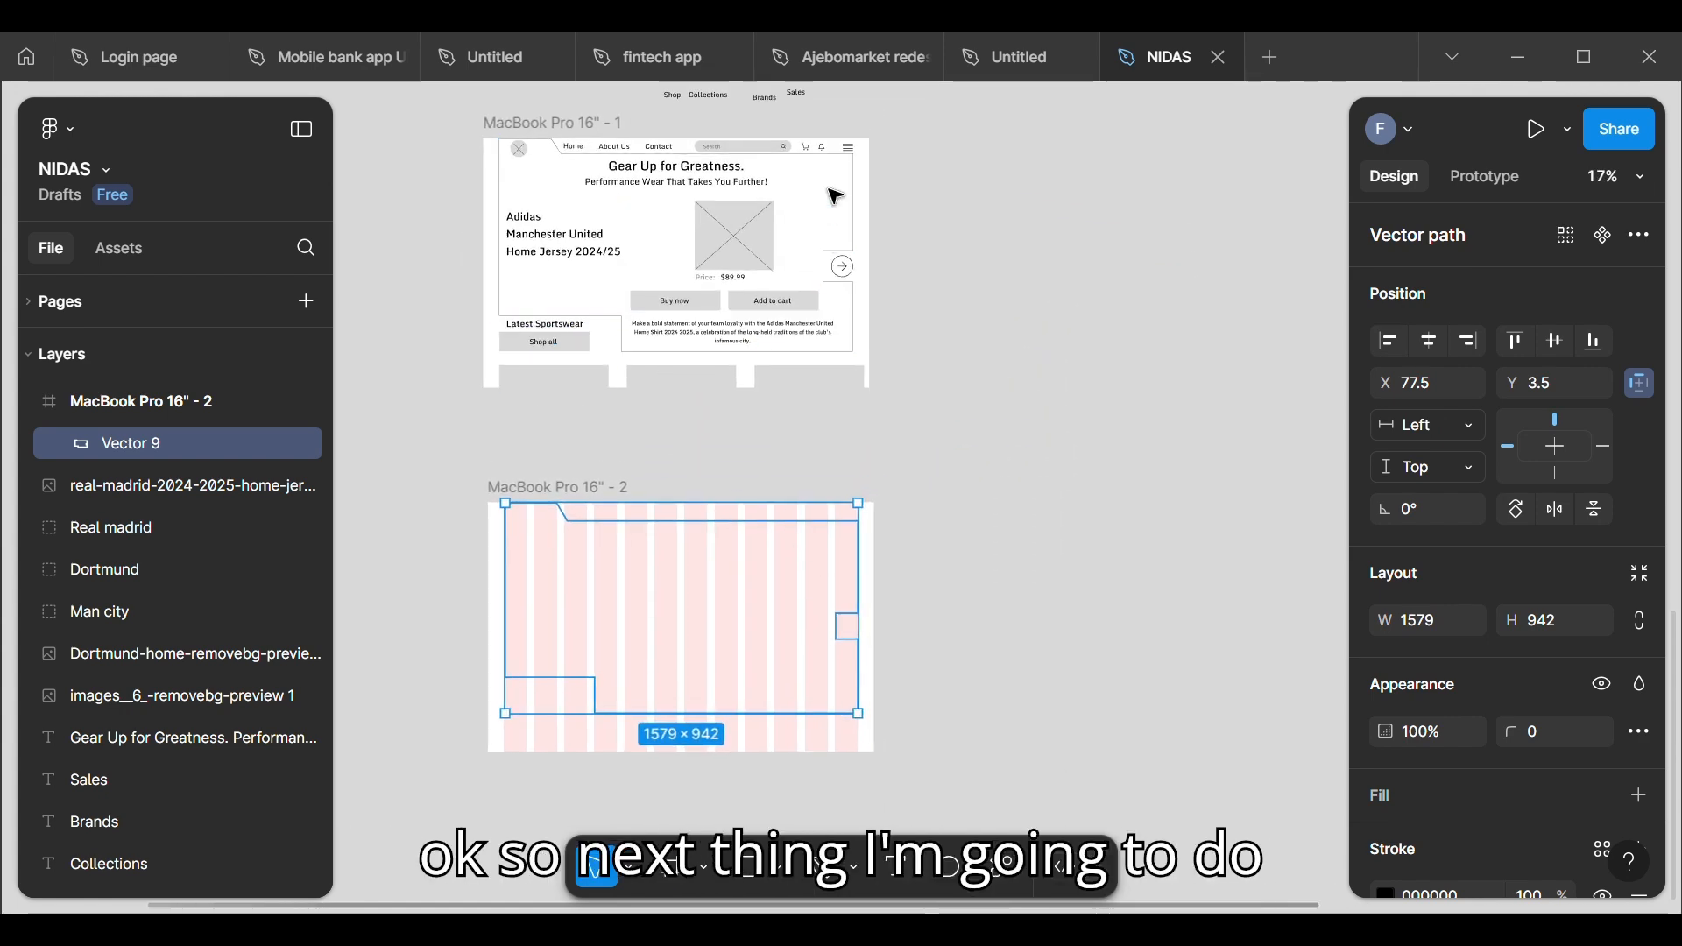
scroll(1077, 563, up, 2)
scroll(876, 613, up, 3)
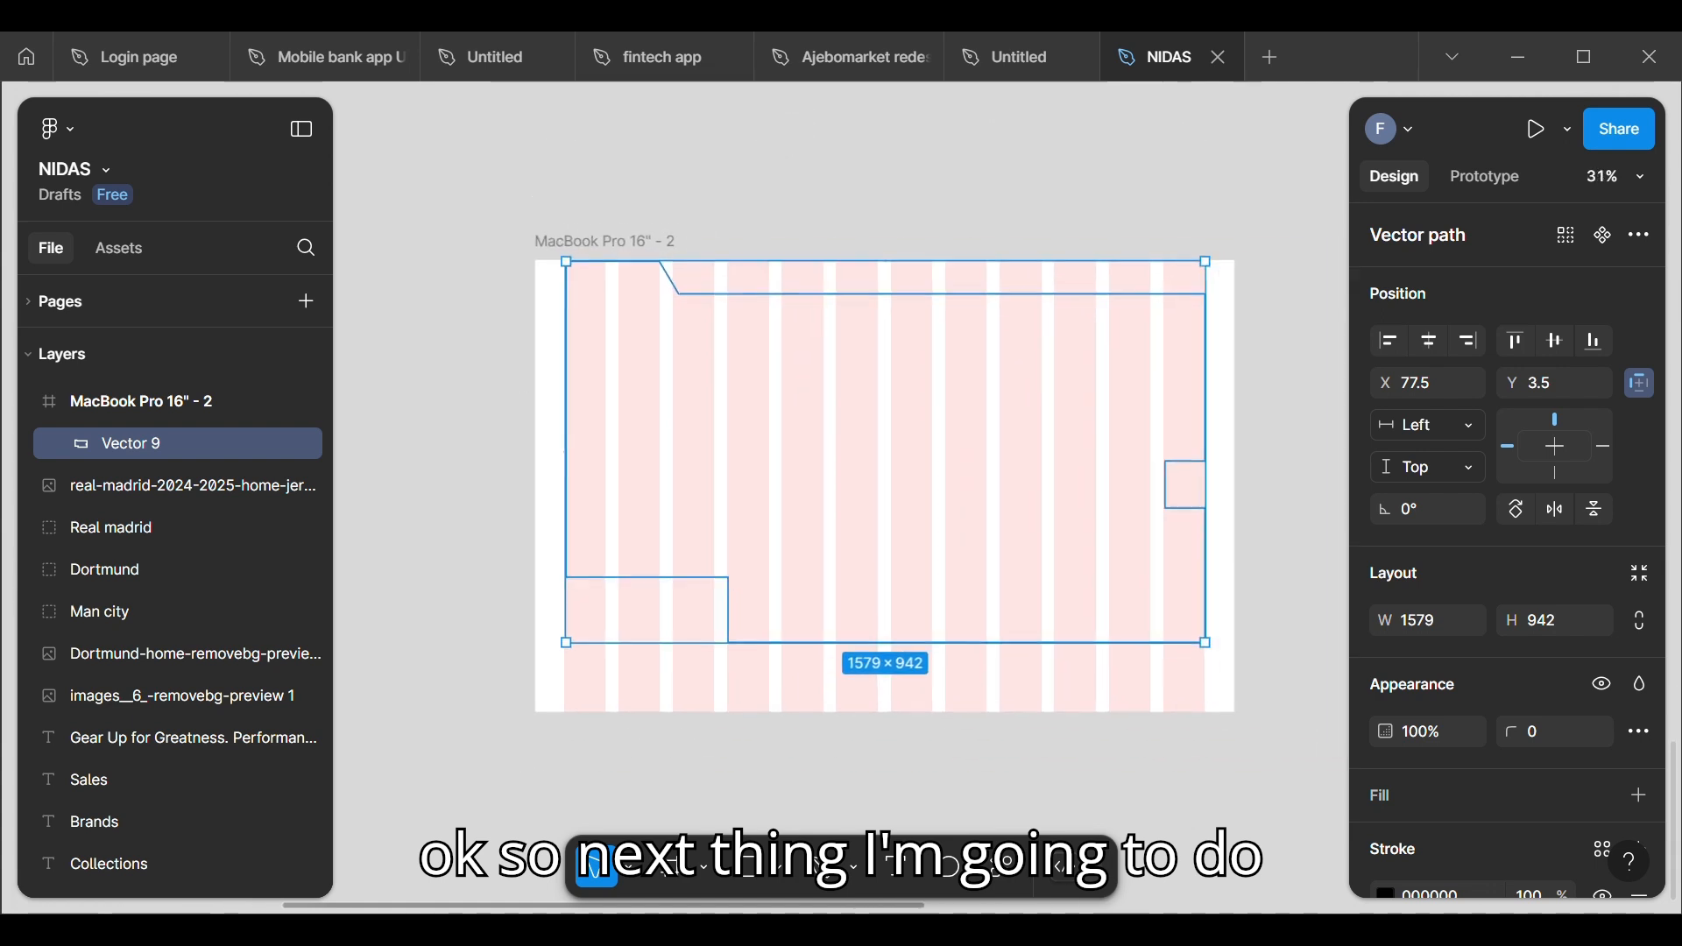
click(1181, 448)
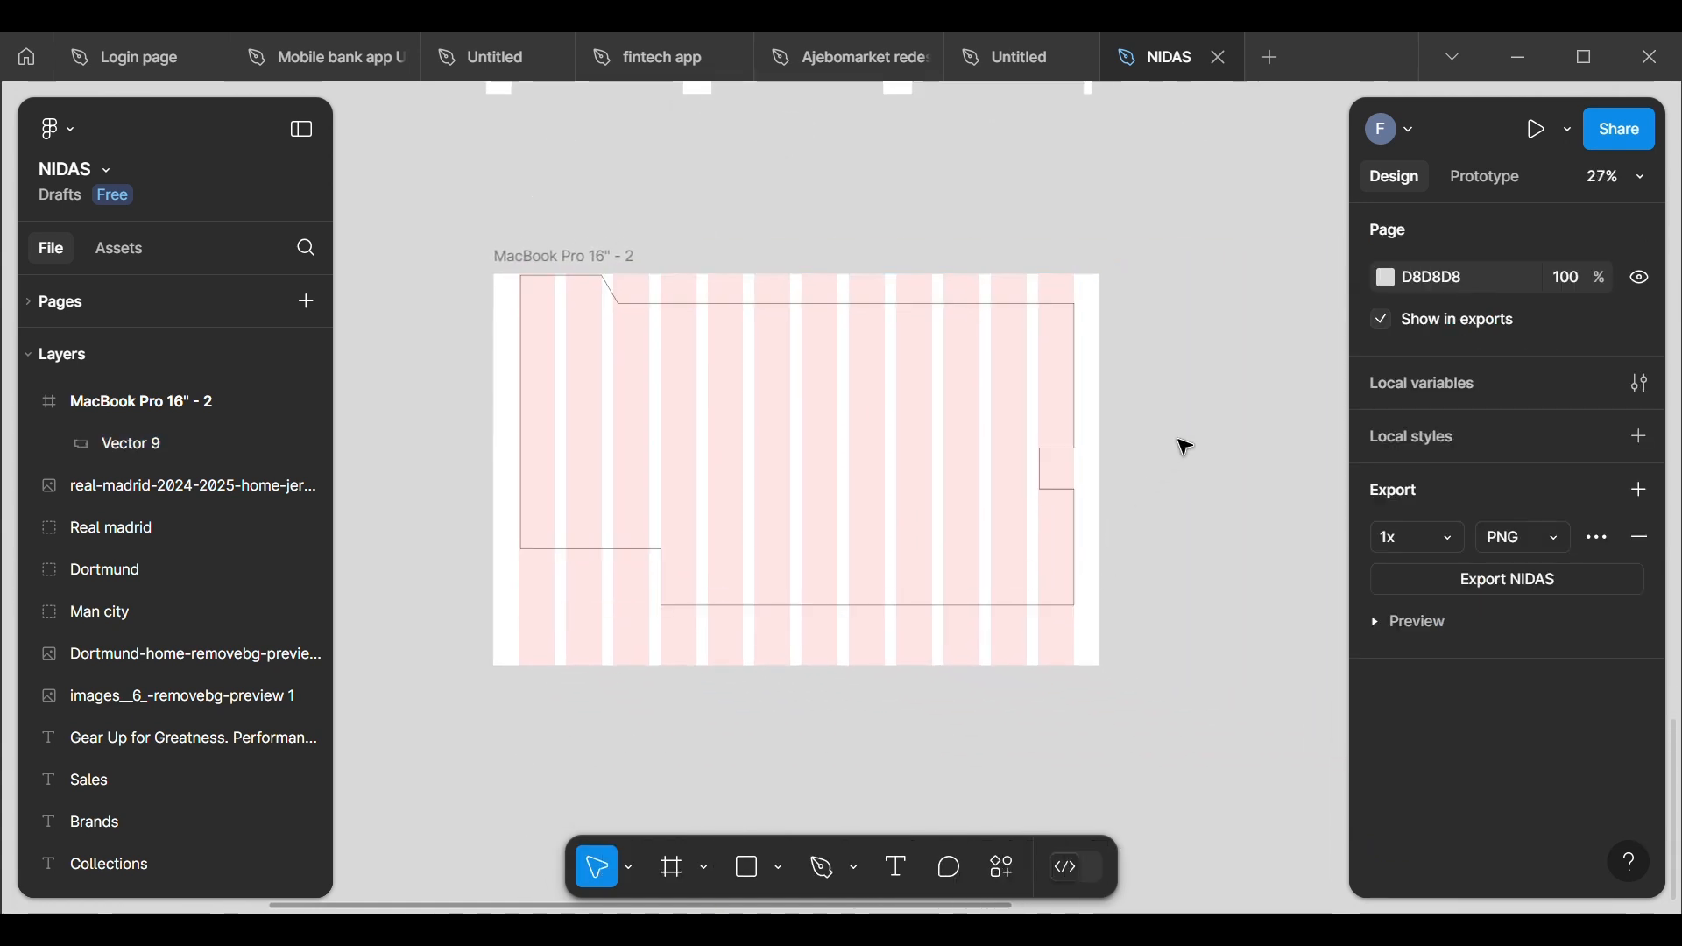
click(544, 274)
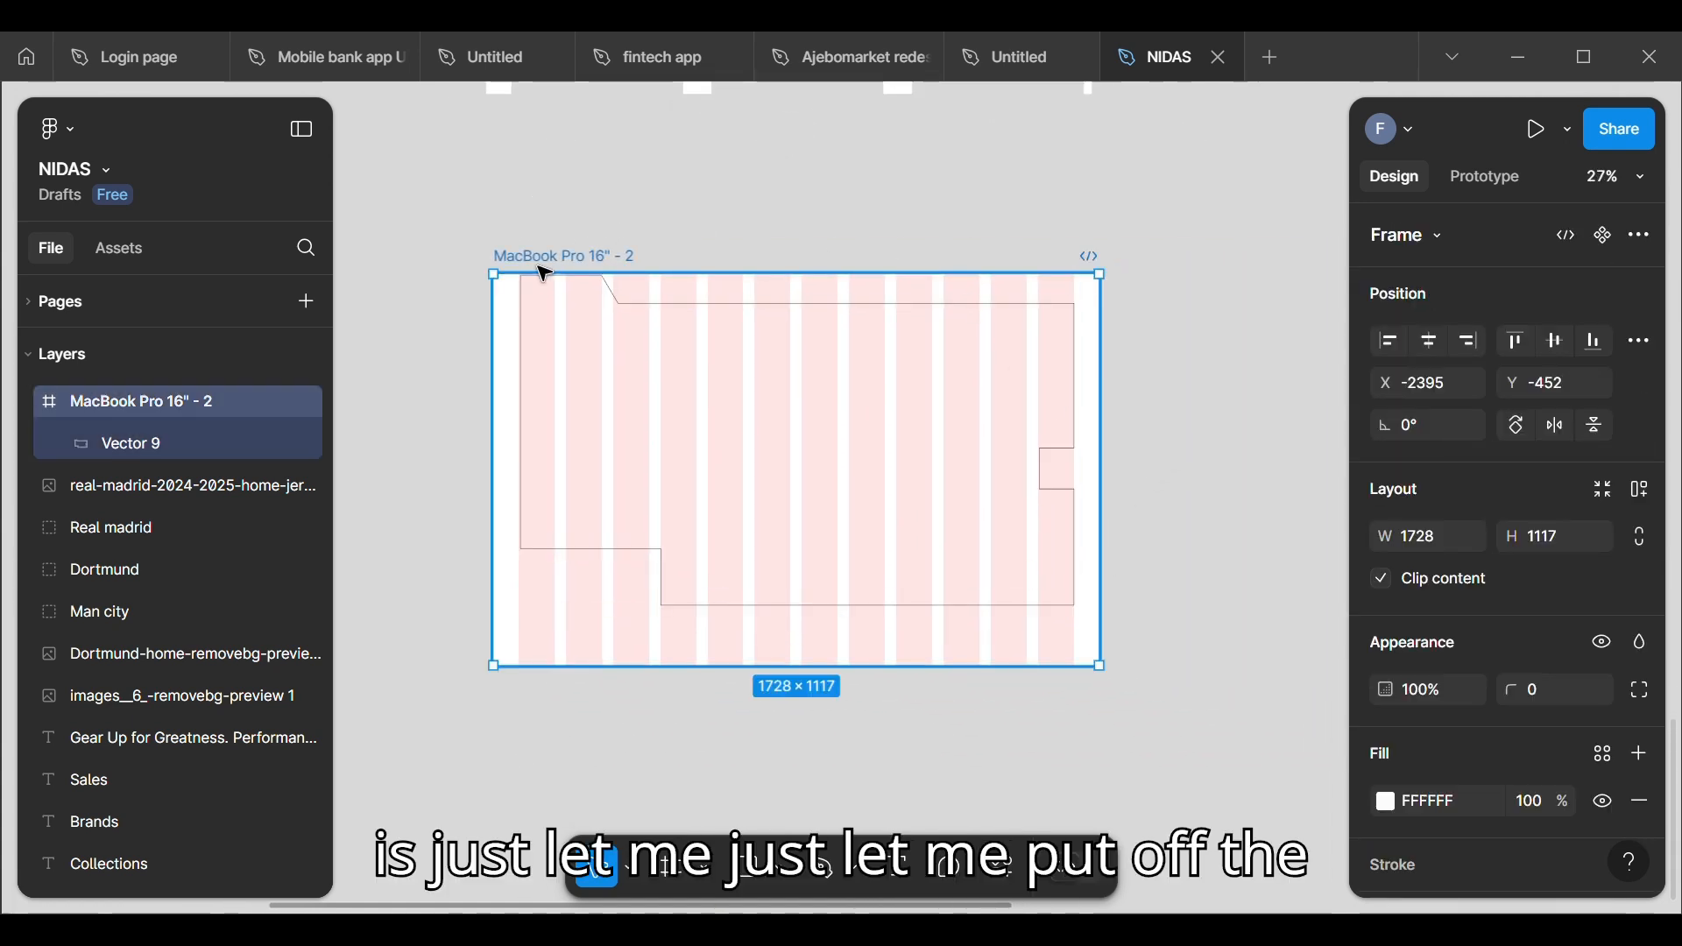
scroll(1577, 796, down, 5)
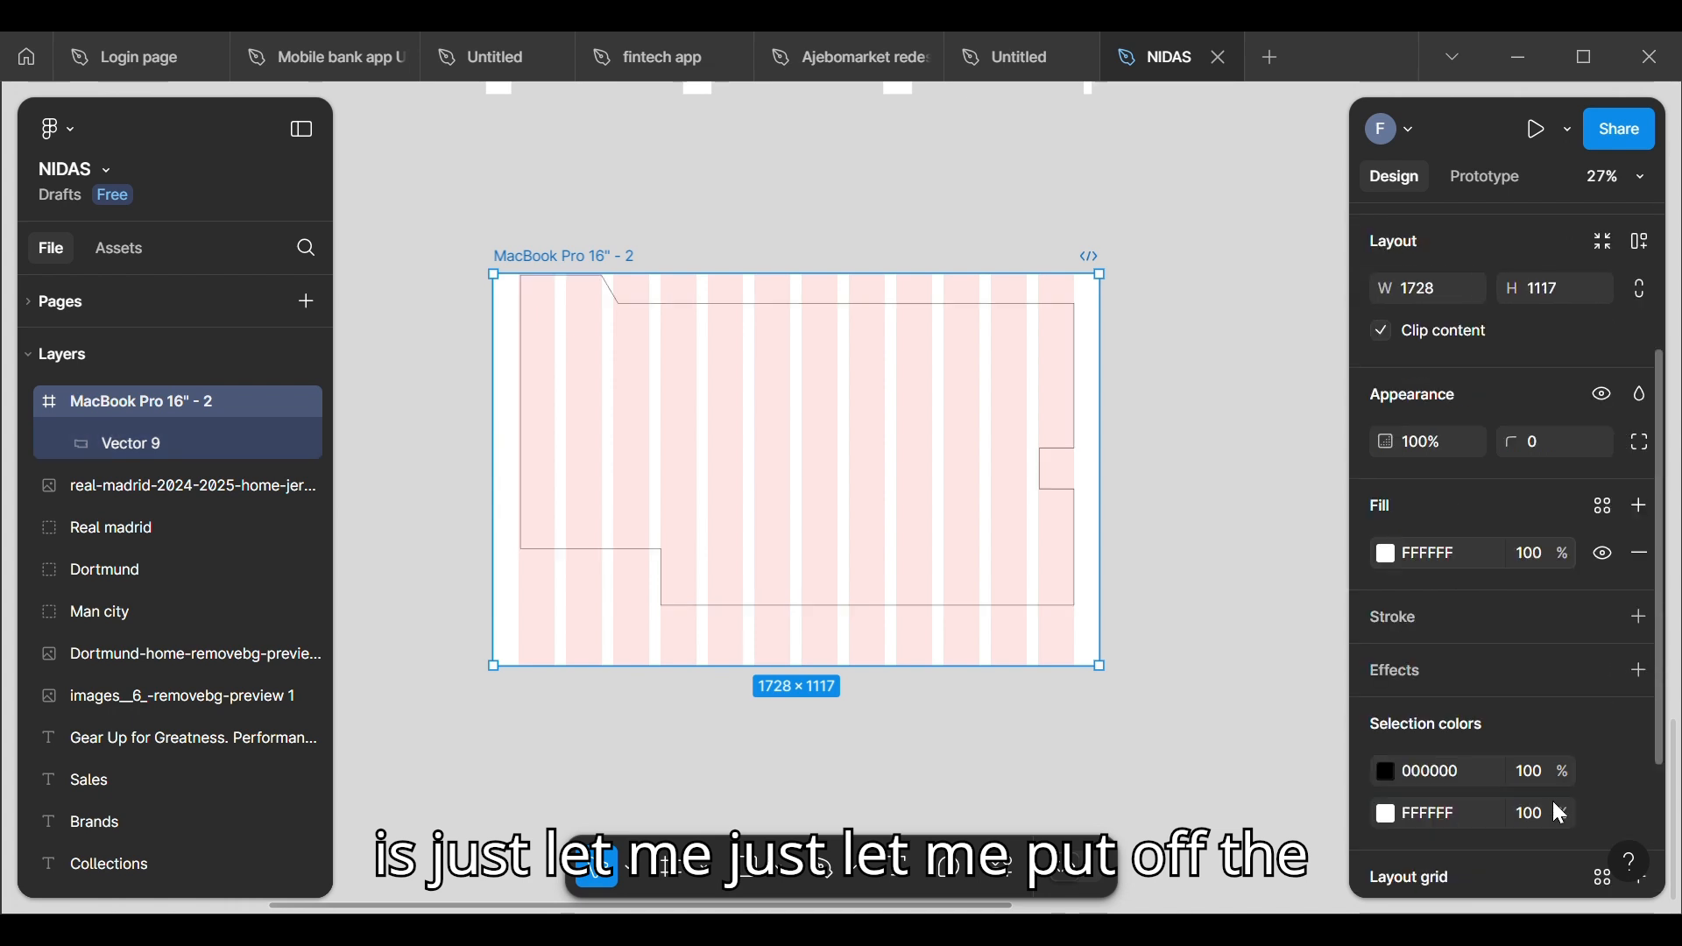
click(1601, 740)
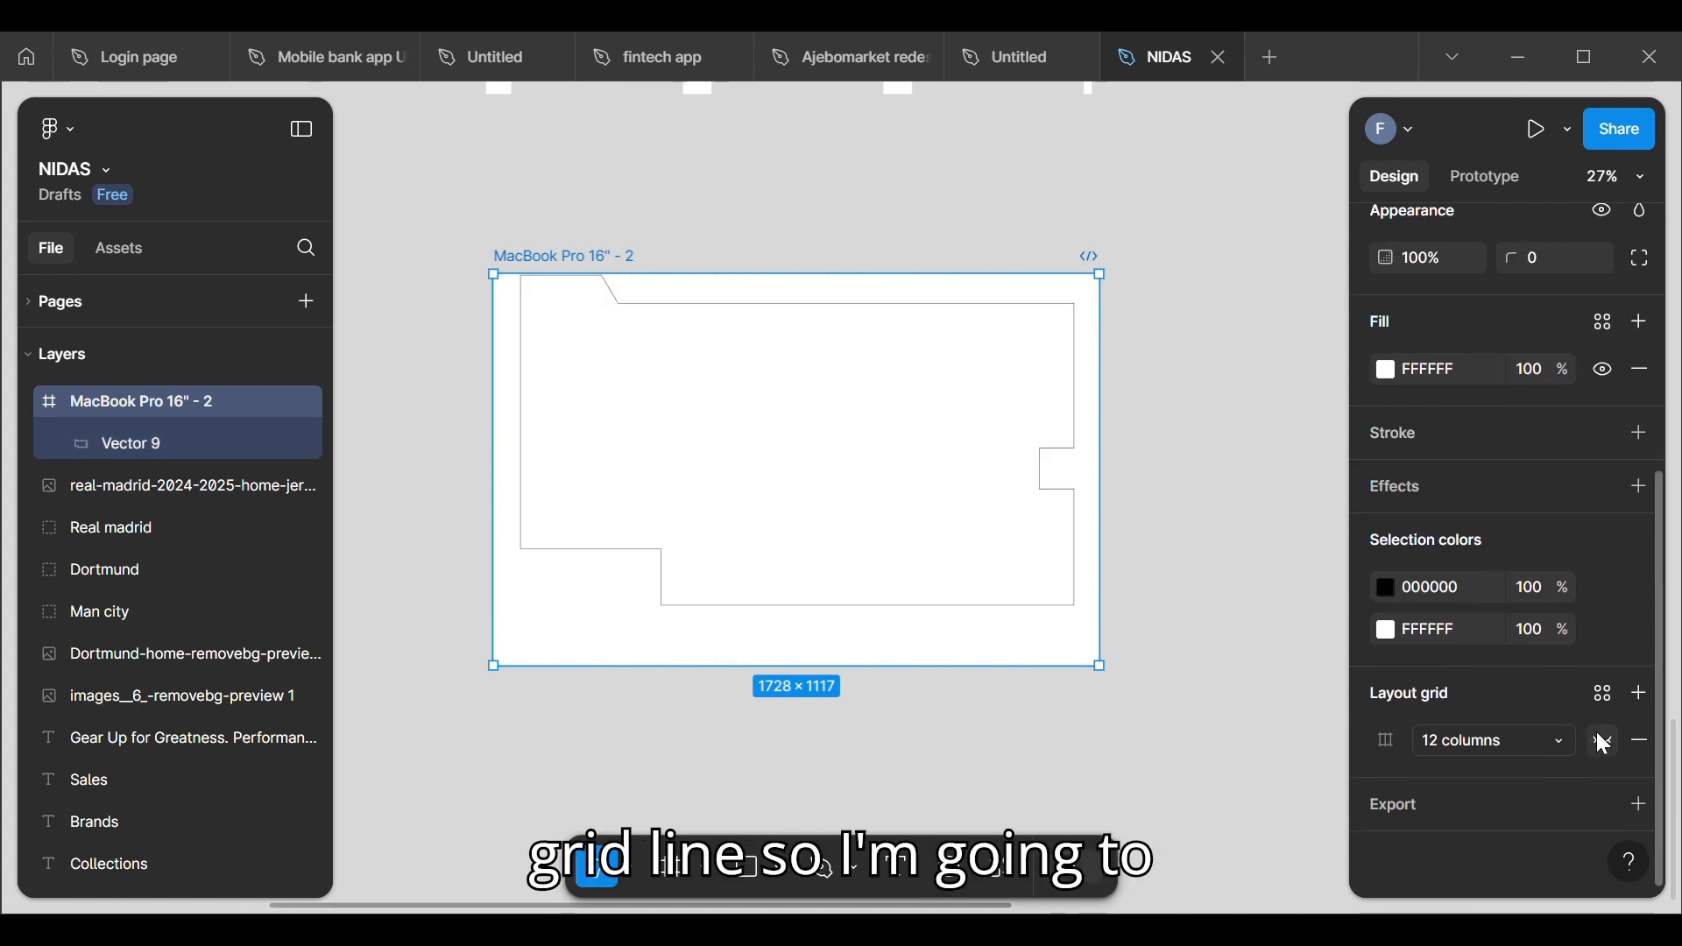
Step: Add the default grey fill to the outlined vector shape and remove its stroke
click(633, 313)
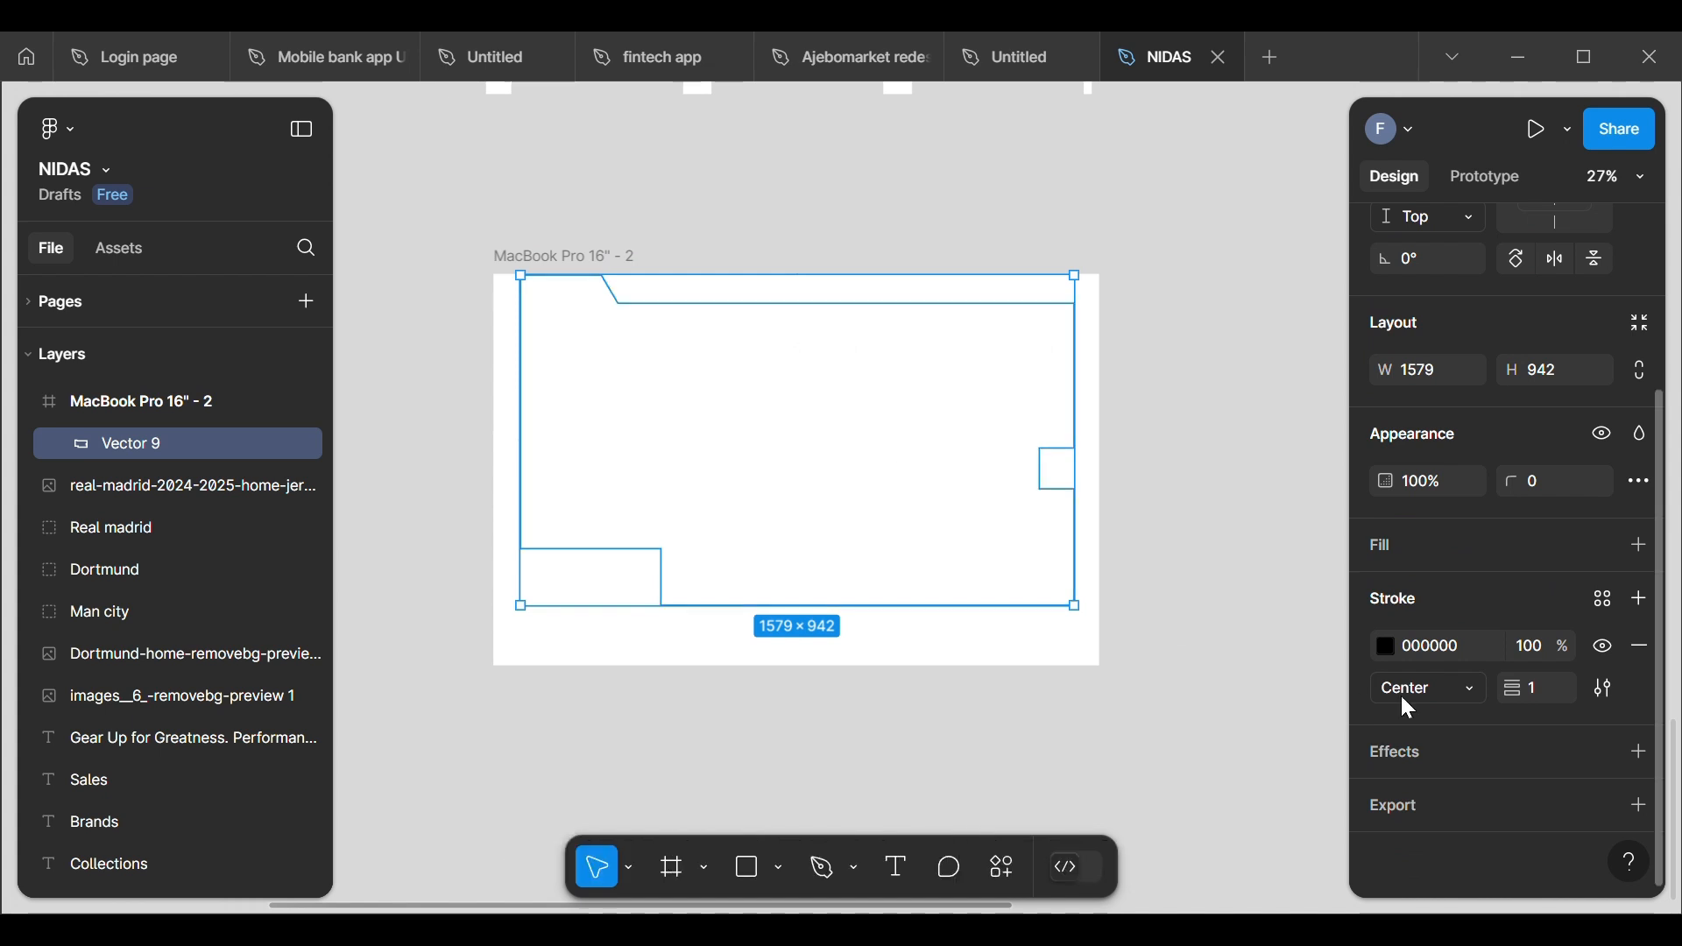
click(1640, 545)
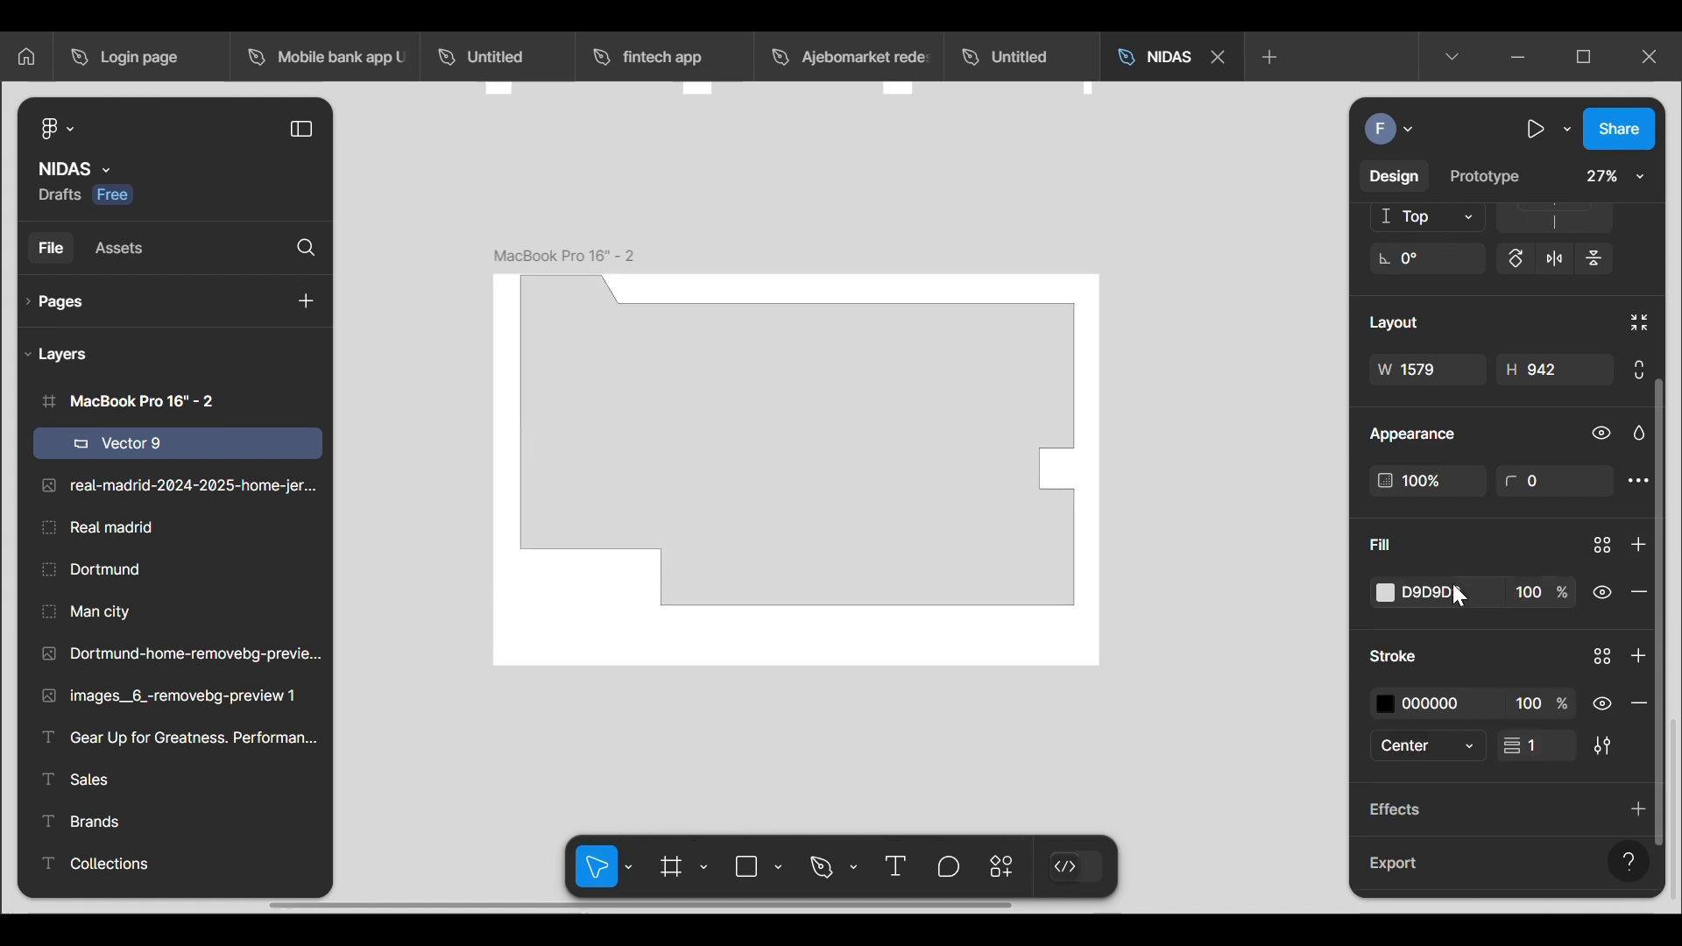
click(1639, 705)
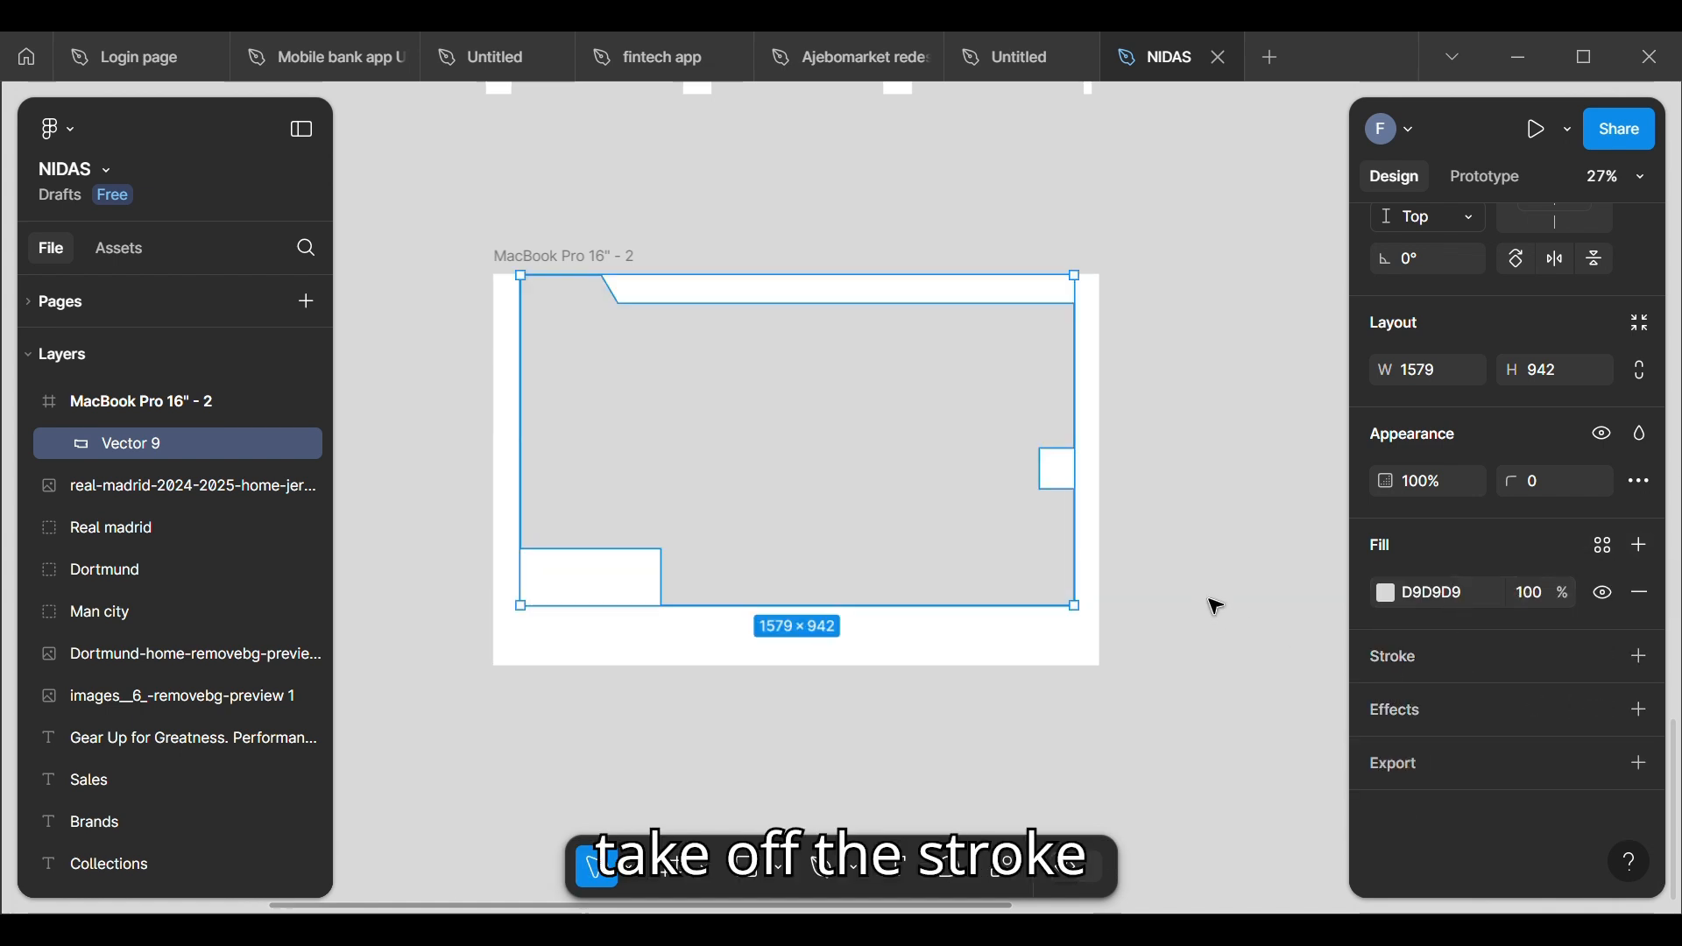
scroll(1212, 605, down, 5)
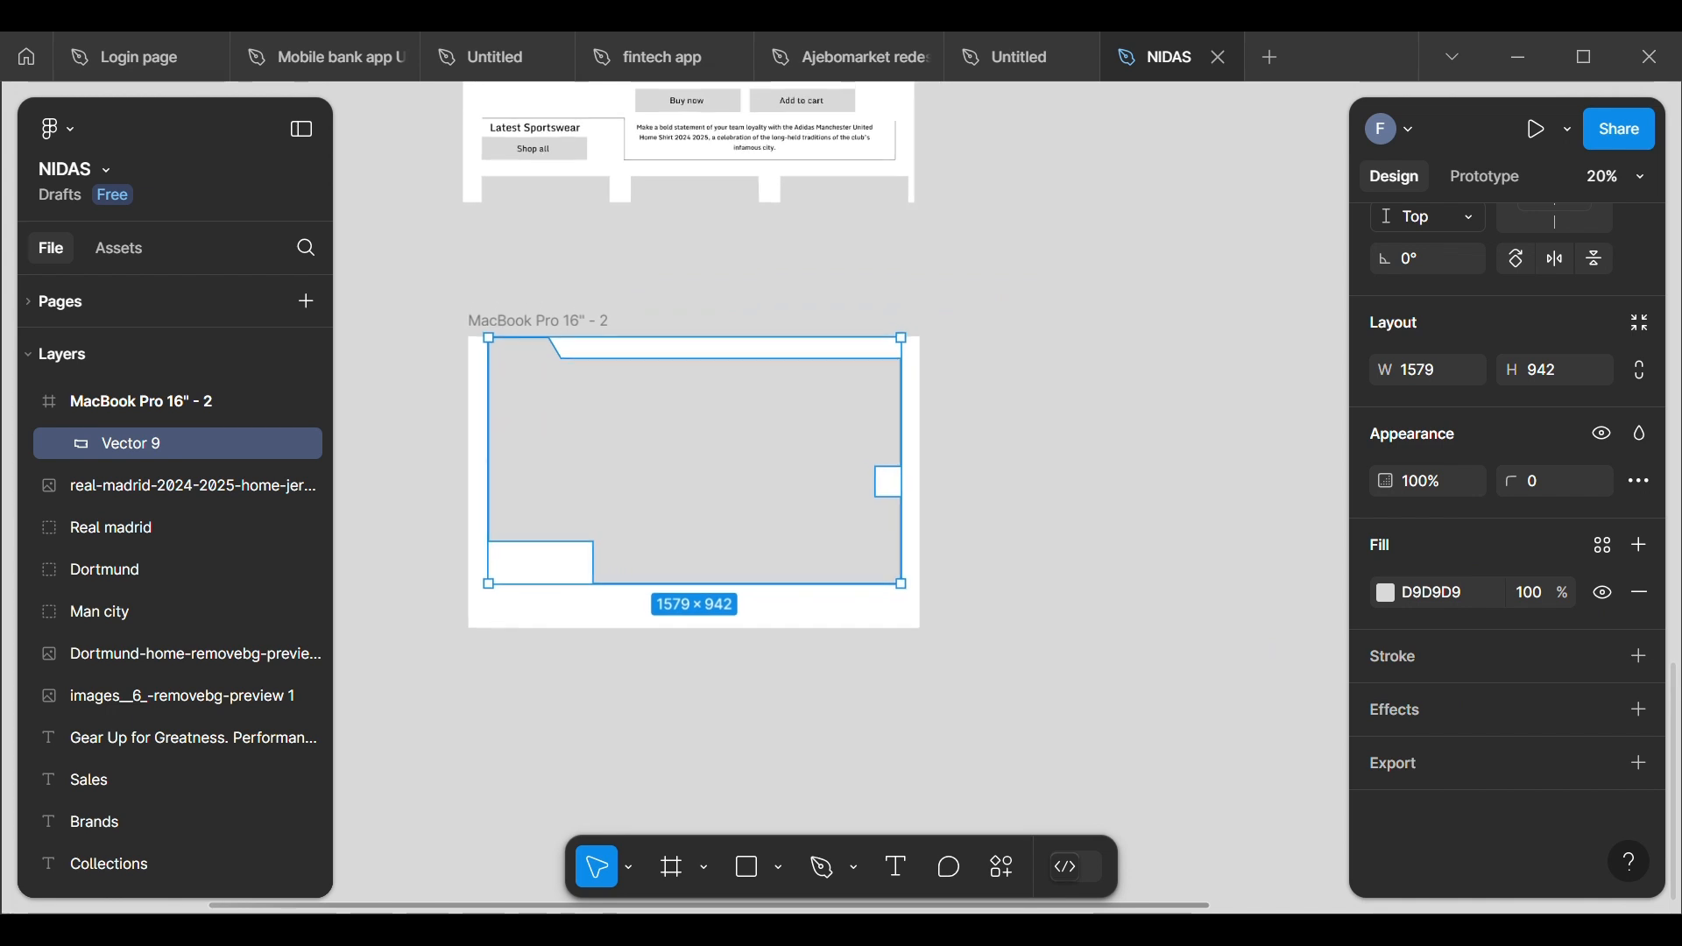
scroll(1160, 618, down, 2)
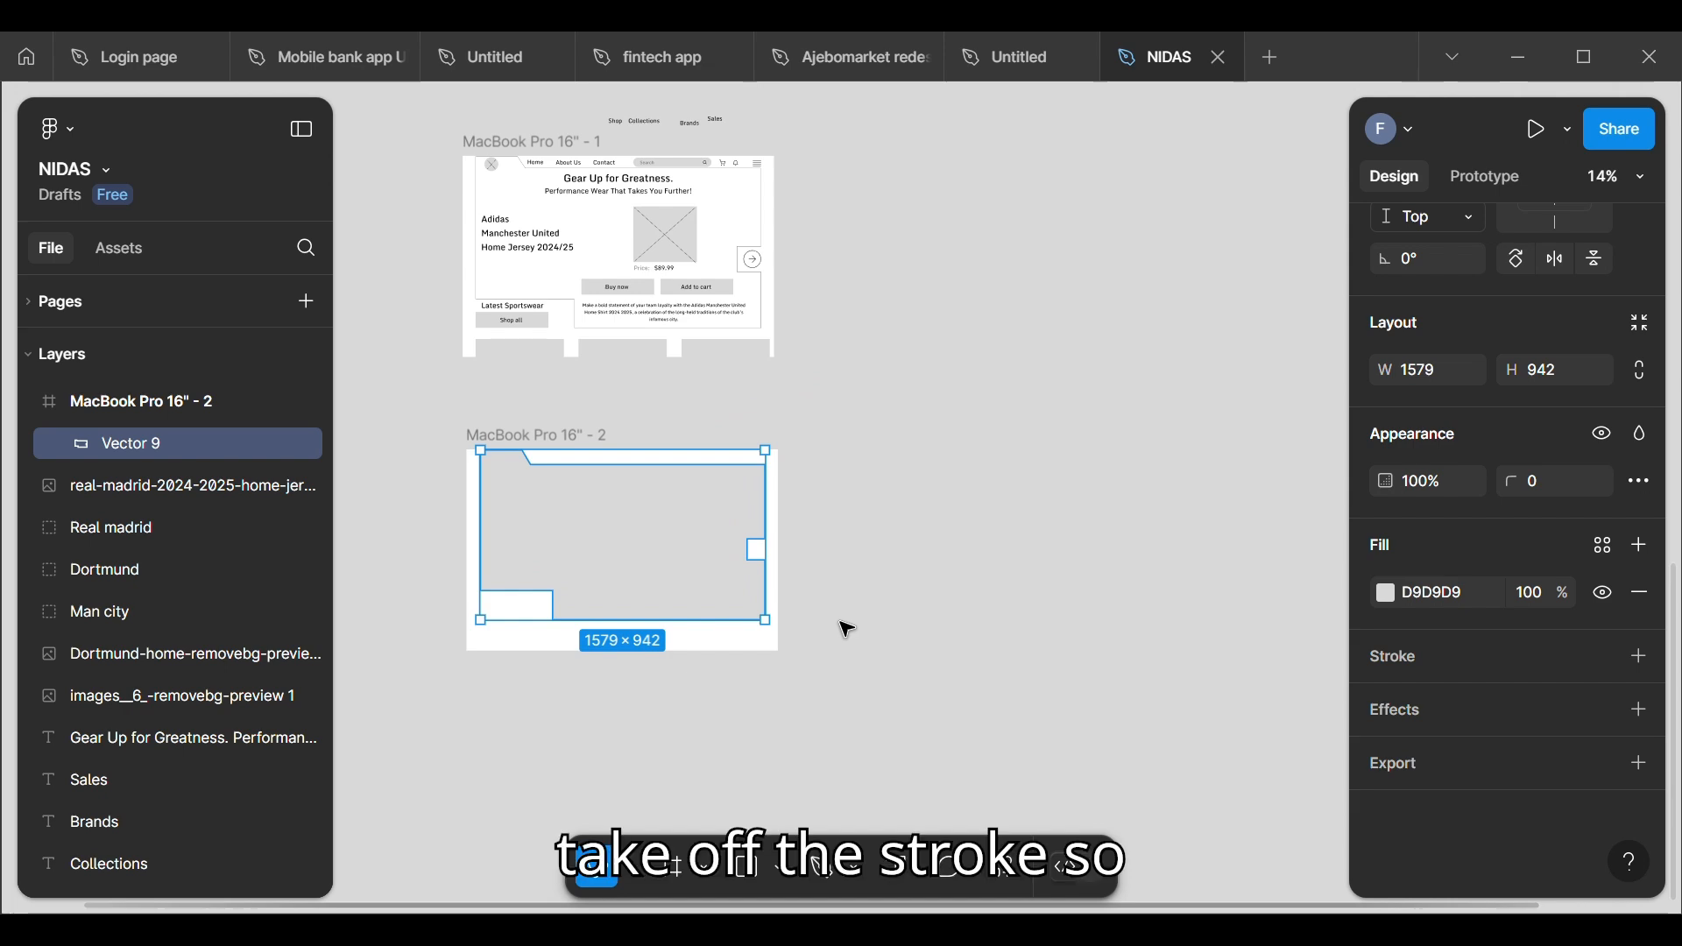
scroll(854, 512, up, 2)
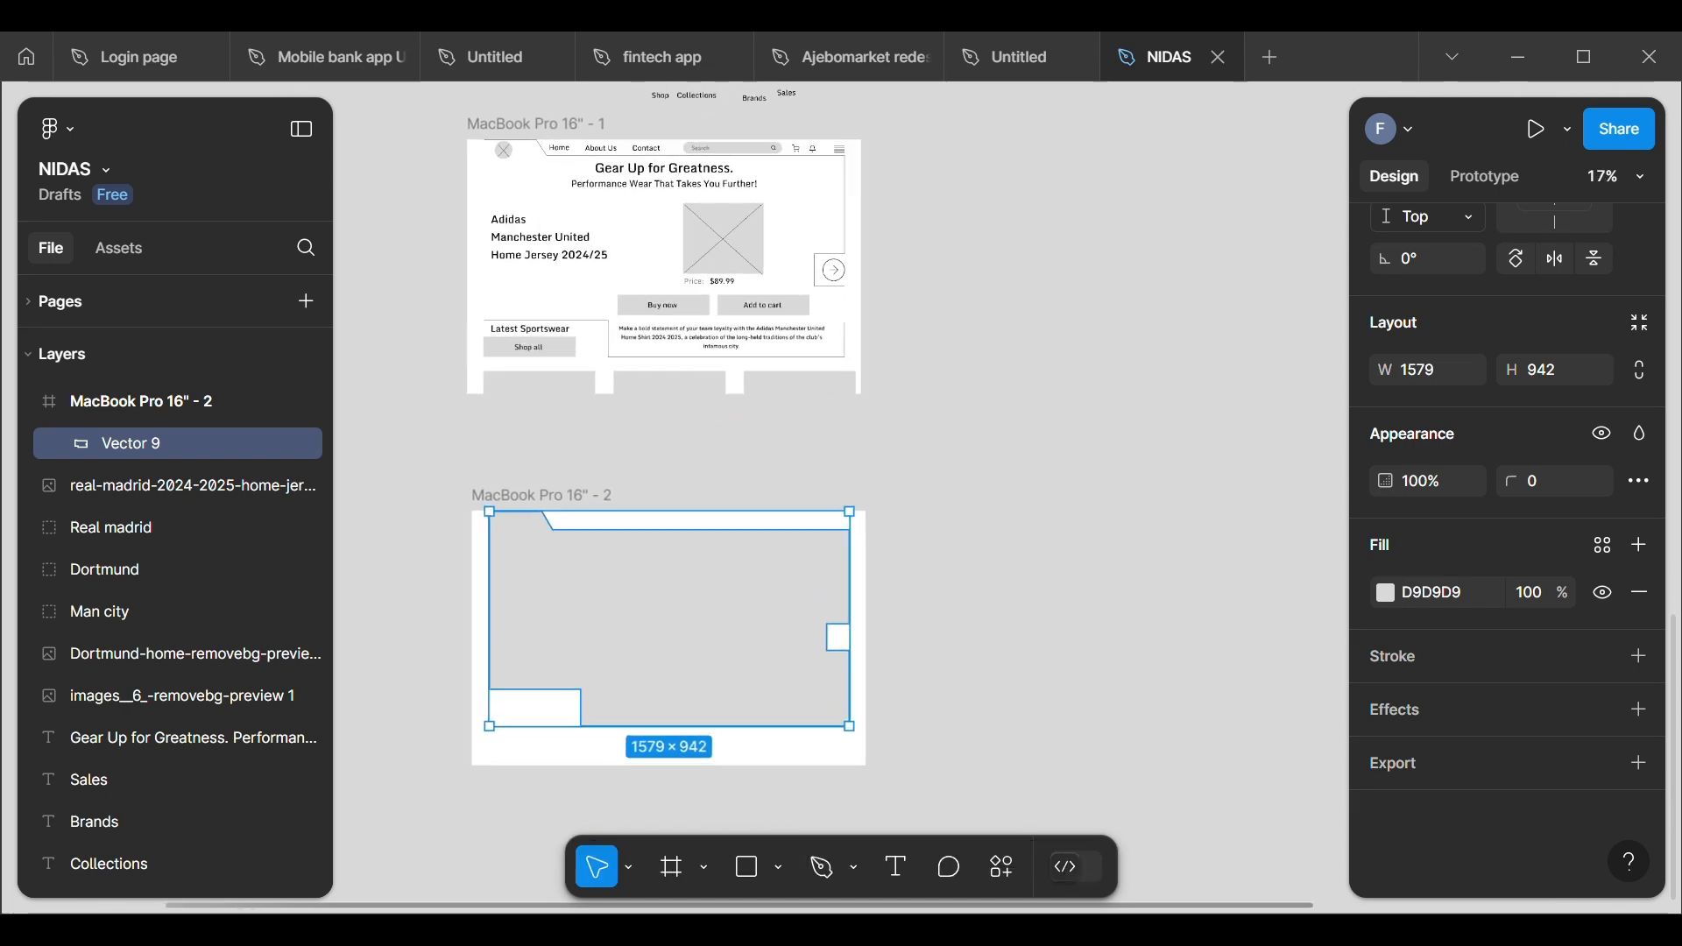
scroll(495, 333, up, 3)
scroll(486, 333, down, 4)
scroll(473, 482, up, 1)
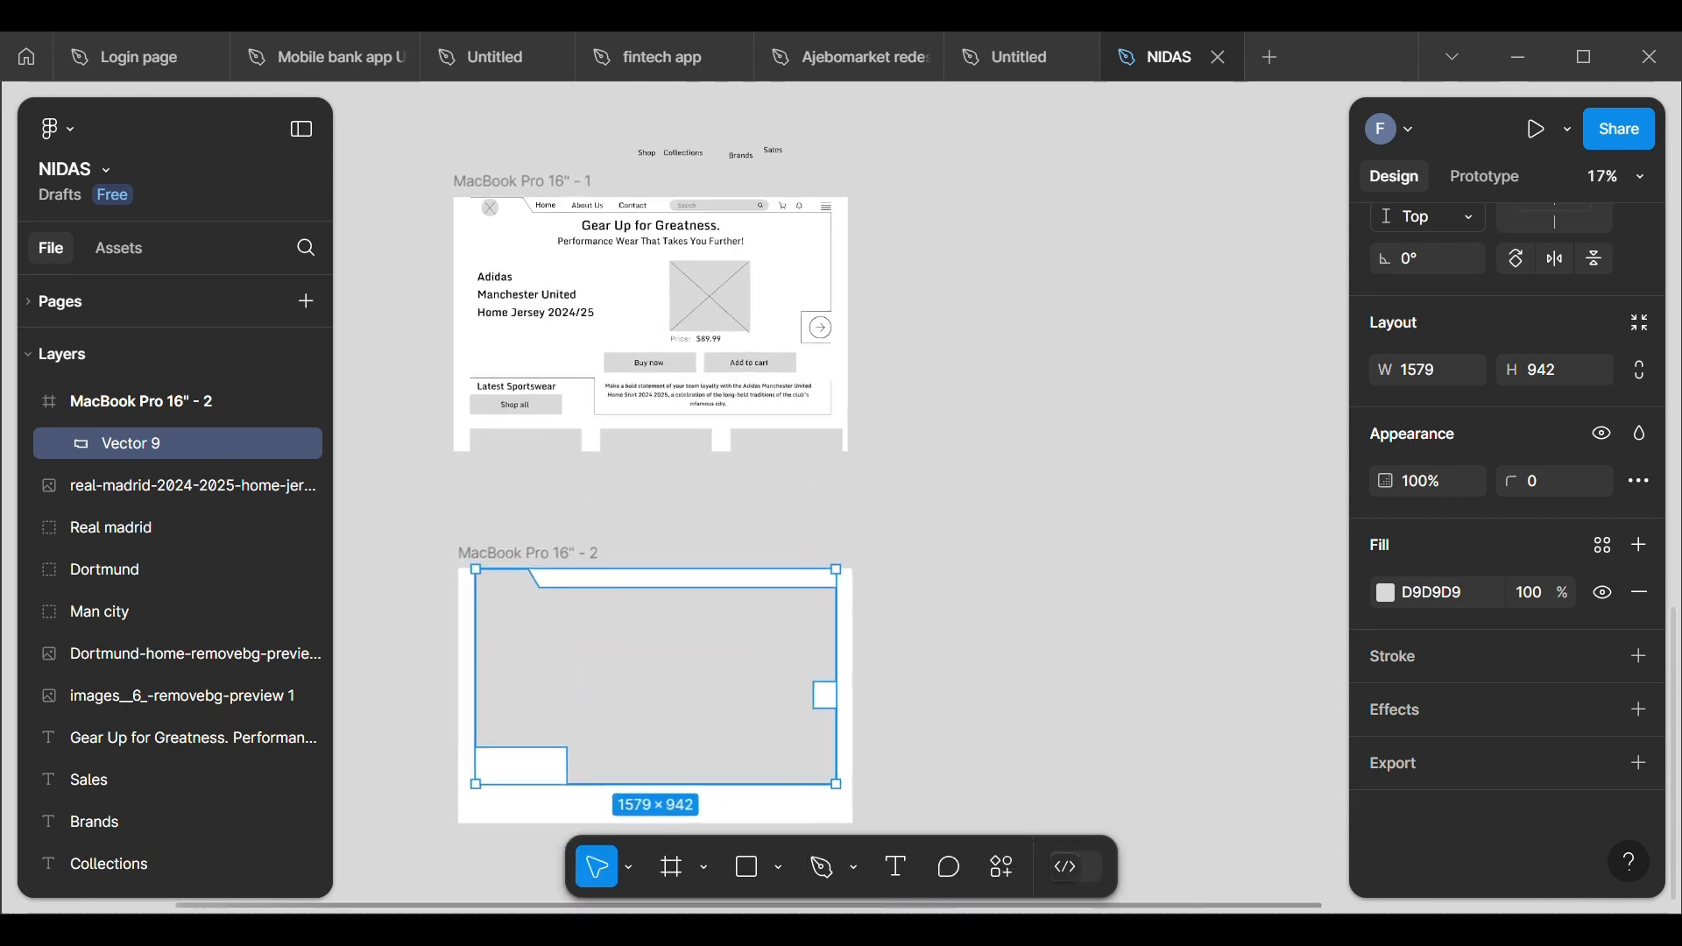
click(931, 512)
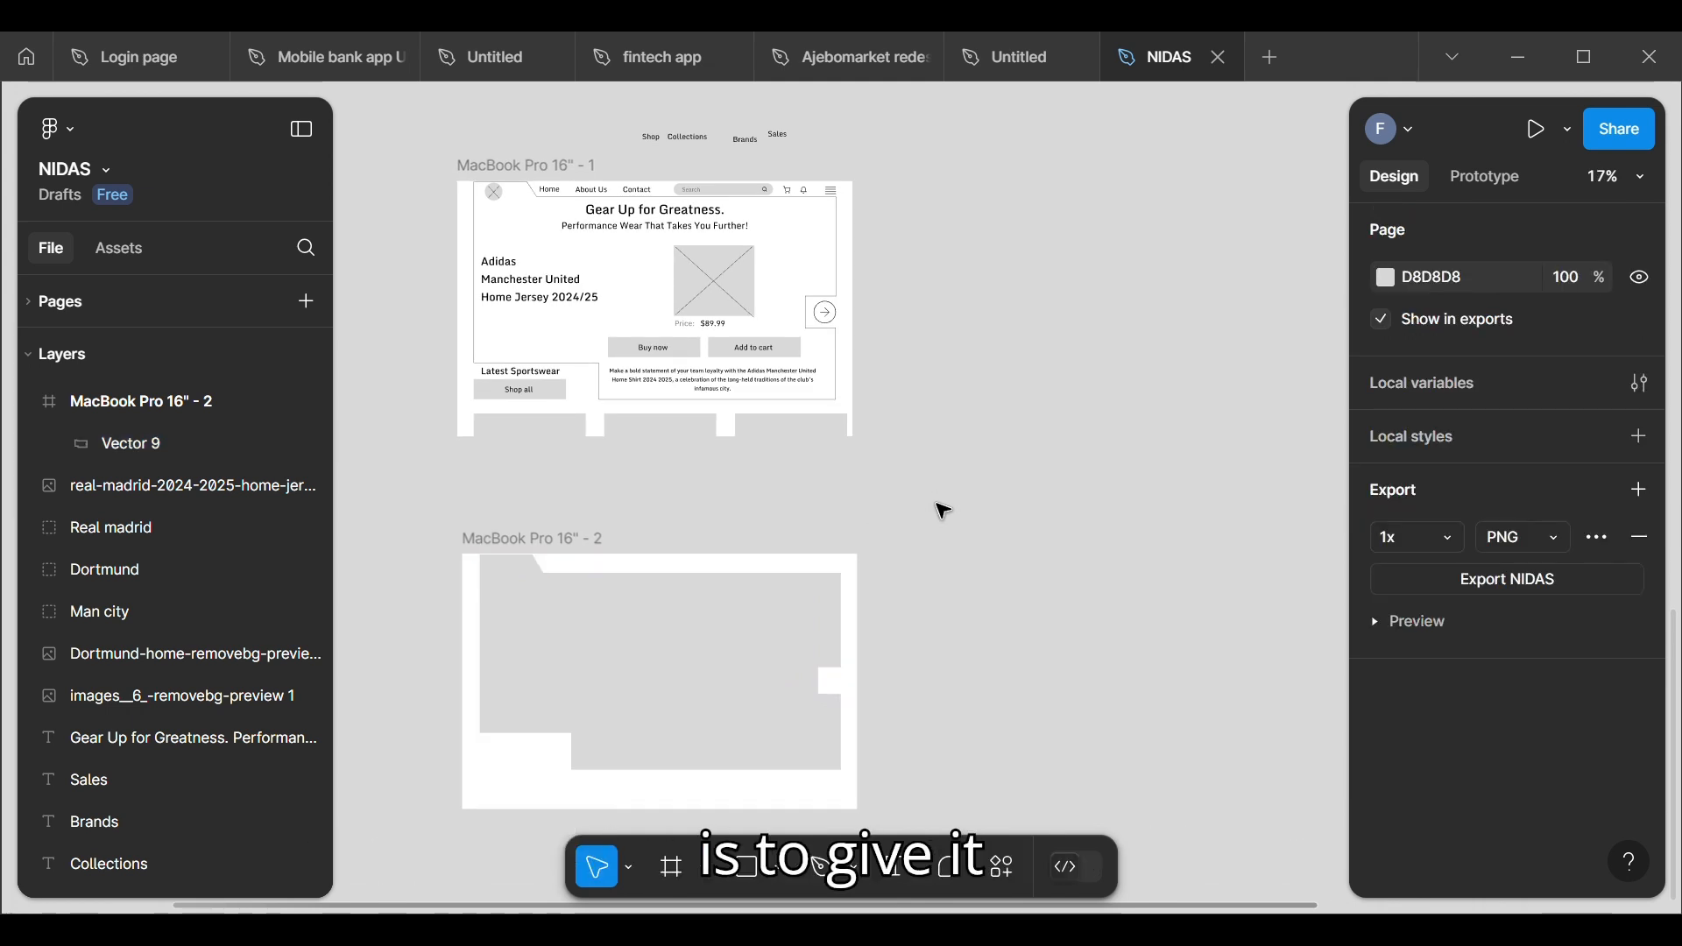
Step: Move the yellow Dortmund jersey image down beside the new MacBook frame, to about X 26, Y -443
click(664, 659)
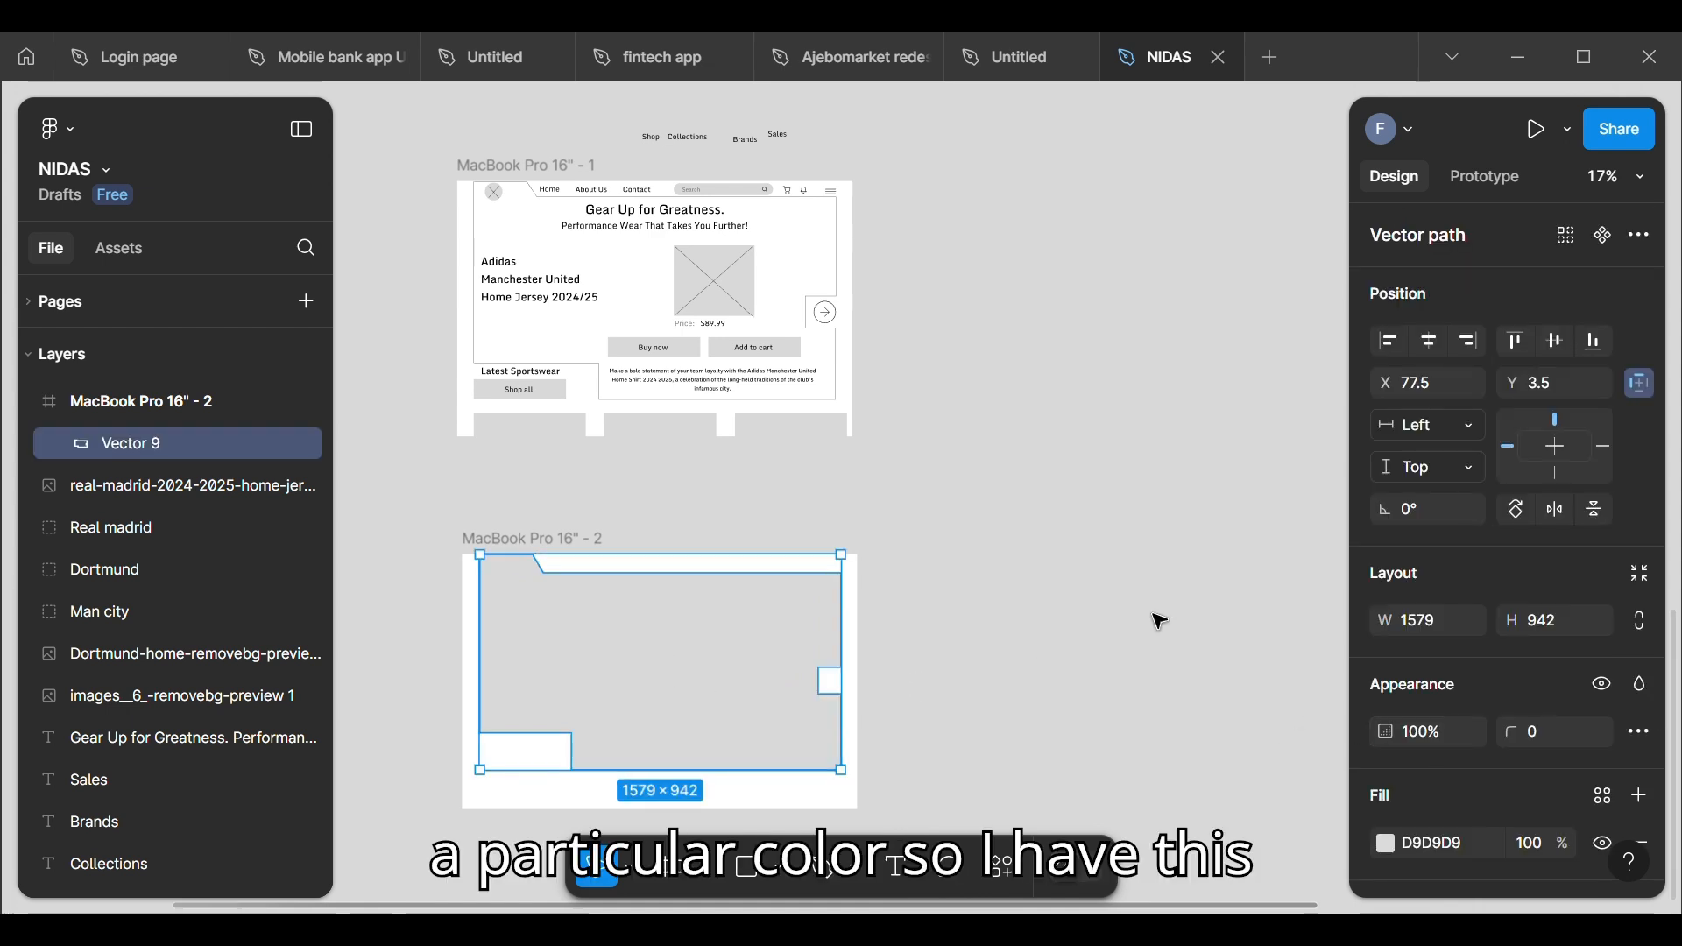
scroll(748, 666, down, 8)
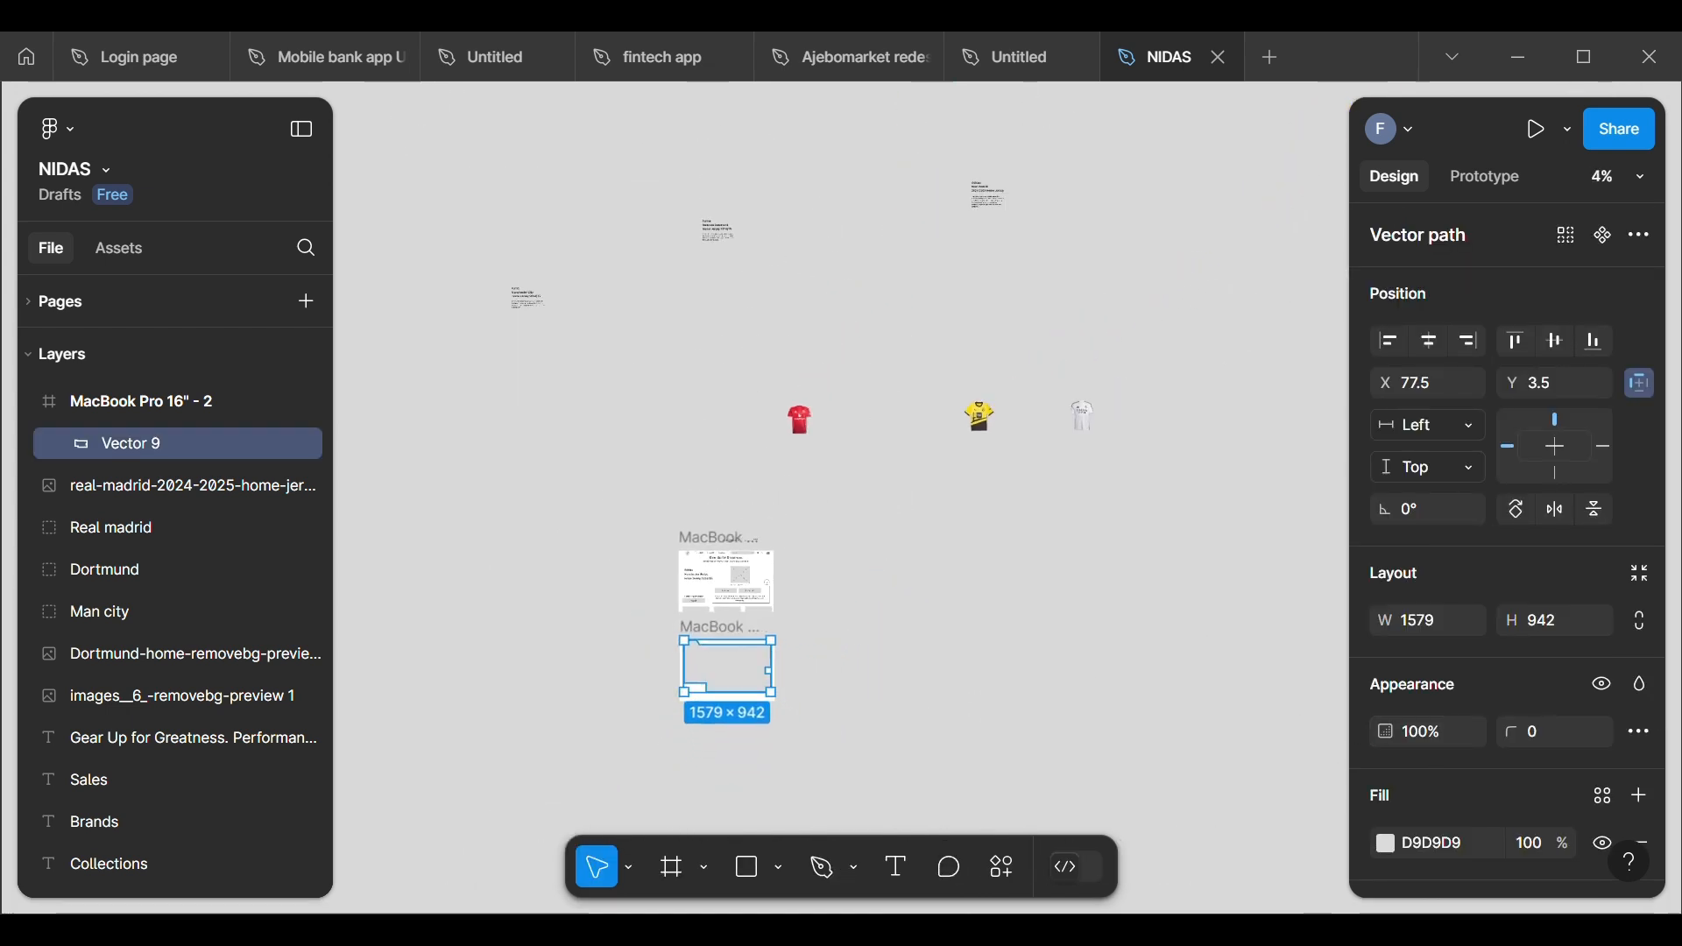
scroll(605, 641, down, 4)
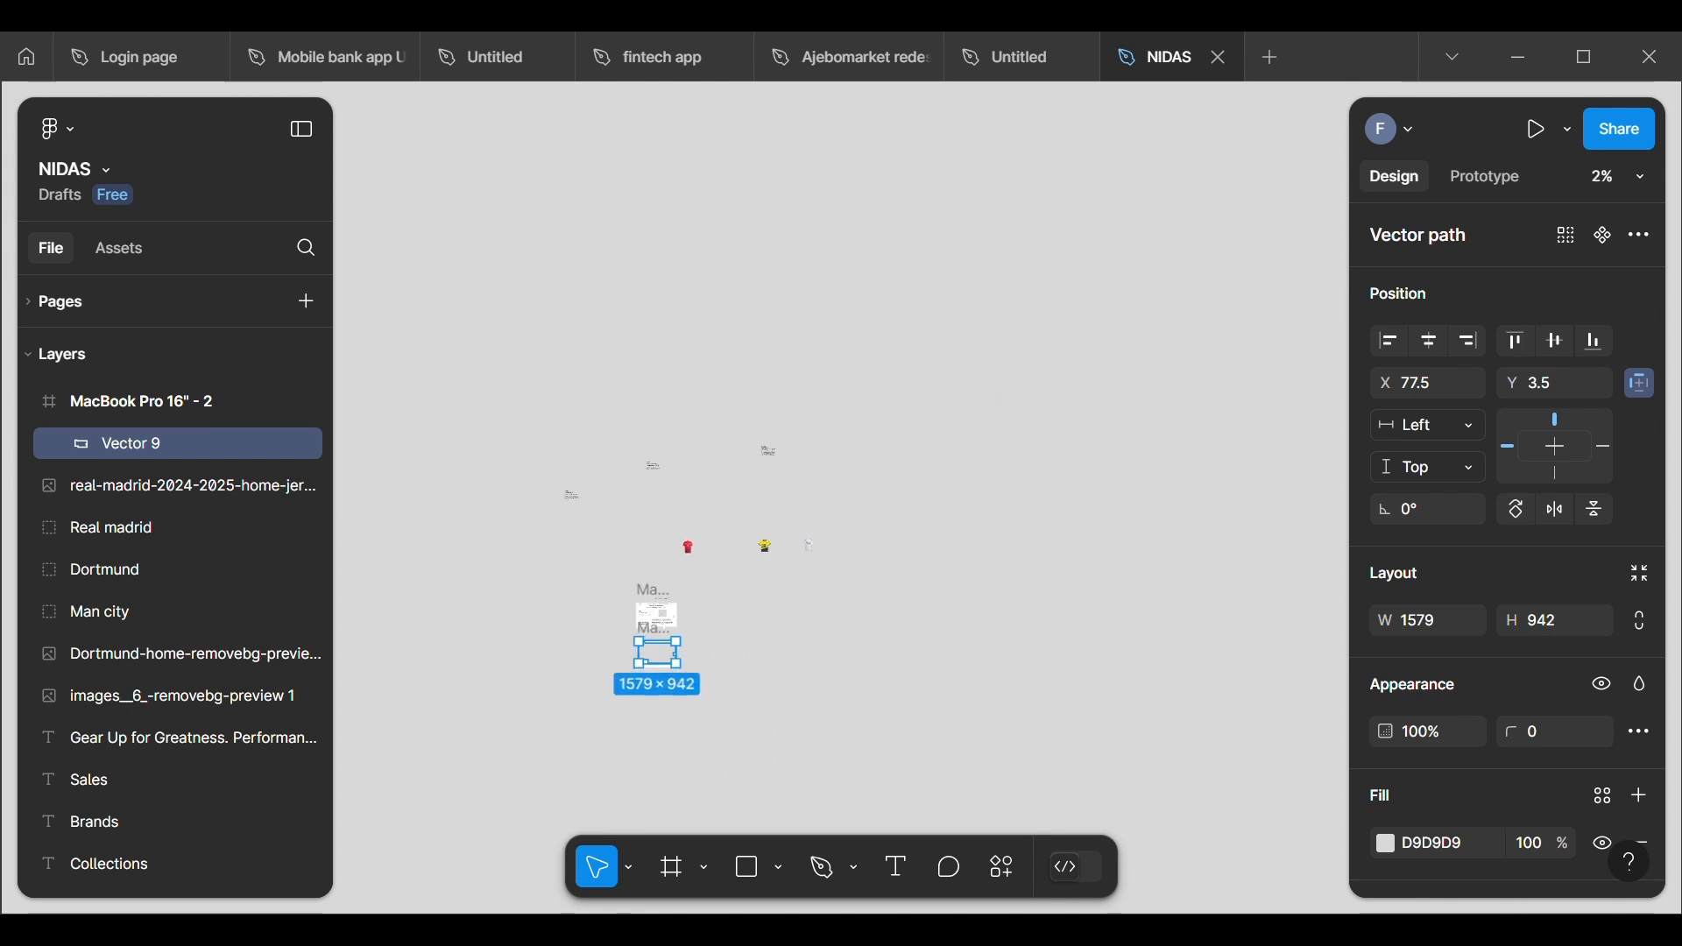
scroll(447, 771, up, 2)
scroll(788, 543, up, 1)
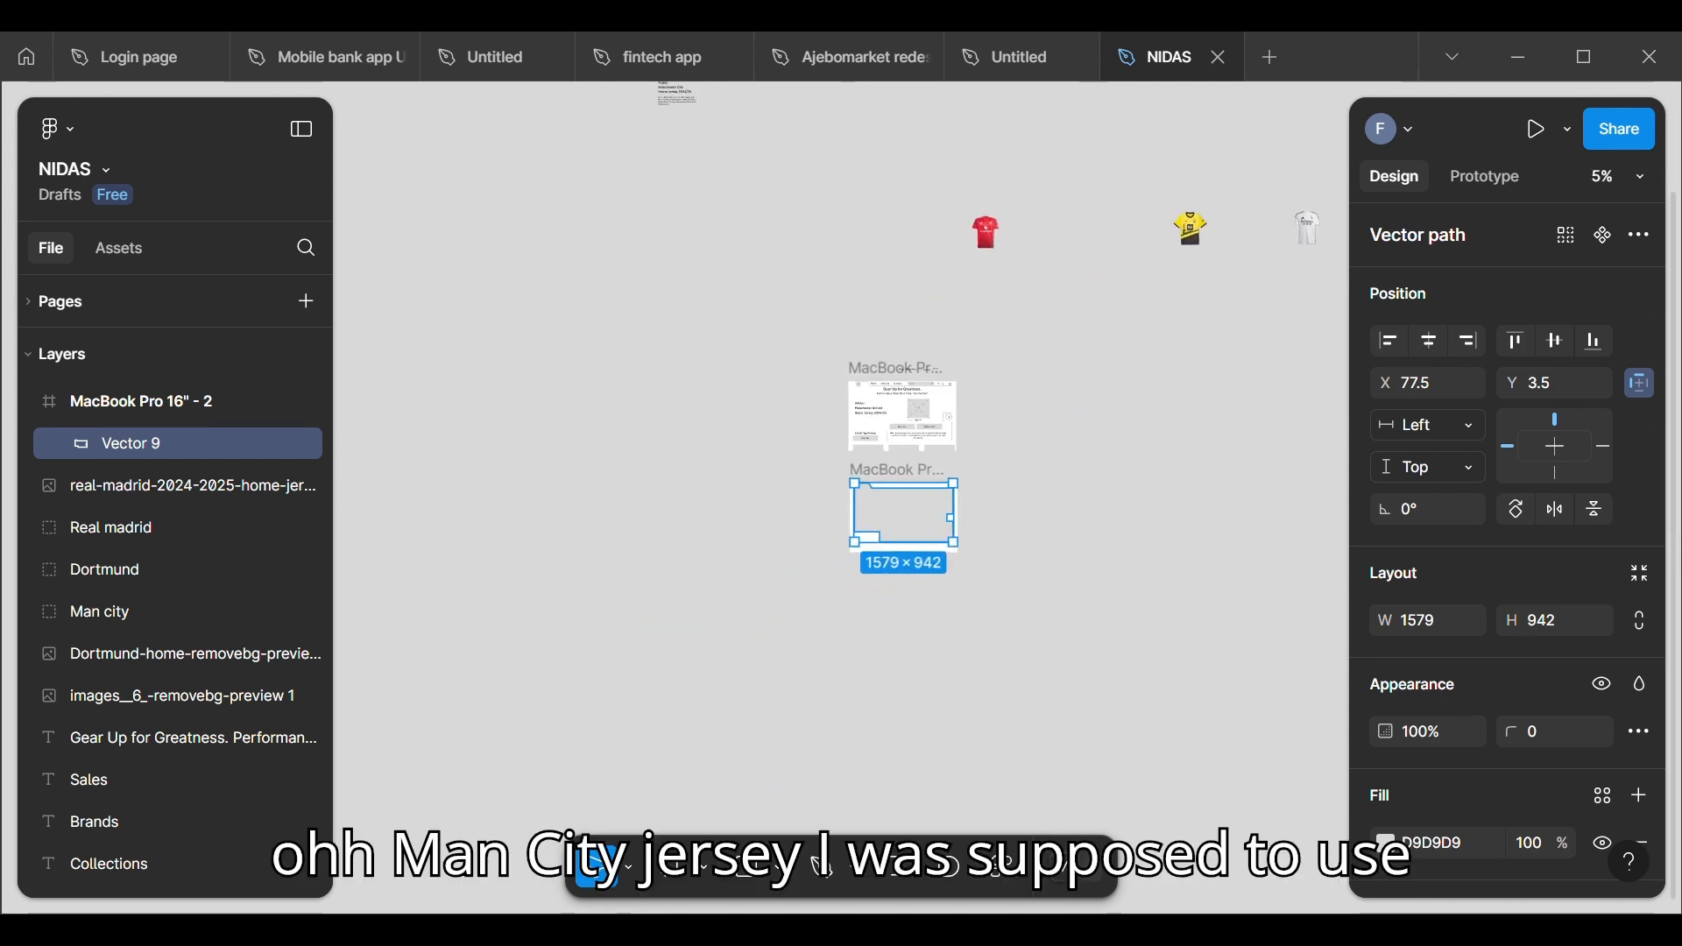
scroll(788, 543, right, 1)
scroll(789, 543, up, 2)
scroll(744, 421, right, 2)
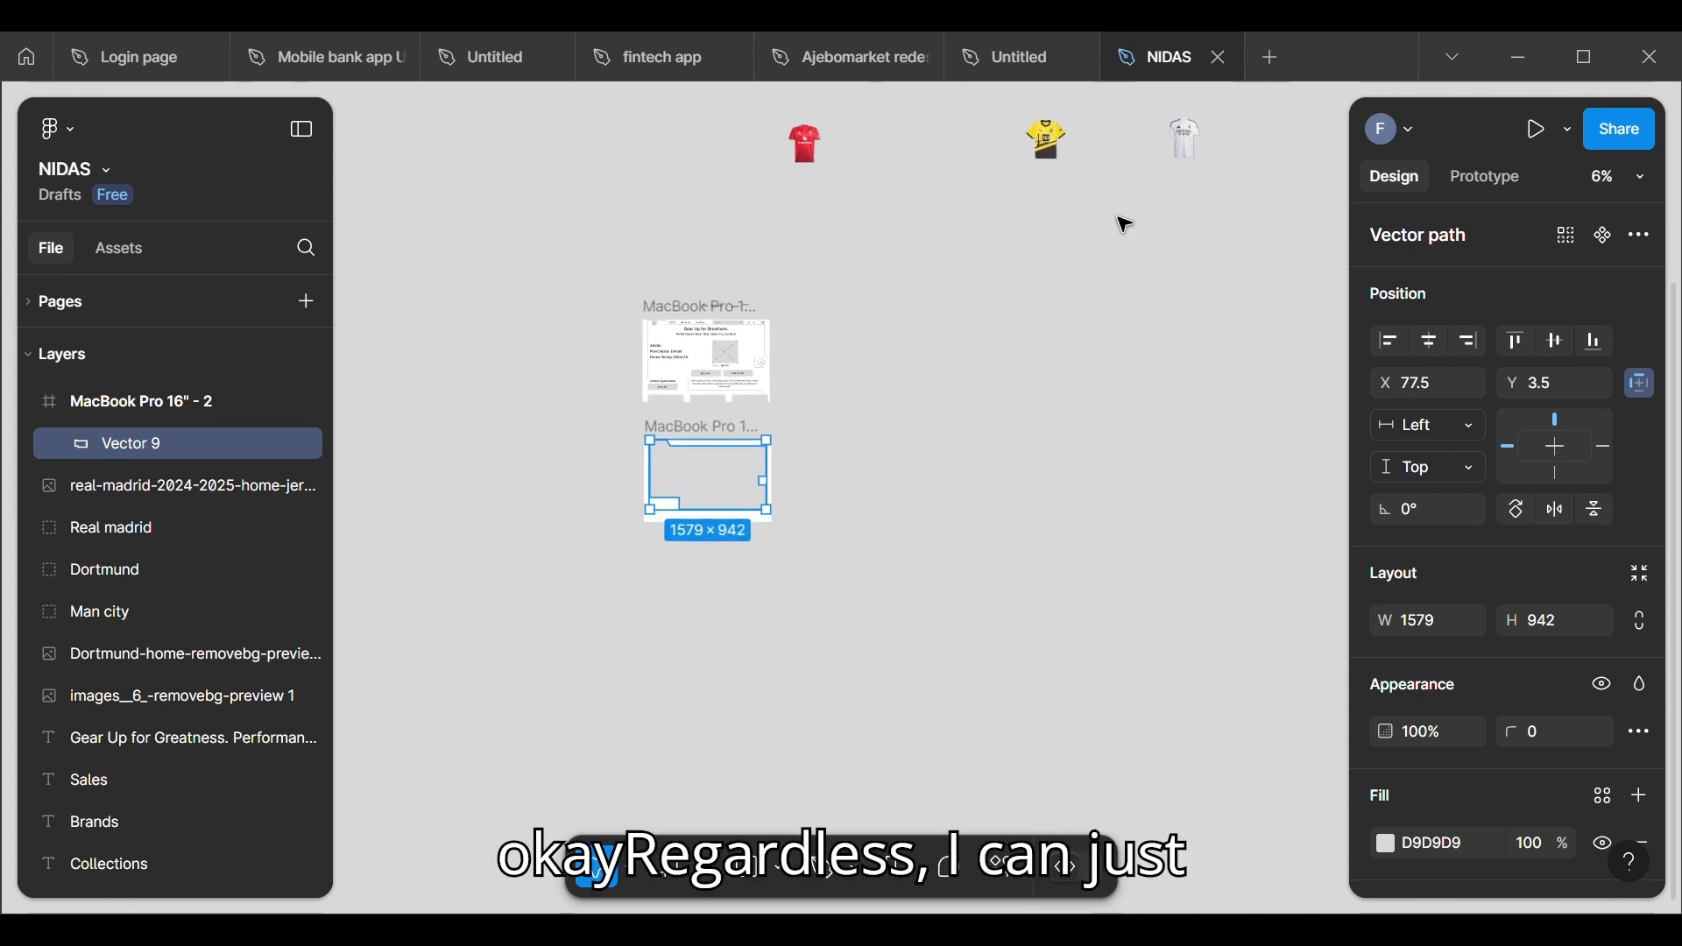
drag(1049, 141, 846, 469)
Step: Fill the vector shape with the yellow F9E043 sampled from the Dortmund jersey using the eyedropper
scroll(832, 460, up, 4)
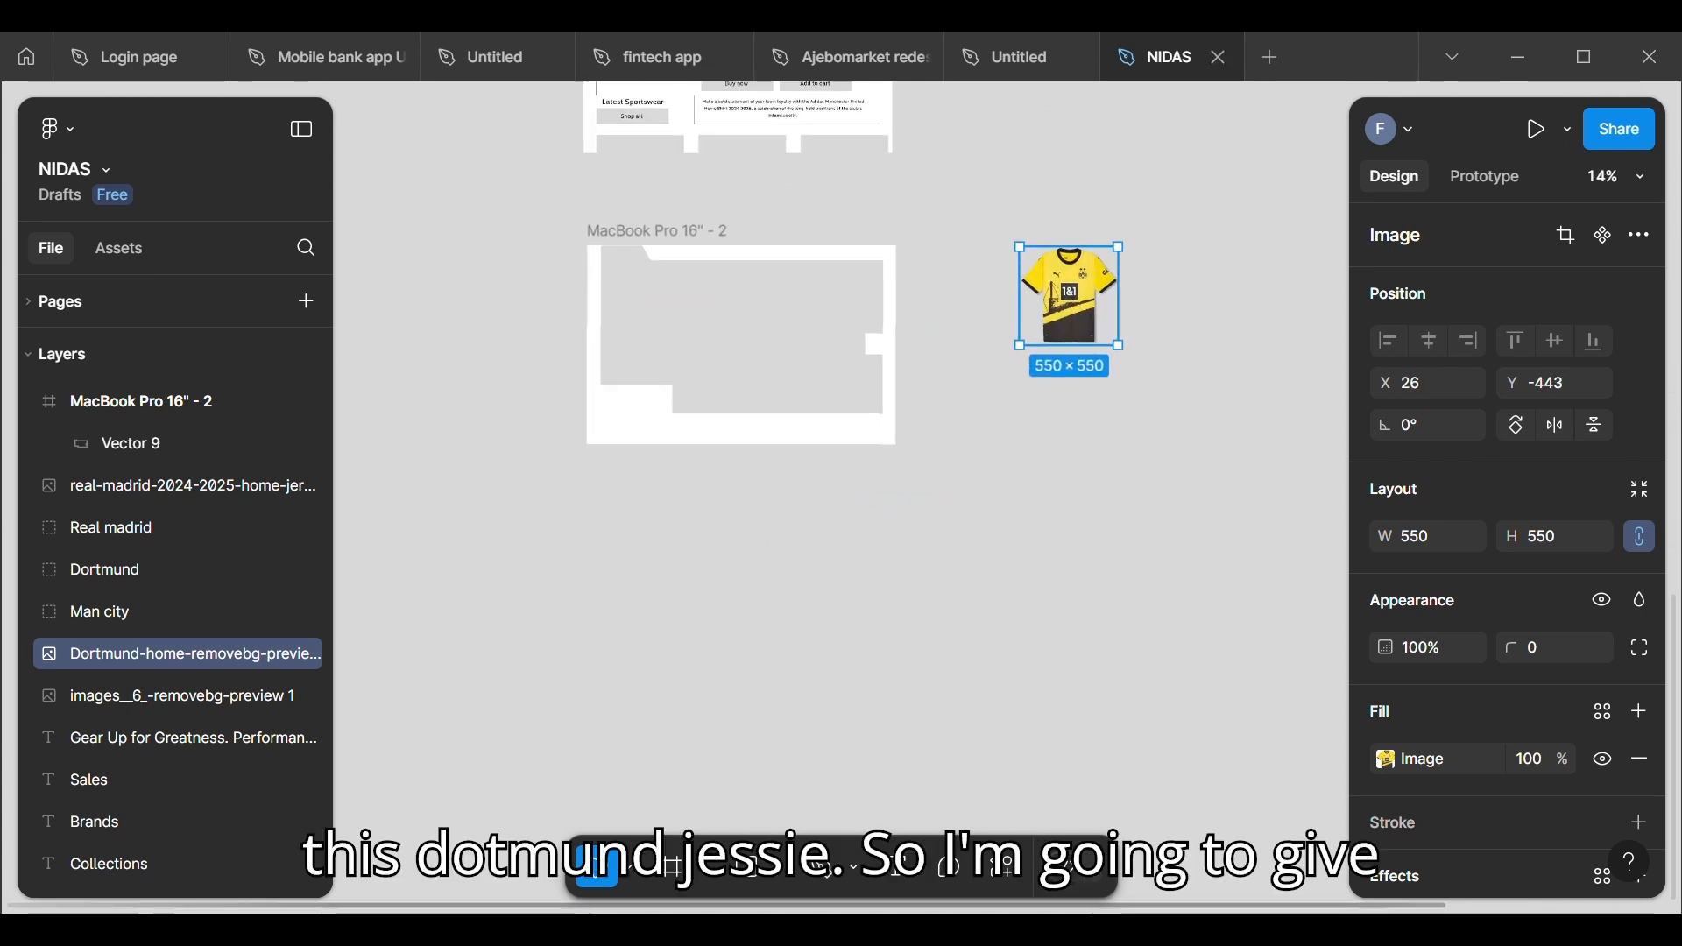
click(755, 403)
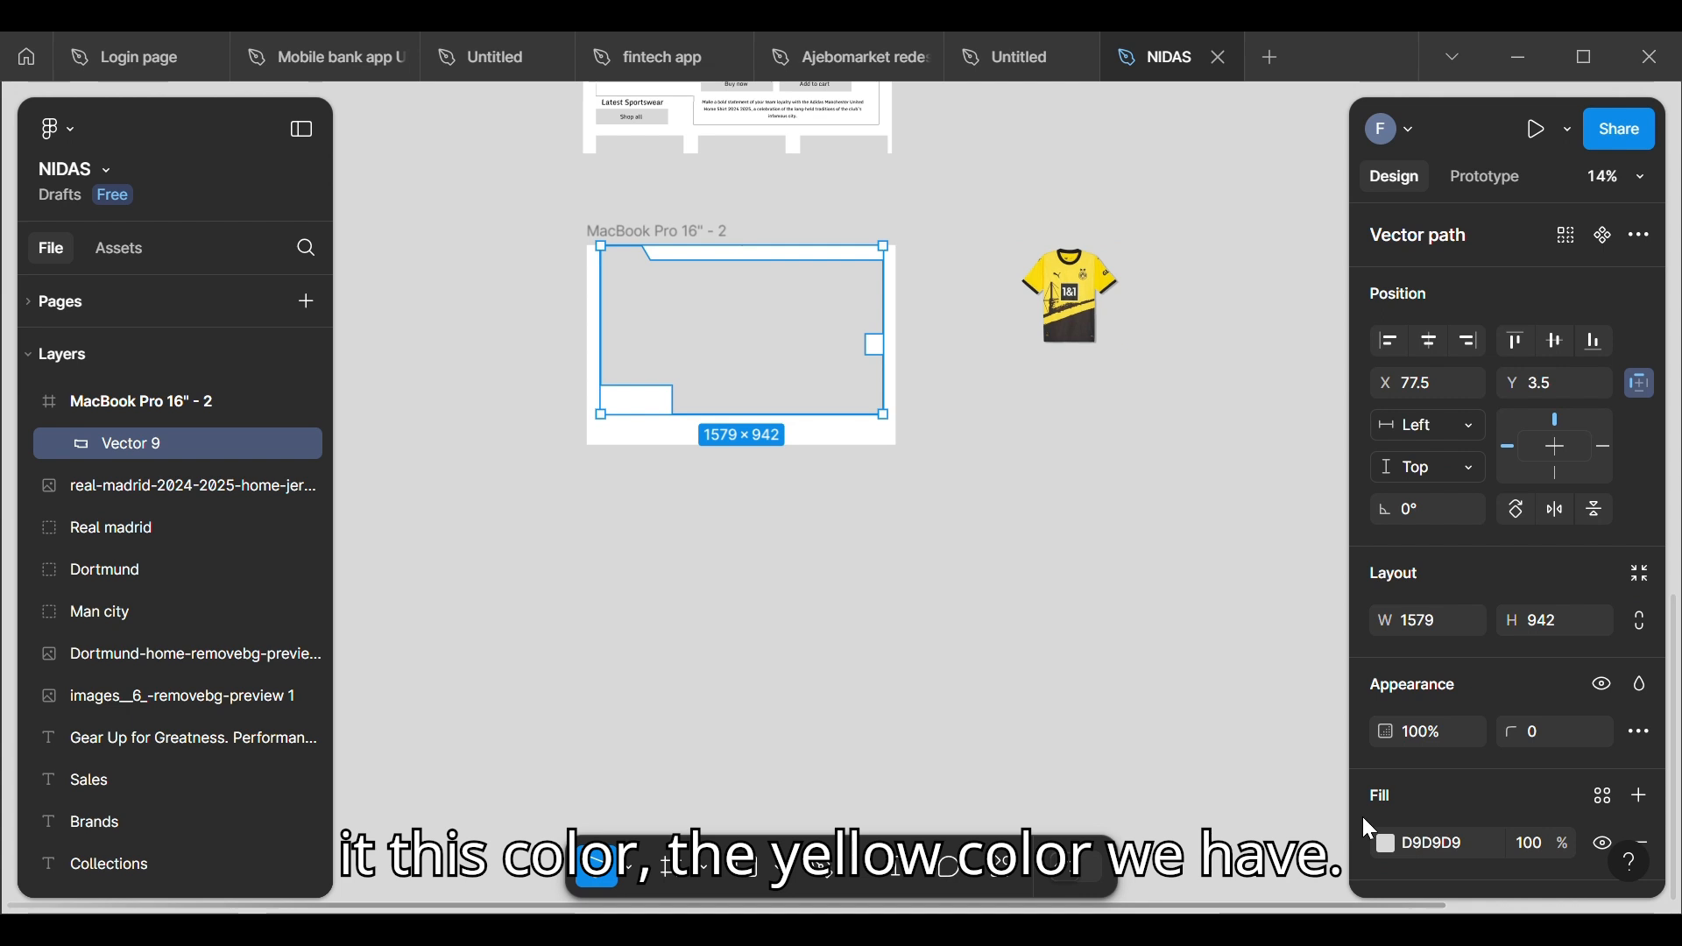
click(1384, 843)
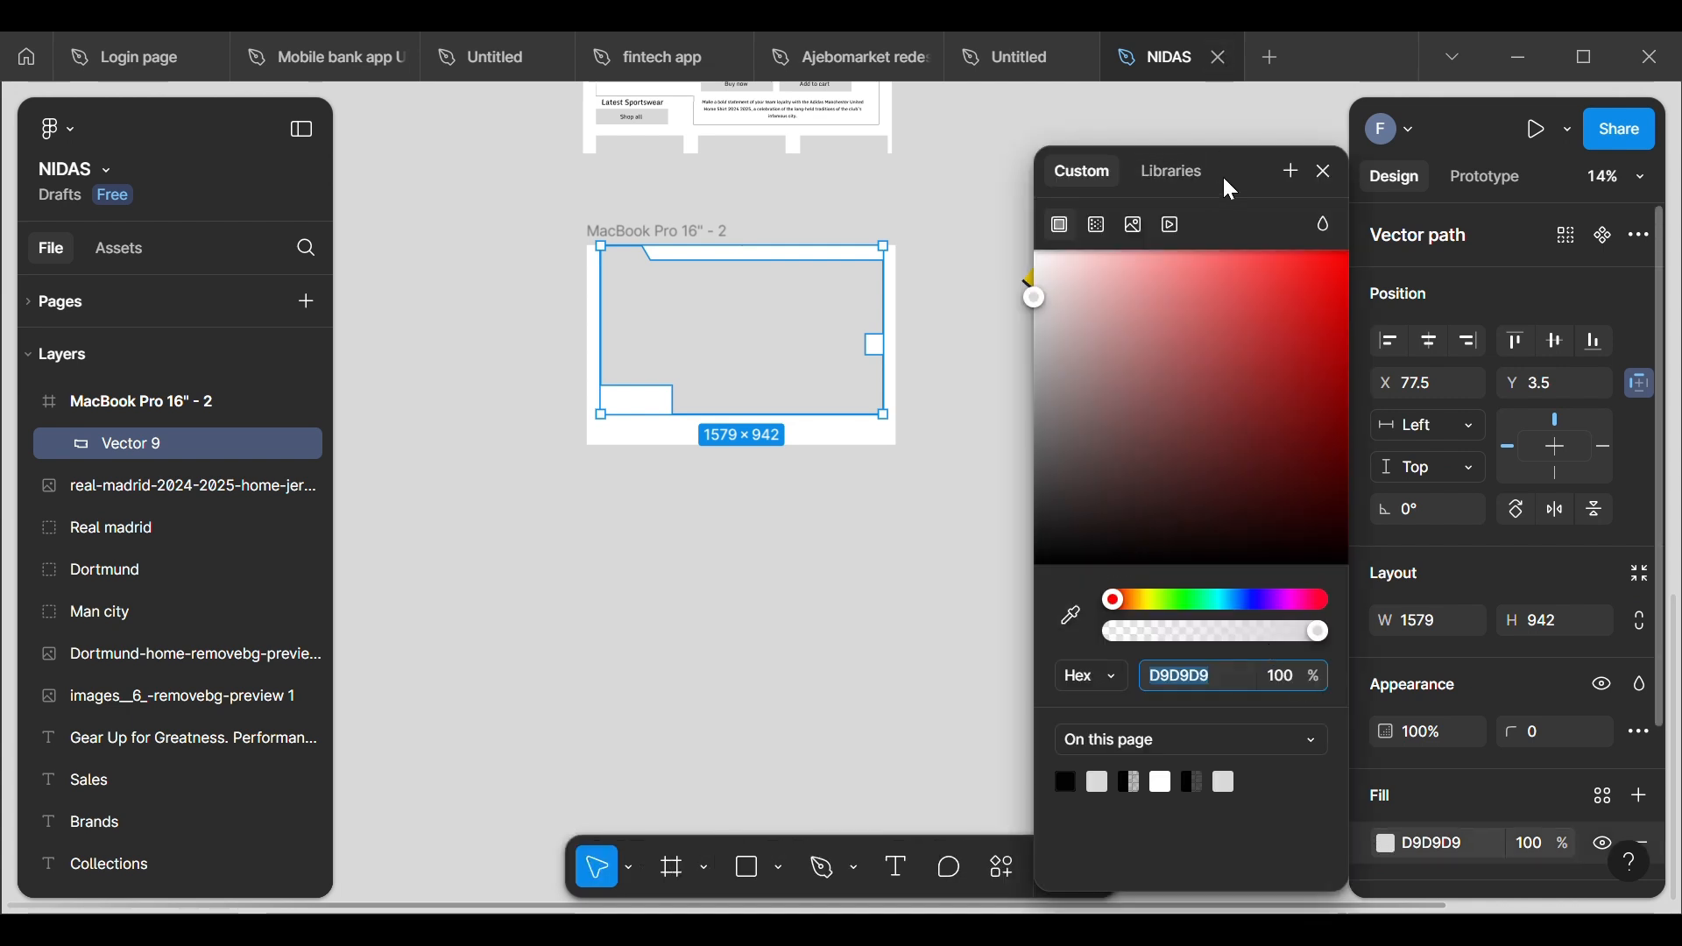
drag(1222, 180, 1216, 400)
click(1053, 827)
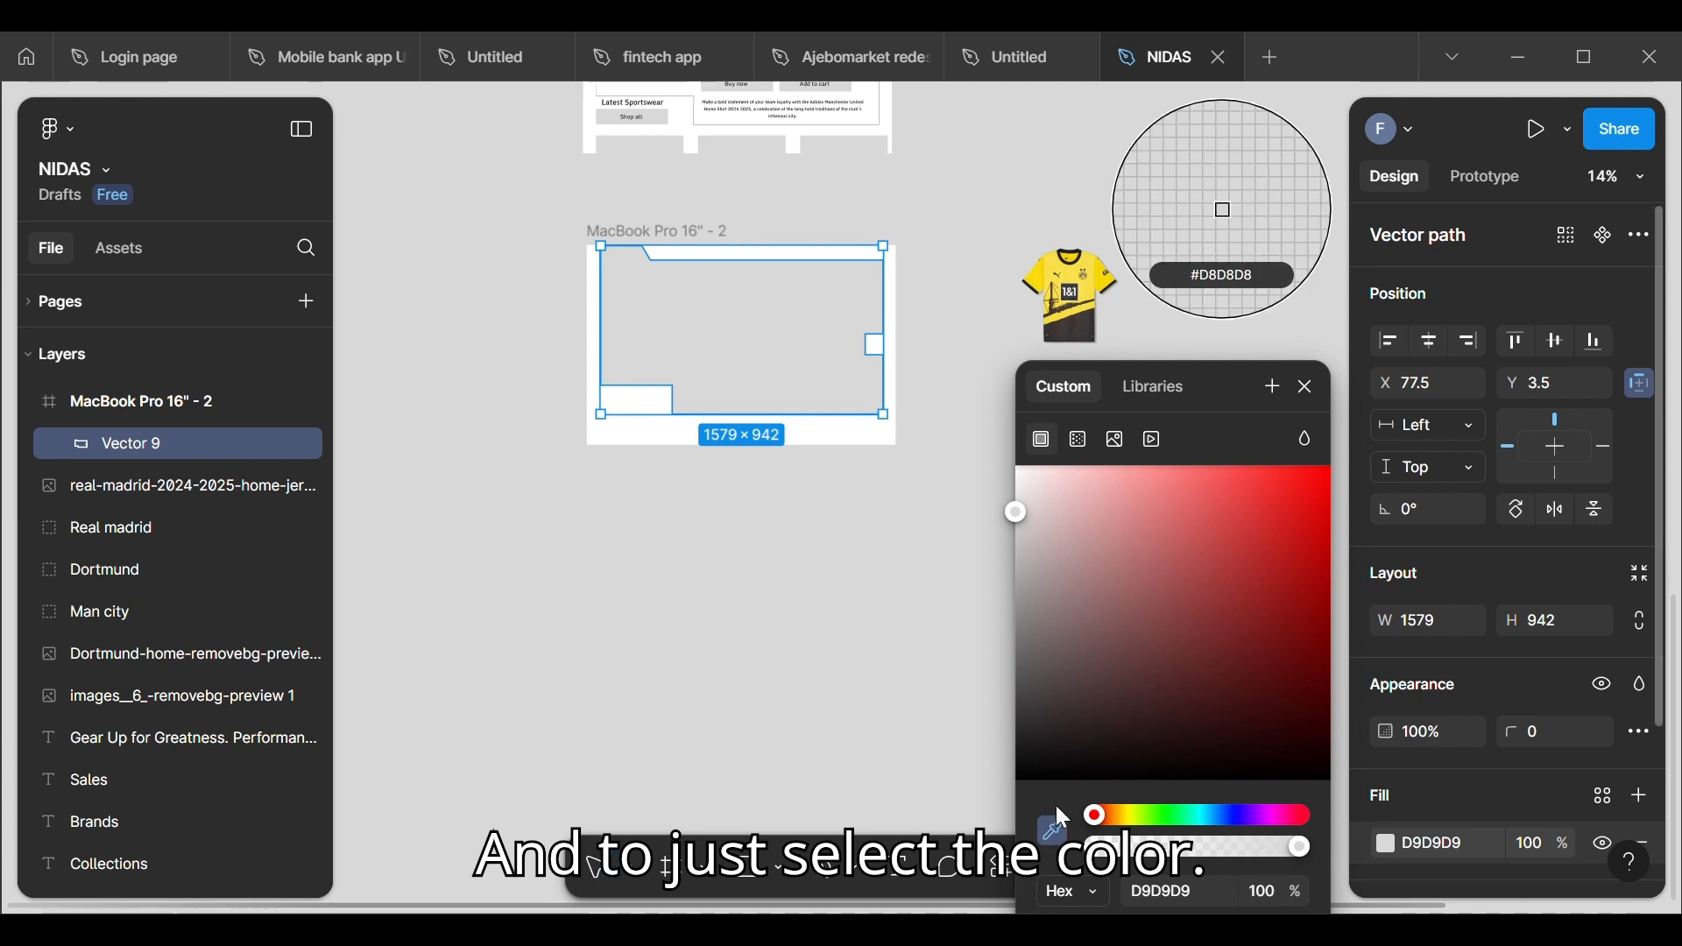
click(1100, 300)
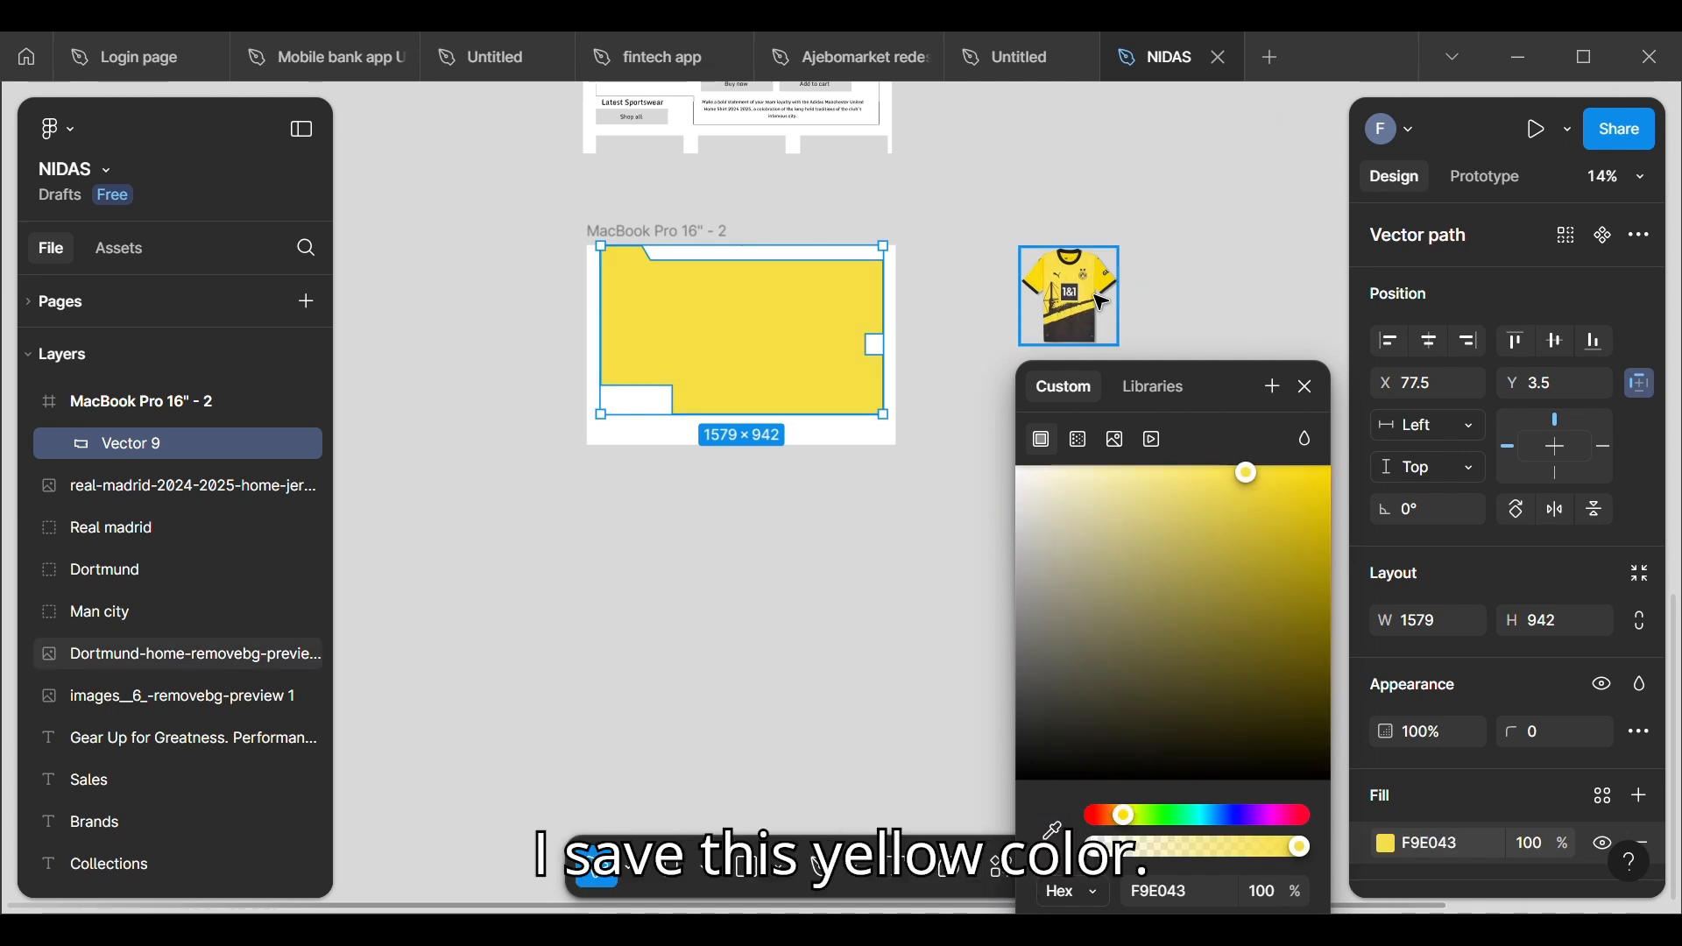
click(1311, 389)
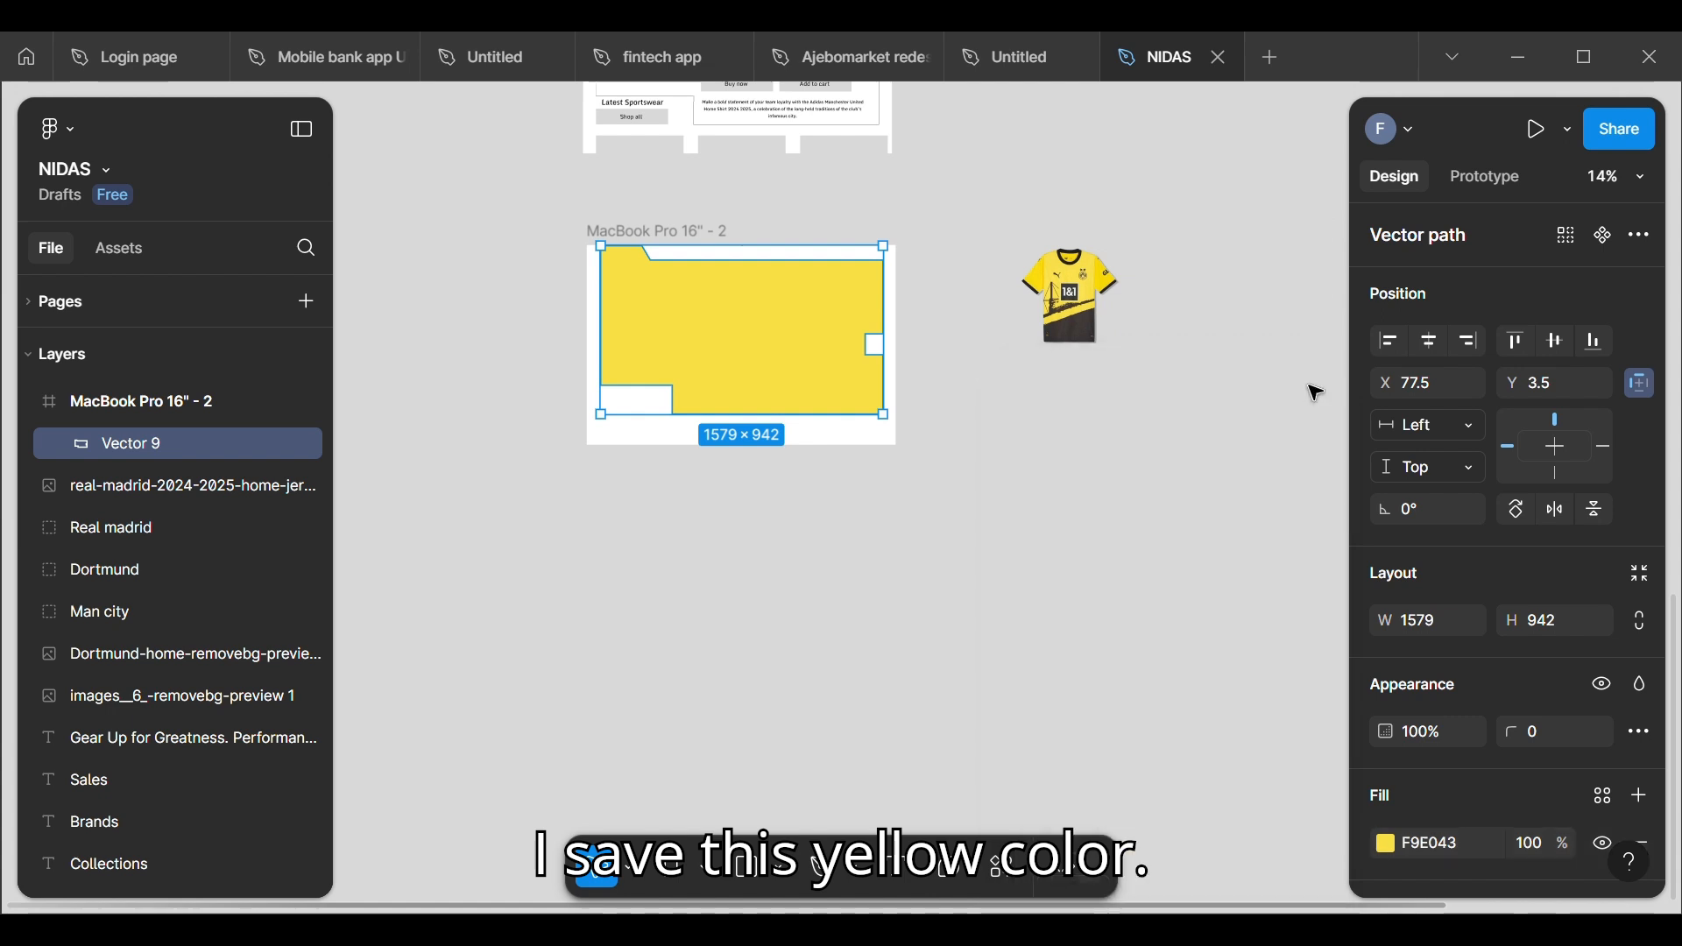
Step: Copy the Home, About Us and Contact link group from the wireframe into the new frame's header at about X 379, Y 3
click(1054, 526)
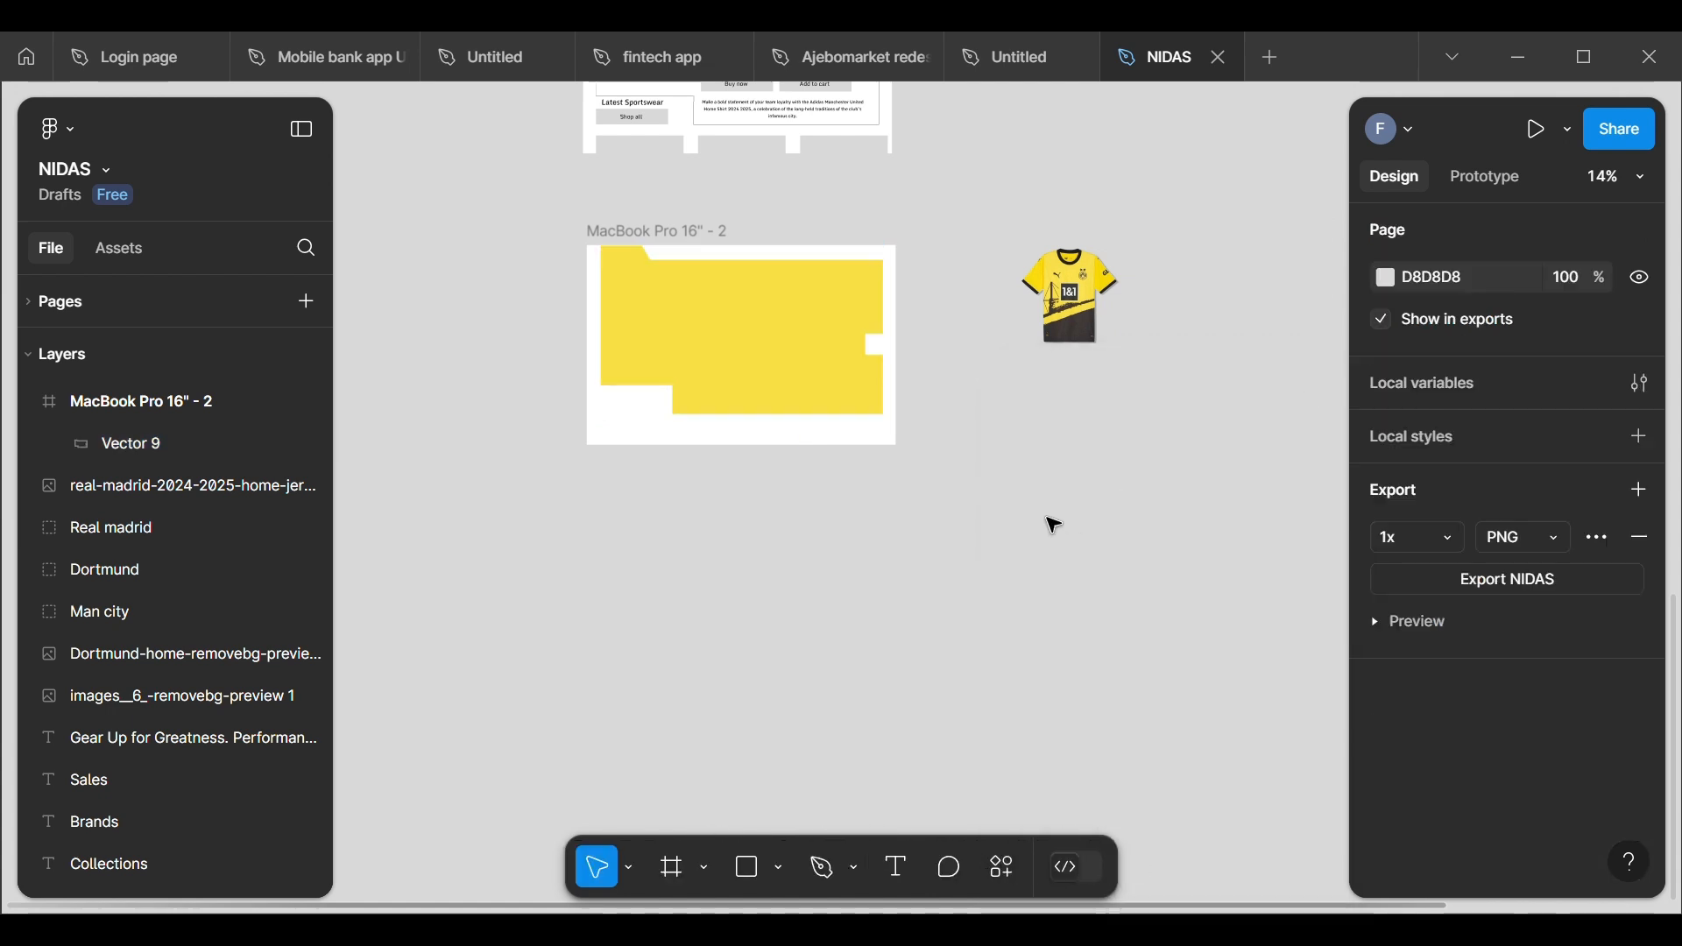
scroll(1054, 526, up, 5)
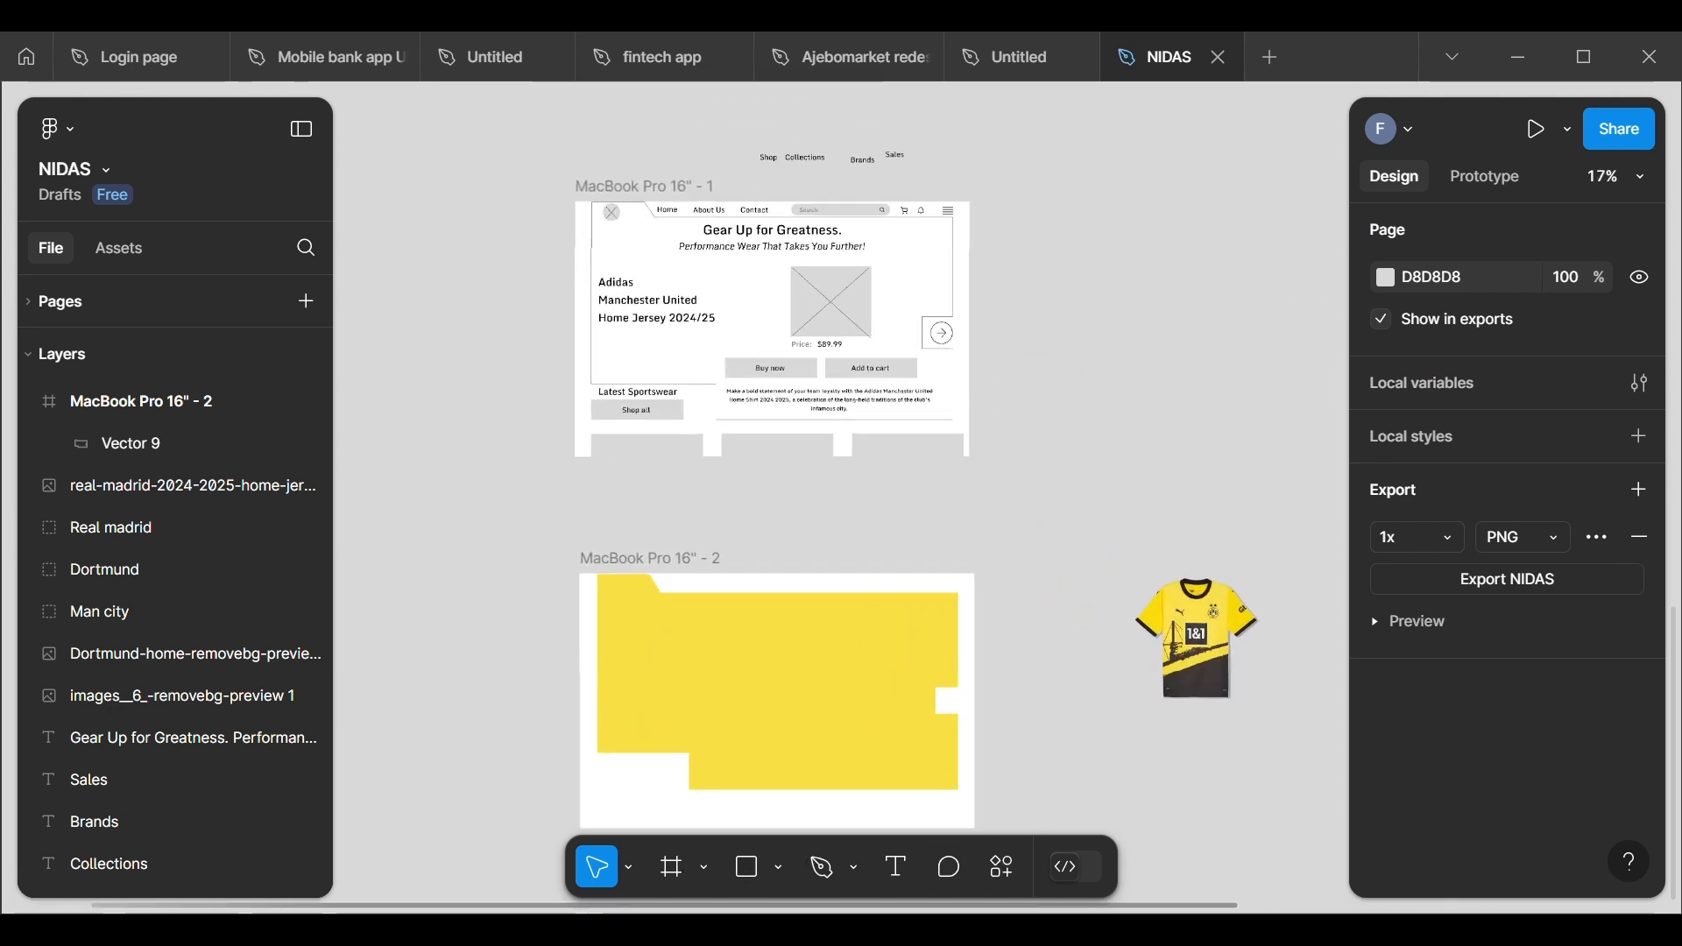
scroll(1054, 527, up, 5)
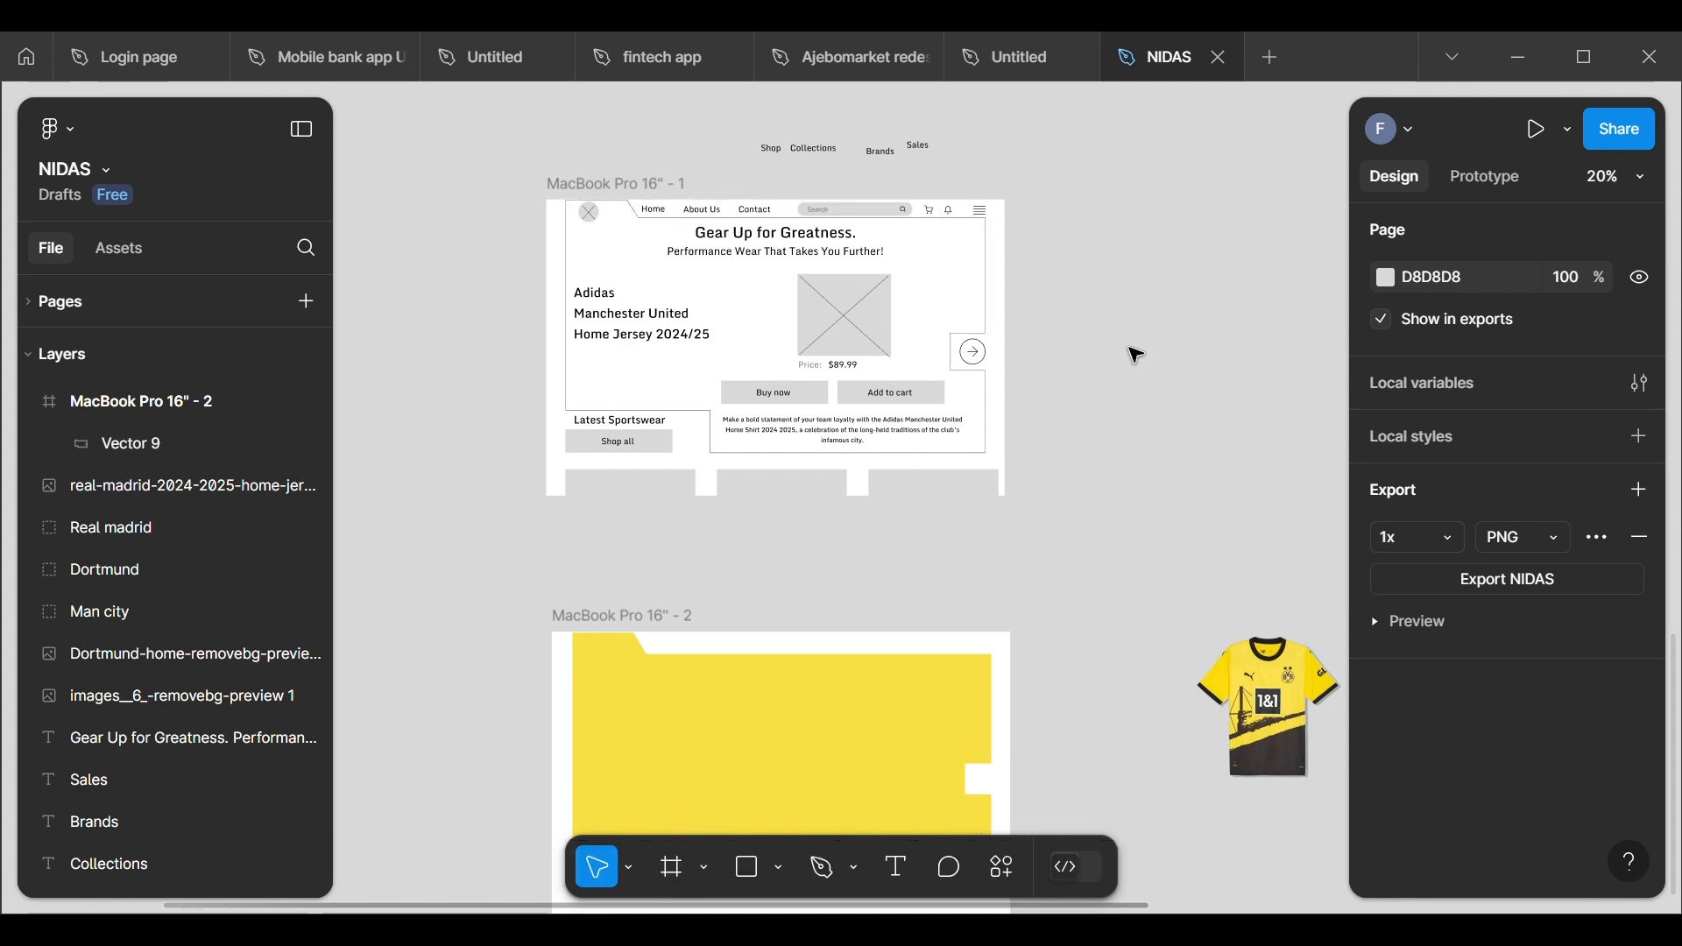
click(743, 220)
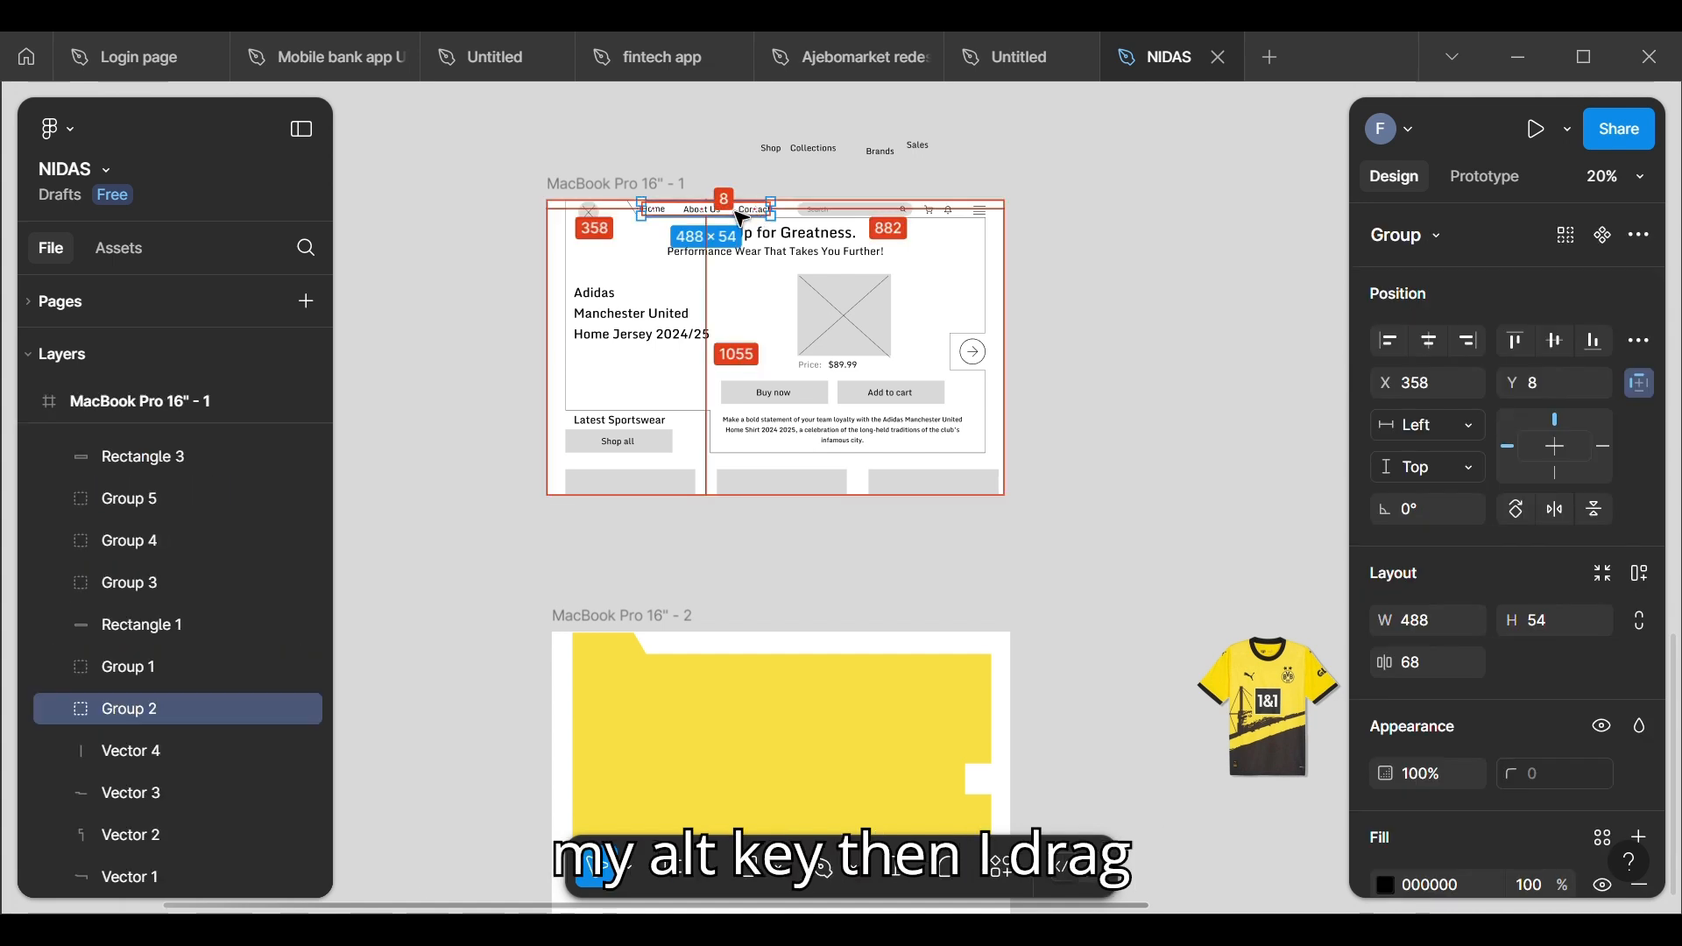
drag(743, 219, 804, 592)
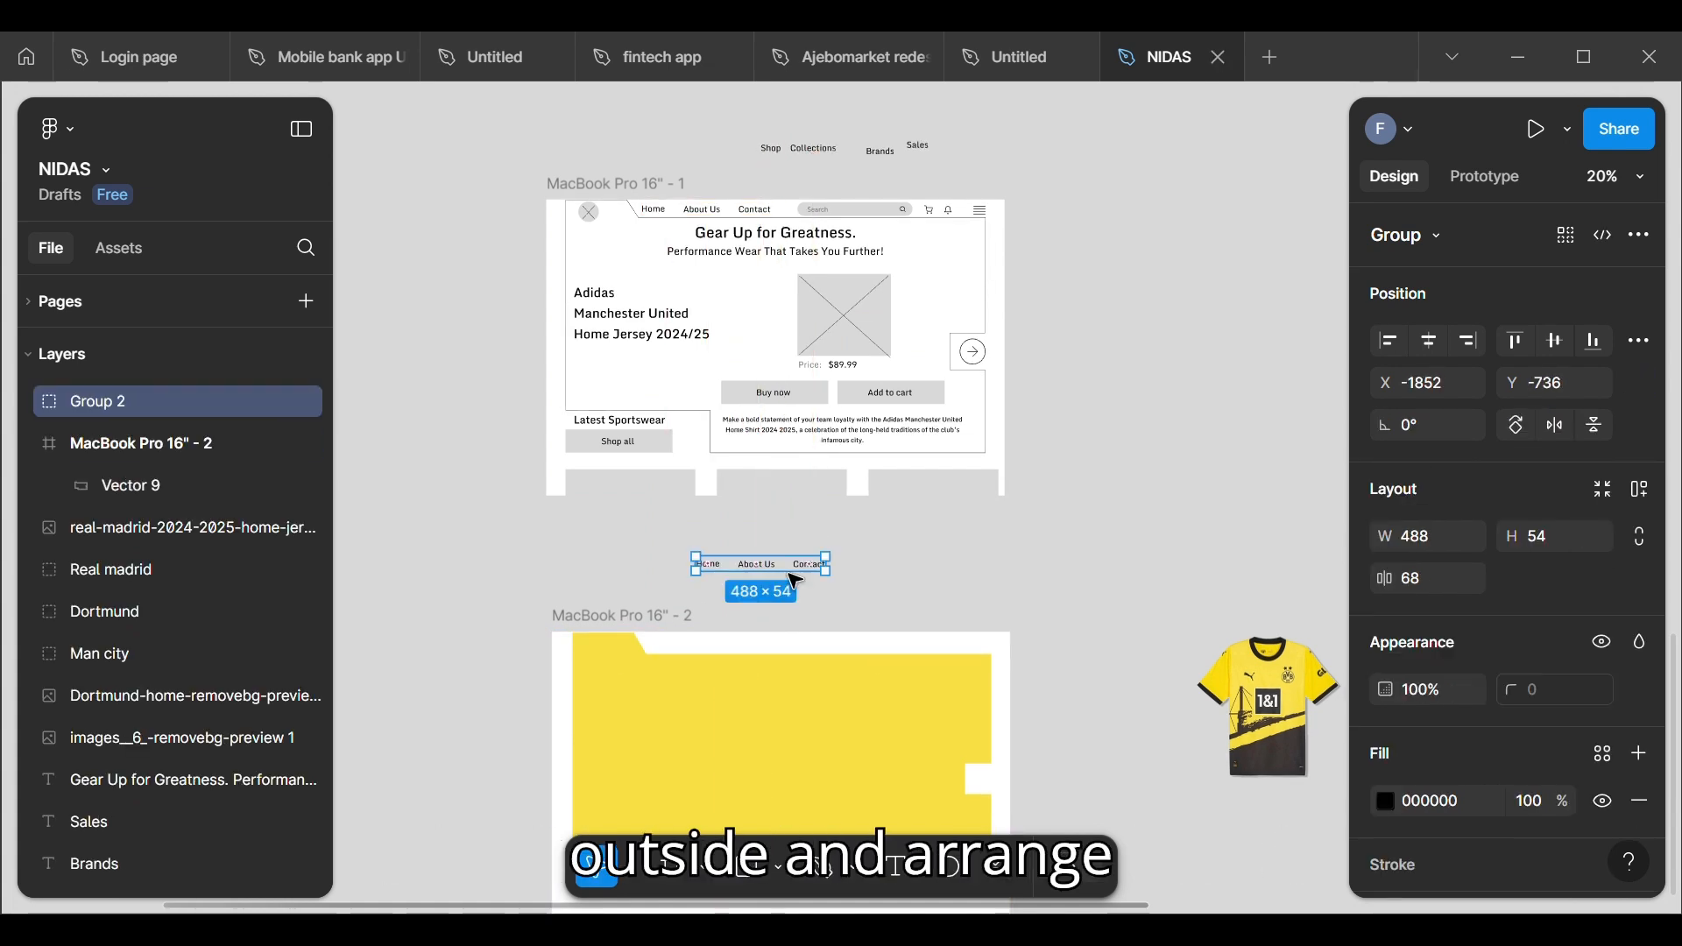
click(902, 586)
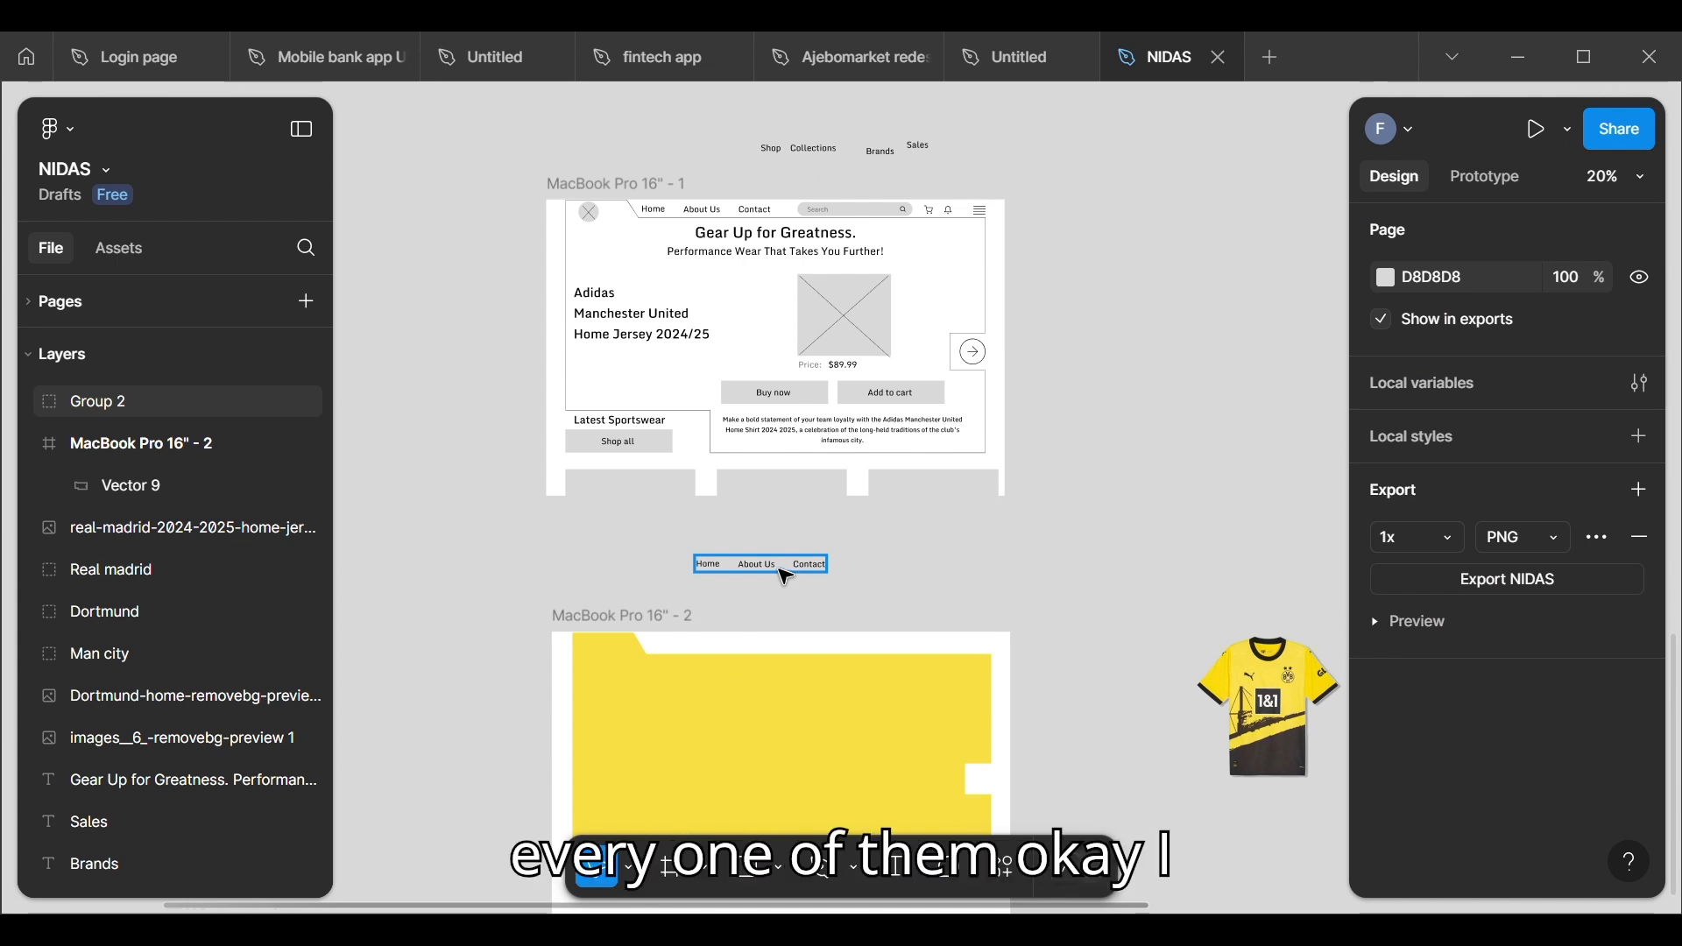
drag(786, 577, 743, 656)
scroll(735, 601, up, 4)
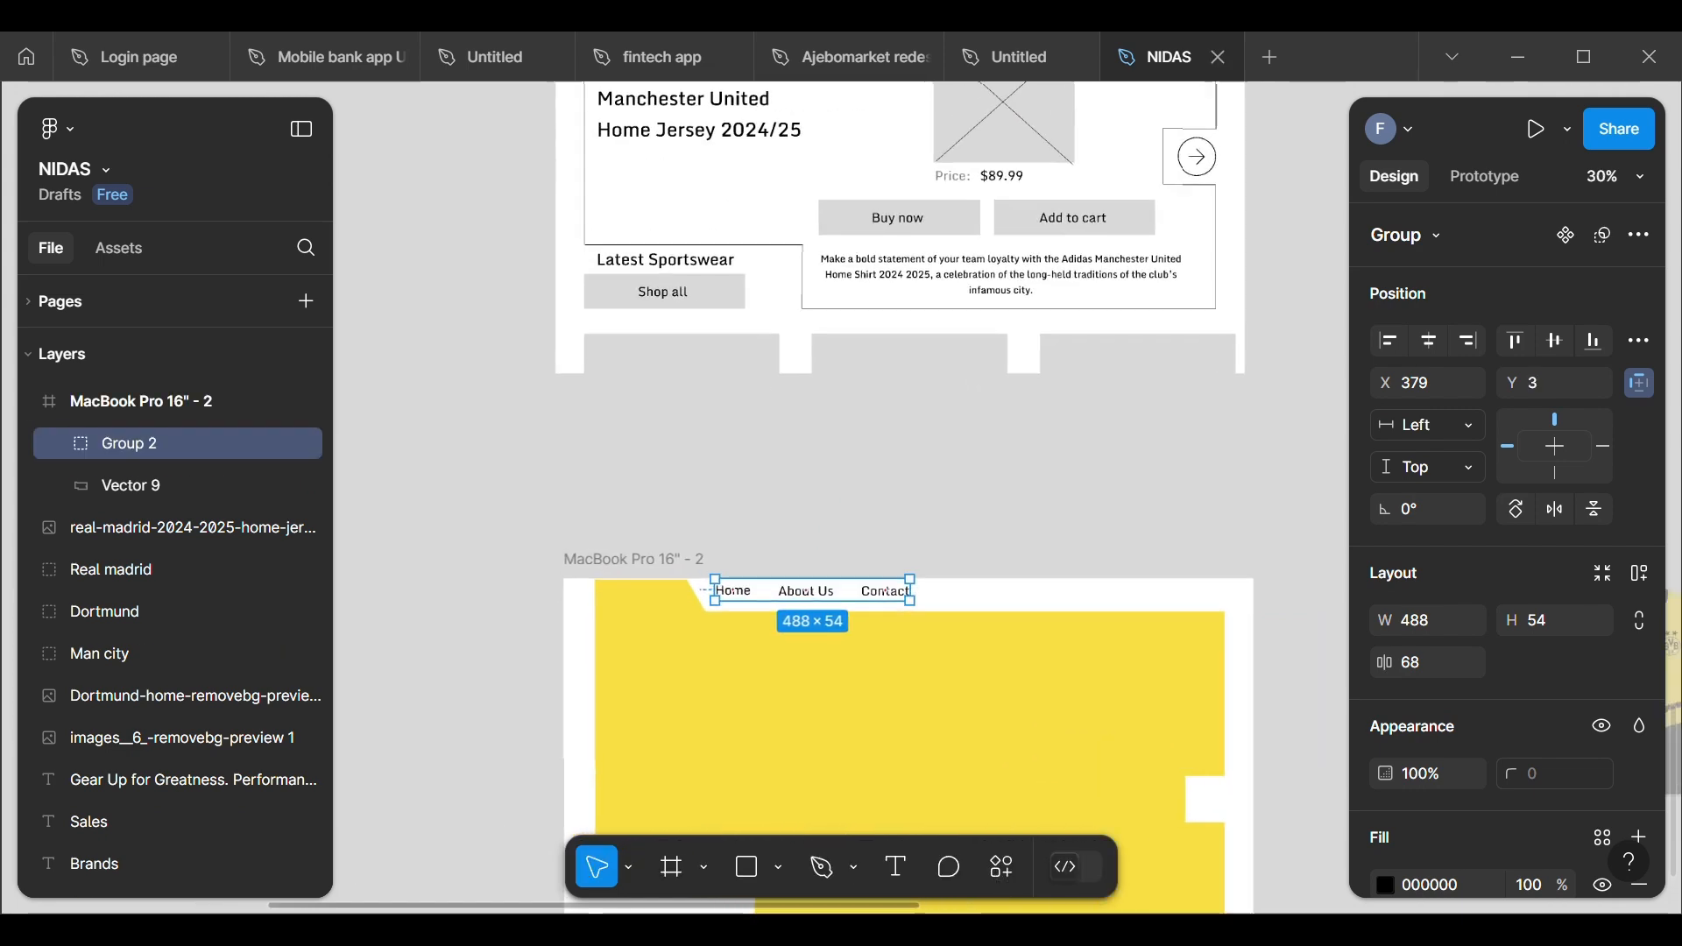
Step: Set the height of the copied navigation link group to 56
scroll(736, 601, down, 3)
scroll(604, 599, down, 1)
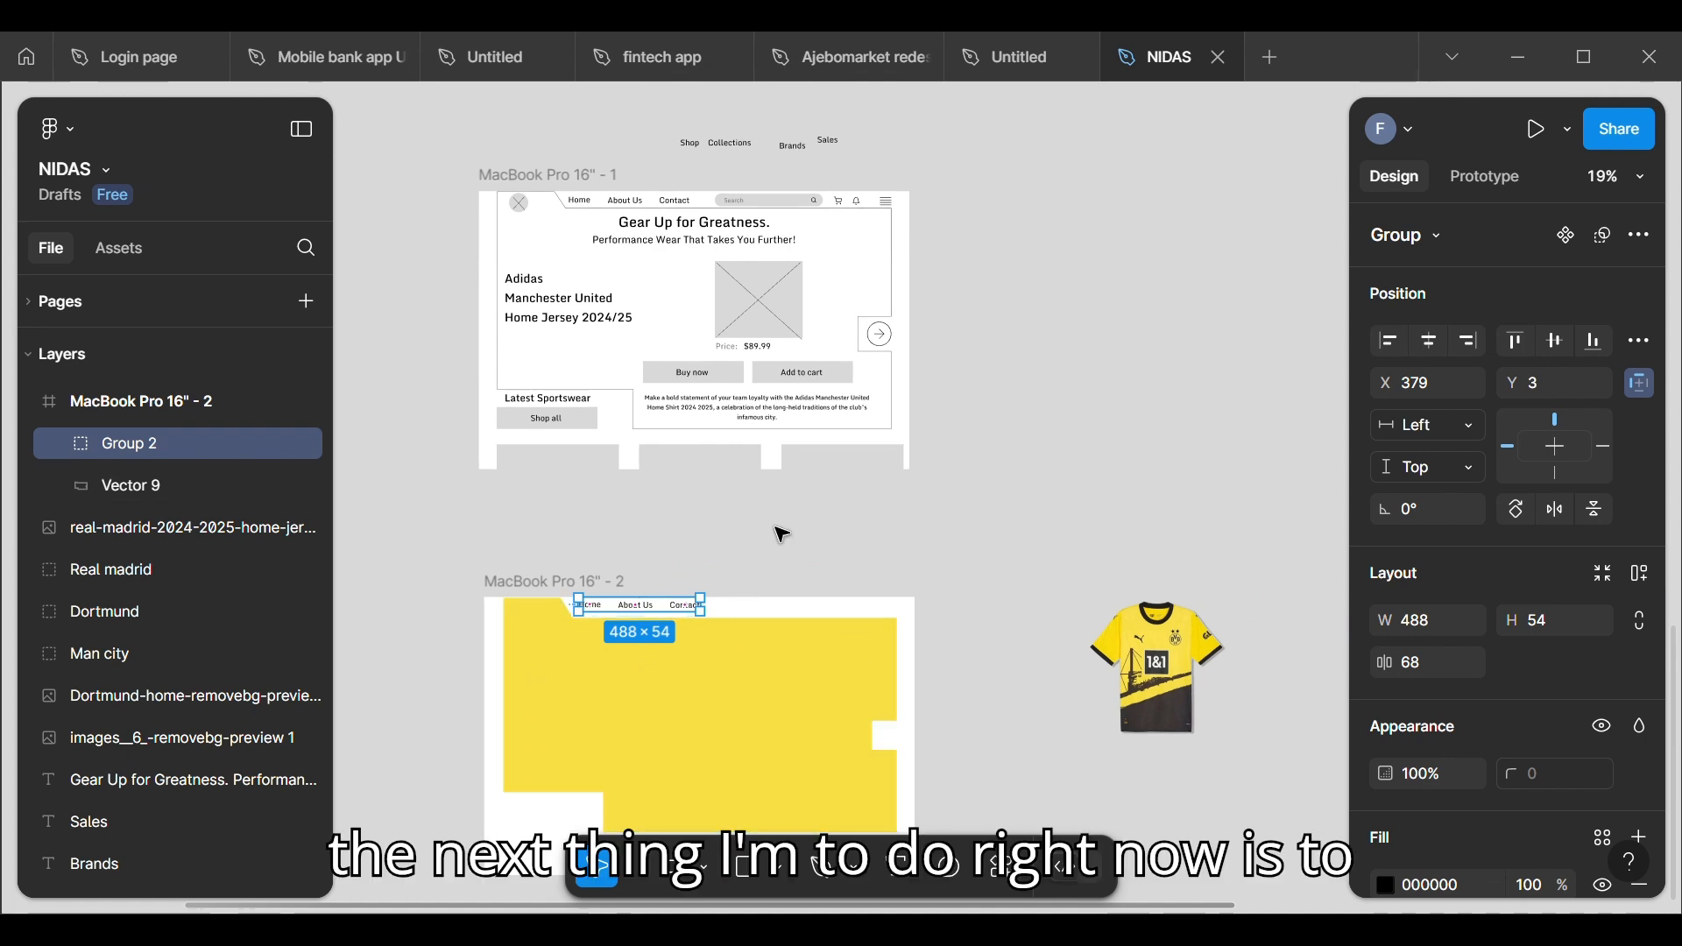
click(1548, 620)
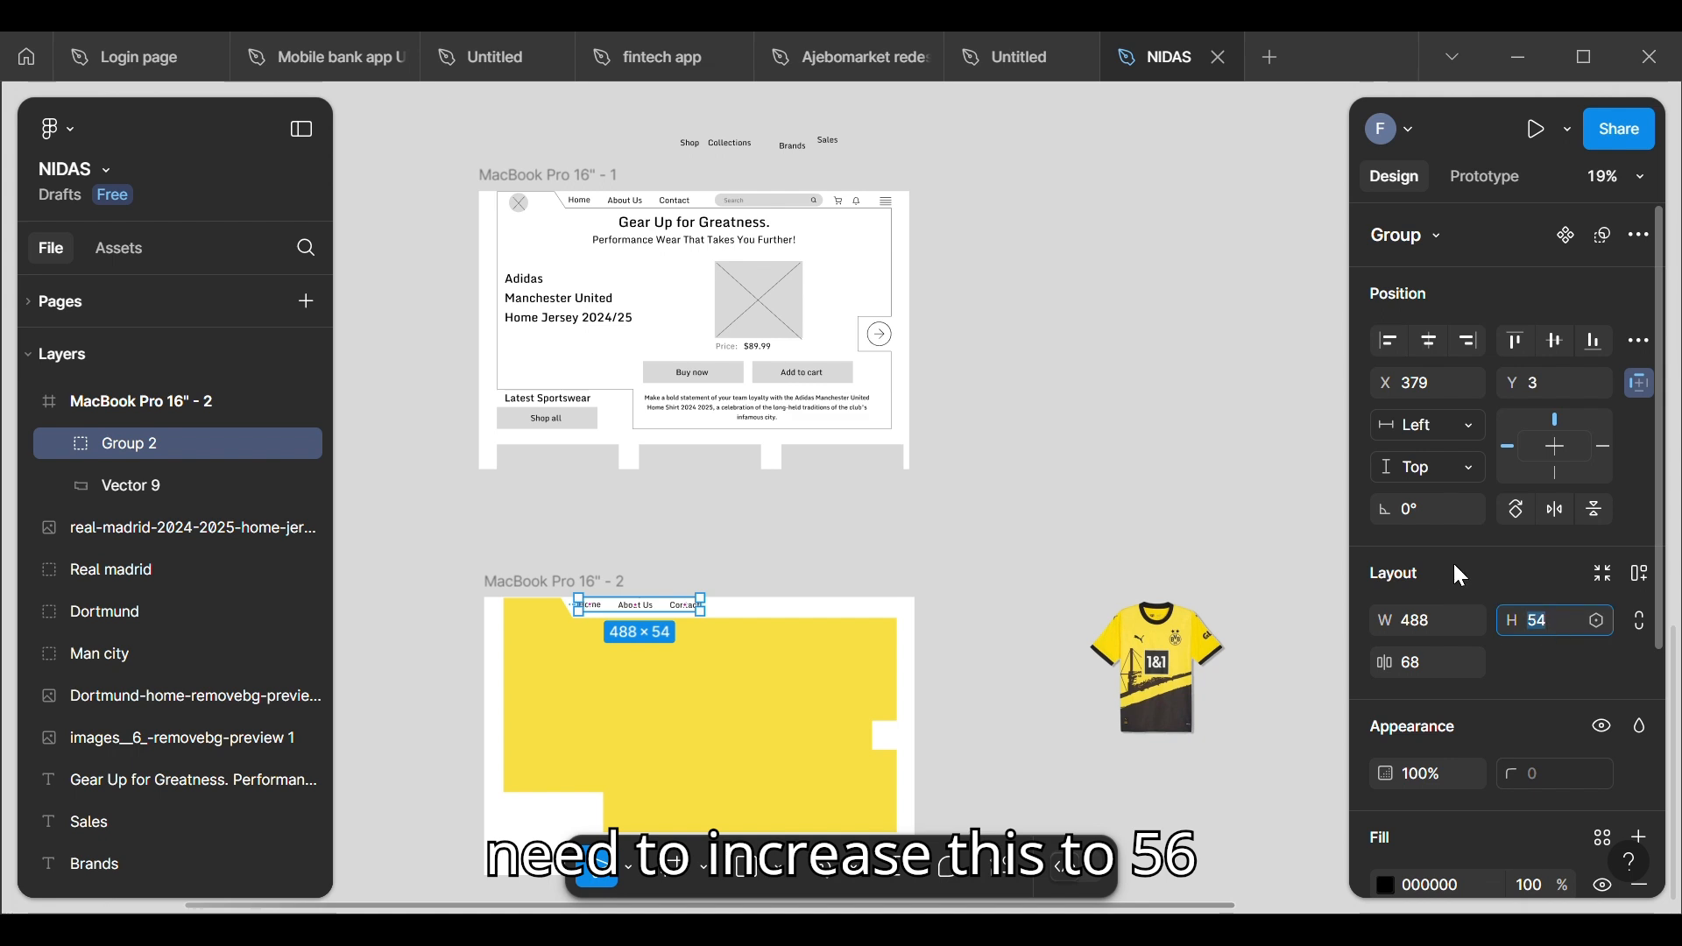
key(Right)
key(BackSpace)
text(6)
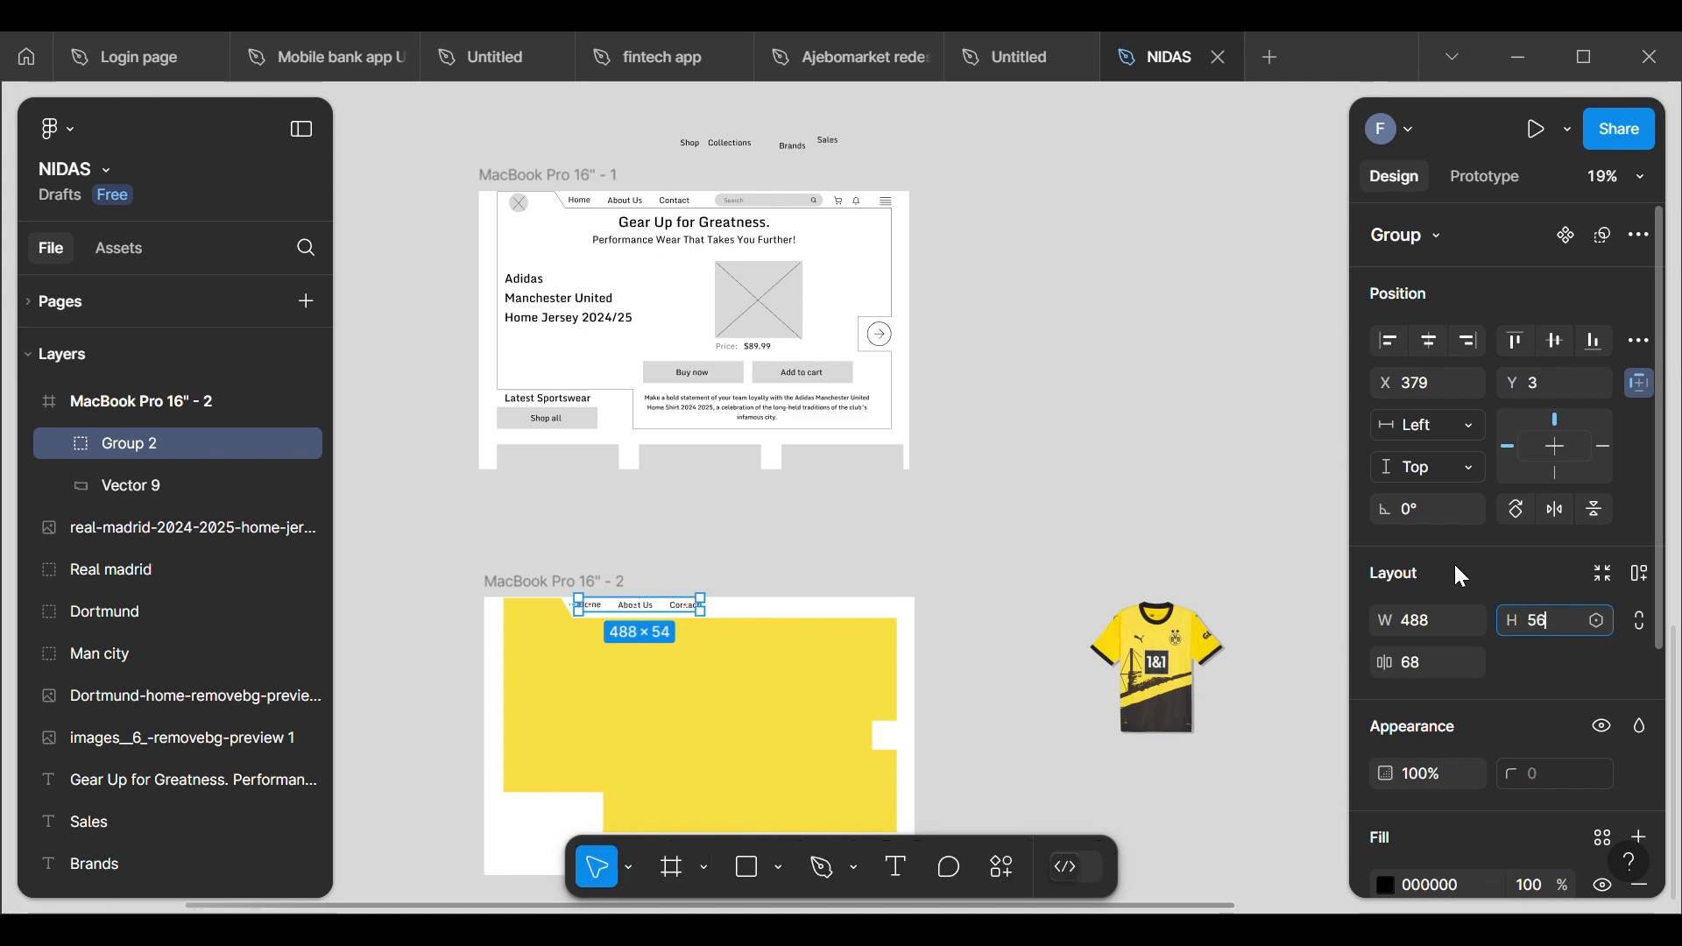
key(Return)
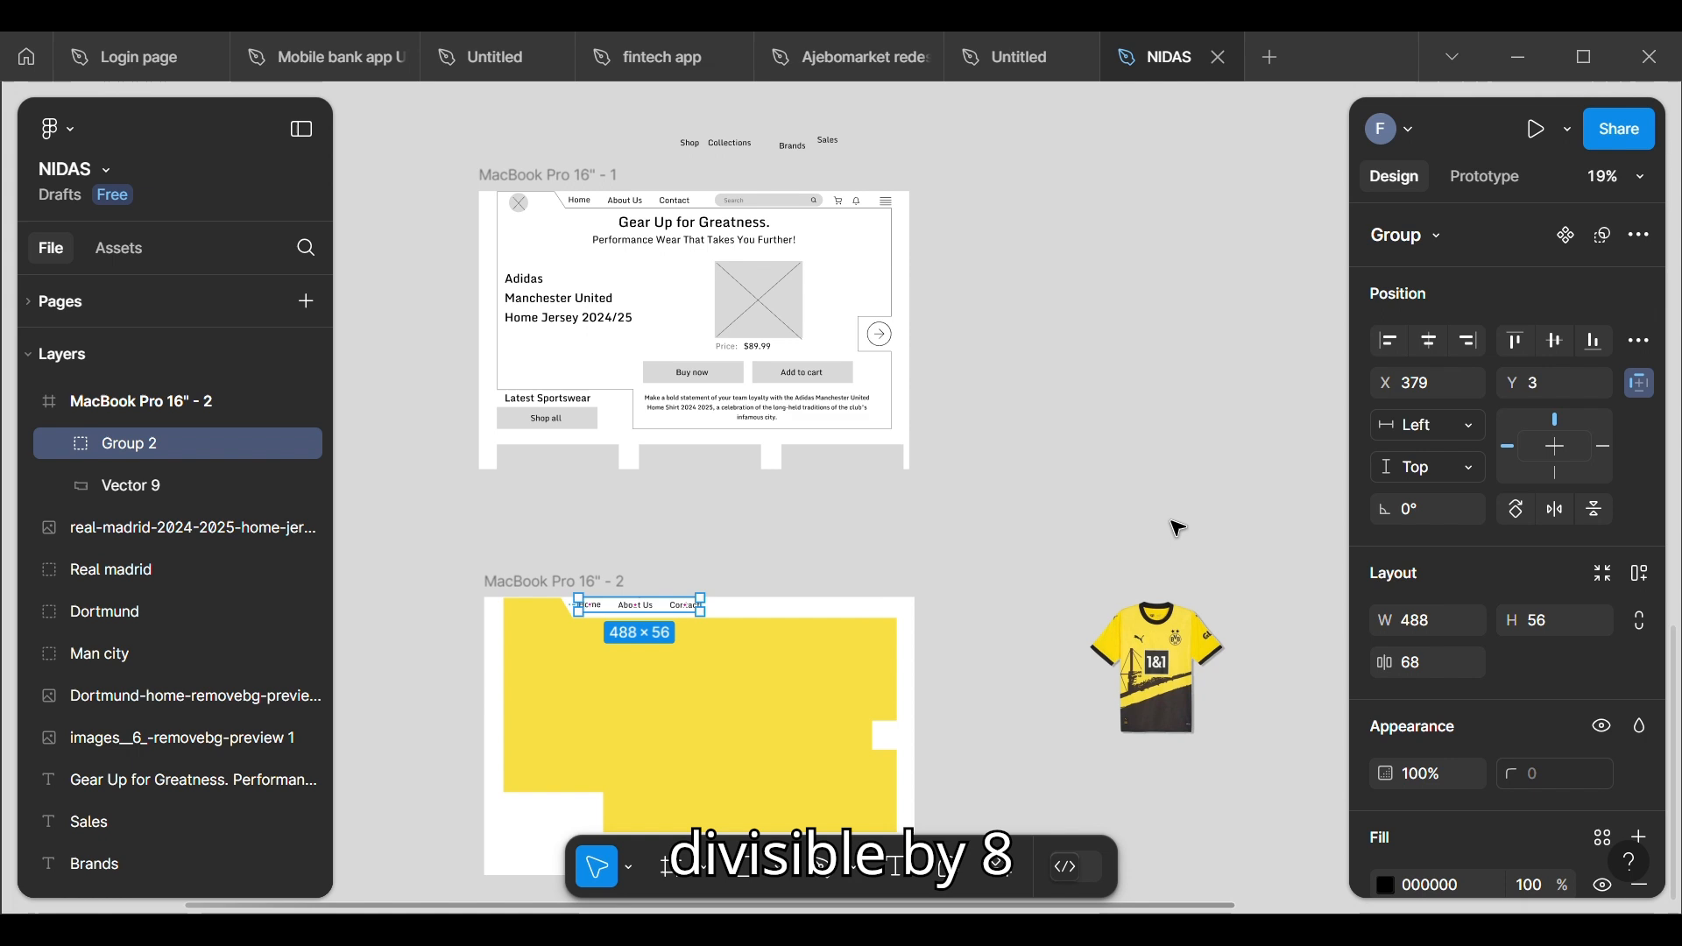
click(786, 538)
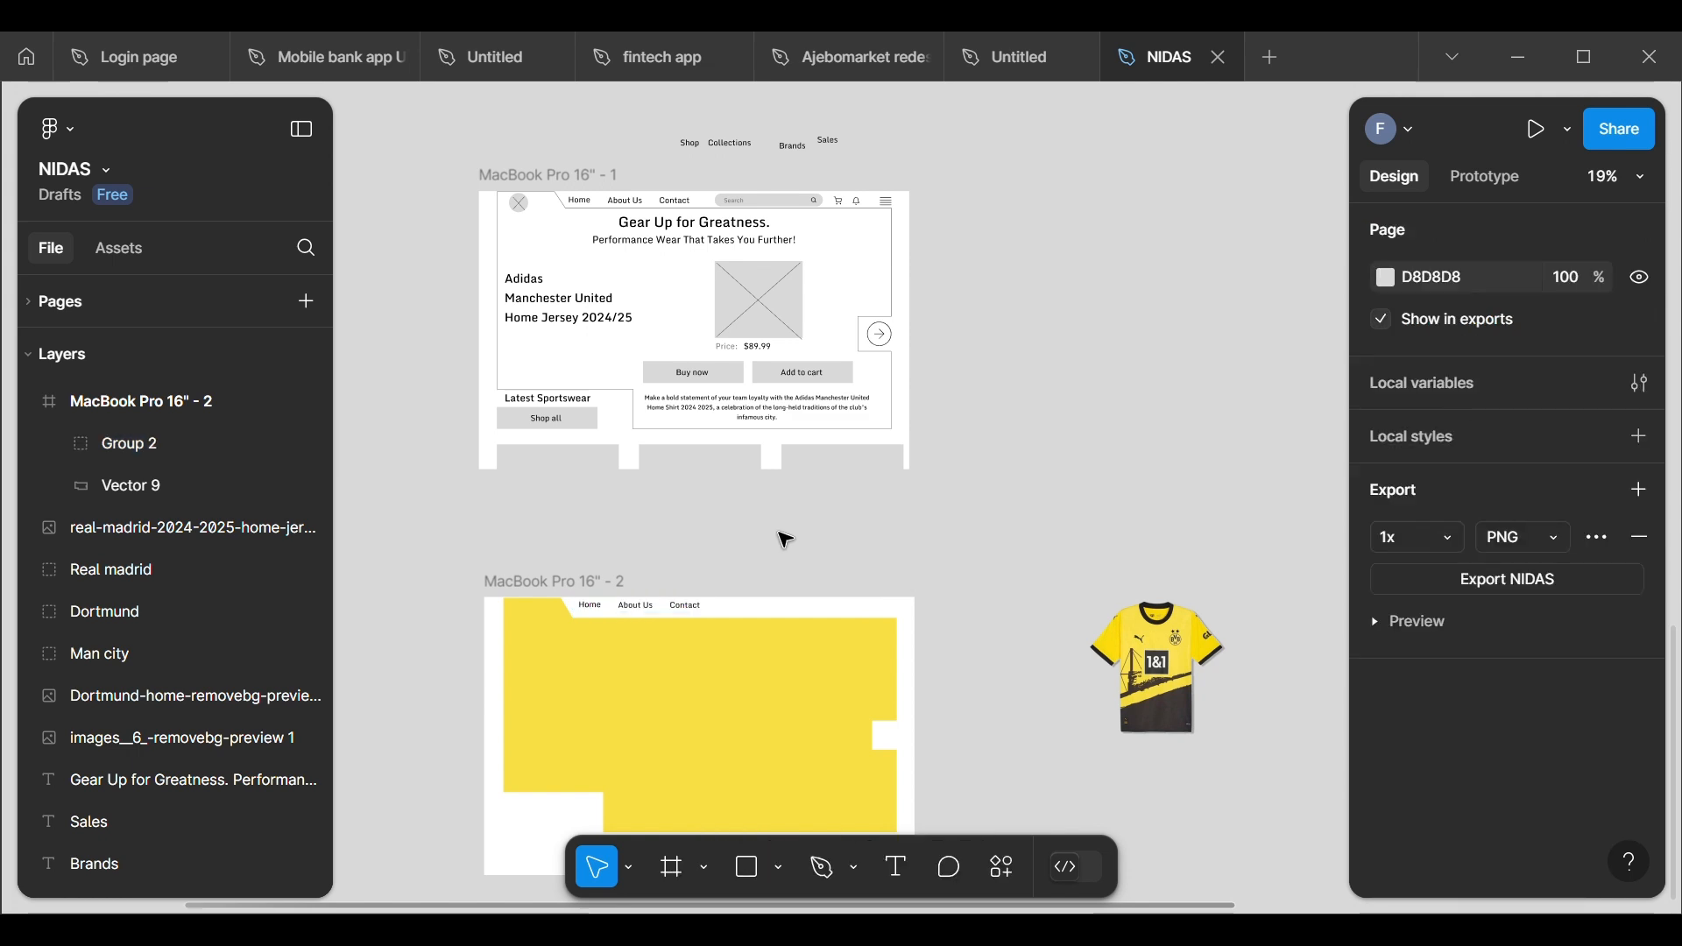
click(675, 606)
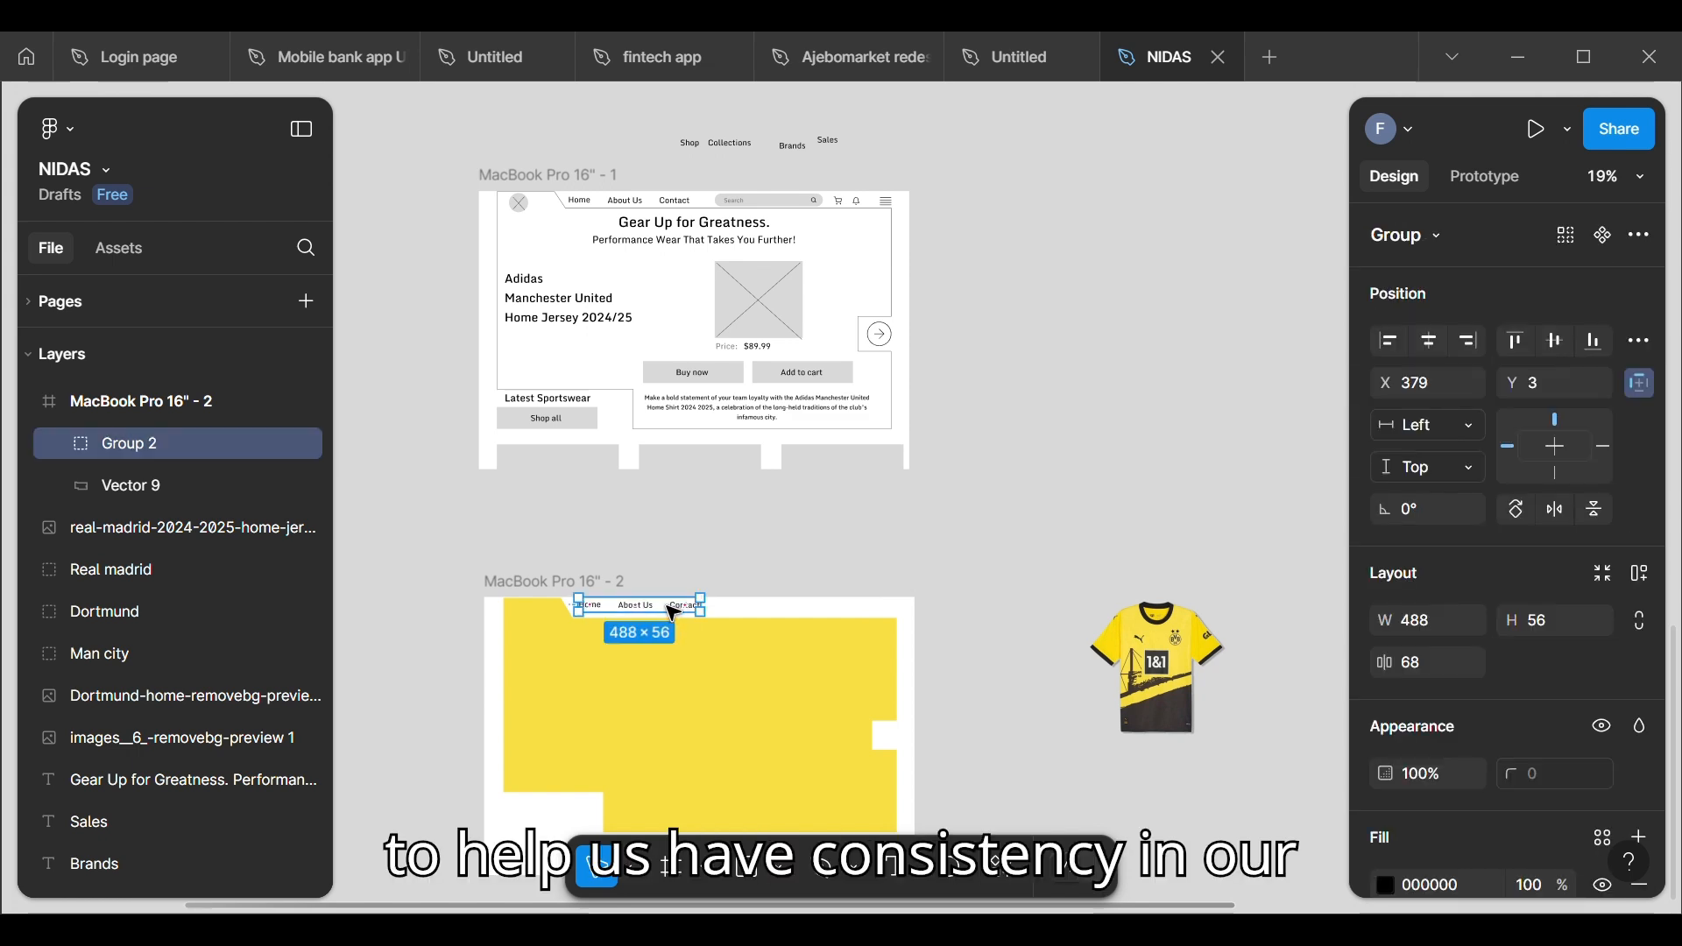
drag(673, 611, 671, 624)
key(Escape)
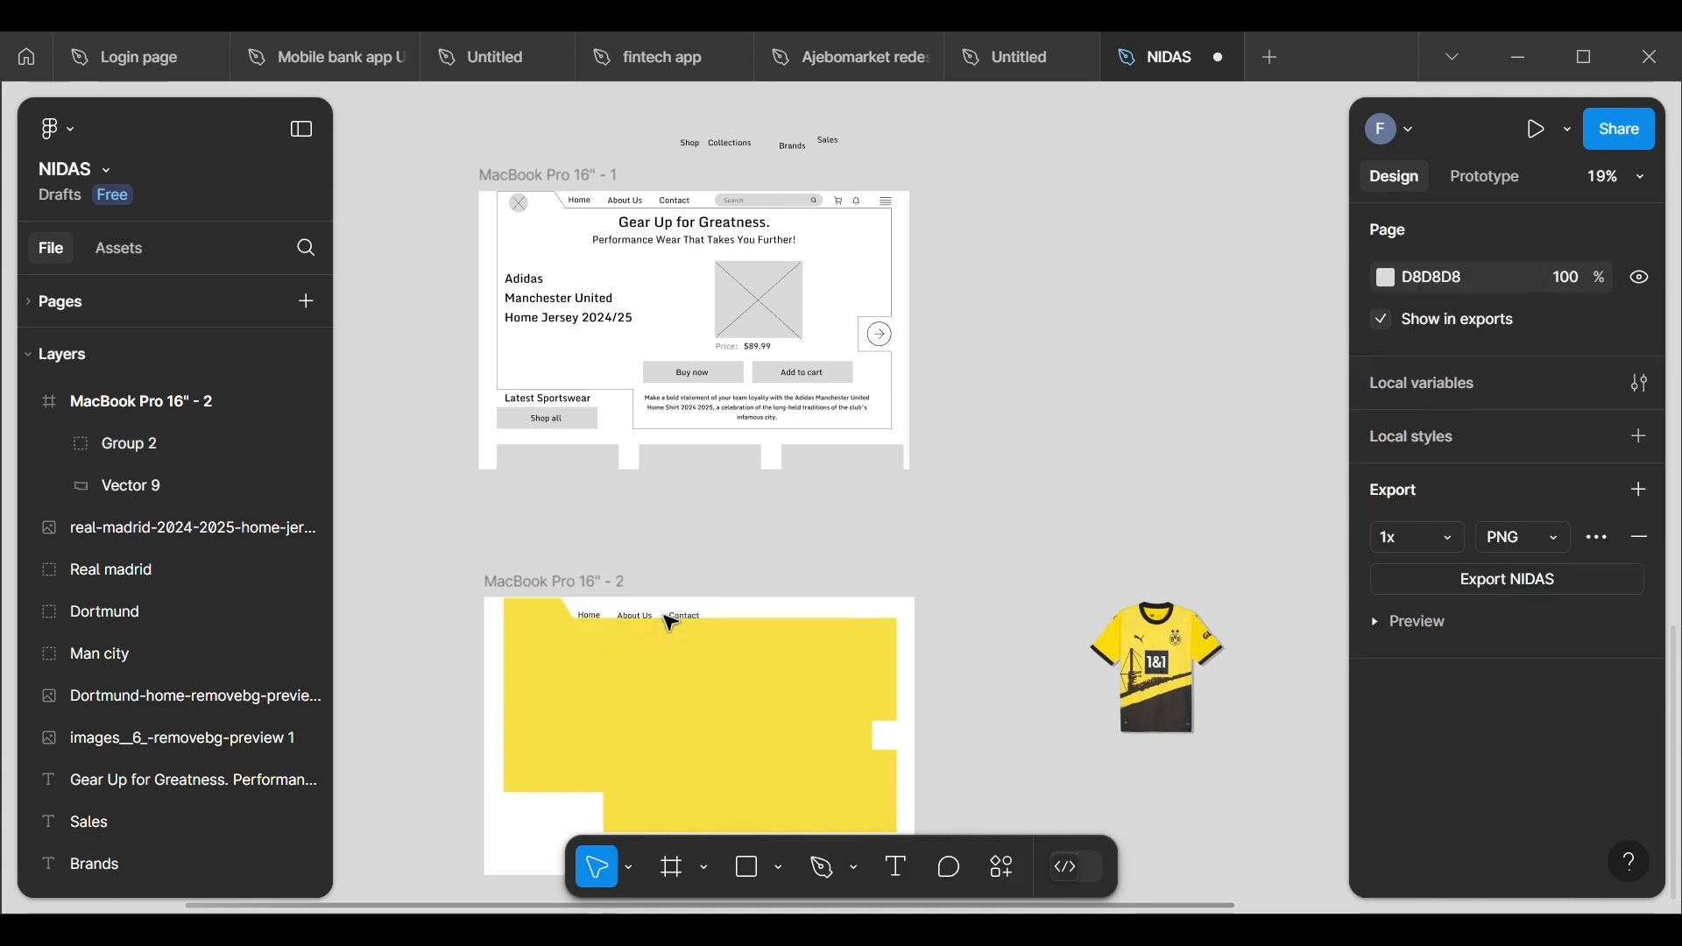
click(670, 606)
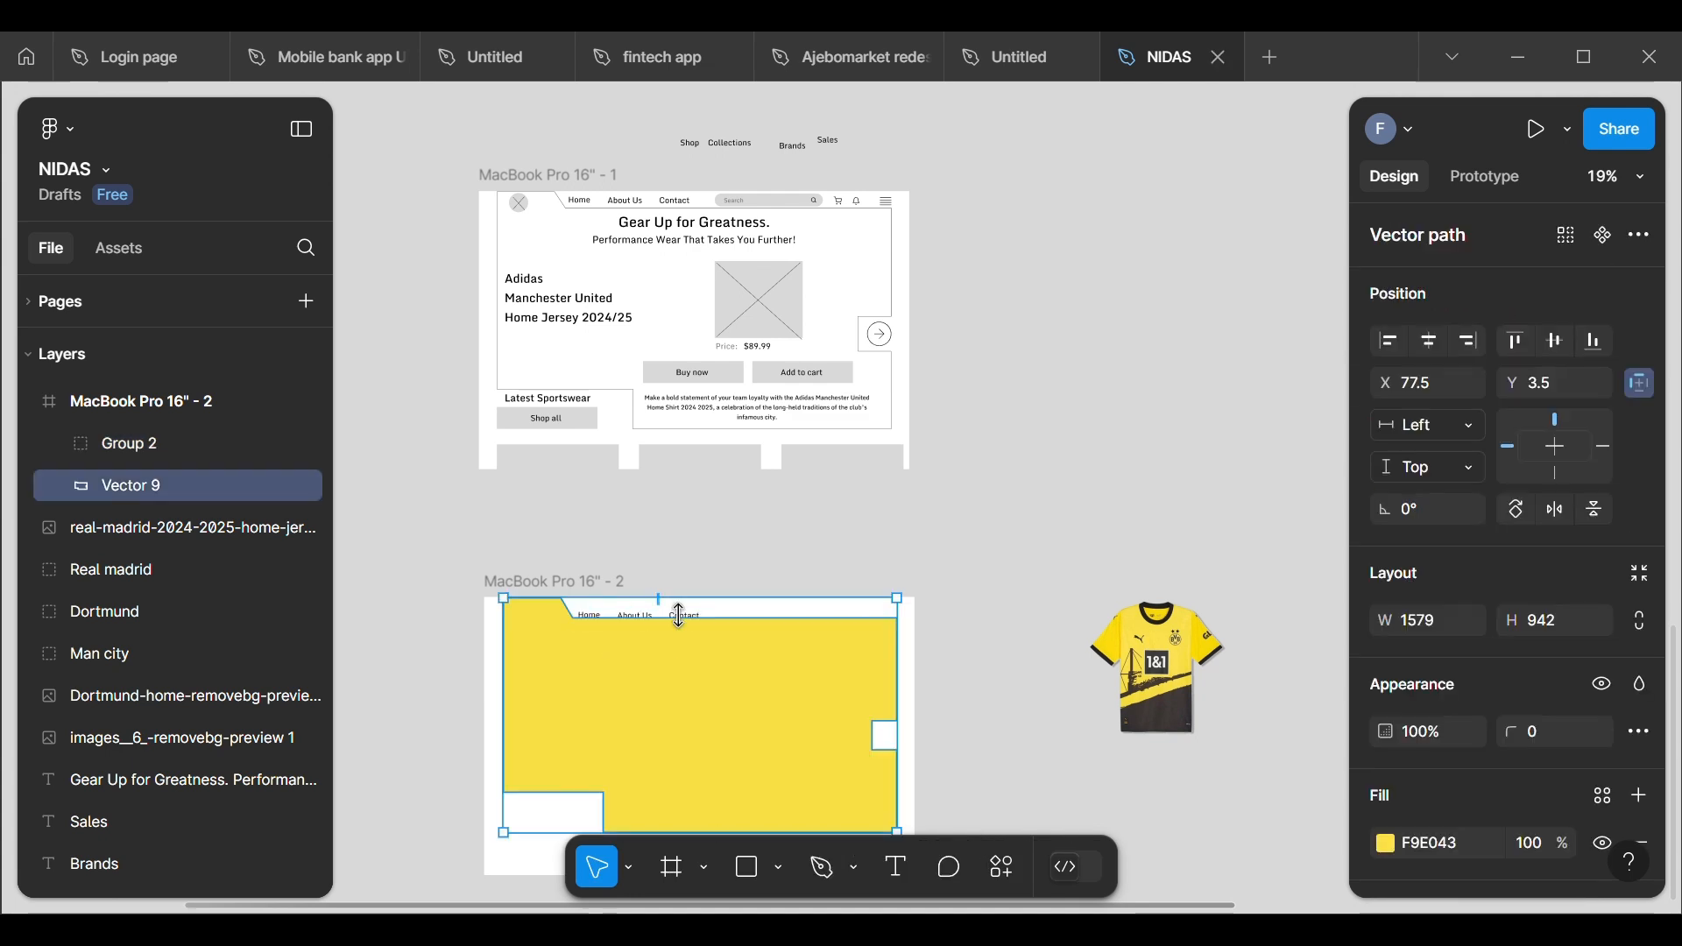
click(674, 585)
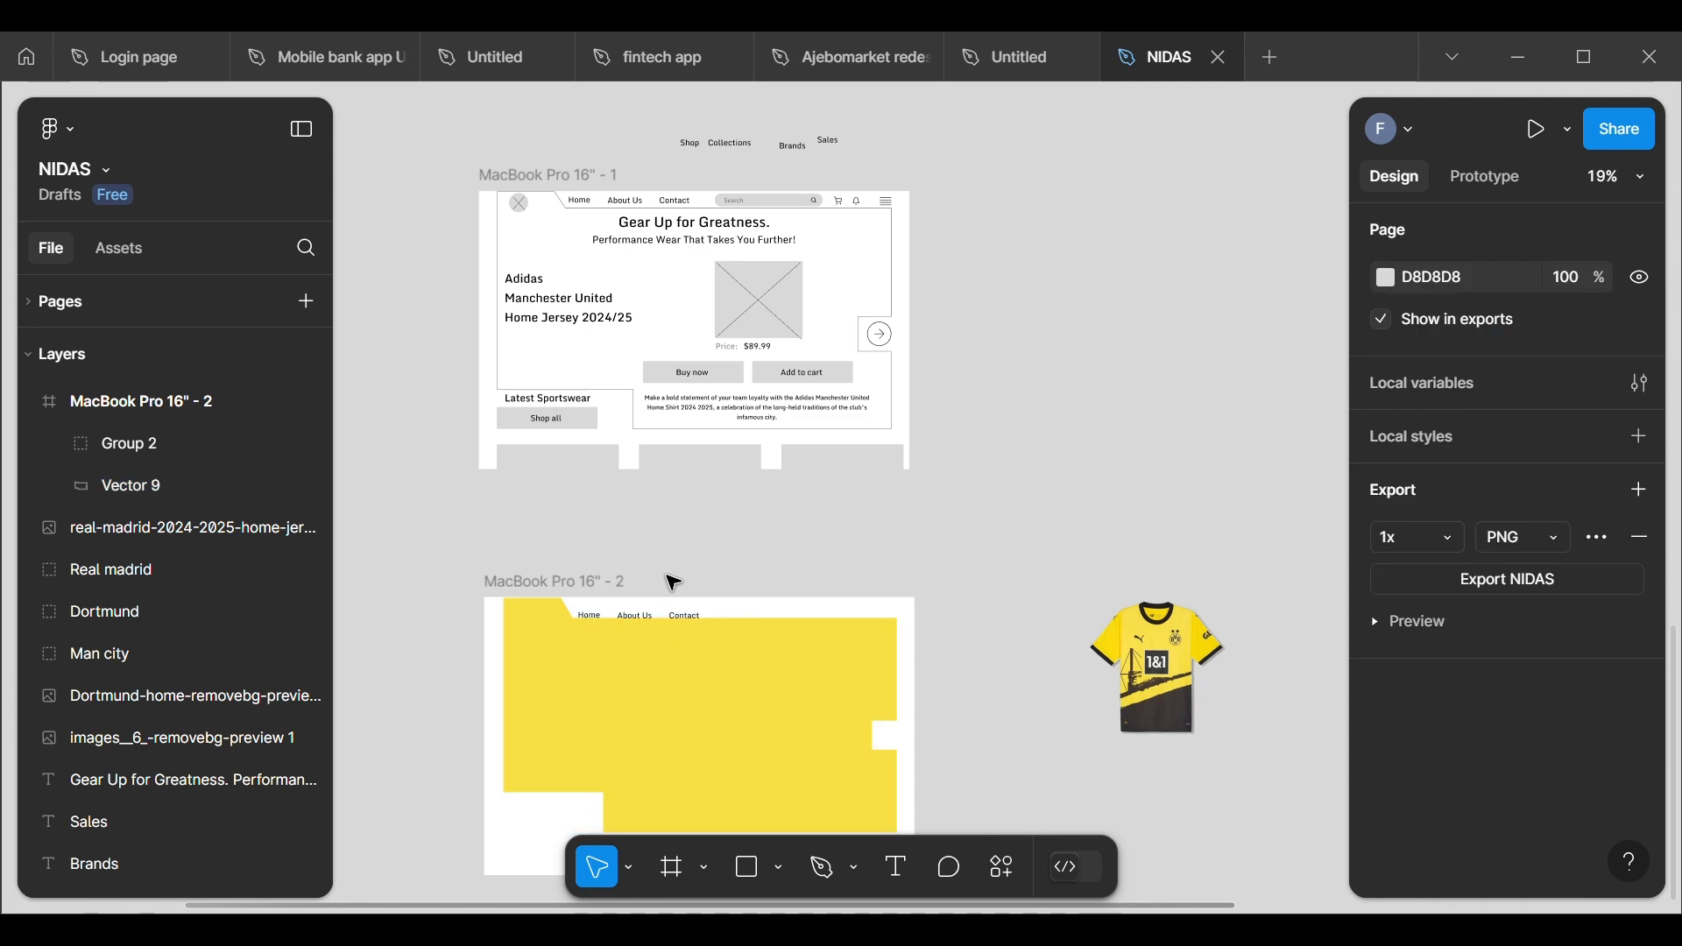
key(ctrl+z)
key(ctrl+z)
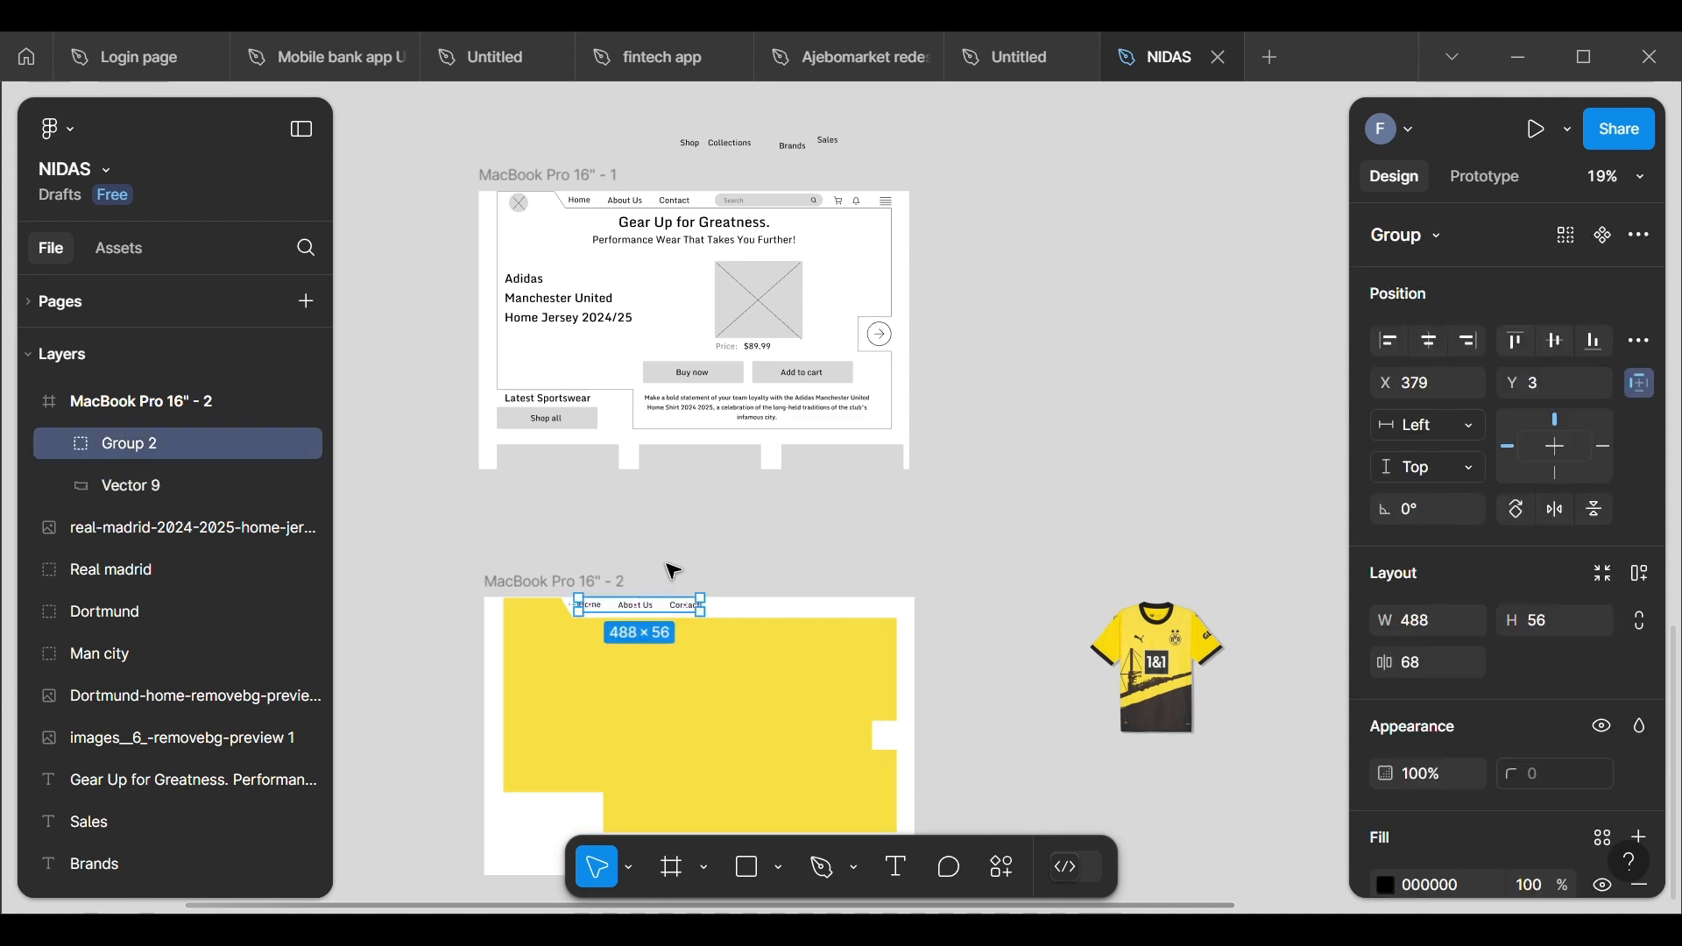
click(675, 565)
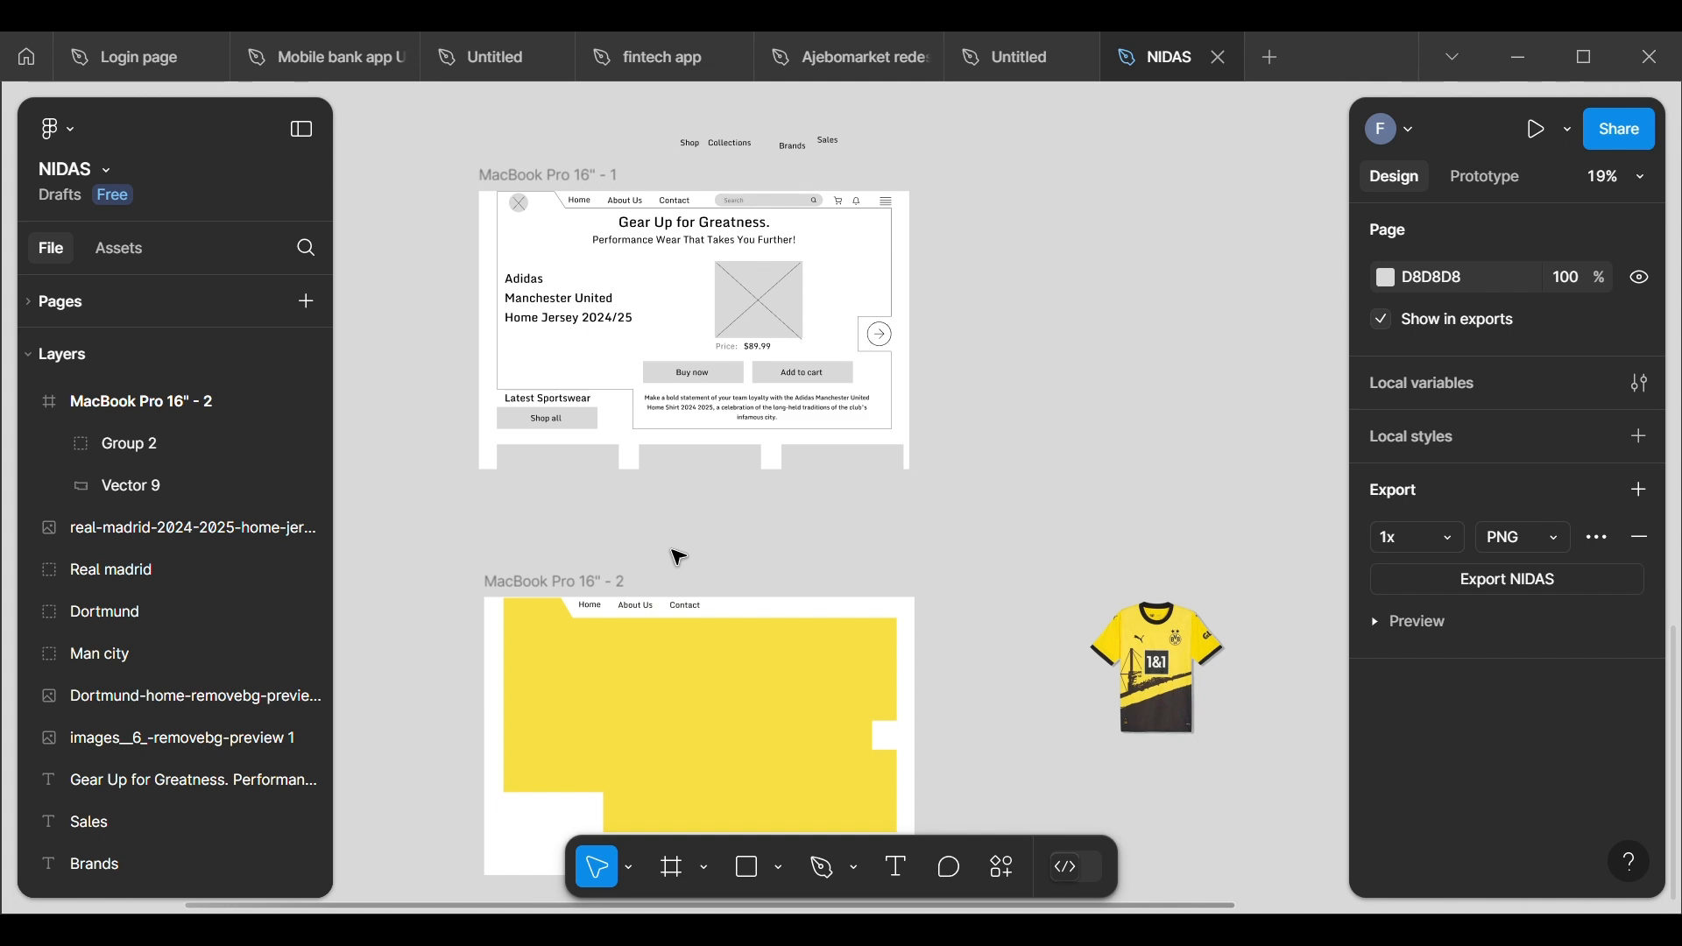
Step: Copy the cart and bell icons from the wireframe into the header of the new MacBook frame
click(858, 204)
shift+click(865, 214)
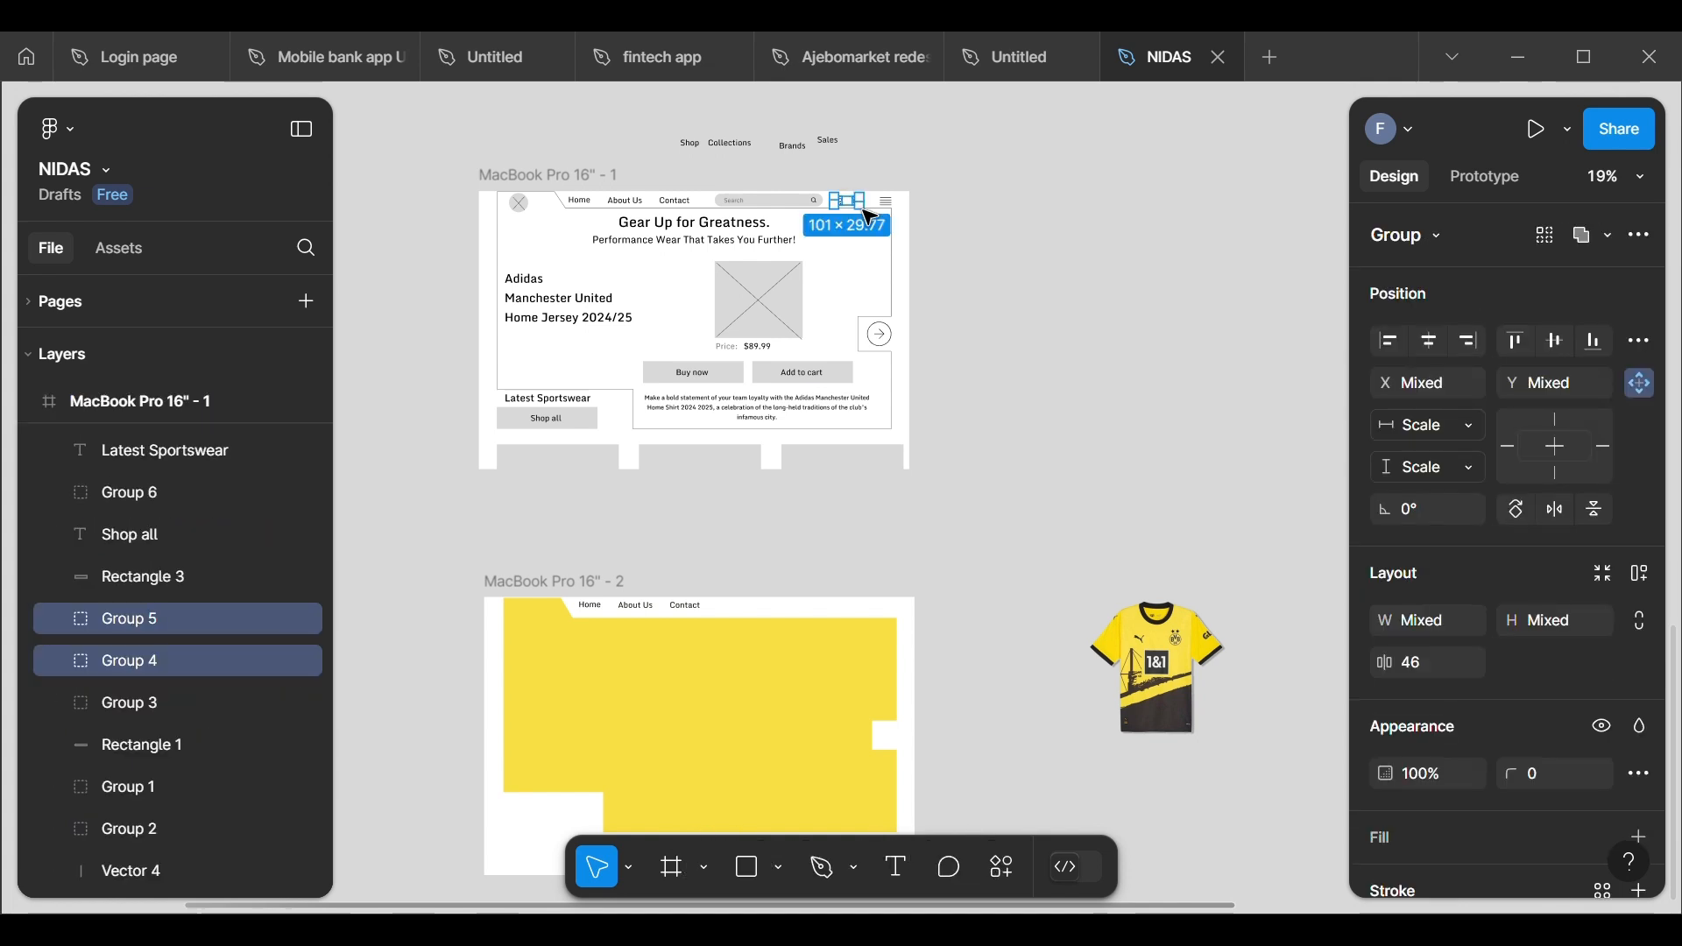
drag(861, 214, 857, 624)
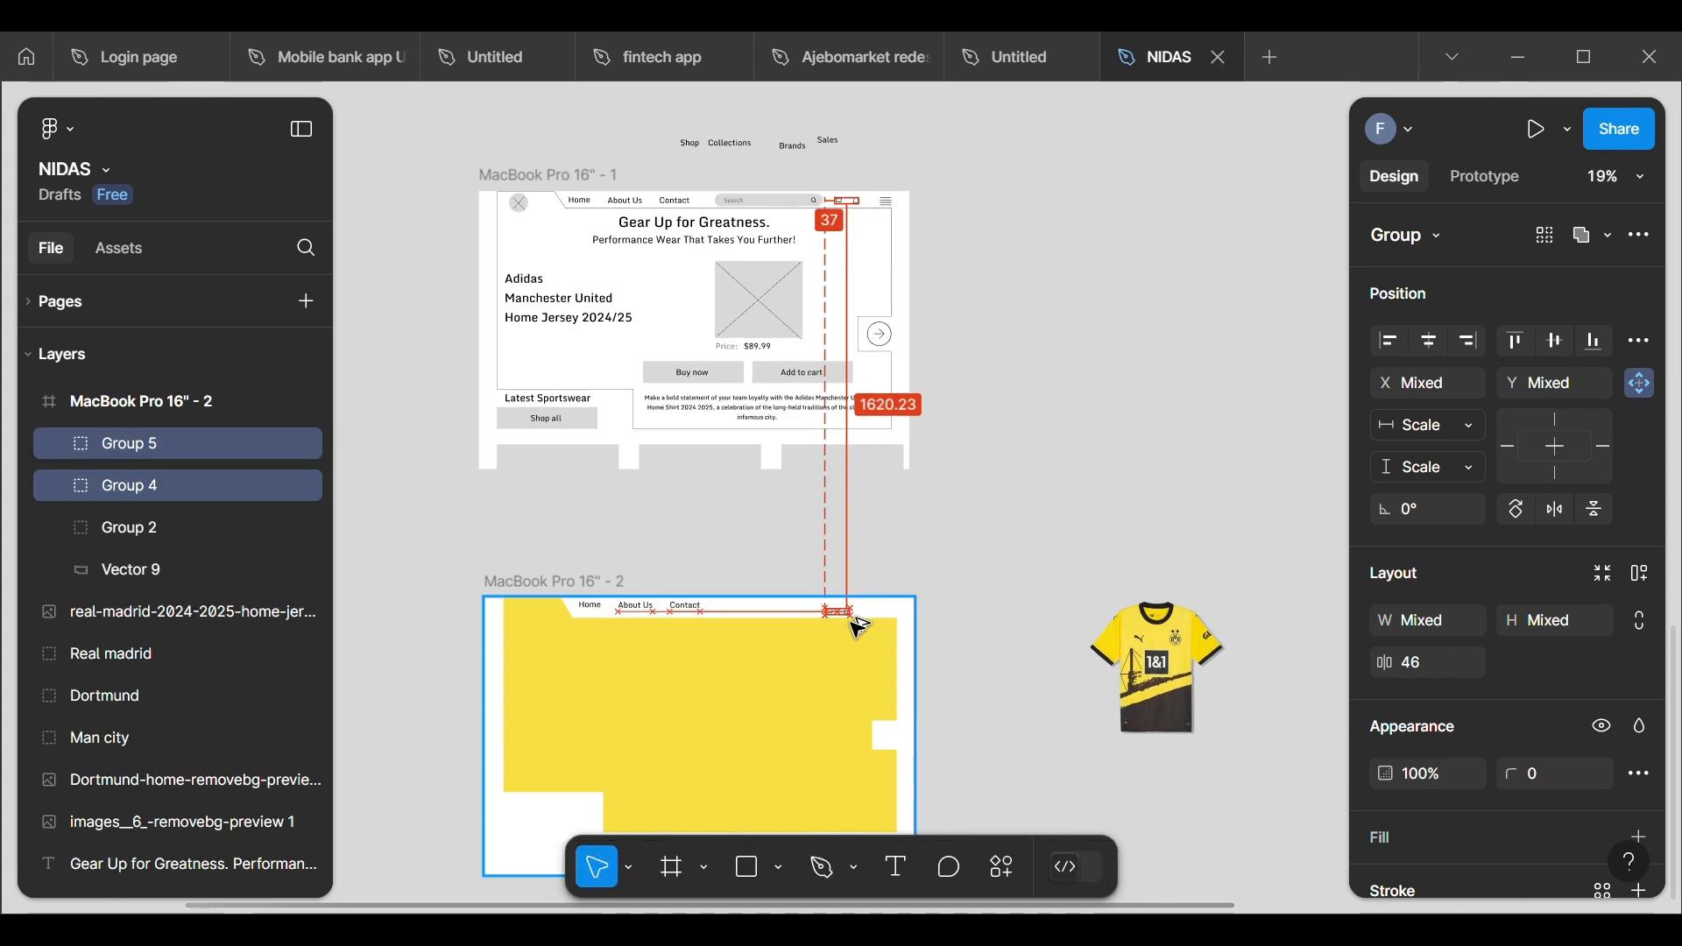
Step: Copy the hamburger menu icon from the wireframe into the new frame's header at about X 1558, Y 42
click(895, 209)
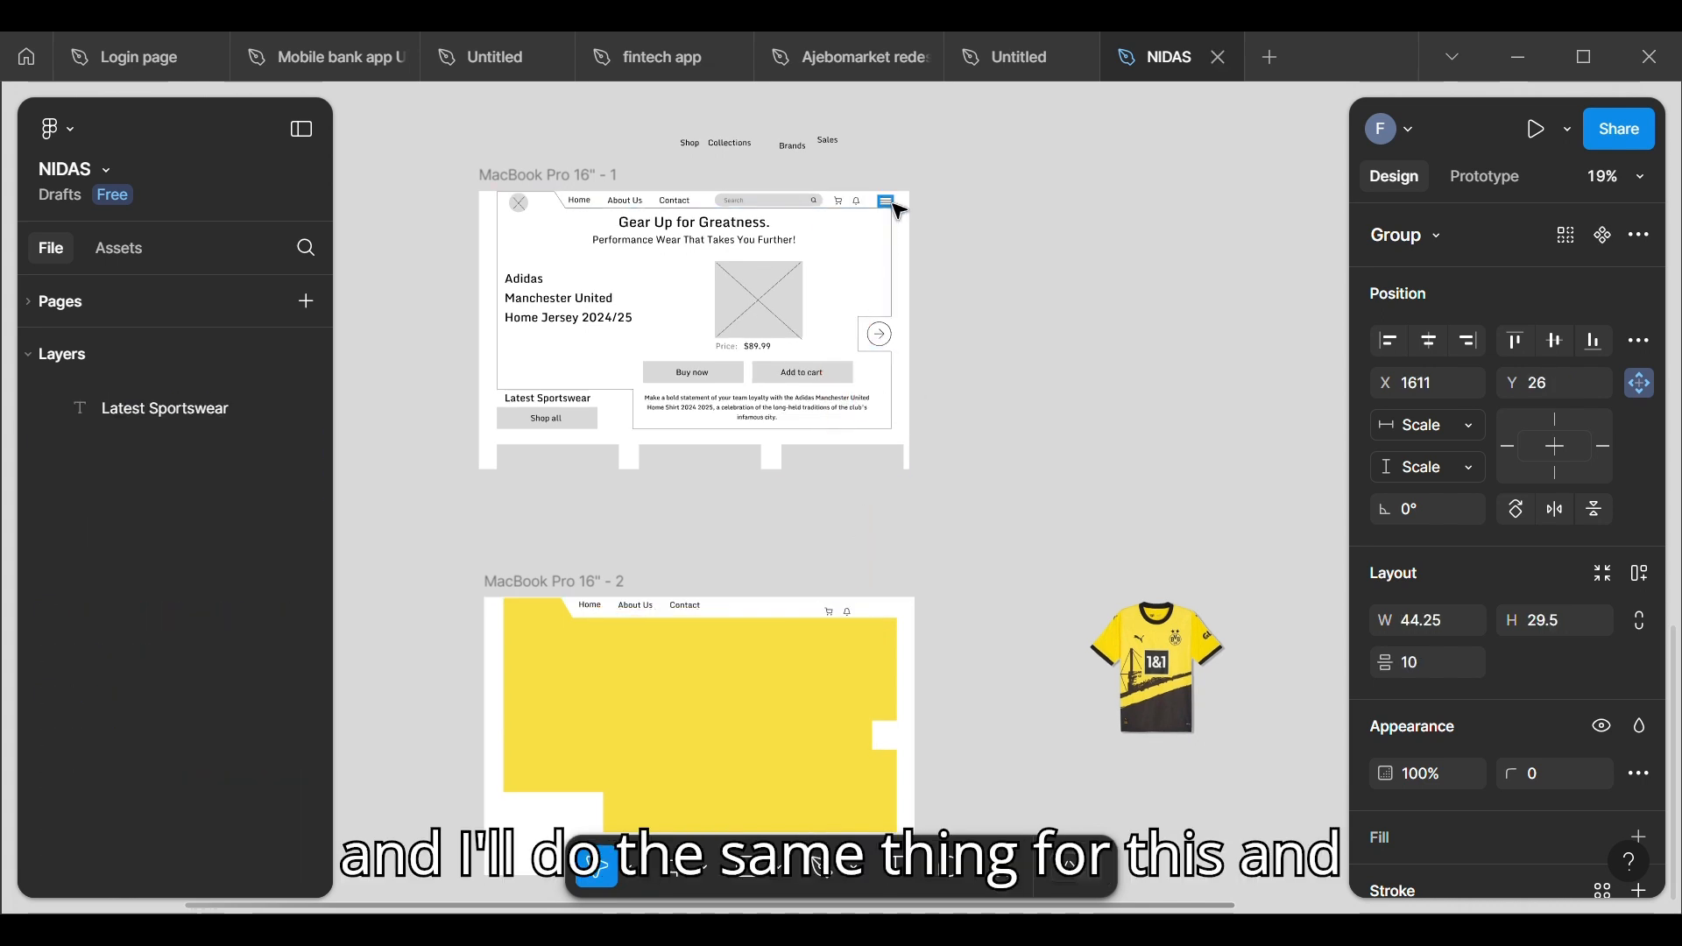
drag(905, 211, 892, 613)
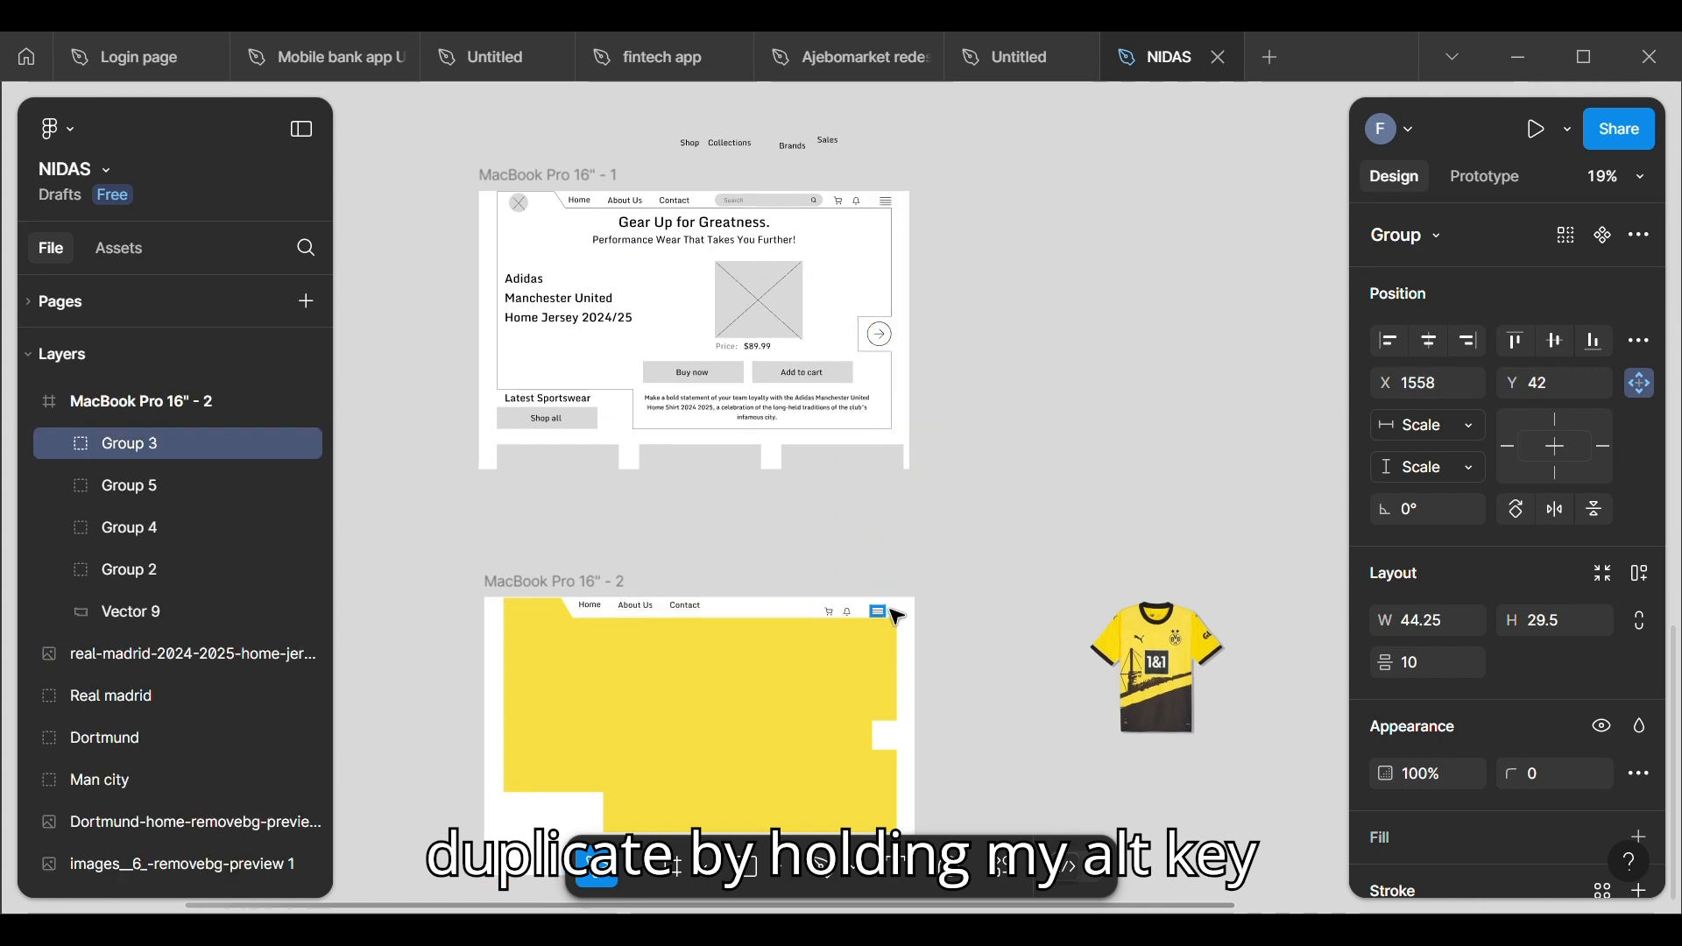
scroll(892, 613, up, 5)
scroll(788, 526, down, 2)
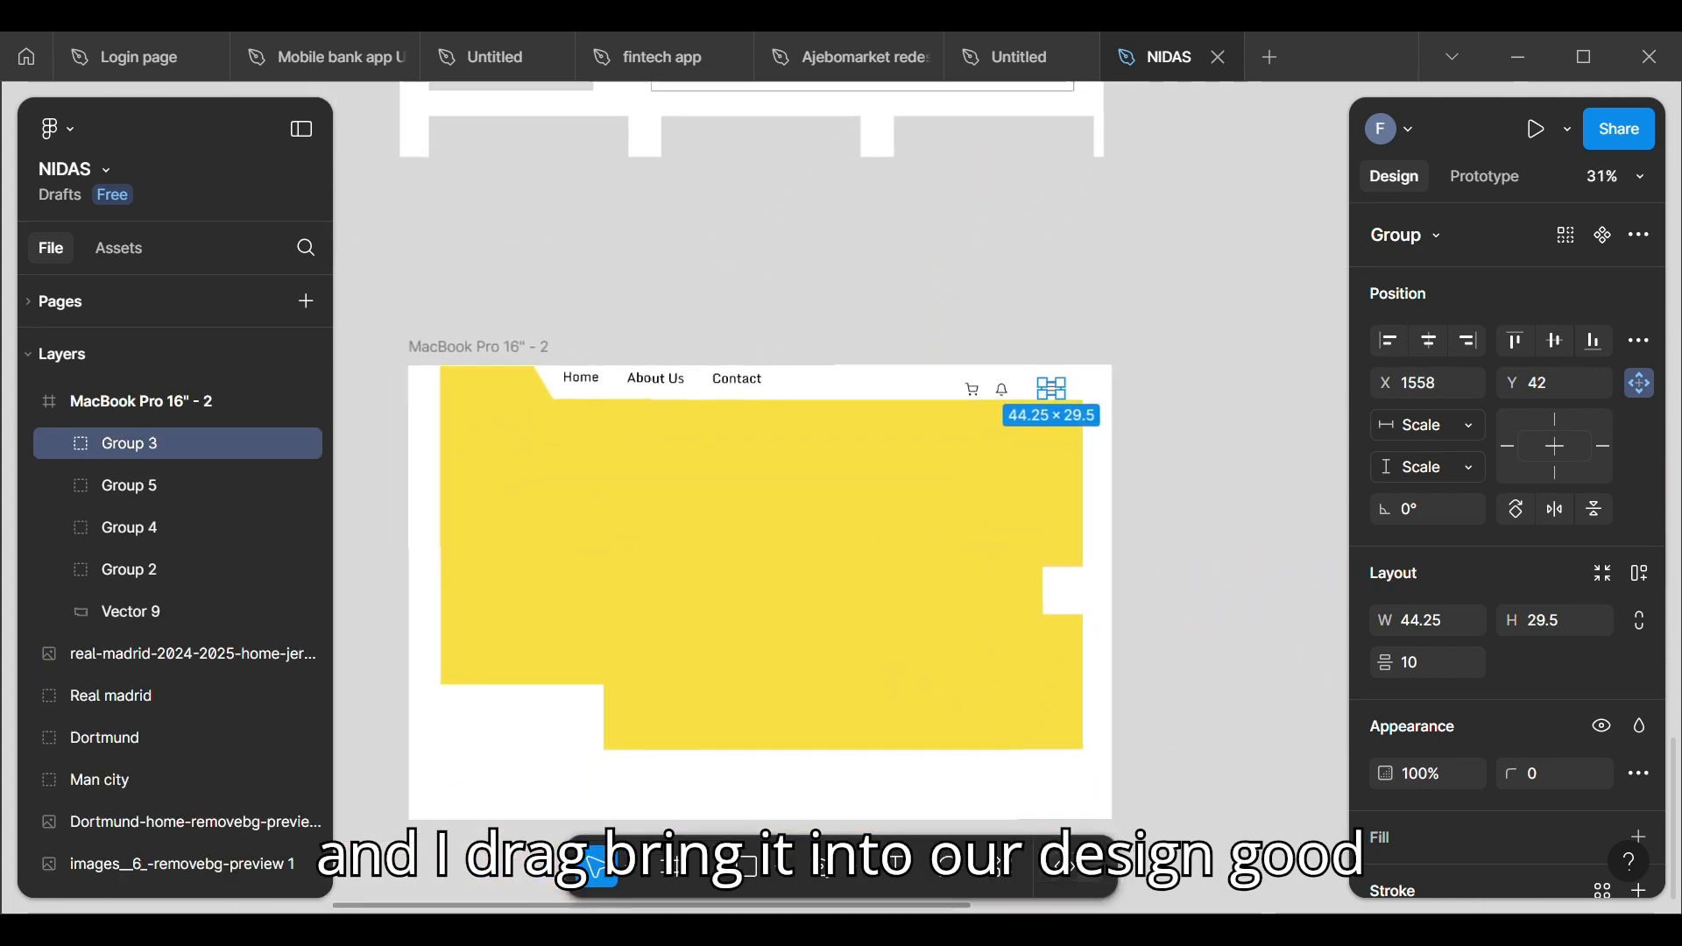
click(1210, 473)
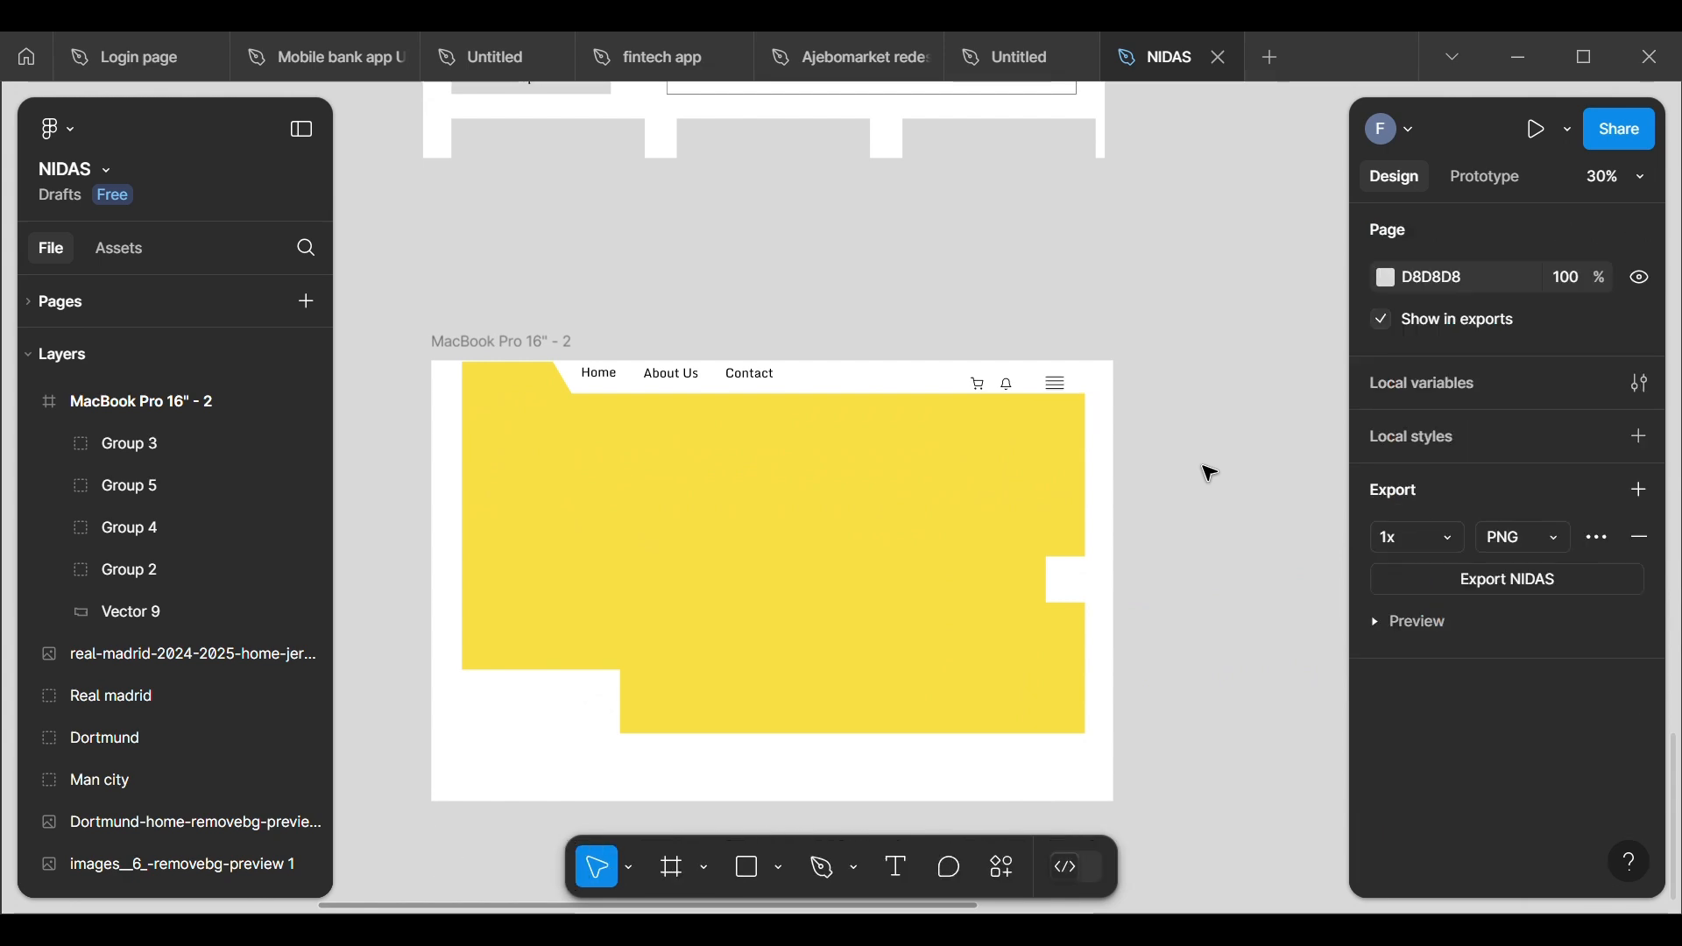
click(1056, 383)
click(906, 325)
Step: Draw a rectangle for the search bar on the canvas below the new frame and stretch it to about 589 wide
scroll(906, 325, down, 5)
scroll(906, 325, up, 1)
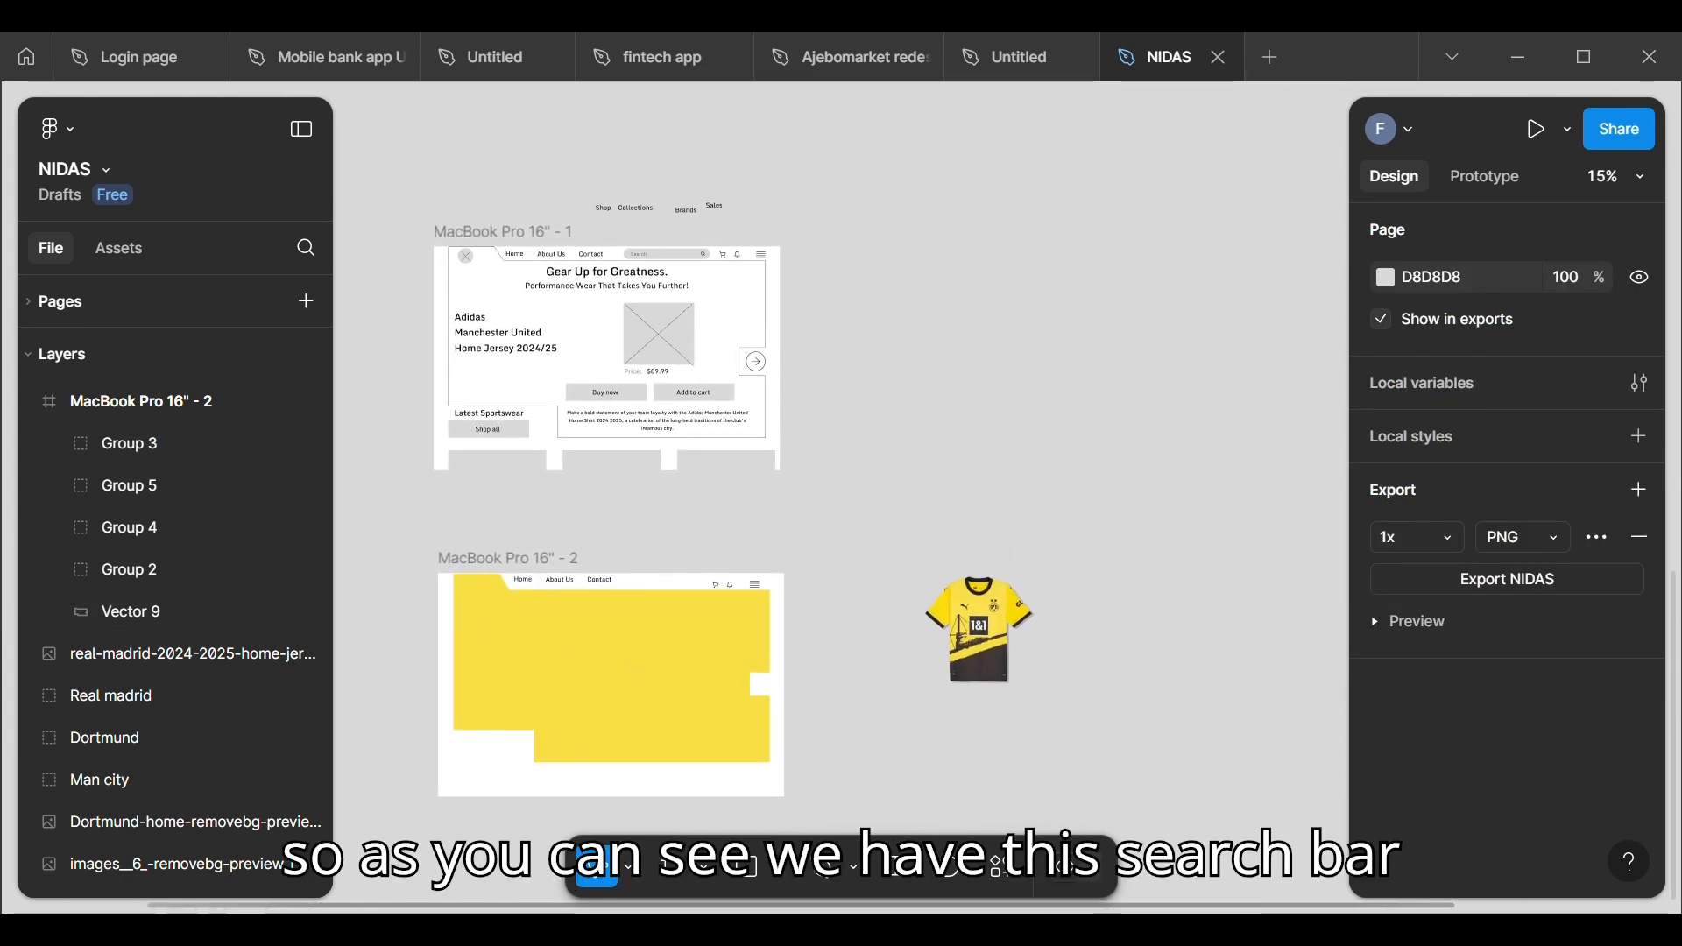
scroll(893, 324, up, 3)
scroll(894, 324, down, 5)
scroll(894, 324, up, 2)
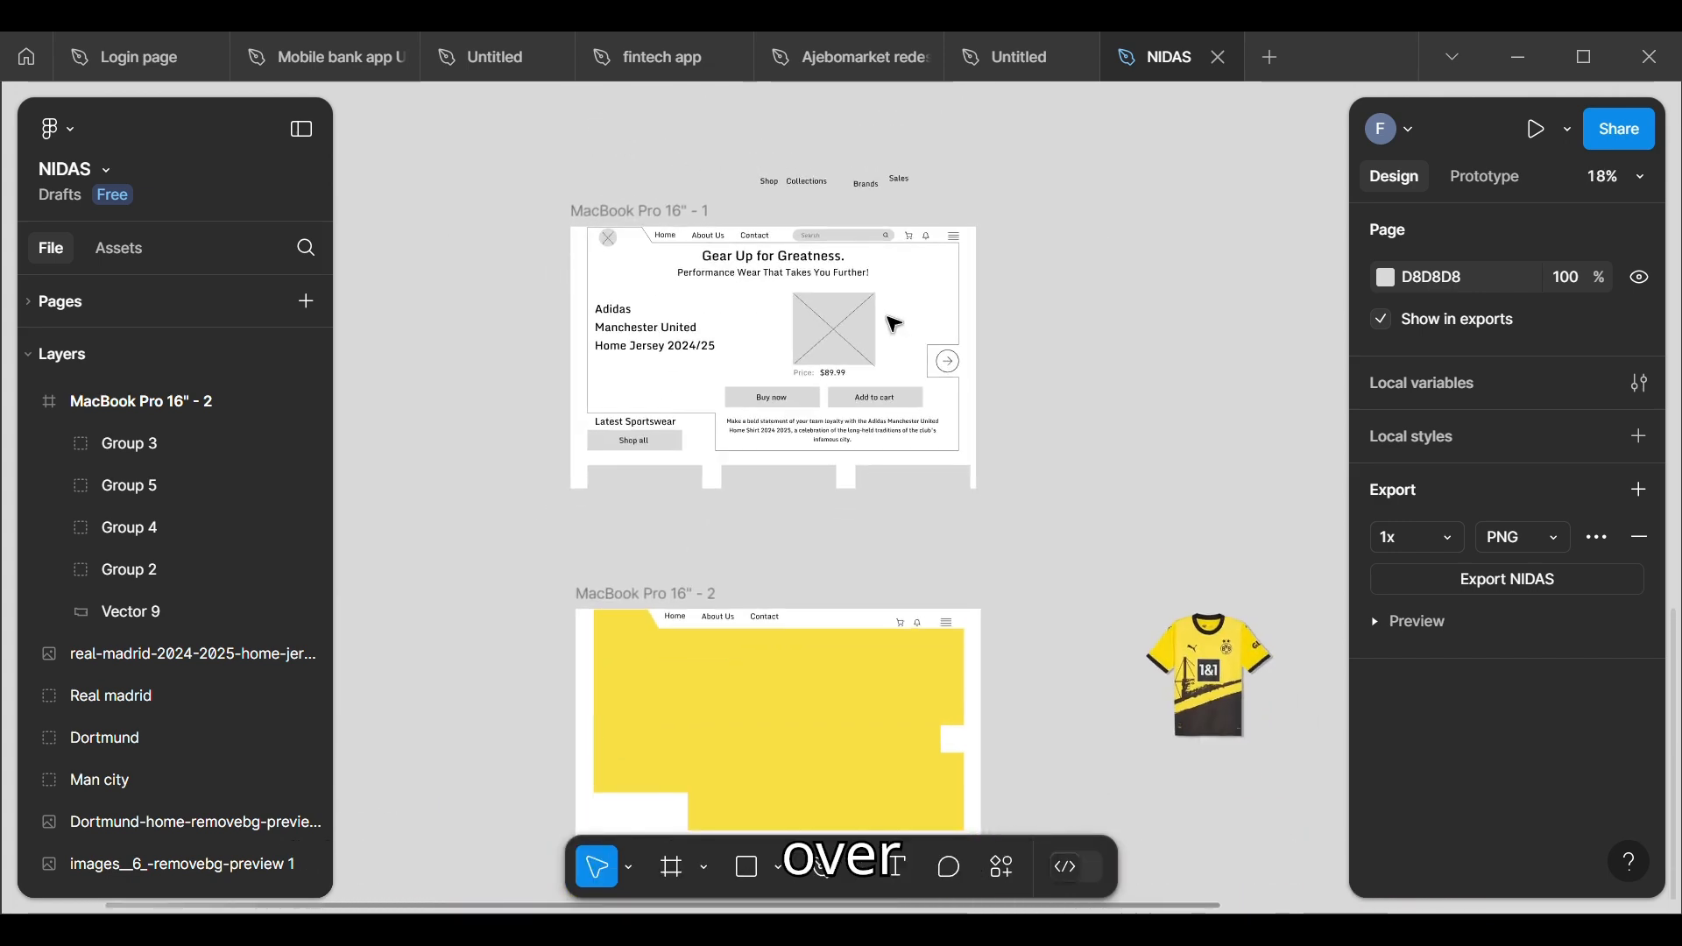
scroll(893, 324, down, 4)
scroll(894, 324, up, 2)
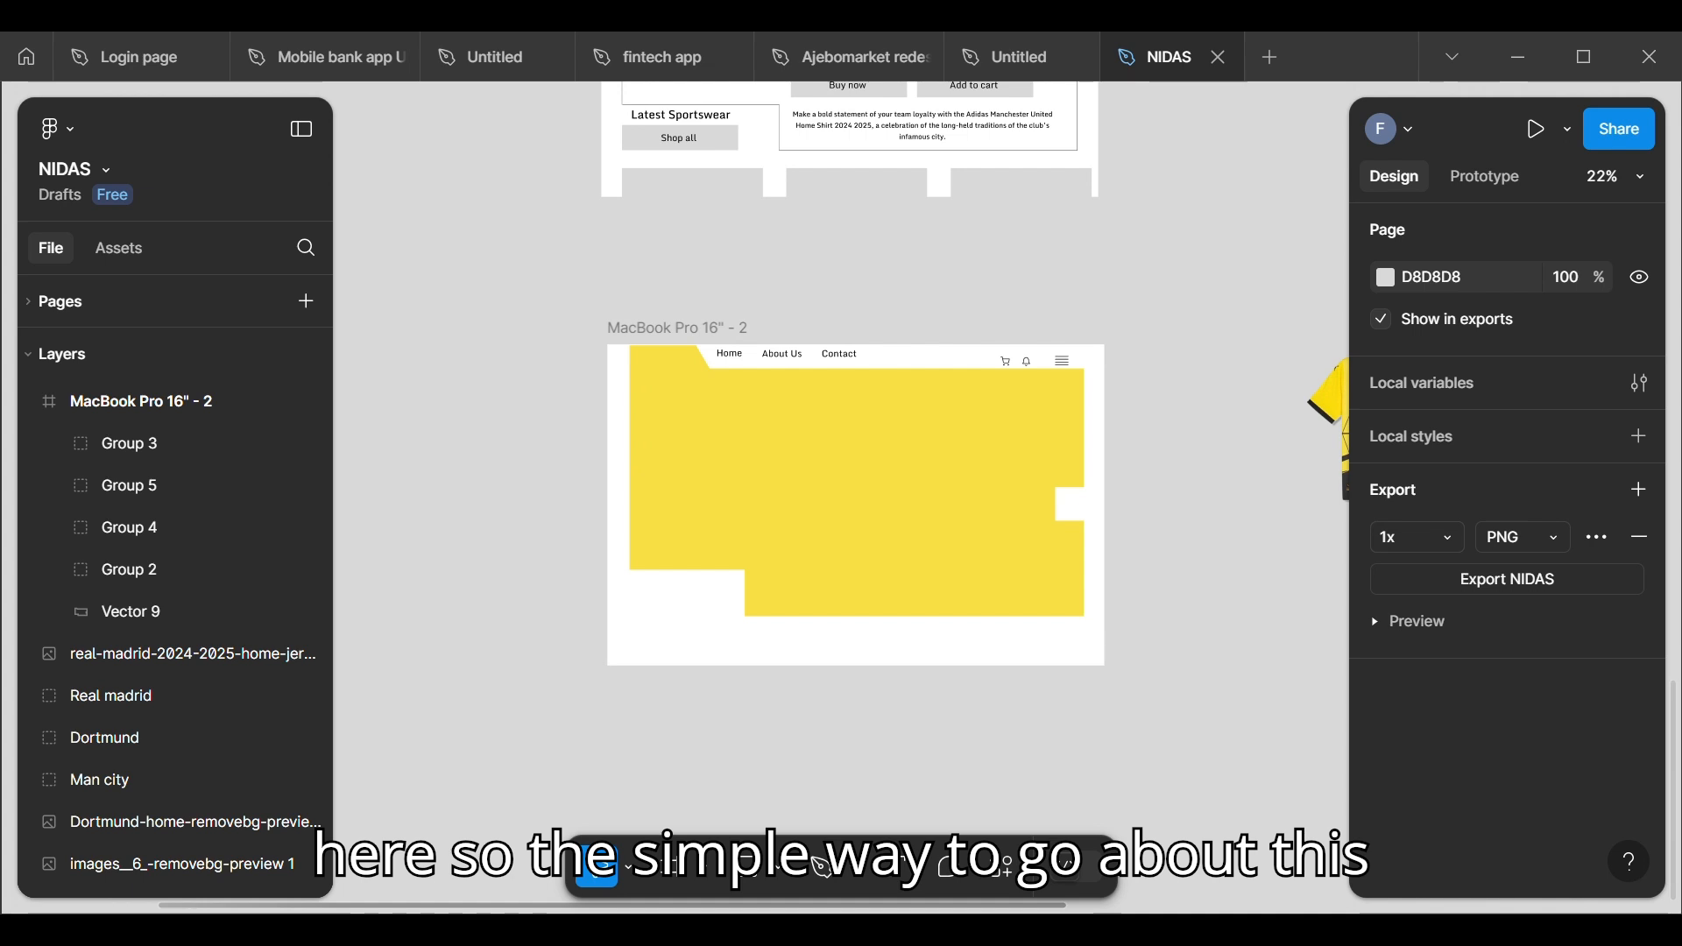
click(747, 876)
click(799, 778)
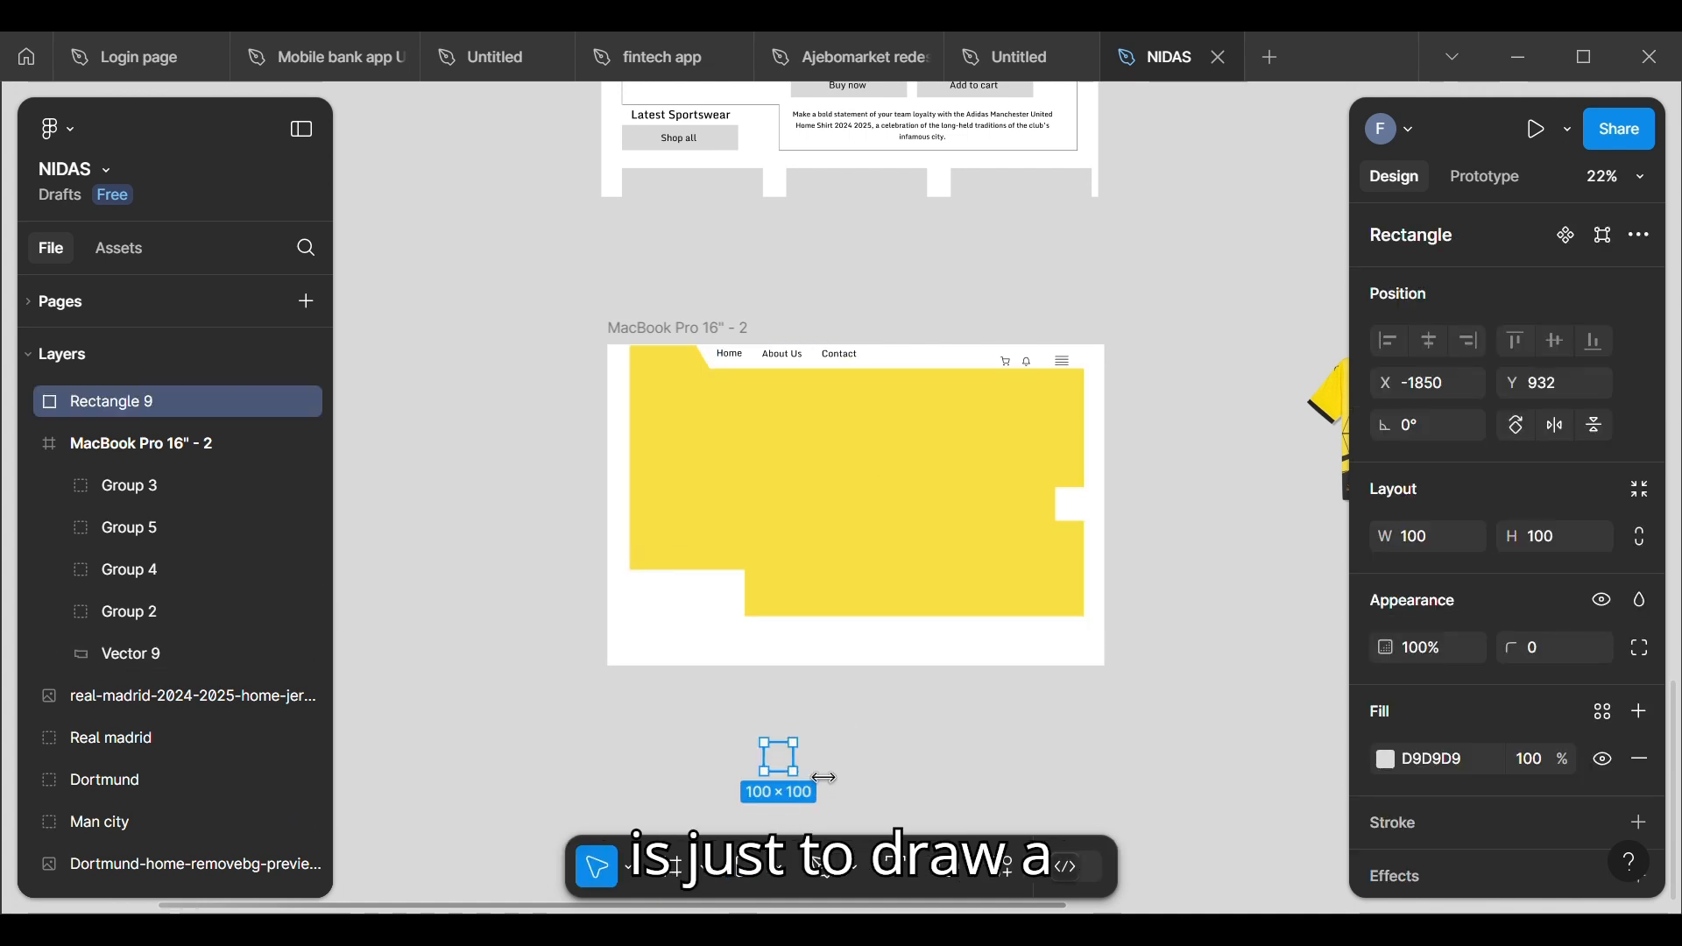
drag(800, 782, 954, 792)
key(Return)
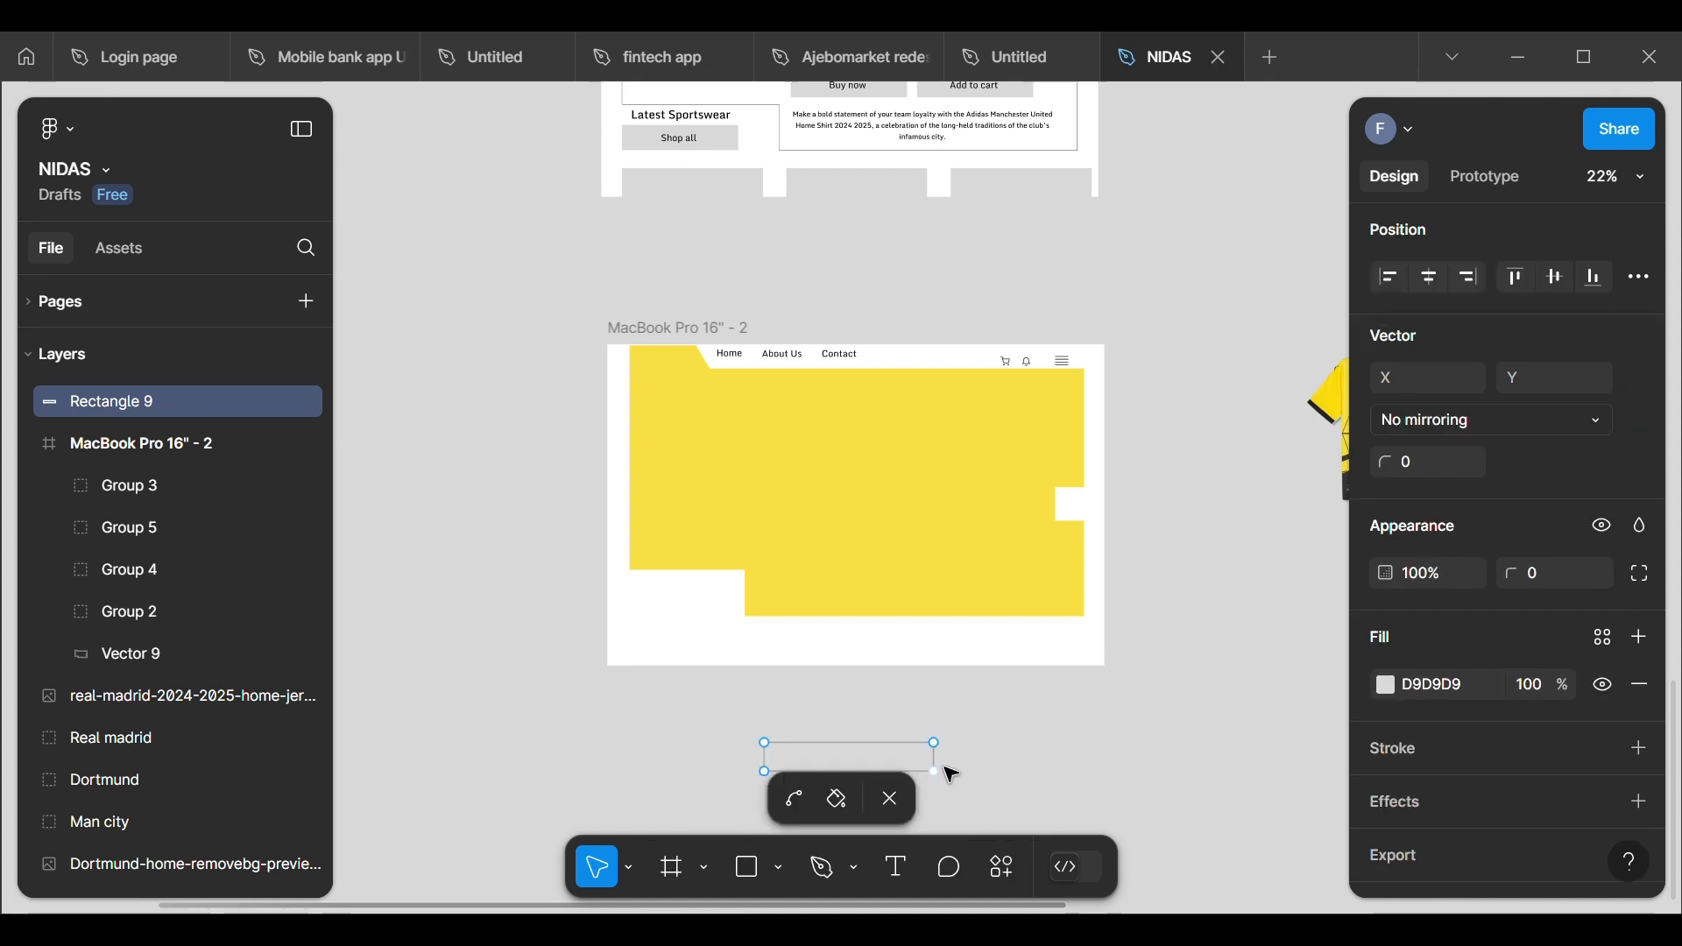
key(Escape)
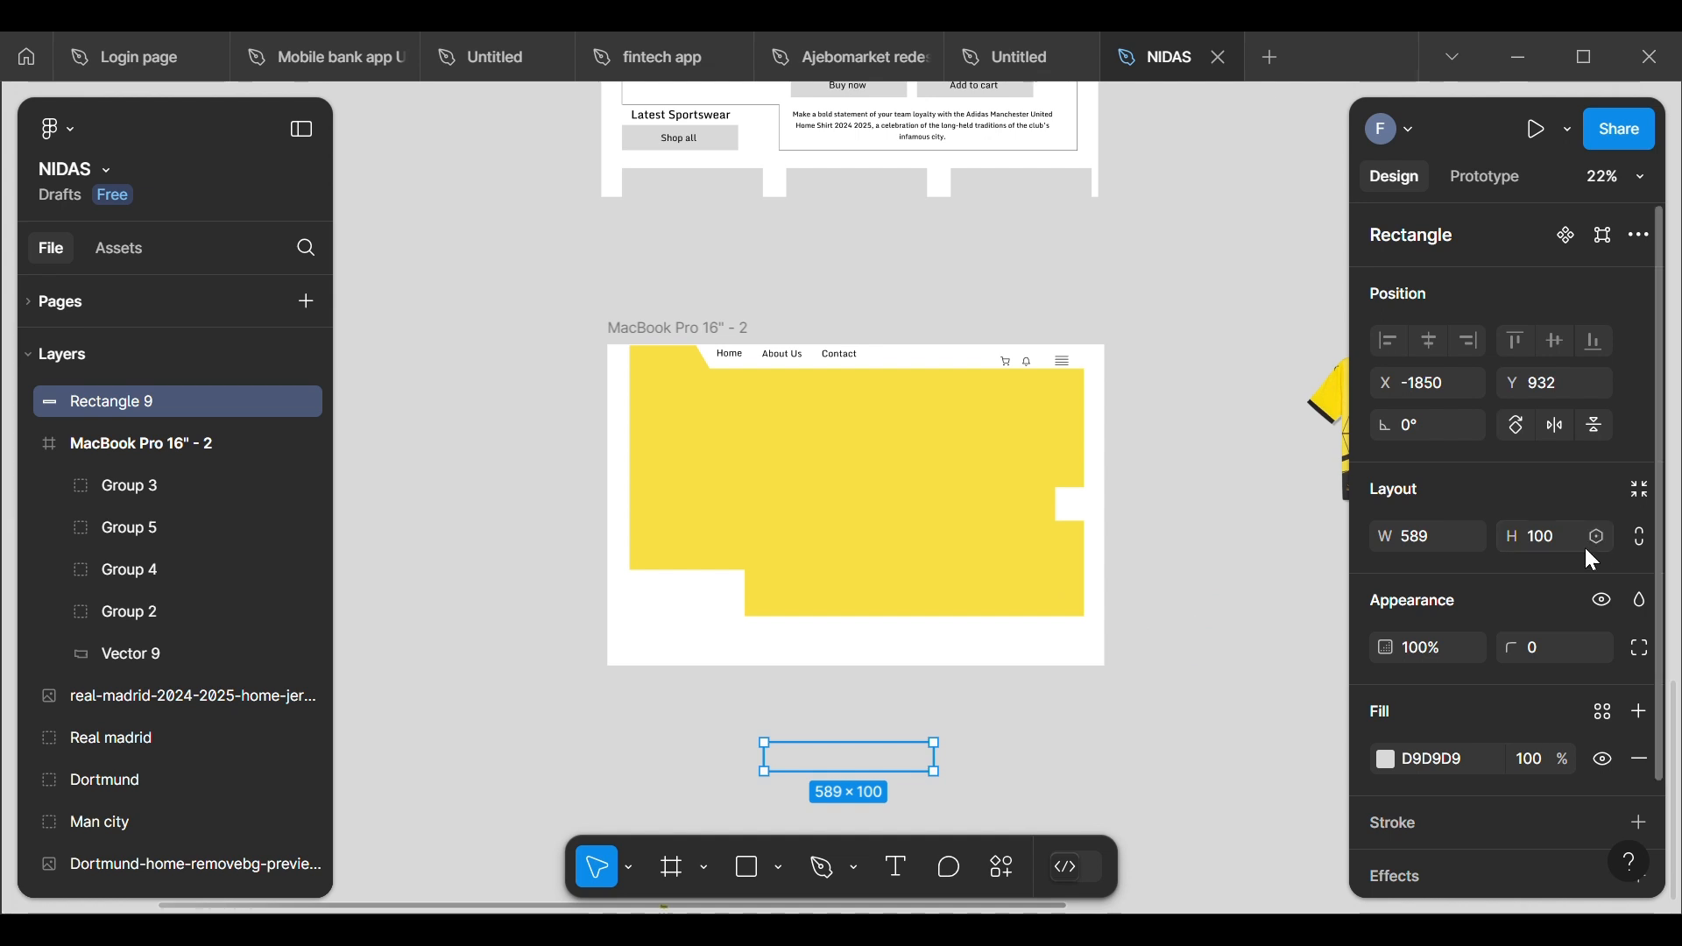
Step: Set the search bar rectangle's height to 80
click(1563, 537)
key(BackSpace)
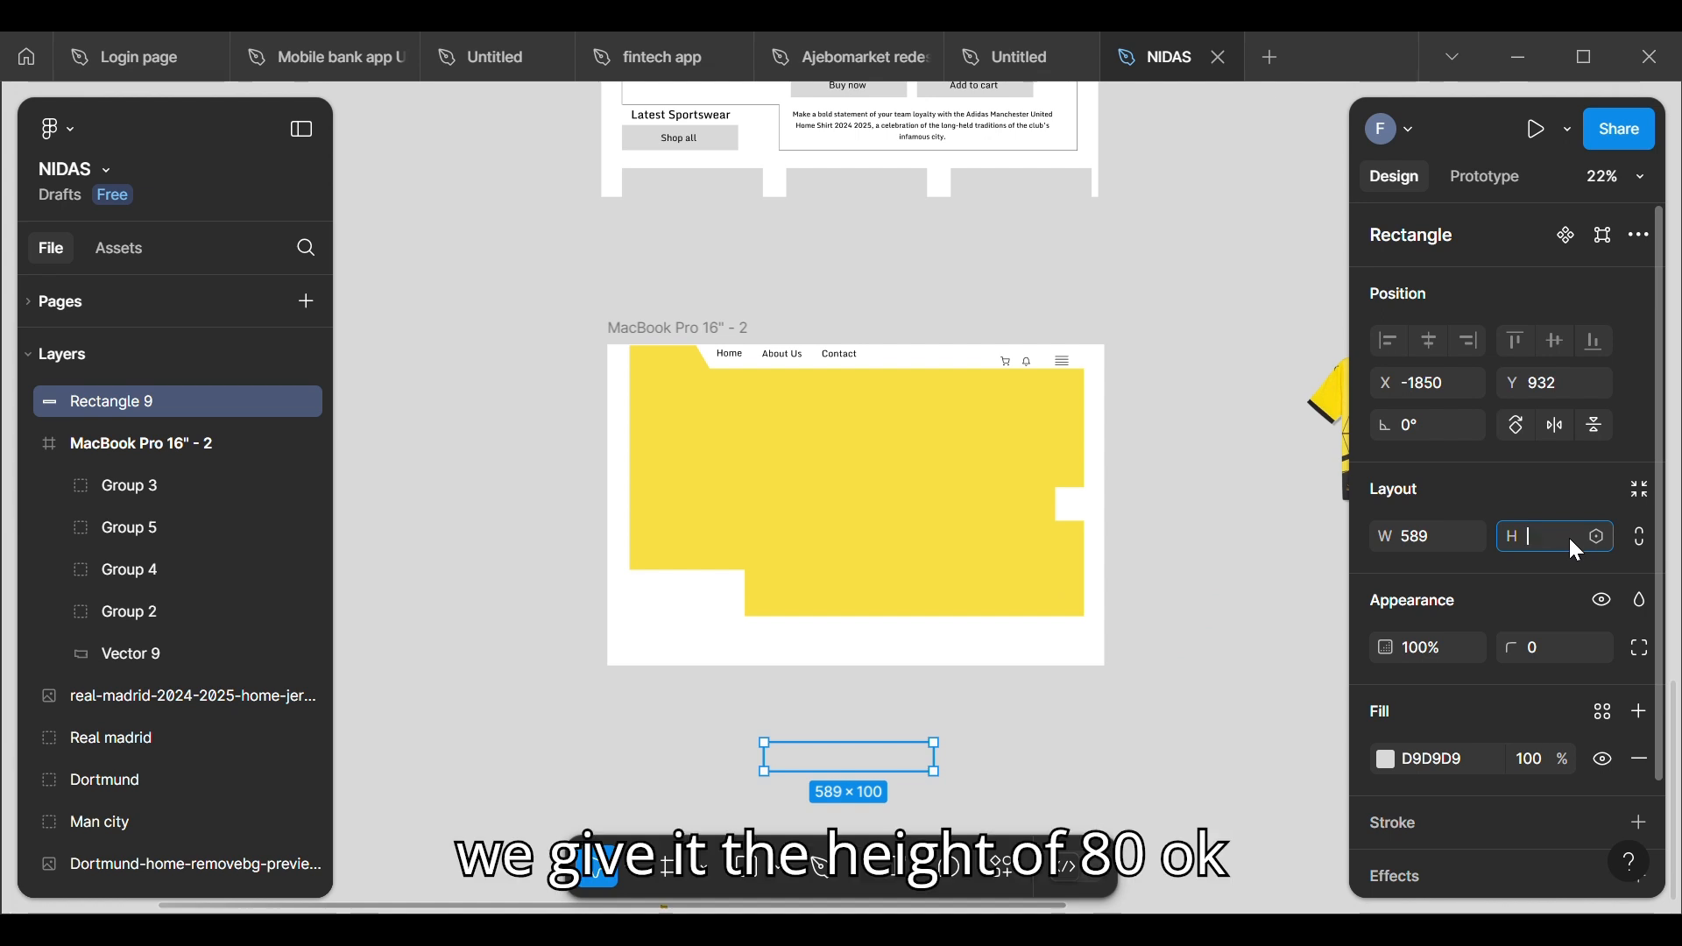
text(80)
key(Return)
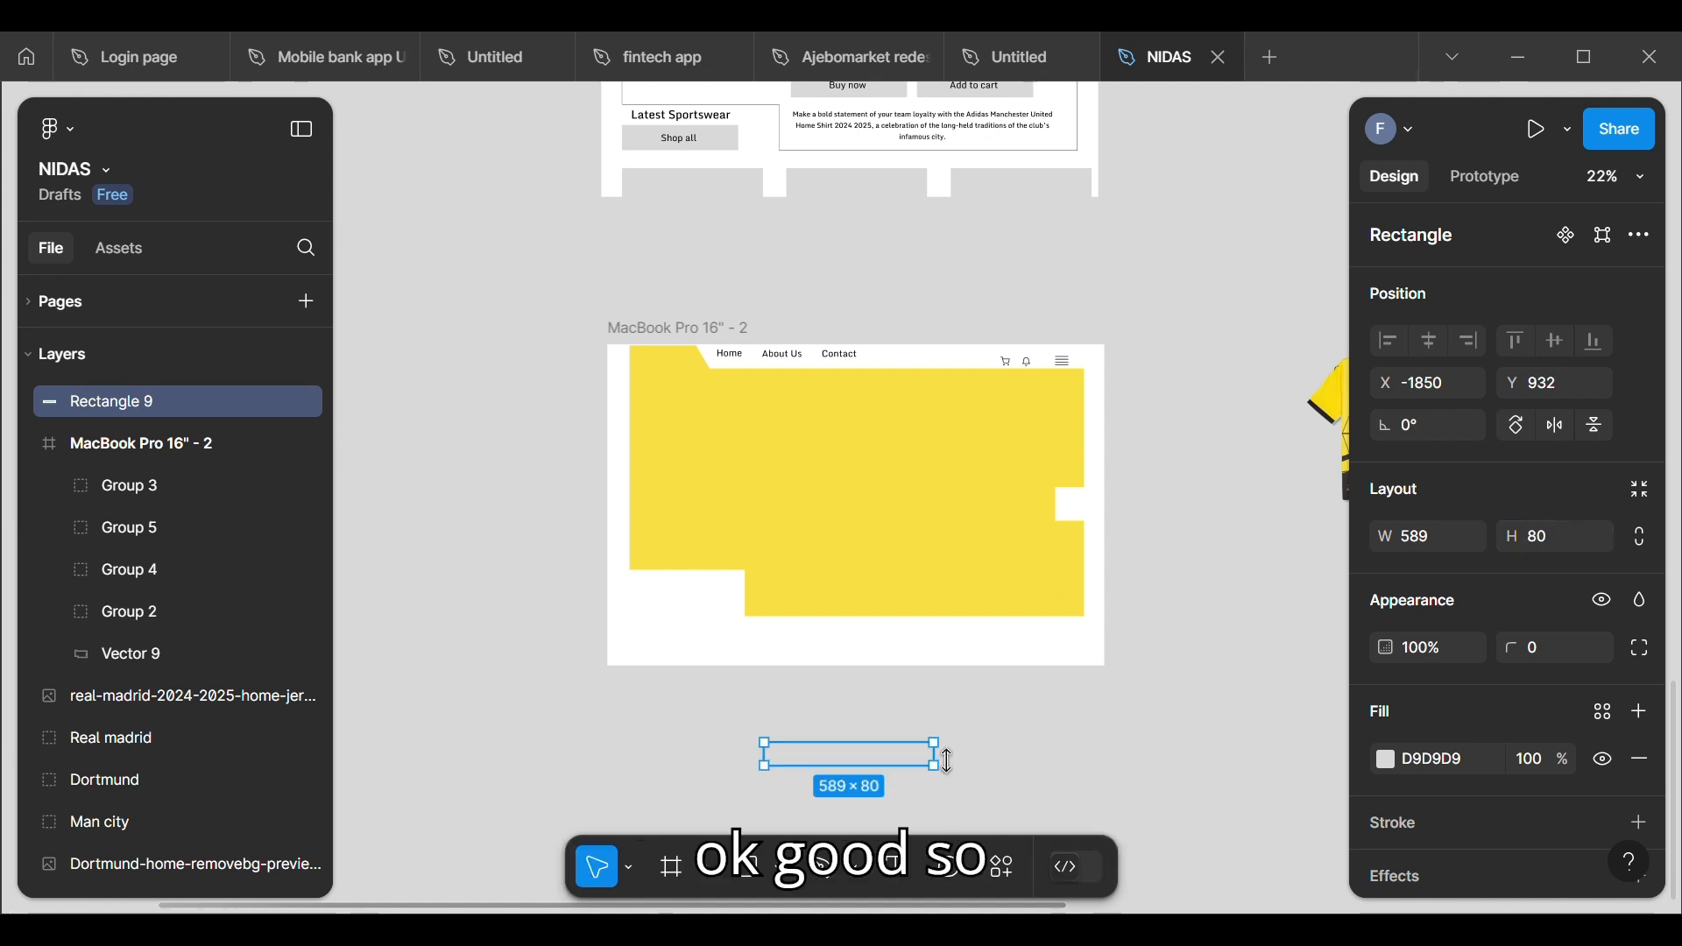
Step: Move the search bar rectangle into the new frame's header beside Contact, shrink it to 320 wide and place it at about X 957, Y 3
drag(879, 757, 928, 400)
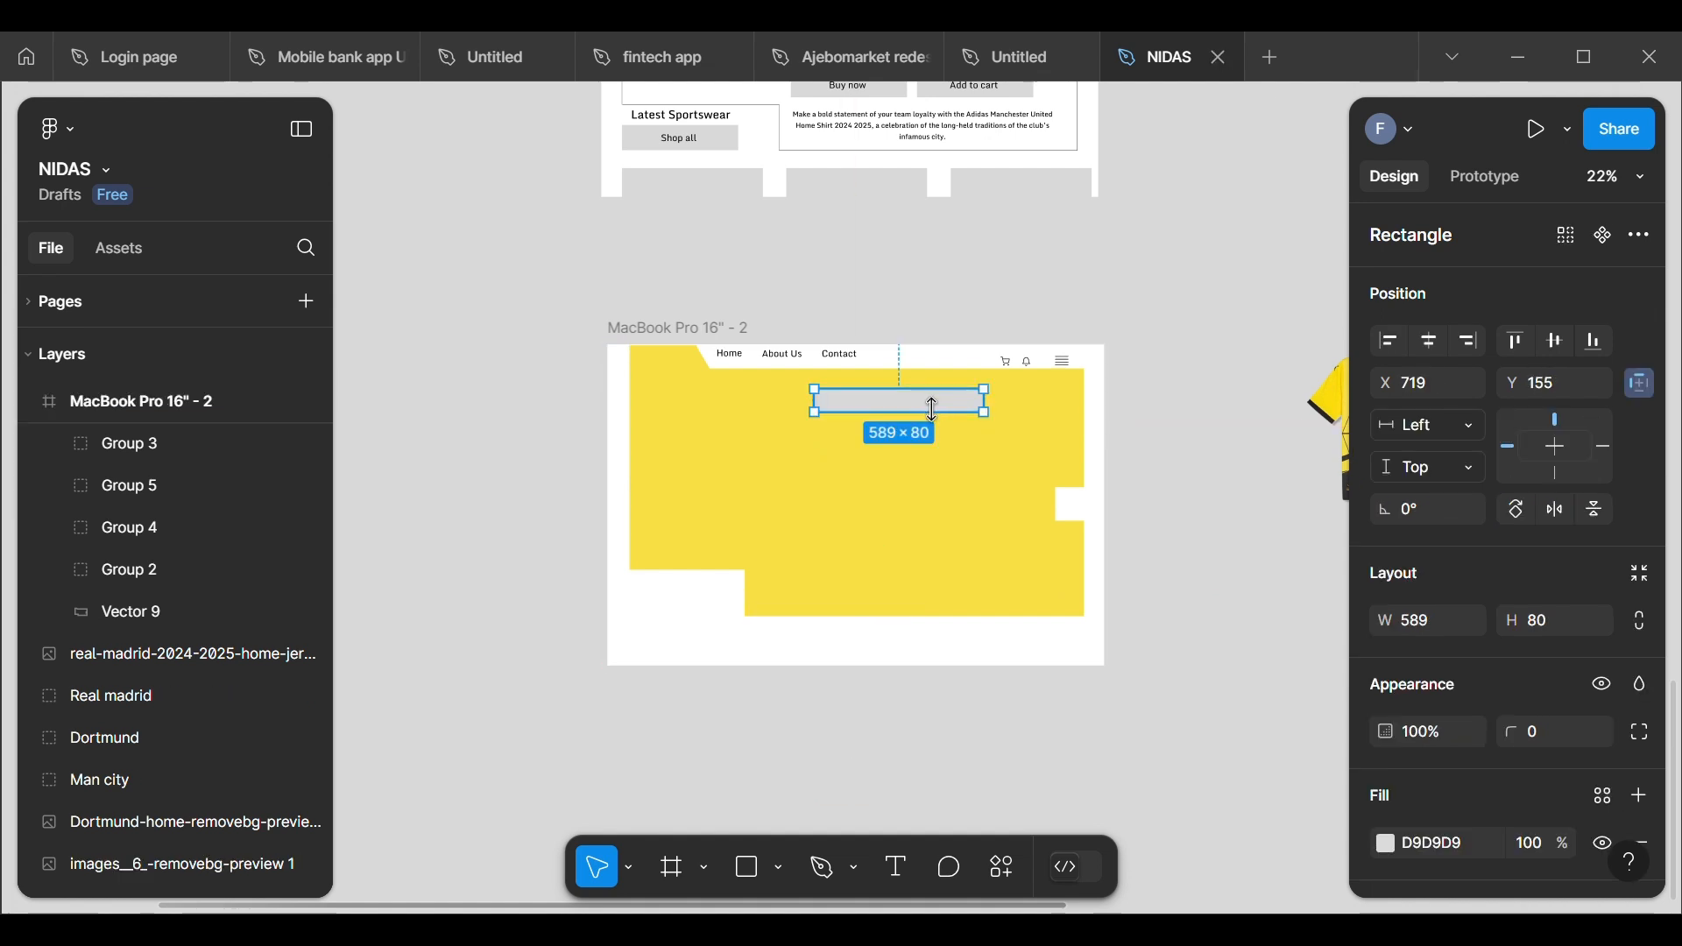
drag(829, 419, 889, 419)
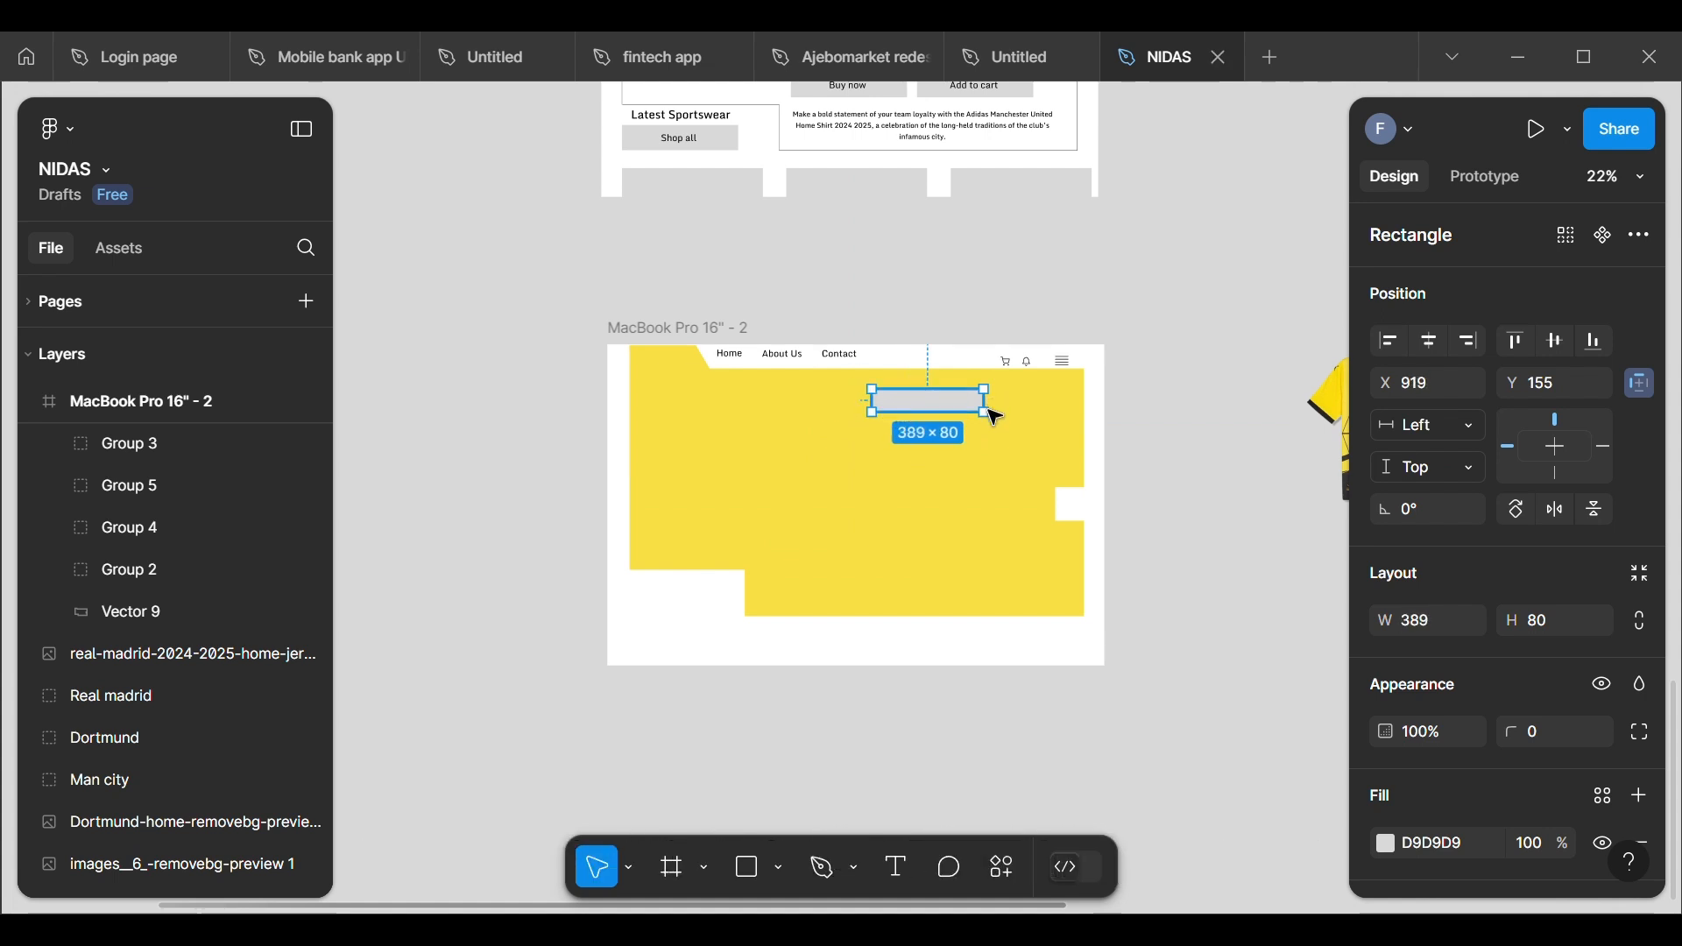
drag(988, 407, 945, 373)
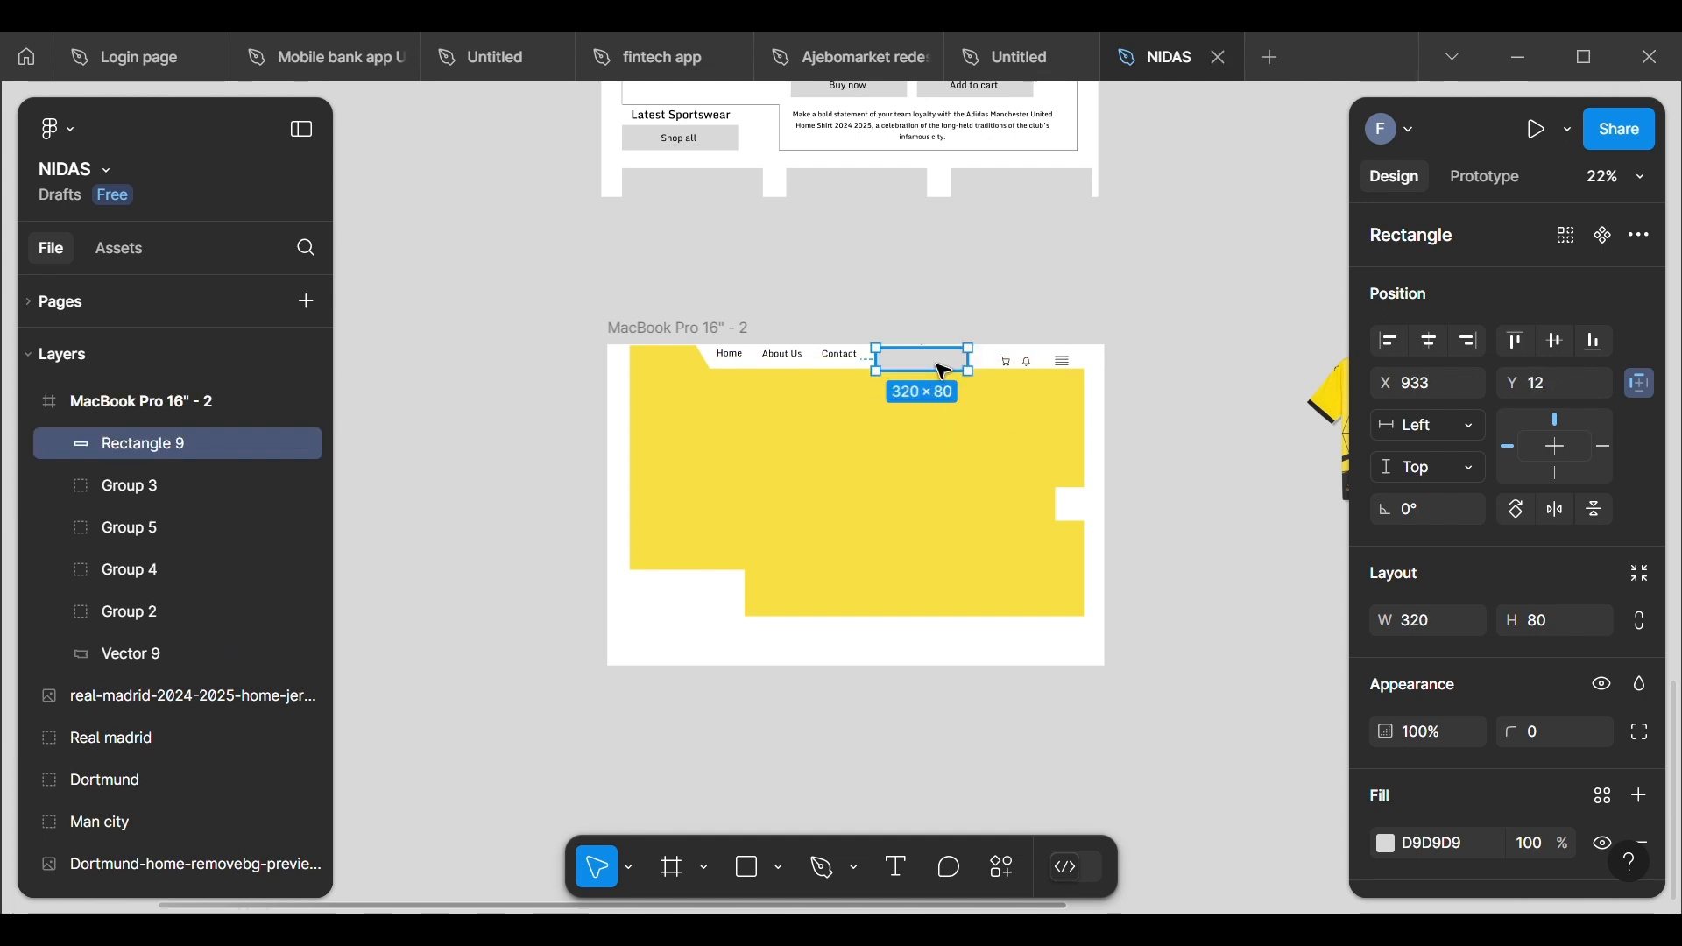
scroll(937, 356, up, 5)
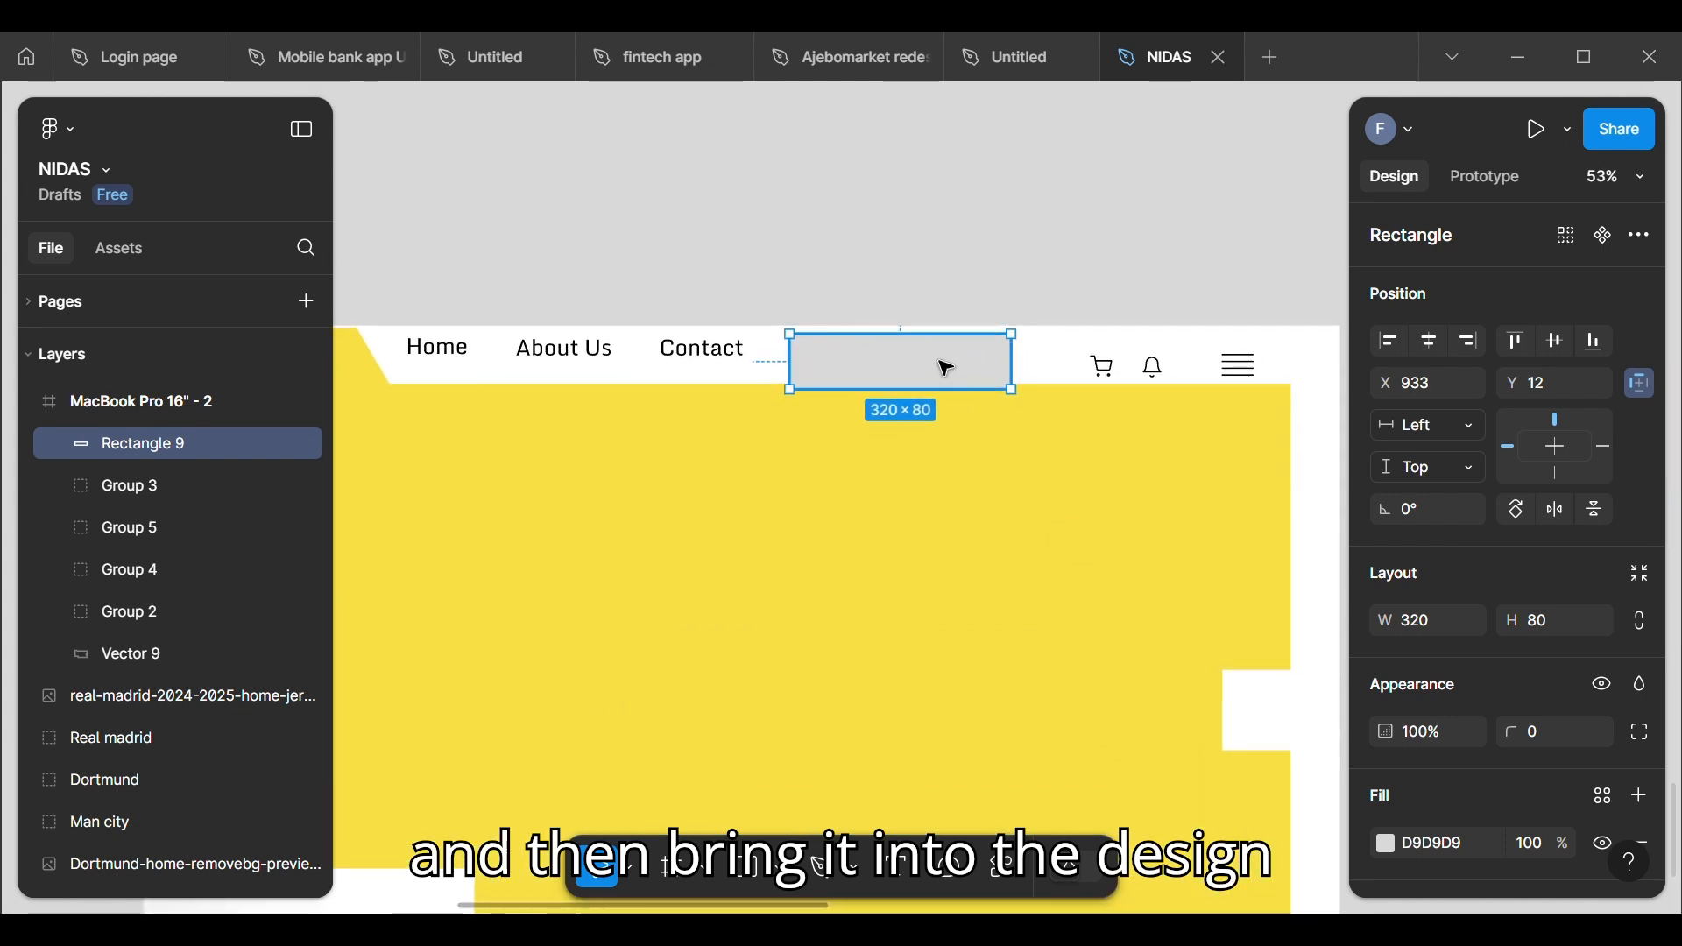
drag(946, 368, 956, 365)
scroll(957, 366, down, 5)
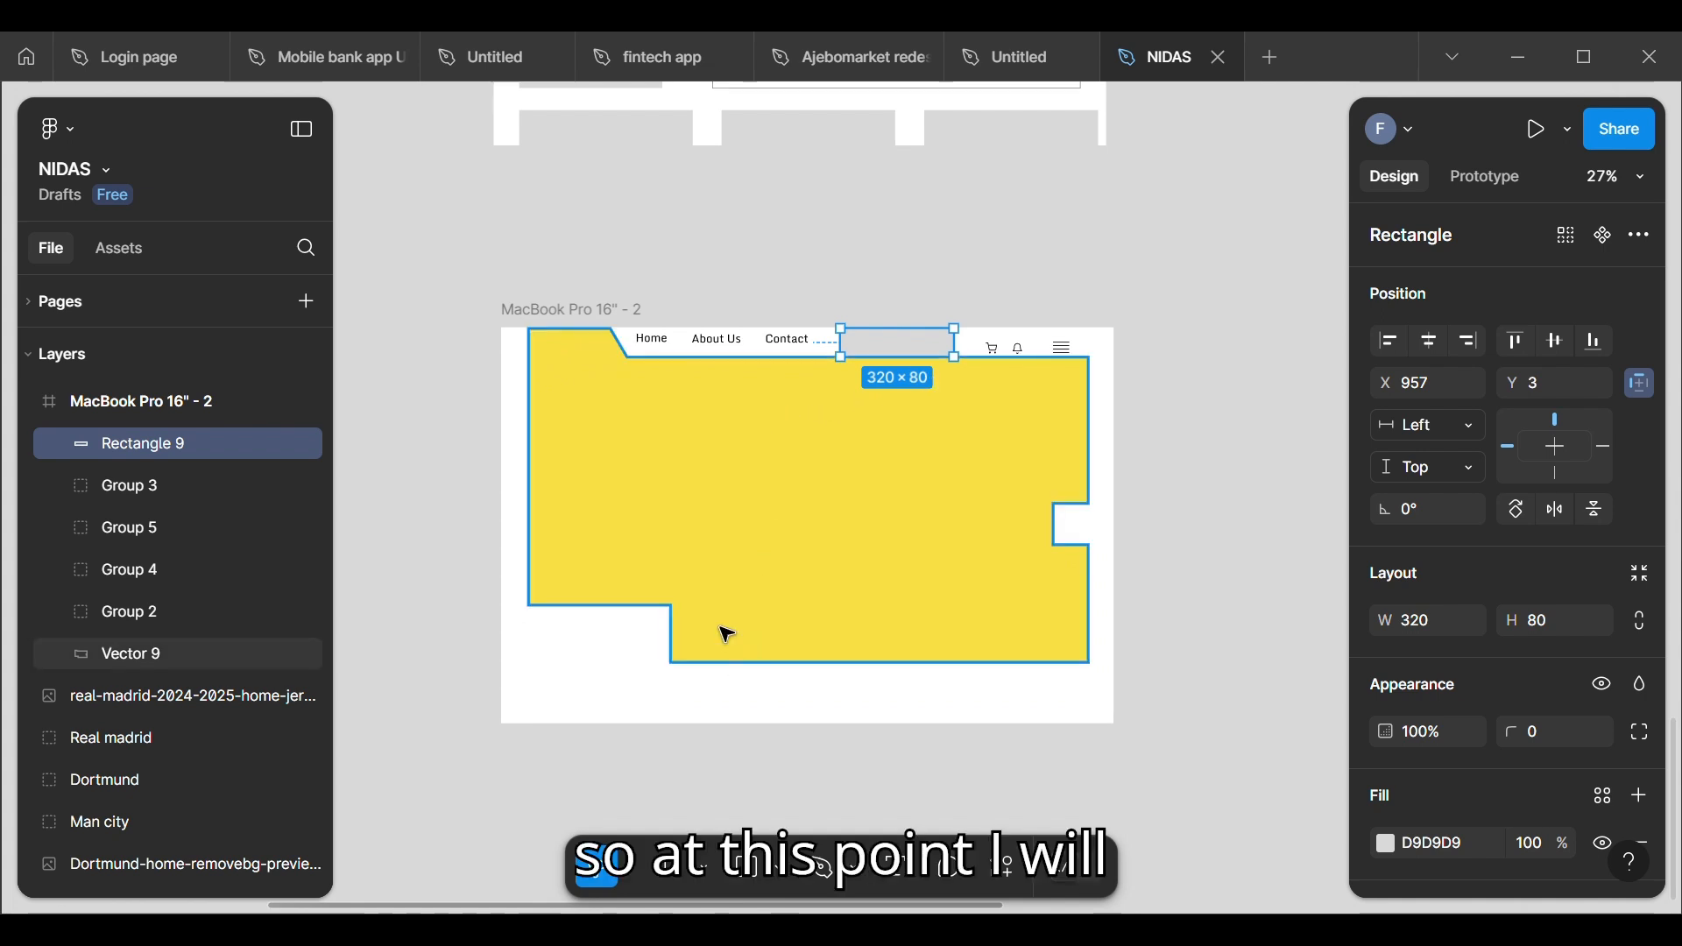
Step: Move the yellow hero shape down to Y 62.5 to free space beneath the header
click(745, 564)
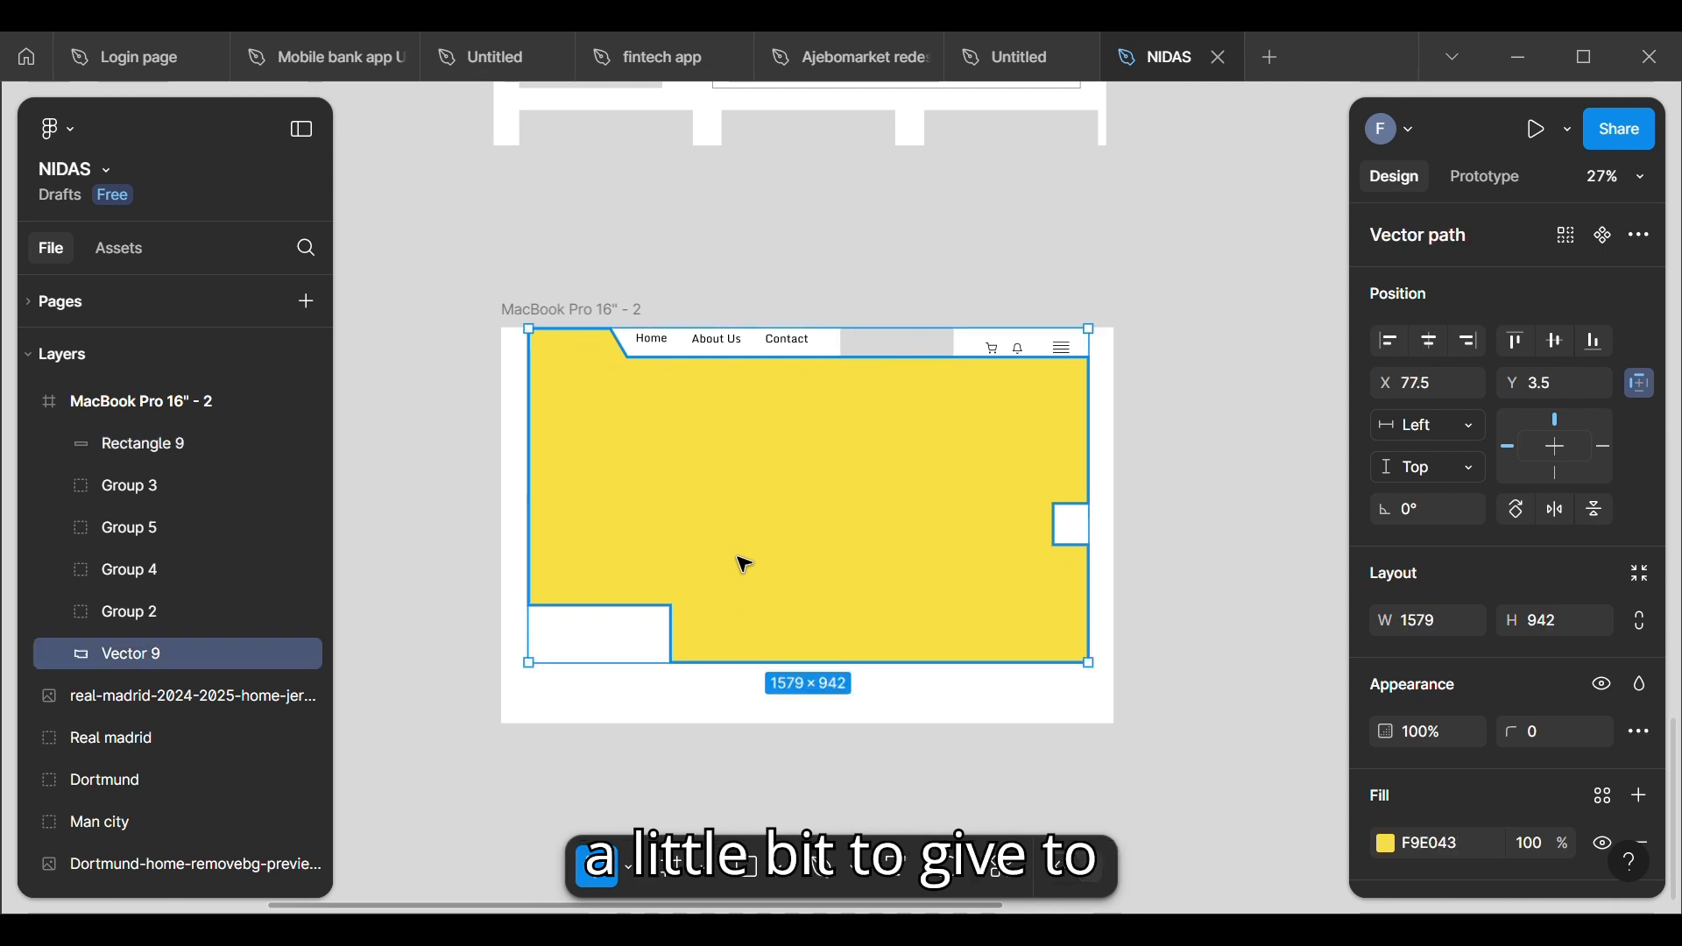
key(Down)
key(Down)
key(Down)
key(Down)
key(Down)
key(Down)
key(Down)
key(Down)
key(Down)
key(Down)
key(Down)
key(Down)
key(Down)
key(Down)
key(Down)
key(Down)
key(Down)
key(Down)
key(Down)
key(Down)
key(Down)
key(Down)
key(Down)
key(Down)
key(Down)
key(Down)
key(Down)
key(Down)
key(Down)
key(Down)
key(Down)
key(Down)
key(Down)
key(Down)
key(Down)
key(Down)
key(Down)
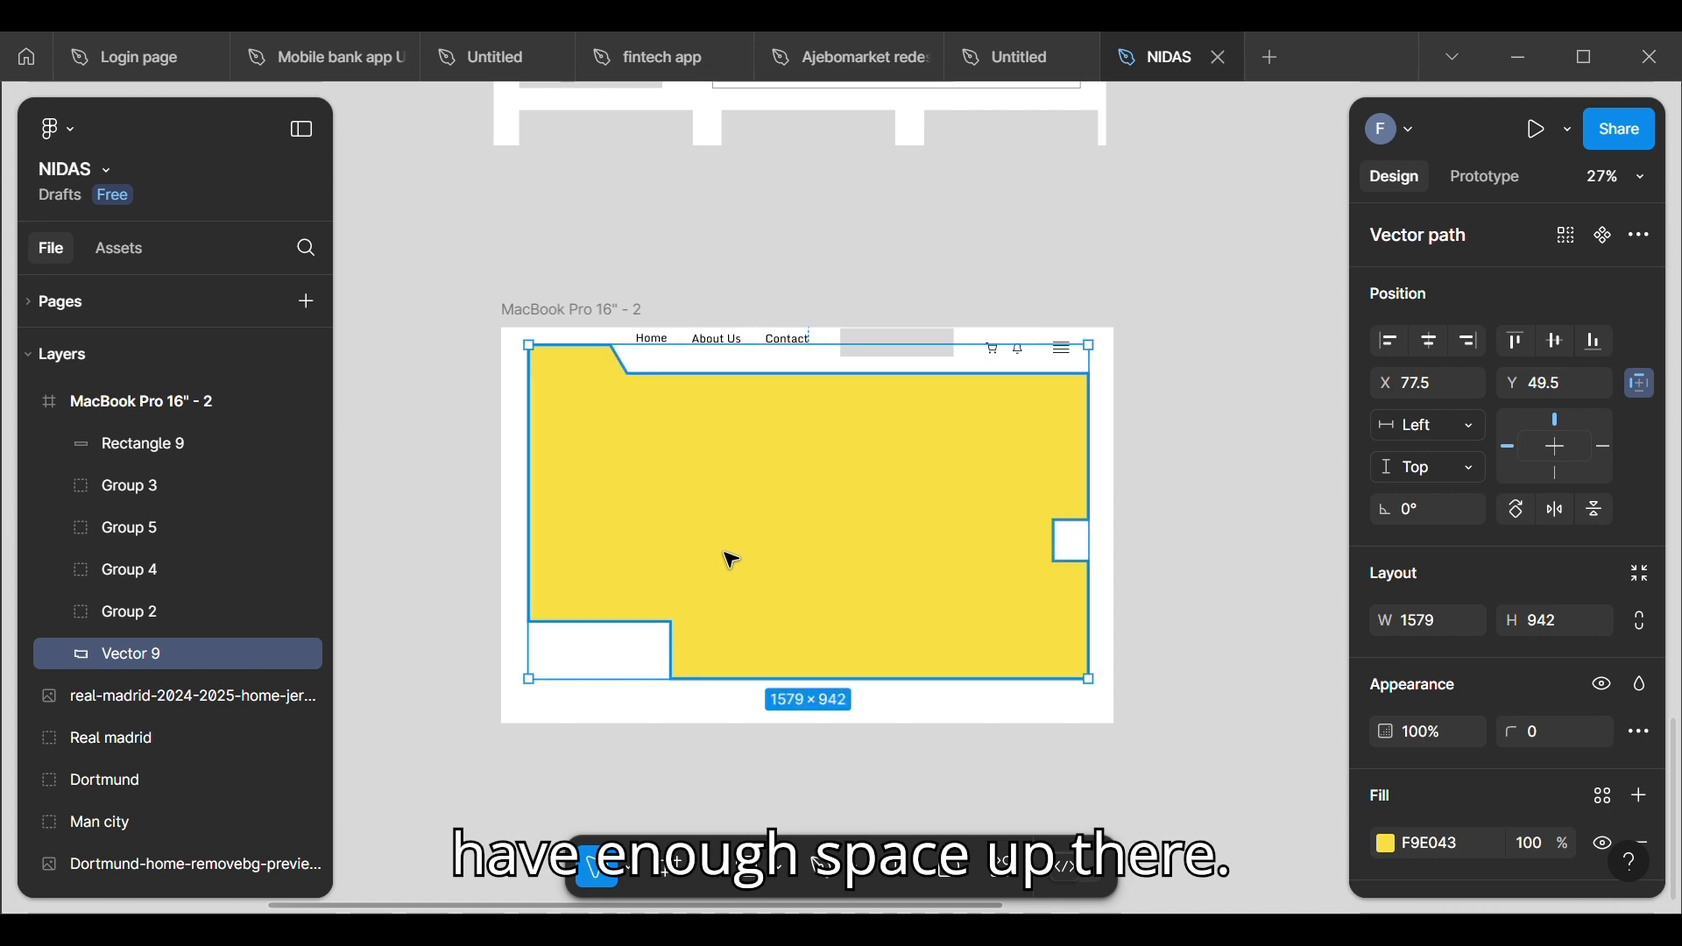
key(Down)
key(Down)
key(Down)
key(Down)
key(Down)
key(Down)
key(Down)
key(Down)
key(Down)
key(Down)
key(Down)
key(Down)
key(Down)
key(Down)
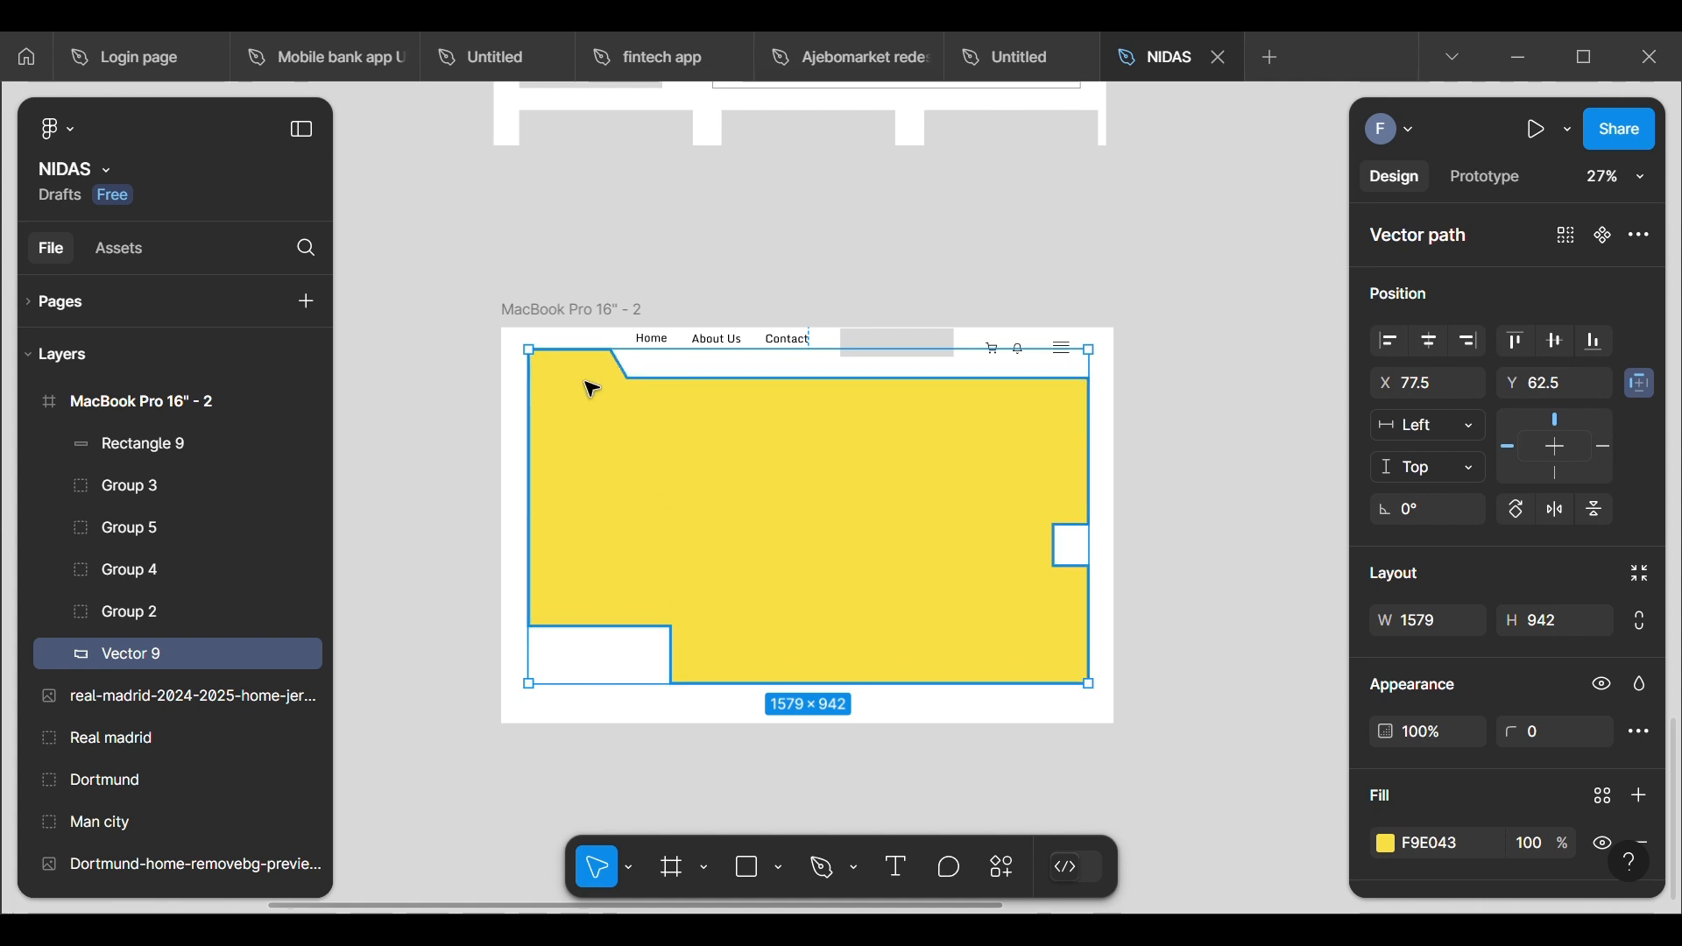
Step: Raise the yellow shape's two topmost anchor points to Y 3.5, with the inner one at about X 334
double_click(587, 384)
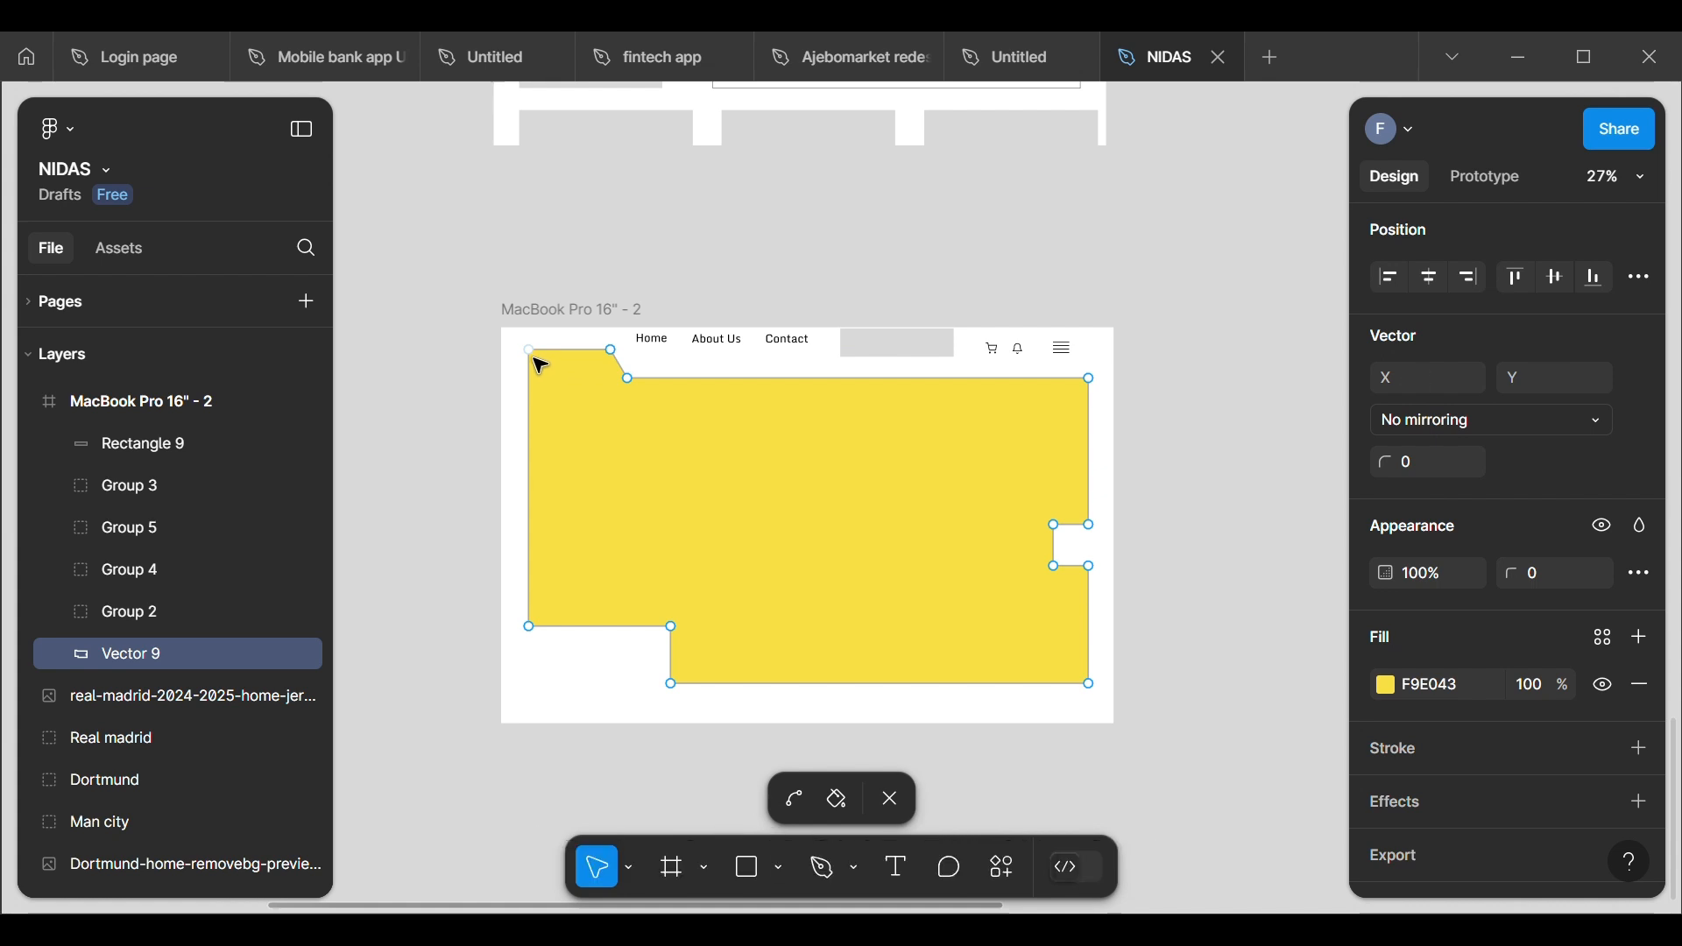
drag(537, 358, 629, 345)
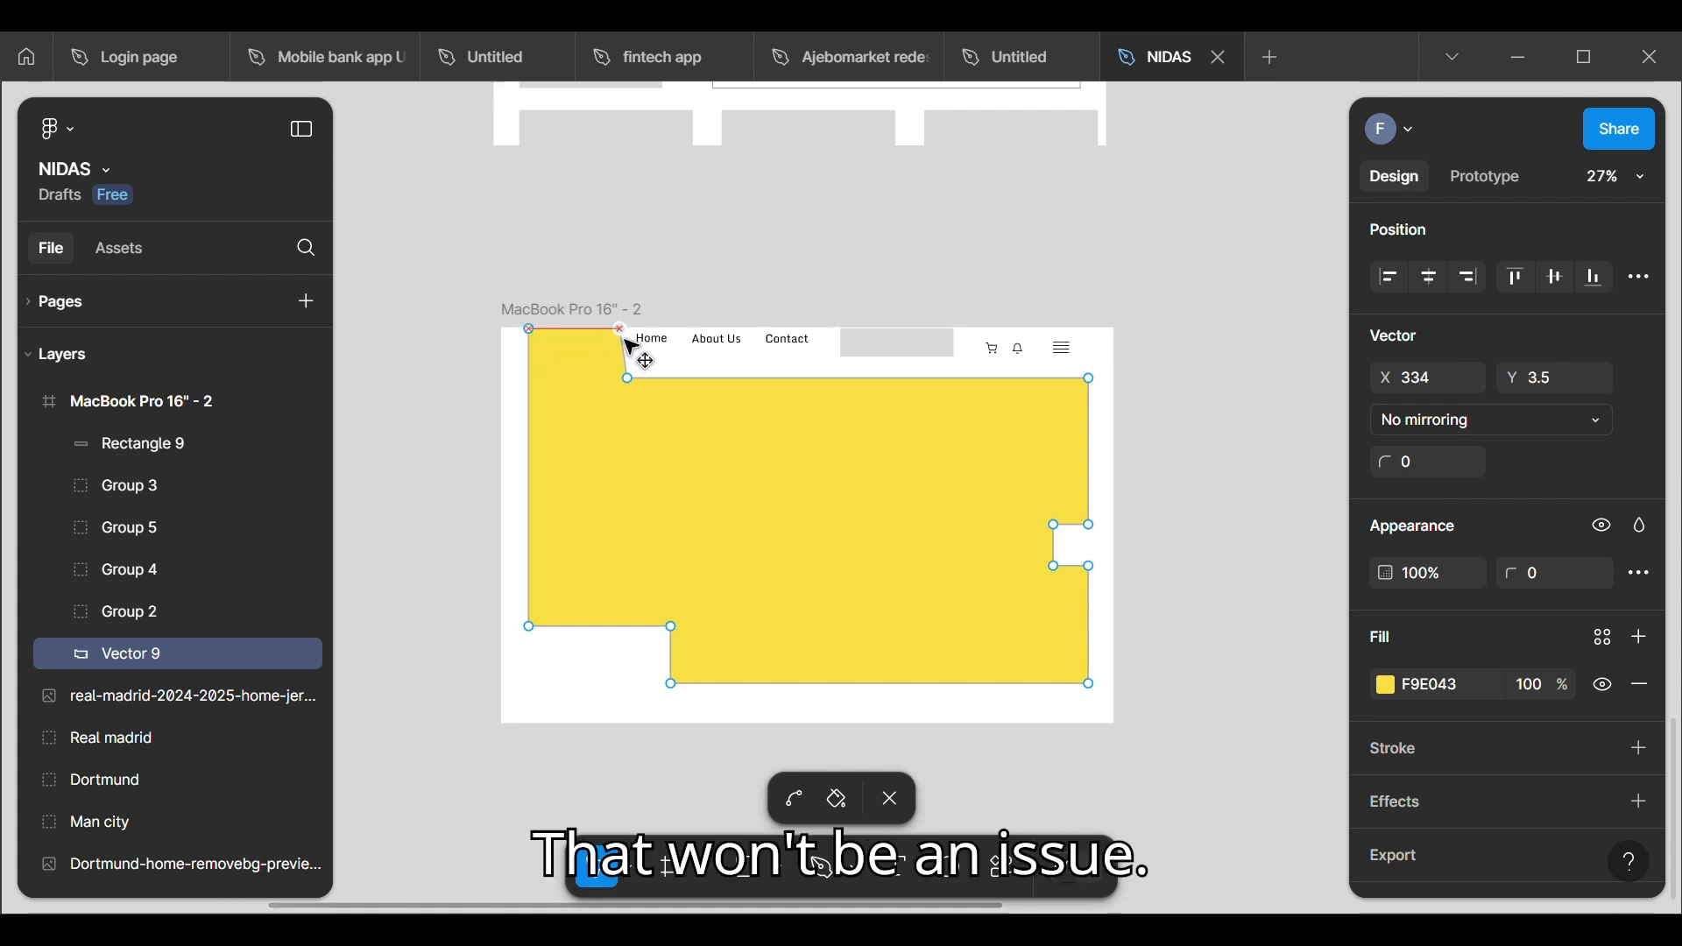
key(Escape)
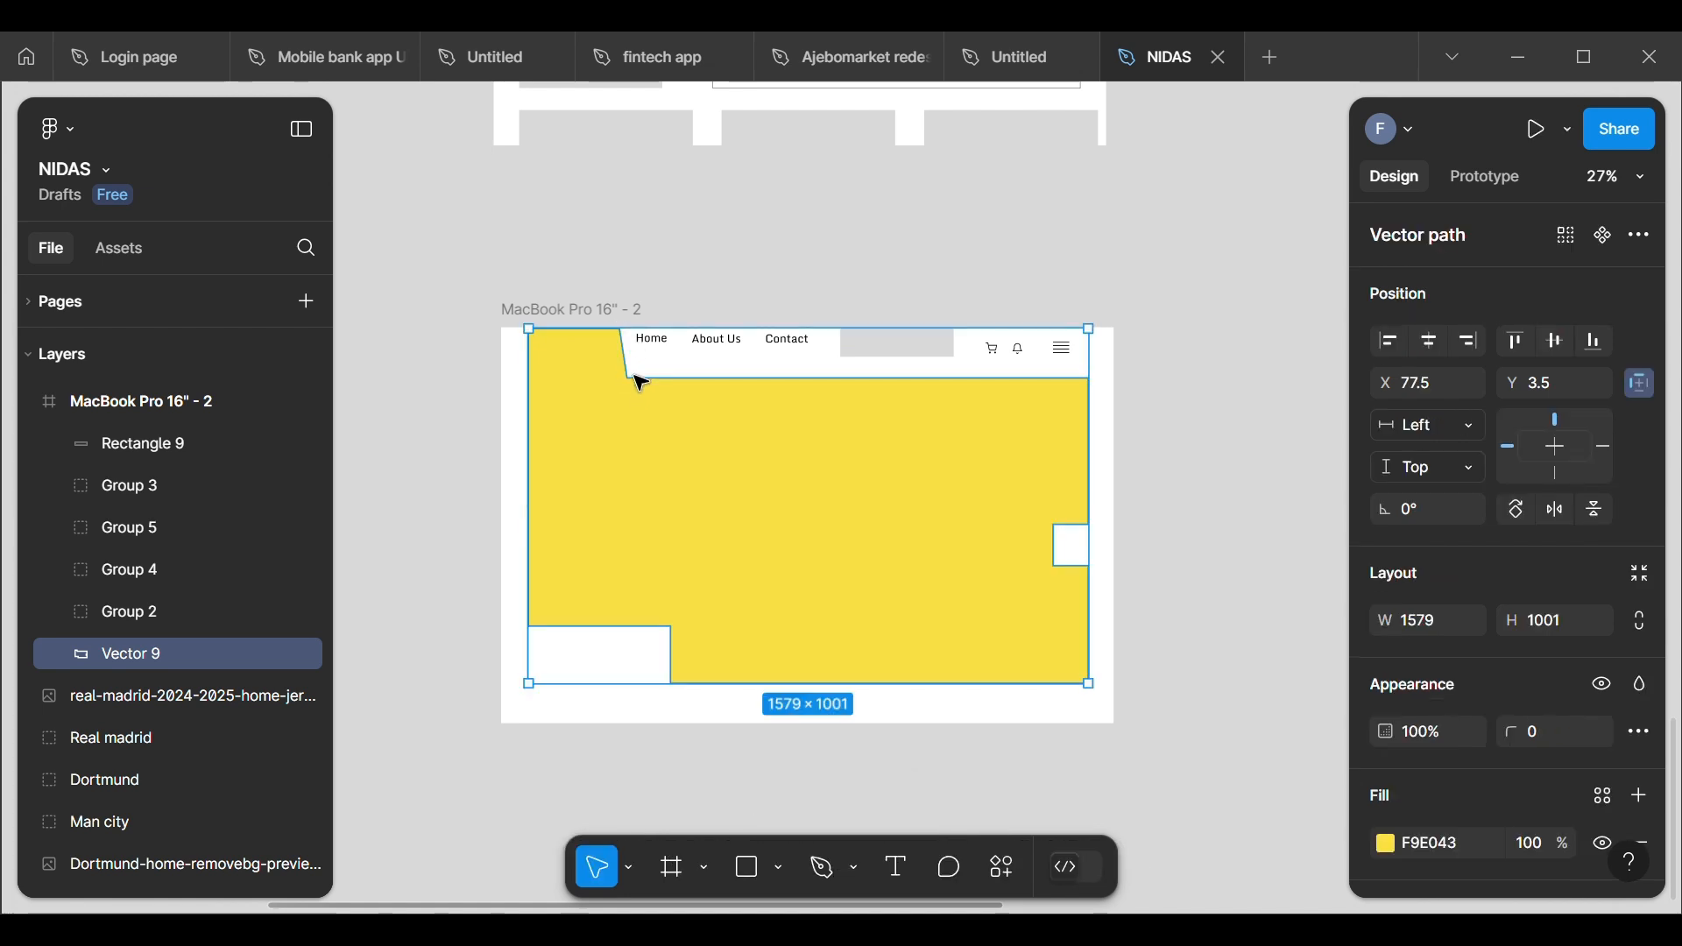
Step: Move the anchor at the foot of the yellow shape's slanted edge to about X 378.5, Y 103.5 and align its upper-right corner to Y 103.5
key(Escape)
double_click(628, 387)
click(627, 383)
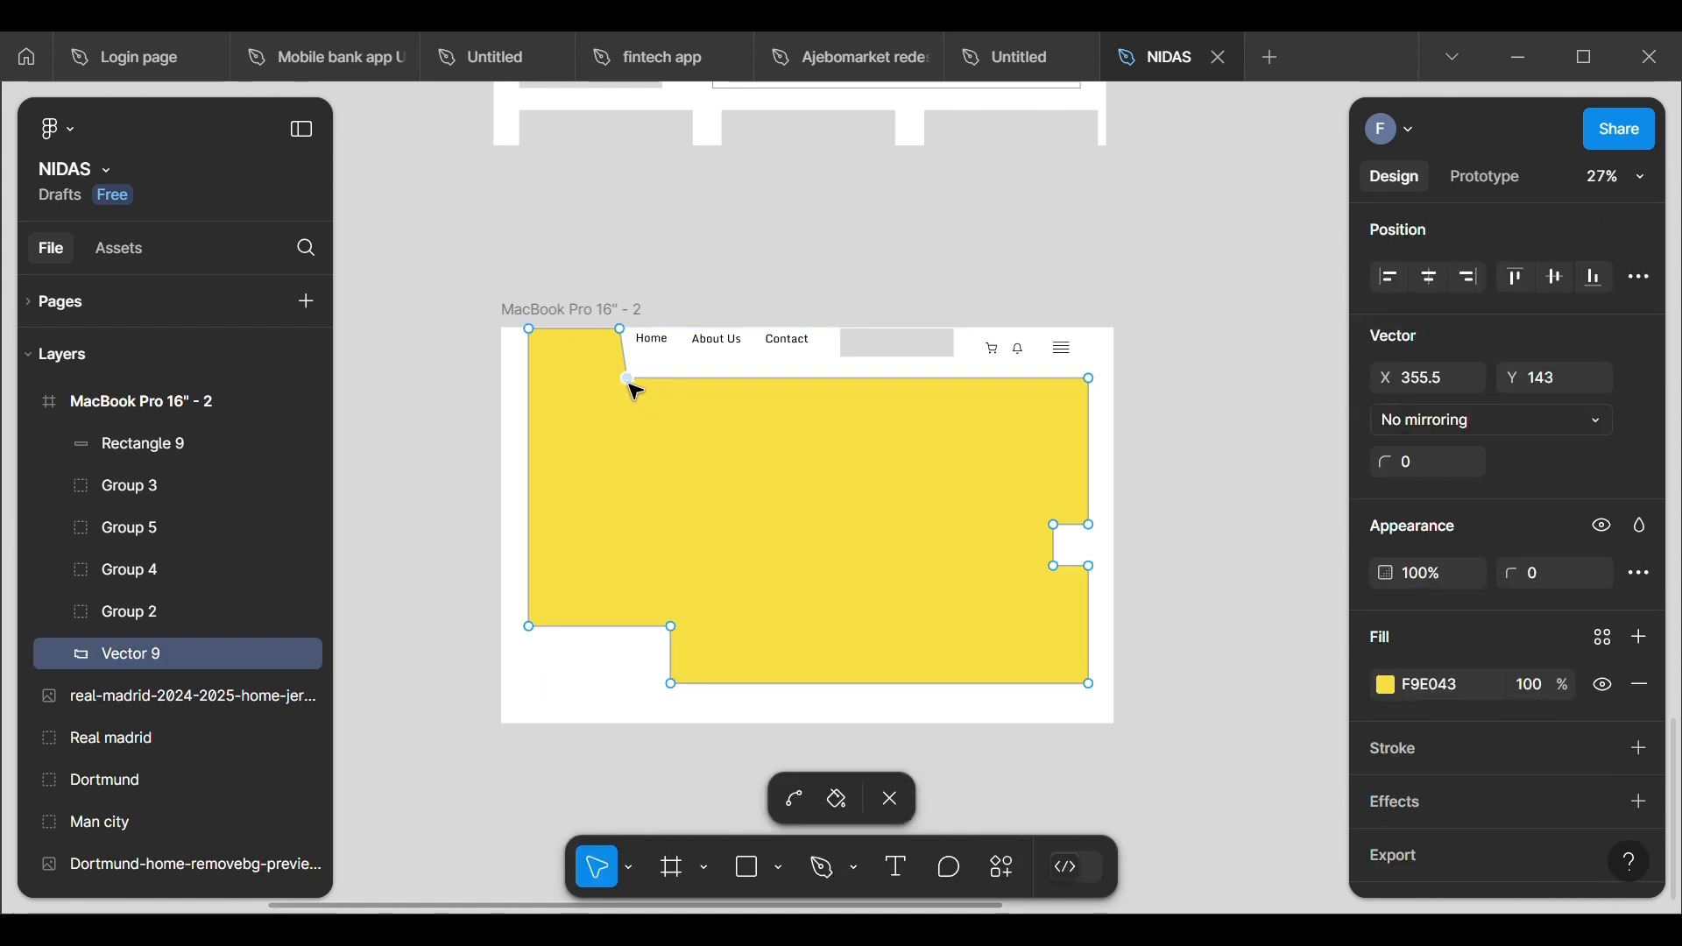
mouse_move(629, 380)
mouse_down()
mouse_move(637, 363)
mouse_move(646, 388)
mouse_move(645, 372)
mouse_up()
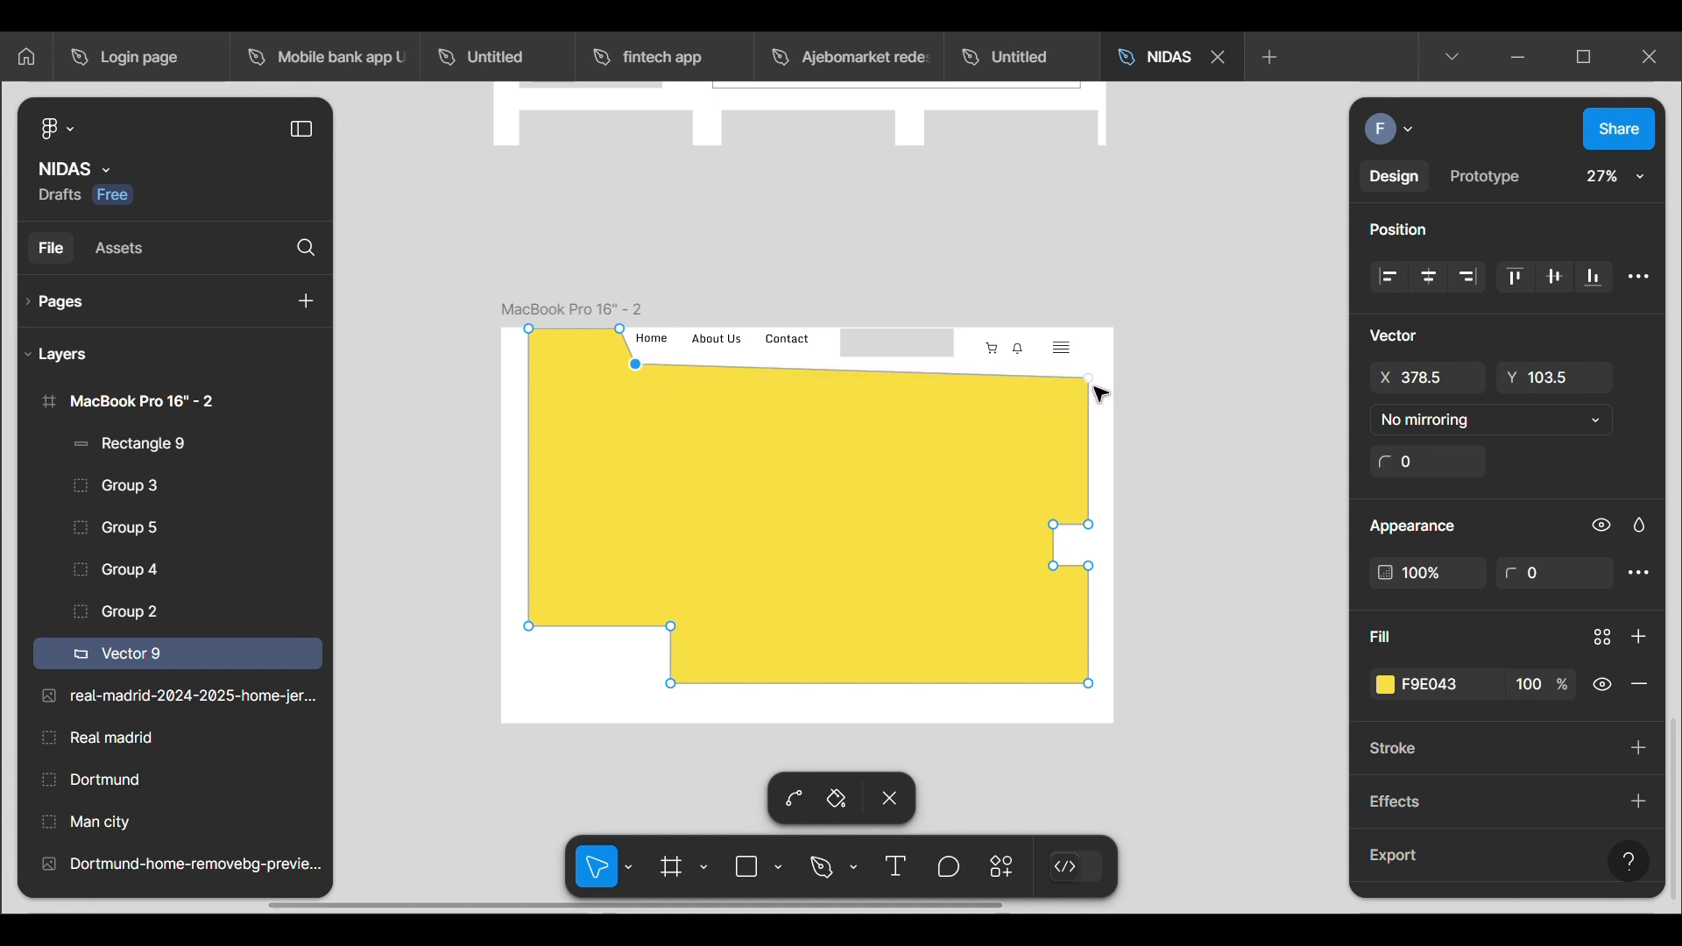
drag(1093, 384, 1095, 376)
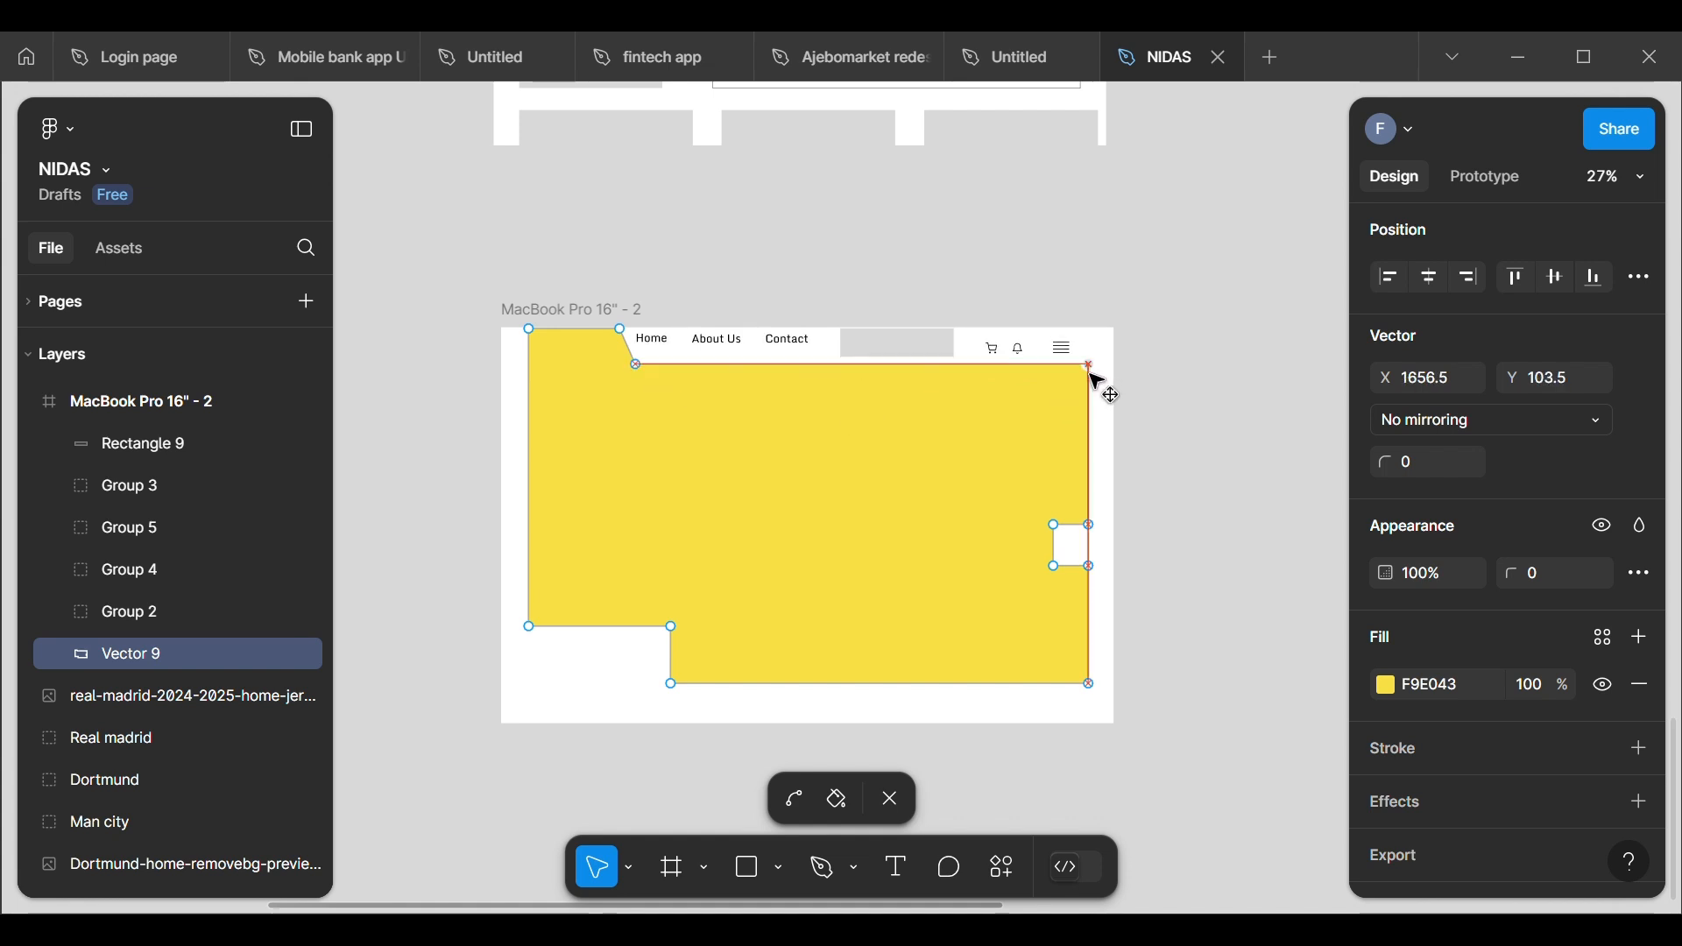
click(1048, 222)
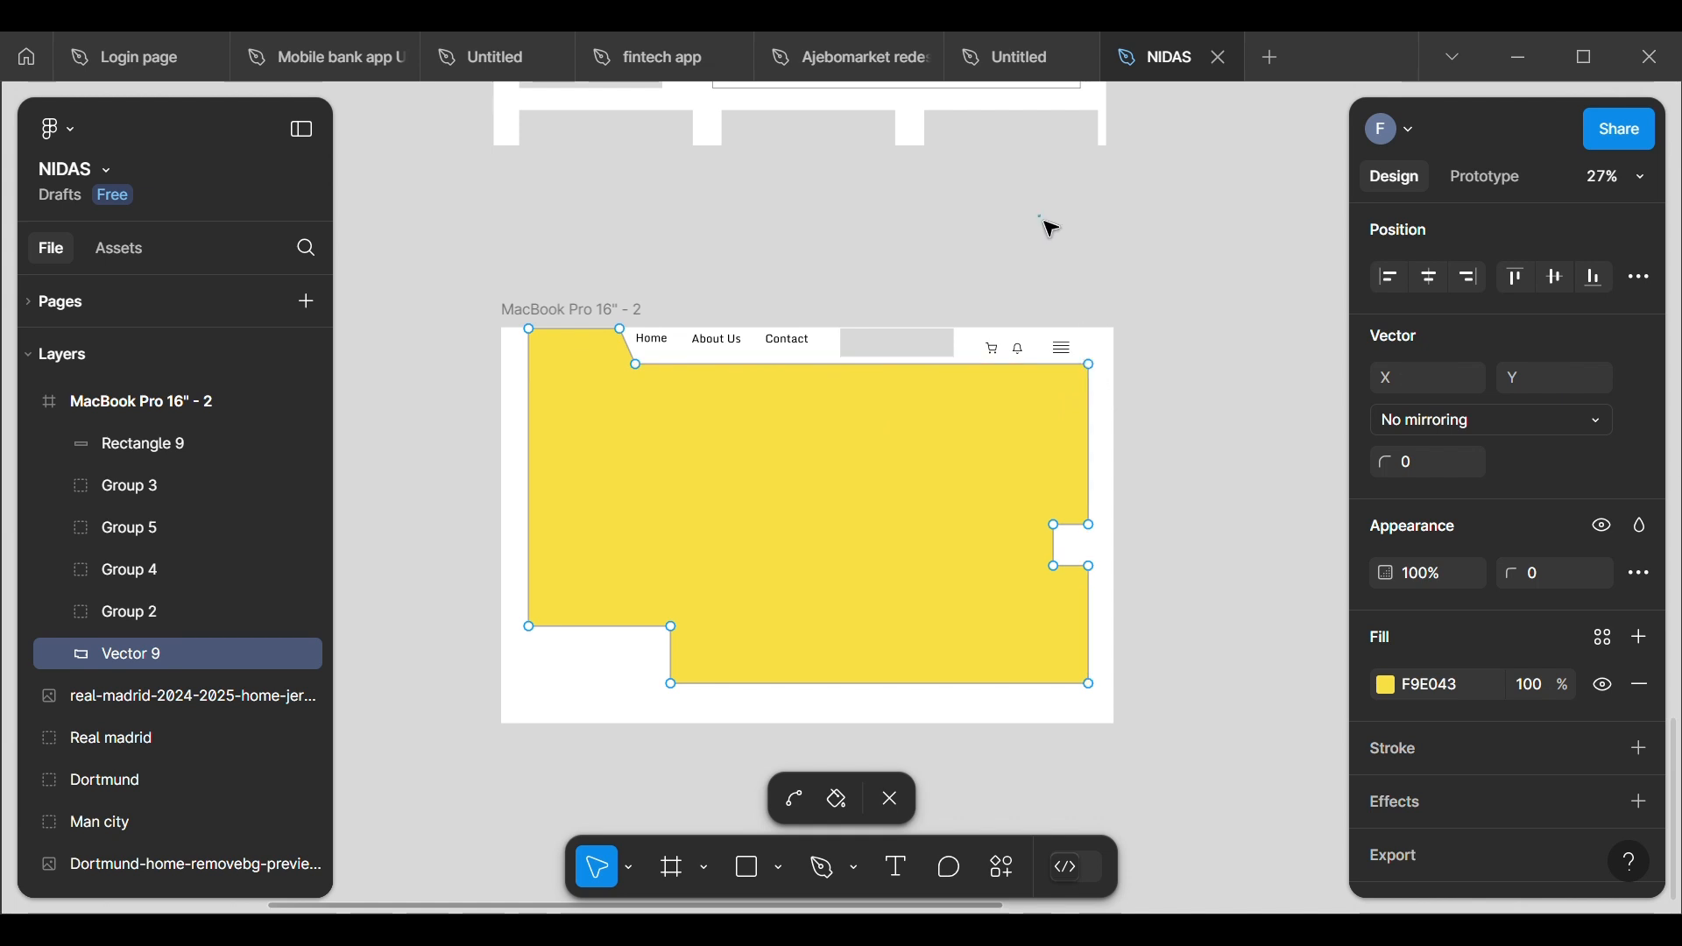
key(Escape)
key(Escape)
Step: Move the Home, About Us and Contact links group to about X 385, Y 28 in the header
click(793, 345)
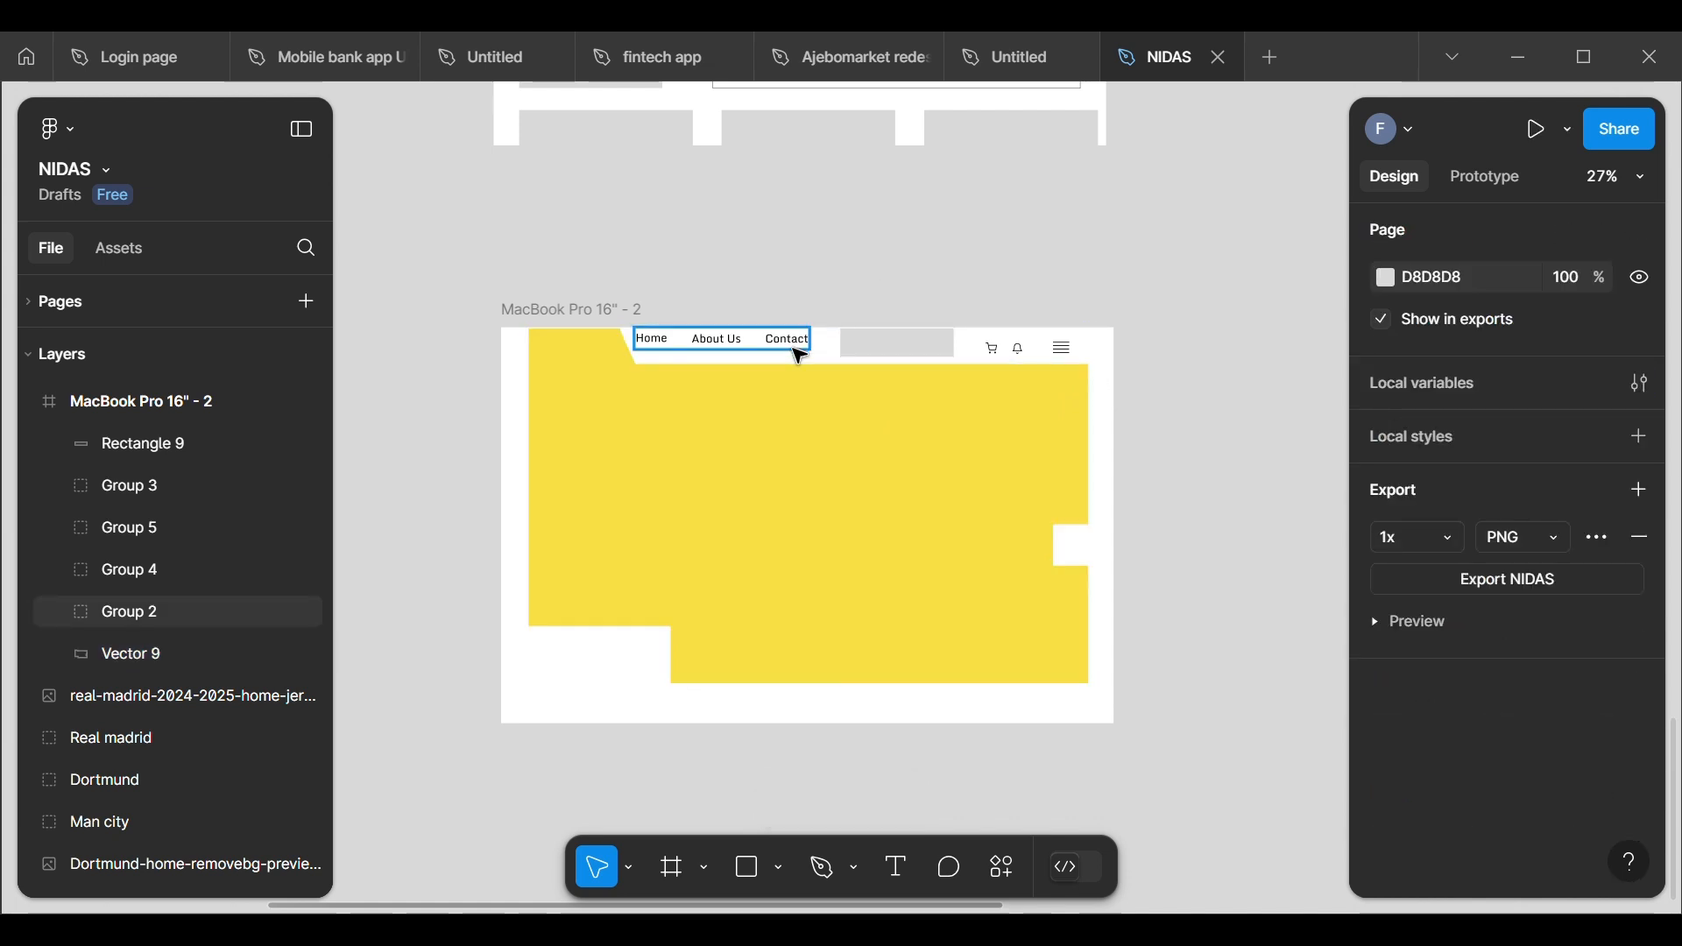
drag(799, 358, 800, 358)
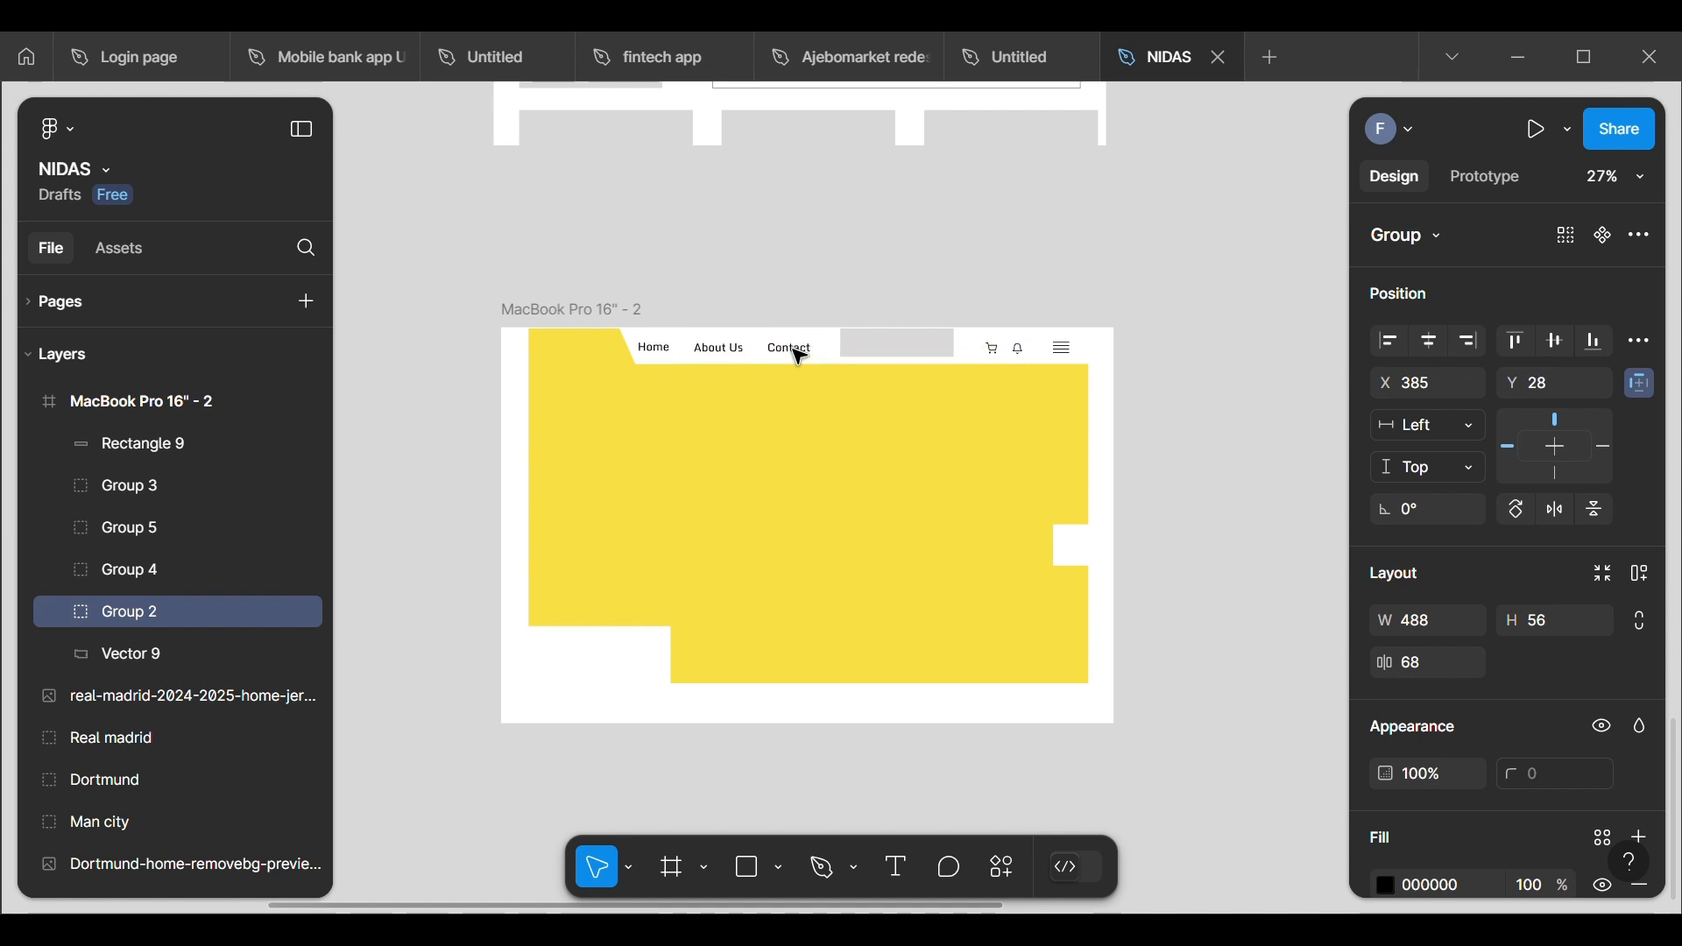
click(815, 312)
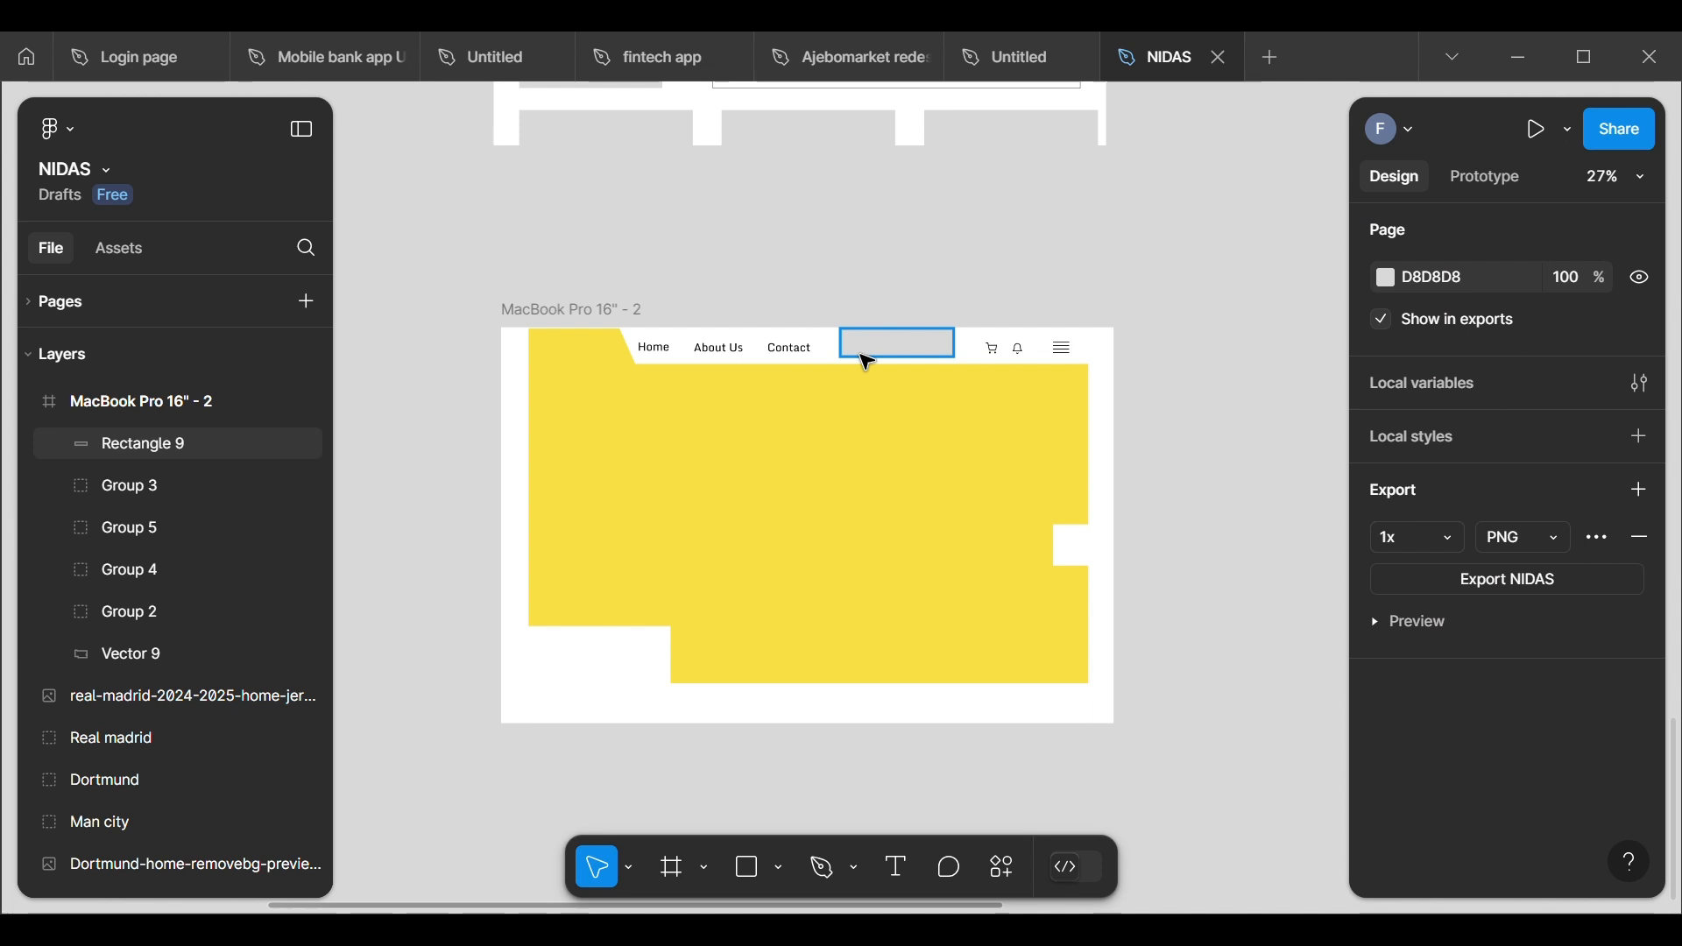
Step: Set the search bar rectangle's height to 64 and move it to about X 960, Y 28
click(898, 354)
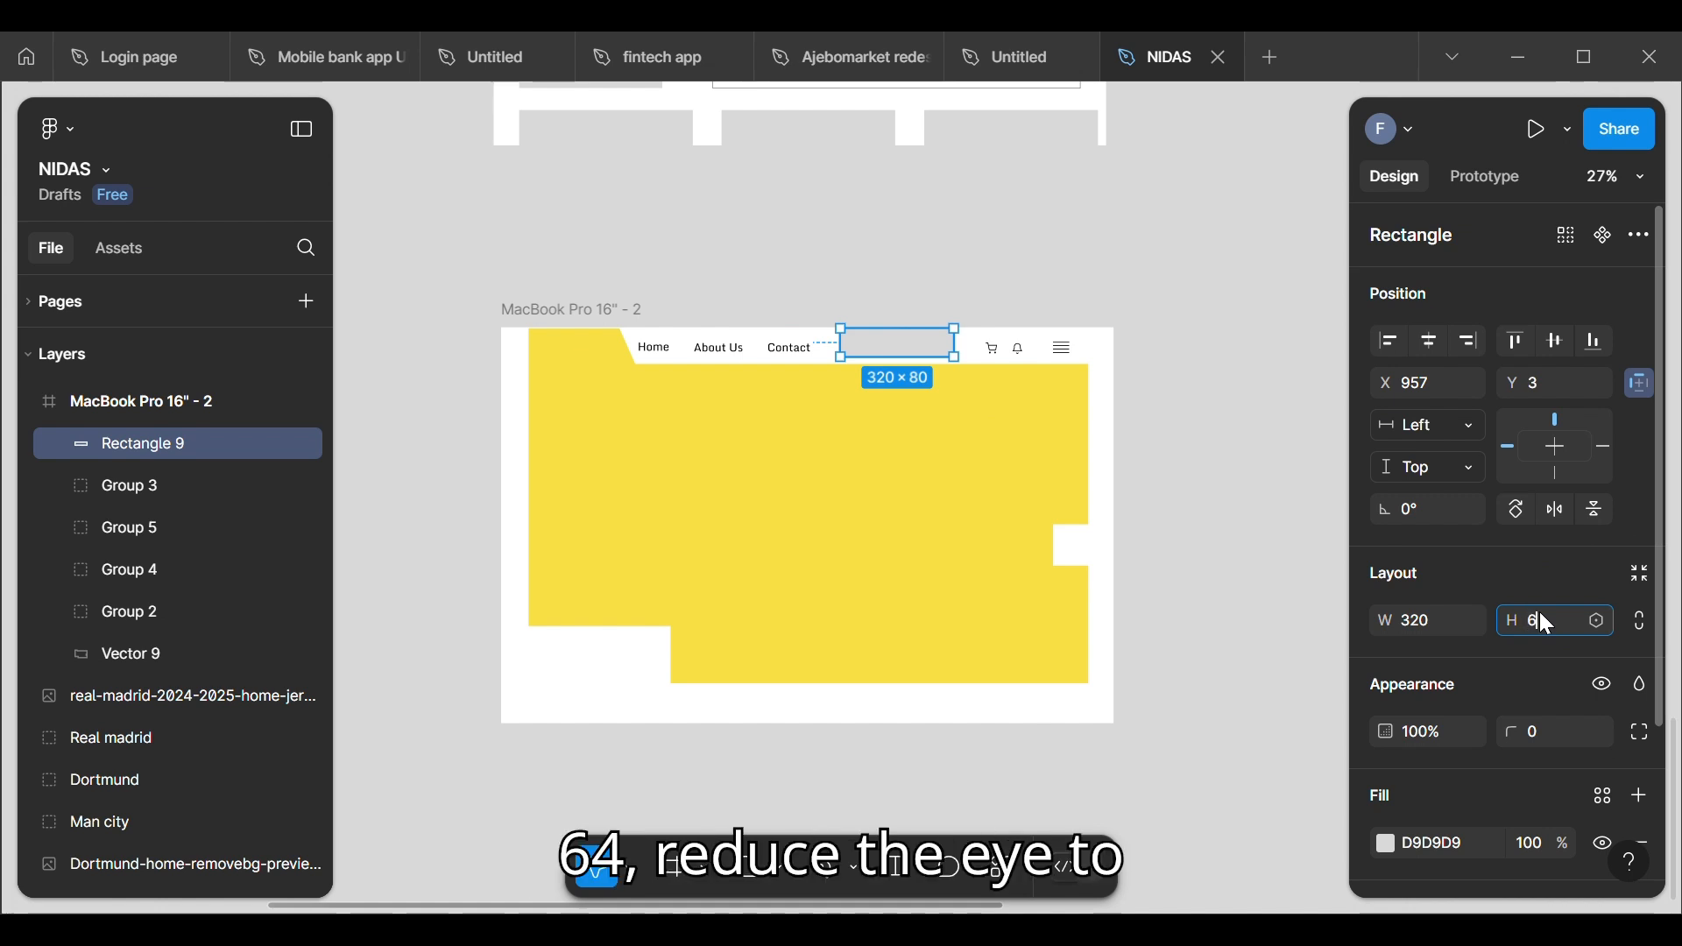
key(Return)
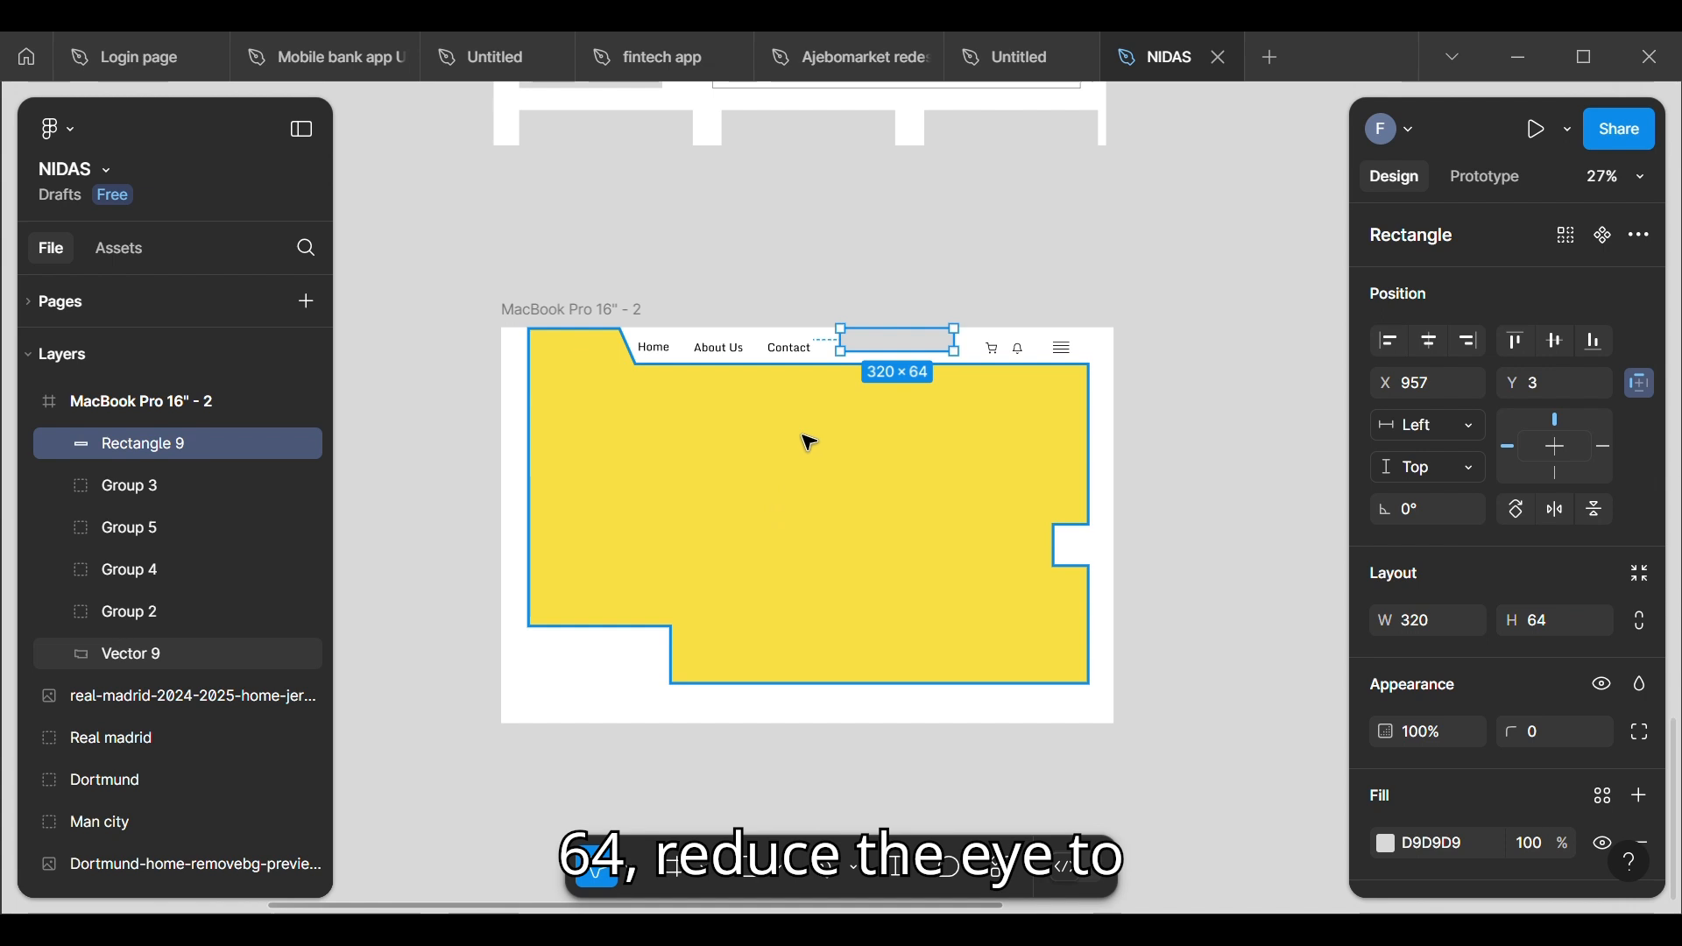
drag(924, 358, 926, 366)
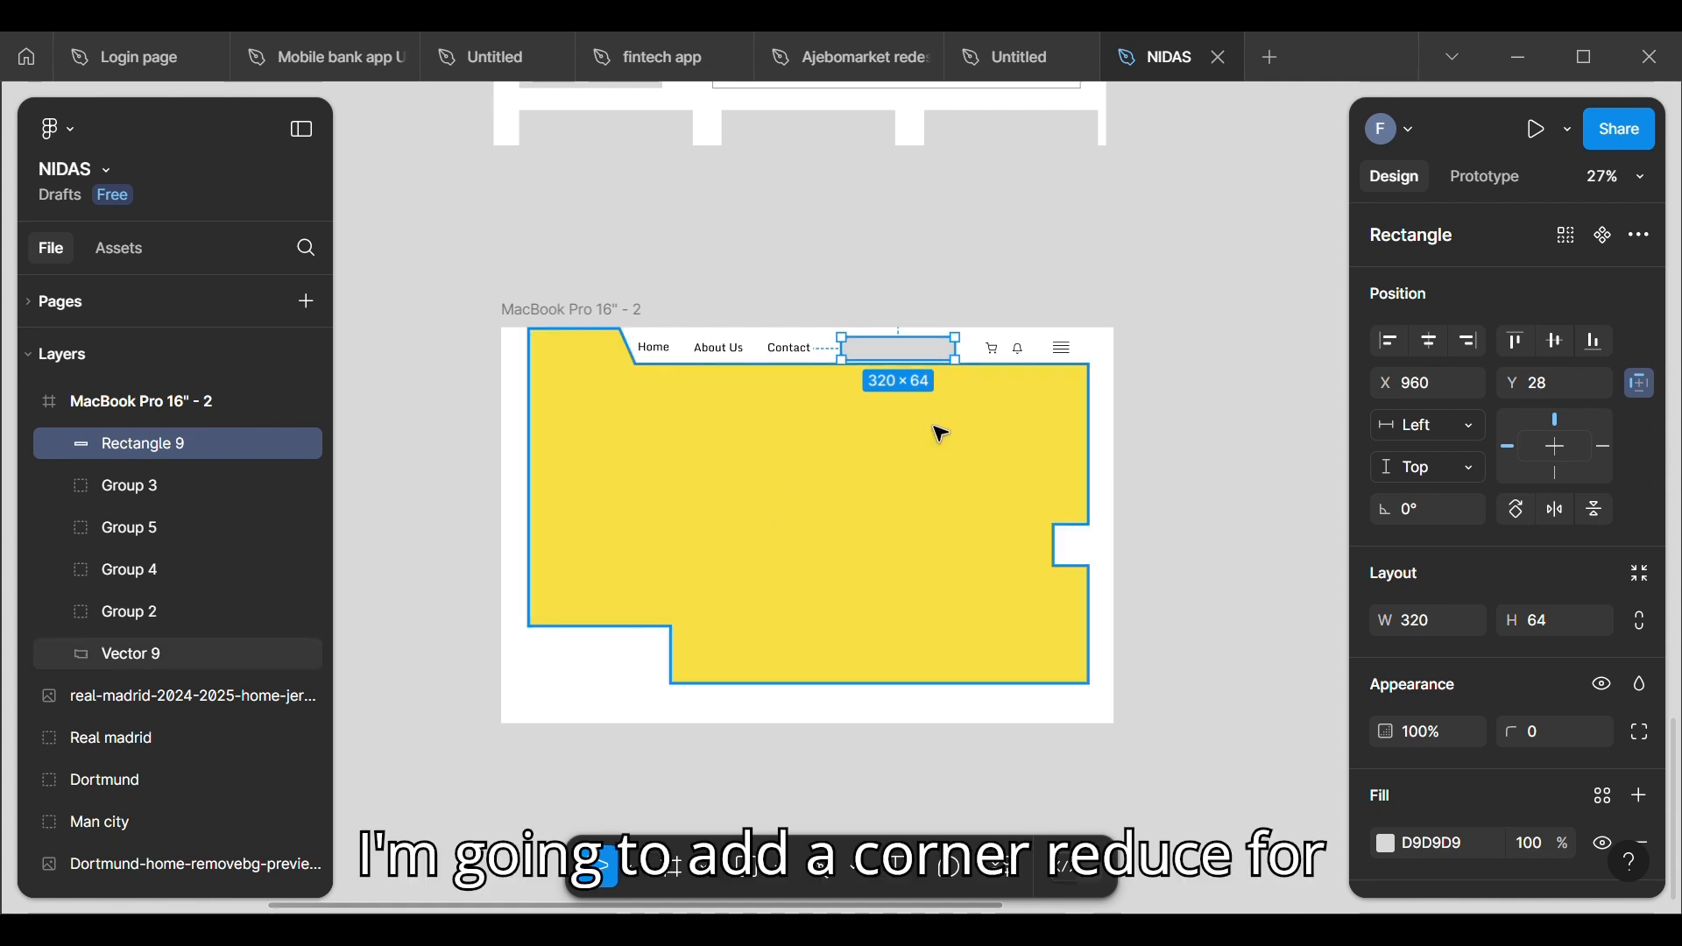
Step: Set the search bar rectangle's corner radius to 40
click(1547, 735)
key(BackSpace)
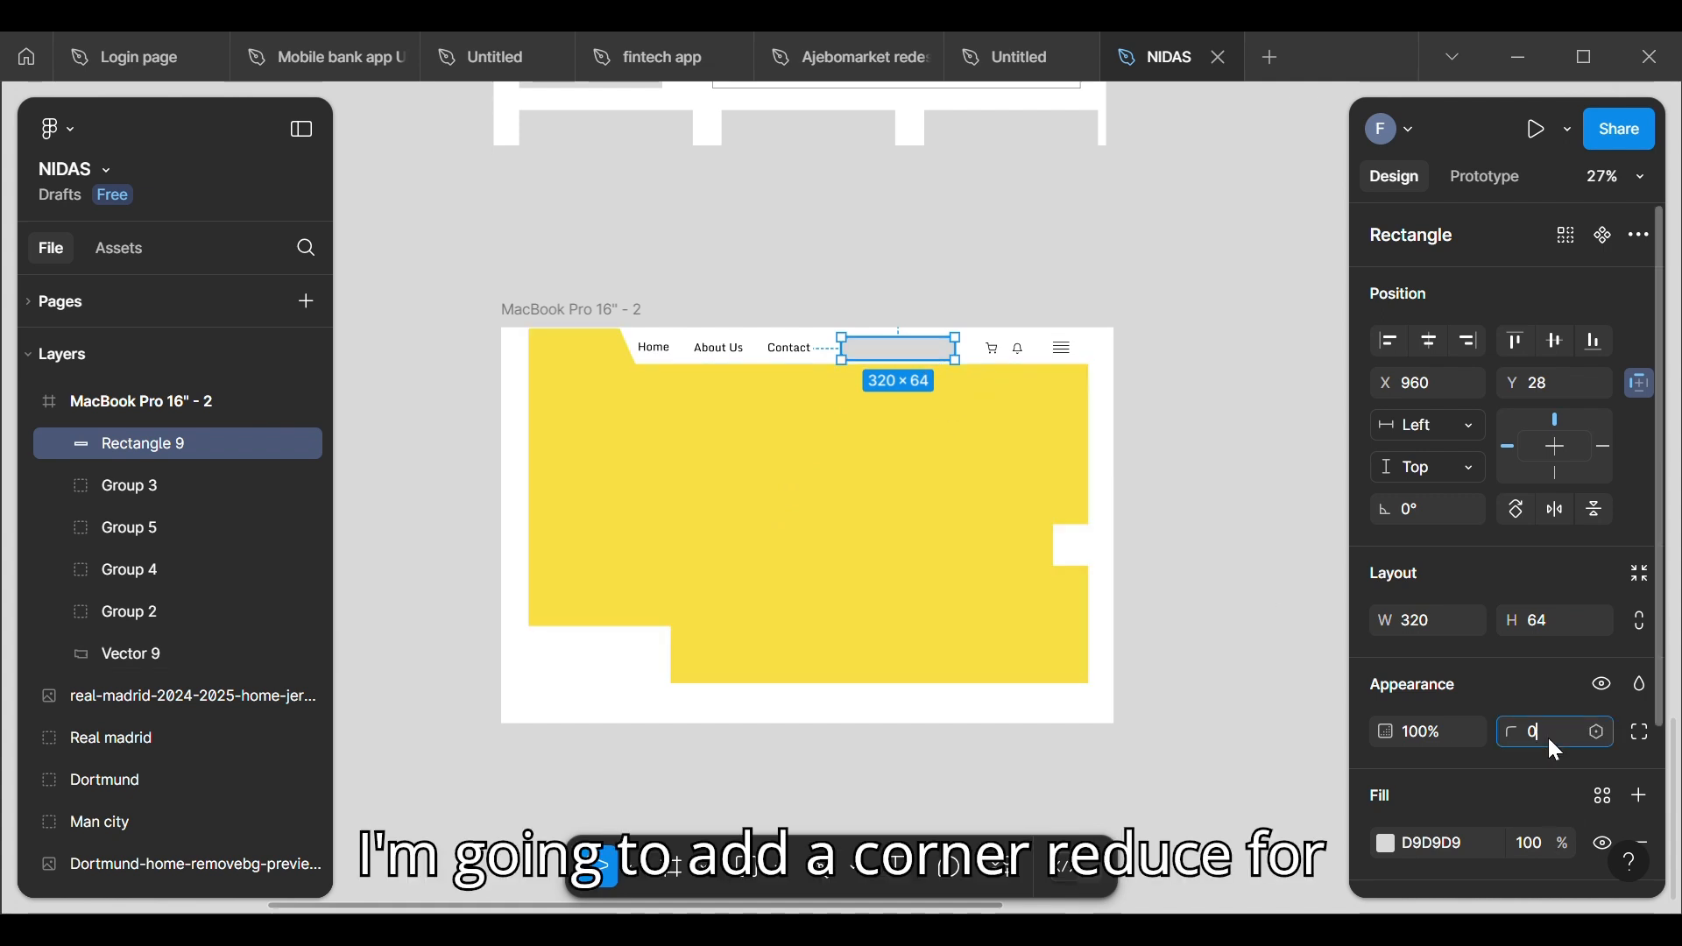
text(40)
key(Return)
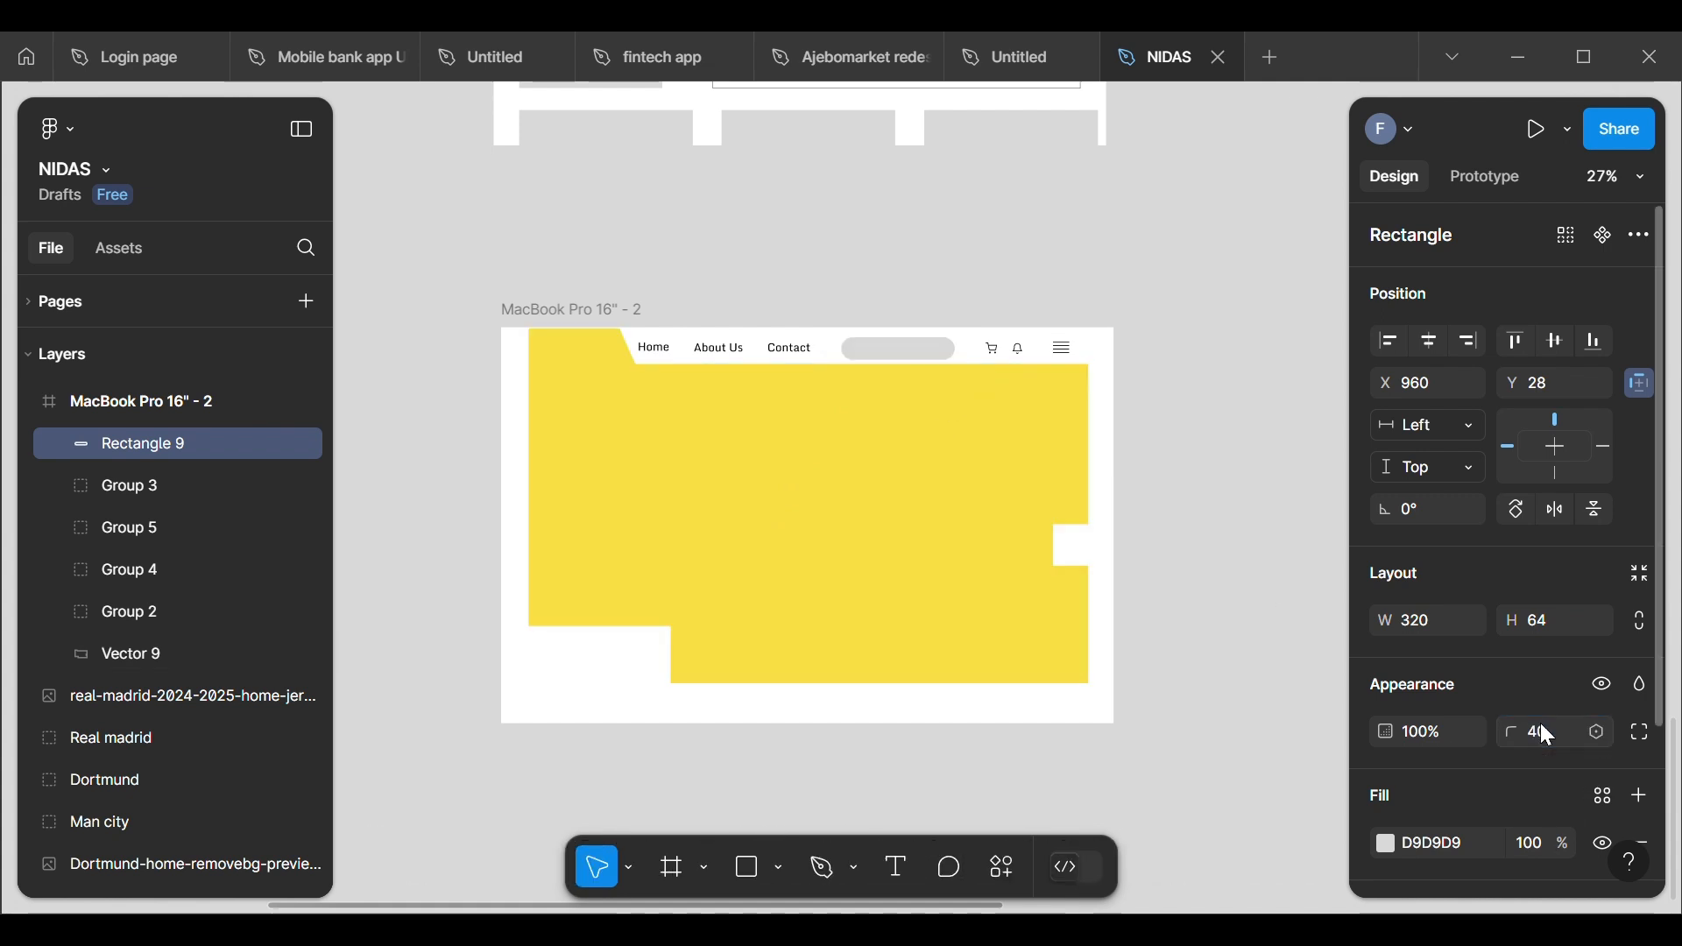
click(1237, 530)
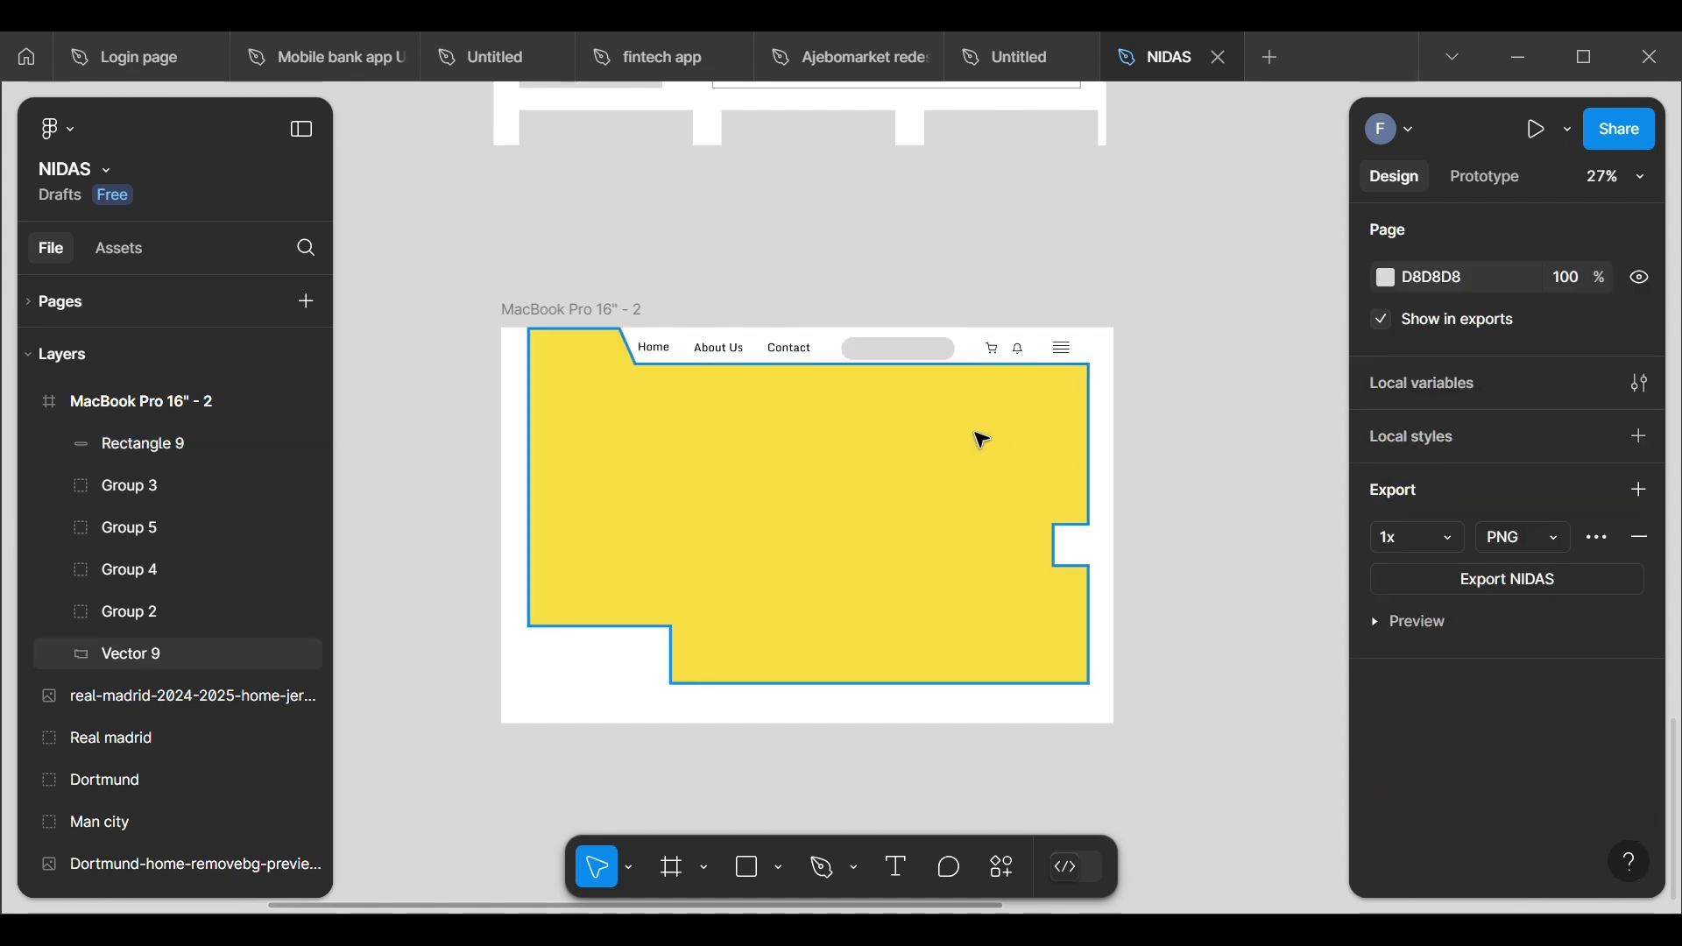
Step: Widen the search bar to about 359 toward the cart icon and extend its other end slightly toward the Contact link
click(936, 359)
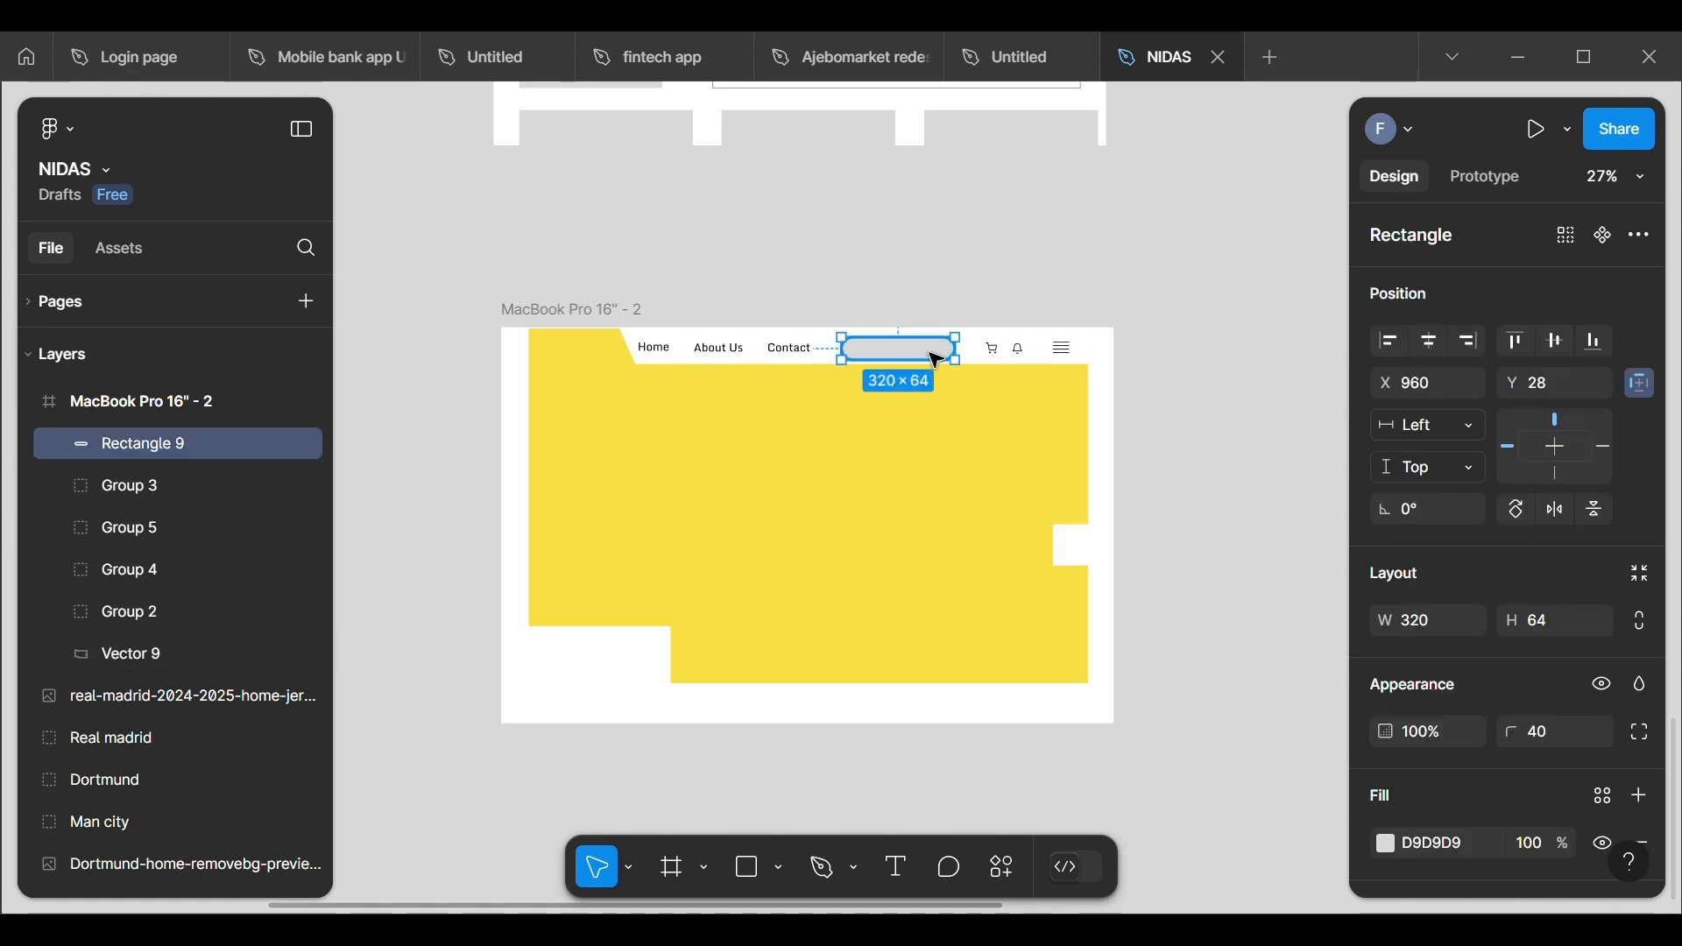
scroll(935, 360, up, 5)
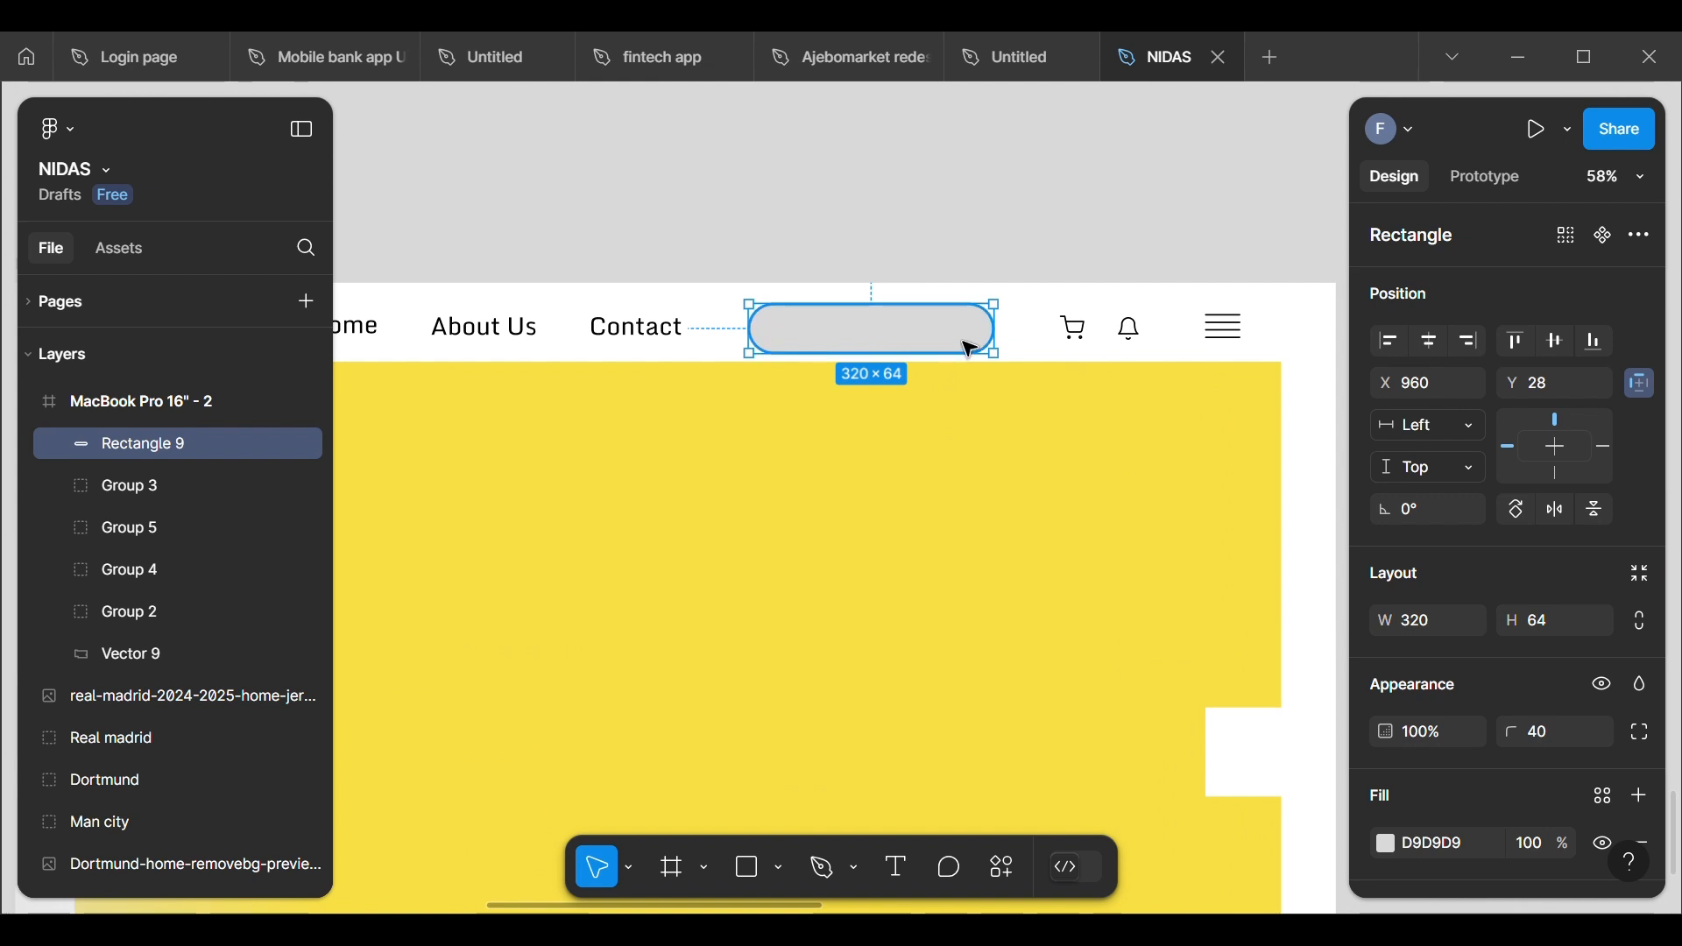
drag(1008, 353, 1047, 354)
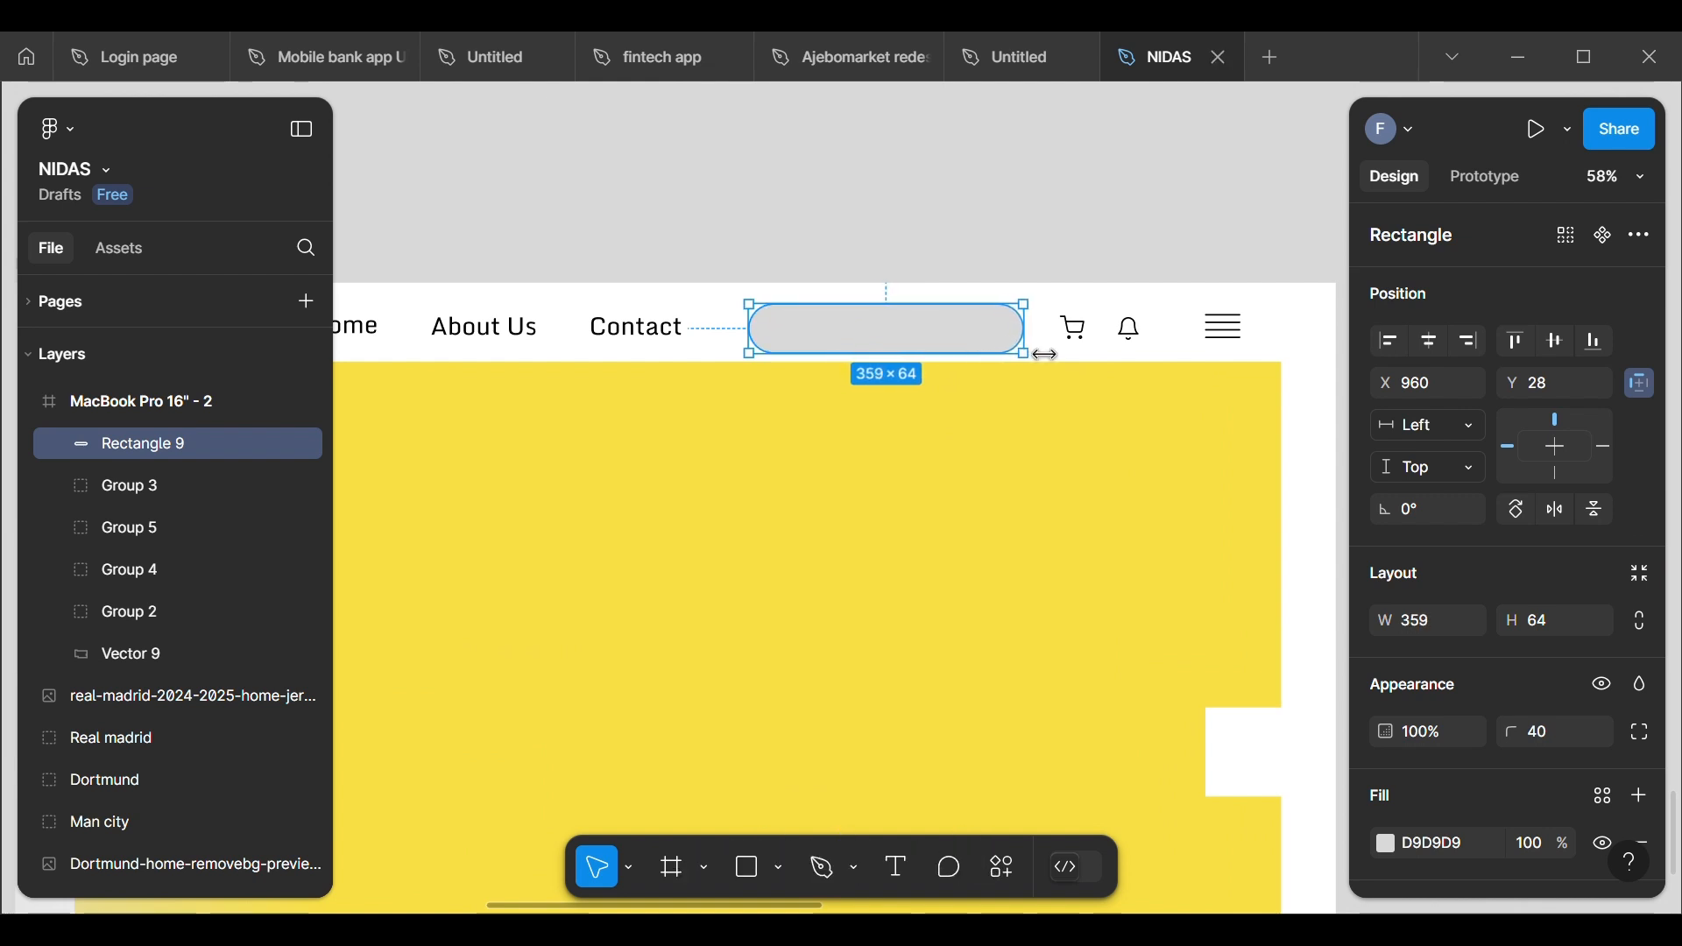
double_click(755, 343)
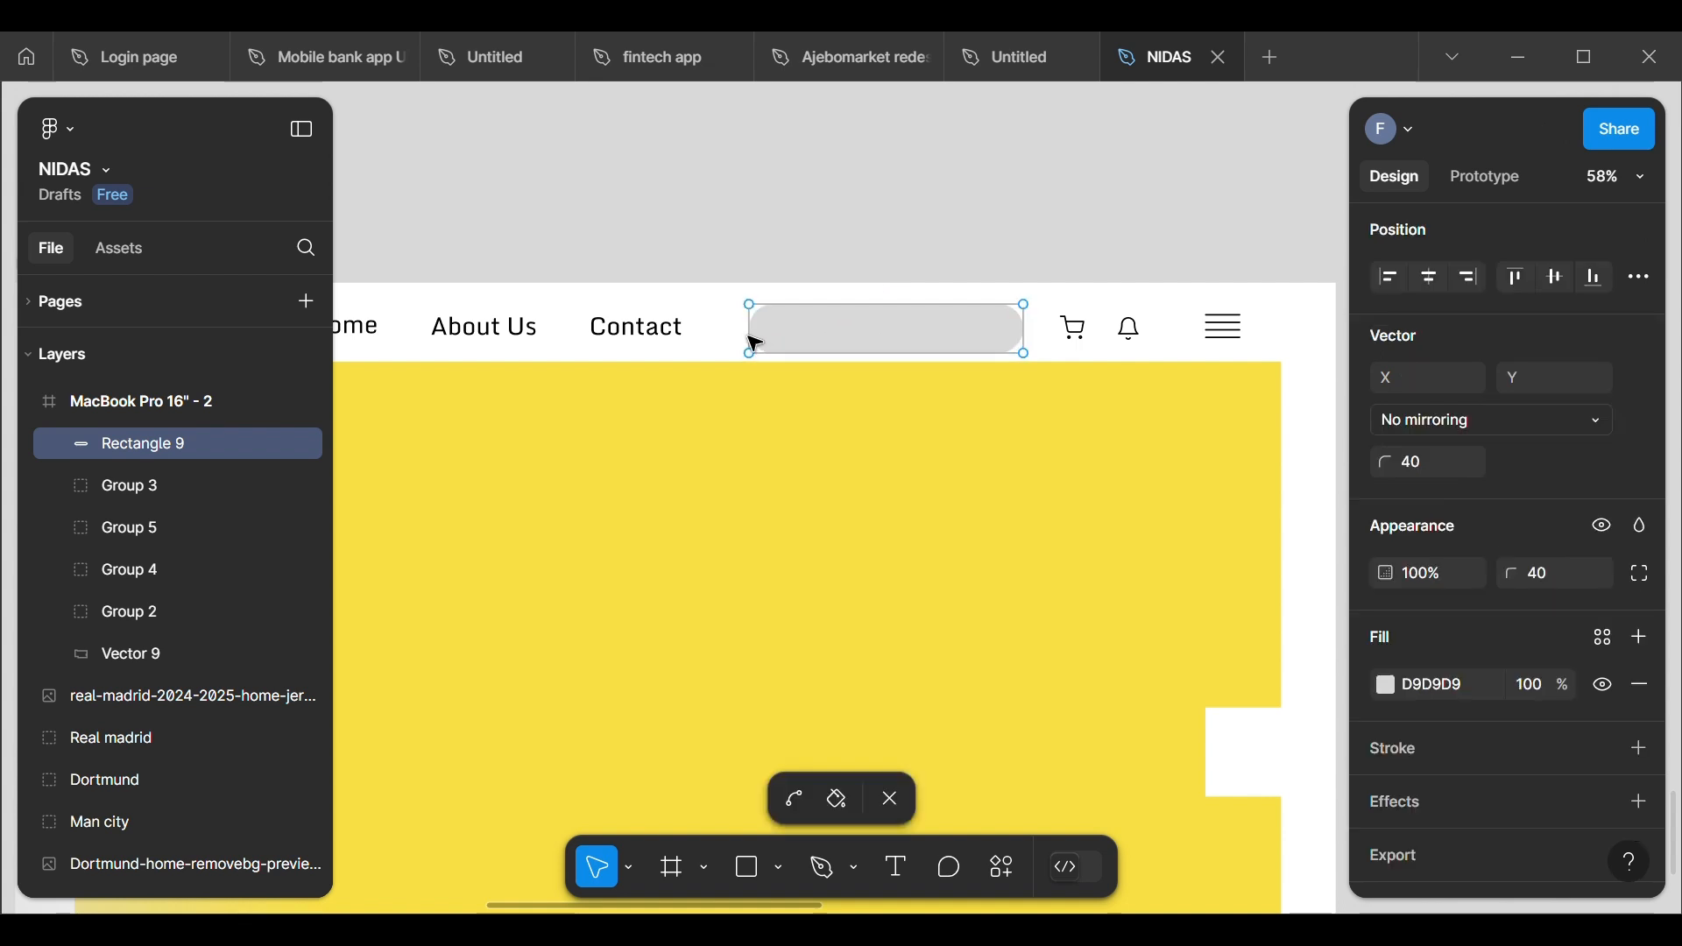
key(Escape)
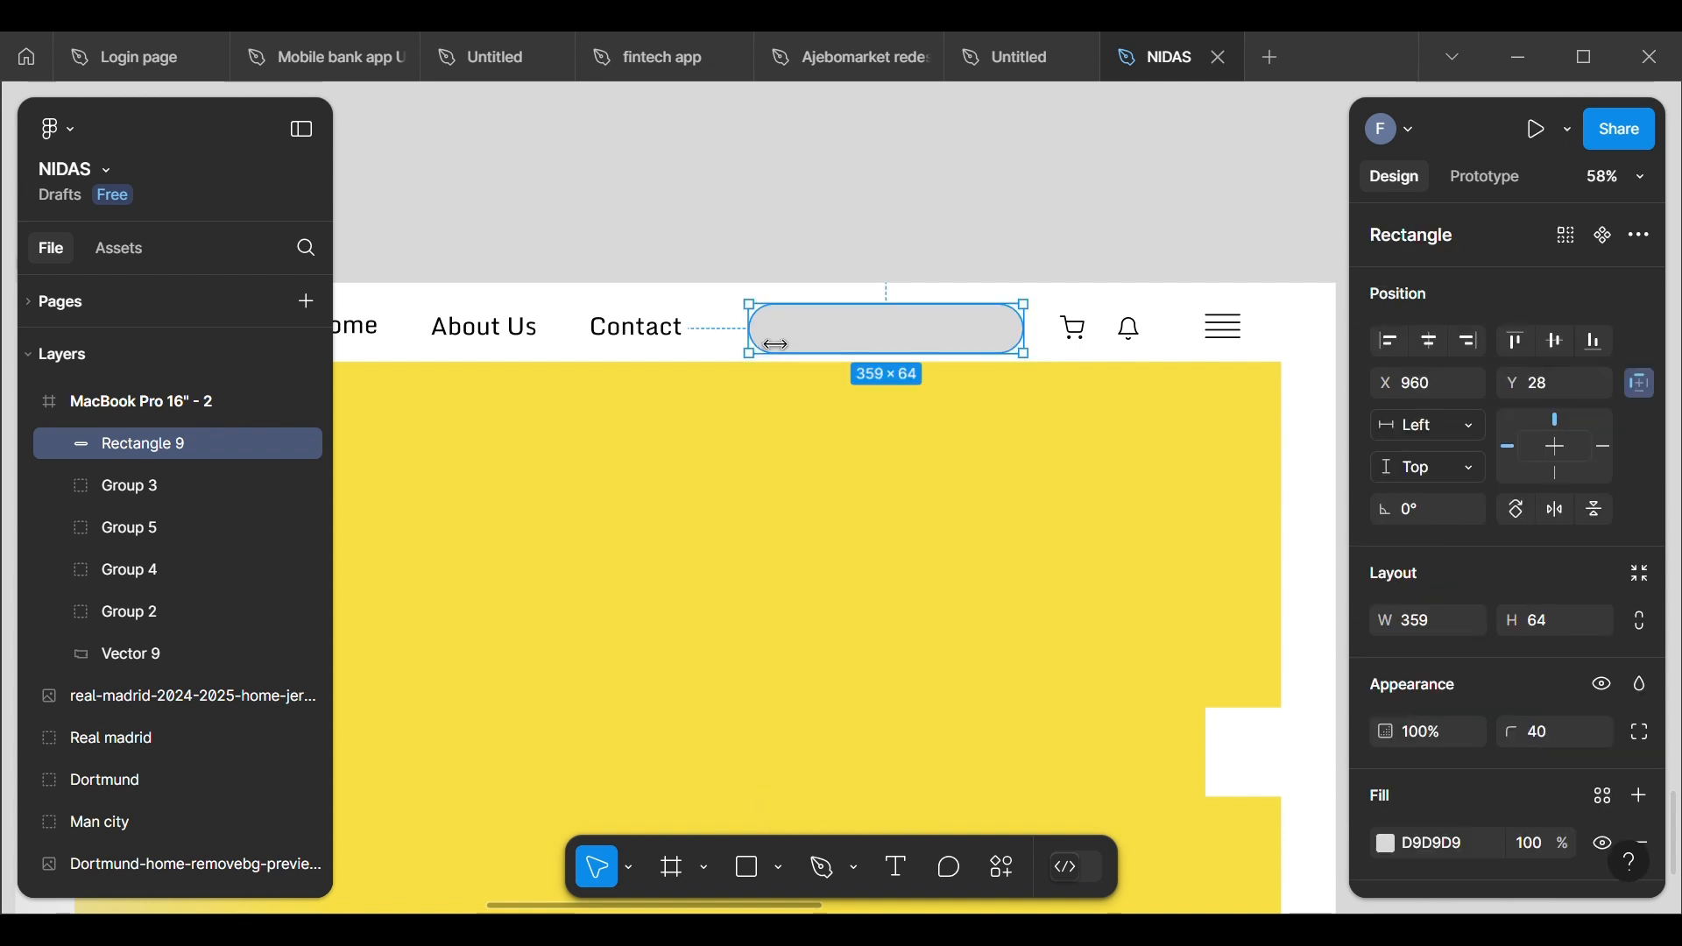
drag(776, 344, 849, 340)
click(849, 203)
Step: Copy the wireframe's Search label and magnifier icon into the new frame, placing the label inside the search bar at about X 977, Y 30
scroll(849, 203, down, 1)
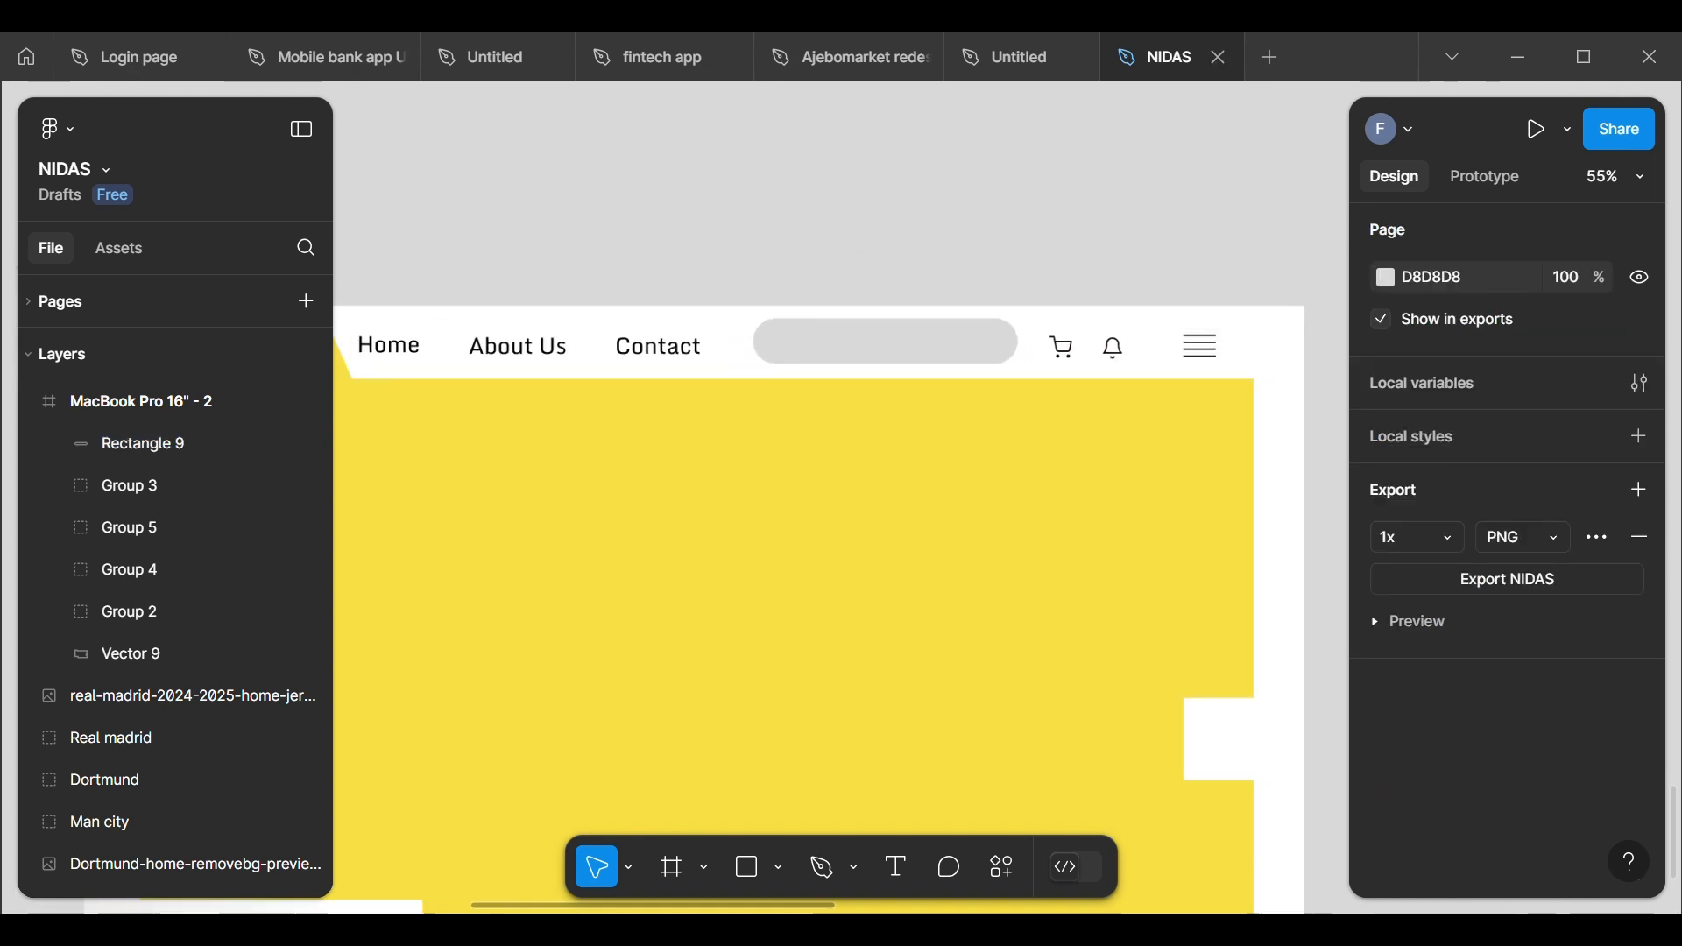
scroll(649, 510, down, 6)
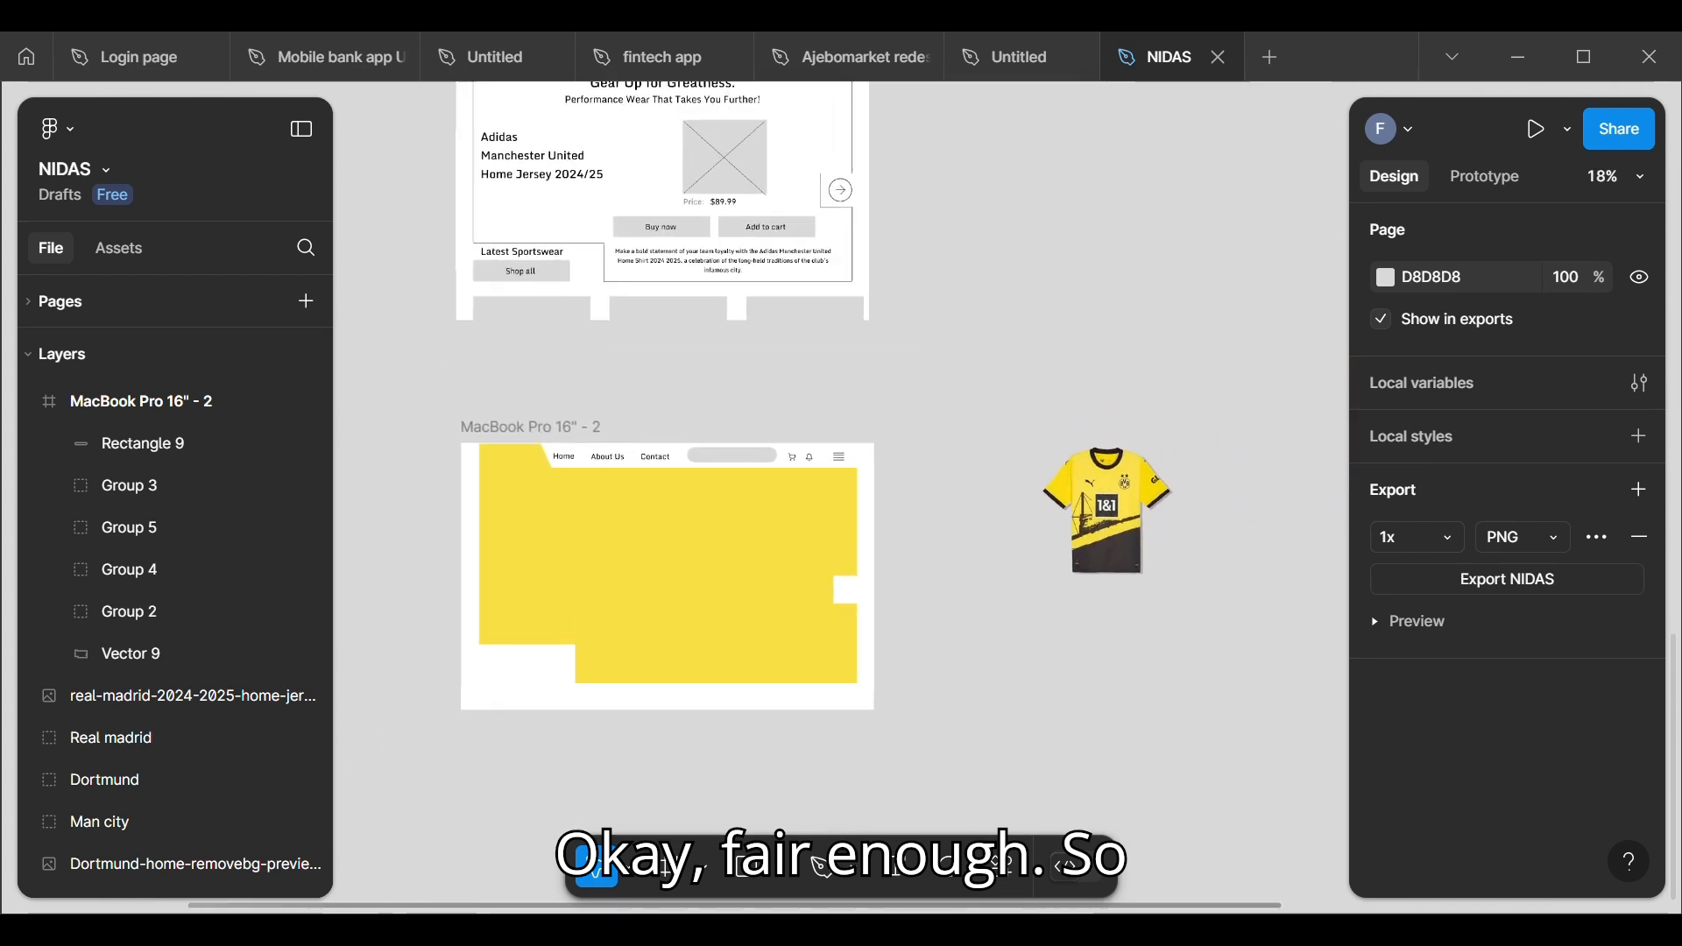
scroll(649, 510, down, 1)
scroll(674, 290, up, 5)
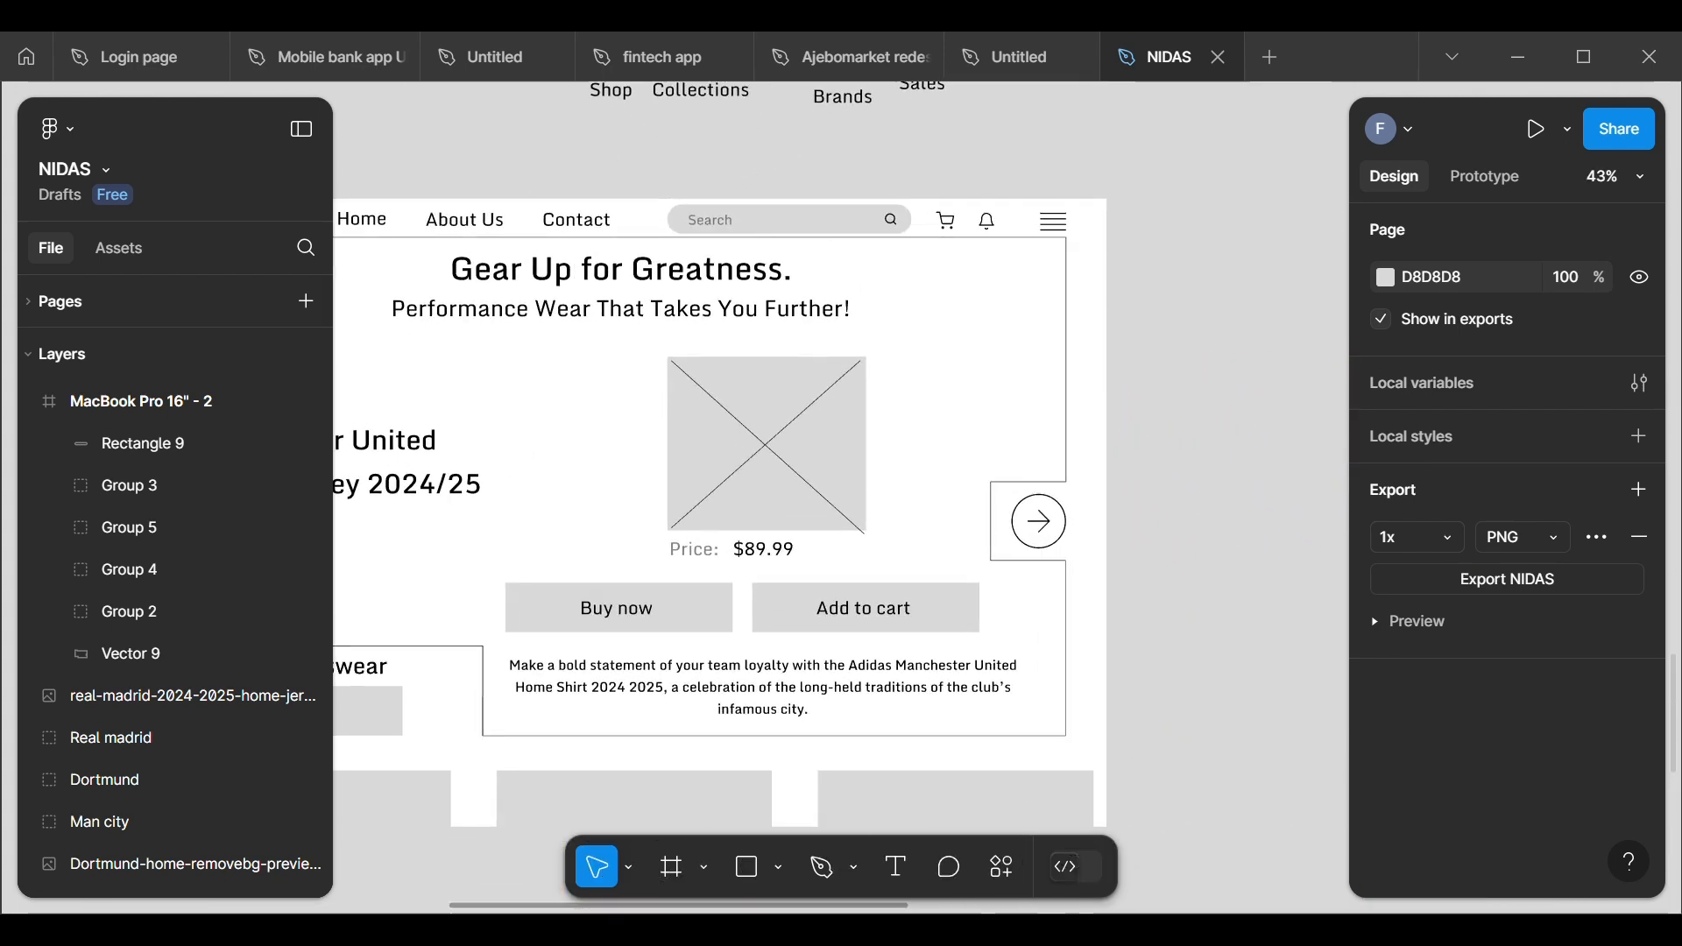
click(899, 226)
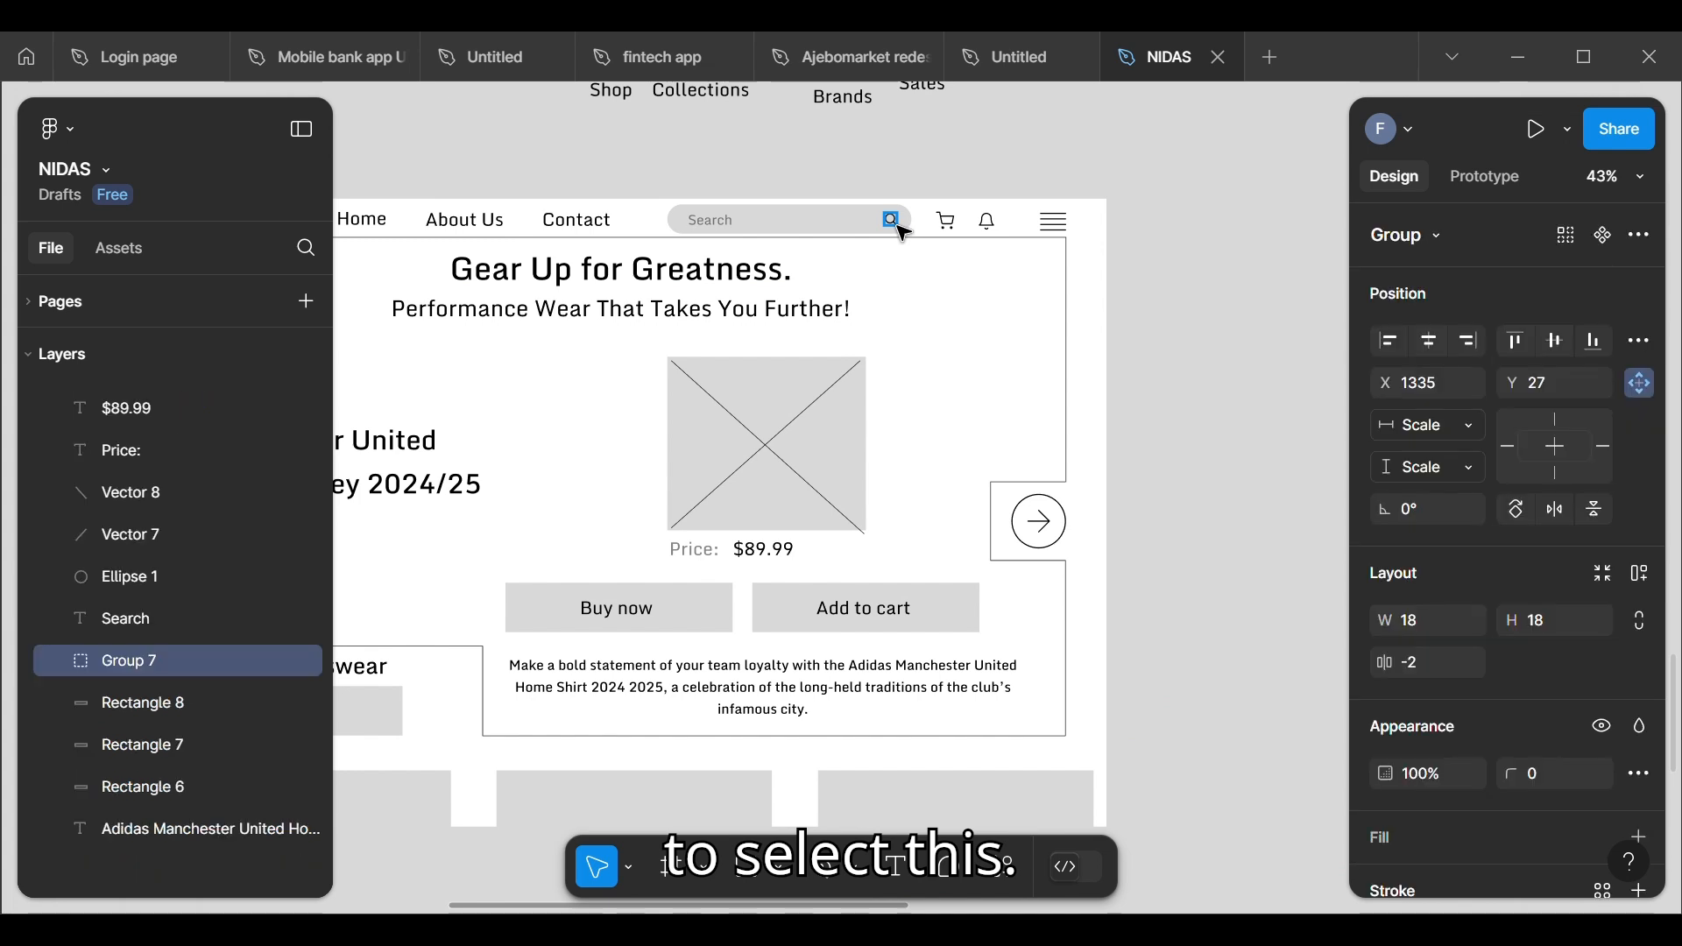
shift+click(717, 226)
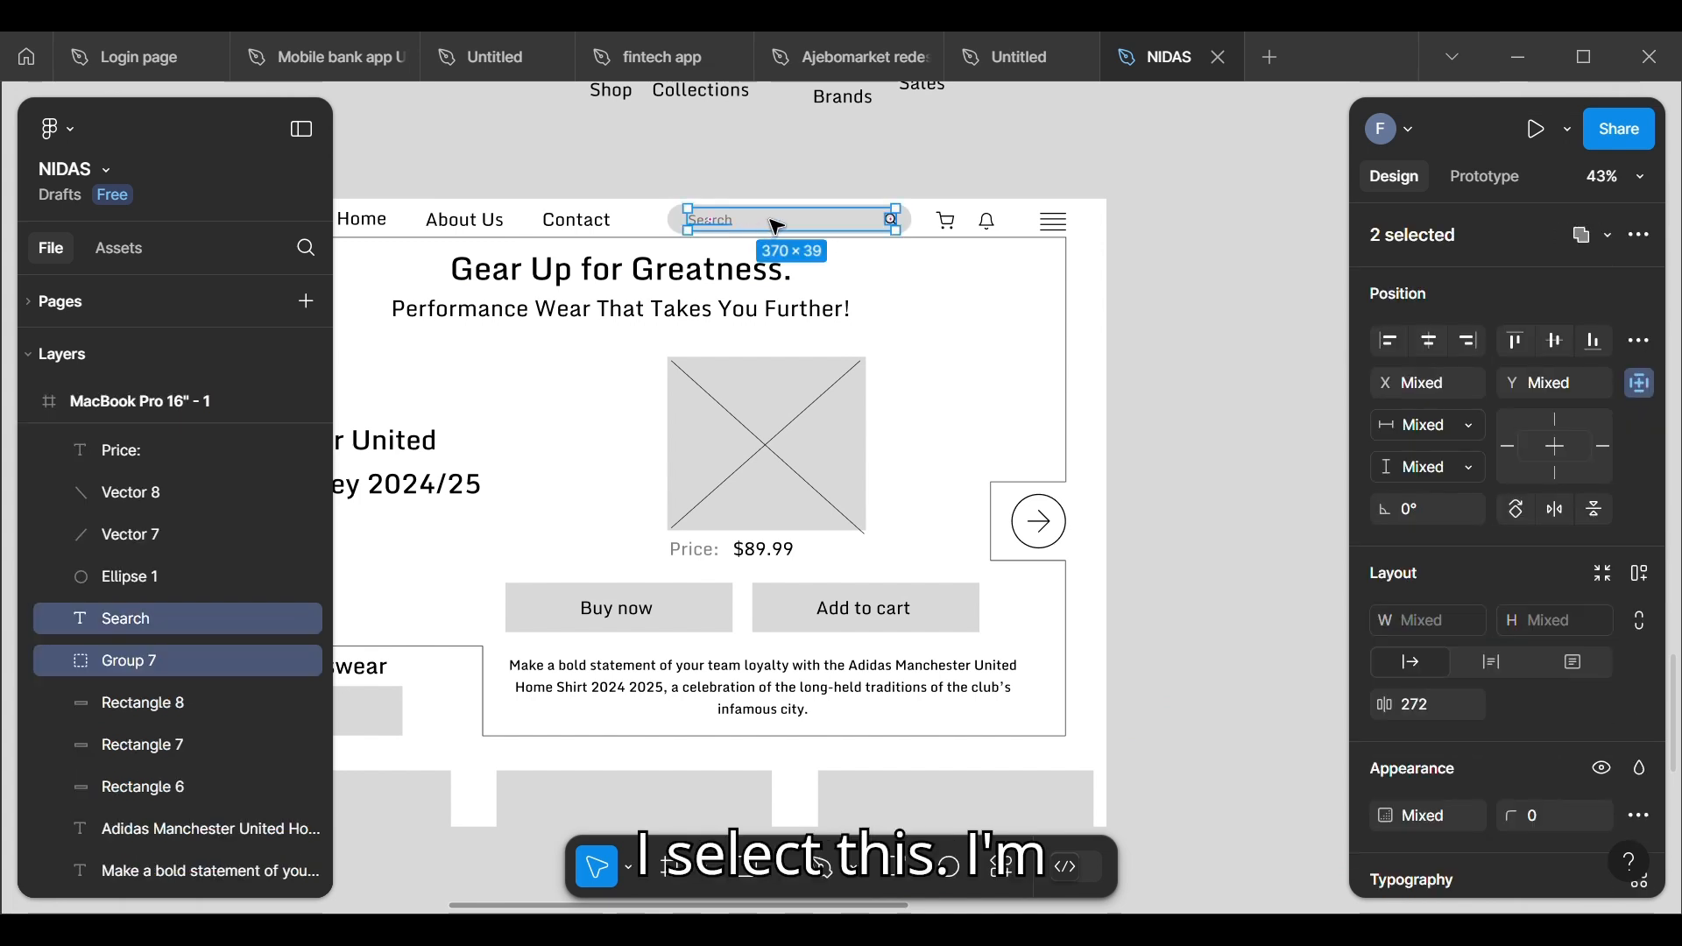
drag(776, 226, 730, 474)
click(712, 578)
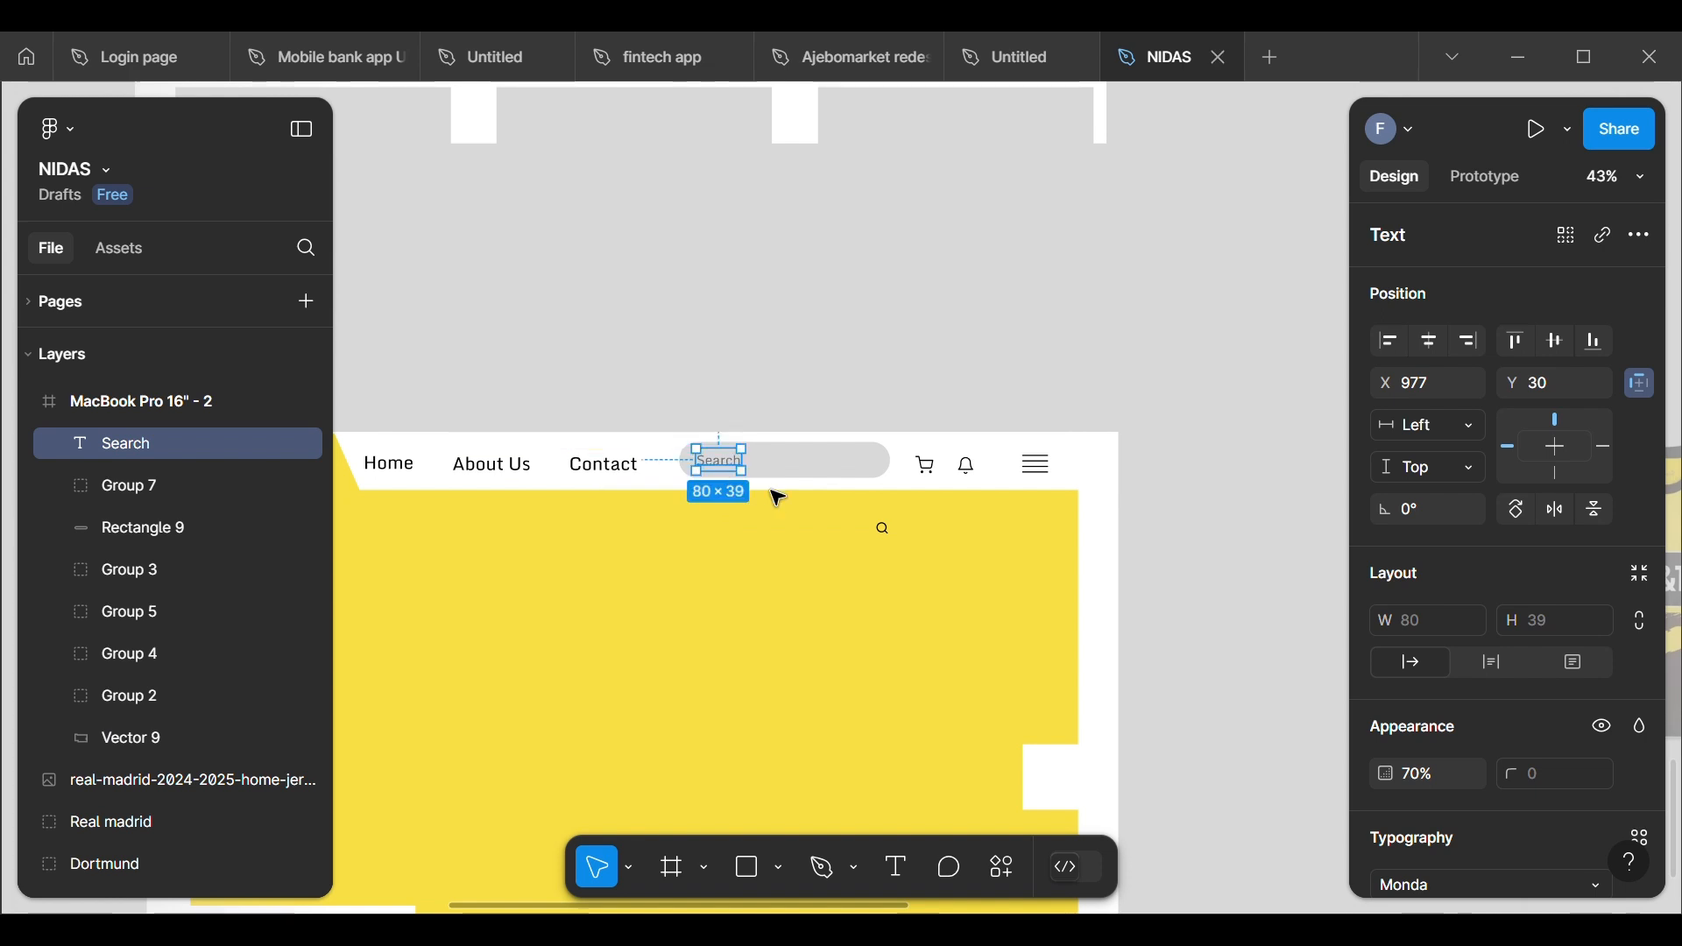
click(883, 530)
double_click(891, 541)
drag(891, 541, 870, 475)
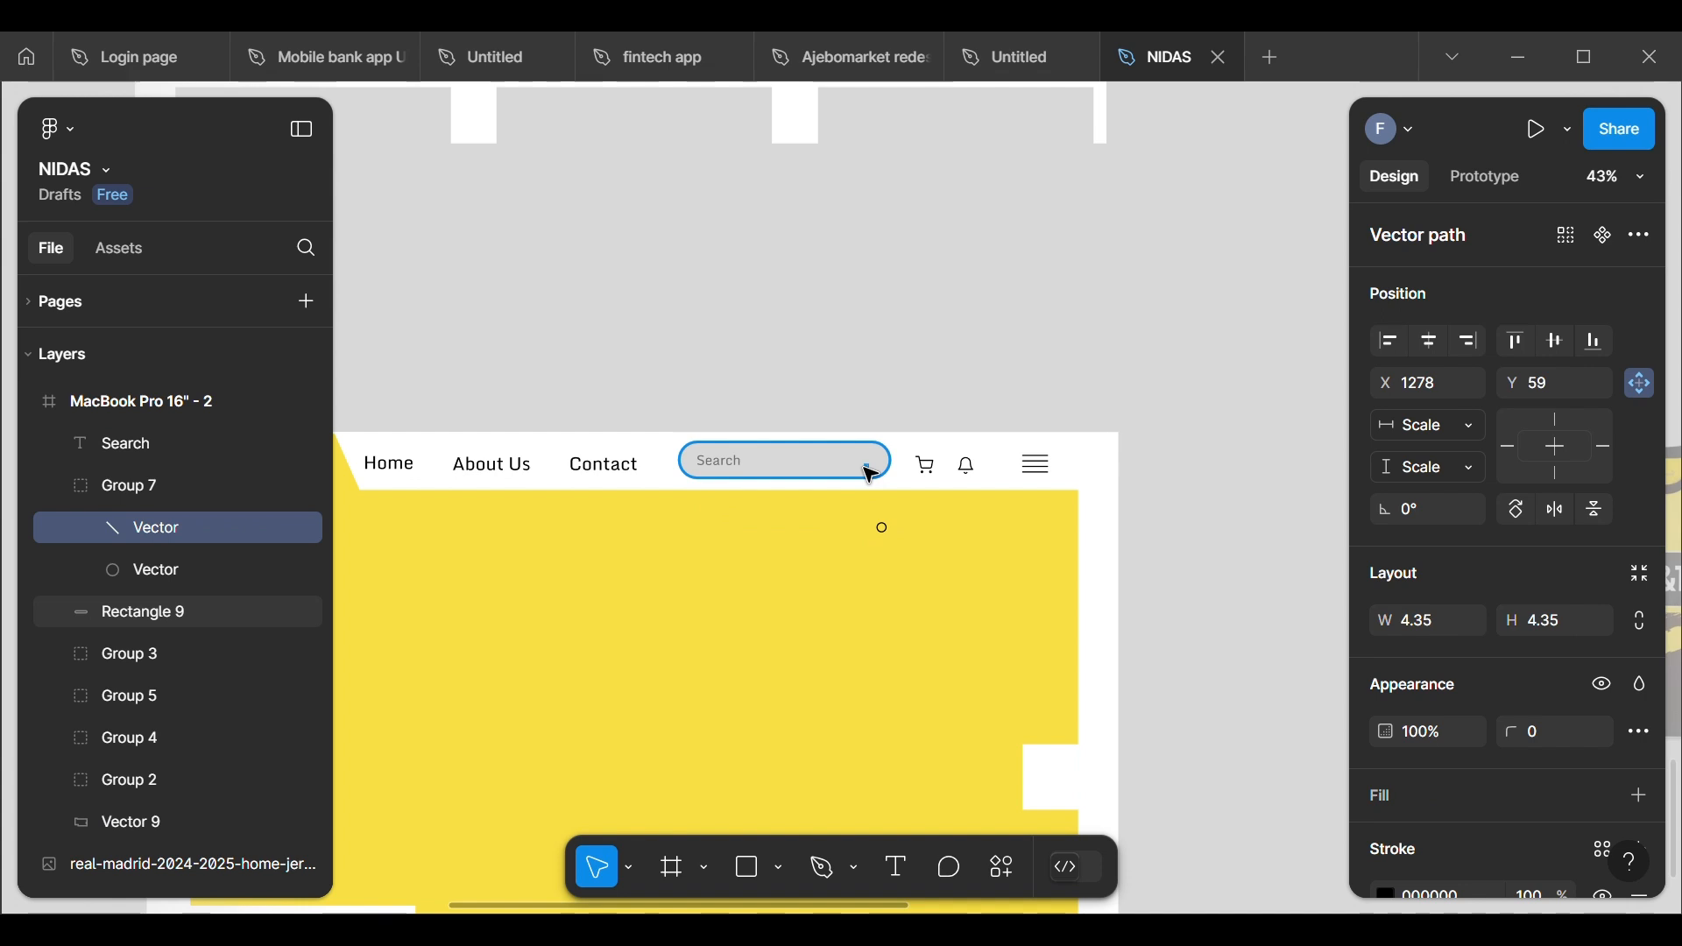
key(ctrl+z)
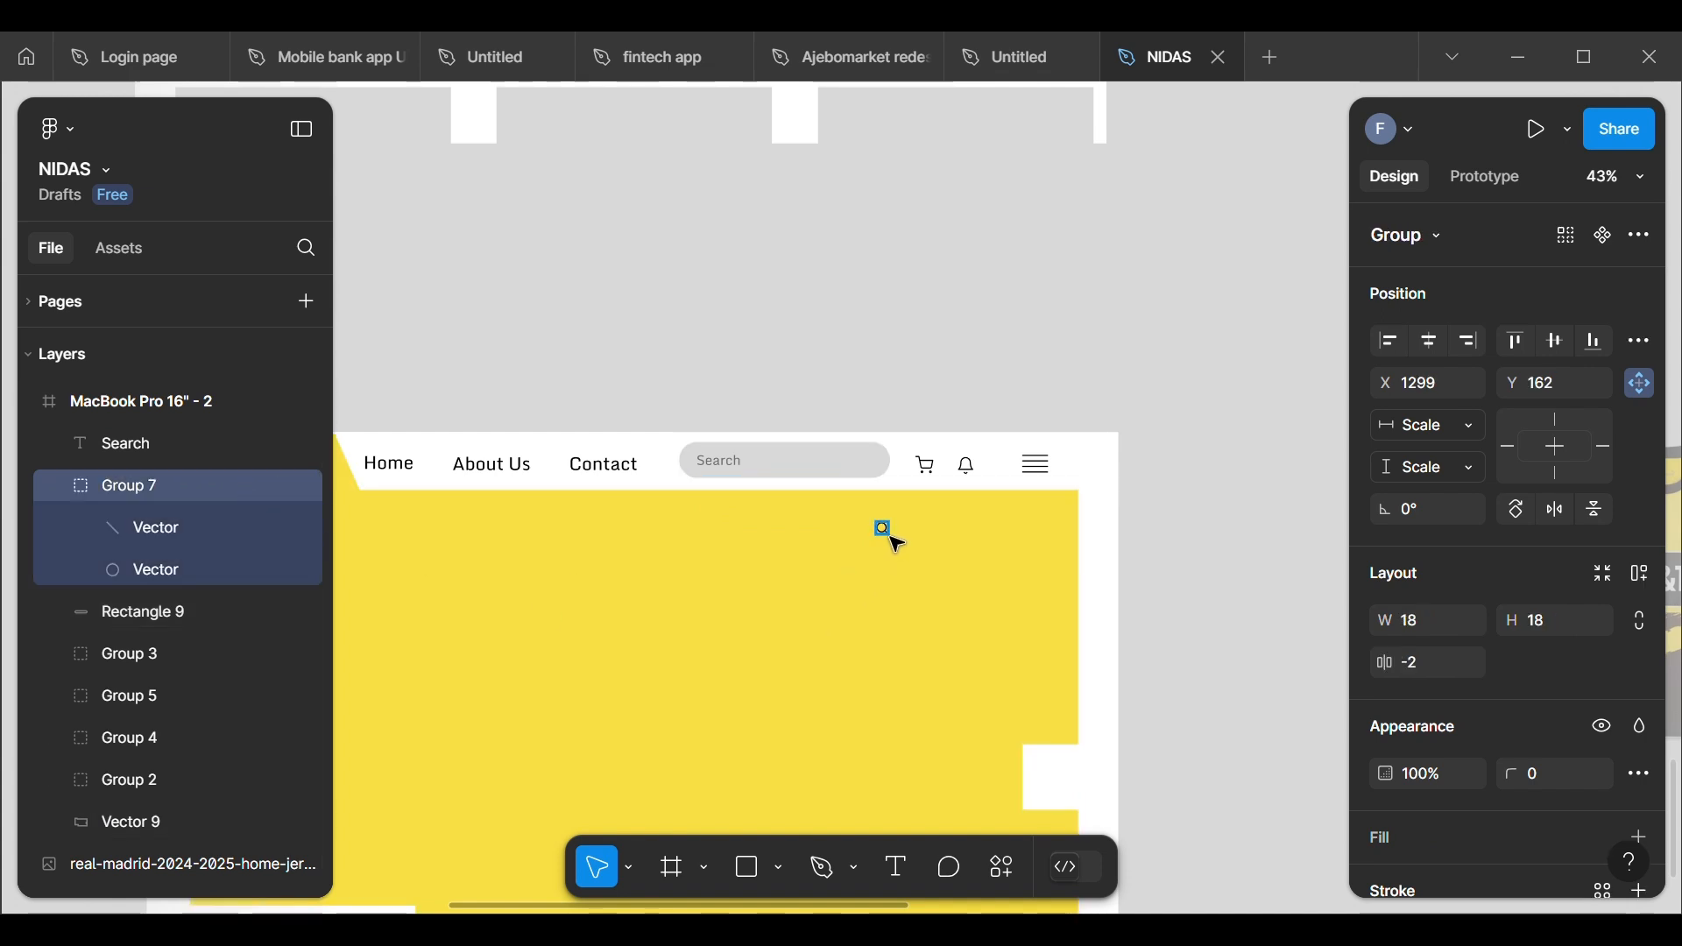
Step: Move the whole magnifier icon group into the far end of the search bar, at X 1273, Y 41
drag(882, 523, 879, 471)
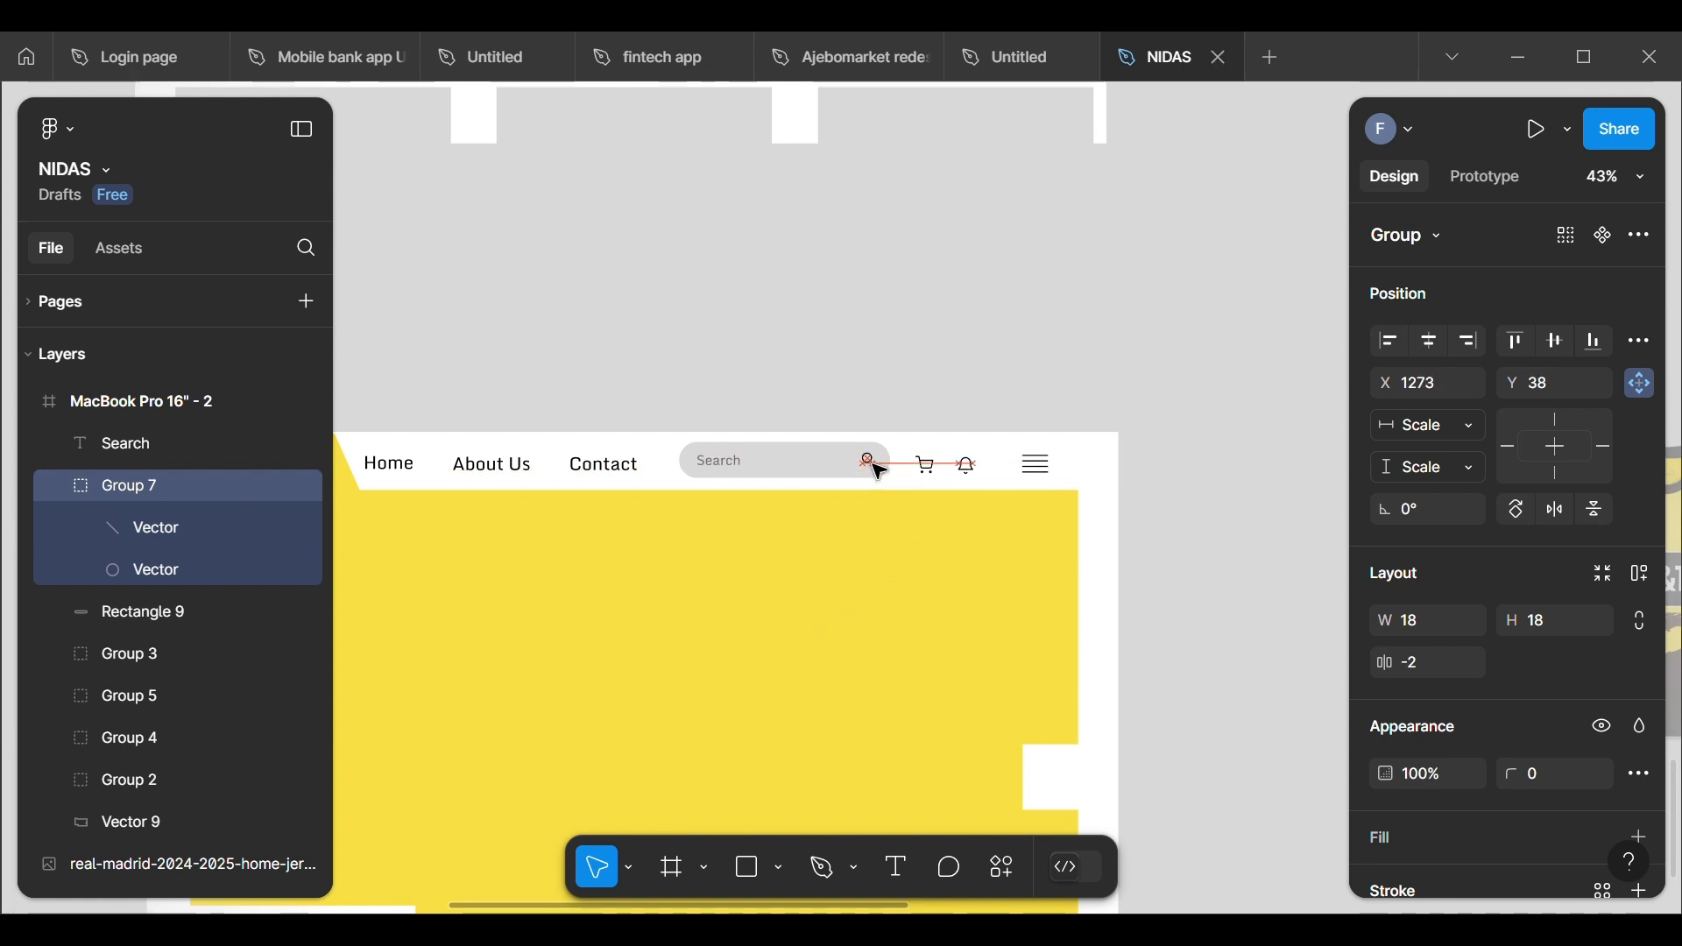
click(879, 386)
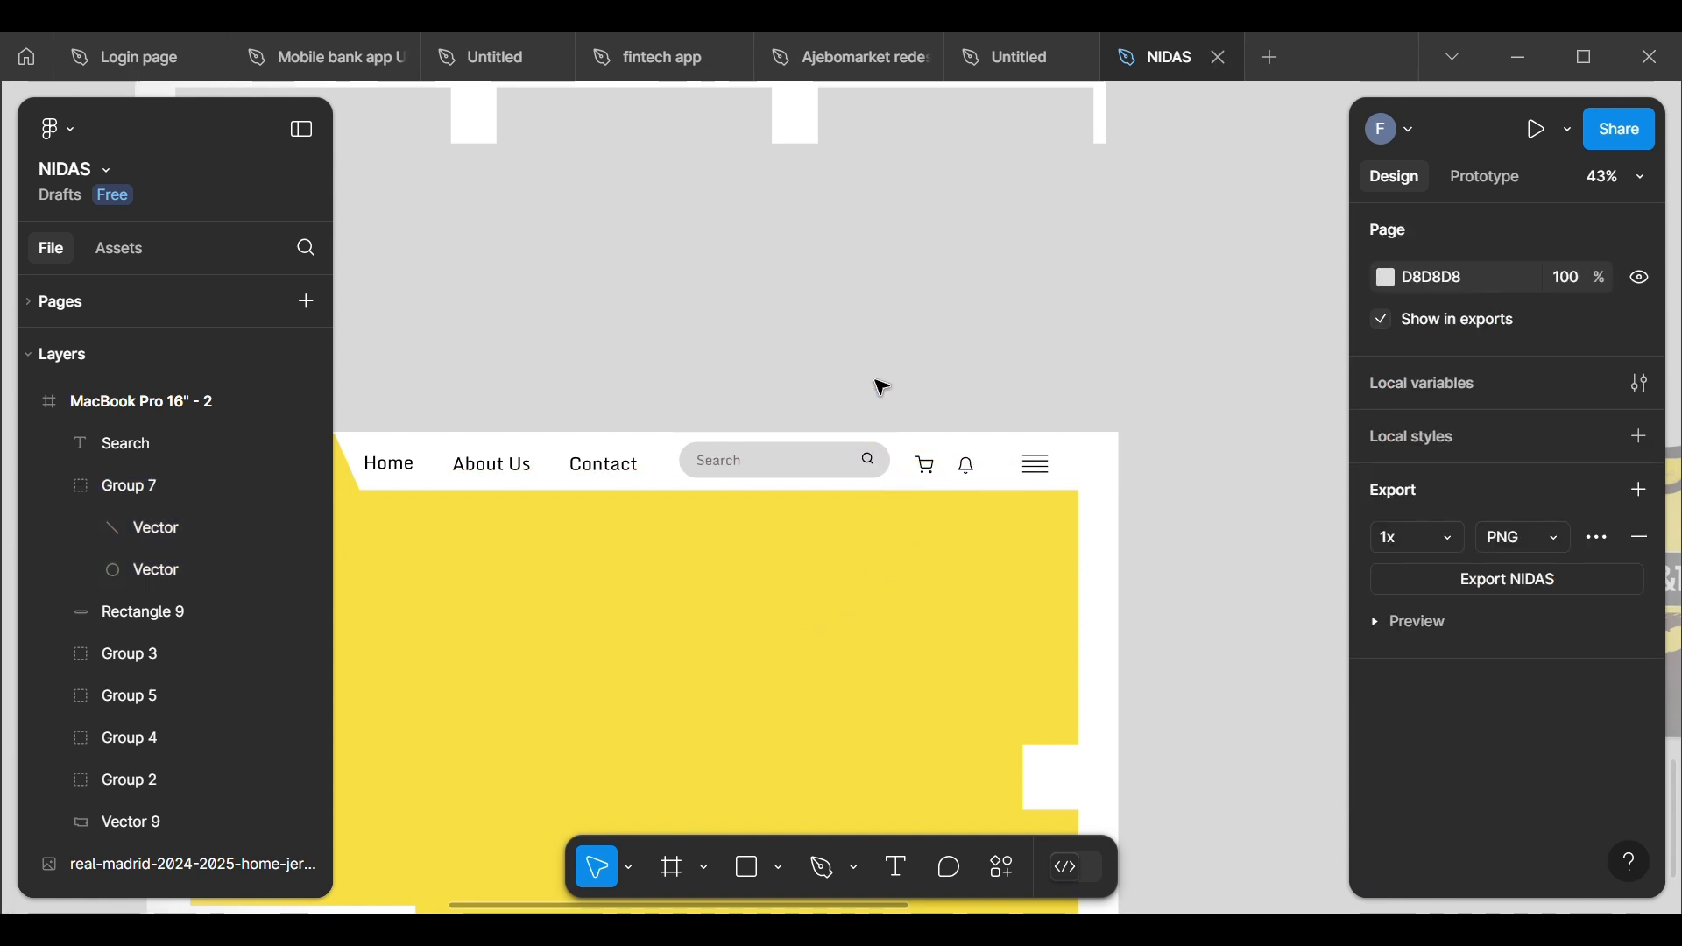
click(883, 471)
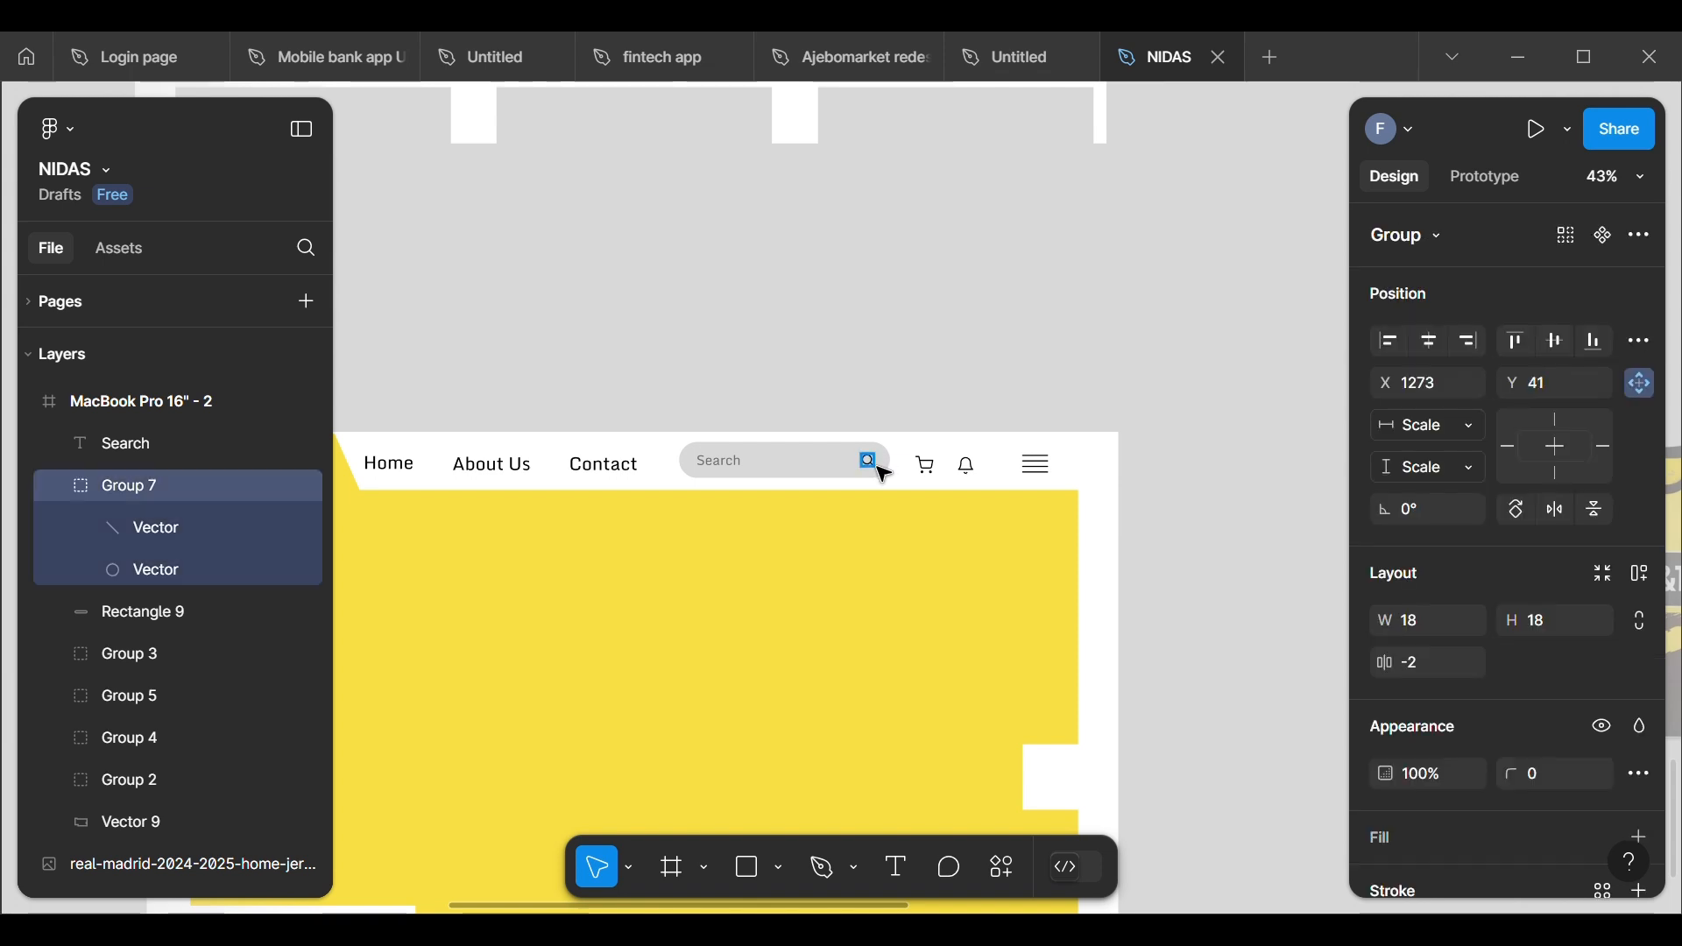
click(870, 353)
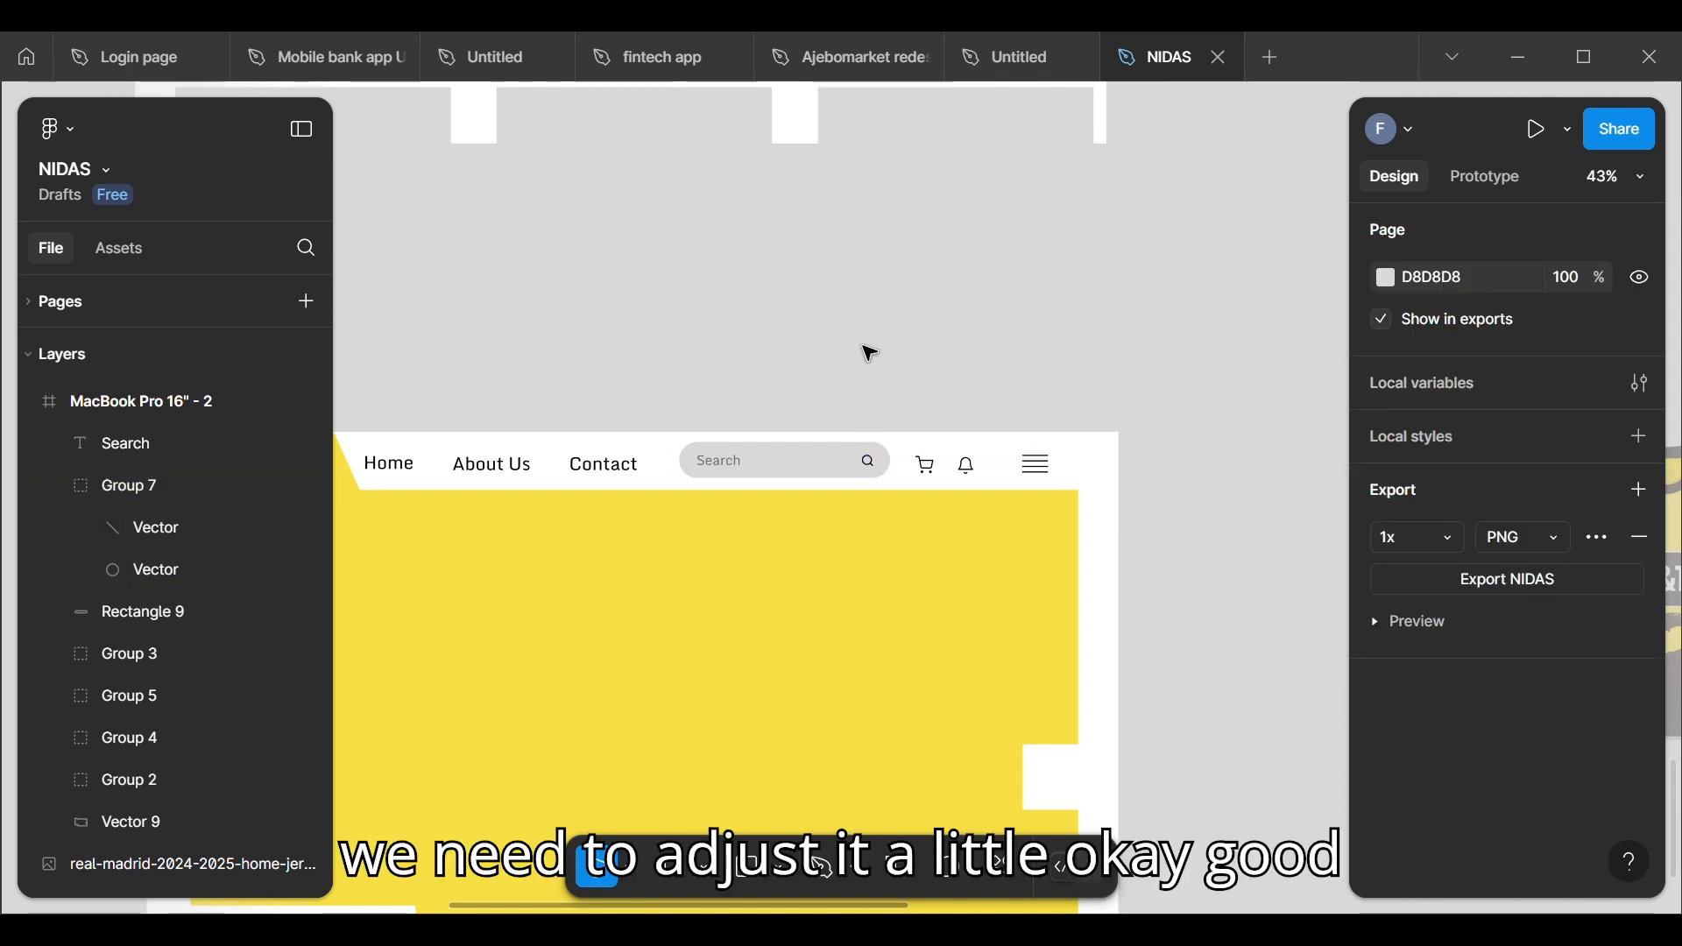
scroll(869, 353, up, 2)
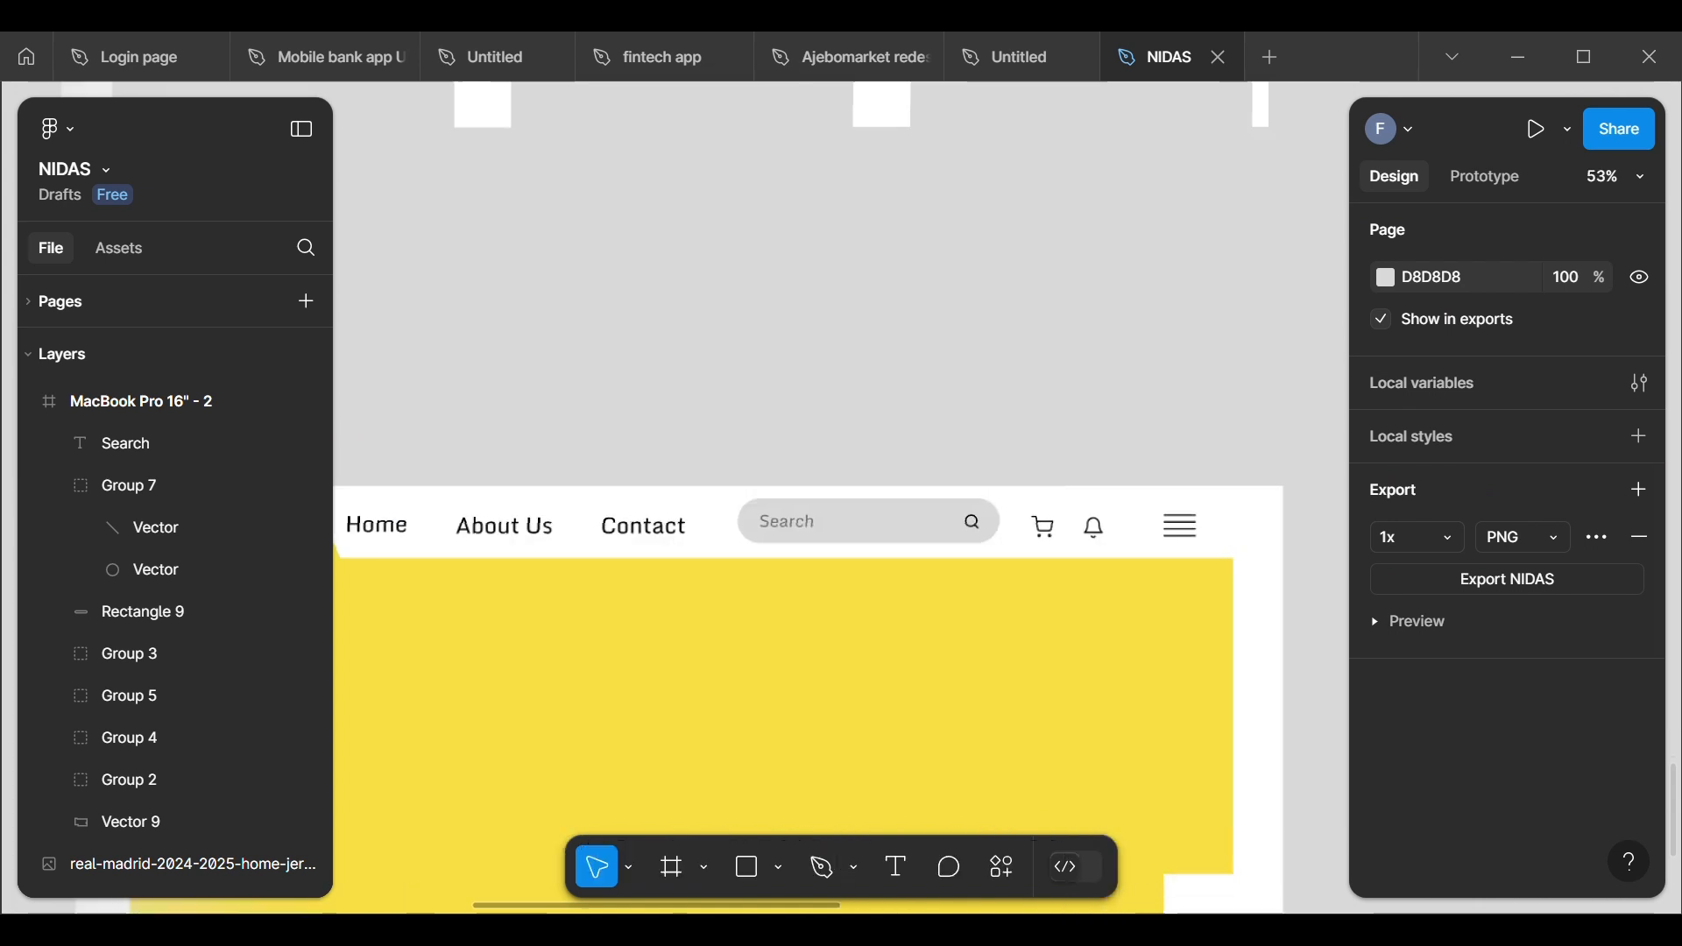
scroll(869, 353, down, 4)
scroll(1007, 394, down, 2)
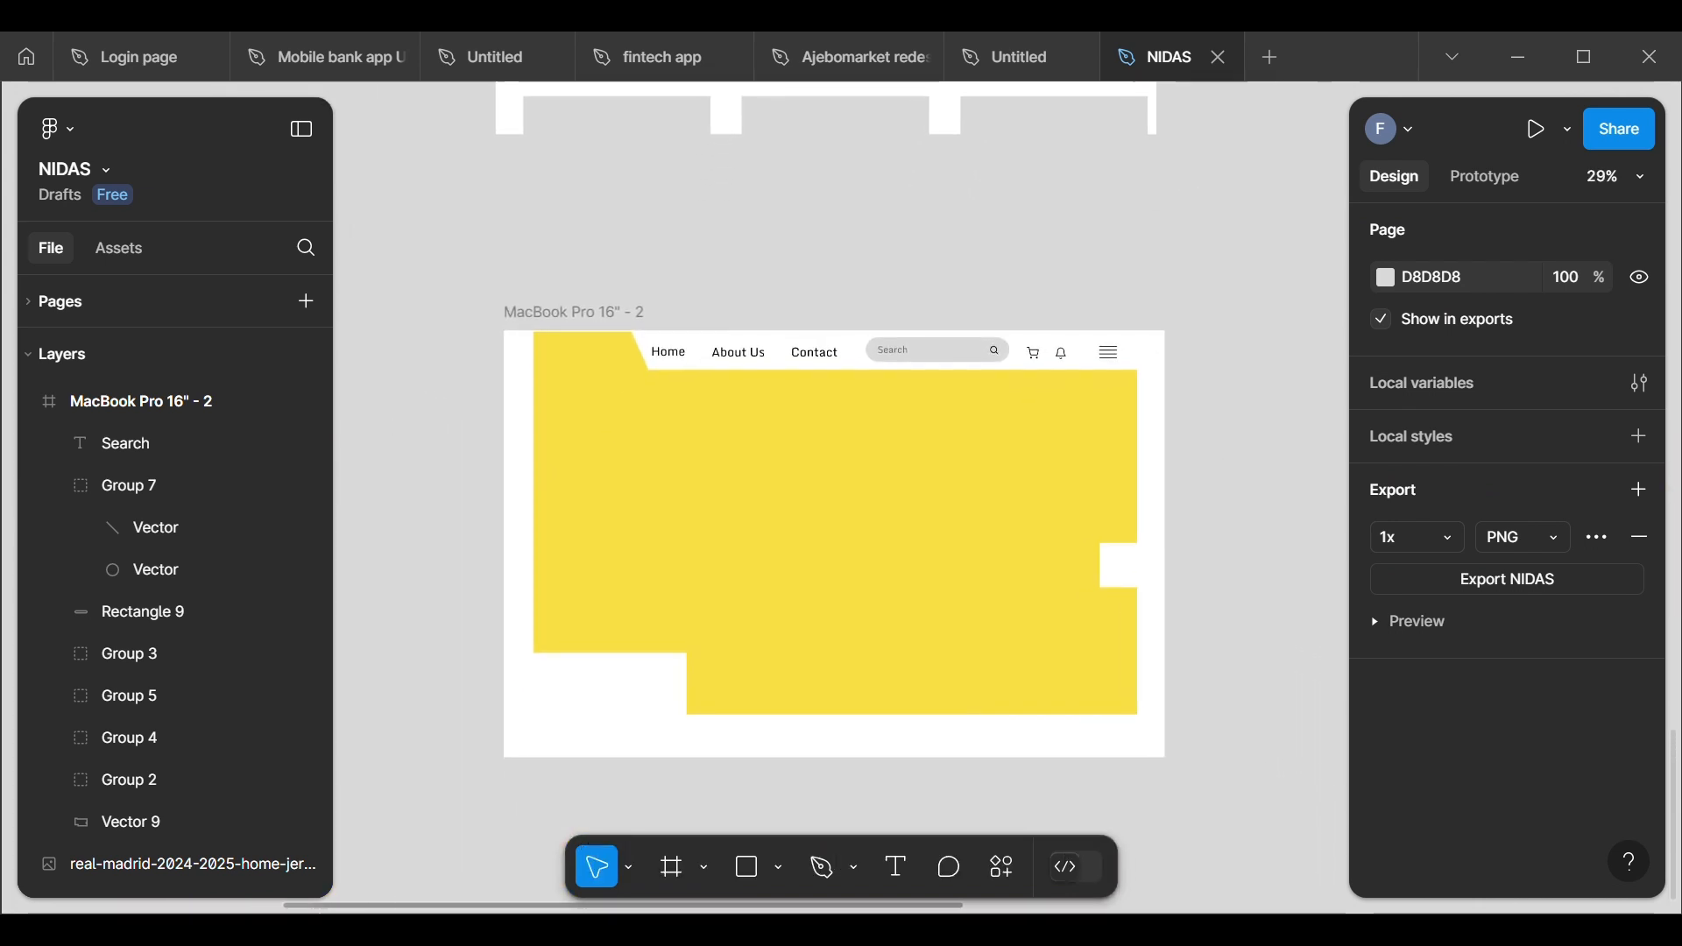
Step: Move the header's hamburger menu icon horizontally away from the bell to about X 1608, keeping it at Y 42
scroll(1115, 395, up, 5)
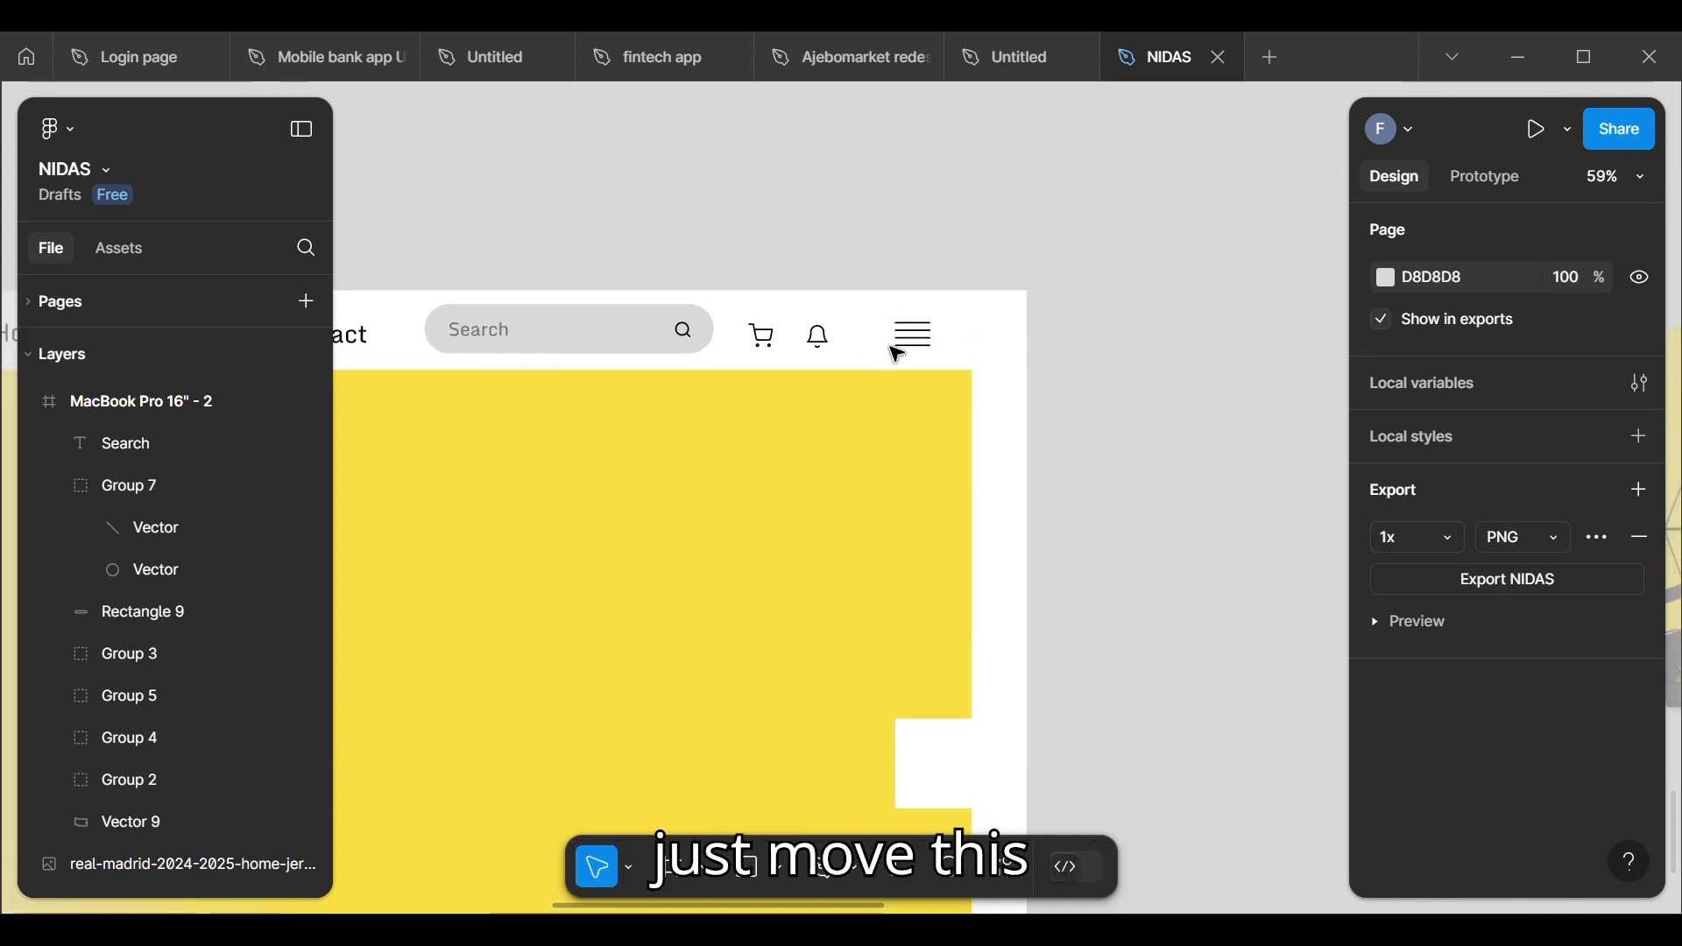
click(911, 349)
key(Right)
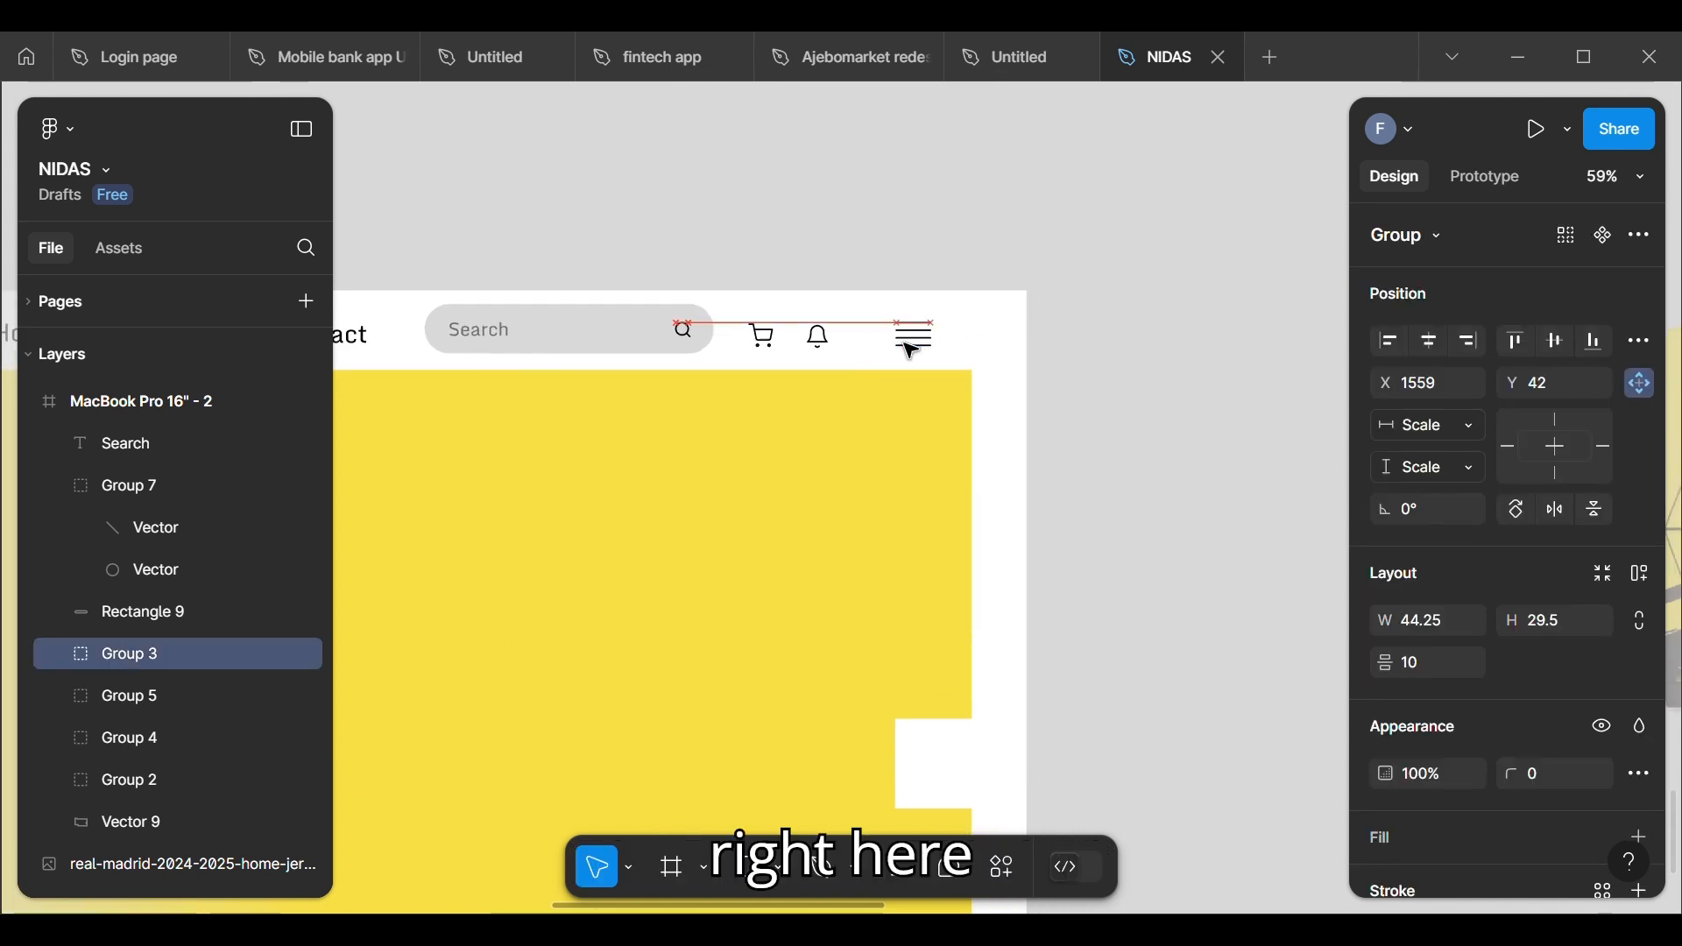
key(Right)
key(Right)
key(Right)
key(Right)
key(Right)
key(Right)
key(Right)
key(Right)
key(Right)
key(Right)
key(Right)
key(Right)
key(Right)
key(Right)
key(Right)
key(Right)
key(Right)
key(Right)
key(Right)
key(Right)
key(Right)
key(Right)
key(Right)
key(Right)
key(Right)
key(Right)
key(Right)
key(Right)
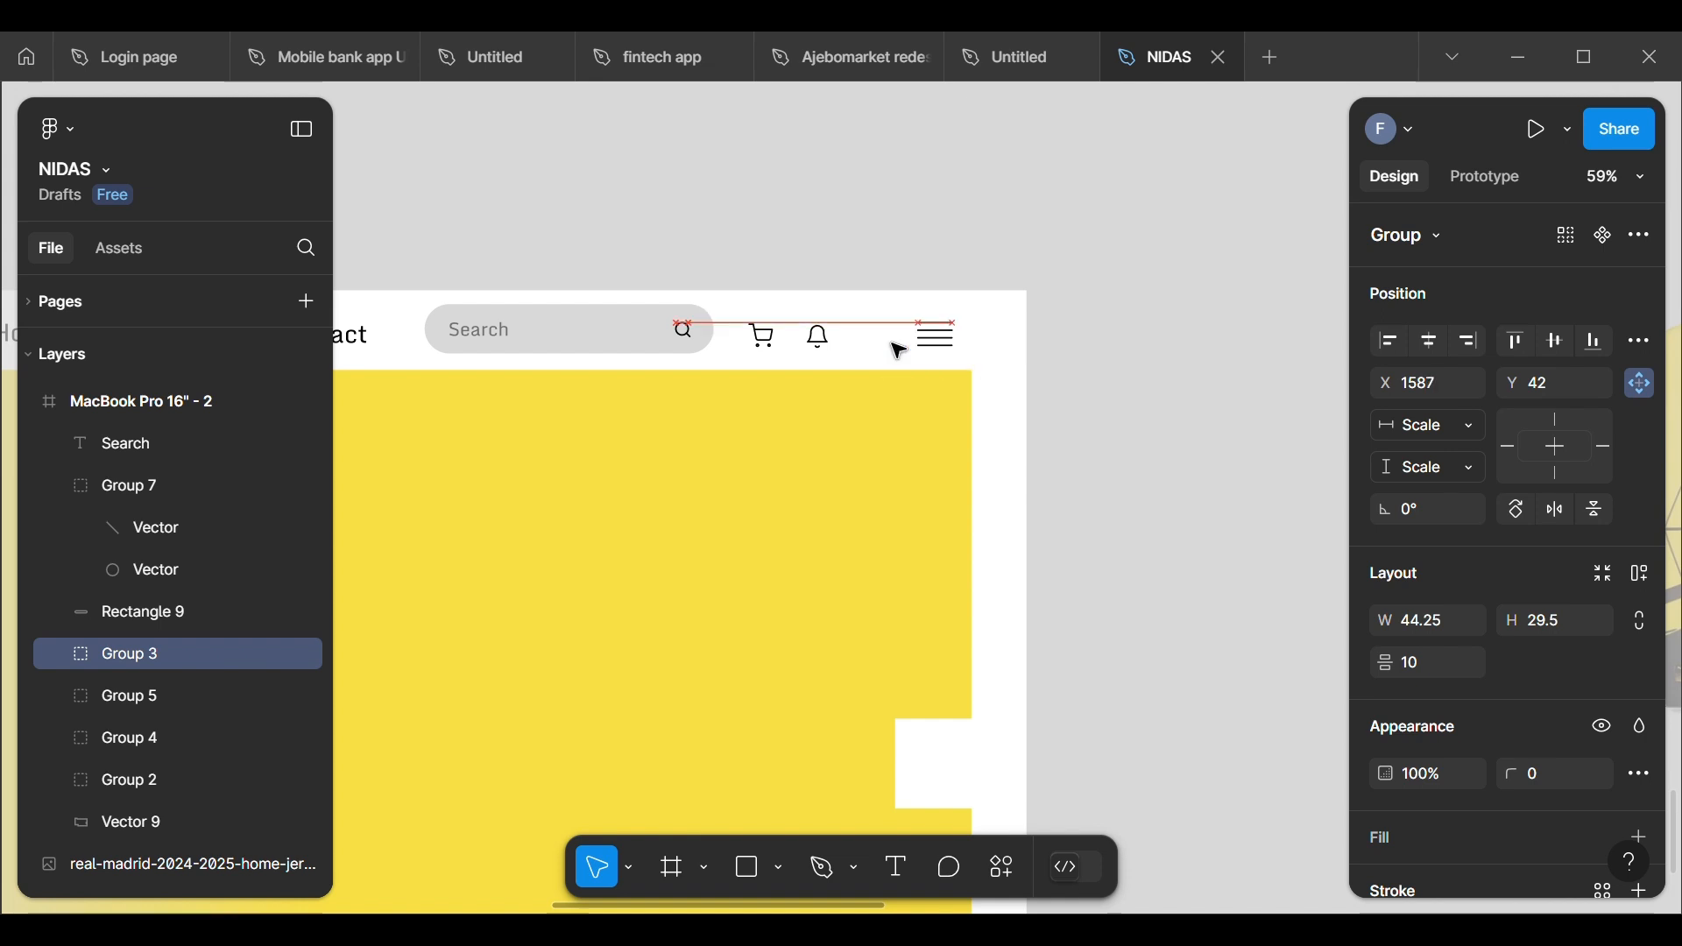
key(Right)
key(Right)
key(Right)
key(Right)
key(Right)
key(Right)
key(Right)
key(Right)
key(Right)
key(Right)
key(Right)
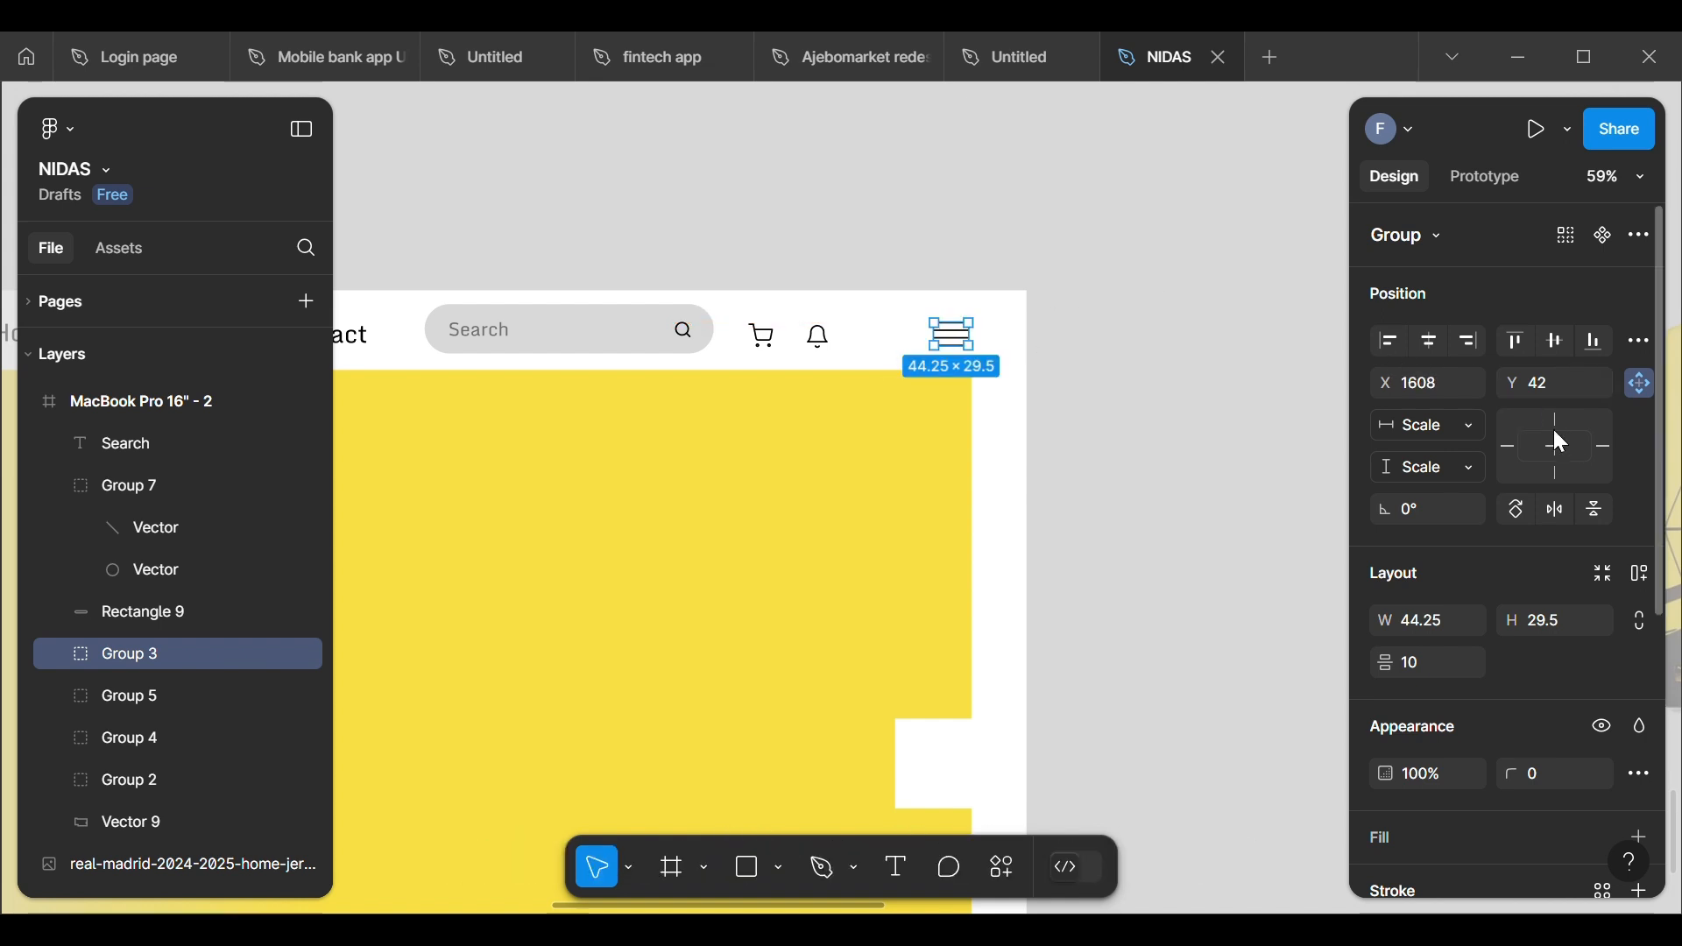
Step: Try aligning the hamburger menu icon to the frame's right edge and undo the alignment
click(1470, 340)
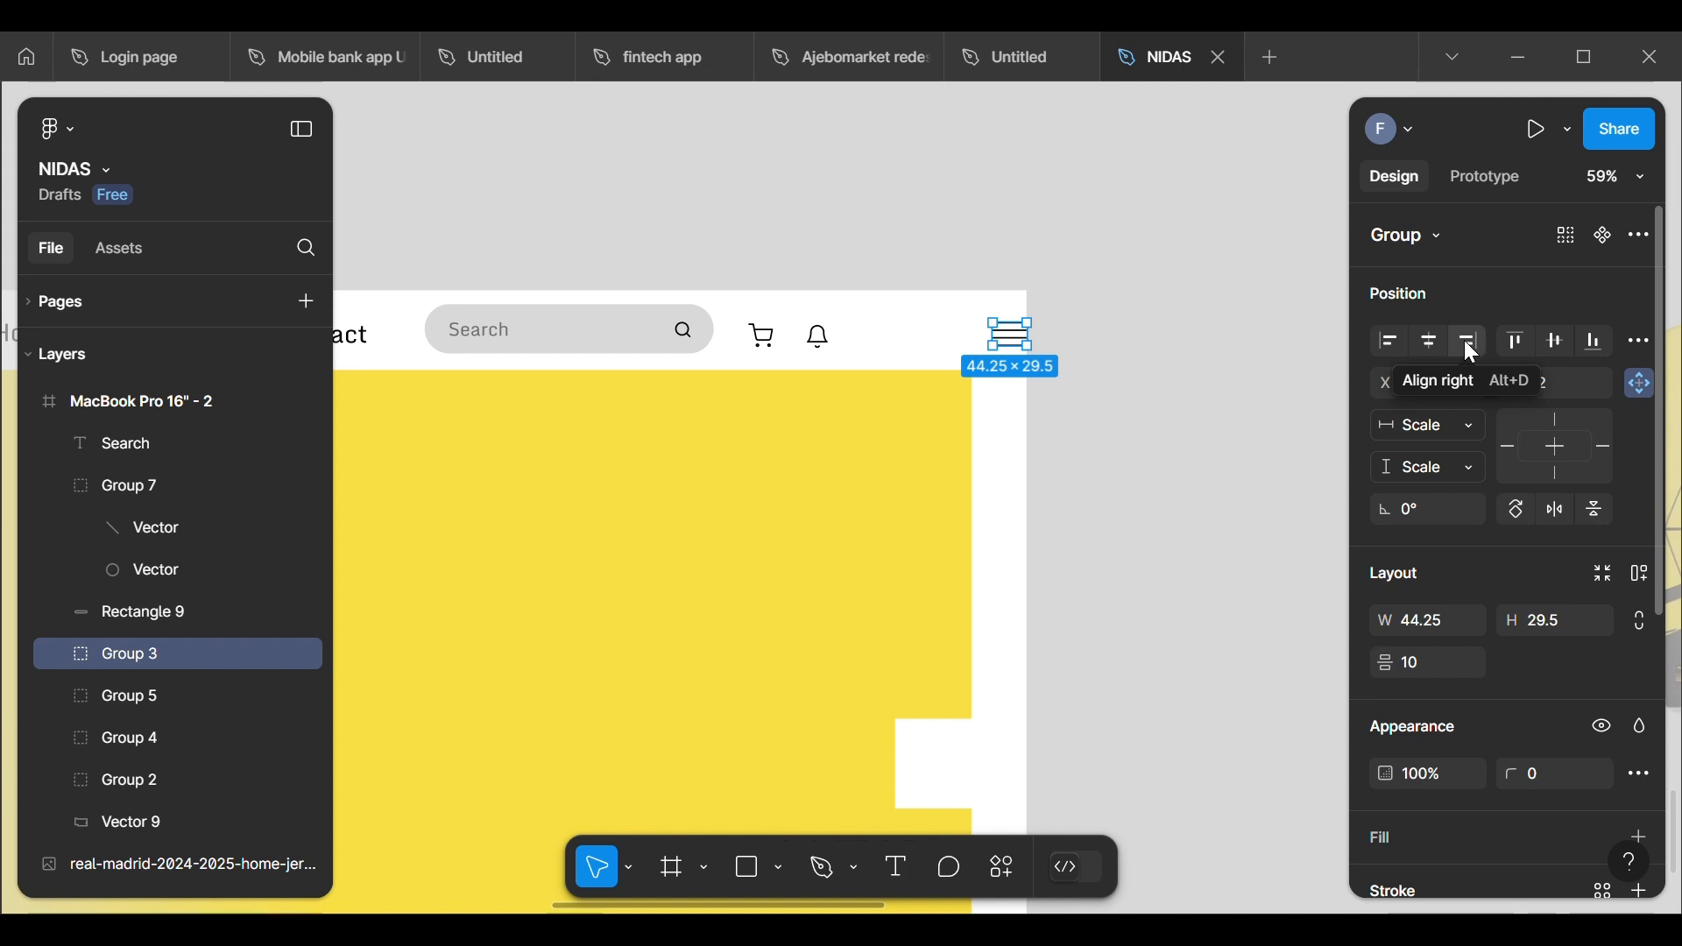
key(ctrl+z)
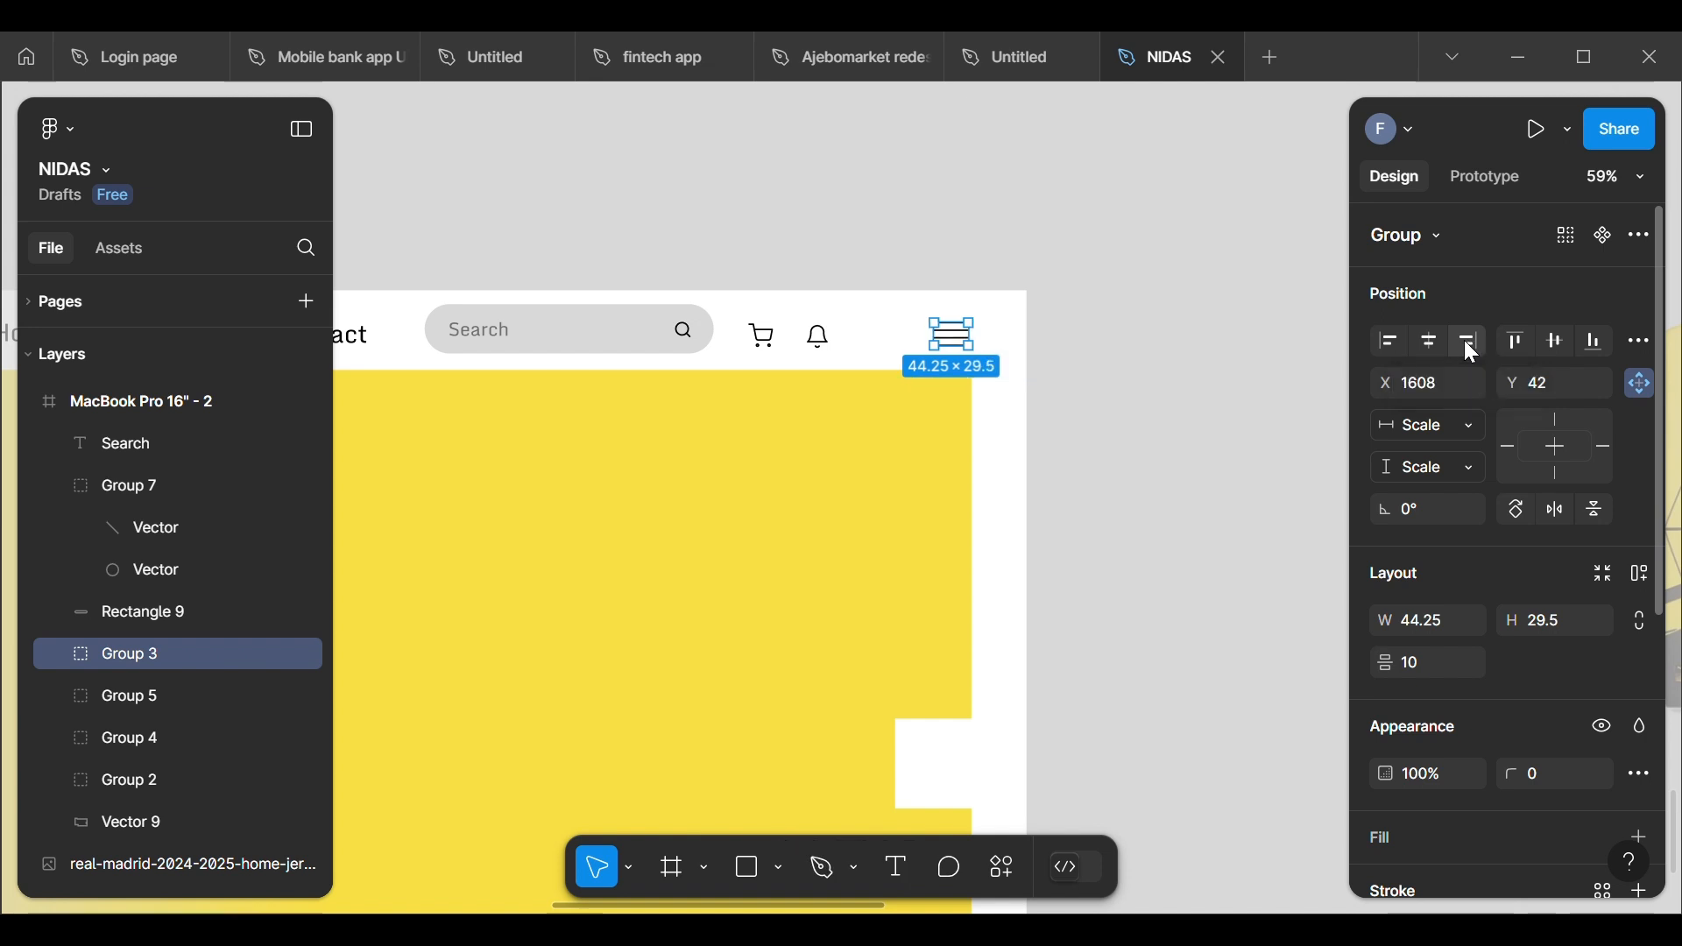
click(1165, 332)
Step: Nudge the hamburger menu icon to X 1610 and set its constraints to Right and Top
click(953, 338)
key(Right)
key(Right)
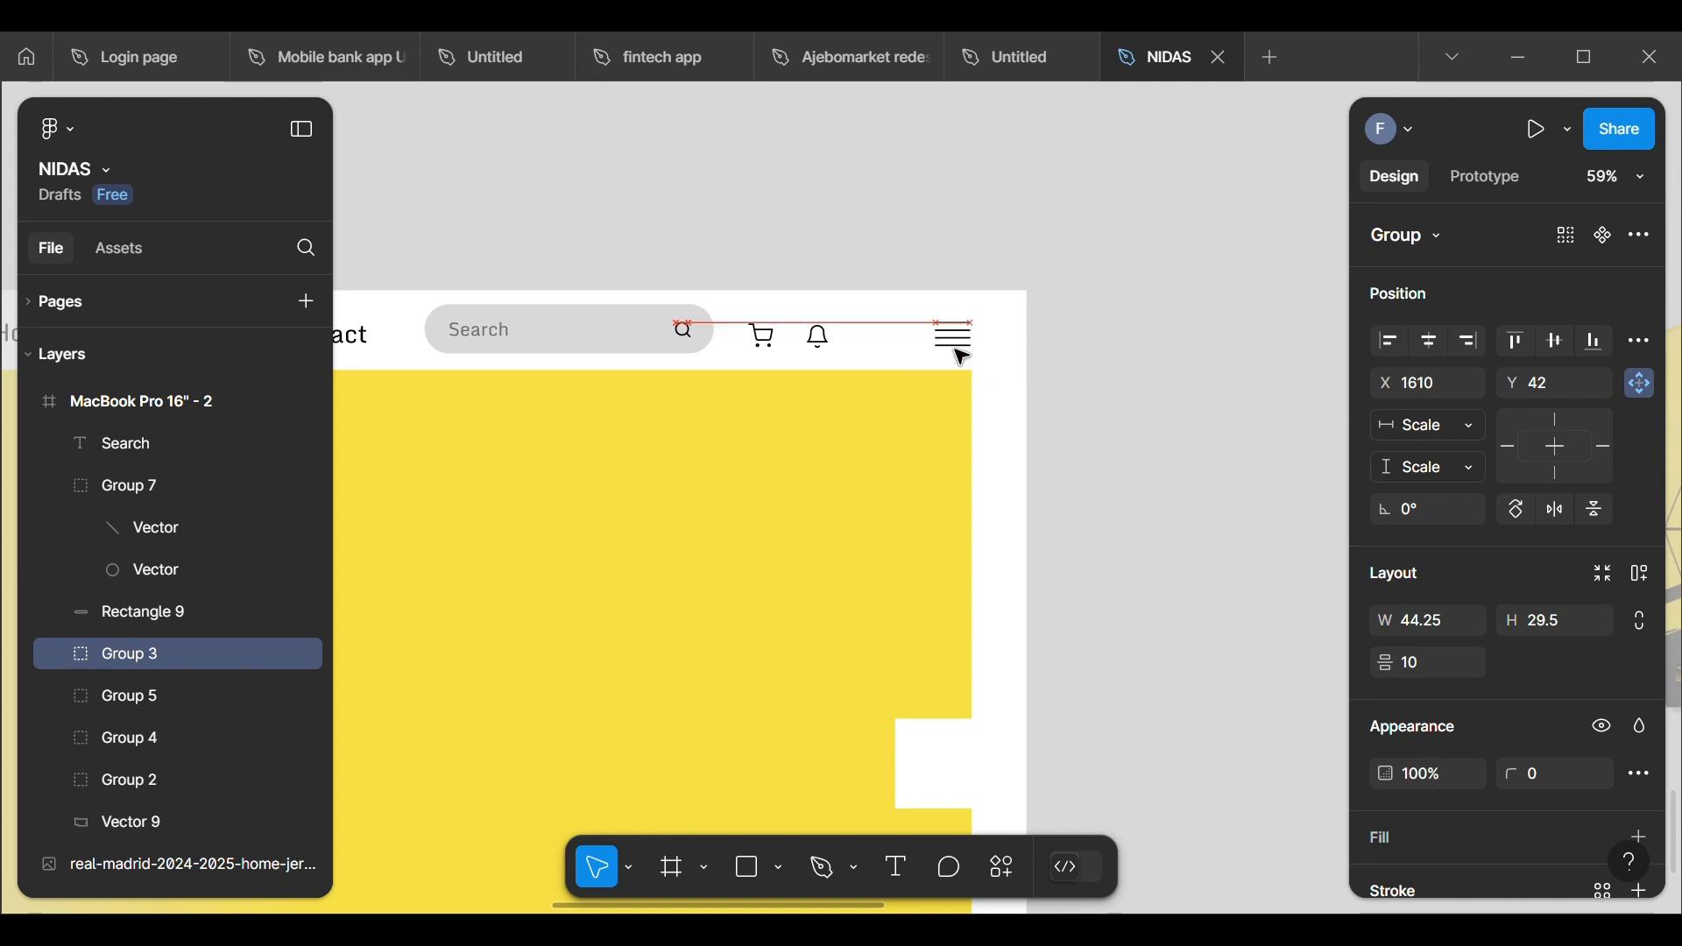
click(1555, 415)
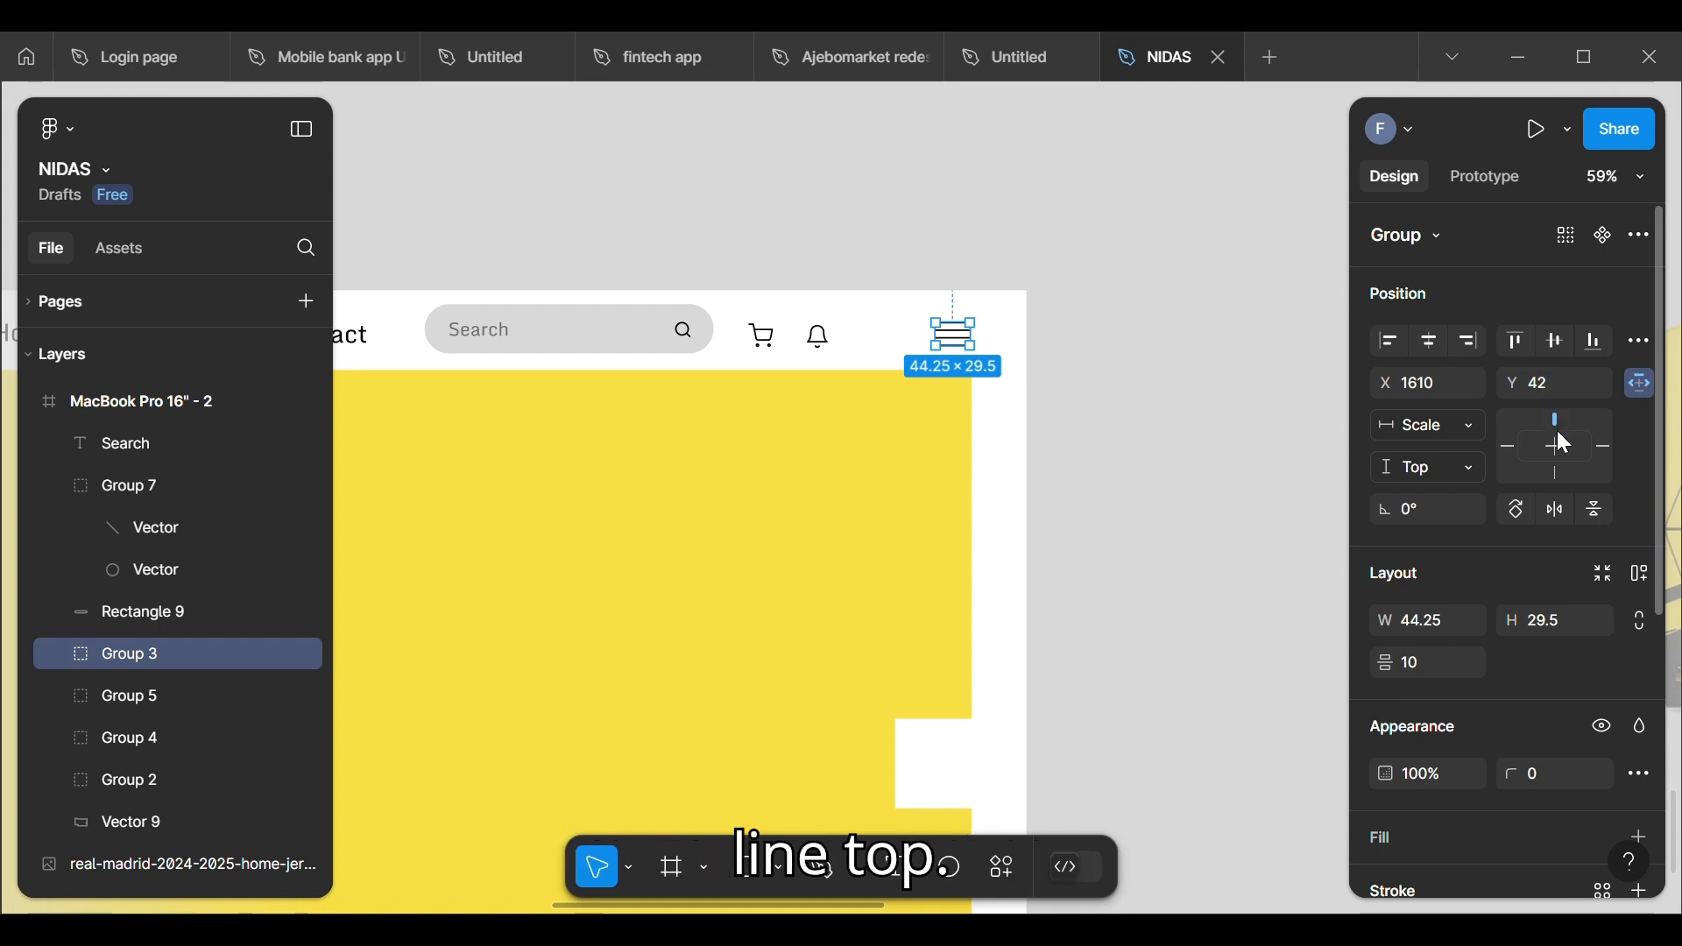
click(1600, 447)
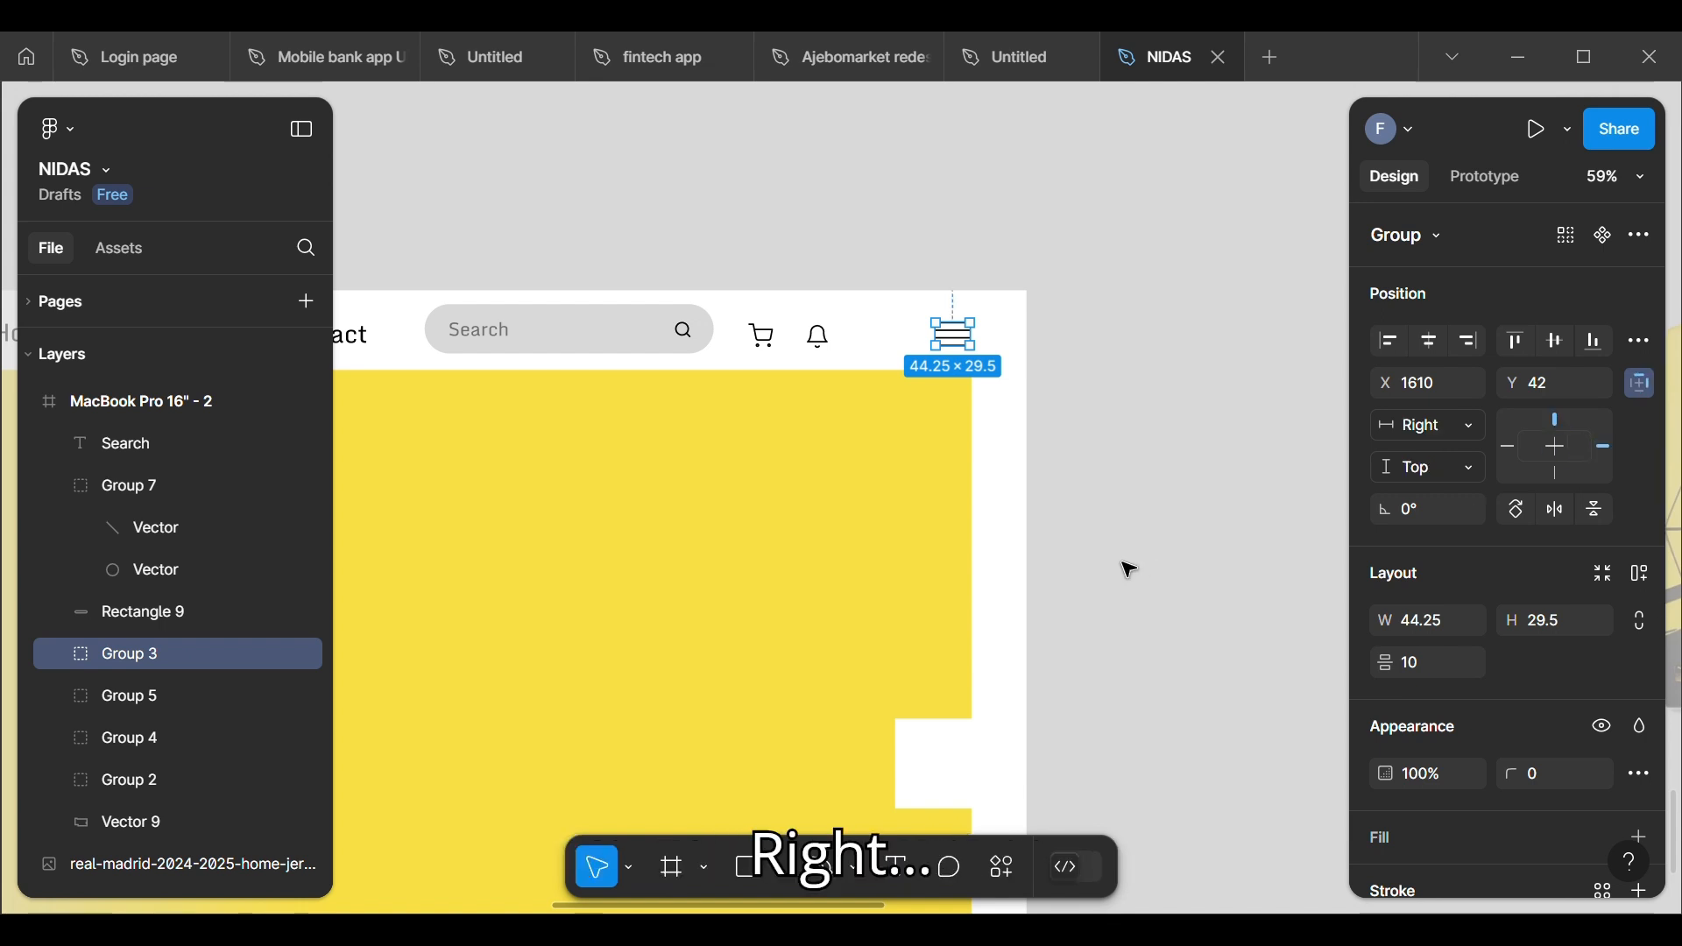
click(1210, 454)
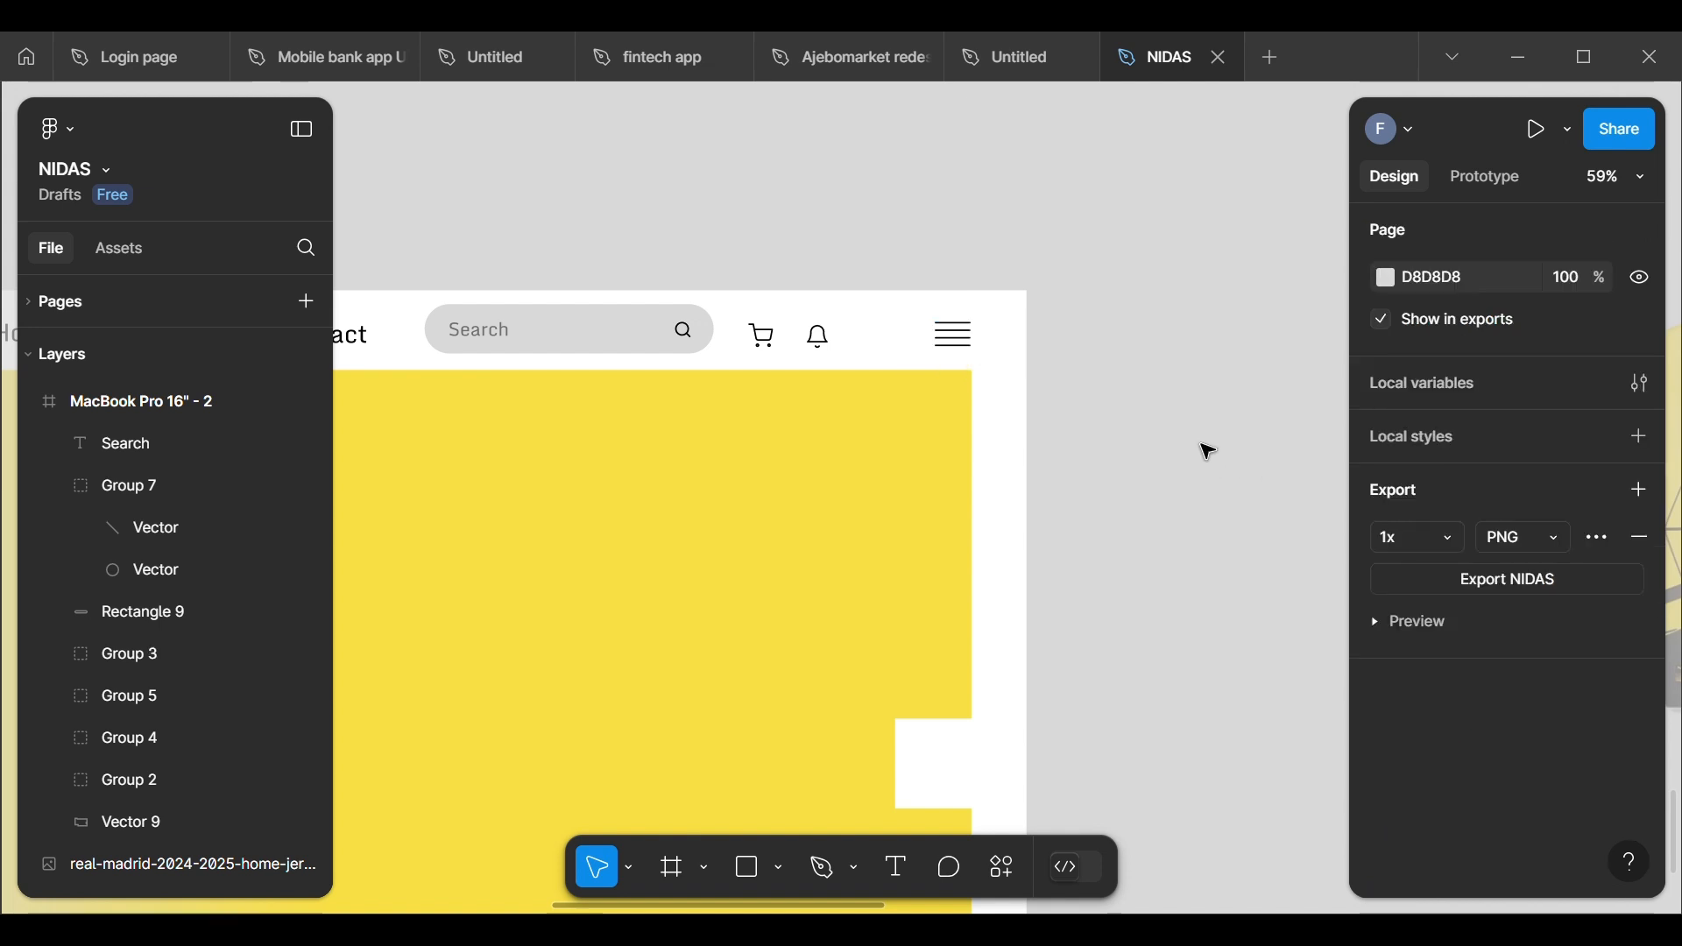
click(954, 343)
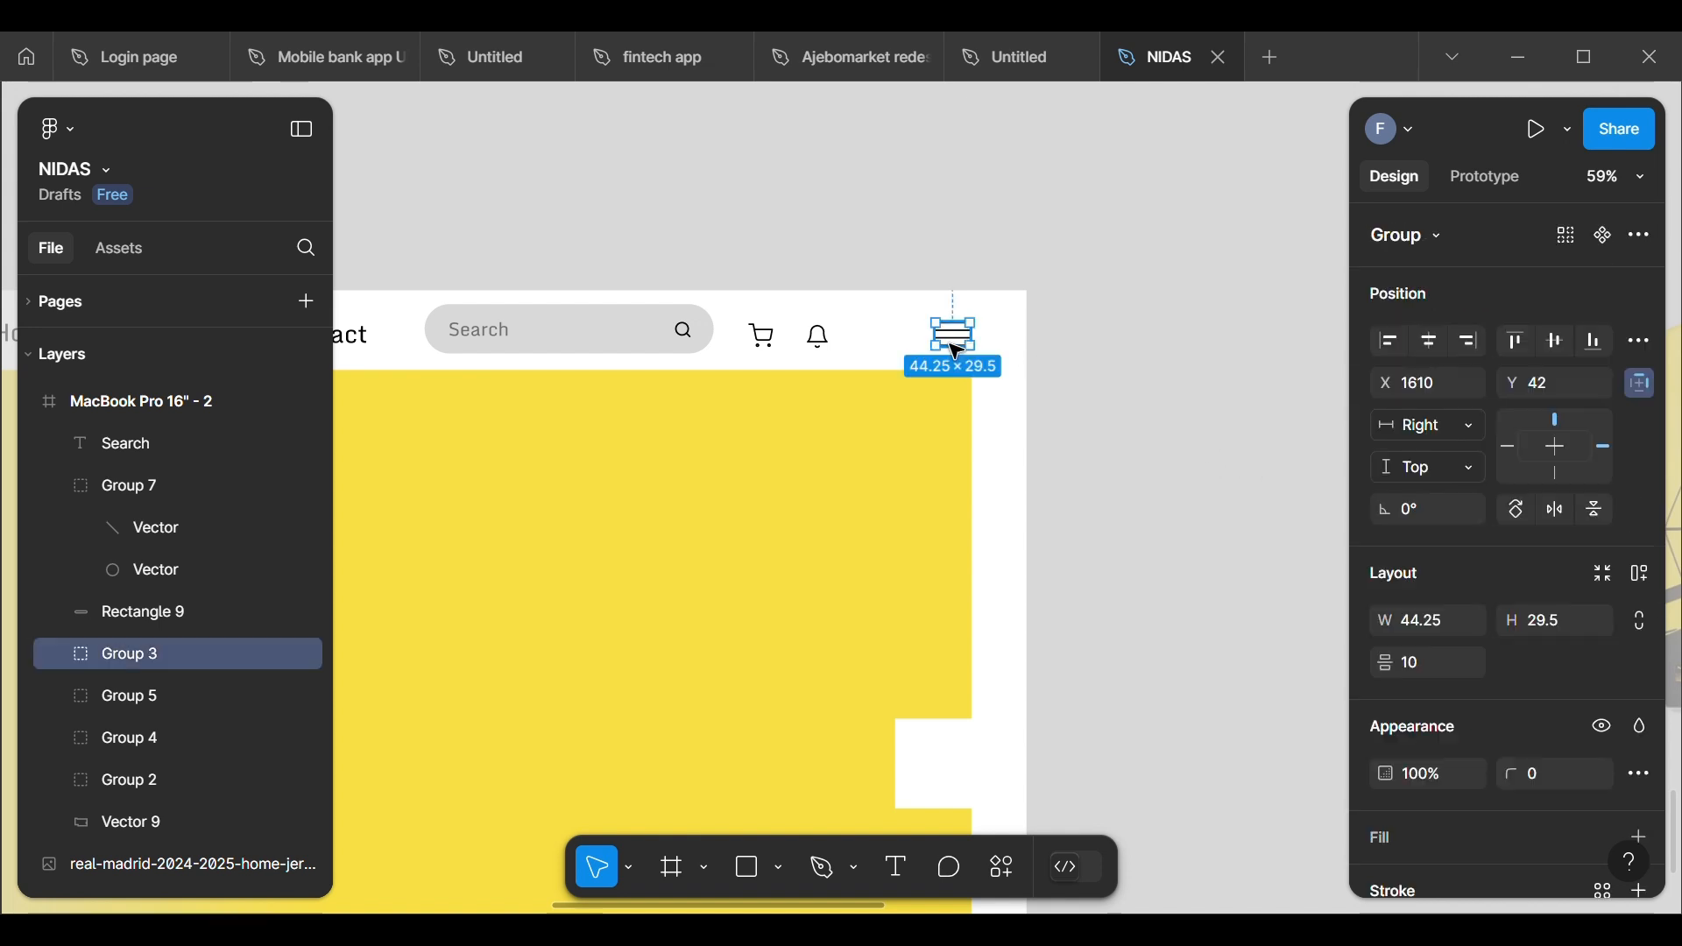
click(1198, 422)
Step: Shift the cart and bell icons together toward the hamburger menu icon, placing the cart at about X 1434
scroll(1197, 422, down, 2)
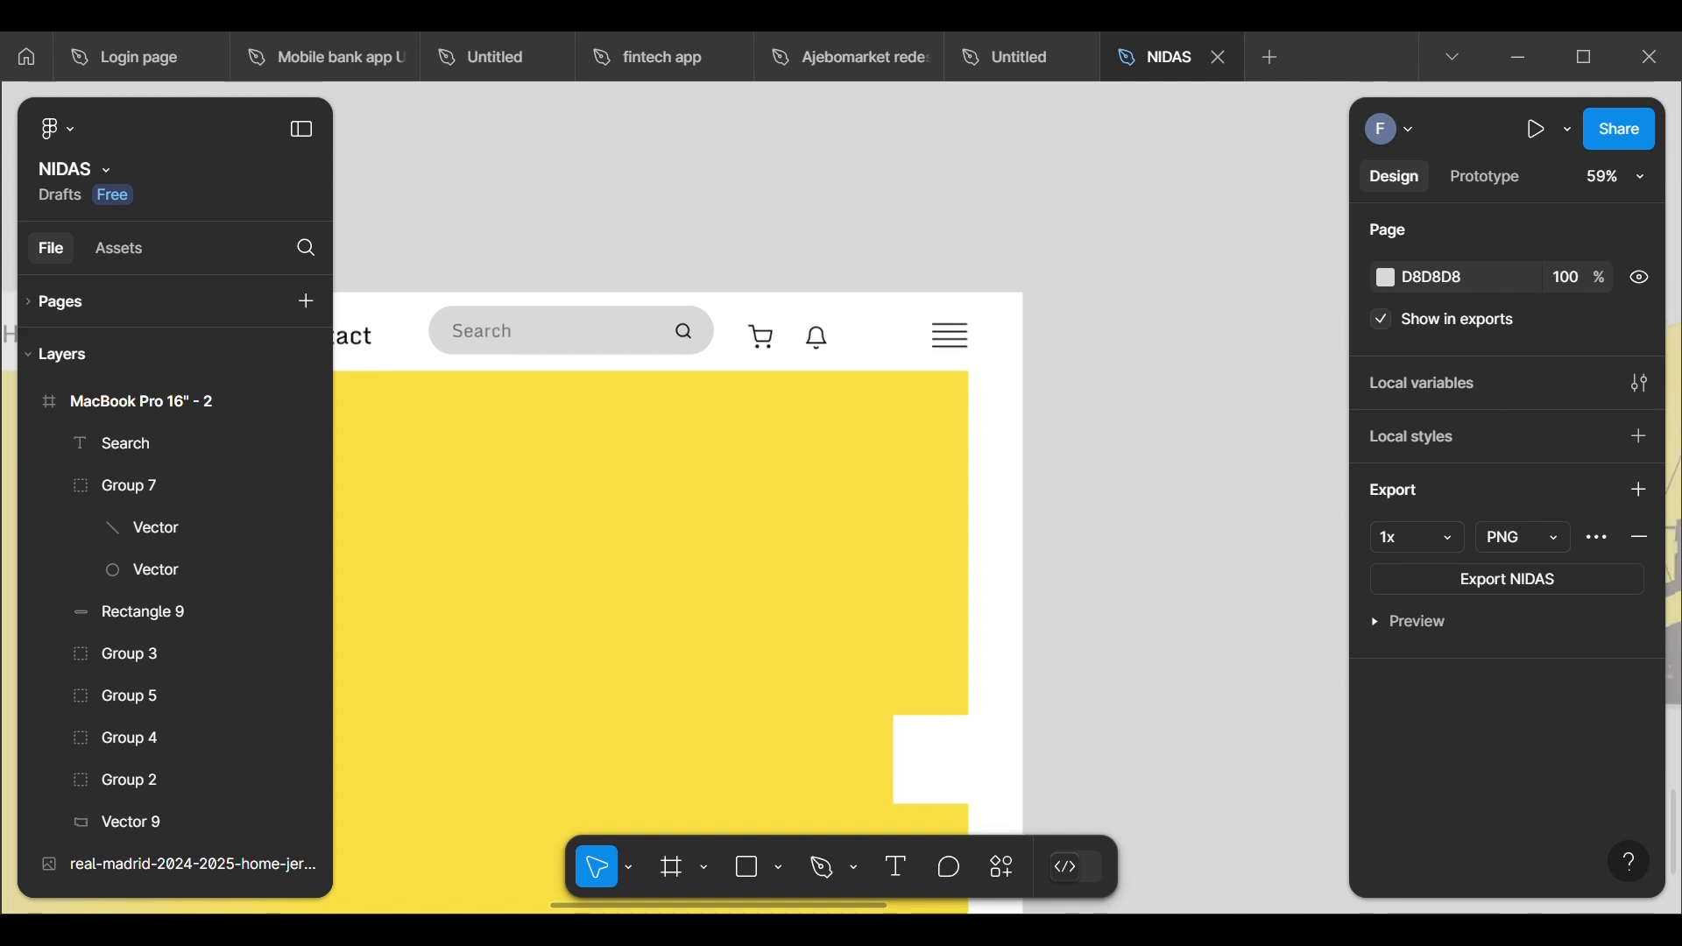
scroll(717, 550, up, 1)
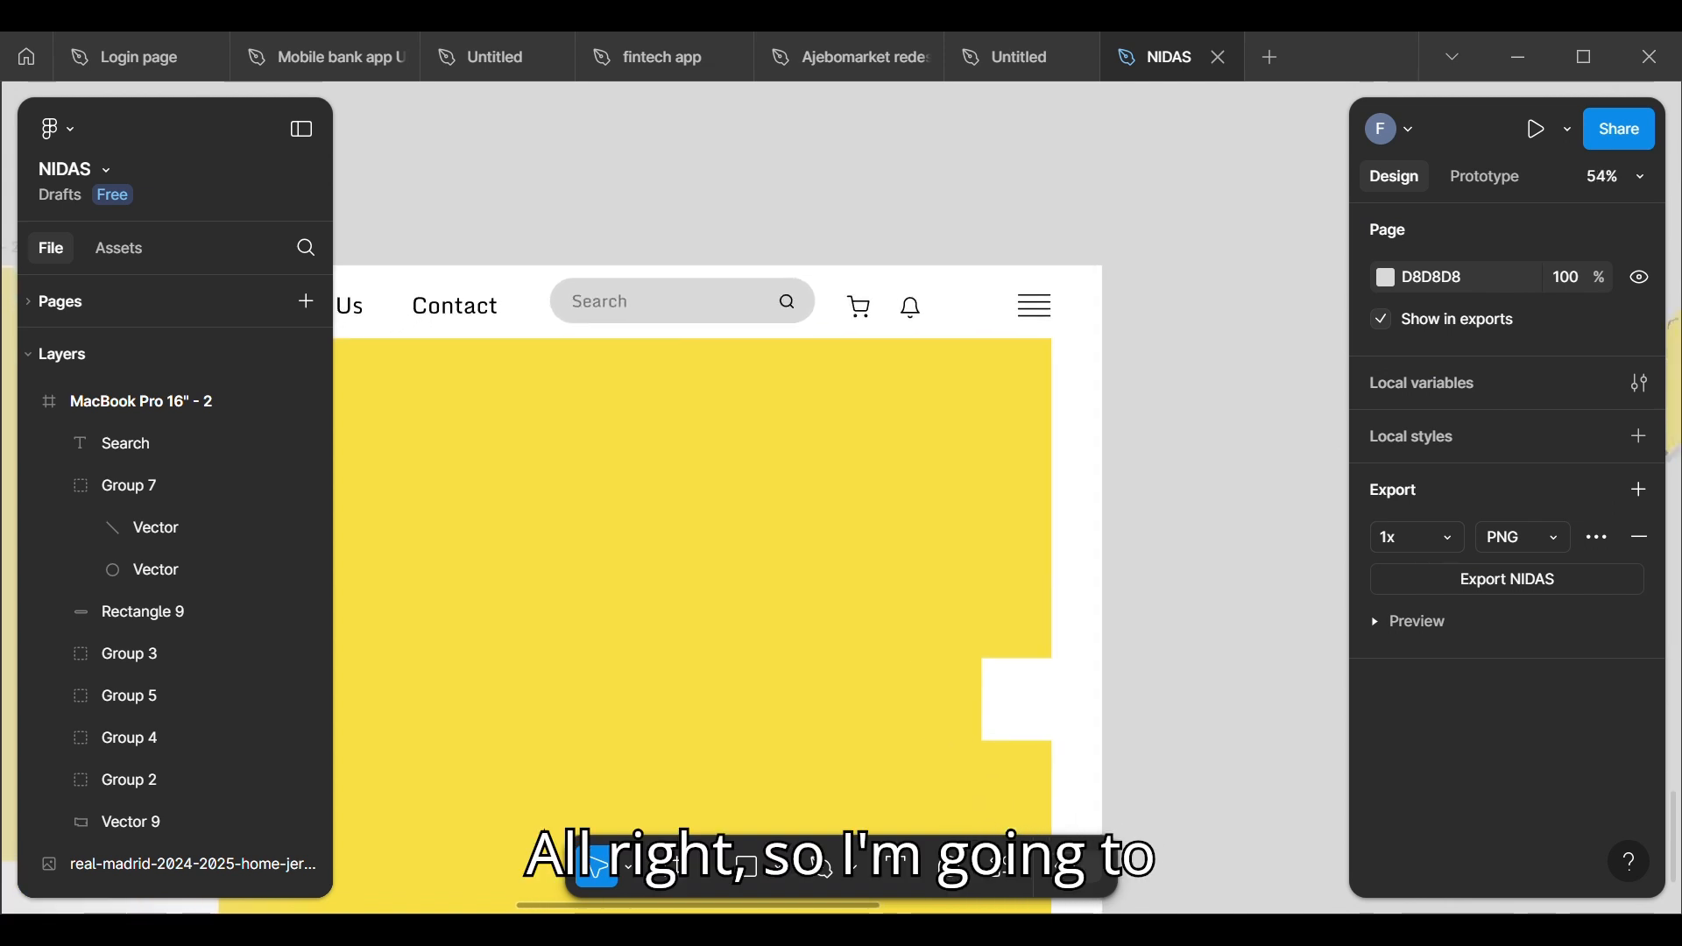
click(861, 317)
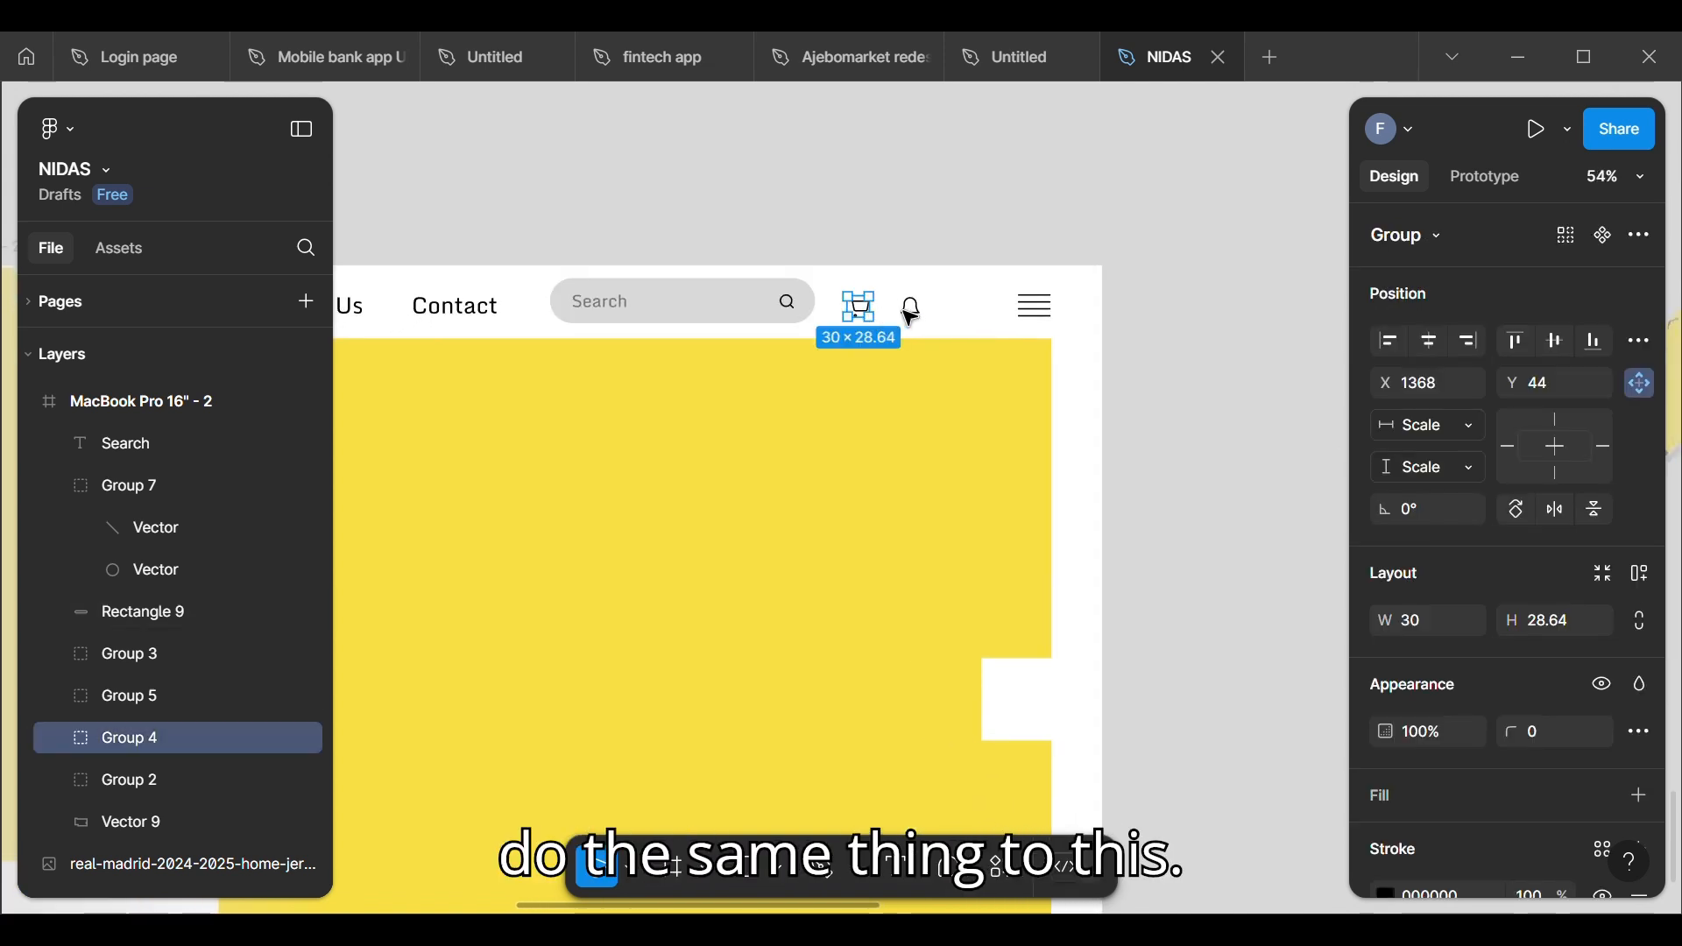
shift+click(911, 308)
key(Right)
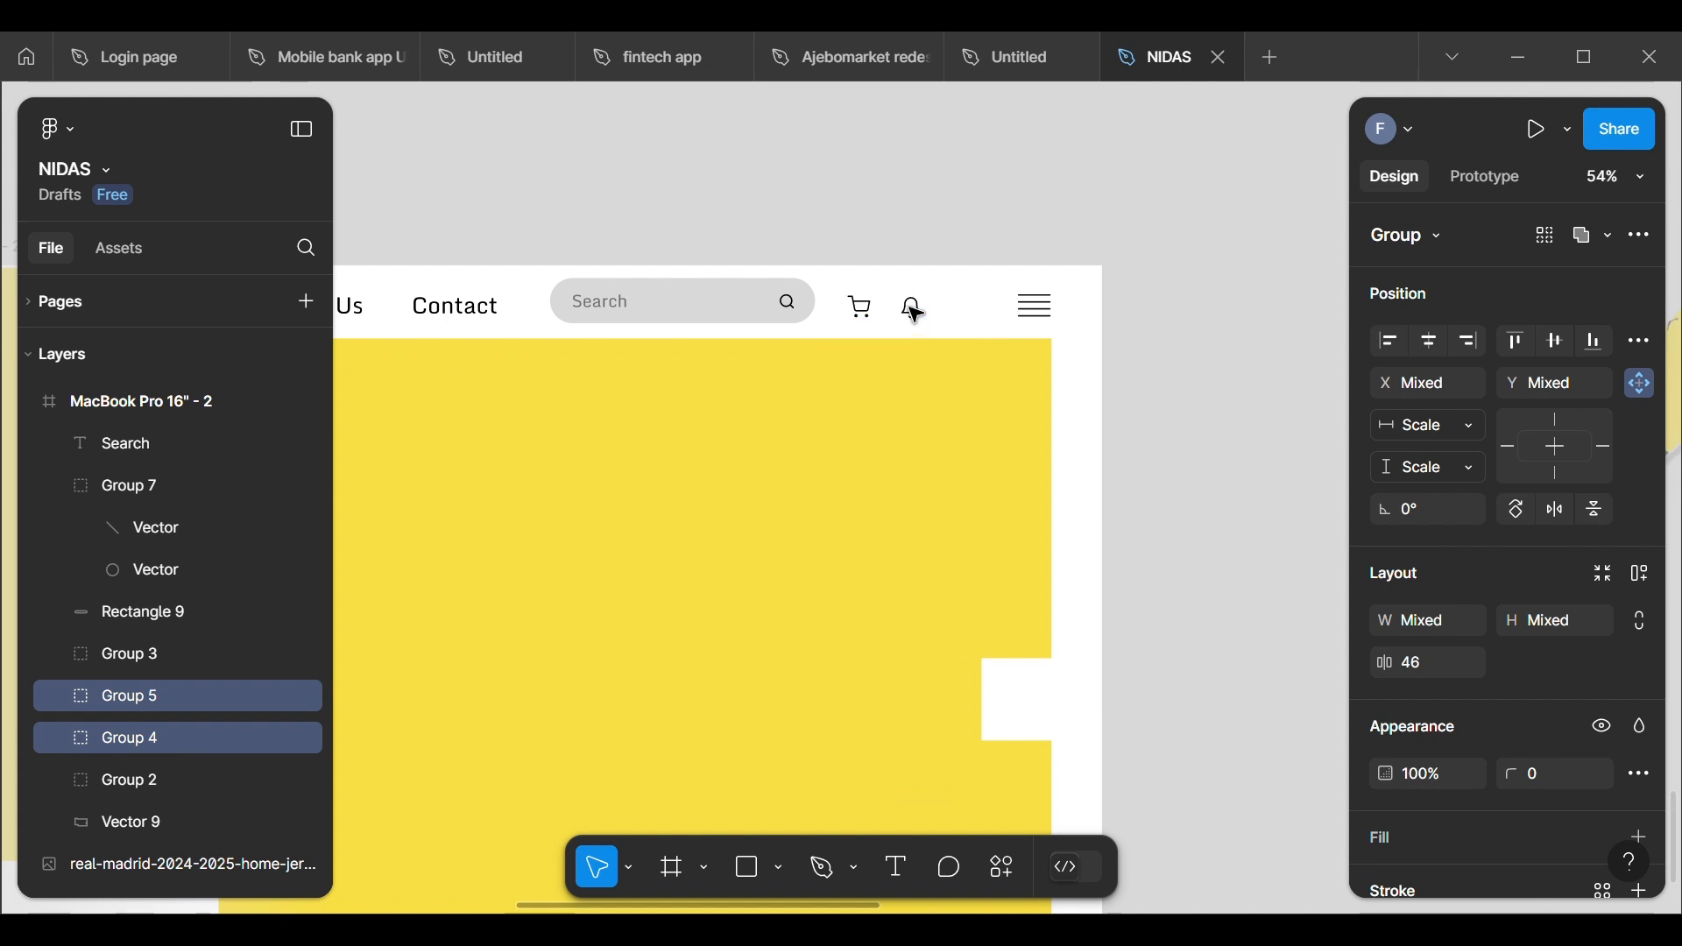
key(shift+Right)
key(shift+Right)
key(shift+Right)
key(shift+Right)
key(shift+Right)
key(shift+Right)
key(shift+Right)
key(shift+Right)
key(shift+Right)
key(shift+Right)
key(shift+Right)
key(Escape)
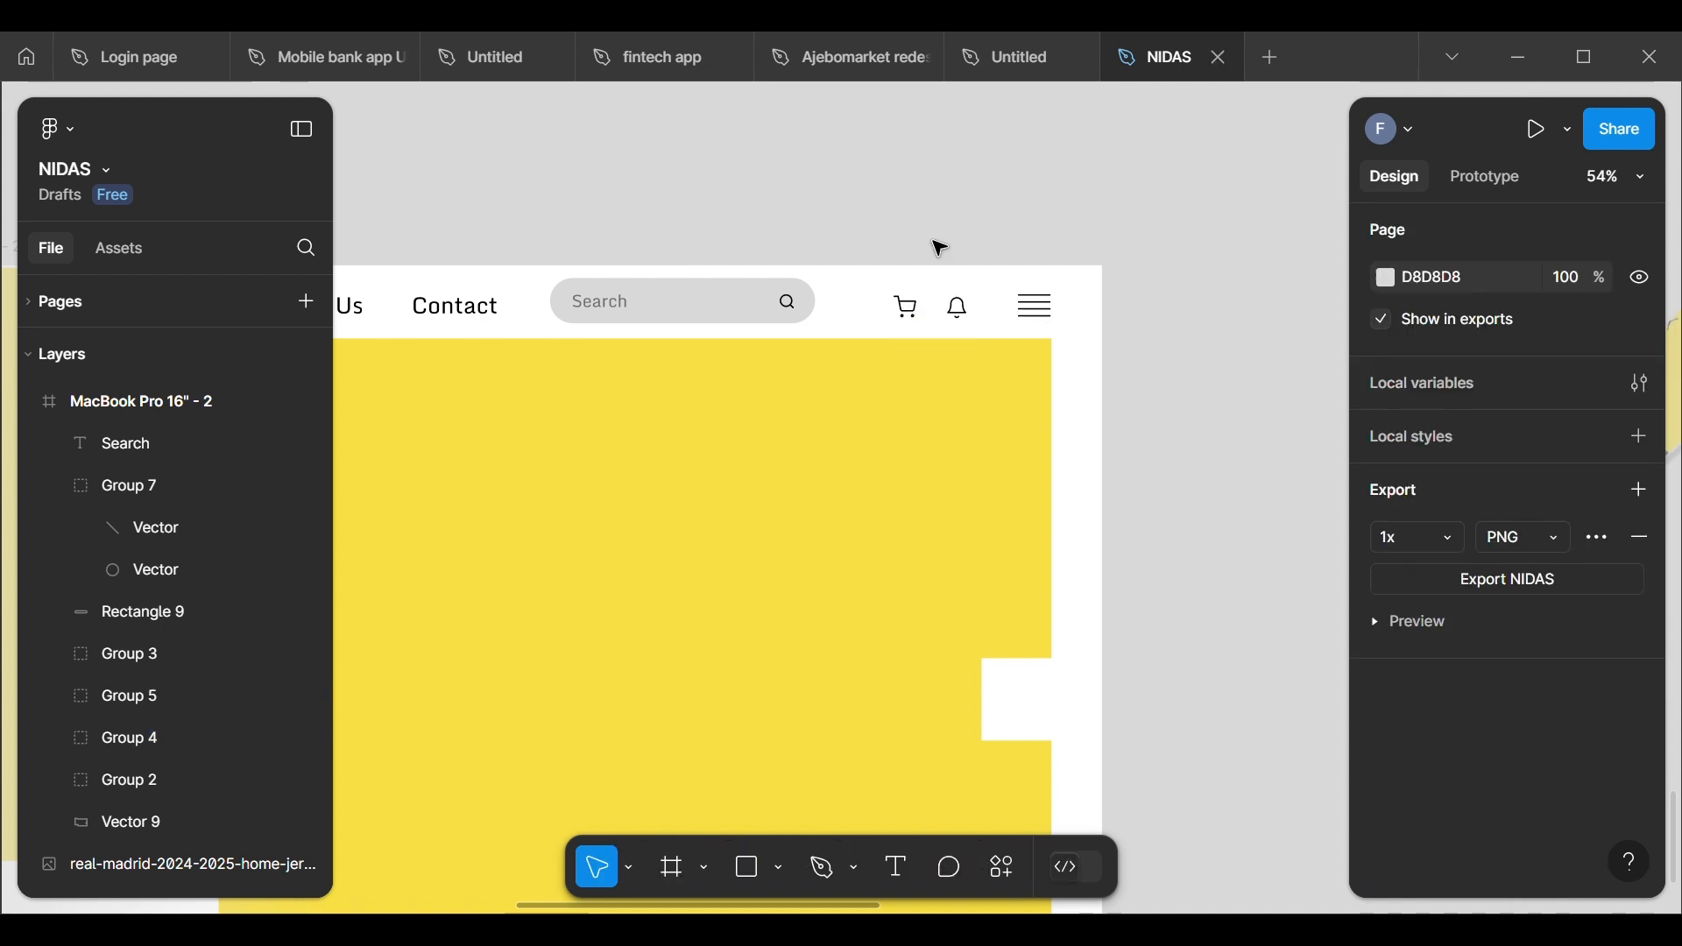
click(922, 326)
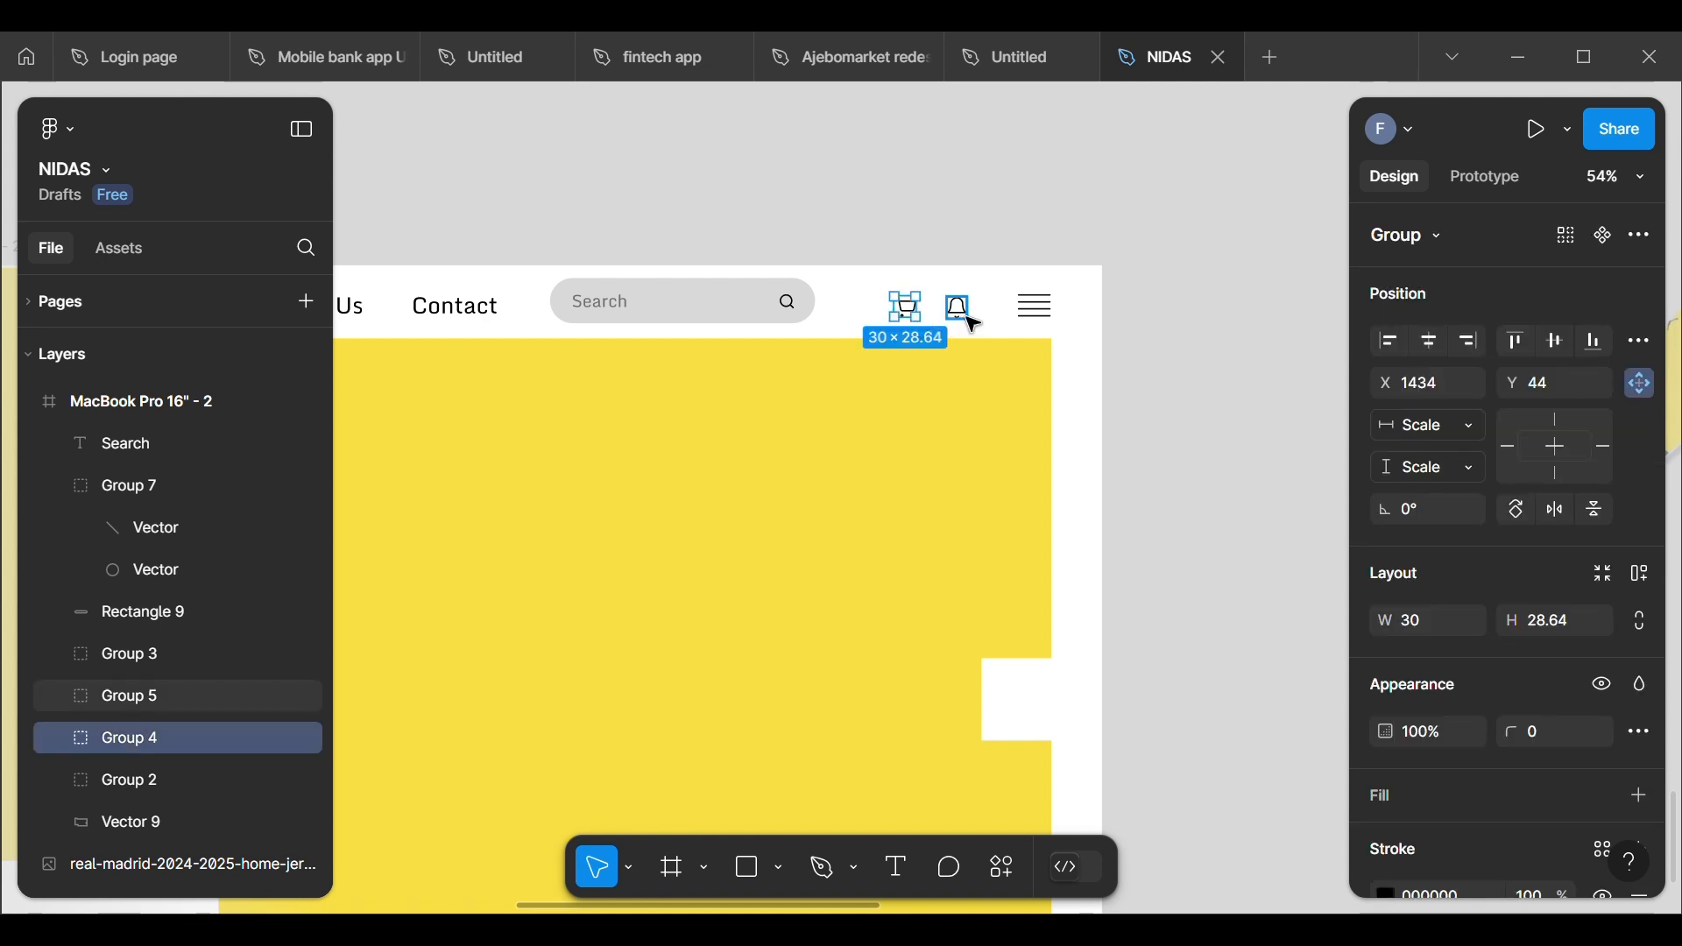
shift+click(964, 321)
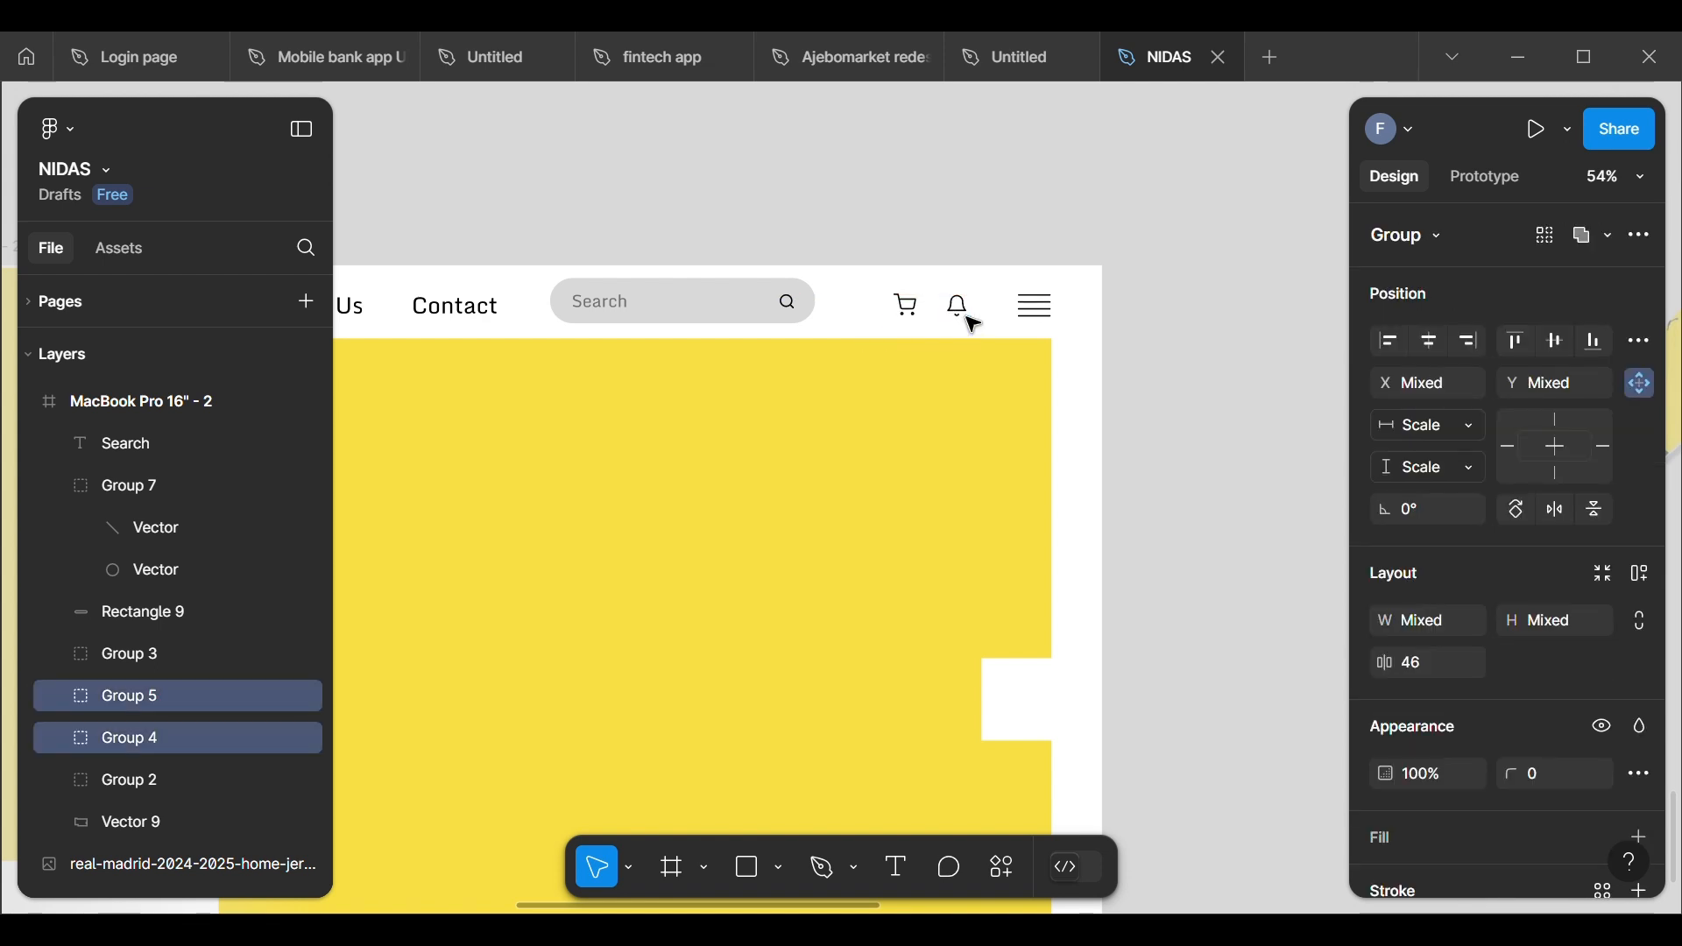
click(936, 237)
Step: Group the search bar rectangle, the Search label and the magnifier icon
scroll(931, 237, down, 5)
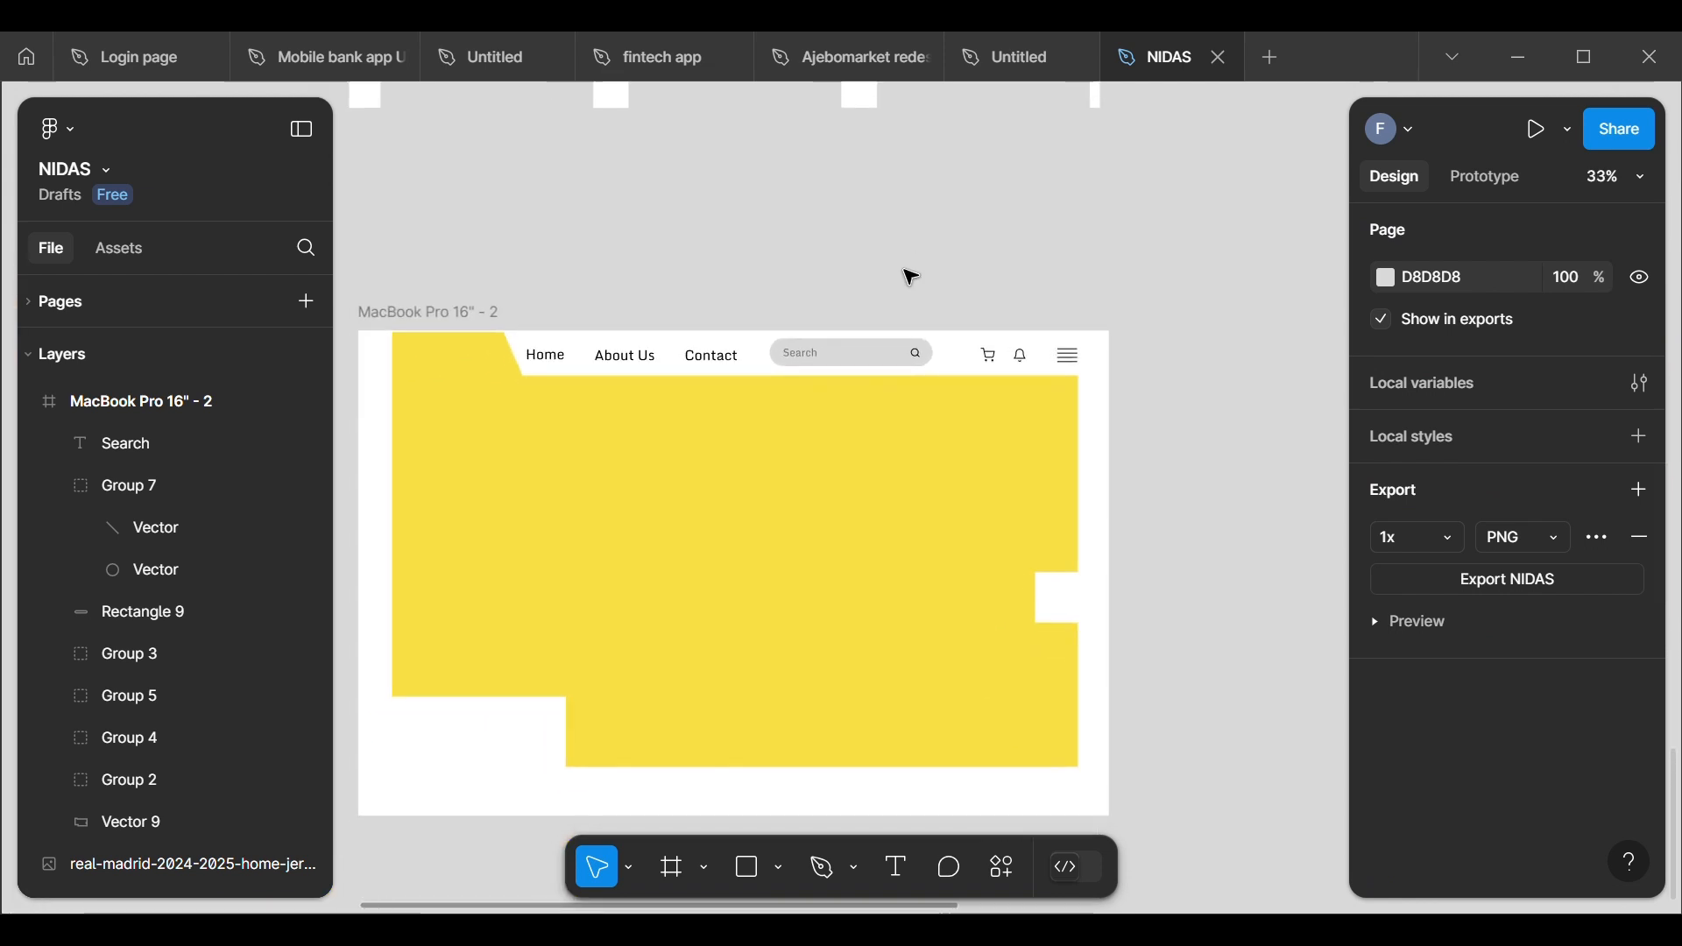
scroll(774, 341, up, 5)
scroll(768, 359, down, 5)
scroll(761, 390, up, 8)
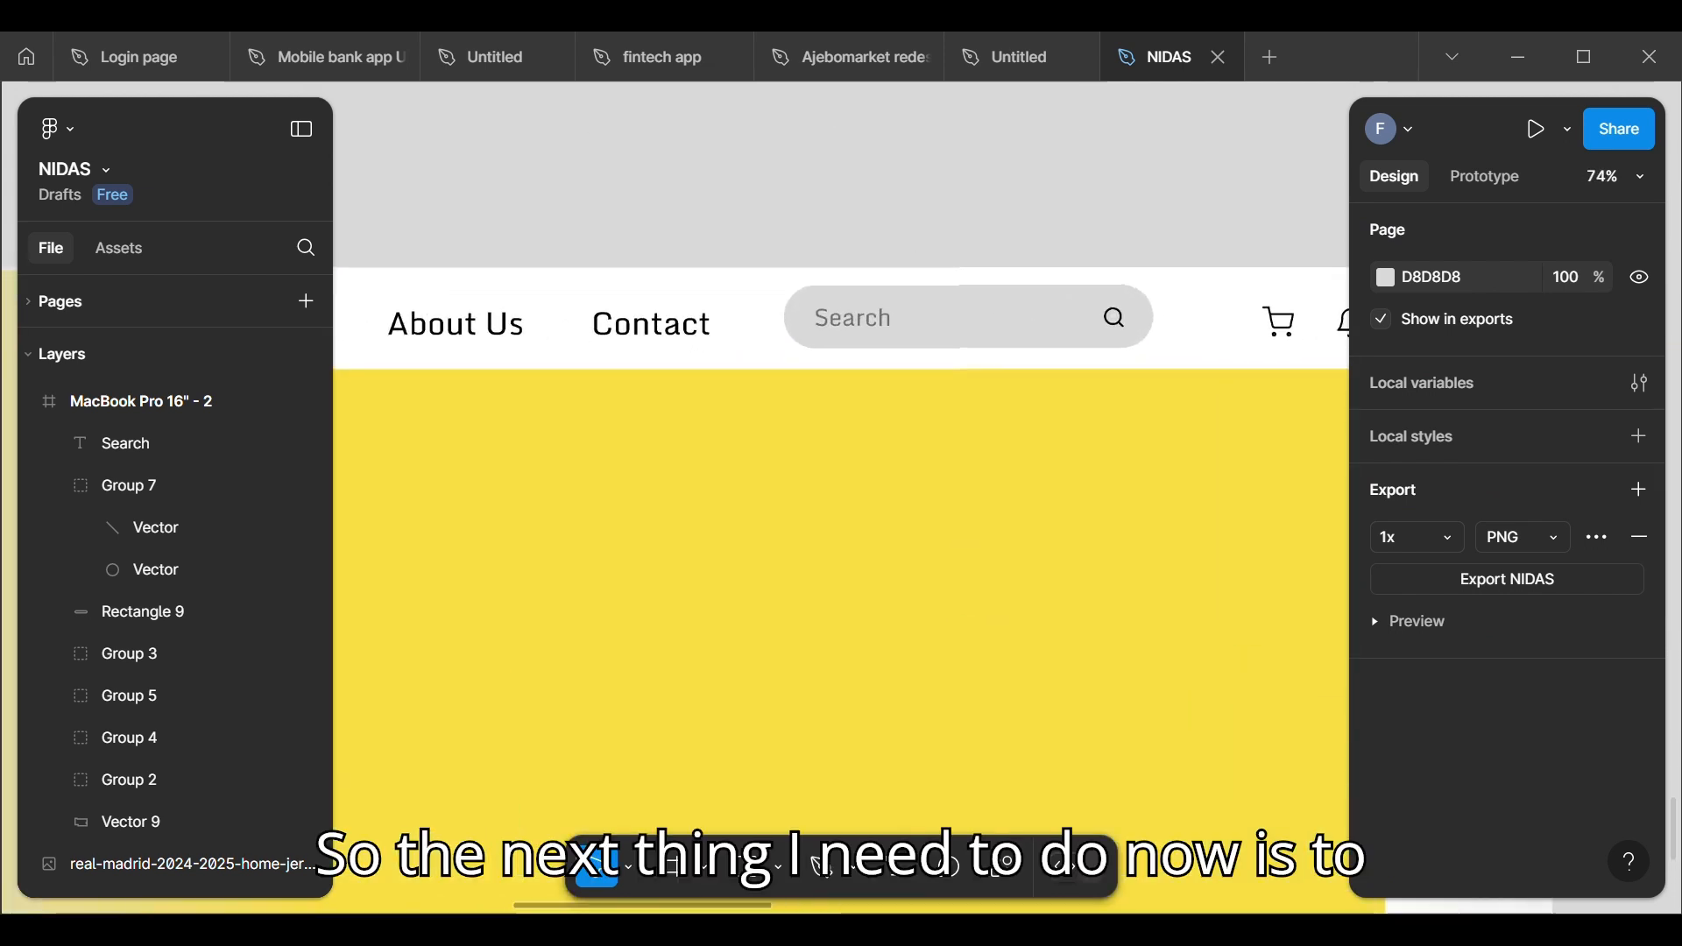
scroll(761, 390, down, 2)
scroll(760, 390, down, 2)
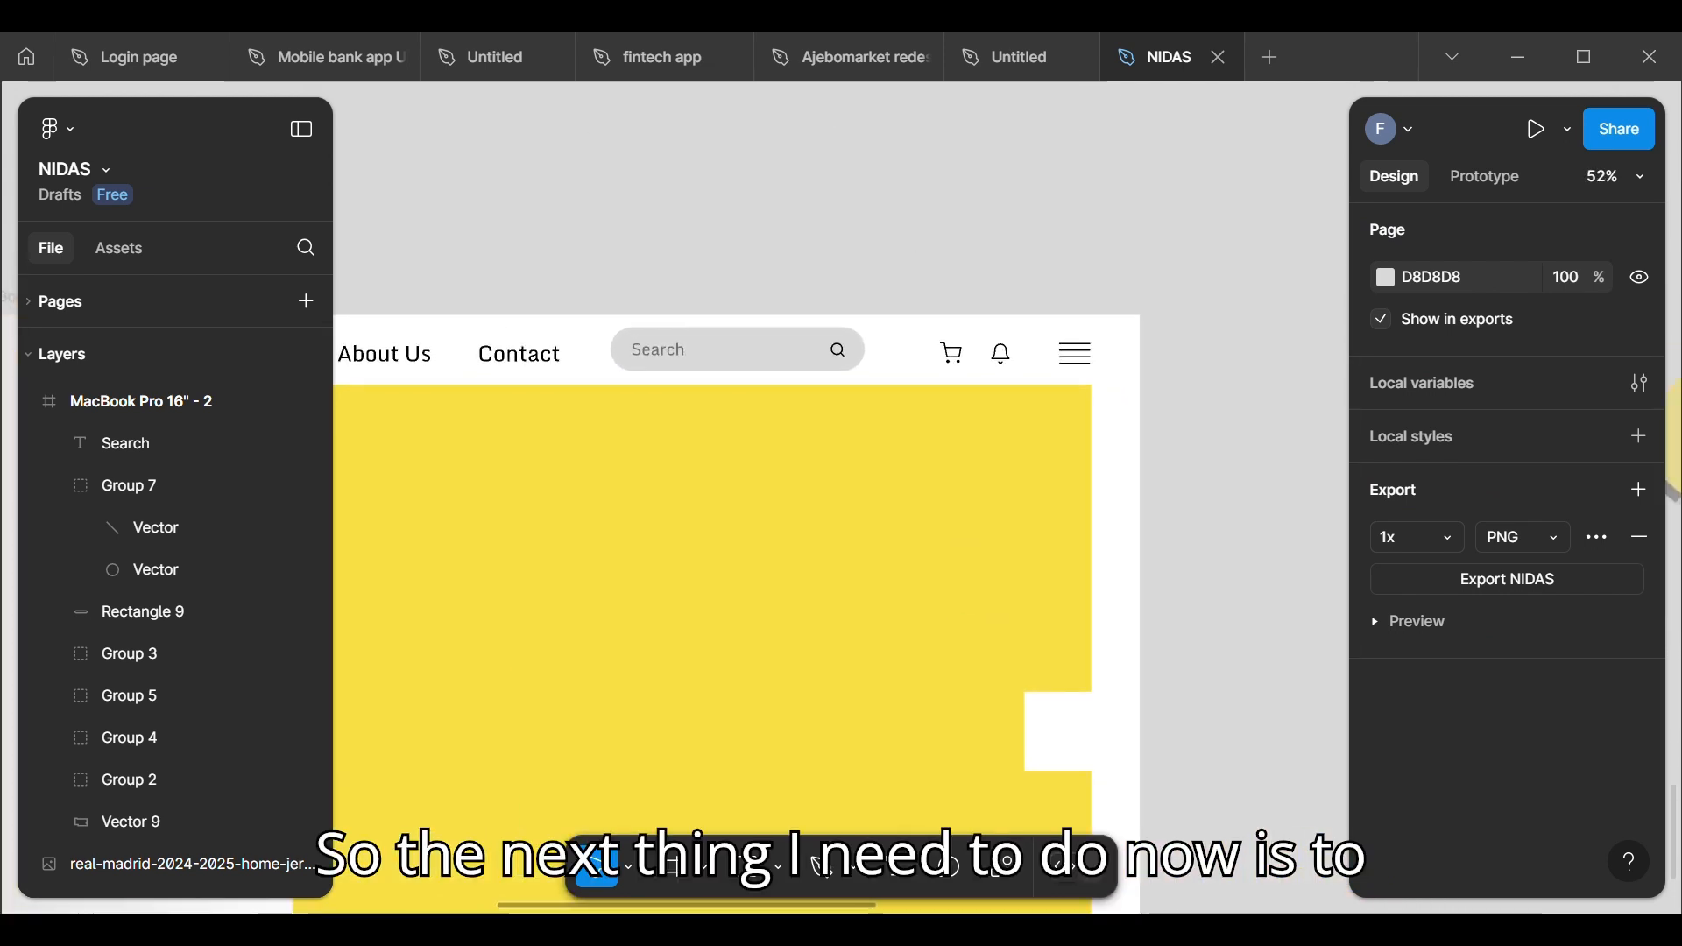
click(659, 346)
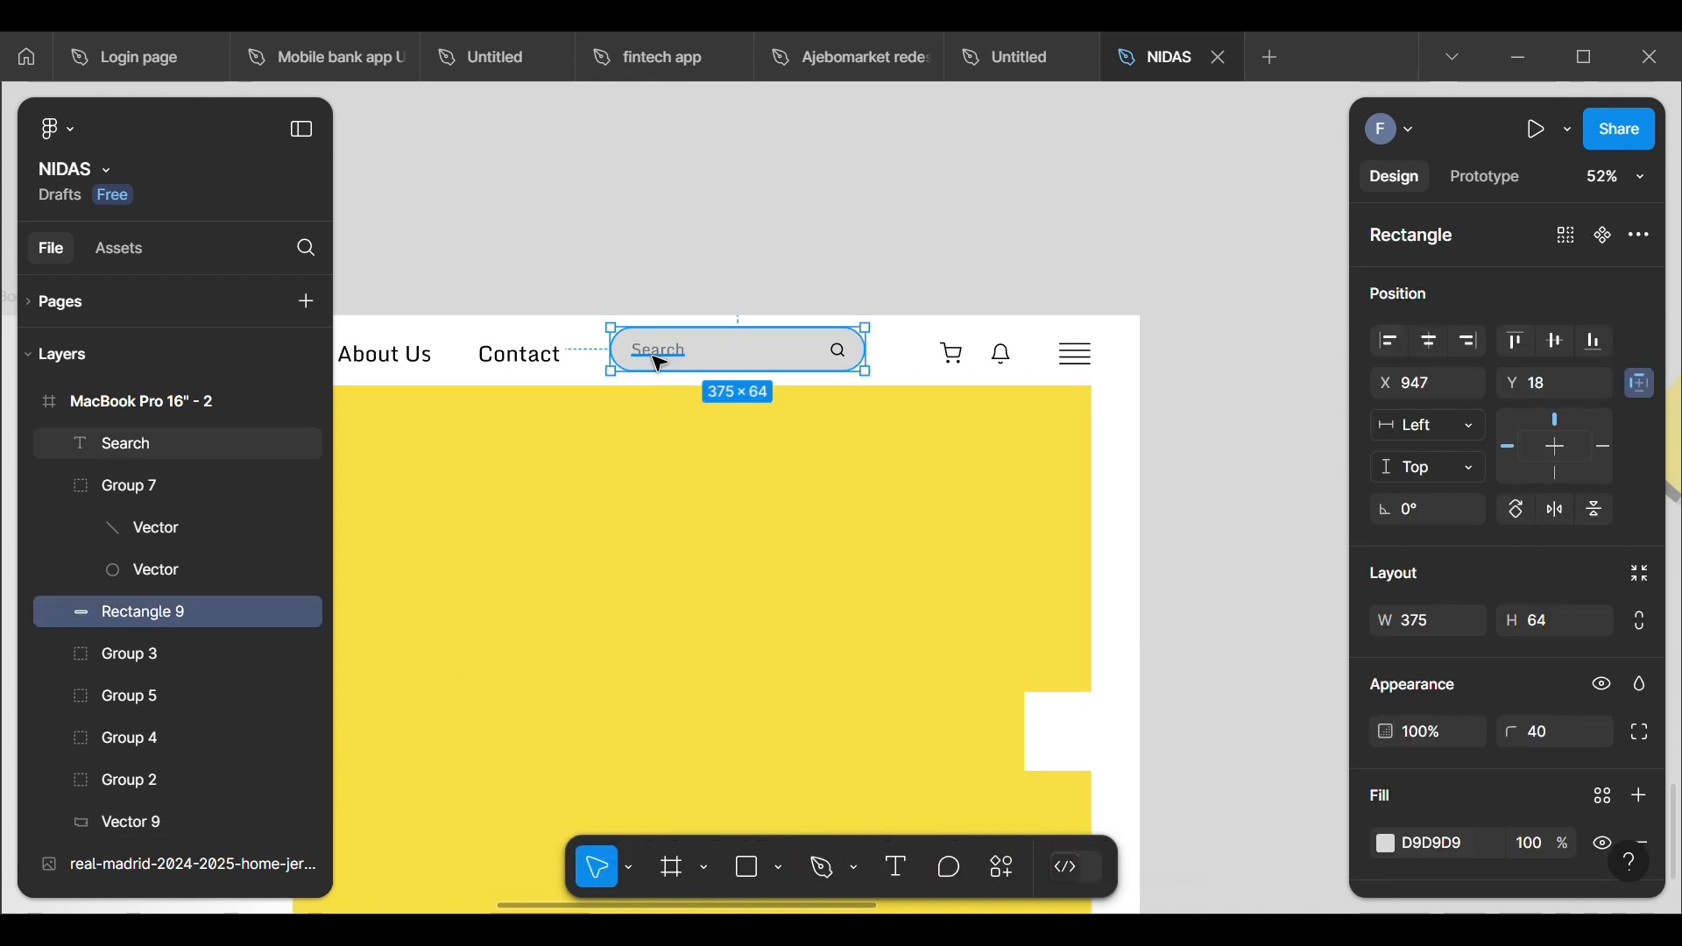
shift+click(661, 354)
shift+click(849, 364)
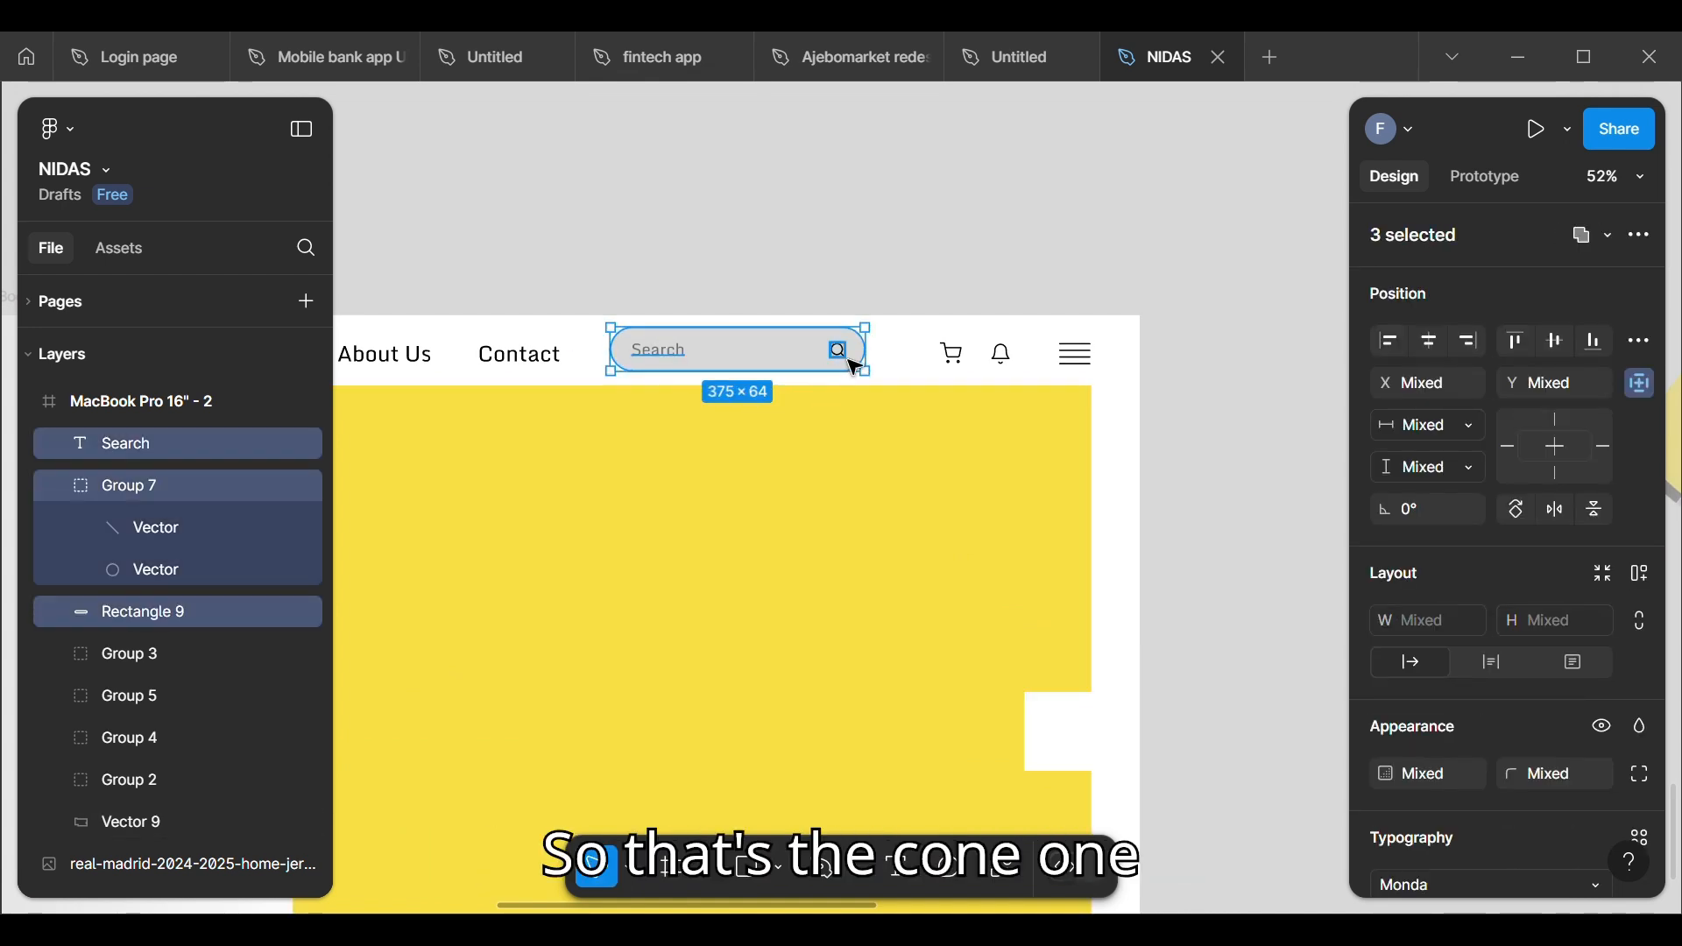
right_click(764, 357)
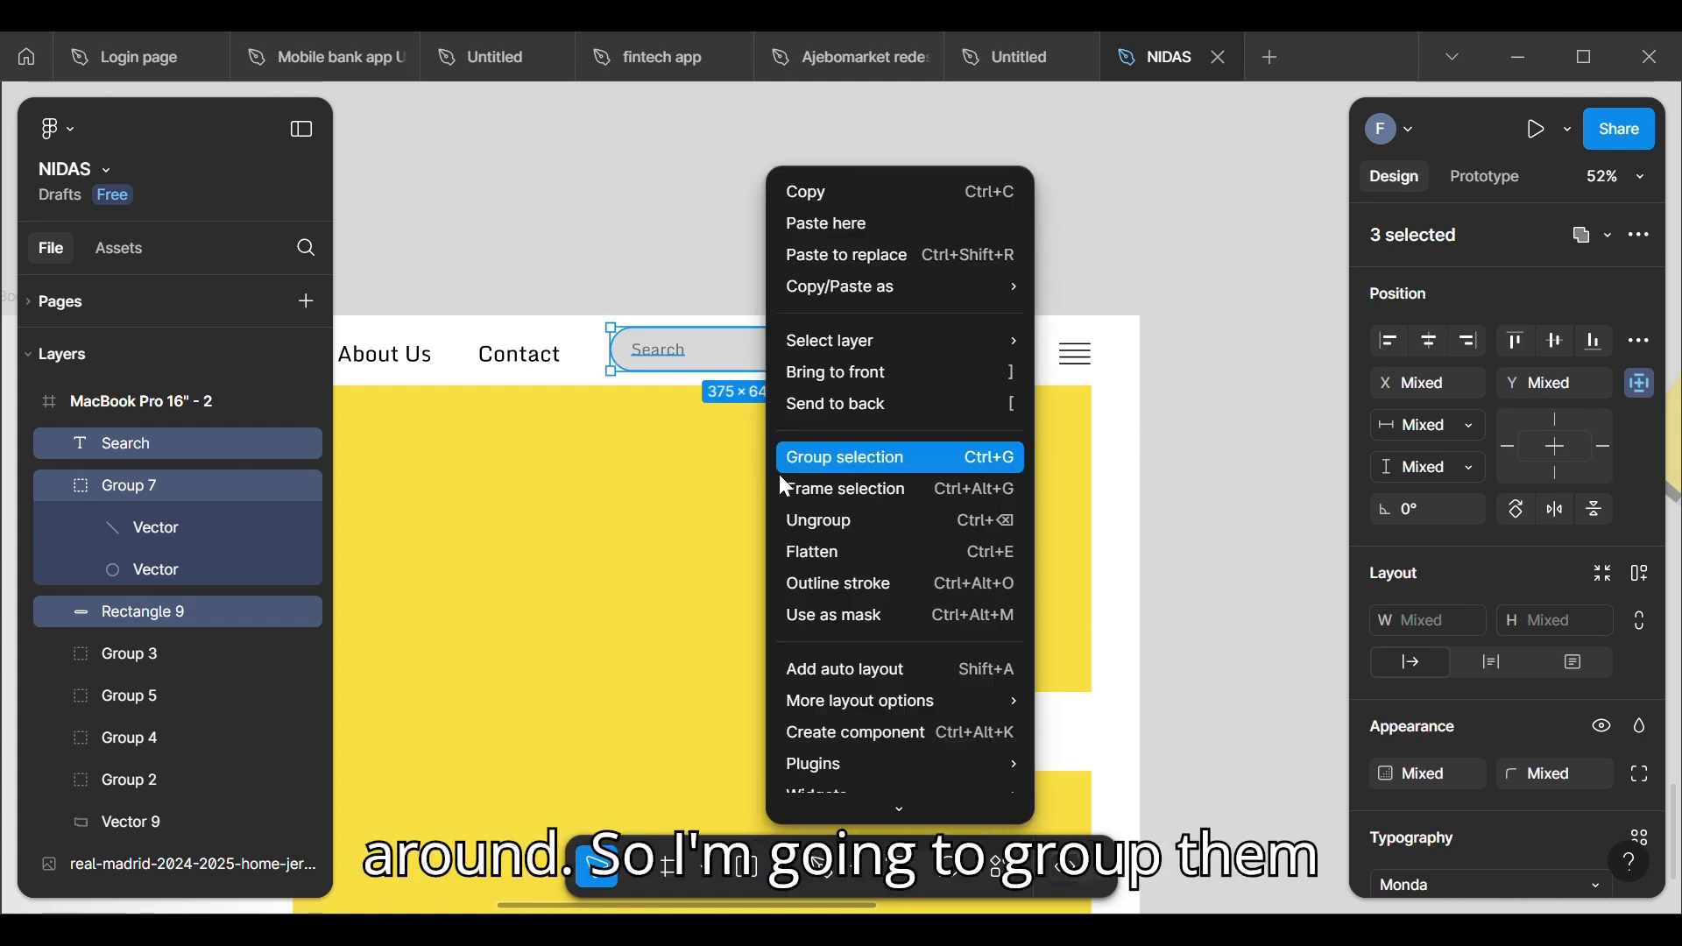
click(828, 459)
click(806, 235)
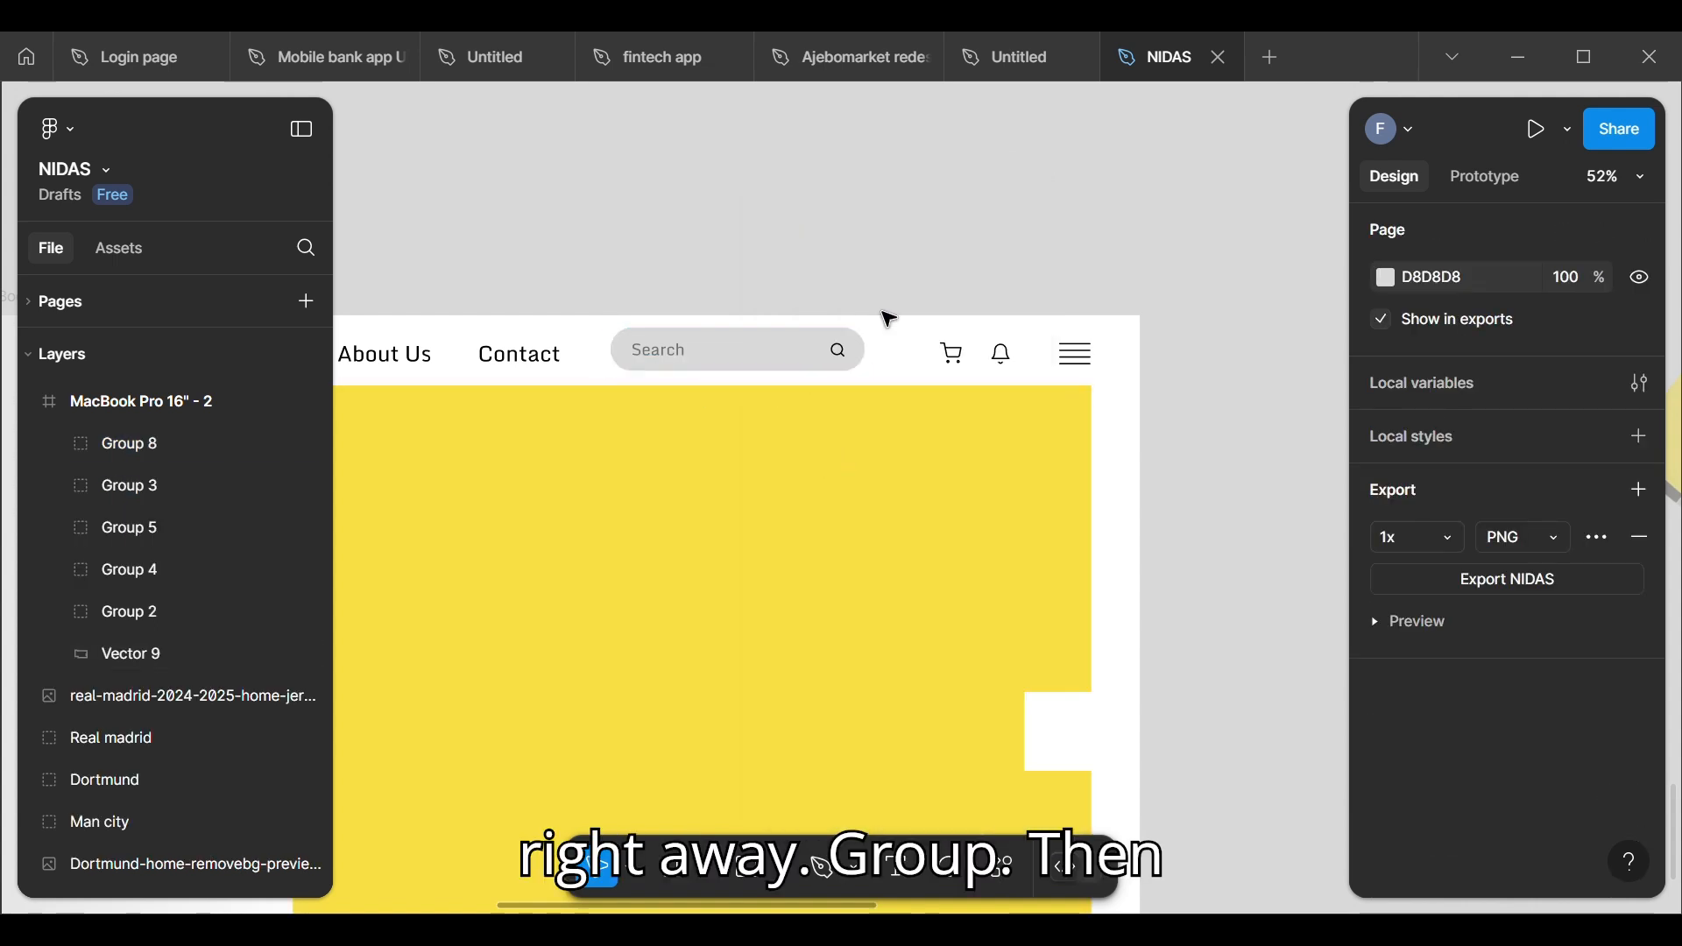
Step: Group the cart and bell icons in the header
click(956, 360)
shift+click(1005, 361)
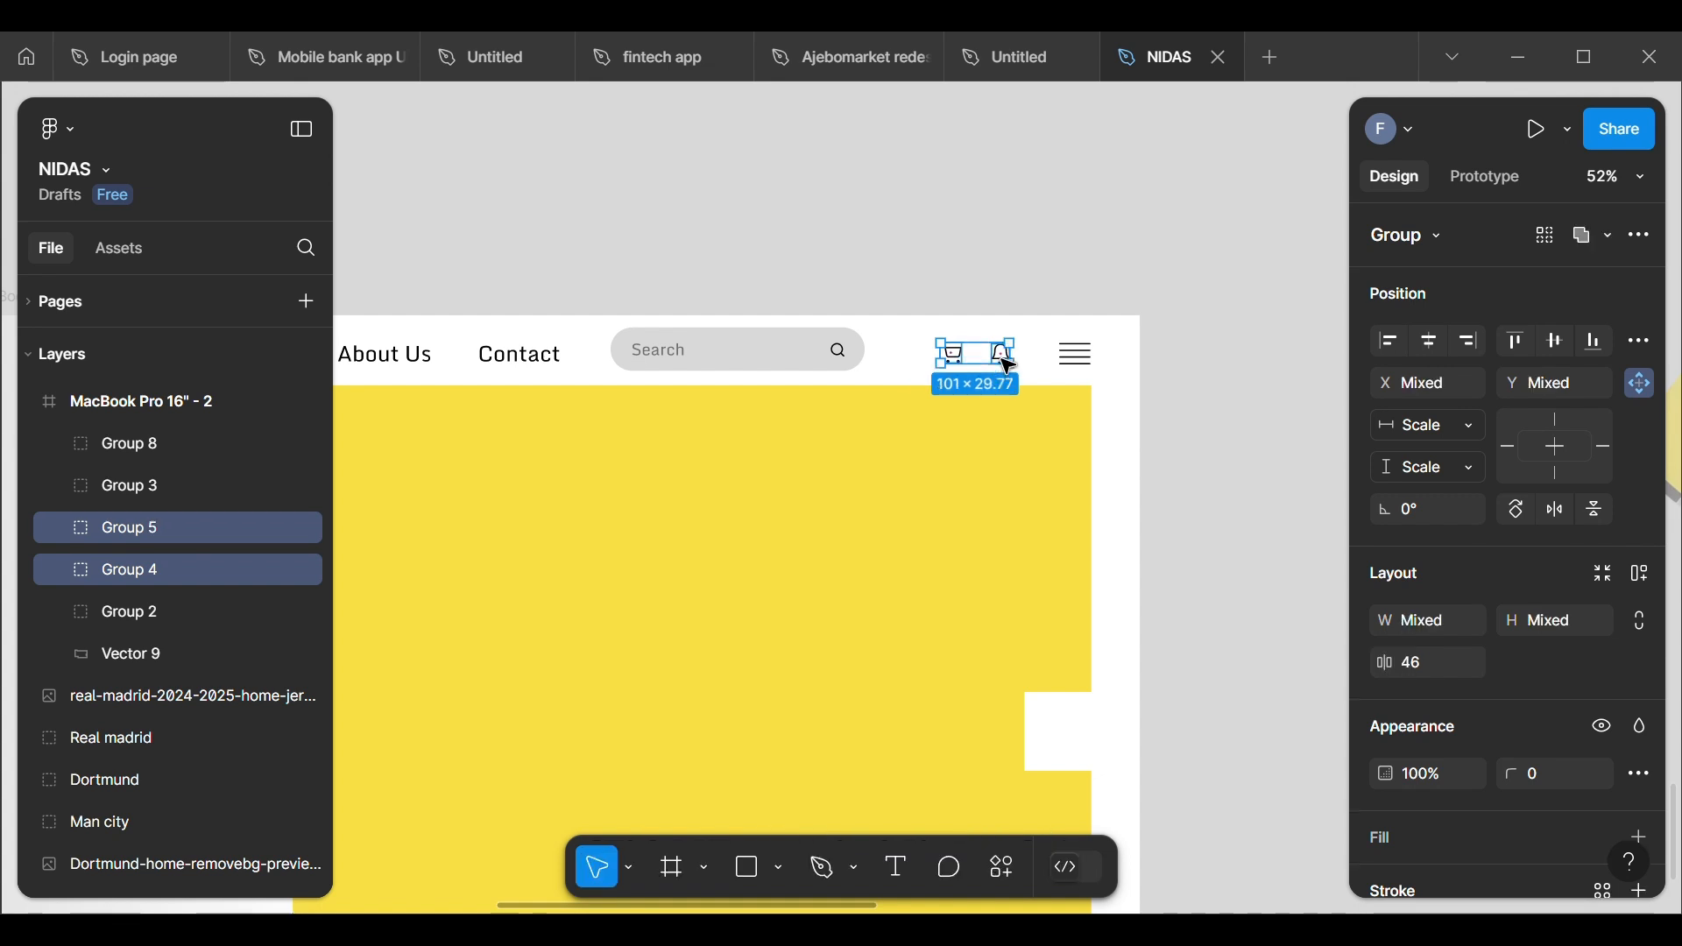
right_click(1006, 367)
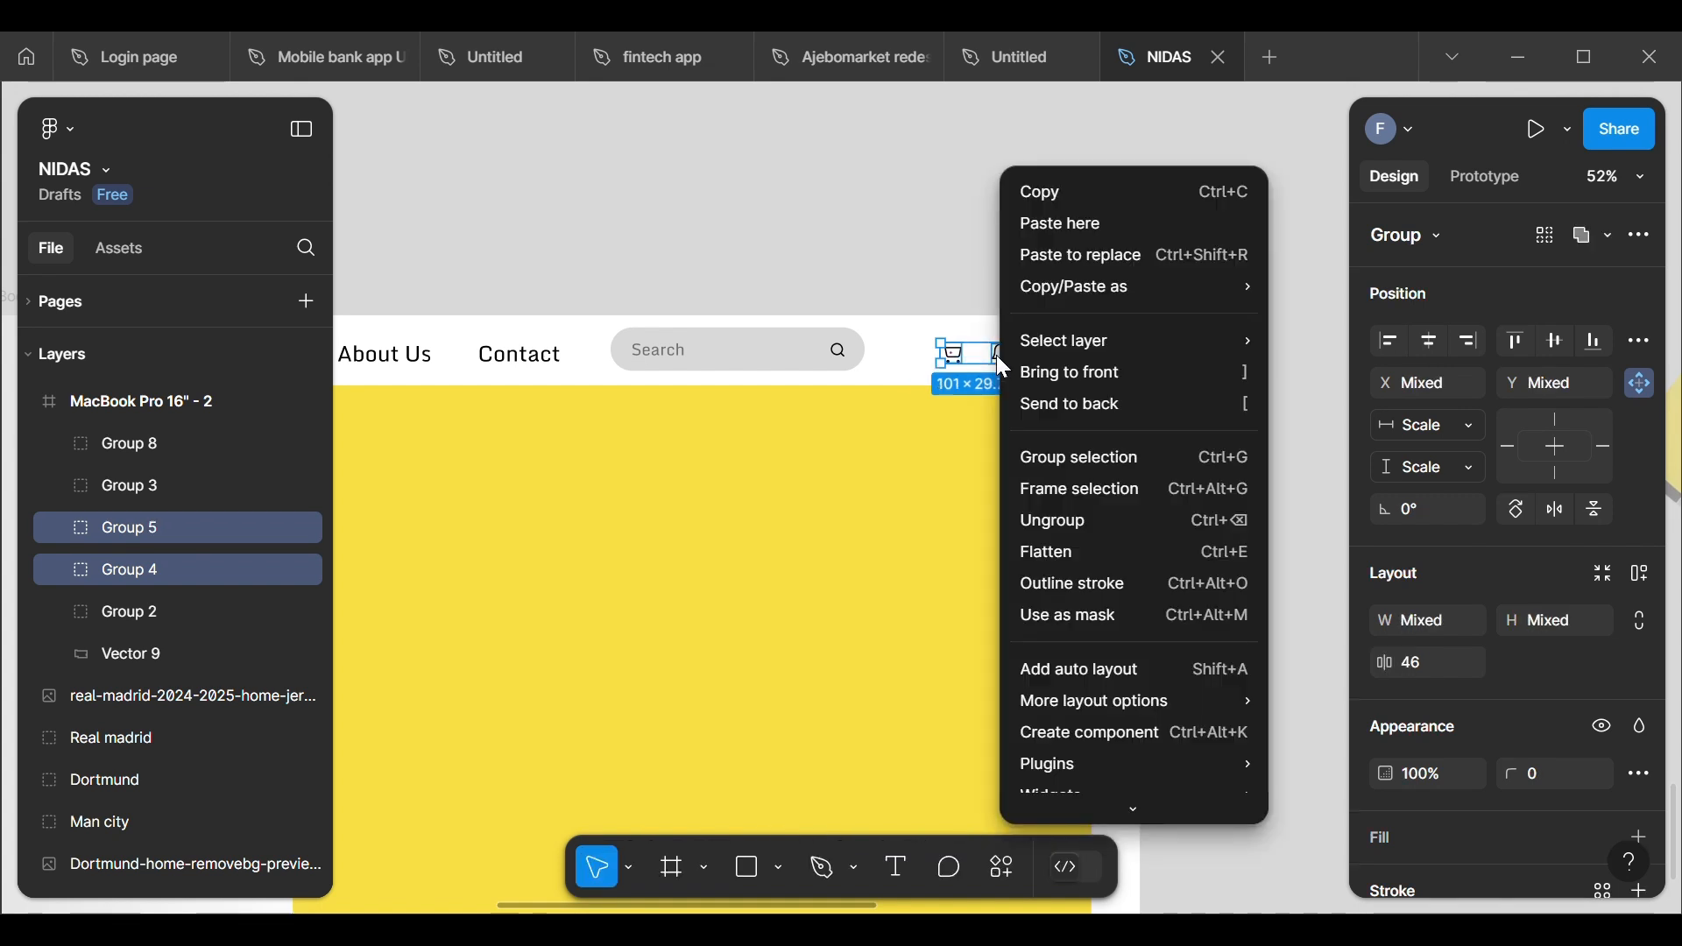
click(1039, 464)
click(973, 295)
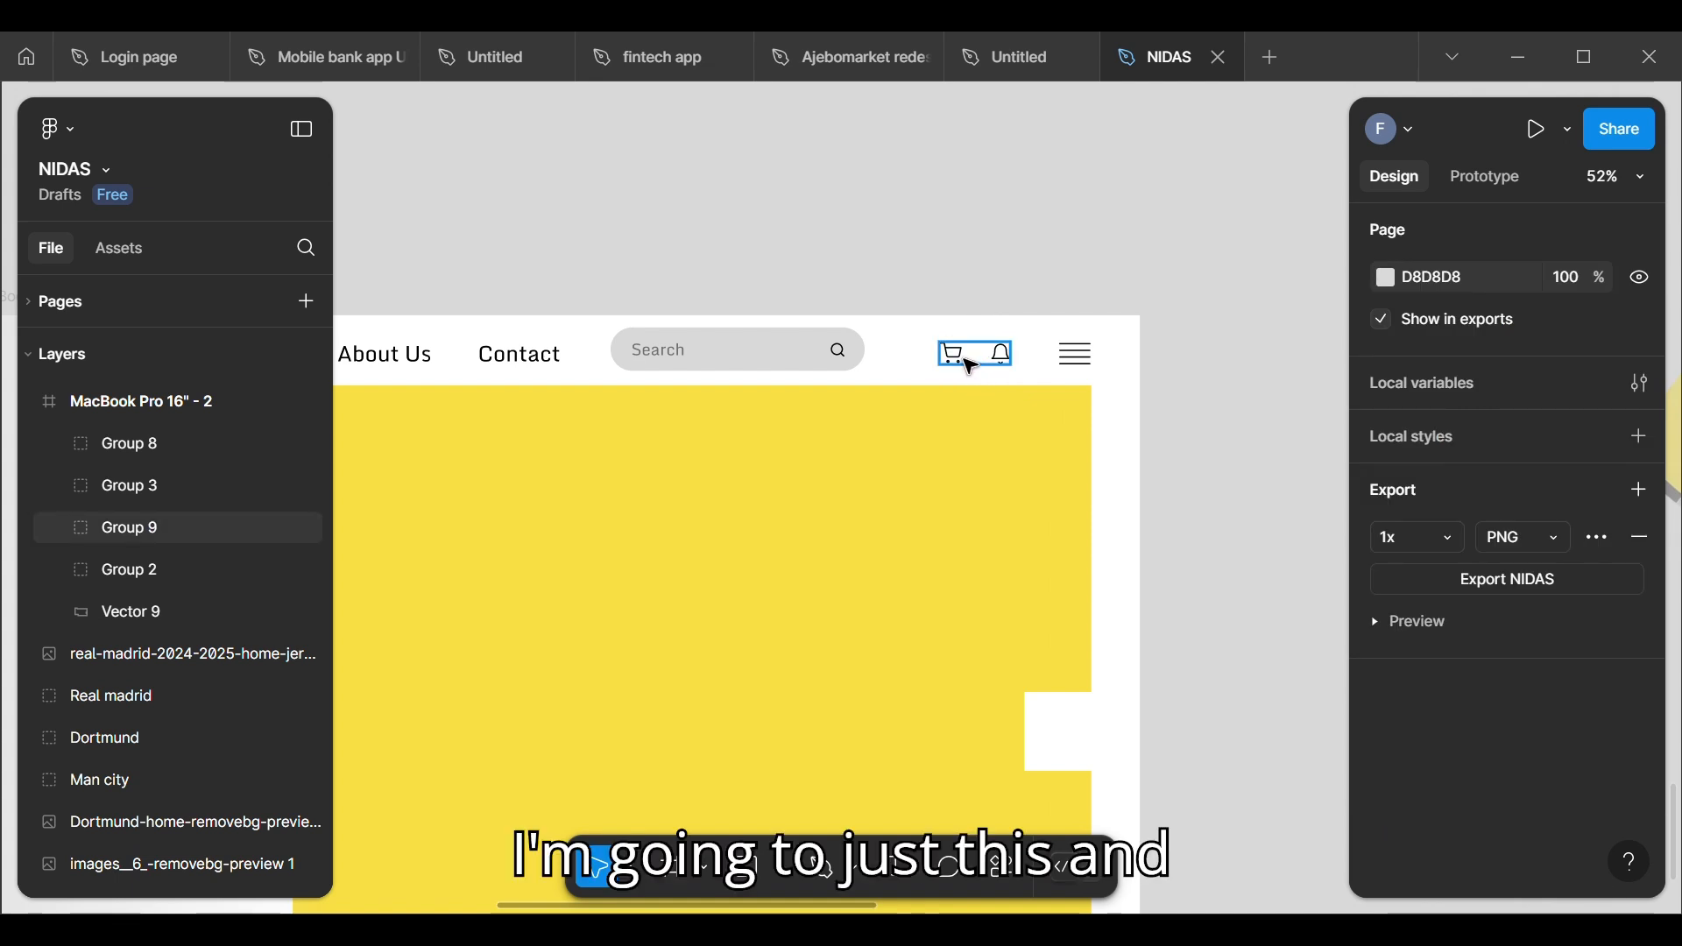
Step: Nudge the grouped cart and bell icons slightly left, away from the hamburger menu icon
click(971, 368)
shift+click(1072, 366)
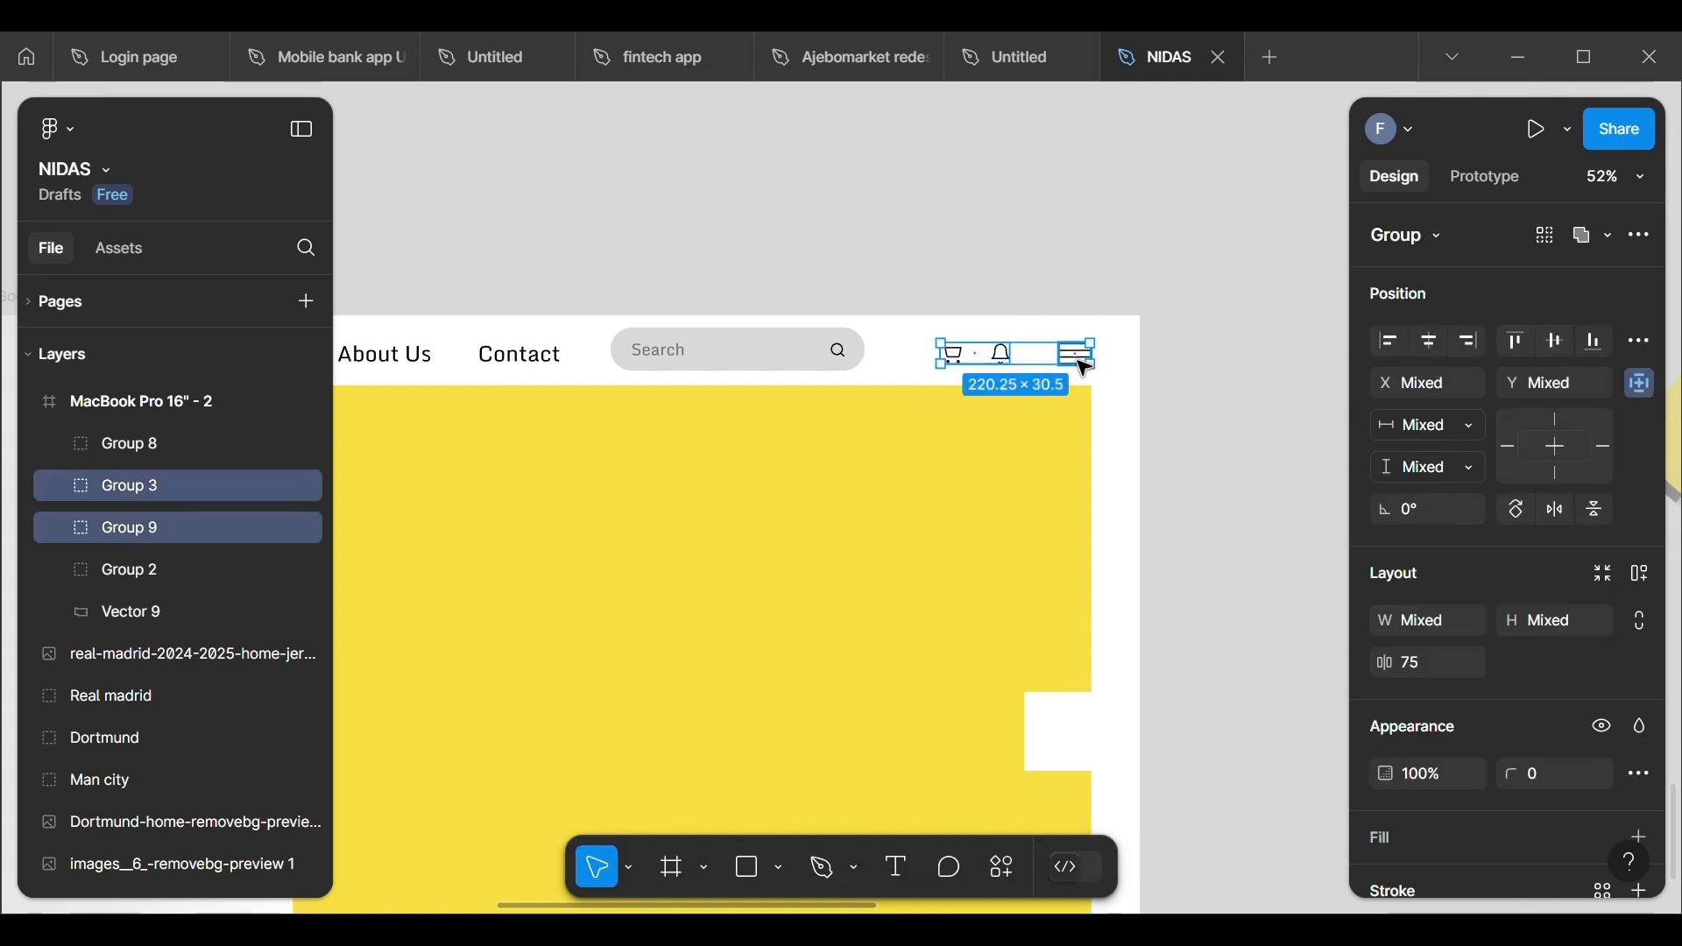
click(1012, 256)
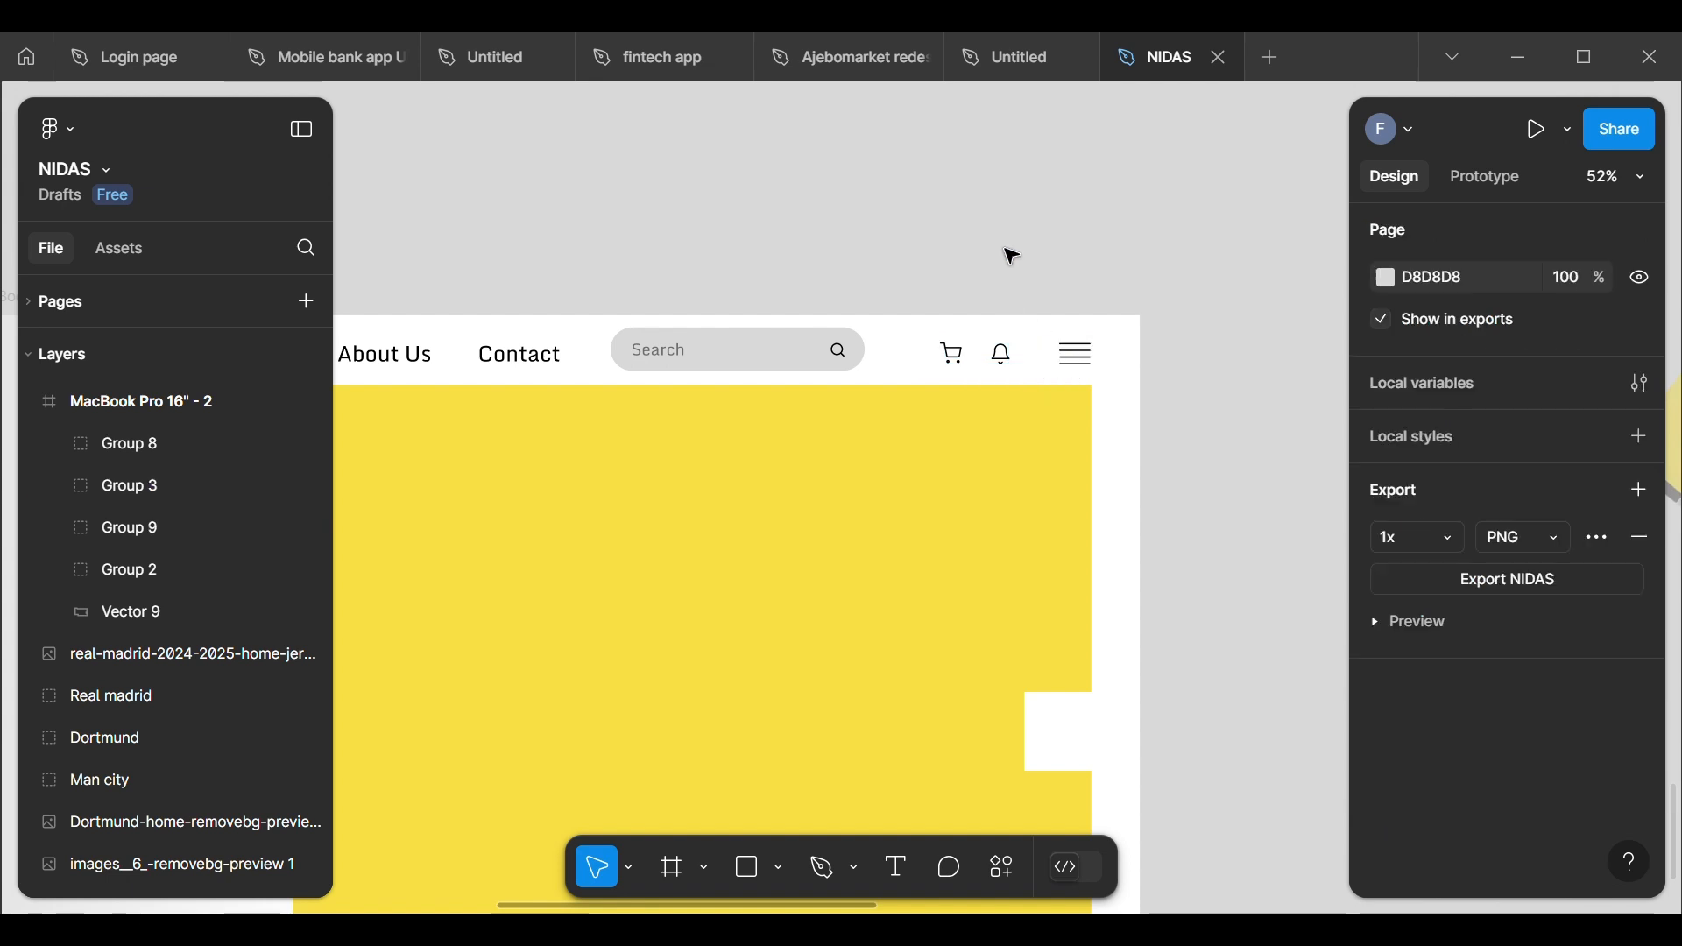
click(1003, 365)
key(Left)
key(Left)
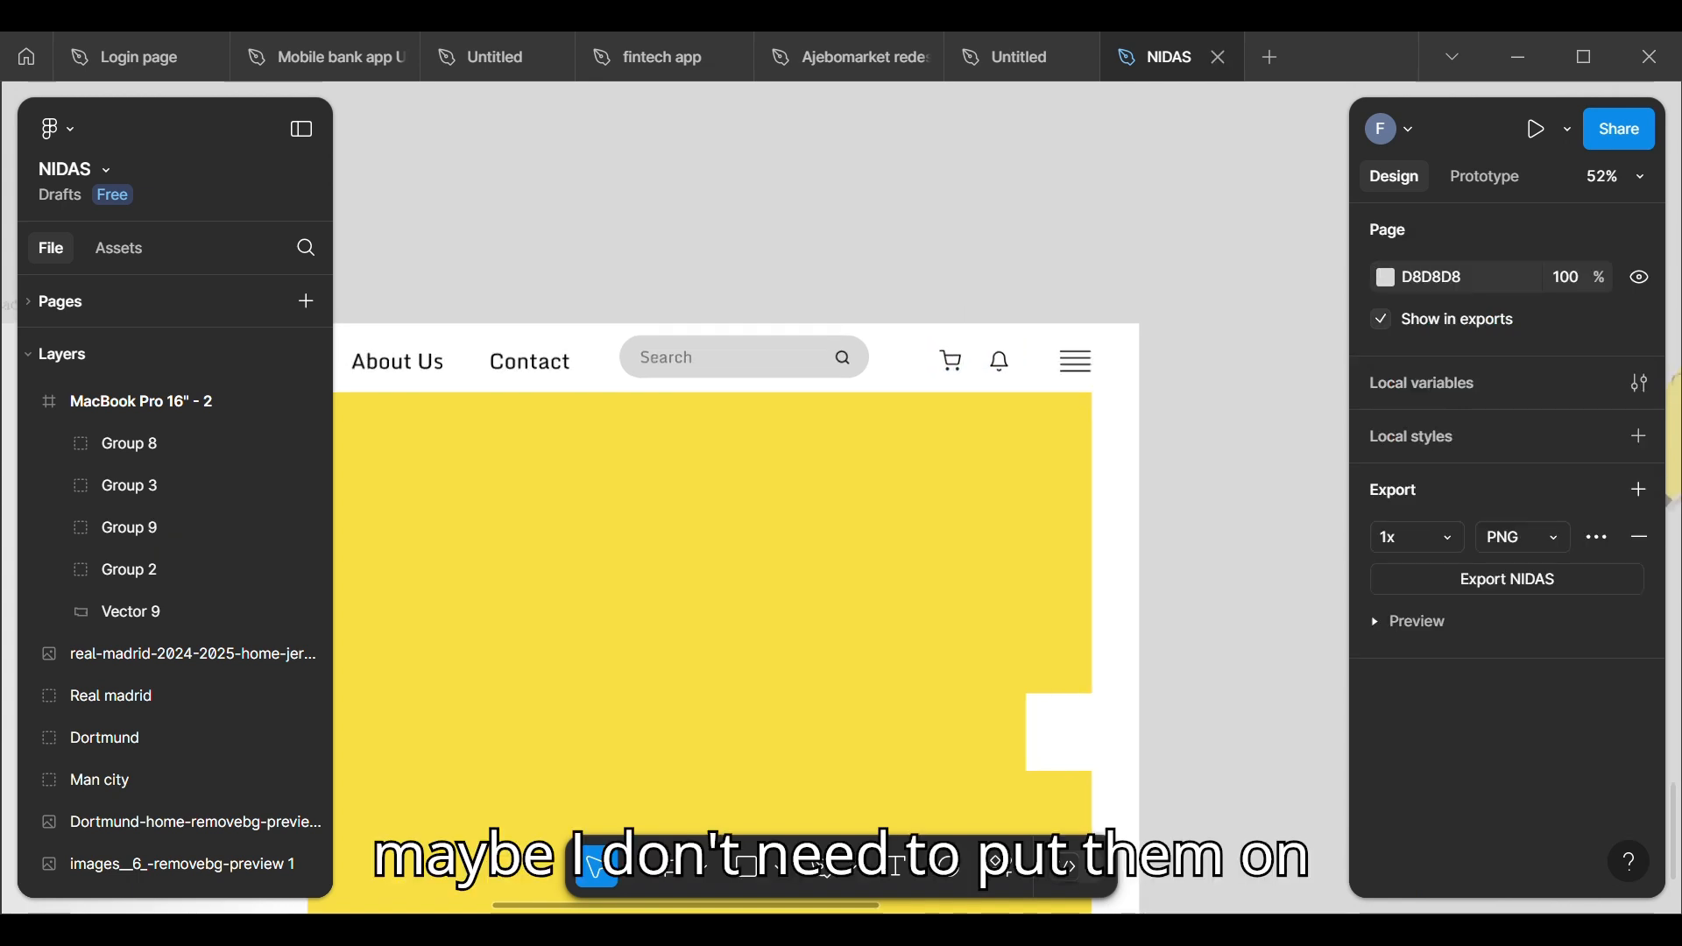
Step: Shift the Home, About Us and Contact group up to X 385, Y 23 to line up with the search bar
scroll(982, 283, down, 2)
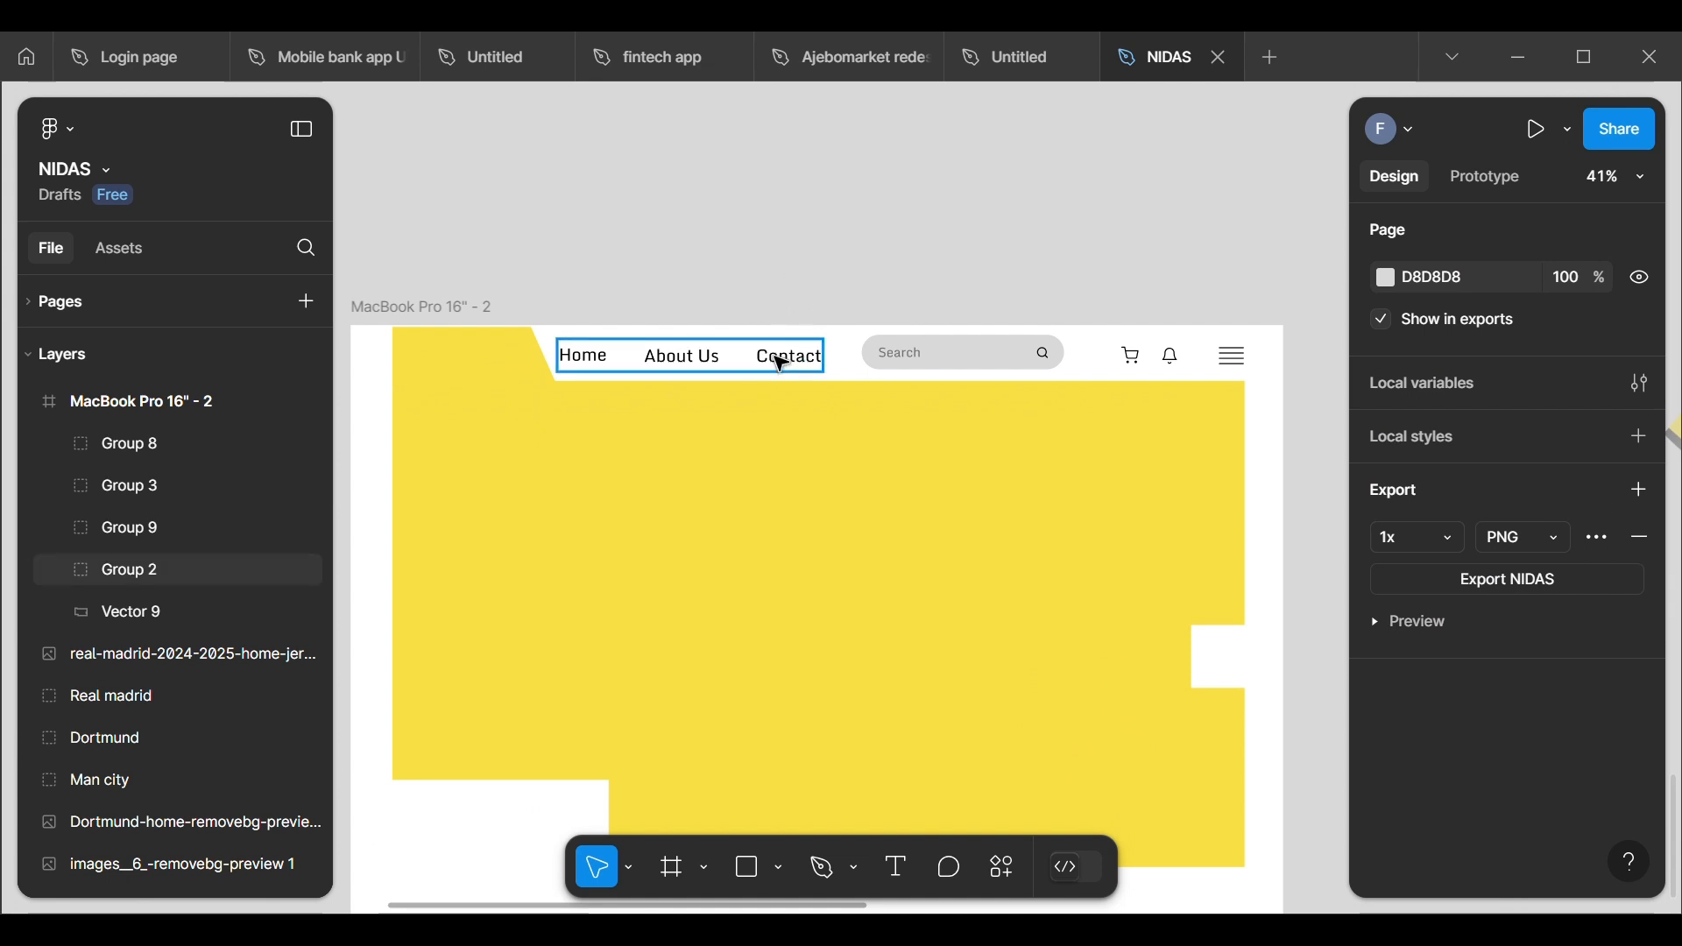
drag(777, 355, 784, 359)
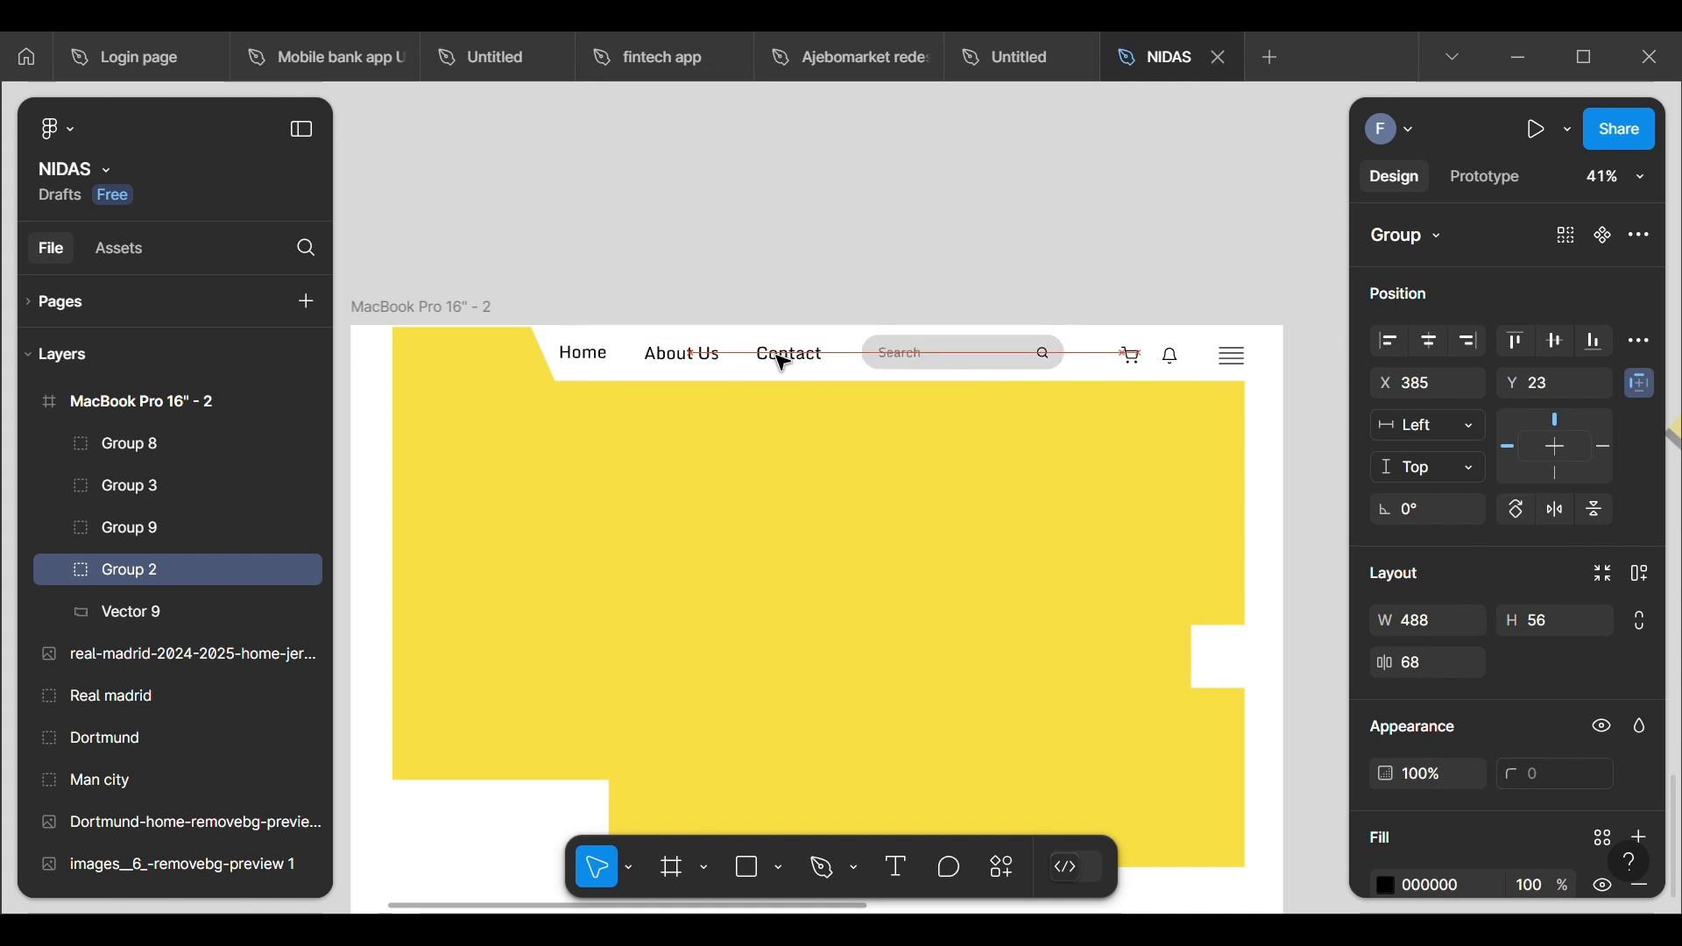
click(789, 282)
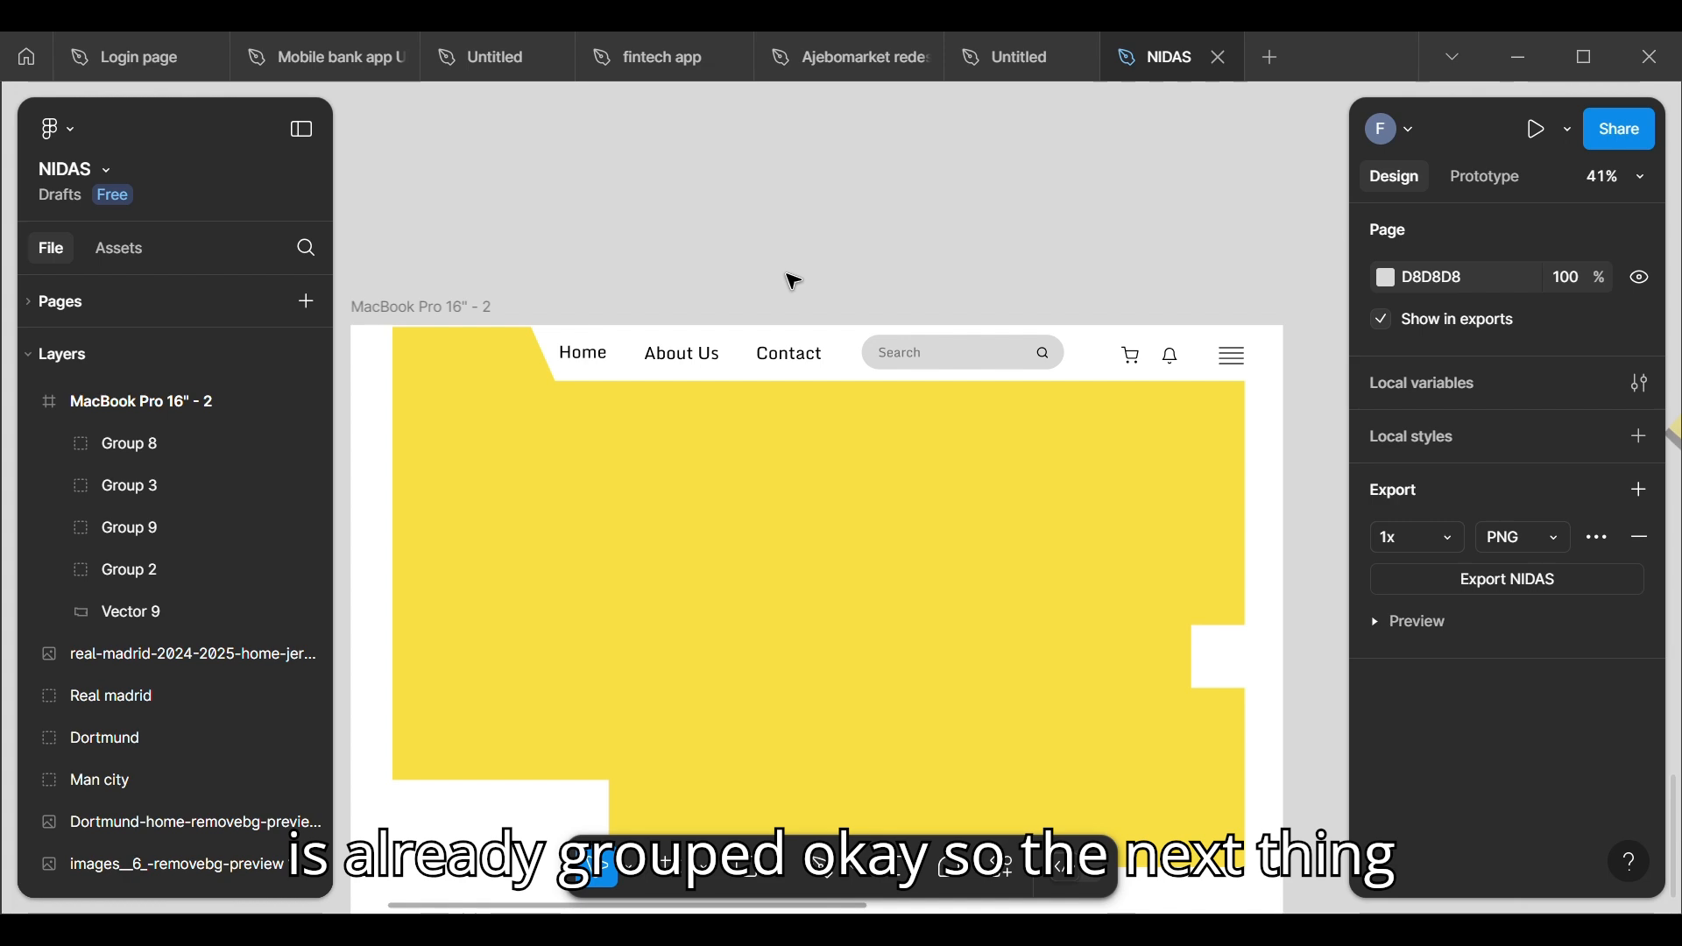
Step: Look over the canvas around the two MacBook frames for the brand logo
key(shift+1)
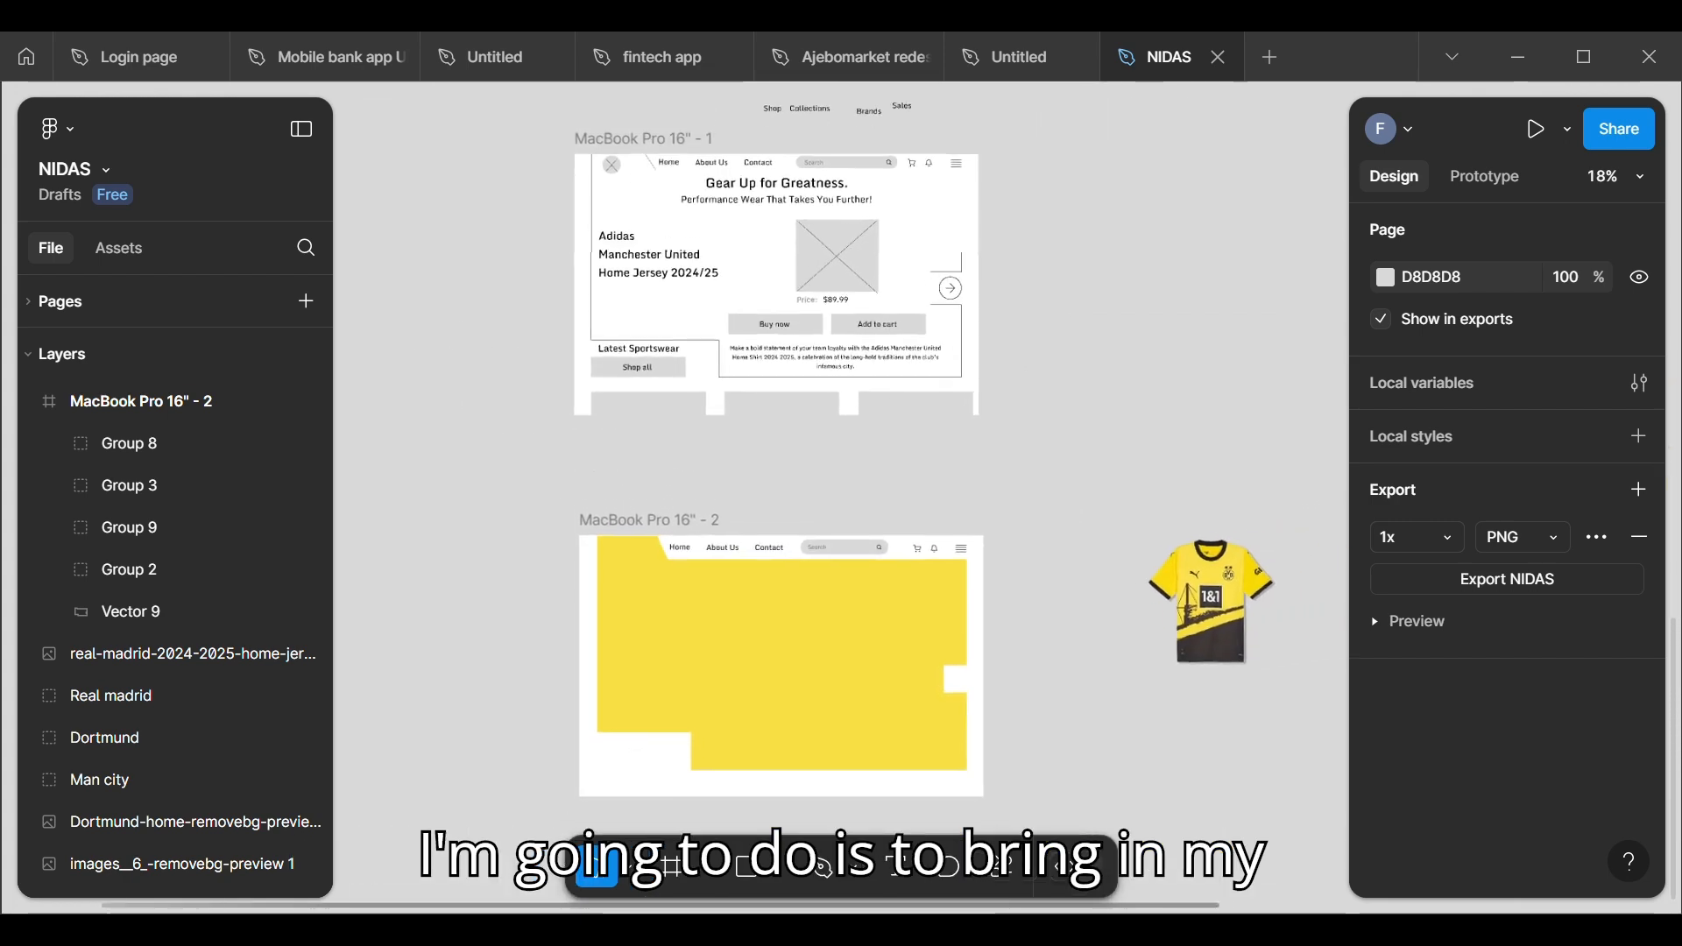
scroll(573, 618, down, 10)
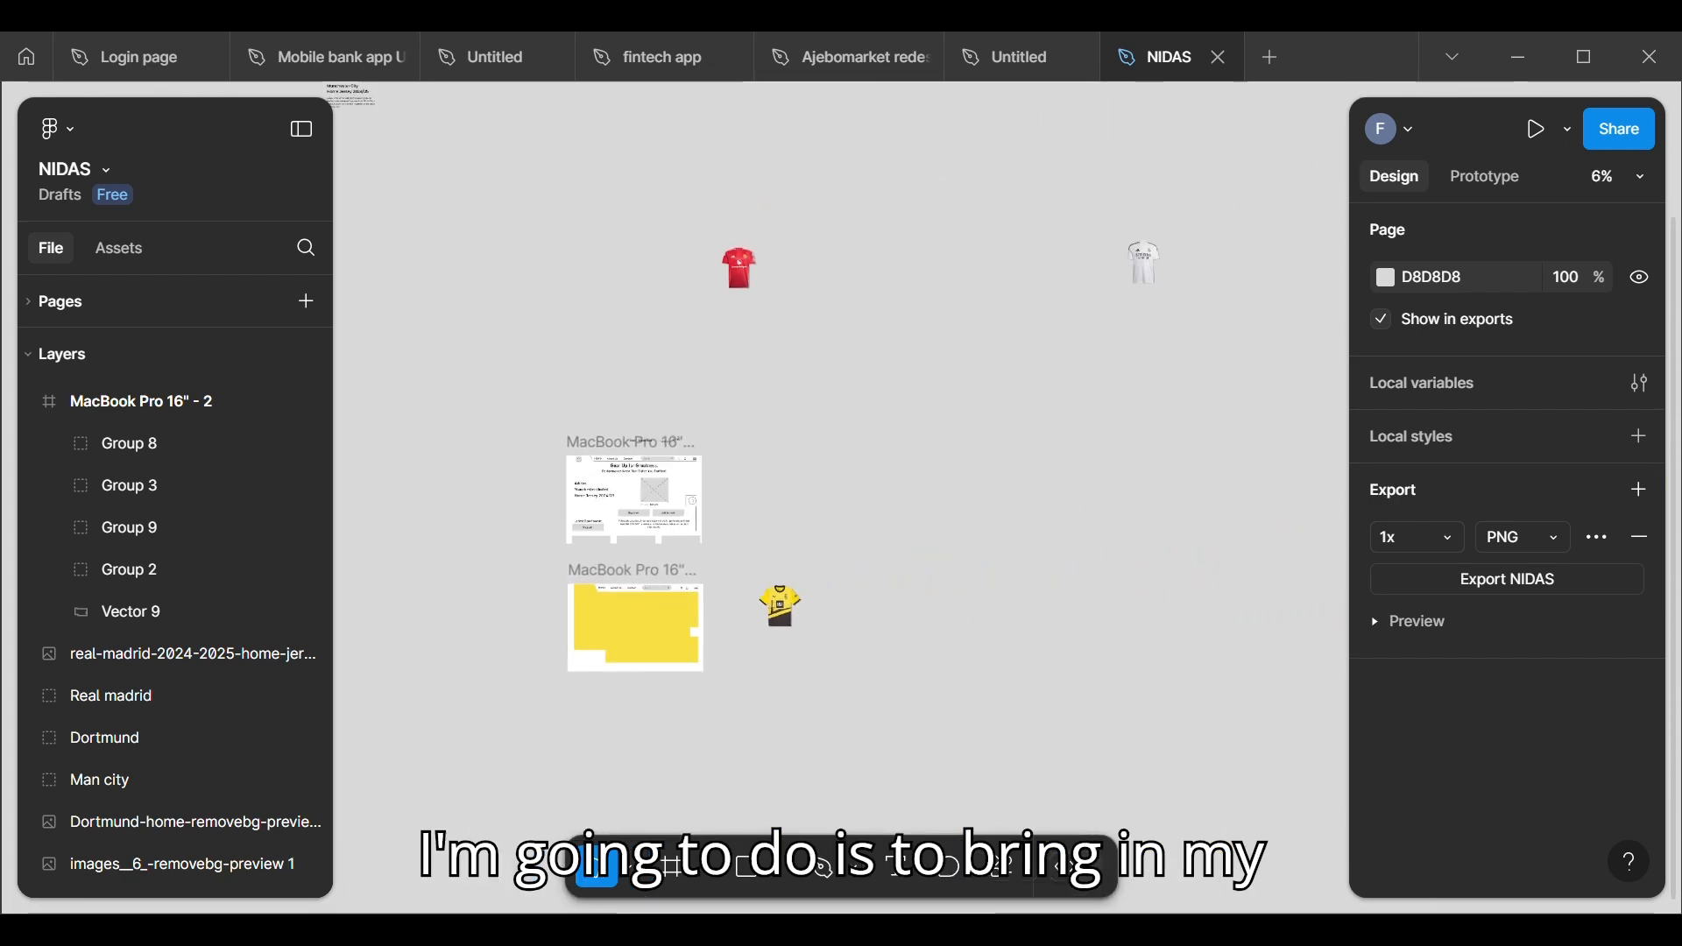
scroll(719, 491, left, 2)
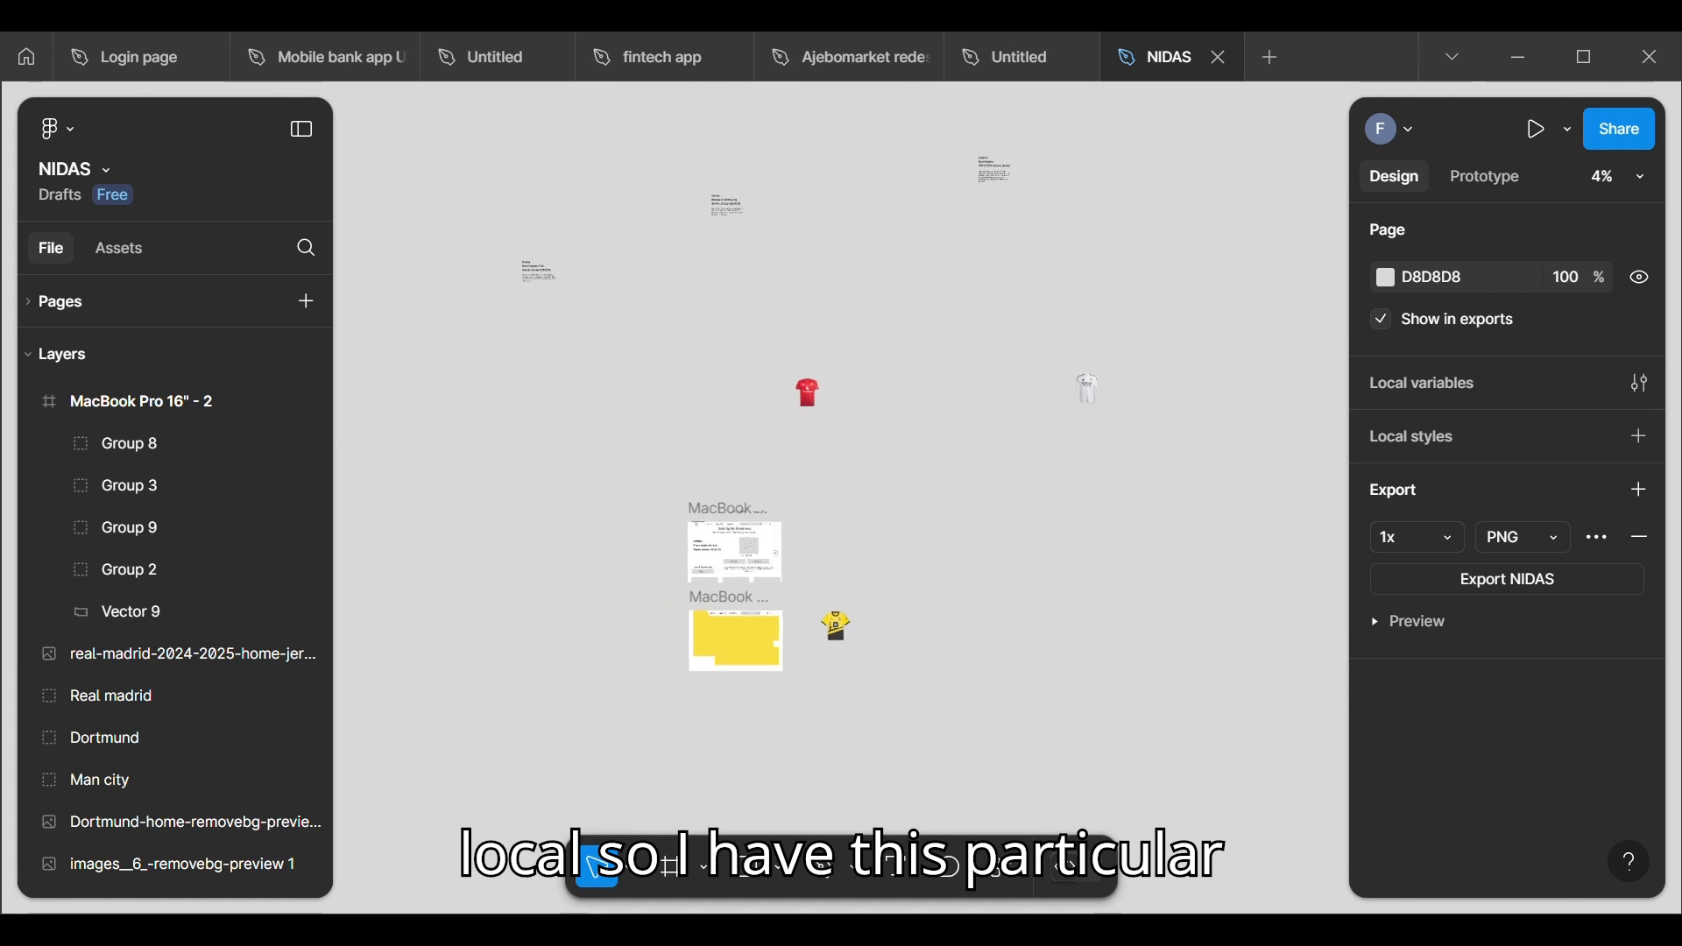
scroll(718, 490, down, 1)
scroll(755, 776, down, 2)
scroll(734, 673, up, 6)
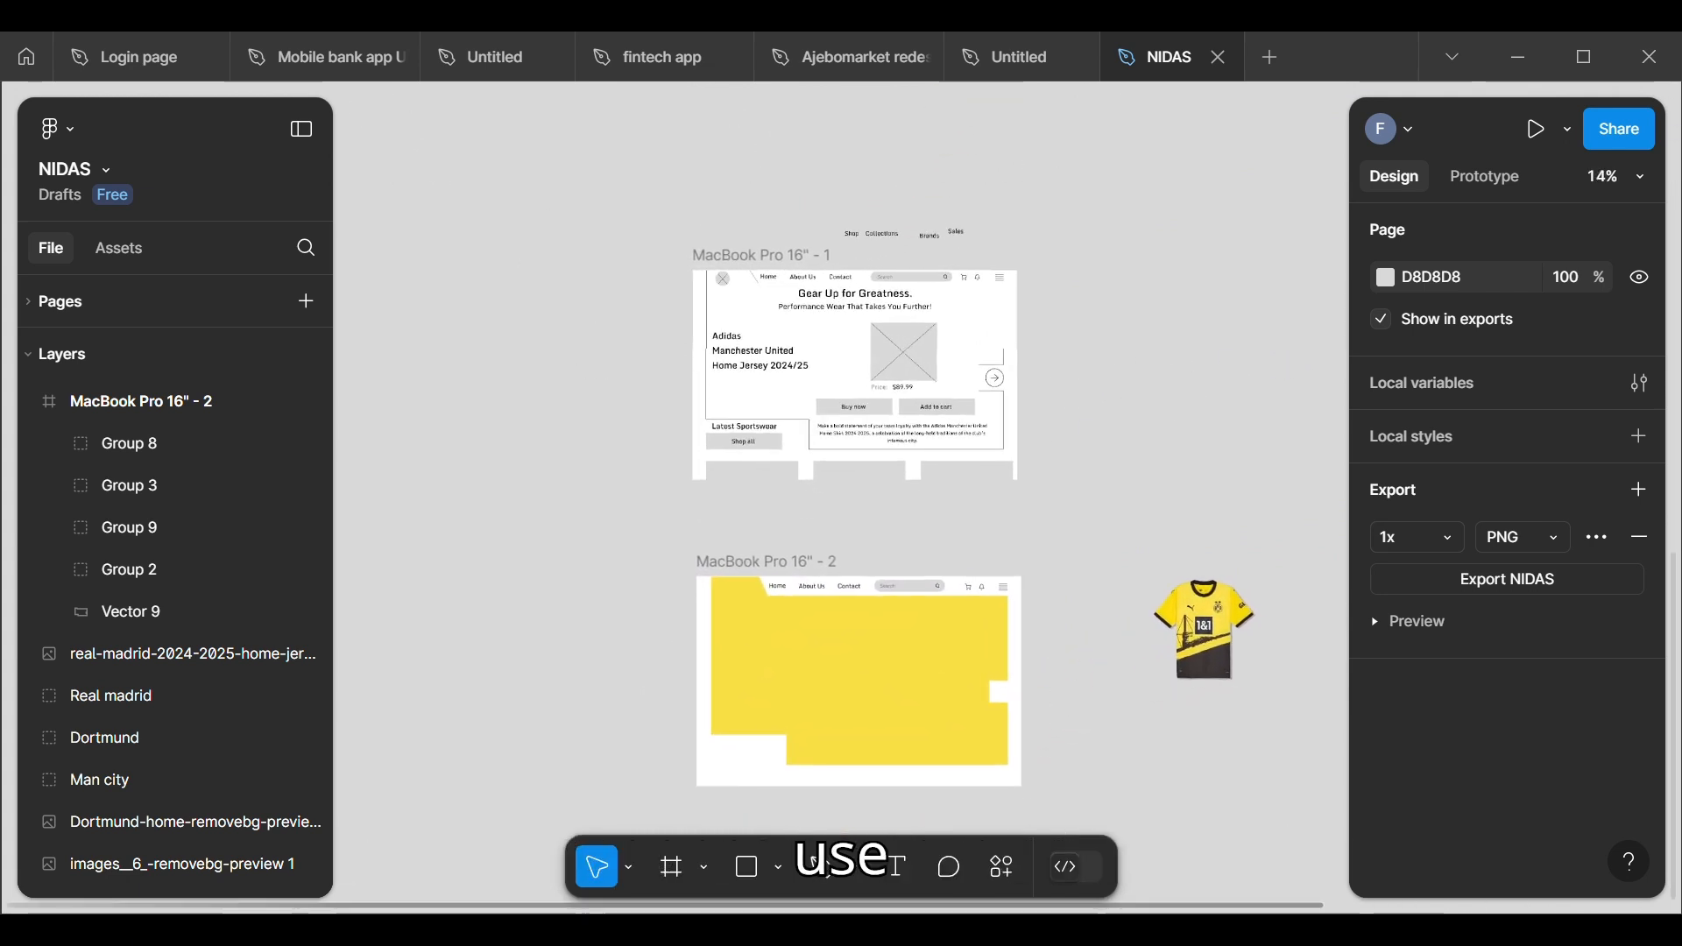
scroll(764, 294, down, 3)
scroll(787, 330, down, 4)
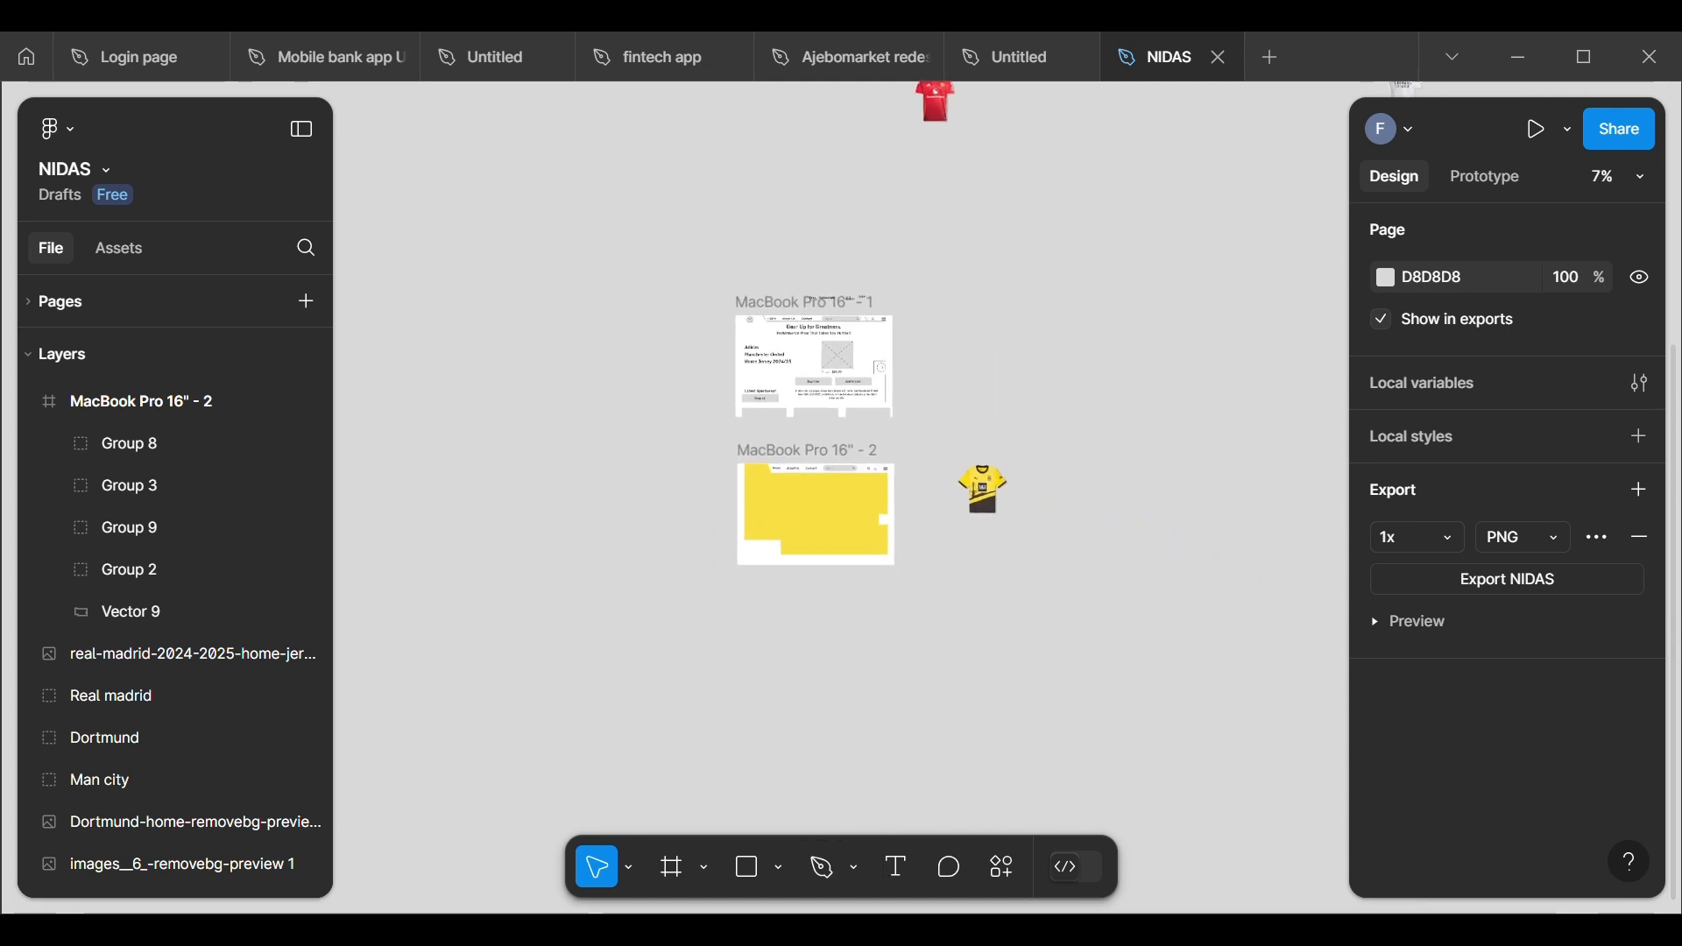
scroll(605, 701, up, 2)
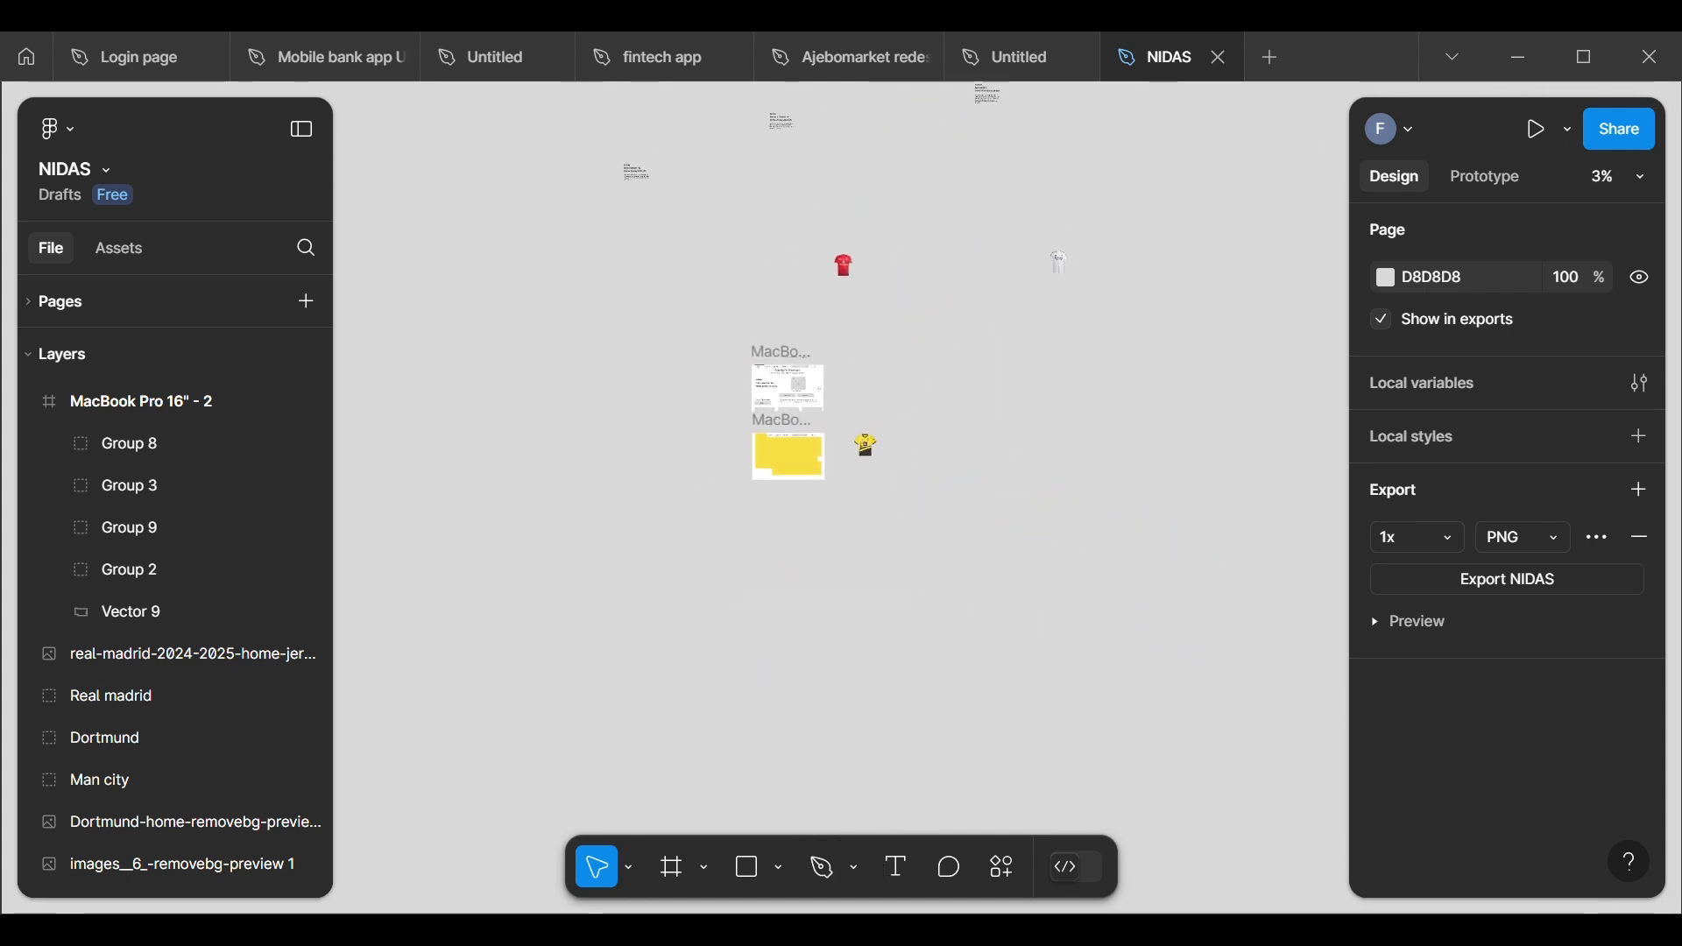
scroll(604, 701, up, 4)
scroll(1029, 181, up, 5)
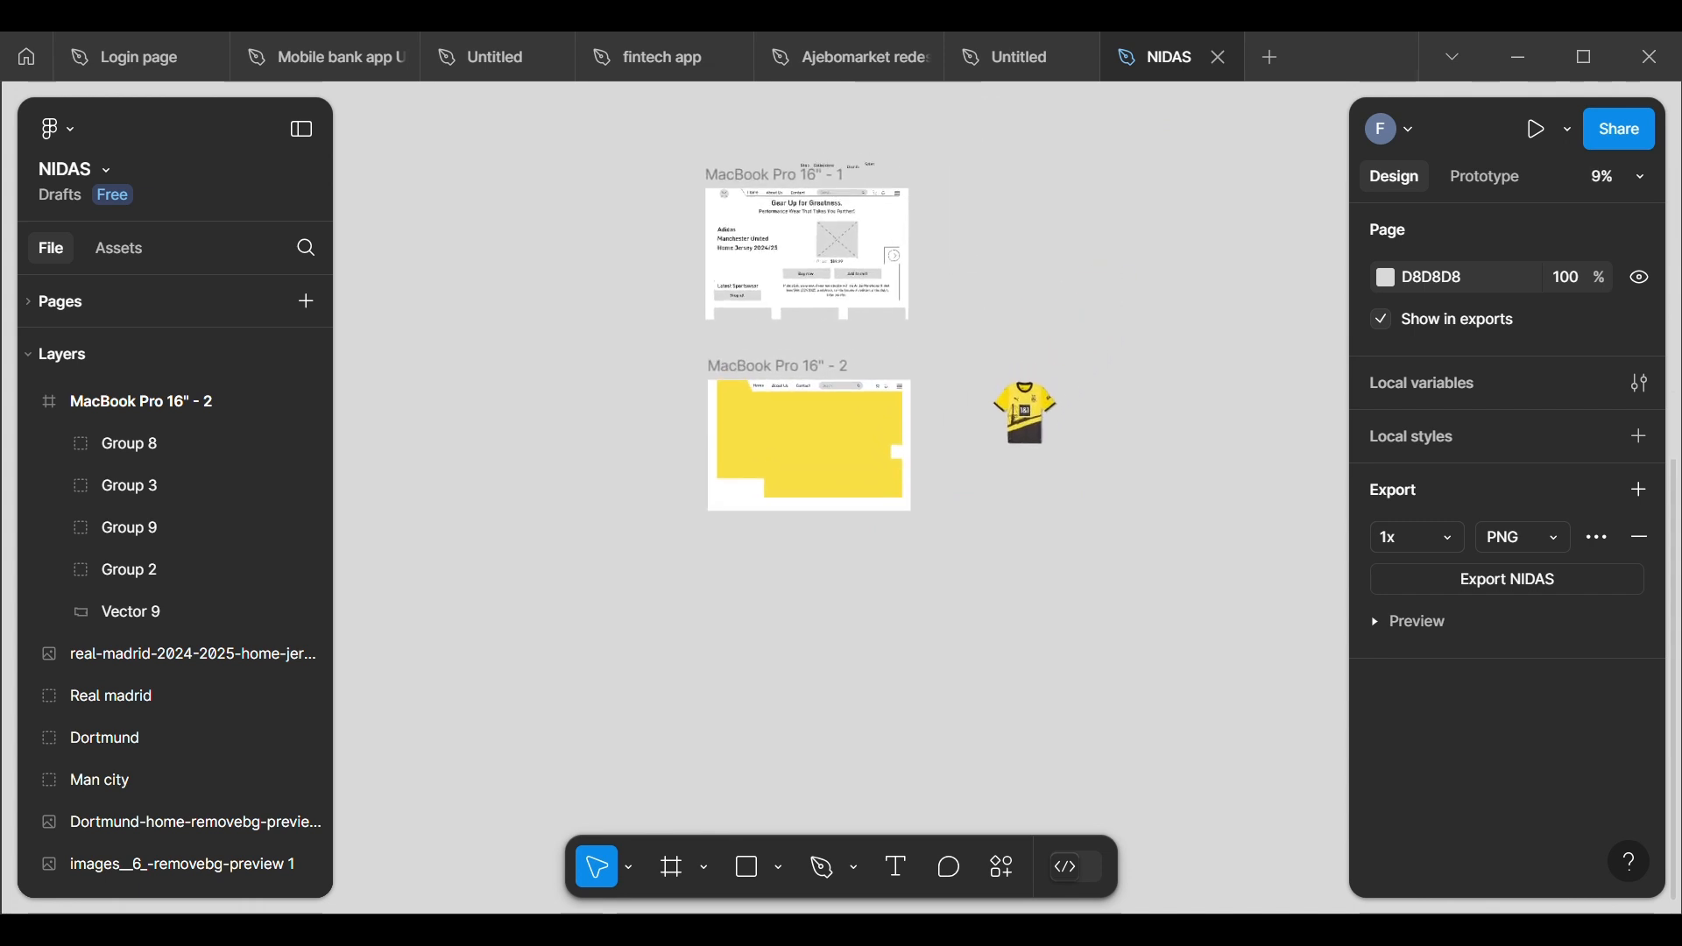
scroll(841, 438, down, 1)
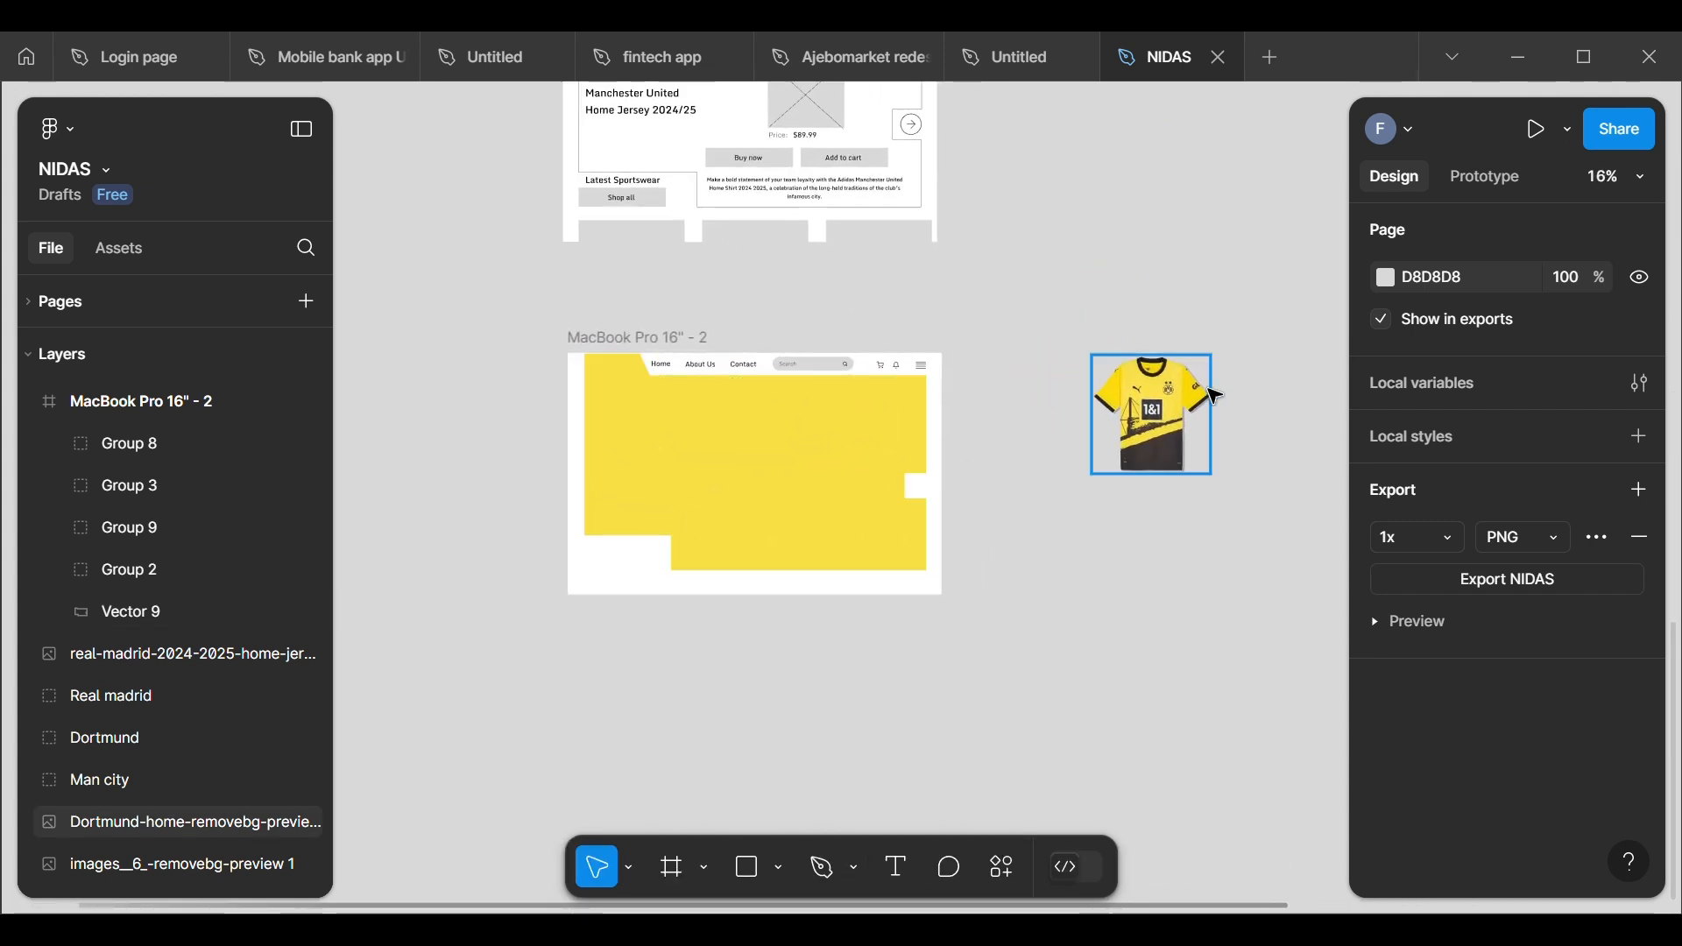
Step: Switch to the Untitled file containing the logo and copy the white logo group from Frame 1
click(1027, 63)
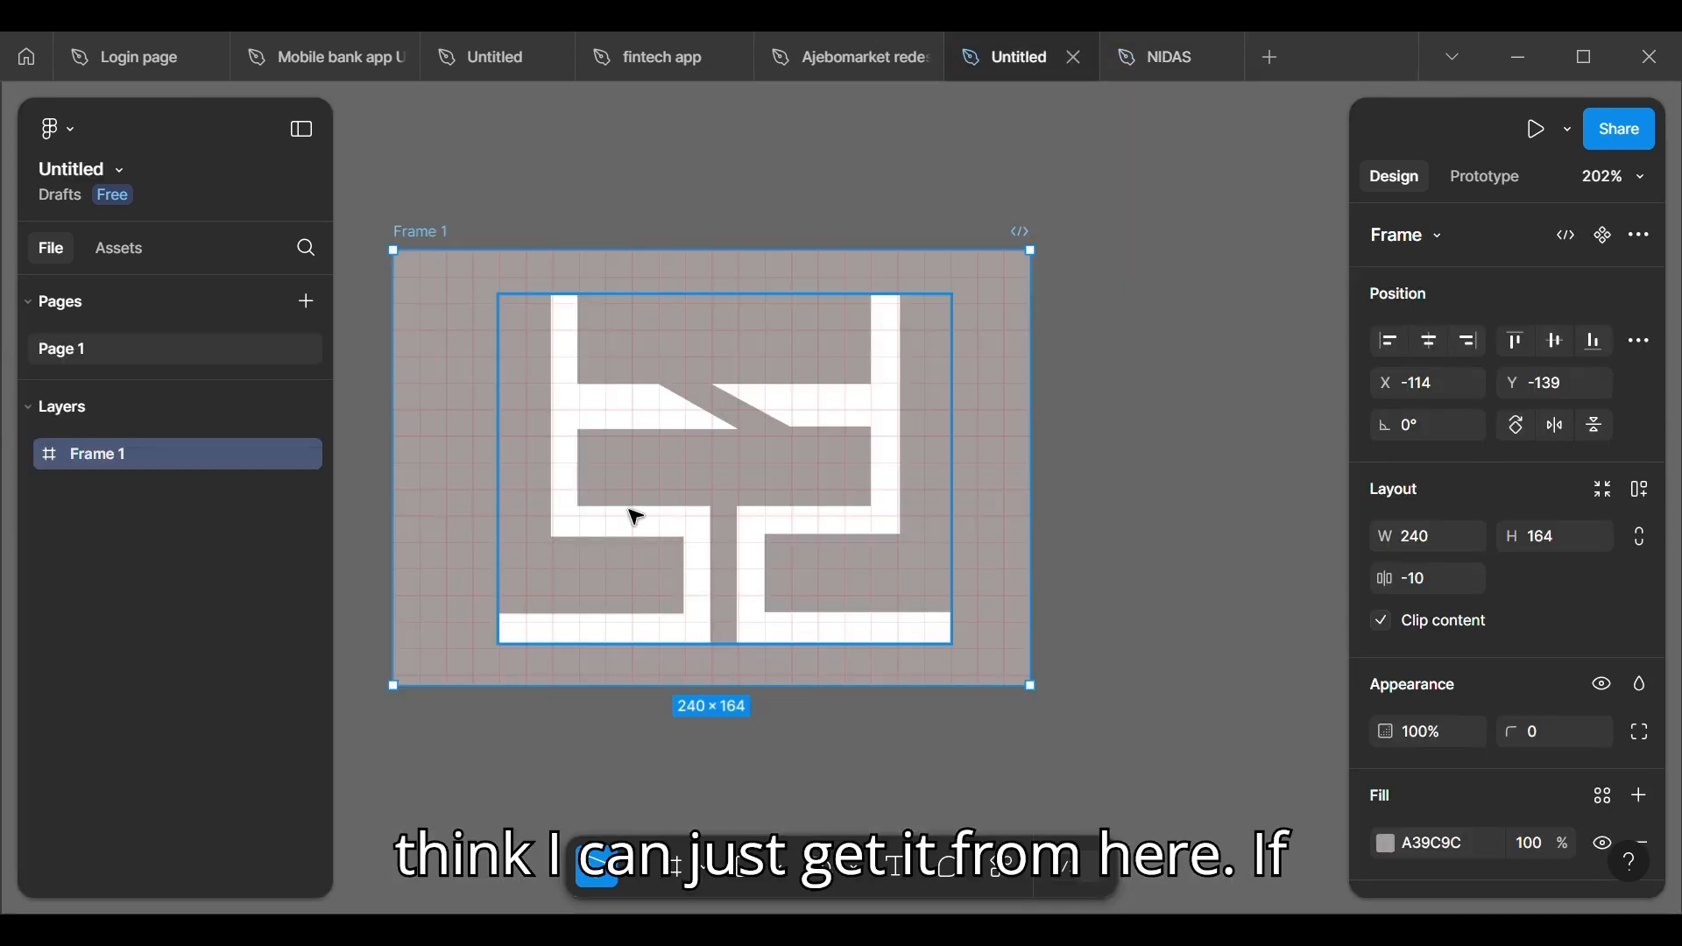
click(646, 427)
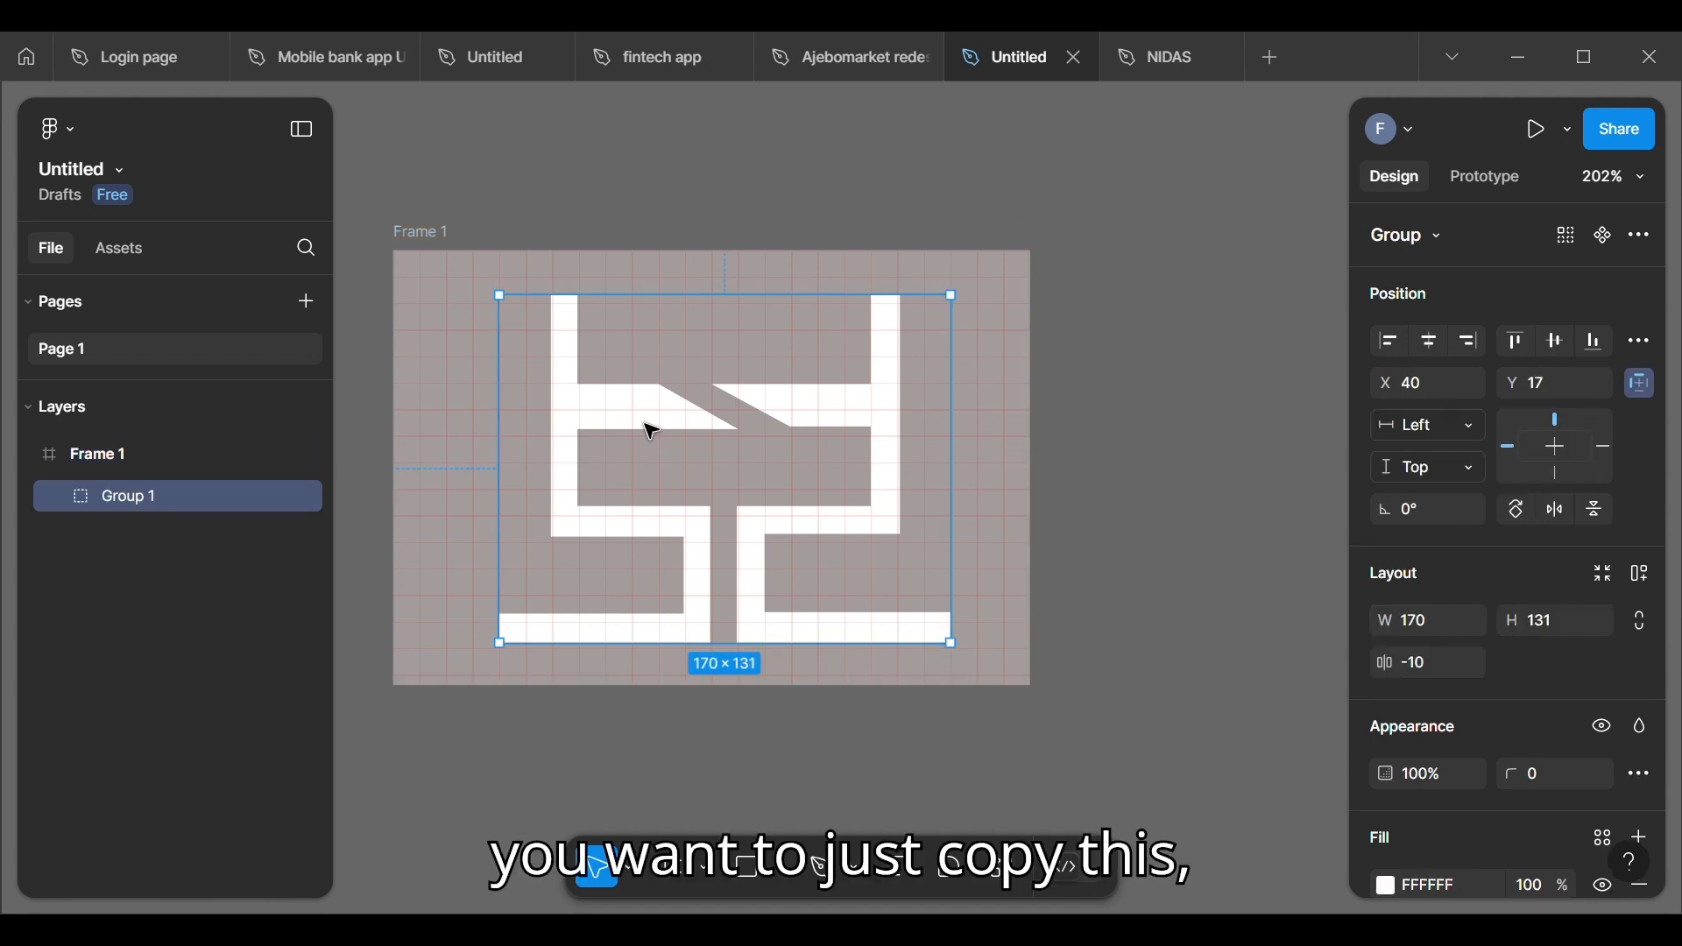
right_click(641, 421)
mouse_move(706, 294)
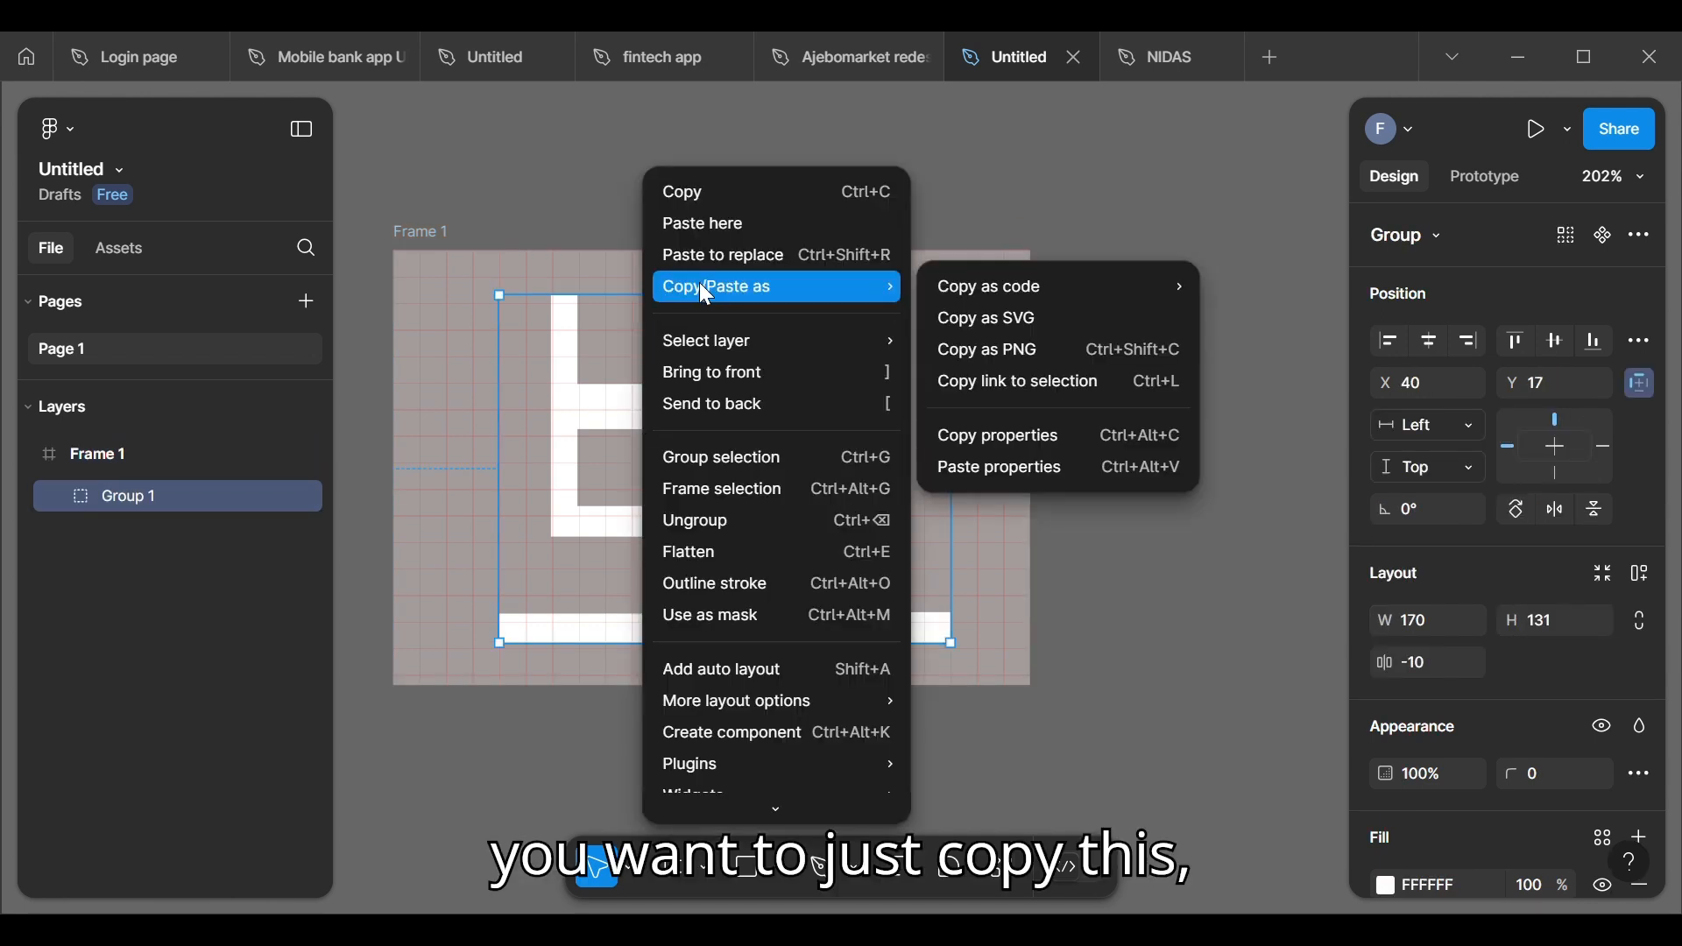
click(692, 191)
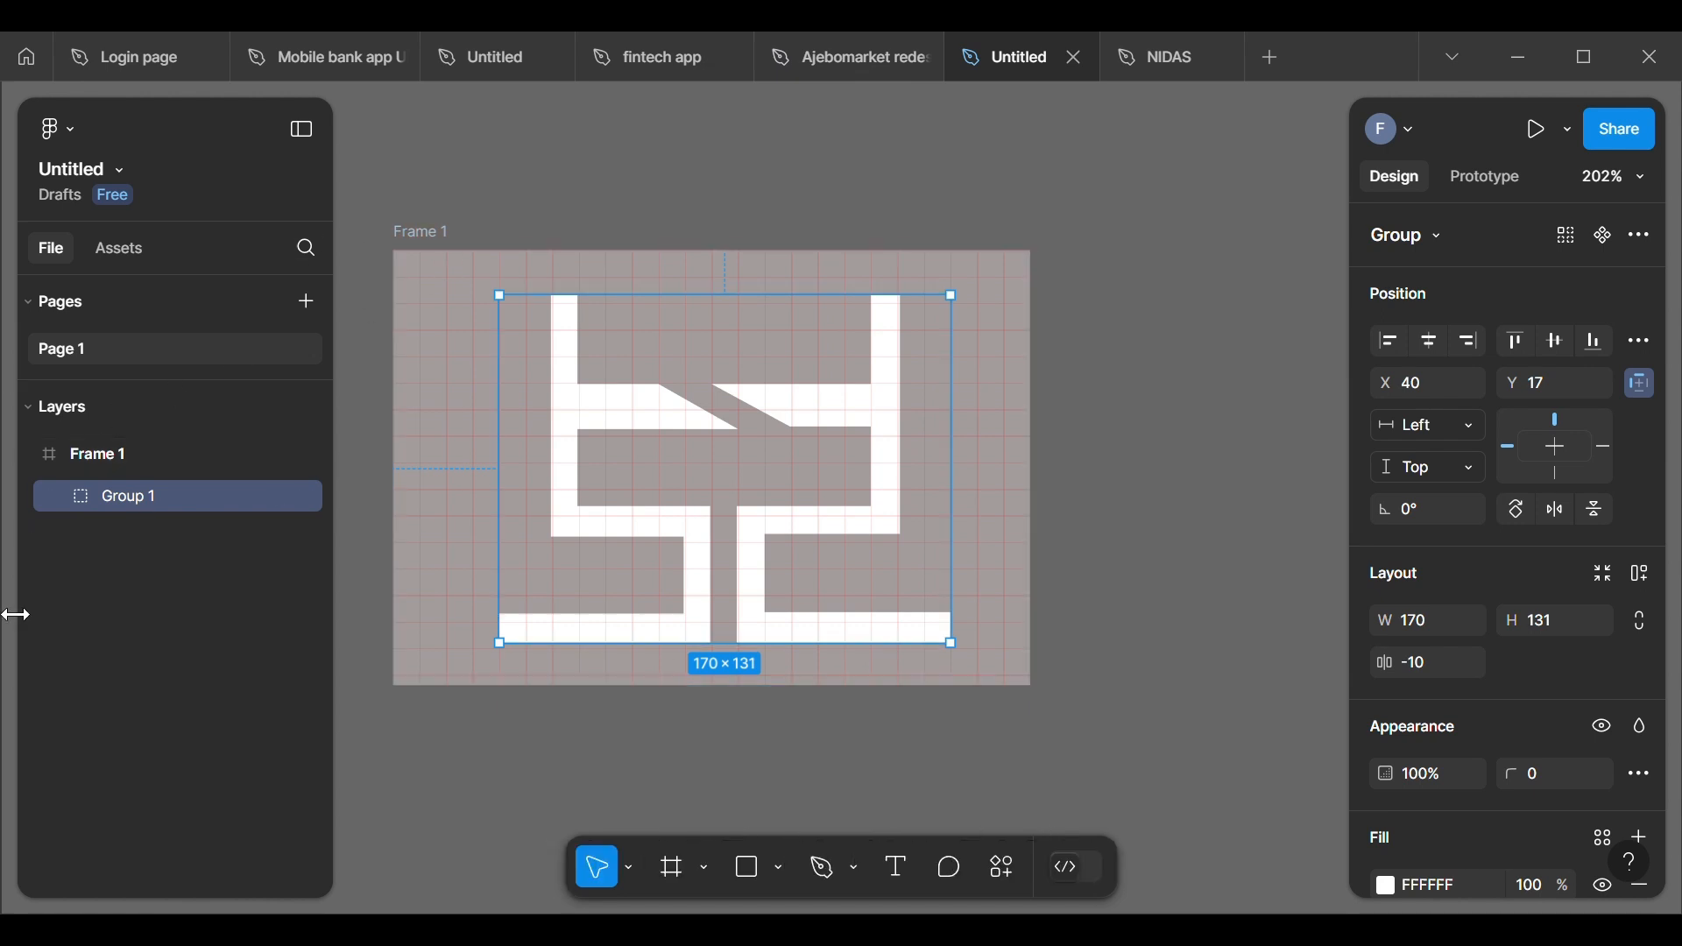
Step: Paste the logo into the NIDAS file and move it onto the yellow hero at about X 600, Y 493
click(1169, 58)
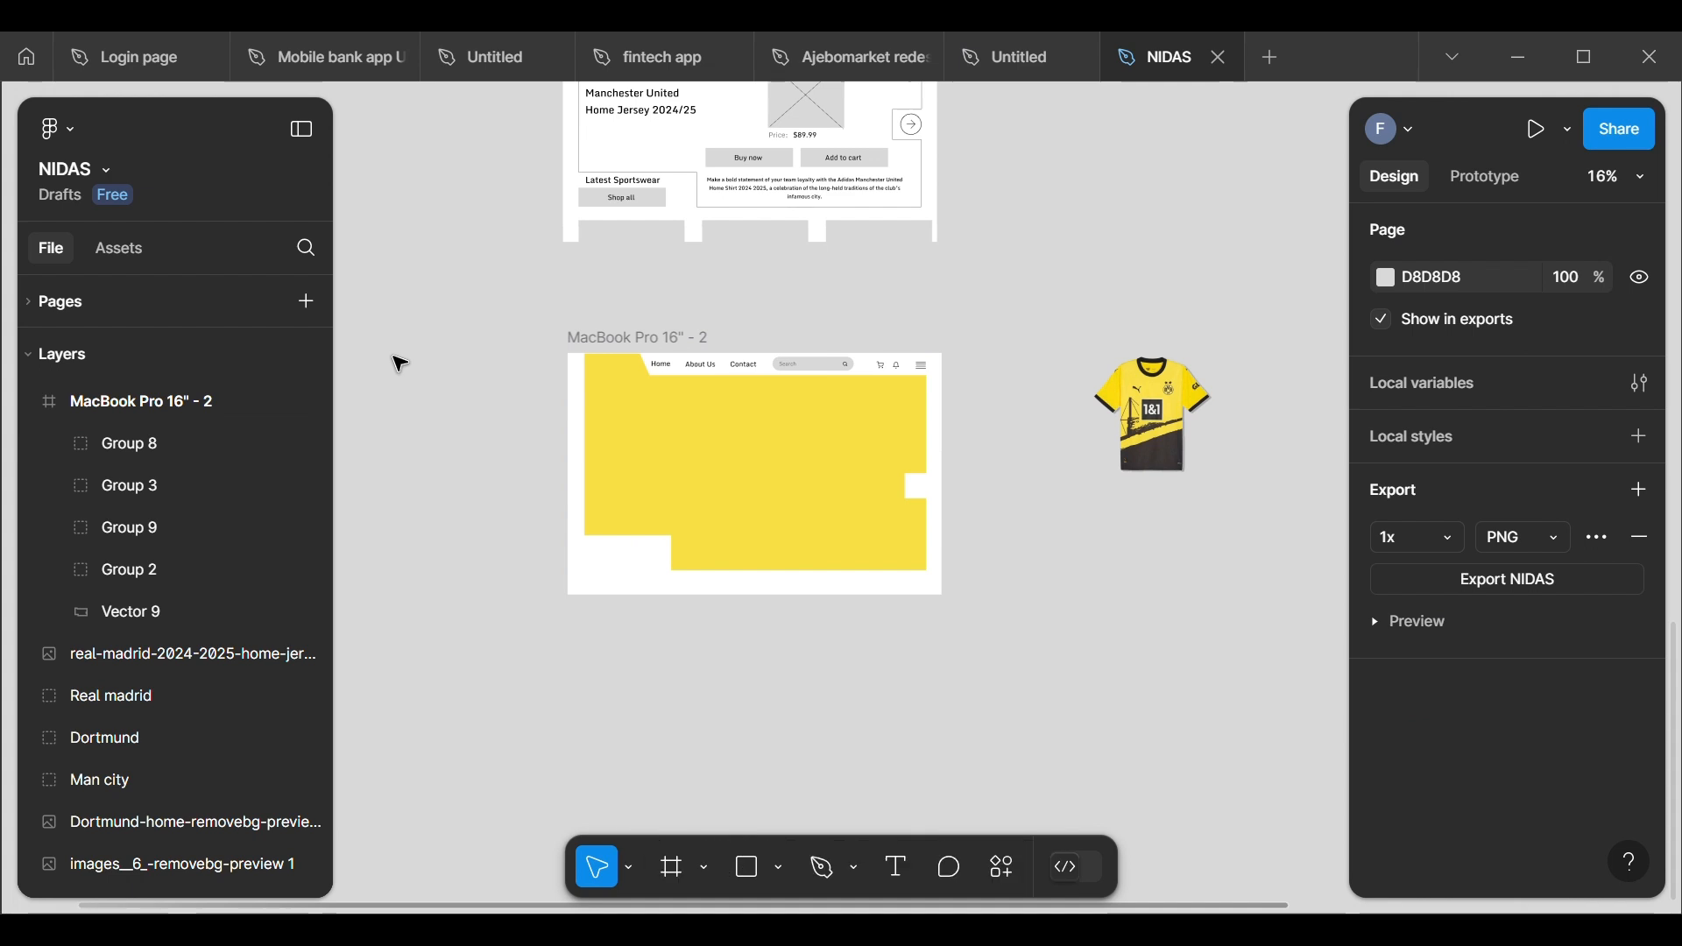
right_click(578, 692)
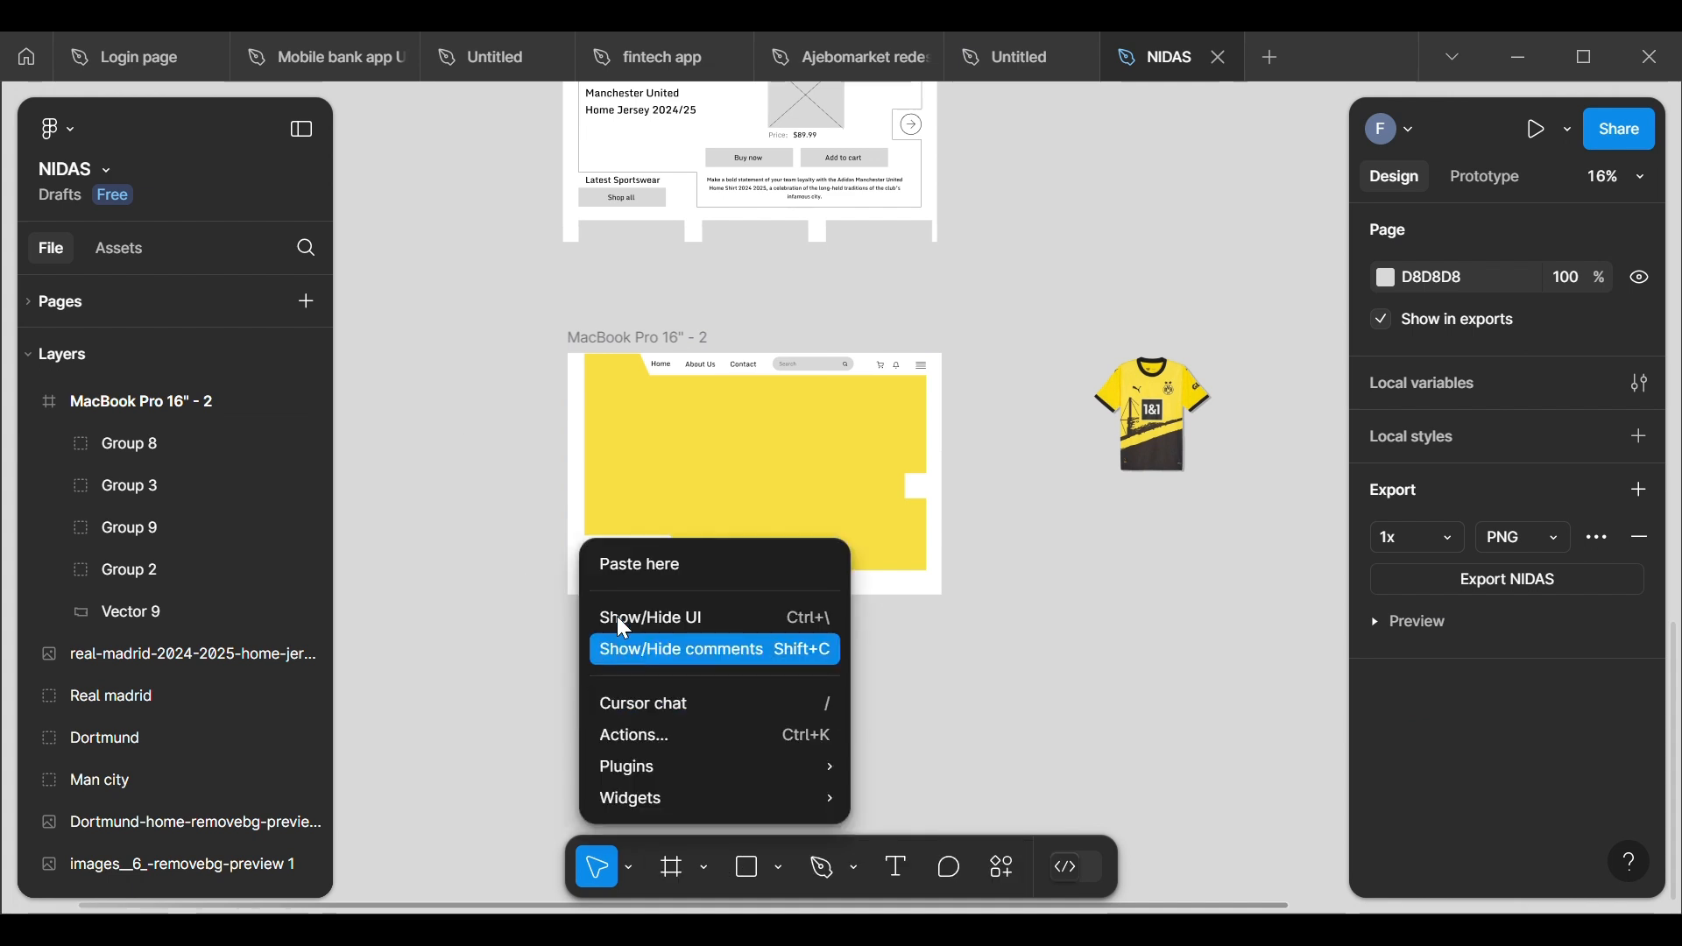
click(632, 571)
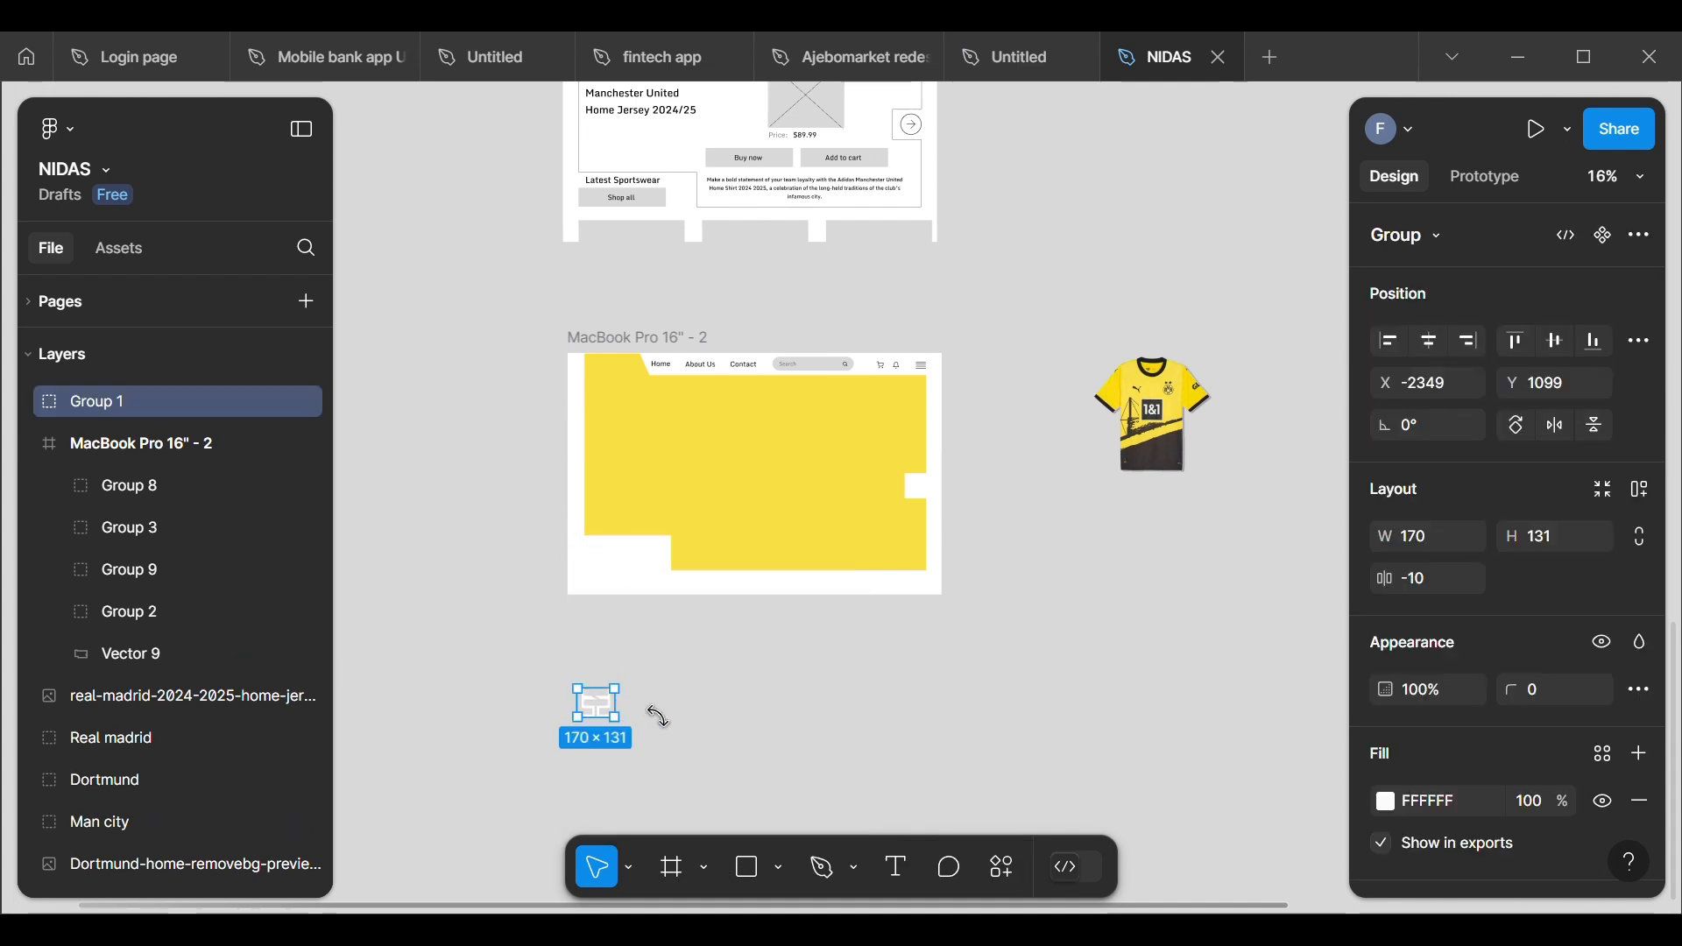
ctrl+scroll(654, 709, up, 2)
ctrl+scroll(653, 719, down, 1)
scroll(653, 719, right, 1)
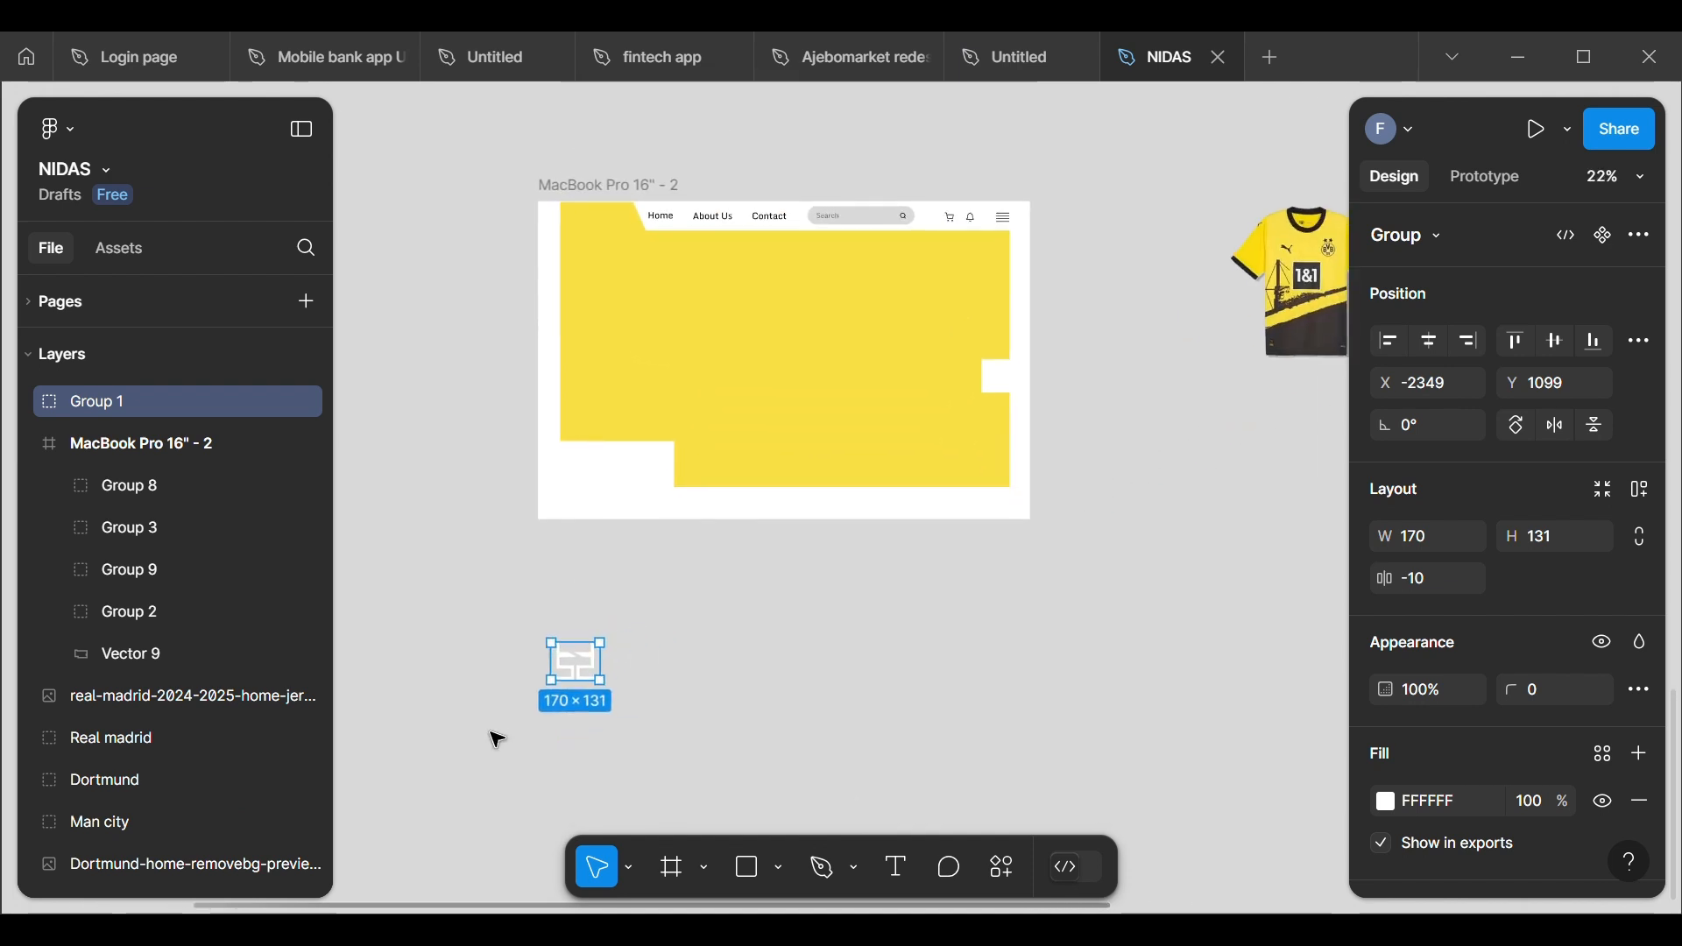
drag(596, 653, 754, 348)
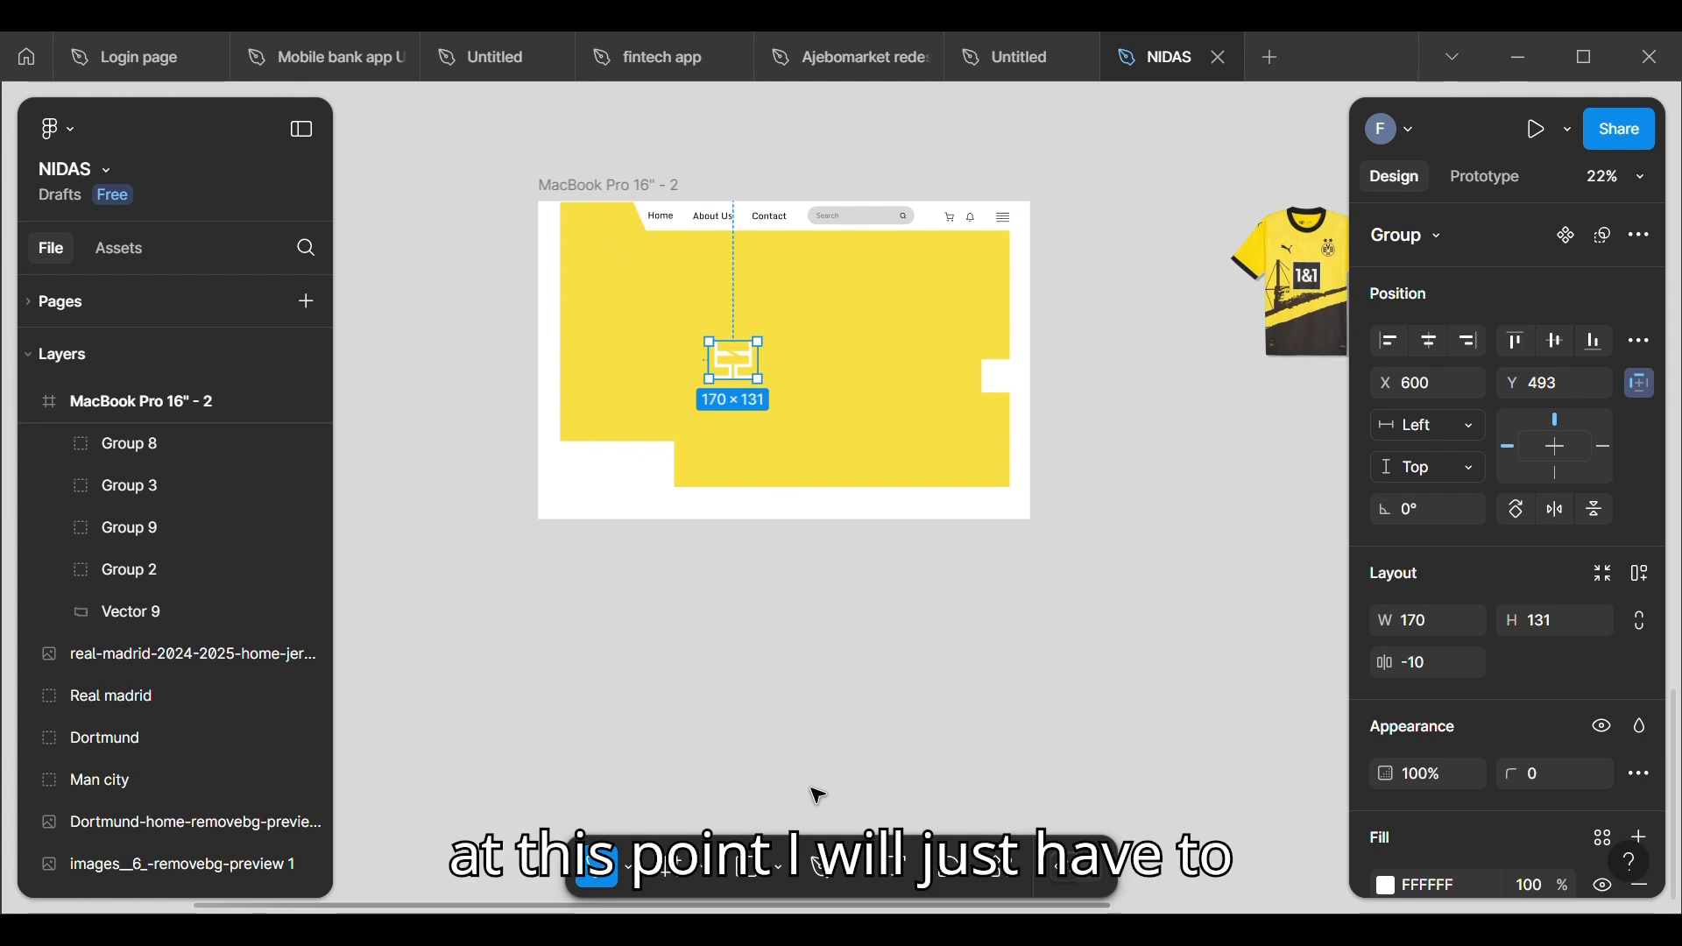
Step: Scale the logo down to about 106 × 82 and move it into the hero's upper-left corner at about X 111, Y 30
click(629, 862)
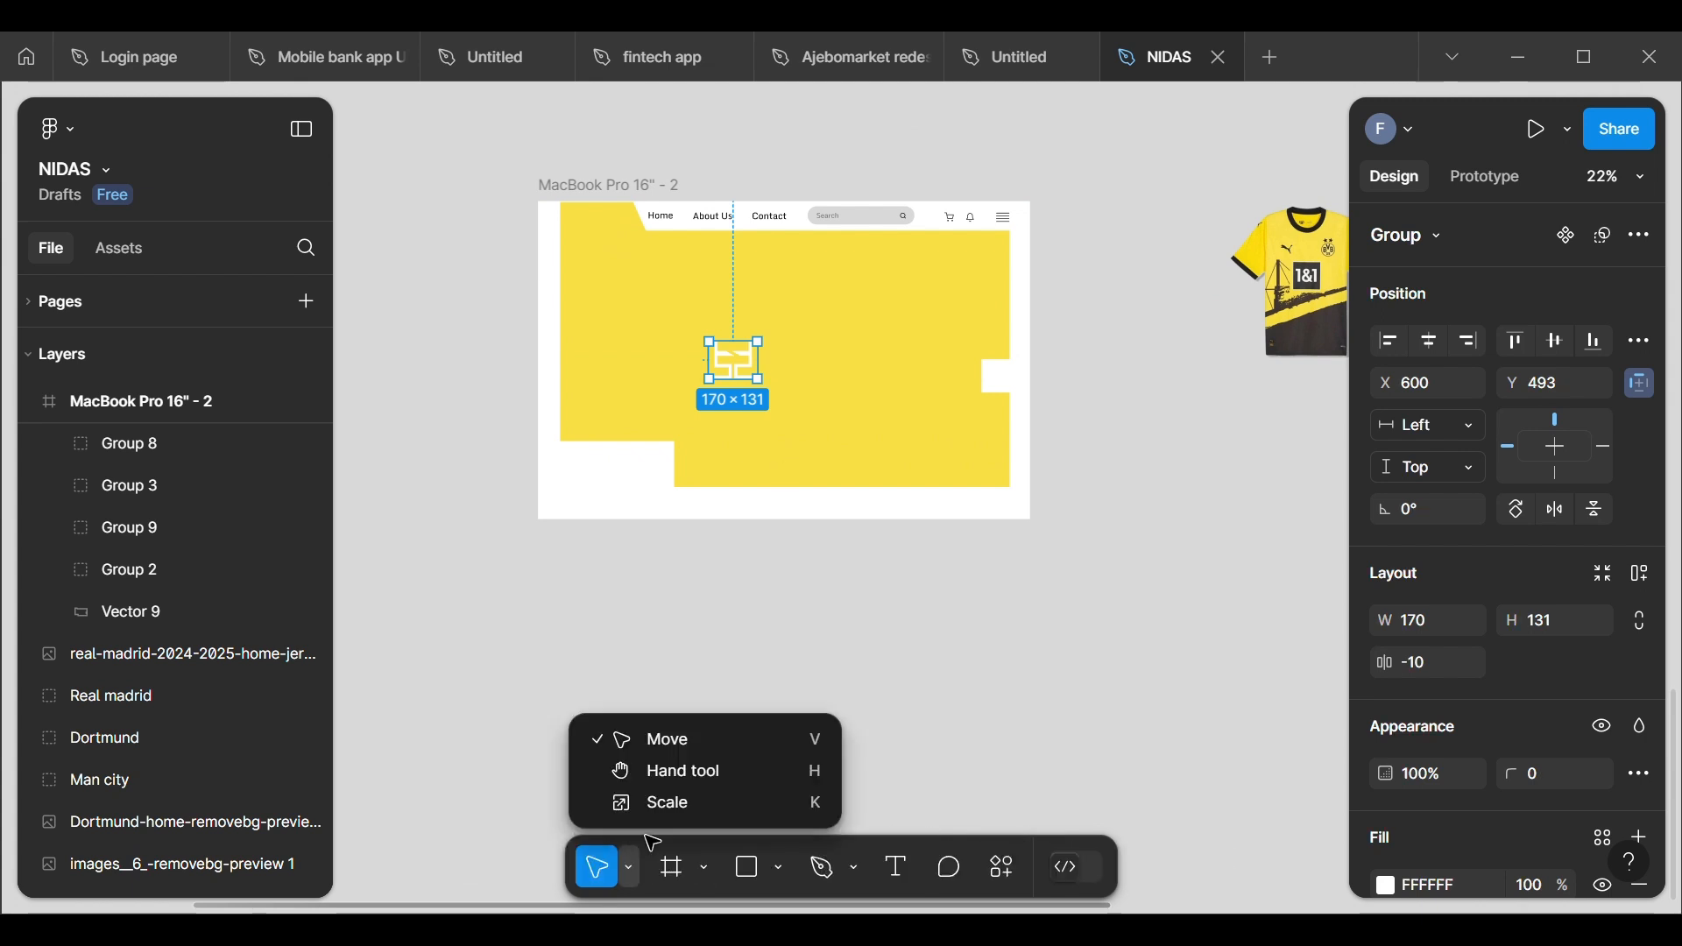
click(662, 800)
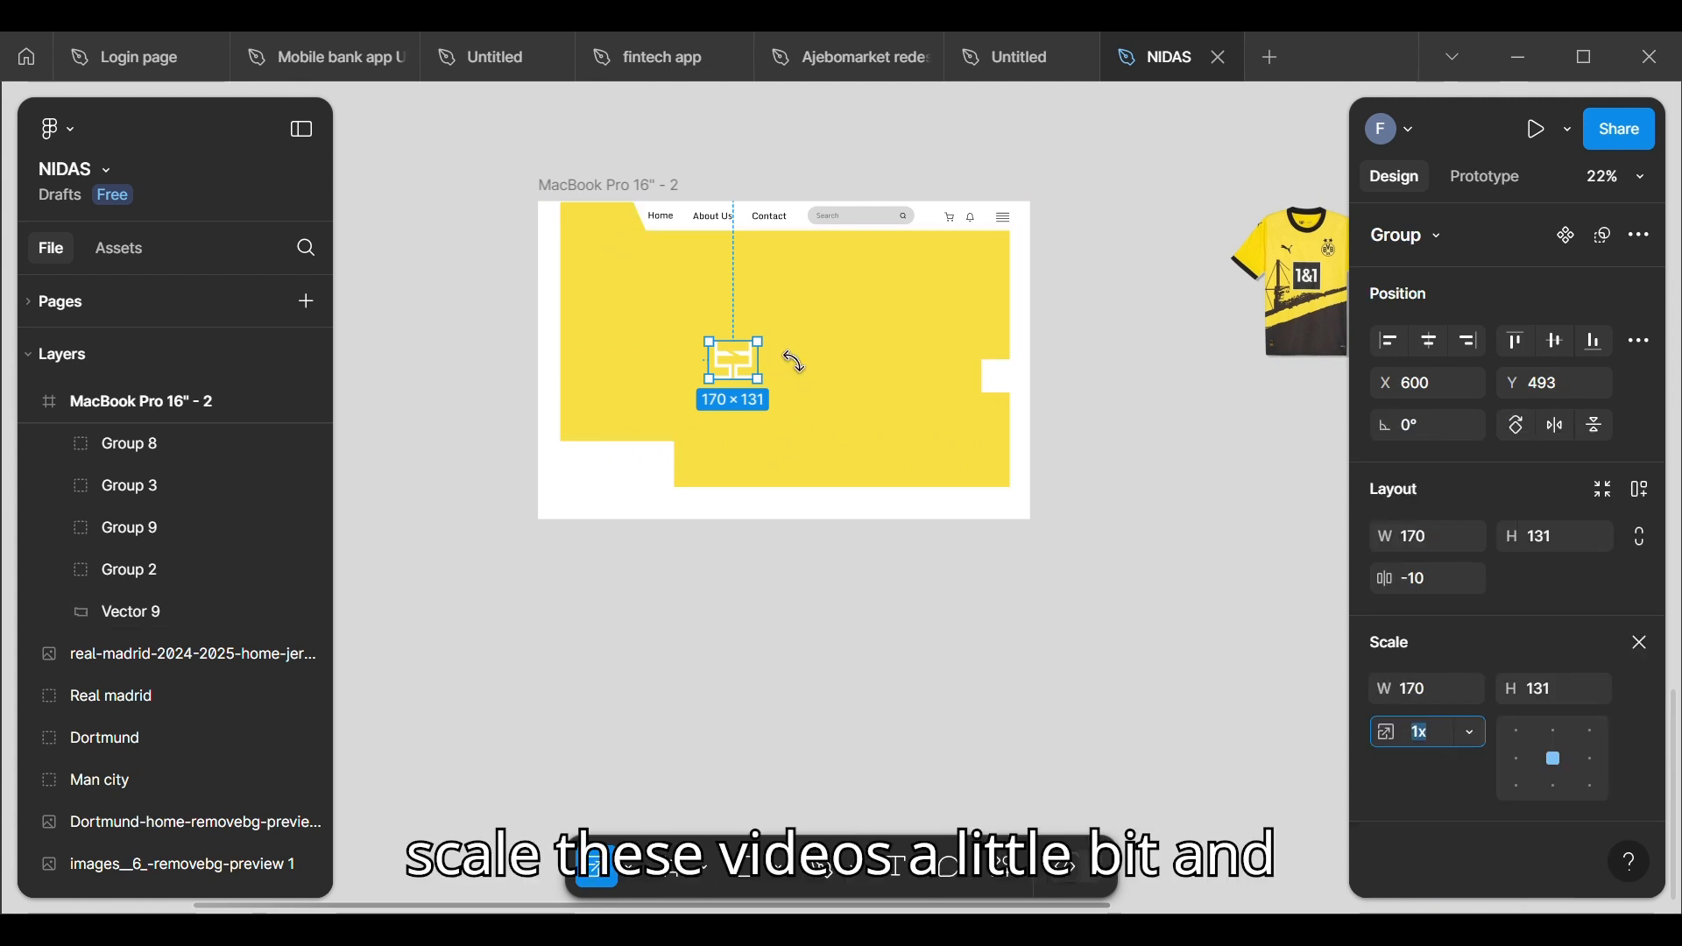
drag(759, 342, 729, 377)
click(710, 604)
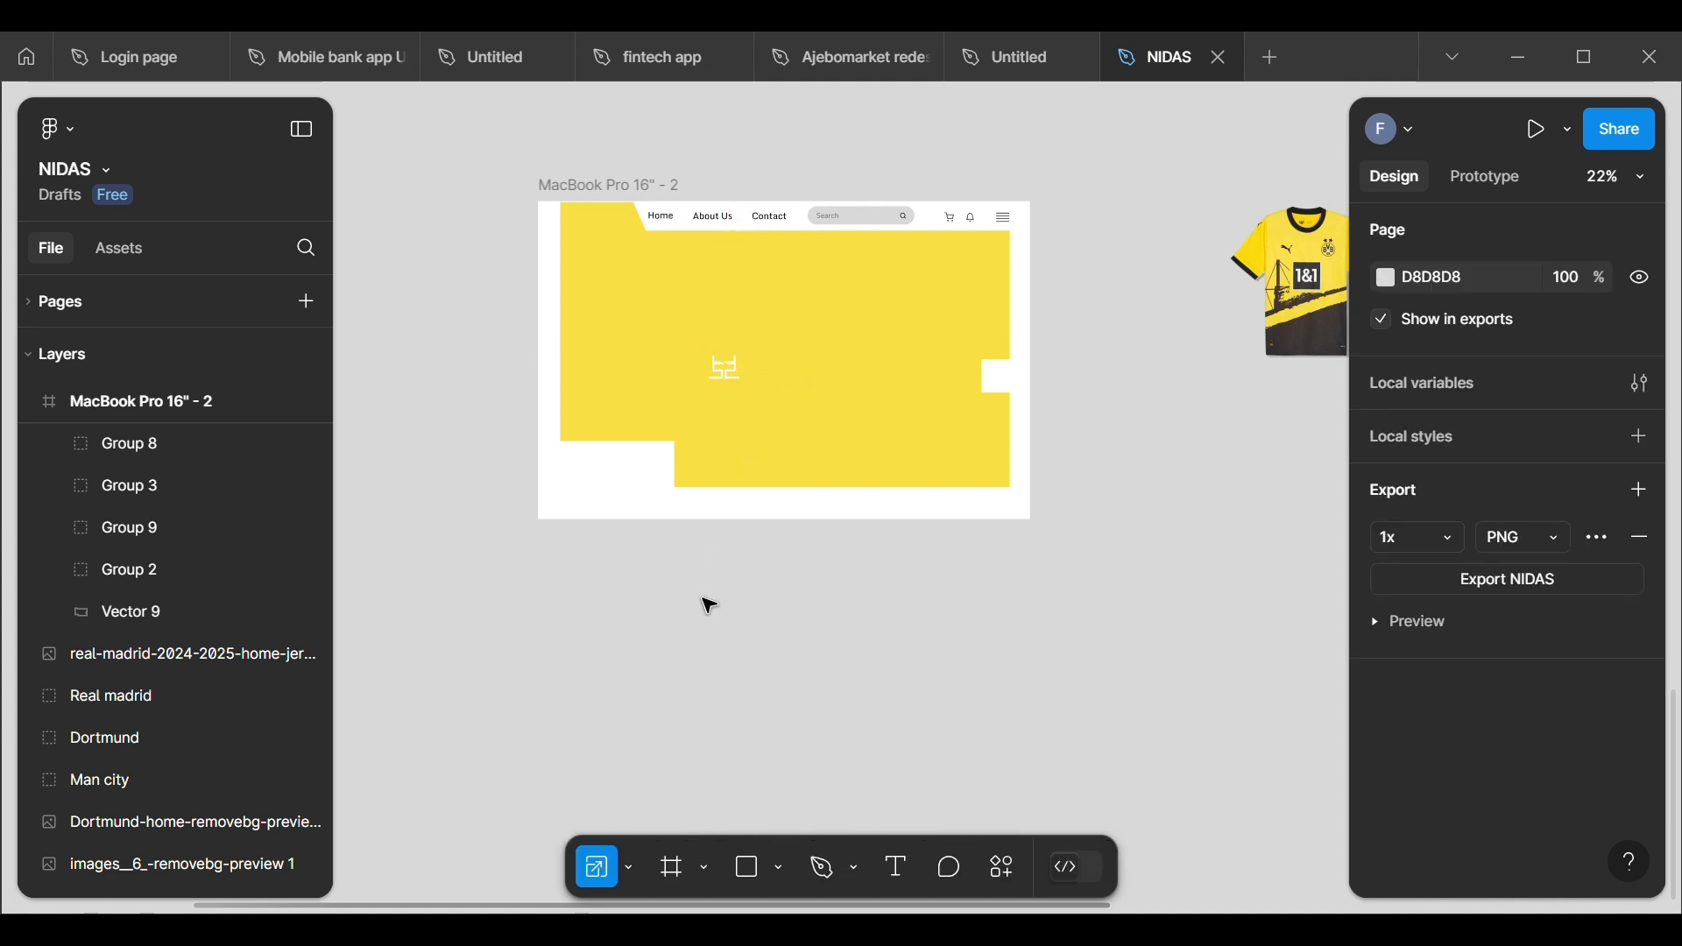
click(733, 374)
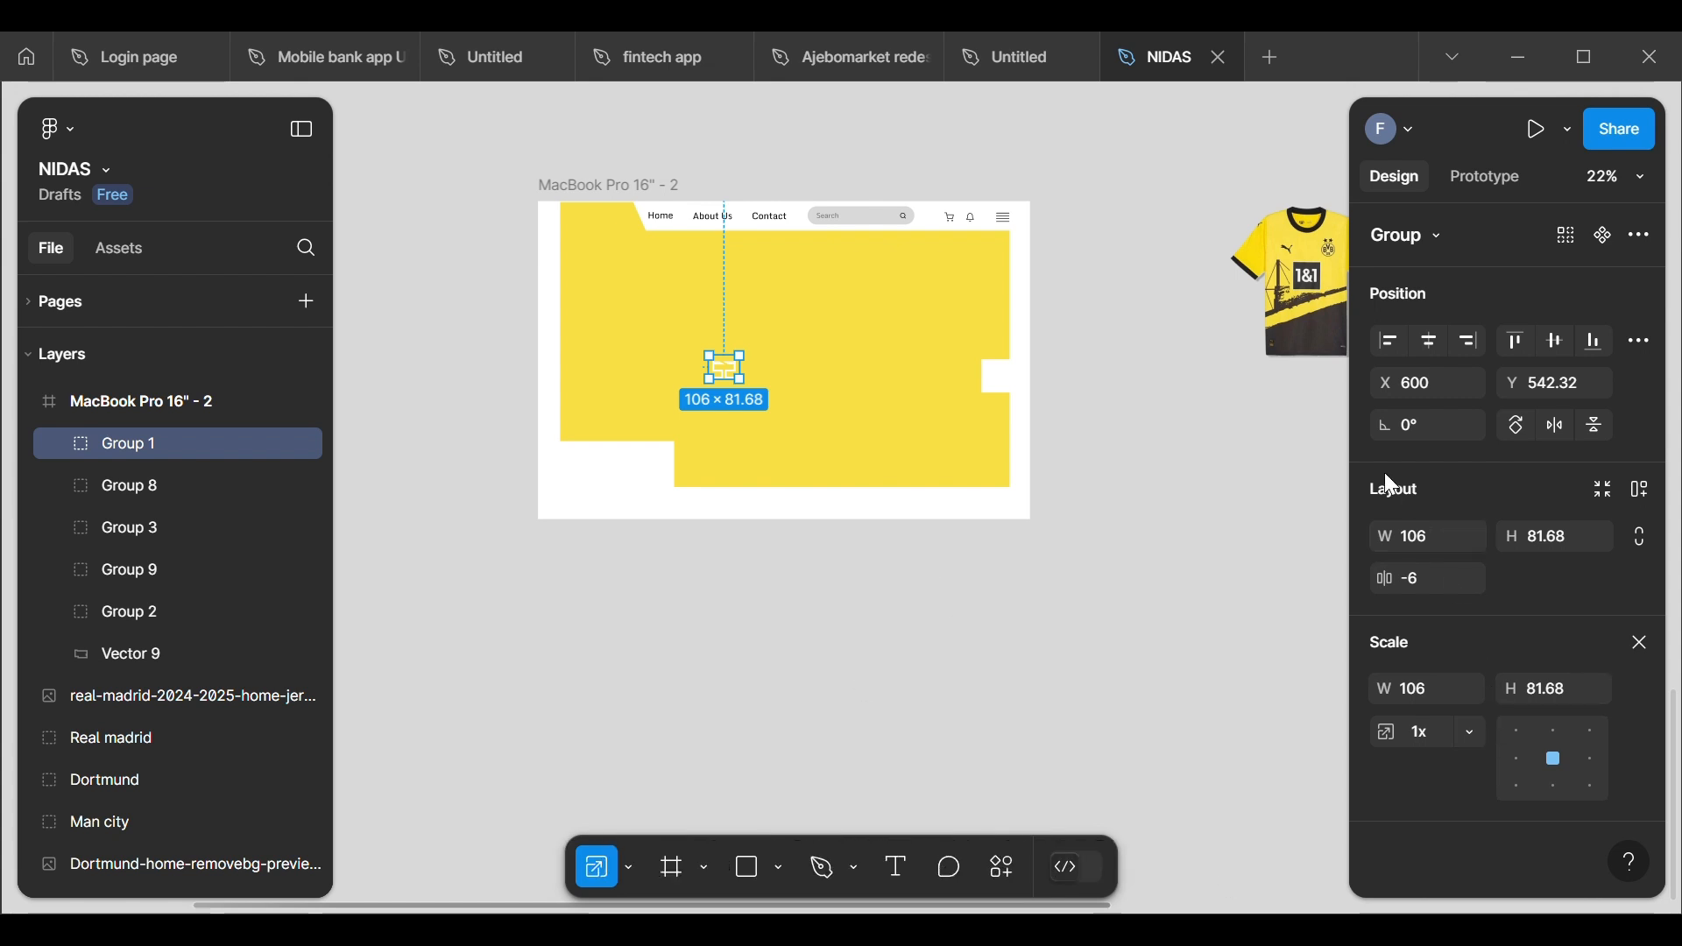
drag(738, 374, 593, 226)
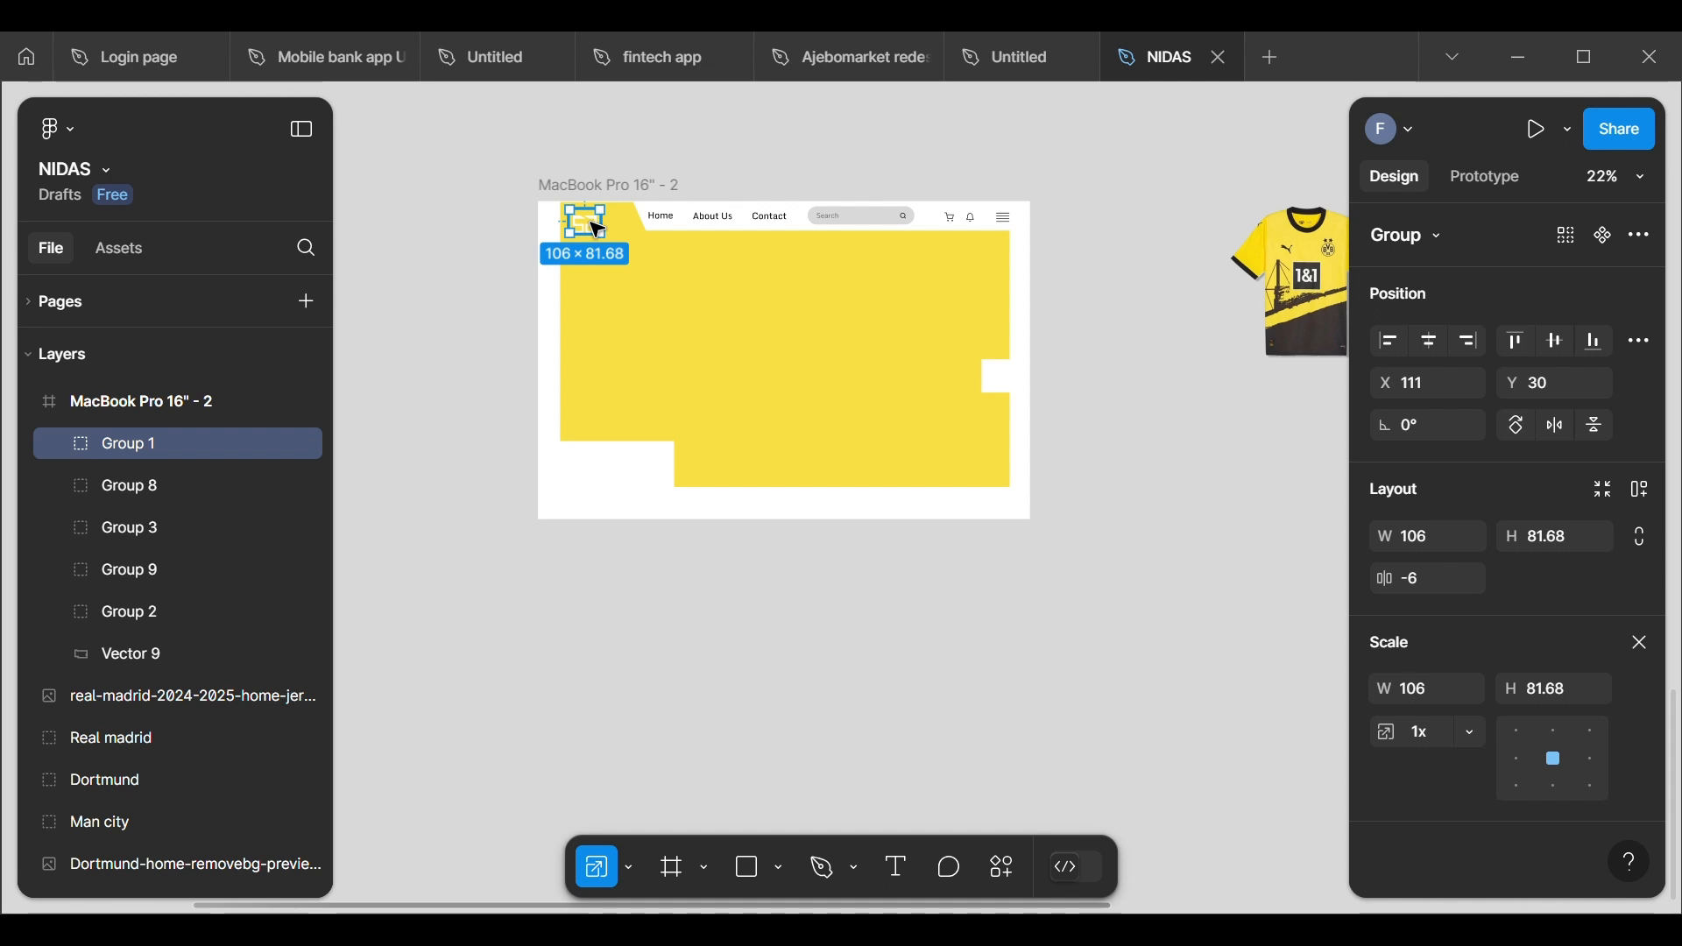
Step: Scale the logo further down to about 82 × 63 and position it at X 108, Y 31 beside the navigation links
scroll(597, 229, up, 6)
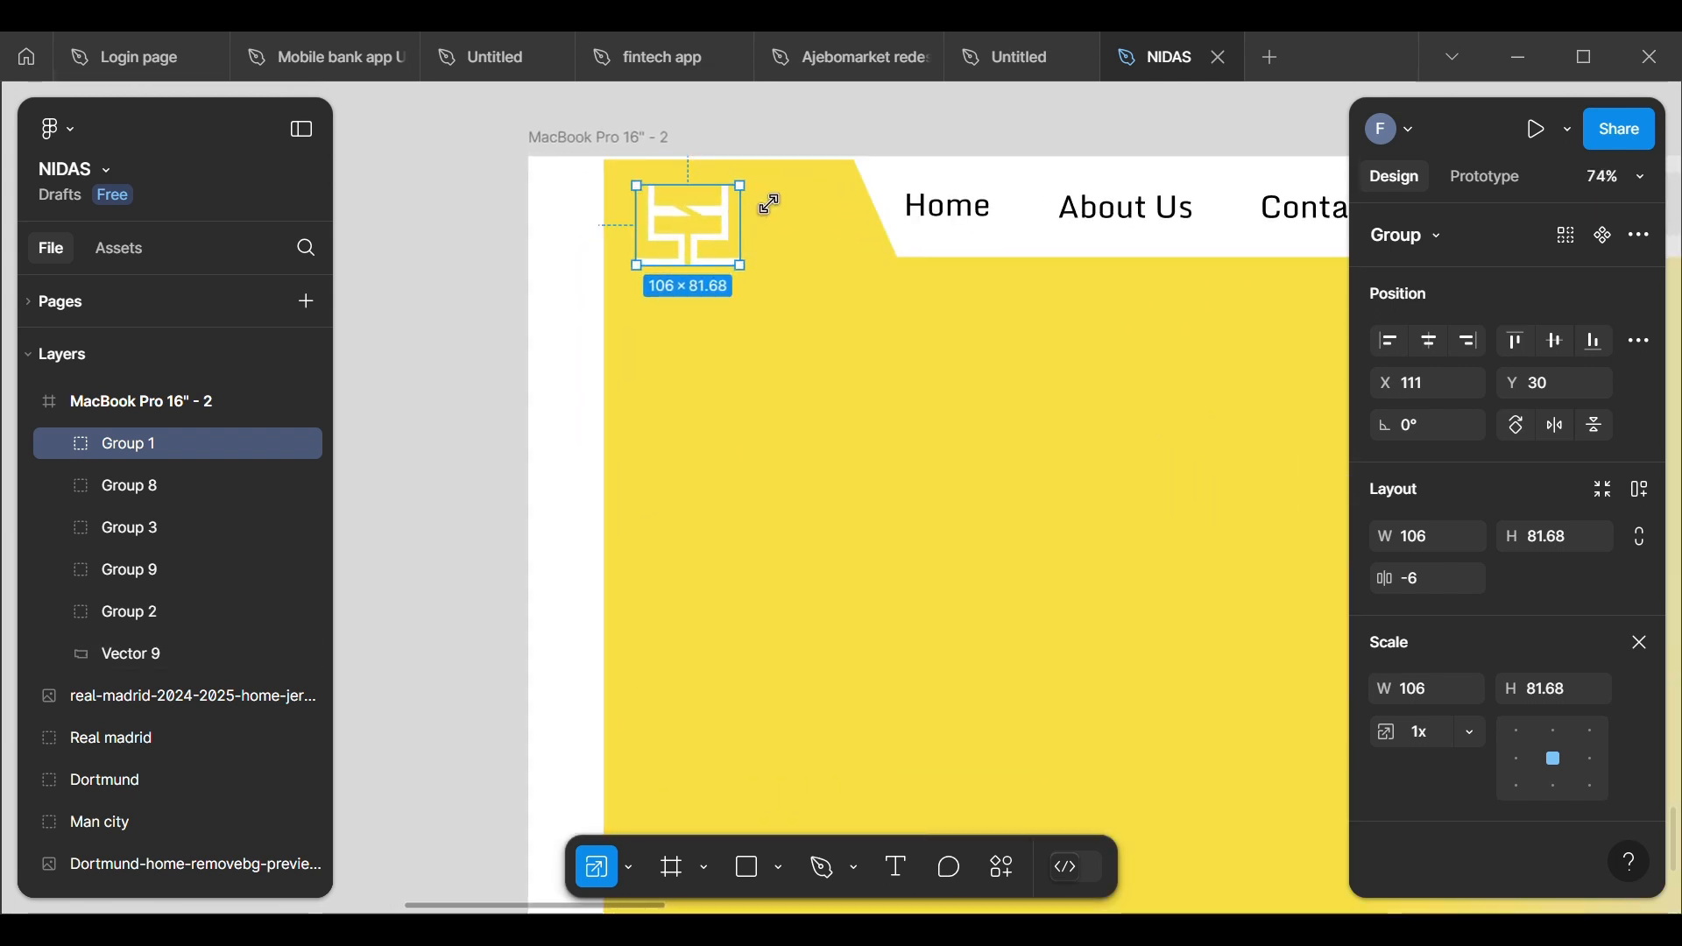
drag(759, 204, 695, 231)
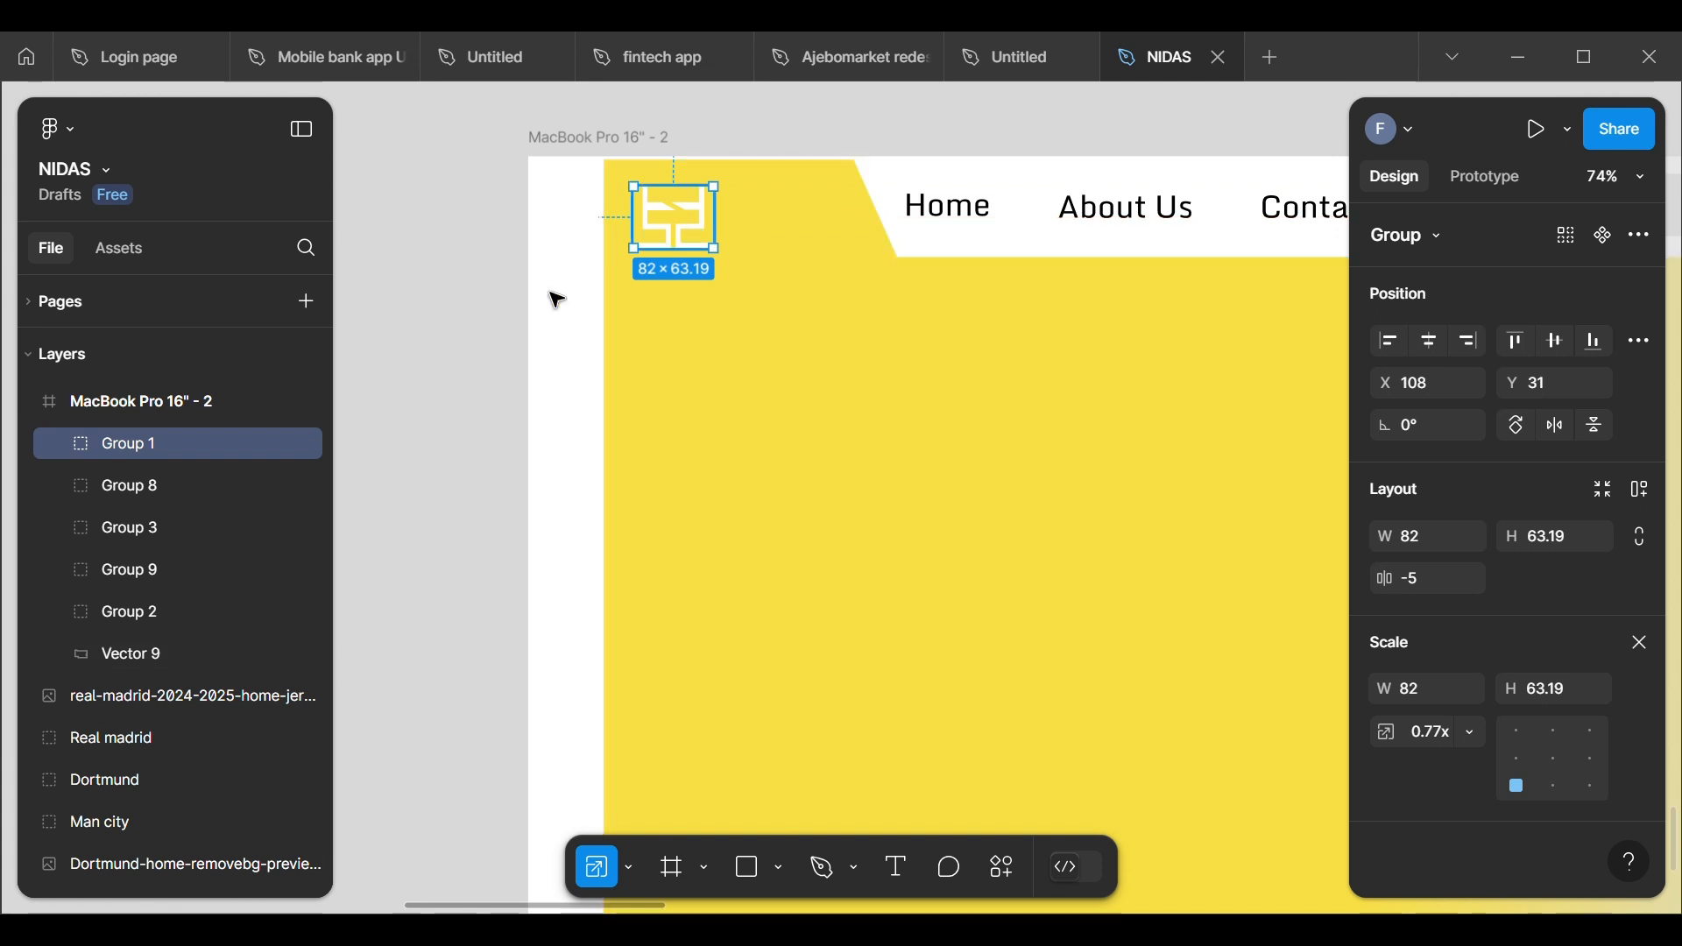
click(499, 316)
click(694, 229)
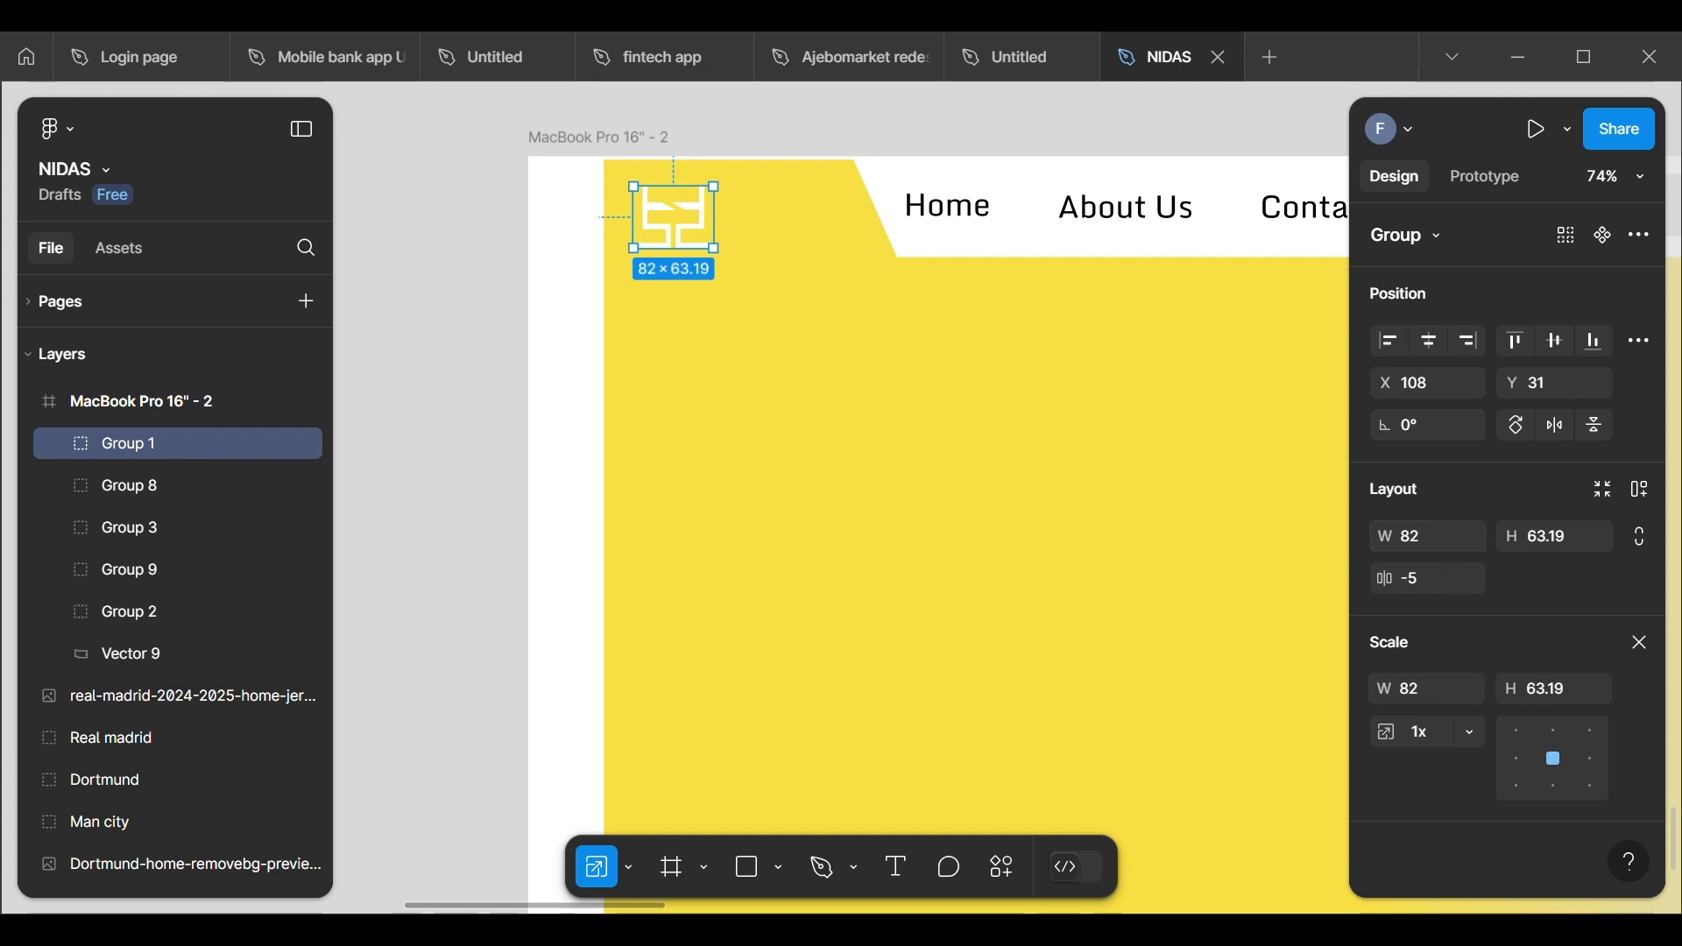
click(1641, 646)
scroll(1437, 718, down, 4)
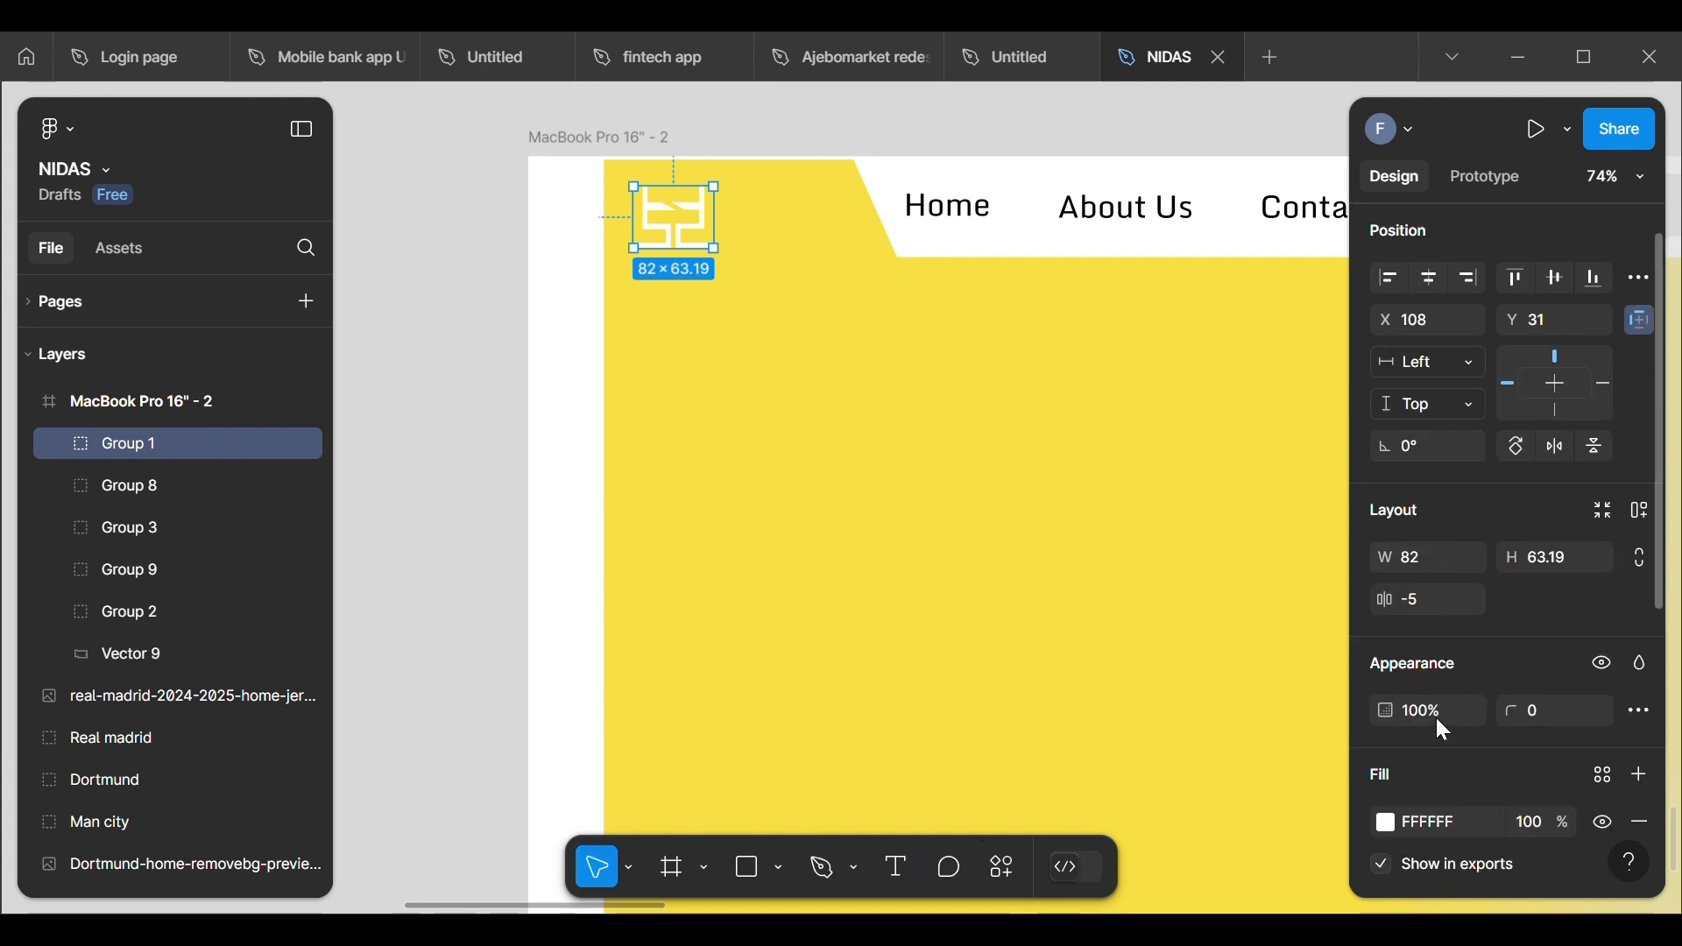
Step: Change the logo's fill colour to black (000000)
click(1386, 623)
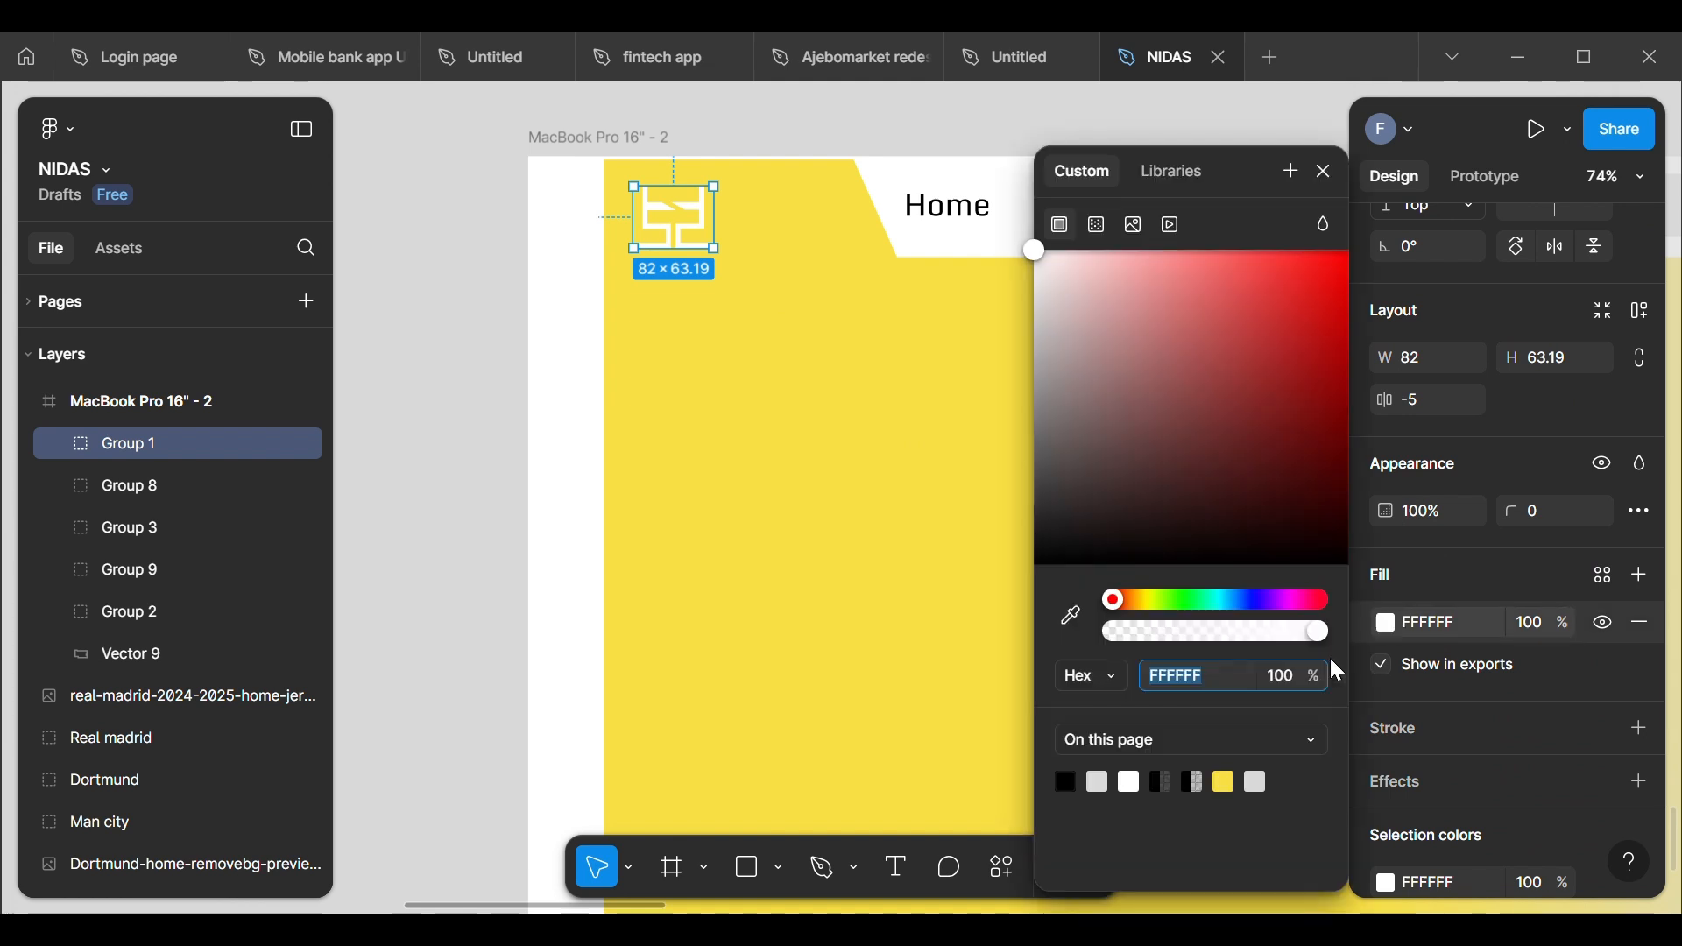
click(1065, 782)
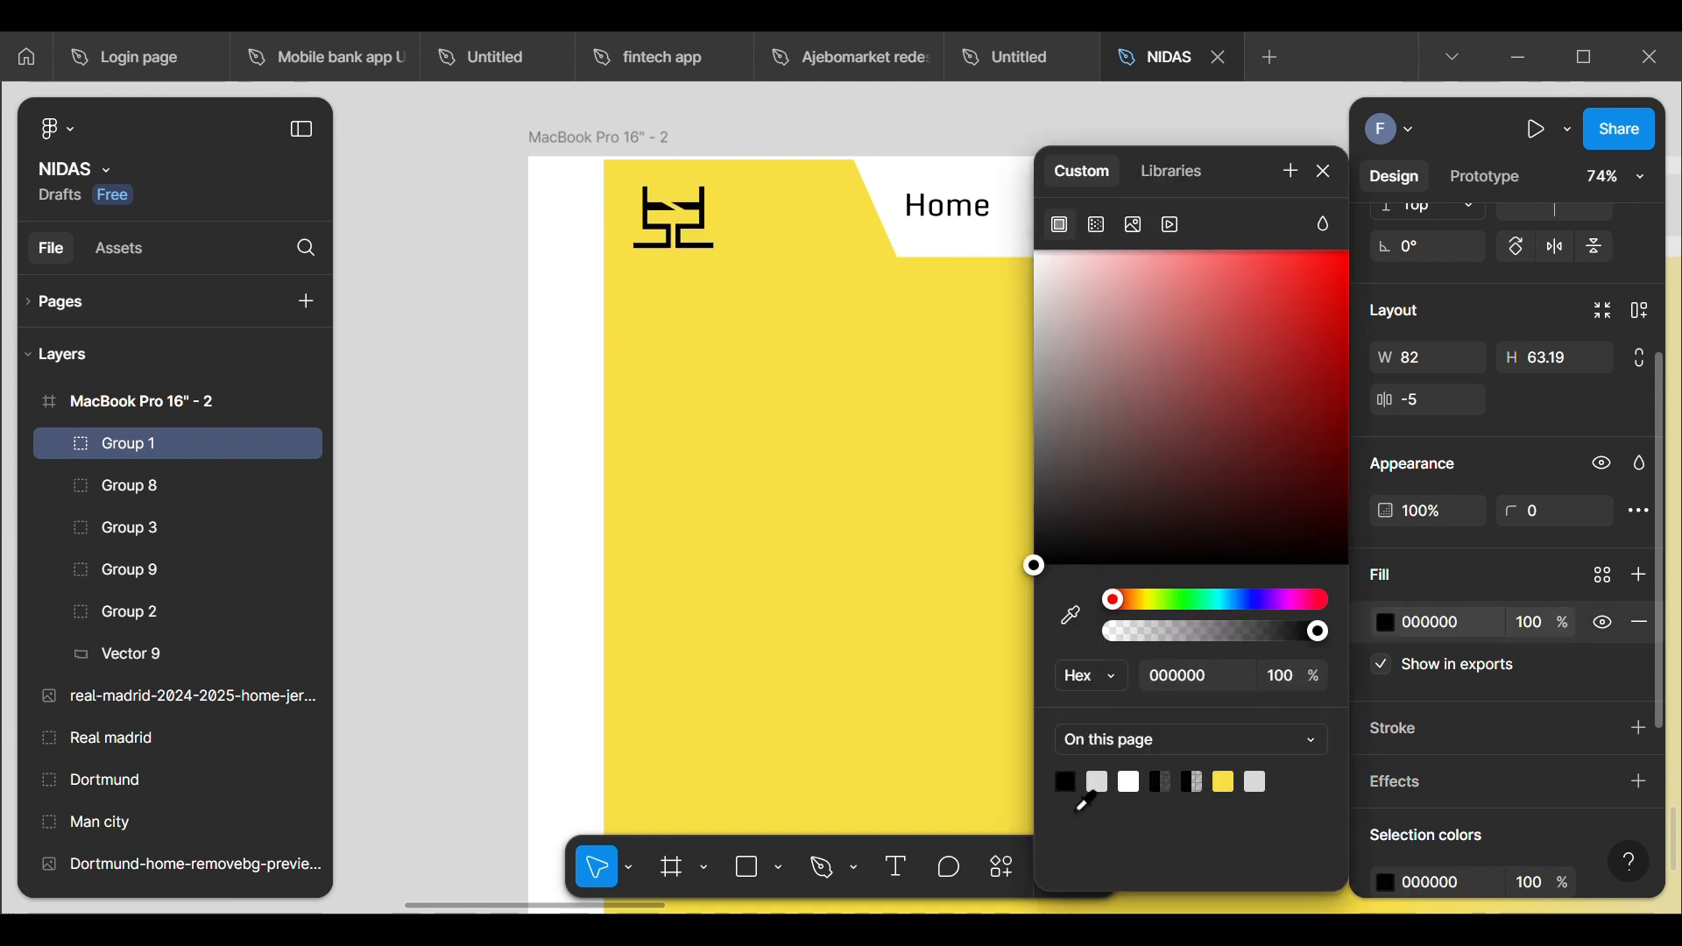
click(465, 549)
Step: Nudge the black logo to about X 121, Y 30 within the yellow header tab
click(688, 248)
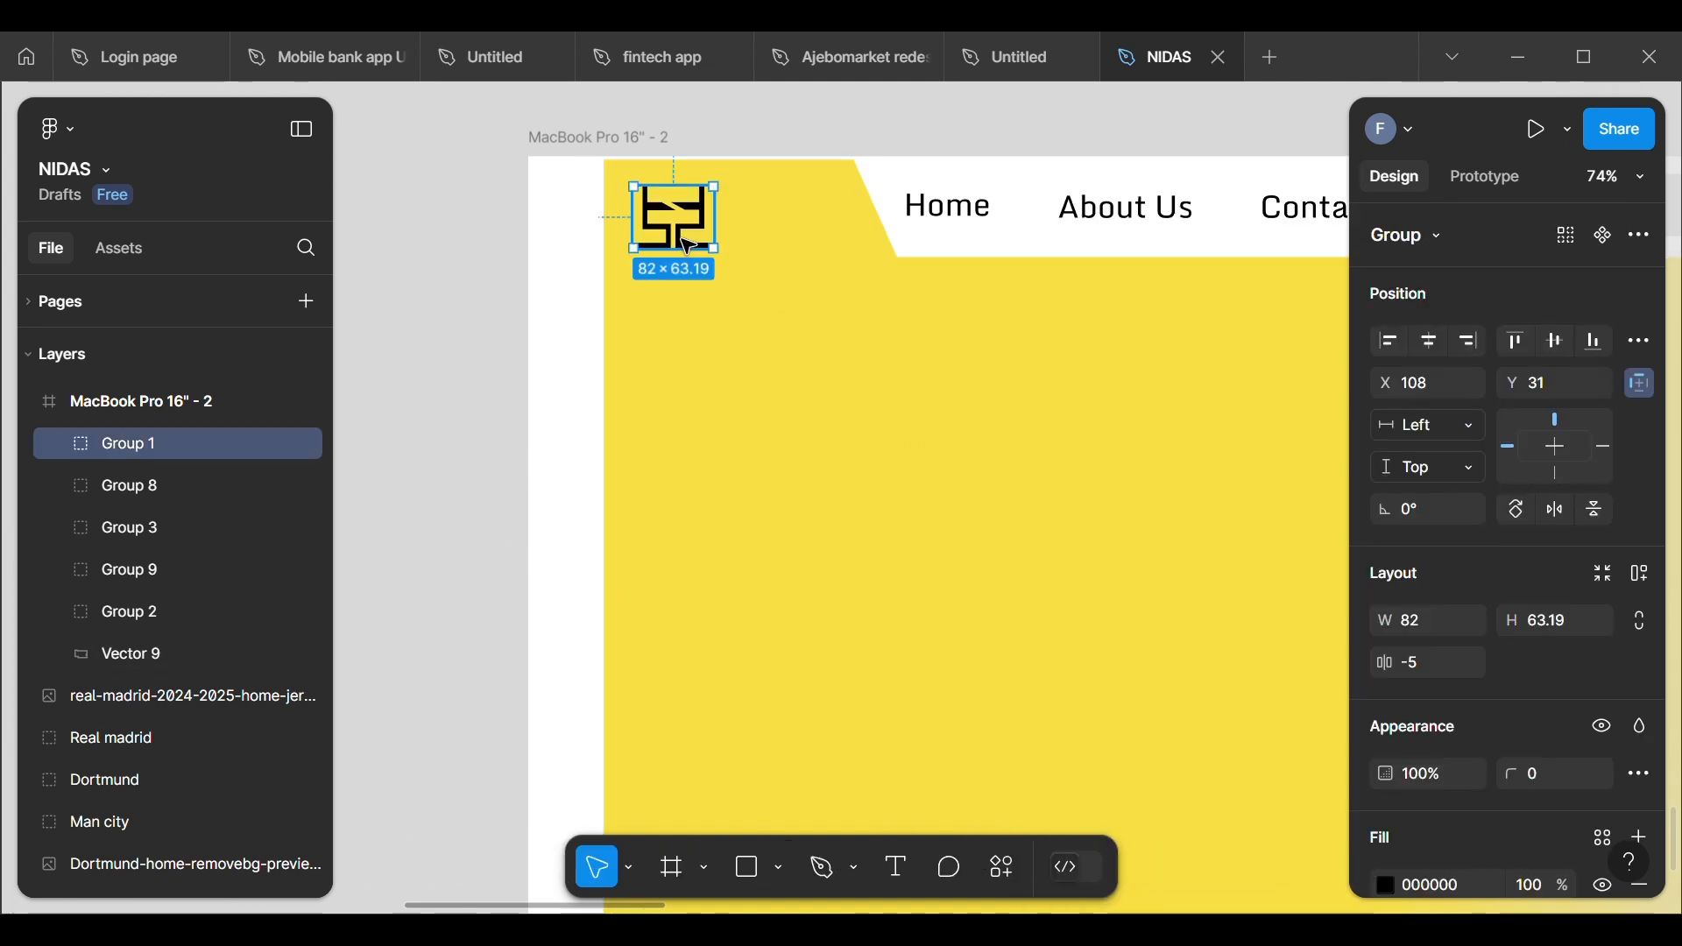
key(Right)
key(Right)
key(Right)
key(Right)
key(Right)
key(Right)
key(Right)
key(Right)
key(Right)
key(Right)
key(Right)
key(Right)
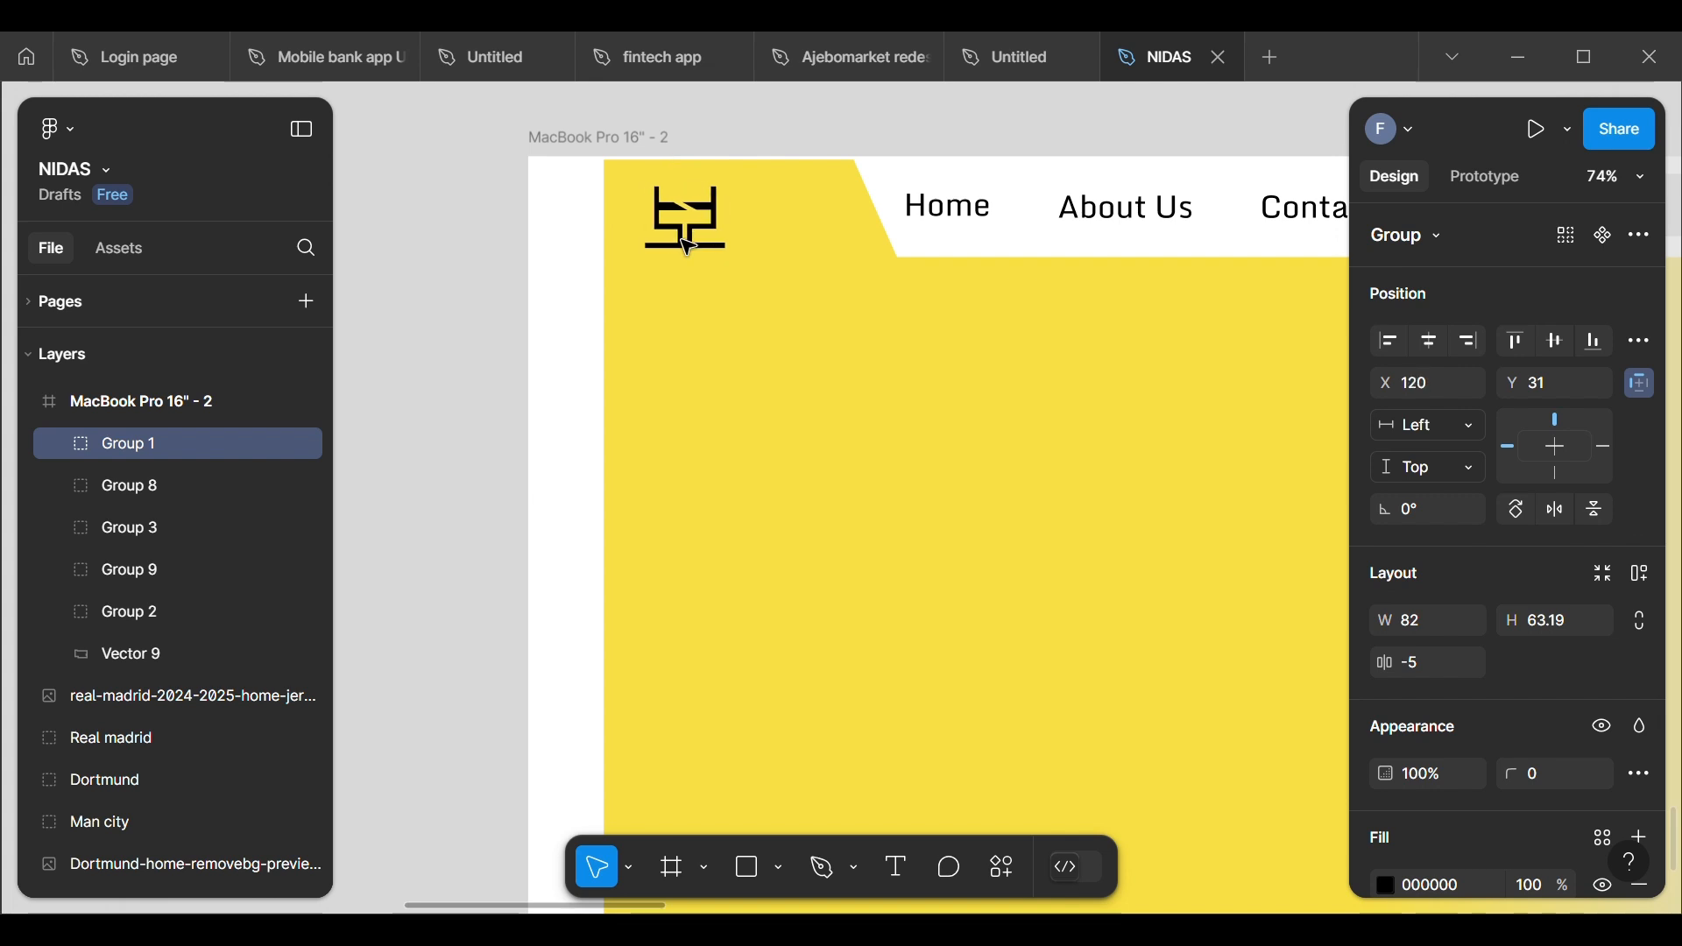
click(444, 241)
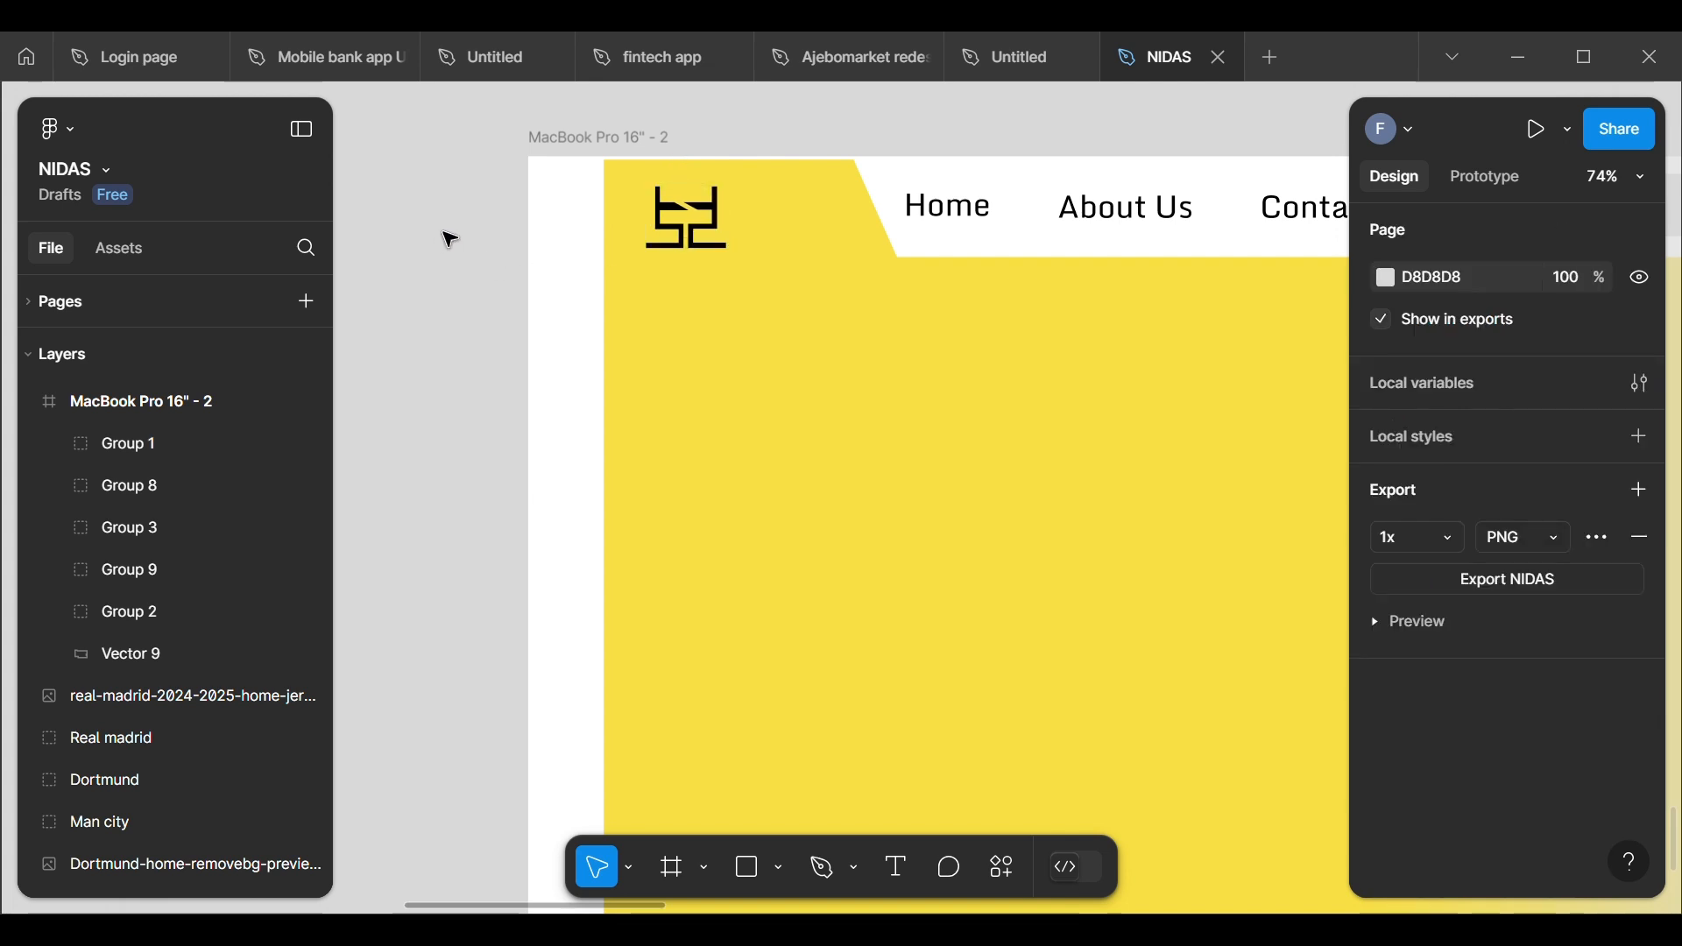
click(692, 232)
double_click(692, 232)
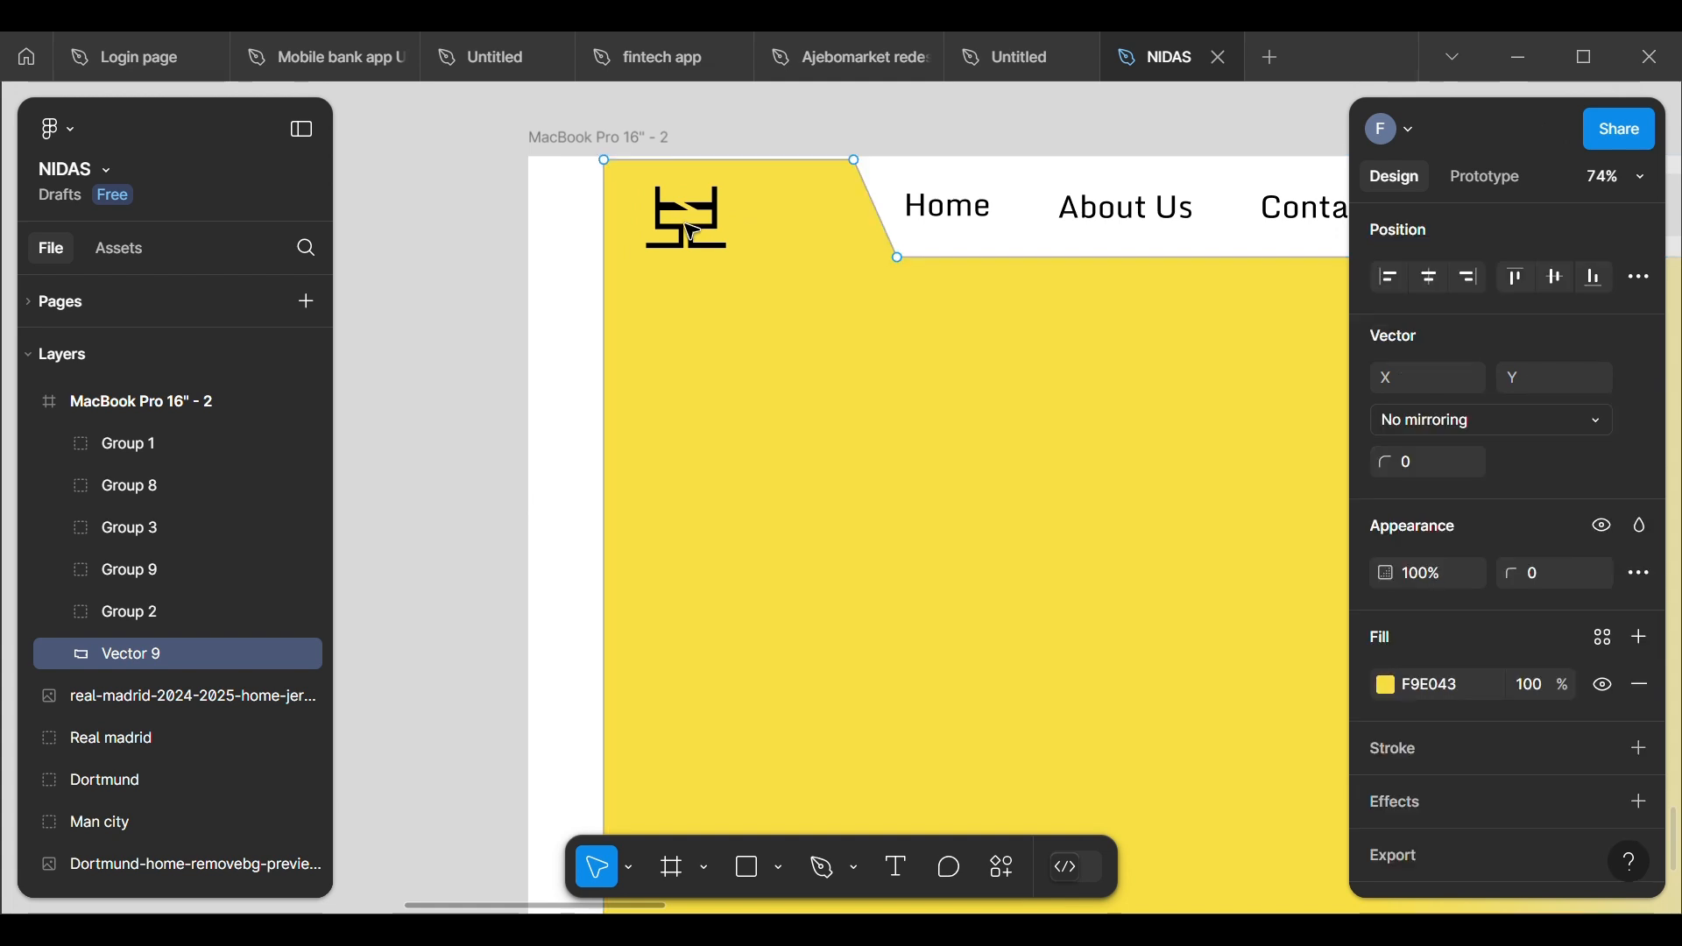
click(692, 232)
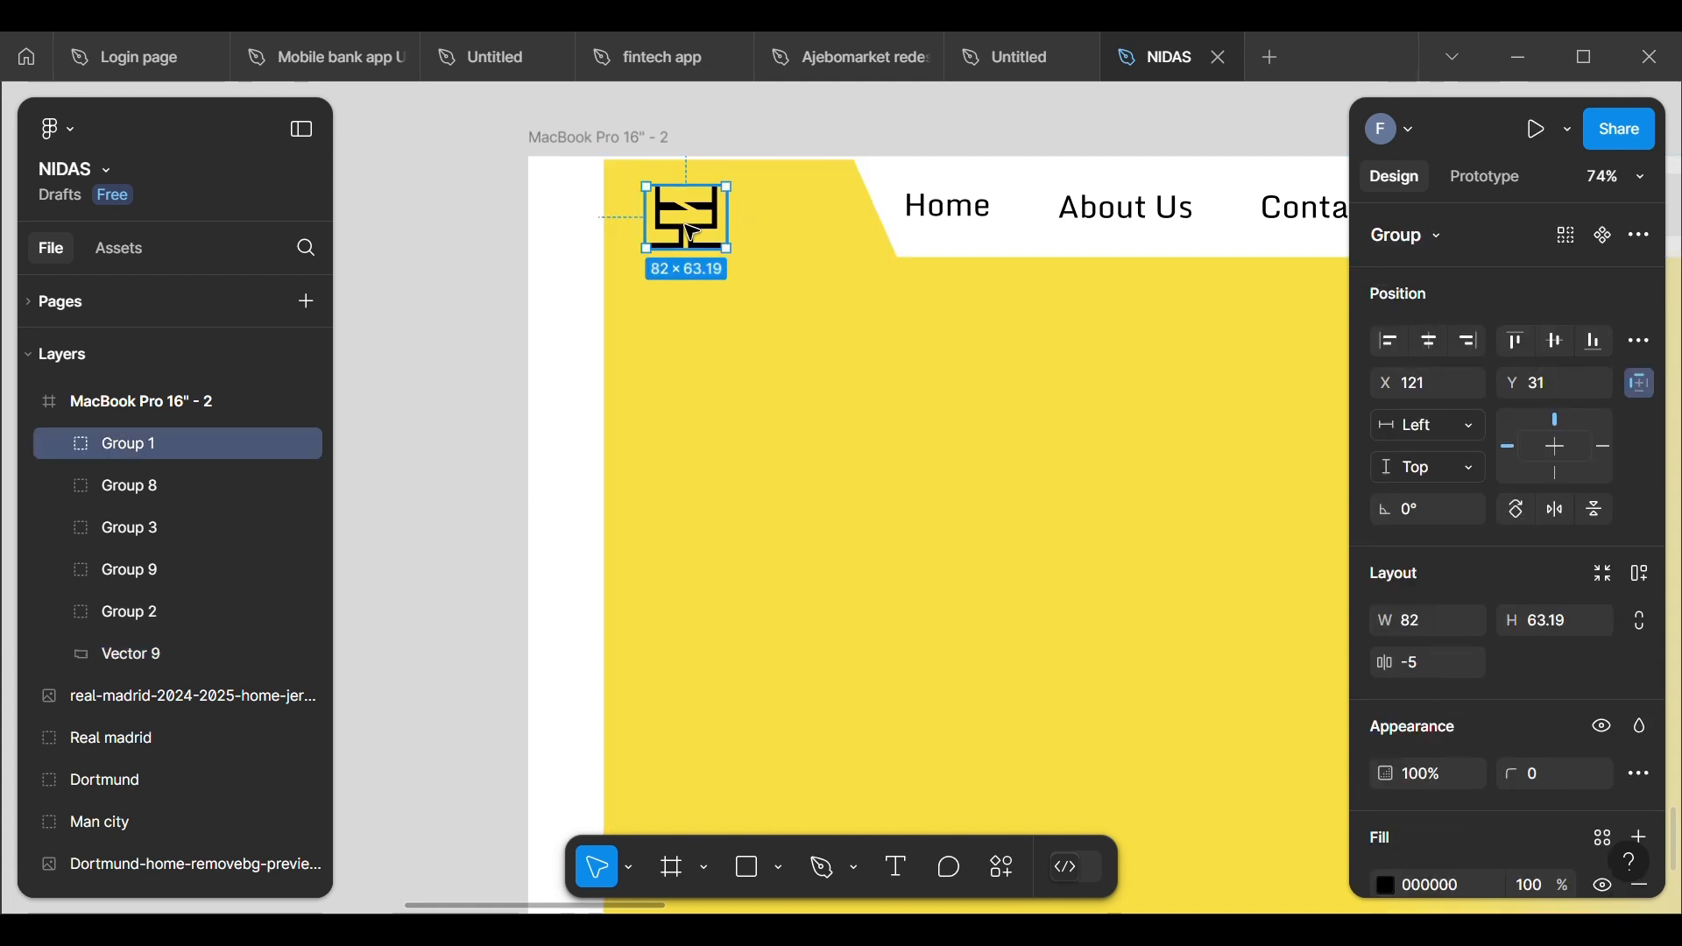
drag(692, 232, 692, 232)
click(404, 230)
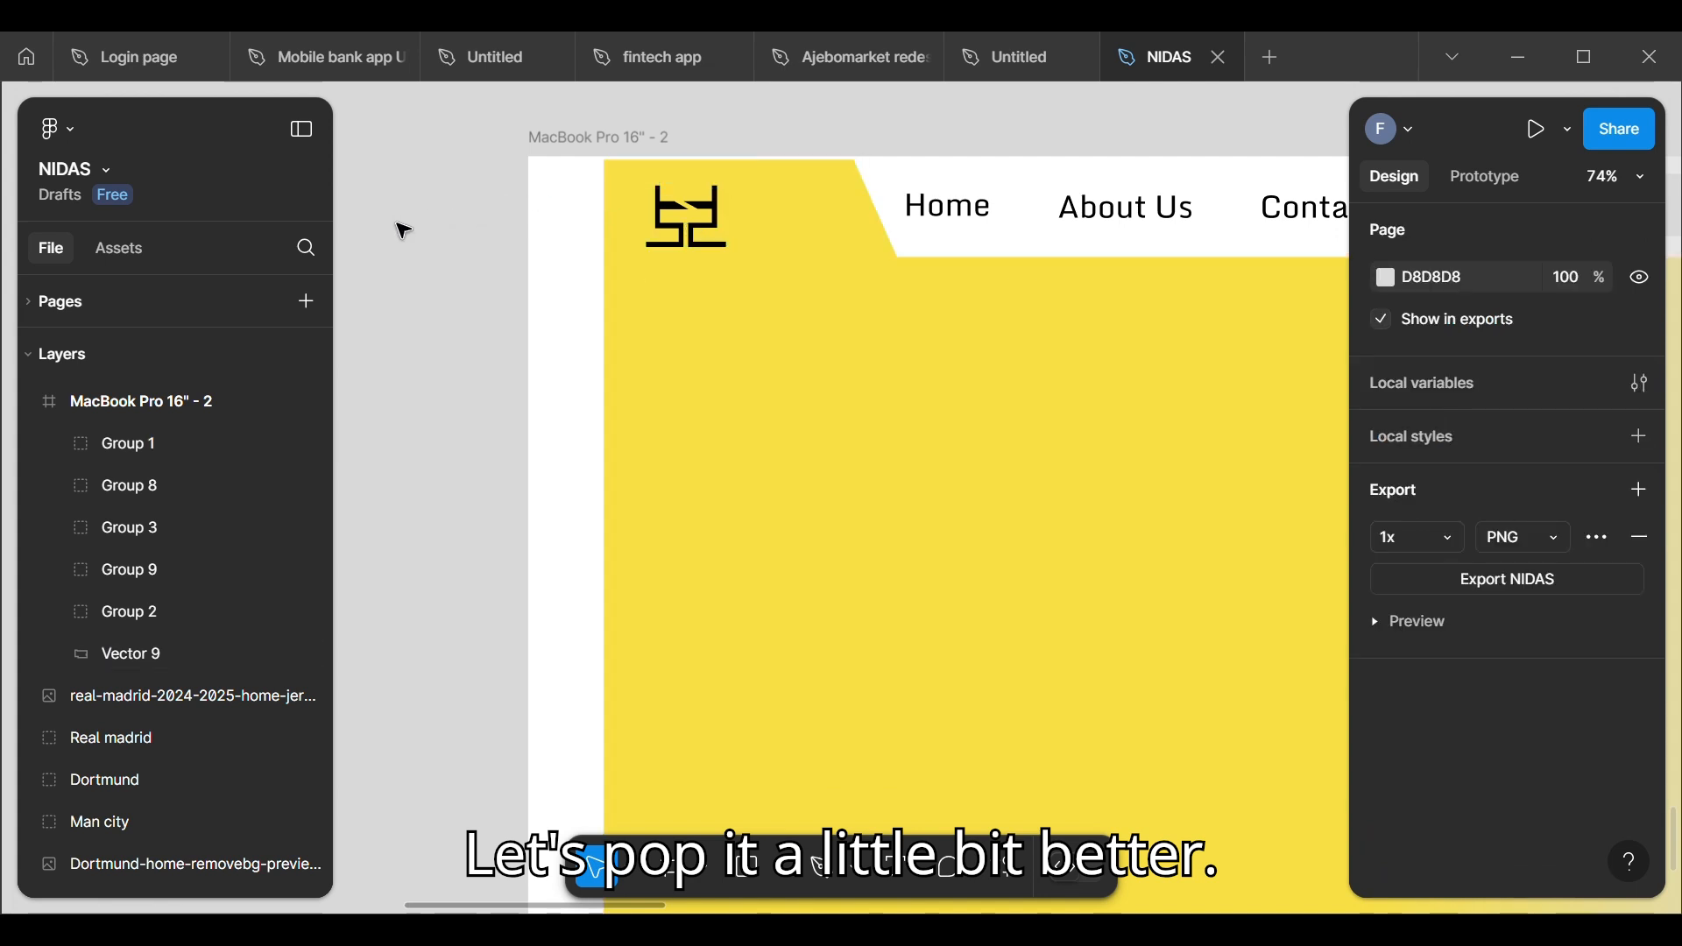
Step: Duplicate the Home navigation label onto the yellow tab beside the logo at about X 227, Y 34
key(shift+1)
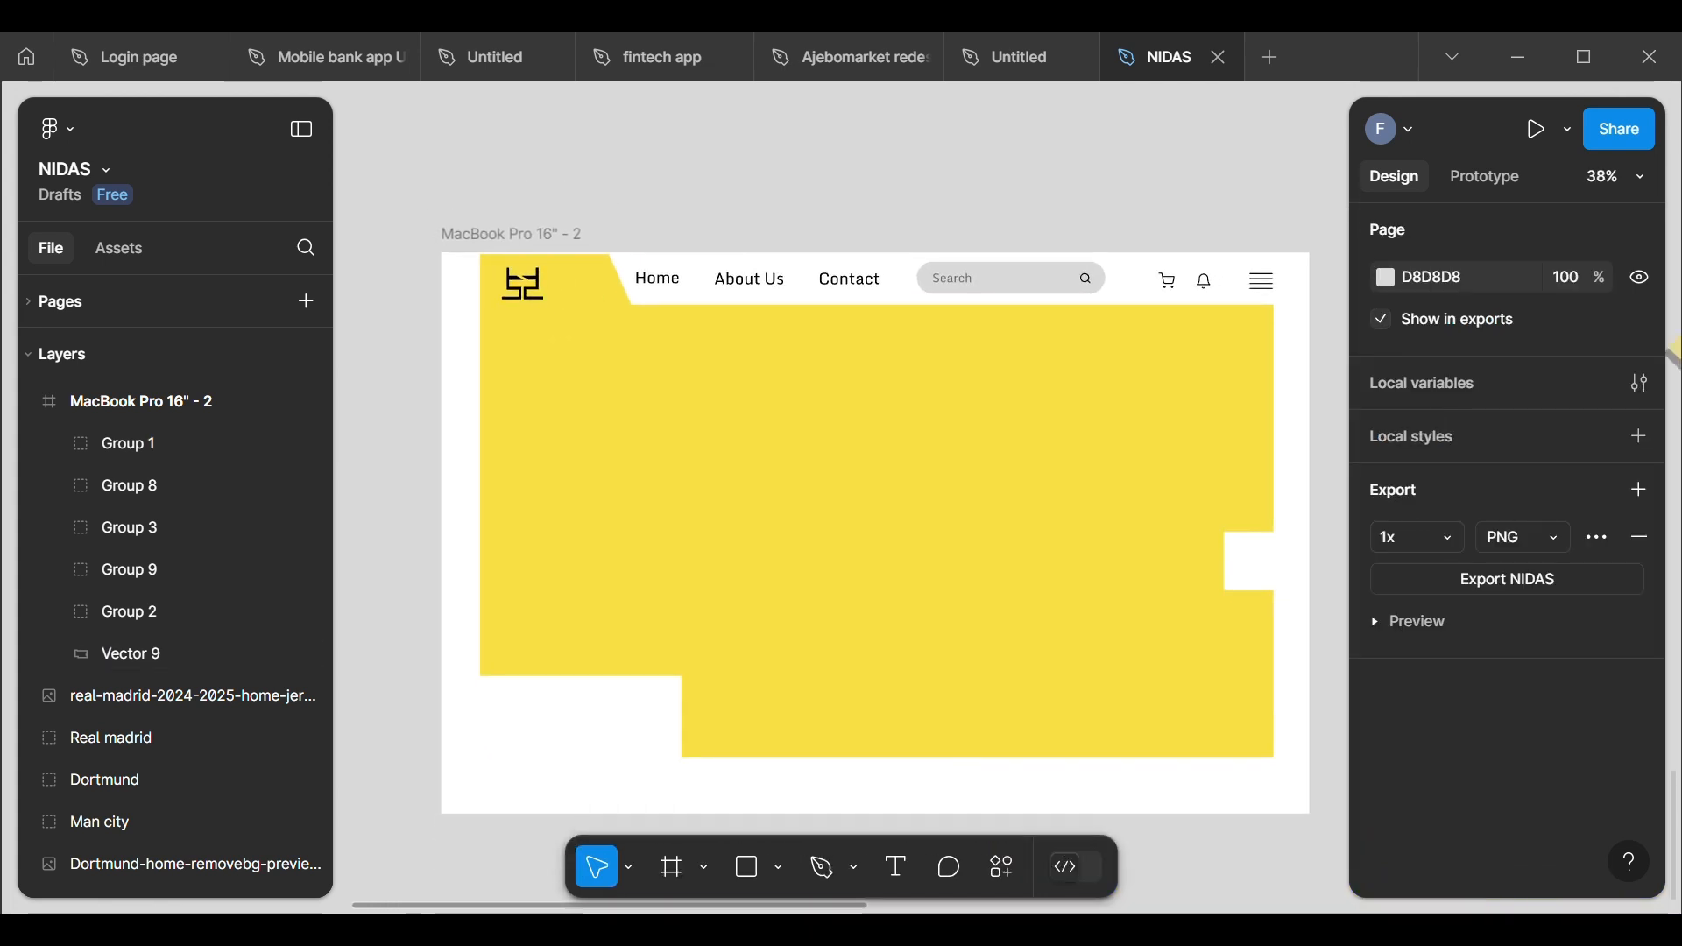
scroll(600, 674, down, 5)
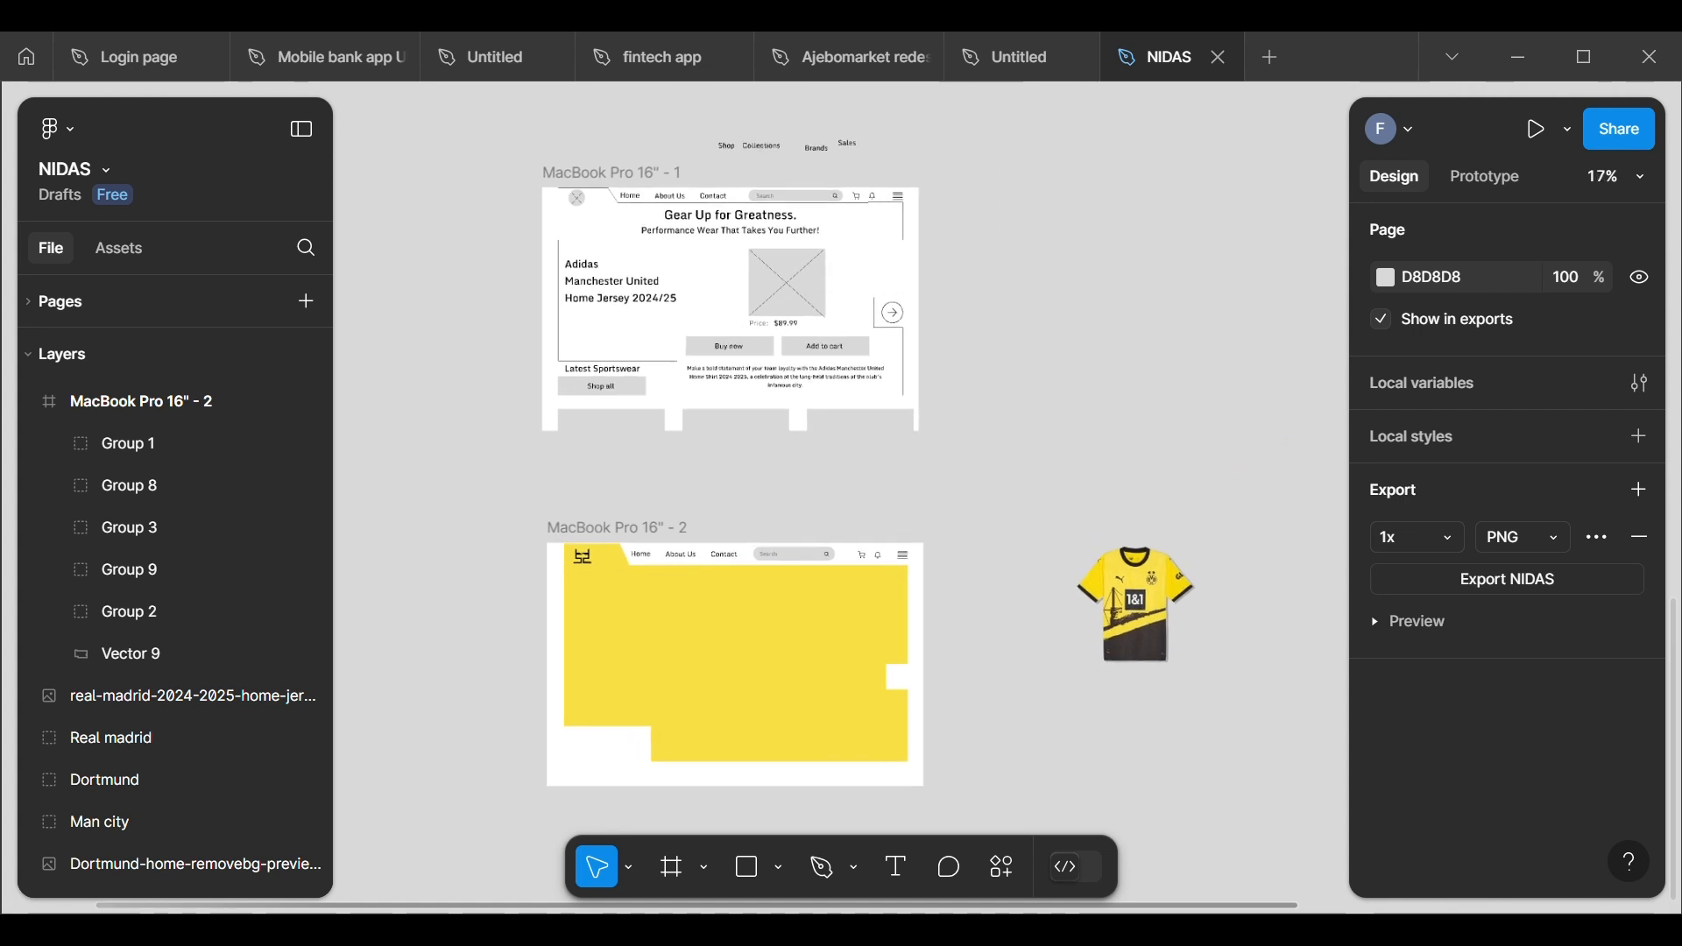
scroll(560, 679, up, 5)
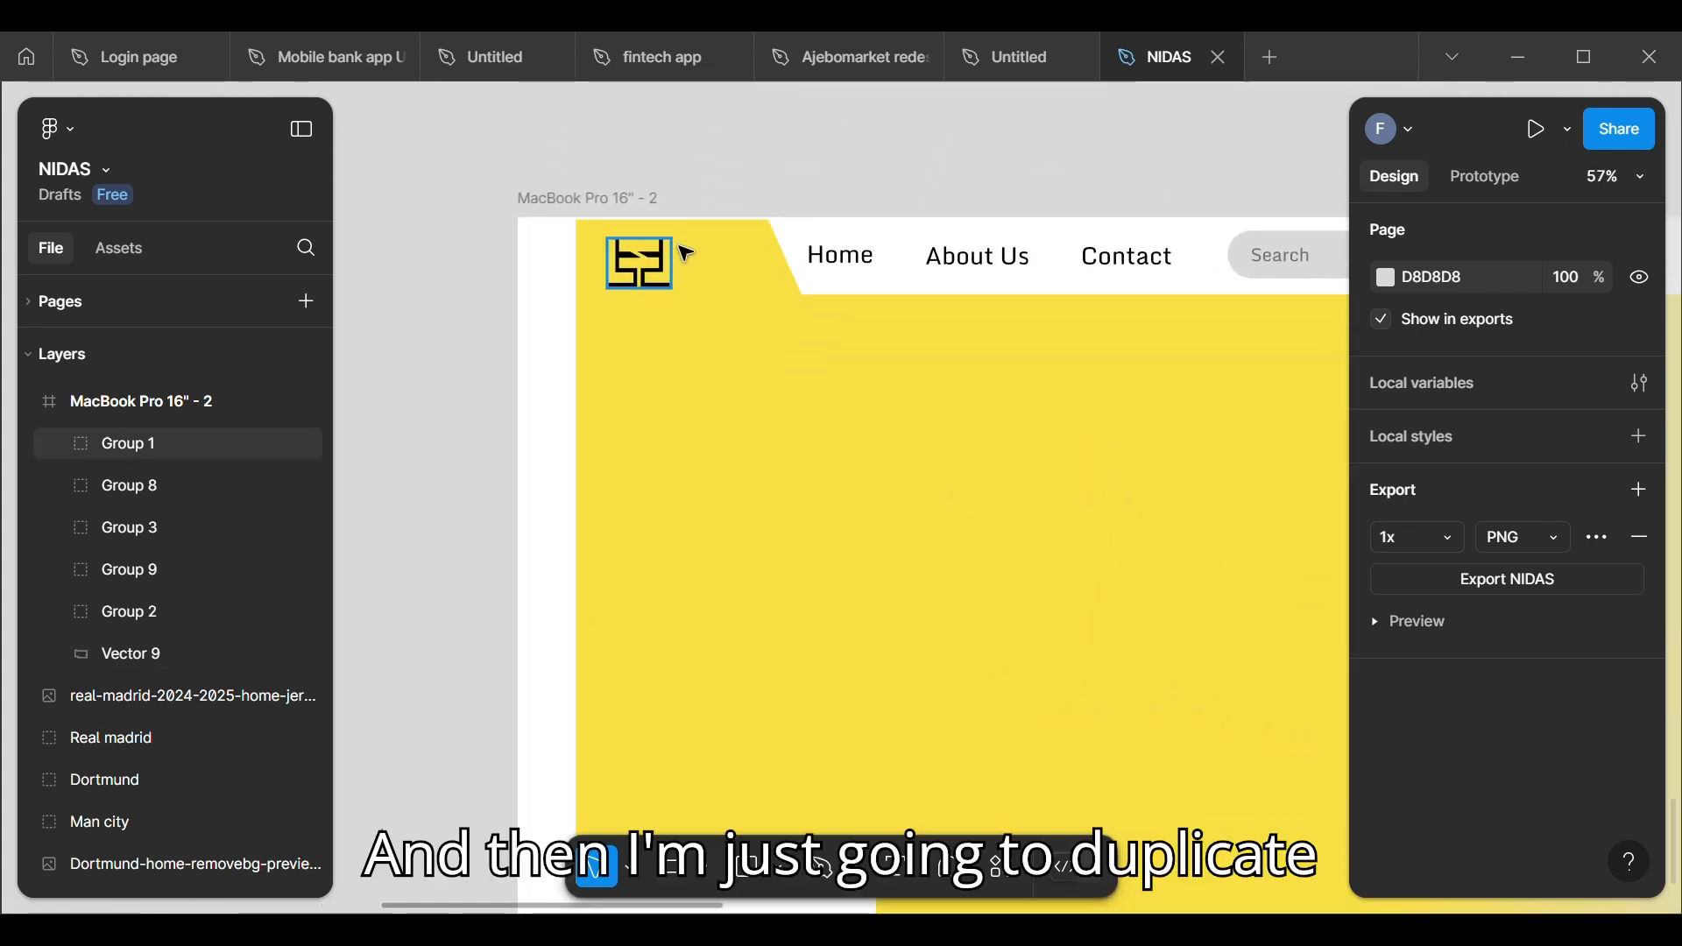
double_click(835, 260)
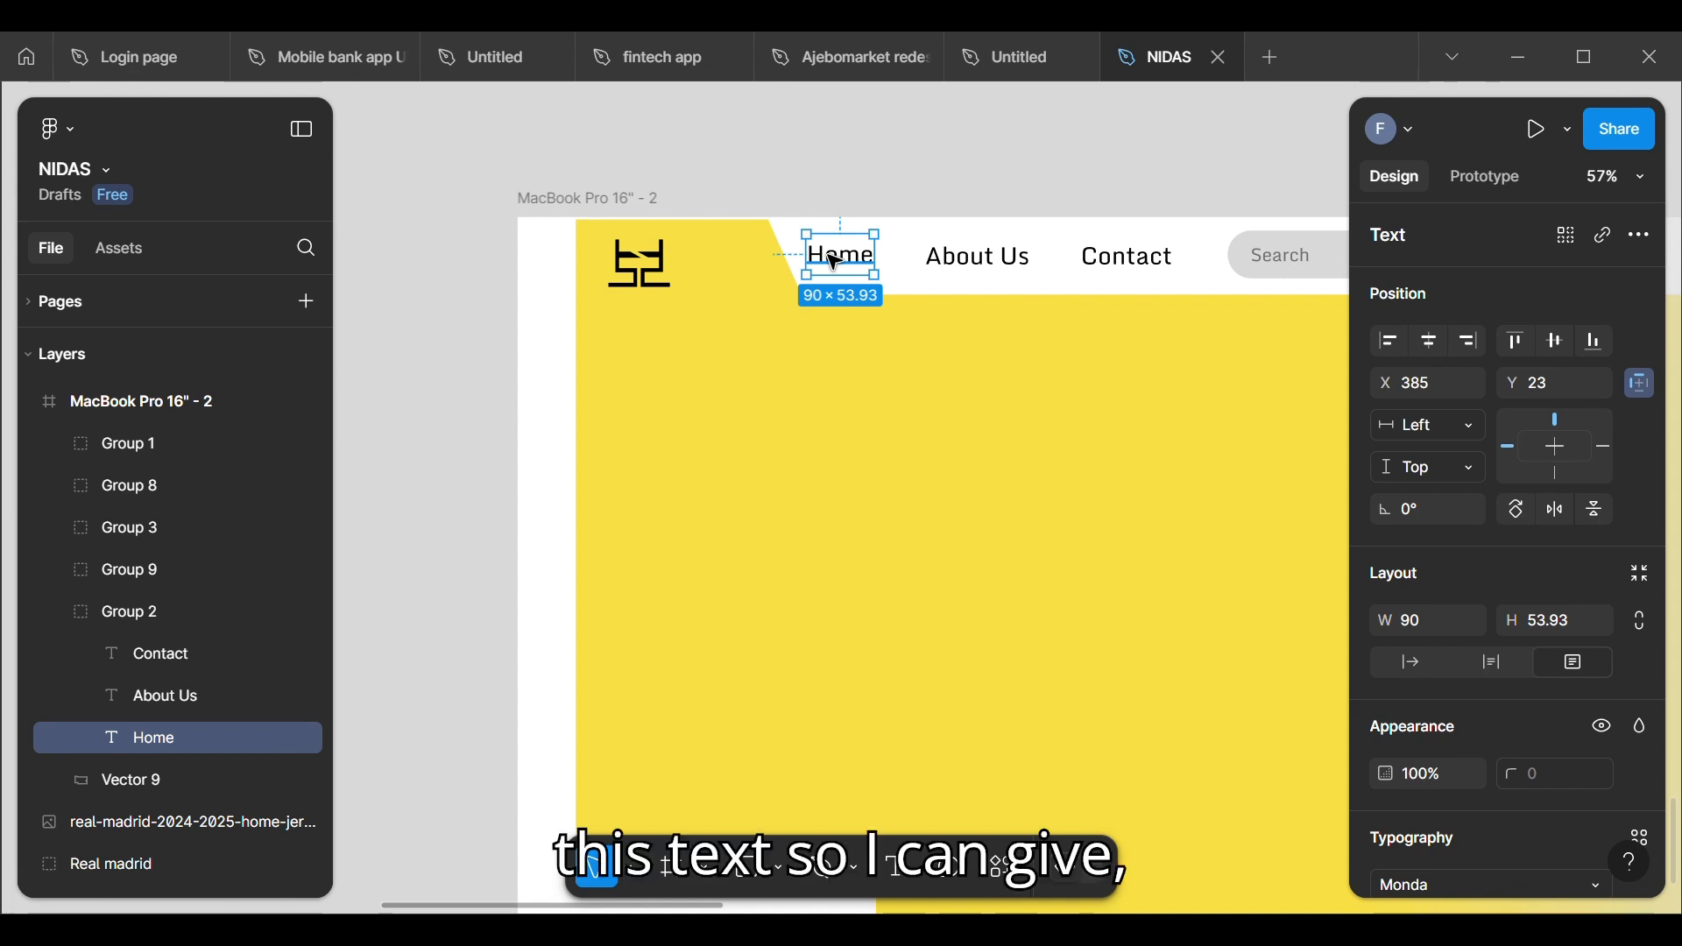
drag(835, 262, 718, 270)
Step: Replace the duplicated label's text beside the logo with NIDAS
double_click(718, 270)
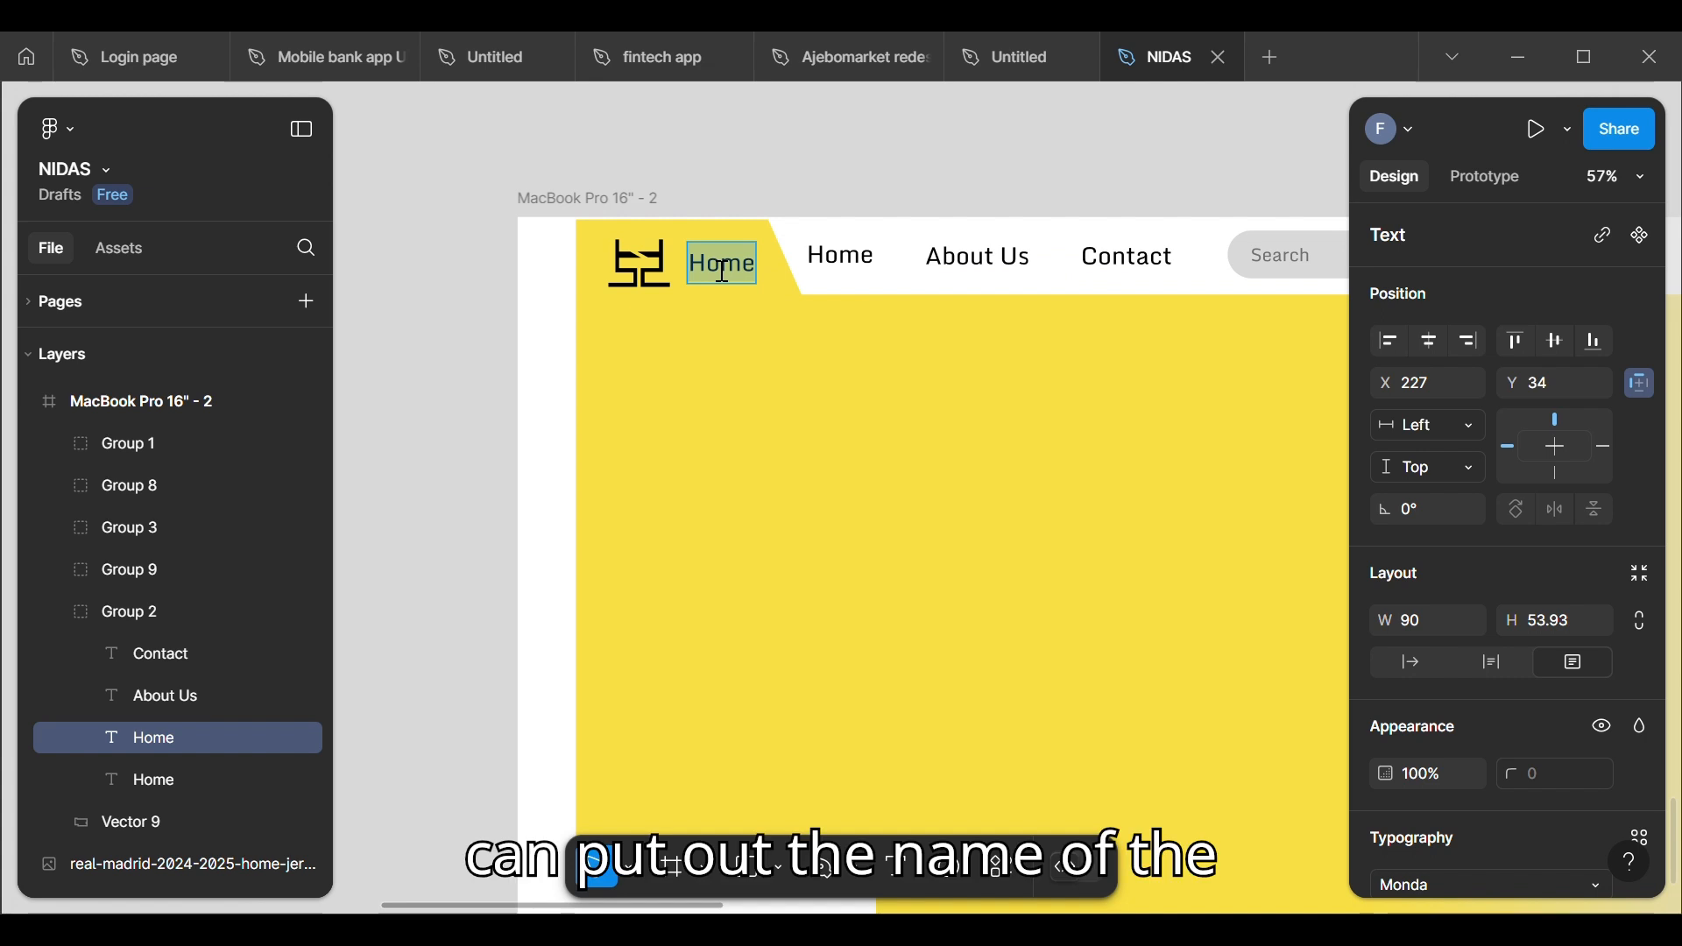
key(Right)
key(BackSpace)
key(BackSpace)
key(BackSpace)
key(BackSpace)
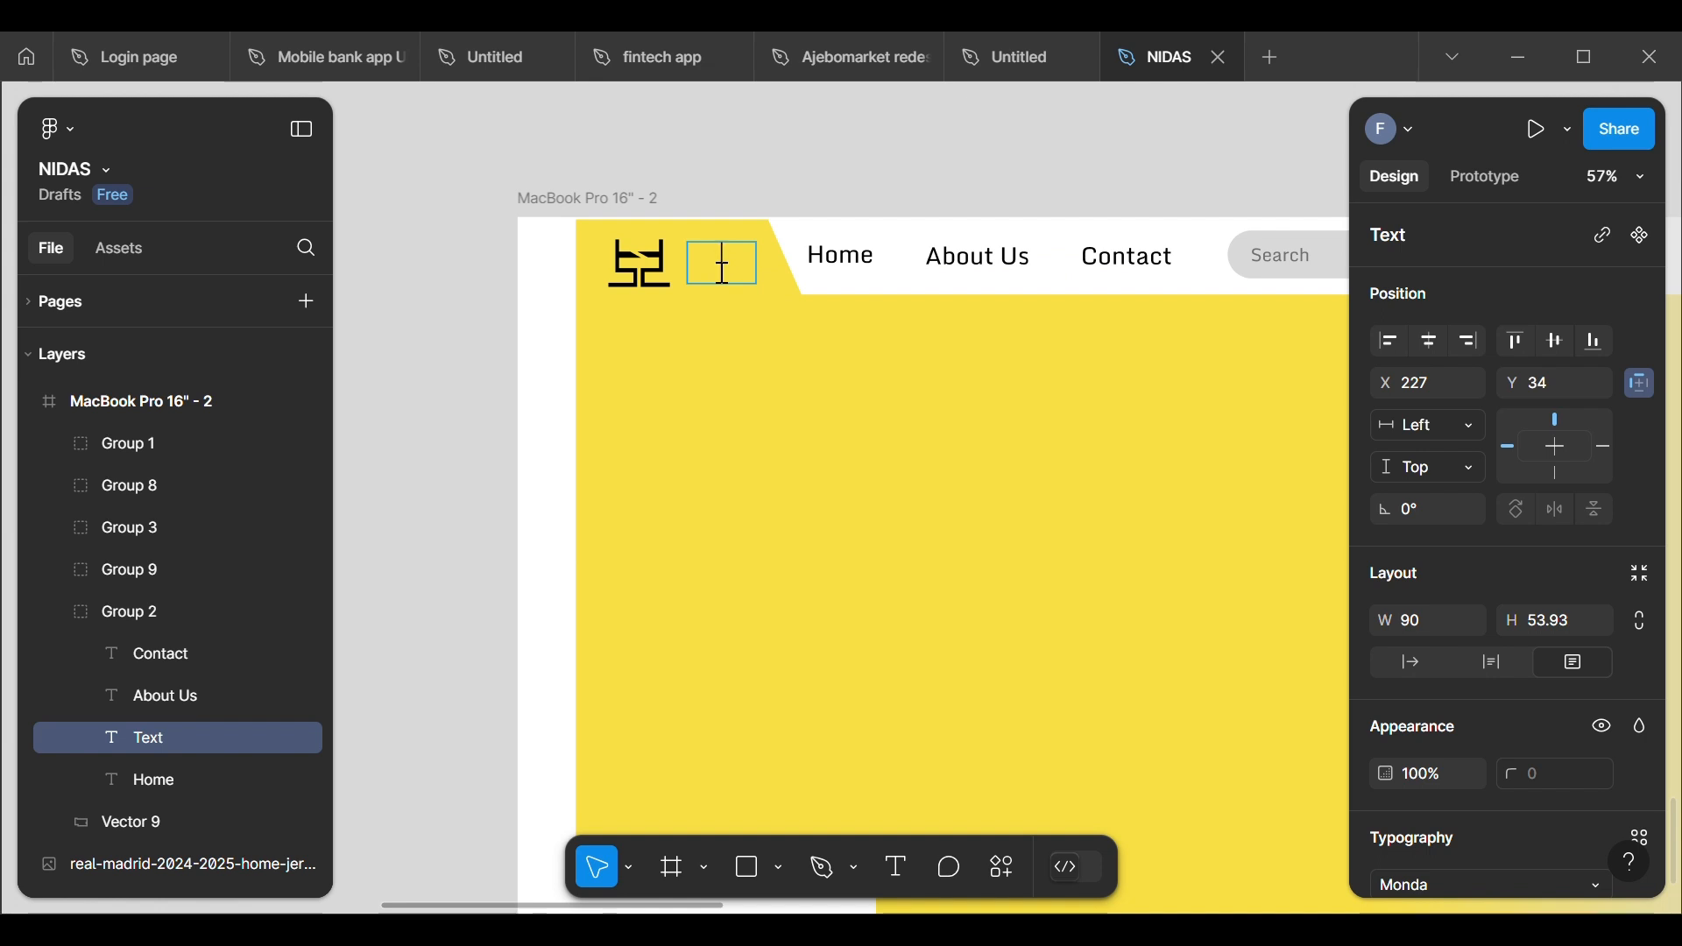
text(N)
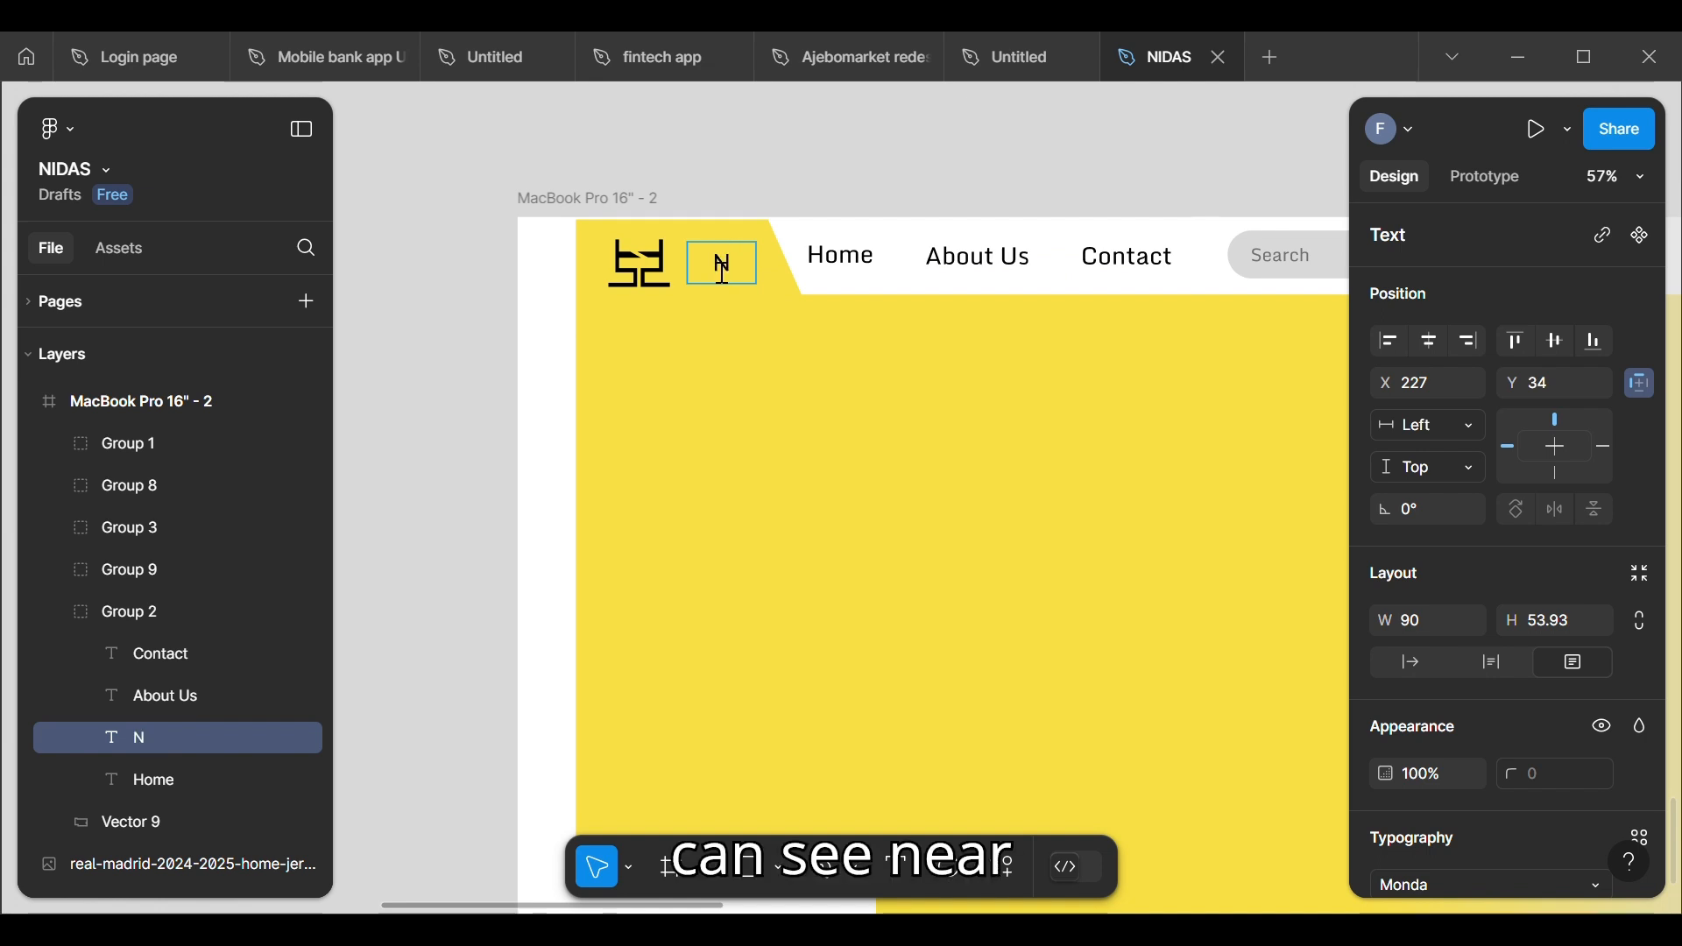
text(IDAS)
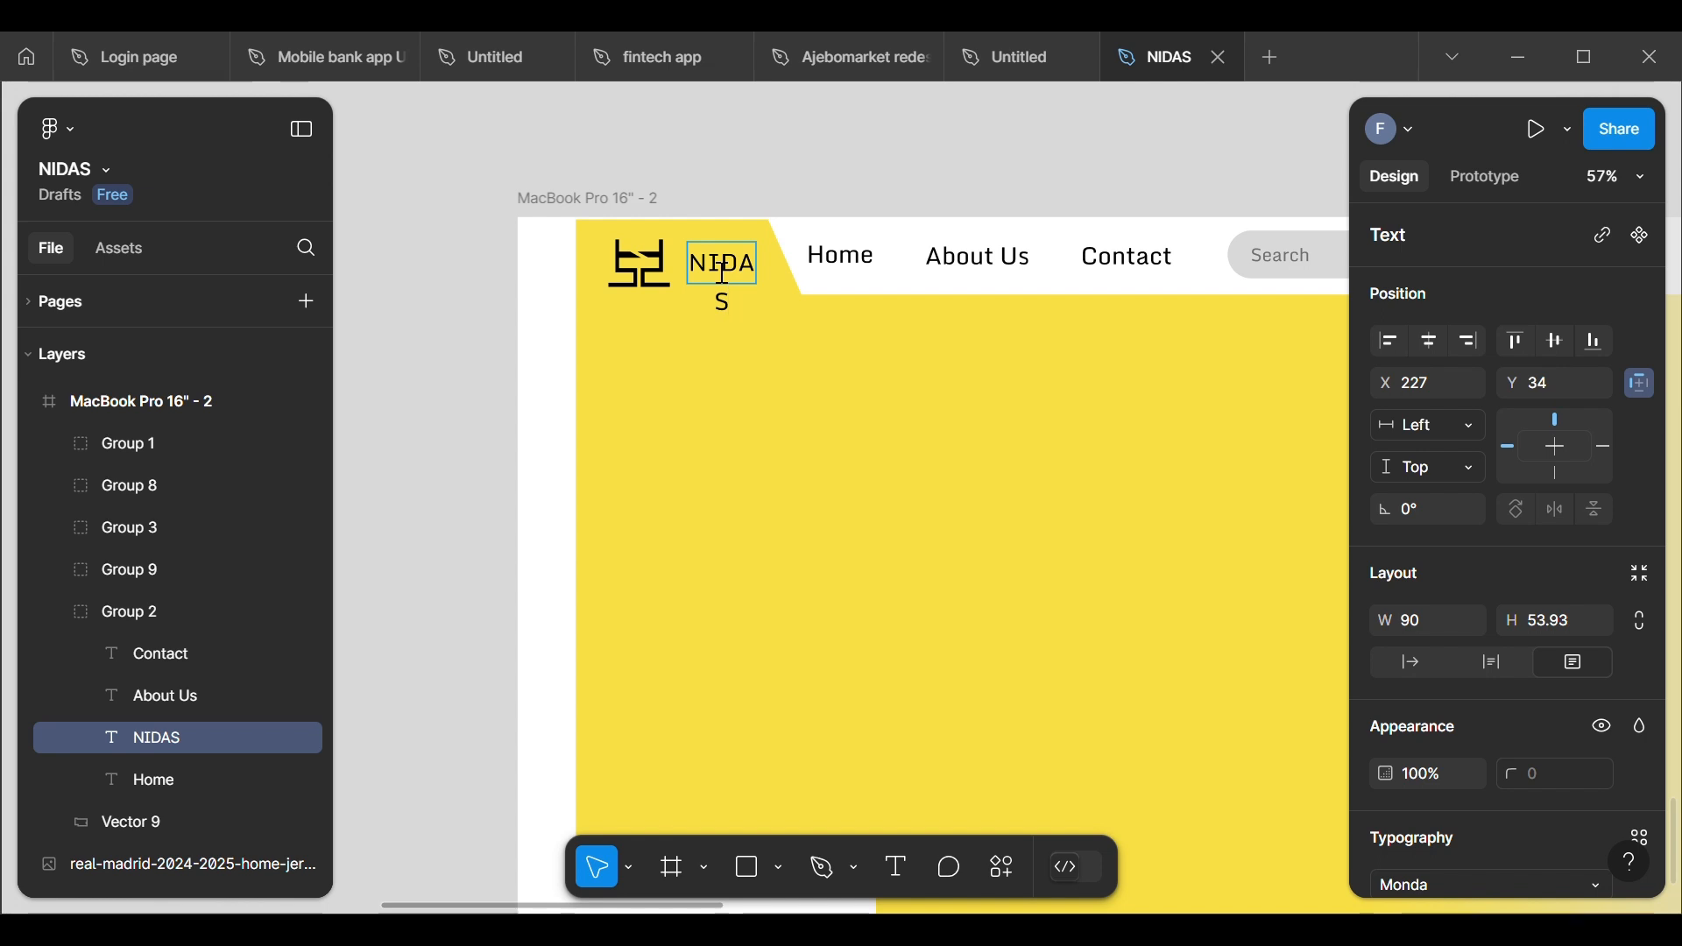
key(Escape)
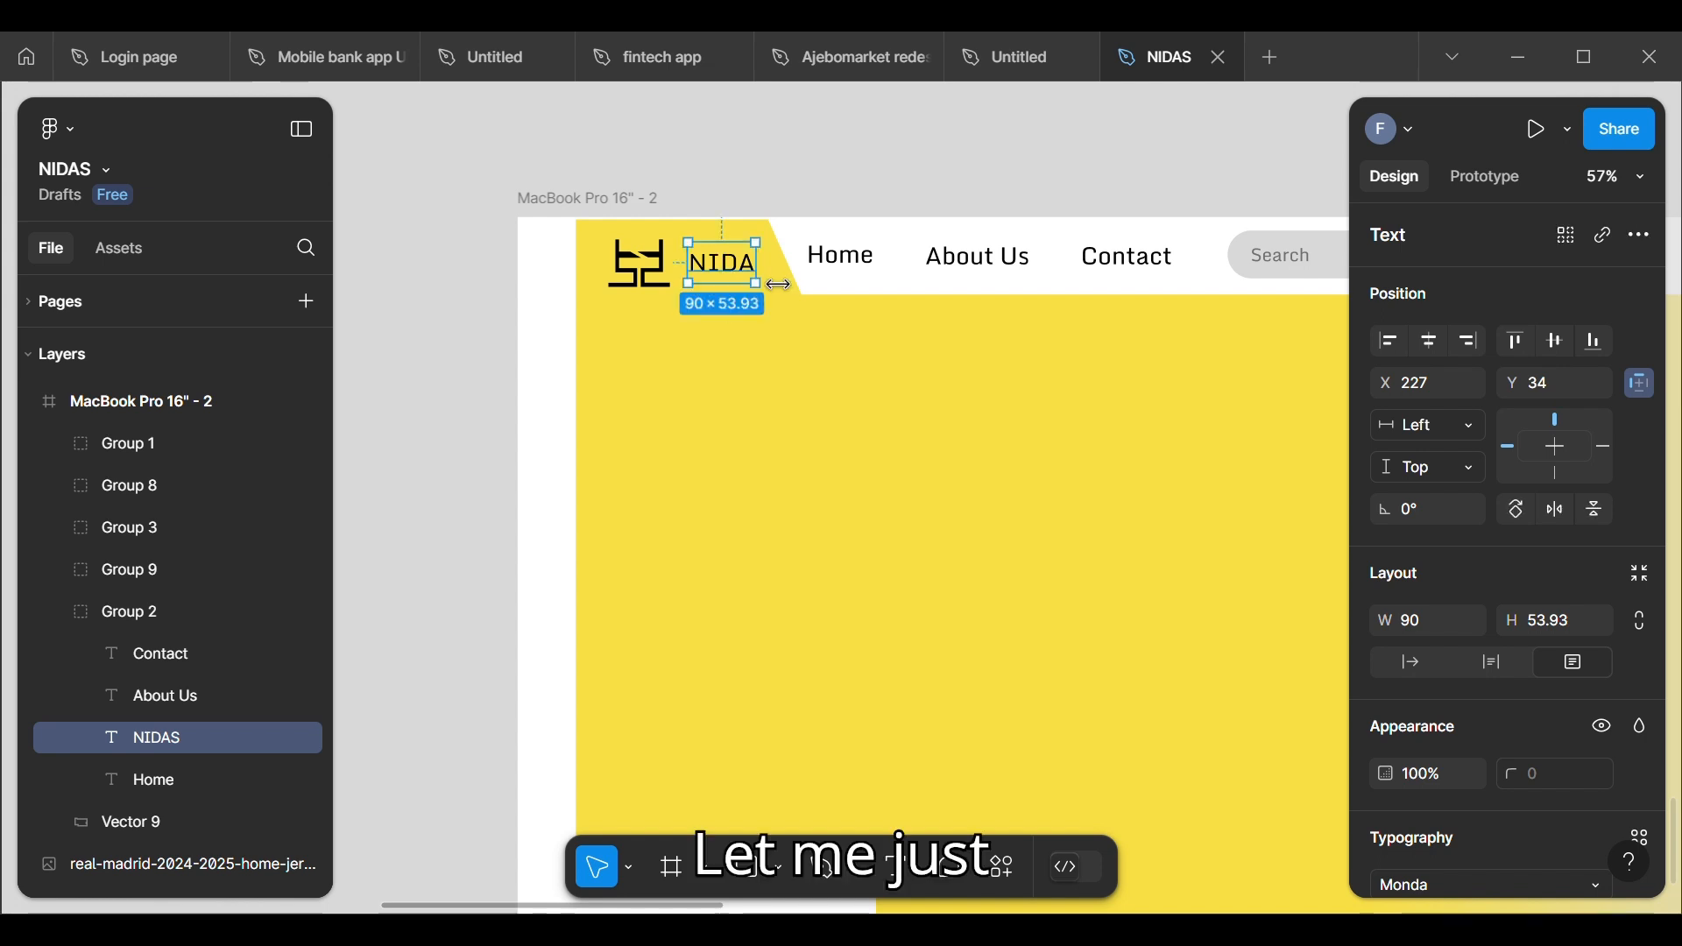
click(802, 166)
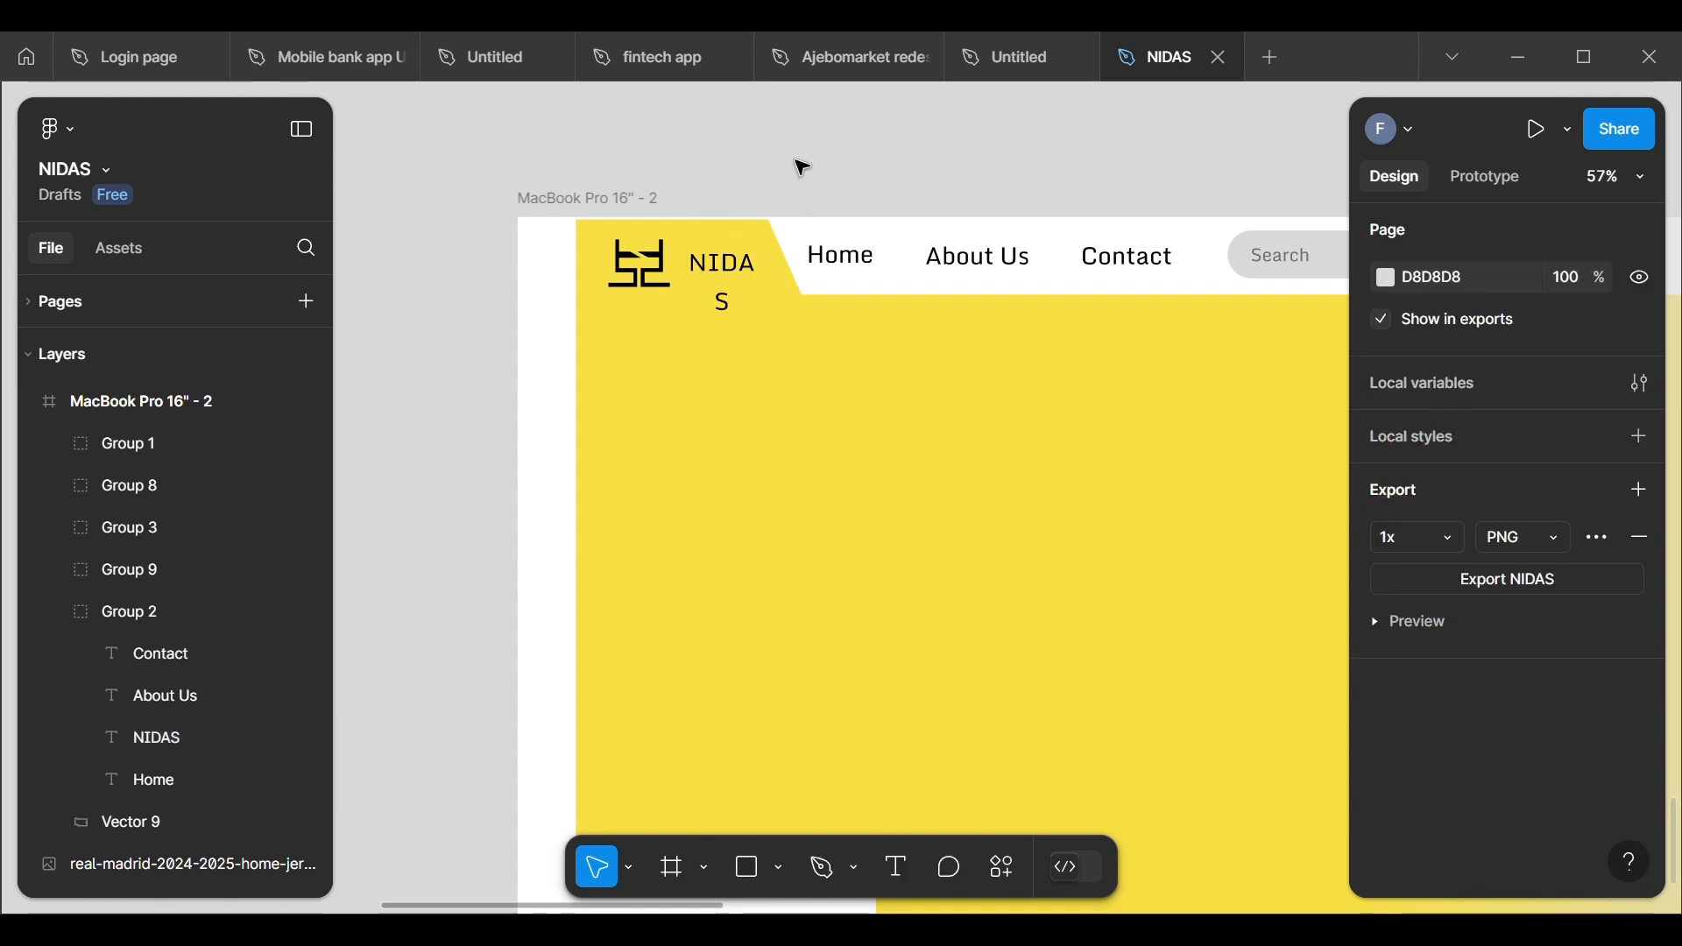
Step: Move the NIDAS text layer out of the navigation links group and widen its text box to about 114 × 54
click(736, 275)
click(737, 276)
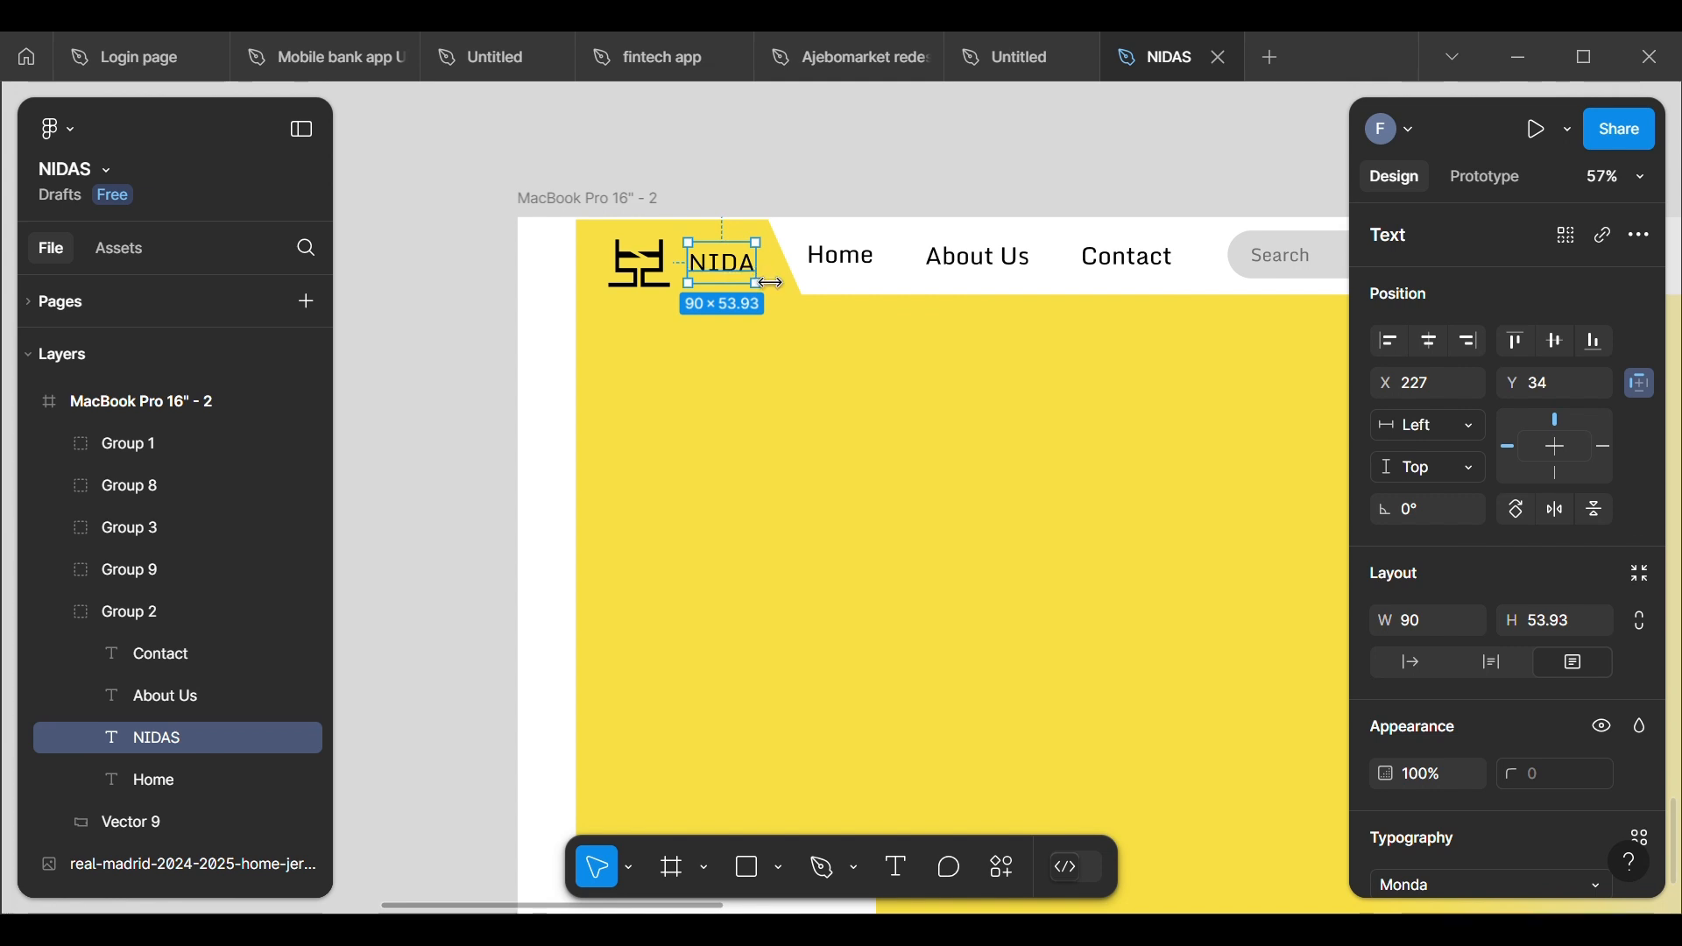
drag(147, 738, 191, 605)
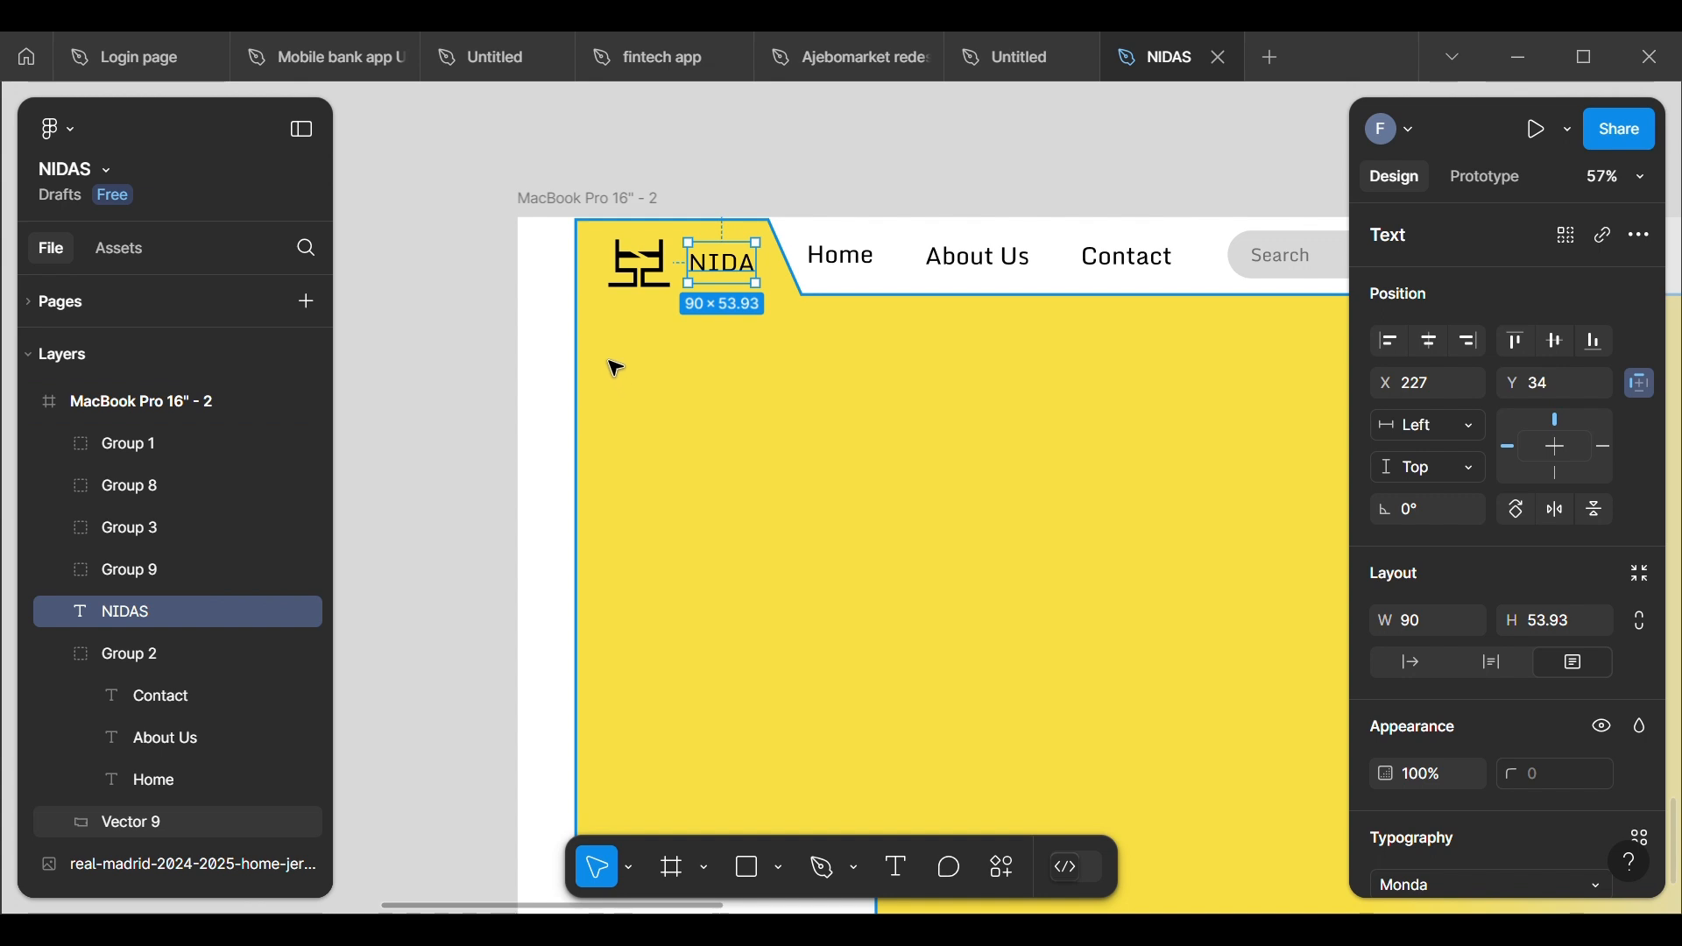
drag(776, 282, 794, 285)
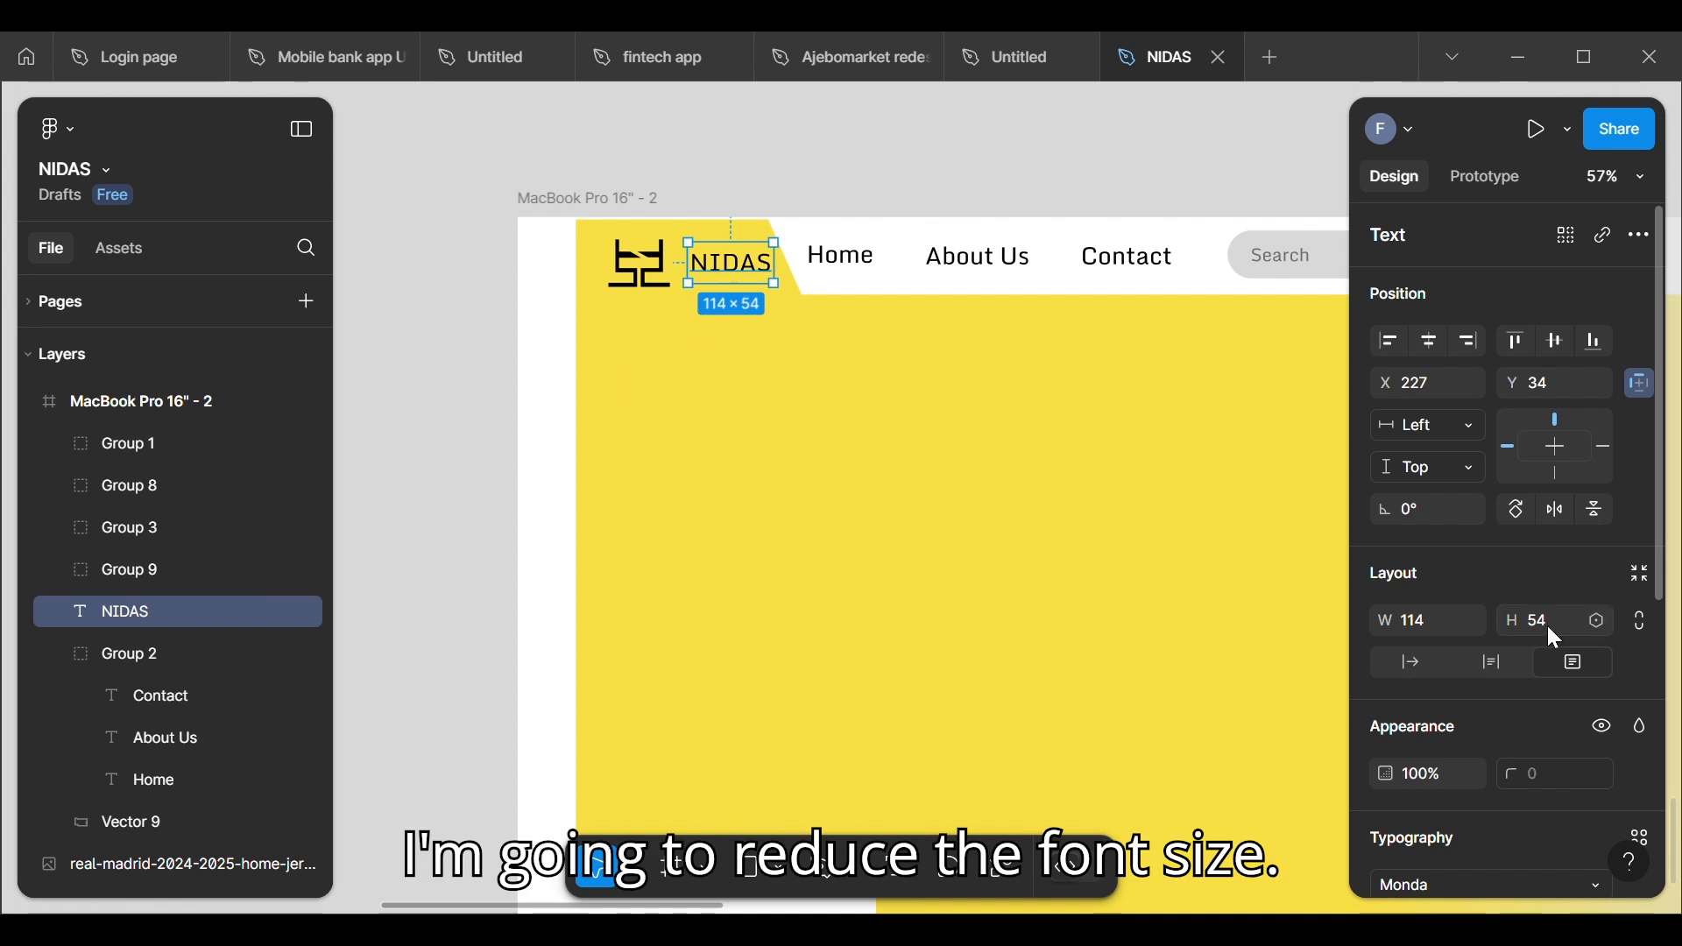
Step: Set the NIDAS text's font size to 24, reduce its box to about 114 × 37 and move it closer to the logo
click(1596, 620)
key(Escape)
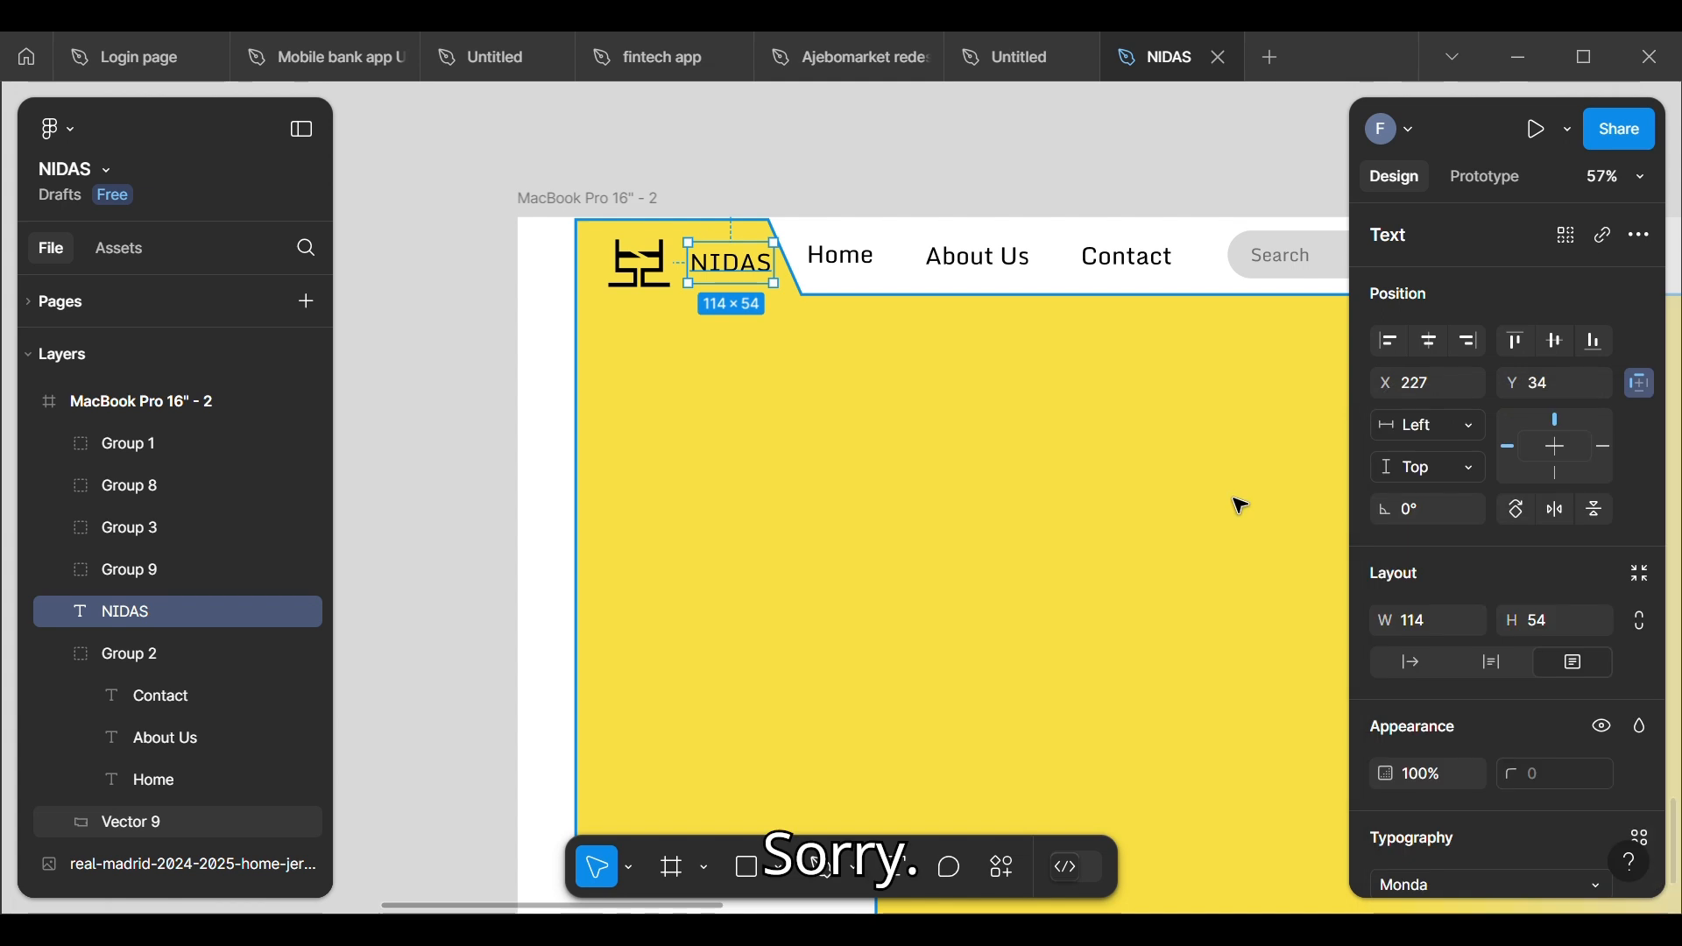
scroll(1528, 631, down, 3)
scroll(1523, 624, down, 2)
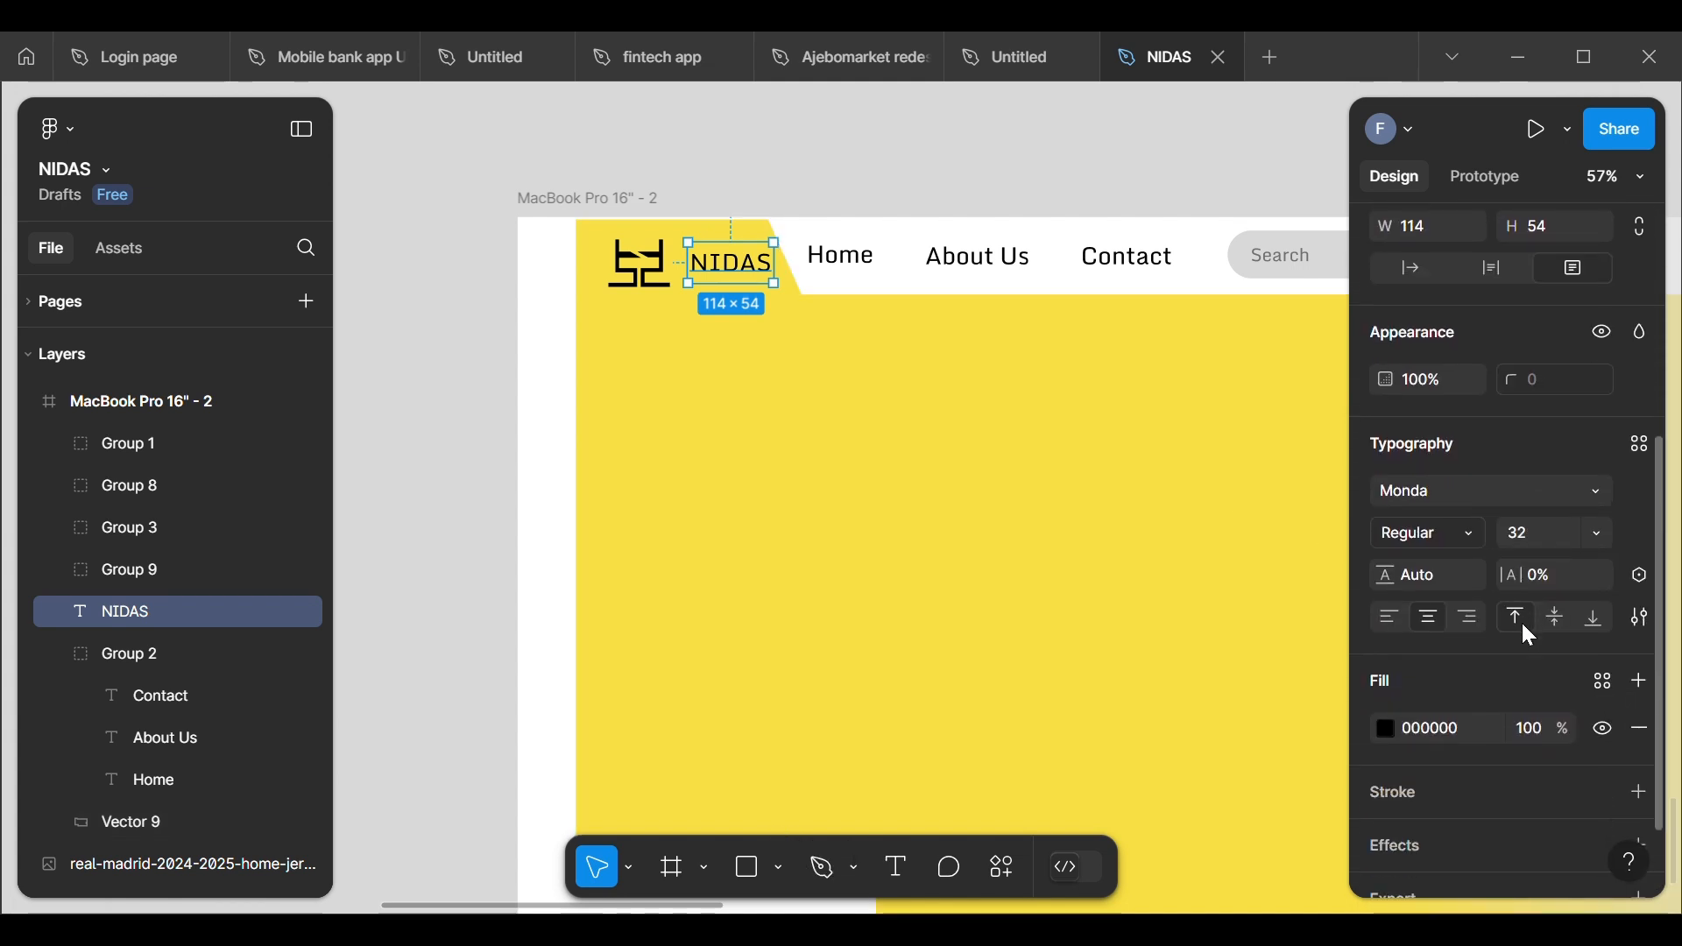
click(1591, 532)
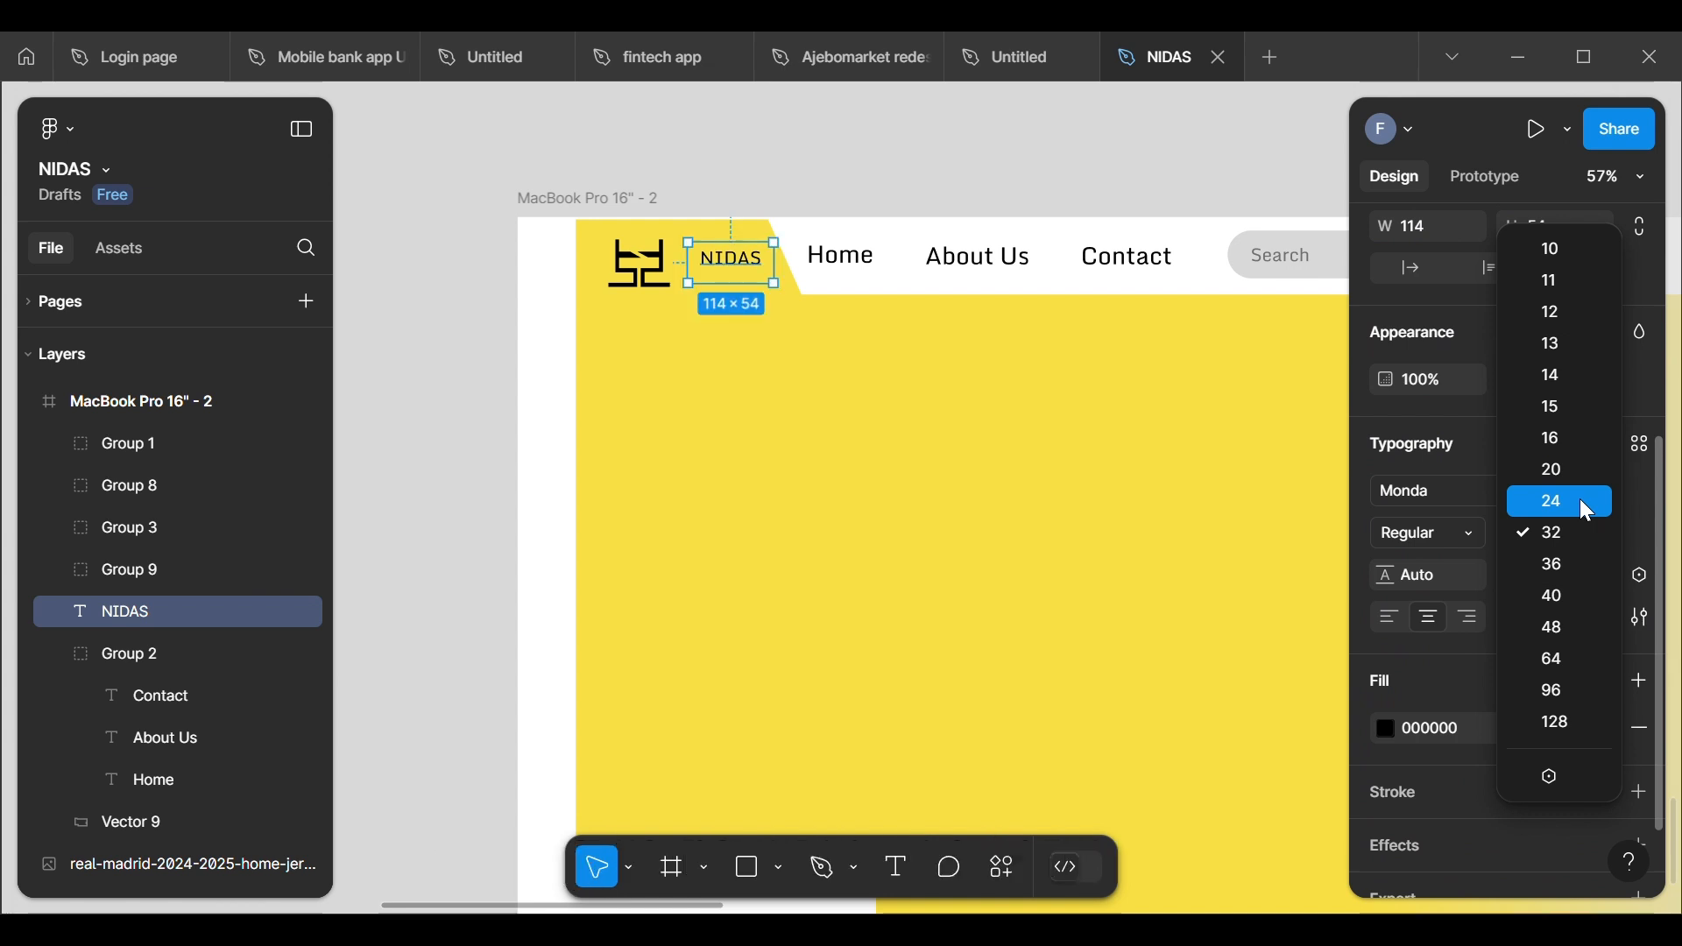
click(1586, 503)
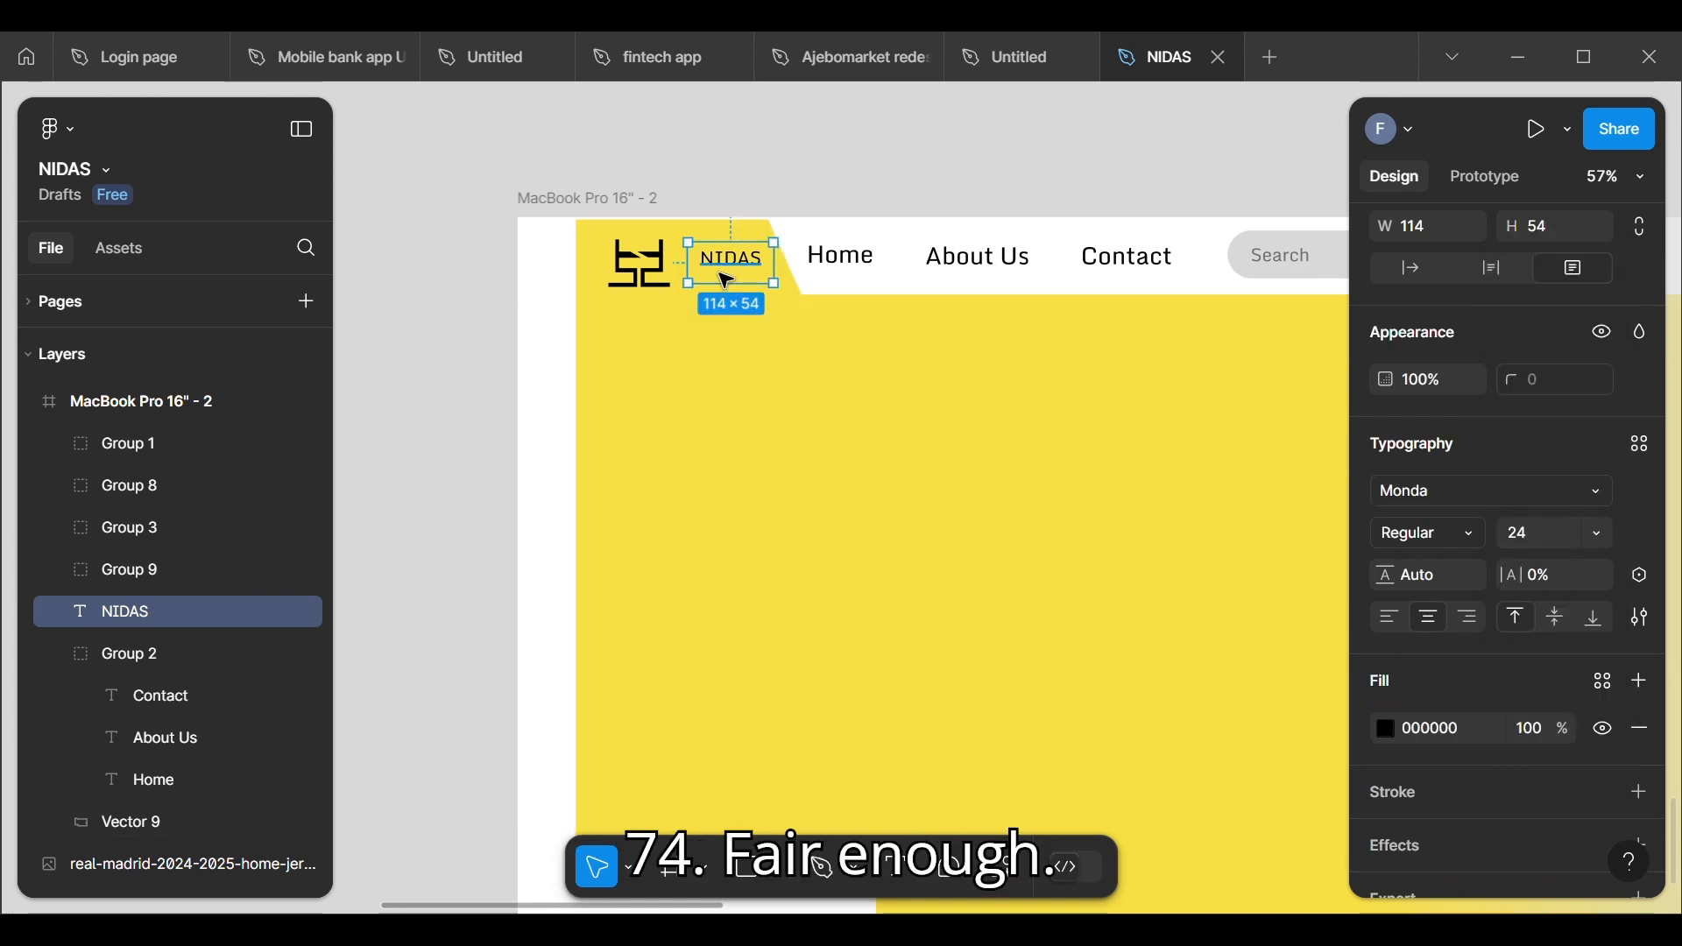
drag(750, 306, 715, 269)
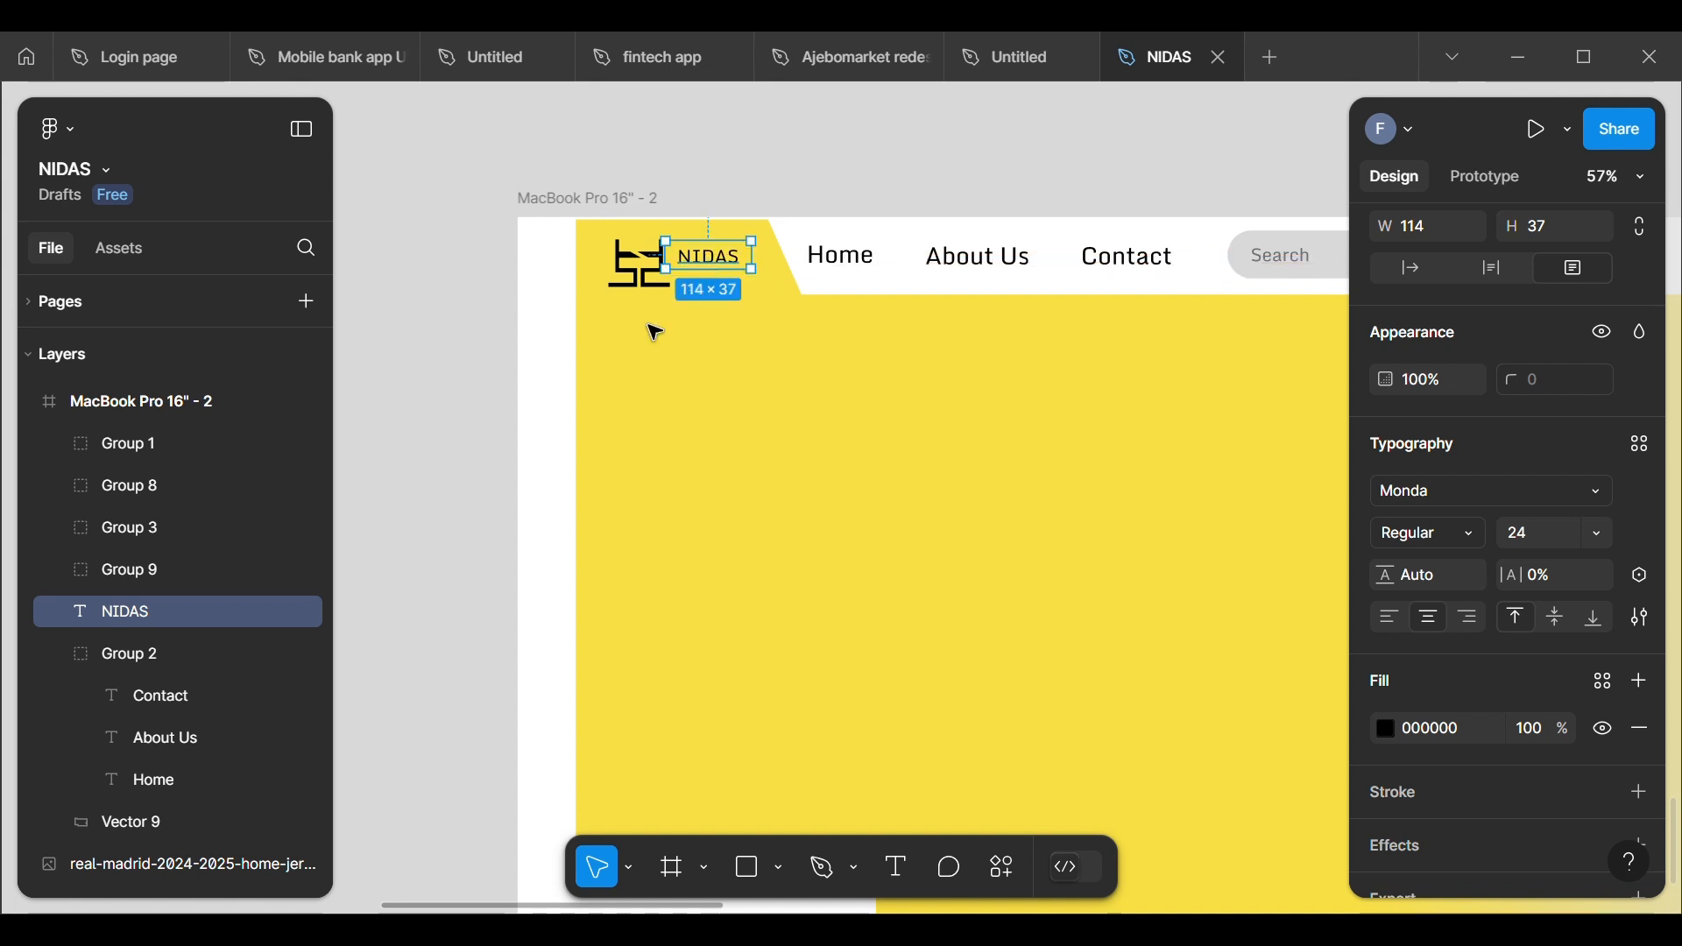
Step: Move the logo up to about X 121, Y 22 so it lines up with the NIDAS text
click(567, 275)
click(637, 274)
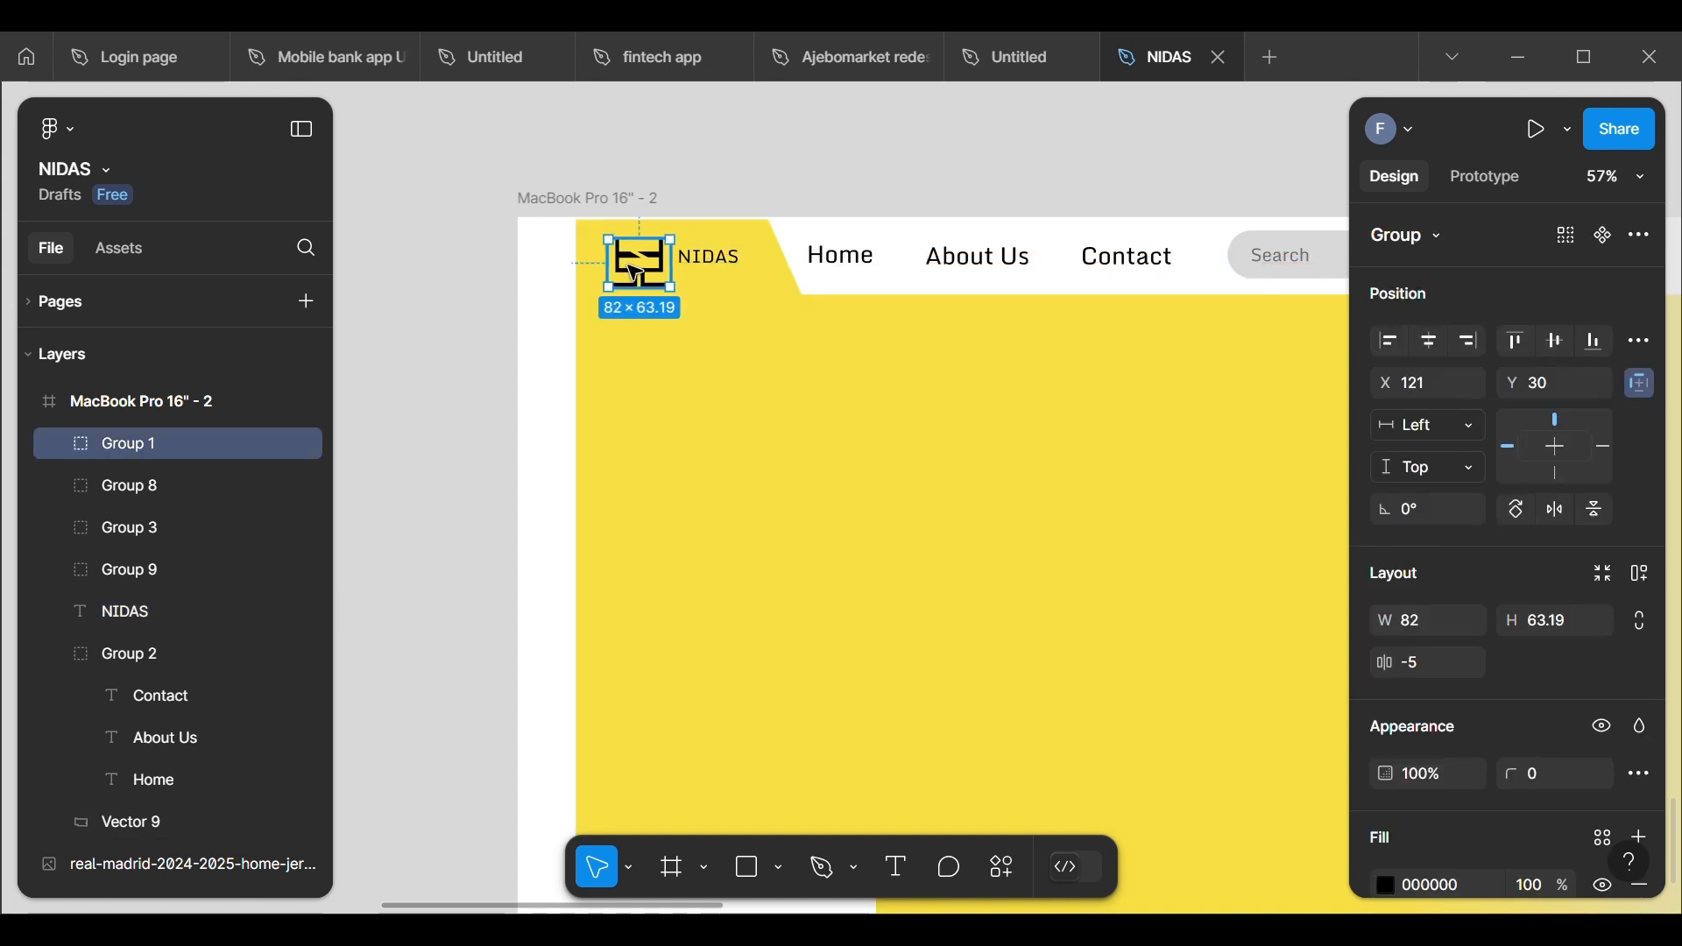
drag(632, 266, 637, 273)
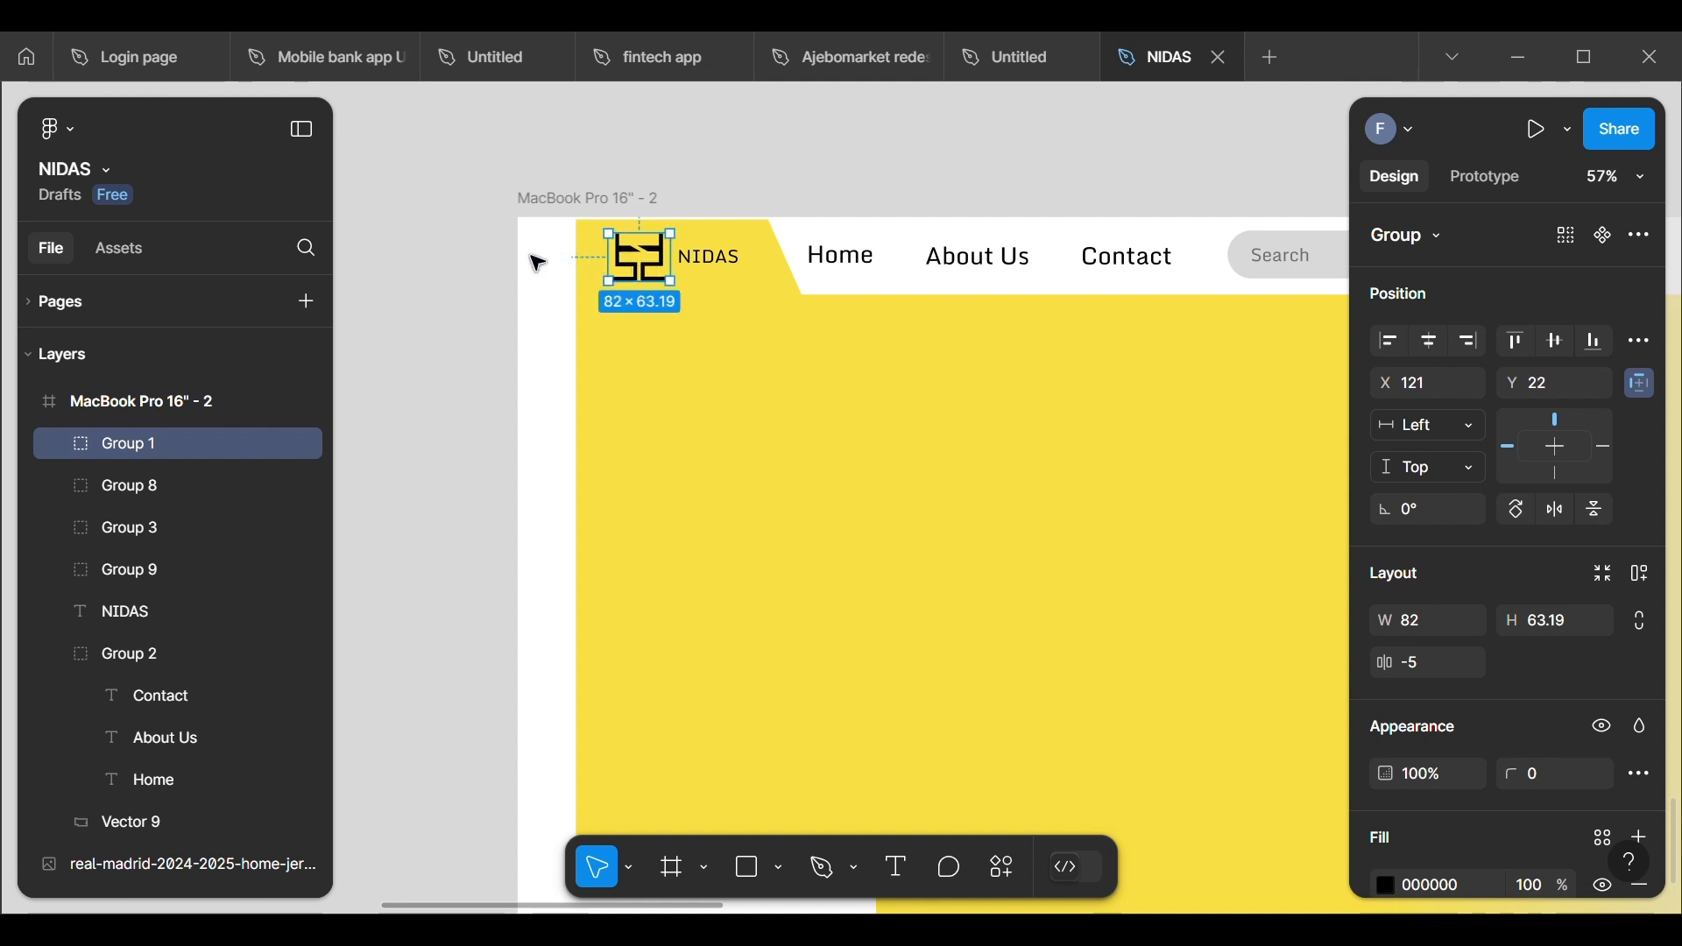
click(453, 254)
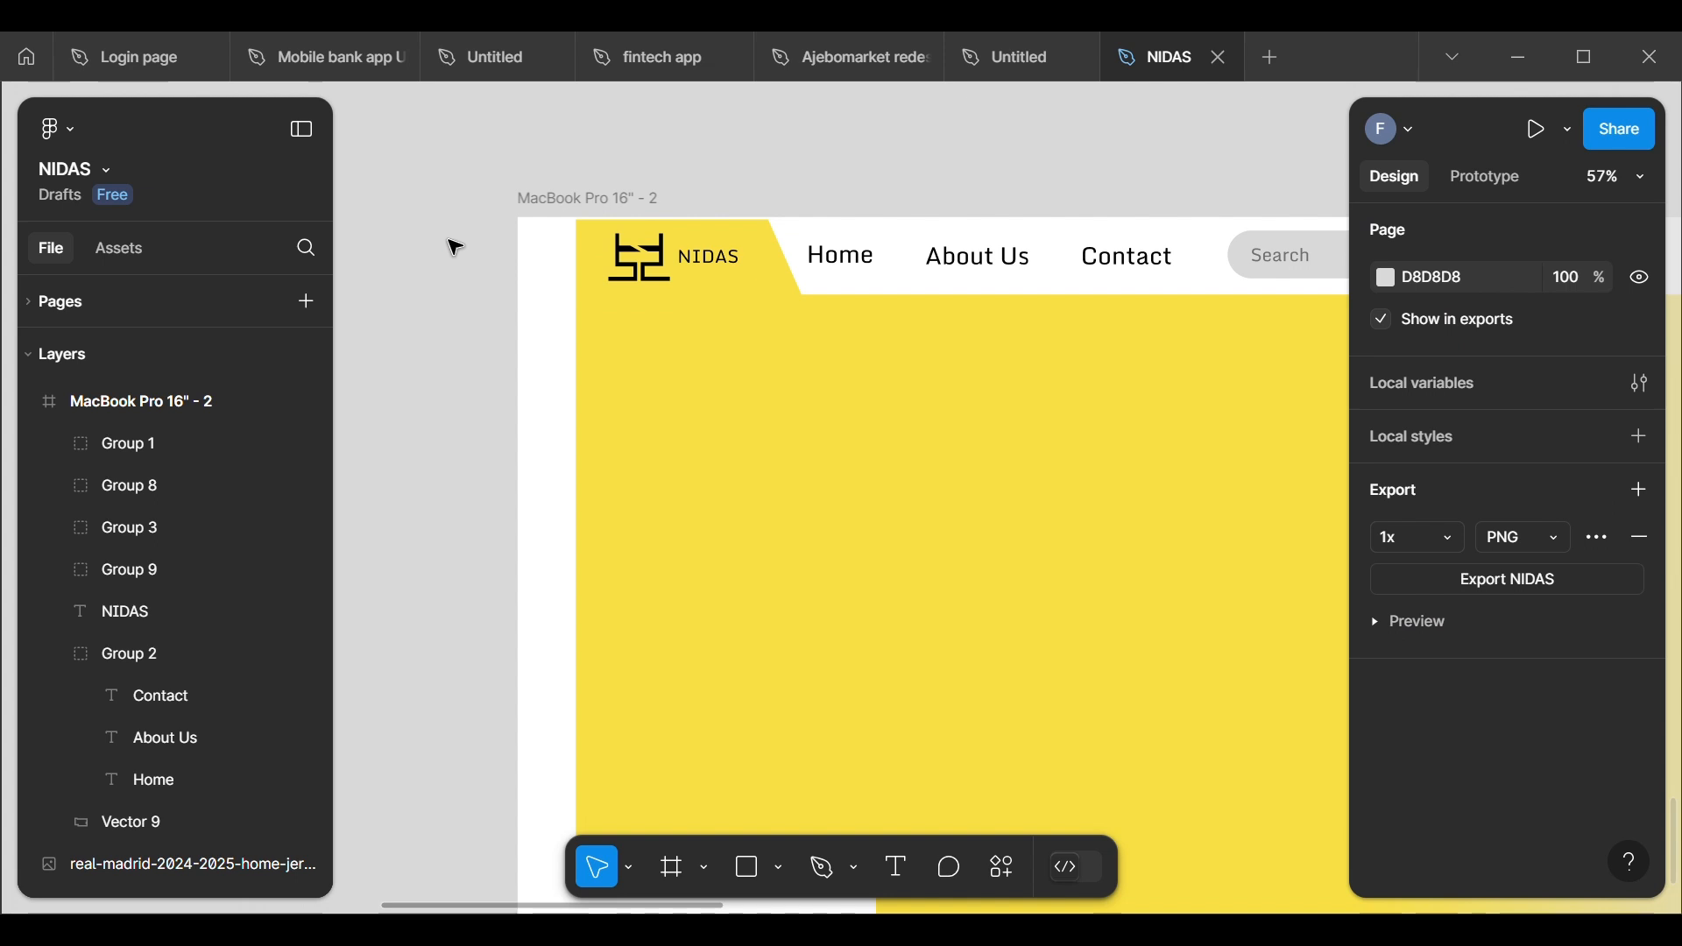
scroll(455, 248, down, 4)
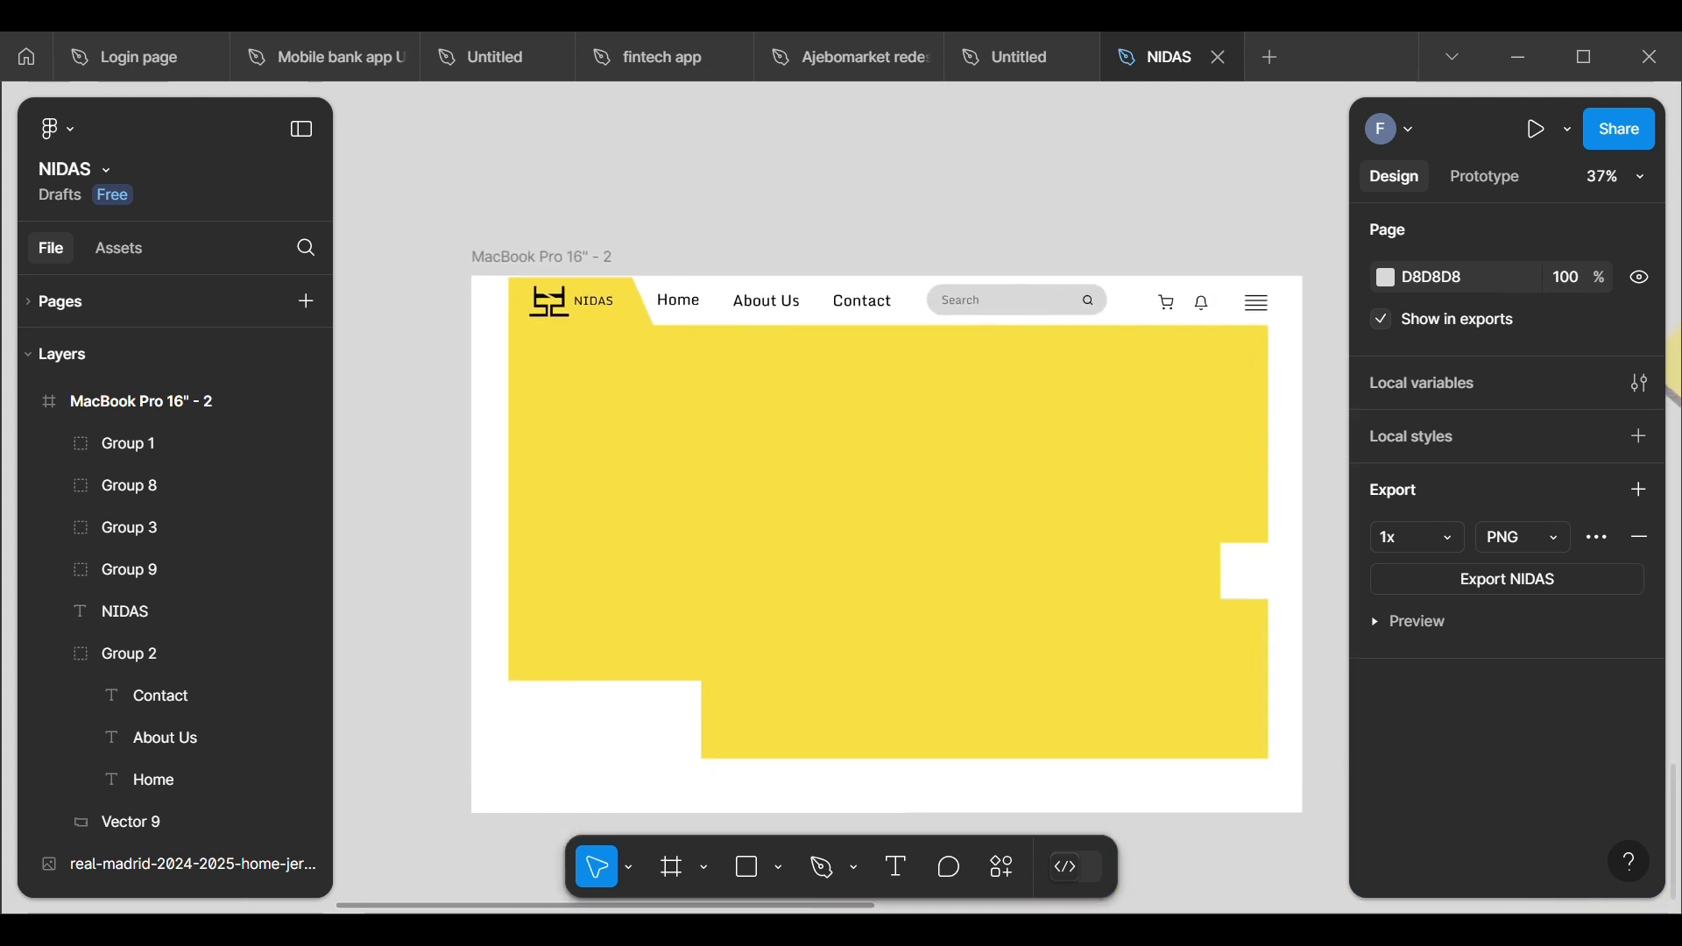
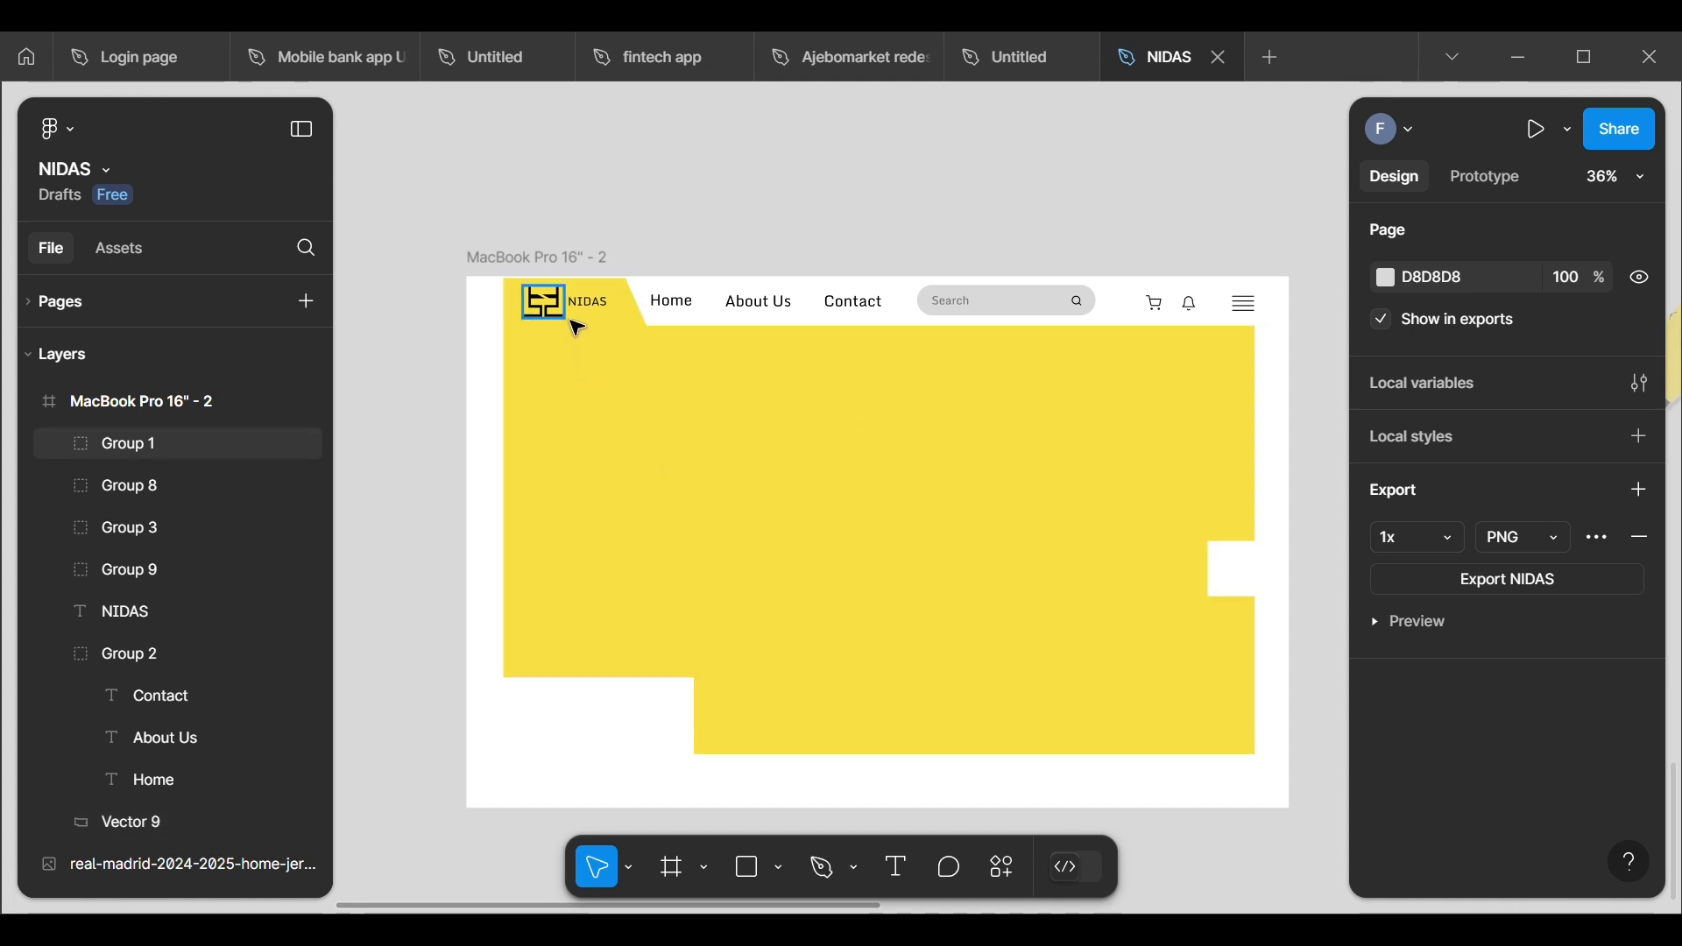
Step: Group the black logo with the NIDAS text beside it and rename the group LOGO
scroll(467, 378, up, 4)
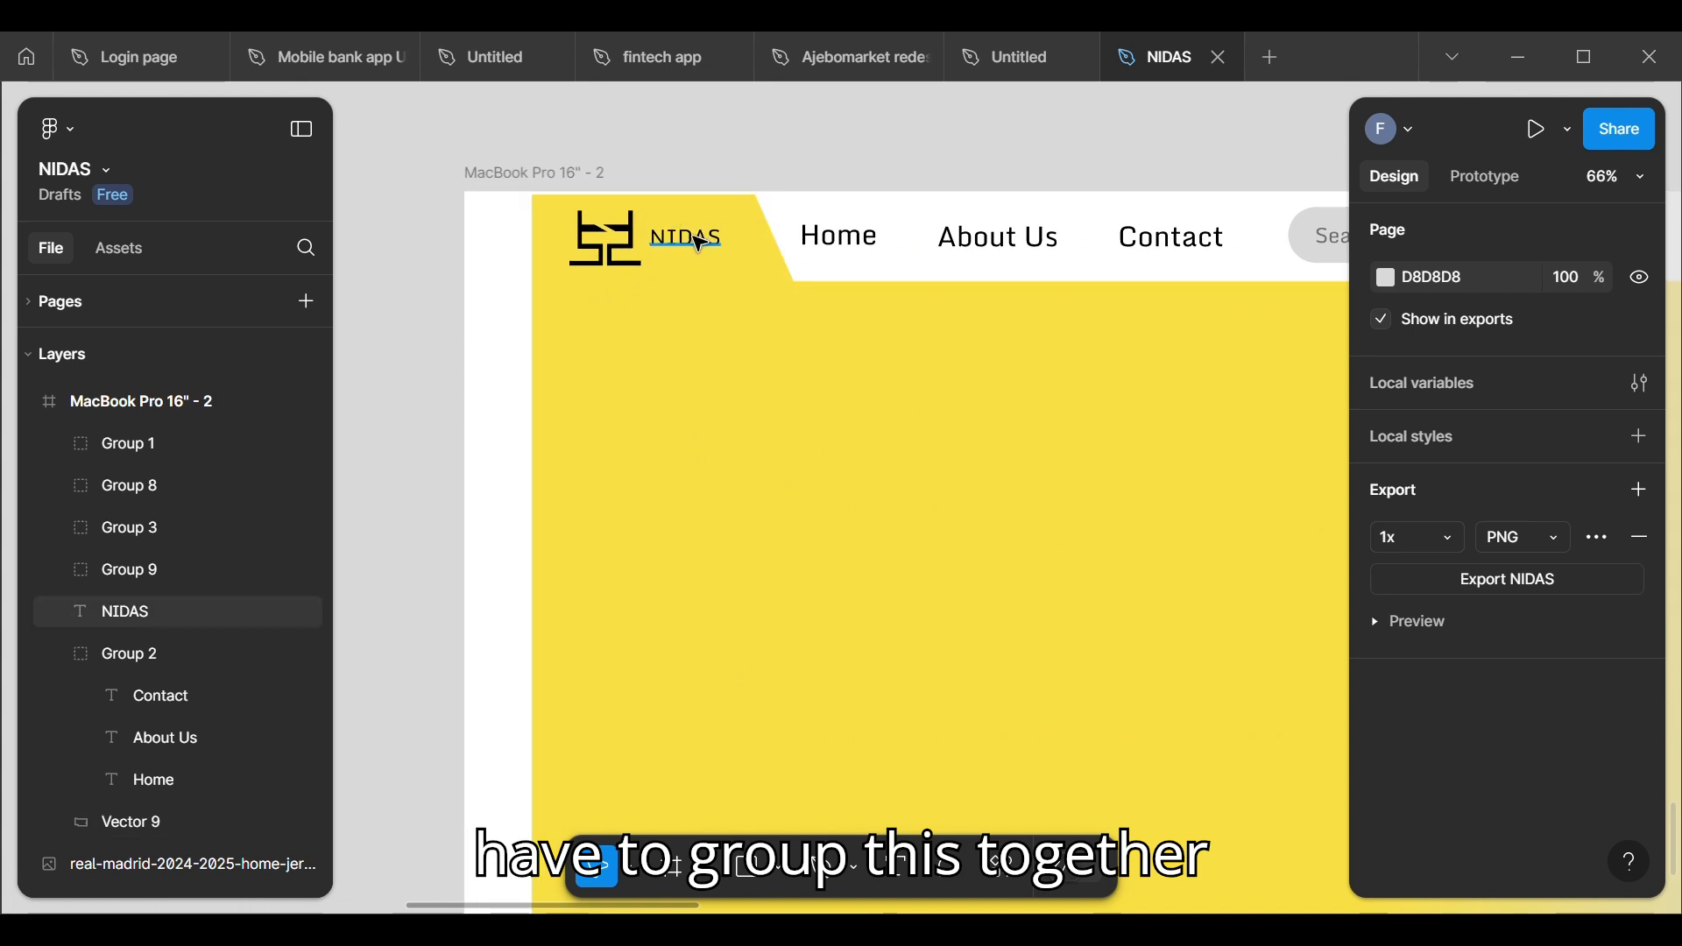
click(700, 241)
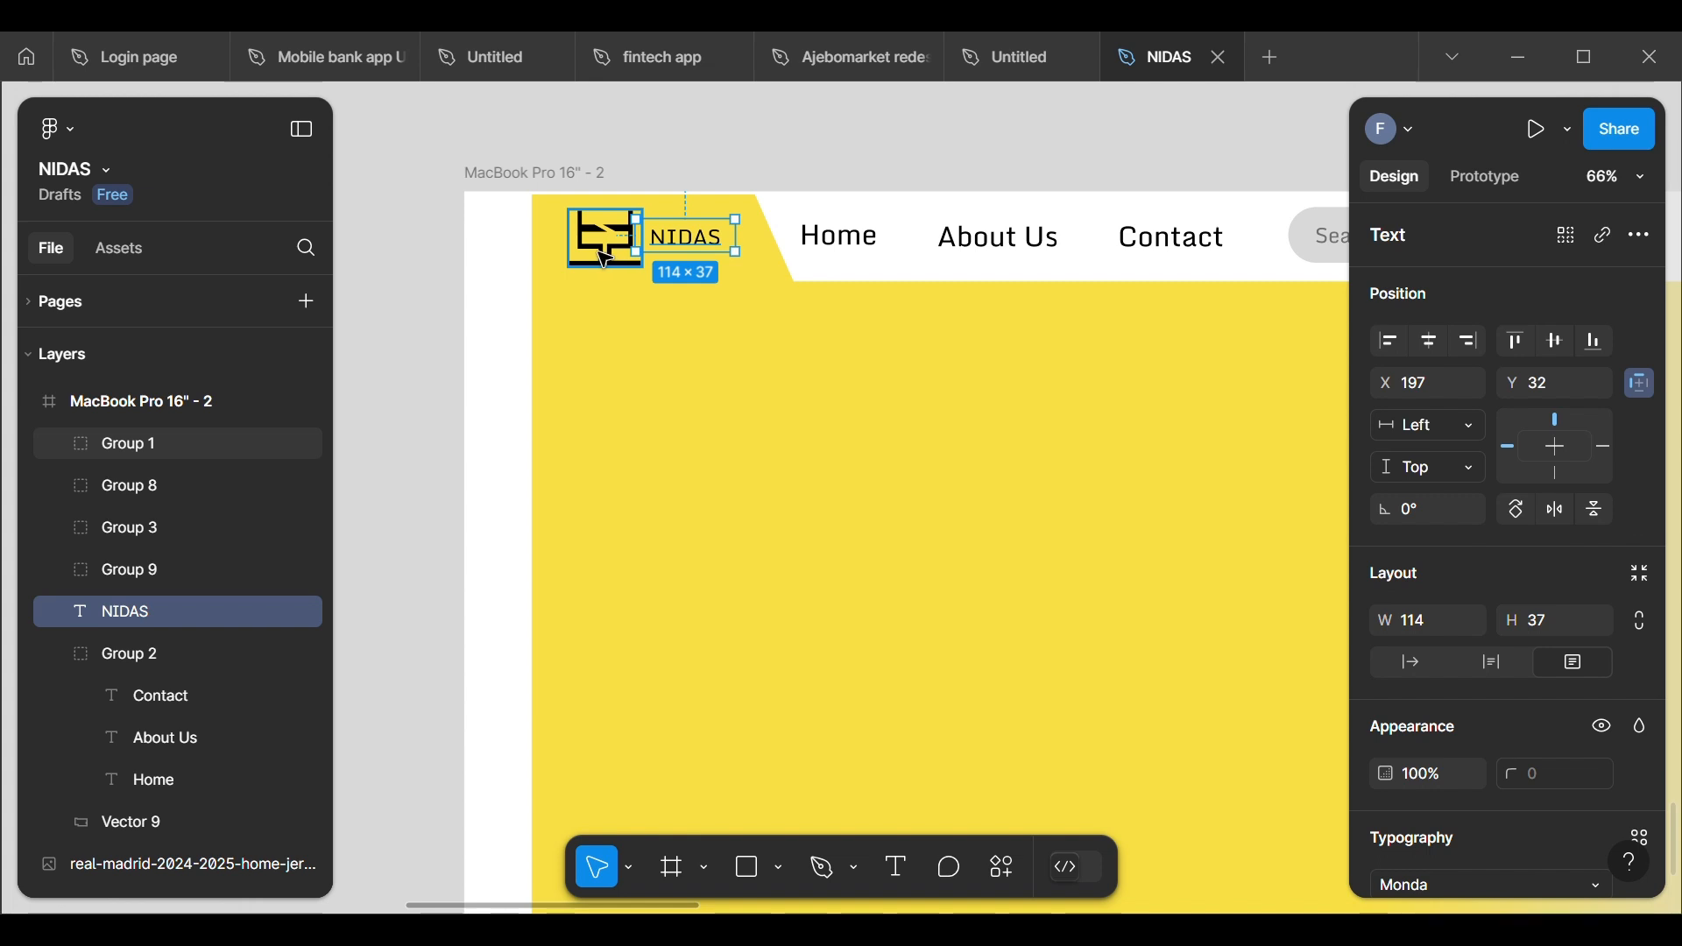
click(604, 260)
shift+click(692, 249)
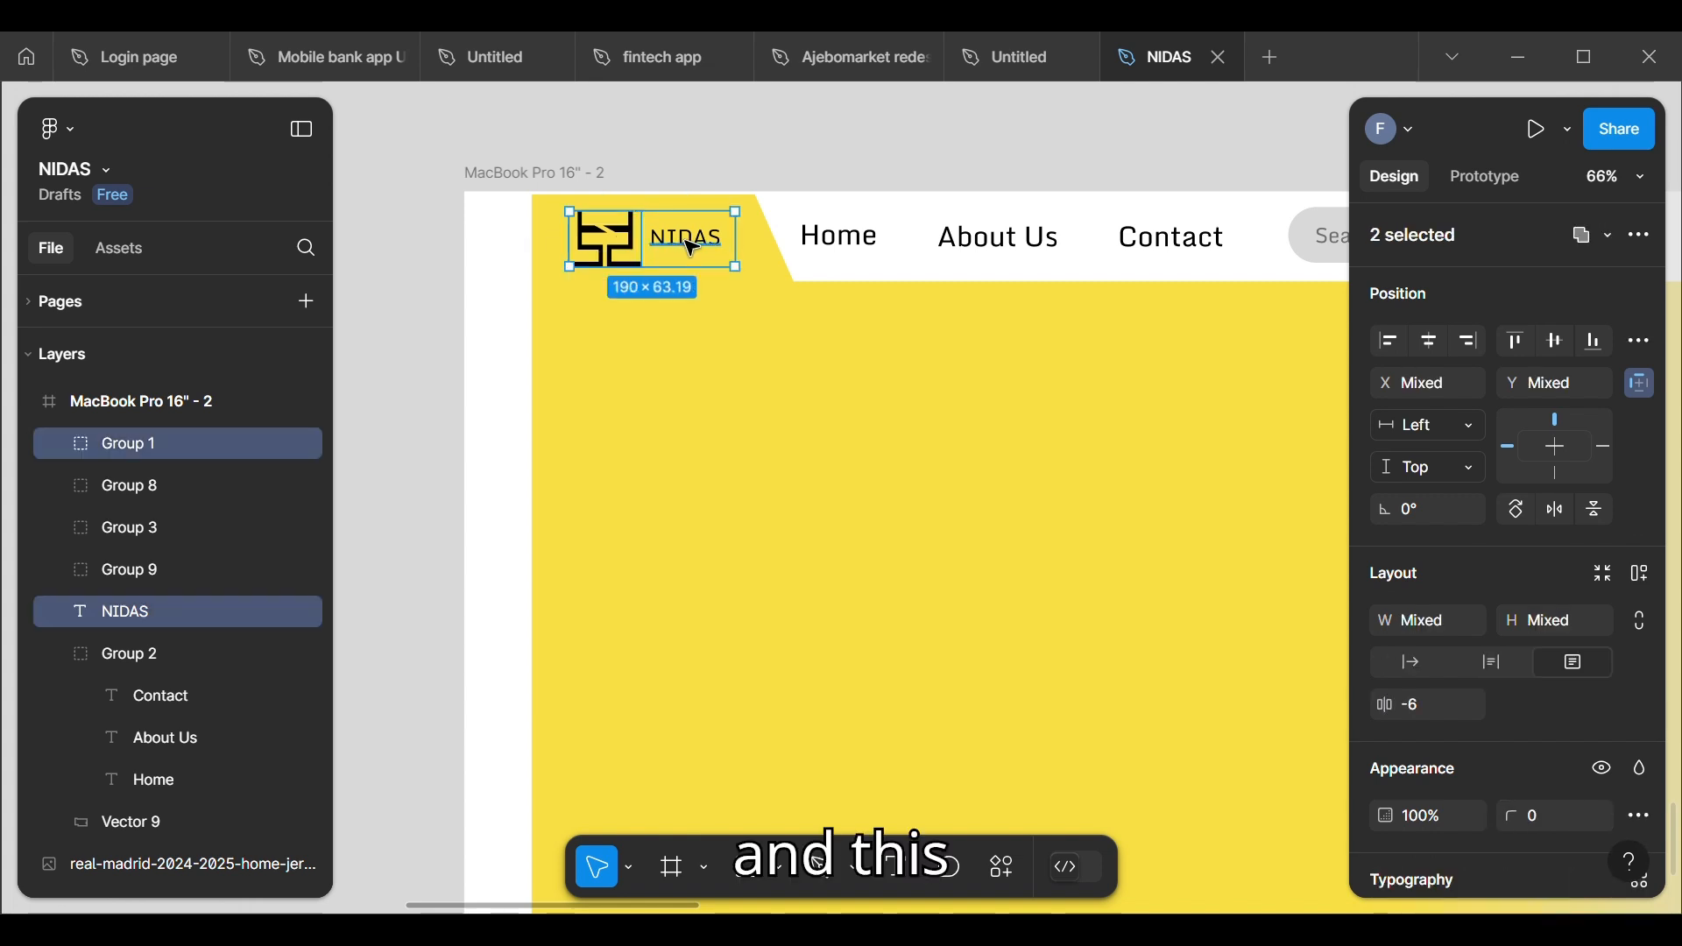
right_click(692, 249)
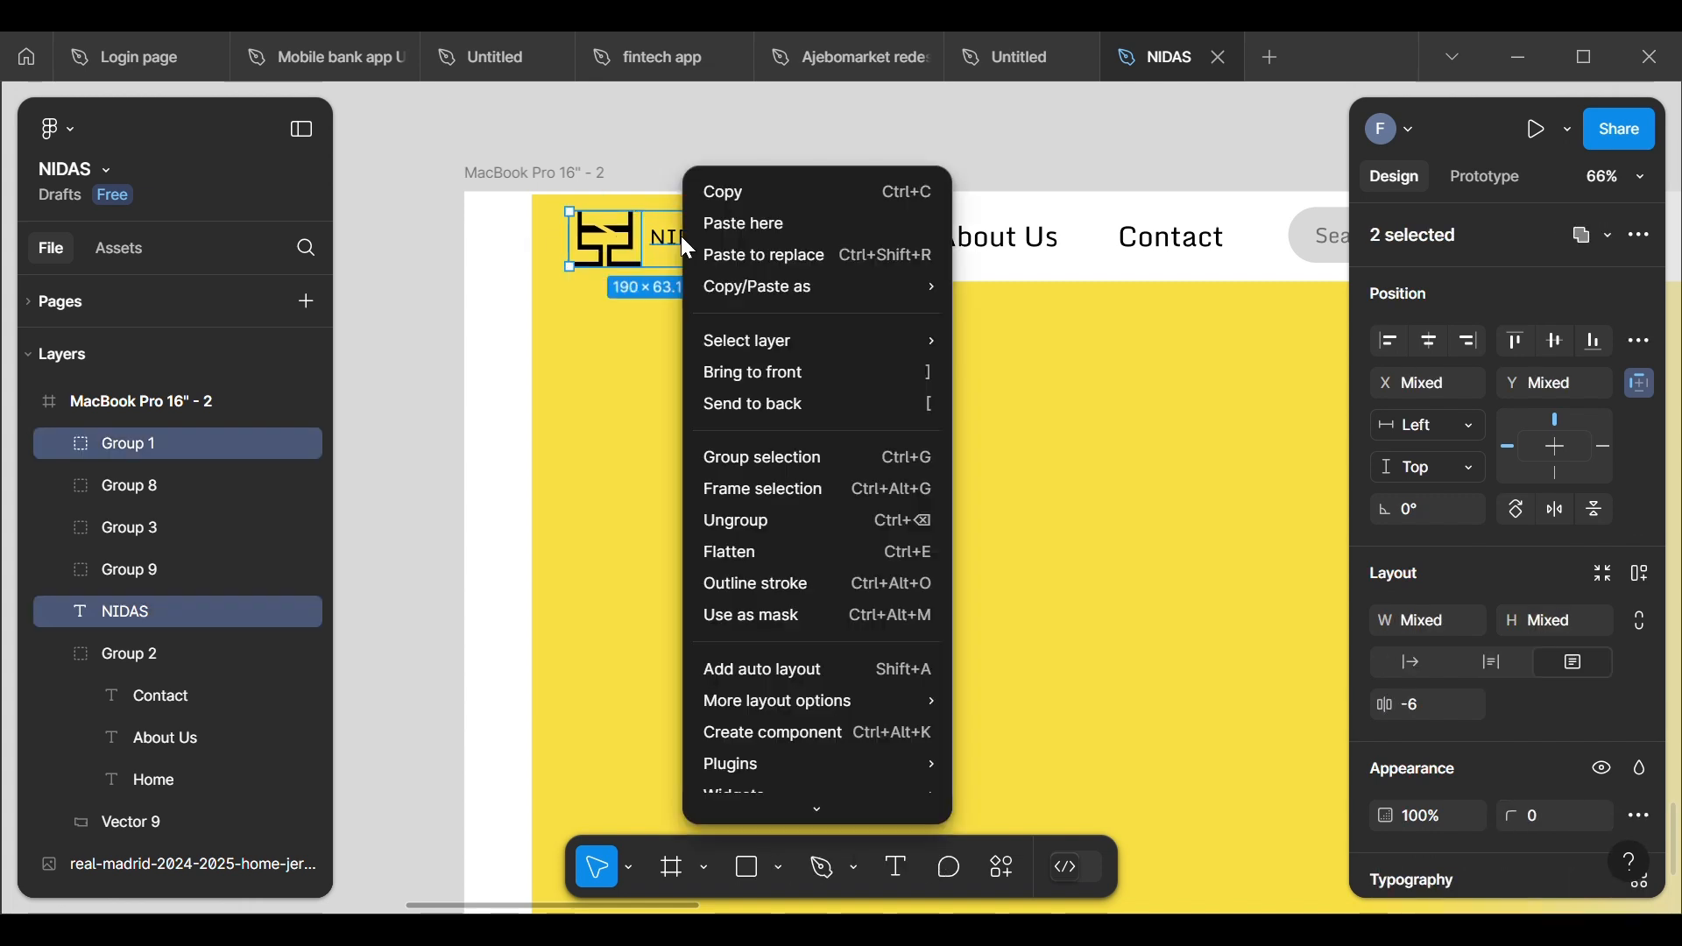
click(743, 453)
double_click(163, 438)
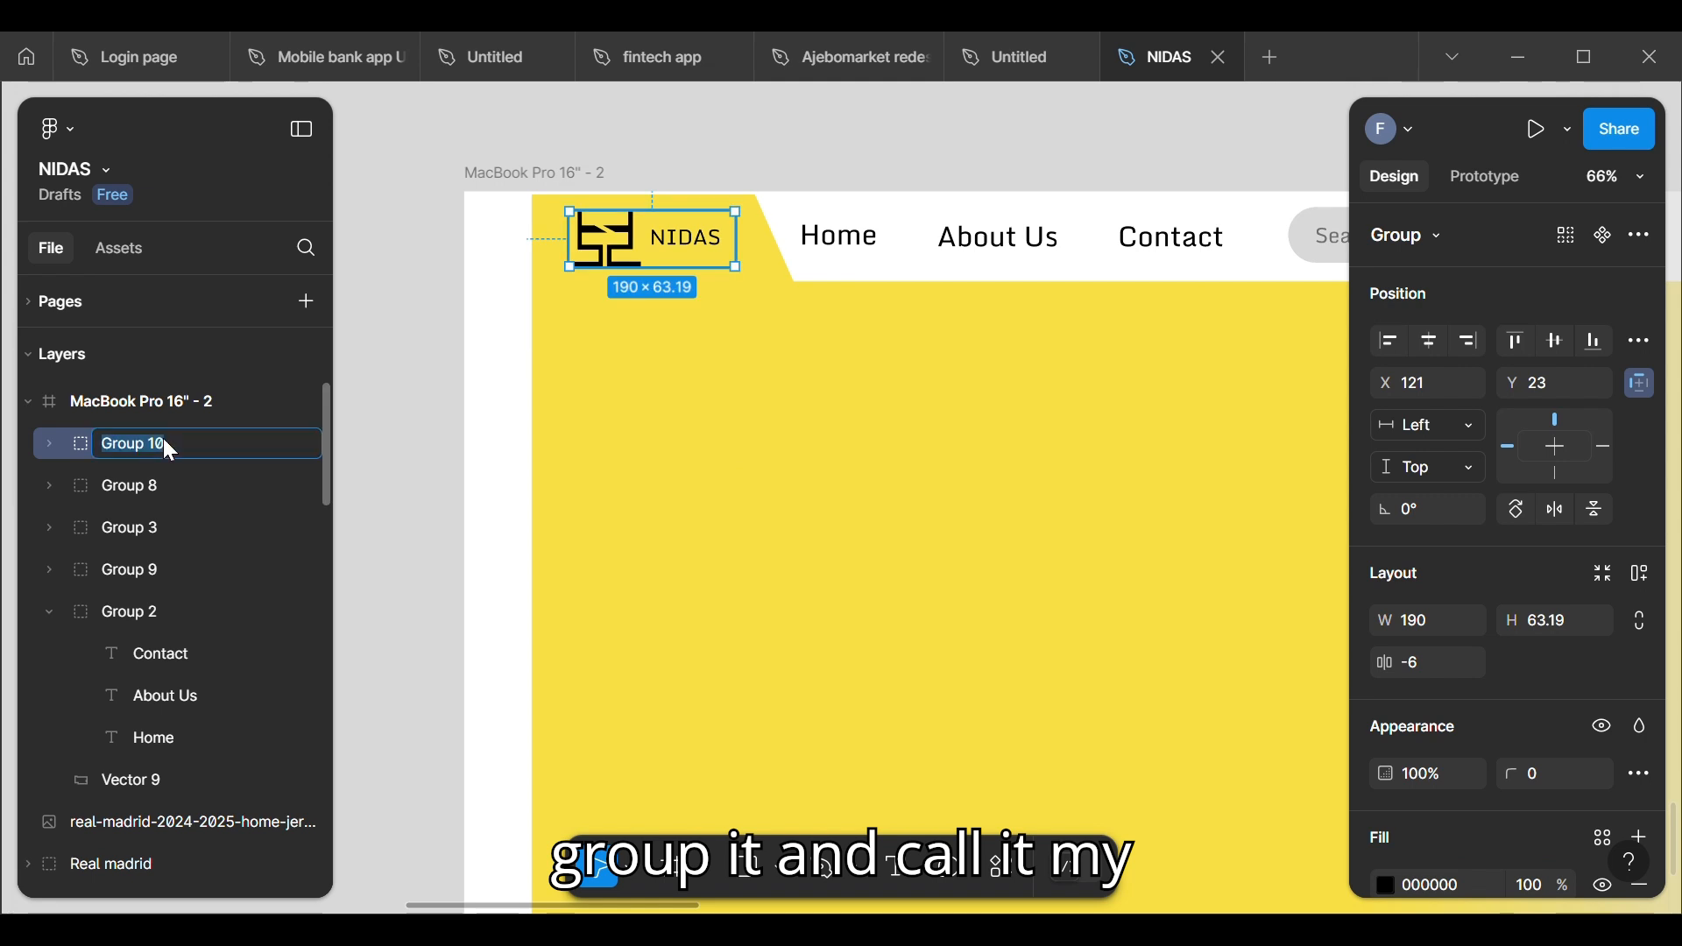
text(LO)
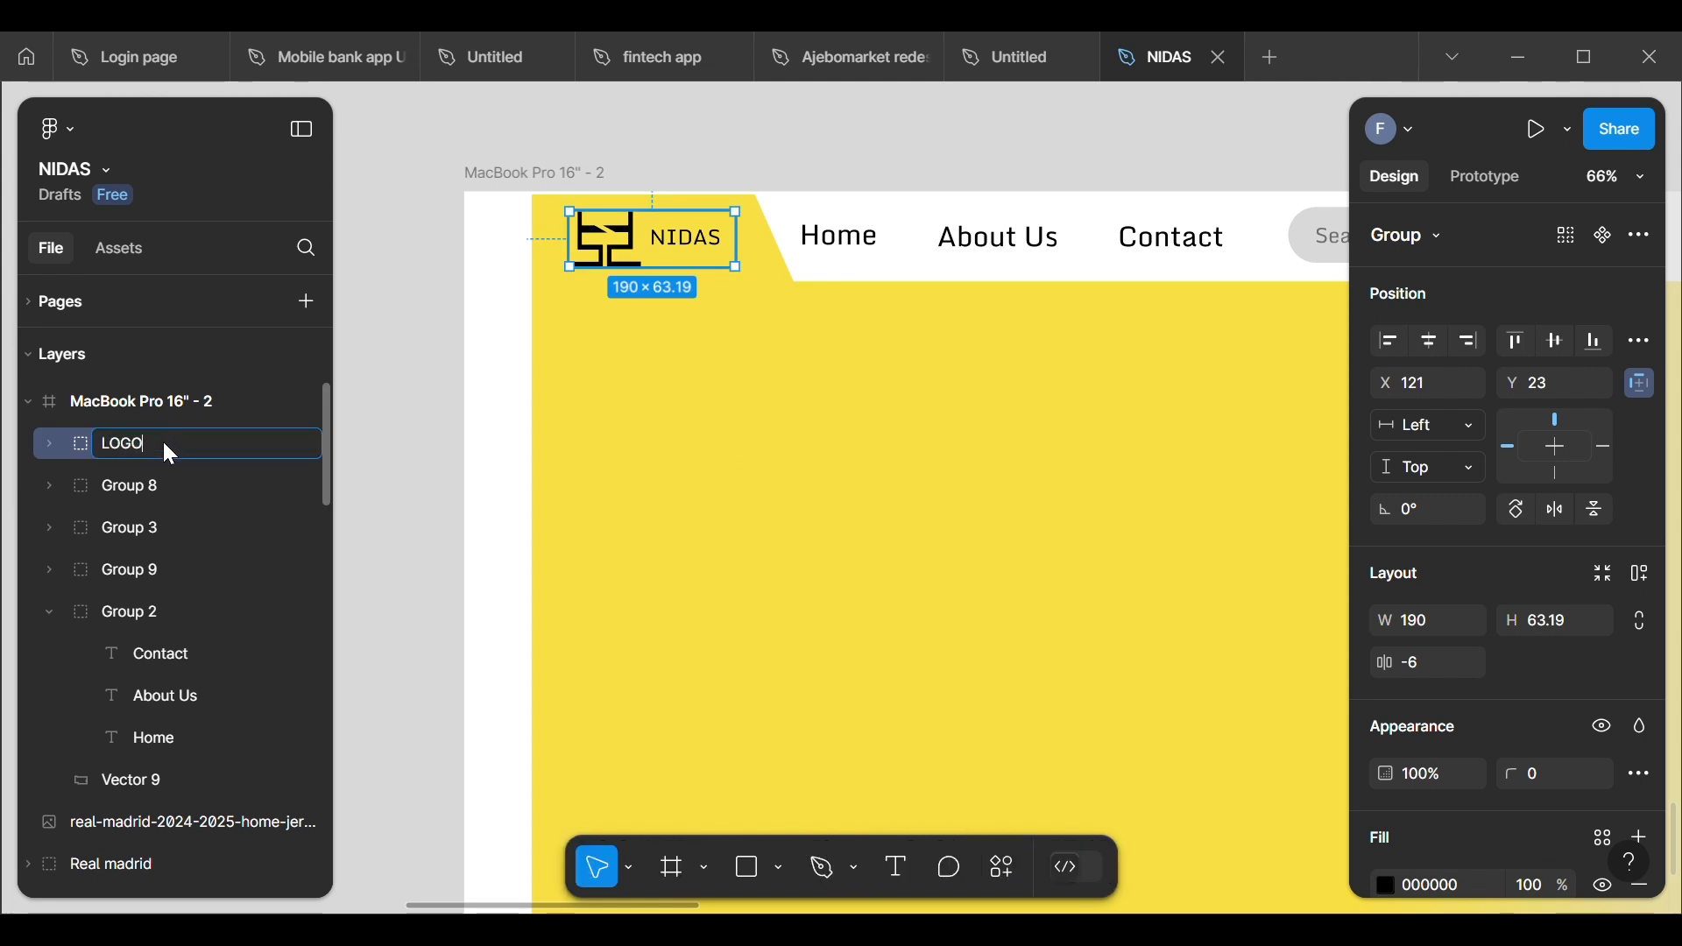
text(GO)
key(Return)
click(396, 401)
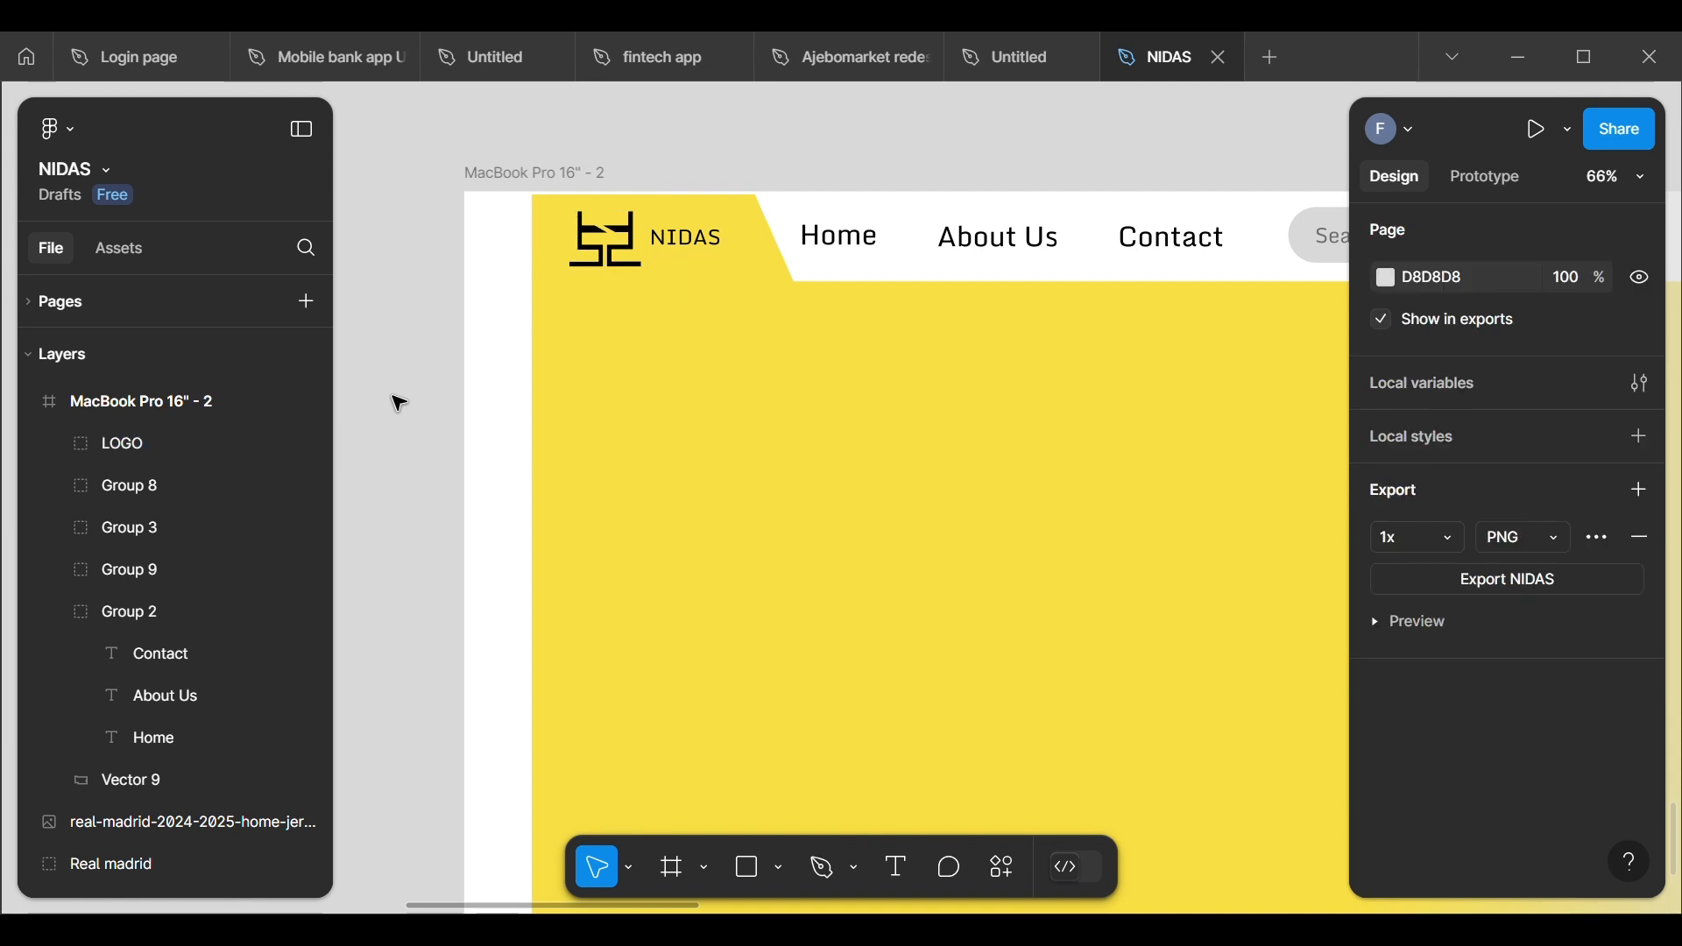
Step: Group the LOGO, navigation links, search bar, cart and bell icons, and menu icon into one group
scroll(399, 404, down, 5)
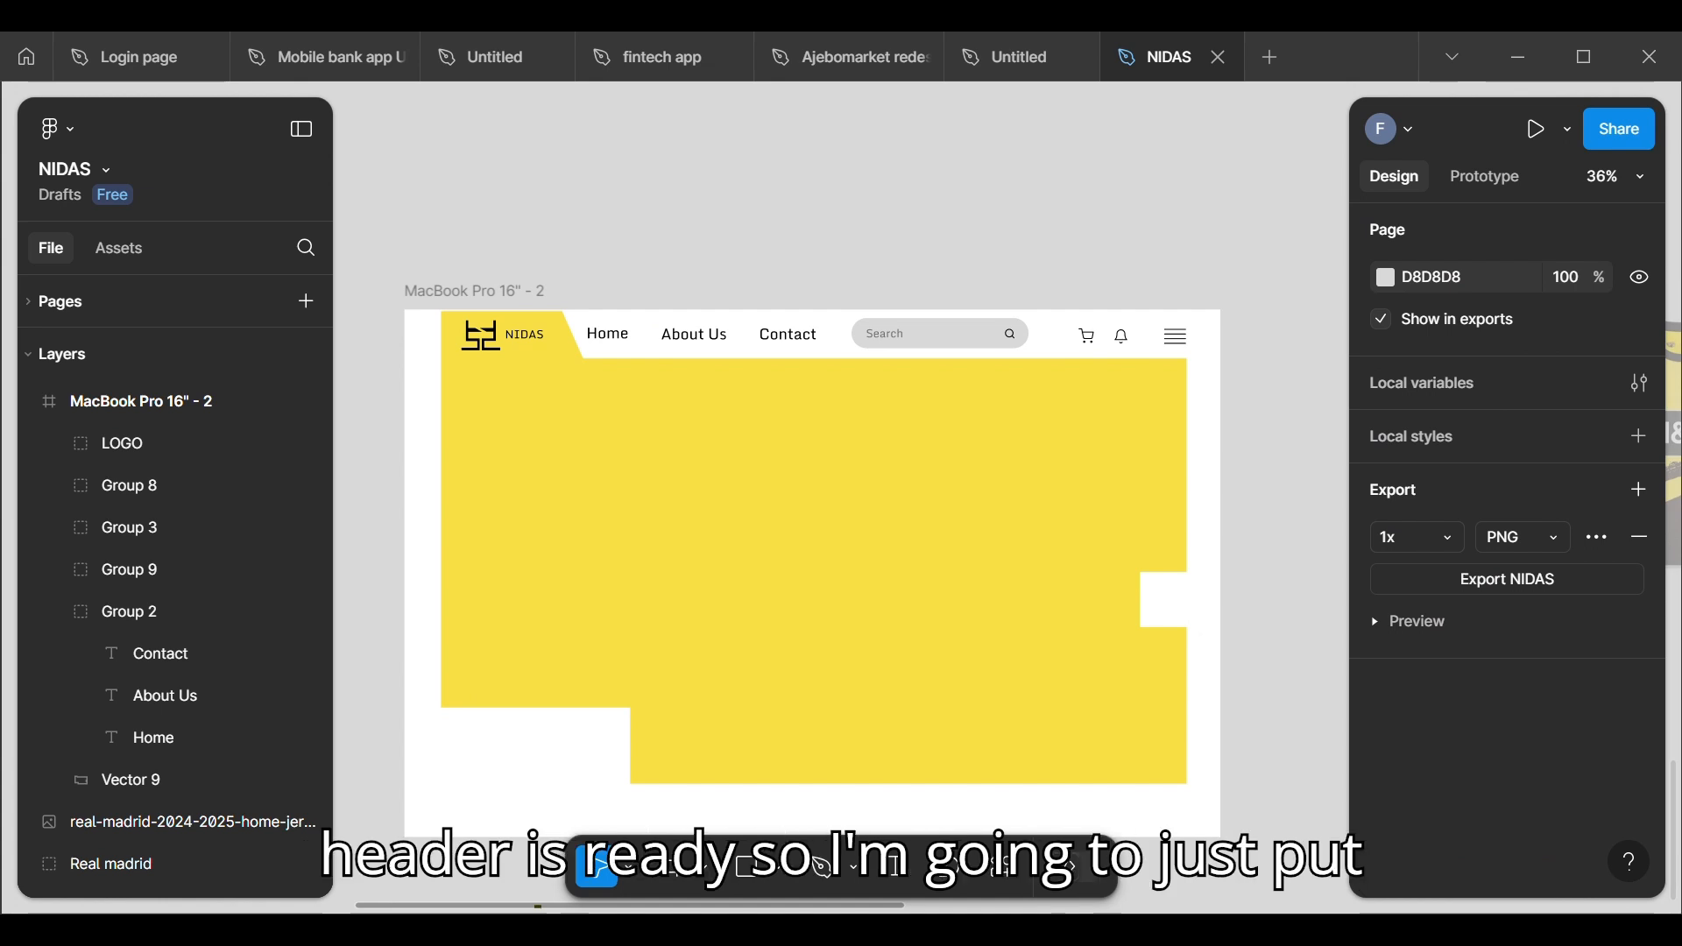
click(513, 336)
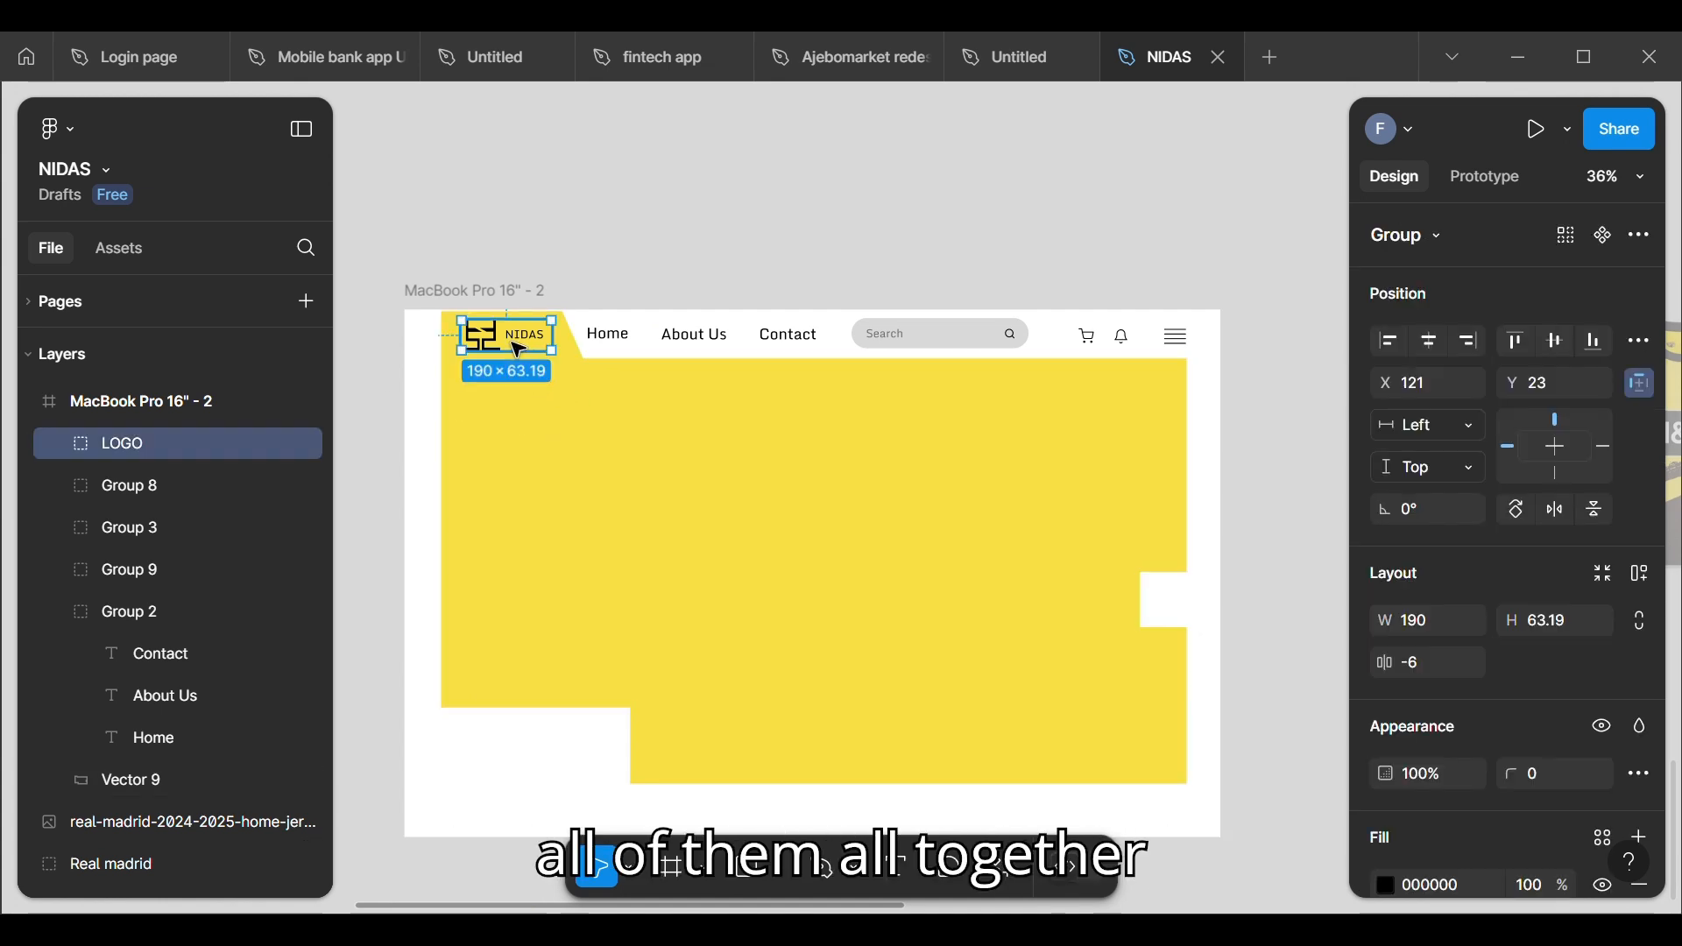
shift+click(619, 348)
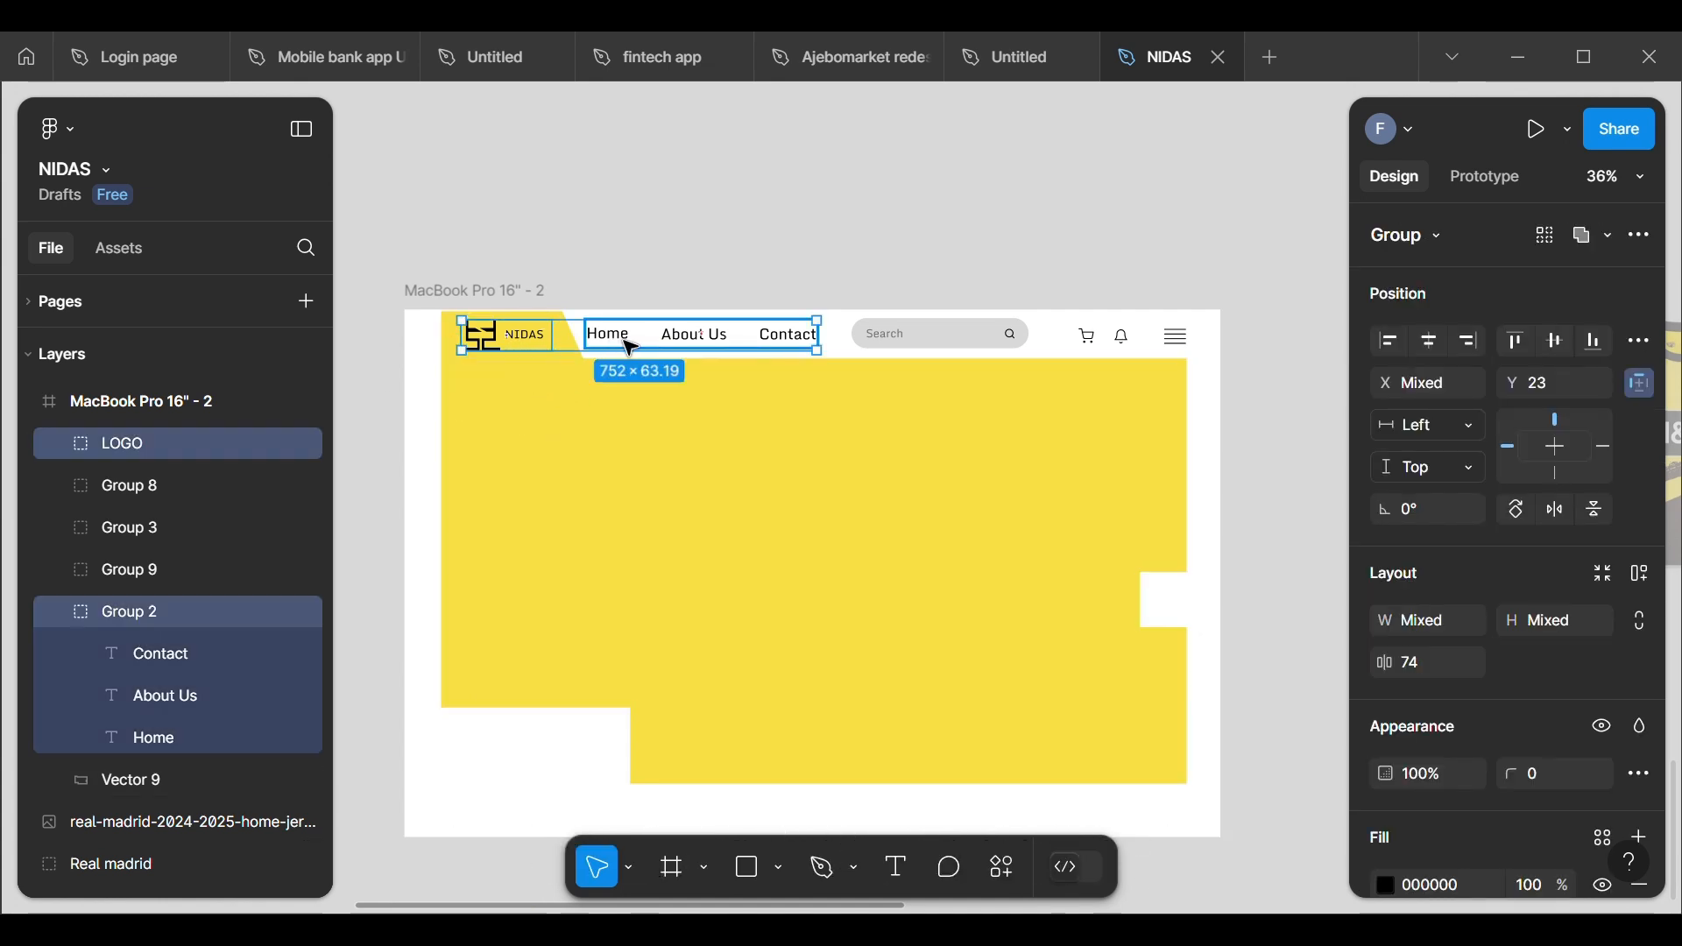
shift+click(902, 342)
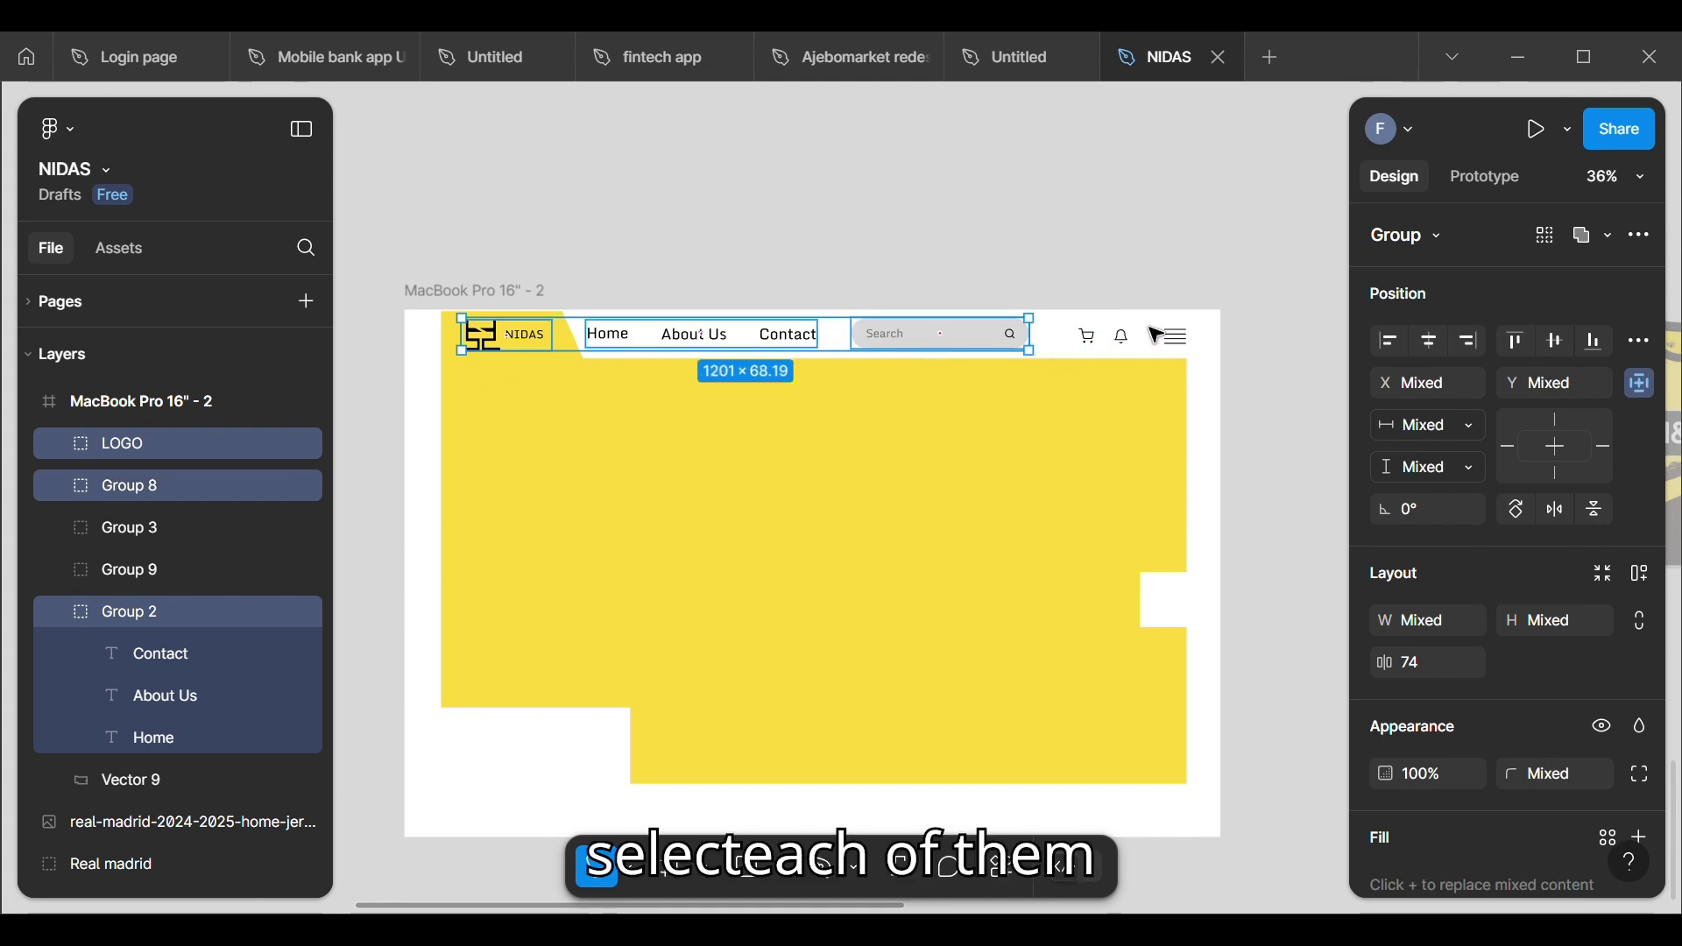
shift+click(1125, 341)
shift+click(1174, 338)
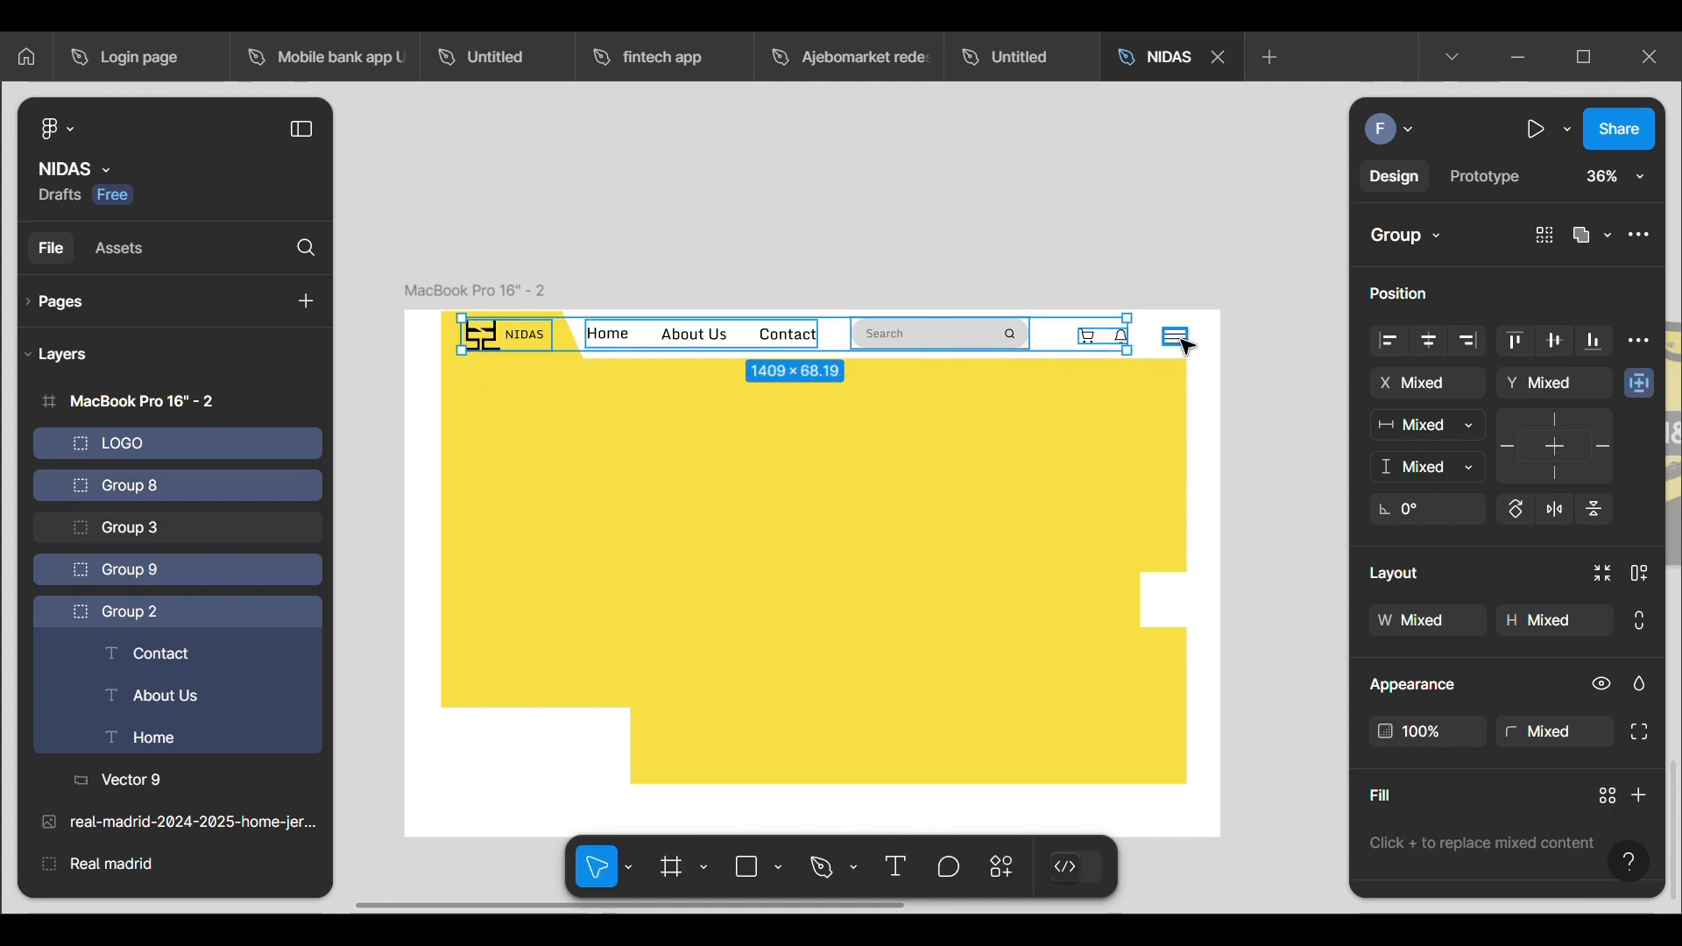
right_click(1043, 347)
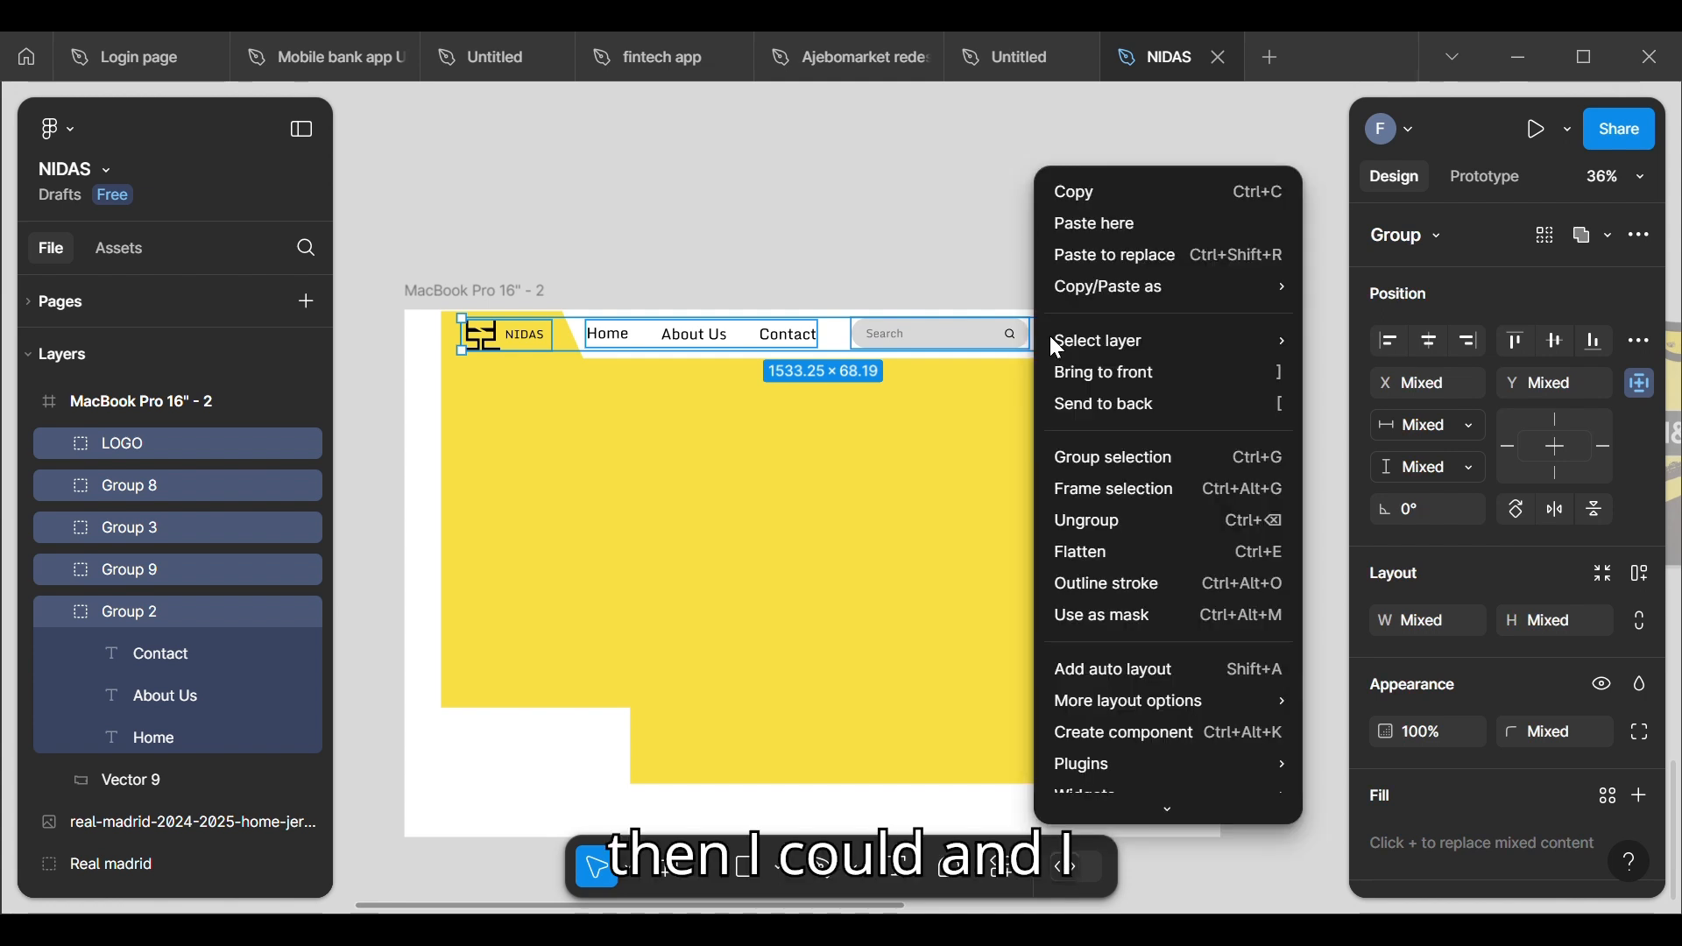
click(1090, 455)
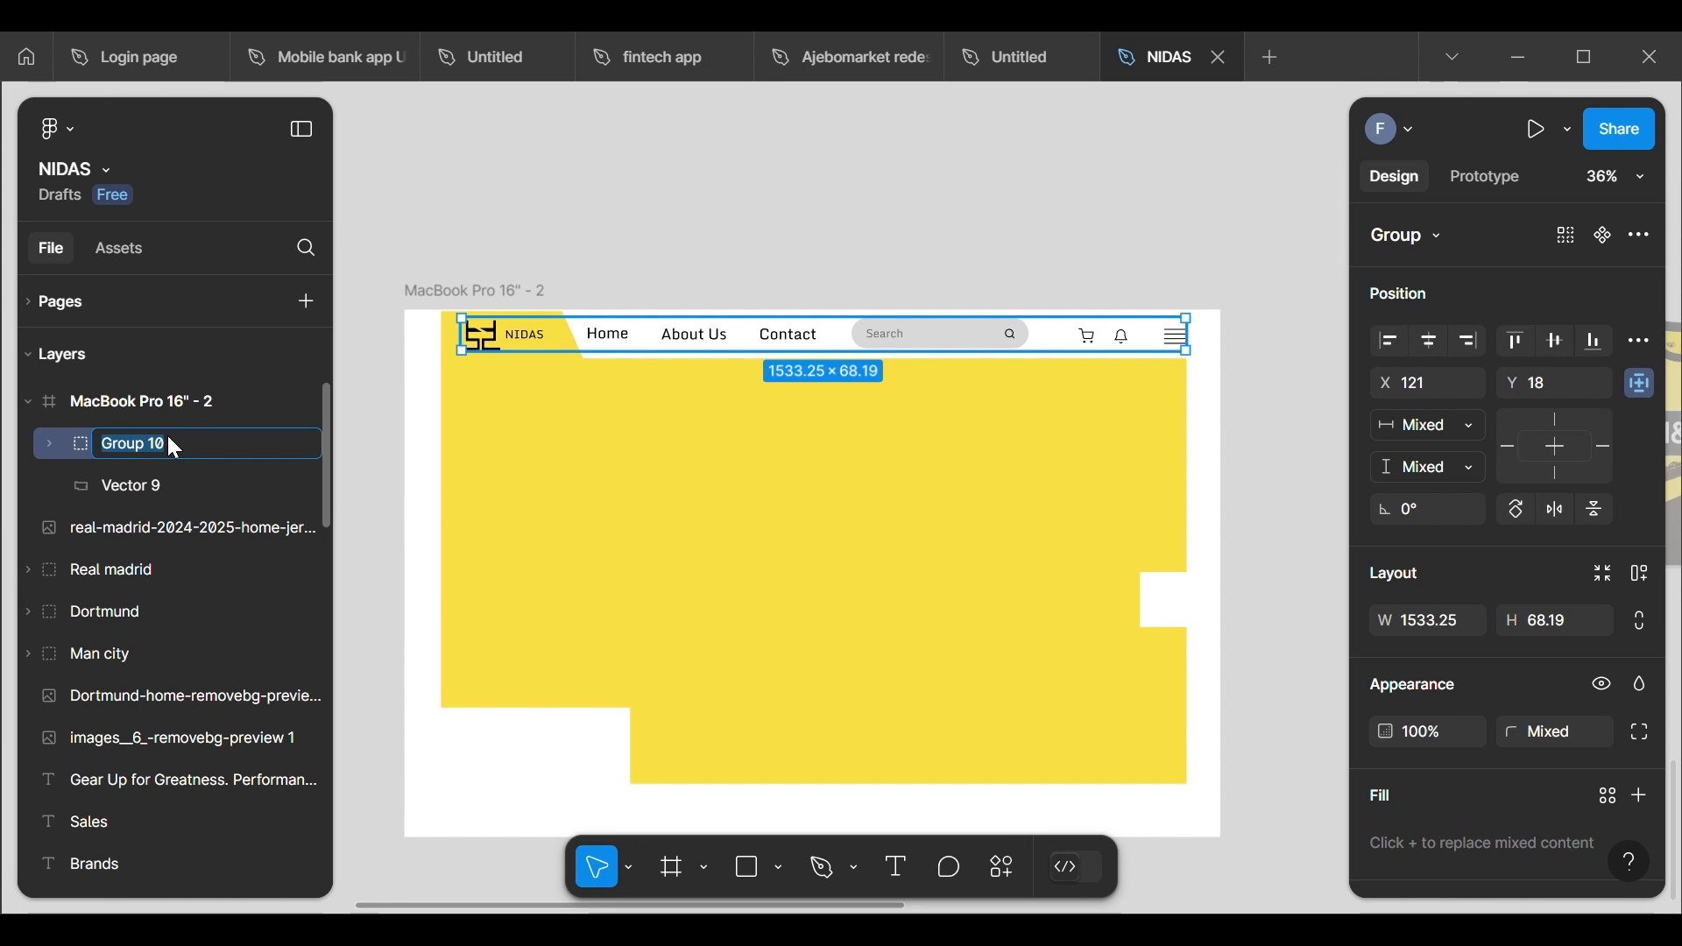
Step: Rename the new group of navigation elements as Header
text(HE)
key(BackSpace)
key(BackSpace)
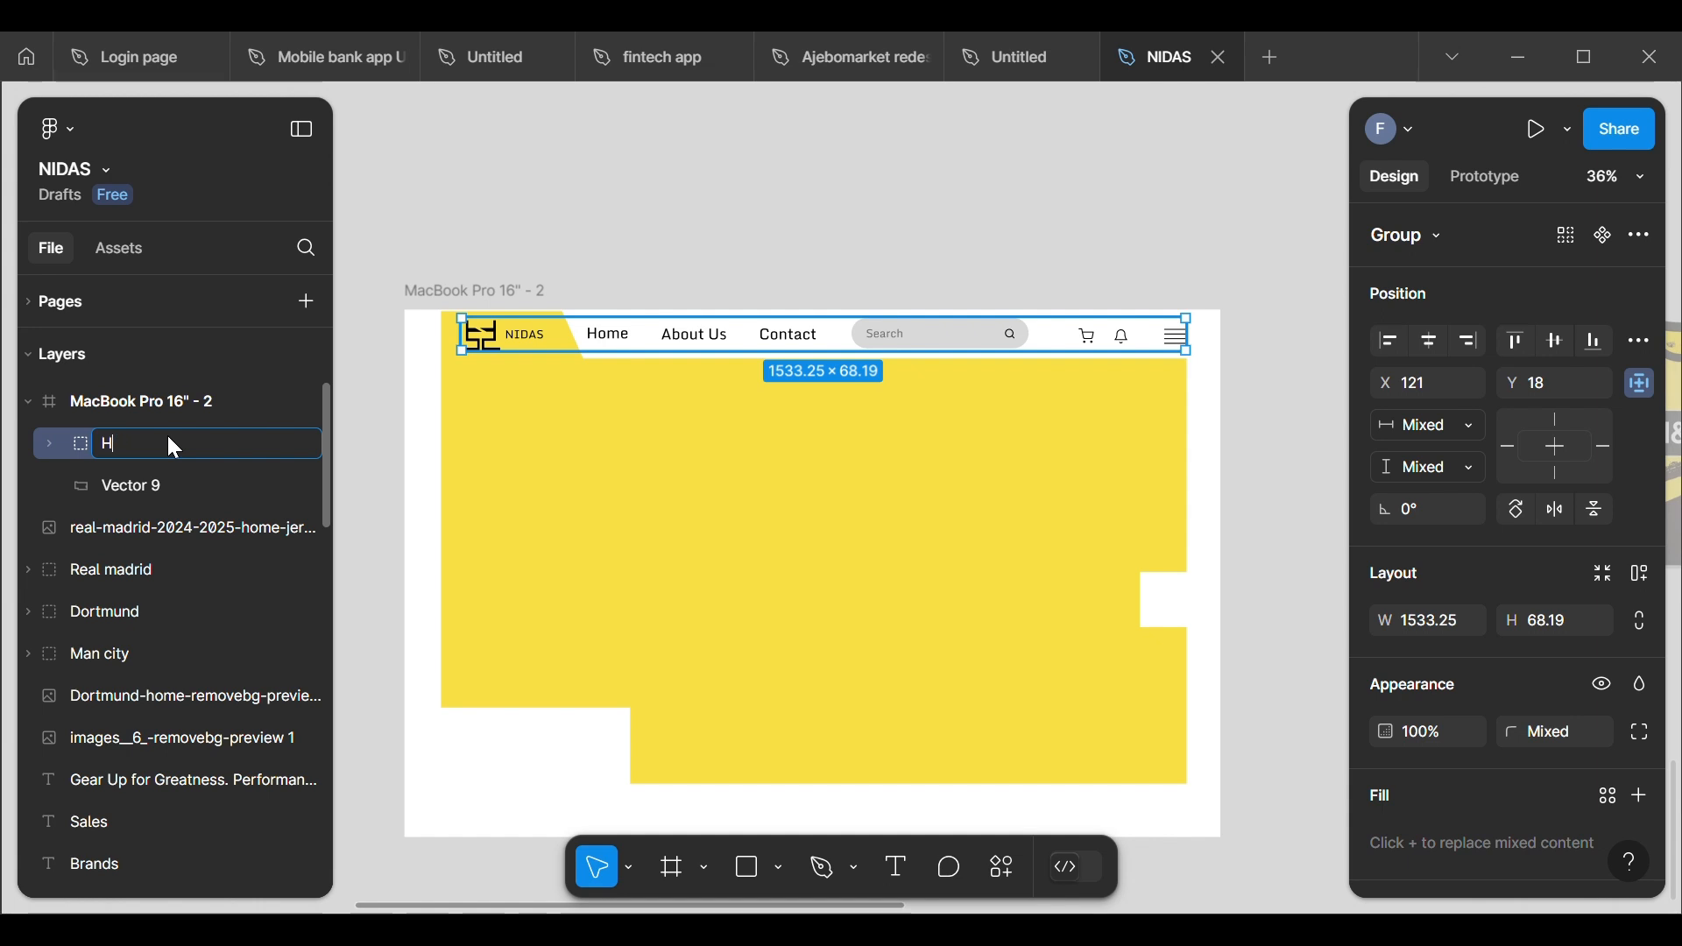
text(ader)
key(Return)
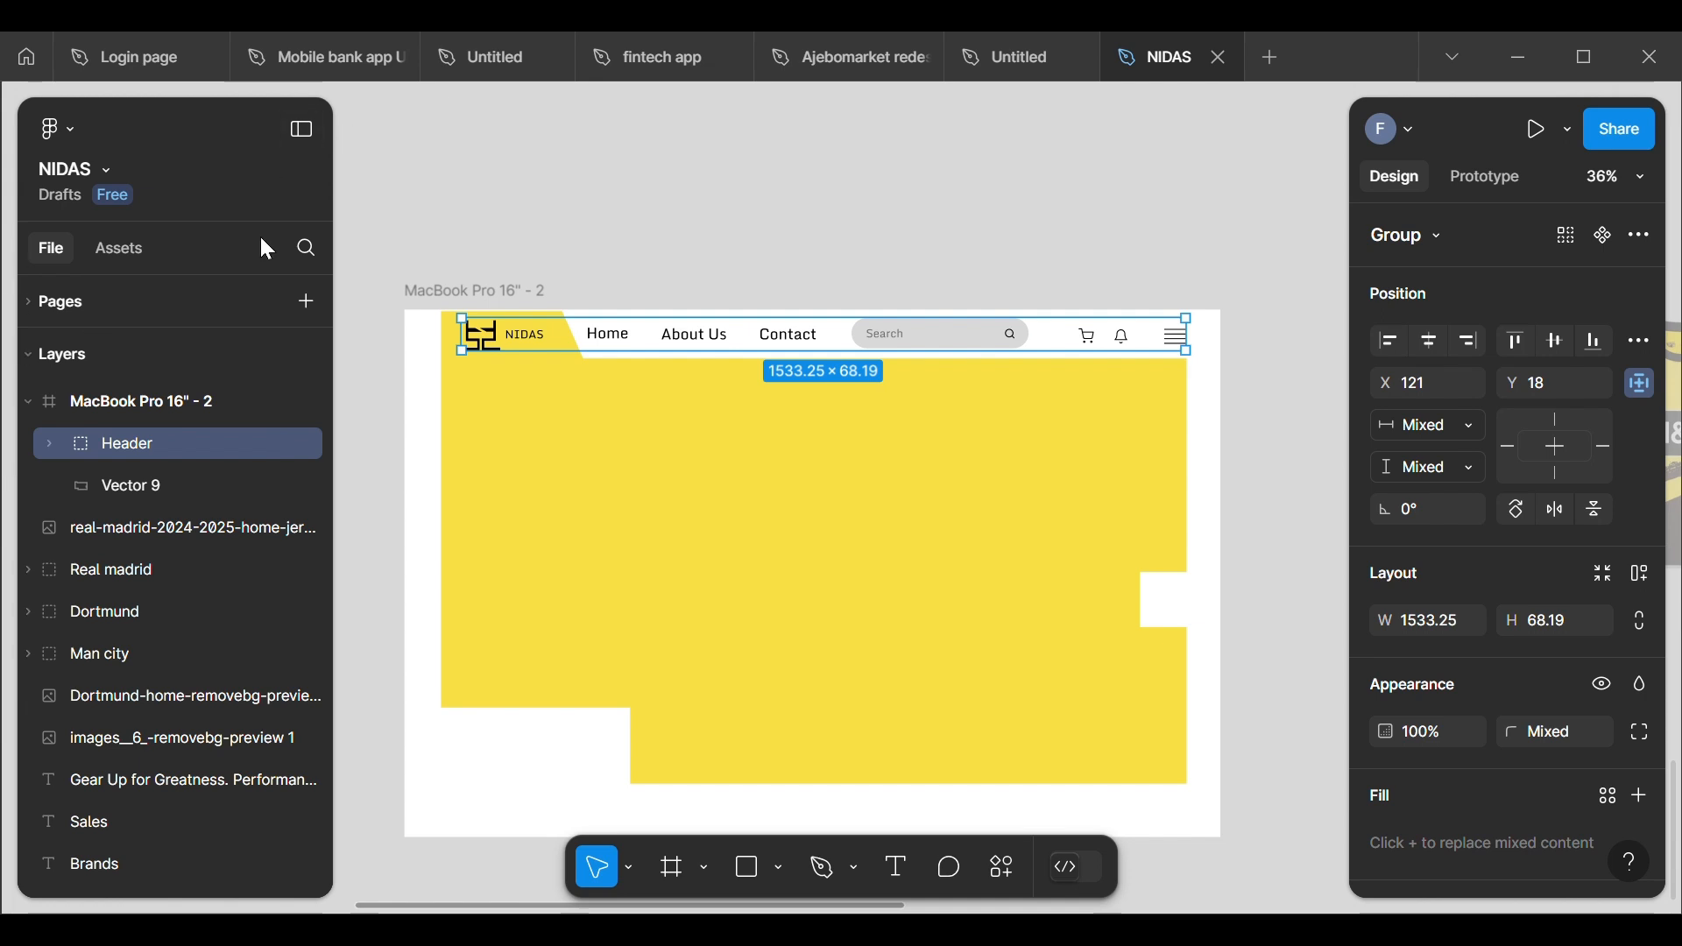
click(561, 262)
Step: Duplicate the "Gear Up for Greatness. Performance Wear That Takes You Further!" text block of the MacBook Pro 16" - 1 wireframe
scroll(595, 613, down, 5)
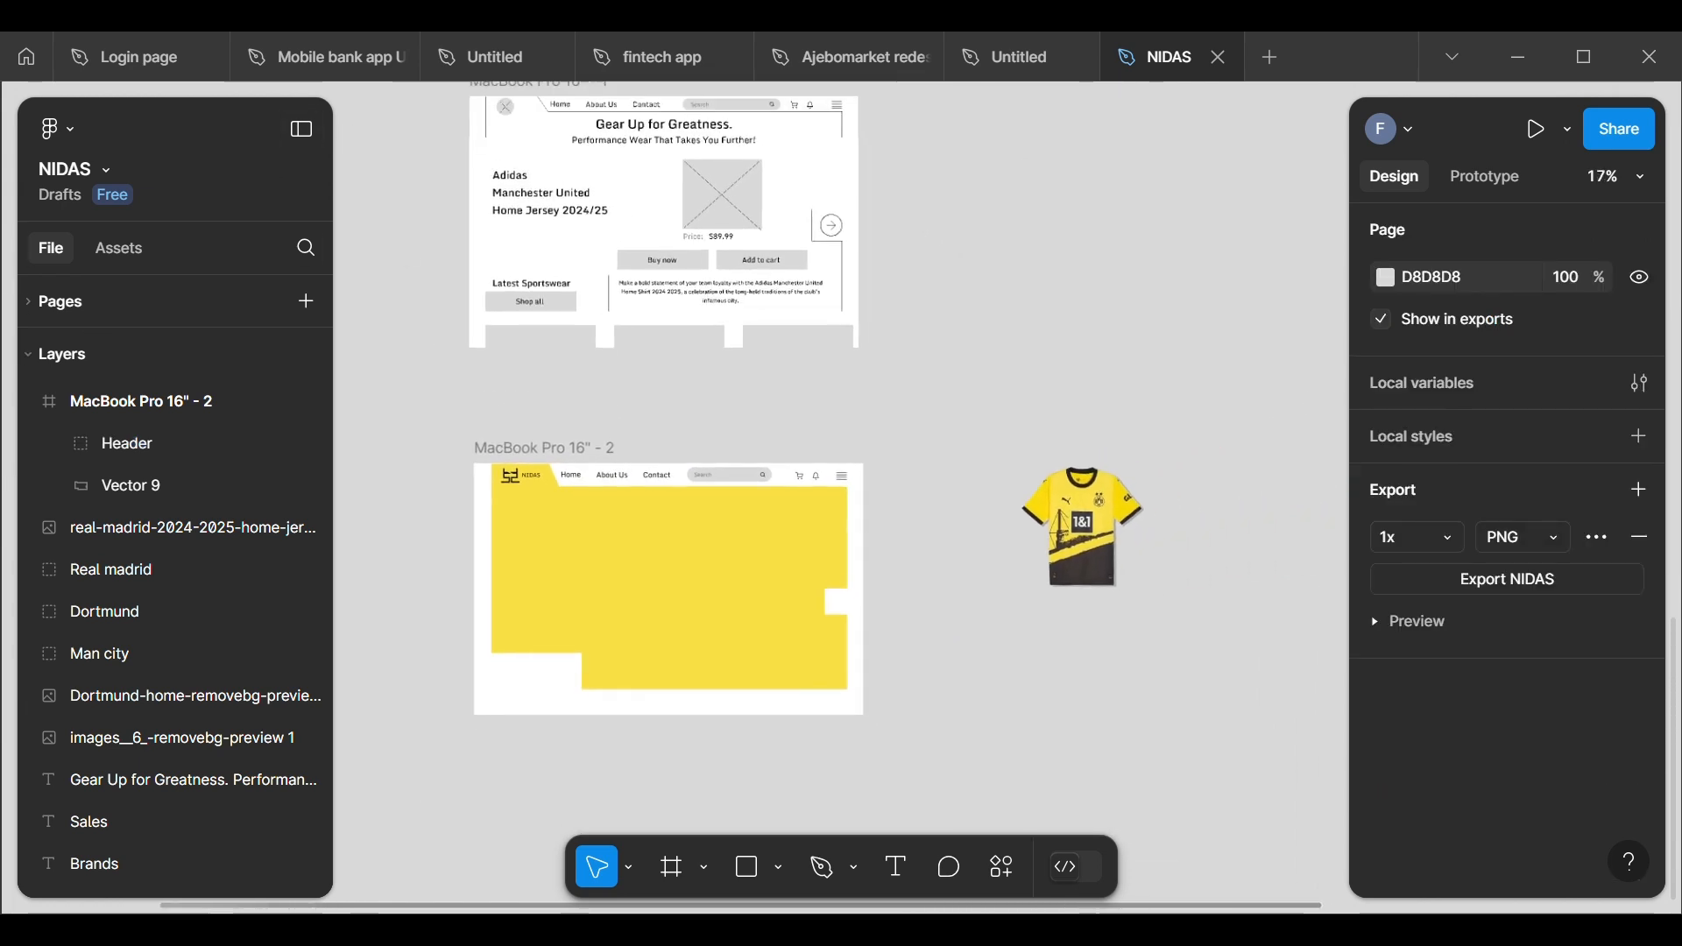
scroll(519, 562, up, 3)
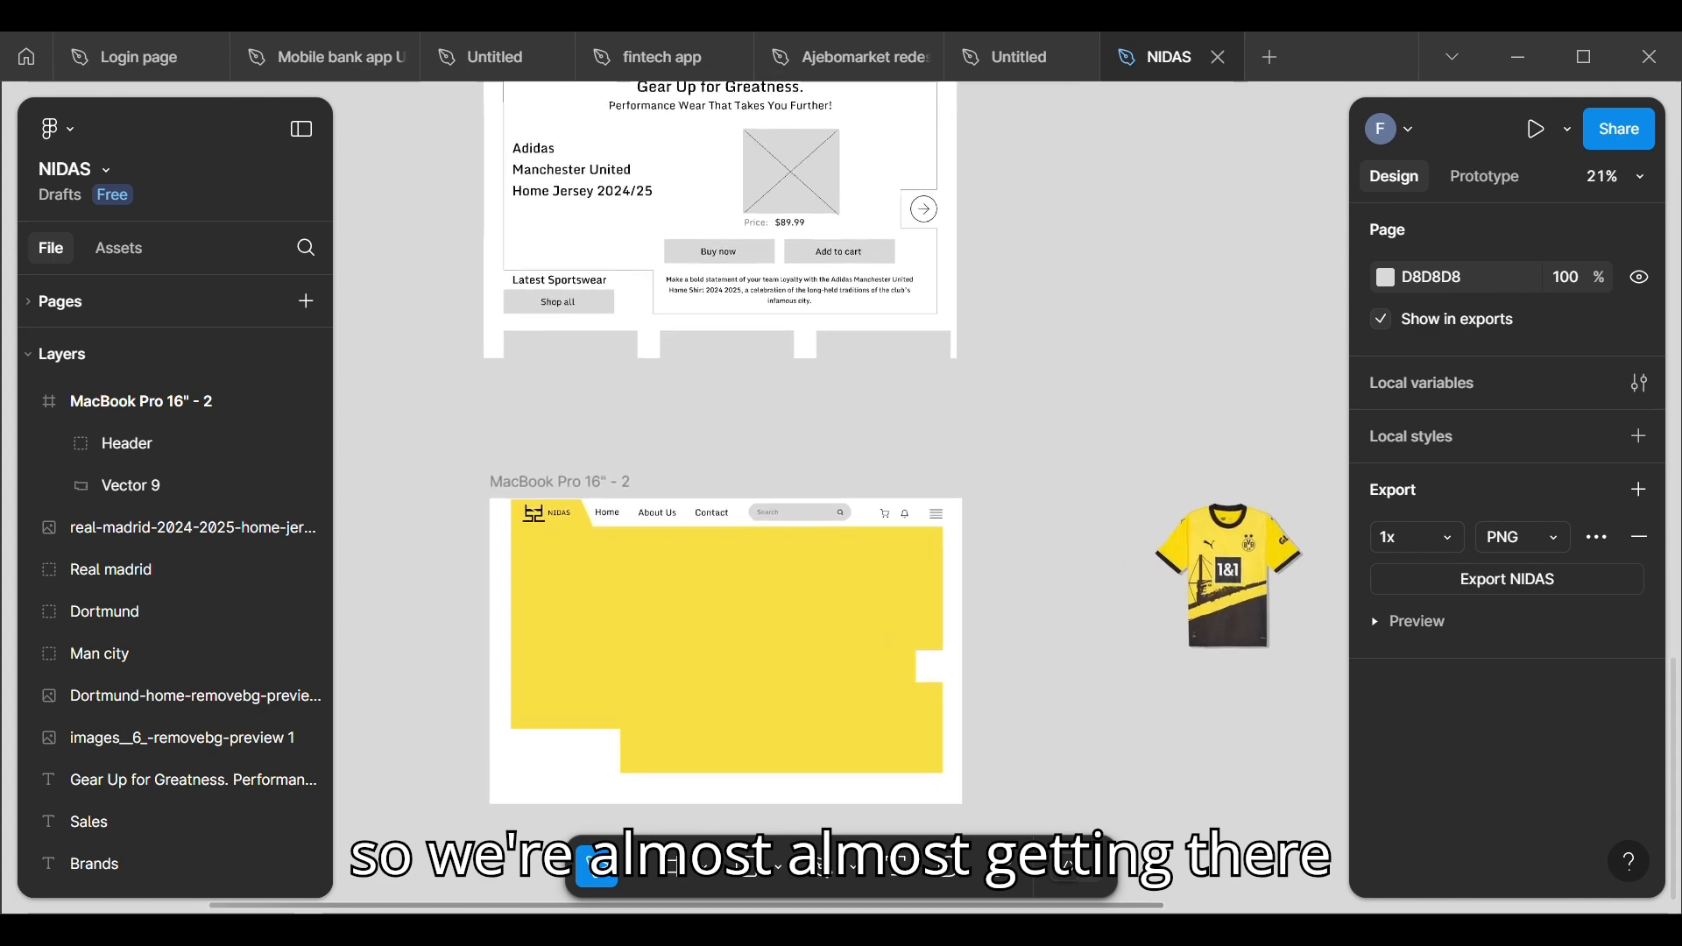
scroll(718, 824, up, 3)
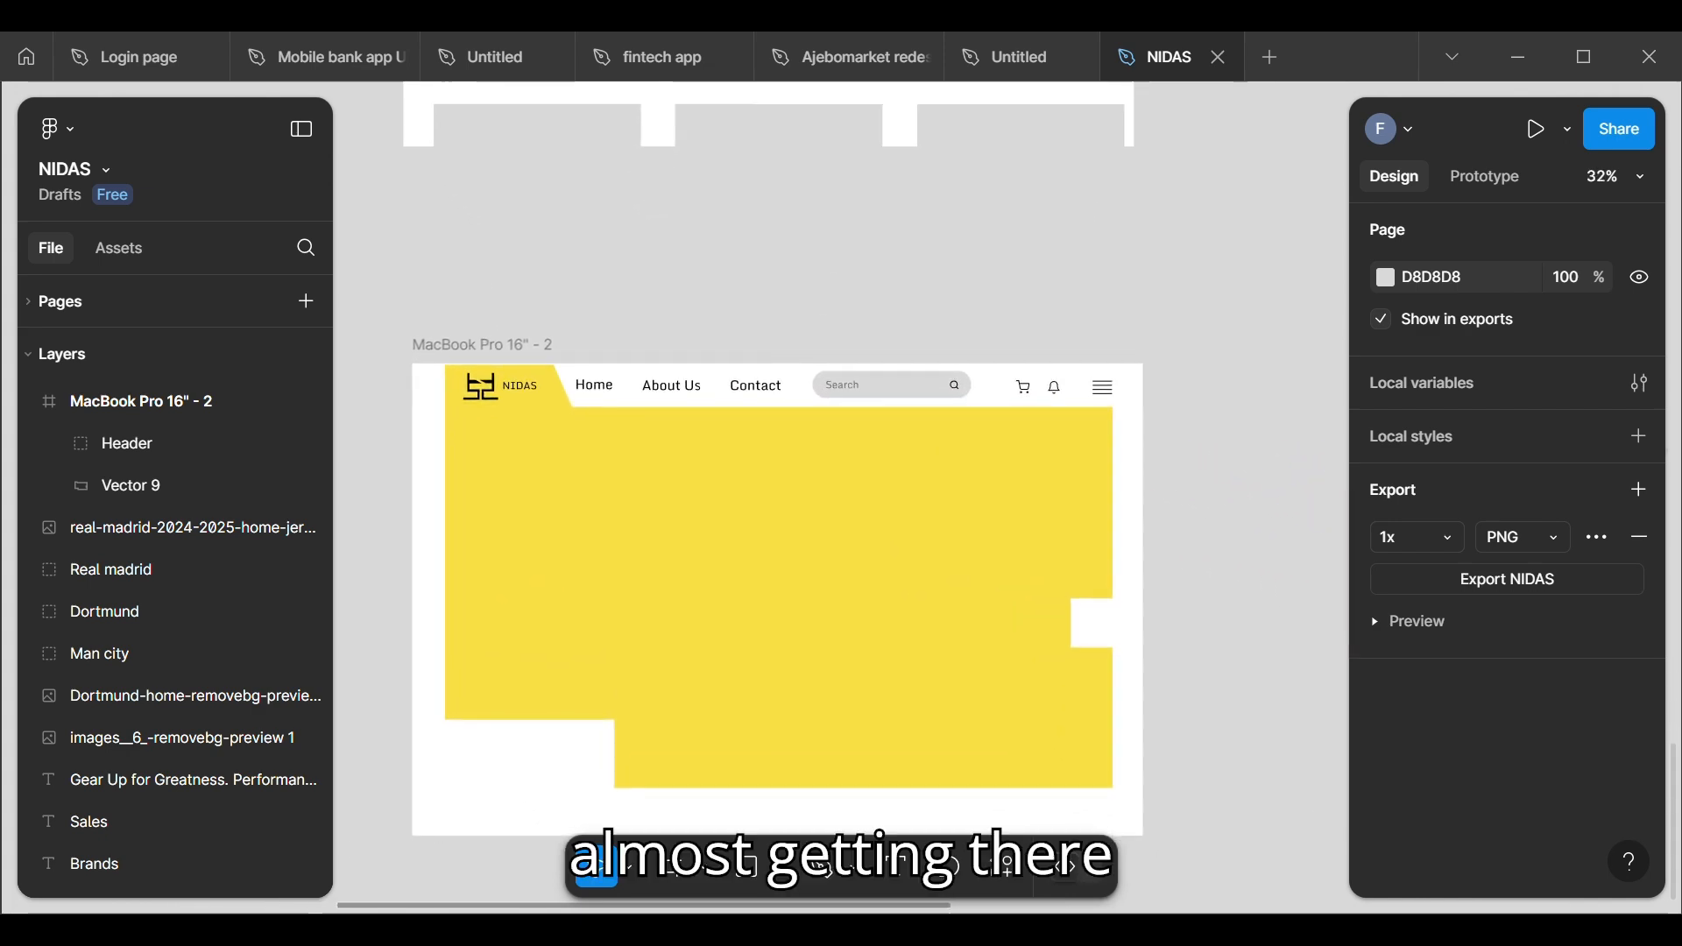
scroll(543, 237, down, 5)
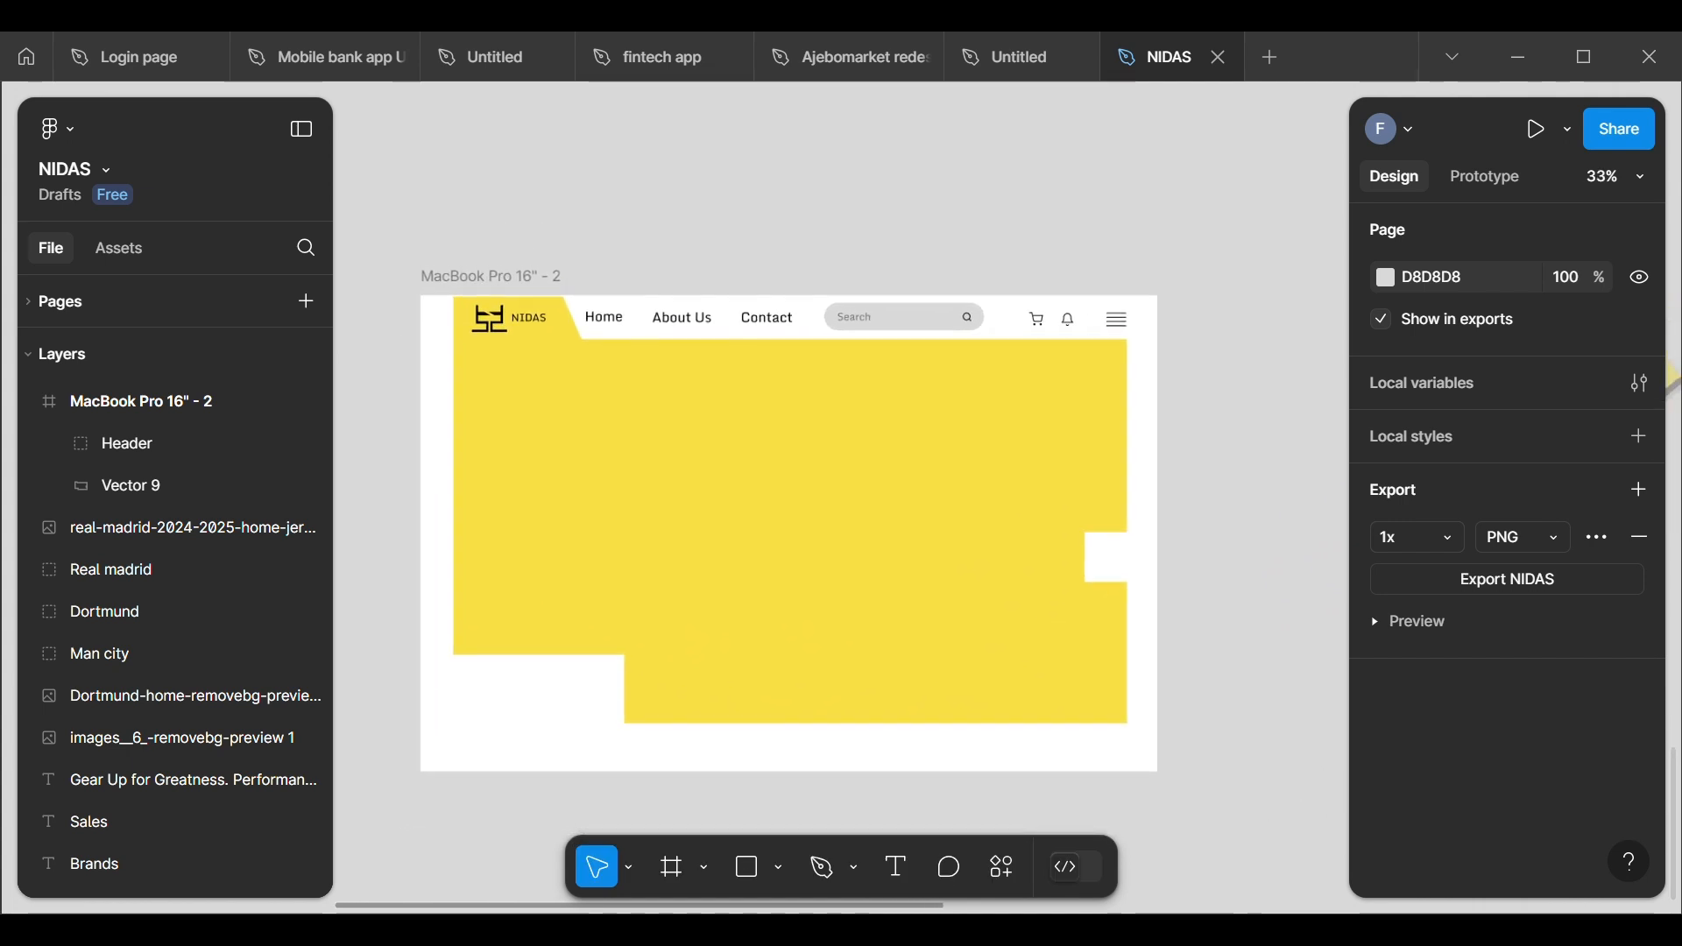
scroll(521, 806, down, 3)
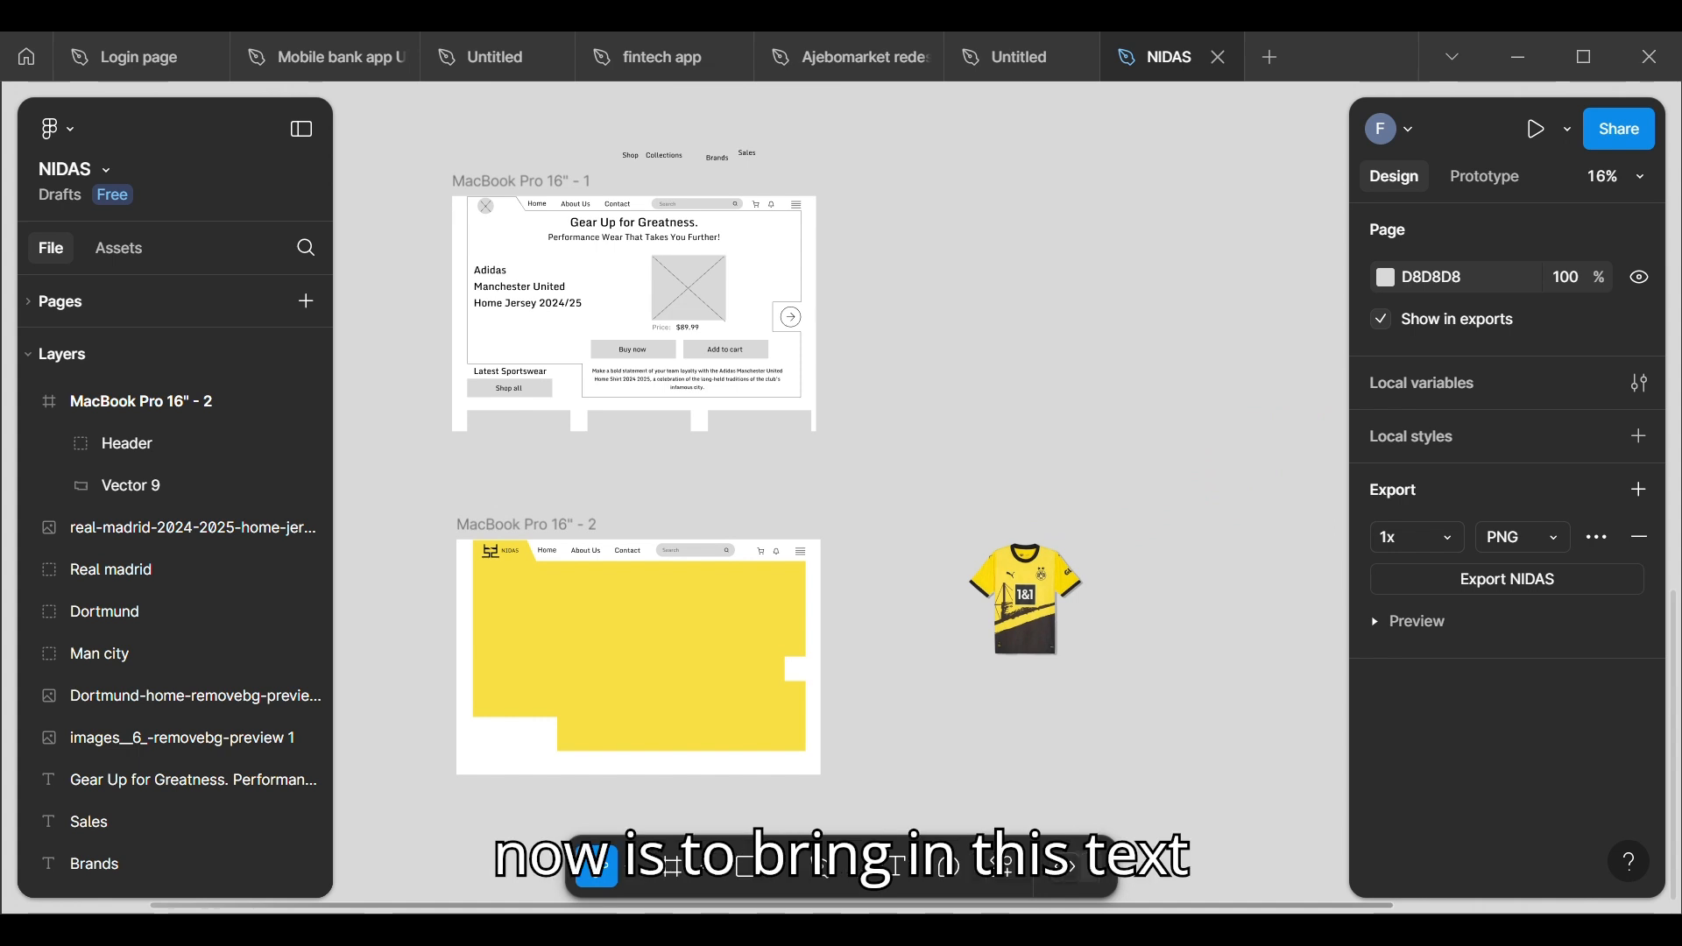
click(587, 239)
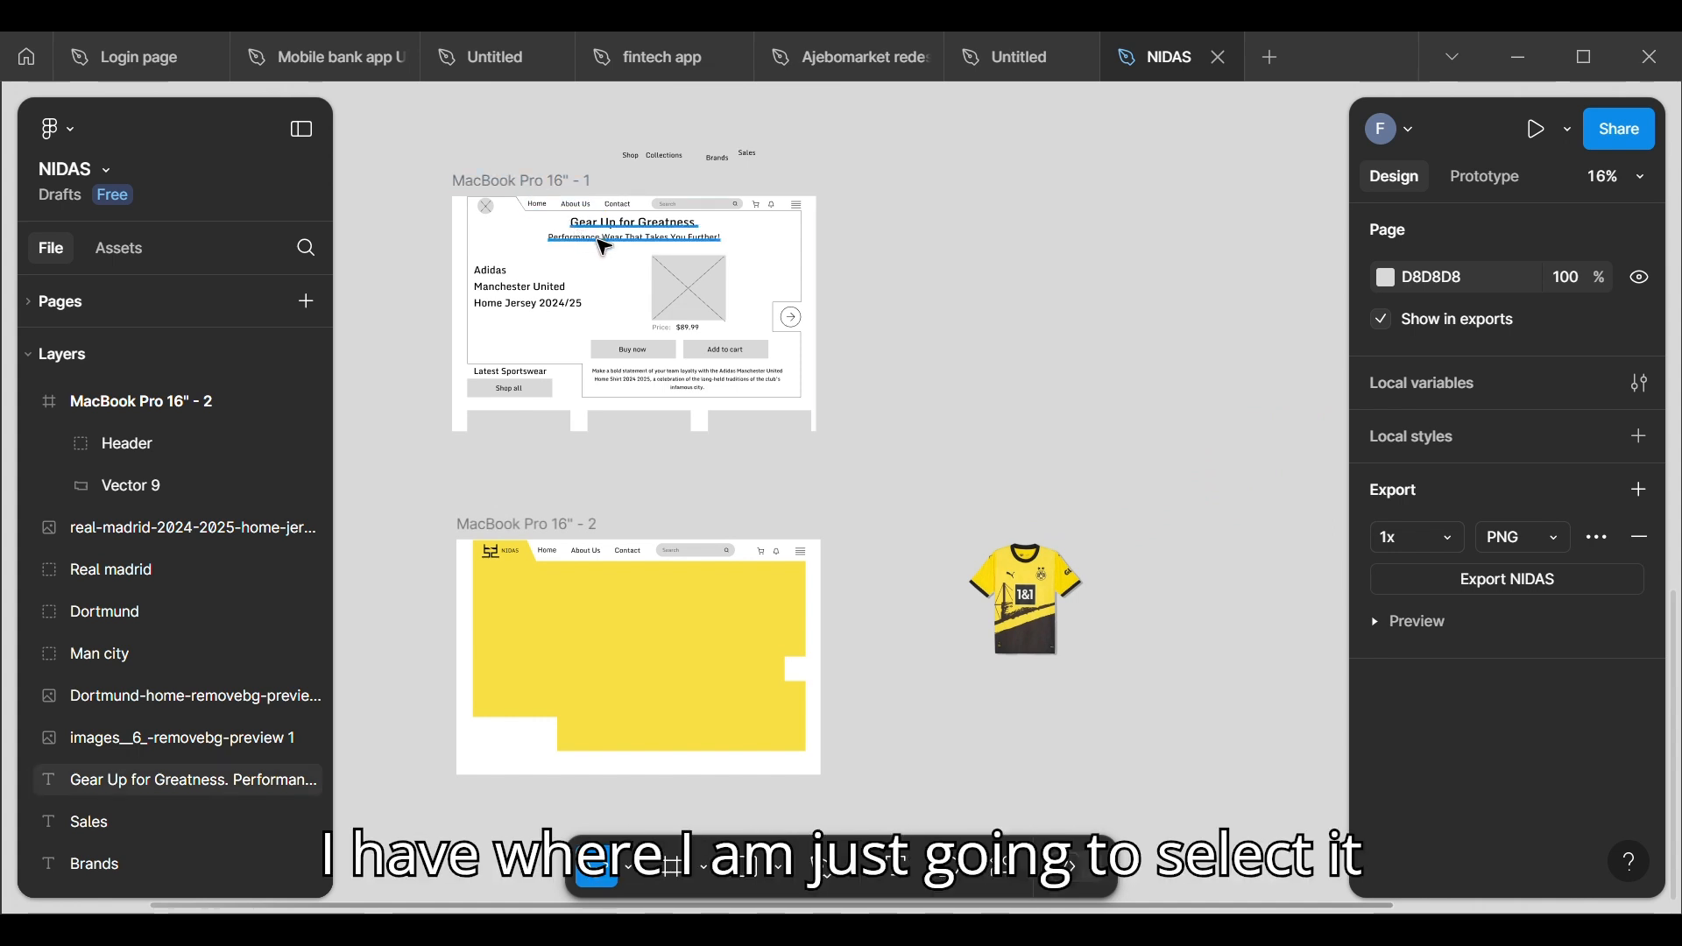
click(605, 248)
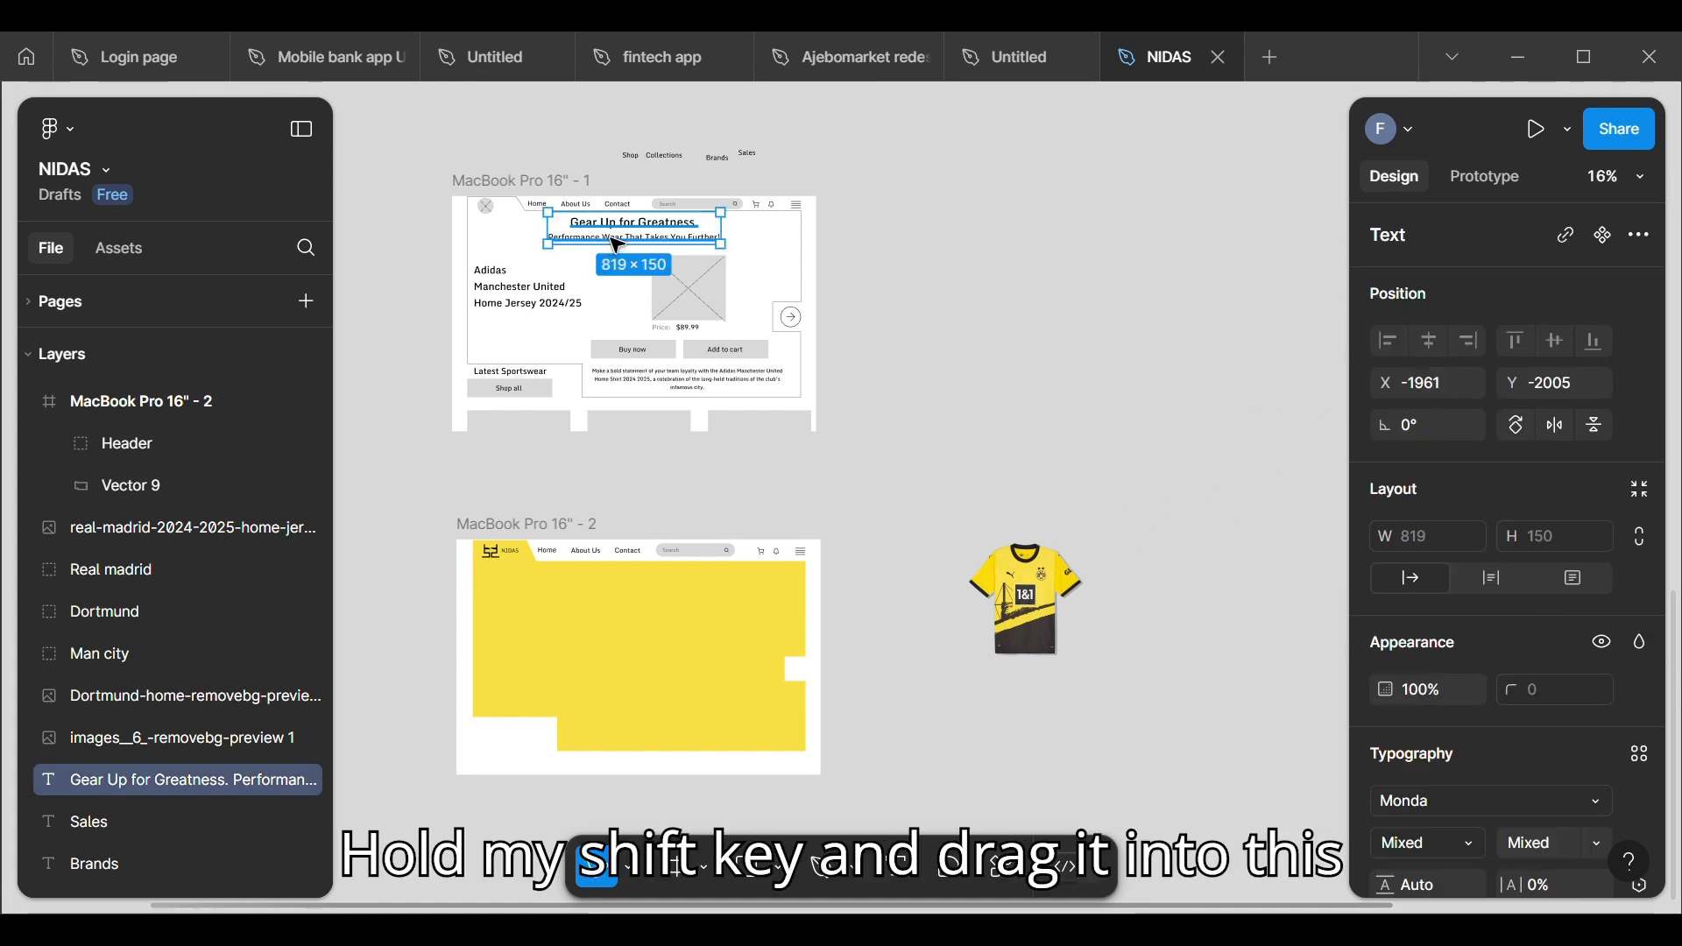
drag(617, 238, 635, 605)
key(ctrl+z)
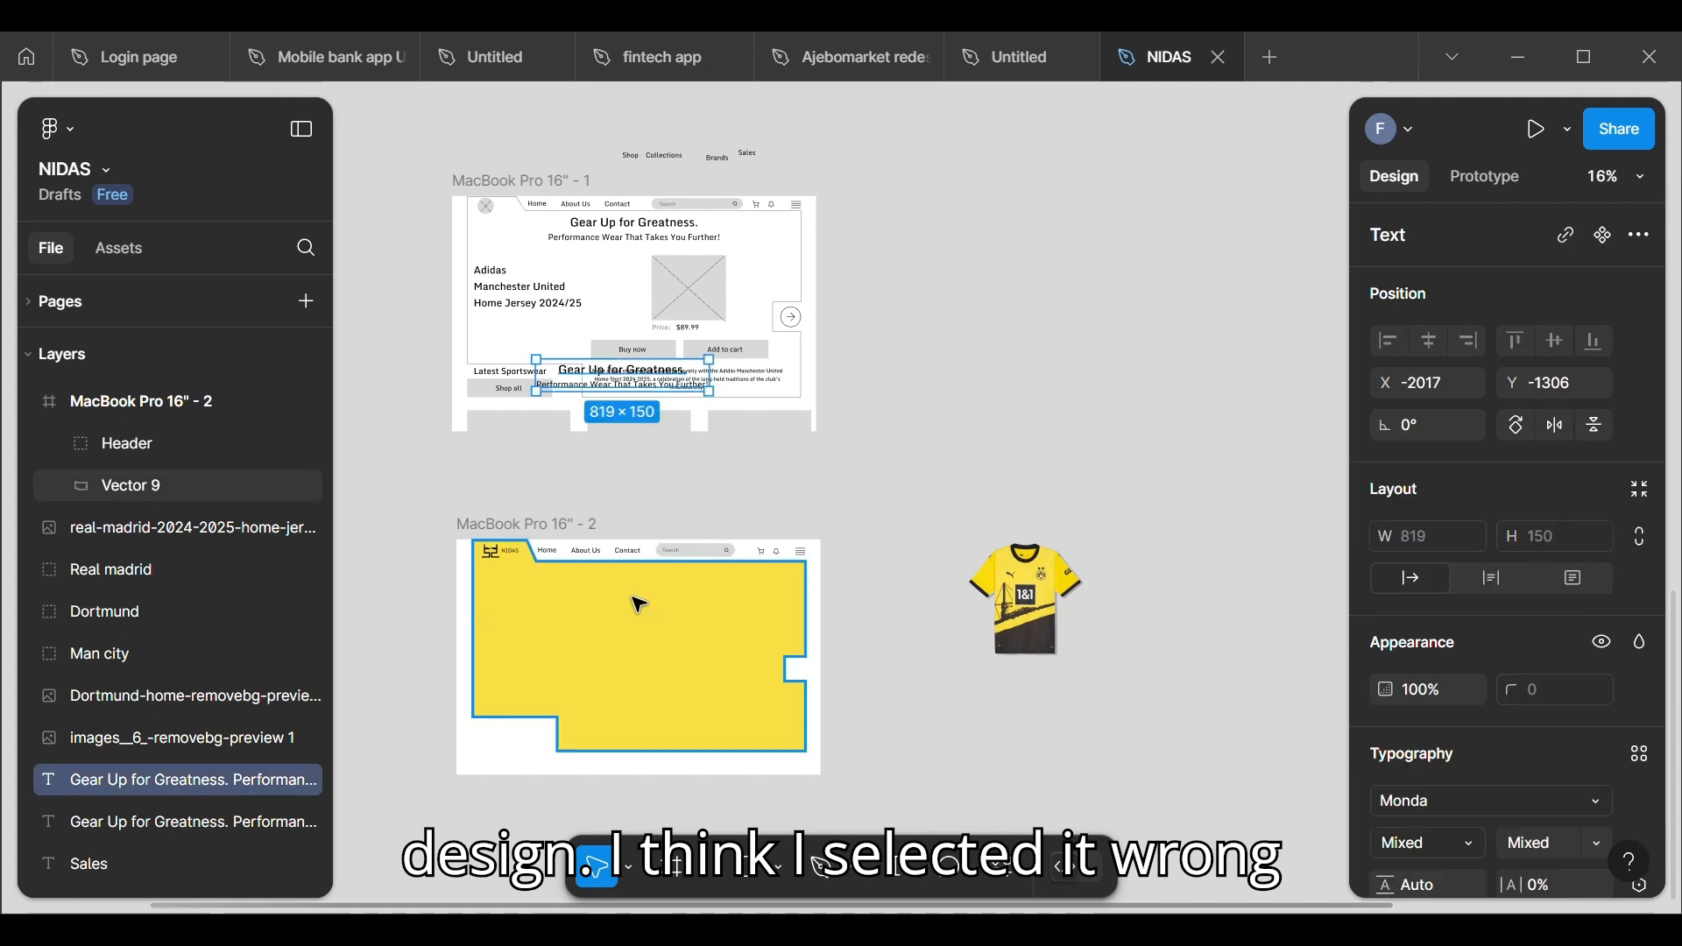
Step: Move the duplicated headline text into the MacBook Pro 16" - 2 frame, at about X 508, Y 213 on the yellow shape
click(647, 486)
click(633, 386)
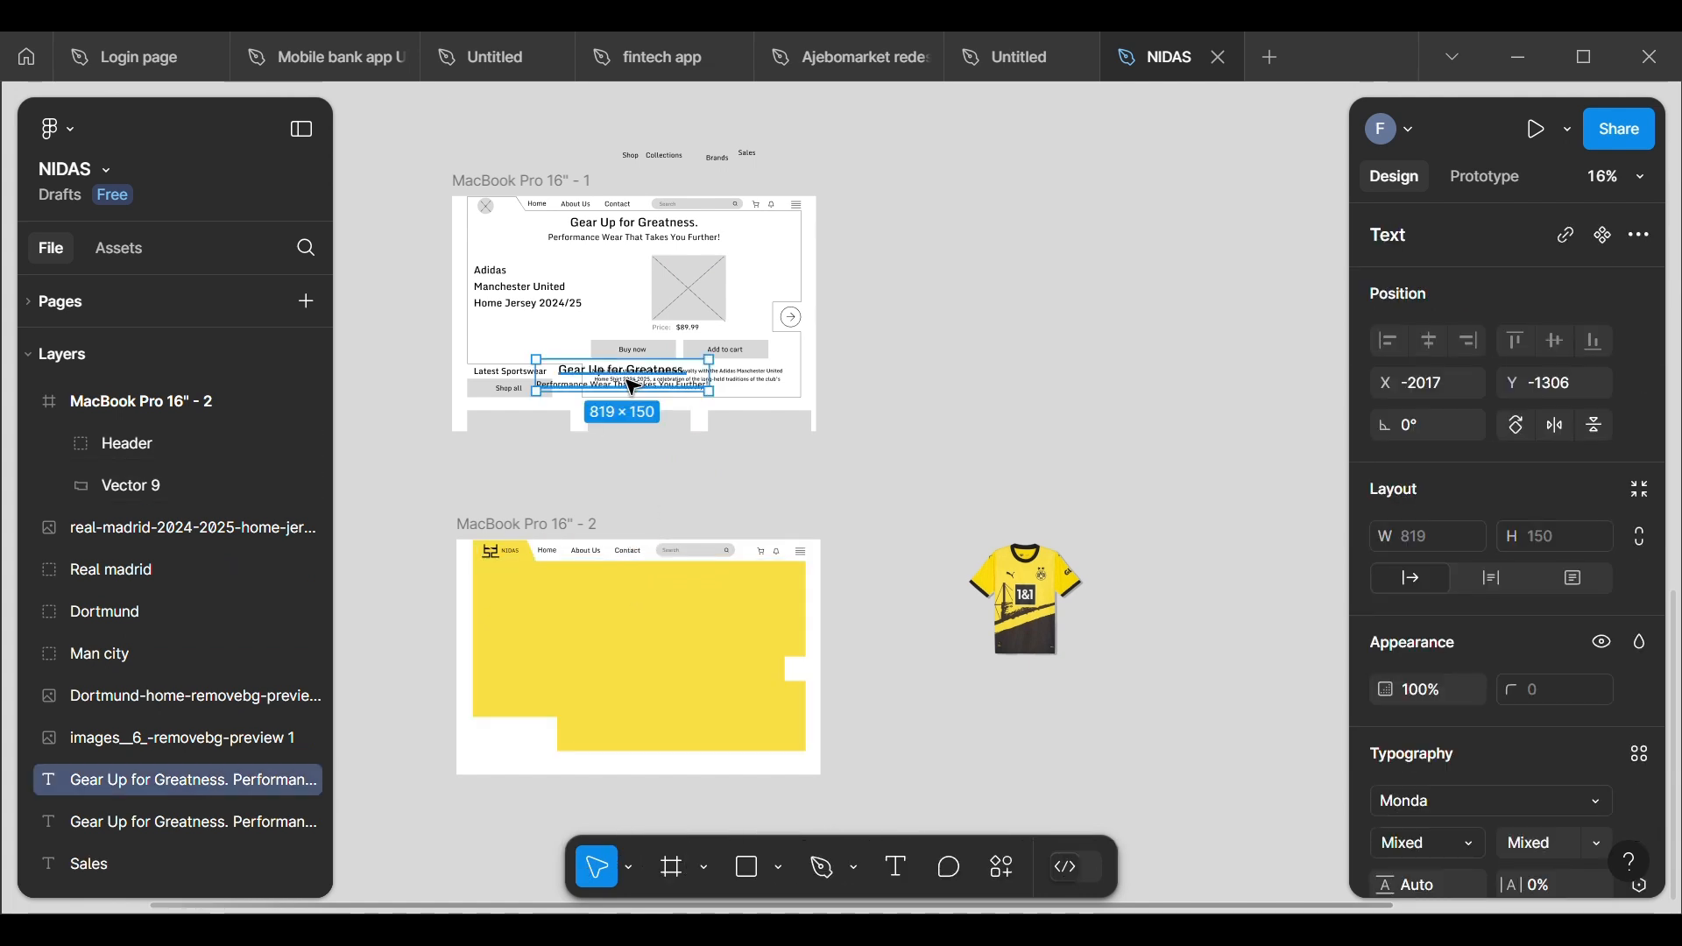
drag(633, 386, 660, 608)
scroll(475, 775, up, 5)
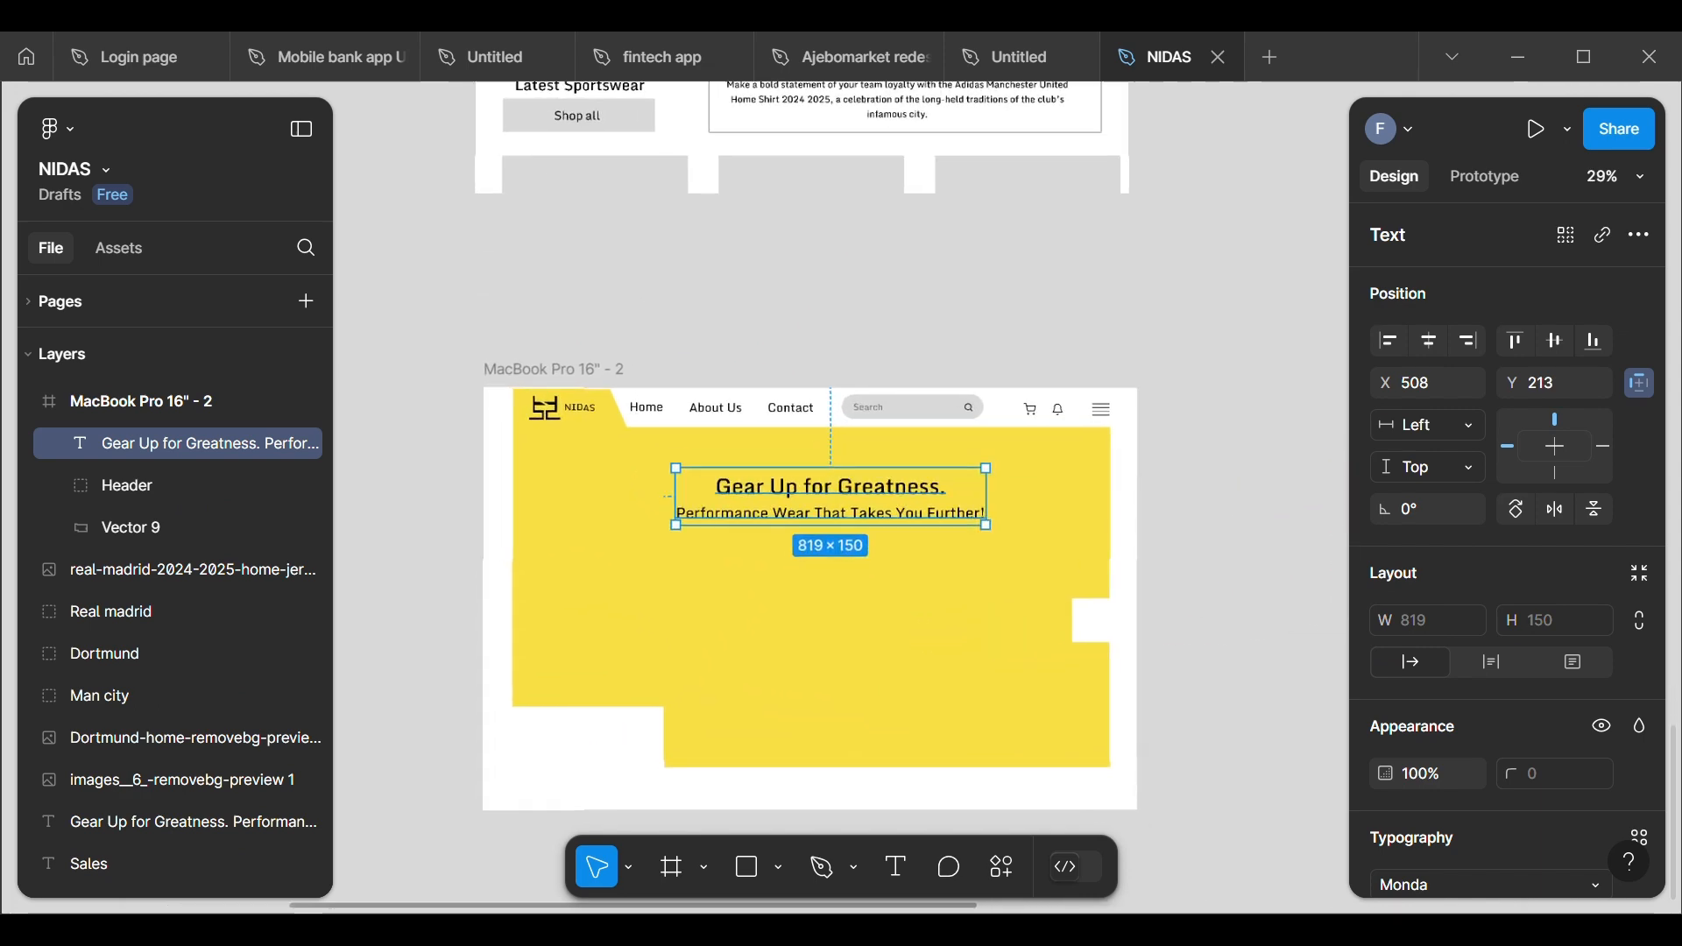
Step: Centre the headline text horizontally in the frame and move it up to about Y 128
scroll(745, 534, down, 1)
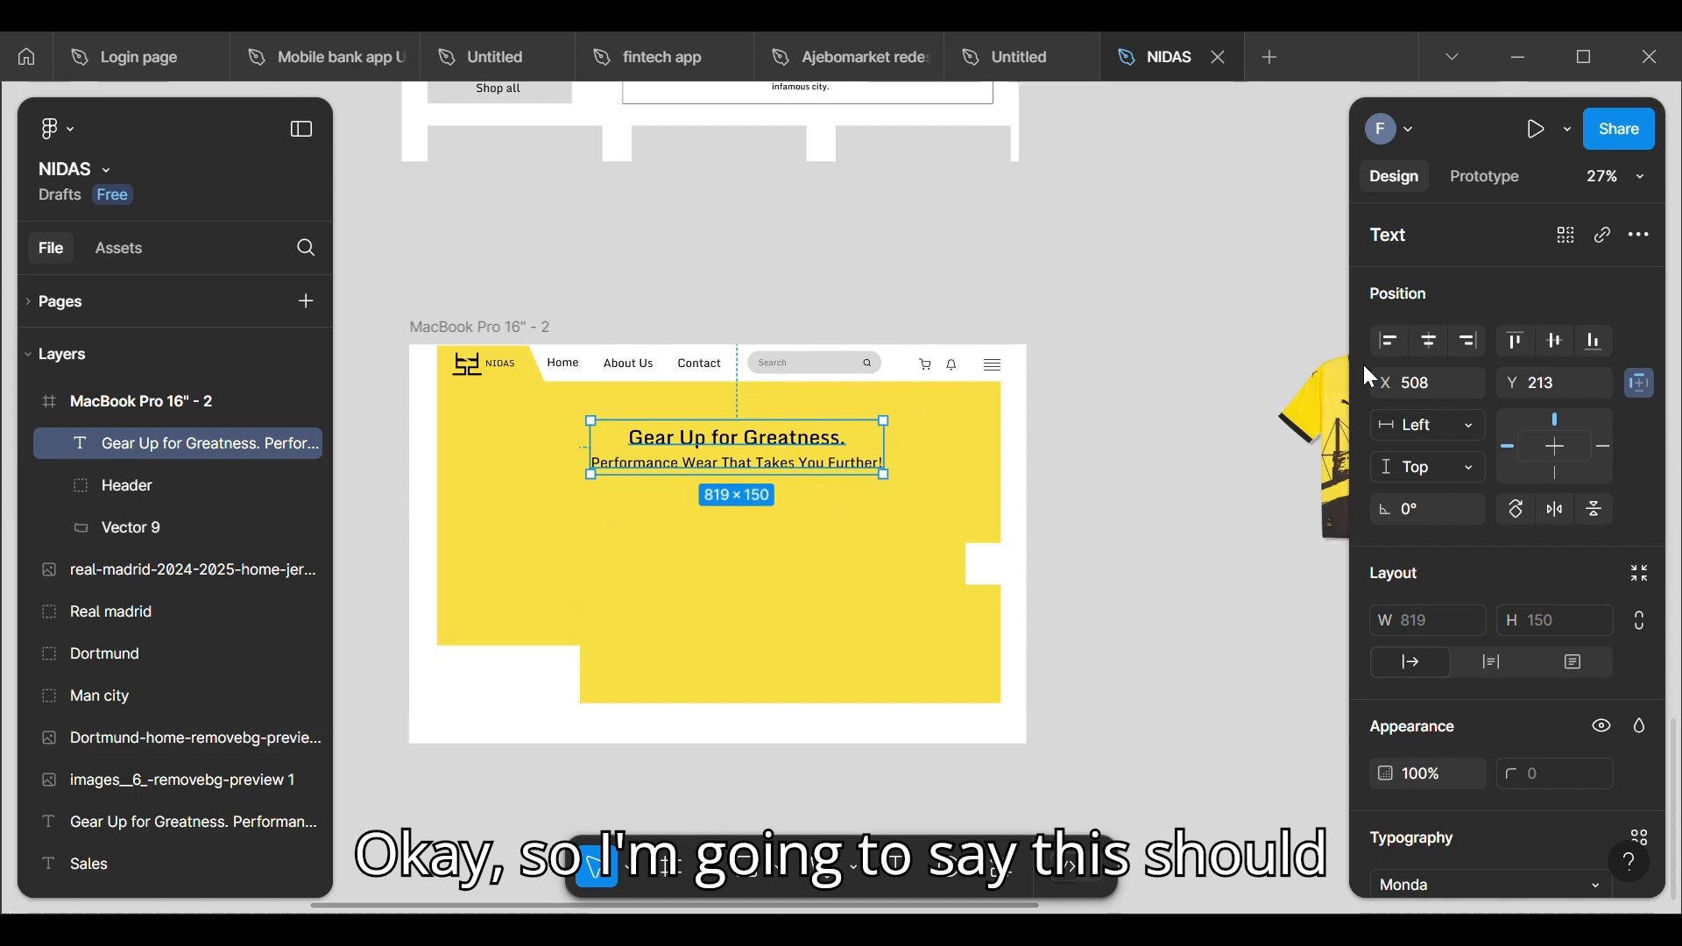
click(1425, 342)
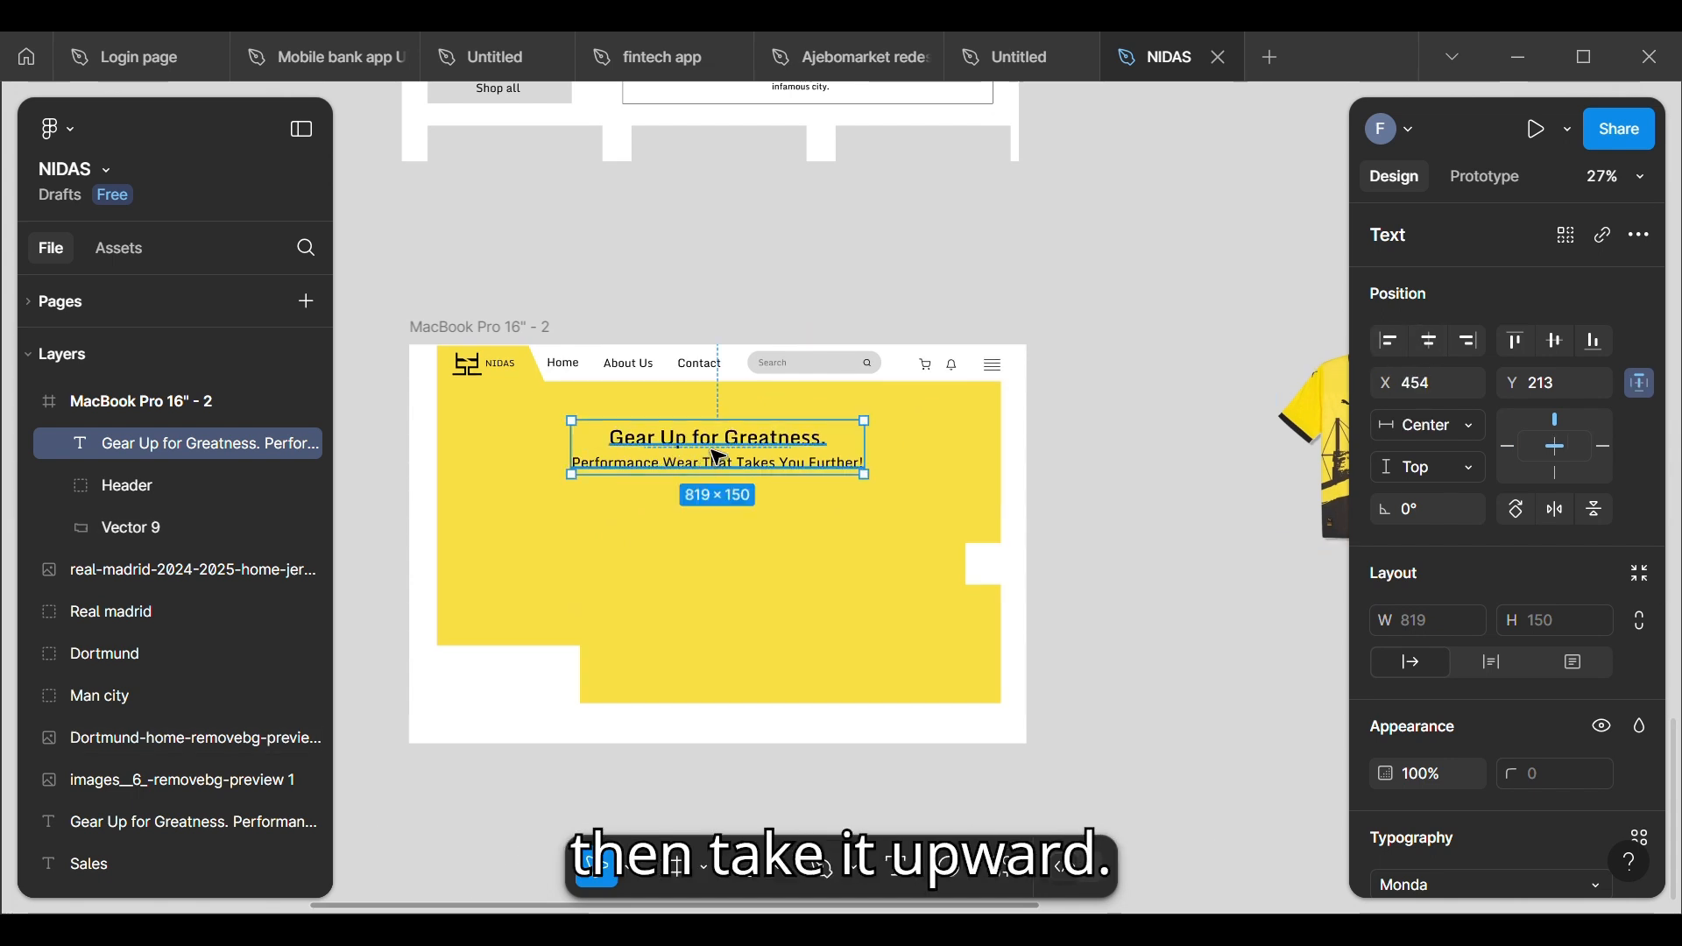
drag(718, 459, 720, 427)
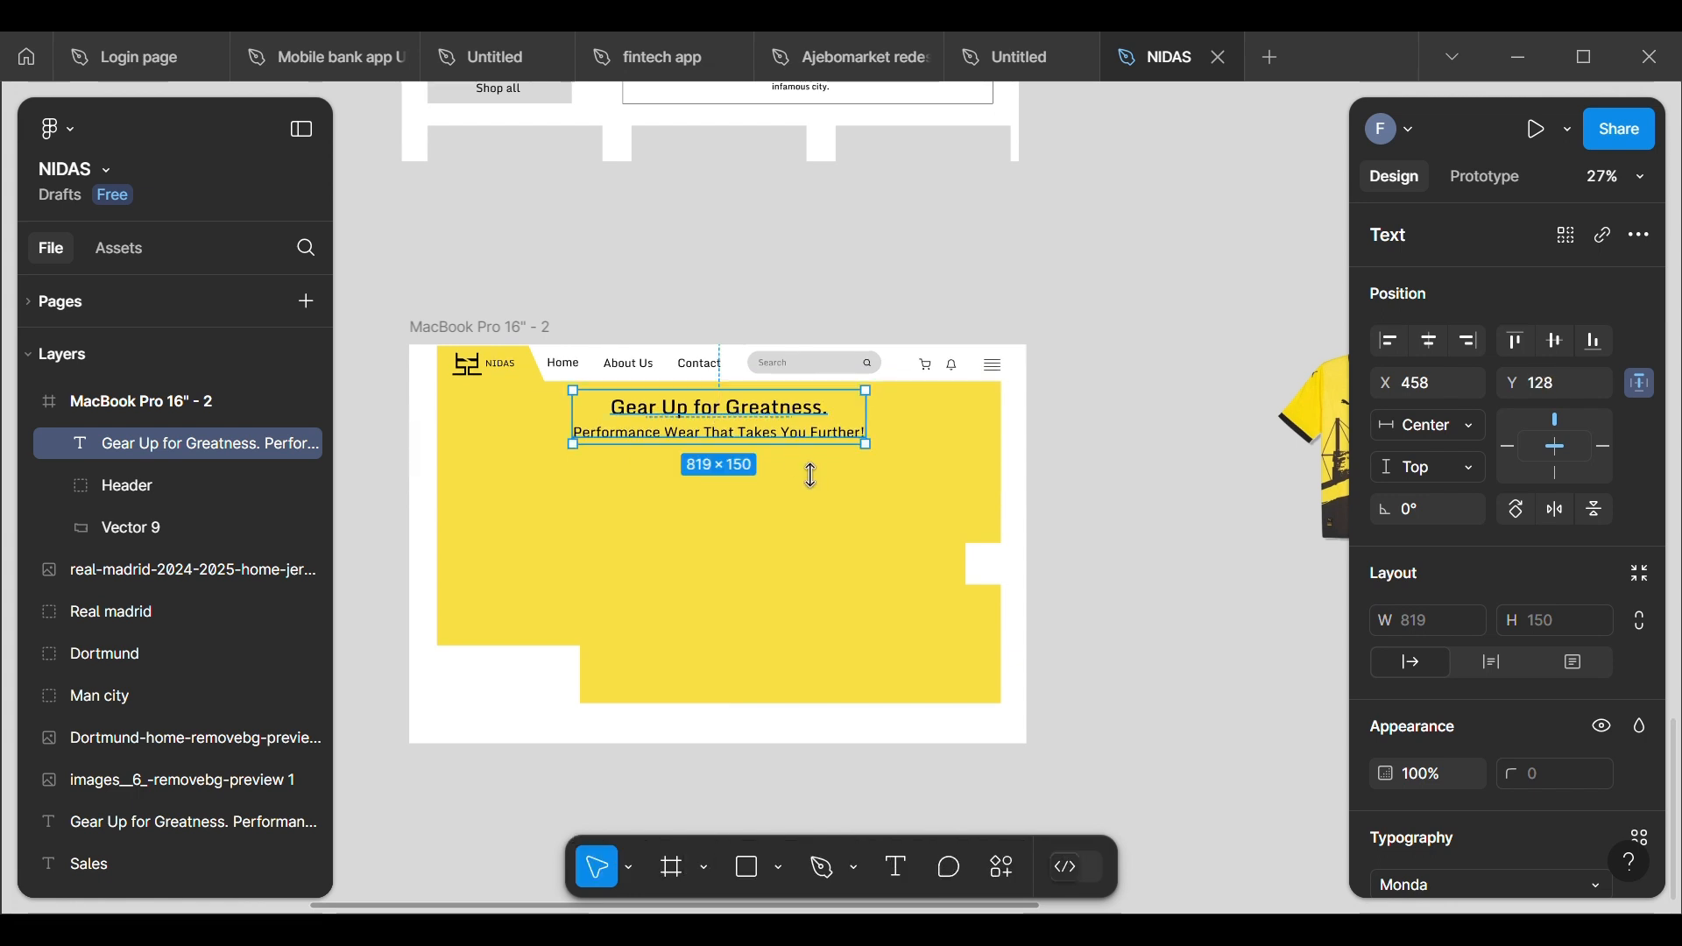
click(1420, 338)
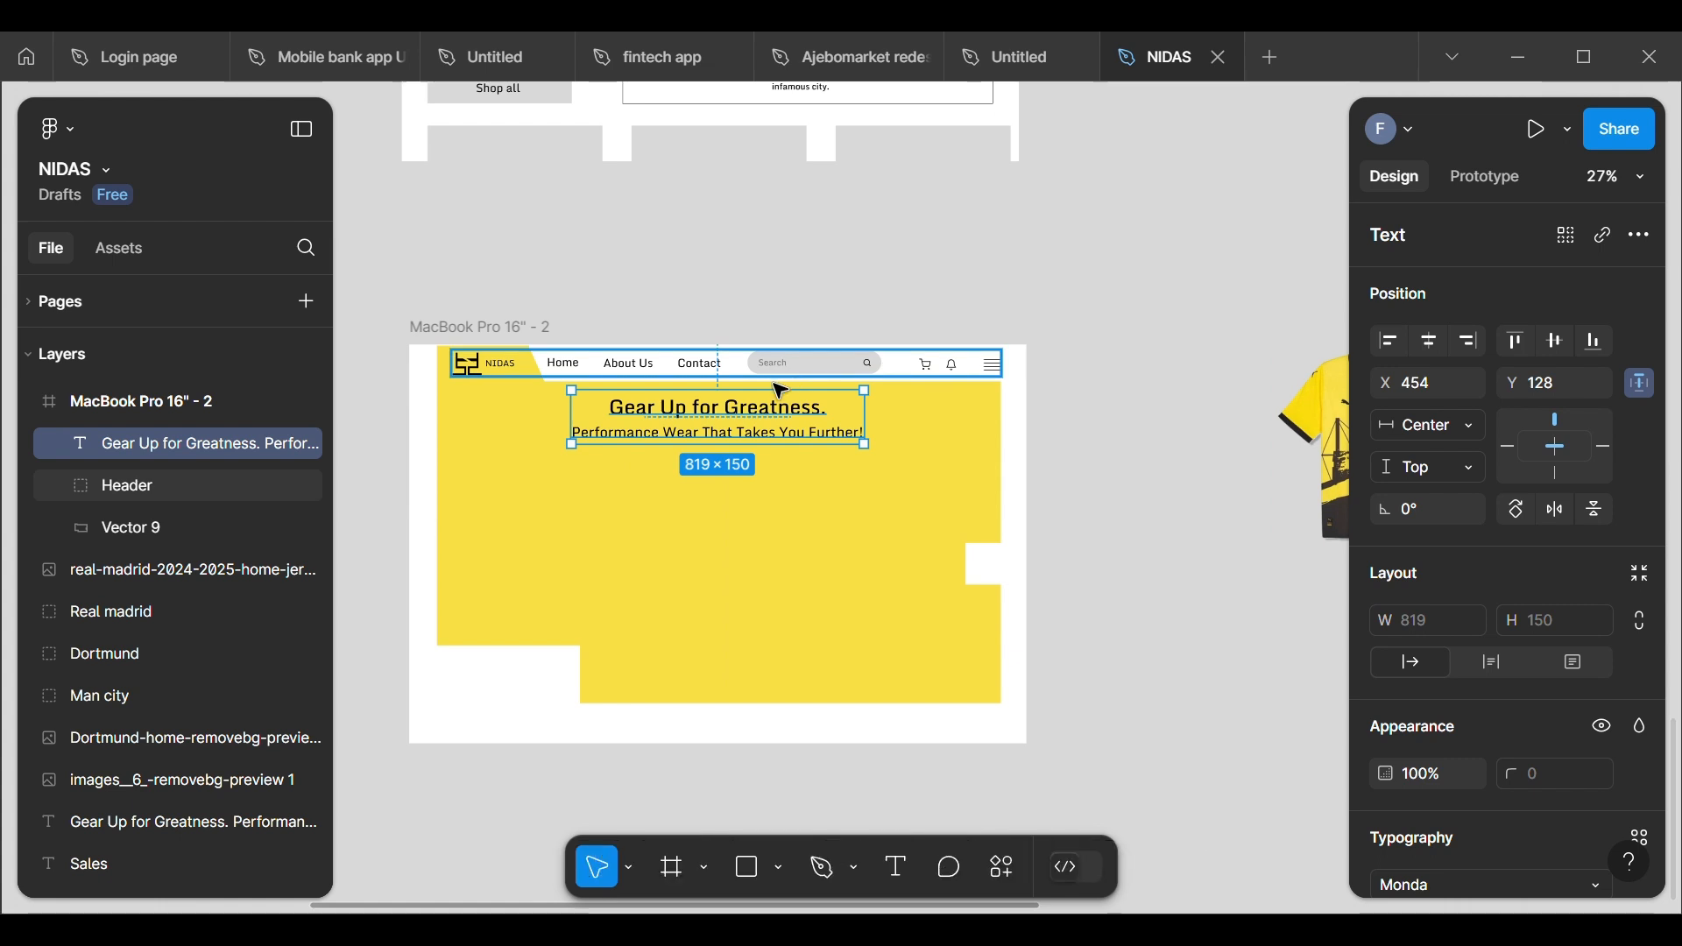
Step: Nudge the headline text up to Y 114, just below the header, and deselect it
drag(798, 446, 796, 445)
key(Up)
key(Up)
key(Up)
key(Up)
key(Up)
key(Up)
key(Up)
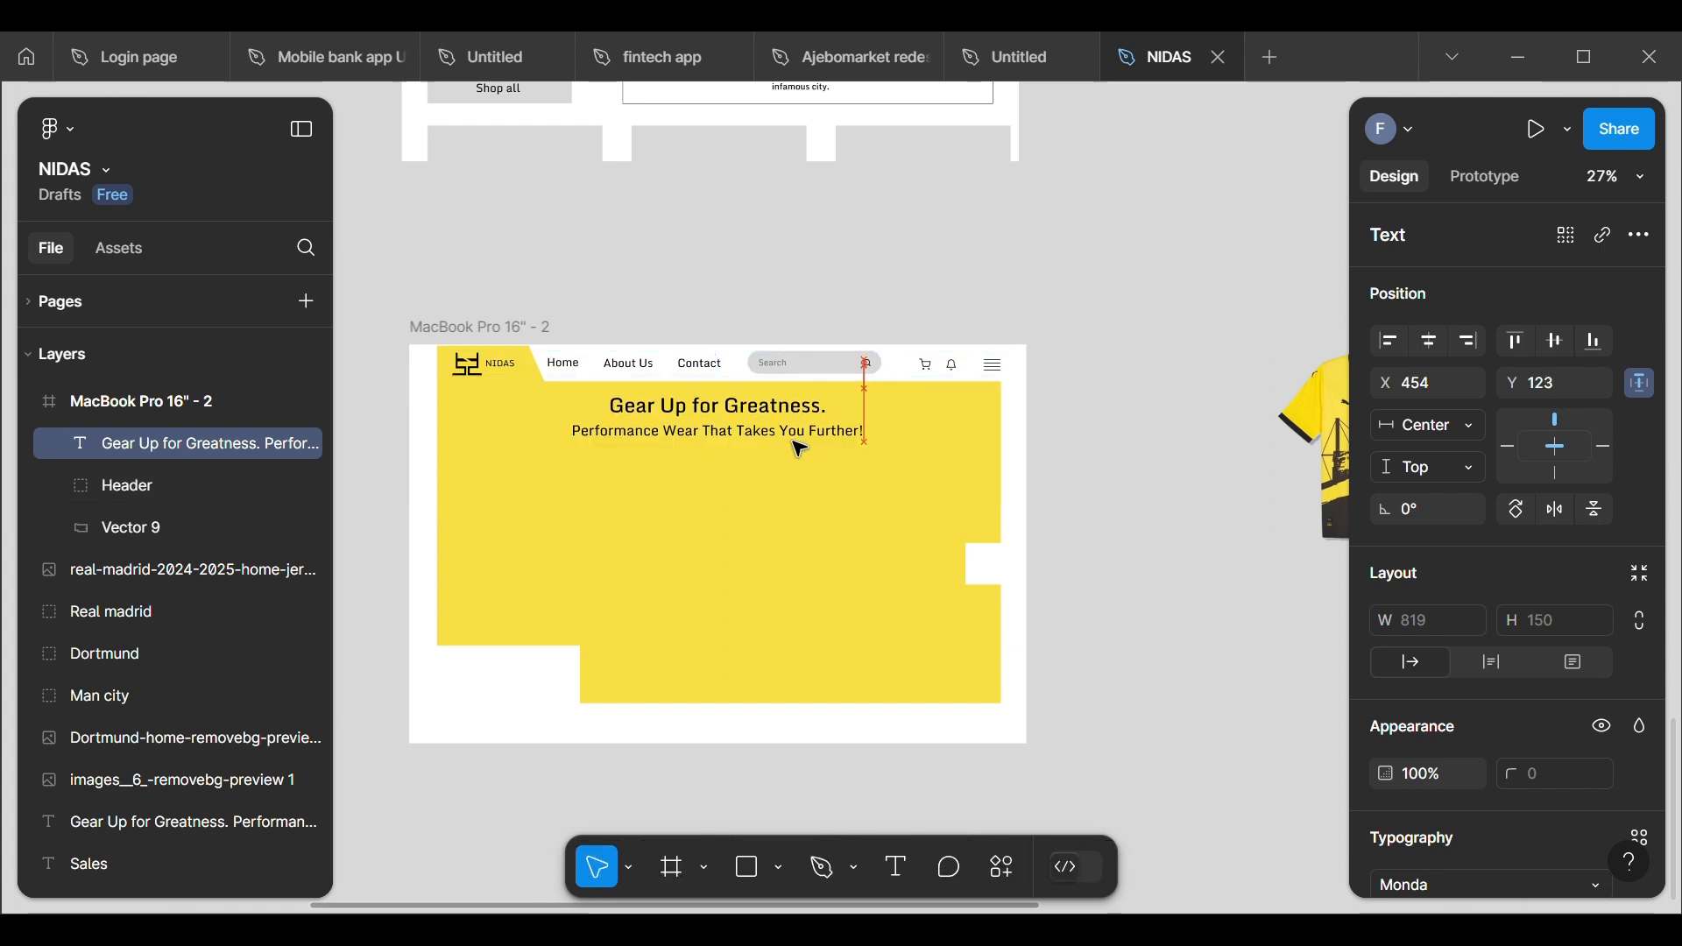
key(Up)
key(Up)
key(Up)
key(Up)
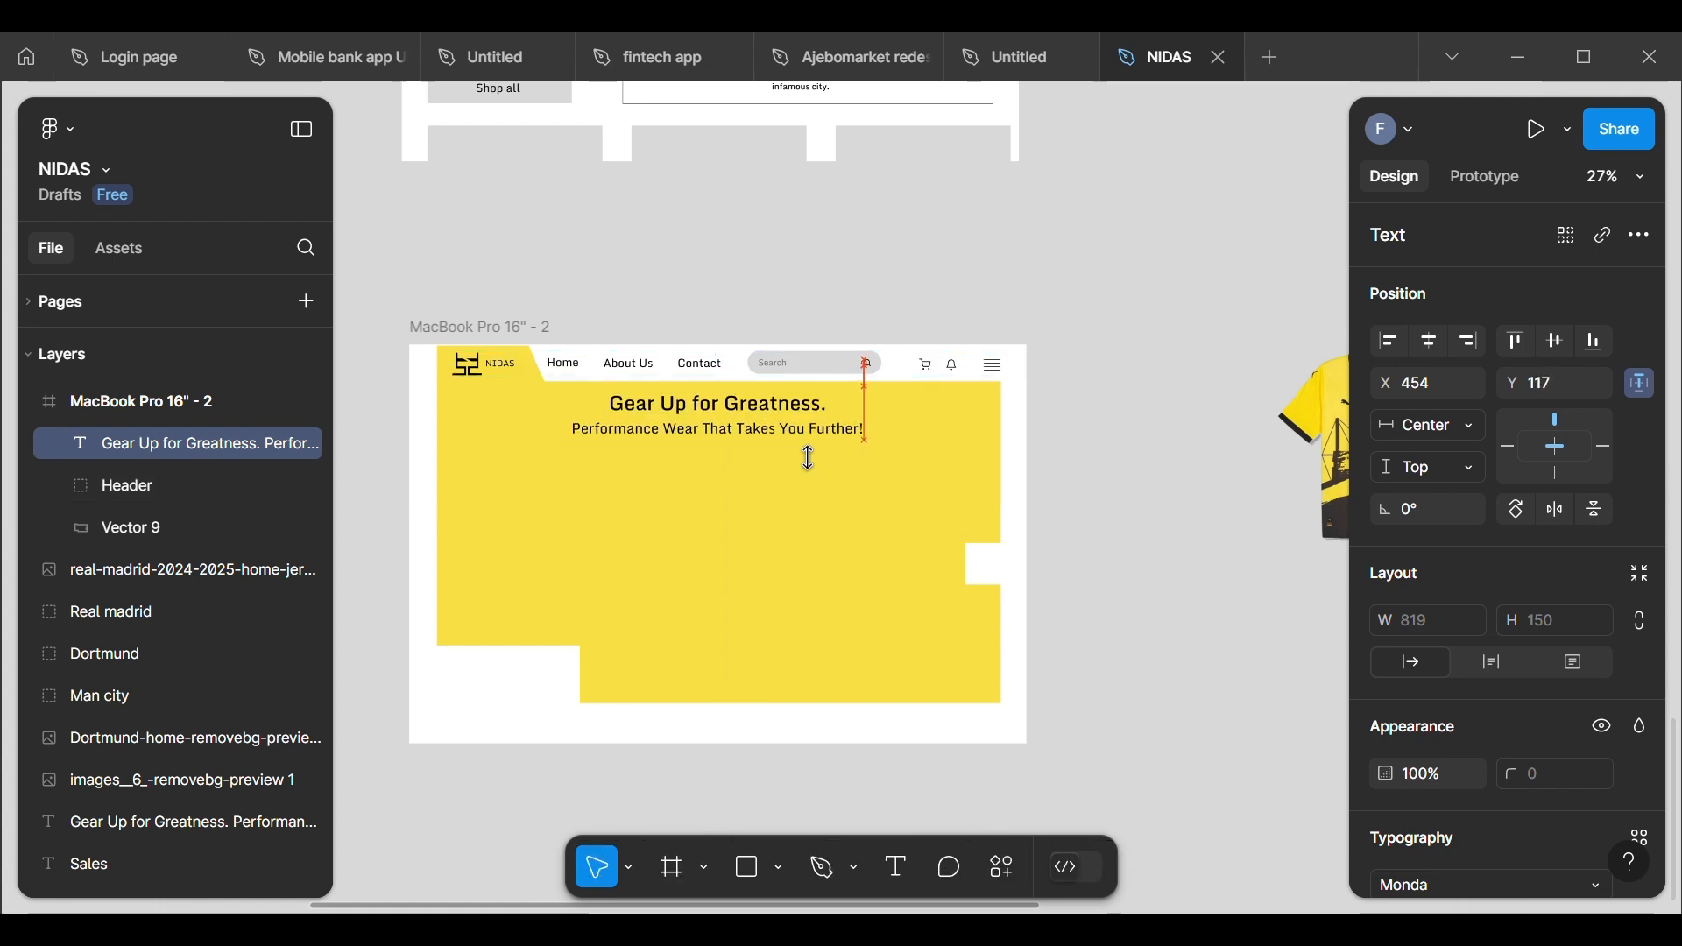
key(Up)
key(Up)
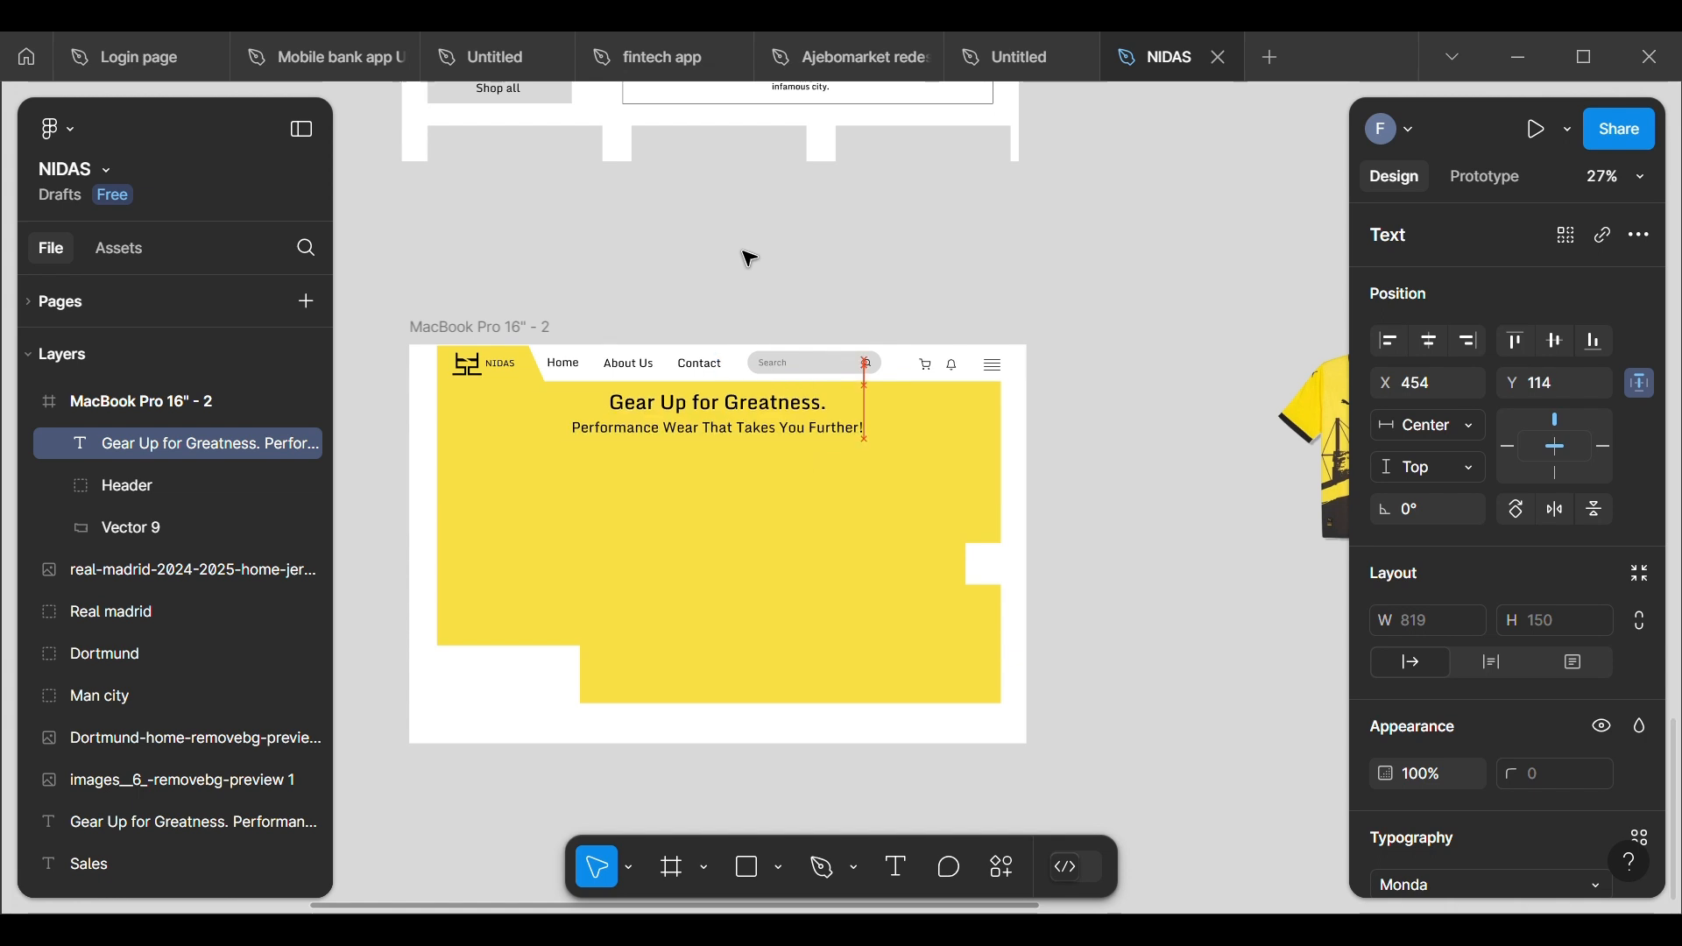
click(749, 258)
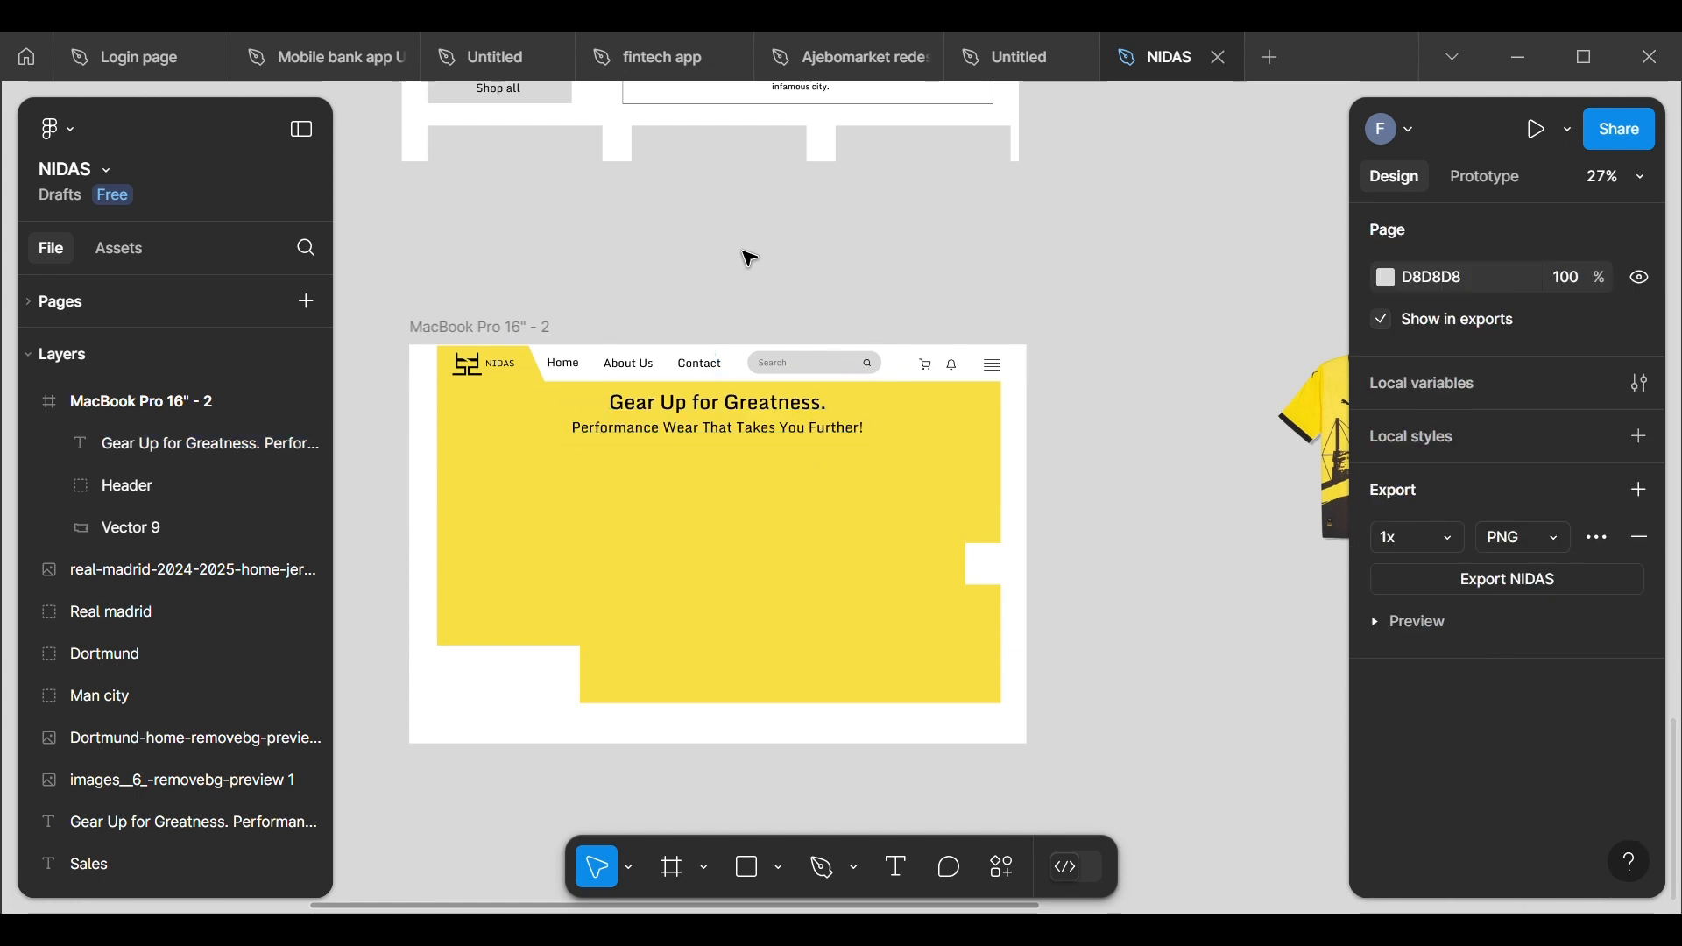
scroll(639, 622, down, 5)
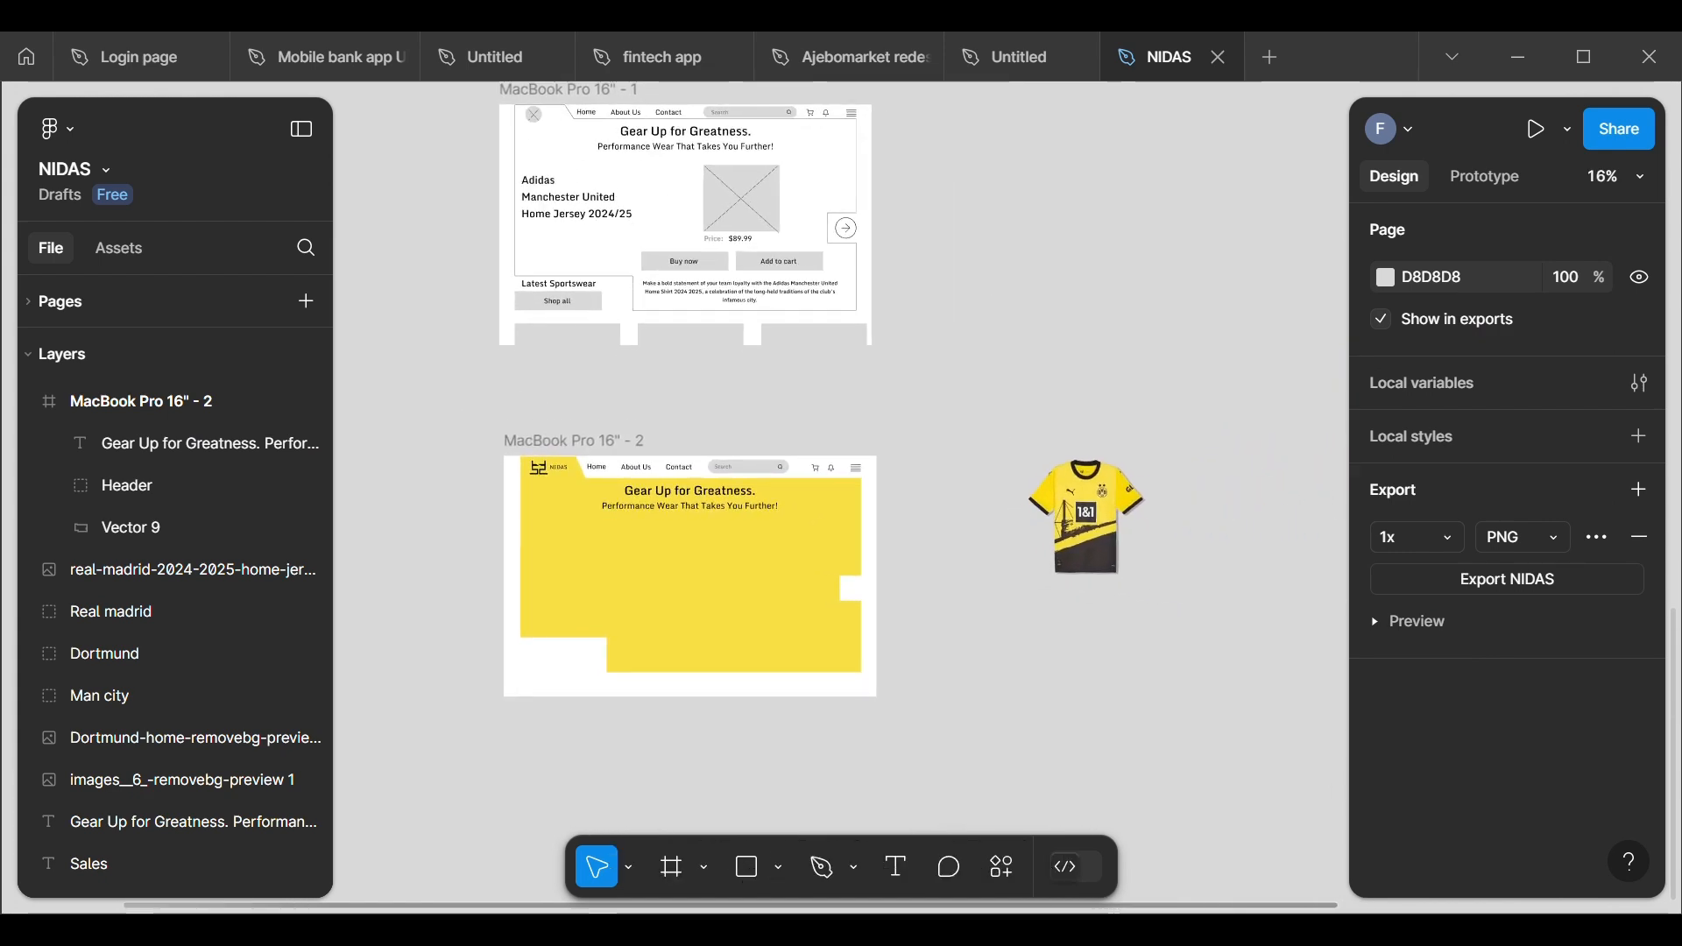
Step: Copy the "Adidas Manchester United Home Jersey 2024/25" text from the wireframe into the MacBook Pro 16" - 2 frame at about X 88, Y 310
click(589, 211)
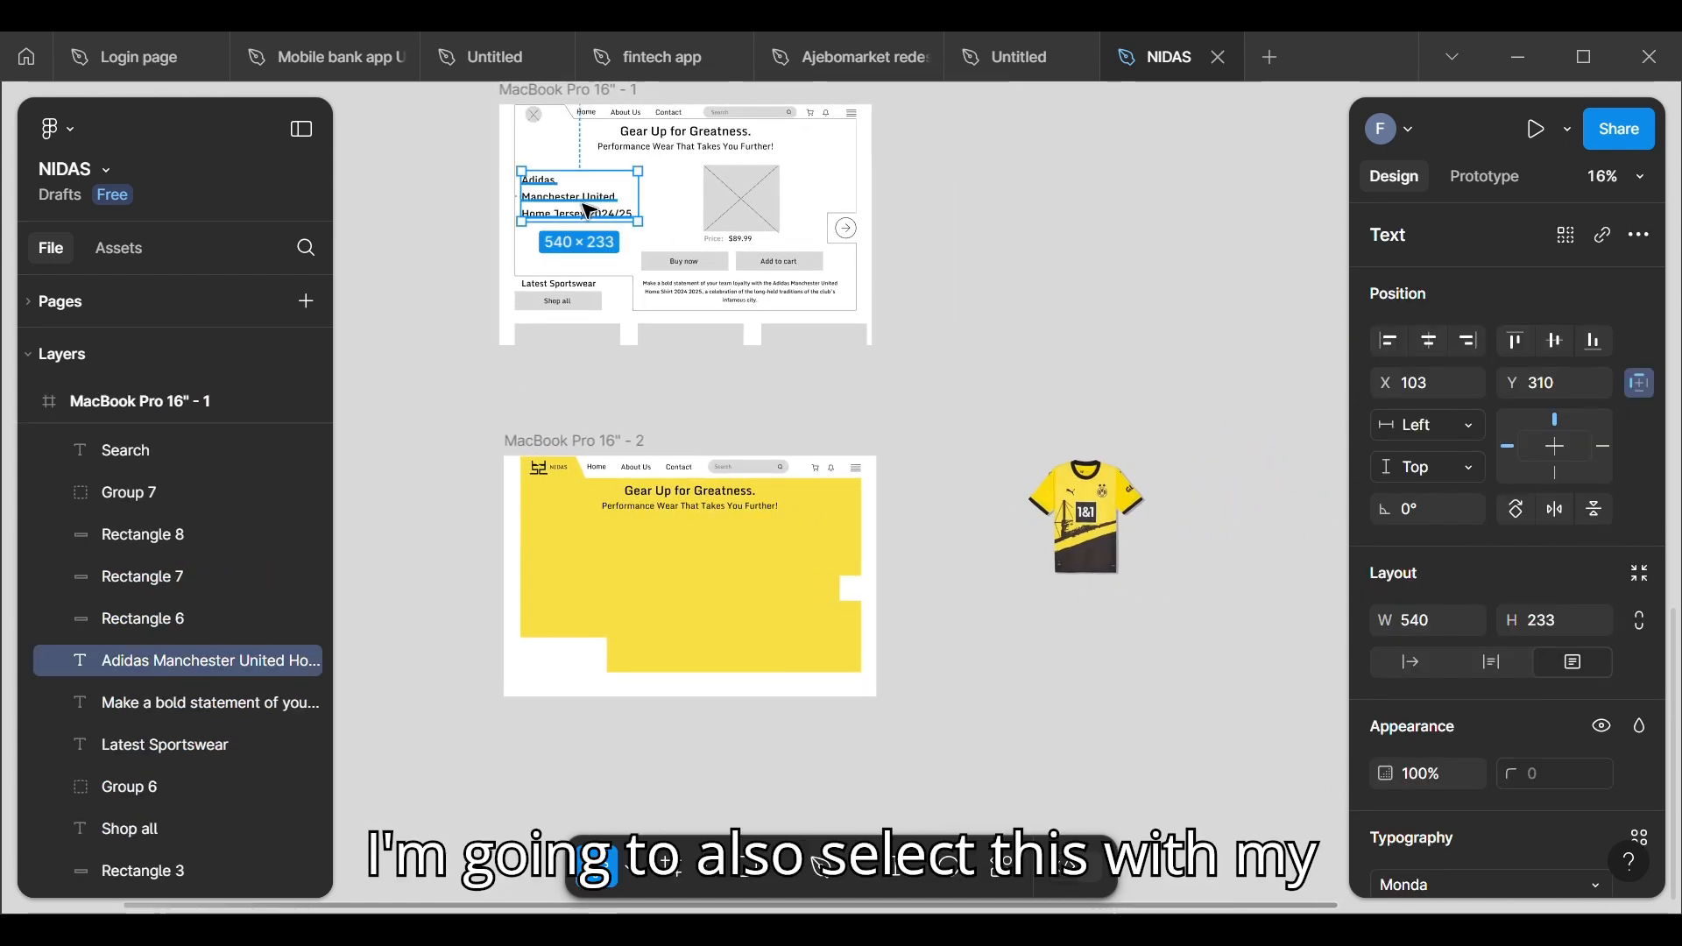
drag(589, 211, 594, 581)
scroll(491, 617, up, 5)
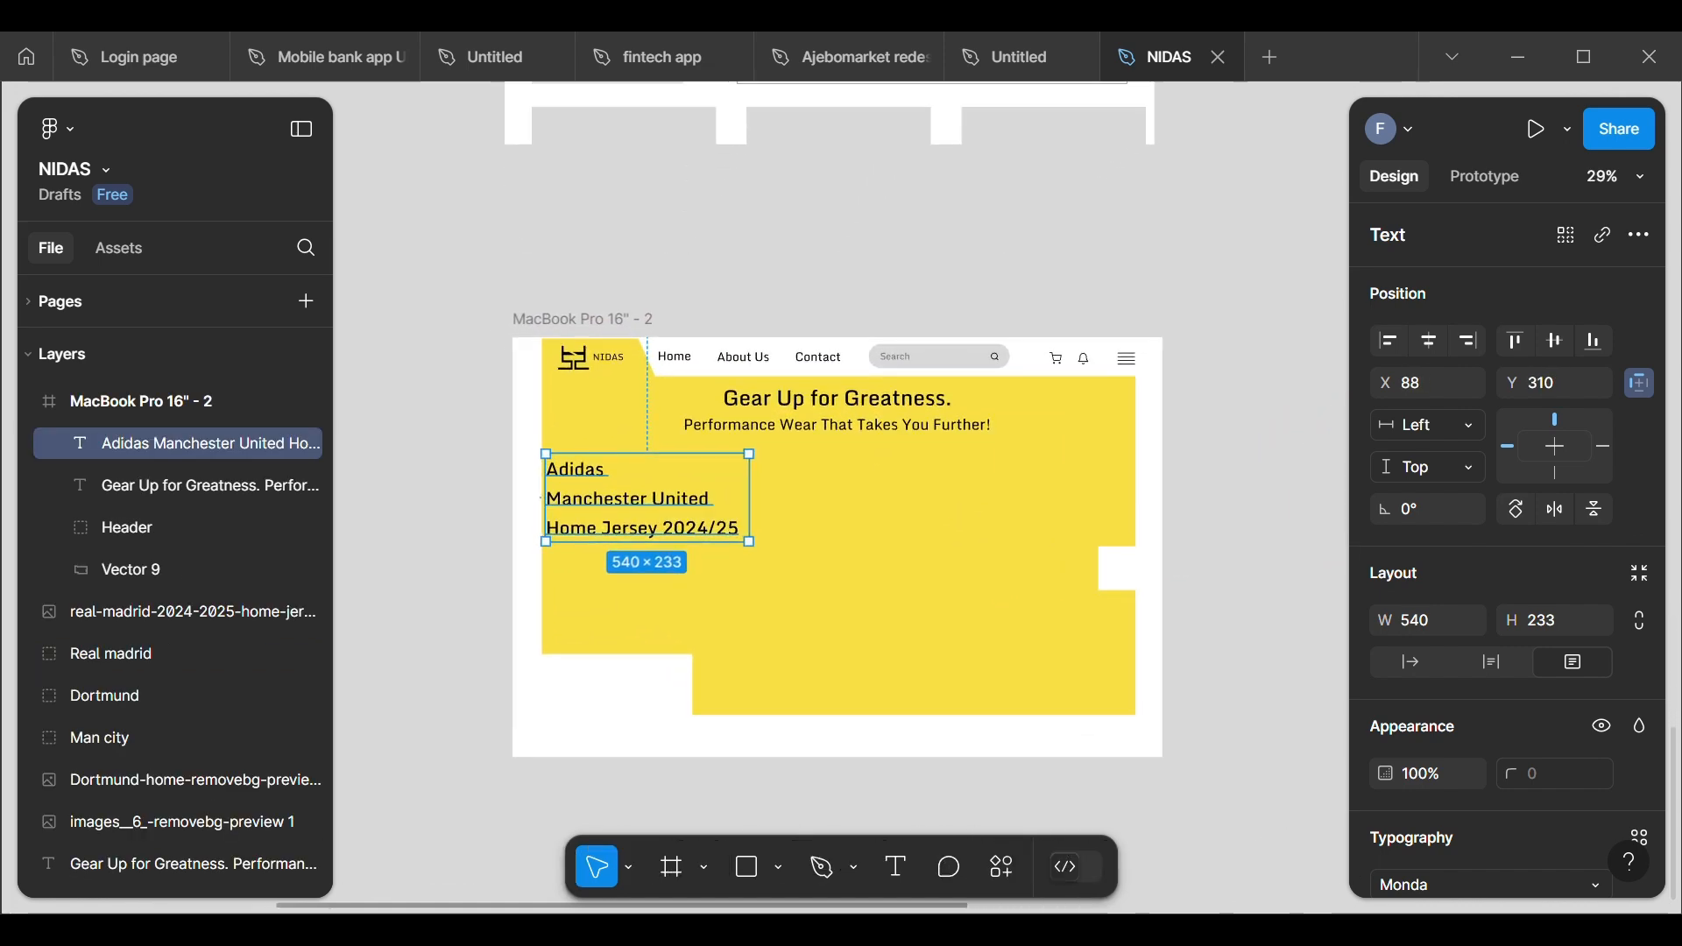
Step: Shift the copied jersey title text right and slightly down on the yellow shape, inset from its left edge, and deselect it
key(Right)
key(Right)
key(Right)
key(Right)
key(Right)
key(Right)
key(Right)
key(Right)
key(Right)
key(Right)
key(Right)
key(Right)
key(Right)
key(Right)
key(Right)
key(Right)
key(Right)
key(Right)
key(Right)
key(Right)
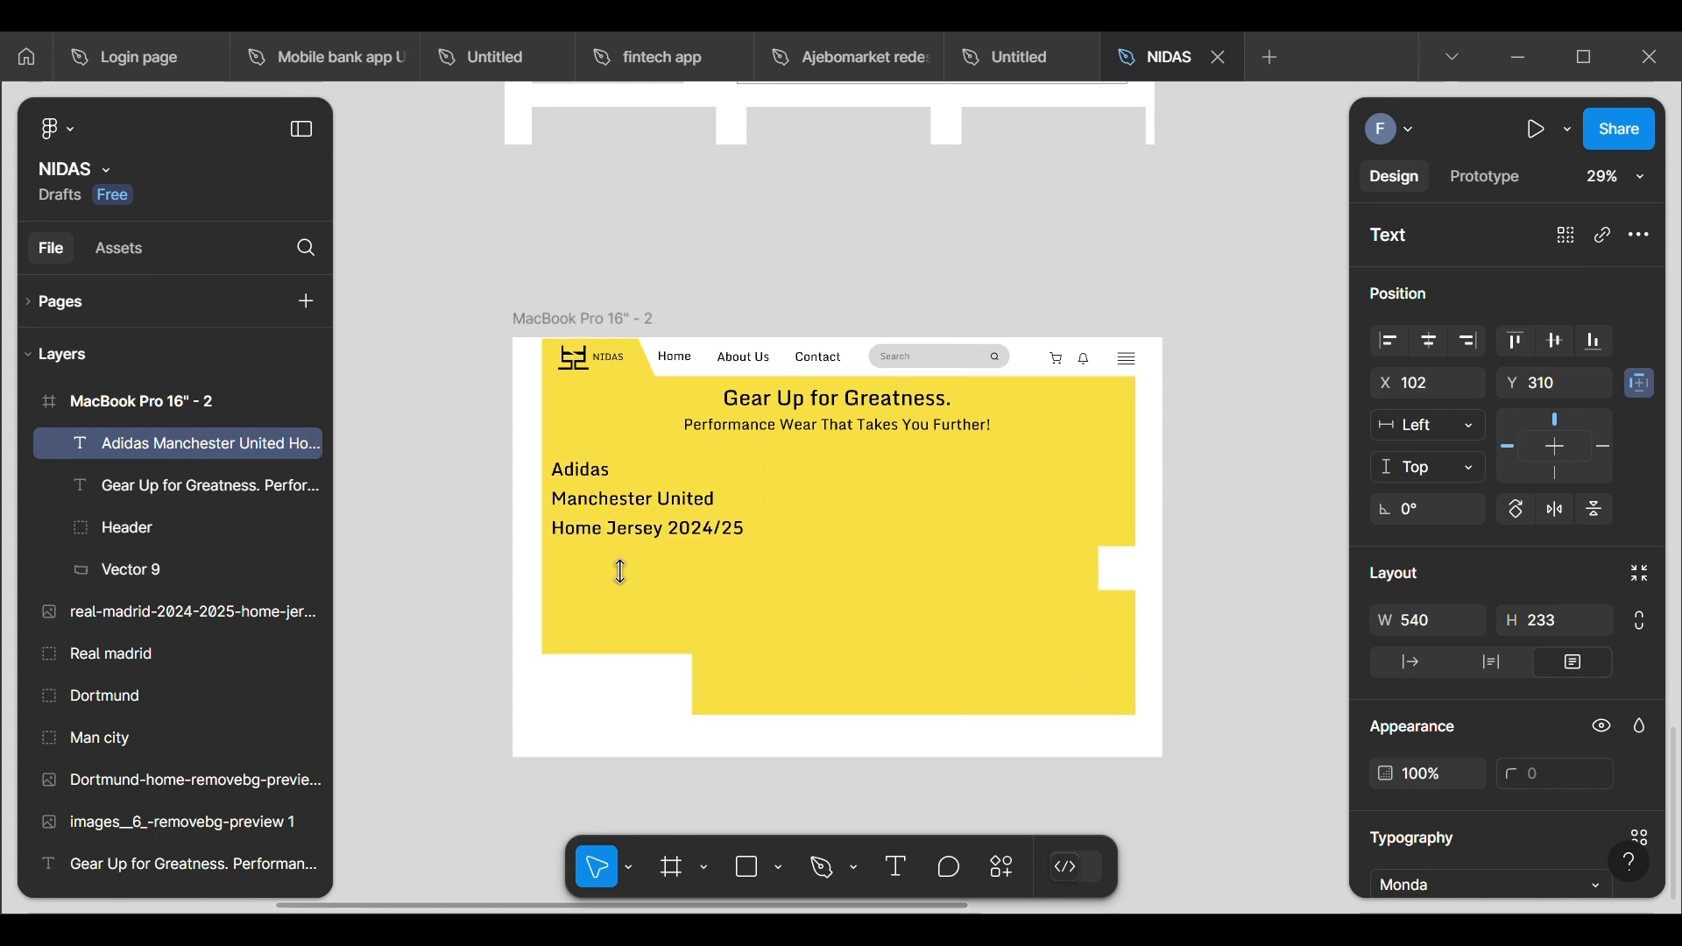
key(Right)
key(Right)
key(Right)
key(Right)
key(Right)
key(Right)
key(Right)
key(Right)
key(Right)
key(Right)
key(Right)
key(Right)
key(Right)
key(Right)
key(Right)
key(Right)
key(Right)
key(Right)
key(Right)
key(Right)
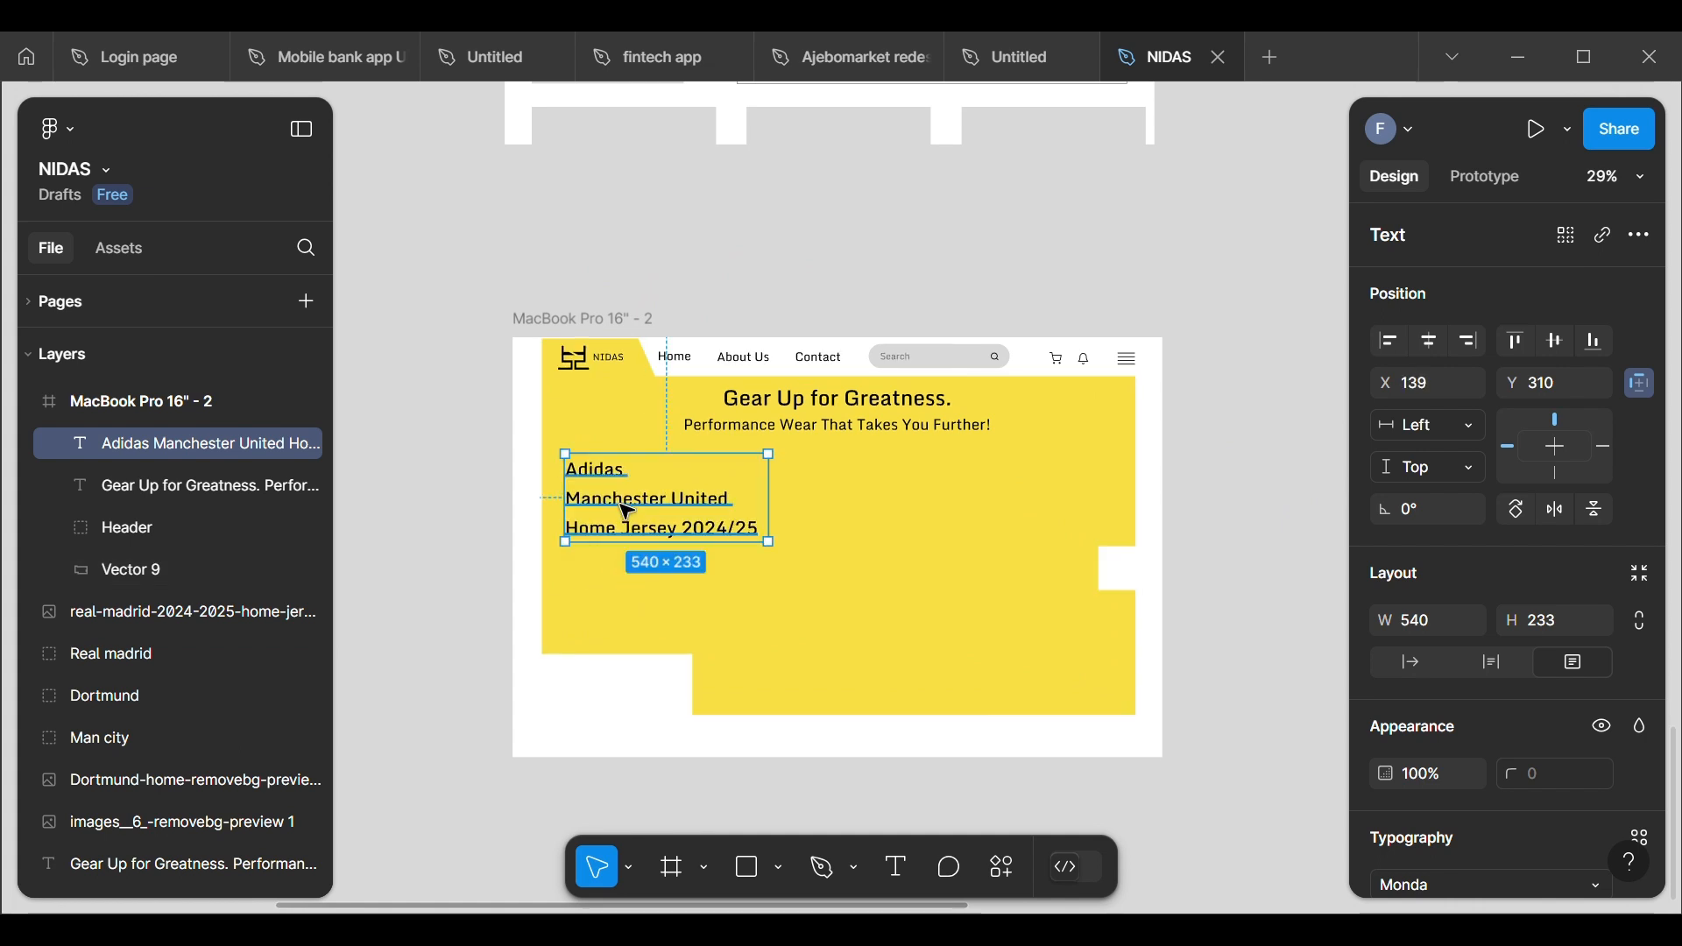
drag(624, 509, 619, 517)
click(628, 222)
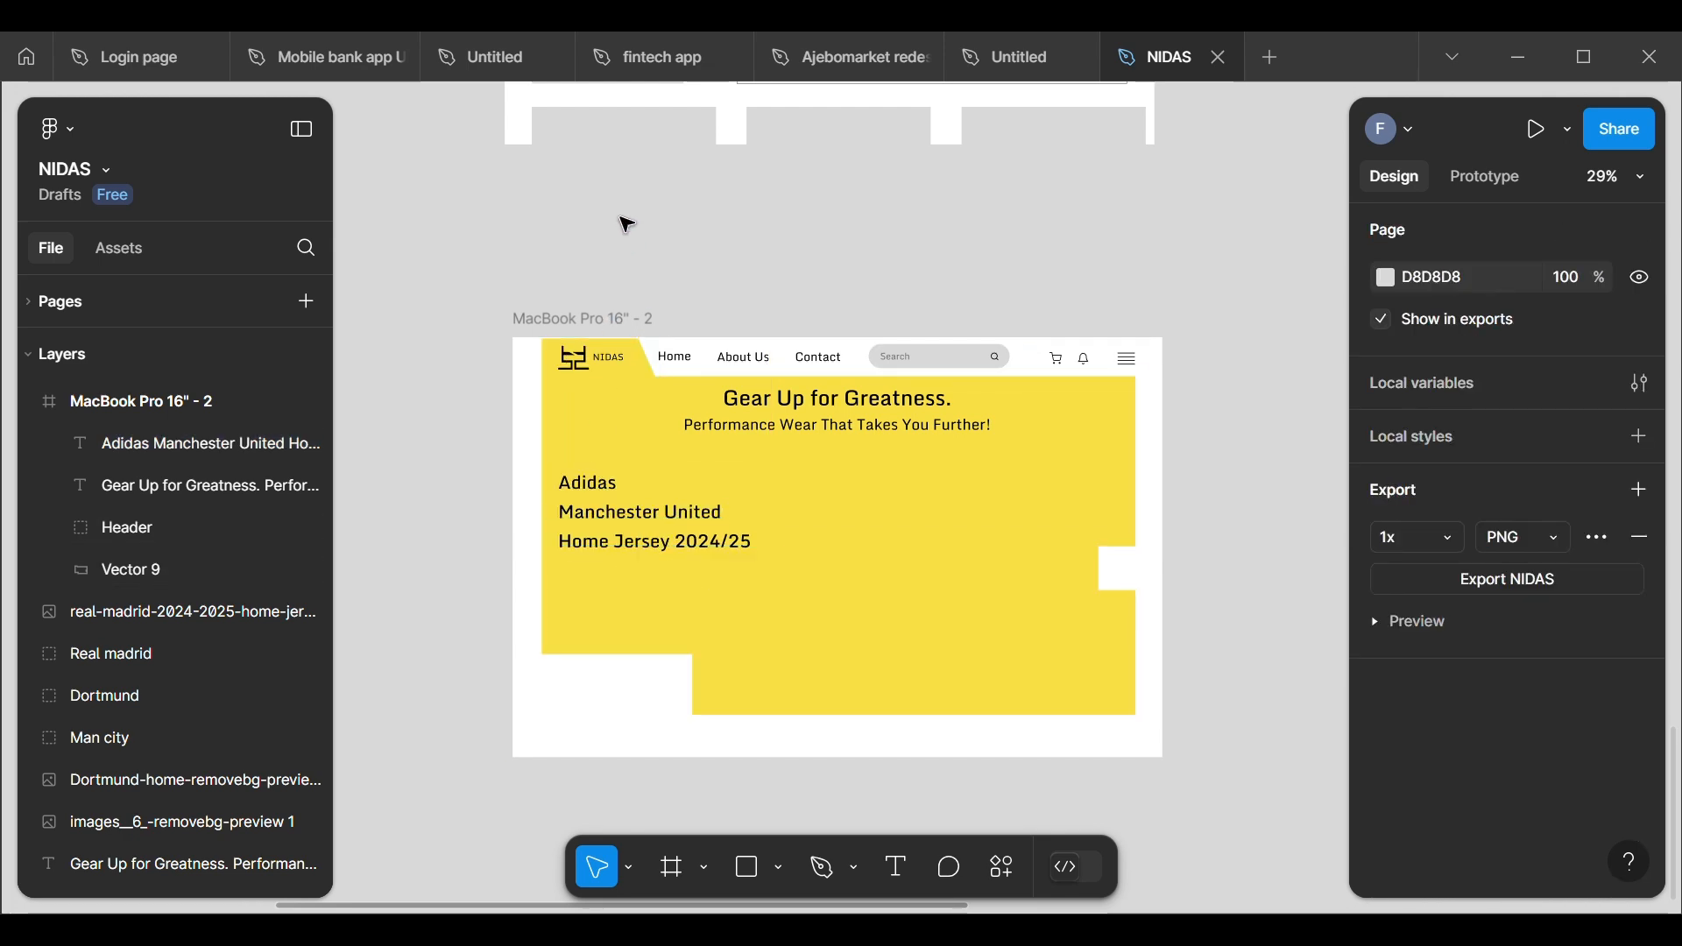
Step: Move the Dortmund jersey image into the MacBook Pro 16" - 2 frame, at about X 737, Y 303 beside the jersey title
scroll(409, 571, down, 5)
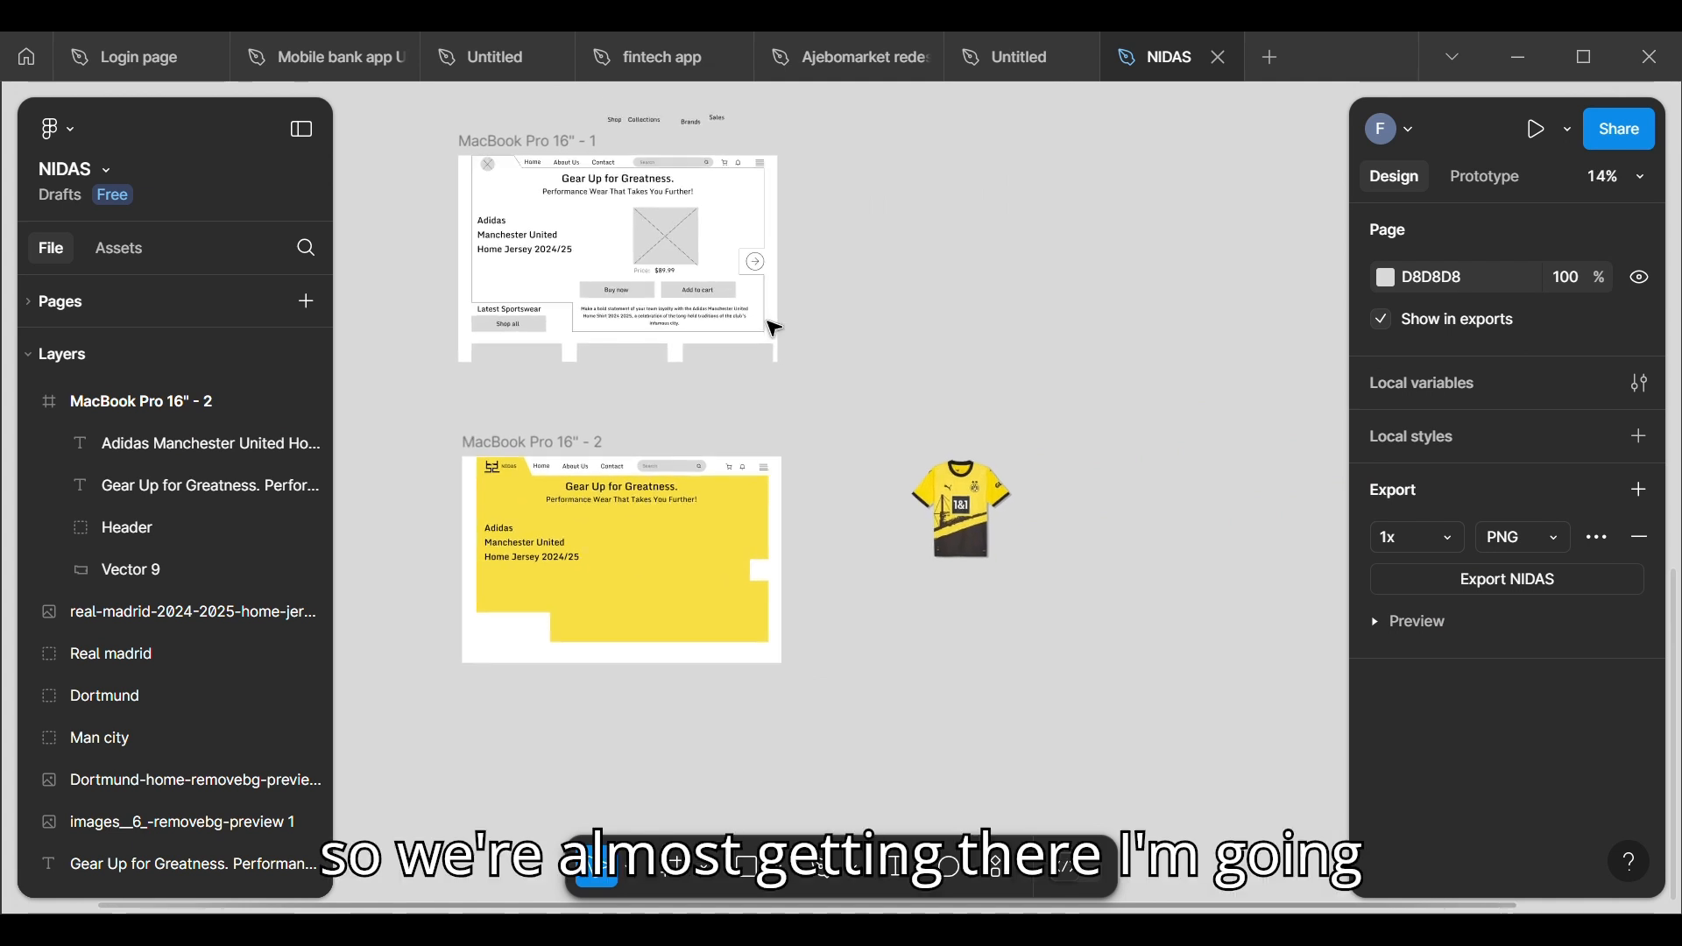
drag(972, 508, 663, 561)
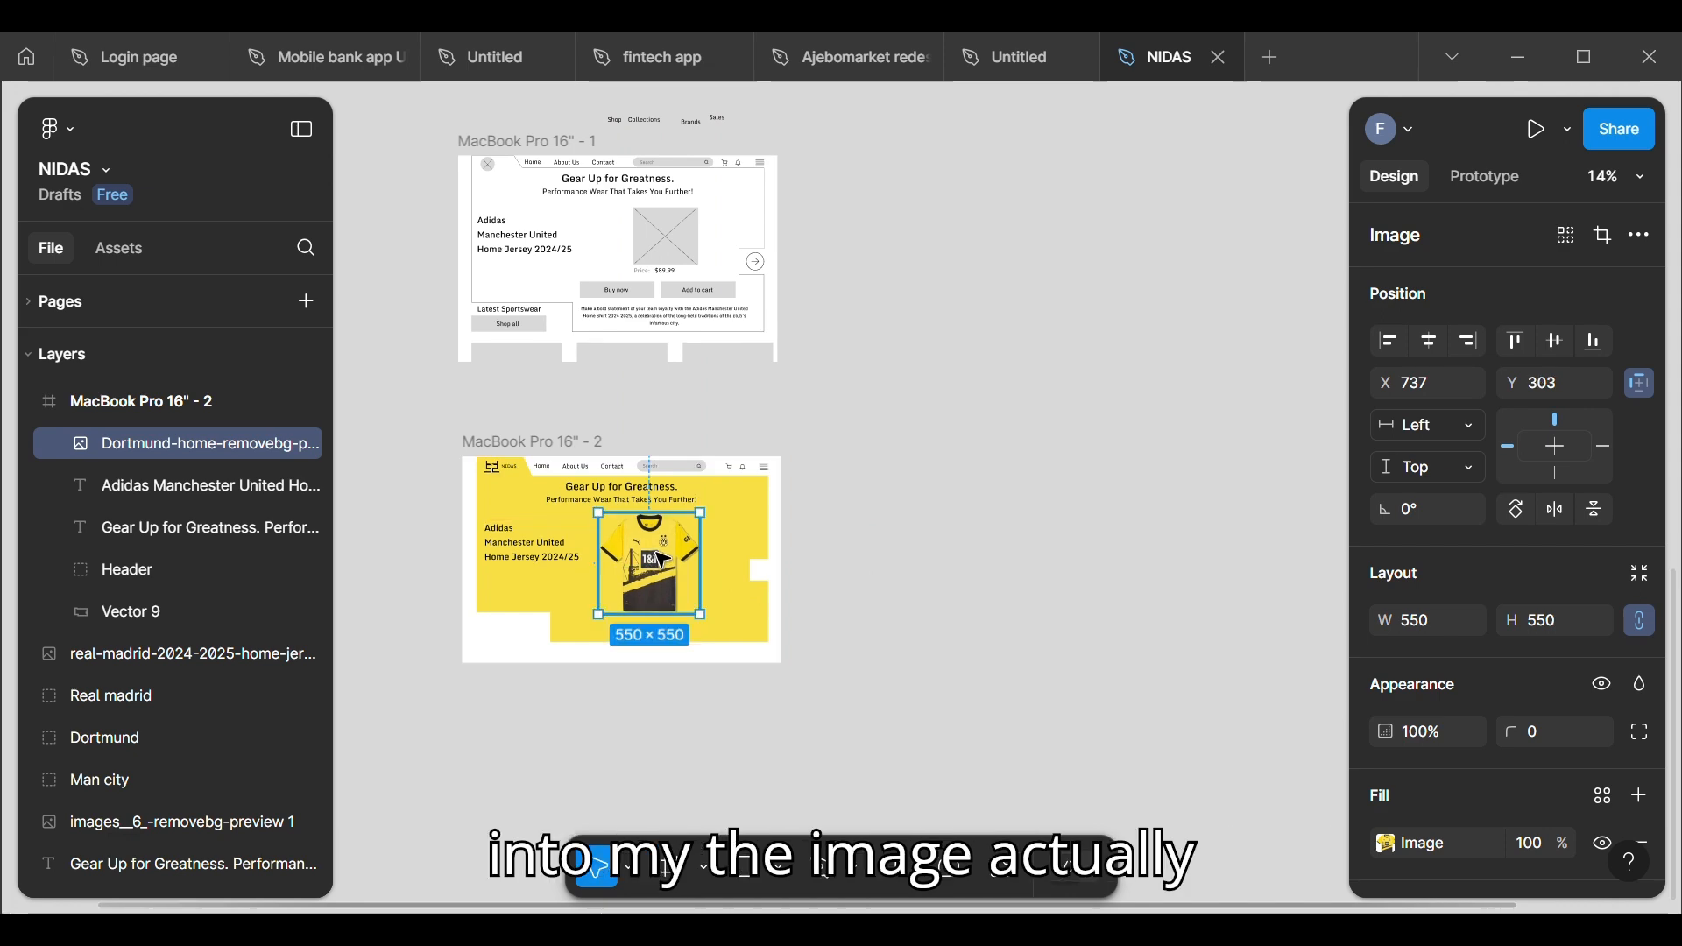
scroll(498, 597, up, 5)
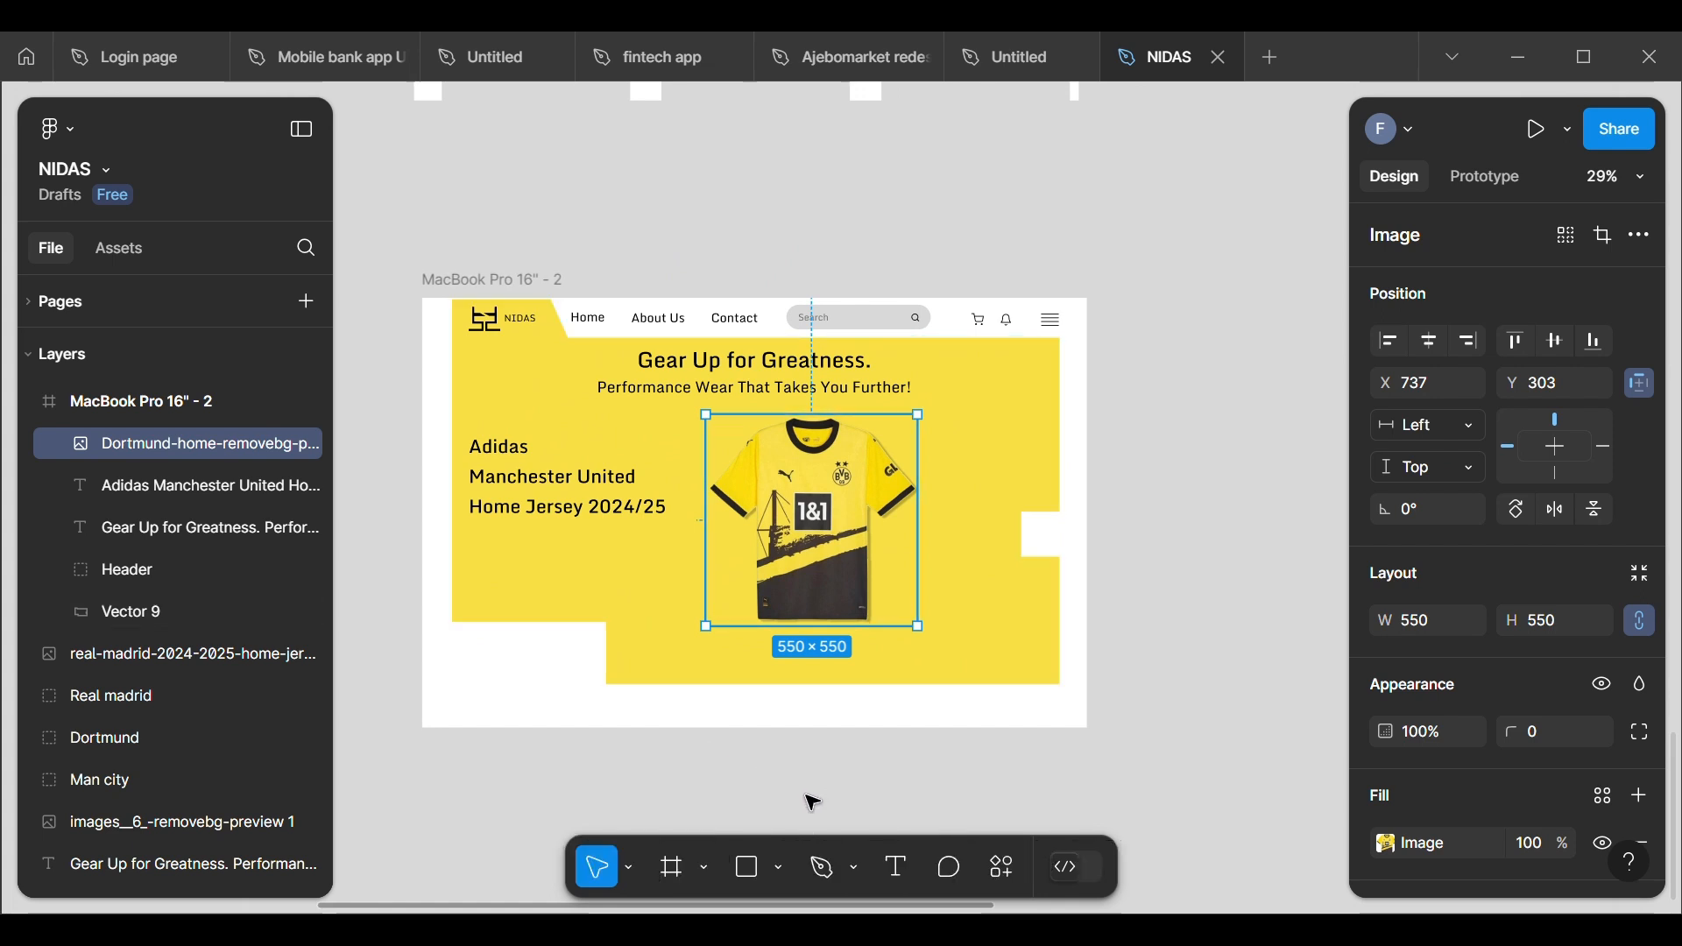
Step: Scale the Dortmund jersey image down proportionally to about 344 × 344 and place it at about X 863, Y 345
click(629, 869)
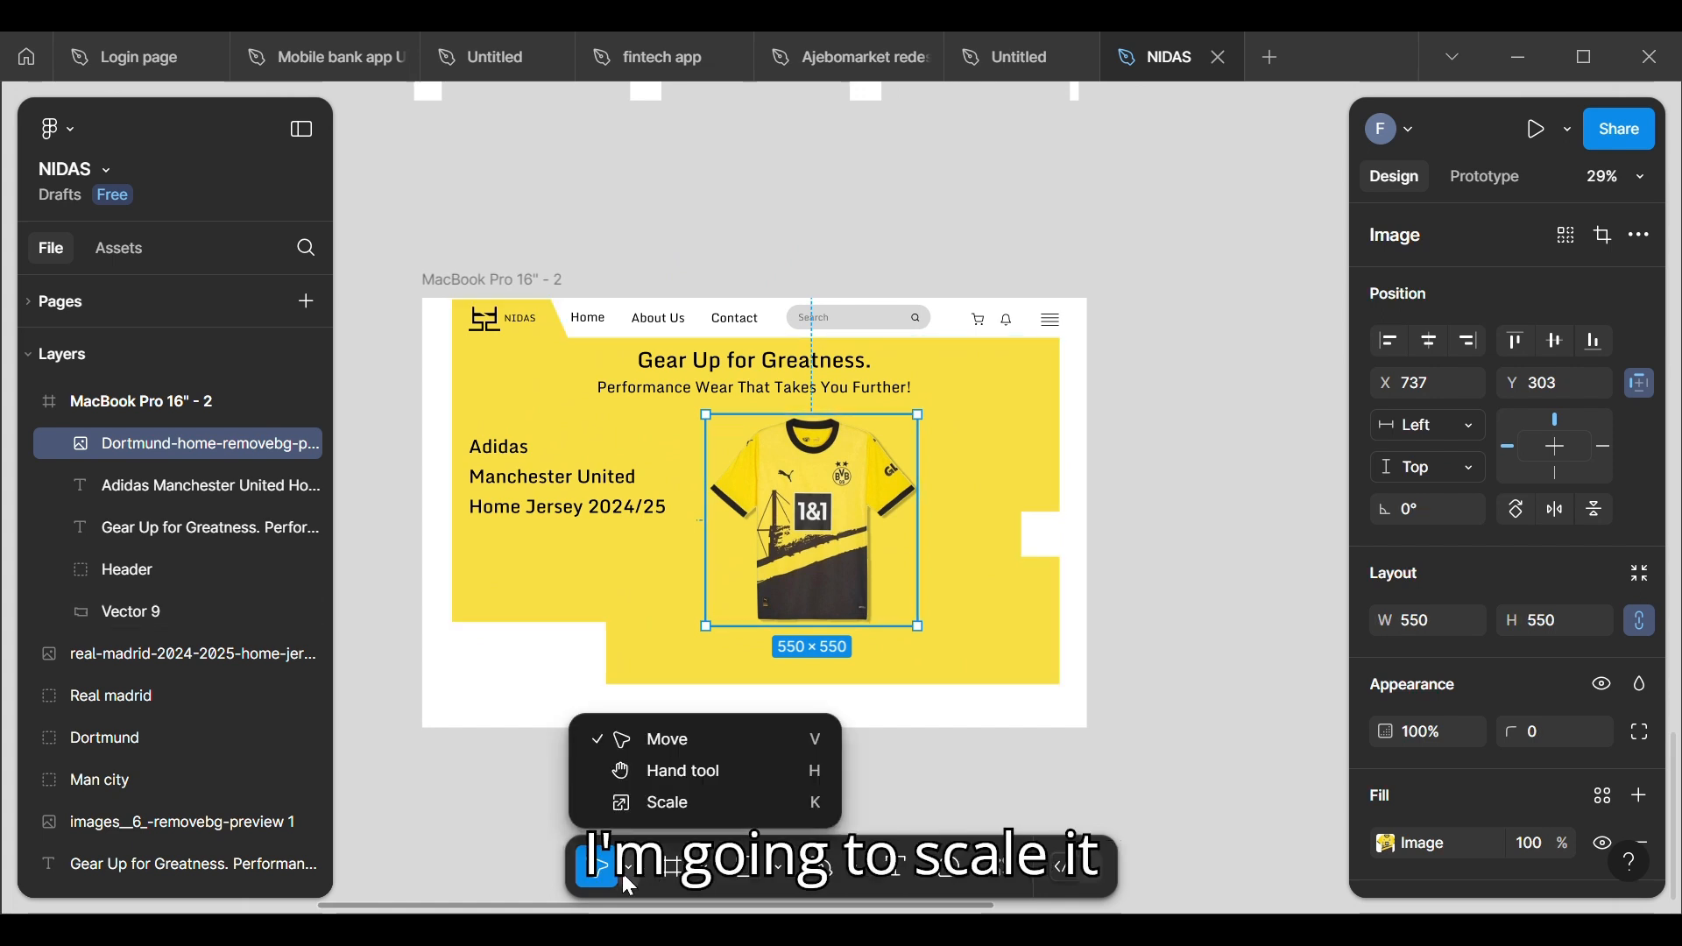
click(709, 800)
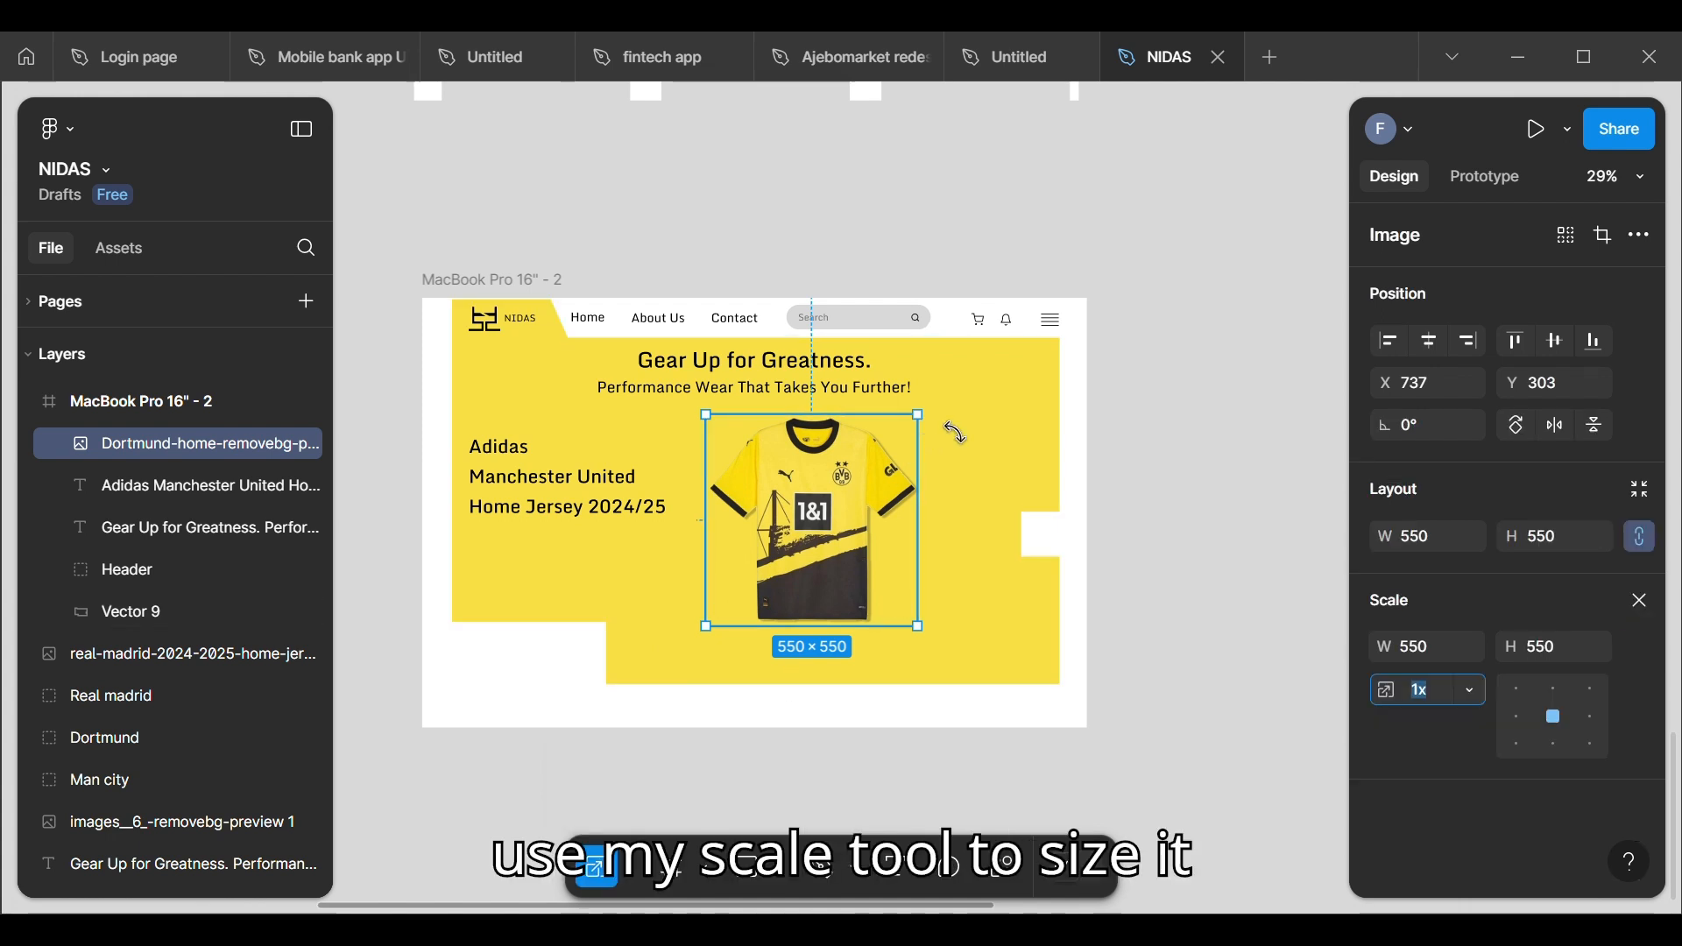
drag(935, 443, 866, 494)
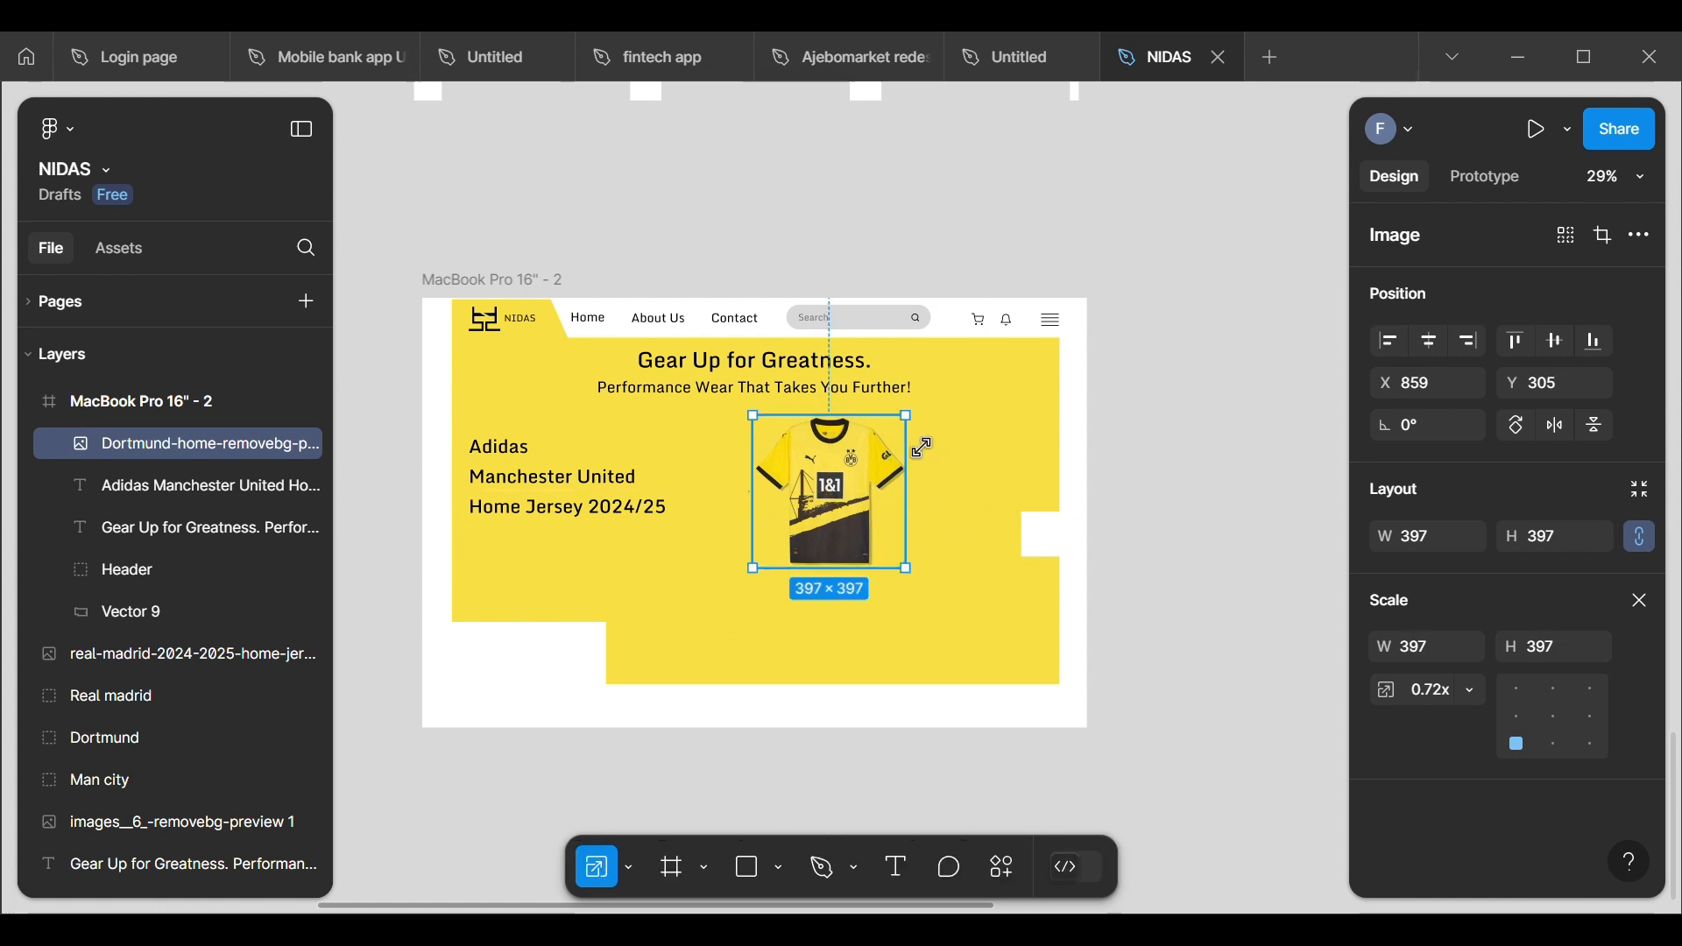
drag(907, 480, 841, 520)
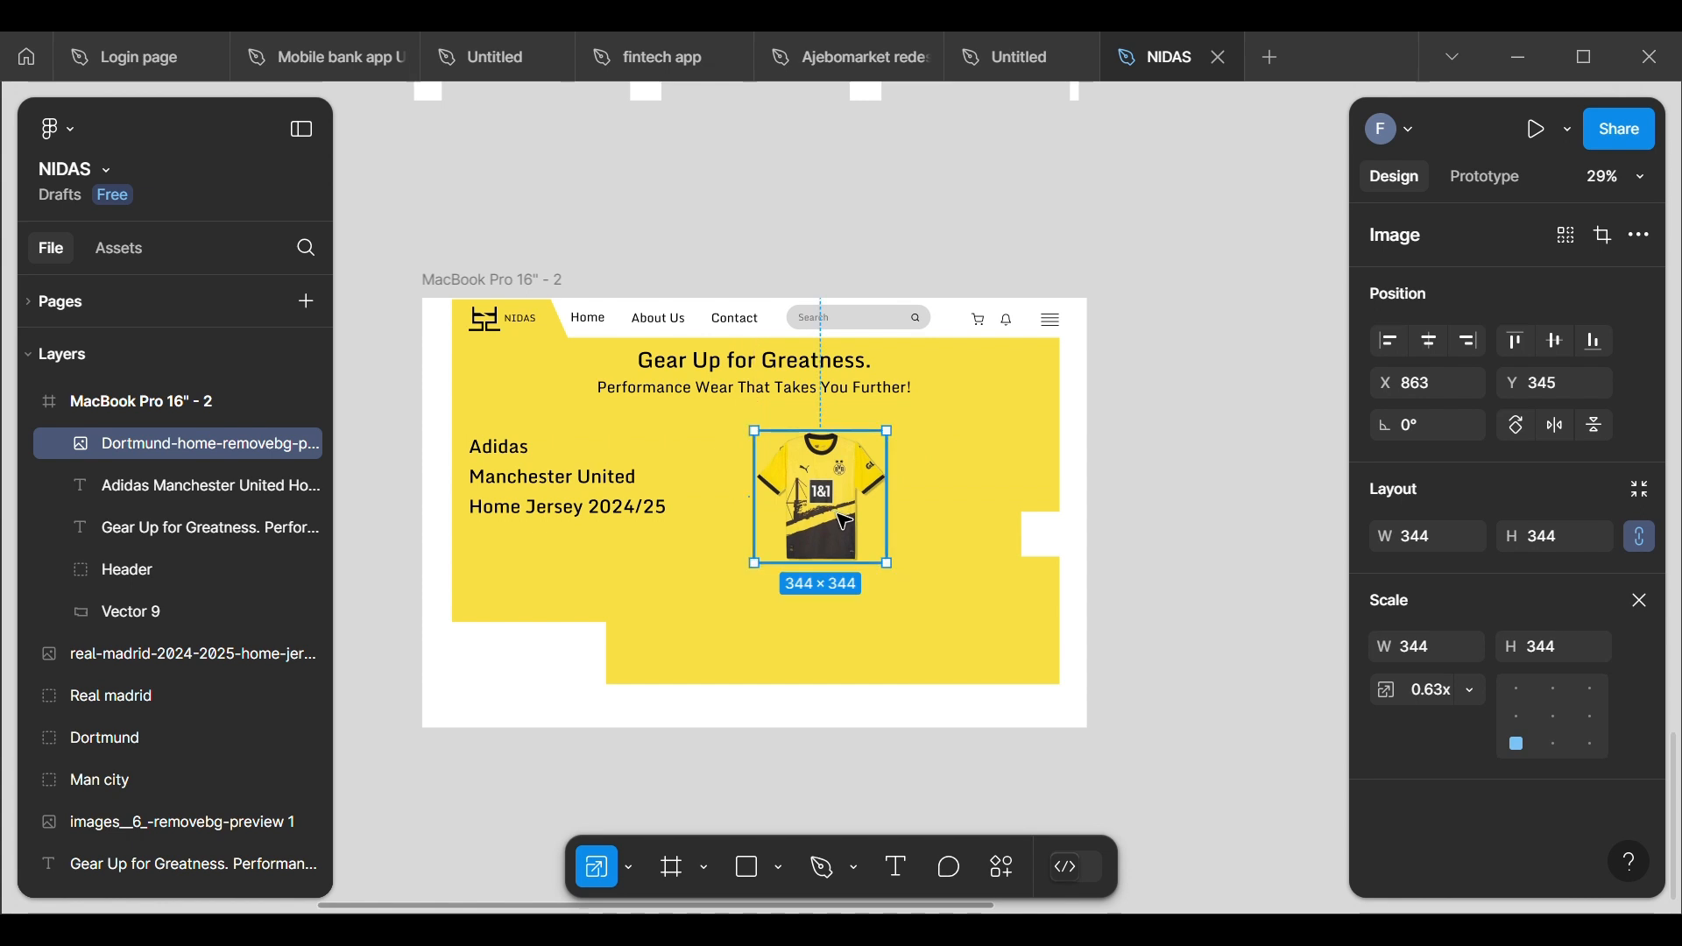
Step: Nudge the jersey image up to Y 335 and slightly to the right, and deselect it
key(Up)
key(Up)
key(Up)
key(Up)
key(Up)
key(Up)
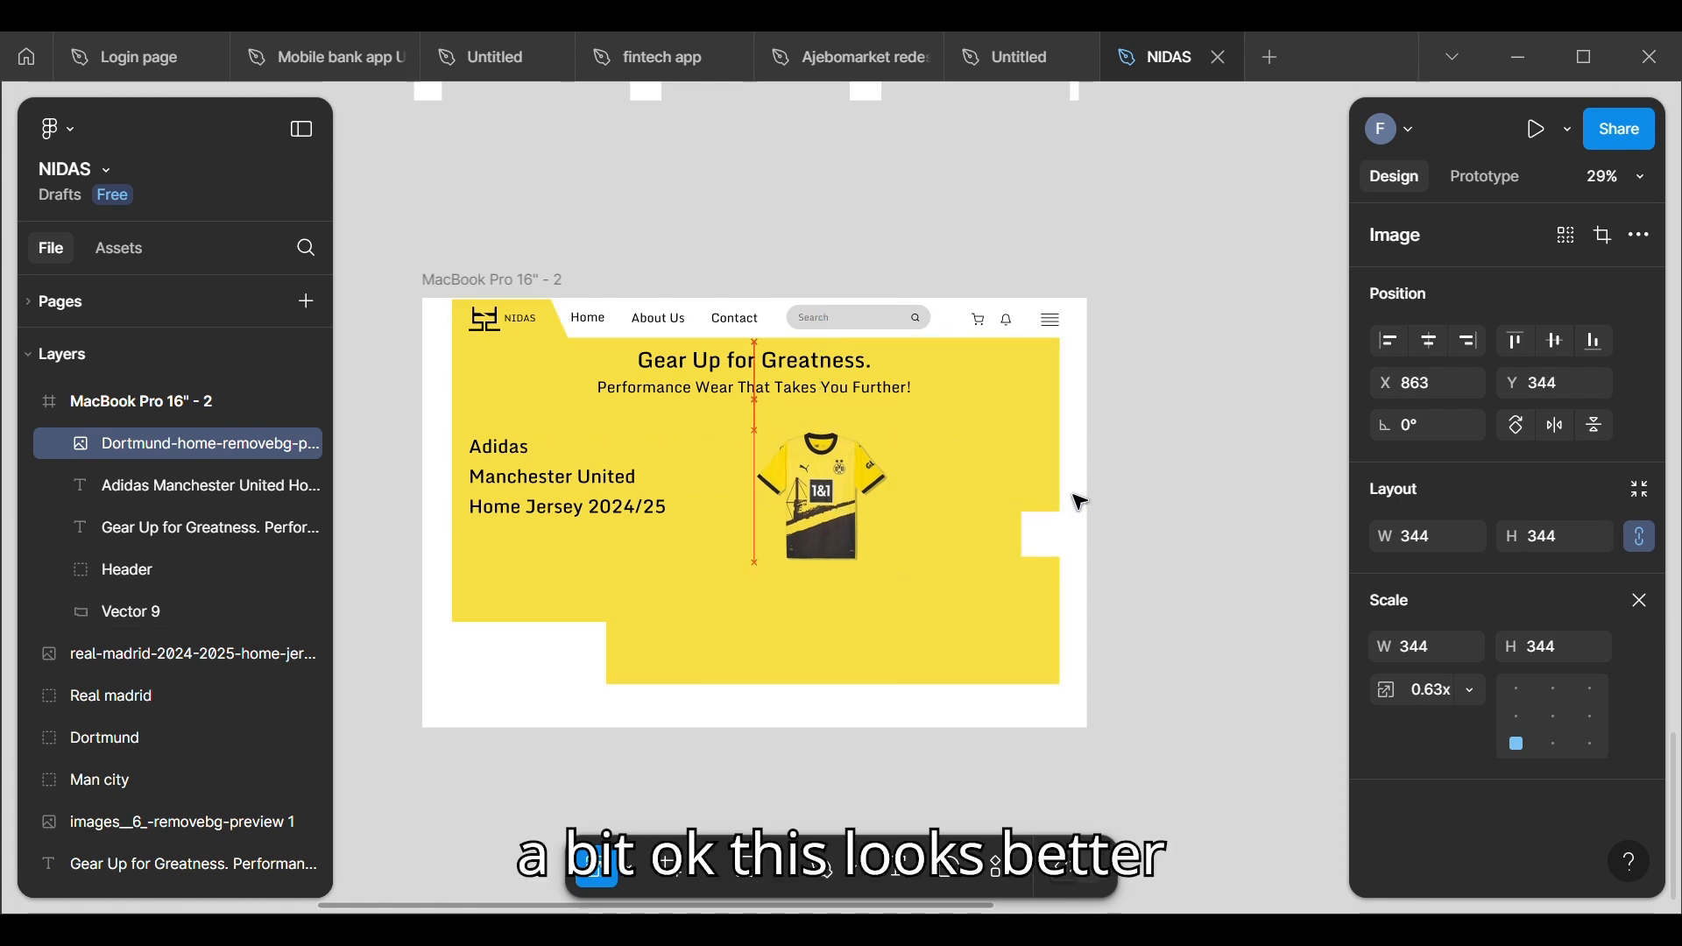
key(Up)
key(Up)
key(Up)
key(Up)
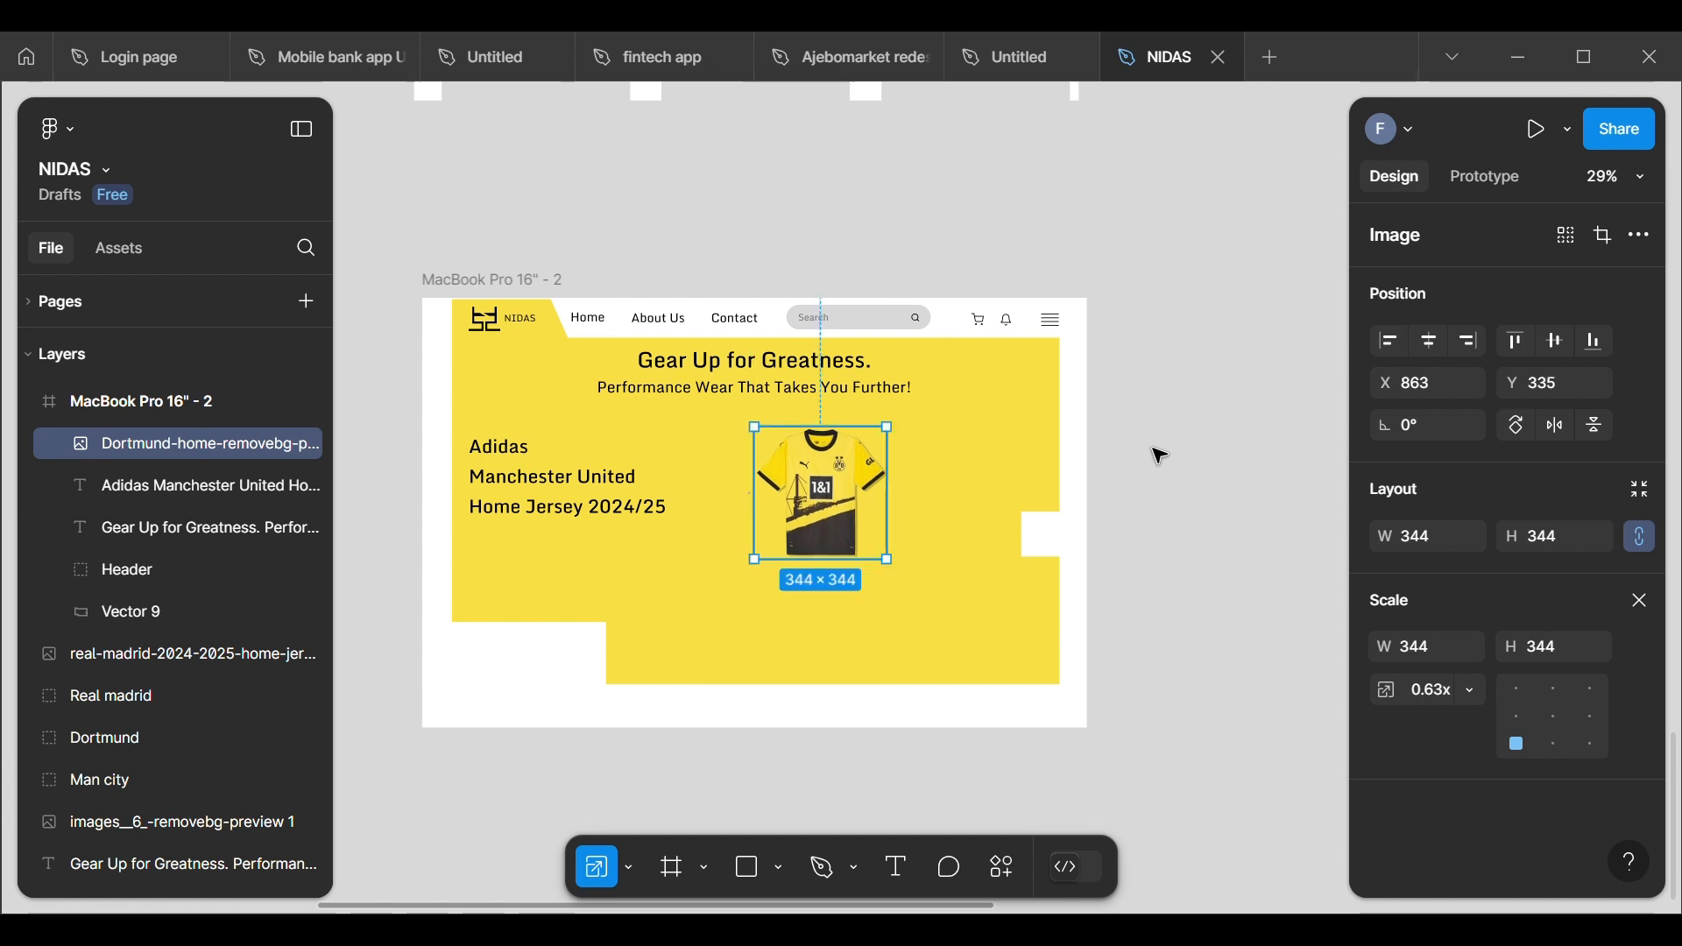
key(Right)
key(Right)
key(Right)
key(Right)
click(1161, 455)
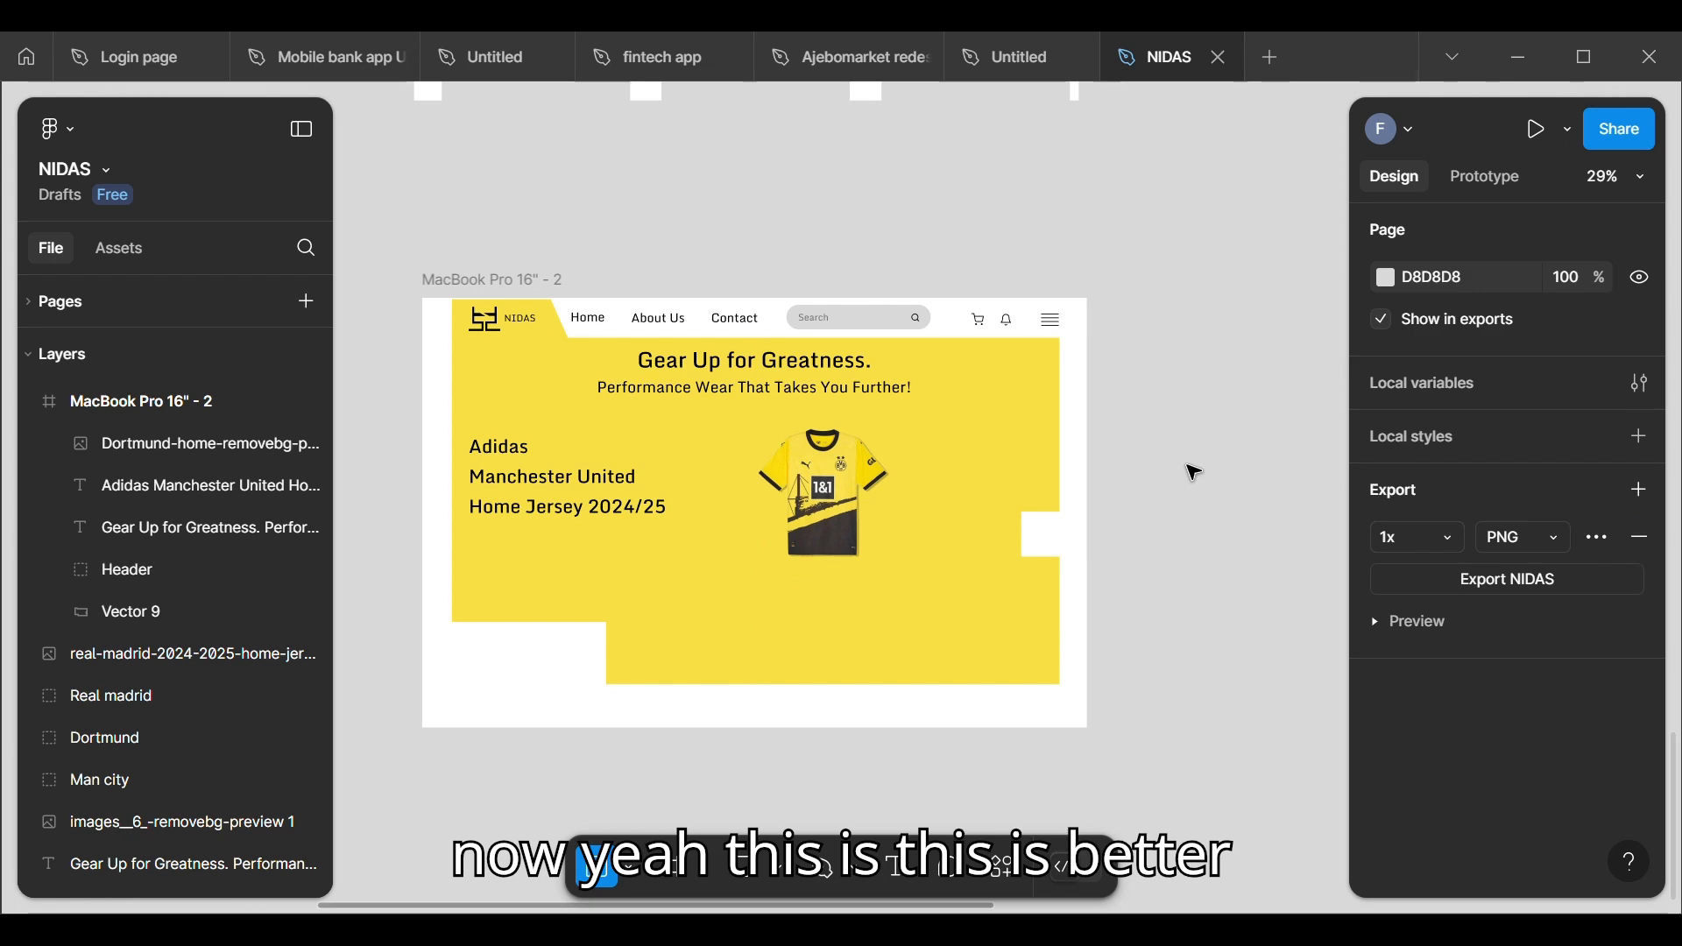
Step: Draw a button rectangle about 308 wide below the jersey image in the MacBook Pro 16" - 2 frame and set its height to 80
scroll(1194, 472, down, 3)
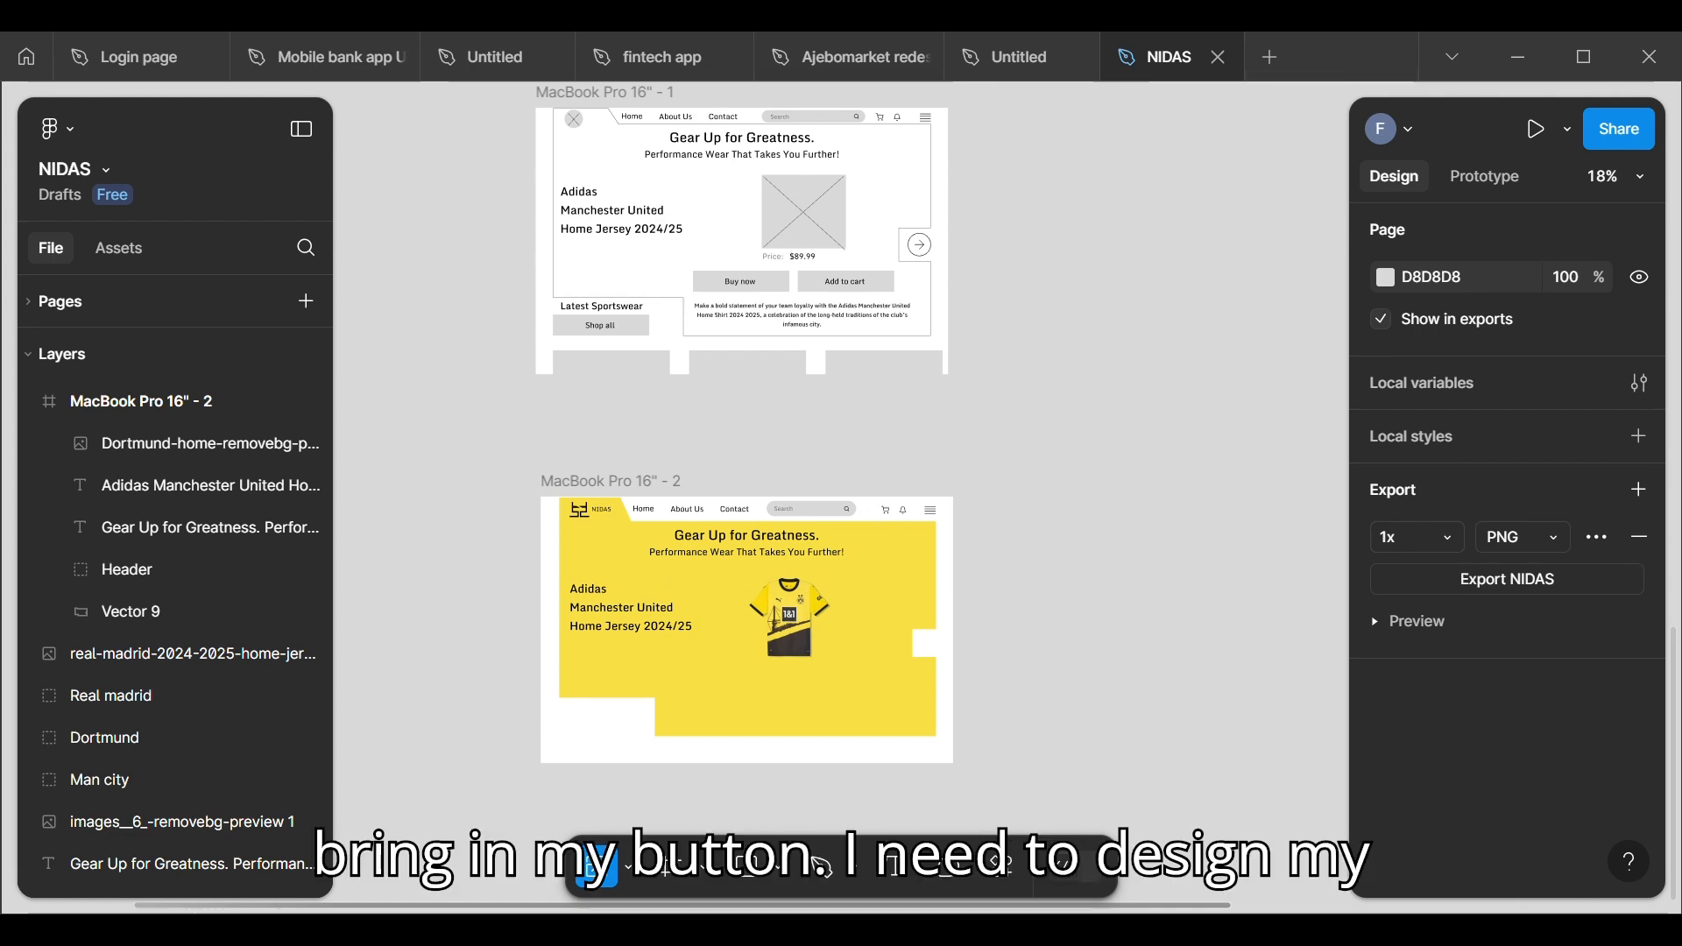
scroll(920, 812, up, 5)
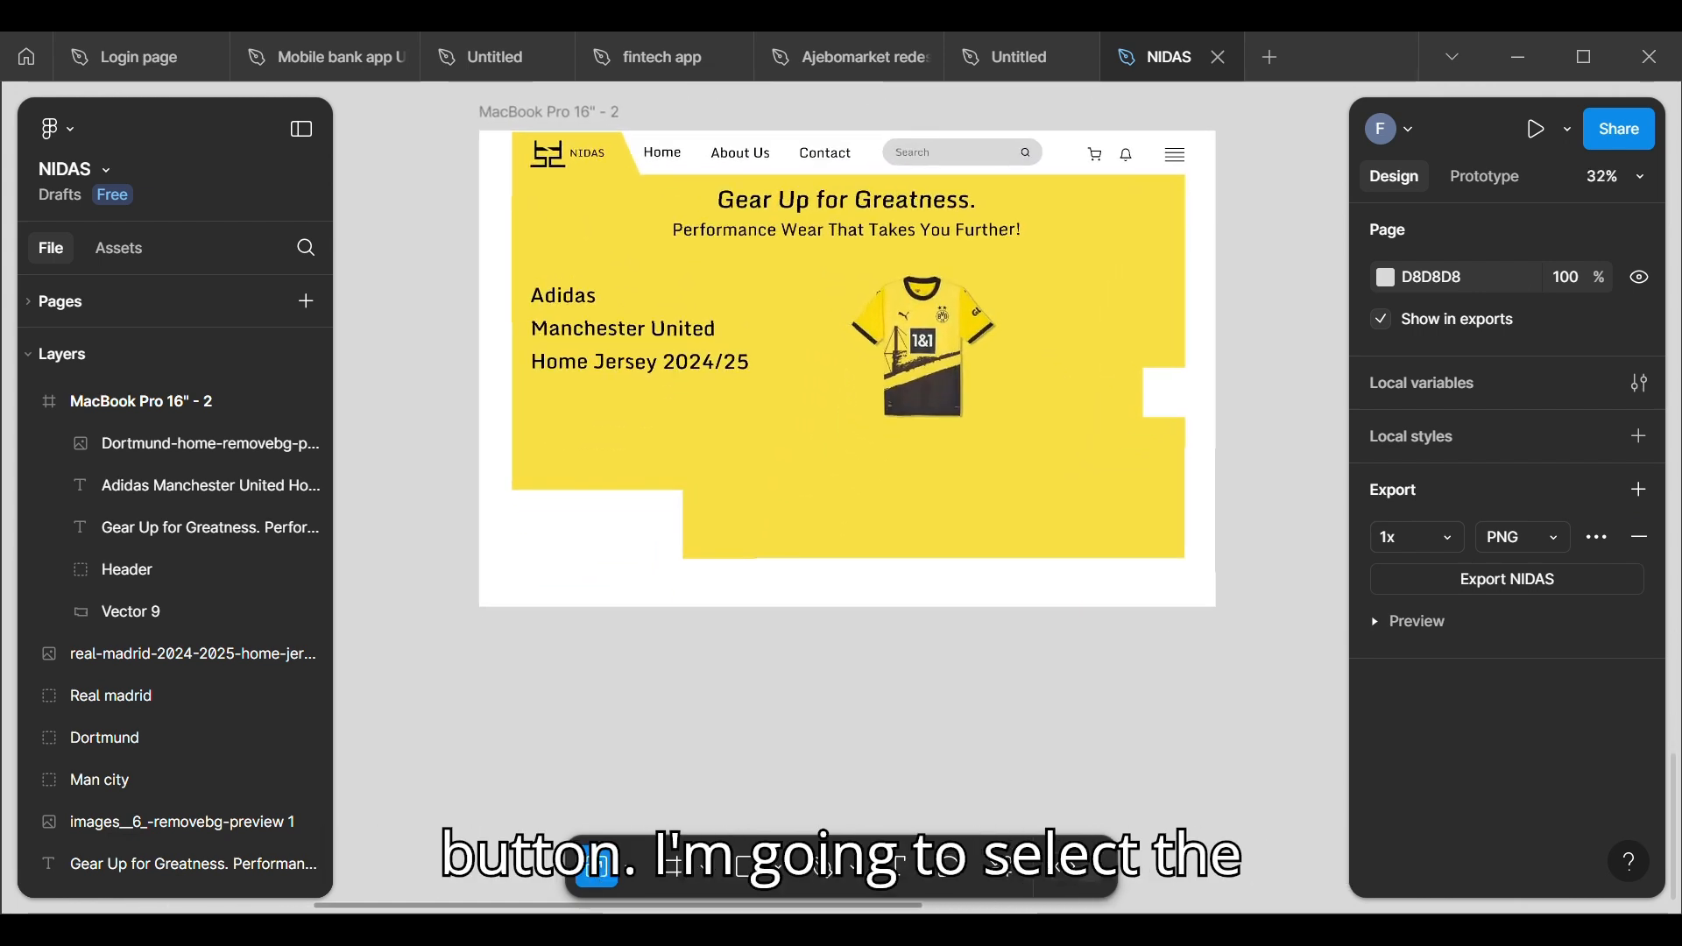
key(r)
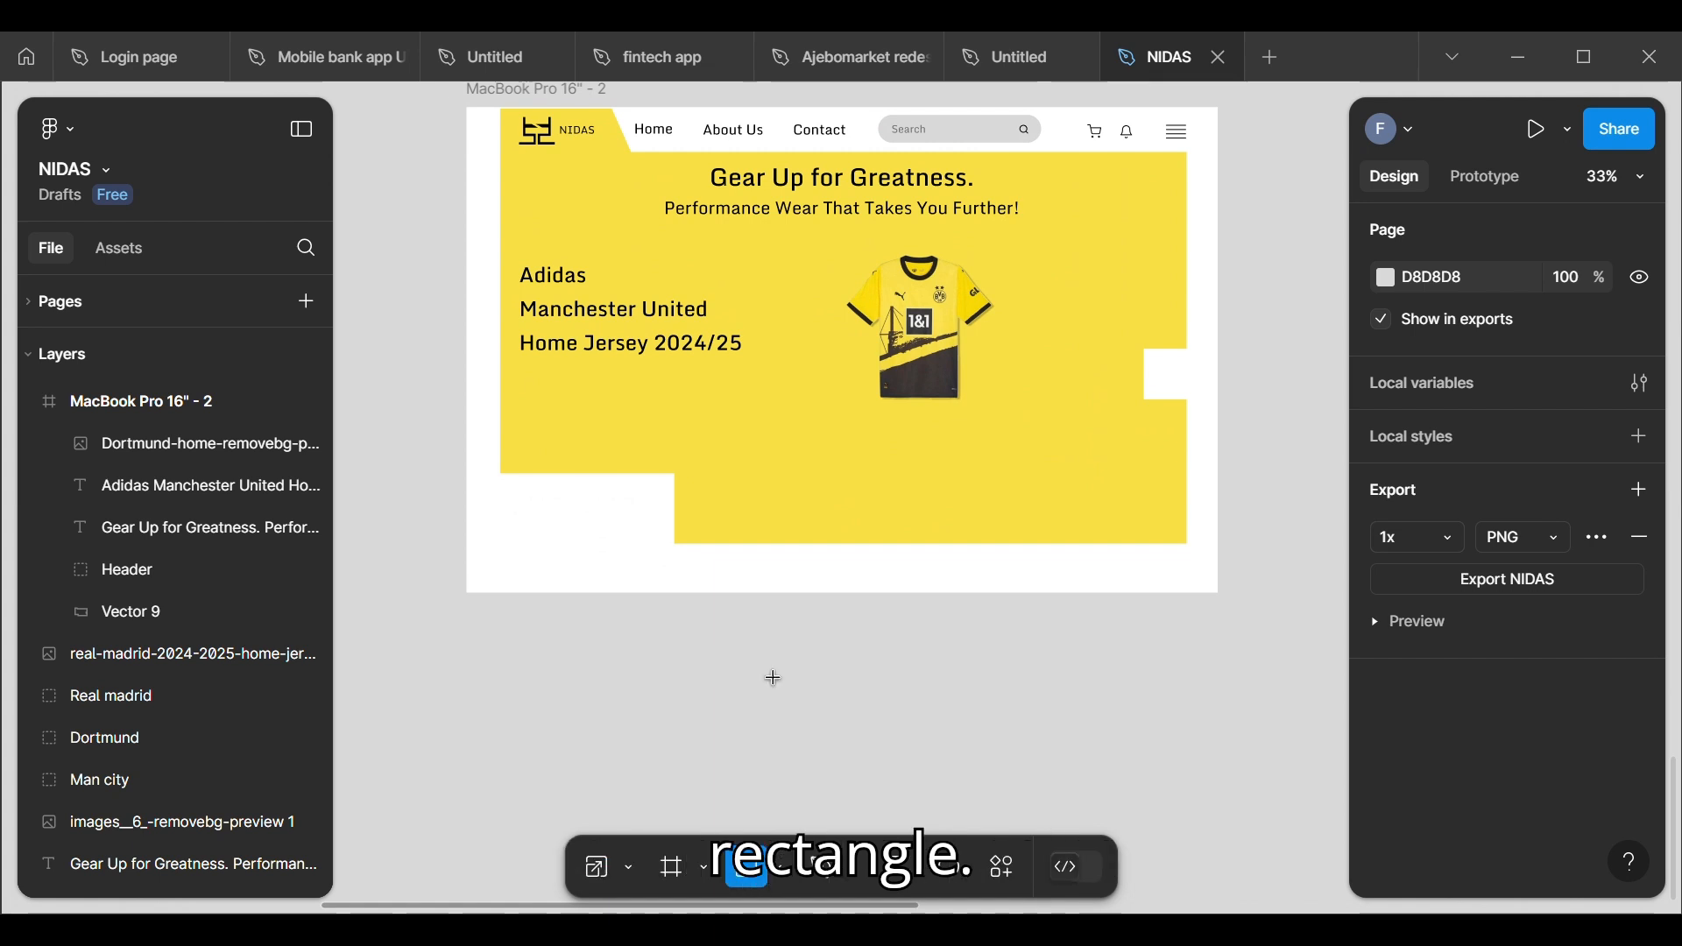
drag(744, 476, 901, 529)
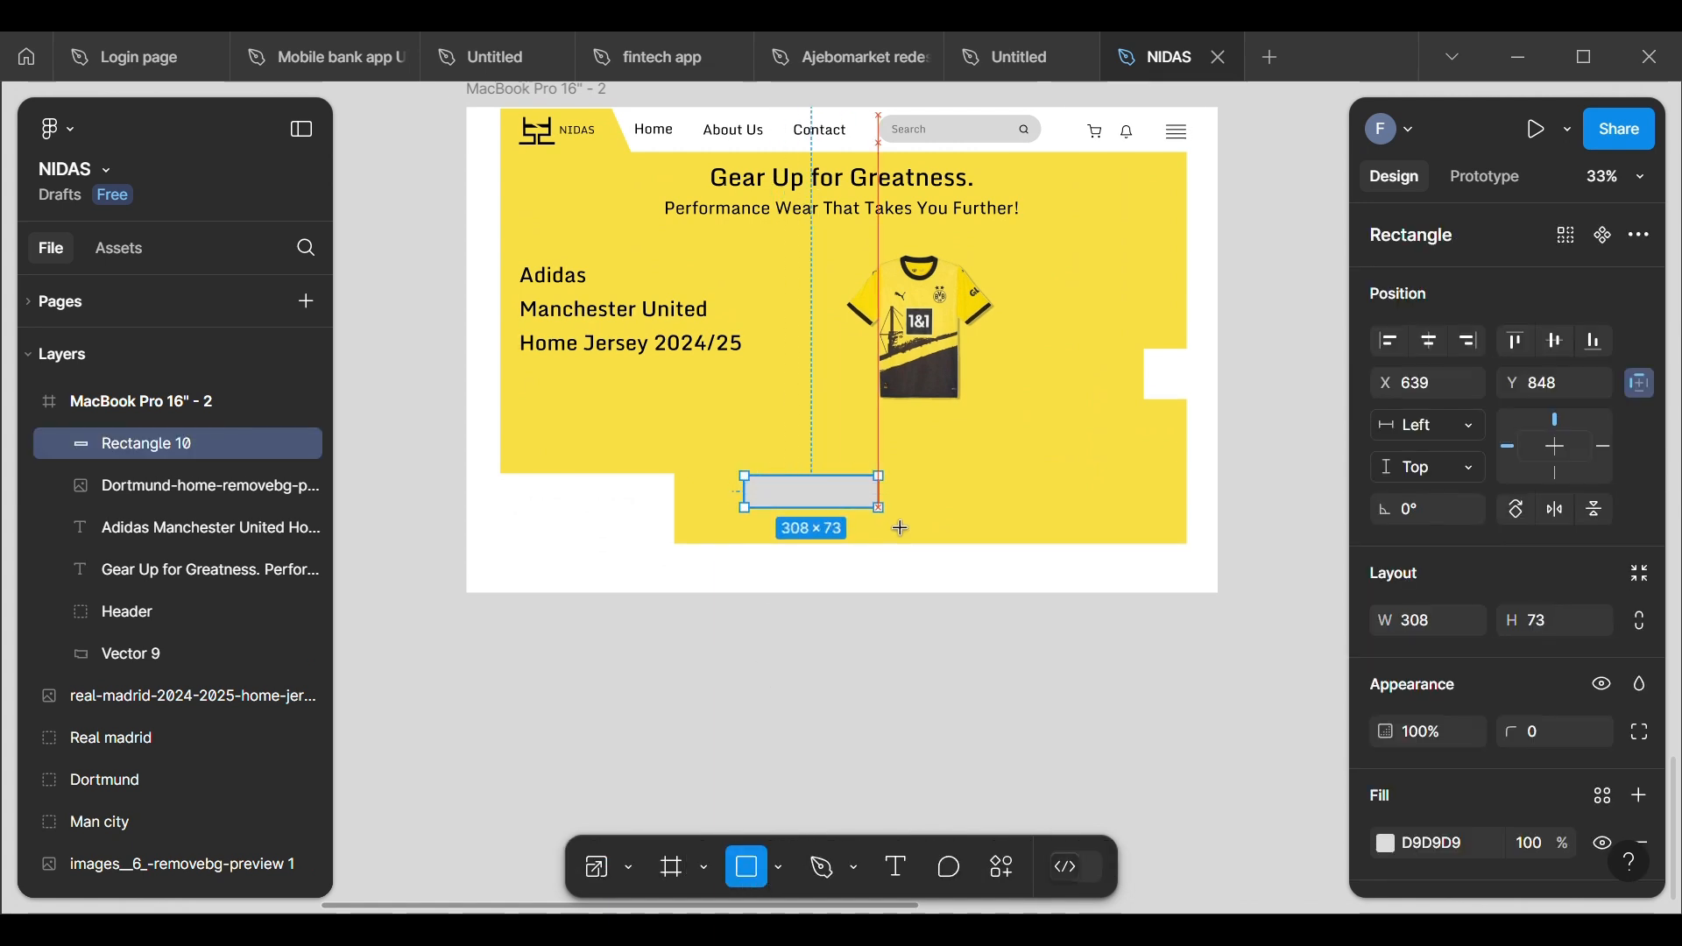
click(1547, 624)
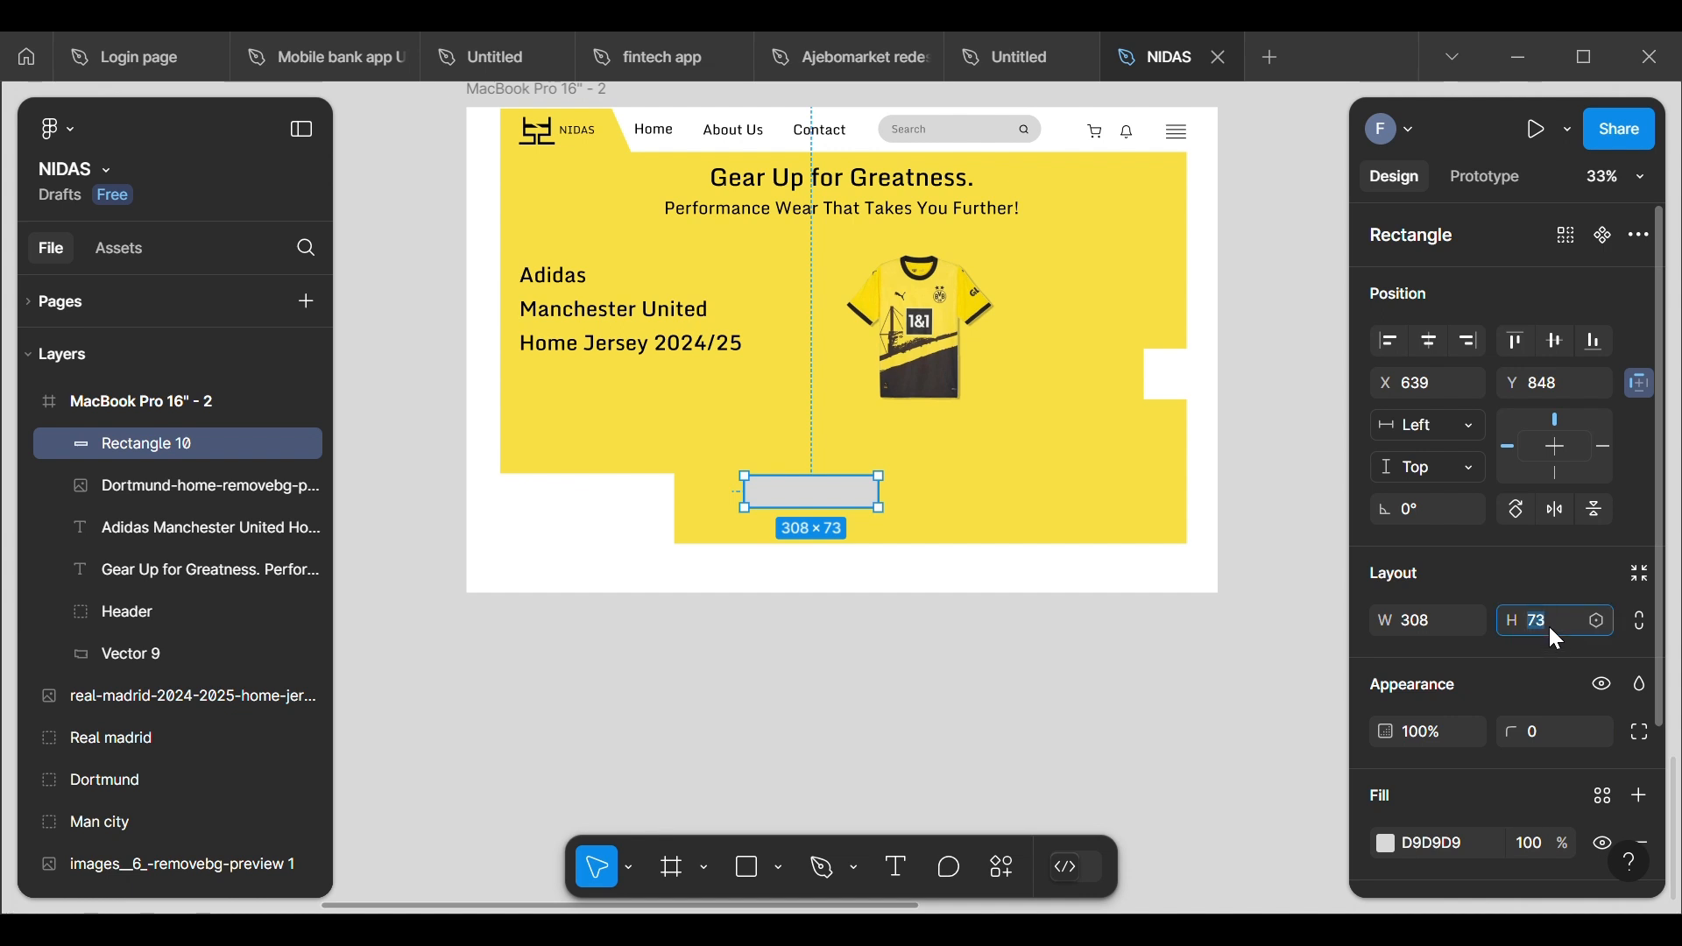
key(BackSpace)
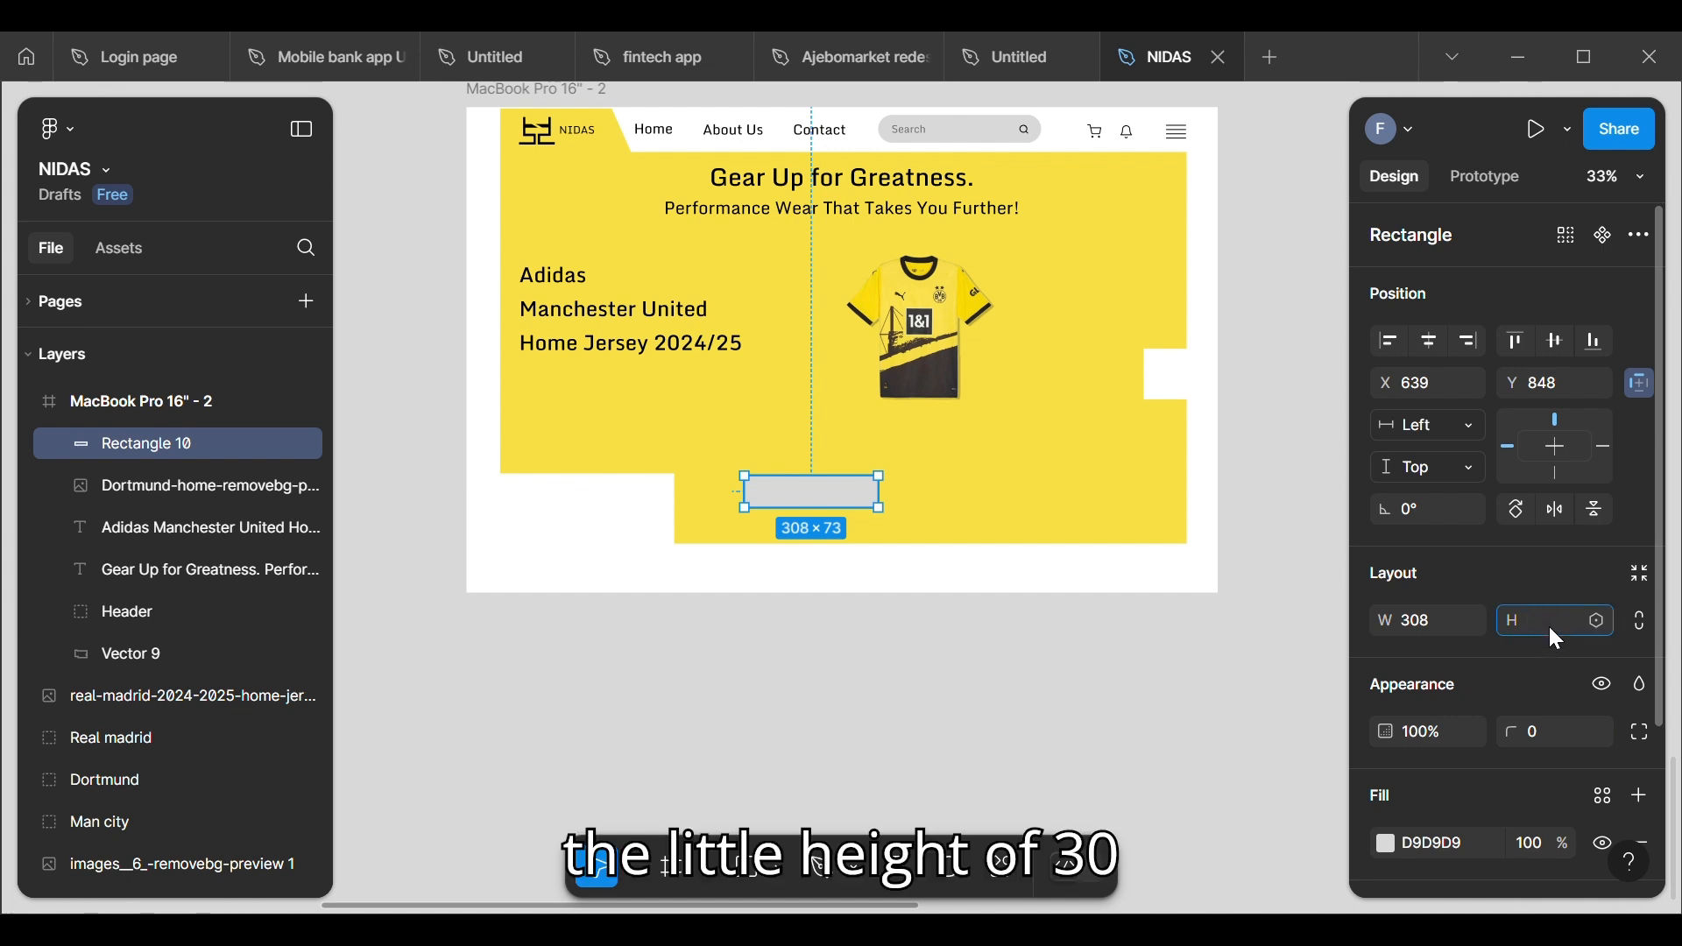
text(80)
key(Return)
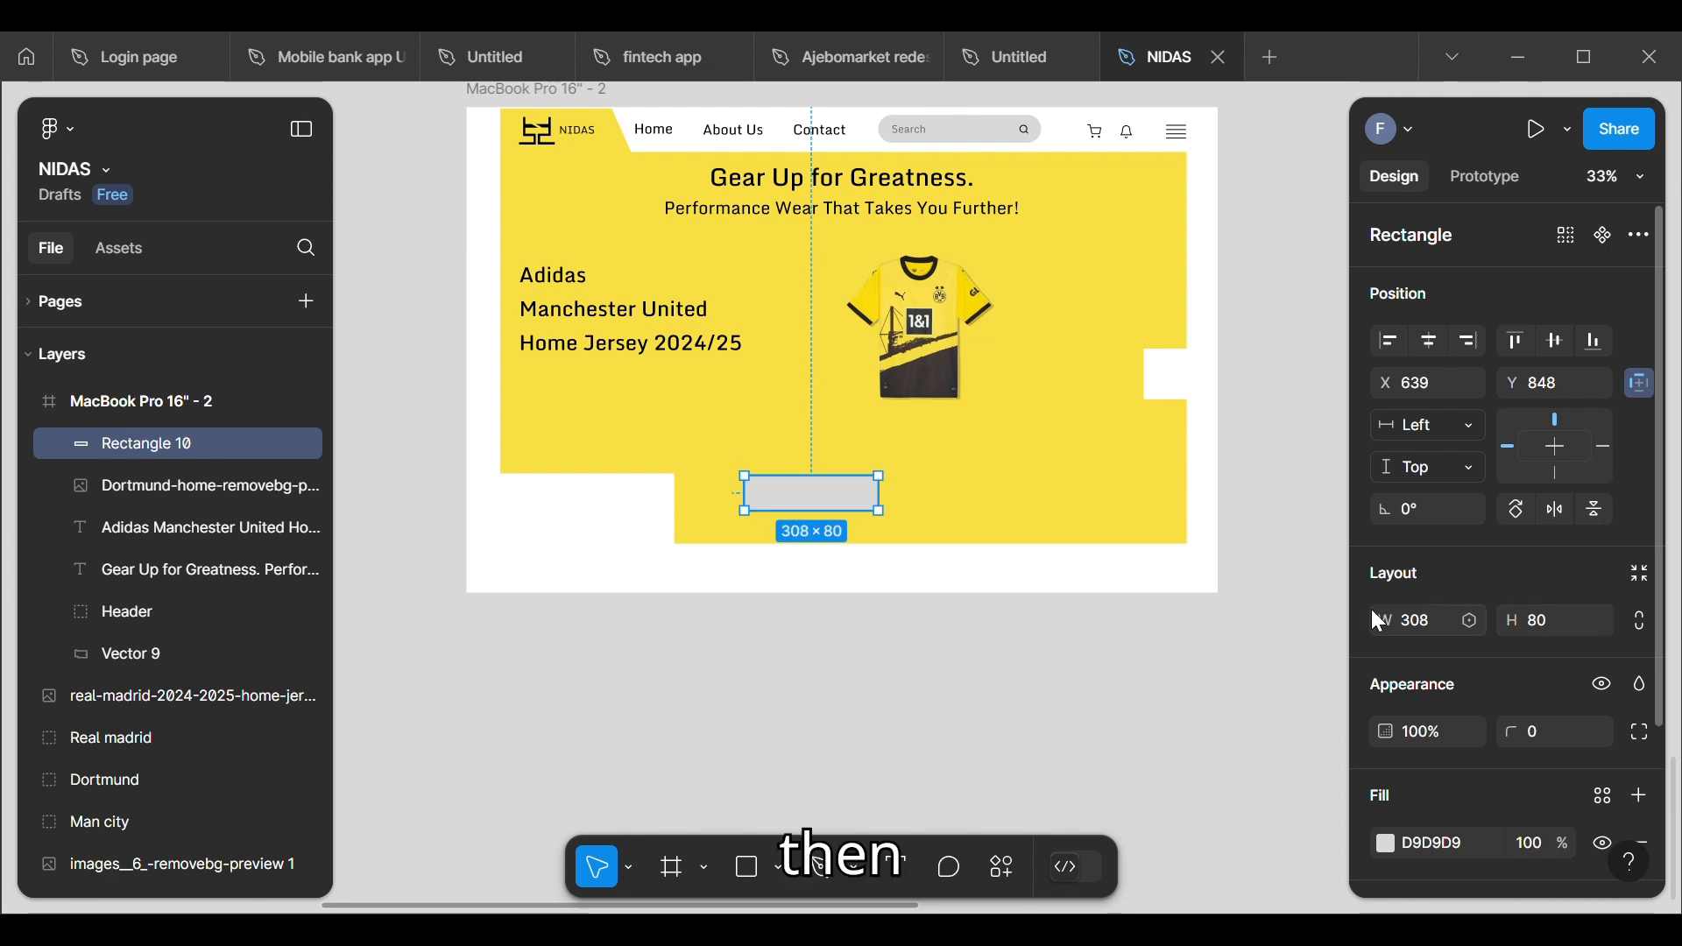
Step: Give the button rectangle a corner radius of 40 and move it up to about Y 760
click(1548, 736)
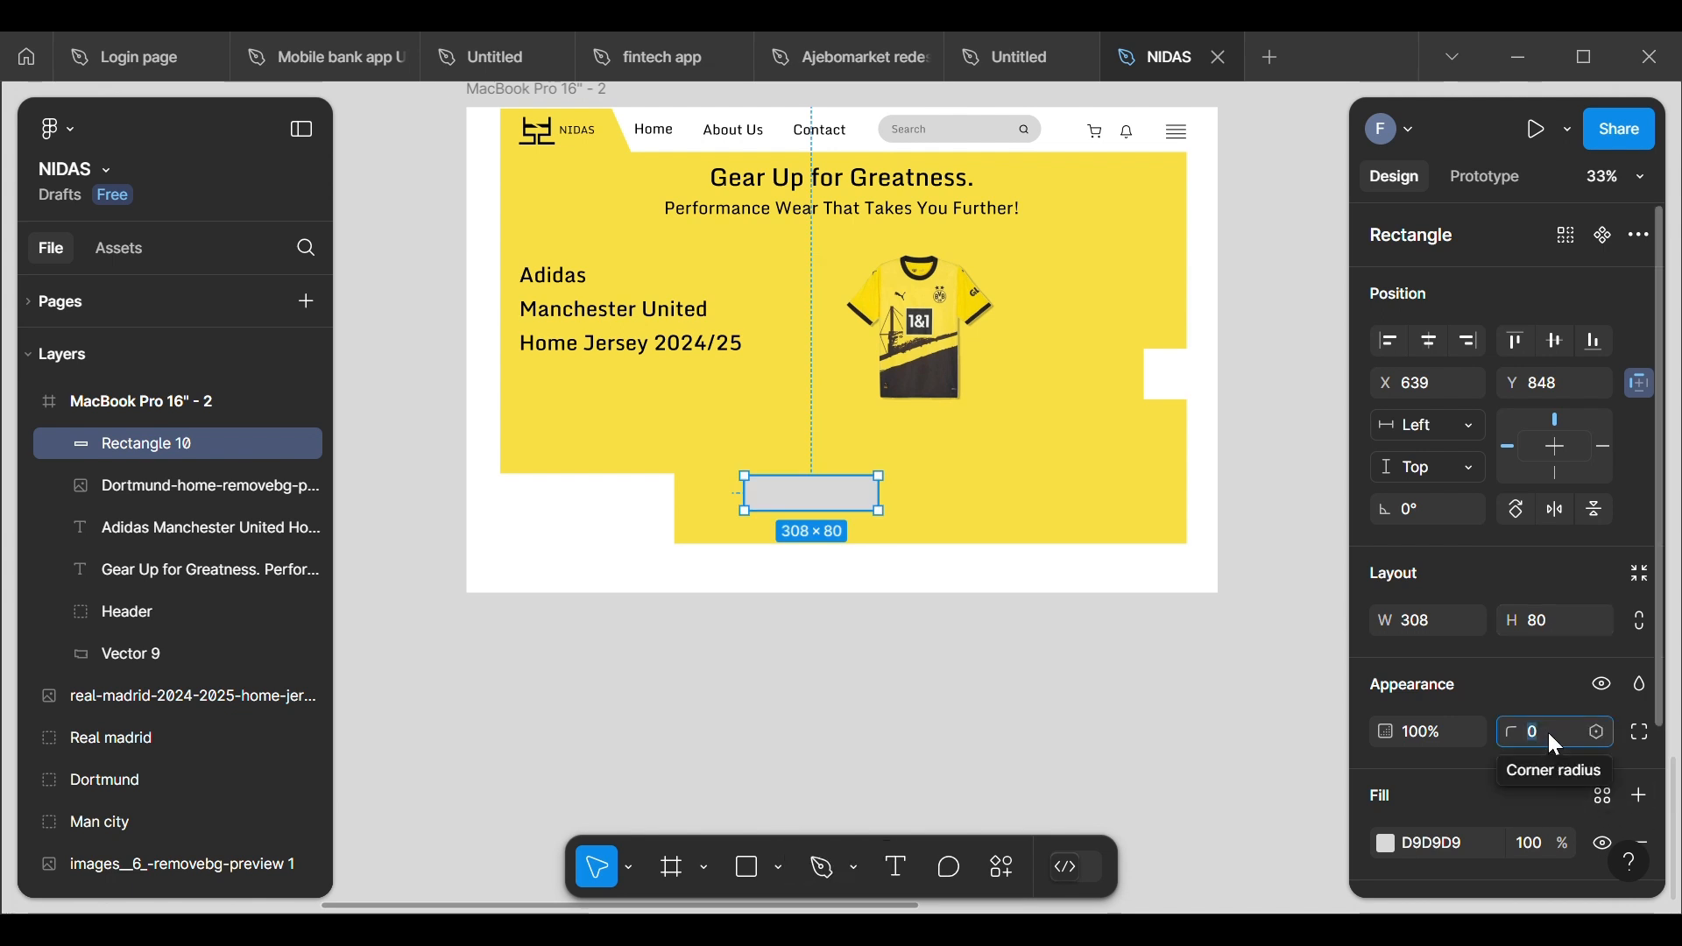
key(BackSpace)
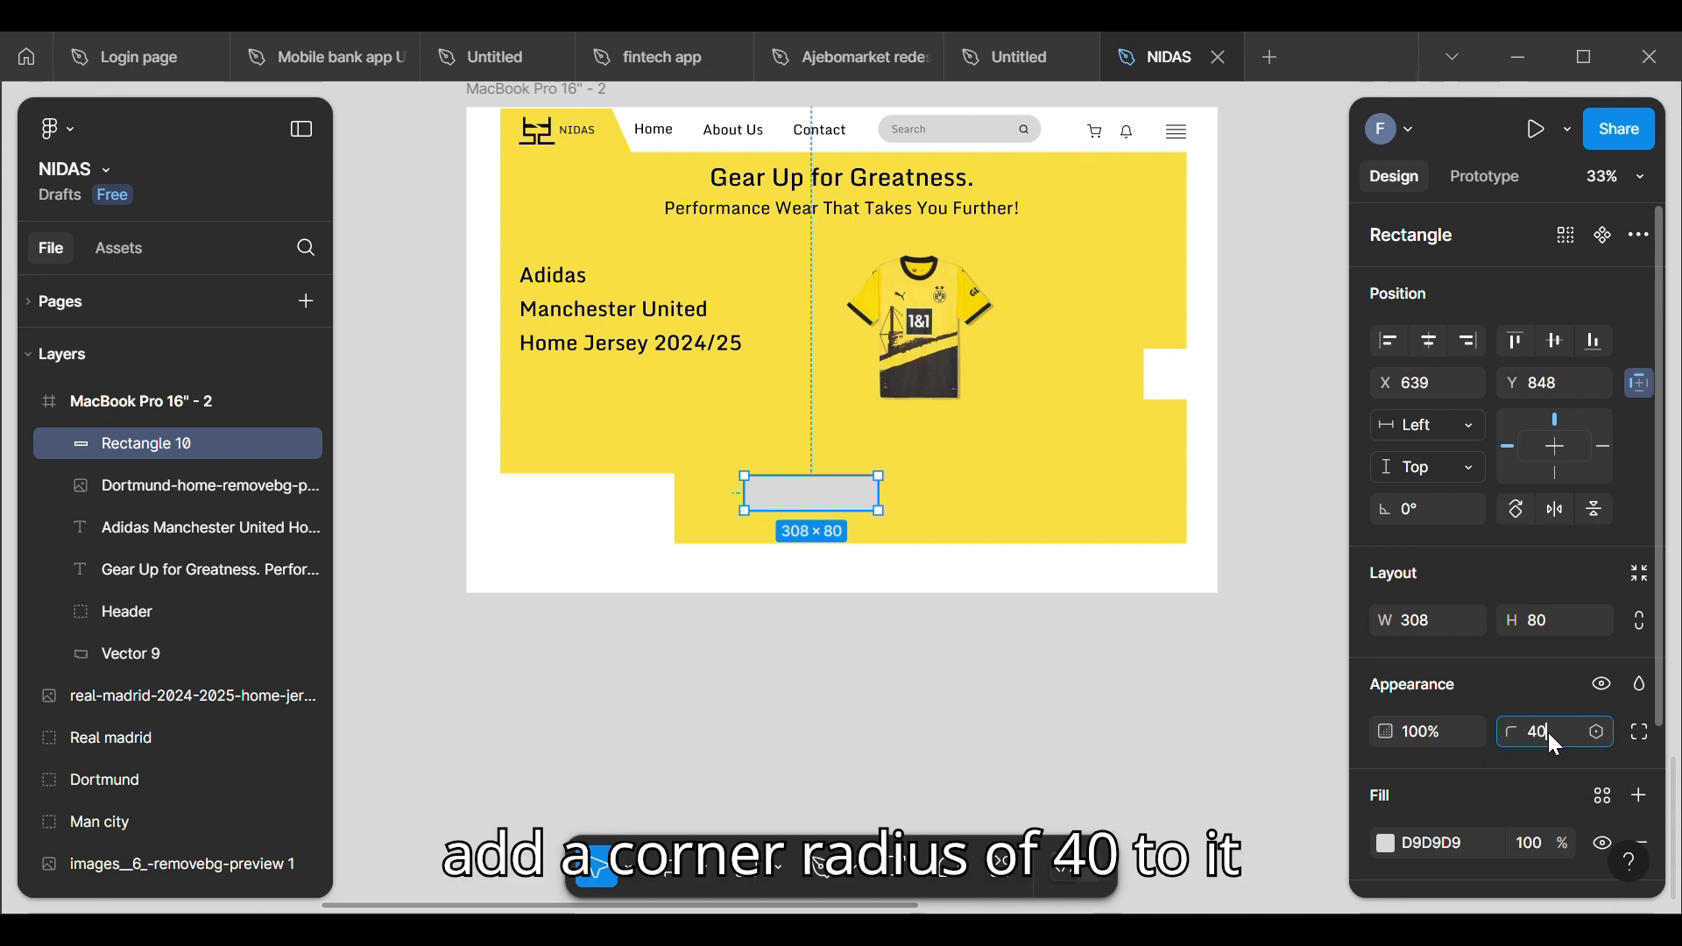
key(Return)
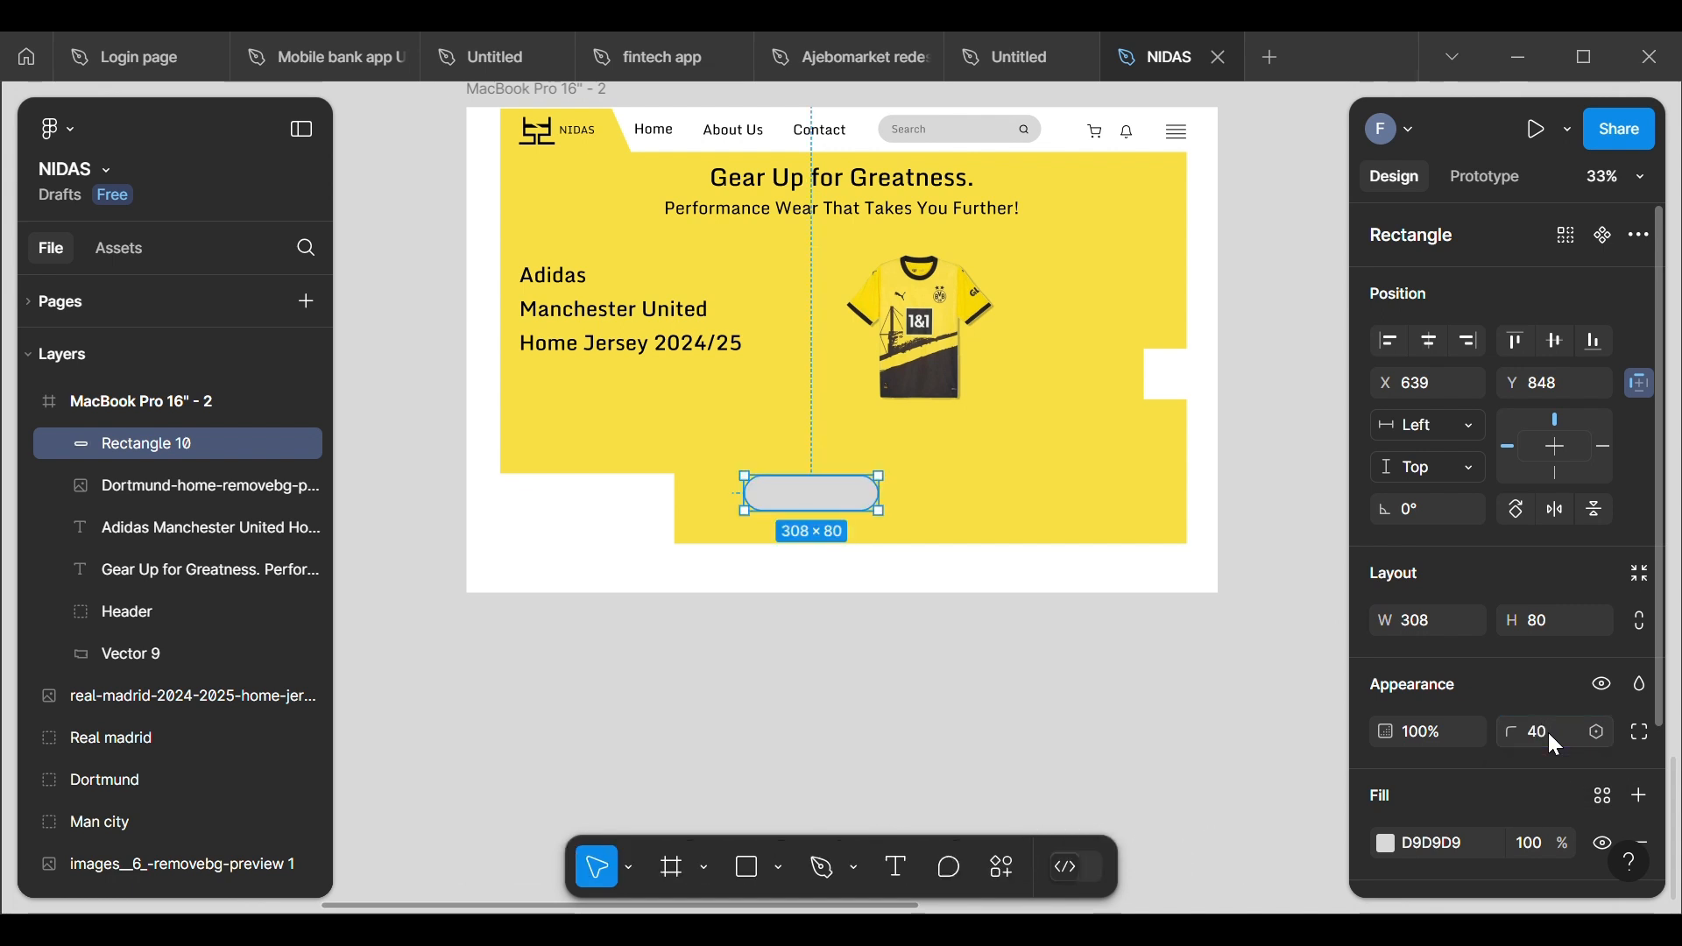
double_click(844, 494)
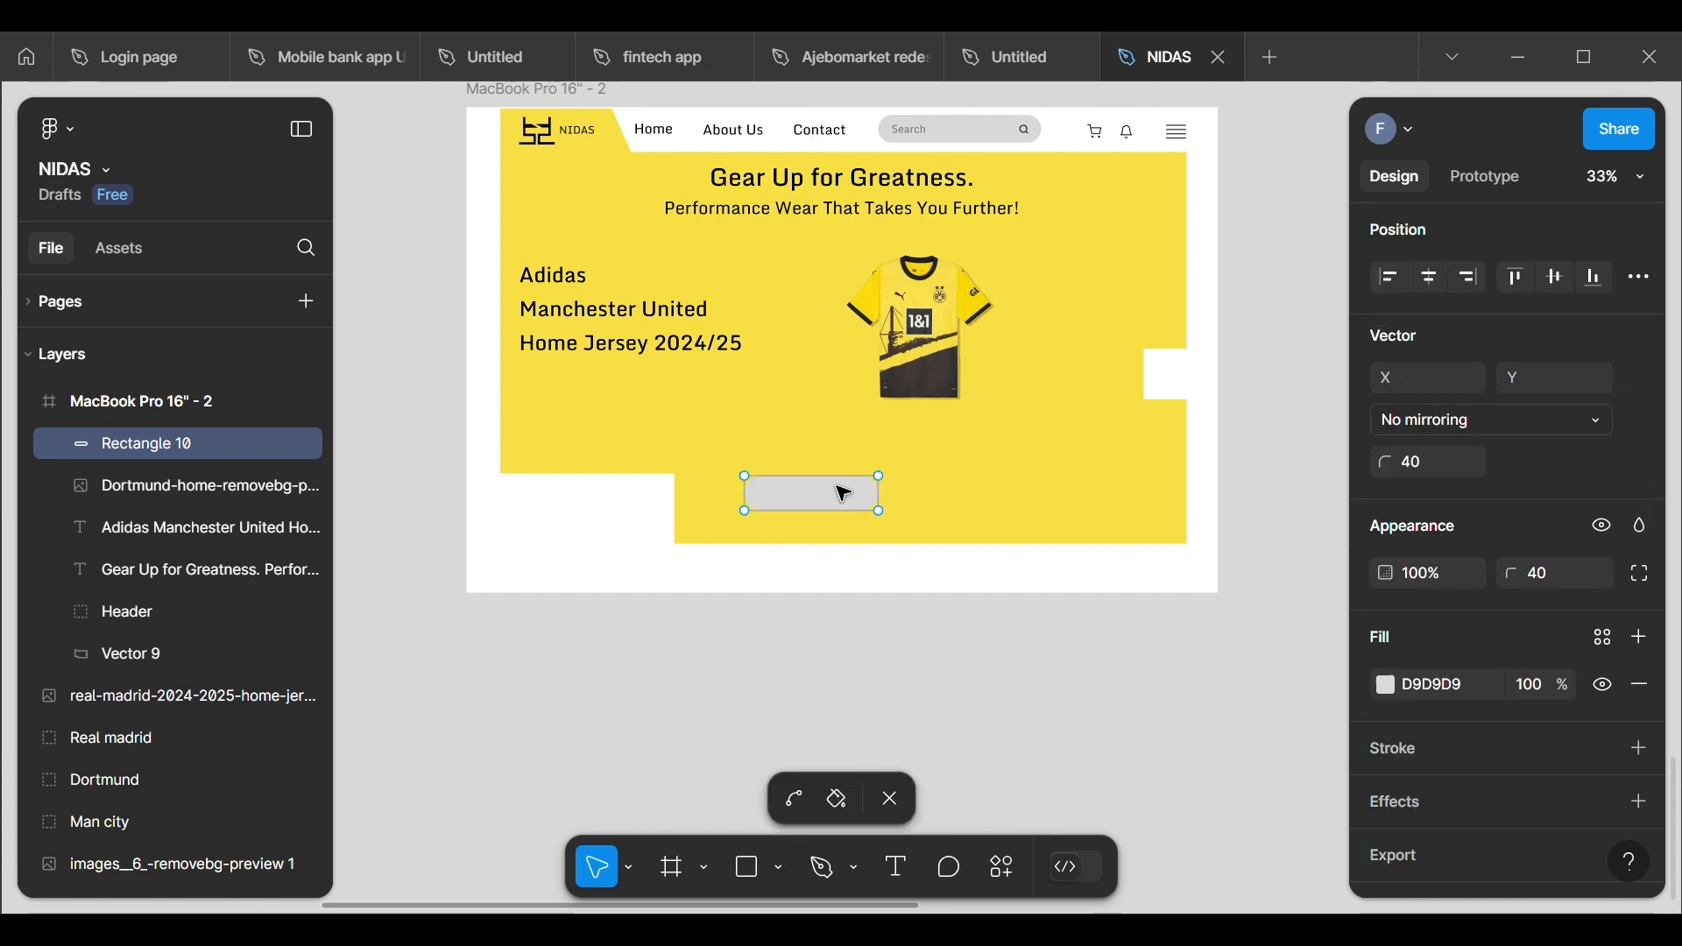
key(Escape)
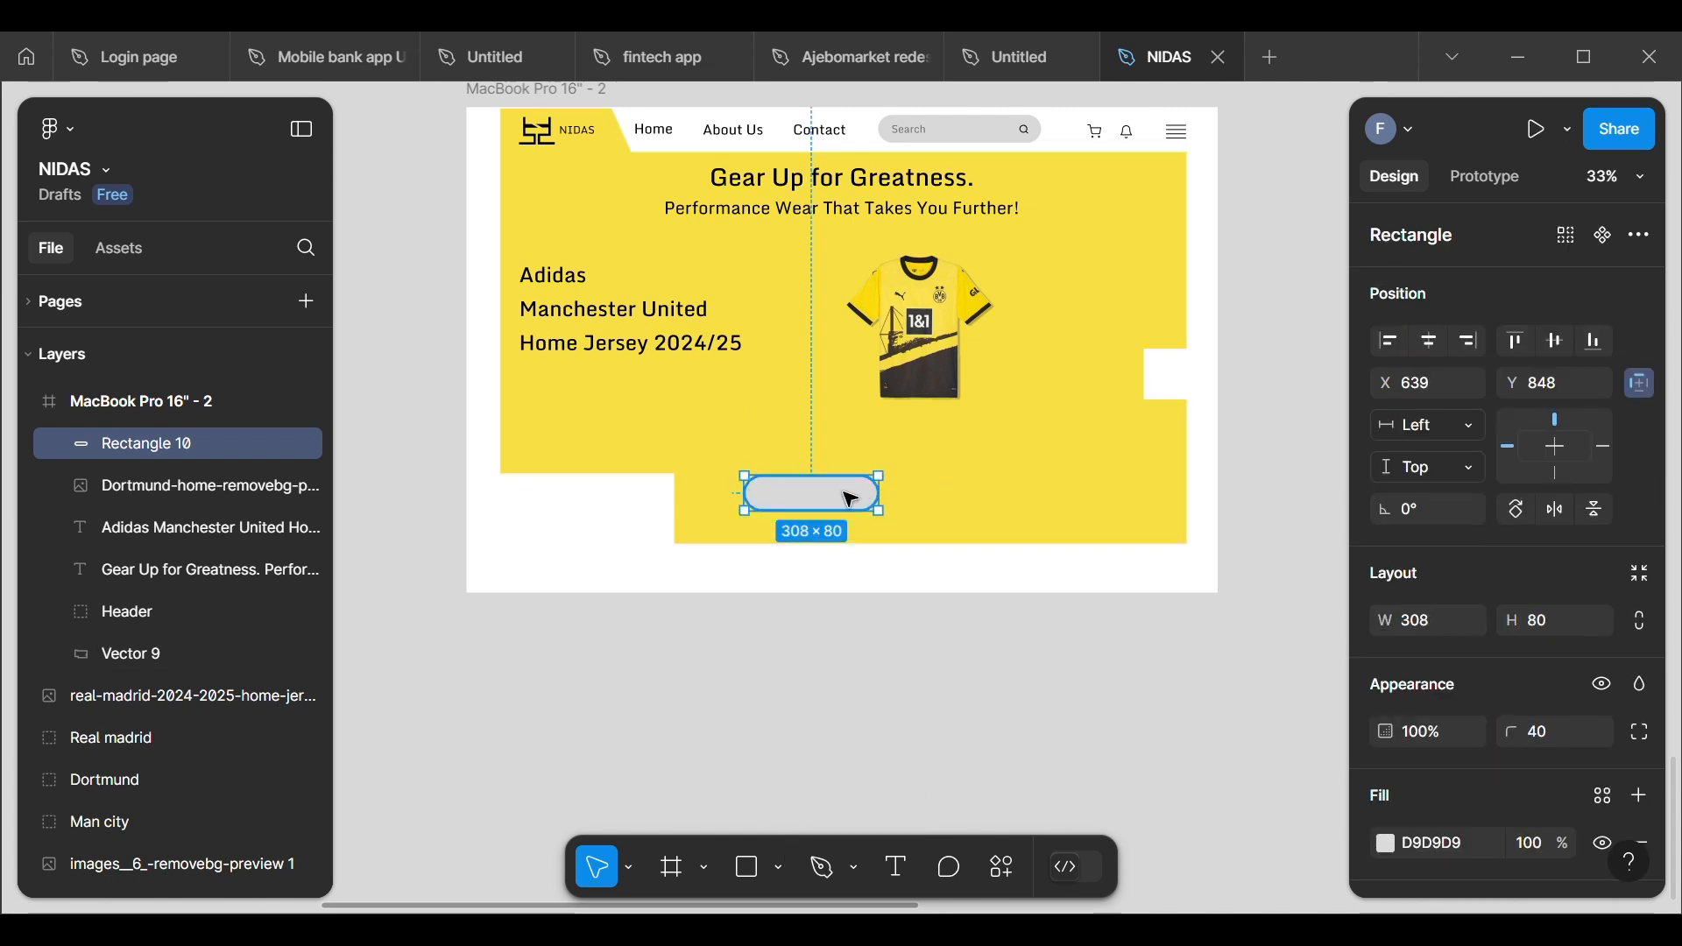
drag(851, 499, 851, 463)
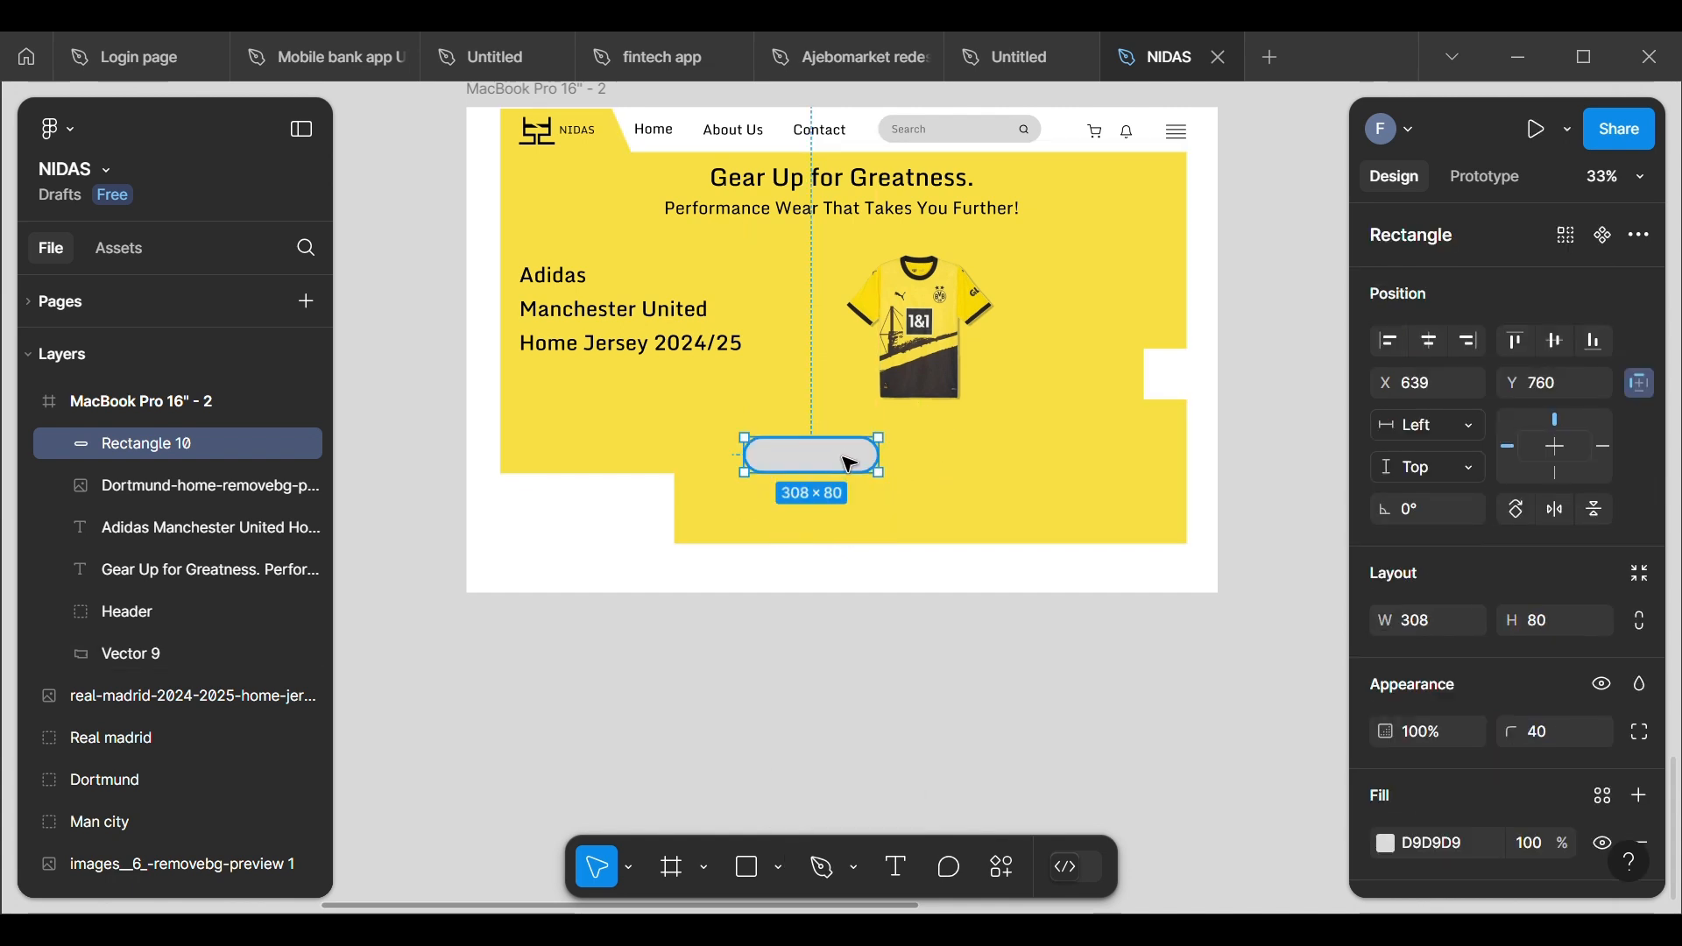
Step: Fill the button rectangle with black (000000) and move it to about X 613, Y 750
click(1391, 847)
click(1066, 782)
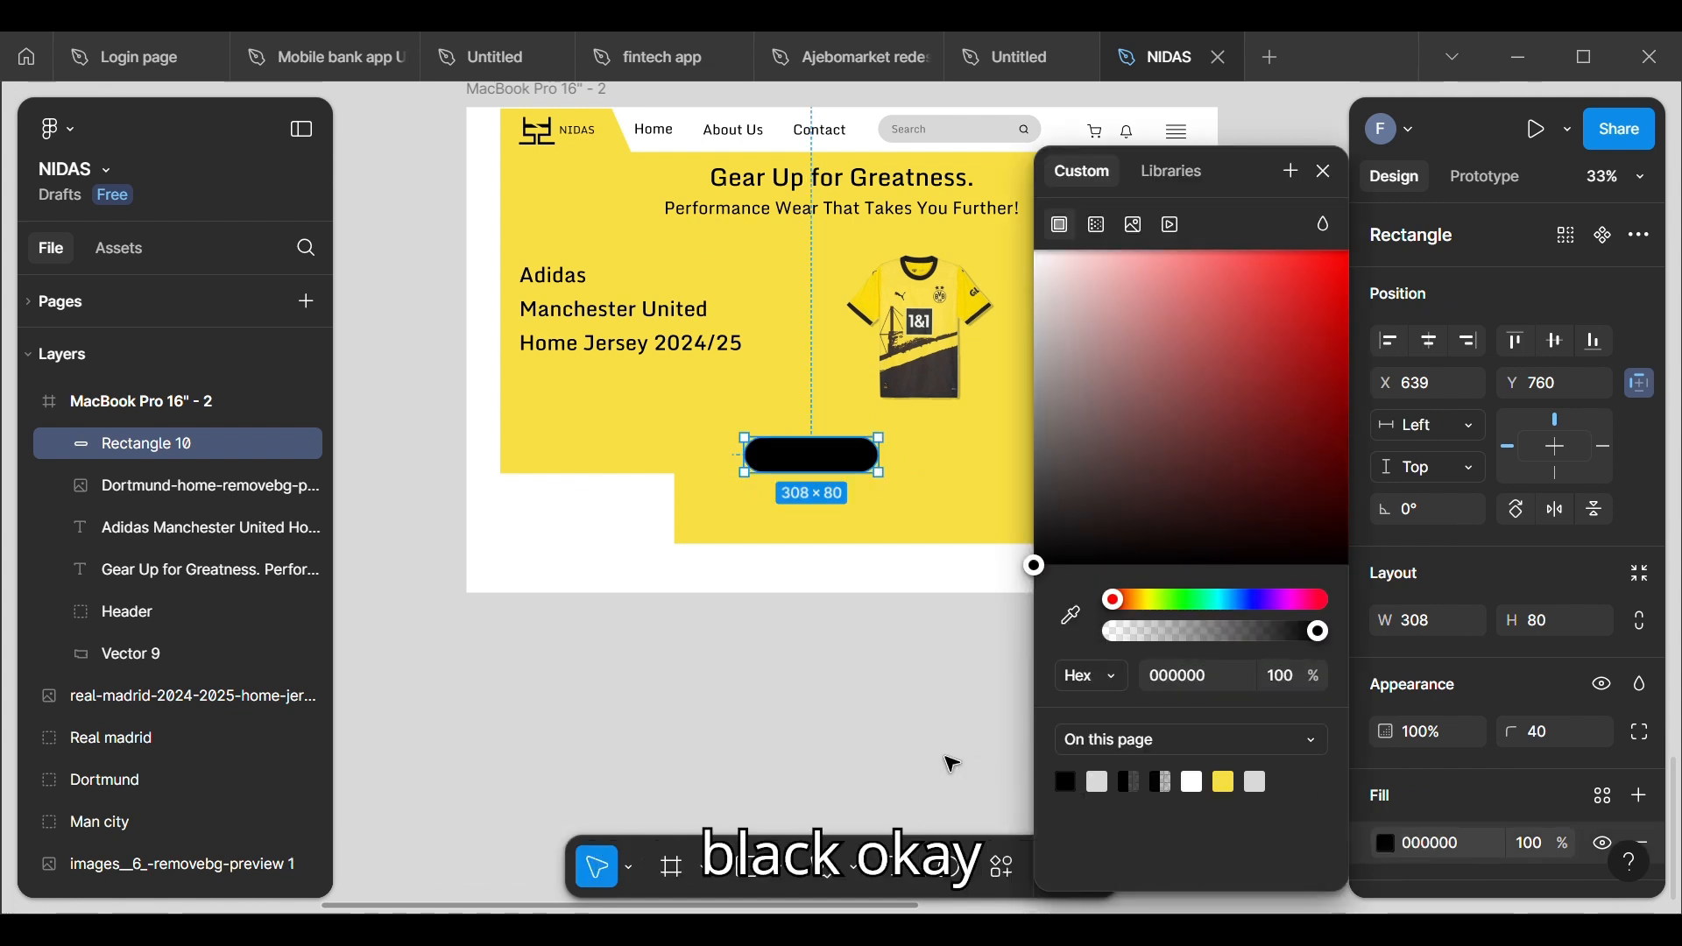
click(942, 757)
drag(800, 462, 793, 459)
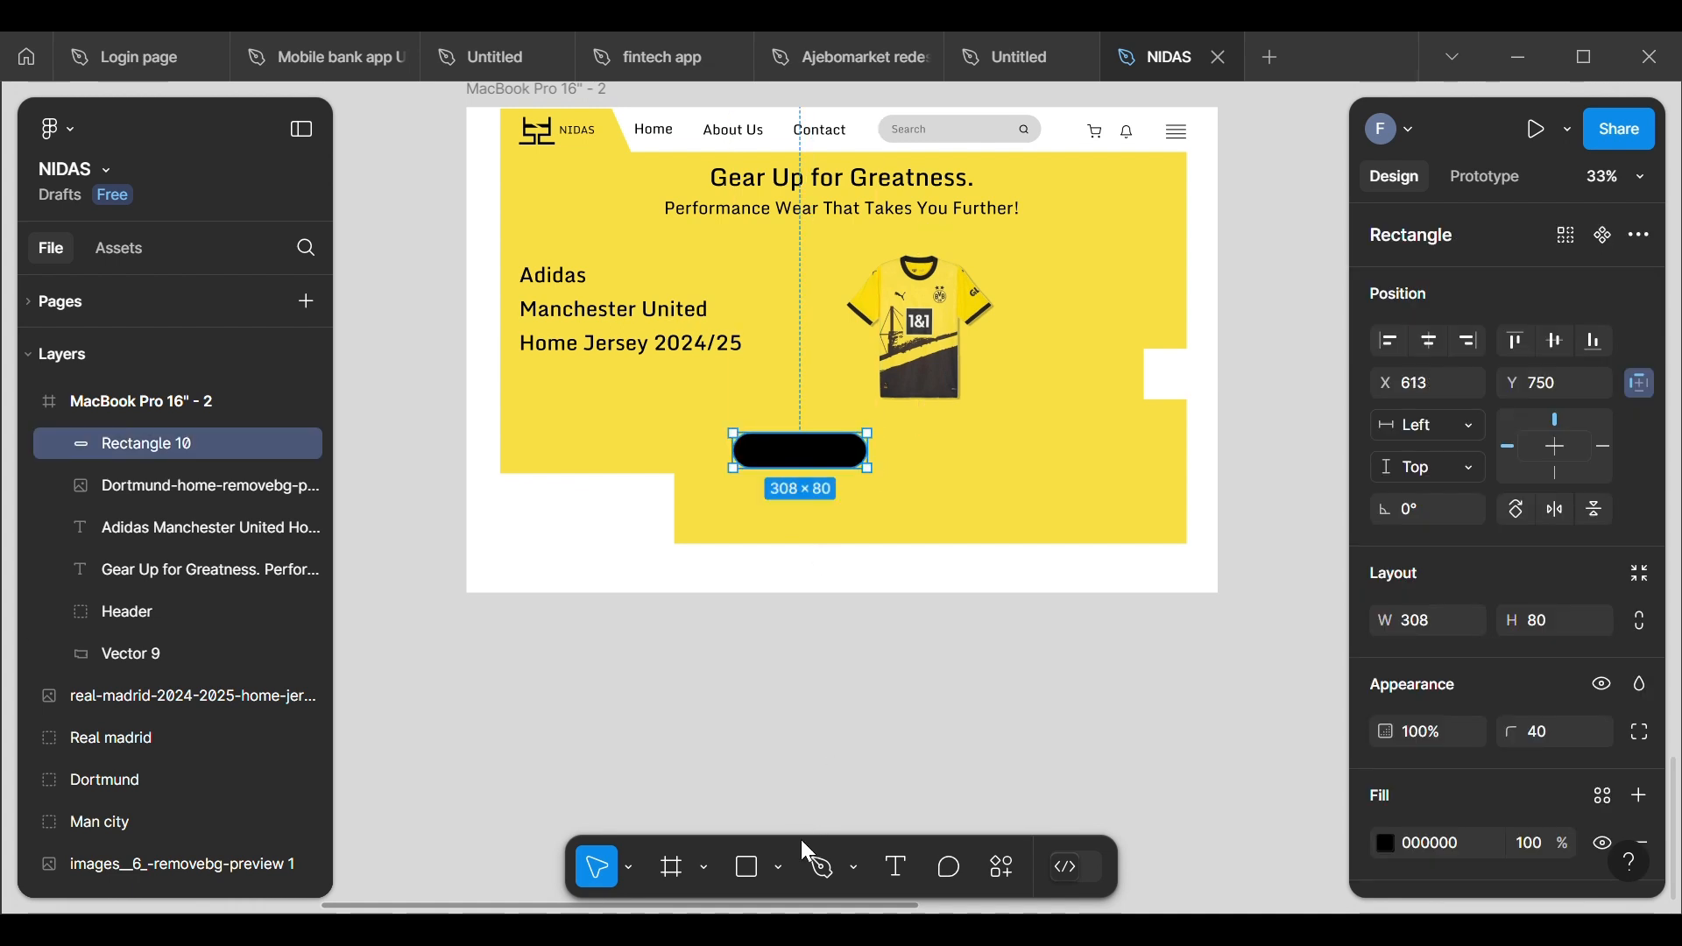
Step: Add a "Buy now" text on the yellow area just below and to the right of the black button
click(894, 870)
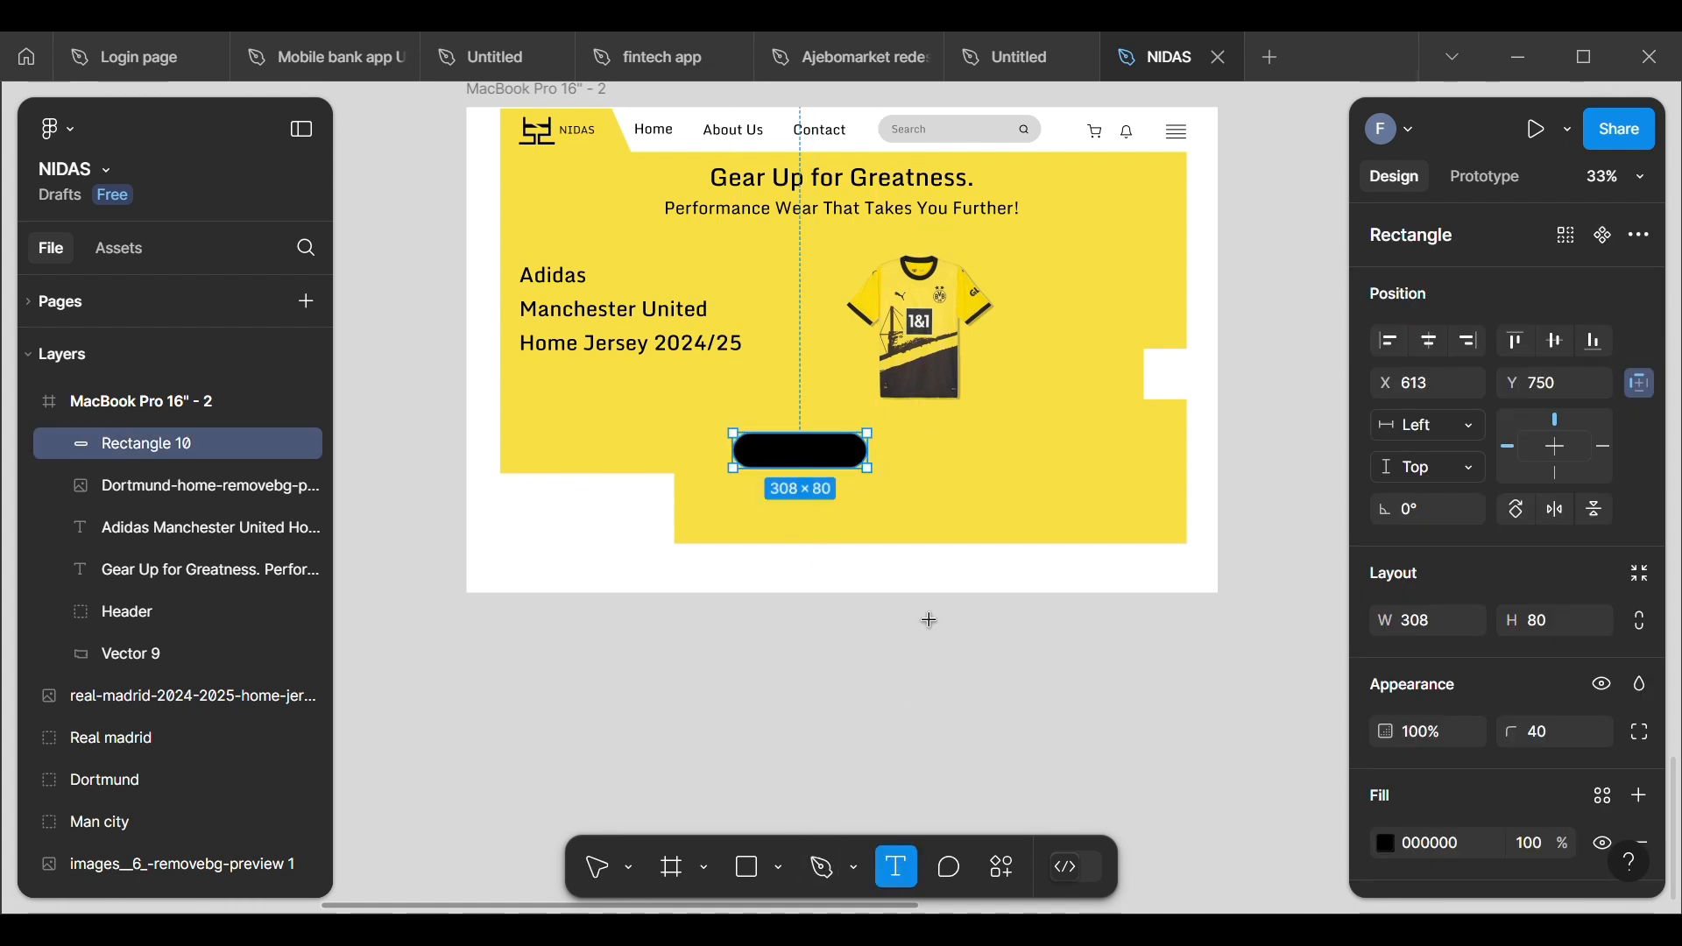
click(925, 496)
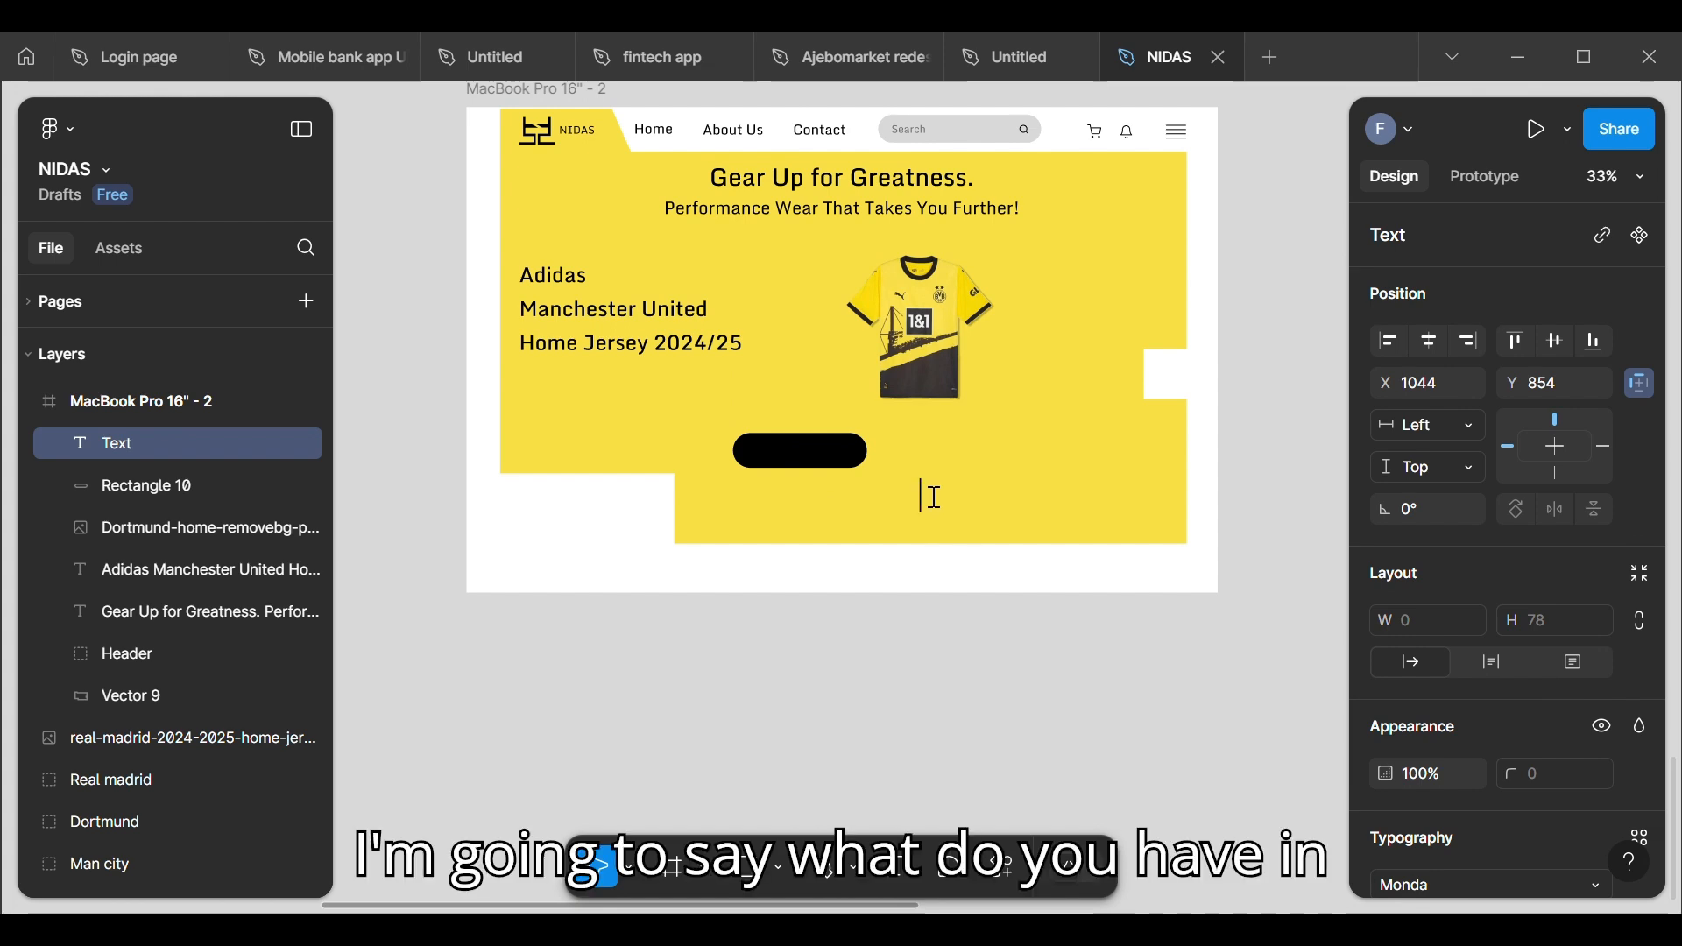
scroll(934, 497, down, 4)
scroll(934, 497, up, 3)
scroll(934, 498, up, 5)
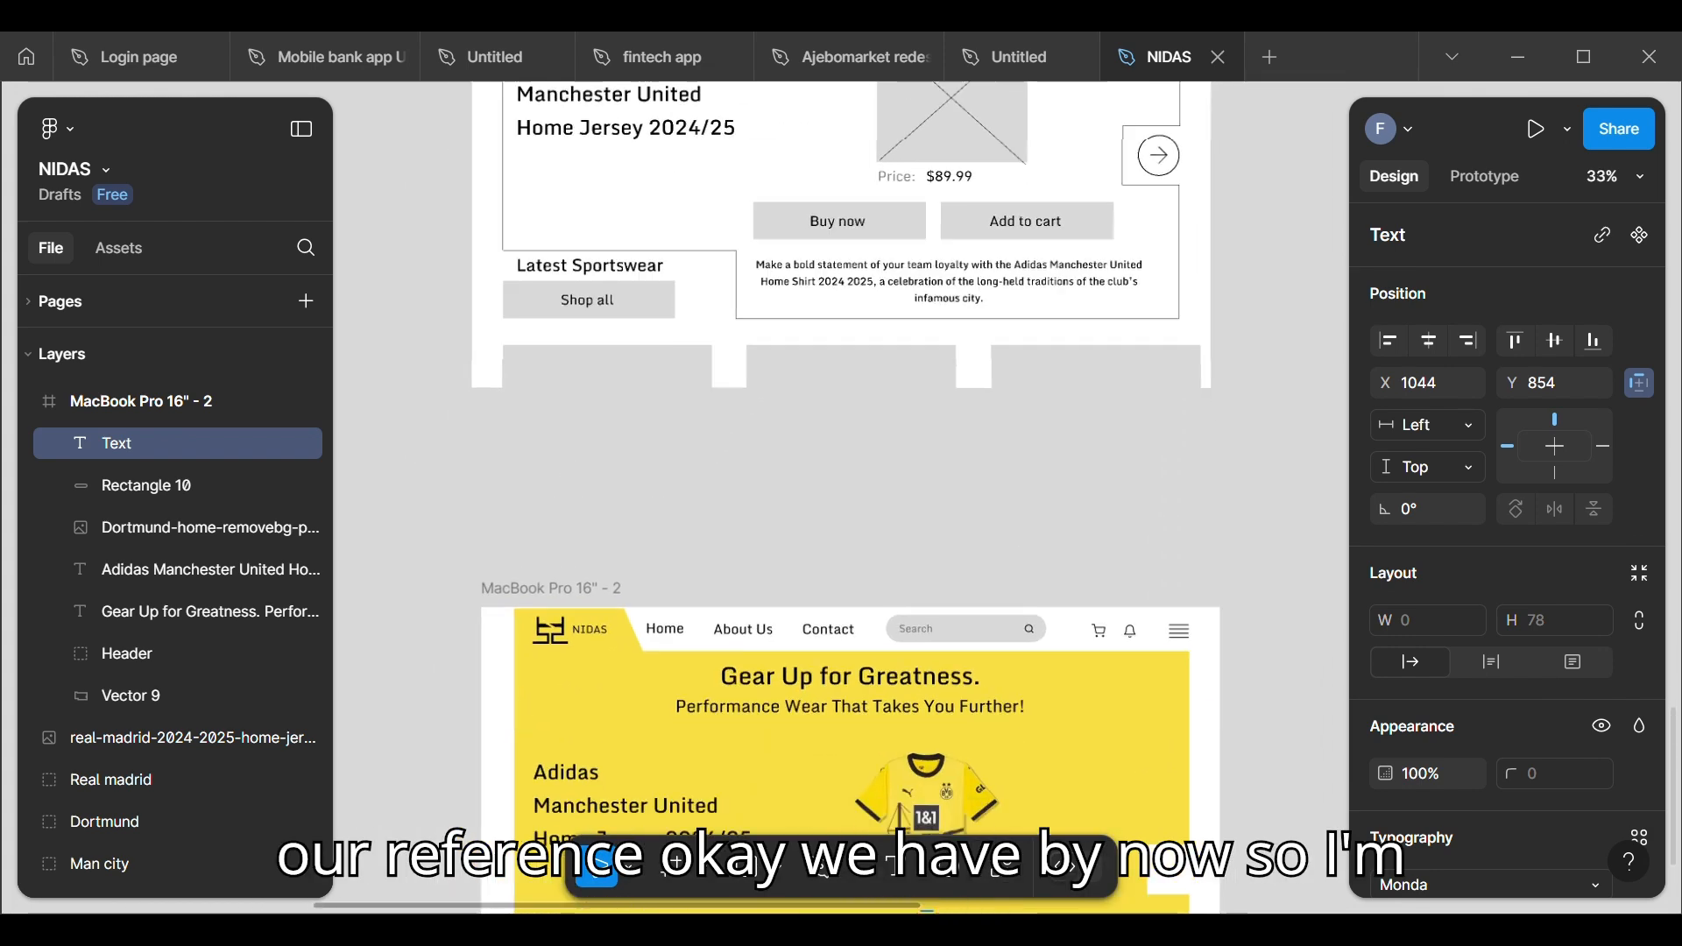
scroll(934, 498, down, 5)
scroll(934, 497, up, 3)
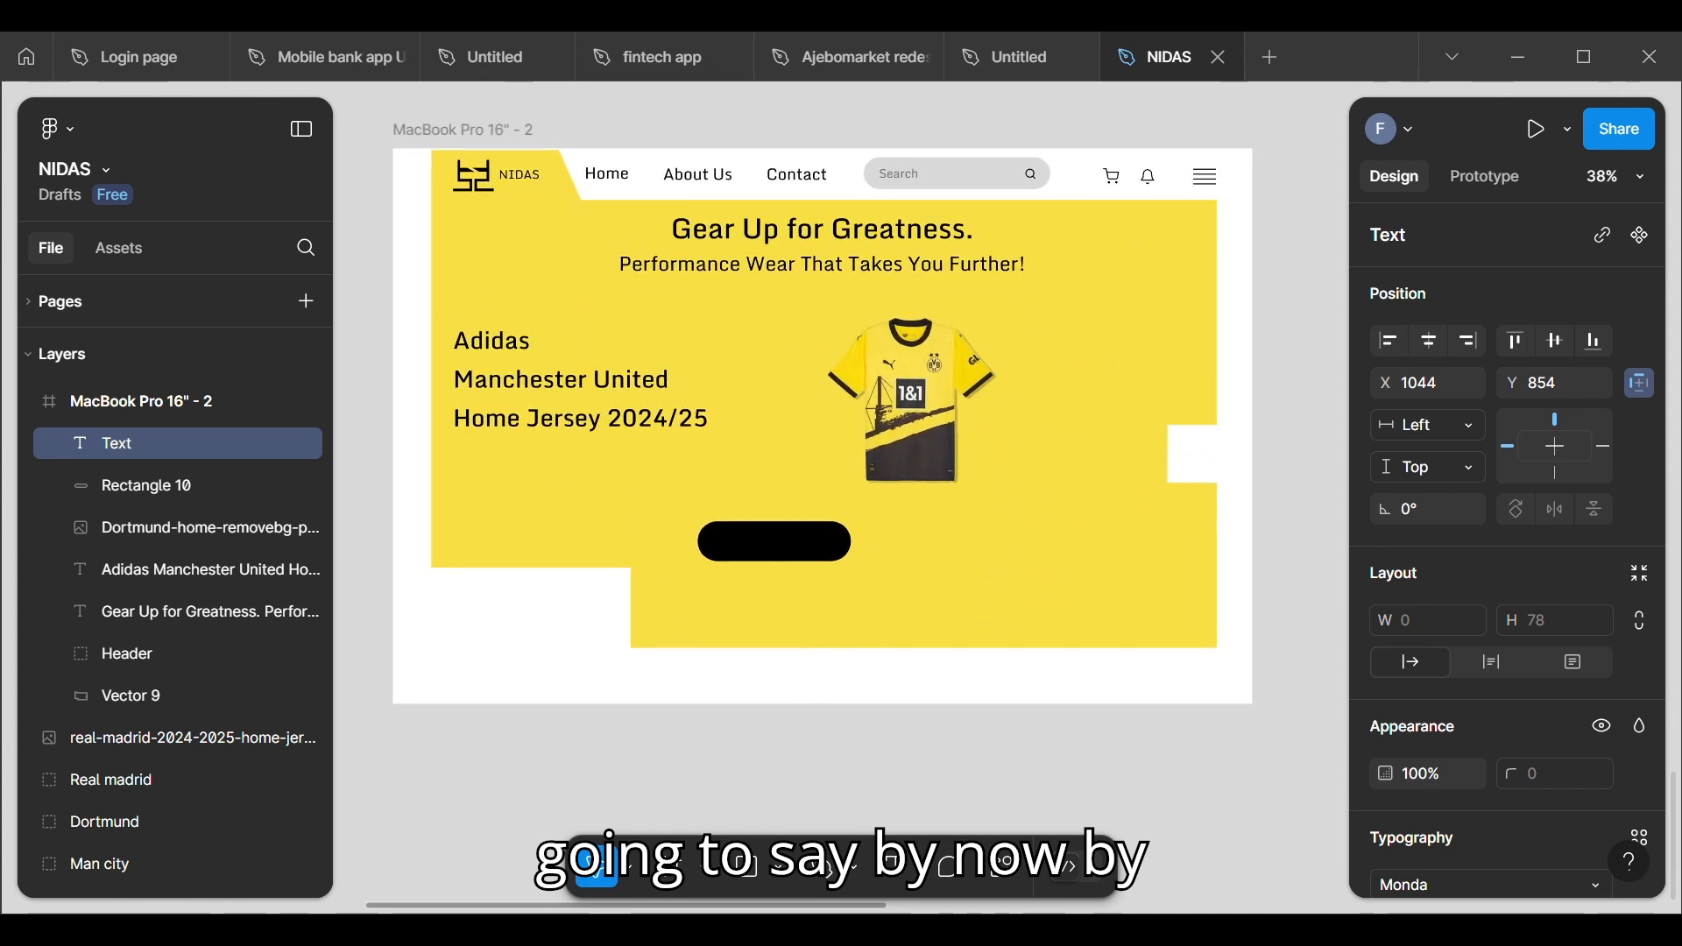
text(Boy)
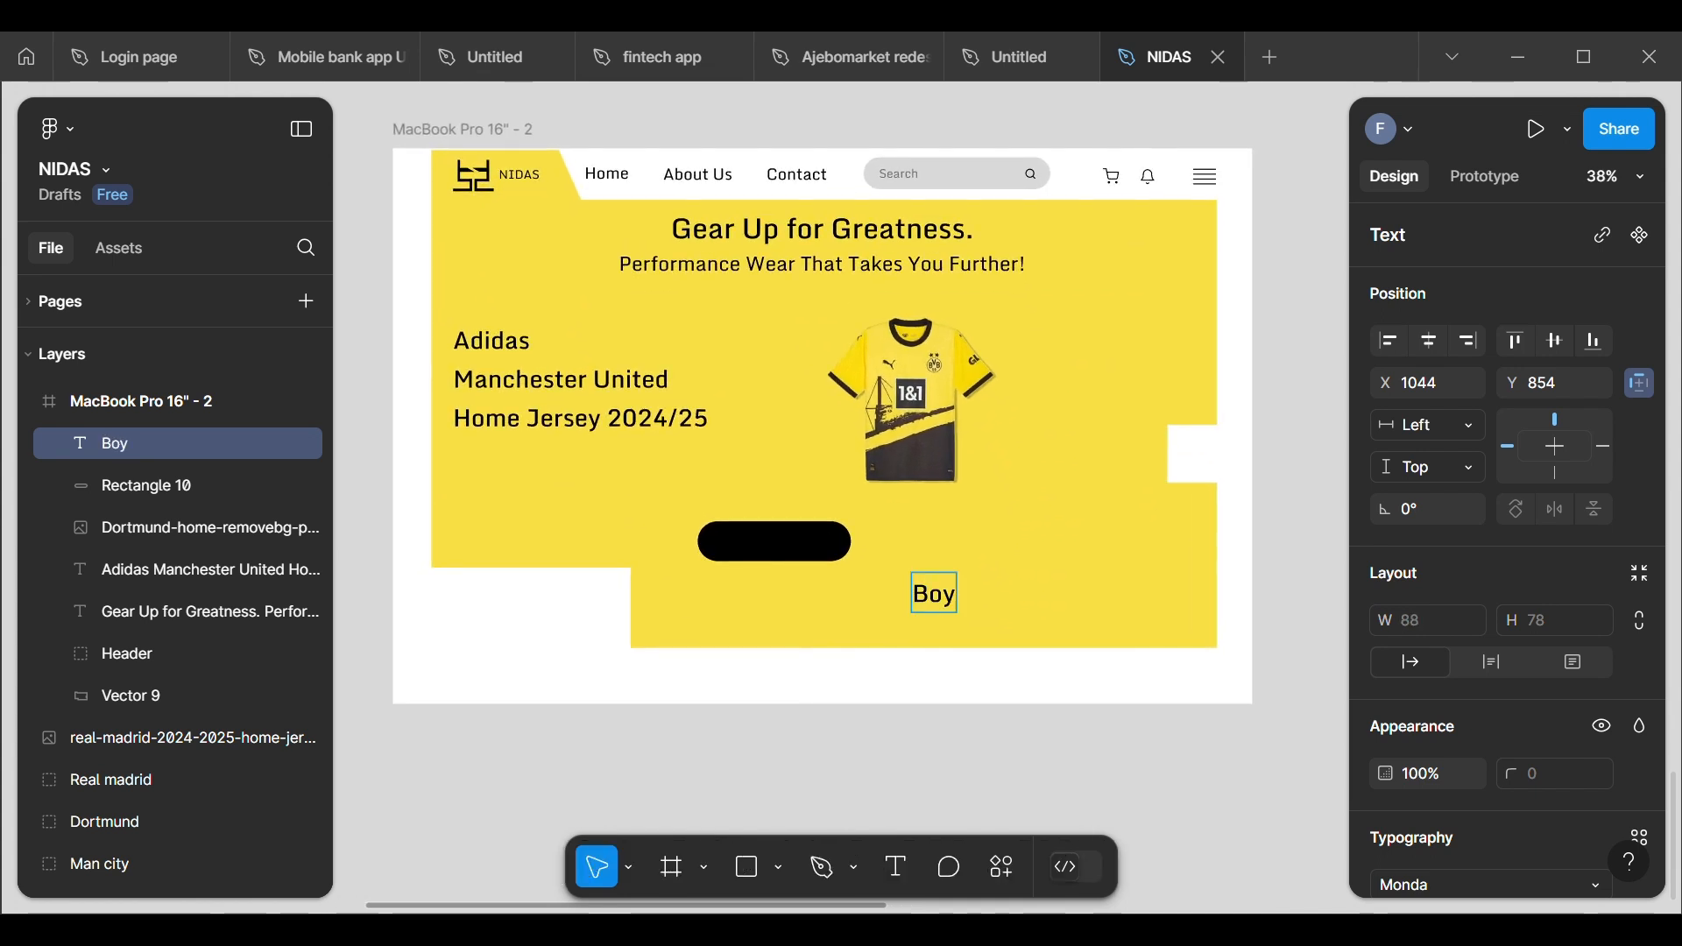
click(929, 594)
key(BackSpace)
text(u)
key(Right)
text(now)
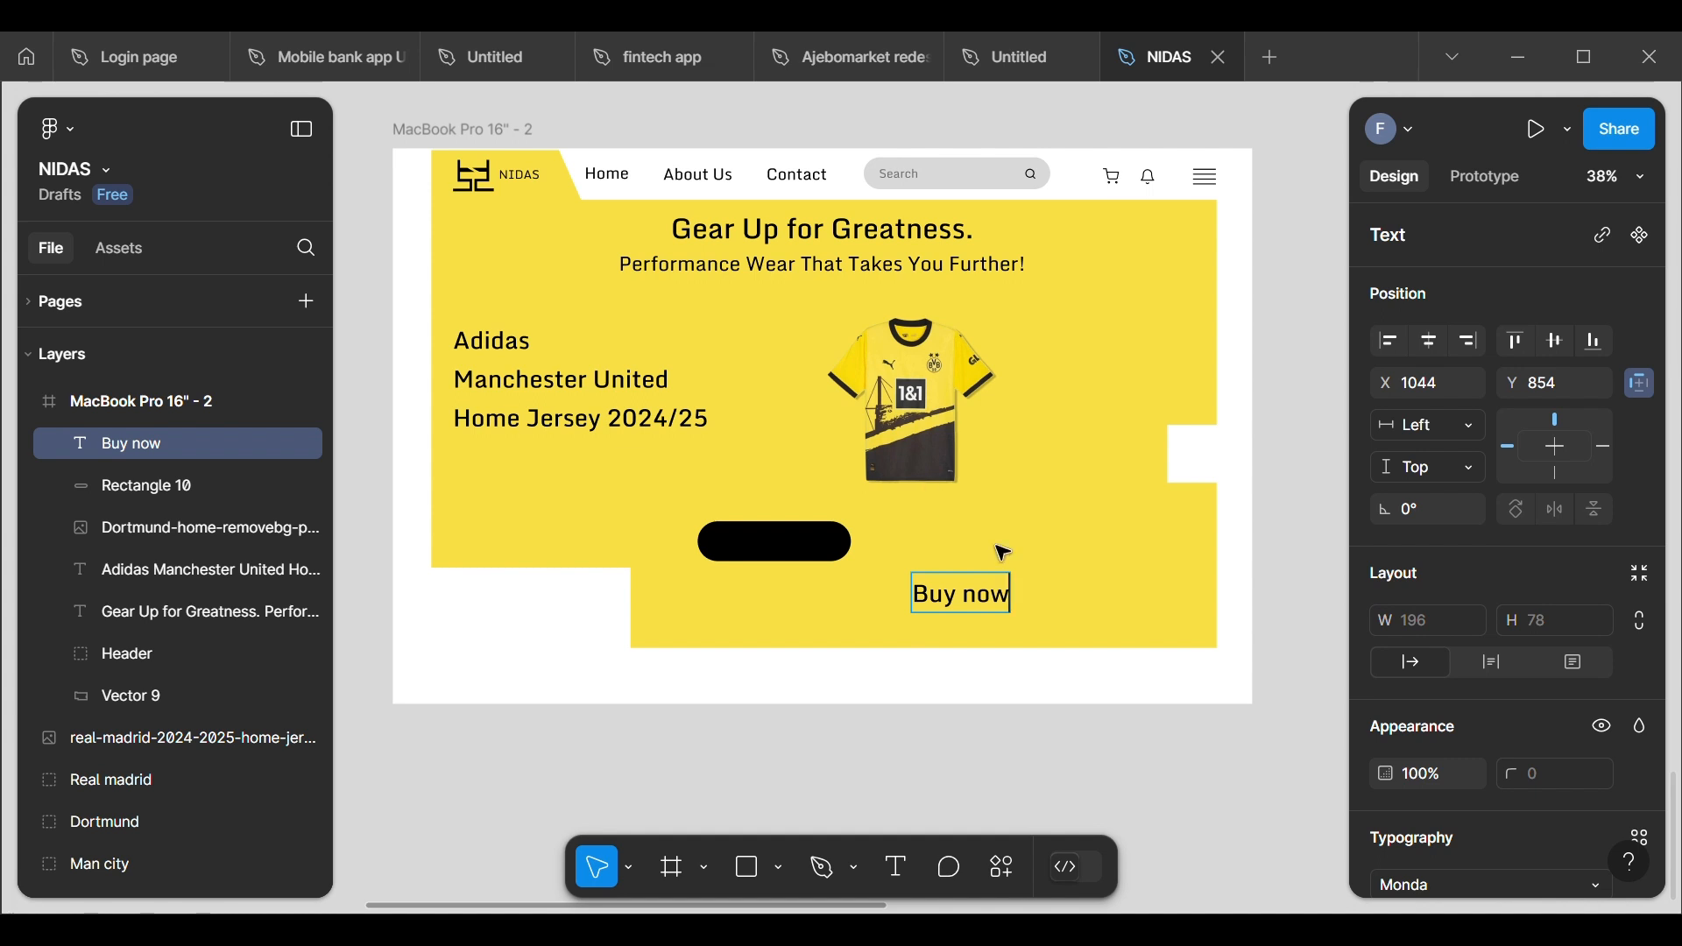
key(Escape)
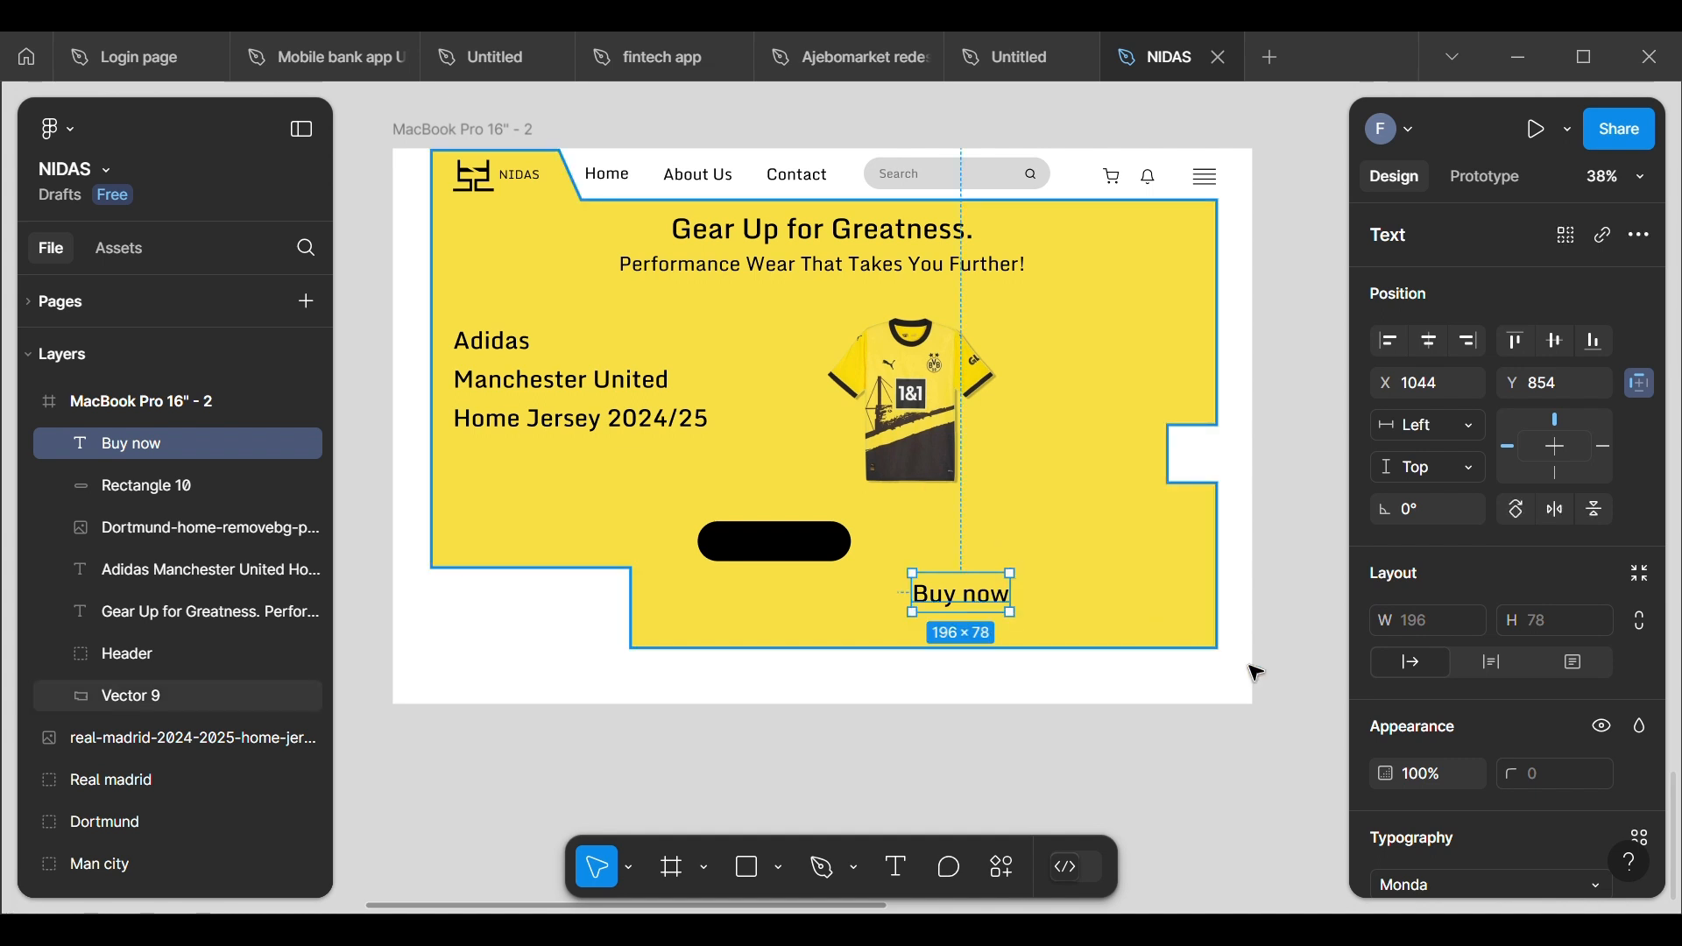
Step: Set the "Buy now" text to font size 32 and give it a white fill (FFFFFF)
scroll(1446, 687, down, 4)
scroll(1439, 699, down, 1)
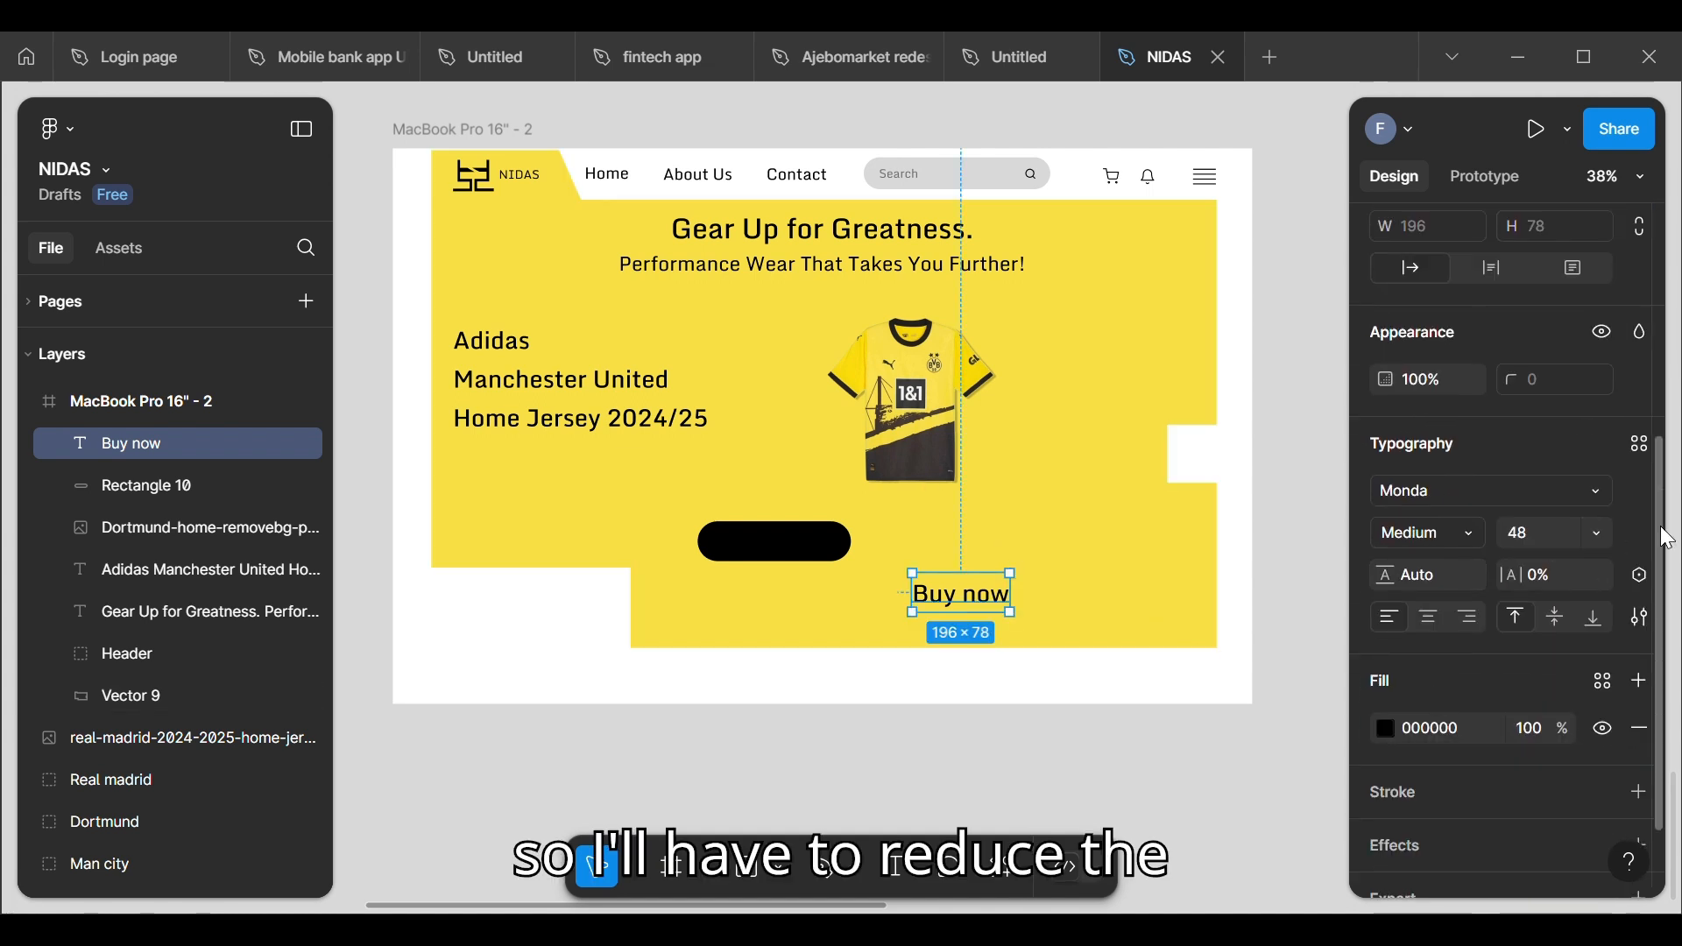
click(1592, 536)
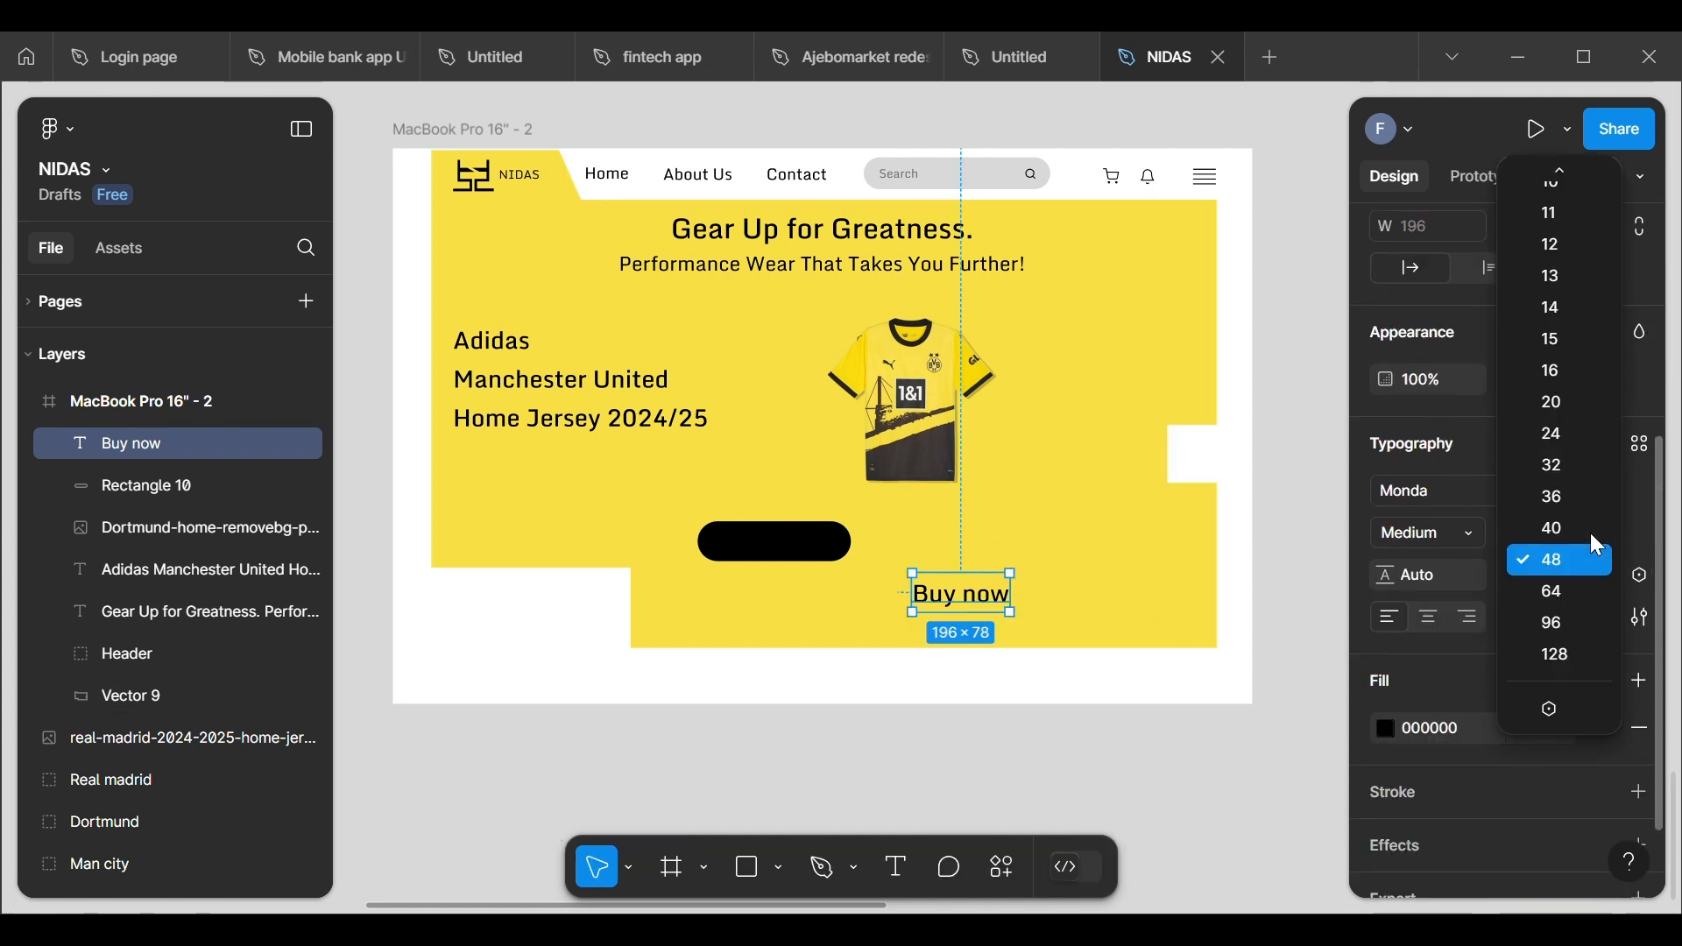
click(1568, 467)
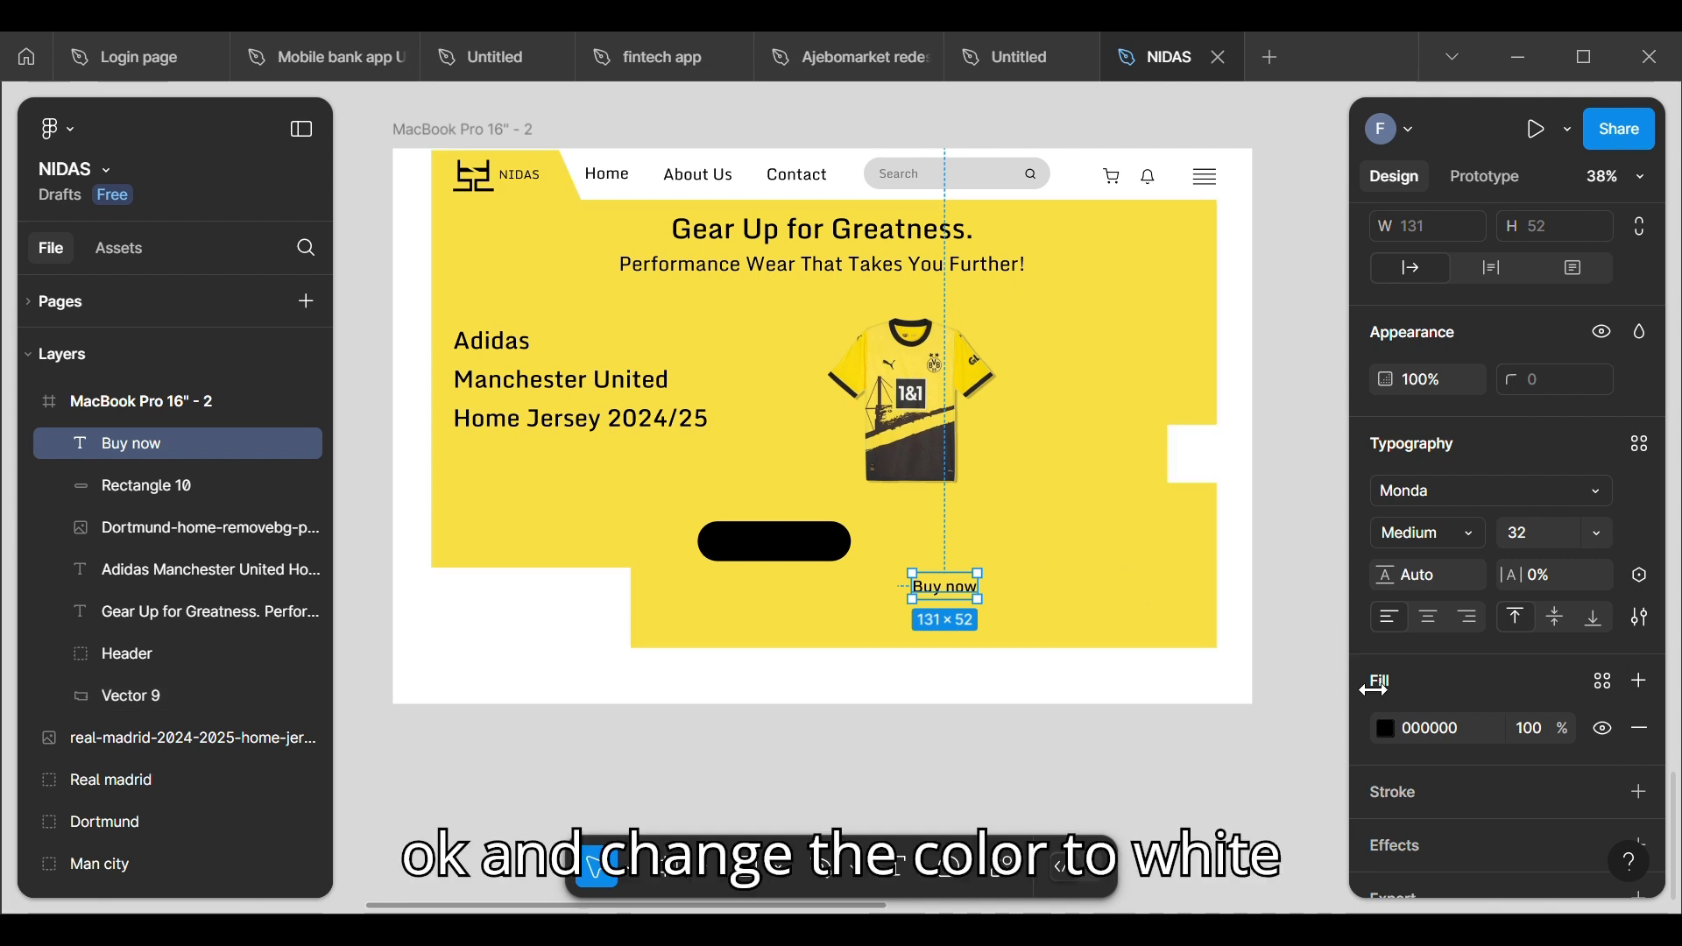
click(1386, 729)
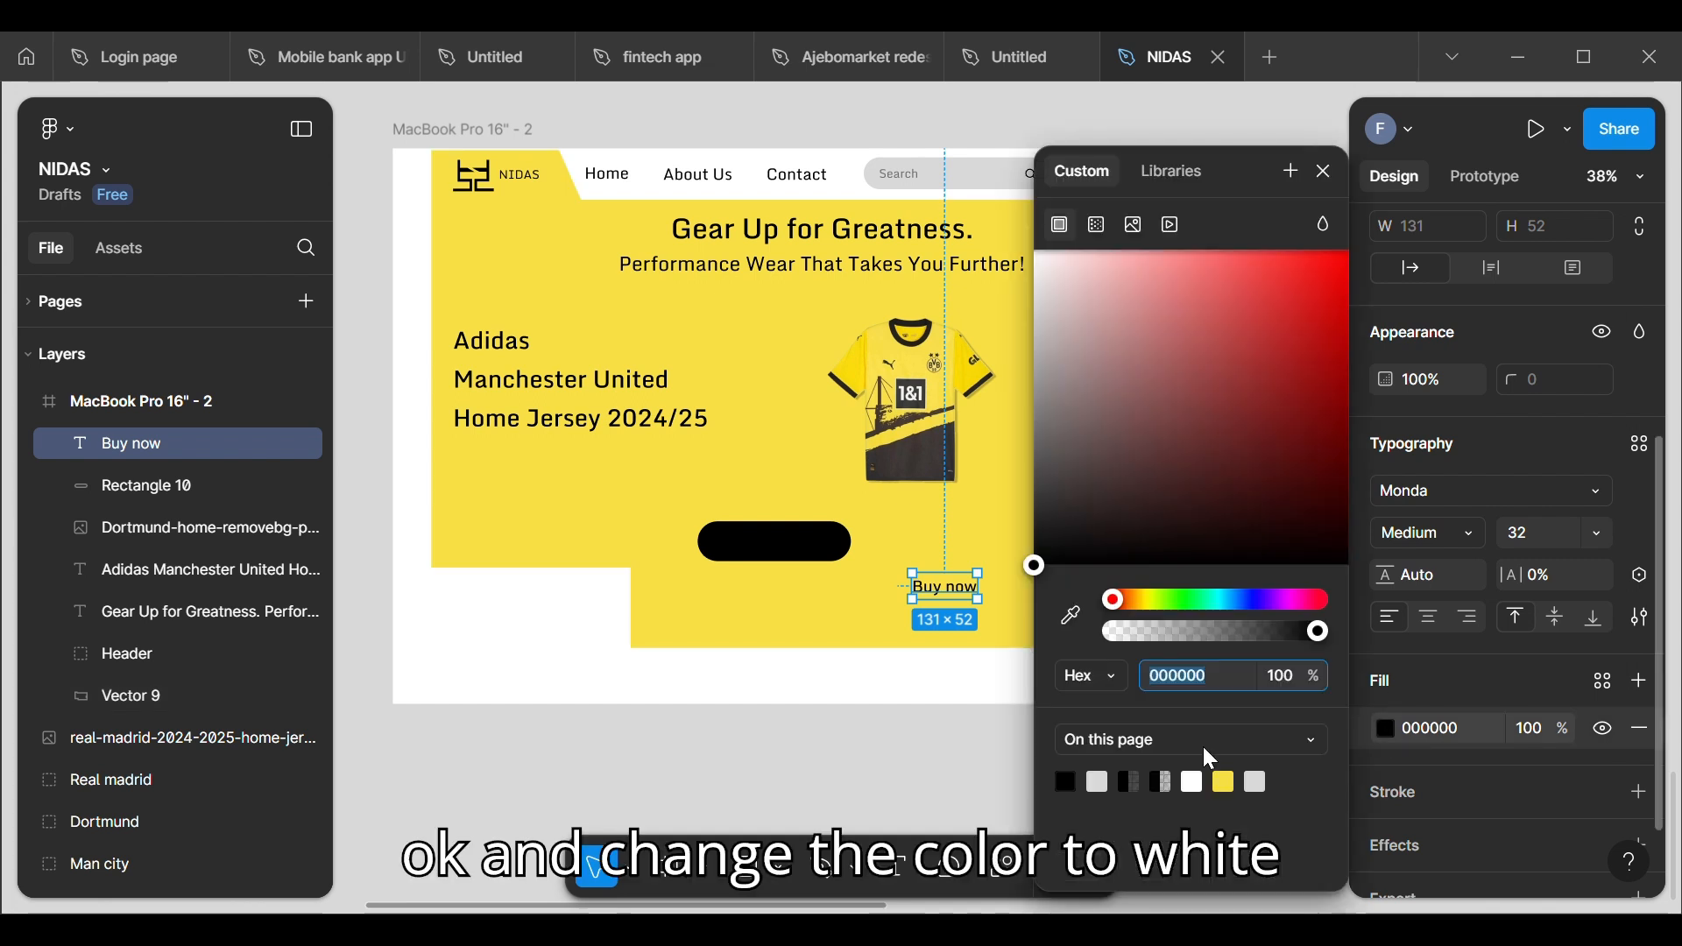
click(1097, 783)
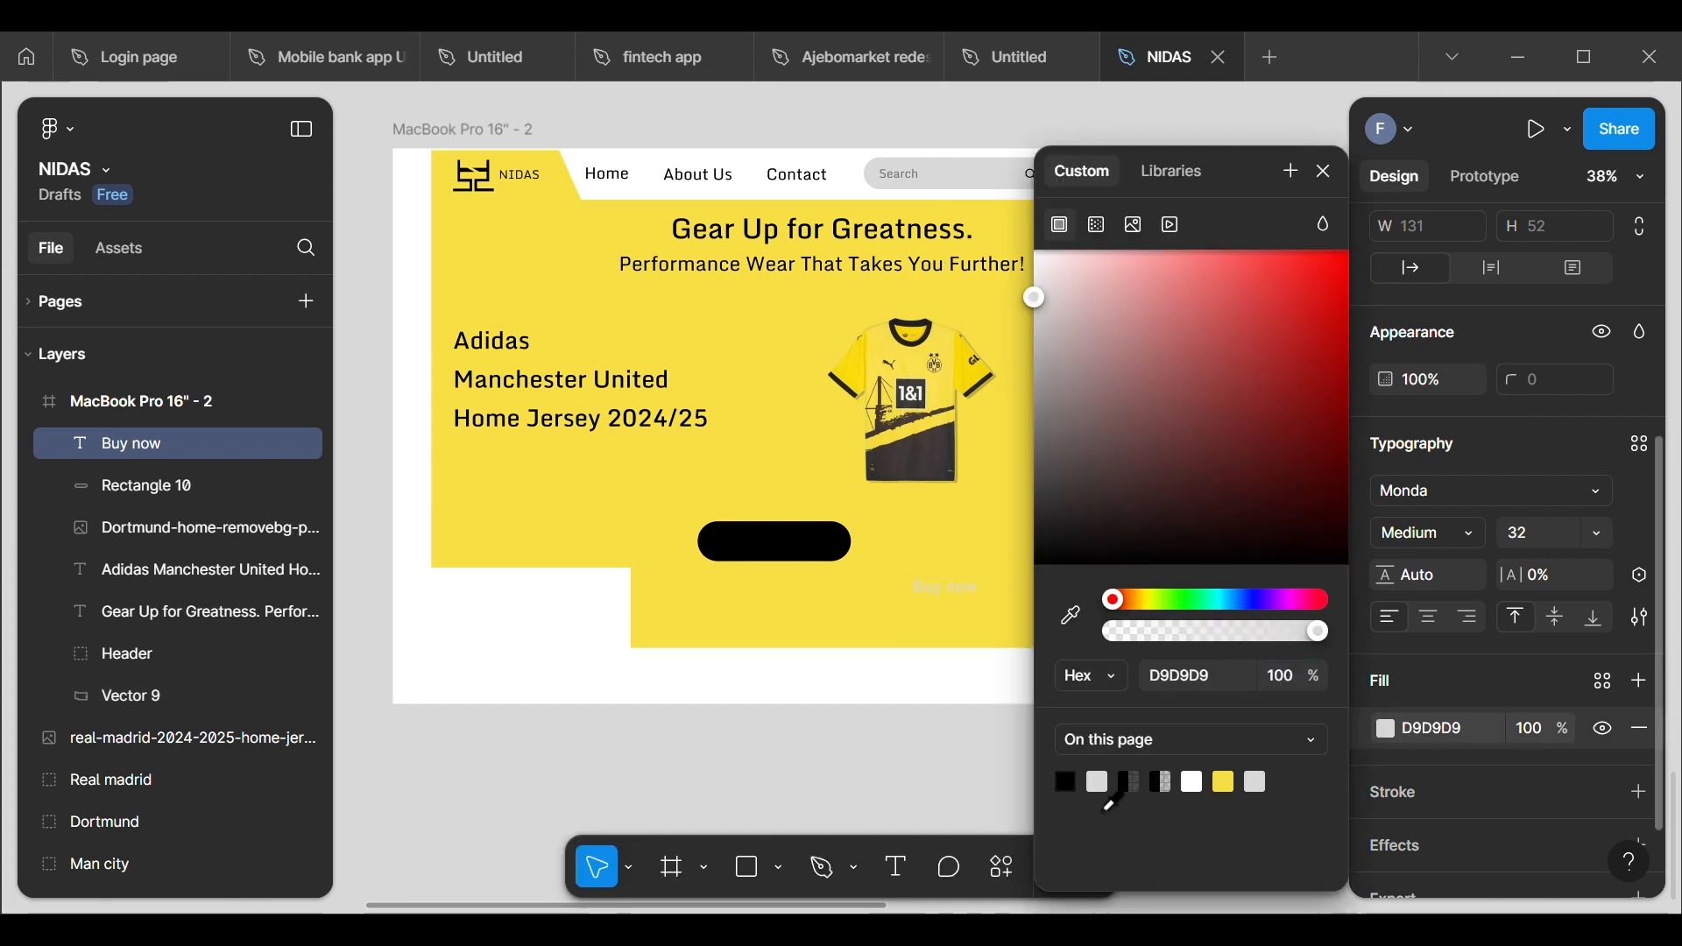
drag(1047, 300, 1020, 237)
click(1325, 176)
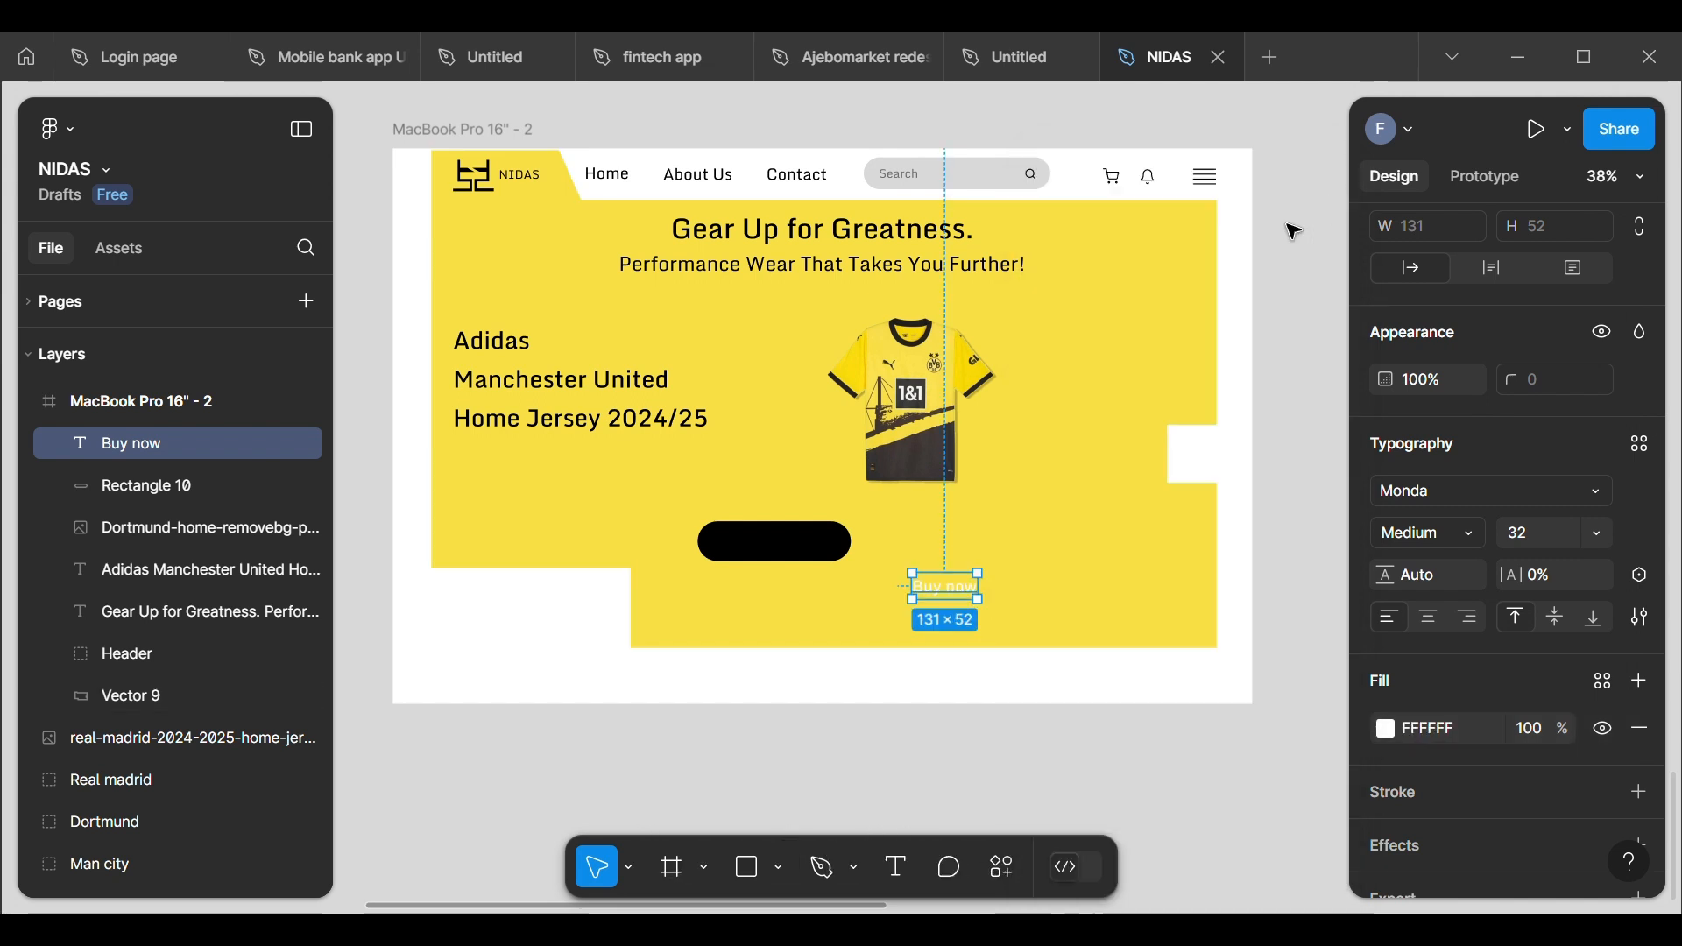
Step: Center the "Buy now" text on the black button and wrap text and rectangle together in an auto layout
drag(970, 601, 797, 554)
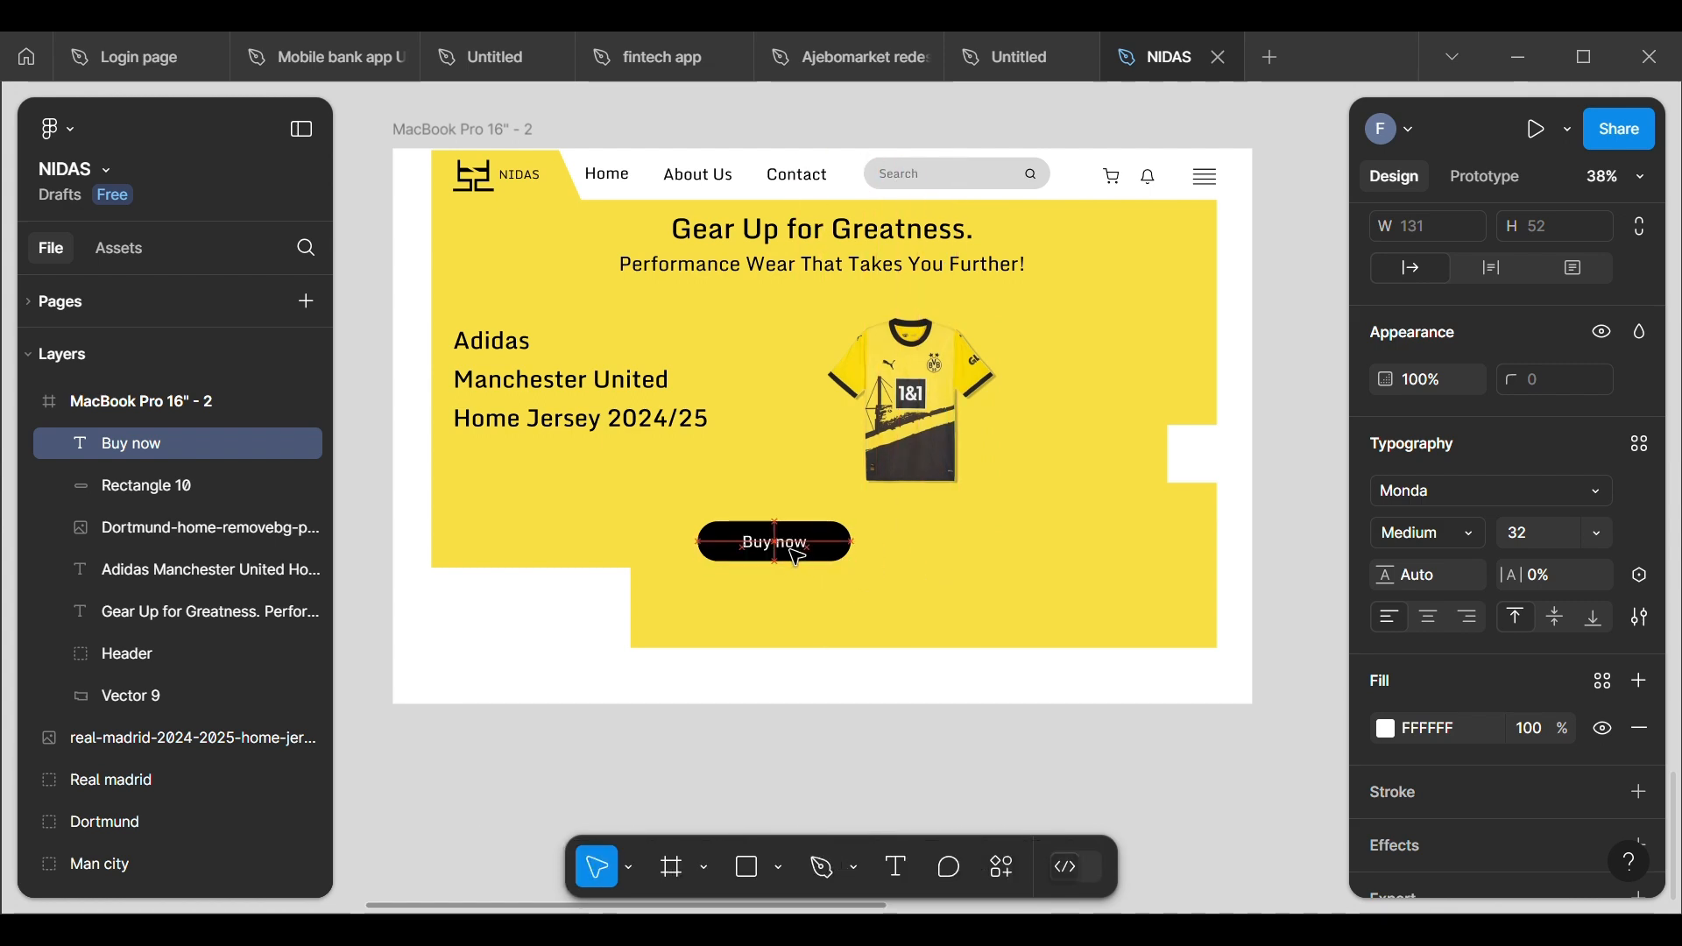
scroll(832, 589, up, 5)
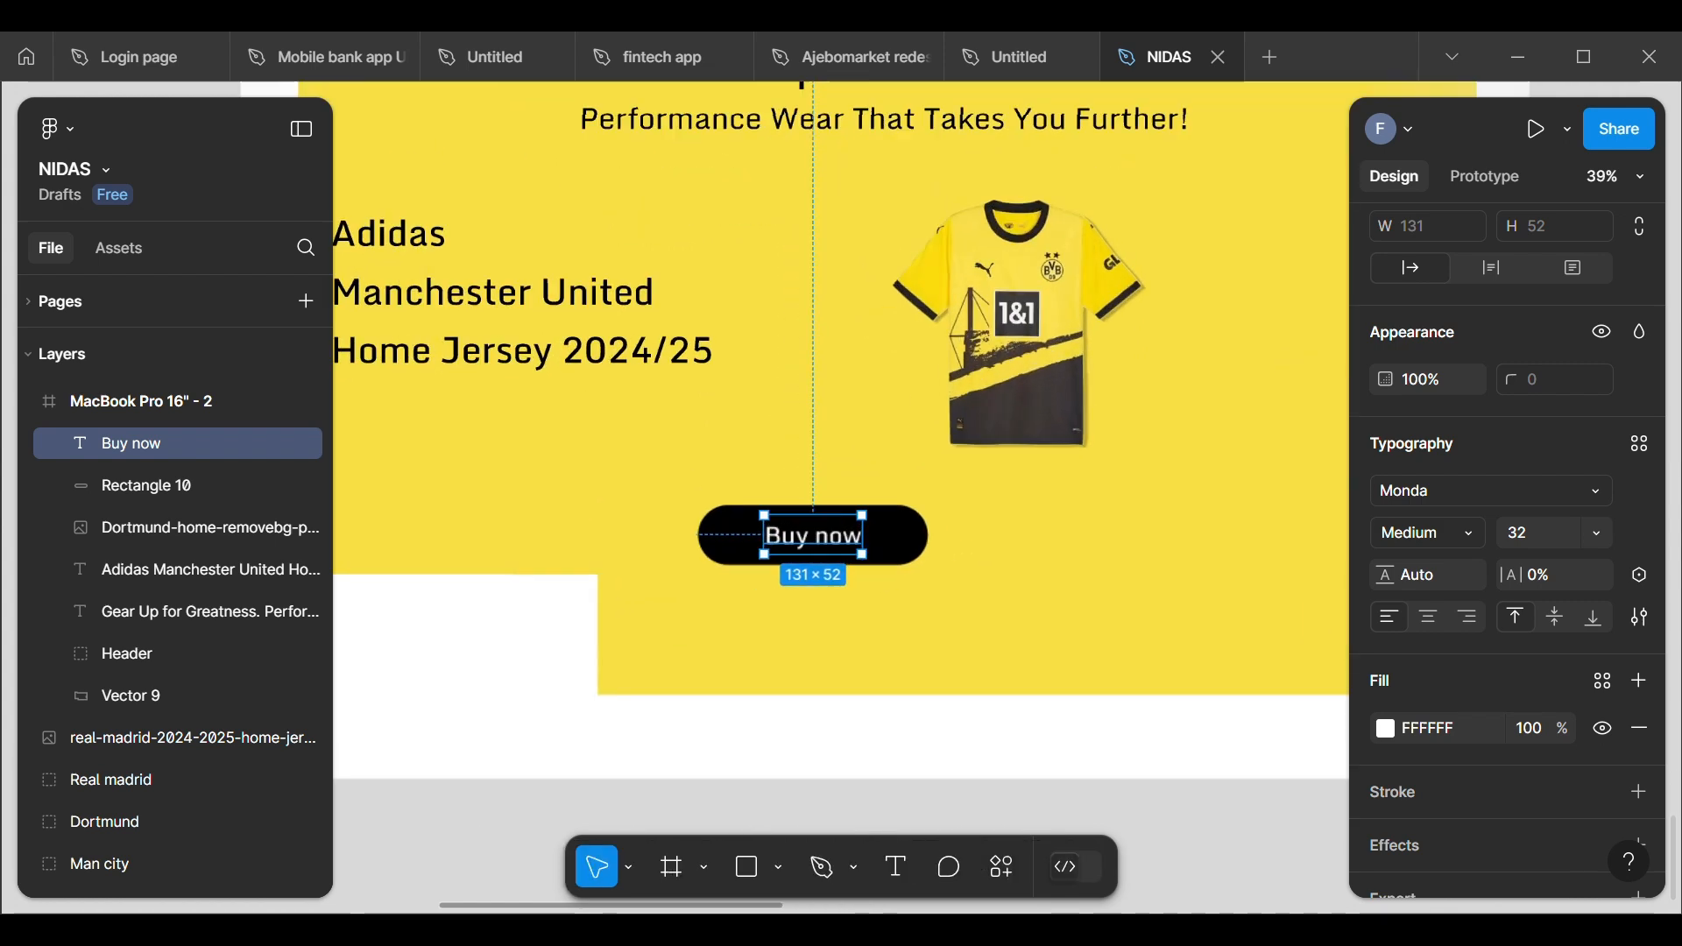
click(817, 415)
click(854, 516)
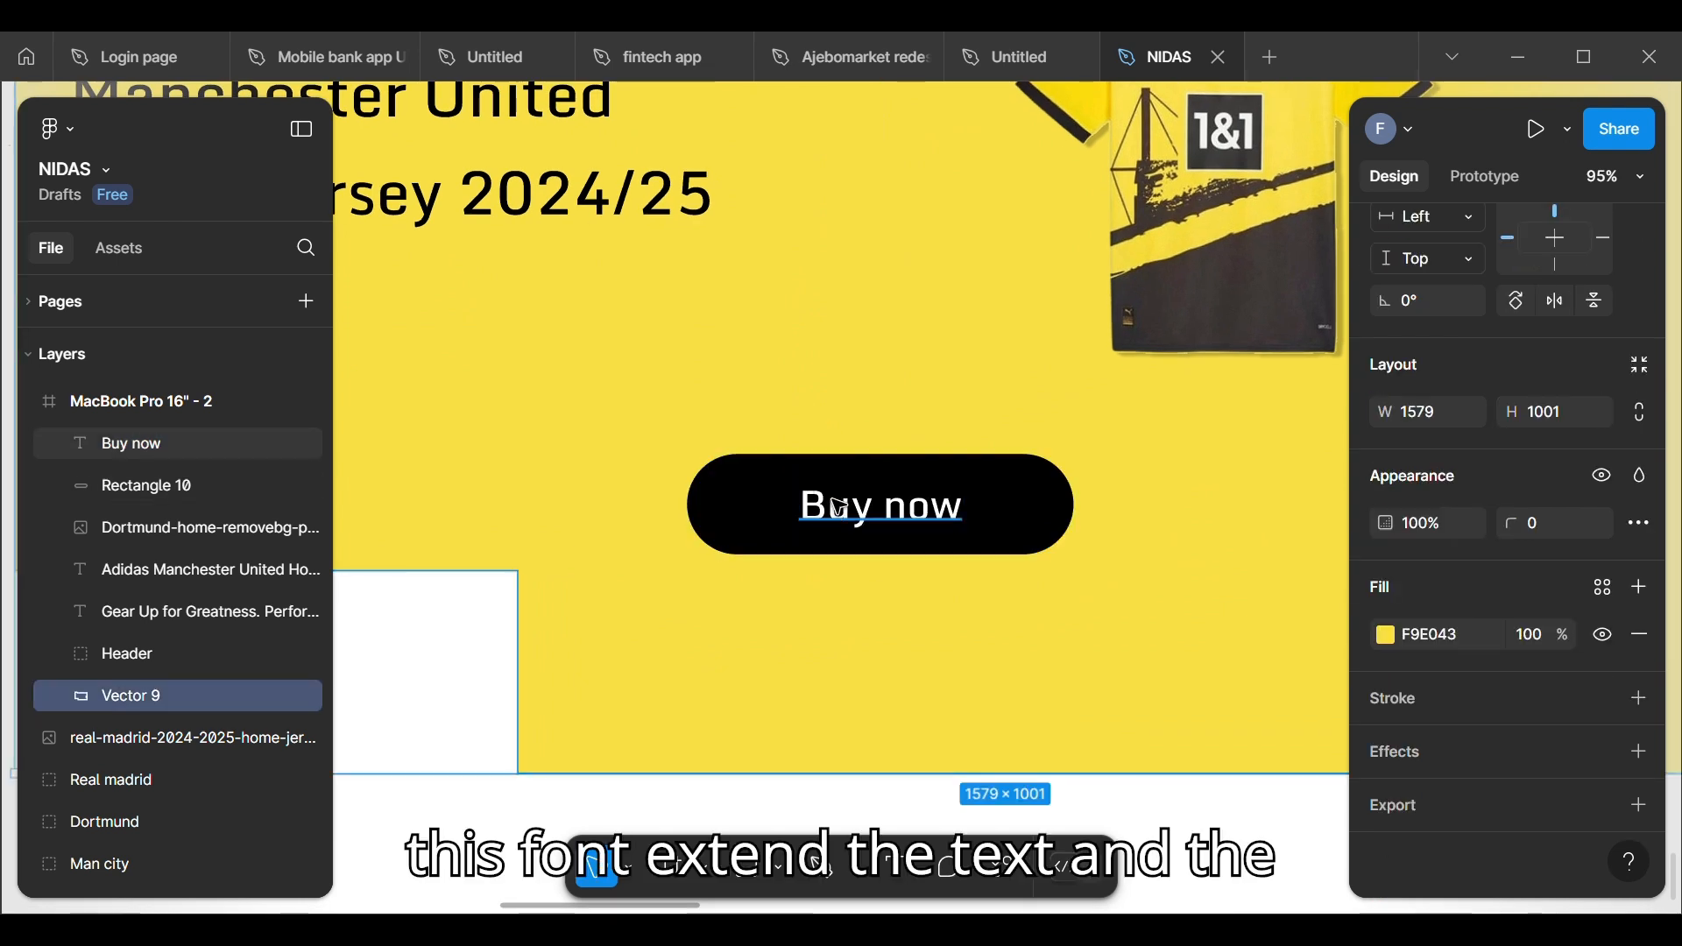
shift+click(736, 505)
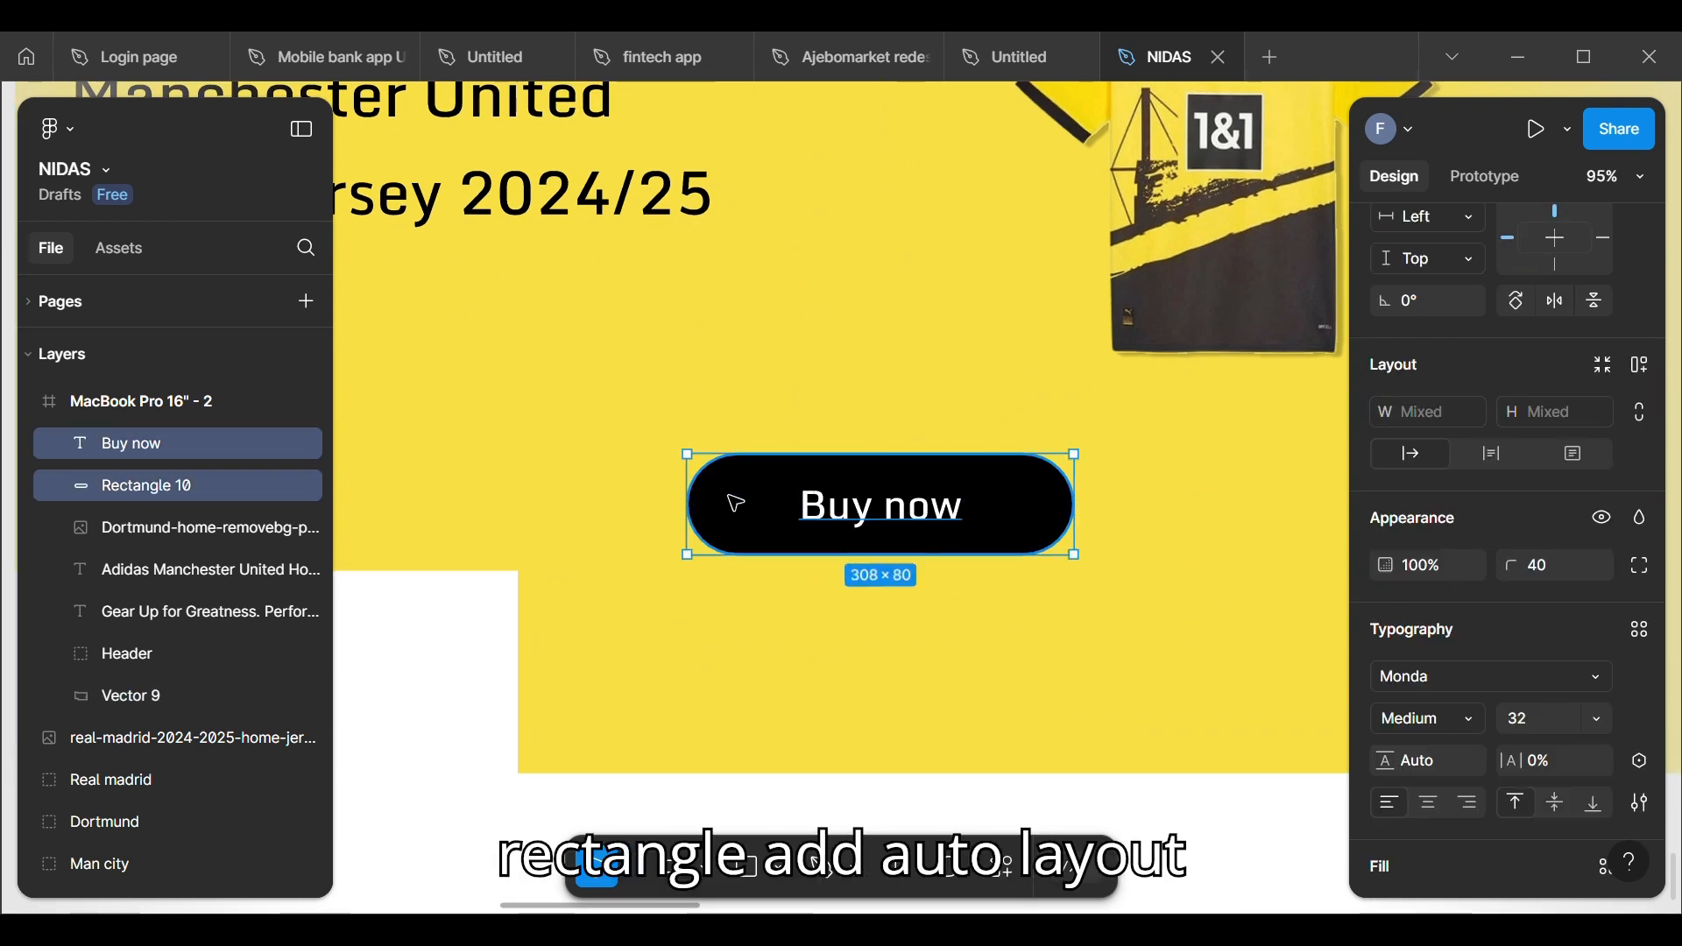
right_click(737, 506)
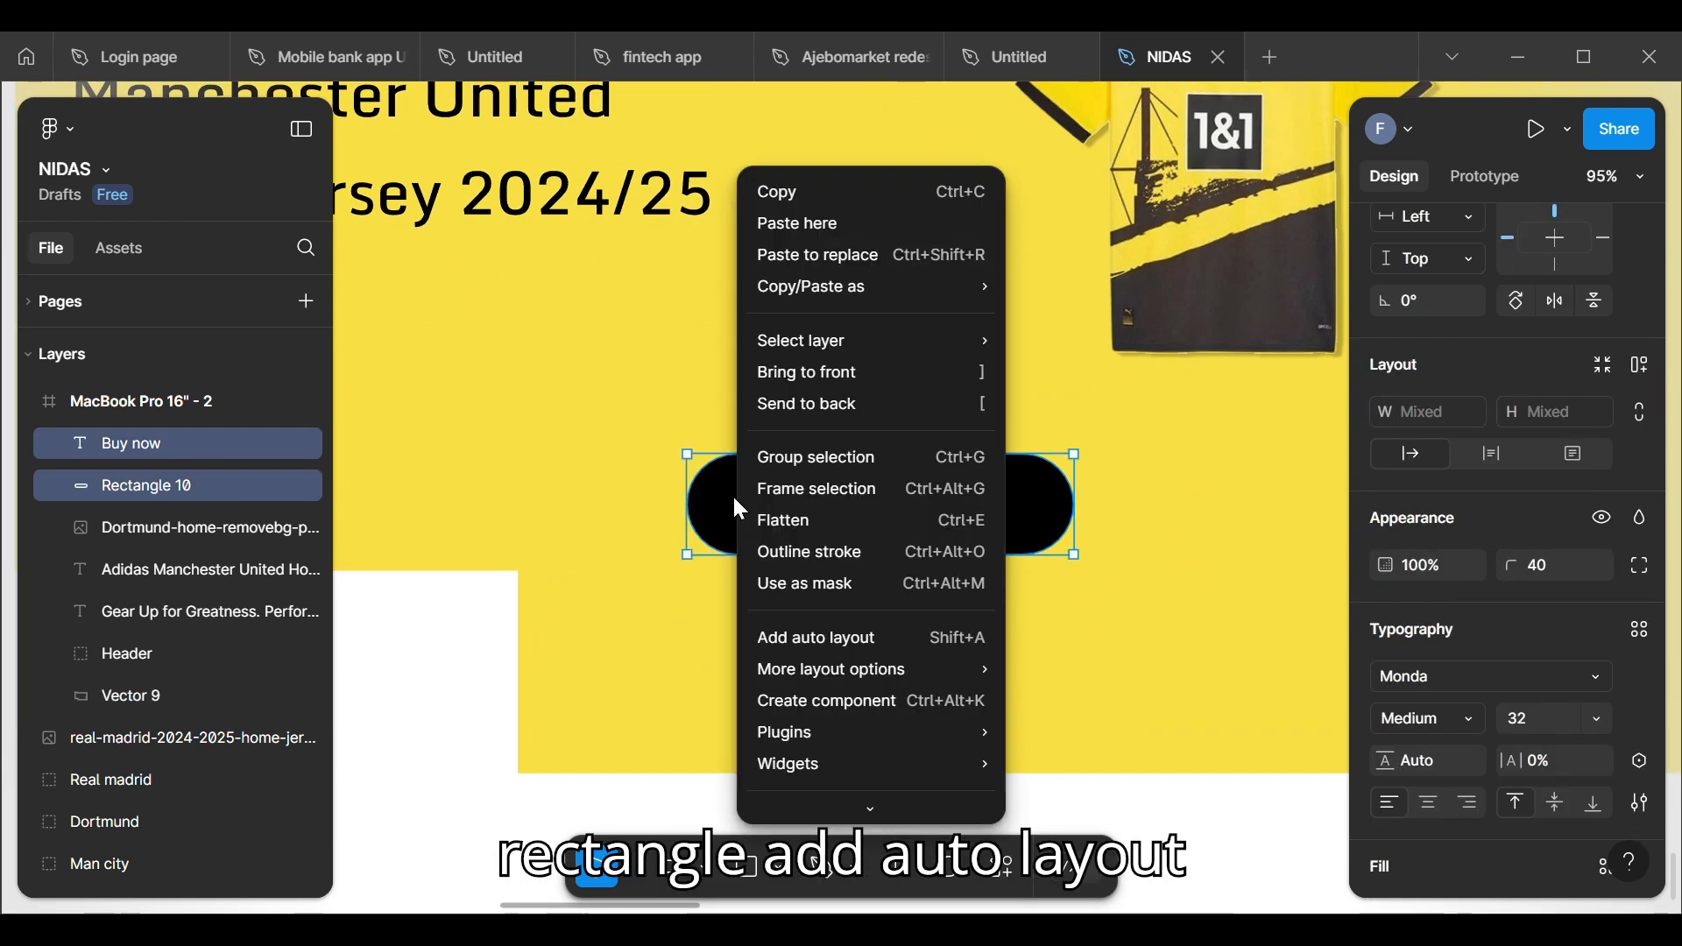
click(808, 637)
Step: Duplicate the "Buy now" button and place the copy beside it to the right at the same height, following the wireframe
scroll(526, 464, down, 6)
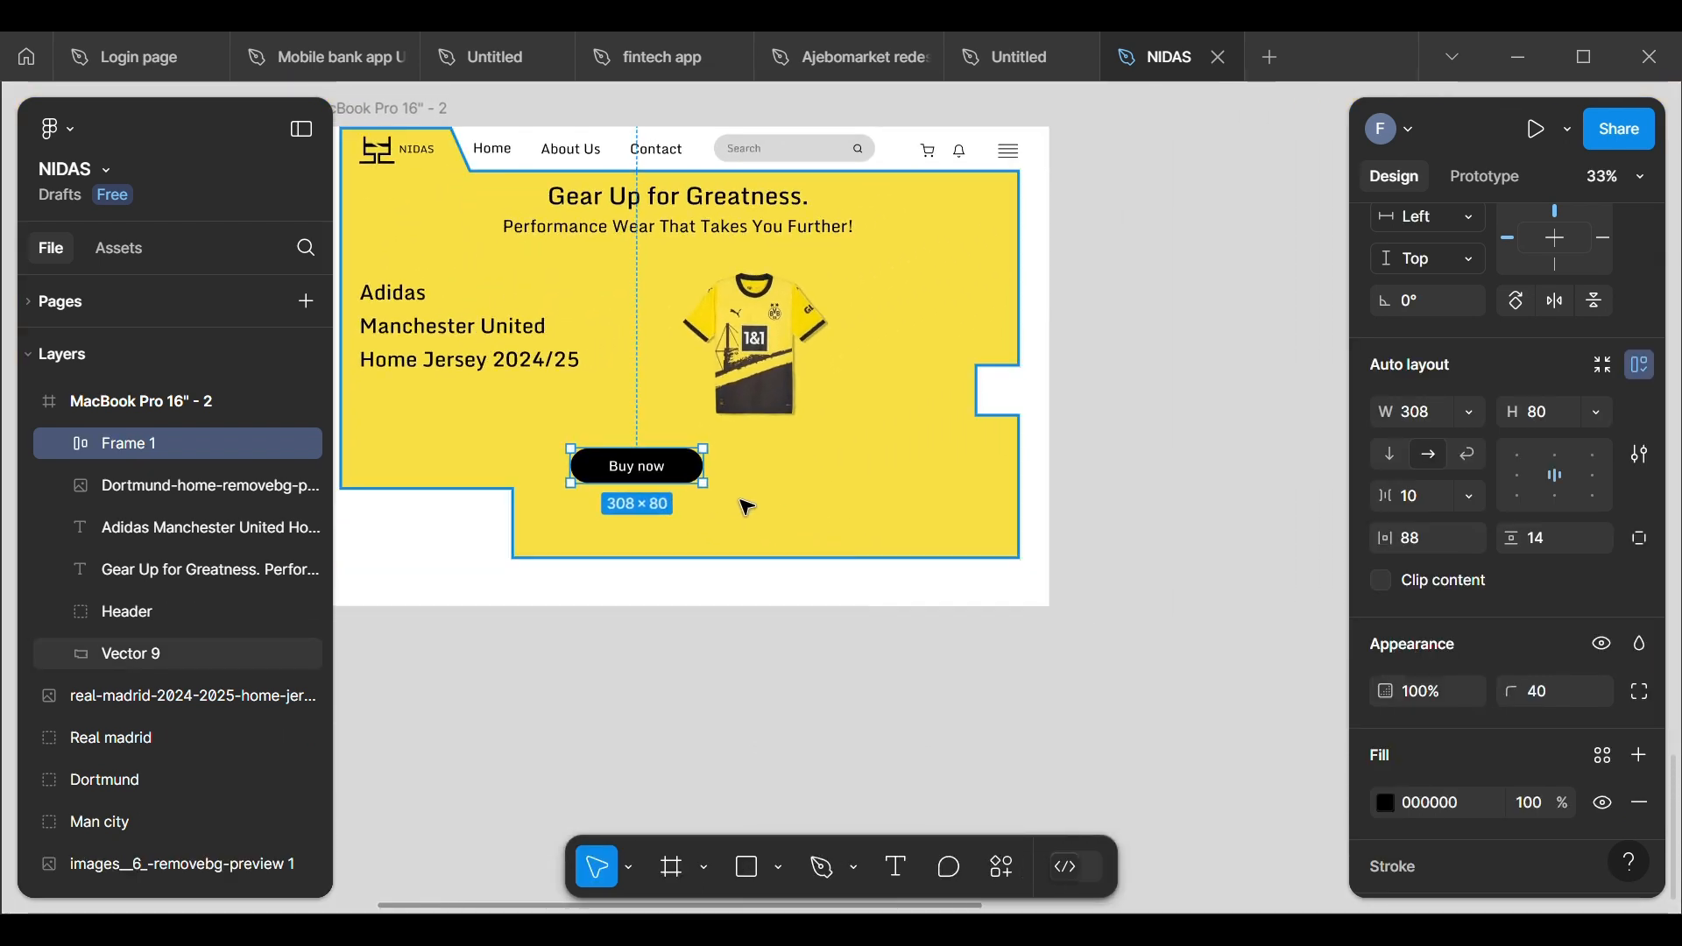
scroll(740, 500, down, 4)
scroll(702, 491, down, 1)
scroll(672, 361, up, 6)
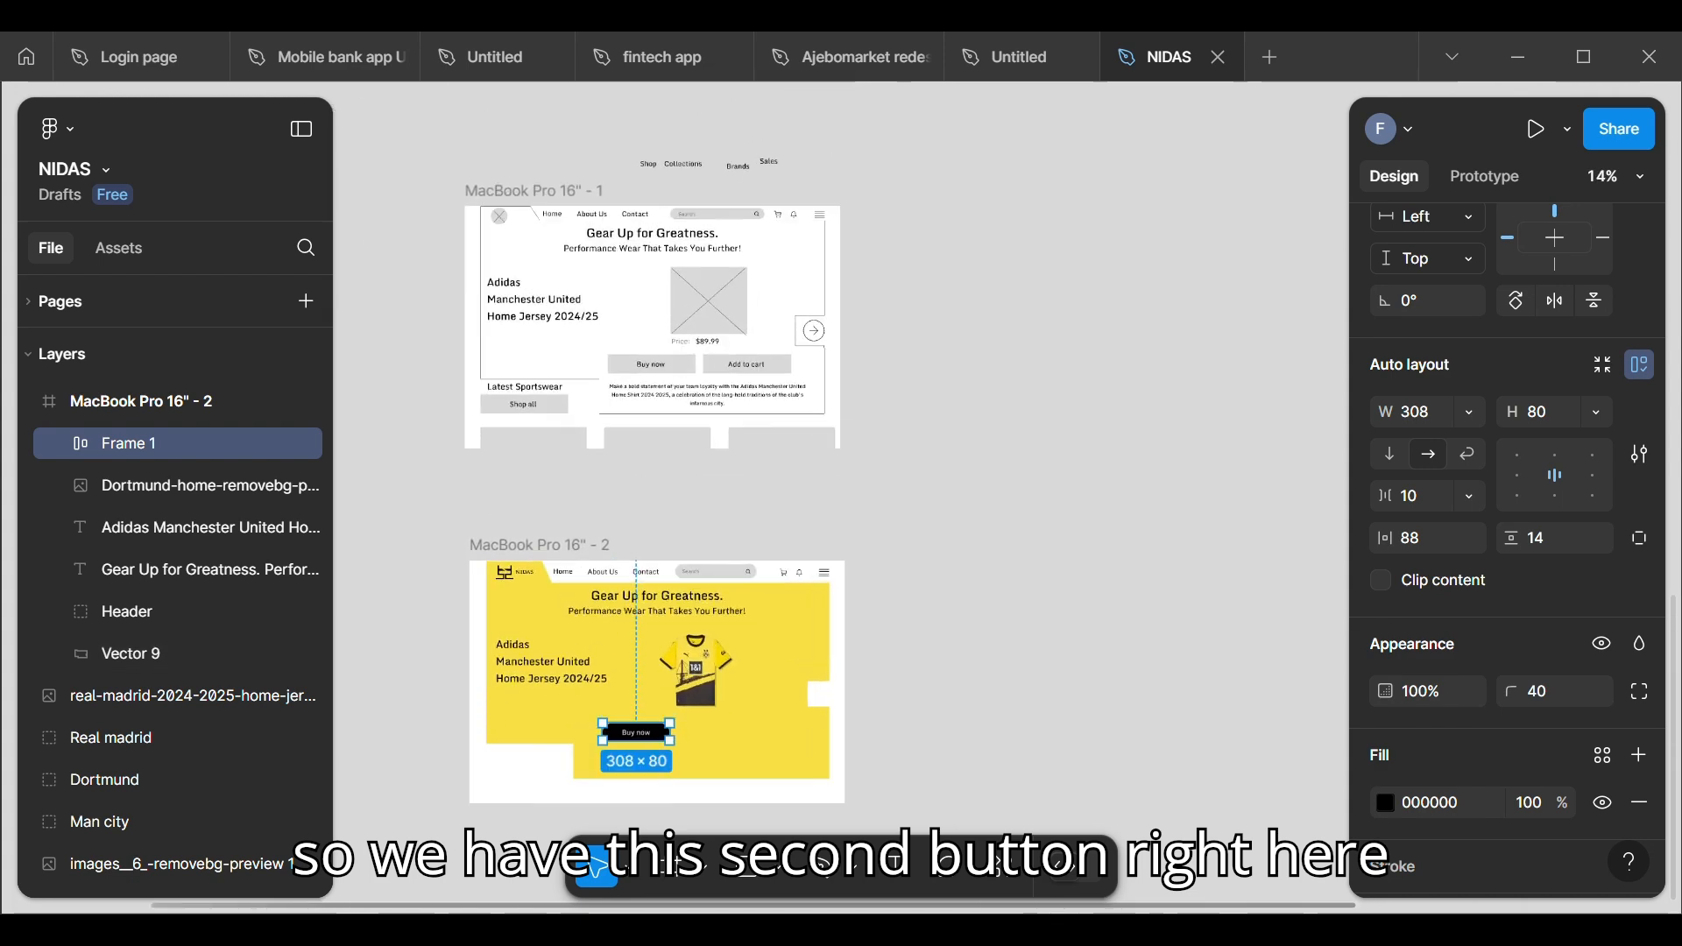
scroll(706, 272, down, 3)
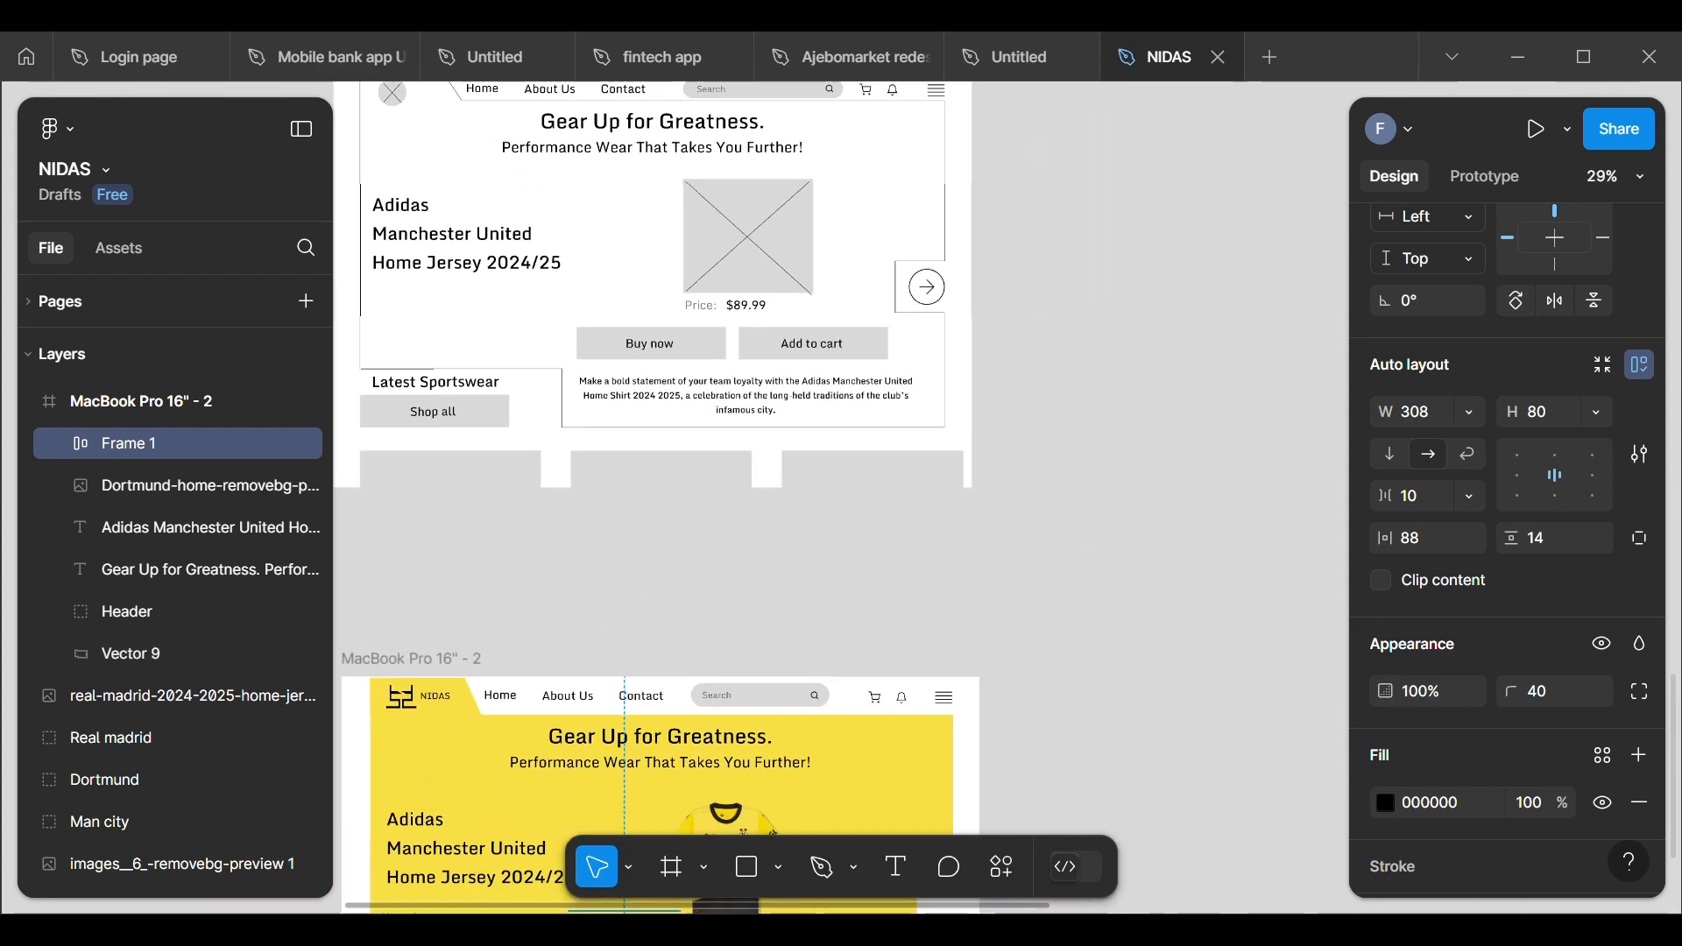
scroll(613, 745, up, 3)
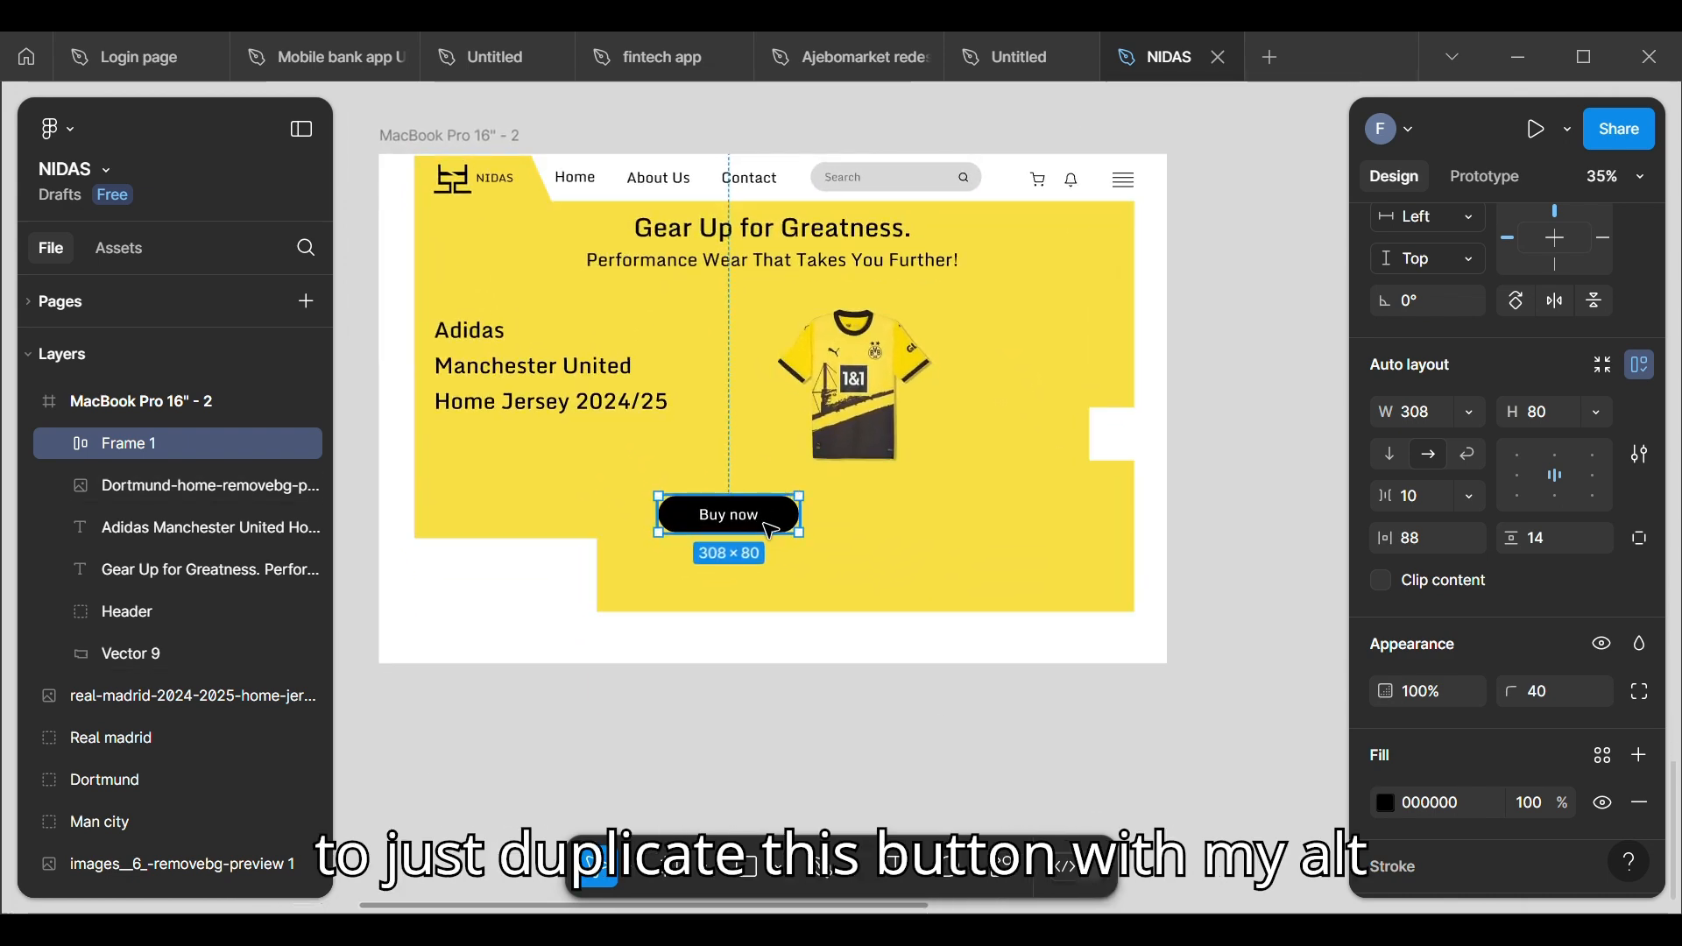
drag(770, 529, 946, 526)
Step: Change the label of the duplicated button to "Add to cart"
scroll(946, 526, up, 5)
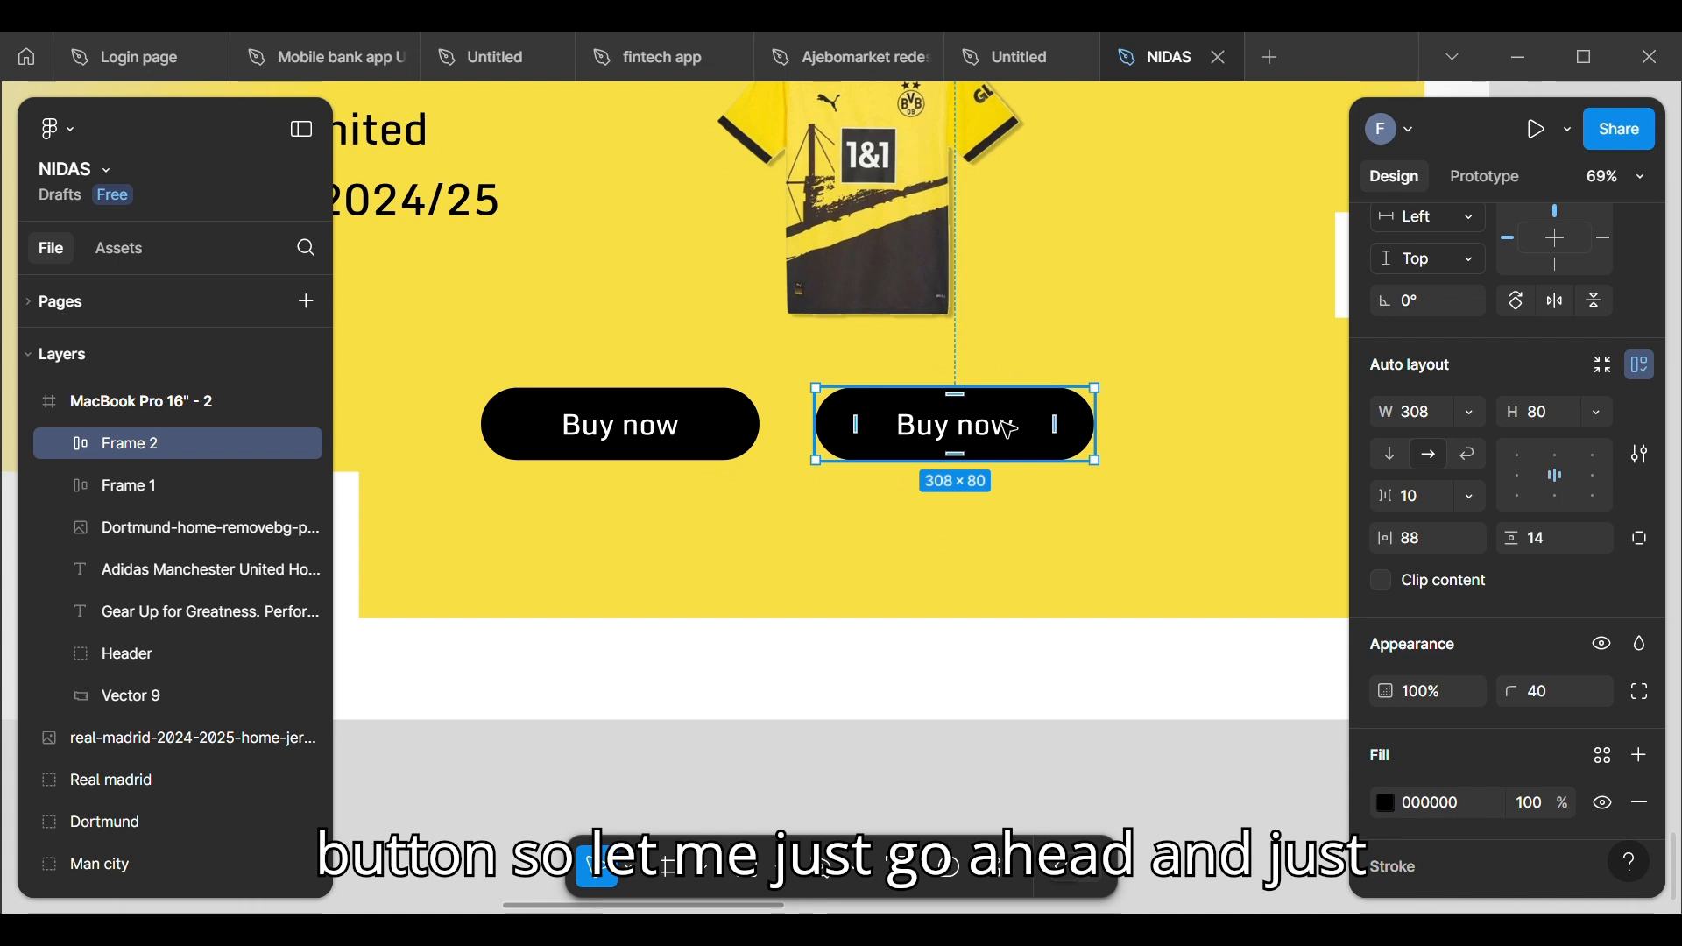
click(1021, 443)
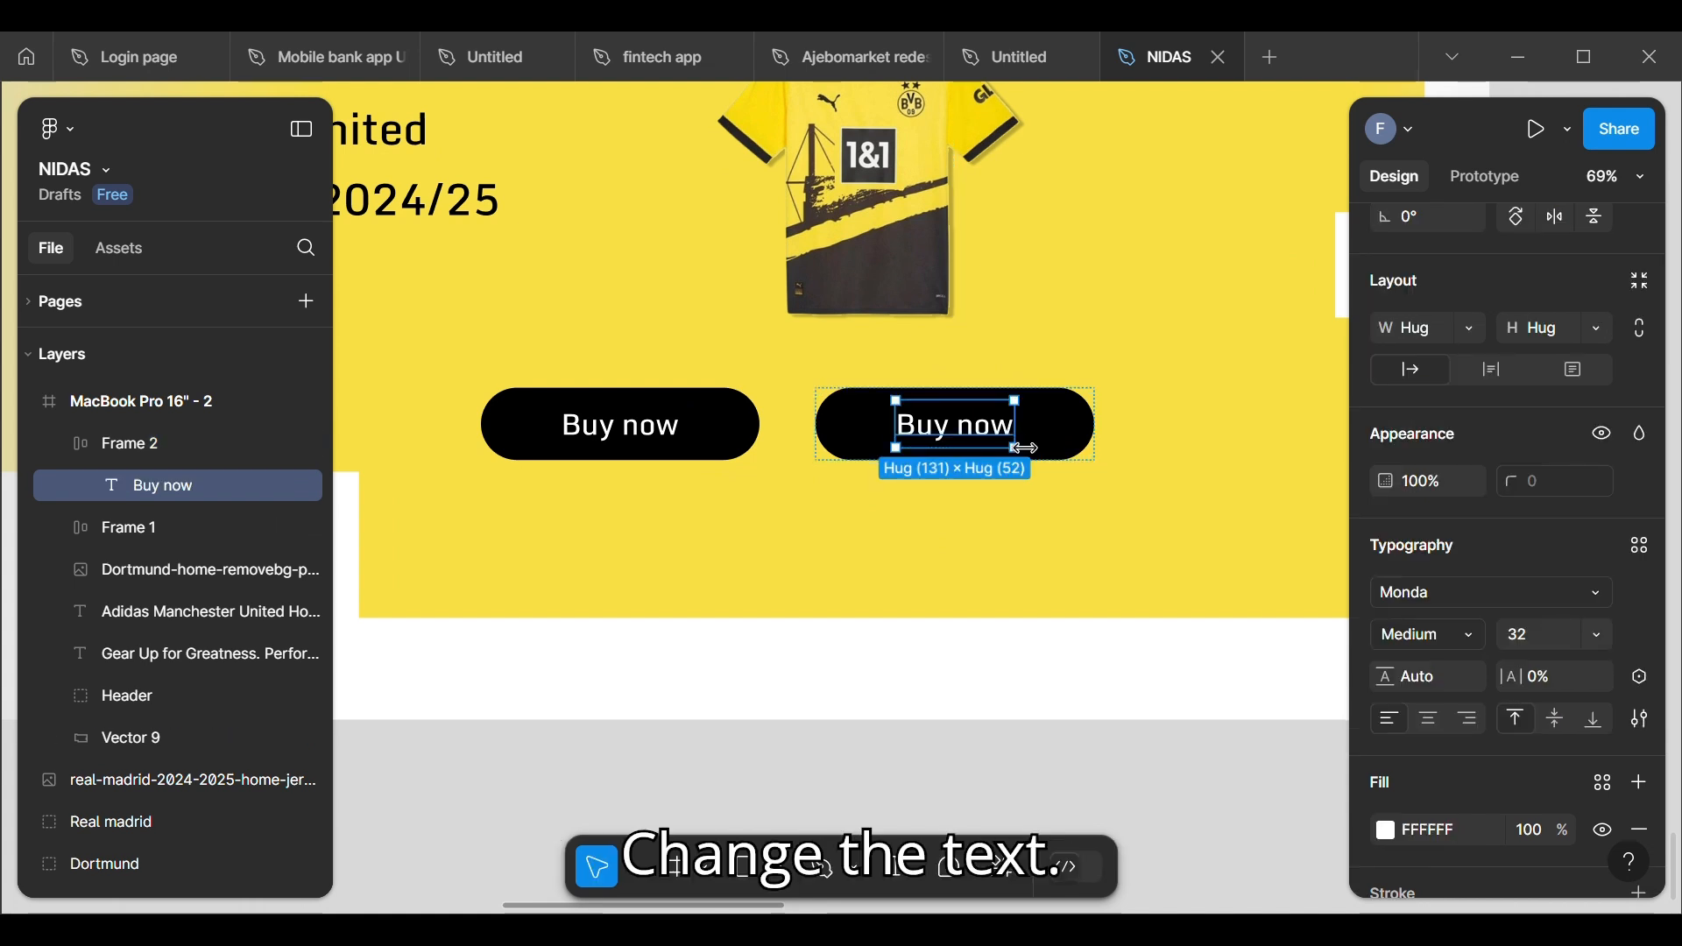
double_click(980, 441)
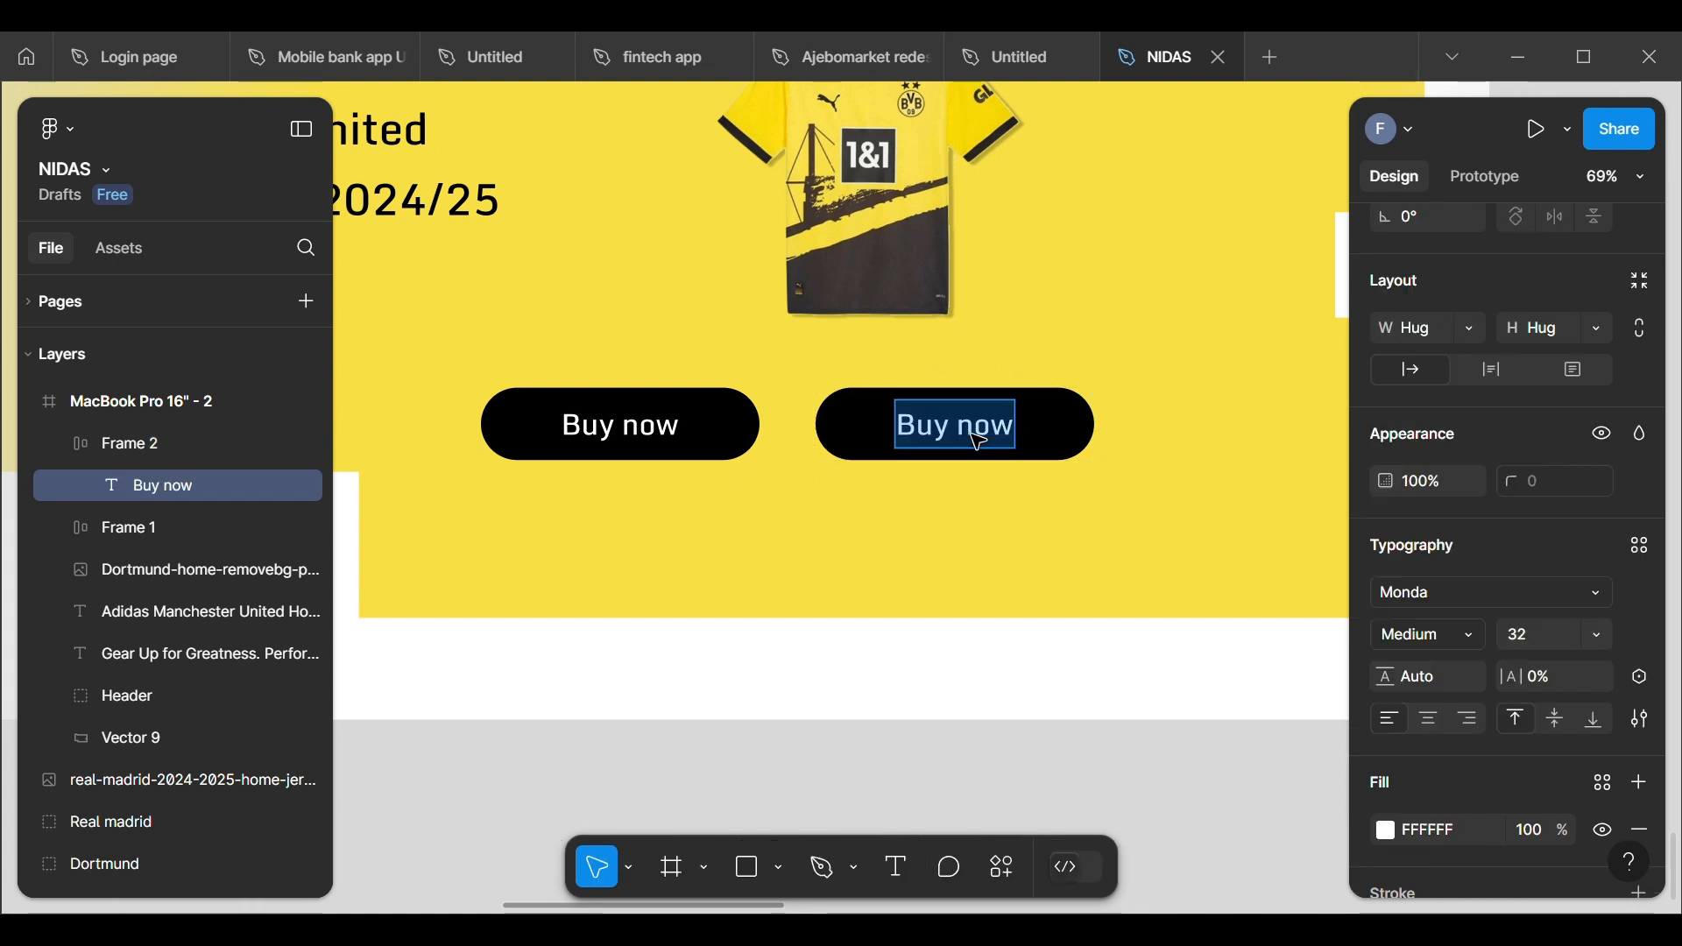
click(961, 429)
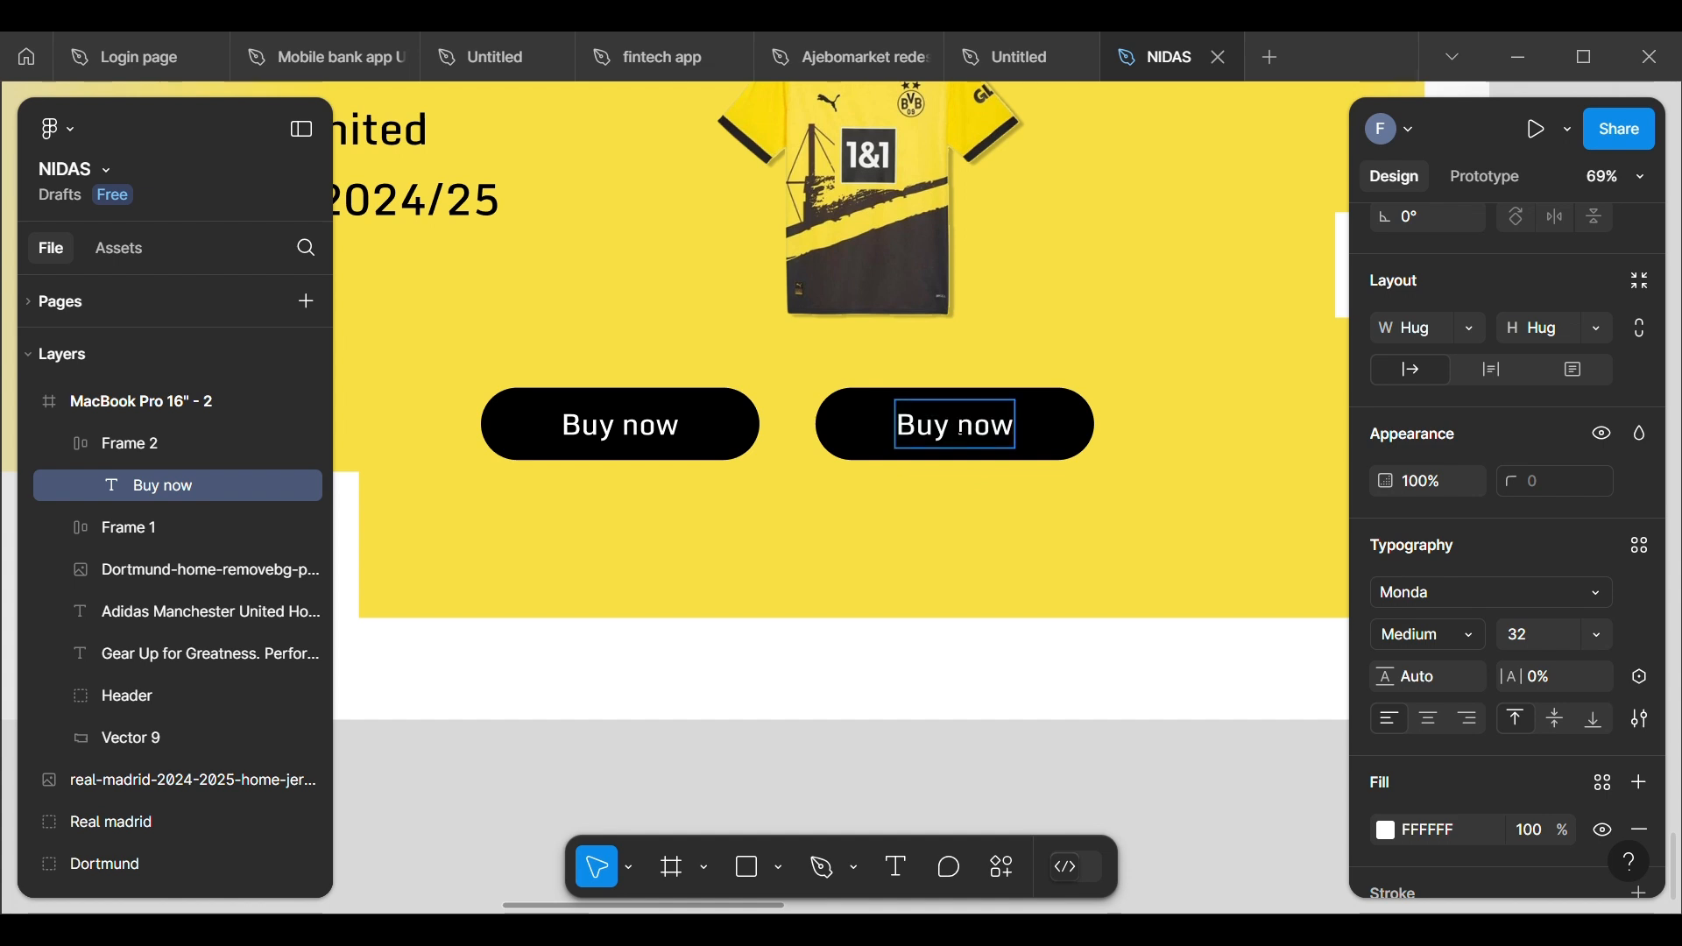
key(BackSpace)
key(BackSpace)
key(BackSpace)
key(BackSpace)
key(BackSpace)
key(BackSpace)
key(BackSpace)
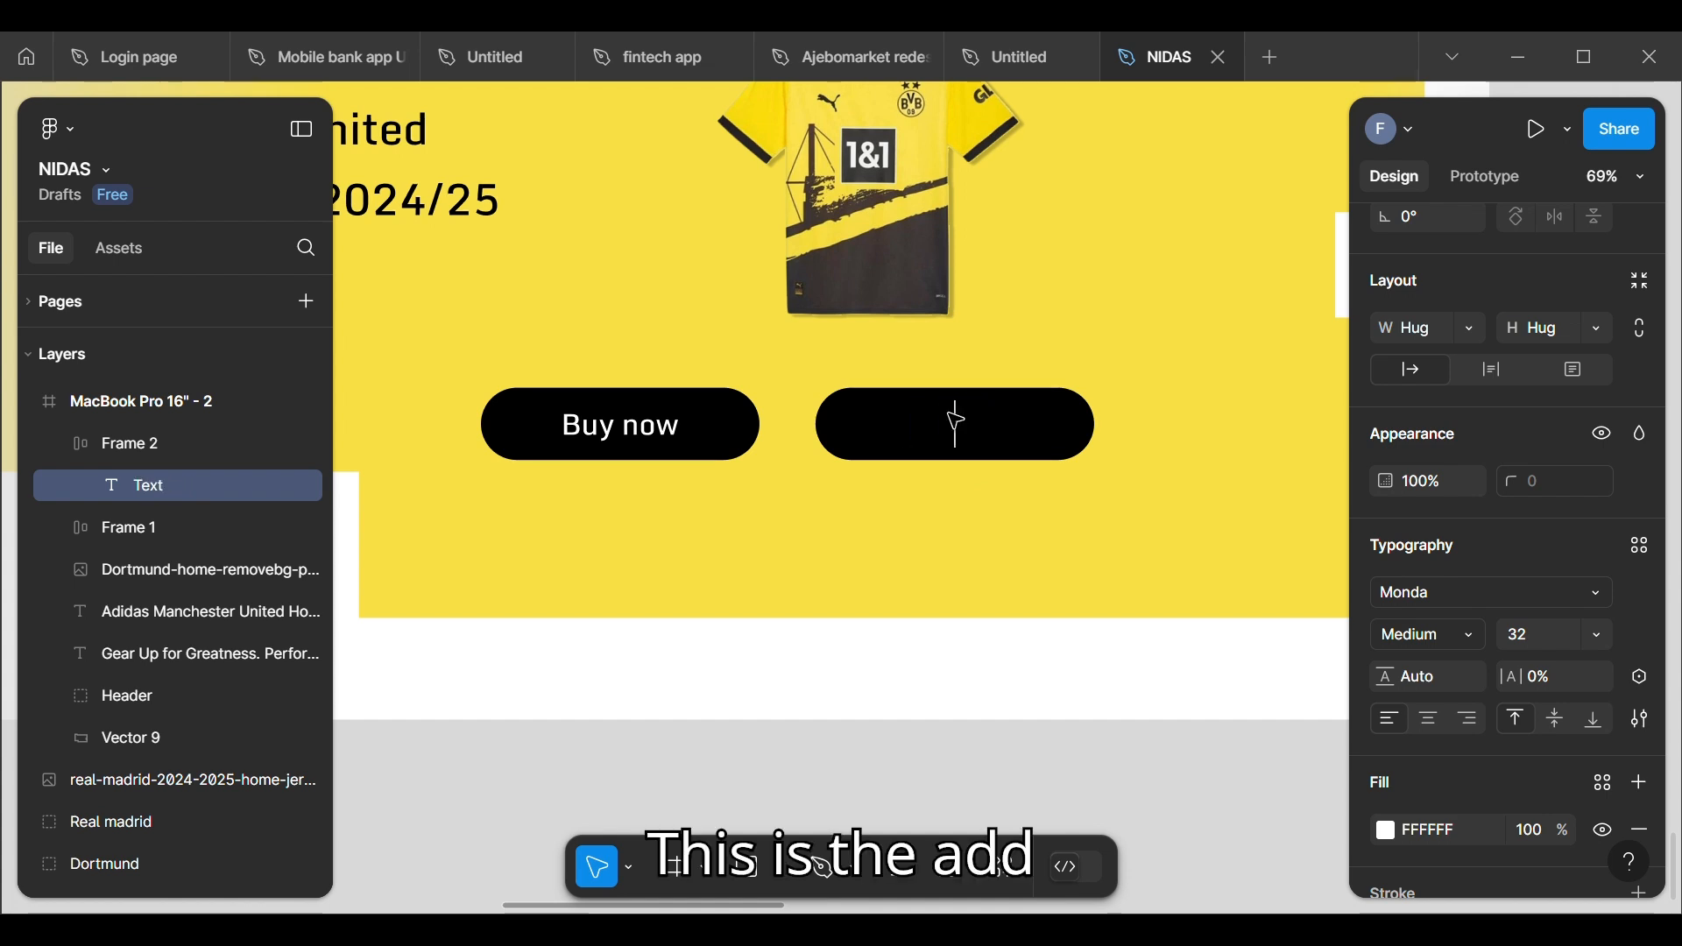
text(Add t)
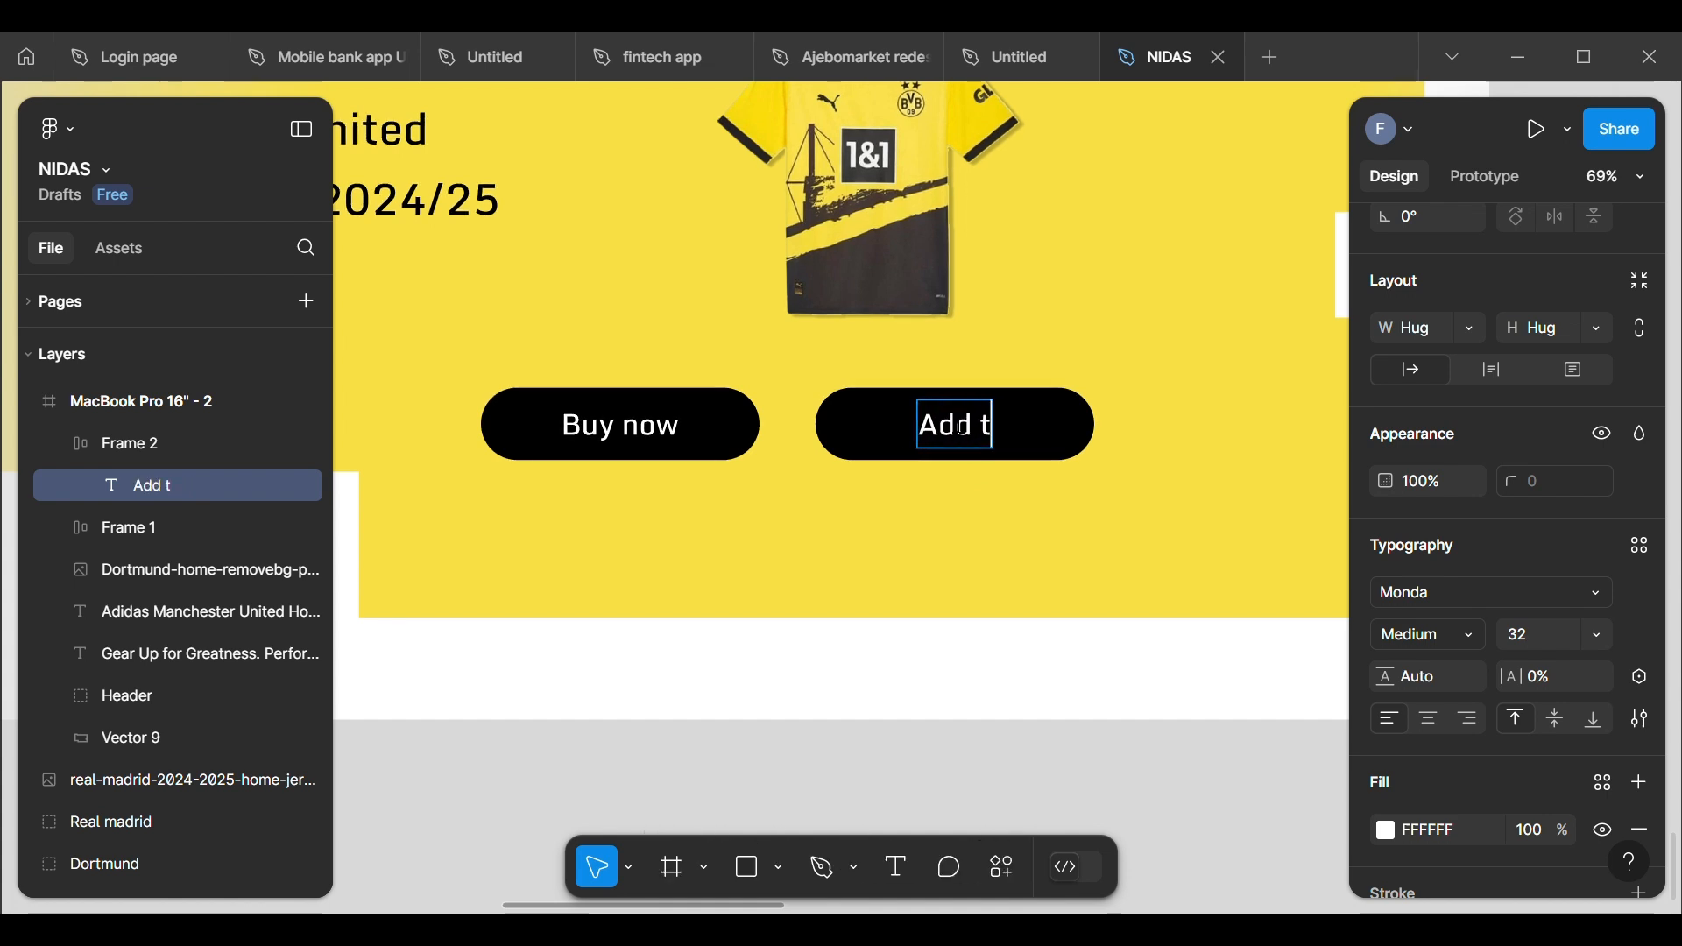
text(o cart)
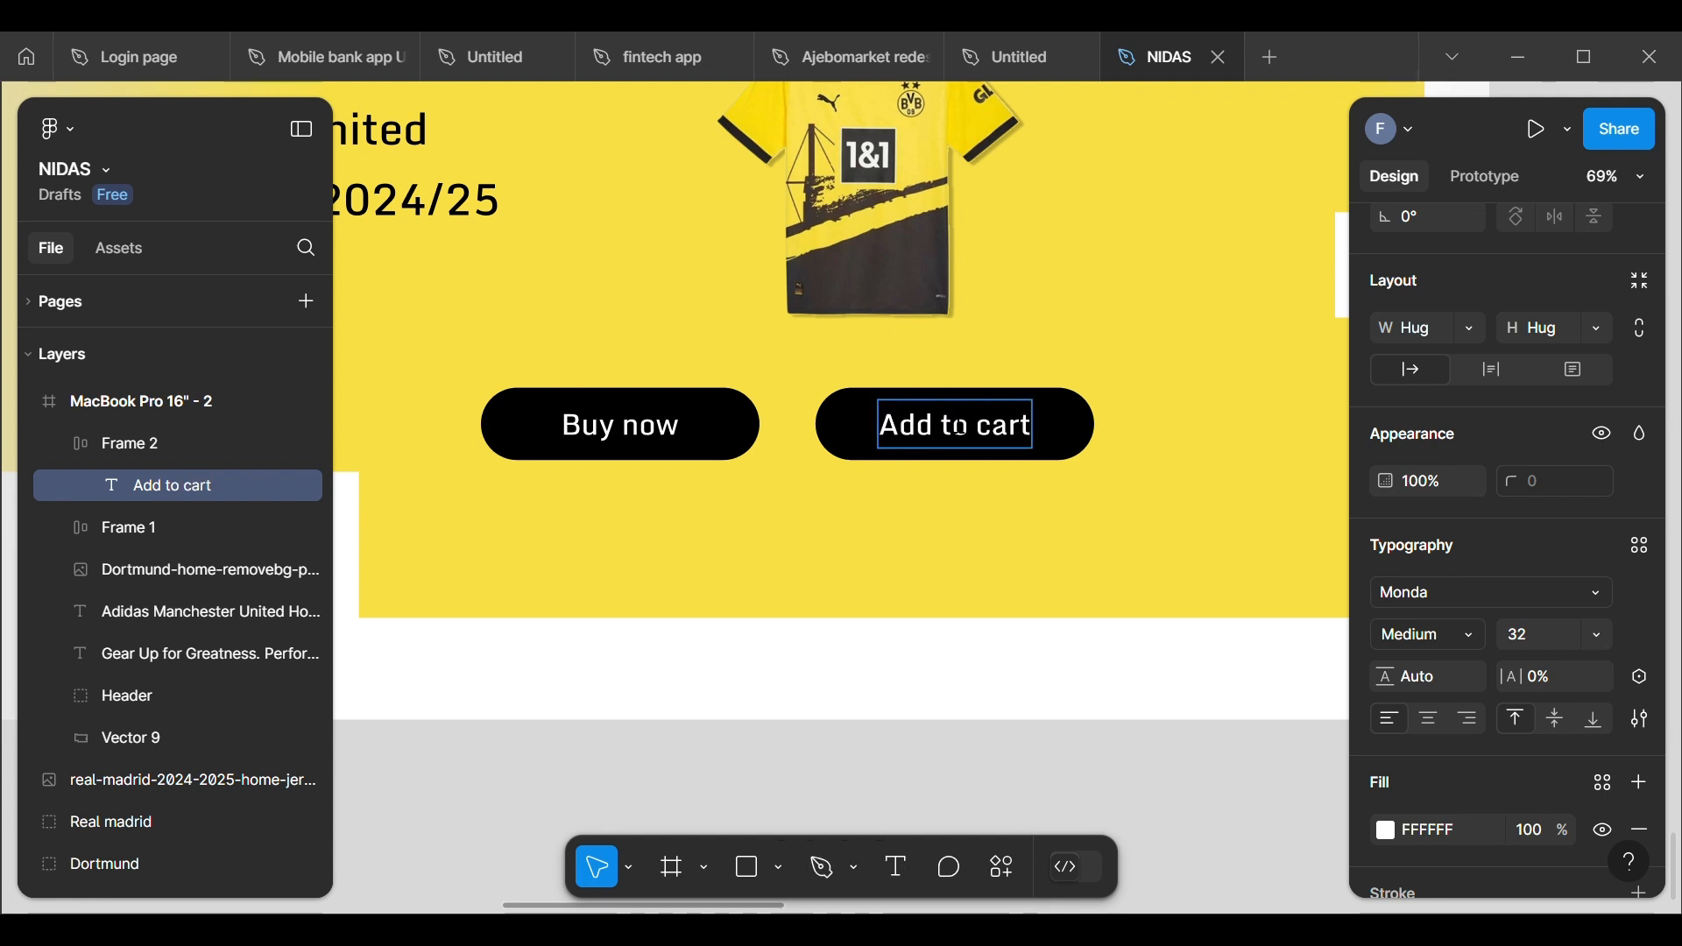
key(Escape)
click(1125, 425)
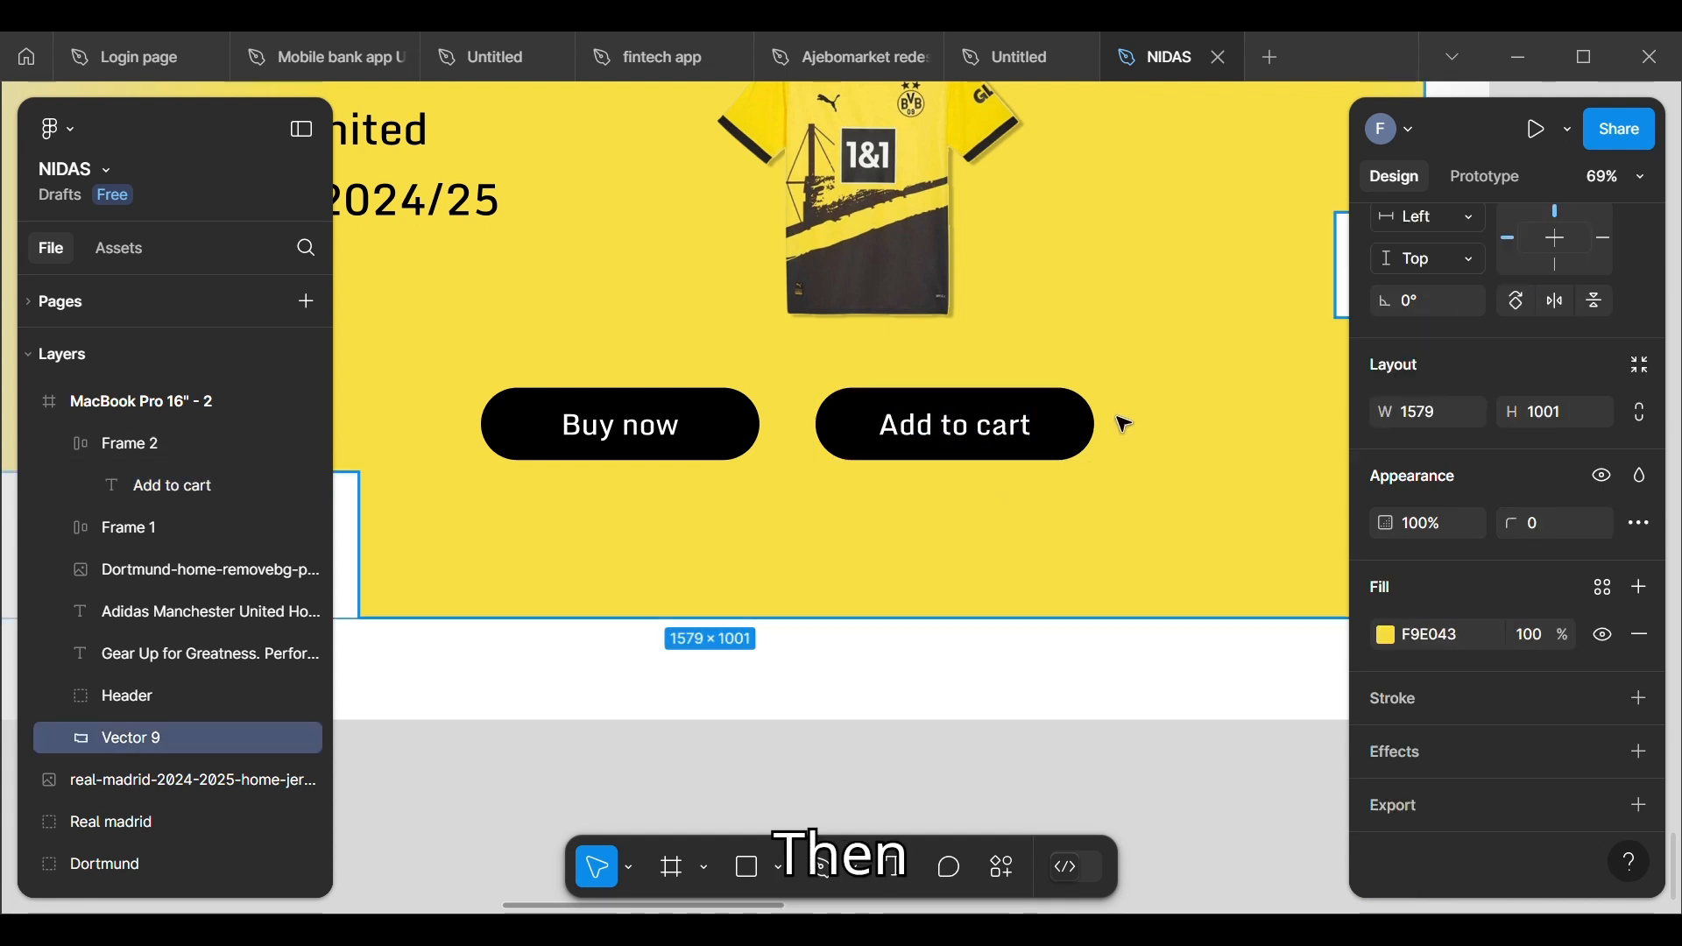
Step: Give the "Add to cart" button a black inside stroke of weight 2 and remove its black fill
click(1081, 438)
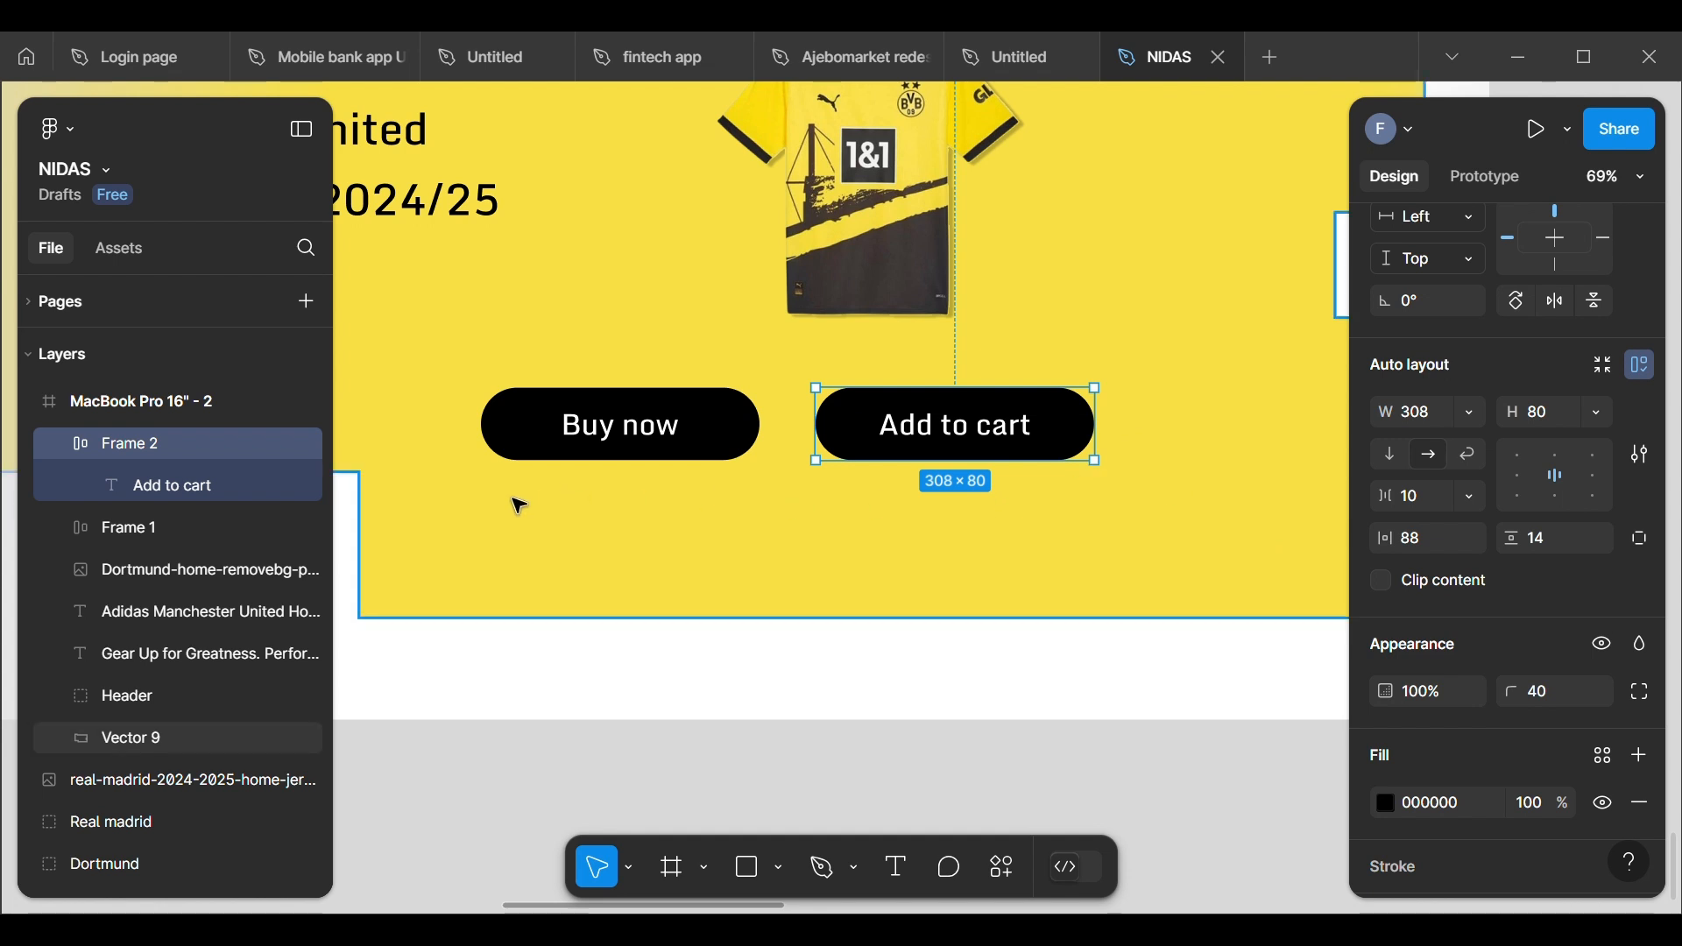
scroll(1426, 560, down, 5)
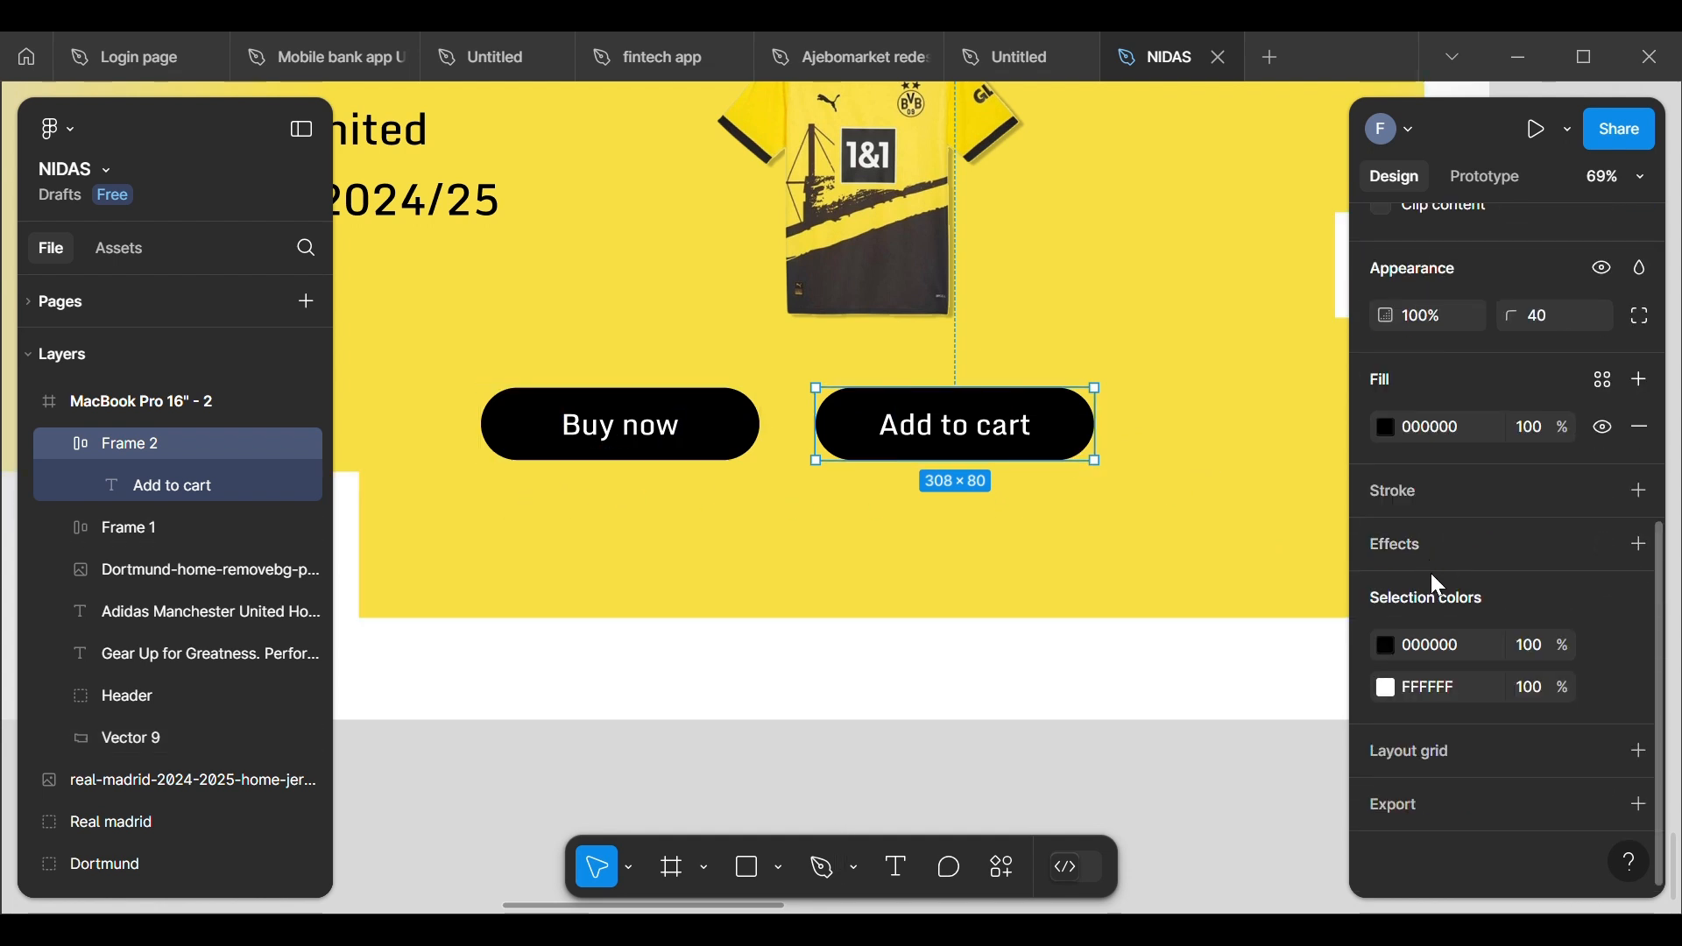
click(1638, 497)
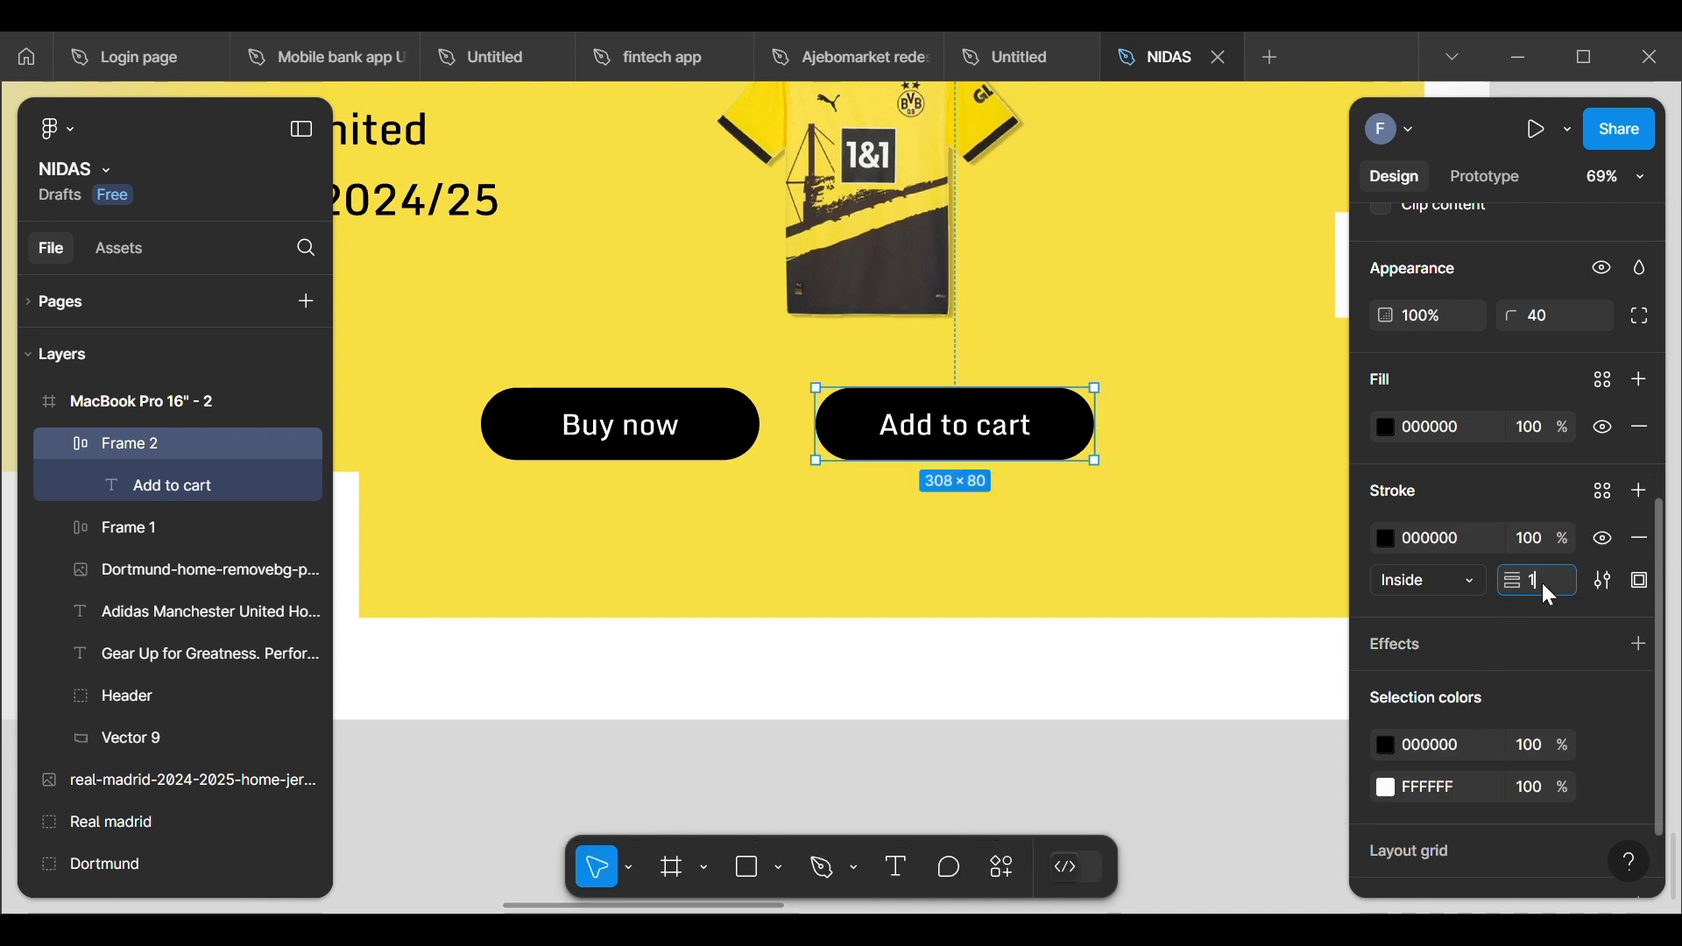
key(BackSpace)
text(2)
key(Return)
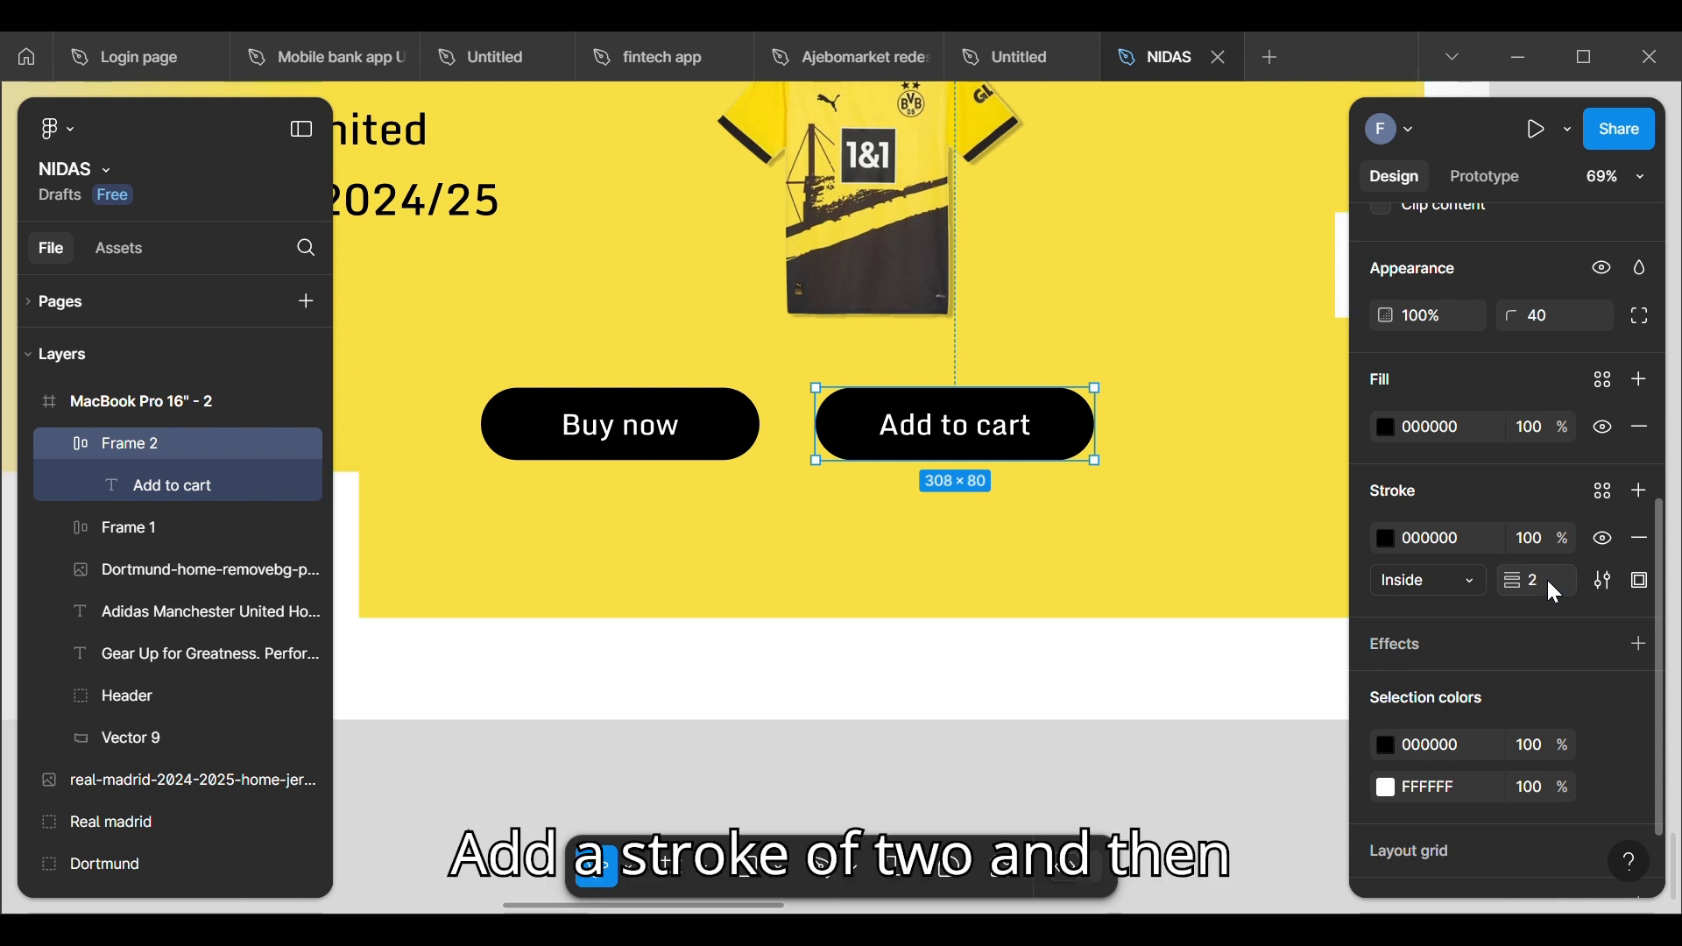
click(1650, 431)
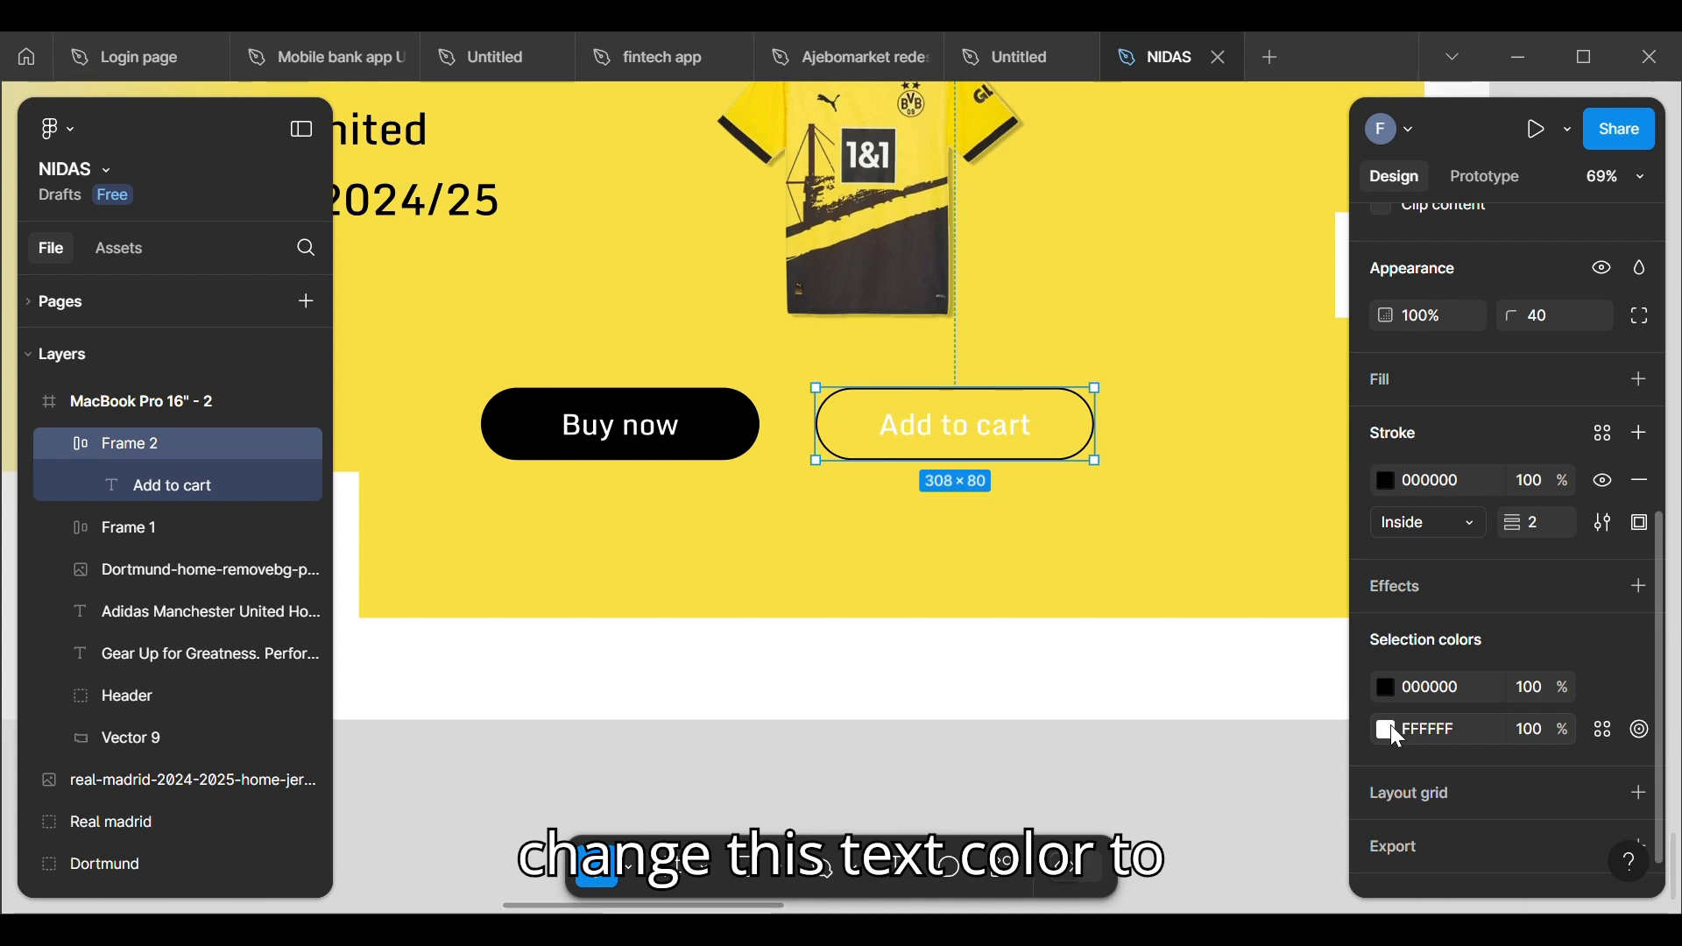
Step: Change the "Add to cart" label color to black (000000)
click(1390, 730)
click(1076, 781)
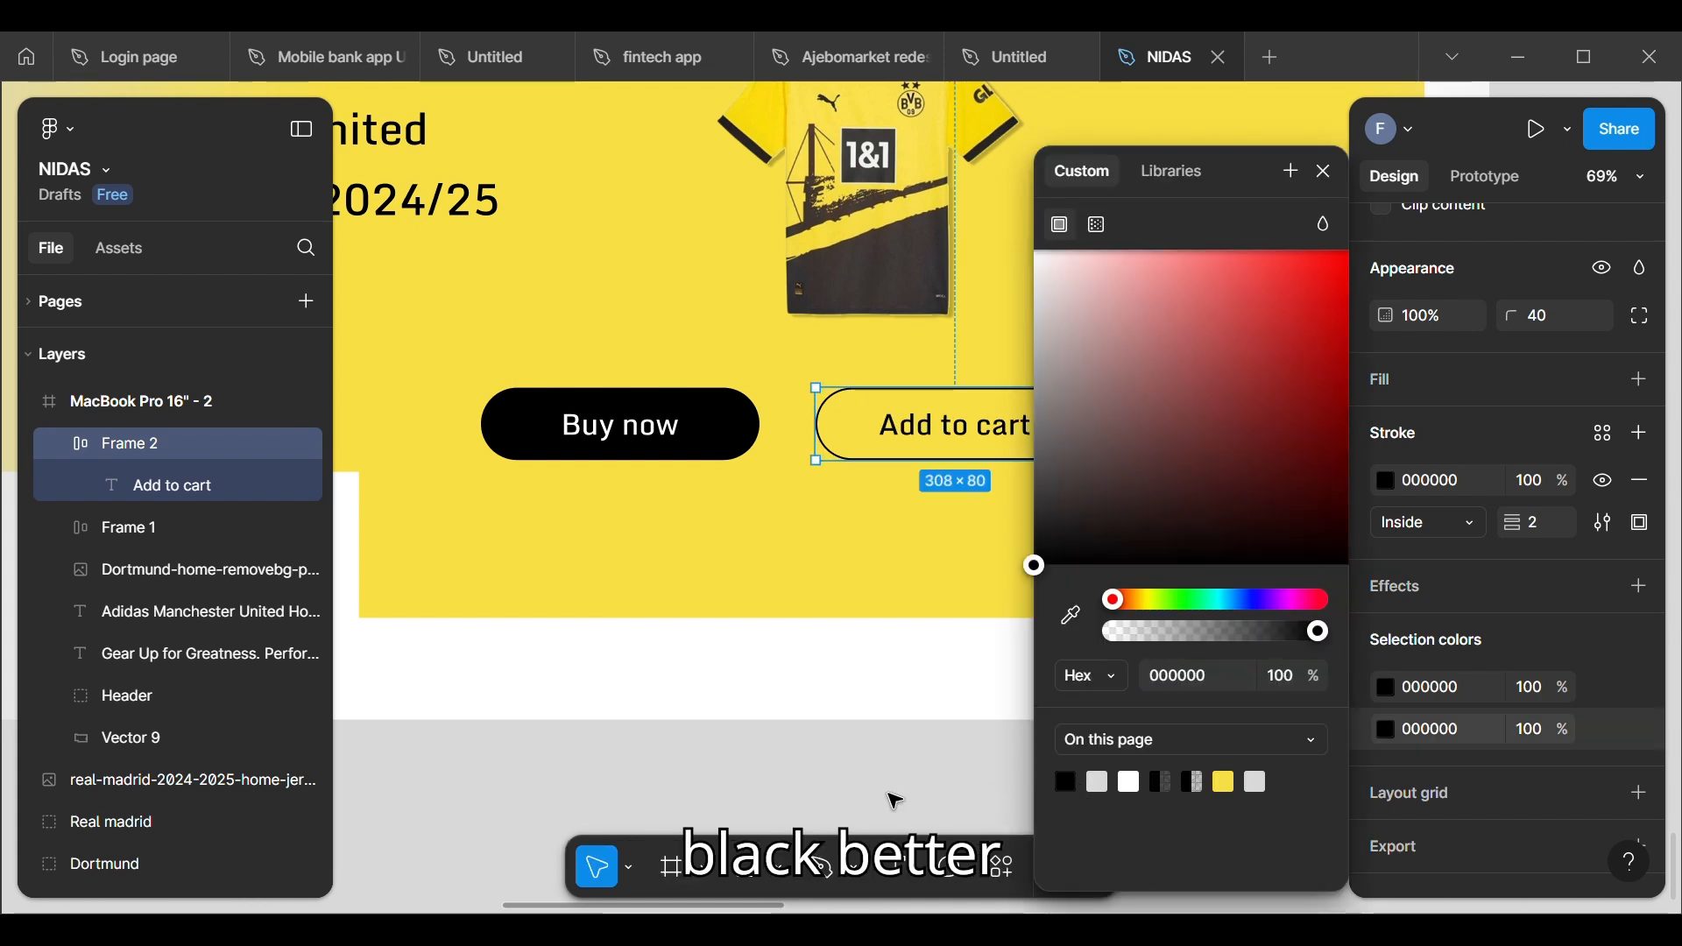
click(882, 787)
scroll(885, 793, down, 8)
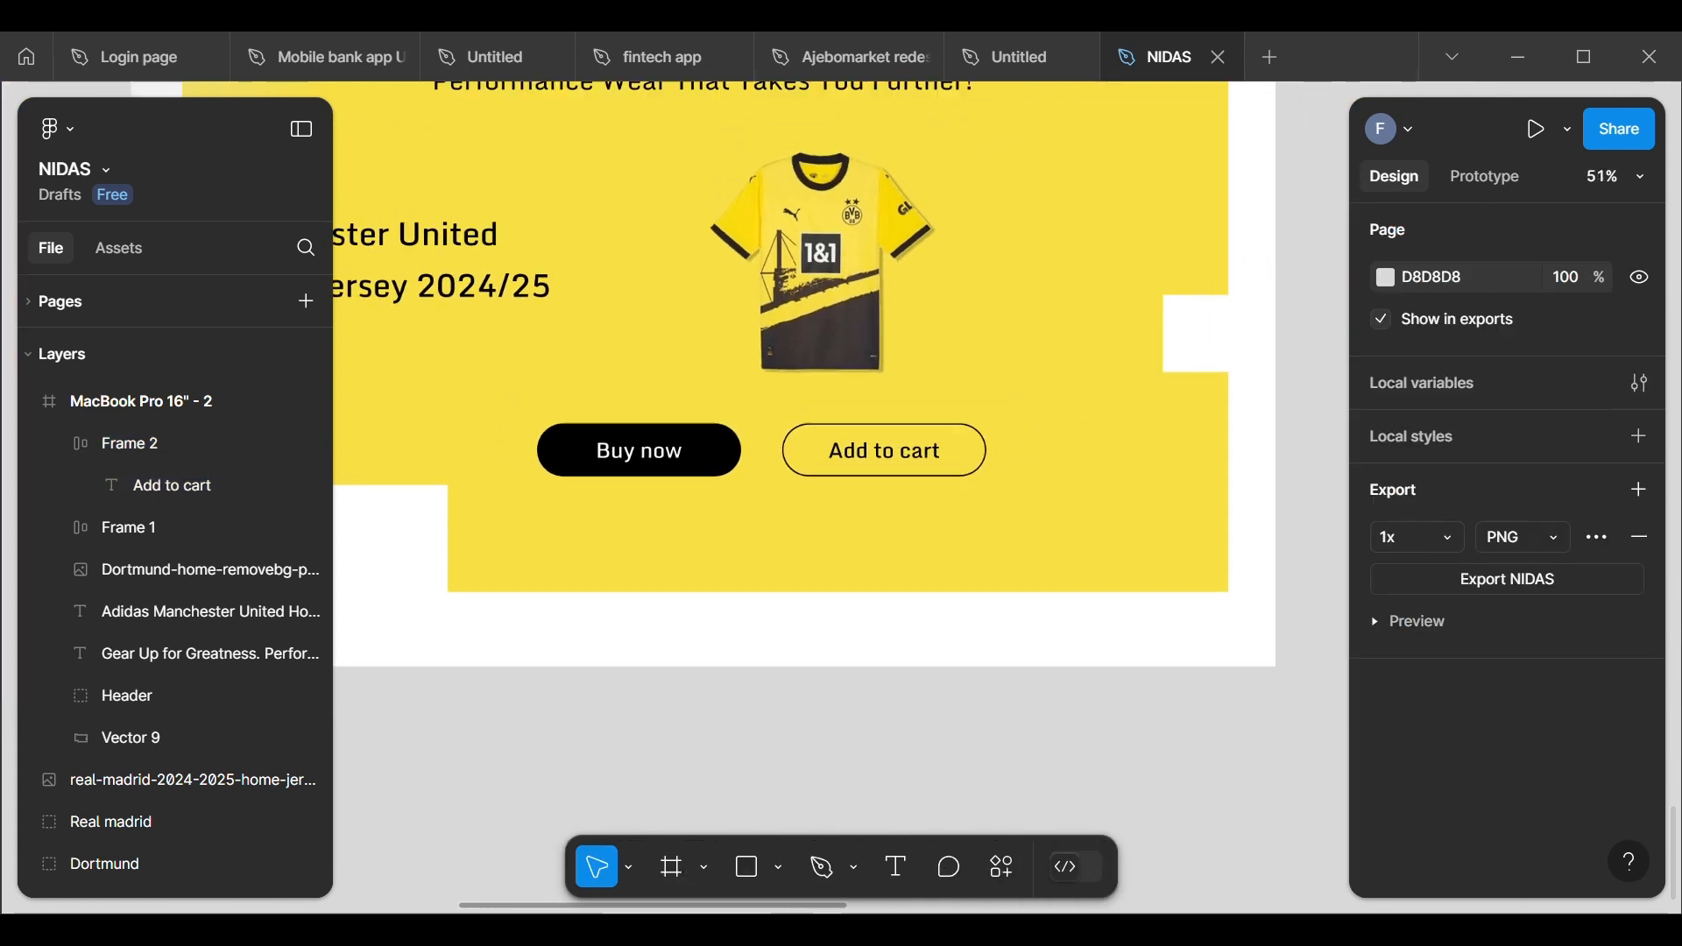
Step: Wrap the "Buy now" and "Add to cart" buttons together in a single auto layout
scroll(883, 788, up, 1)
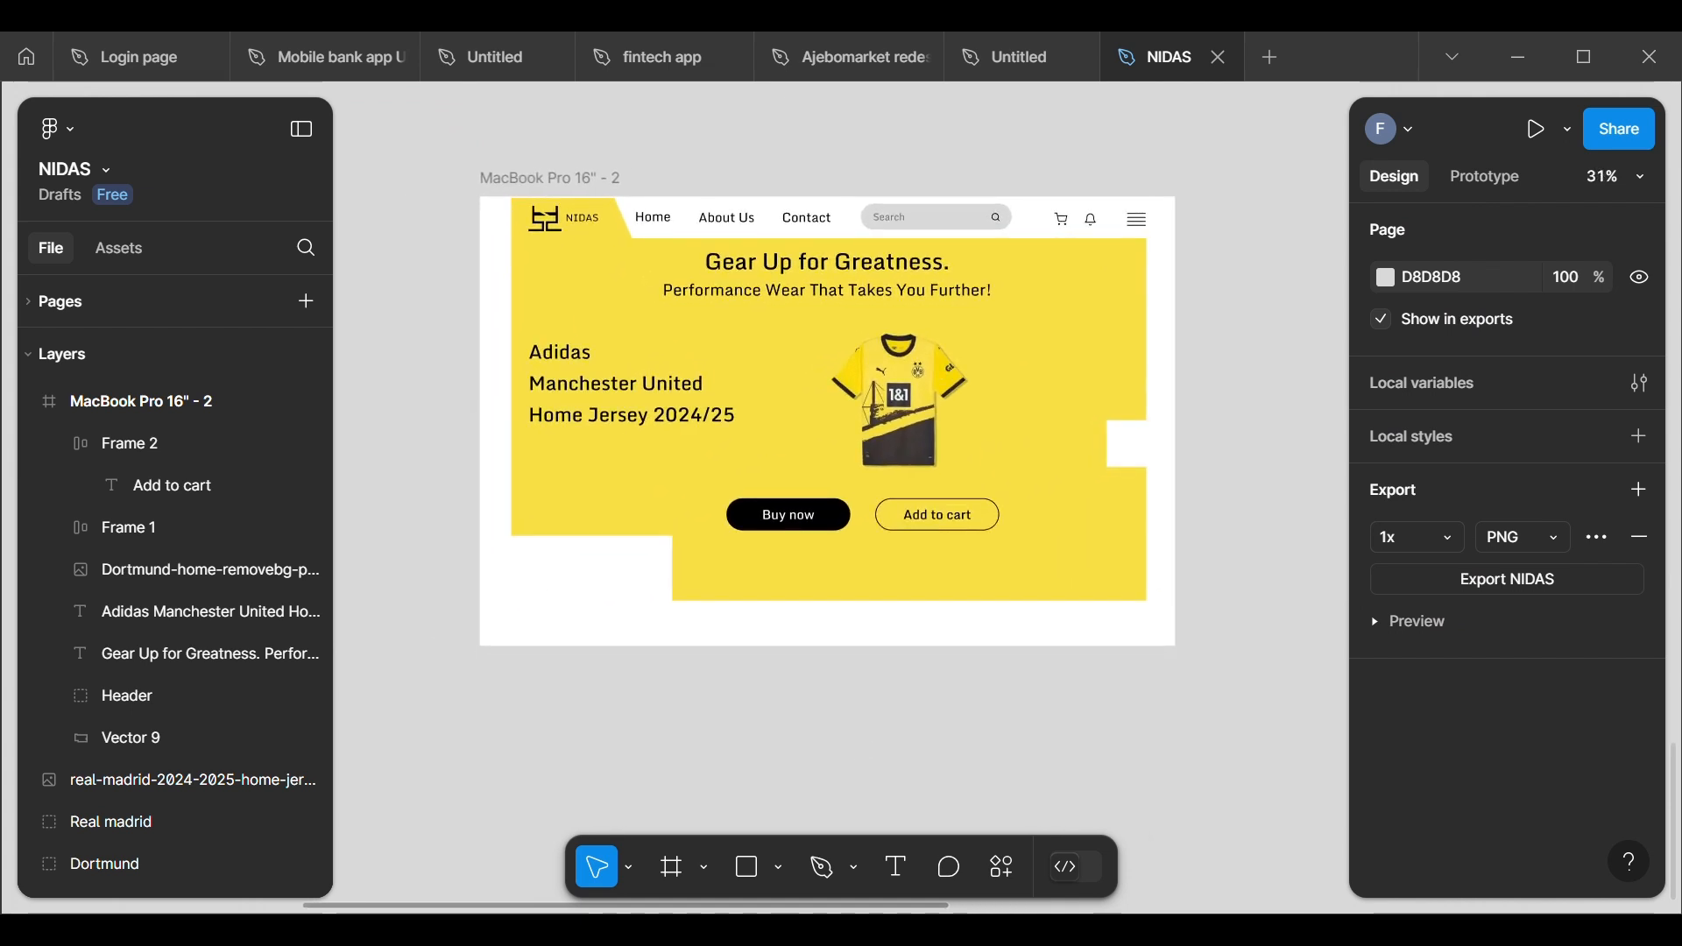
click(826, 528)
shift+click(925, 515)
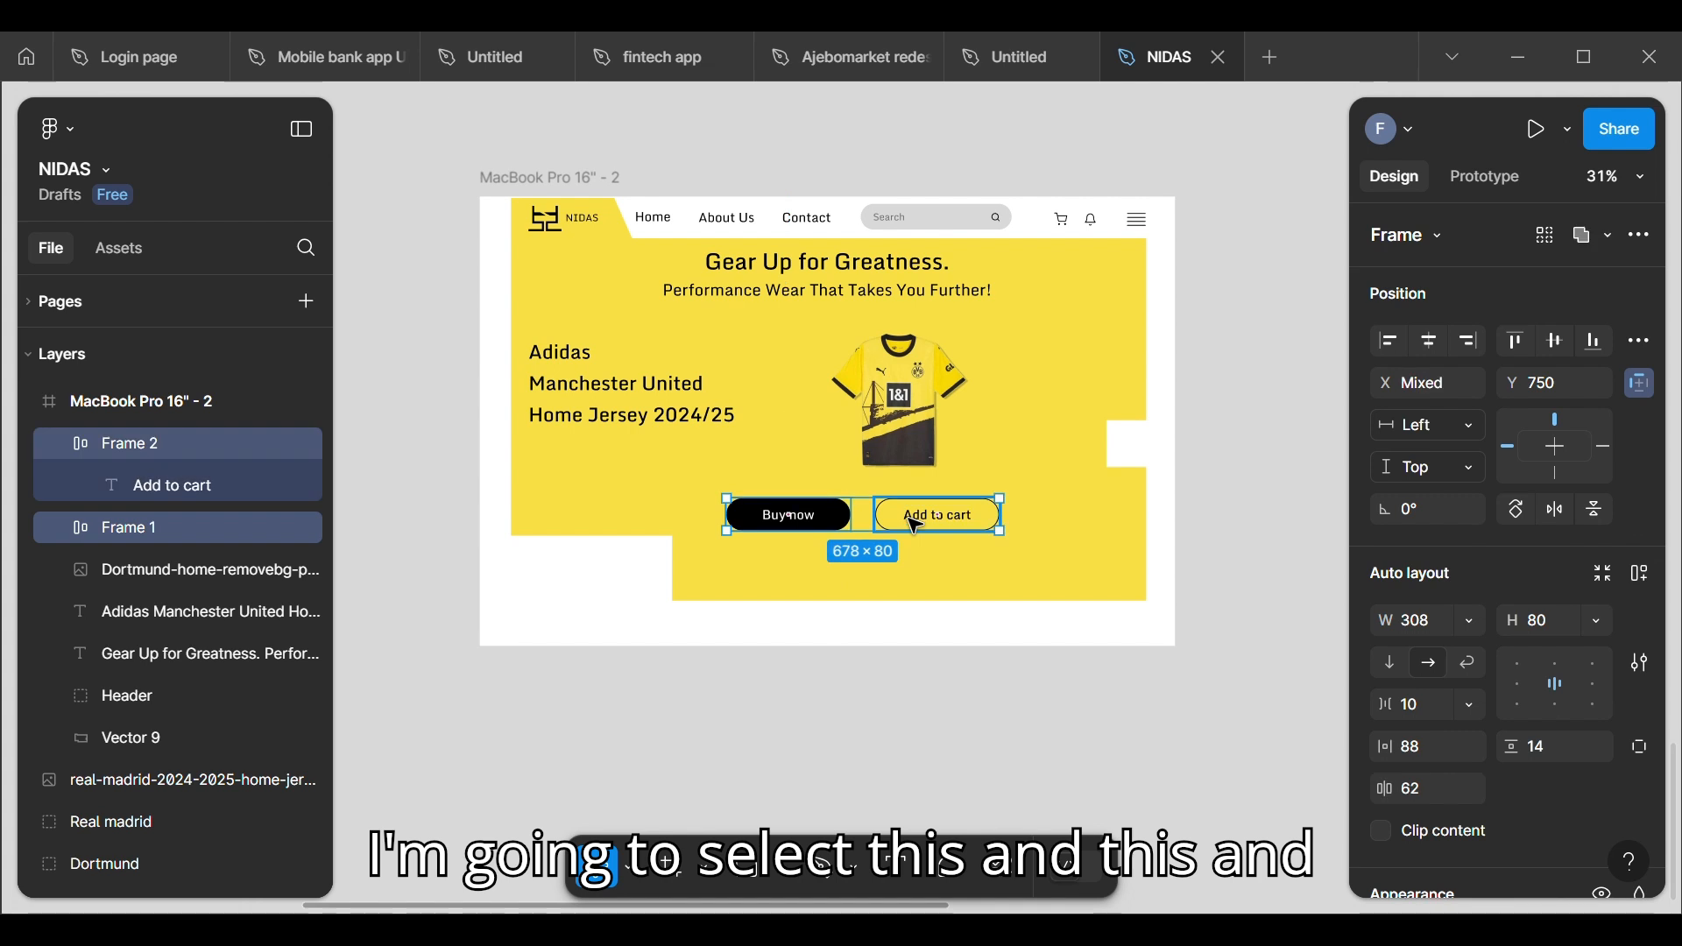
click(1441, 712)
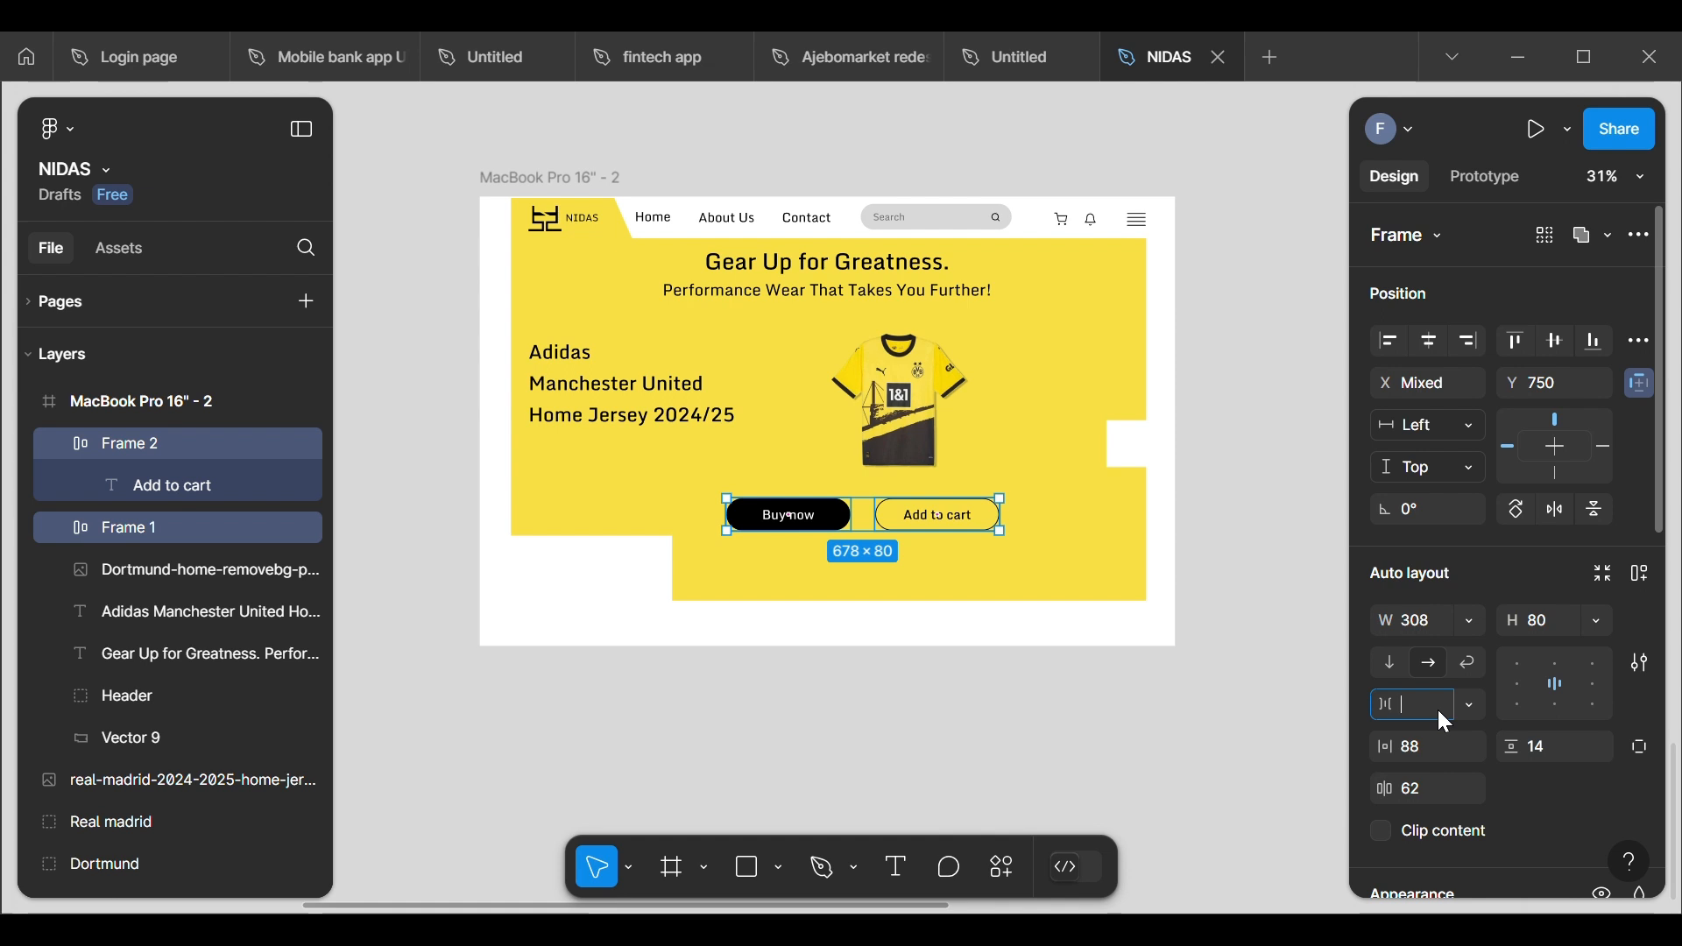
text(24)
key(Return)
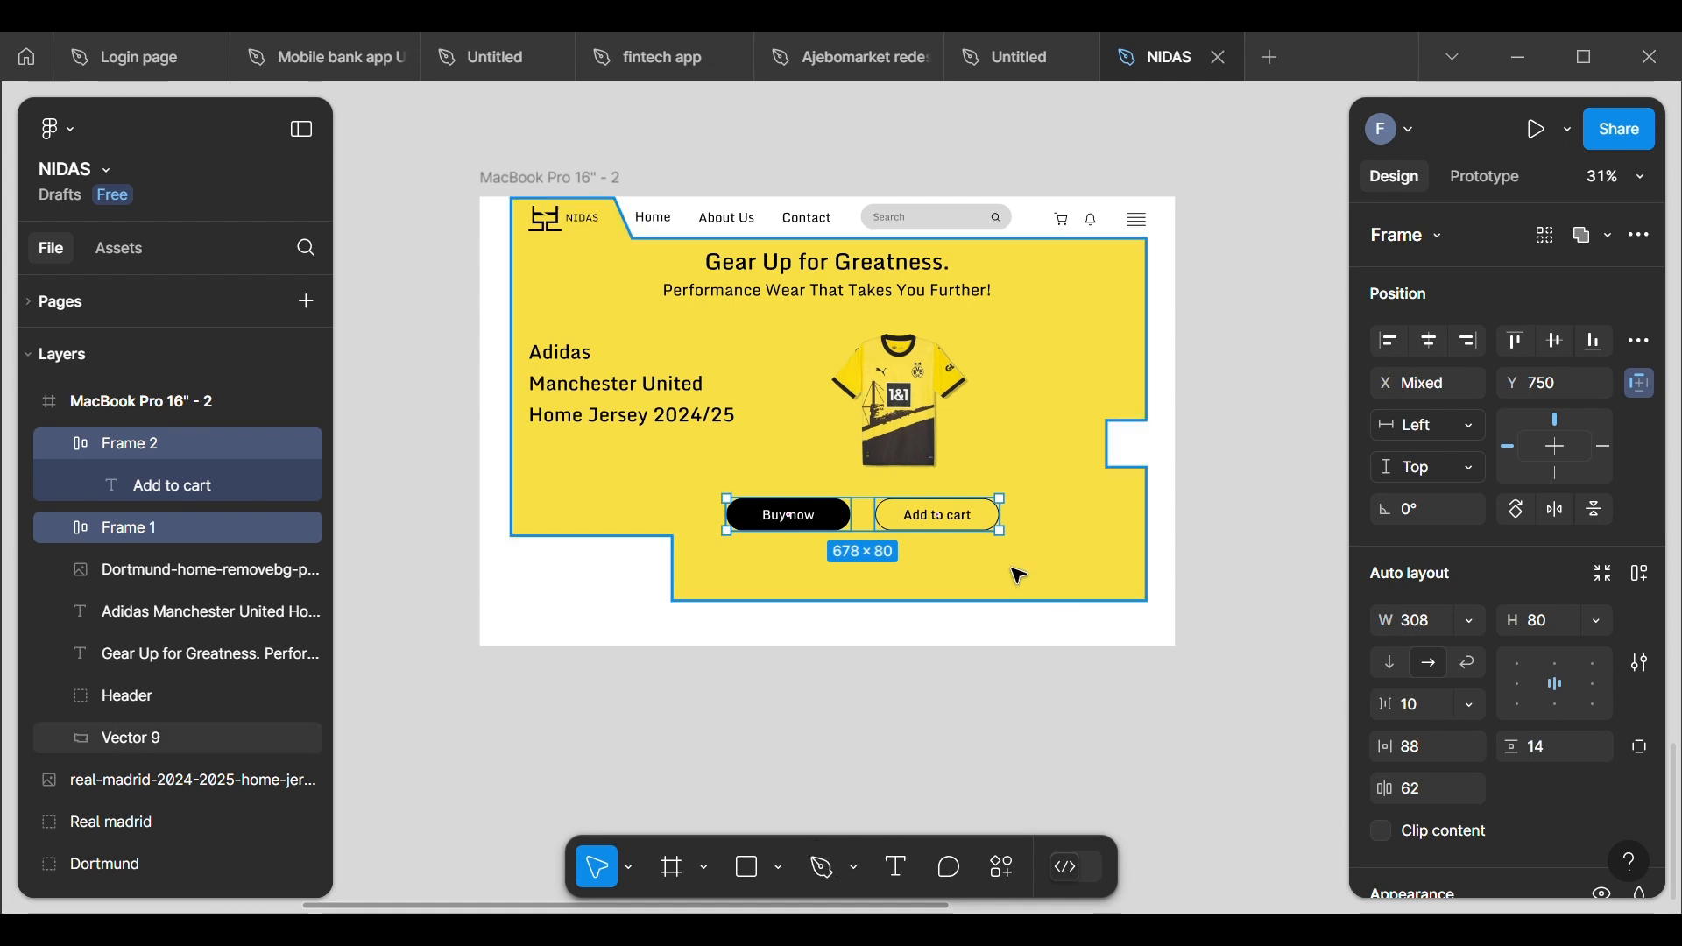
right_click(883, 522)
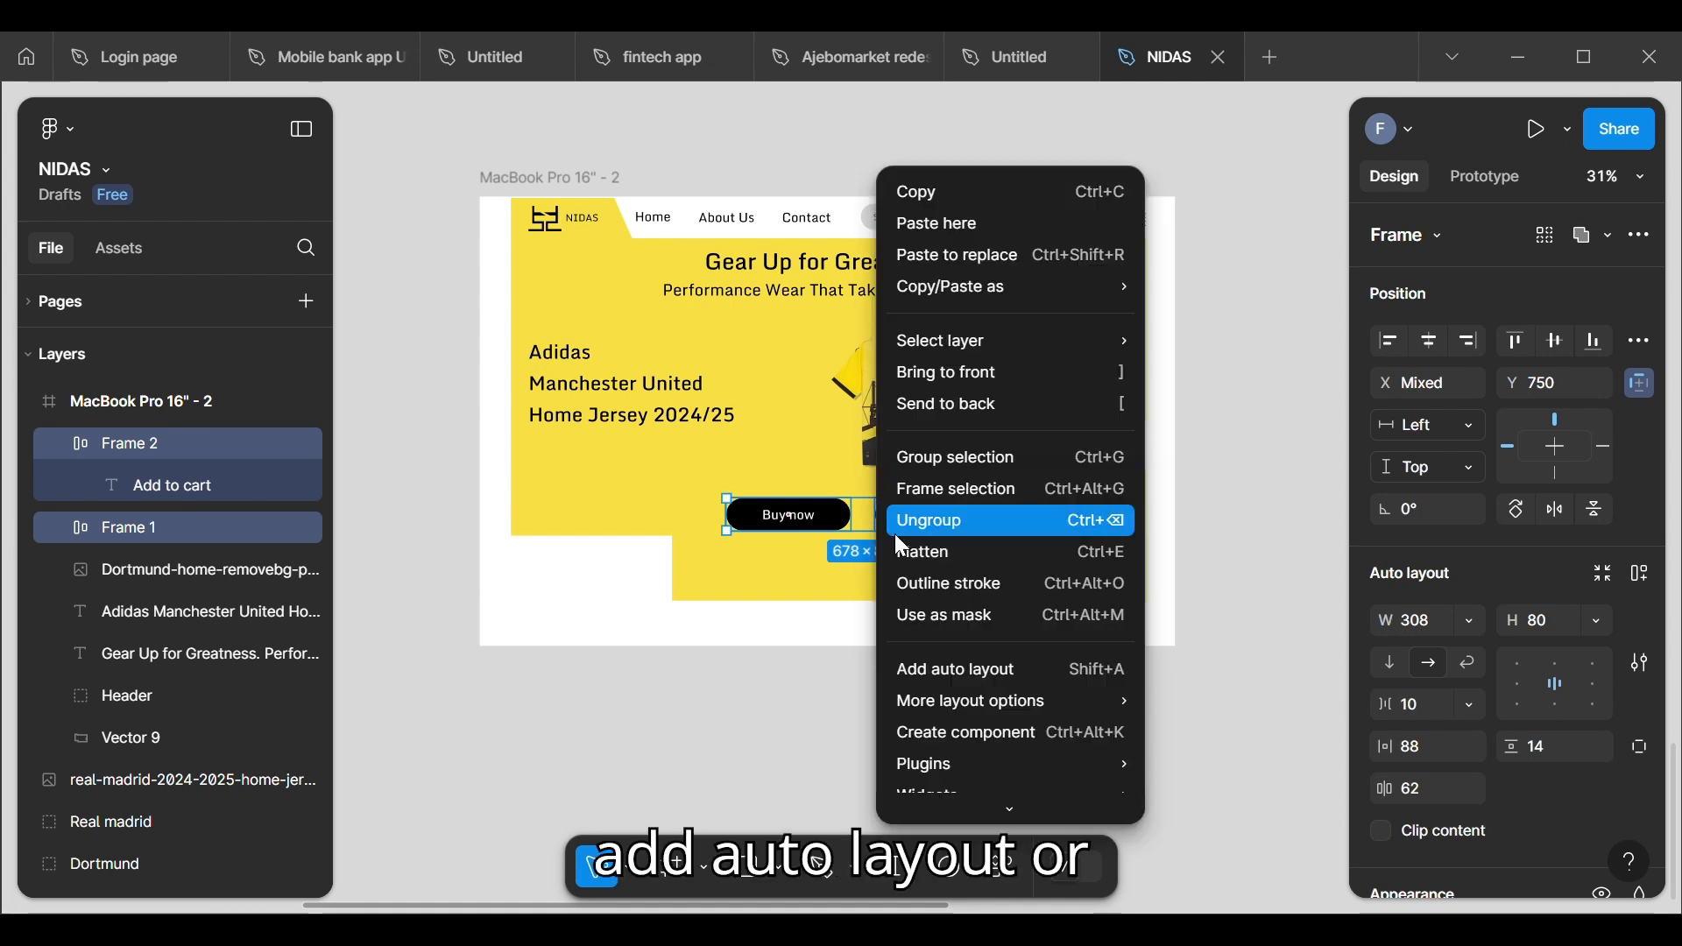
click(950, 668)
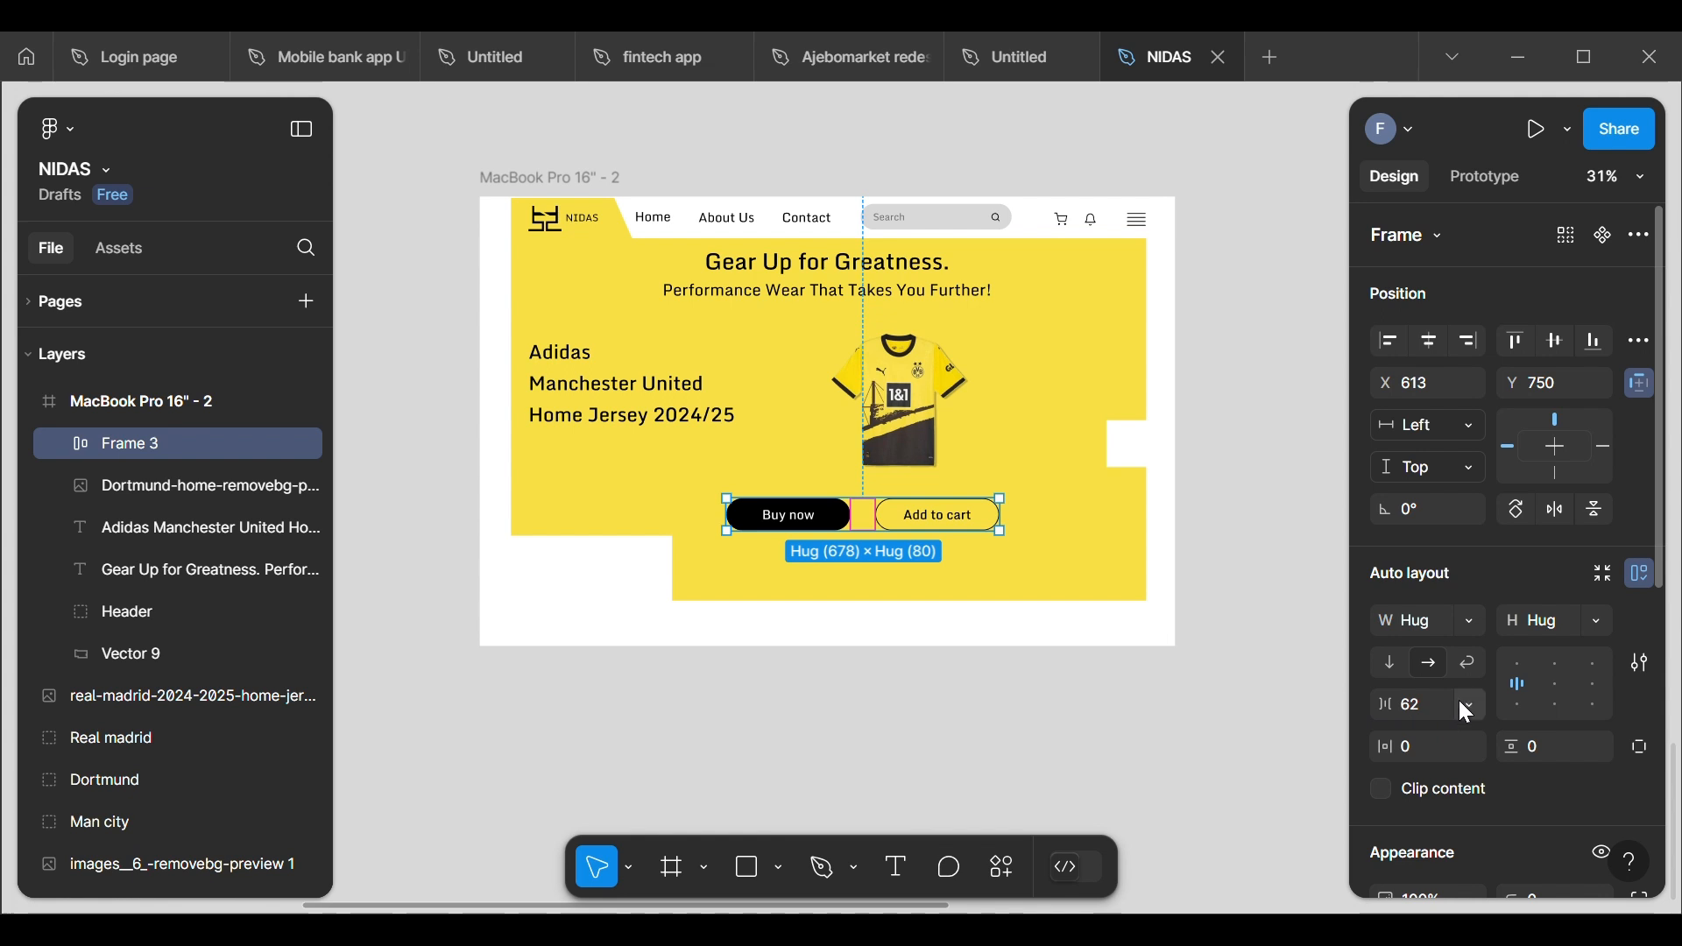
Step: Set the horizontal gap between the two buttons in their shared auto layout to 64
click(1430, 699)
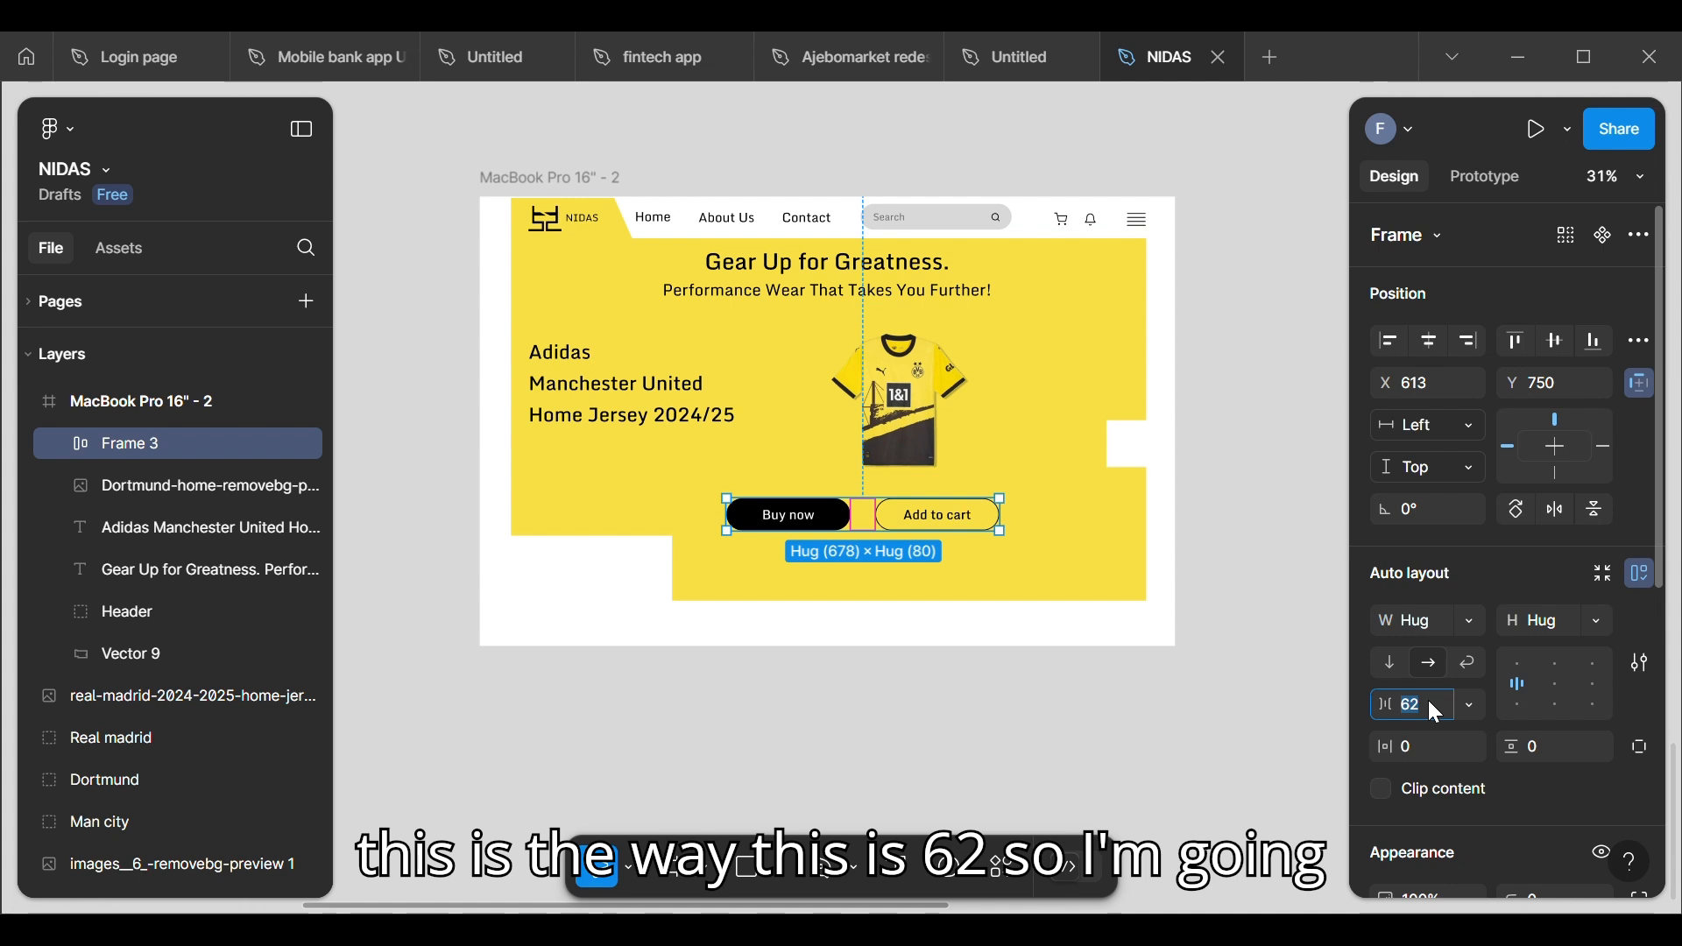
key(BackSpace)
text(6)
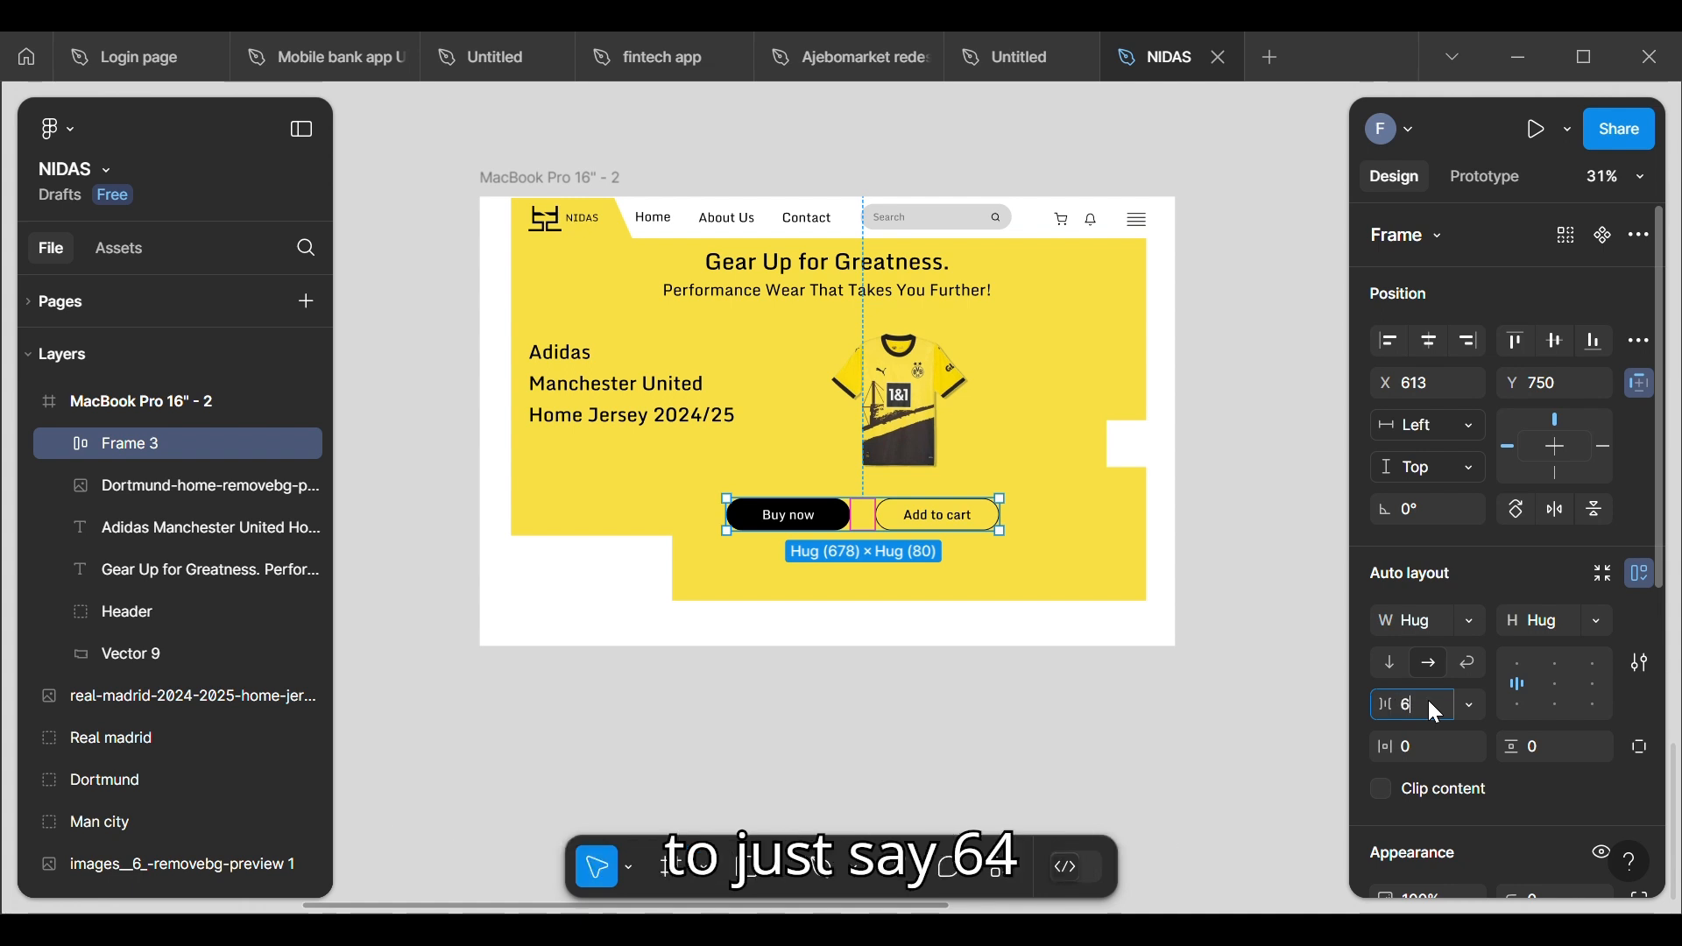
text(4)
key(Return)
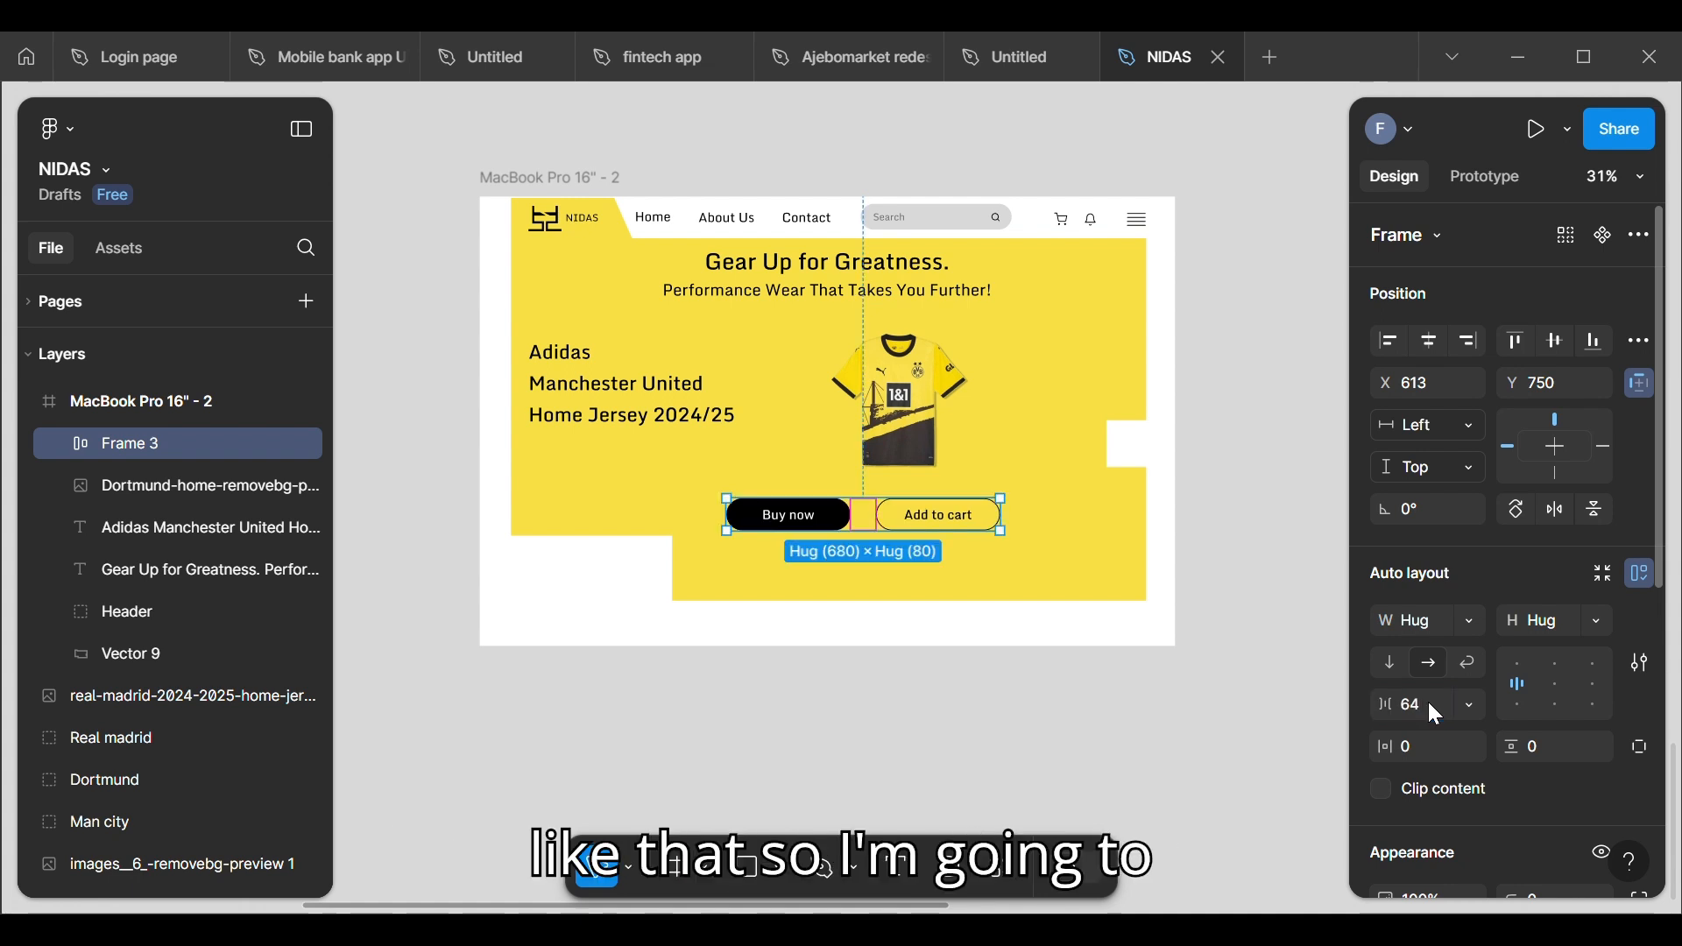
Step: Move the two-button row beneath the jersey image as in the wireframe, at about X 702, Y 748
drag(870, 525, 908, 517)
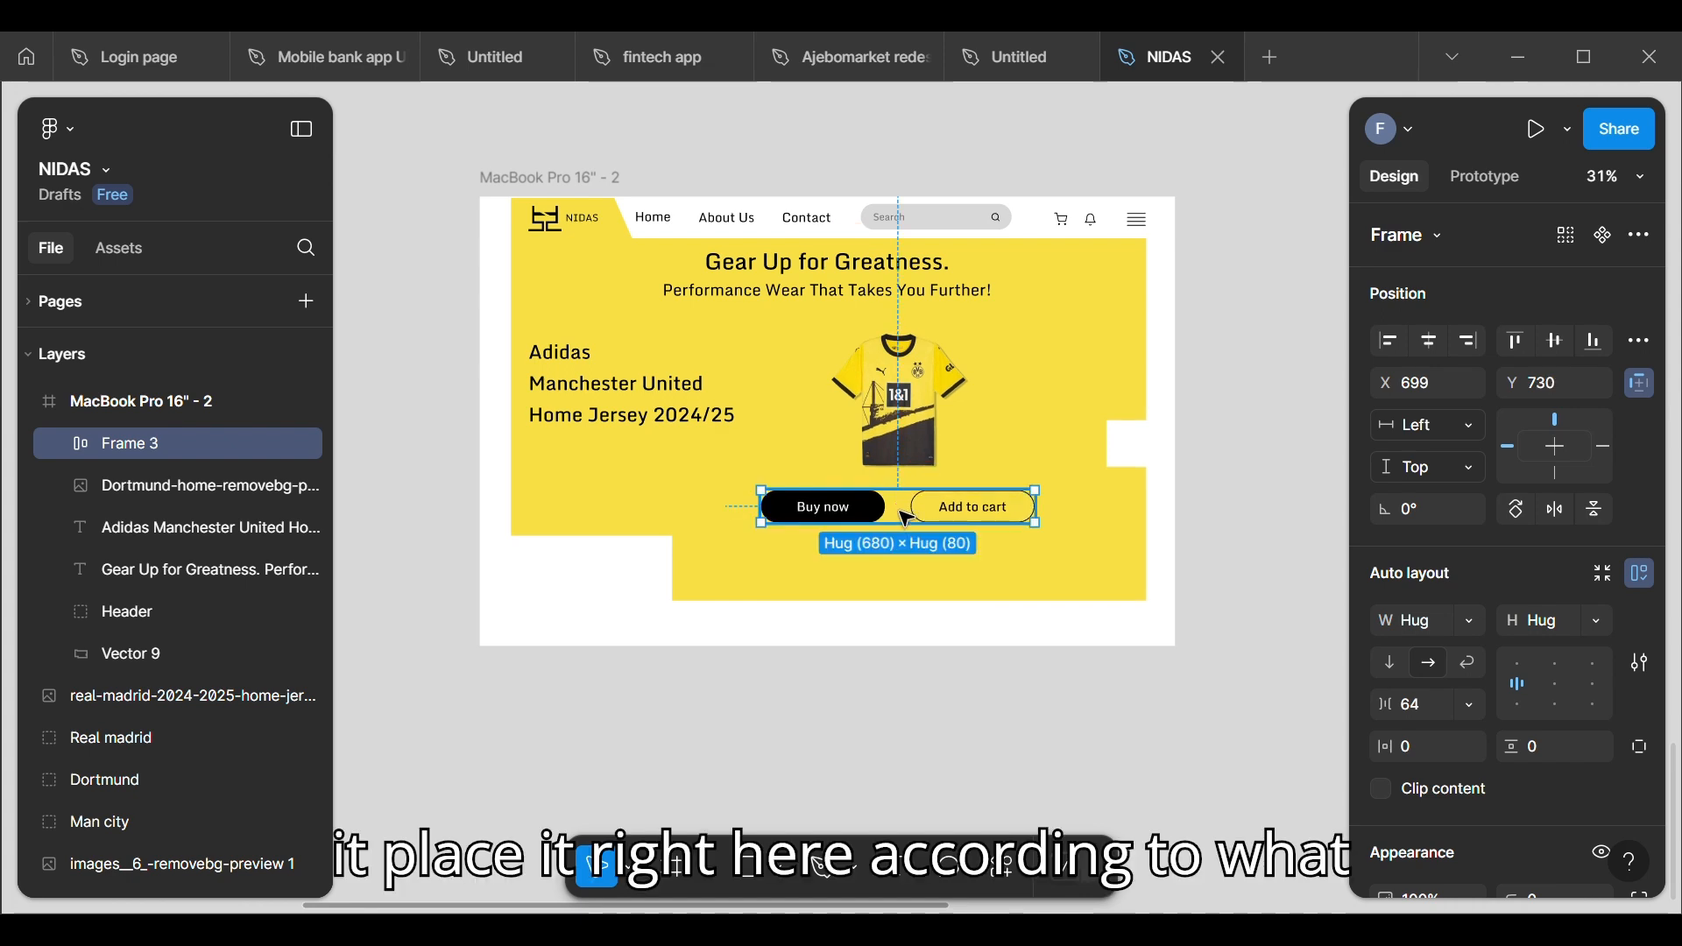
scroll(907, 519, up, 5)
ctrl+scroll(906, 519, up, 3)
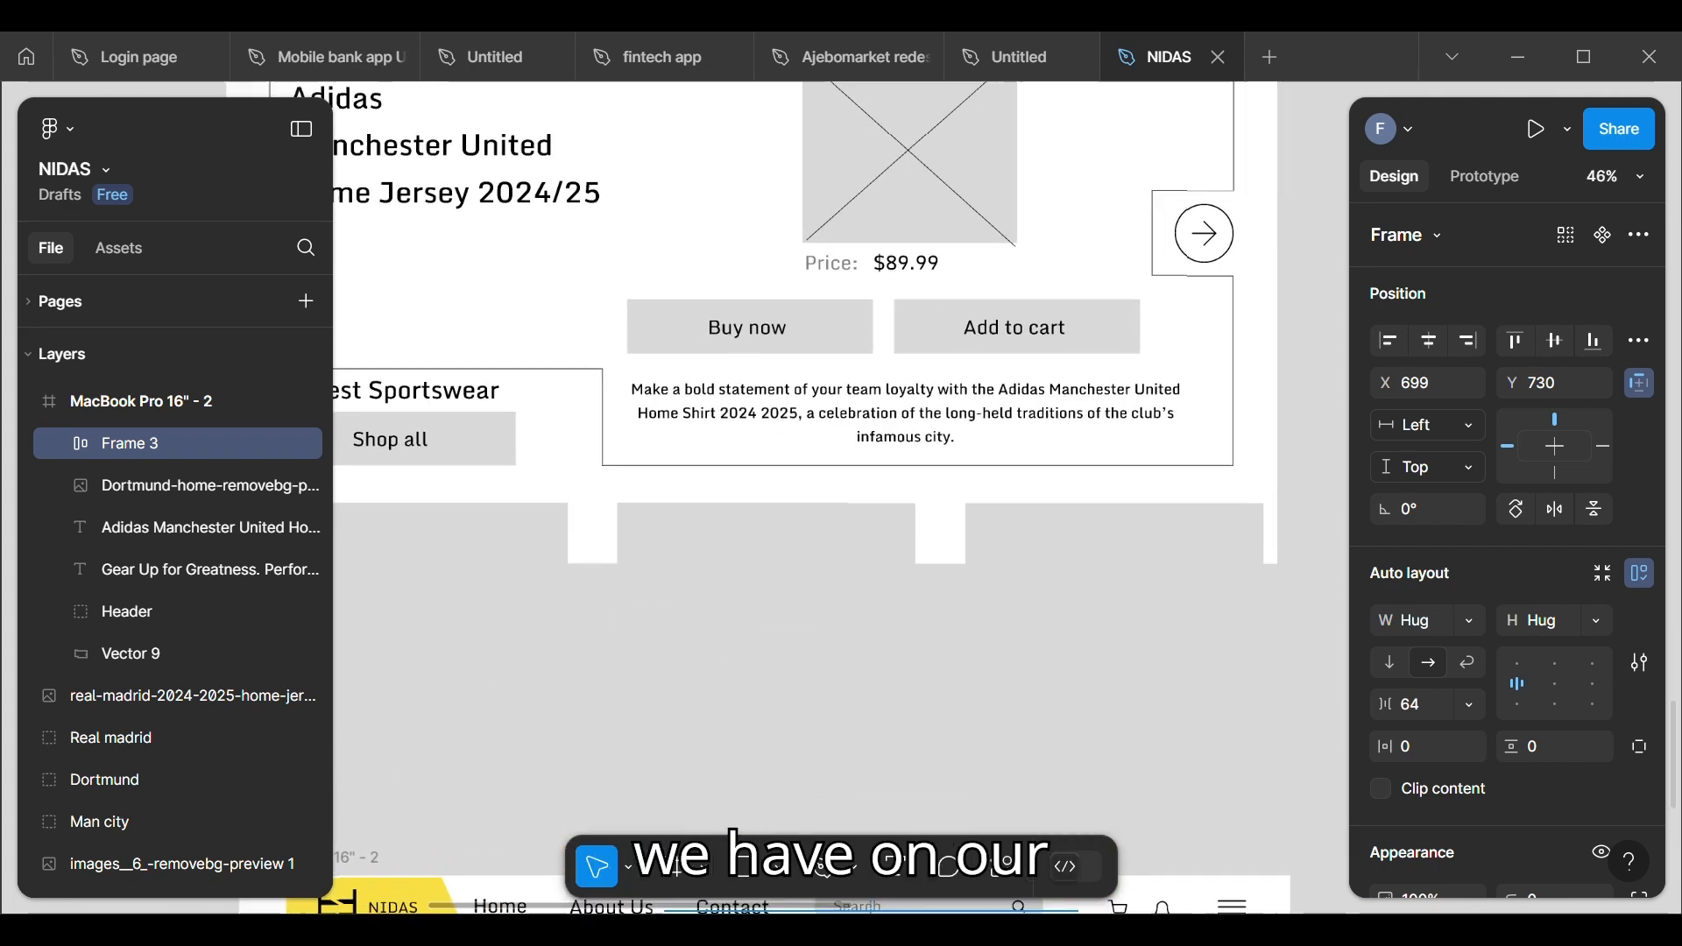
scroll(809, 504, down, 6)
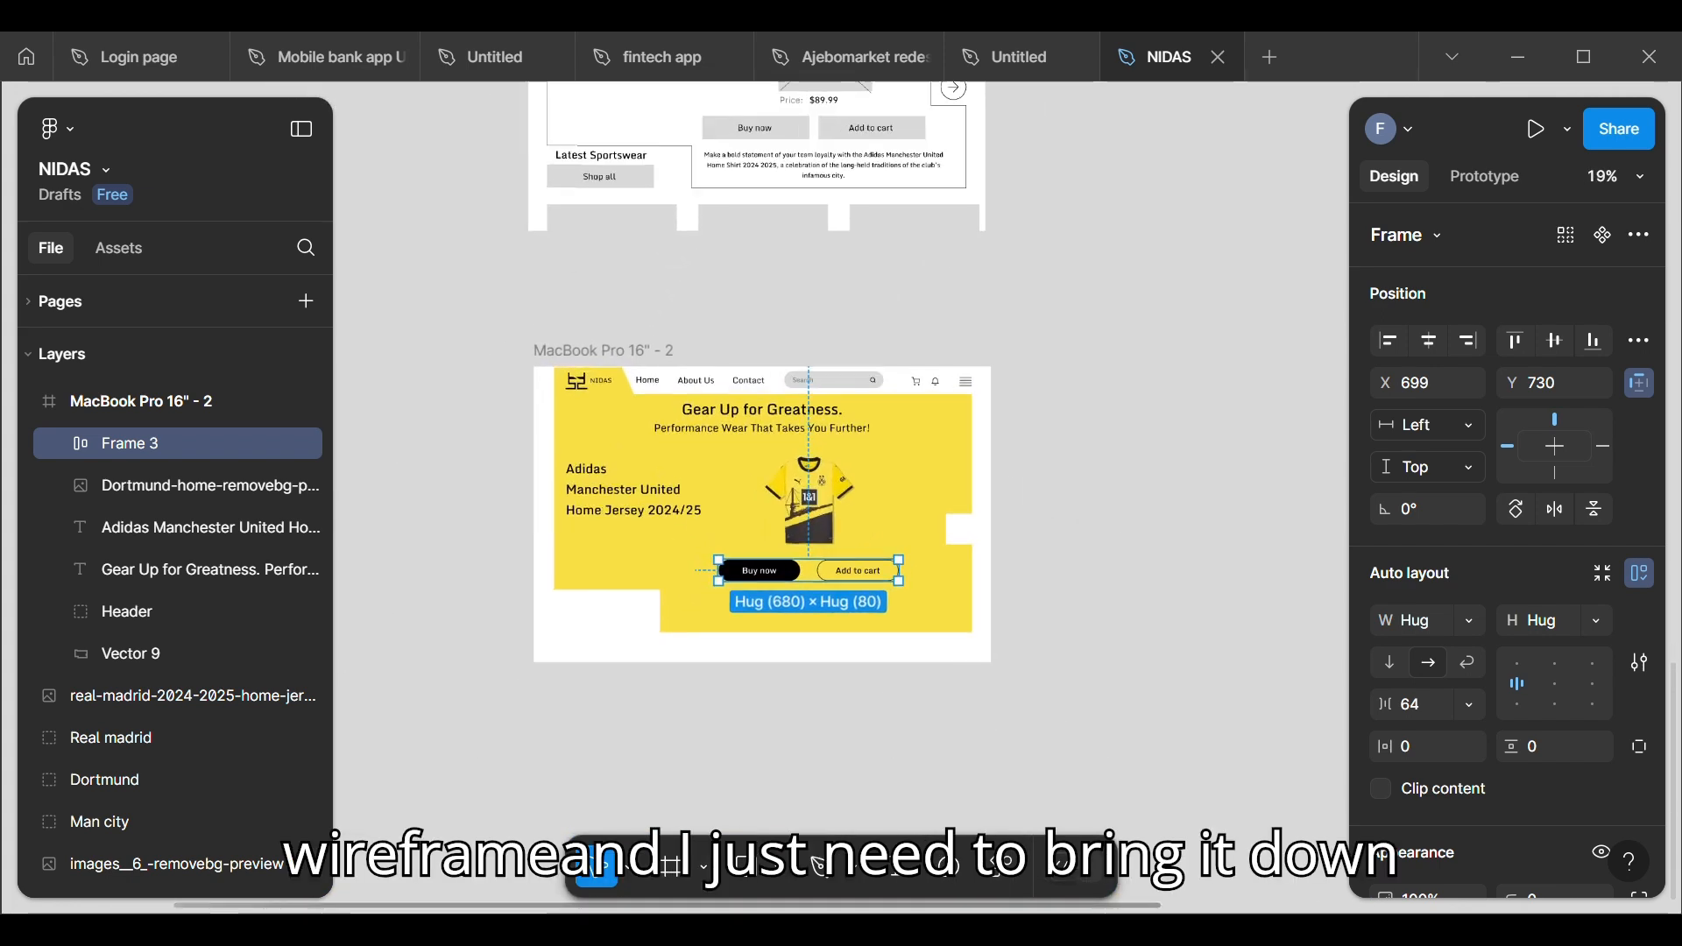
ctrl+scroll(809, 503, up, 3)
key(Down)
key(Down)
key(Down)
key(Down)
key(Down)
key(Down)
key(Down)
key(Down)
key(Down)
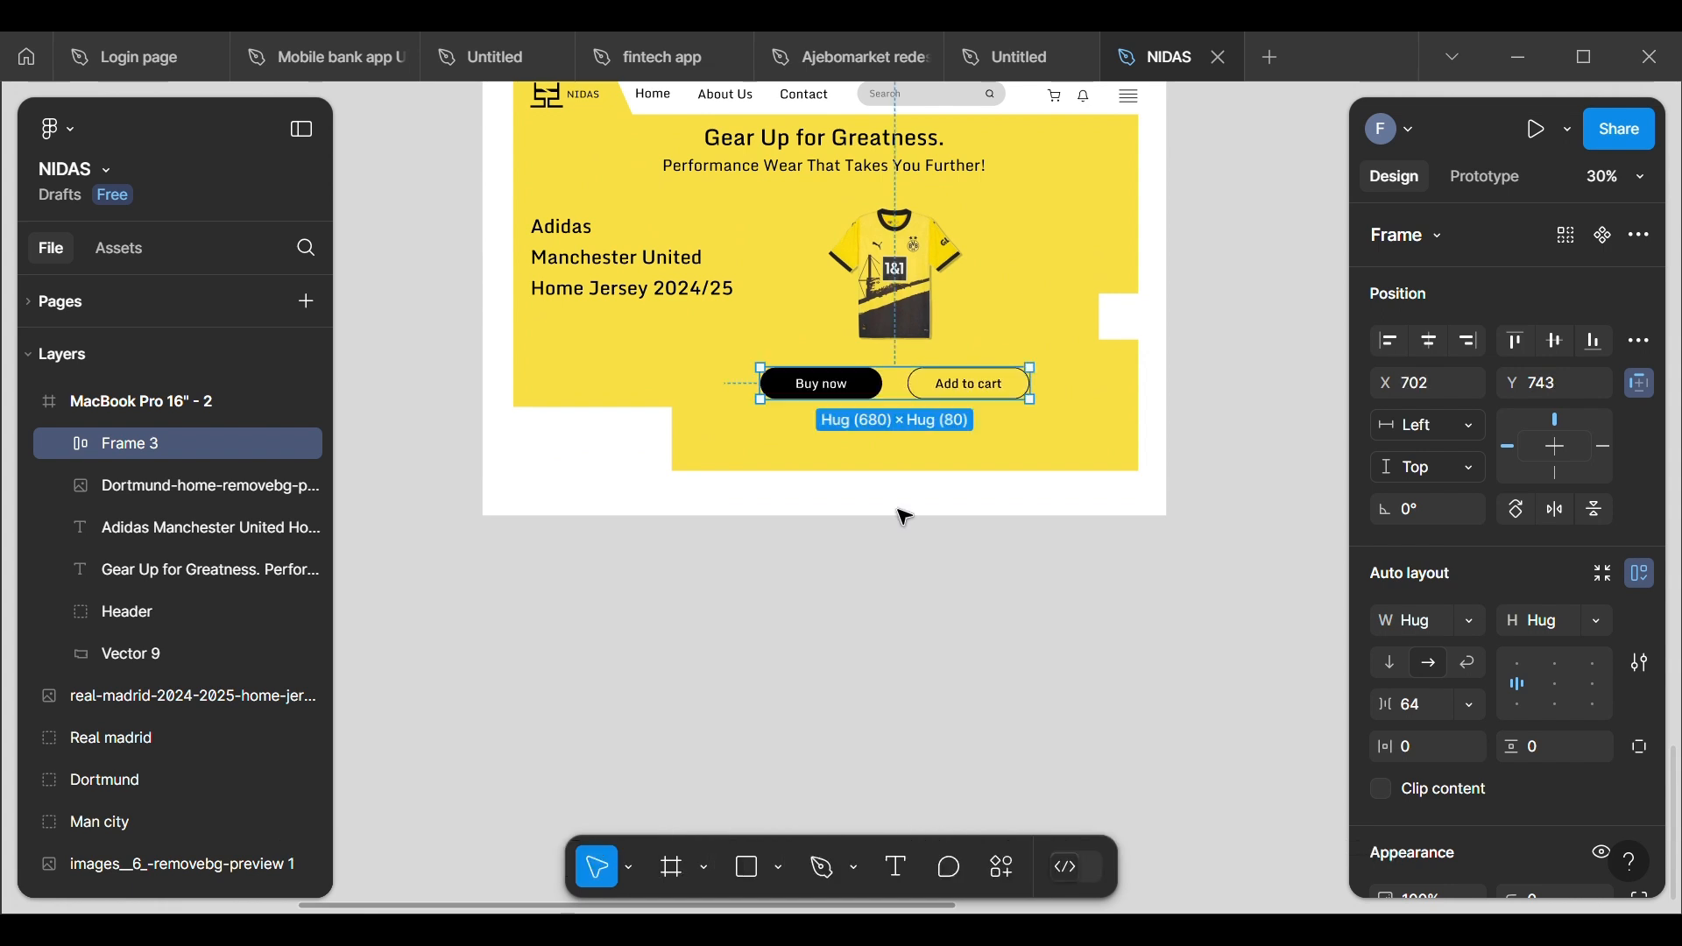
key(Down)
key(Down)
key(Down)
key(Down)
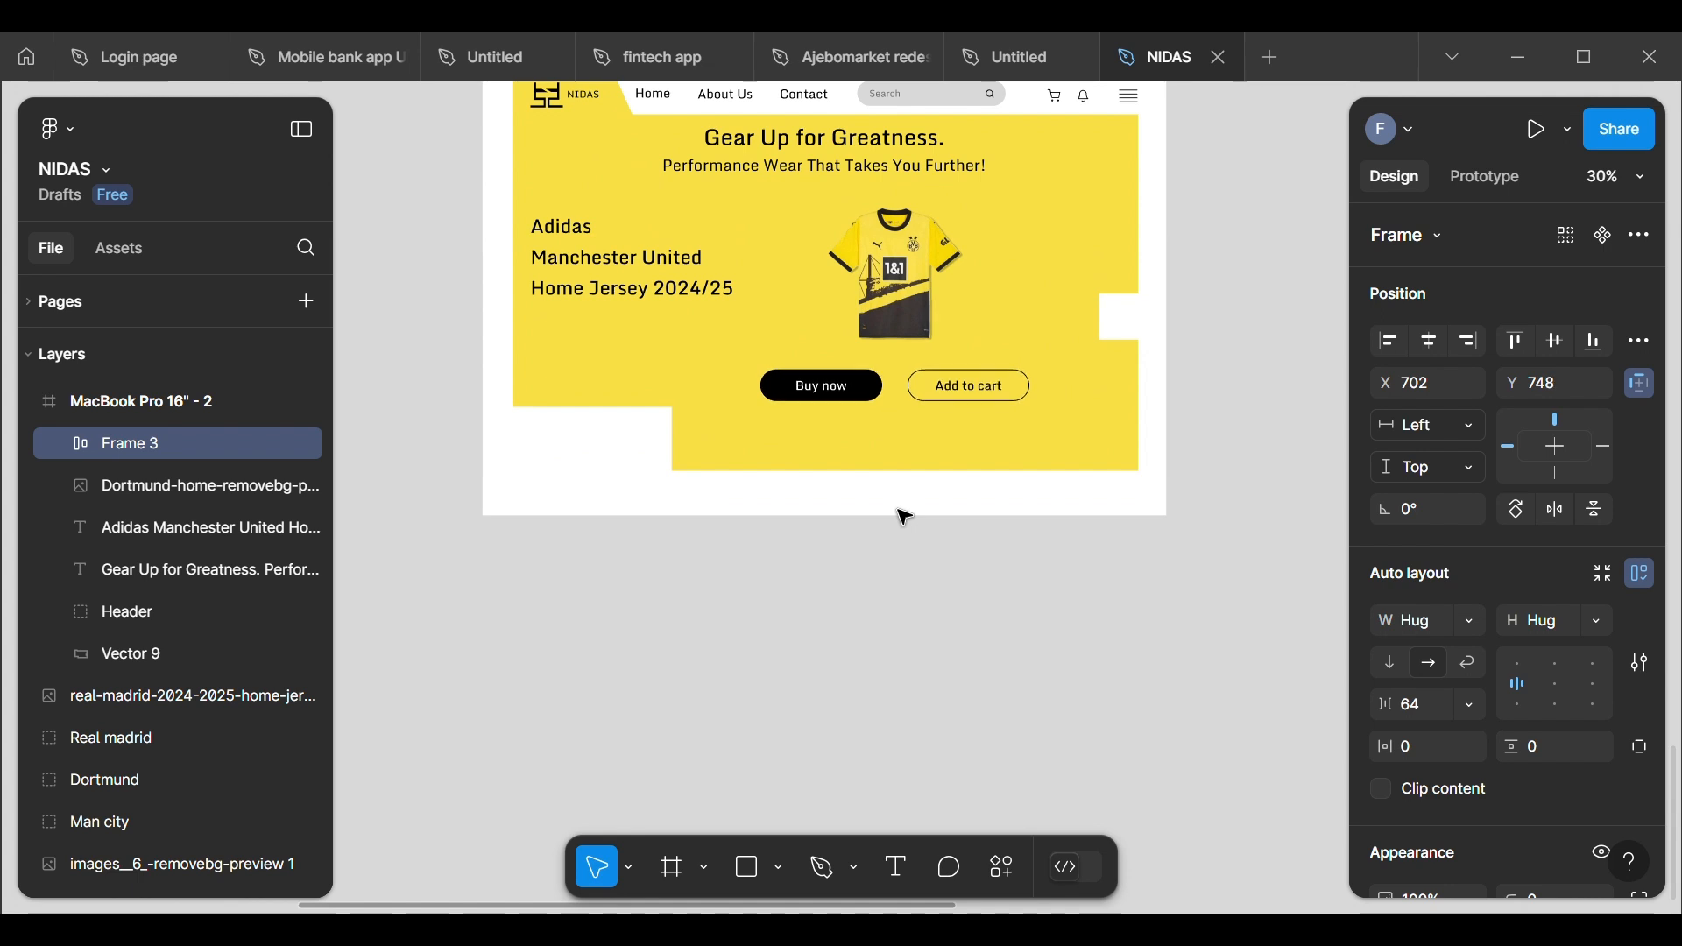
Step: Copy the "Make a bold statement..." paragraph from the wireframe into the yellow area below the buttons, at about X 533, Y 880
scroll(905, 517, up, 3)
scroll(877, 328, down, 3)
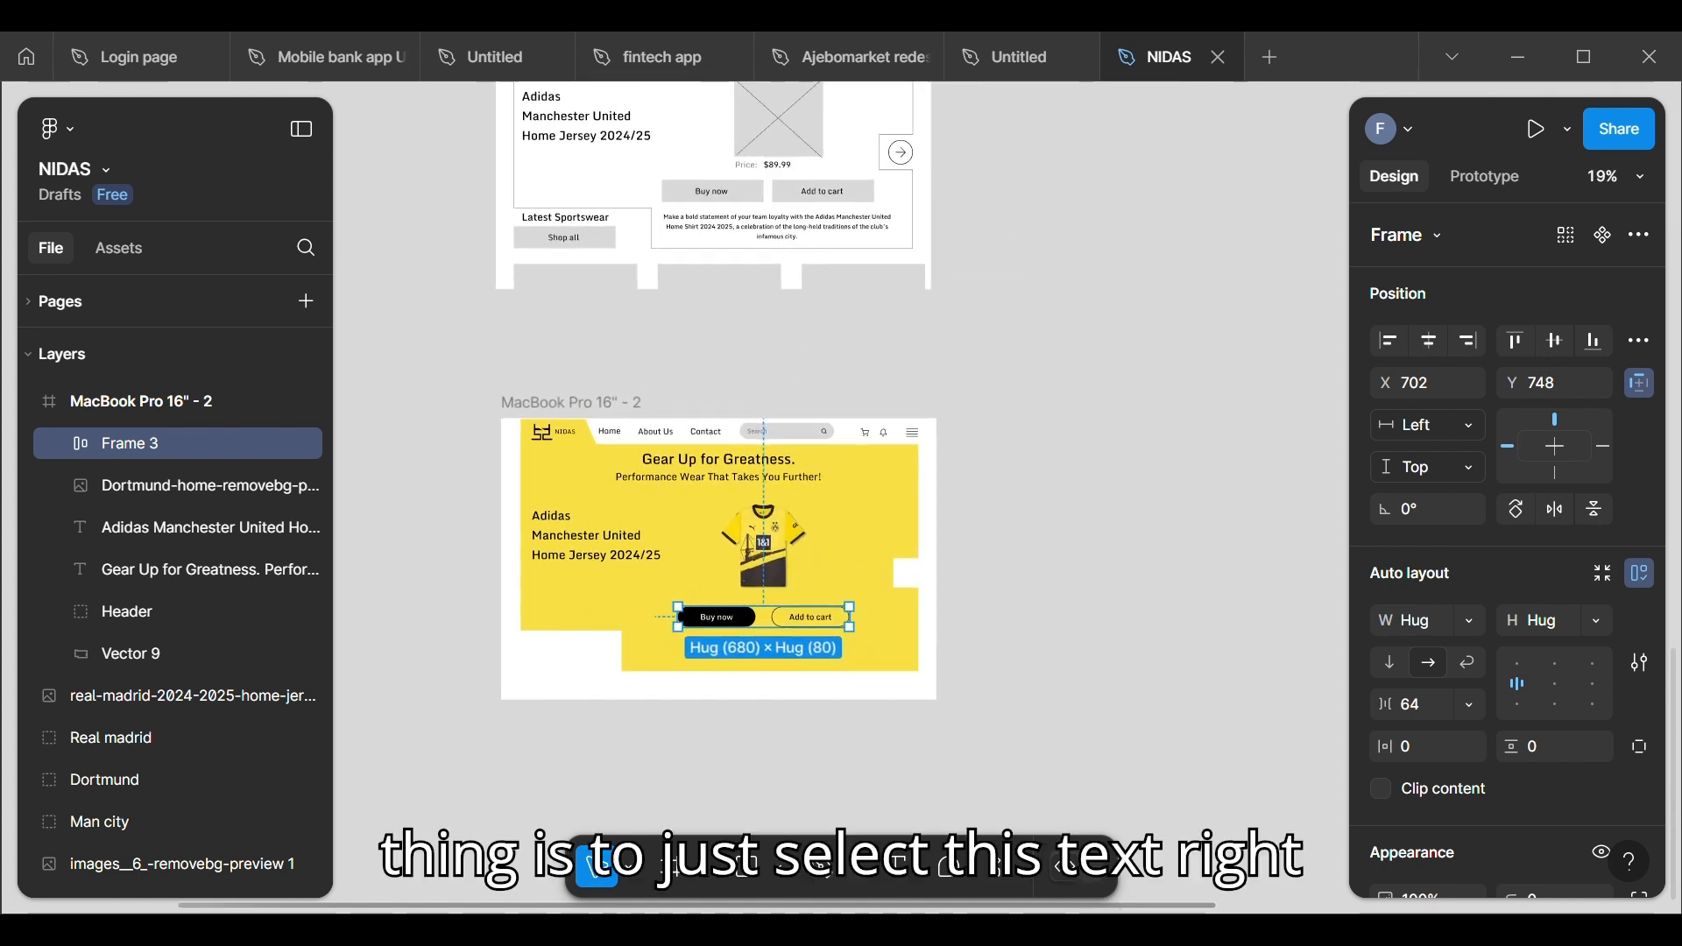
click(824, 235)
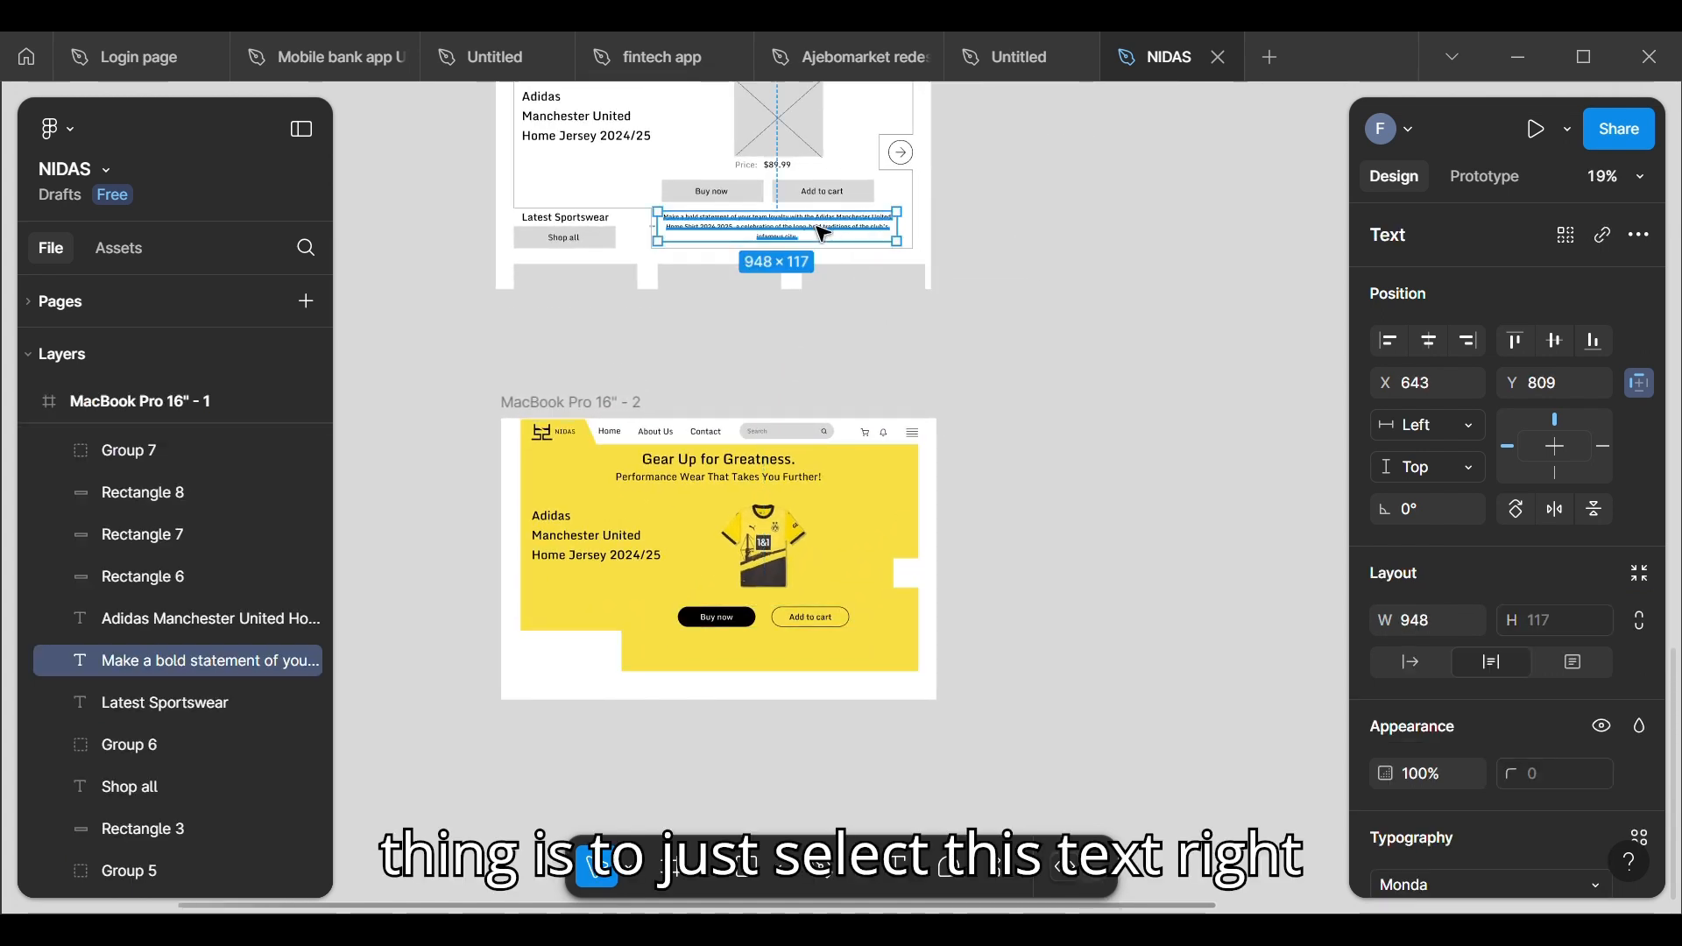
drag(829, 235, 808, 663)
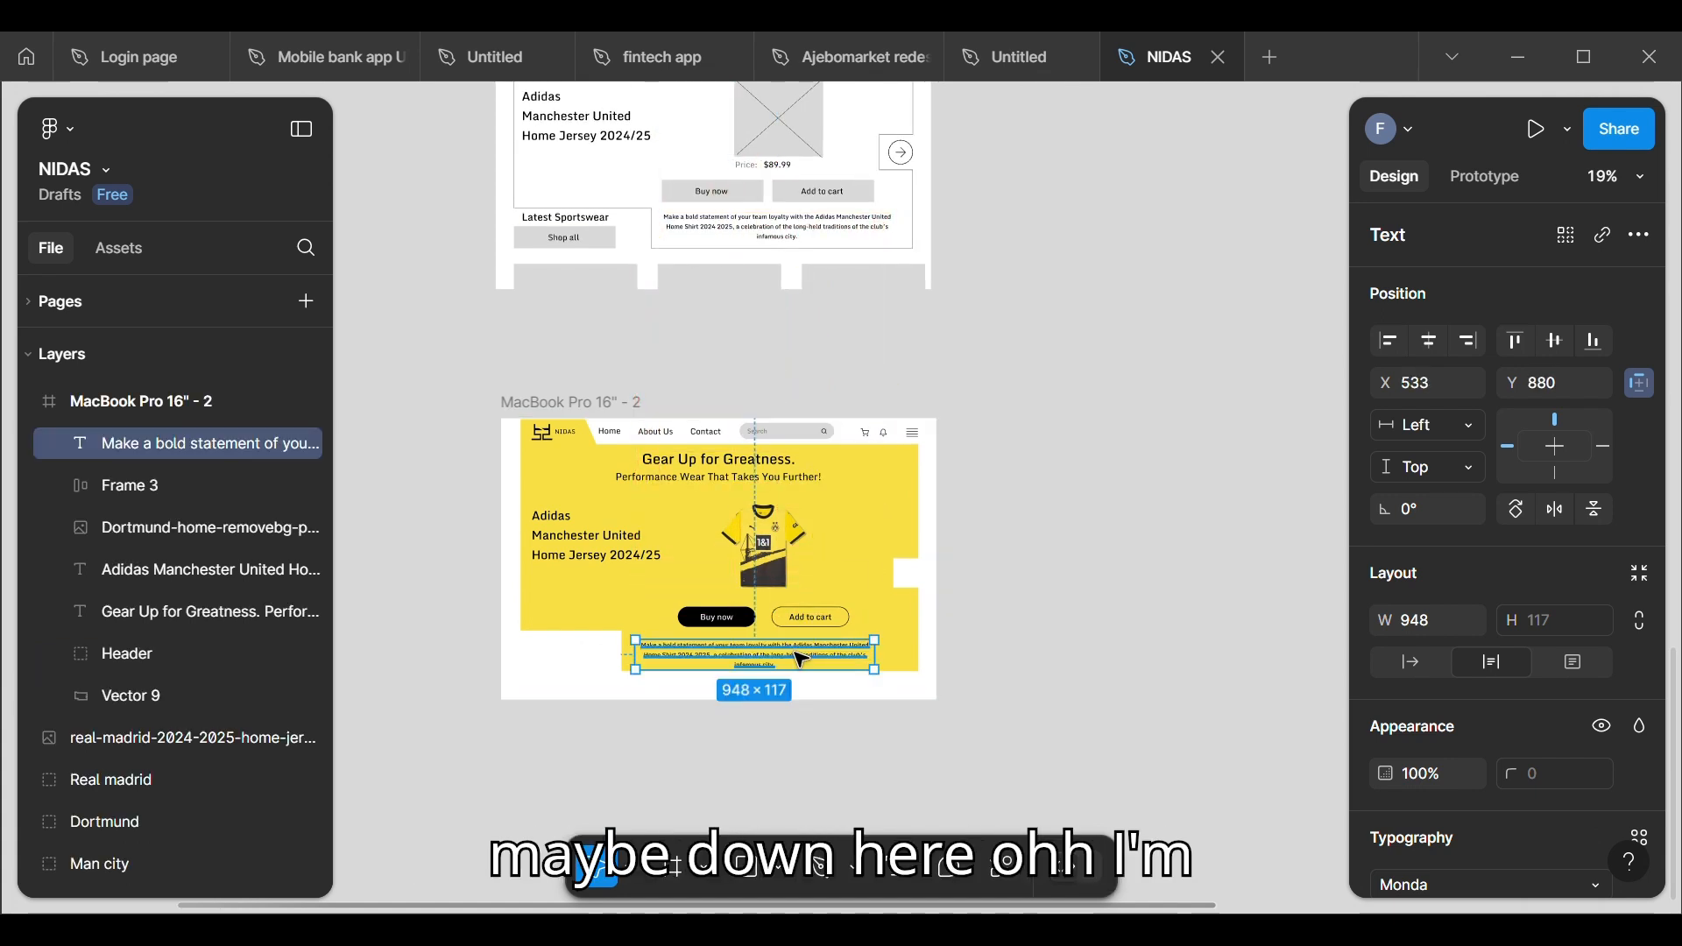
drag(582, 535, 561, 344)
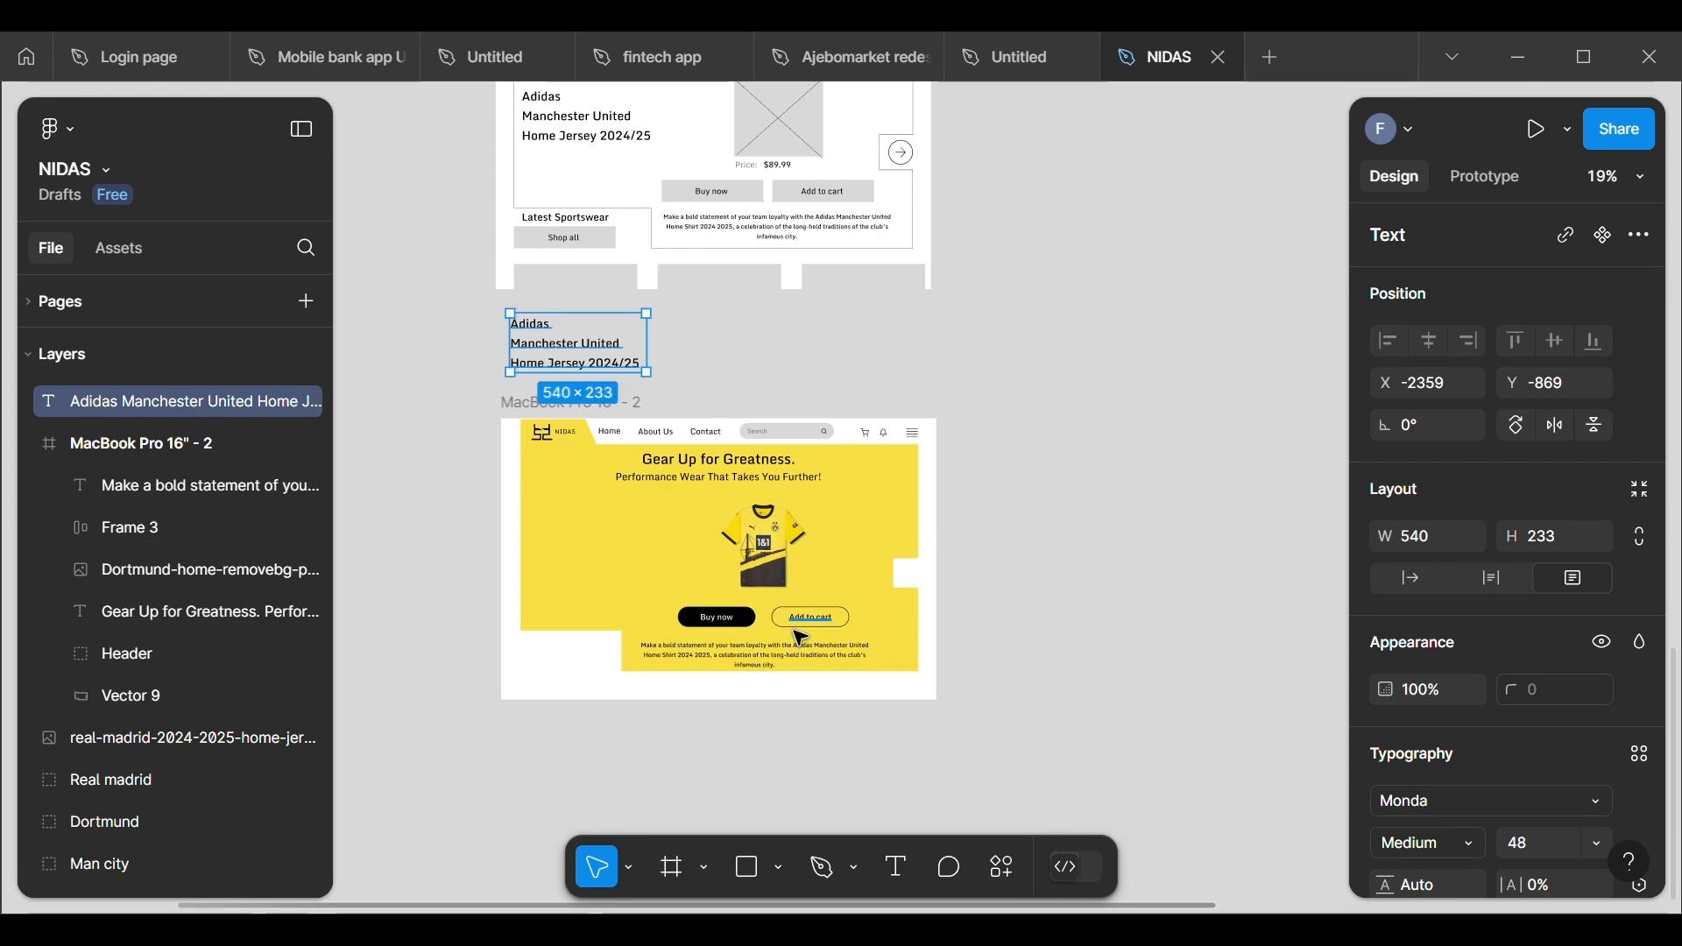
key(ctrl+z)
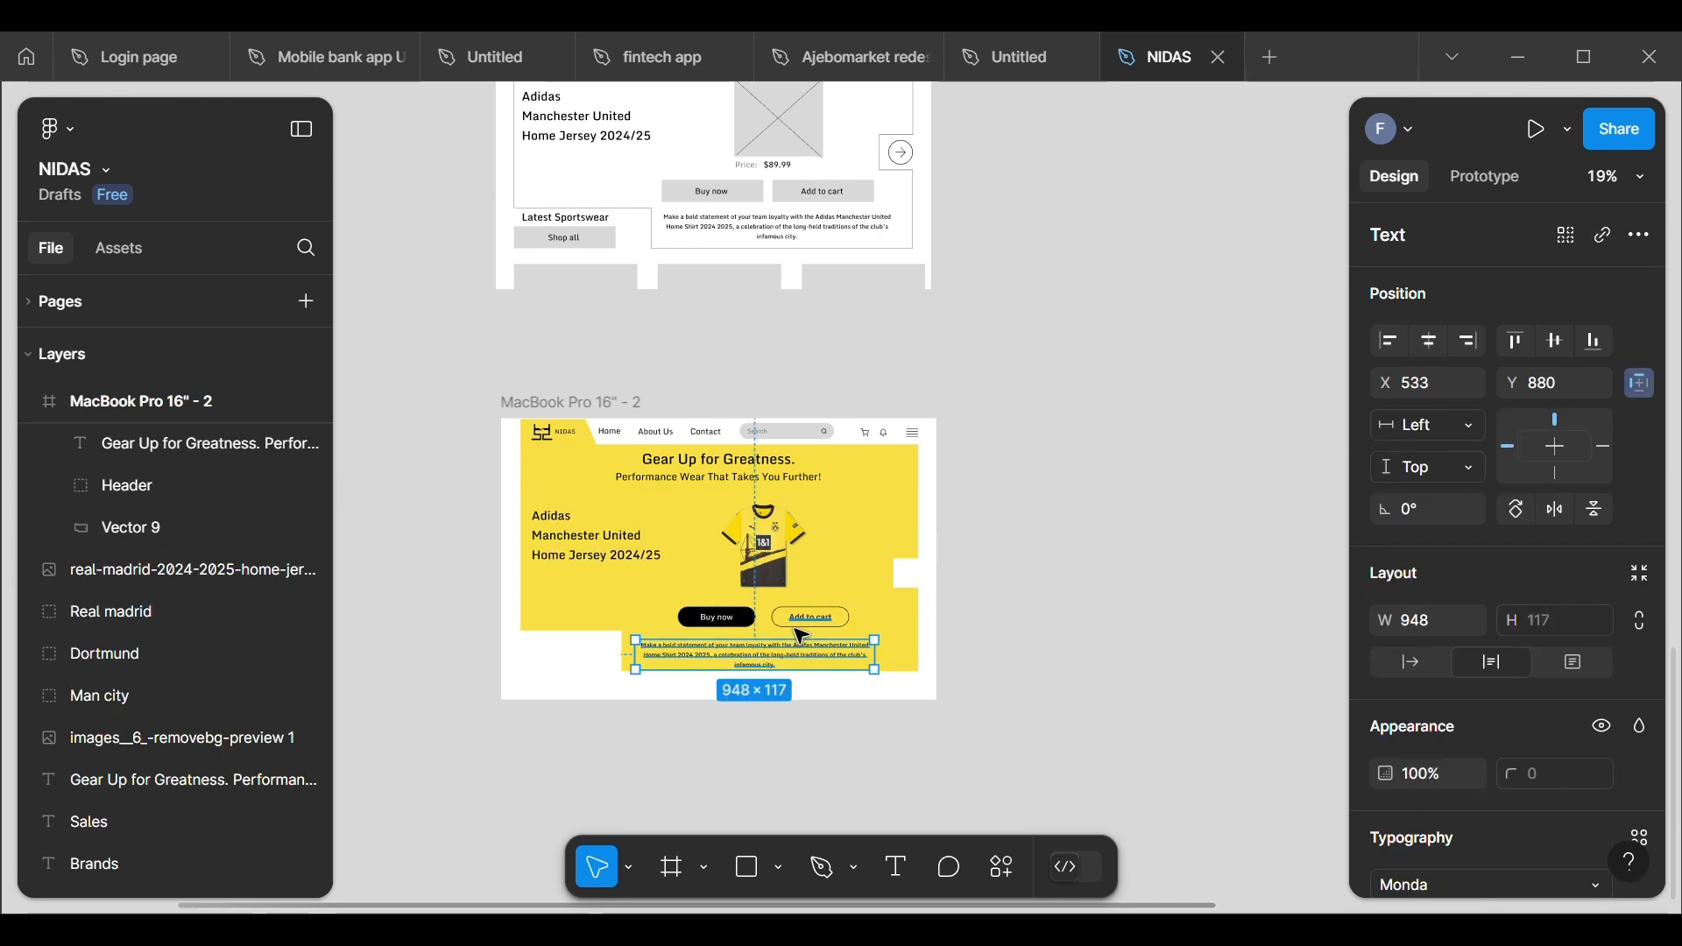
Step: Widen the copied paragraph to about 1049 so it wraps onto two lines, and reposition it at about X 568, Y 872
scroll(870, 566, up, 5)
scroll(870, 565, down, 1)
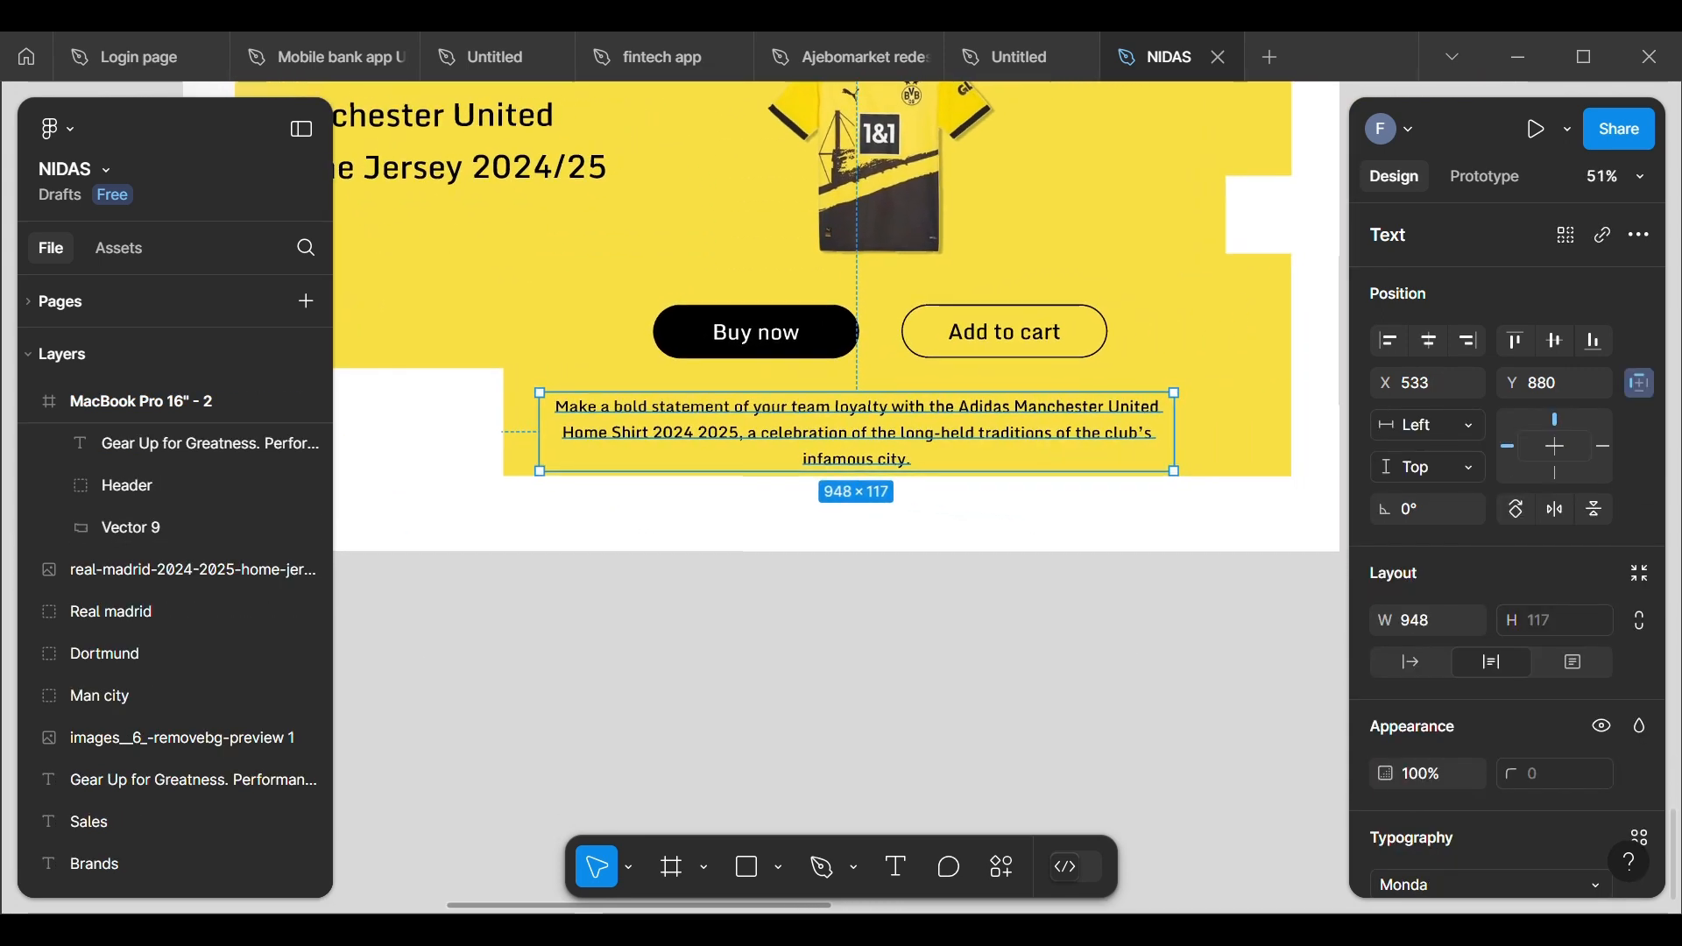
drag(870, 444, 895, 429)
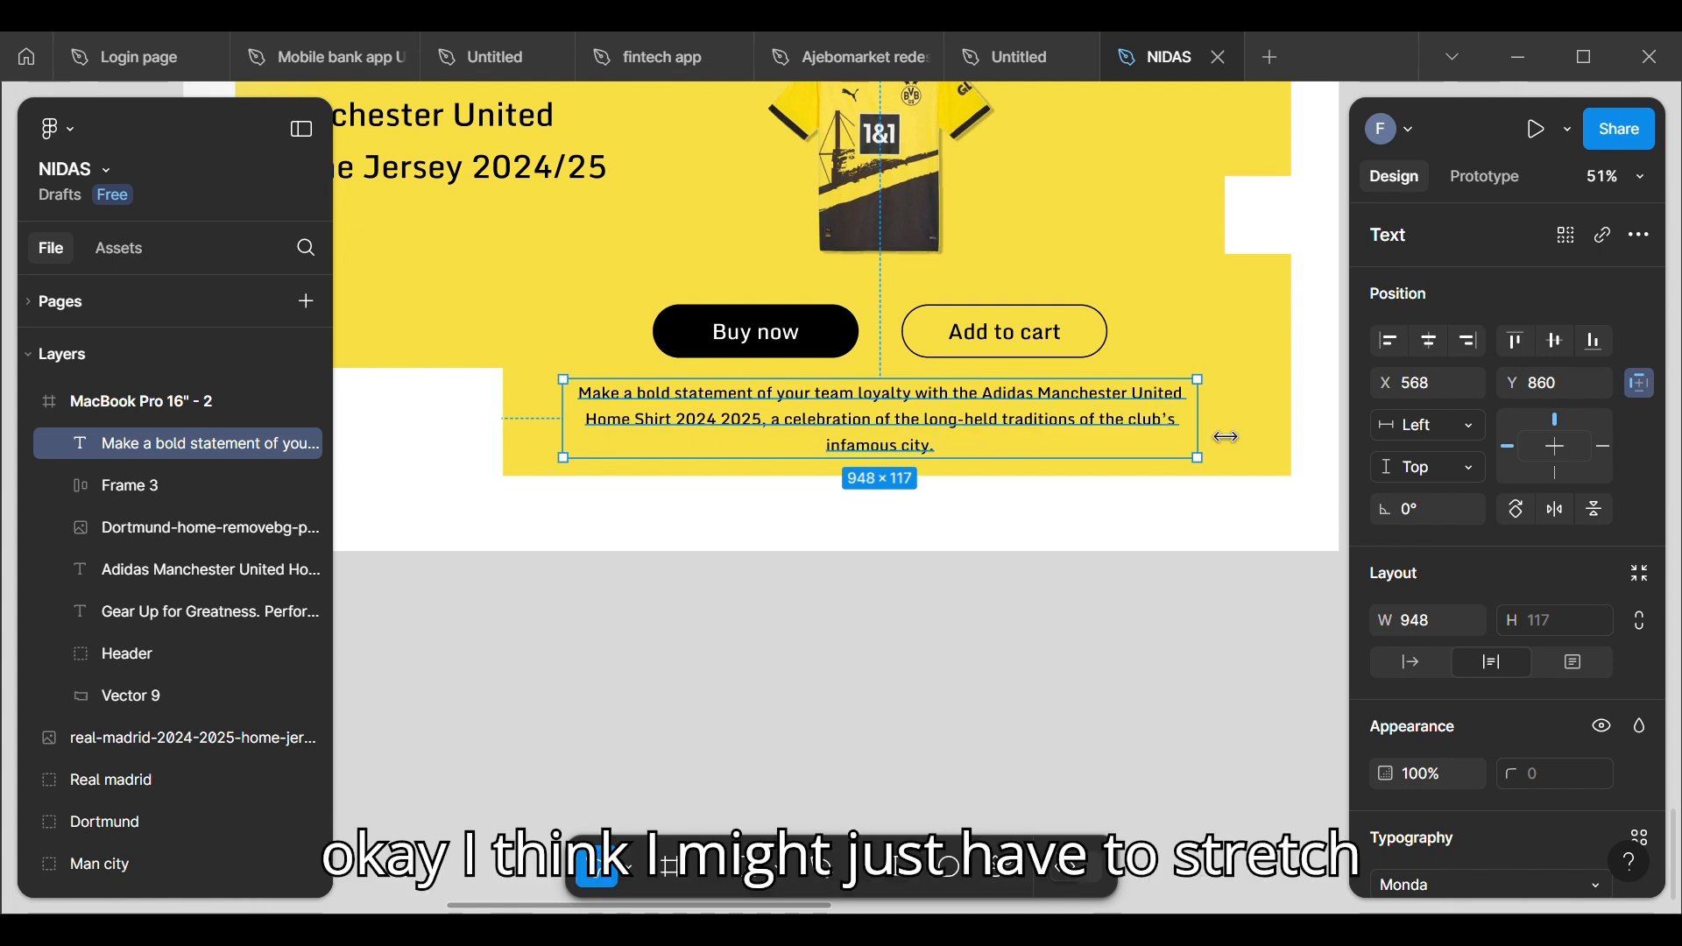
drag(1226, 437, 1286, 441)
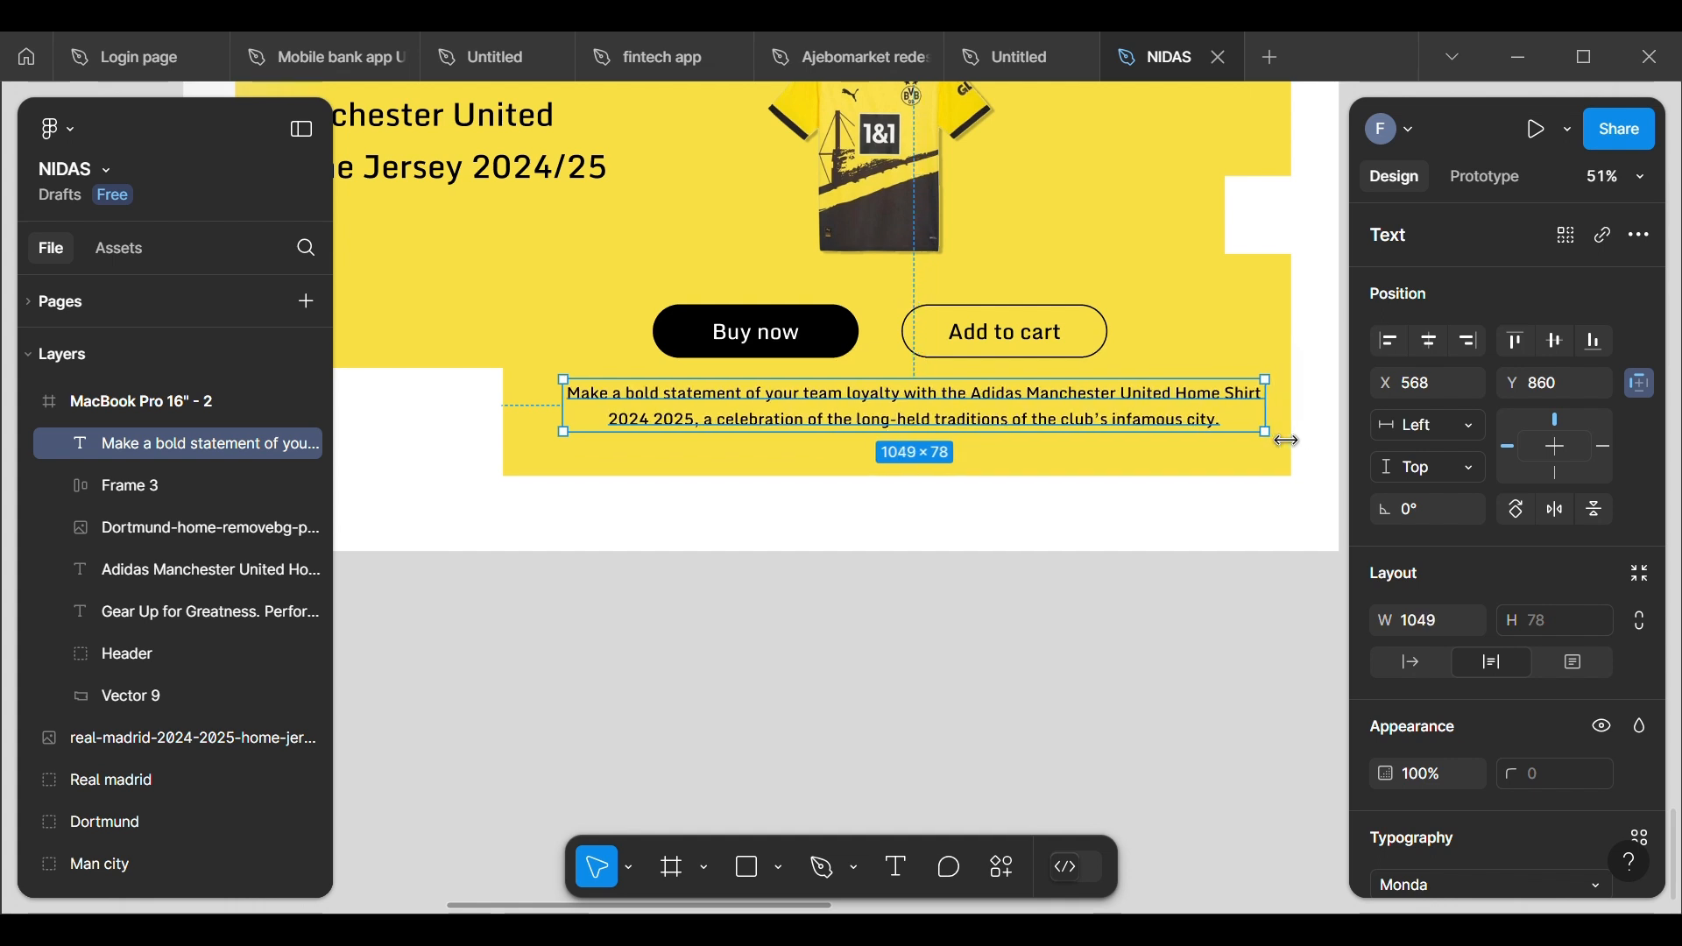
key(Down)
key(Down)
key(Down)
key(Down)
key(Down)
key(Down)
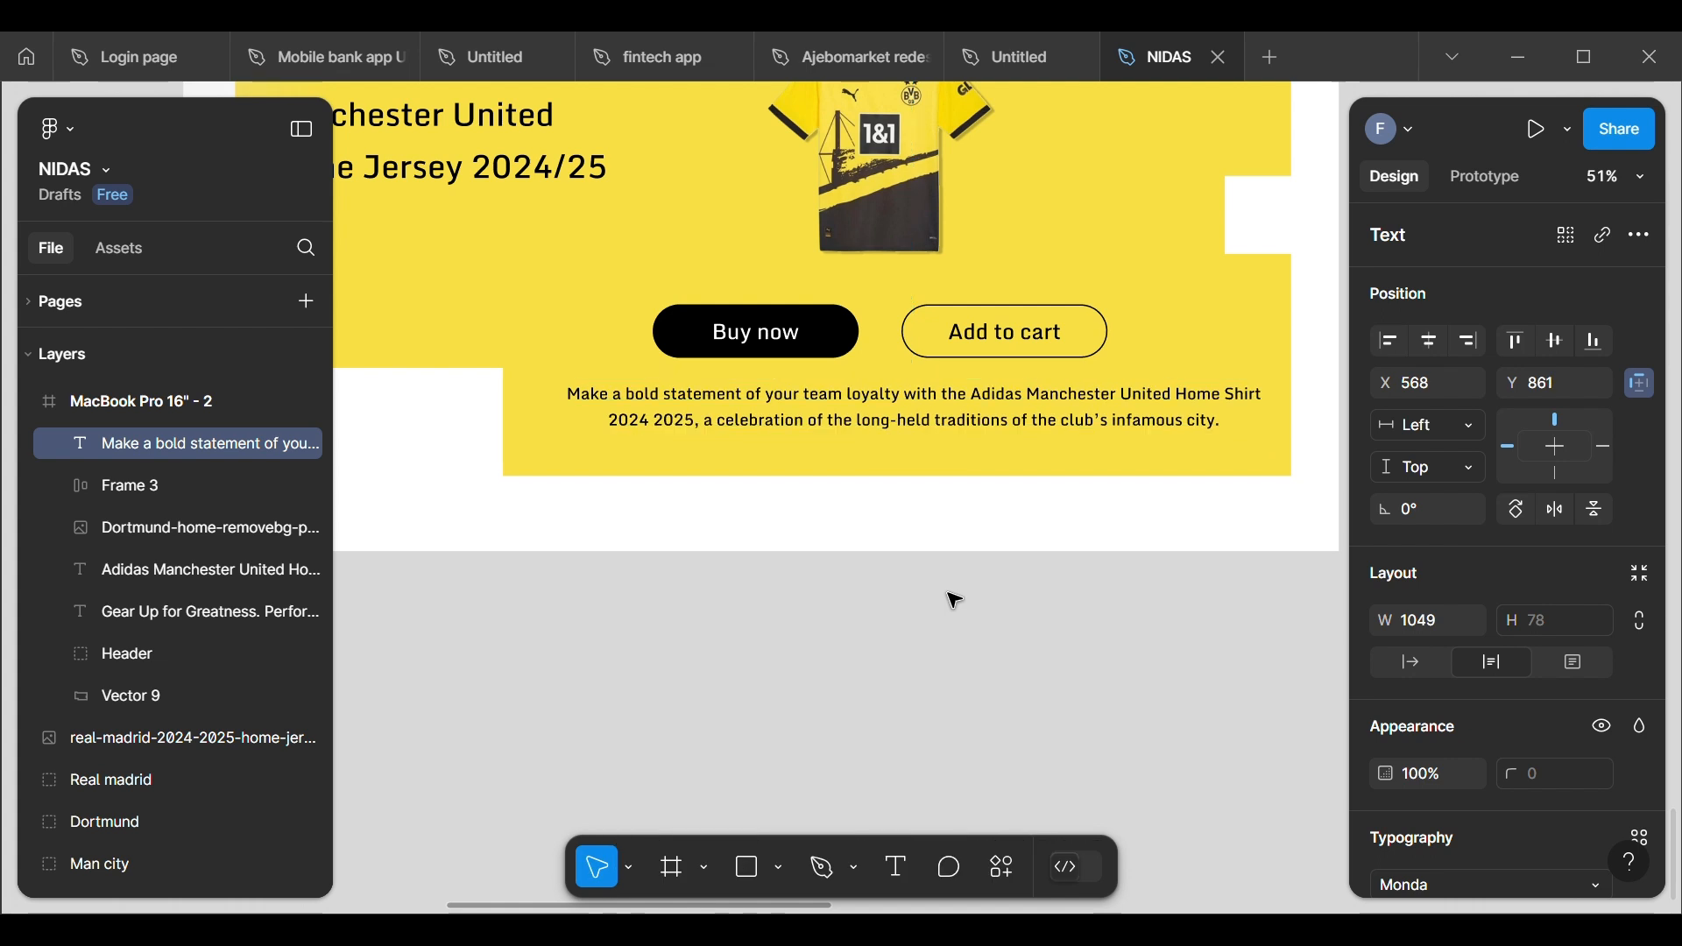
key(Down)
key(Down)
key(Down)
key(Down)
key(Down)
key(Down)
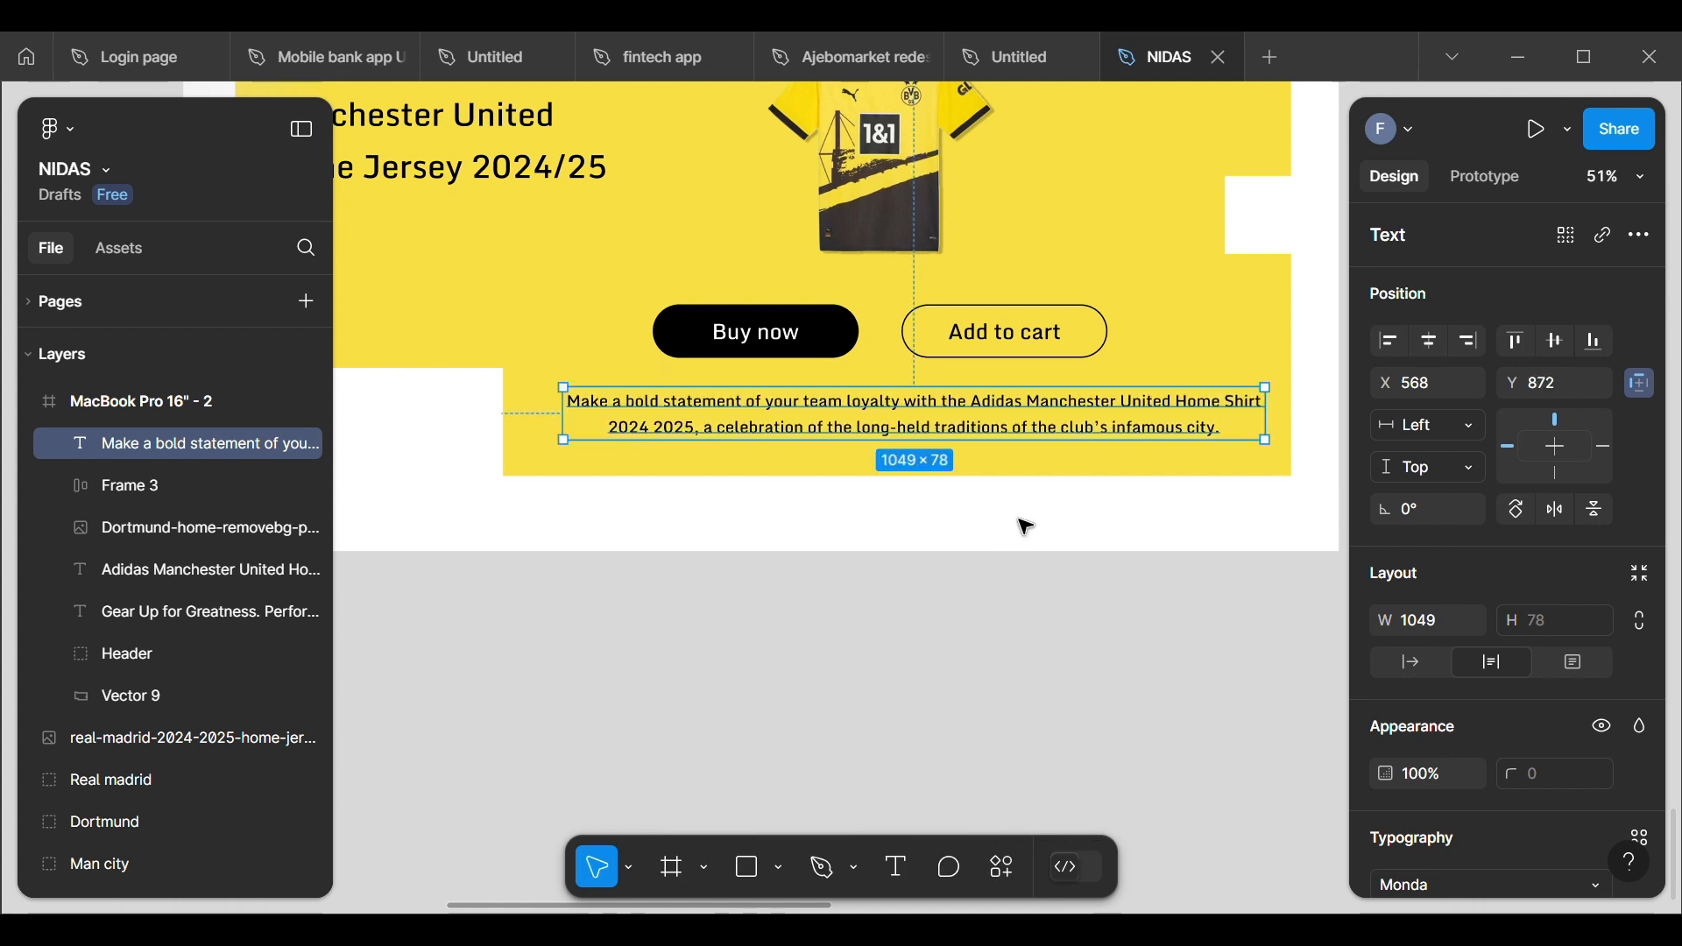
Step: Delete the "Adidas Manchester United Home Jersey 2024/25" text from the MacBook Pro 16" - 2 frame
ctrl+scroll(776, 788, down, 10)
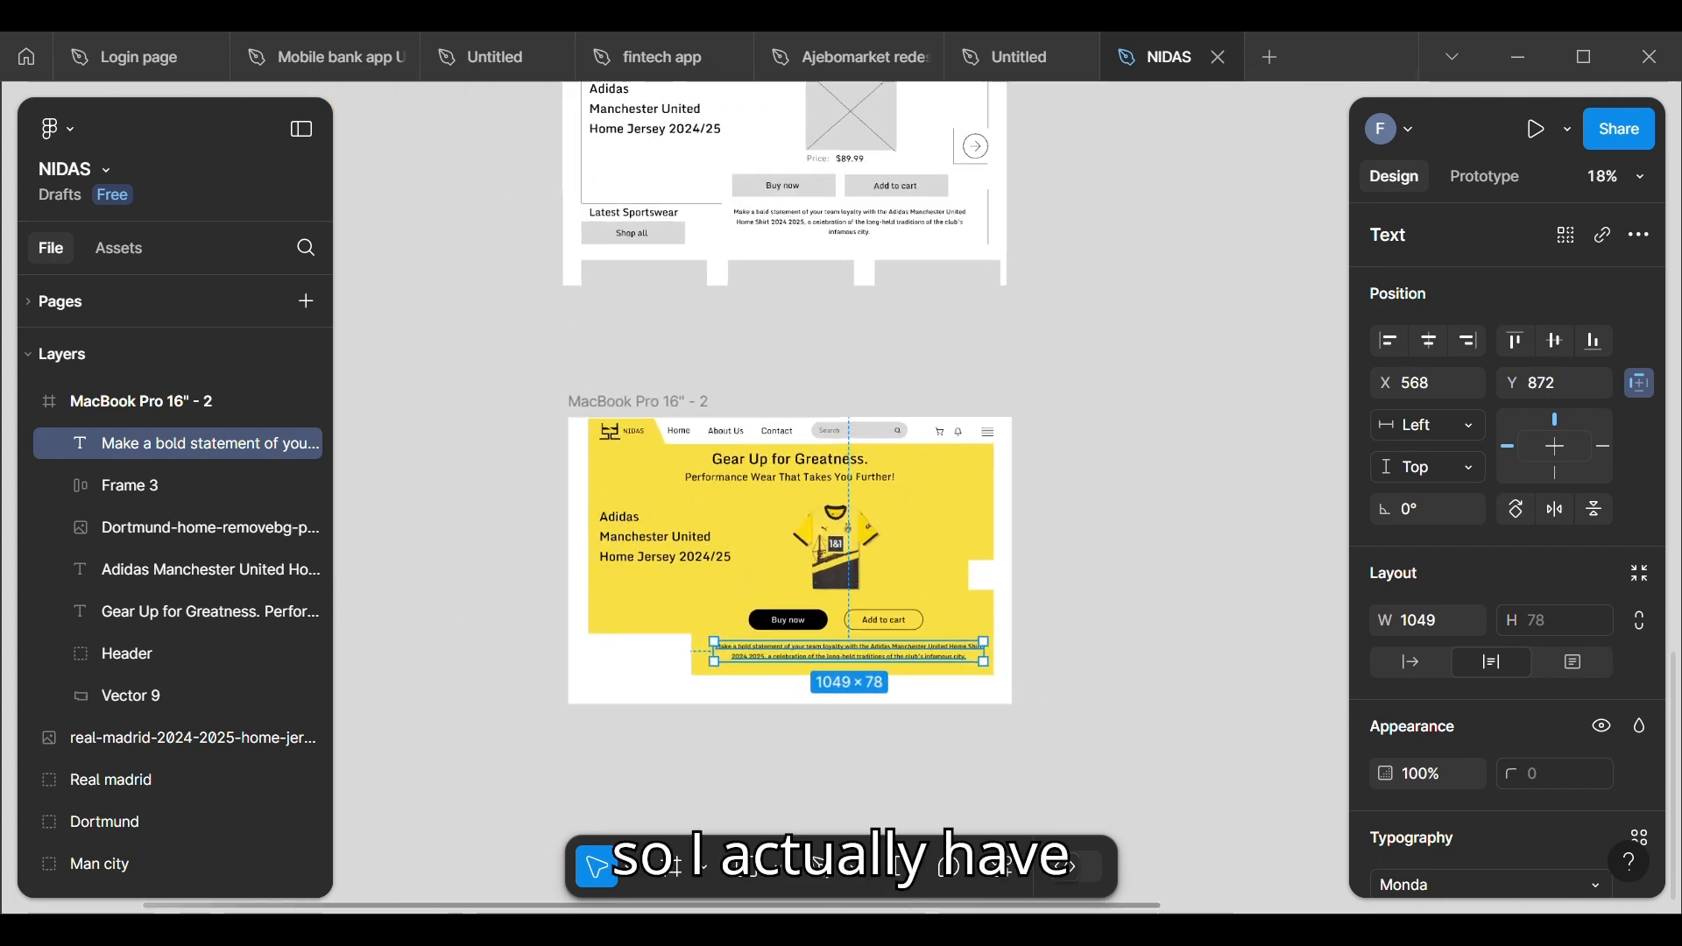
ctrl+scroll(824, 546, up, 4)
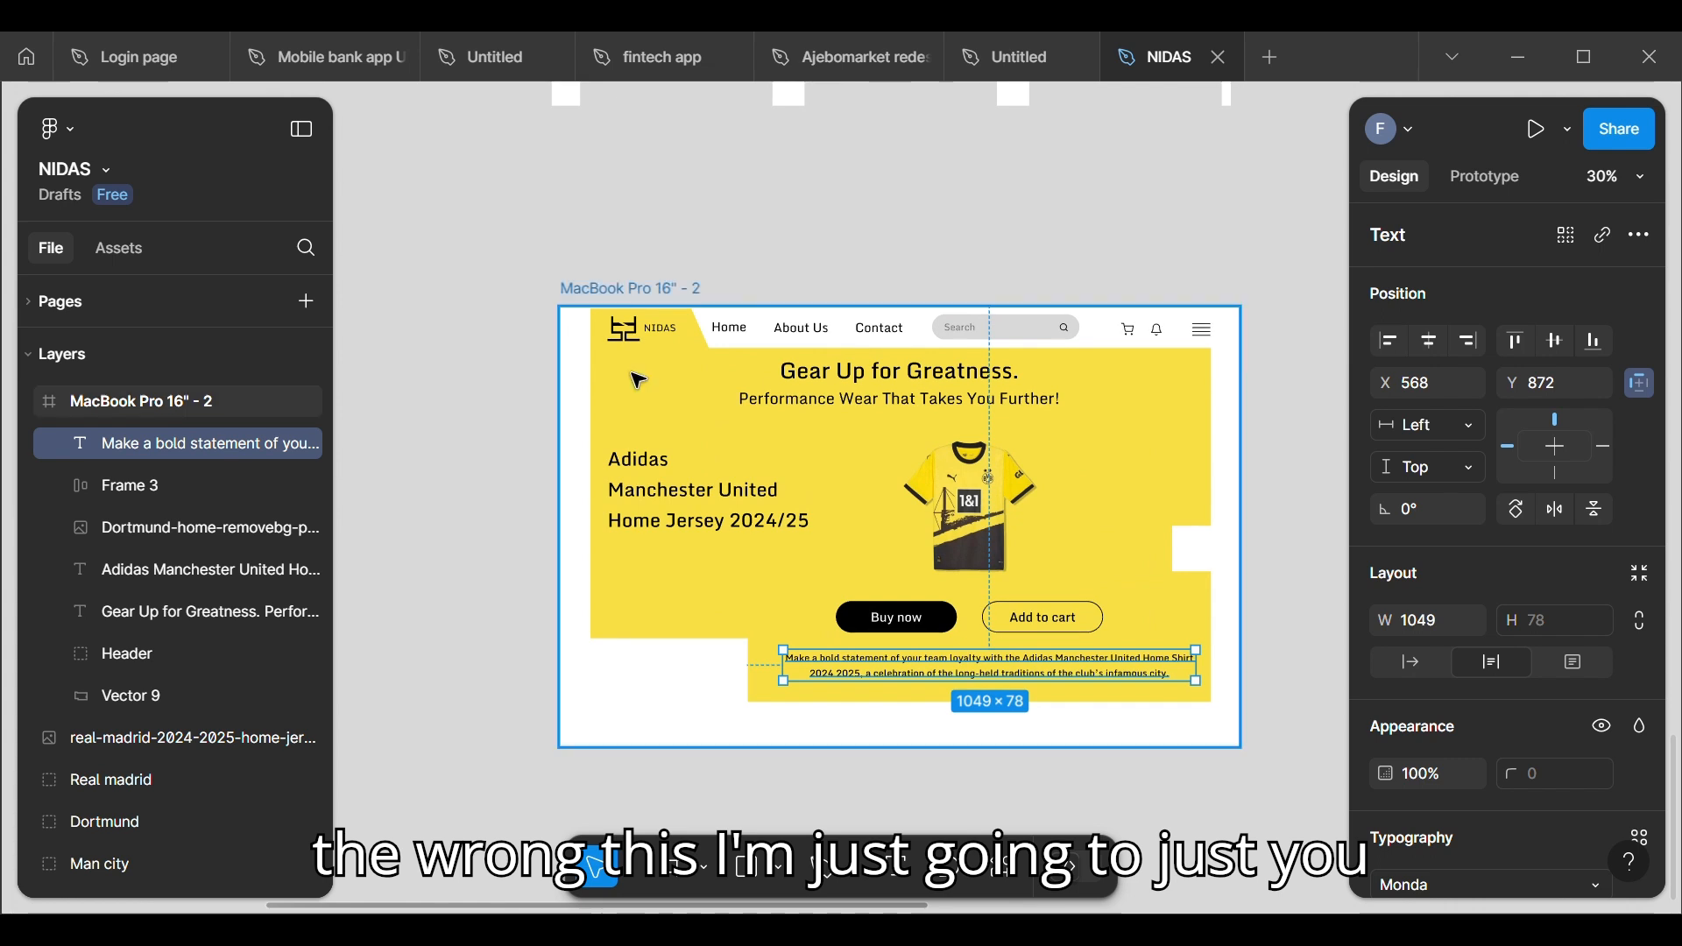
click(764, 506)
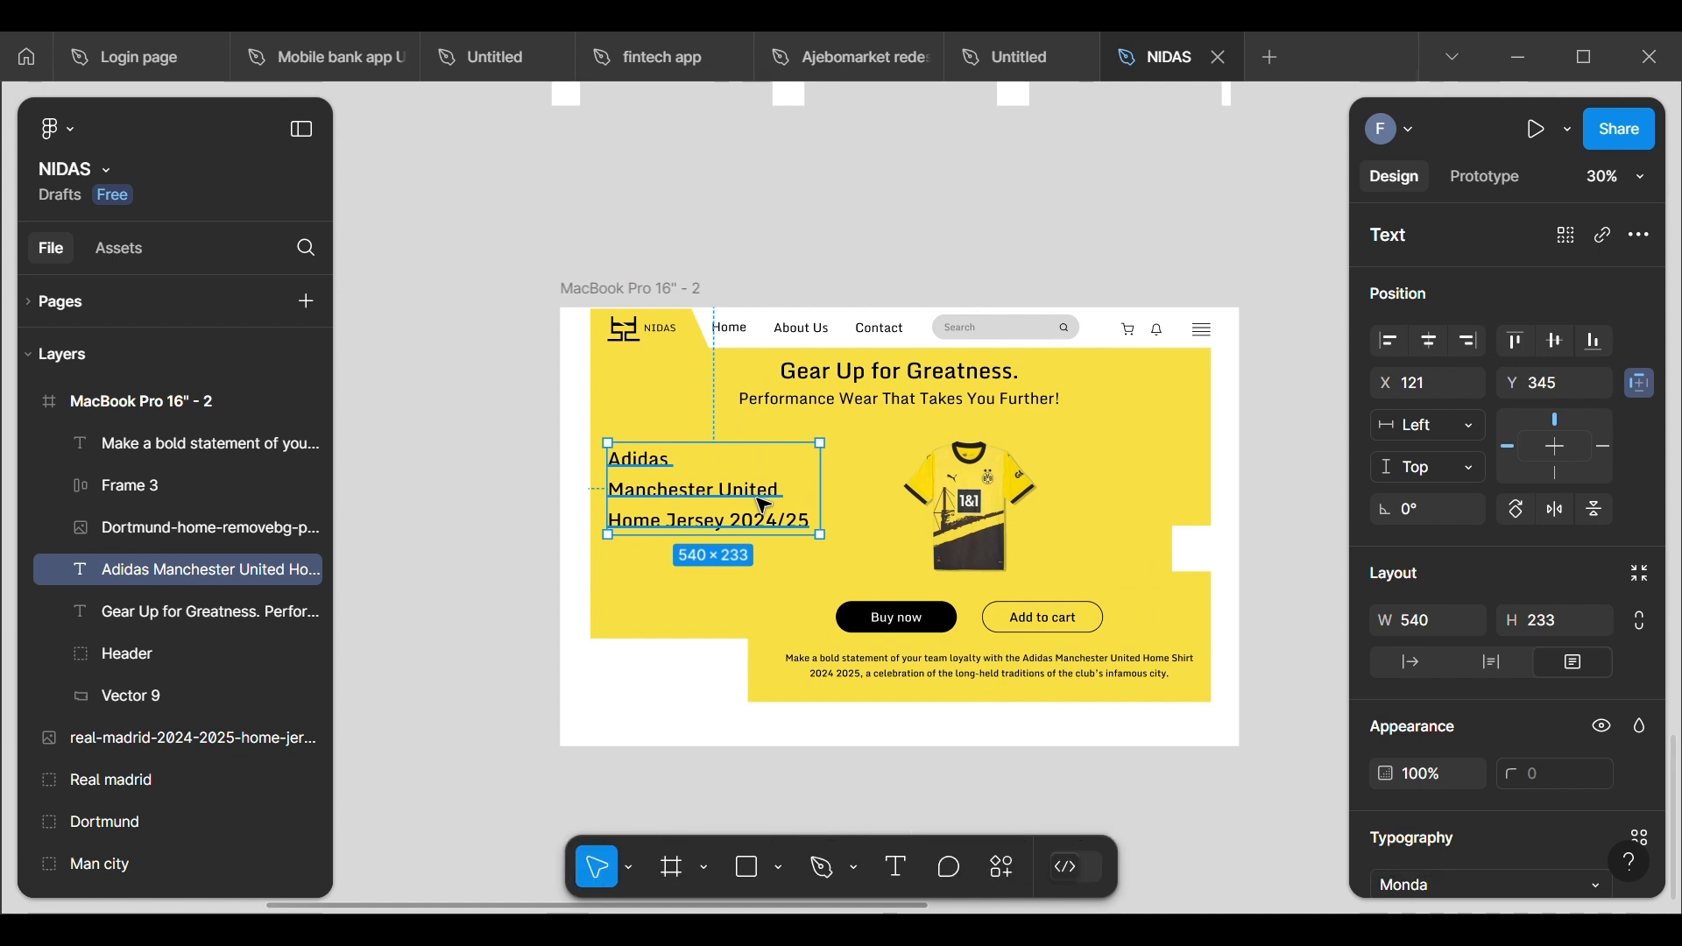
key(Delete)
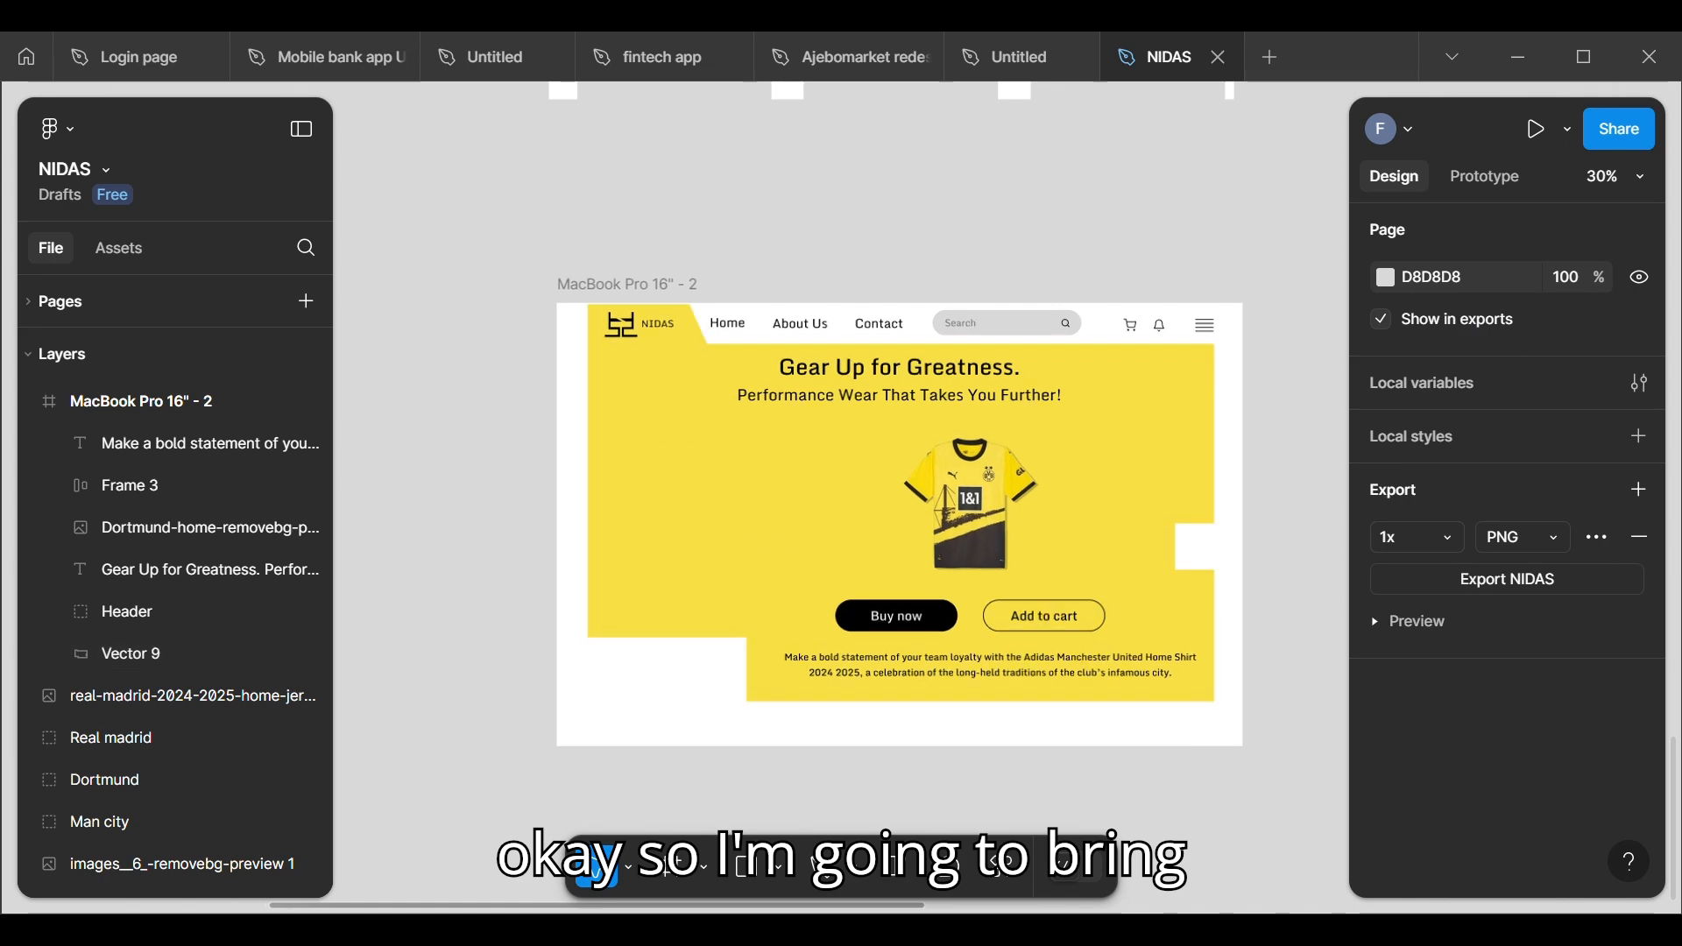
Step: Bring the Dortmund text group (Puma Borussia Dortmund Home Jersey 2024/25) into the yellow hero area beside the jersey, at about X 165, Y 280
scroll(760, 505, up, 2)
scroll(759, 504, down, 5)
scroll(620, 887, down, 5)
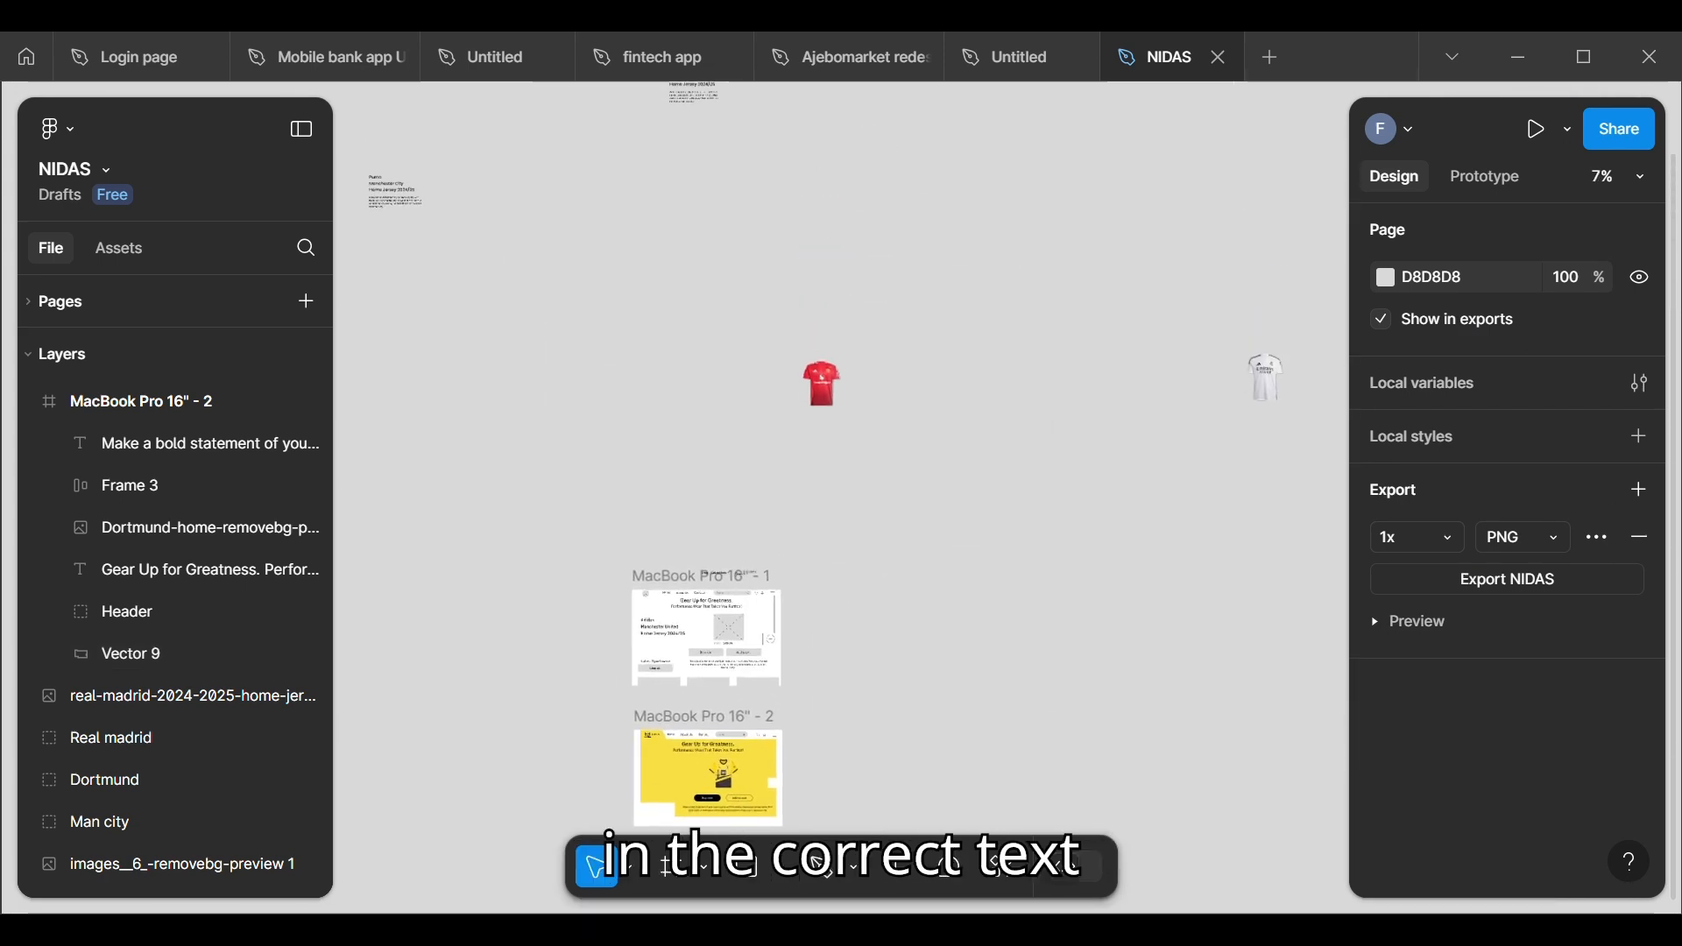
drag(605, 195, 562, 424)
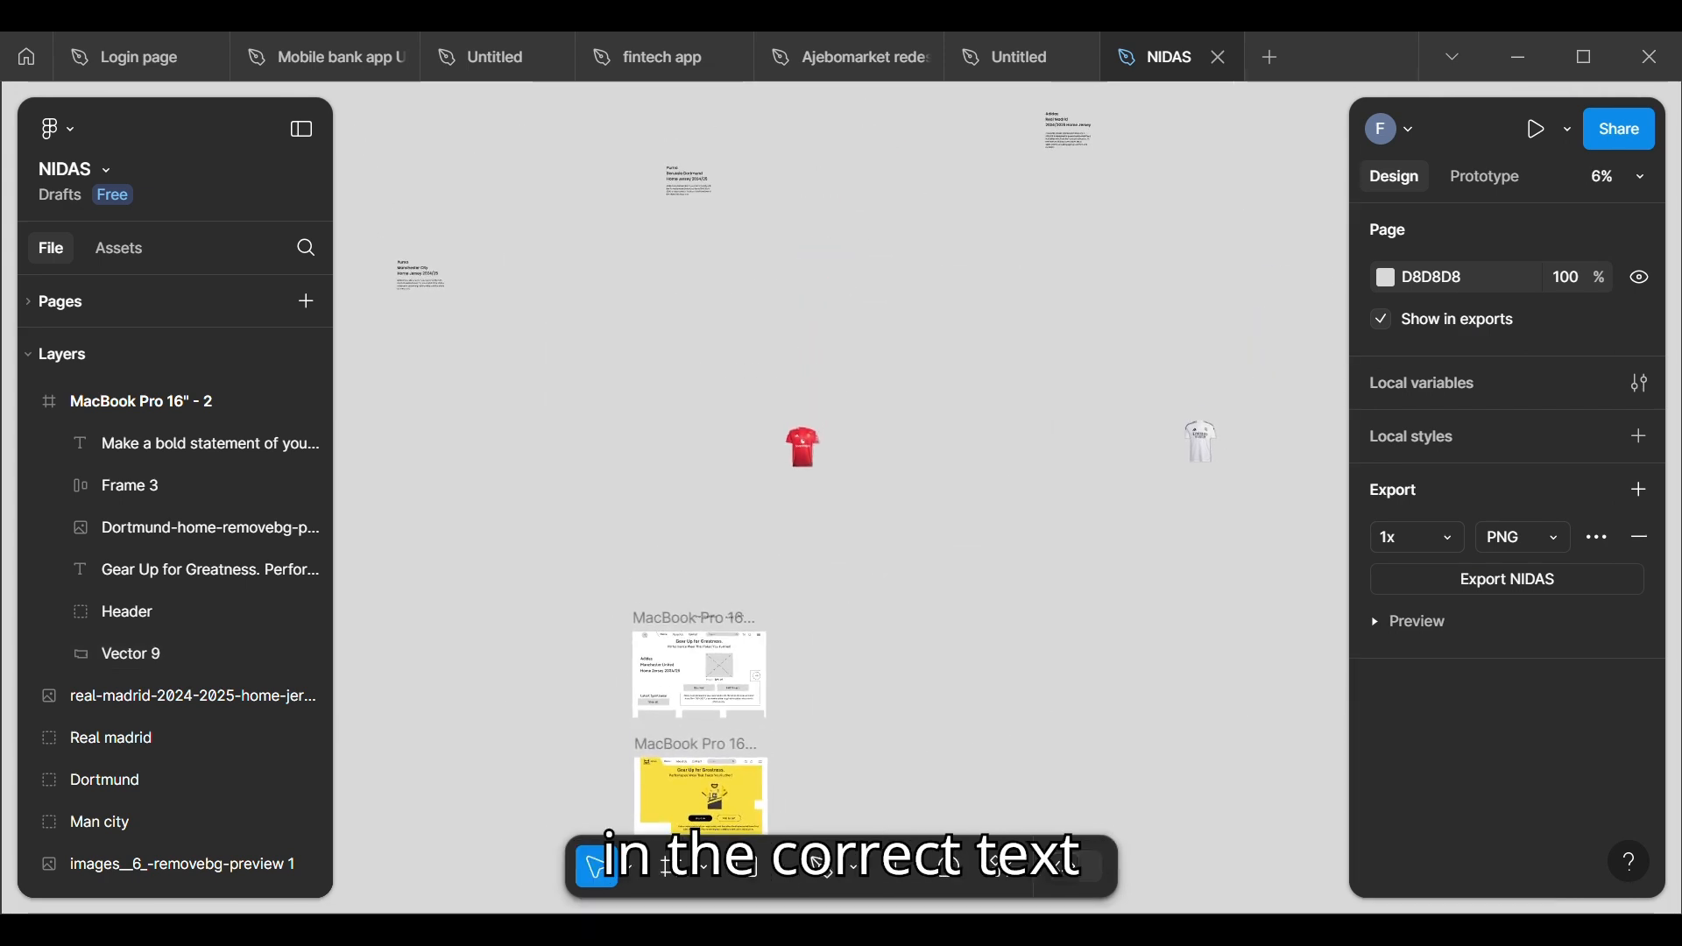
scroll(603, 151, up, 7)
scroll(560, 266, down, 5)
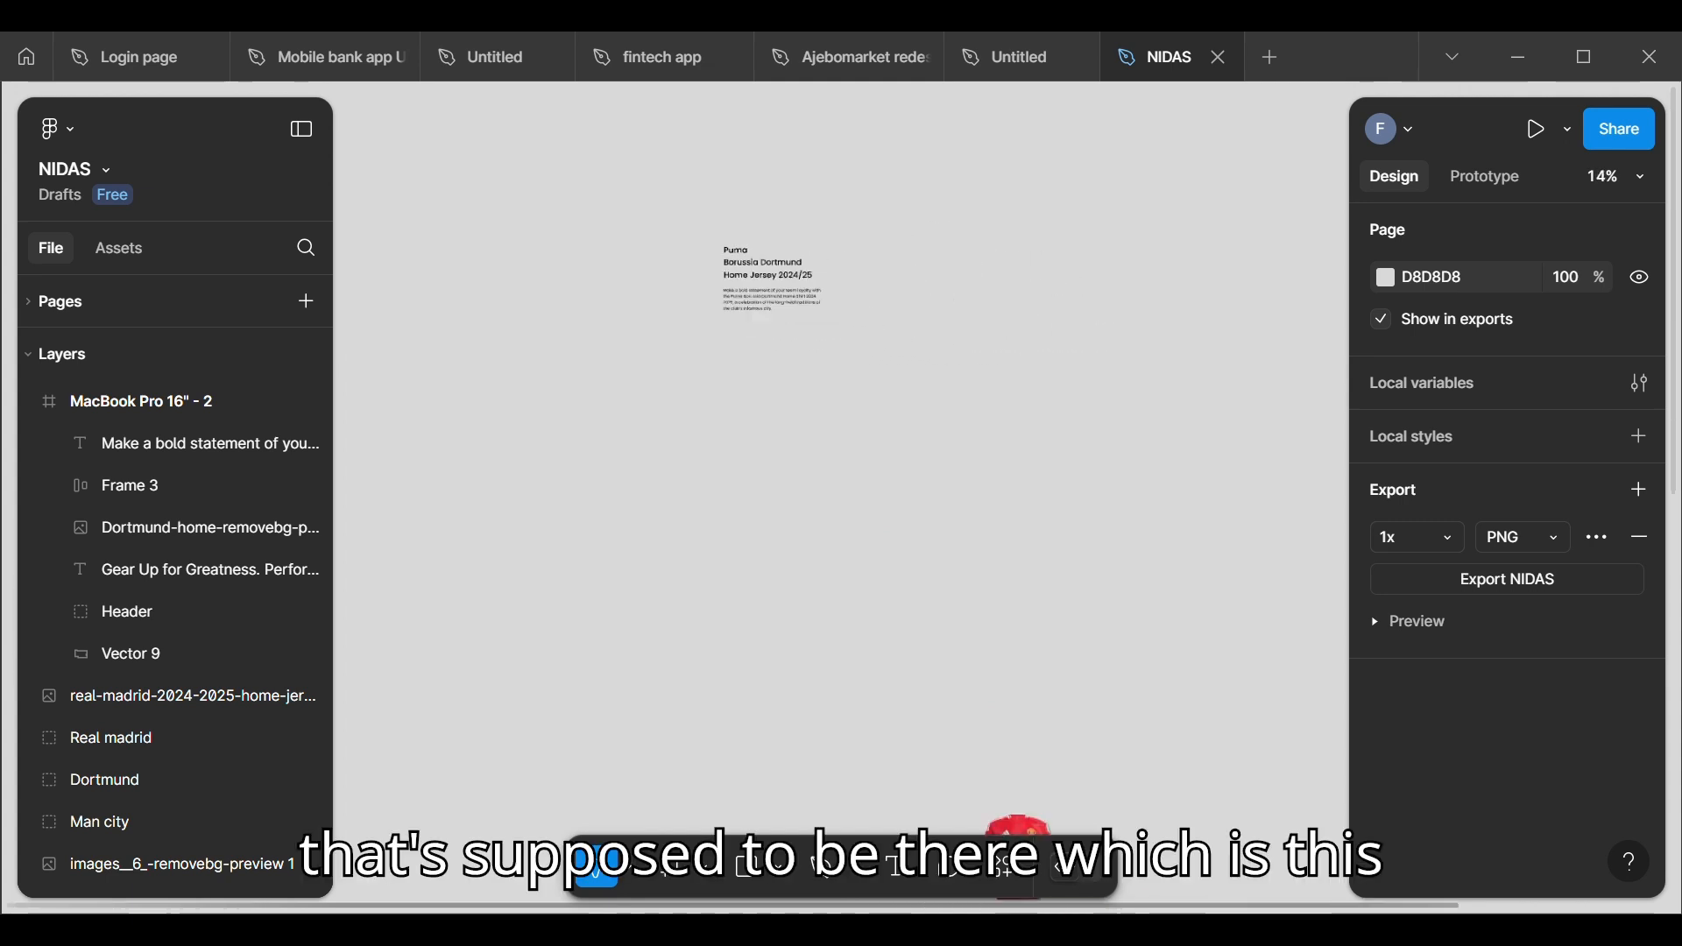
scroll(576, 579, up, 2)
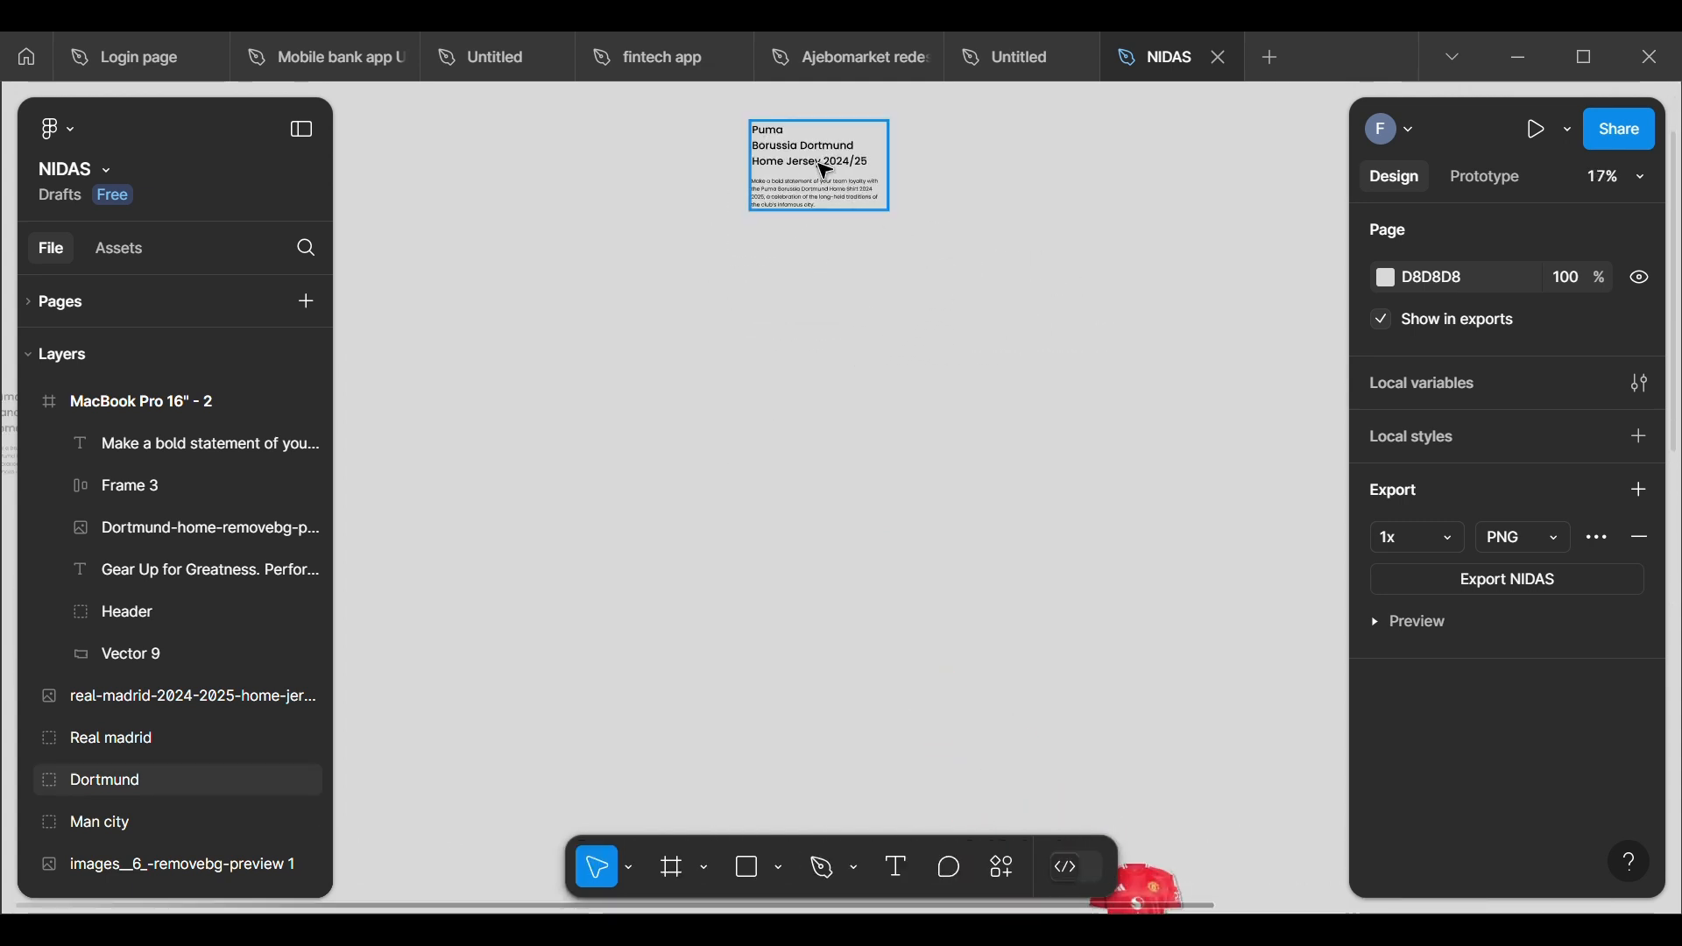
drag(817, 162, 768, 605)
scroll(768, 604, down, 1)
scroll(768, 604, up, 5)
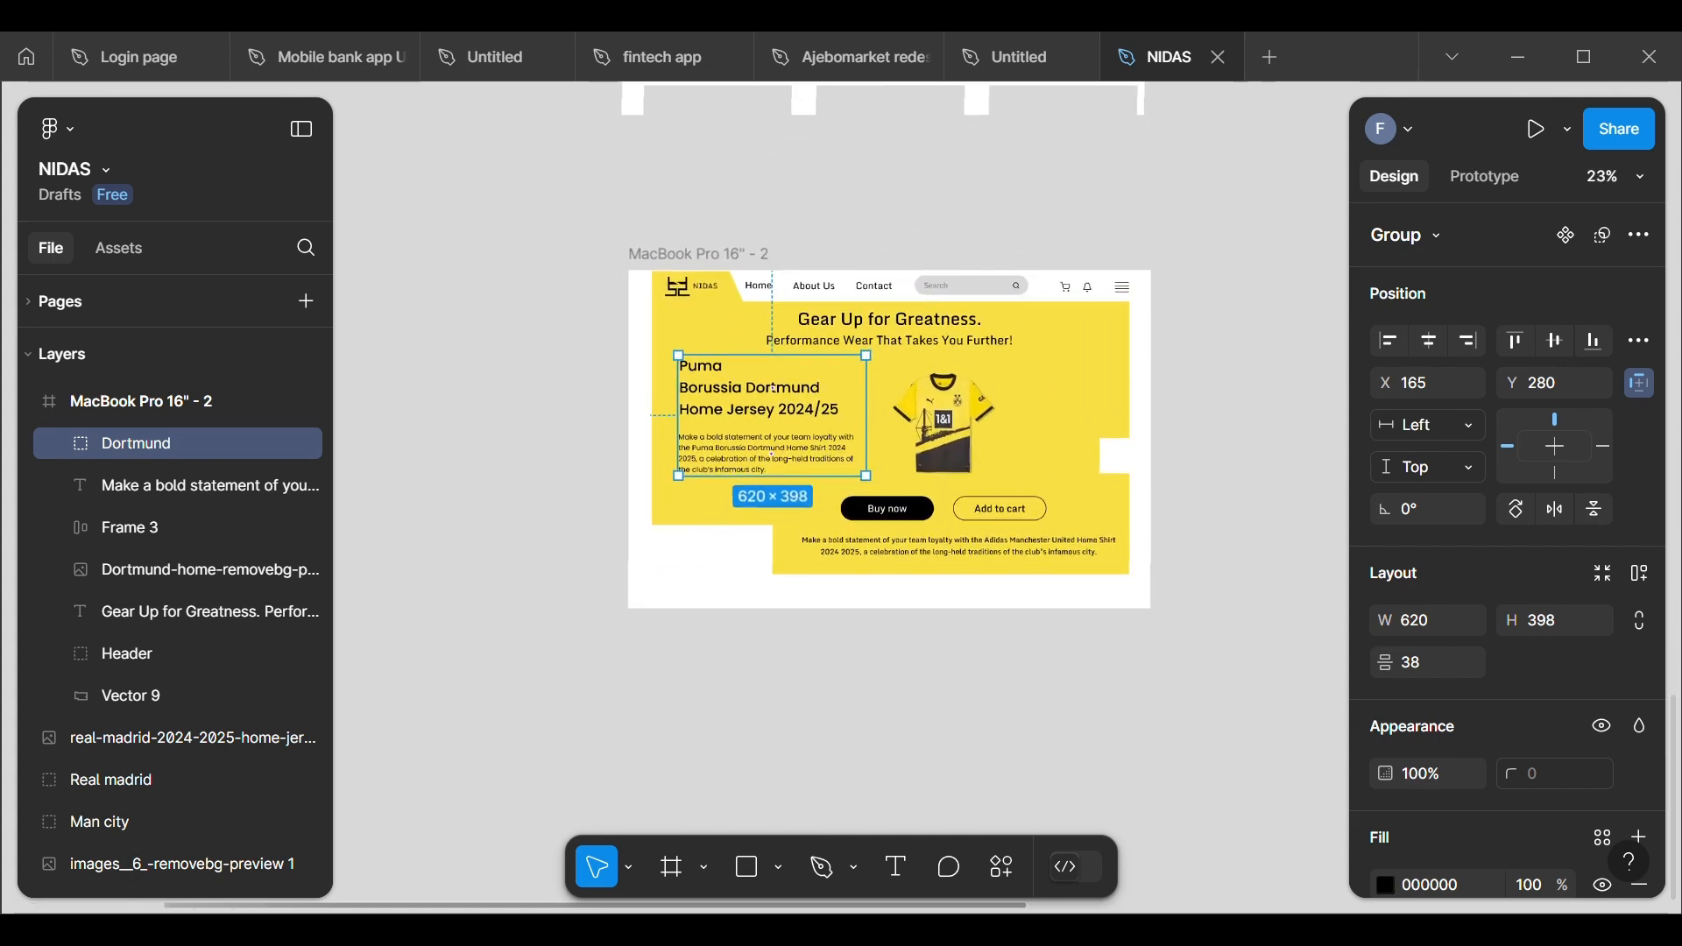
Step: Delete the Adidas Manchester United description paragraph below the buttons in the MacBook Pro 16" - 2 frame
double_click(777, 407)
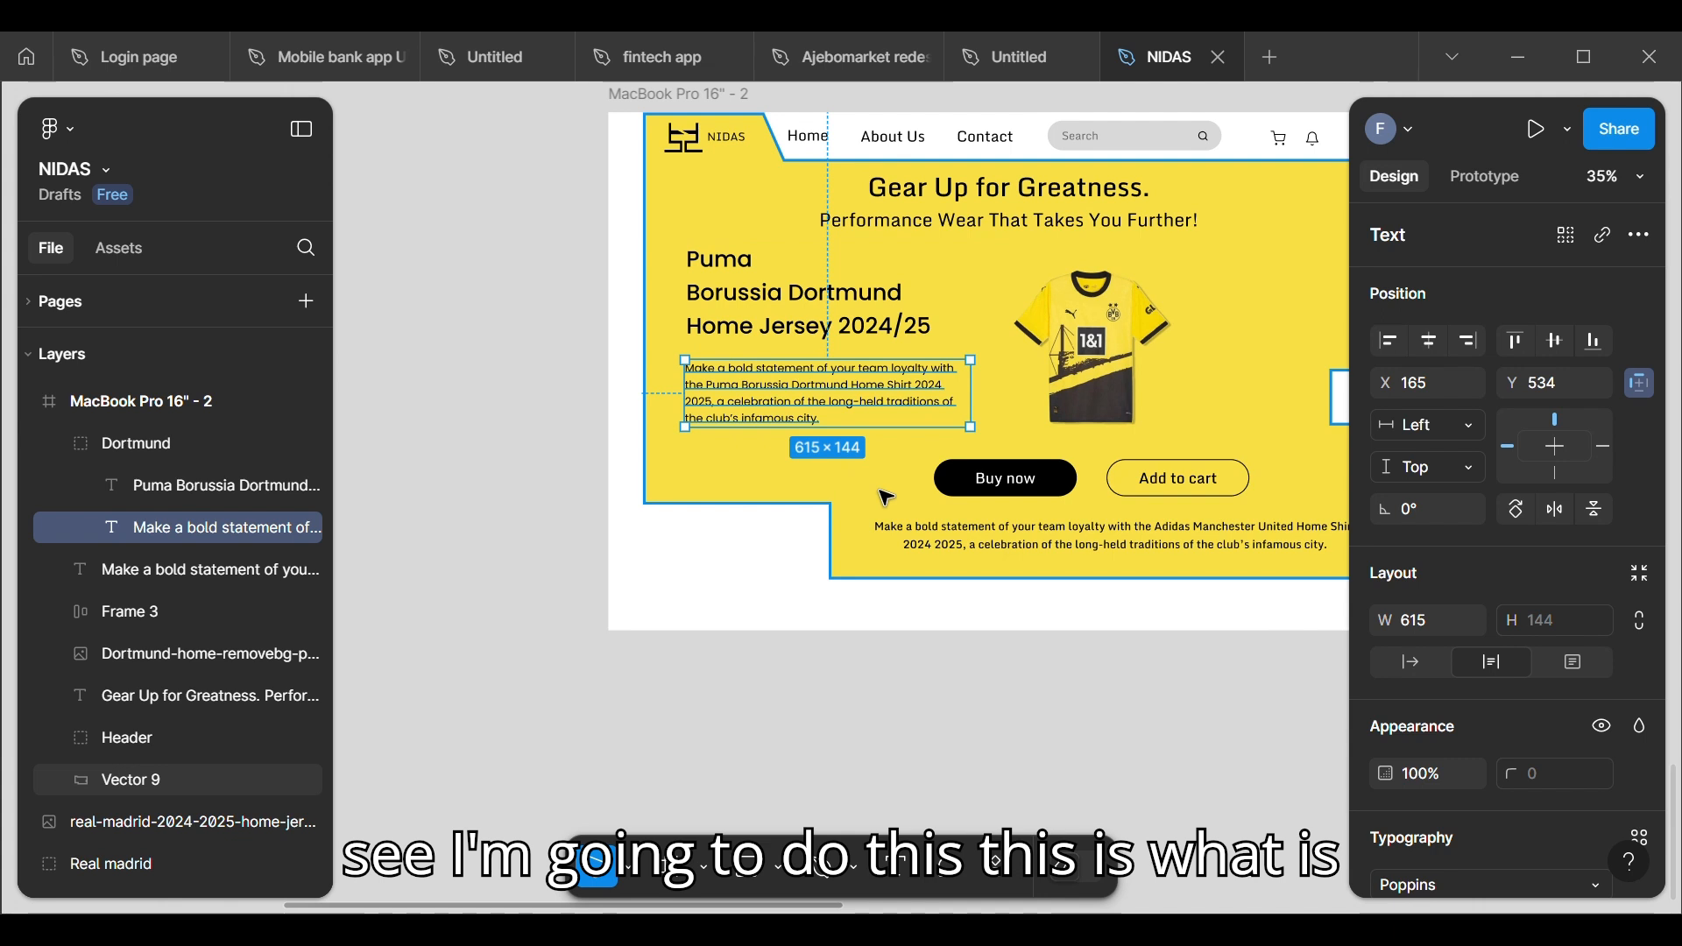
click(1027, 537)
key(Delete)
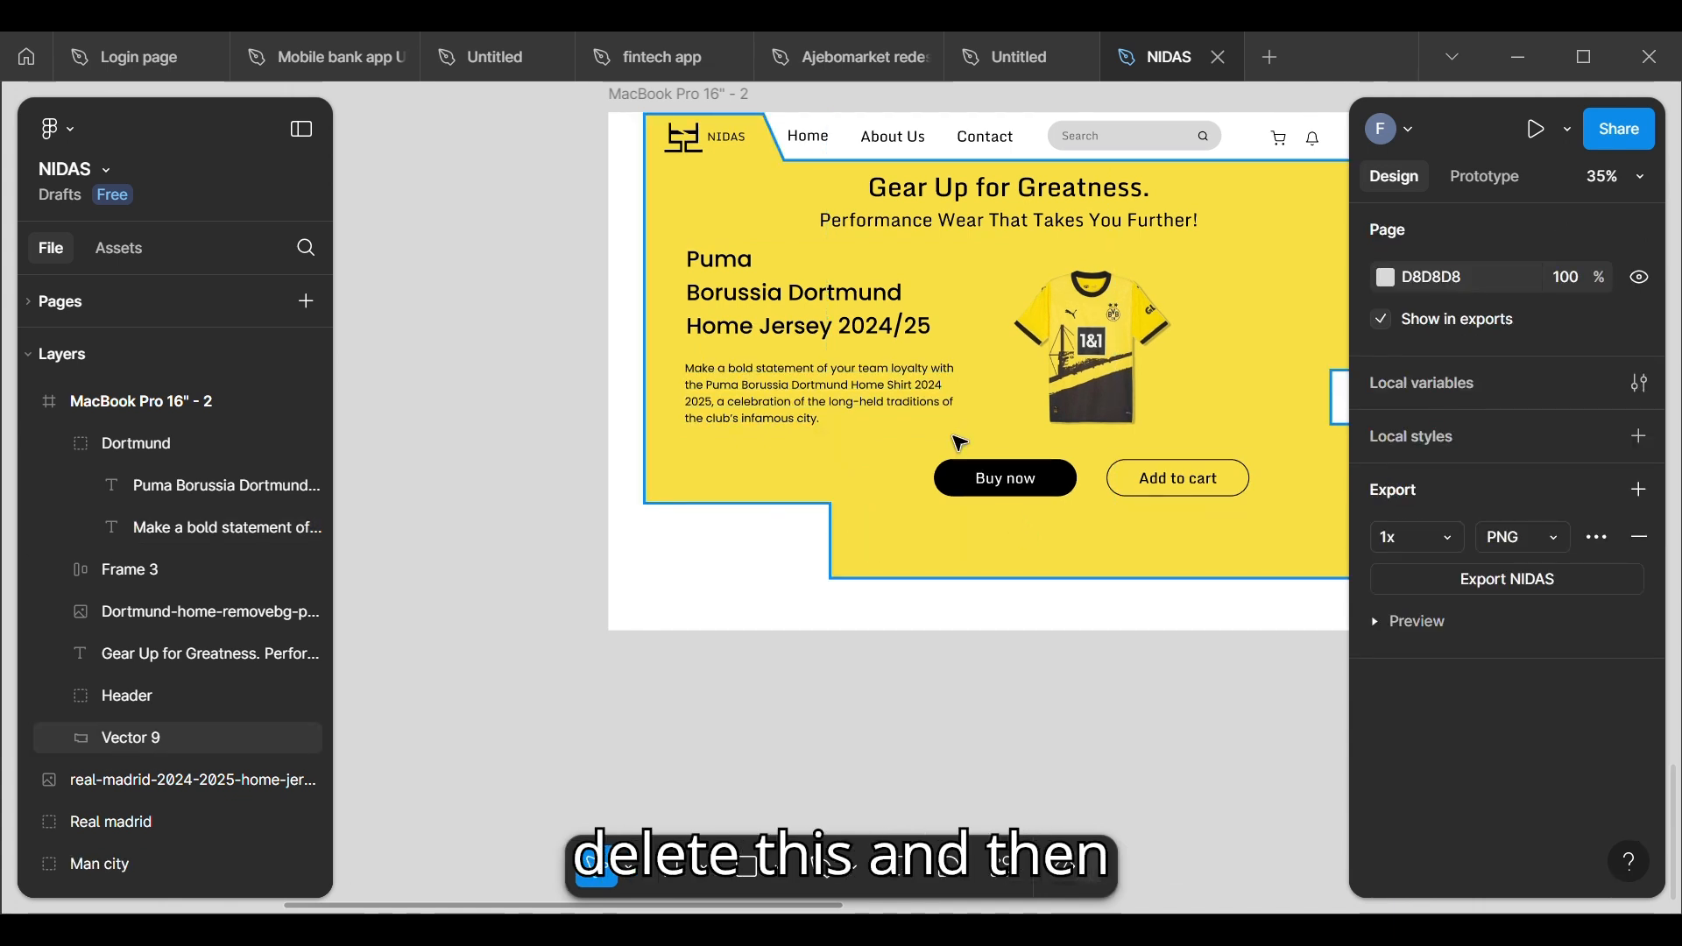
Step: Move the Dortmund description paragraph out from under its title to below the buttons, at about X 721, Y 828
click(879, 384)
double_click(883, 386)
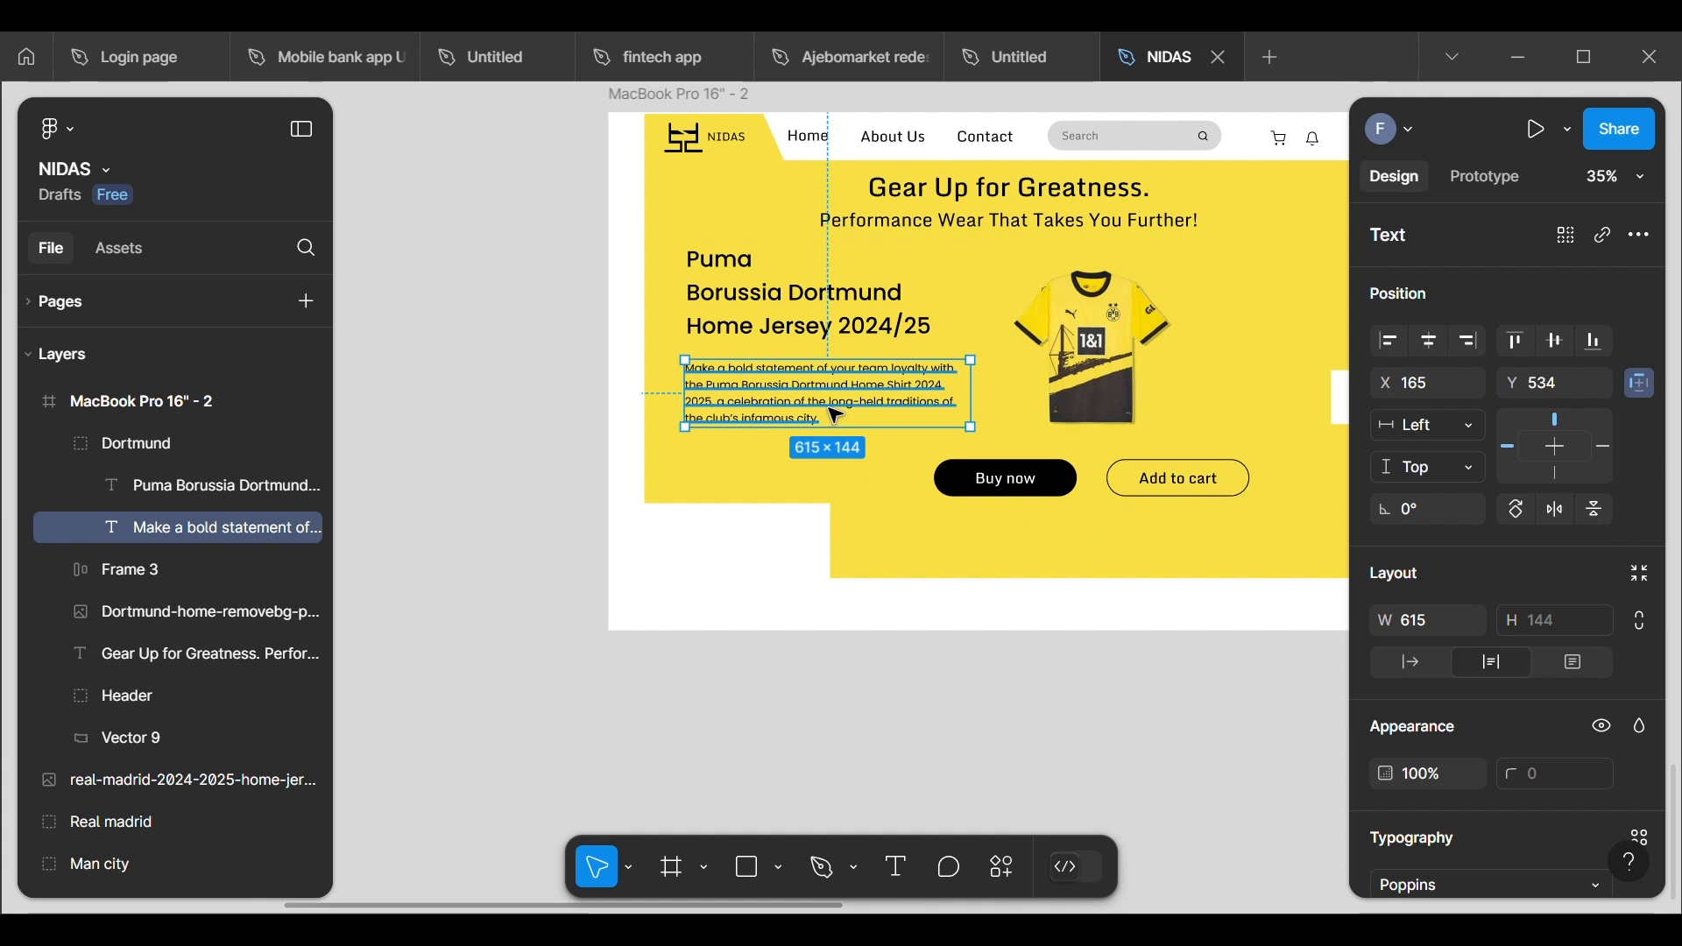
drag(837, 416, 1099, 541)
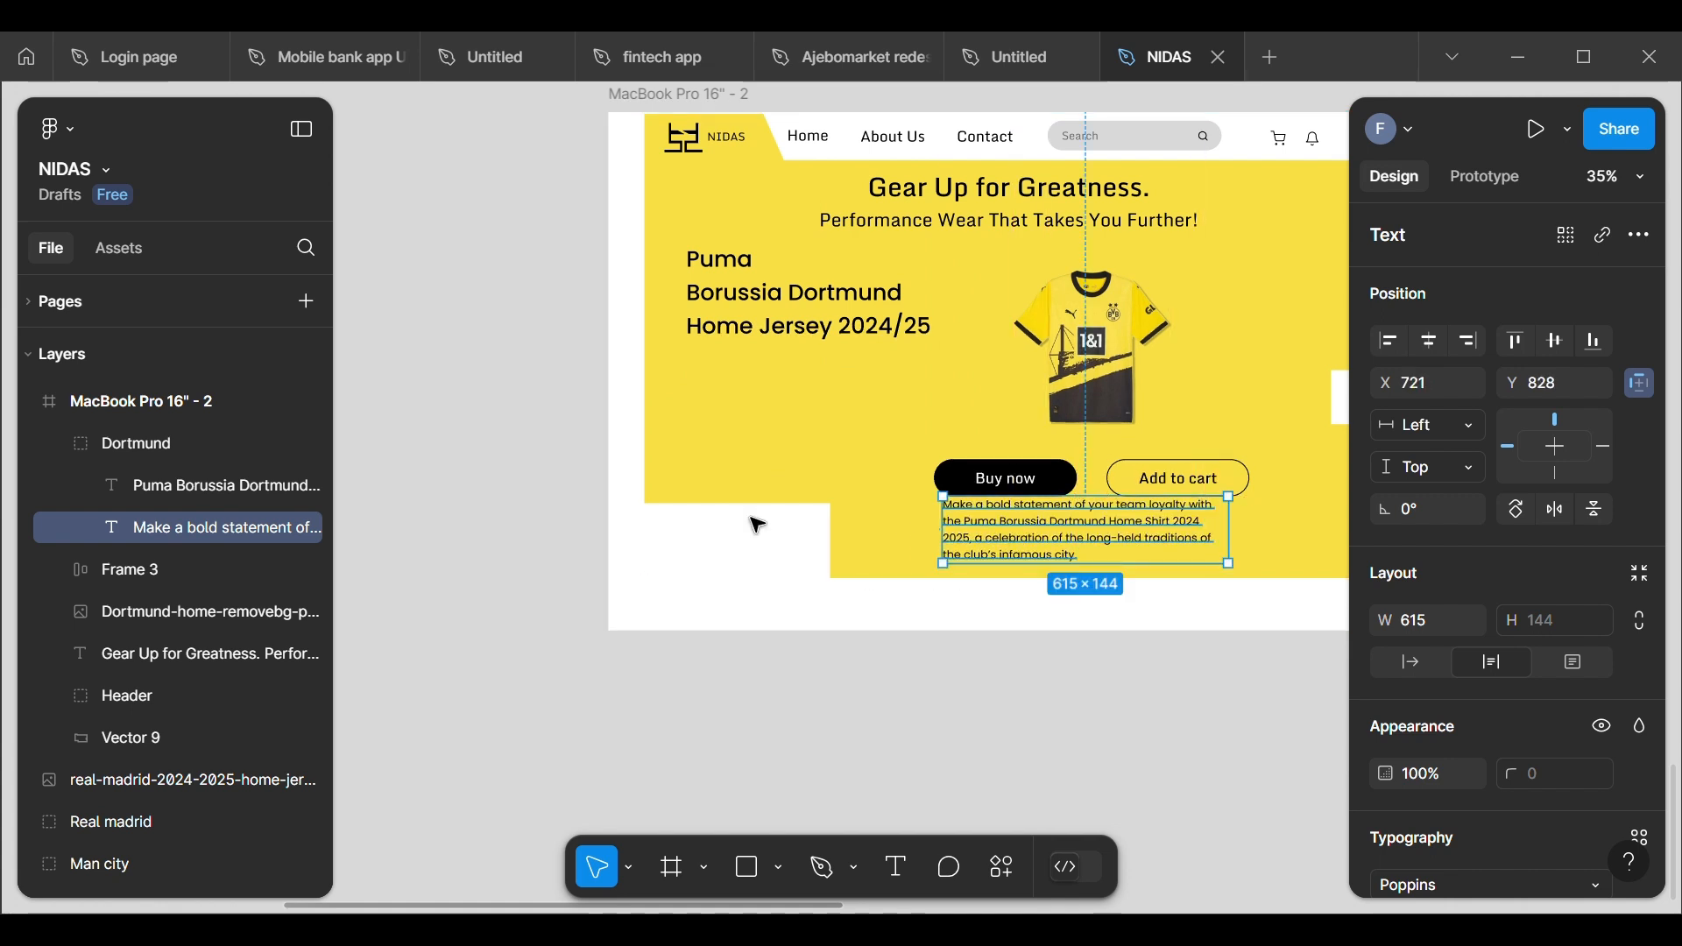
click(478, 502)
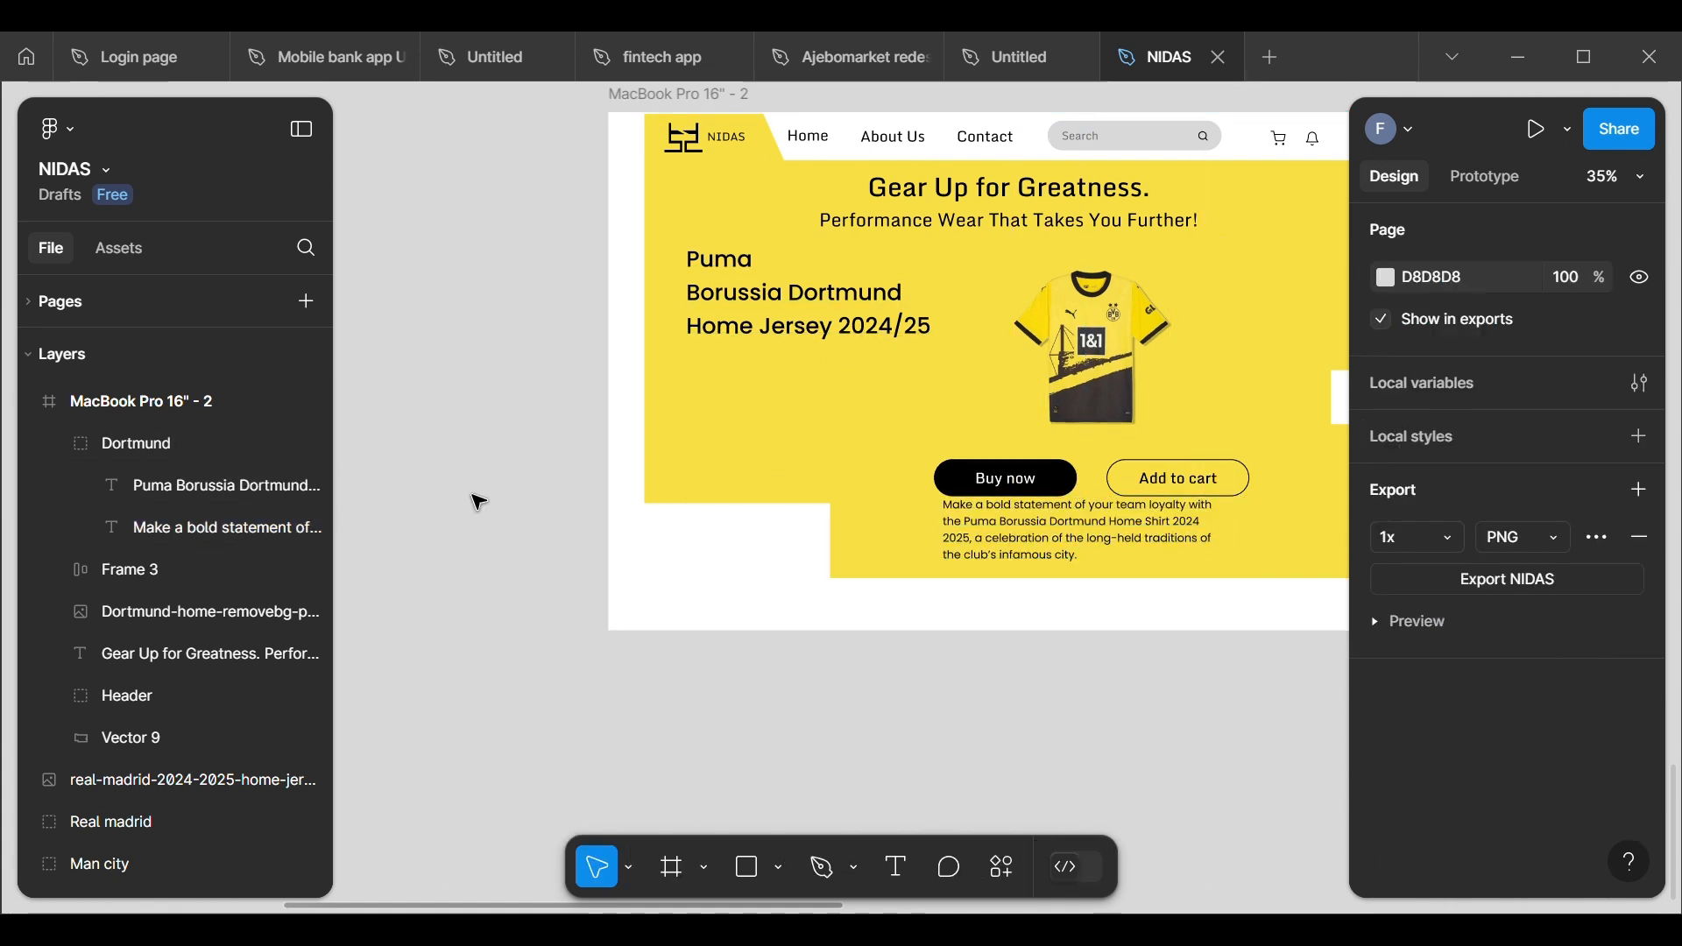
Step: Ungroup the Dortmund text group and move the Puma Borussia Dortmund title to about X 134, Y 362
right_click(866, 328)
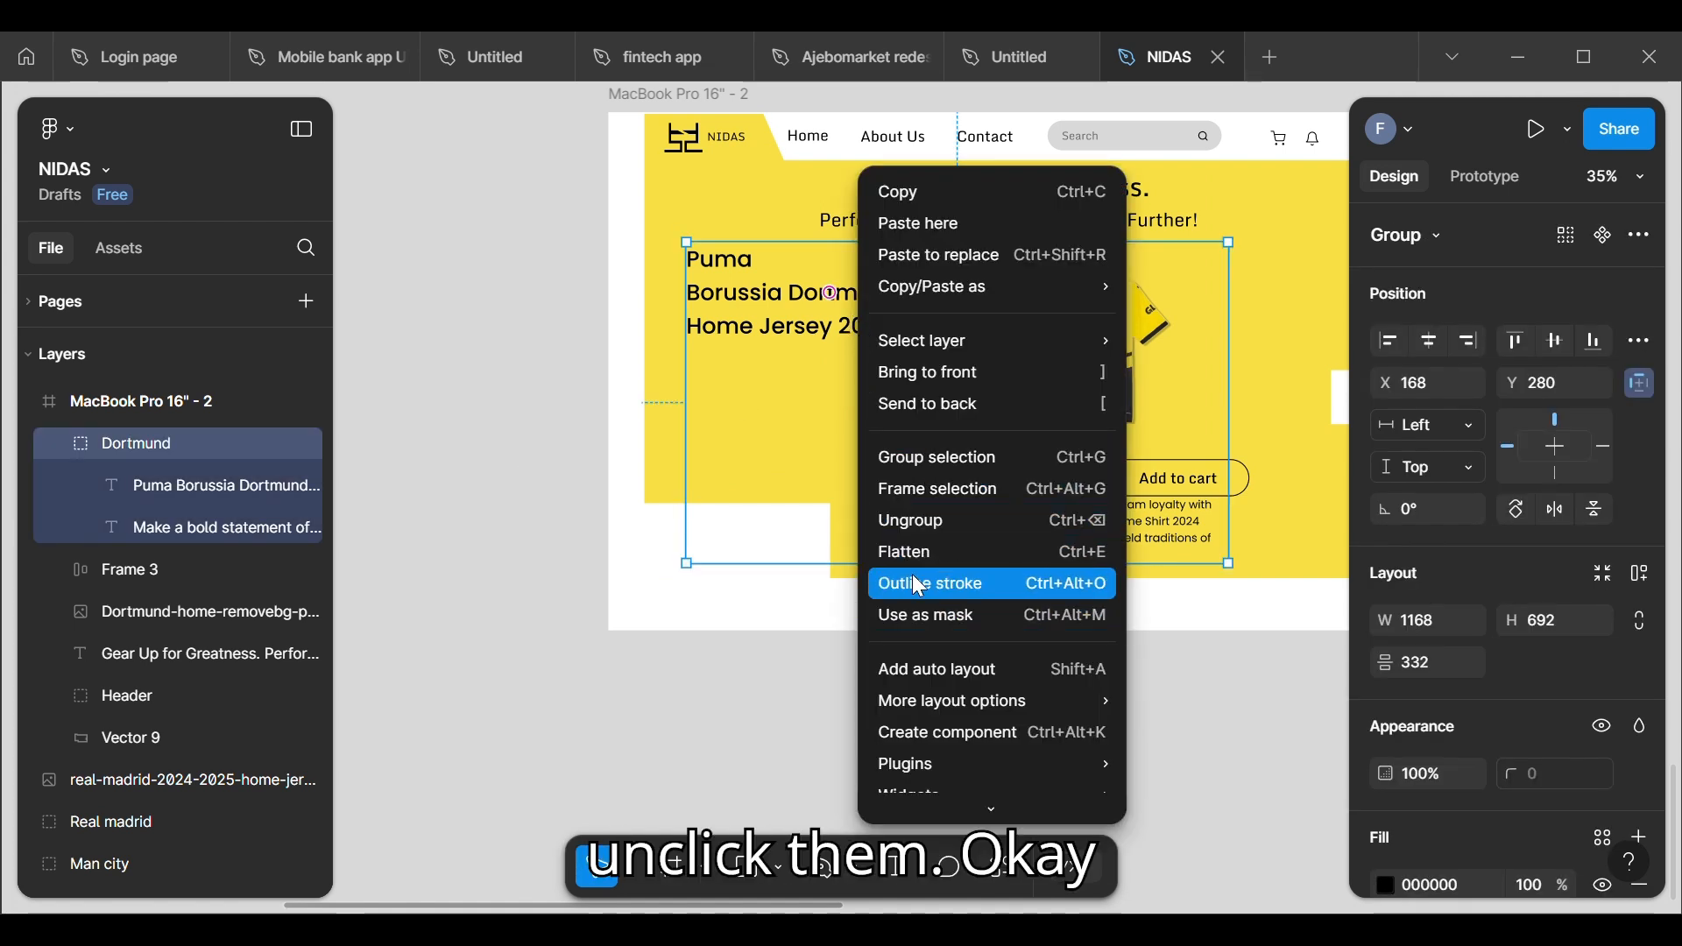
click(925, 522)
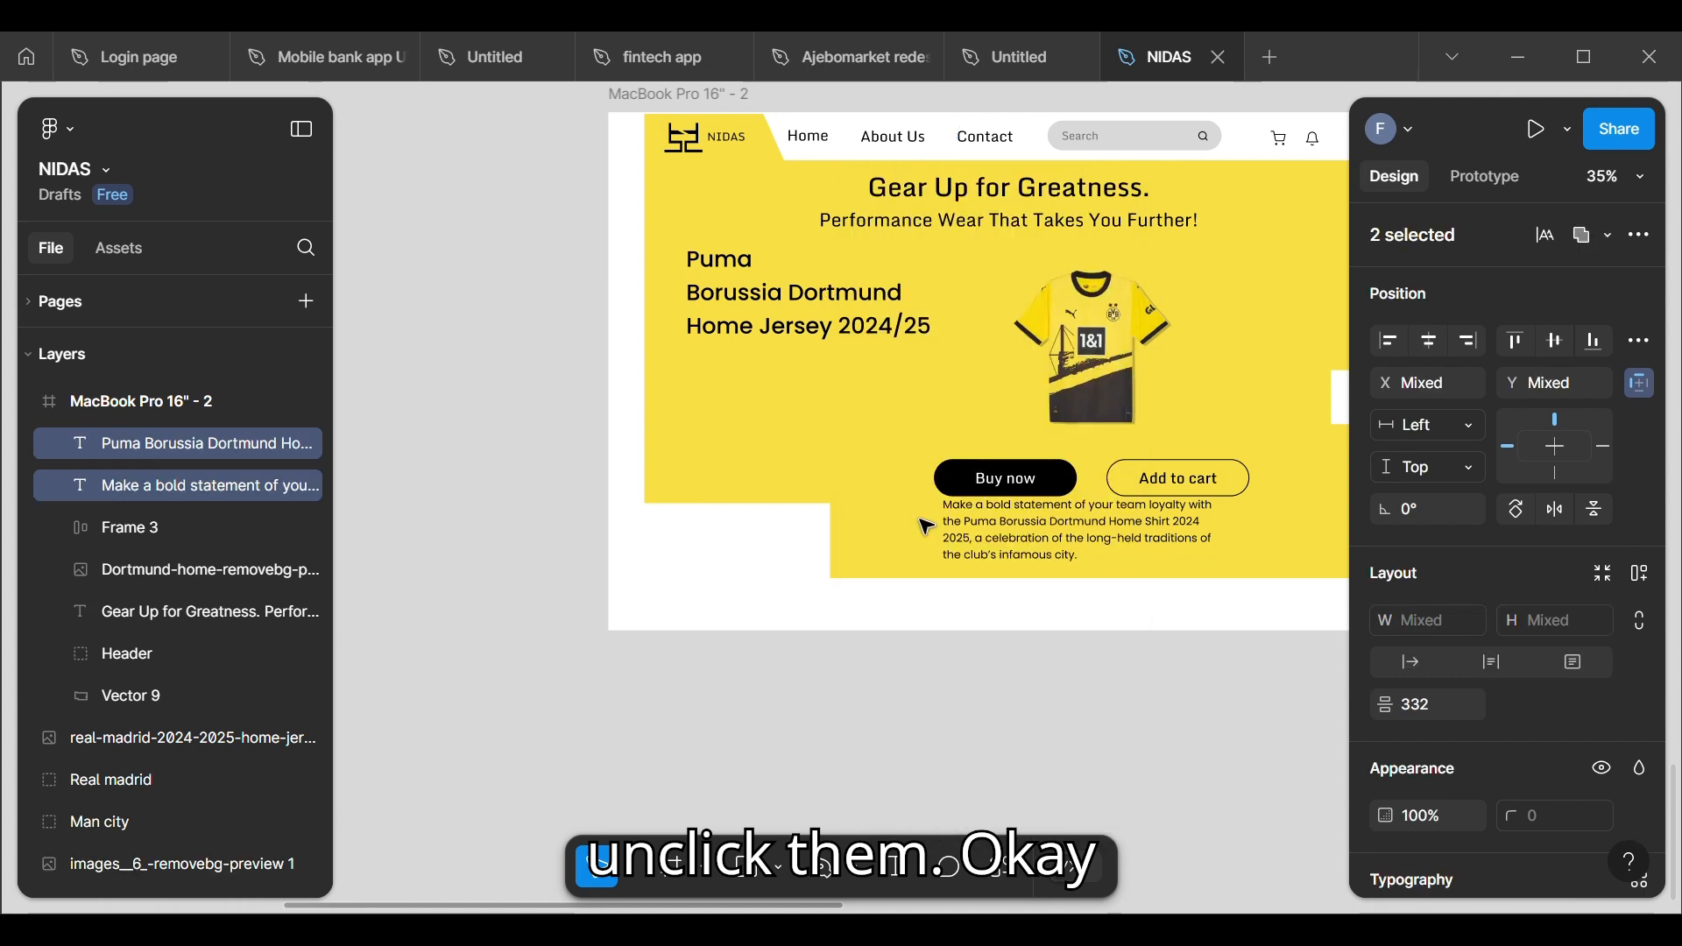
click(808, 336)
drag(809, 332, 796, 371)
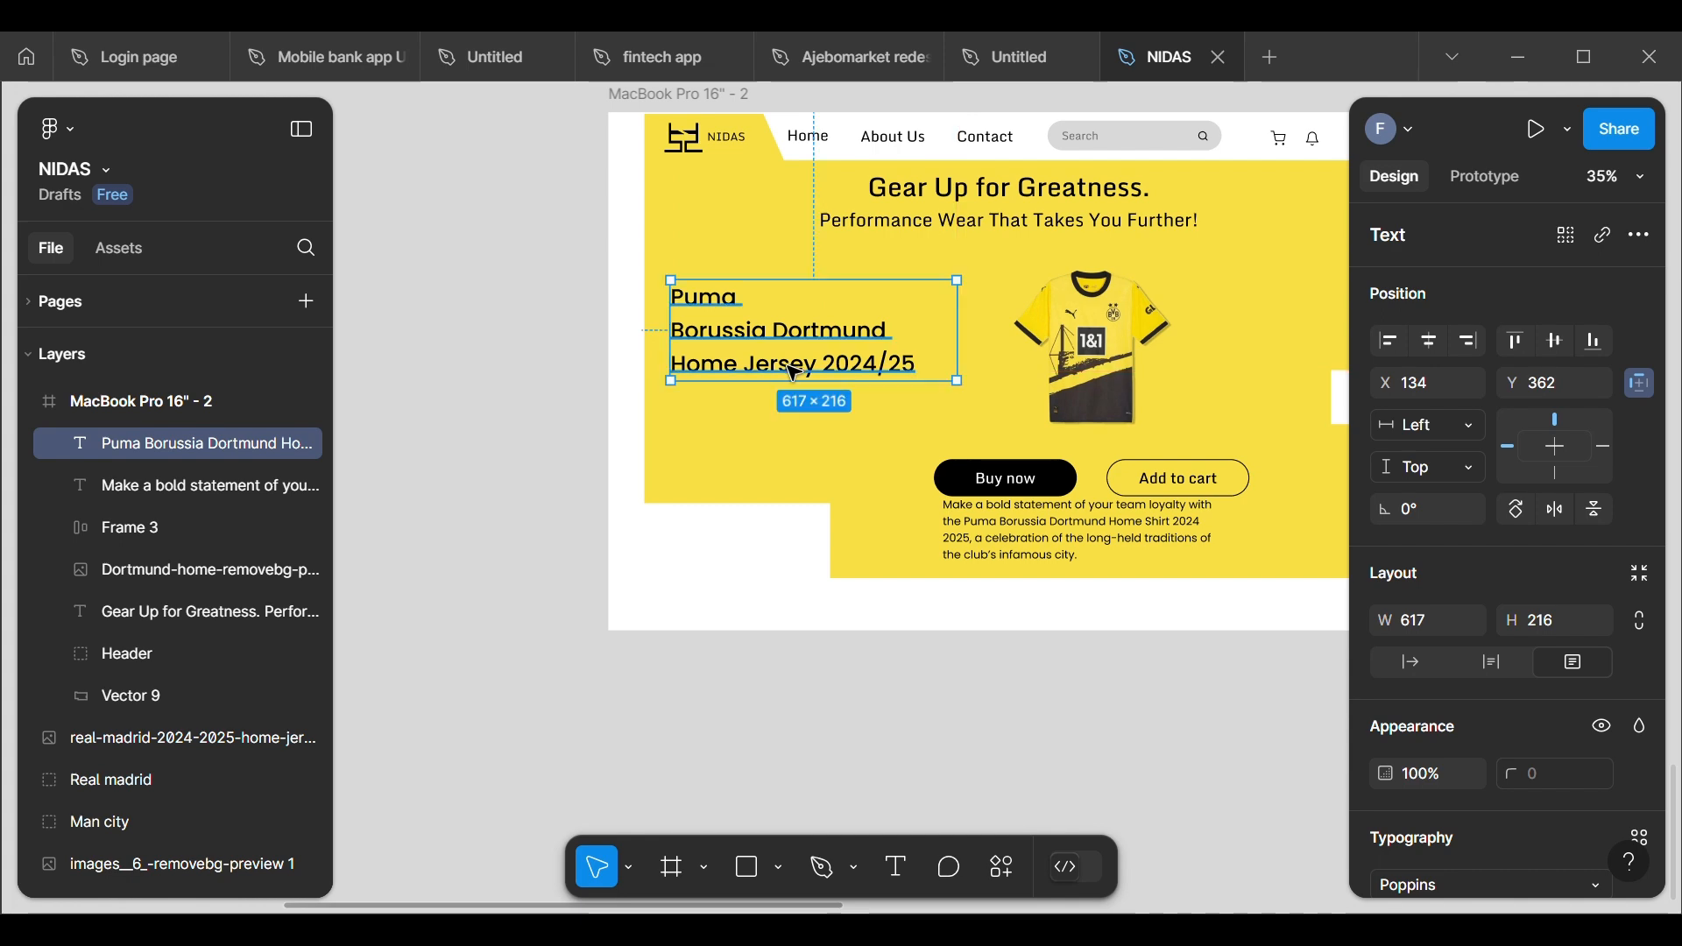
Step: Centre-align the text of the Dortmund description paragraph below the buttons
scroll(795, 372, down, 1)
scroll(795, 371, up, 2)
scroll(795, 371, right, 2)
scroll(796, 372, down, 1)
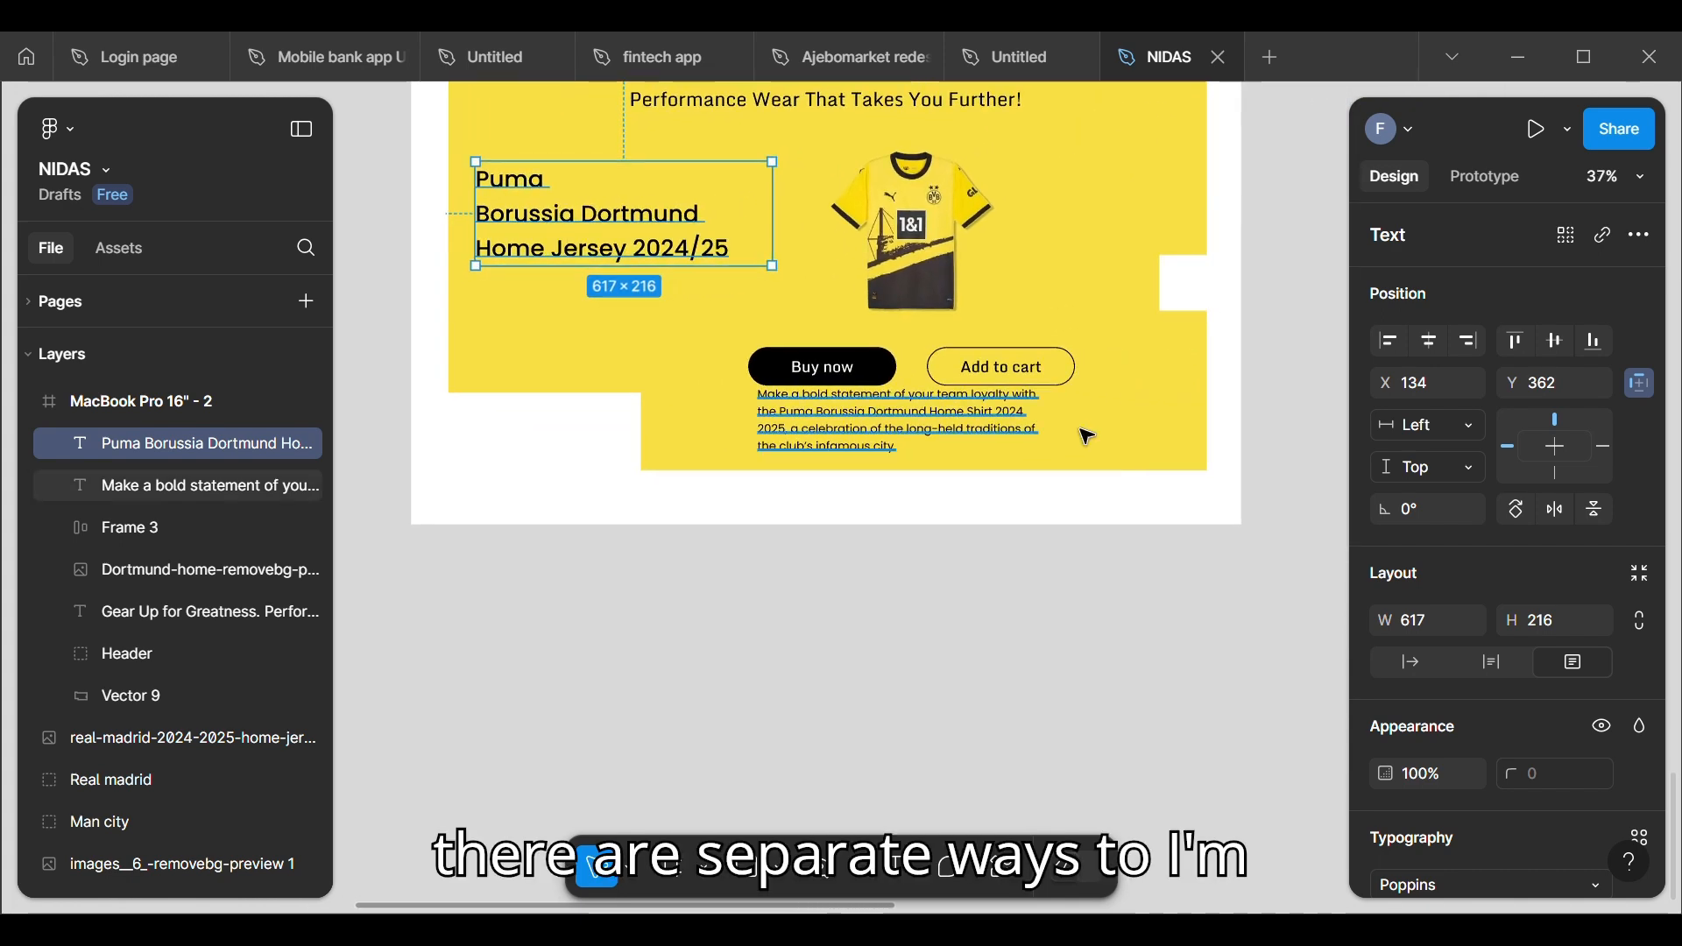
click(917, 429)
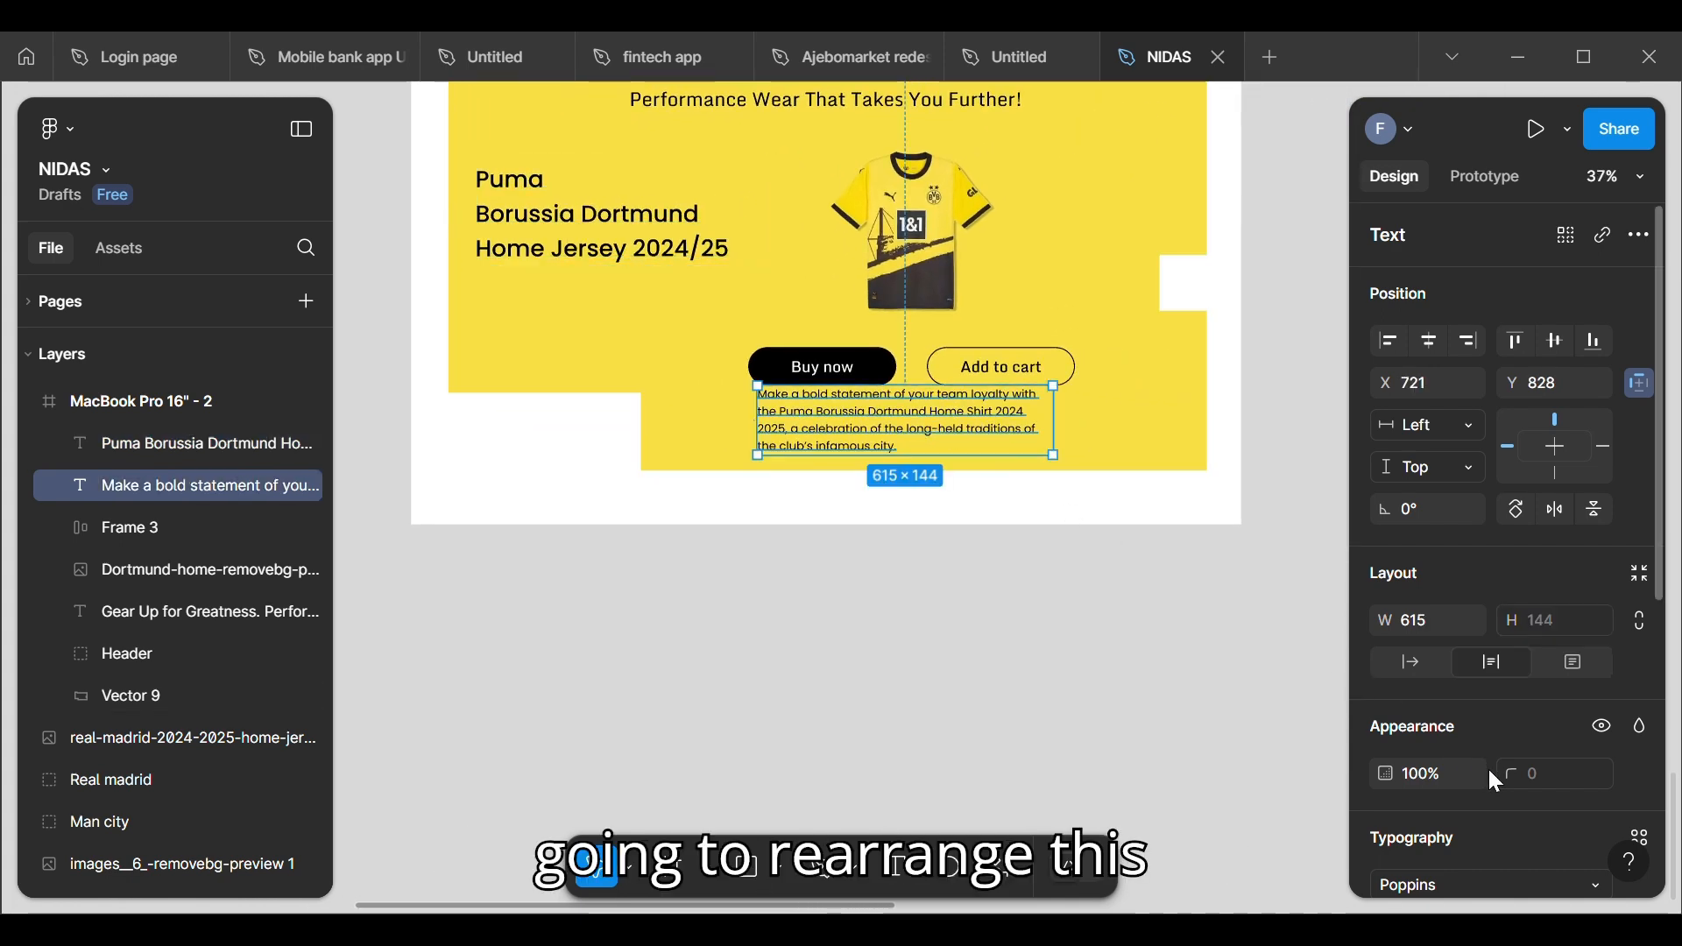
scroll(1491, 777, down, 5)
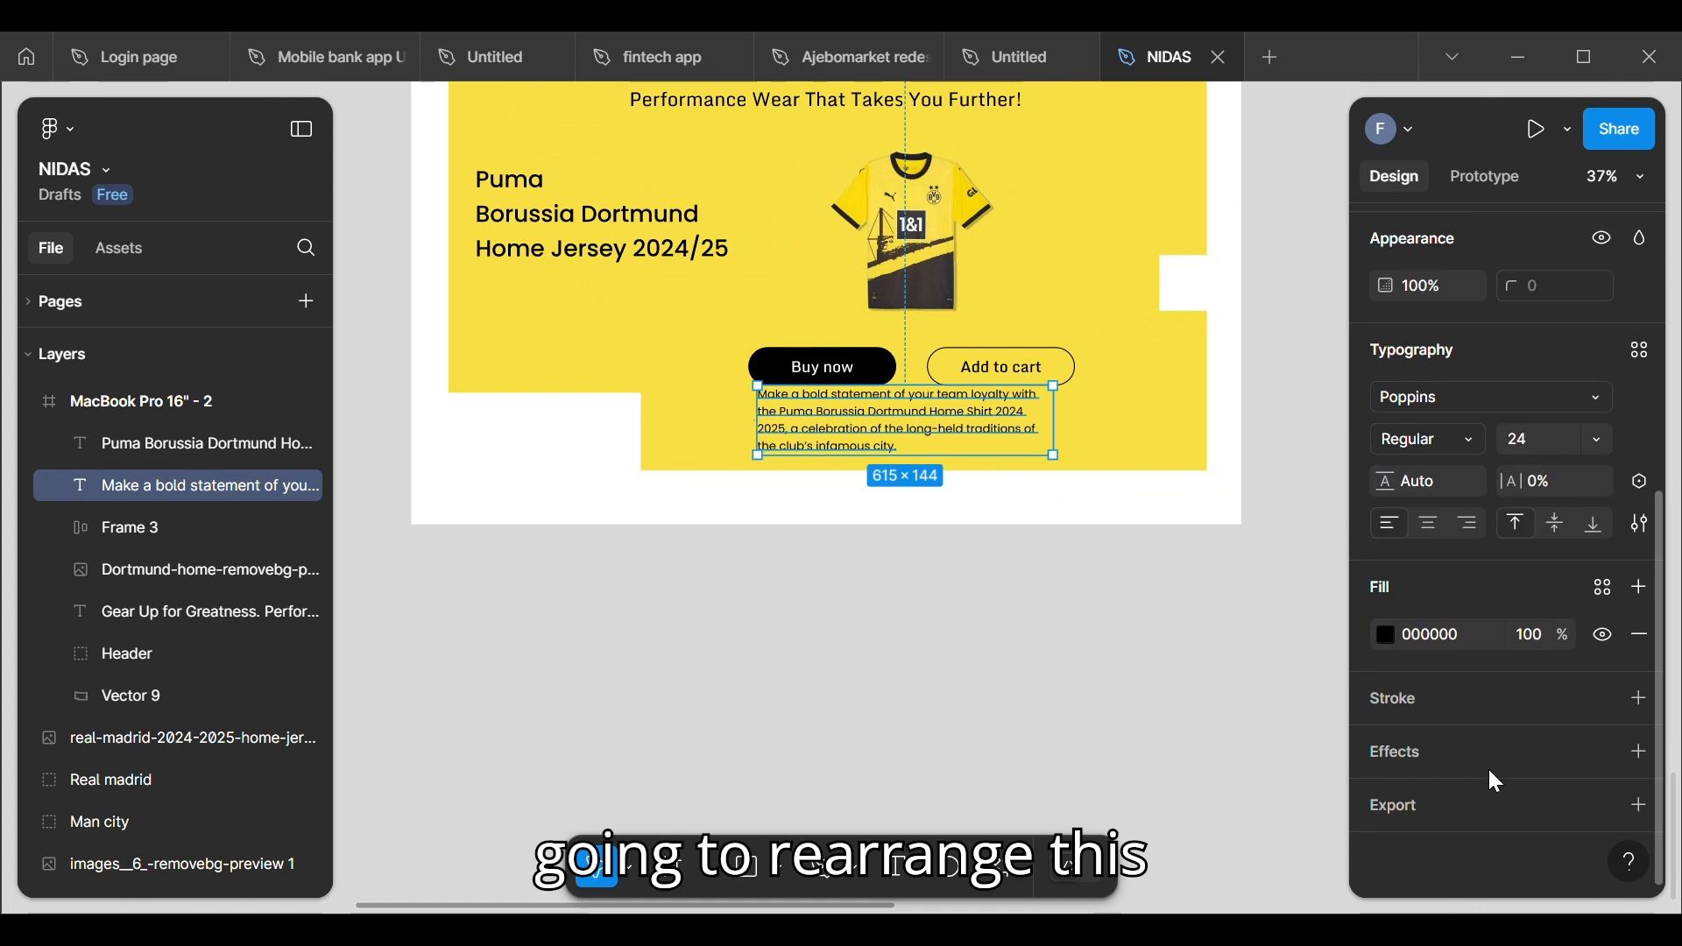
click(1435, 519)
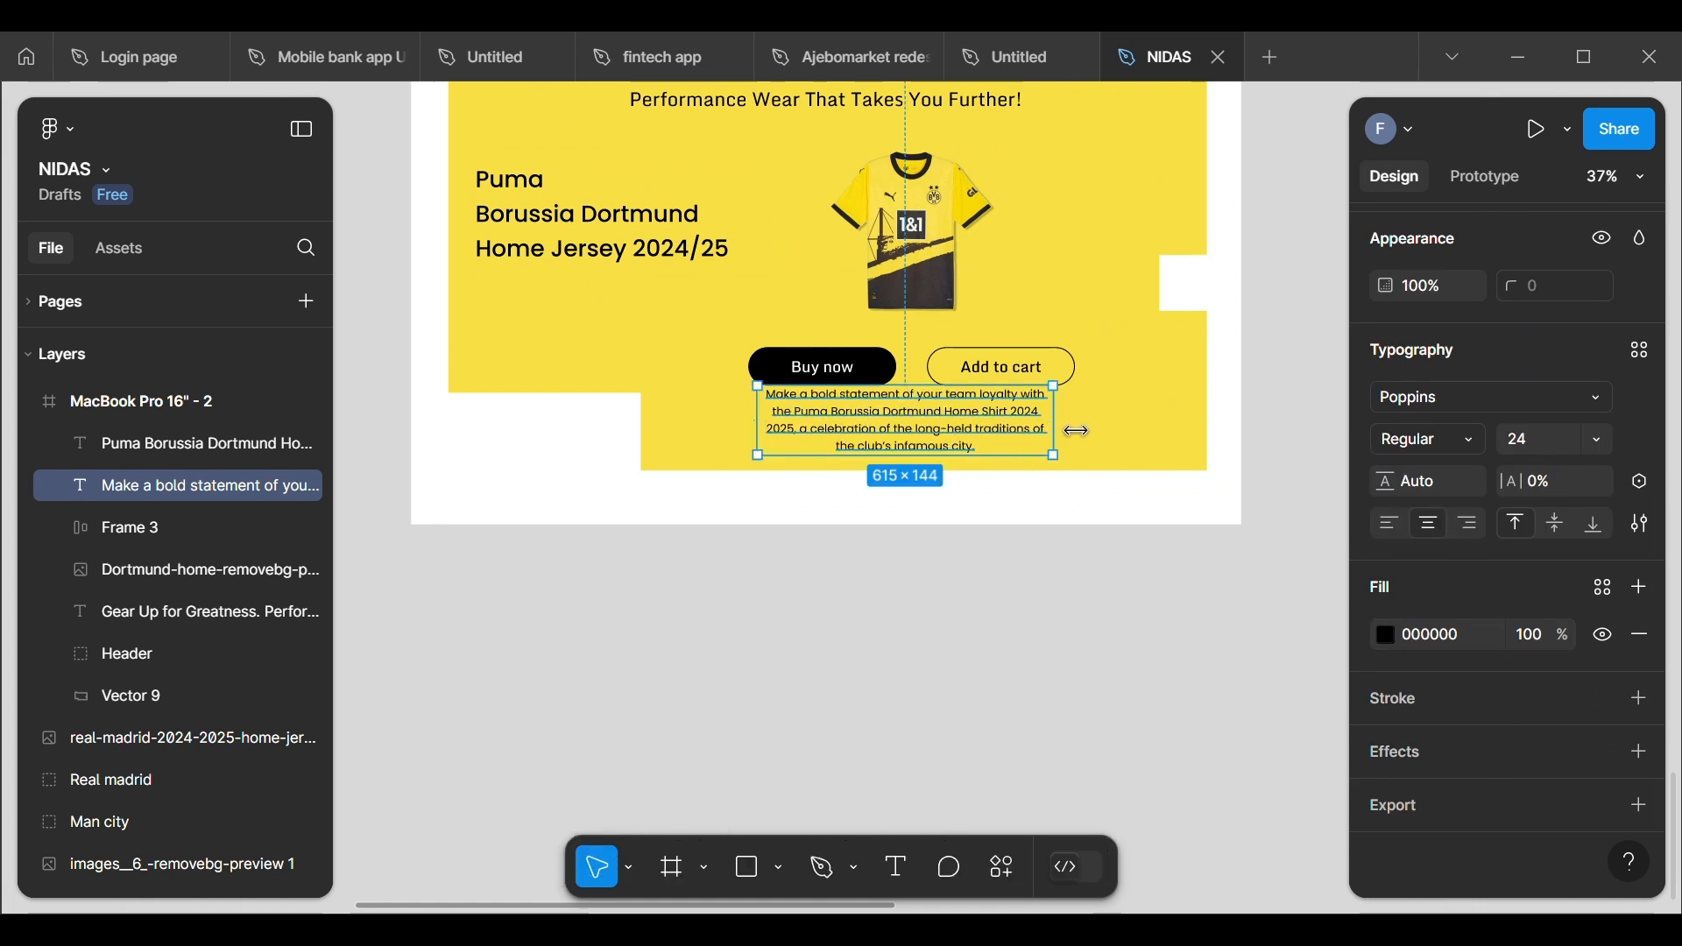
Step: Widen the Dortmund description to about 1056 so it wraps onto two lines, and move it slightly lower to clear the buttons
drag(1056, 423, 1211, 438)
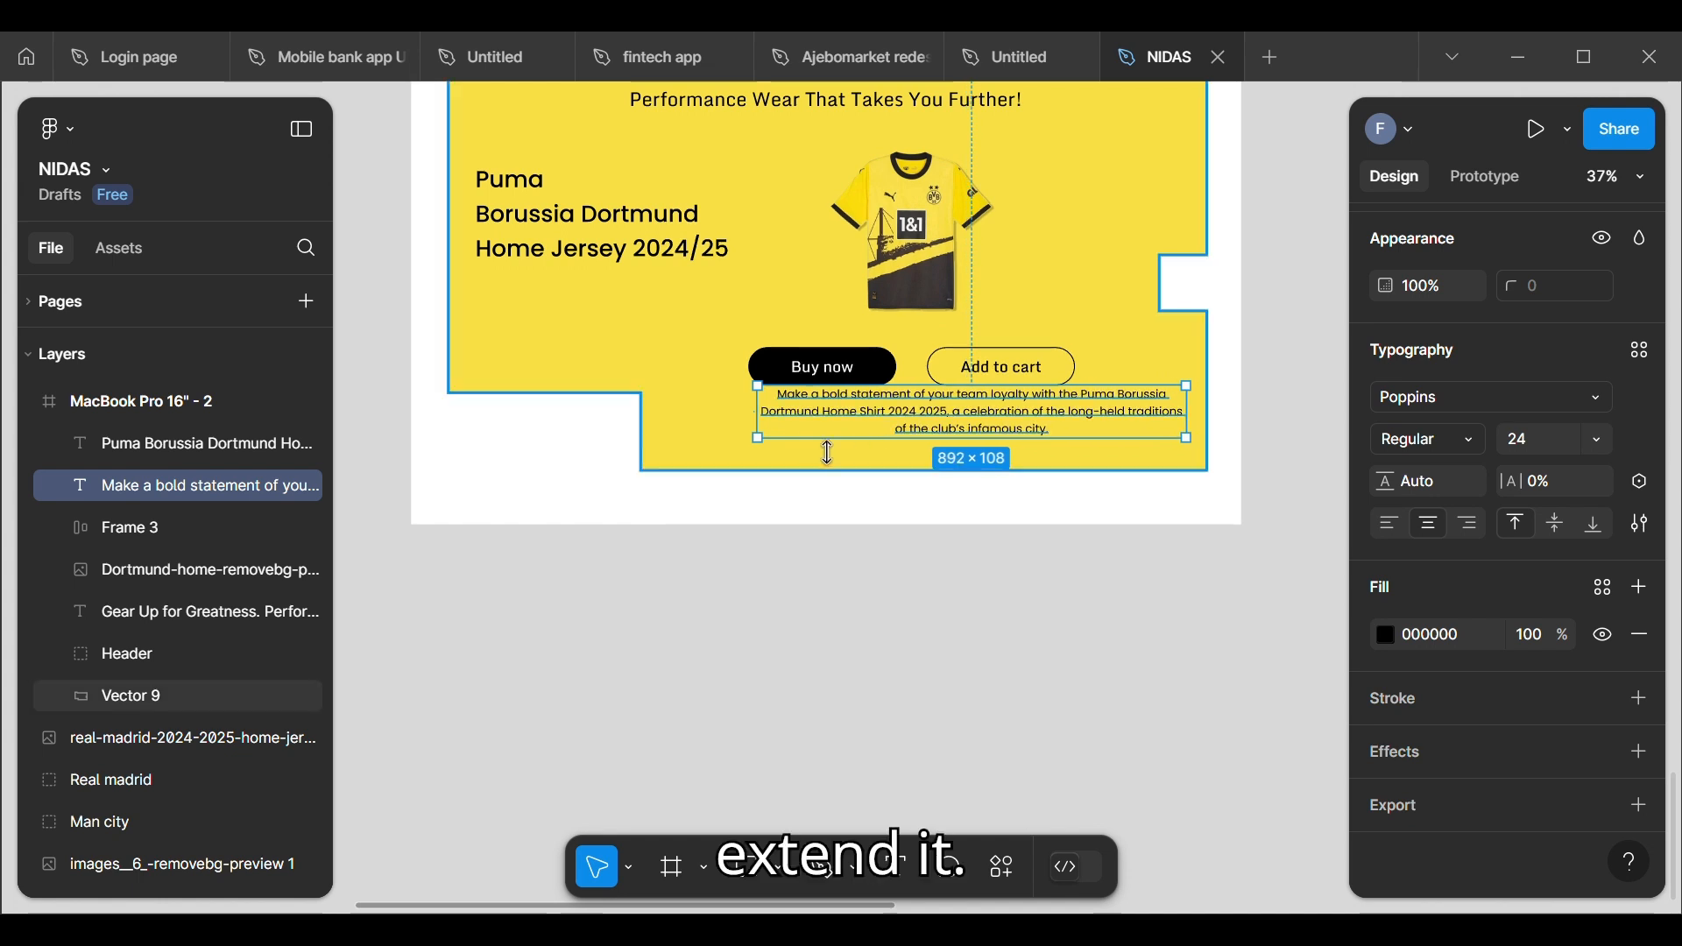
drag(758, 431, 700, 434)
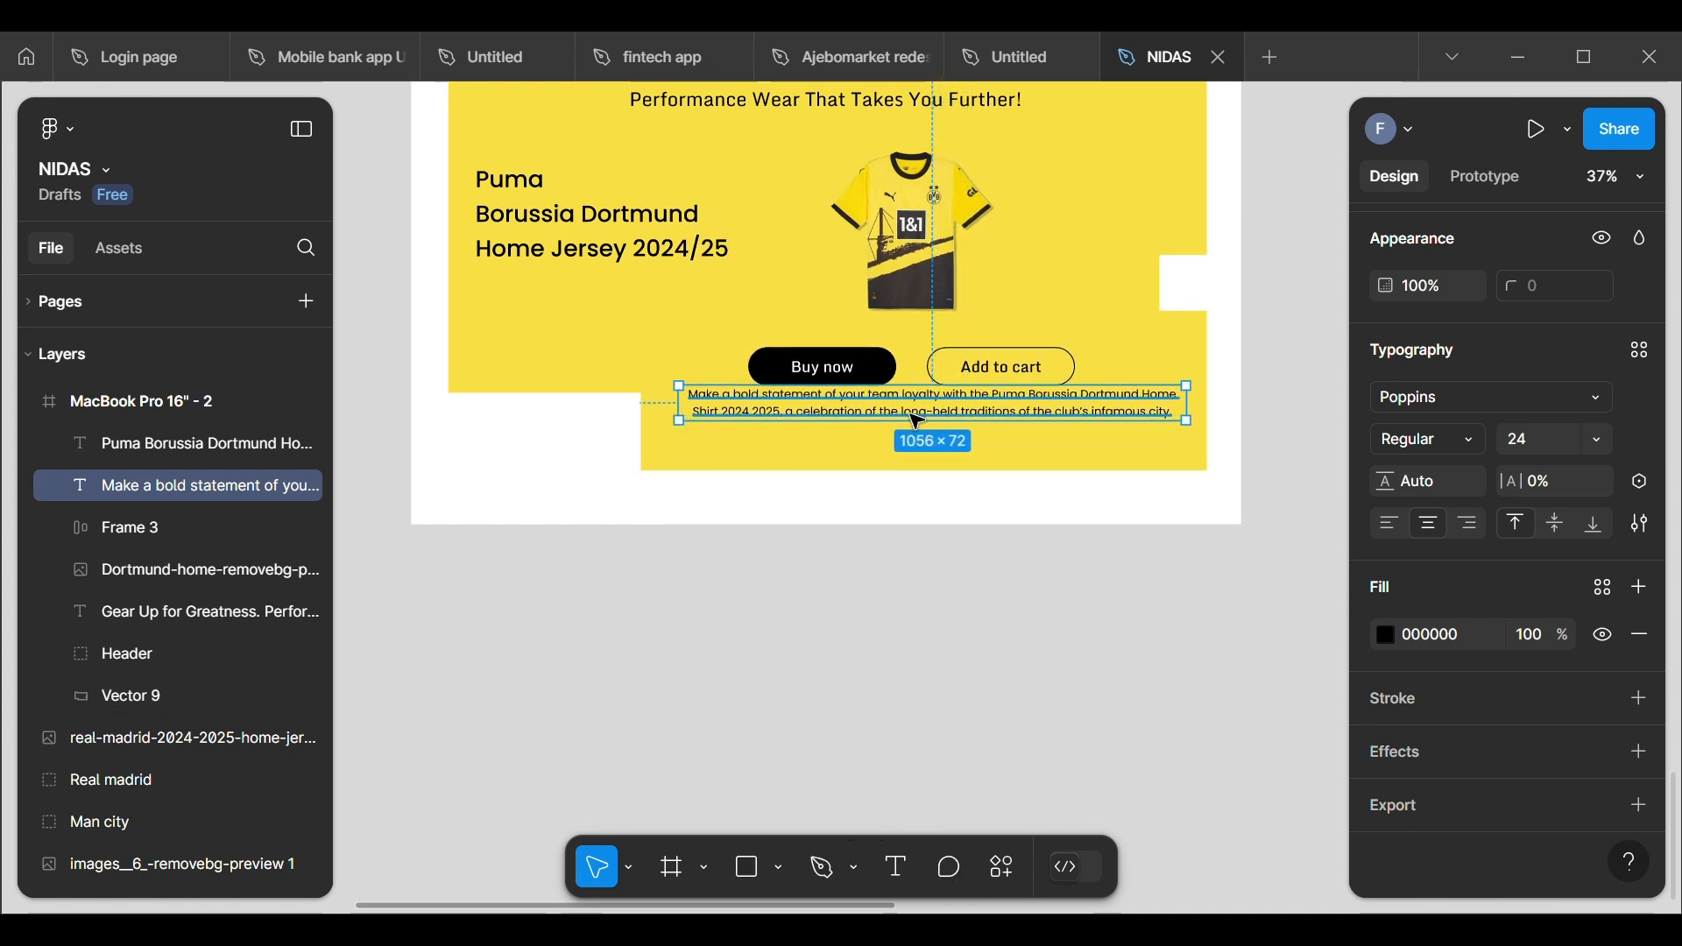
drag(927, 419, 911, 443)
click(942, 681)
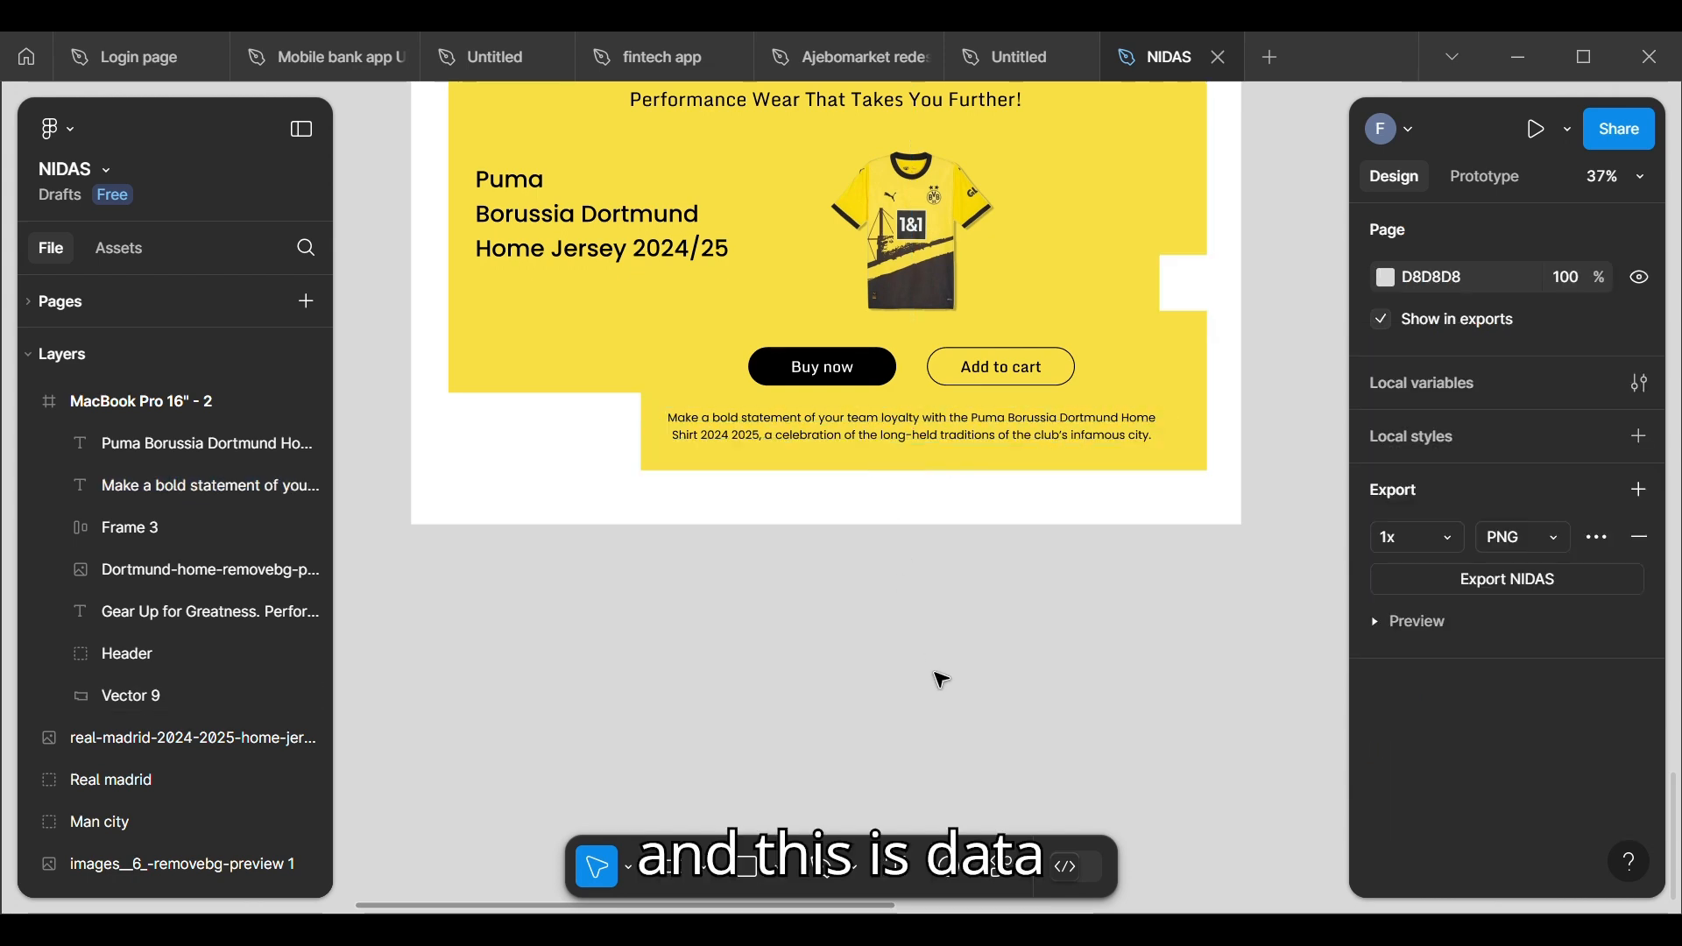
Step: Narrow the Puma Borussia Dortmund title's text box to about 549 and shift it to about X 121, Y 362
drag(427, 511, 519, 565)
scroll(519, 565, down, 3)
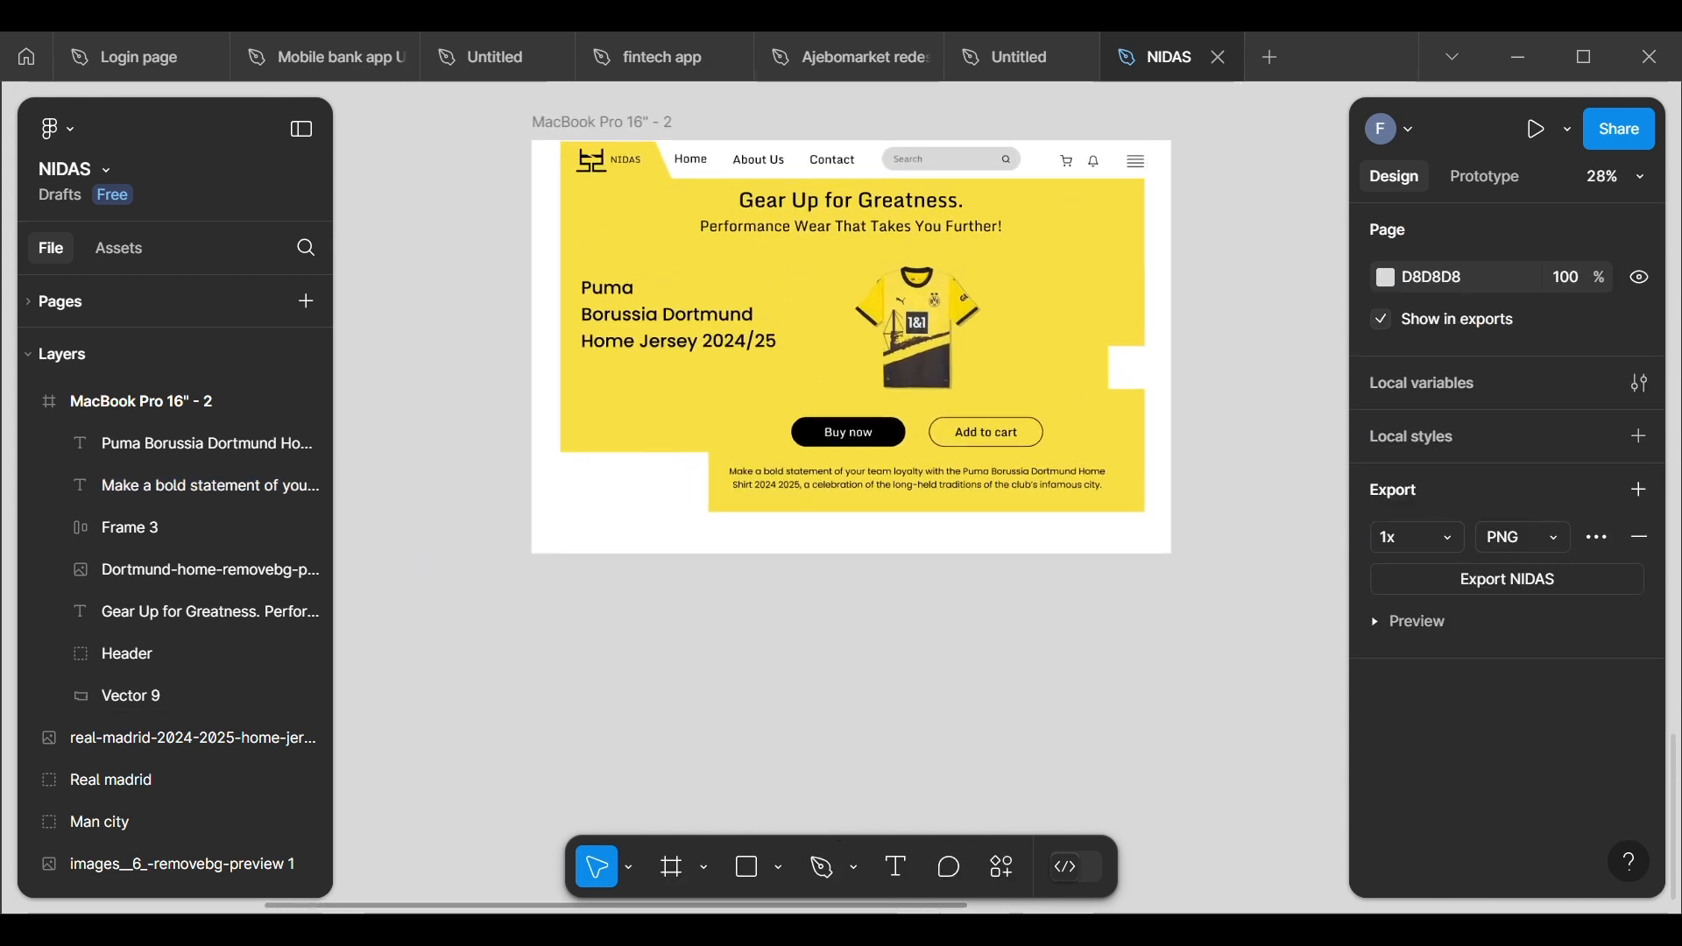
scroll(898, 326, up, 1)
click(674, 324)
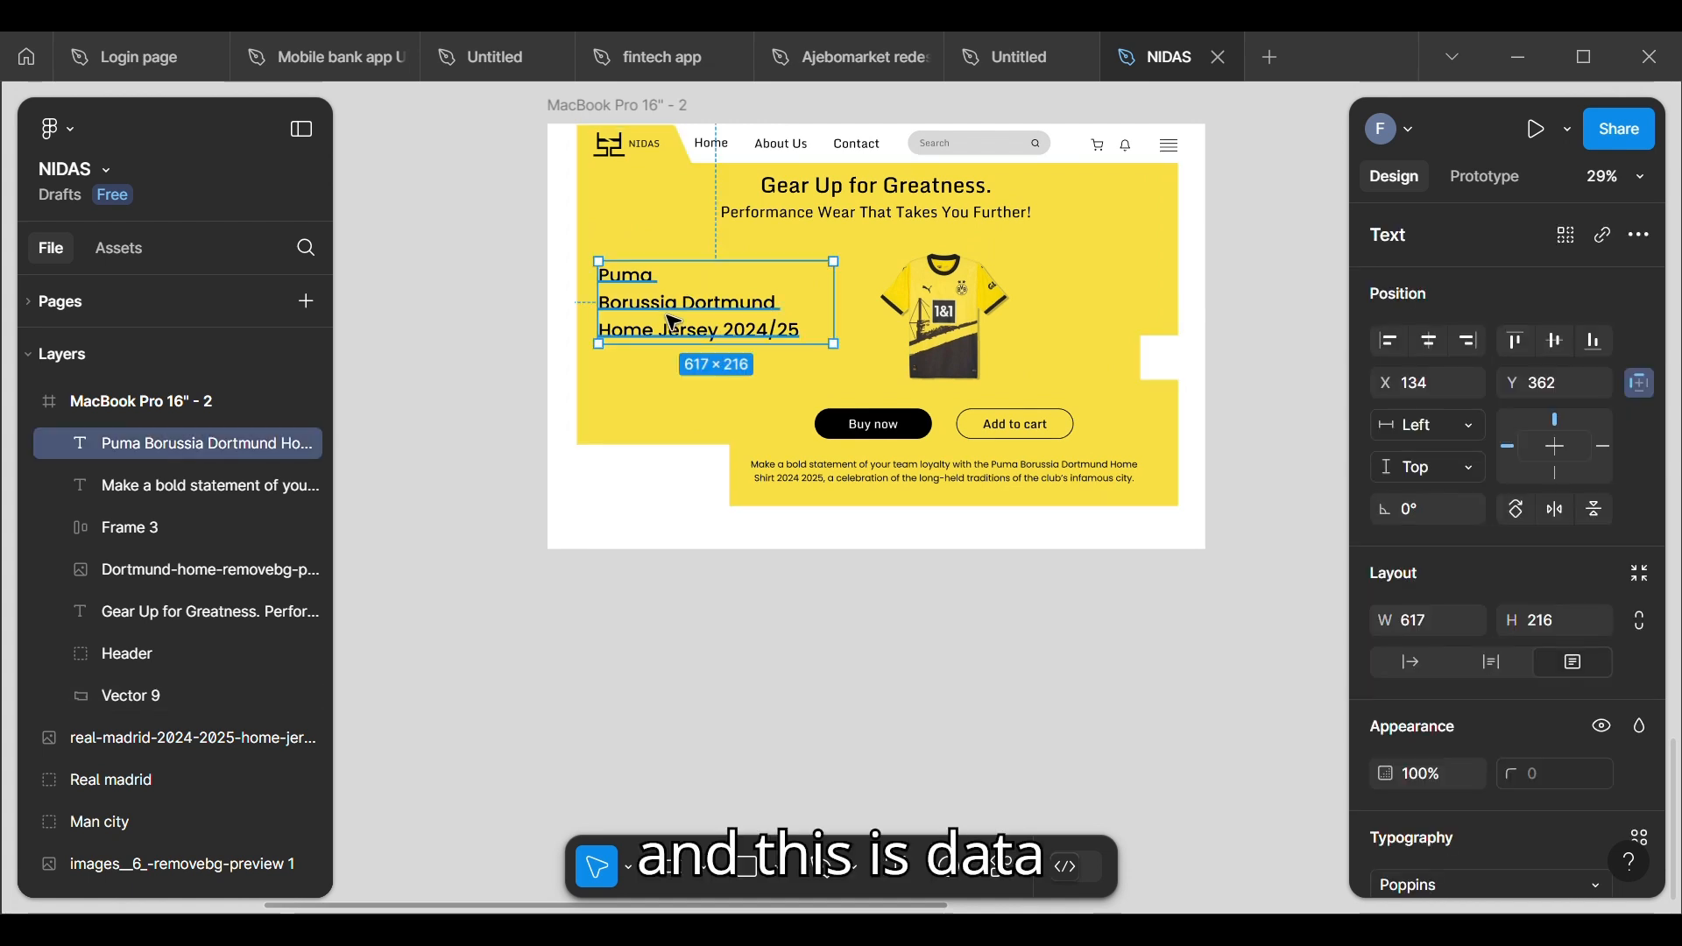
drag(853, 325, 823, 329)
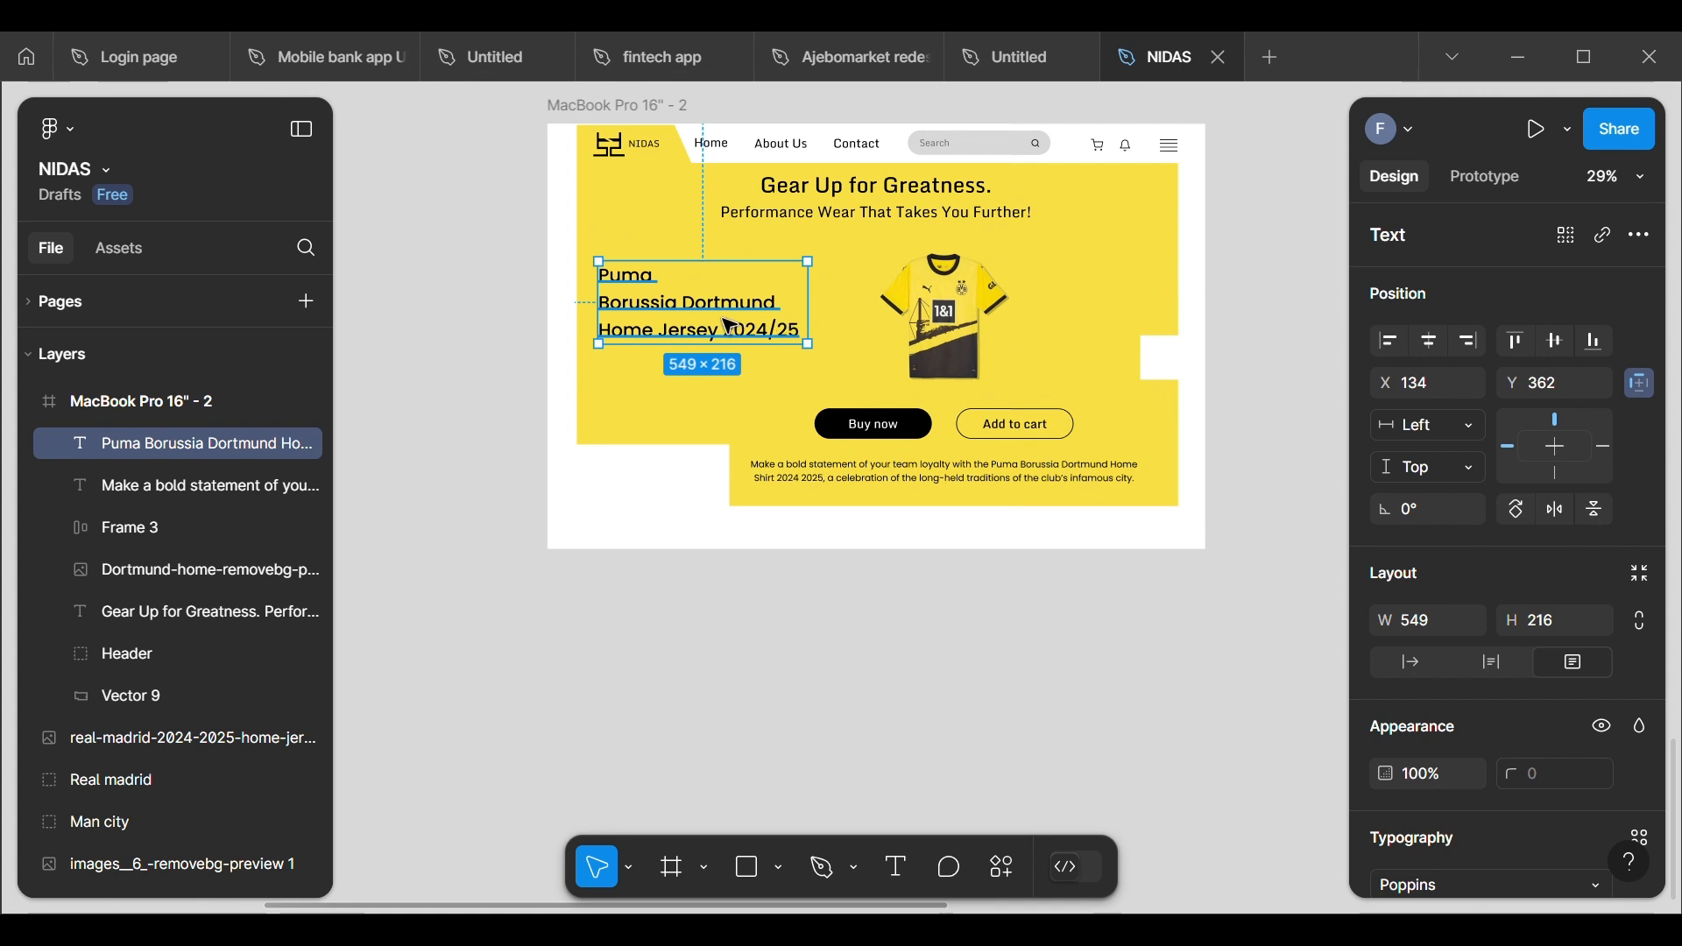
drag(720, 324, 714, 323)
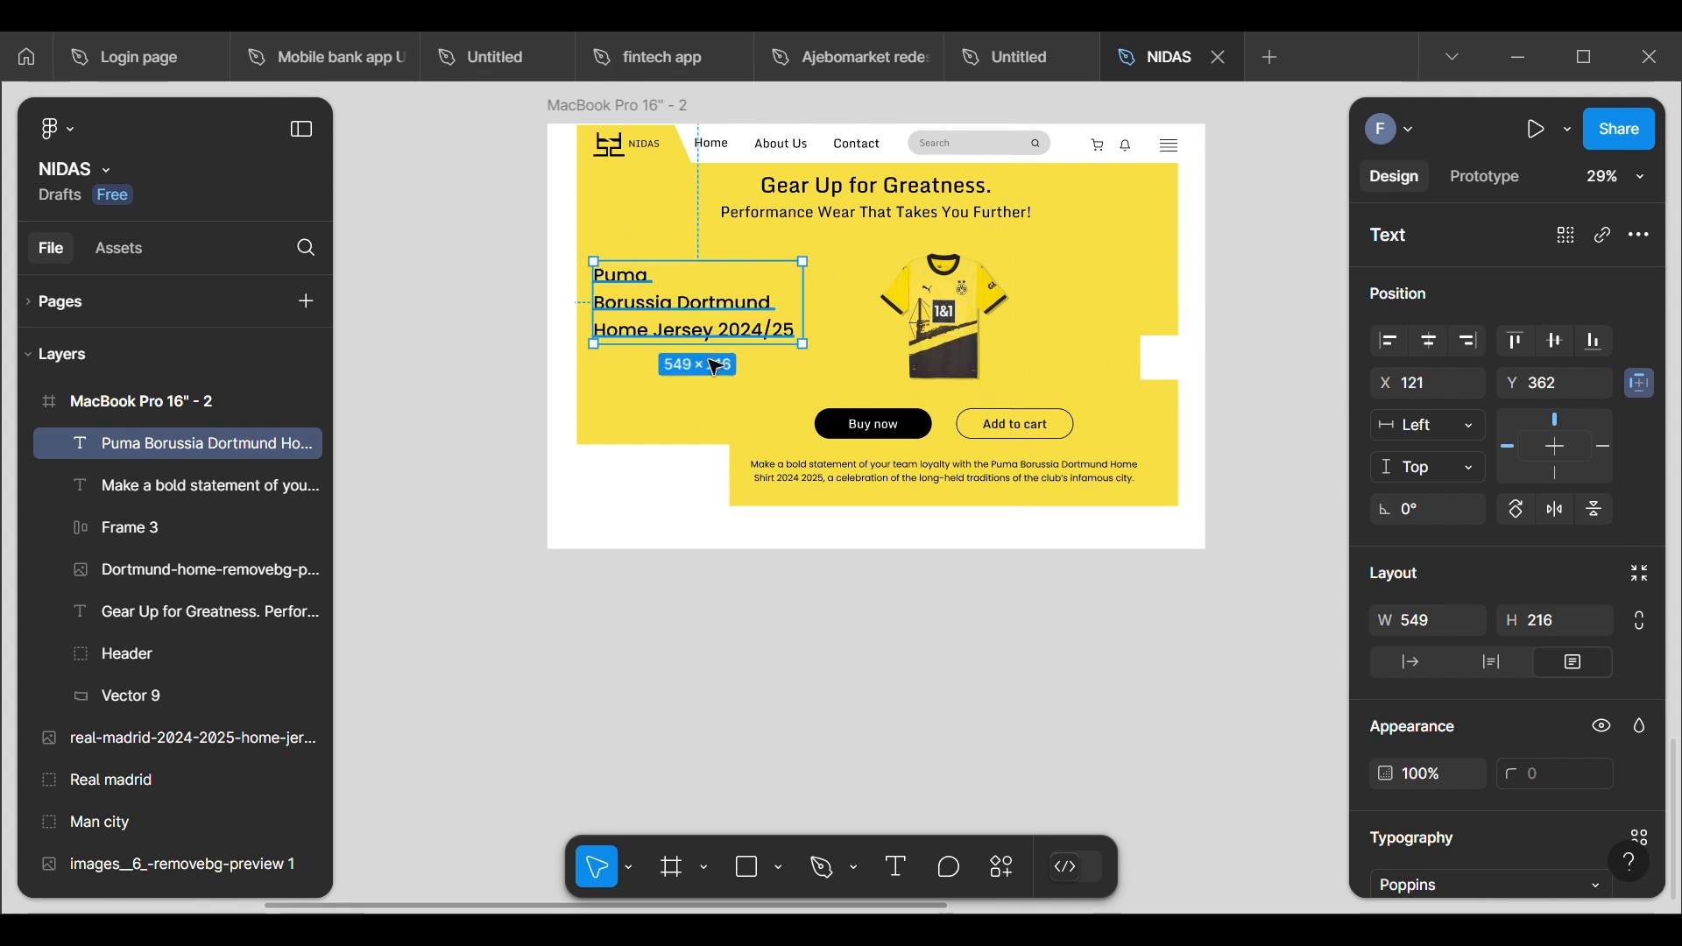
click(798, 630)
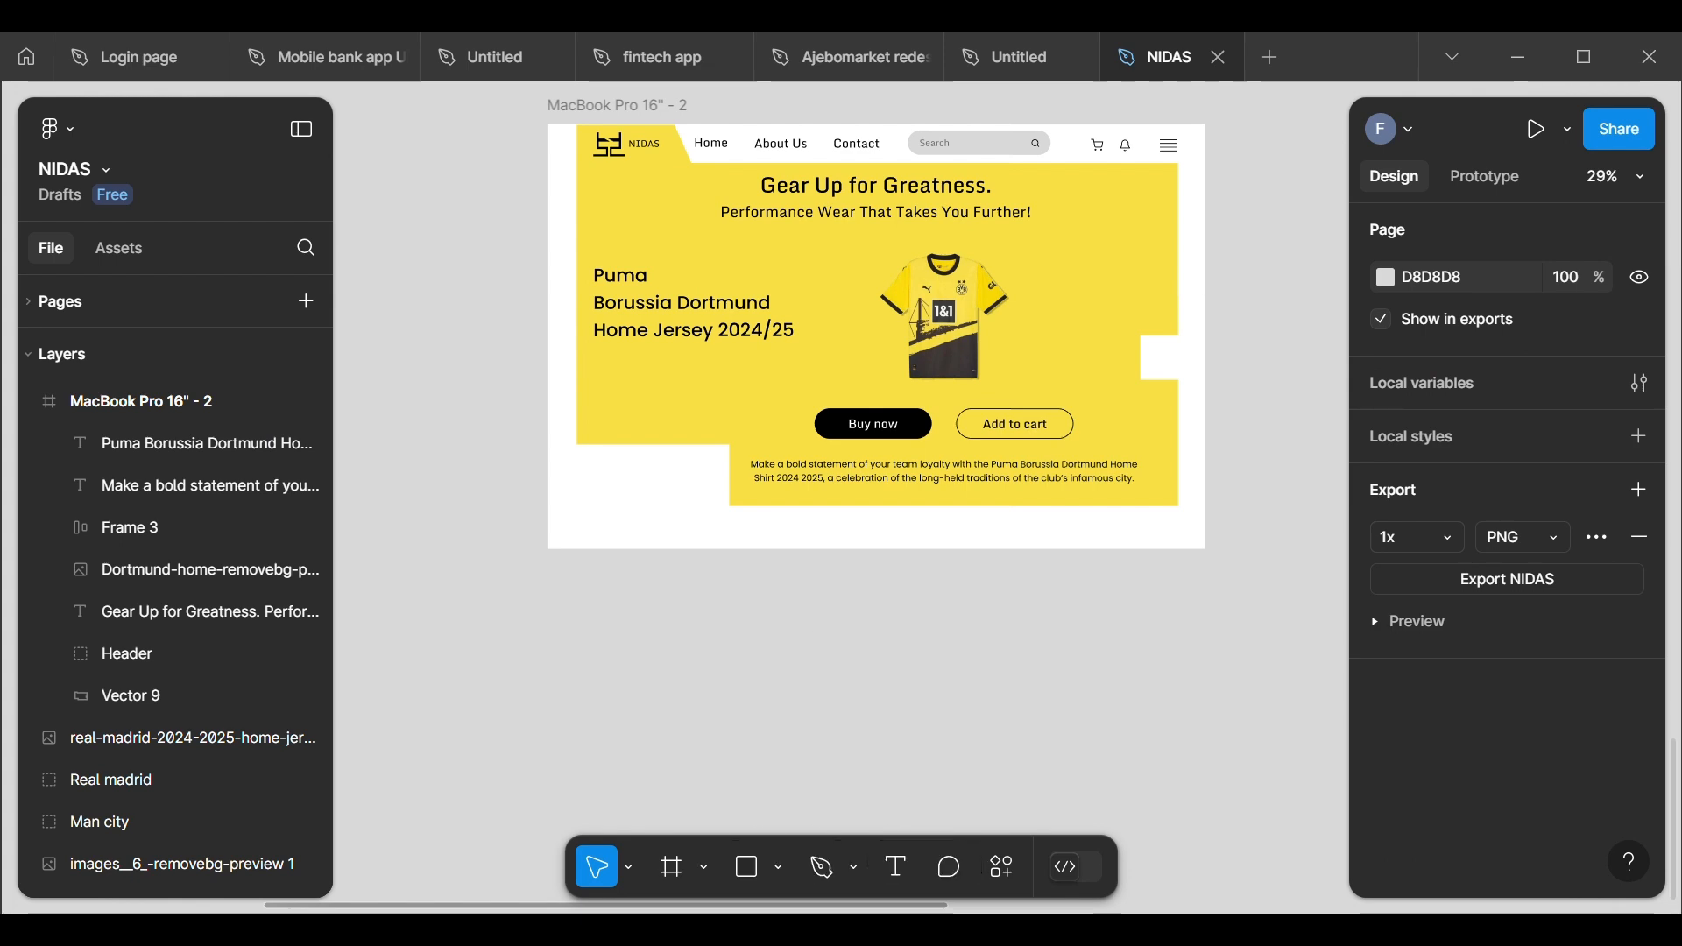
Step: Compare the wireframe's Latest Sportswear text and Shop all button with the lower part of the MacBook Pro 16" - 2 frame
scroll(803, 628, down, 5)
scroll(574, 405, up, 3)
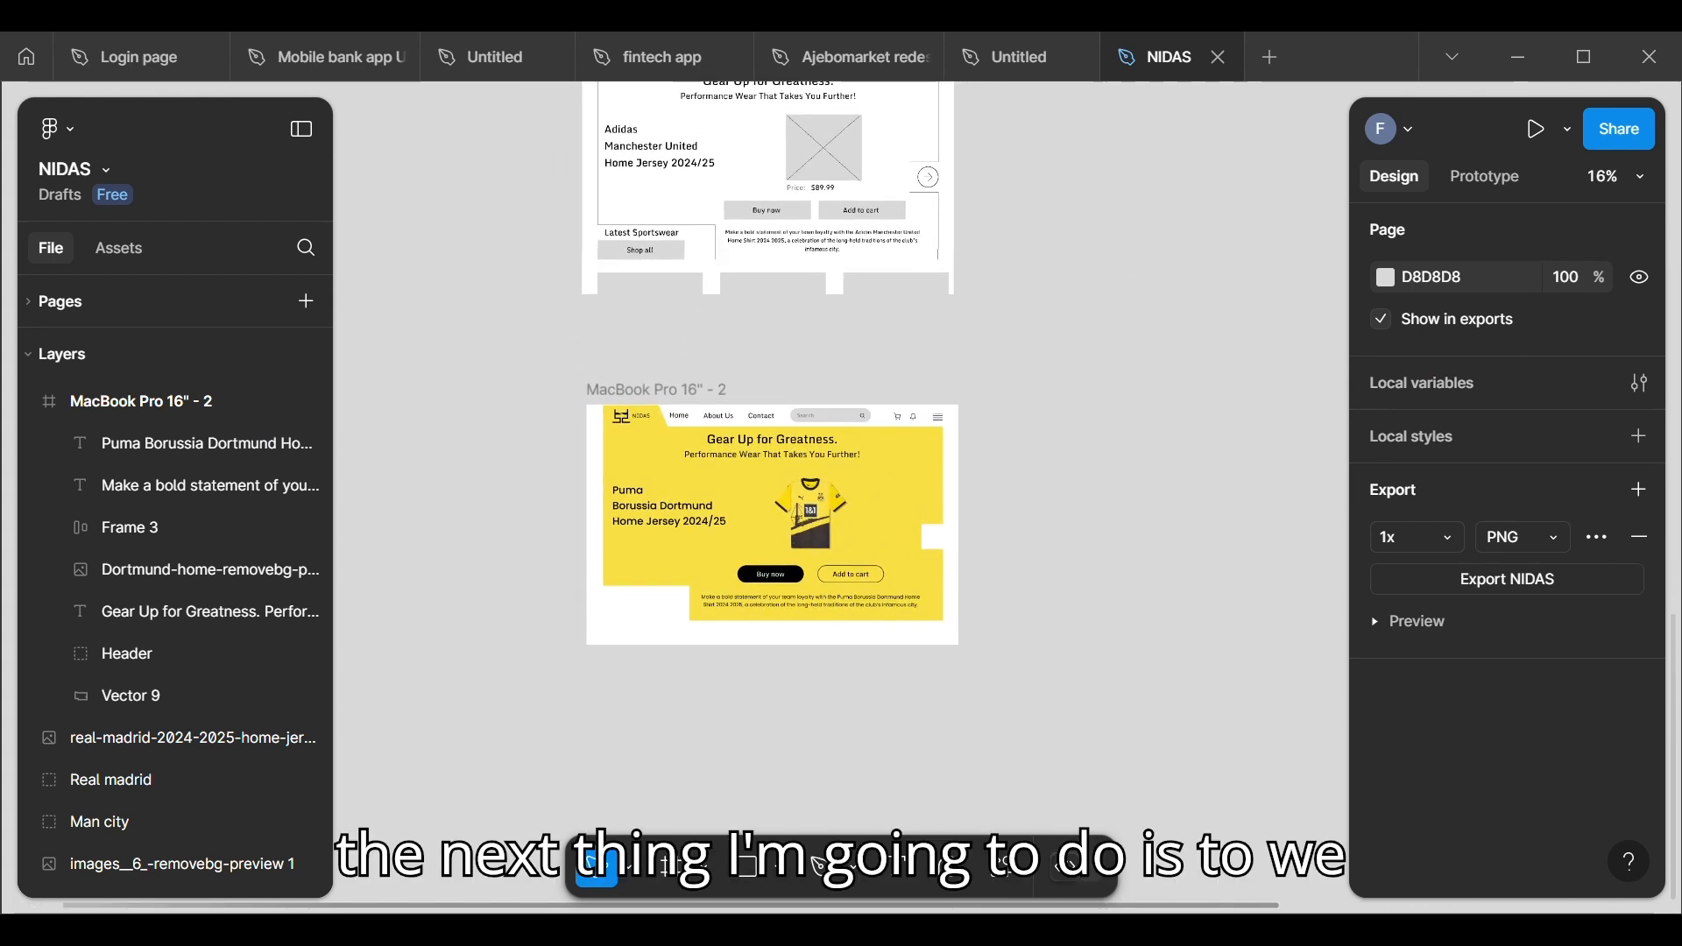
scroll(574, 405, down, 1)
scroll(574, 405, up, 3)
scroll(613, 276, up, 3)
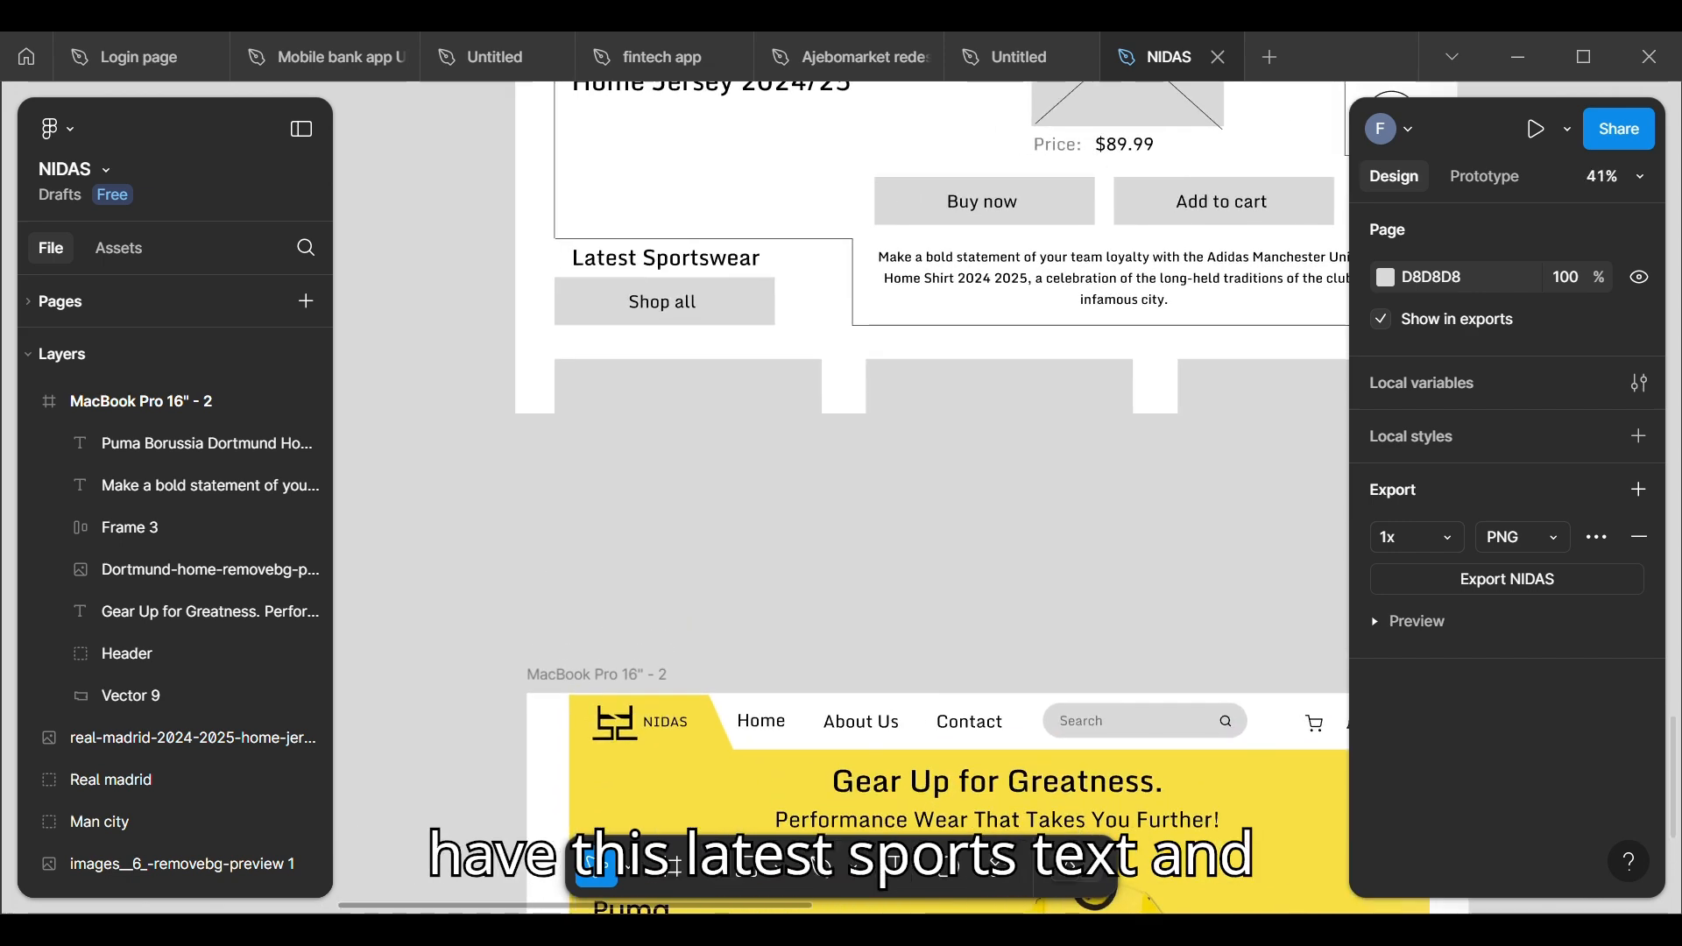
scroll(560, 552, down, 3)
scroll(561, 551, down, 3)
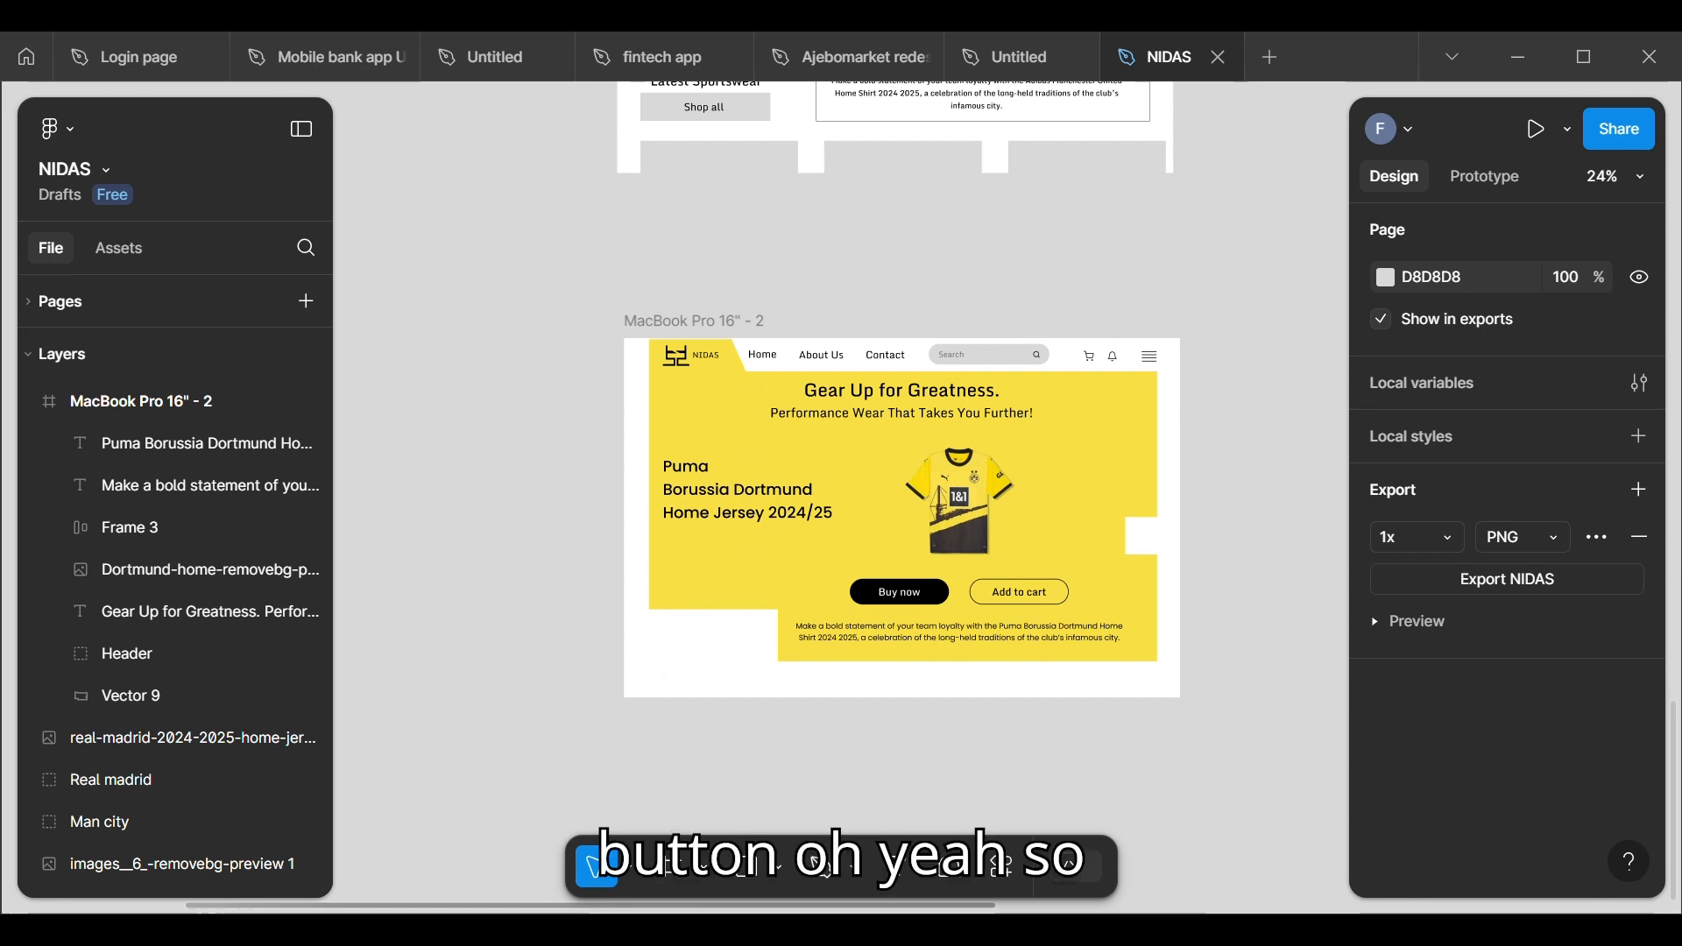
scroll(561, 552, up, 3)
scroll(561, 552, down, 2)
scroll(561, 552, up, 1)
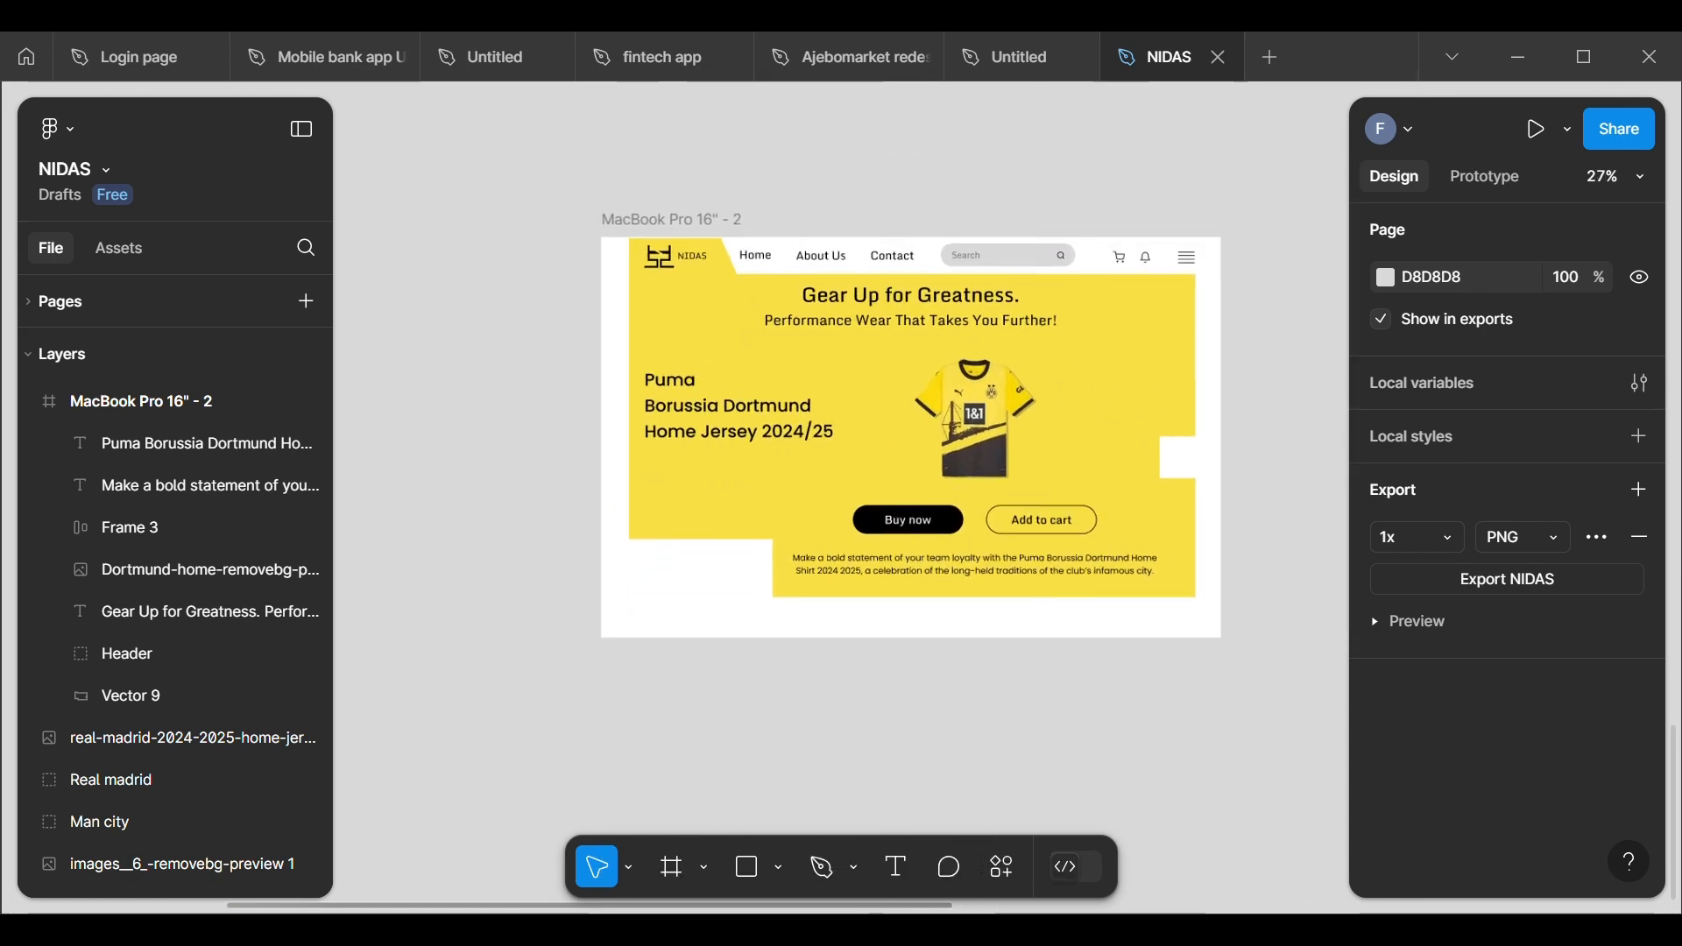
Step: Duplicate the black Buy now button into the white area under the title side of the hero, at about X 86, Y 919
click(912, 525)
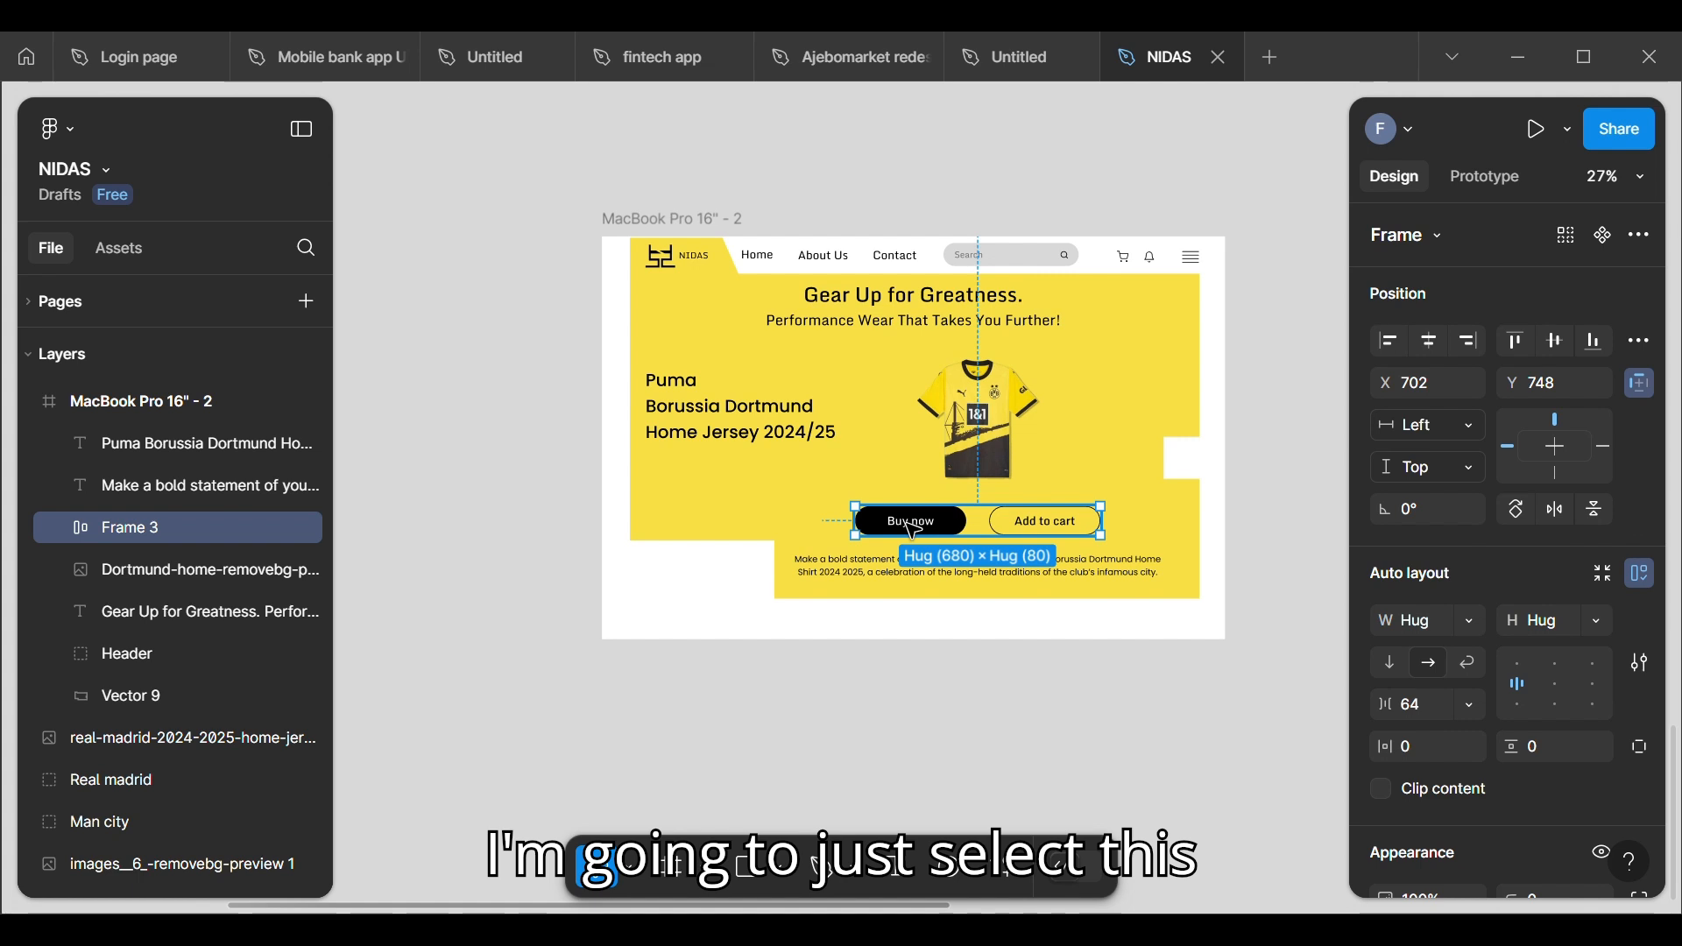
click(914, 530)
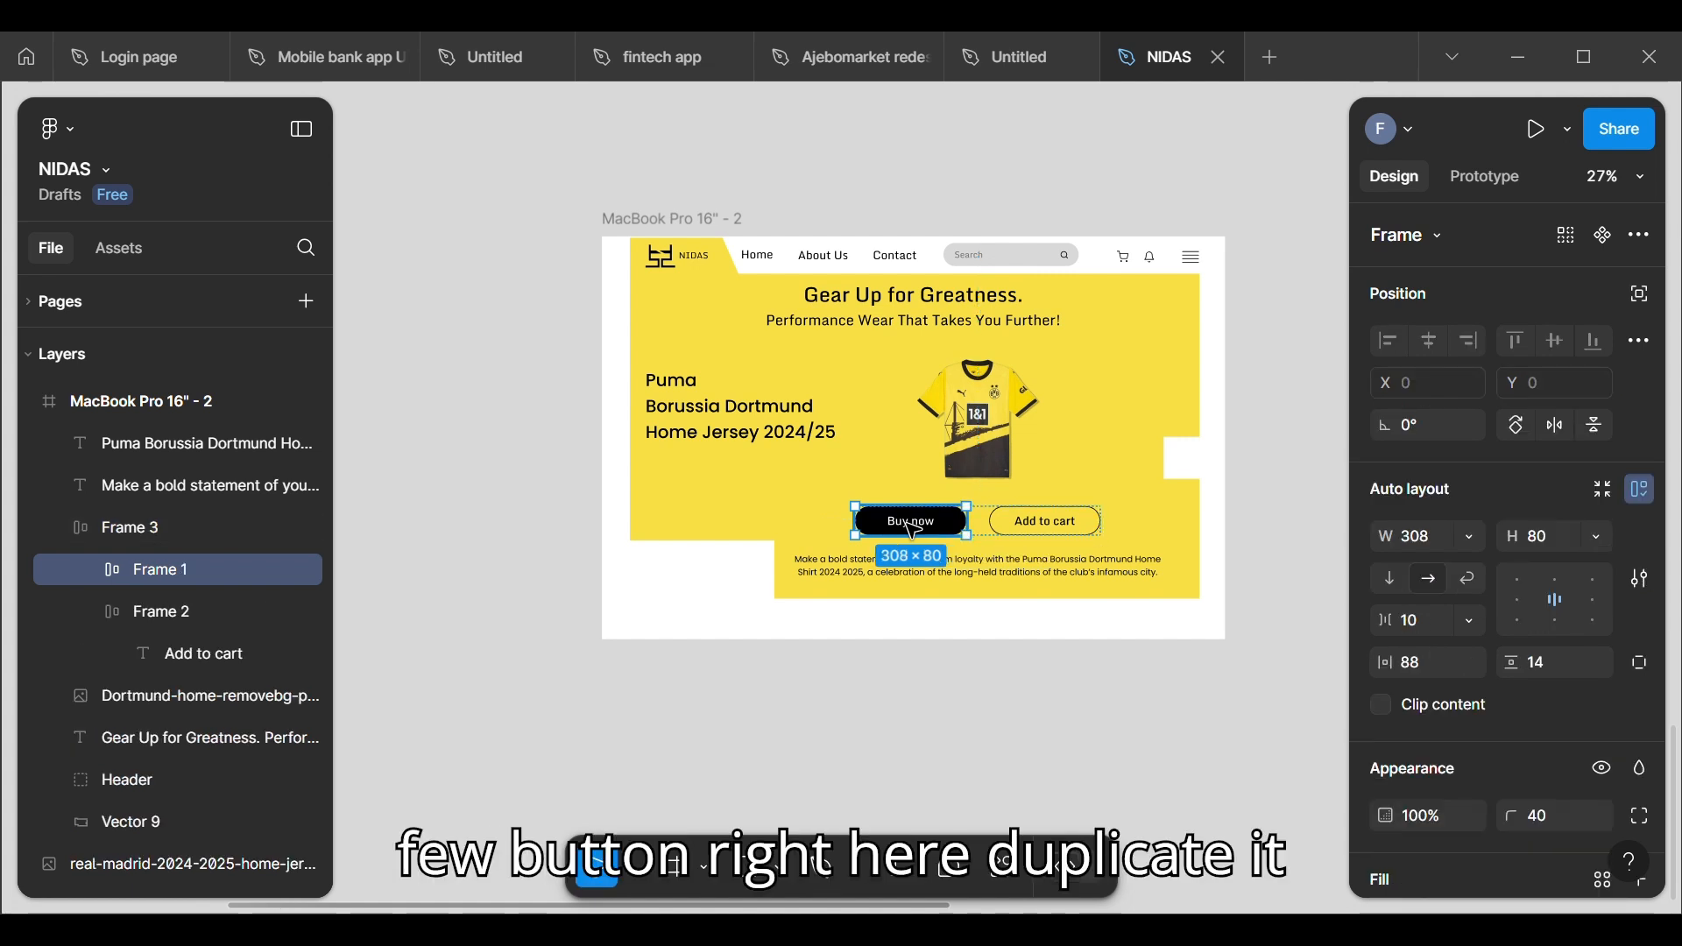
drag(907, 533, 691, 592)
Step: Change the duplicated button's label to "Shop all"
scroll(691, 592, up, 4)
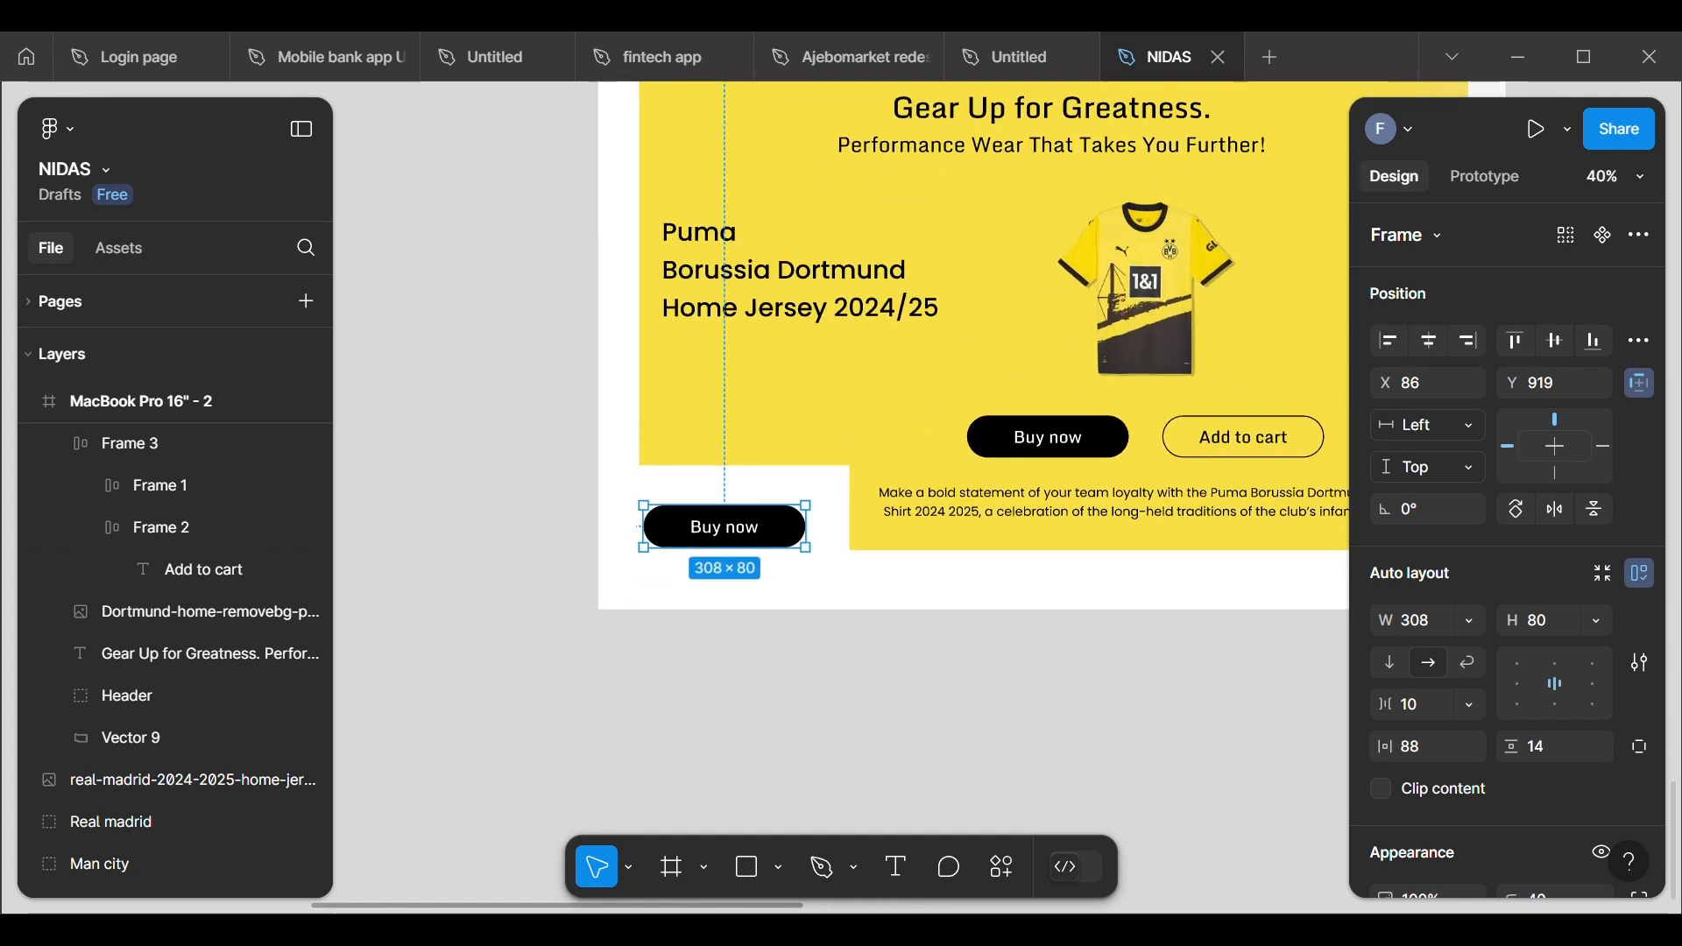
double_click(761, 543)
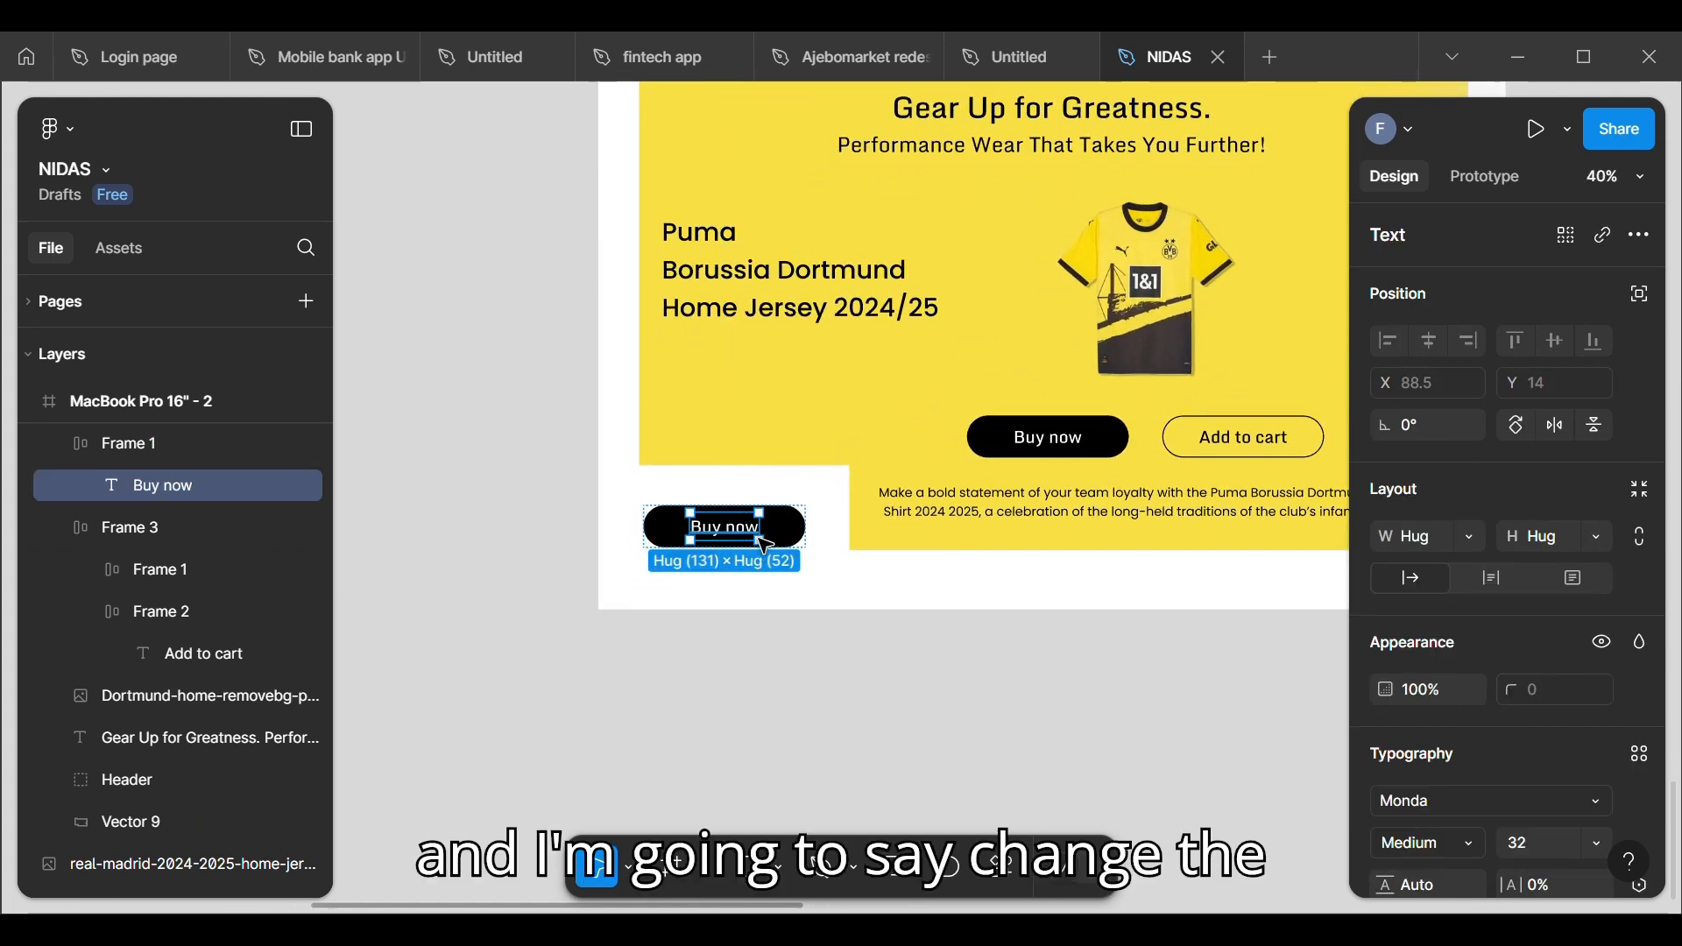
double_click(766, 549)
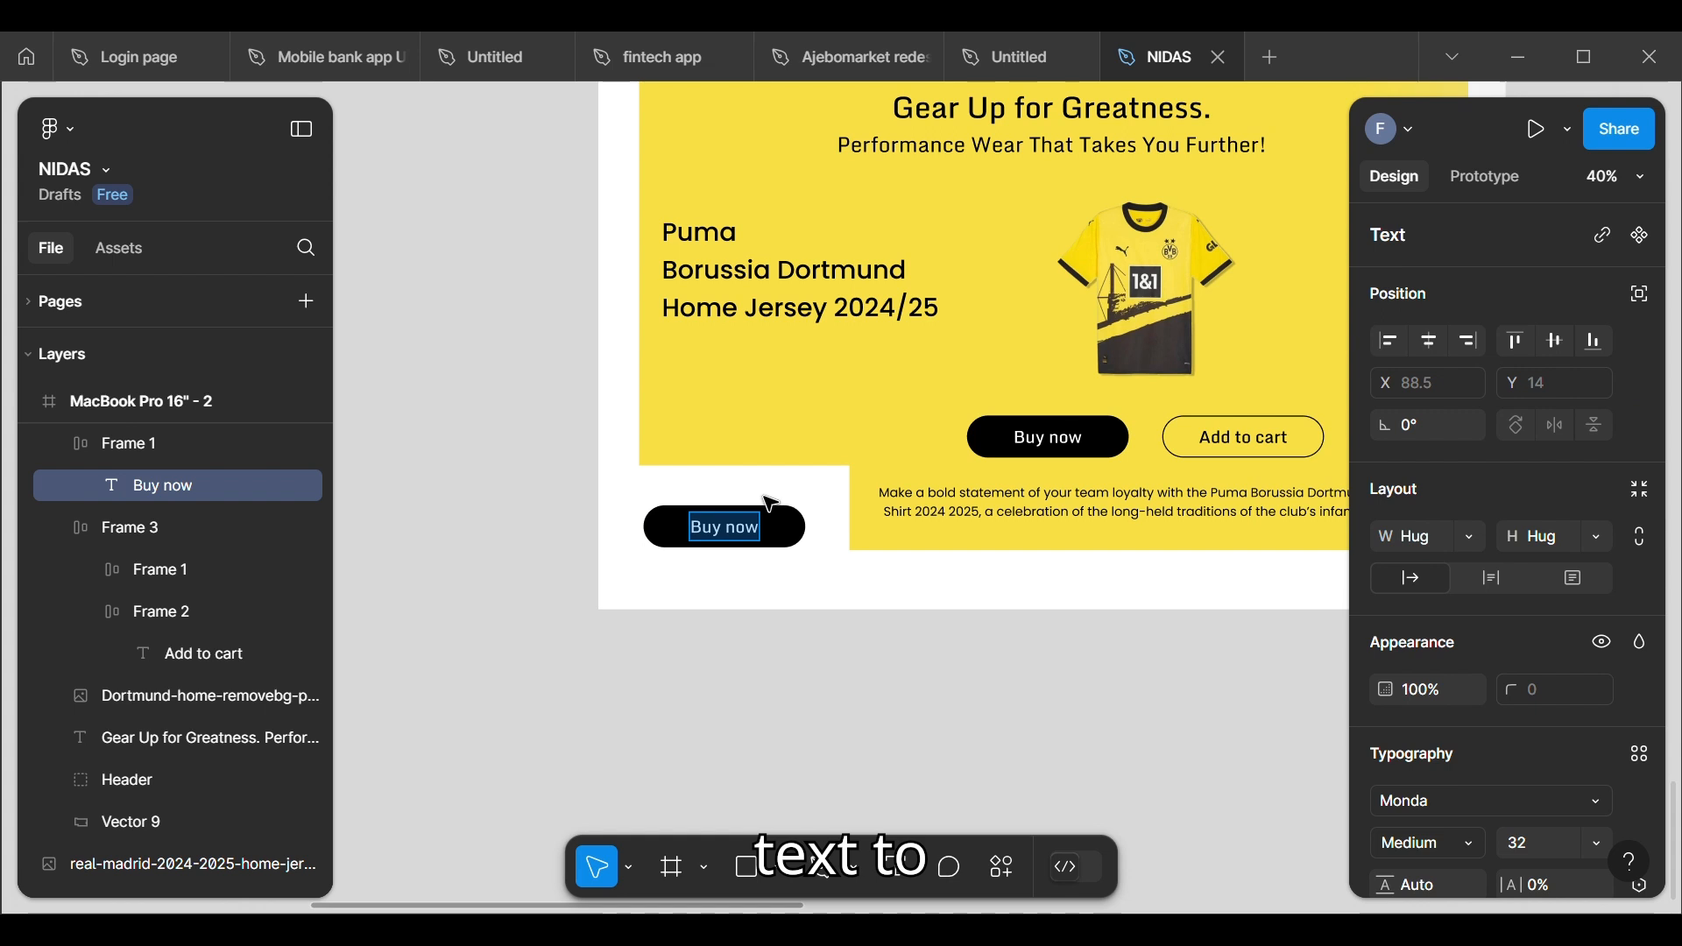
key(BackSpace)
text(S)
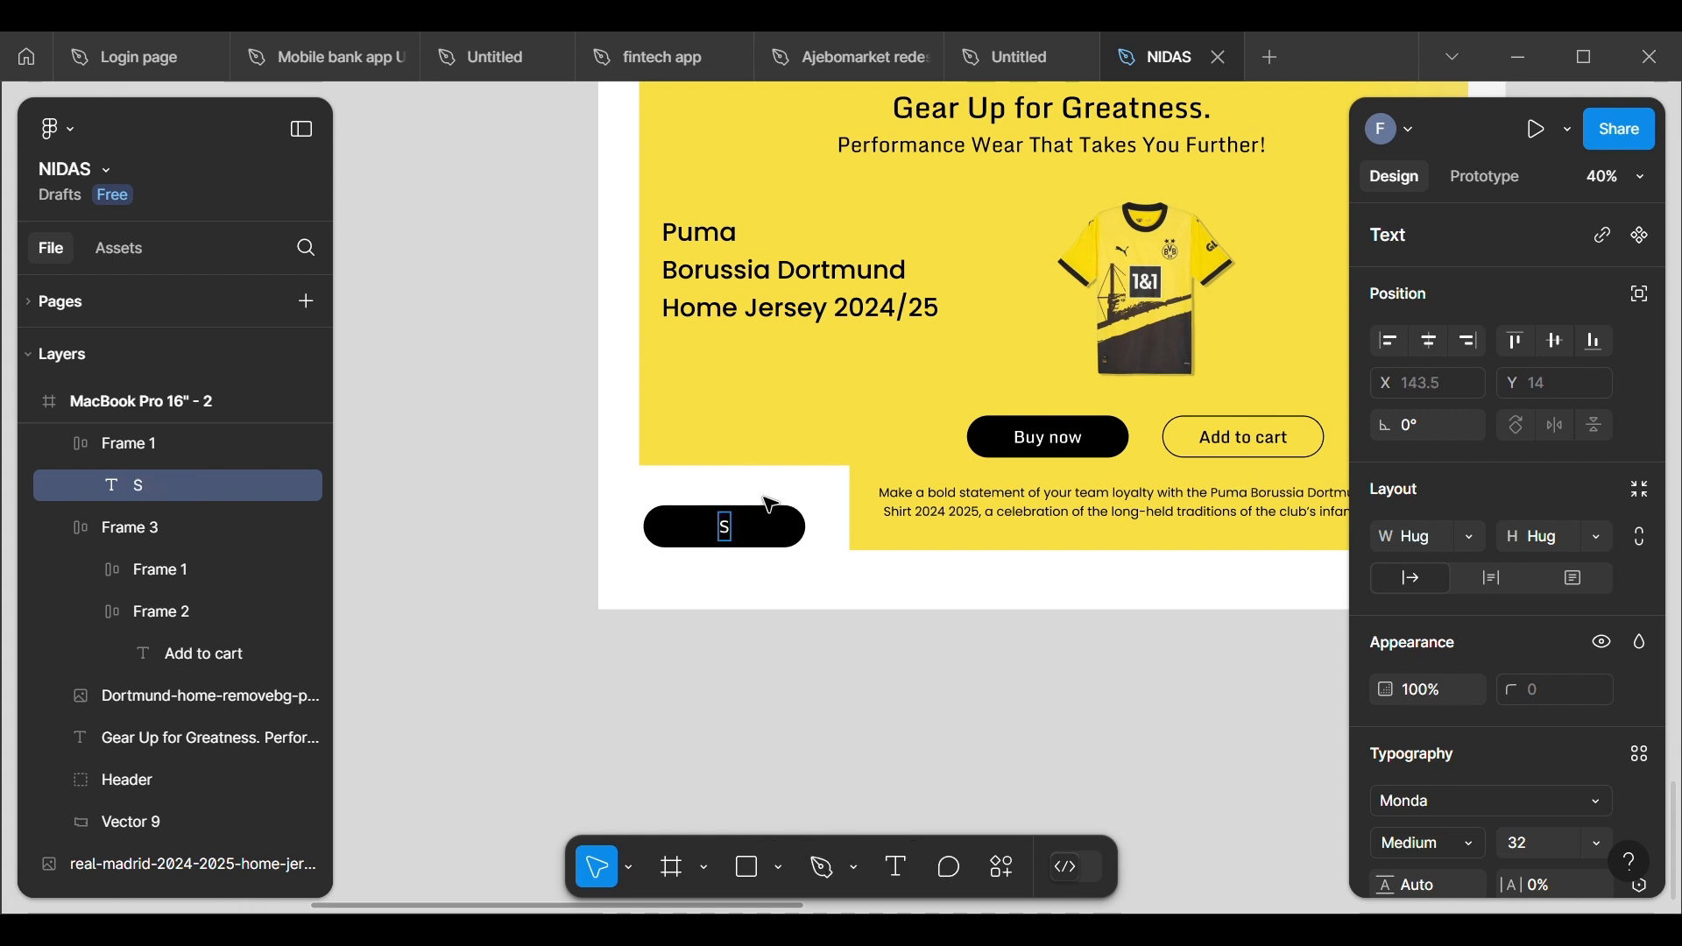
text(hop all)
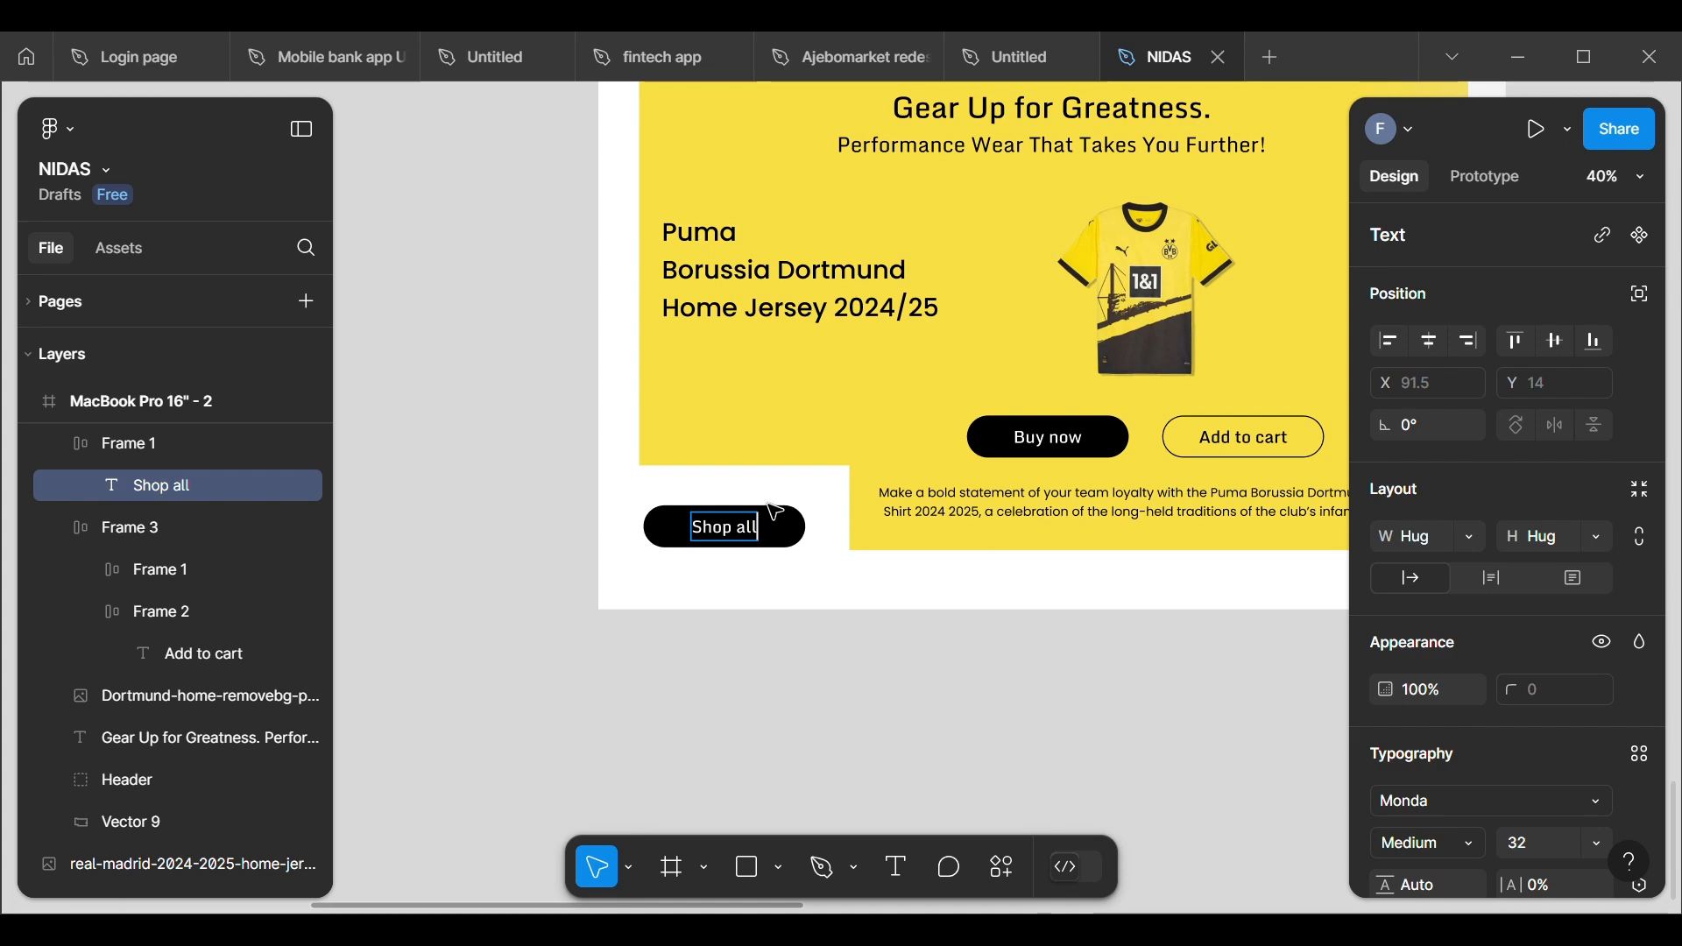
key(Escape)
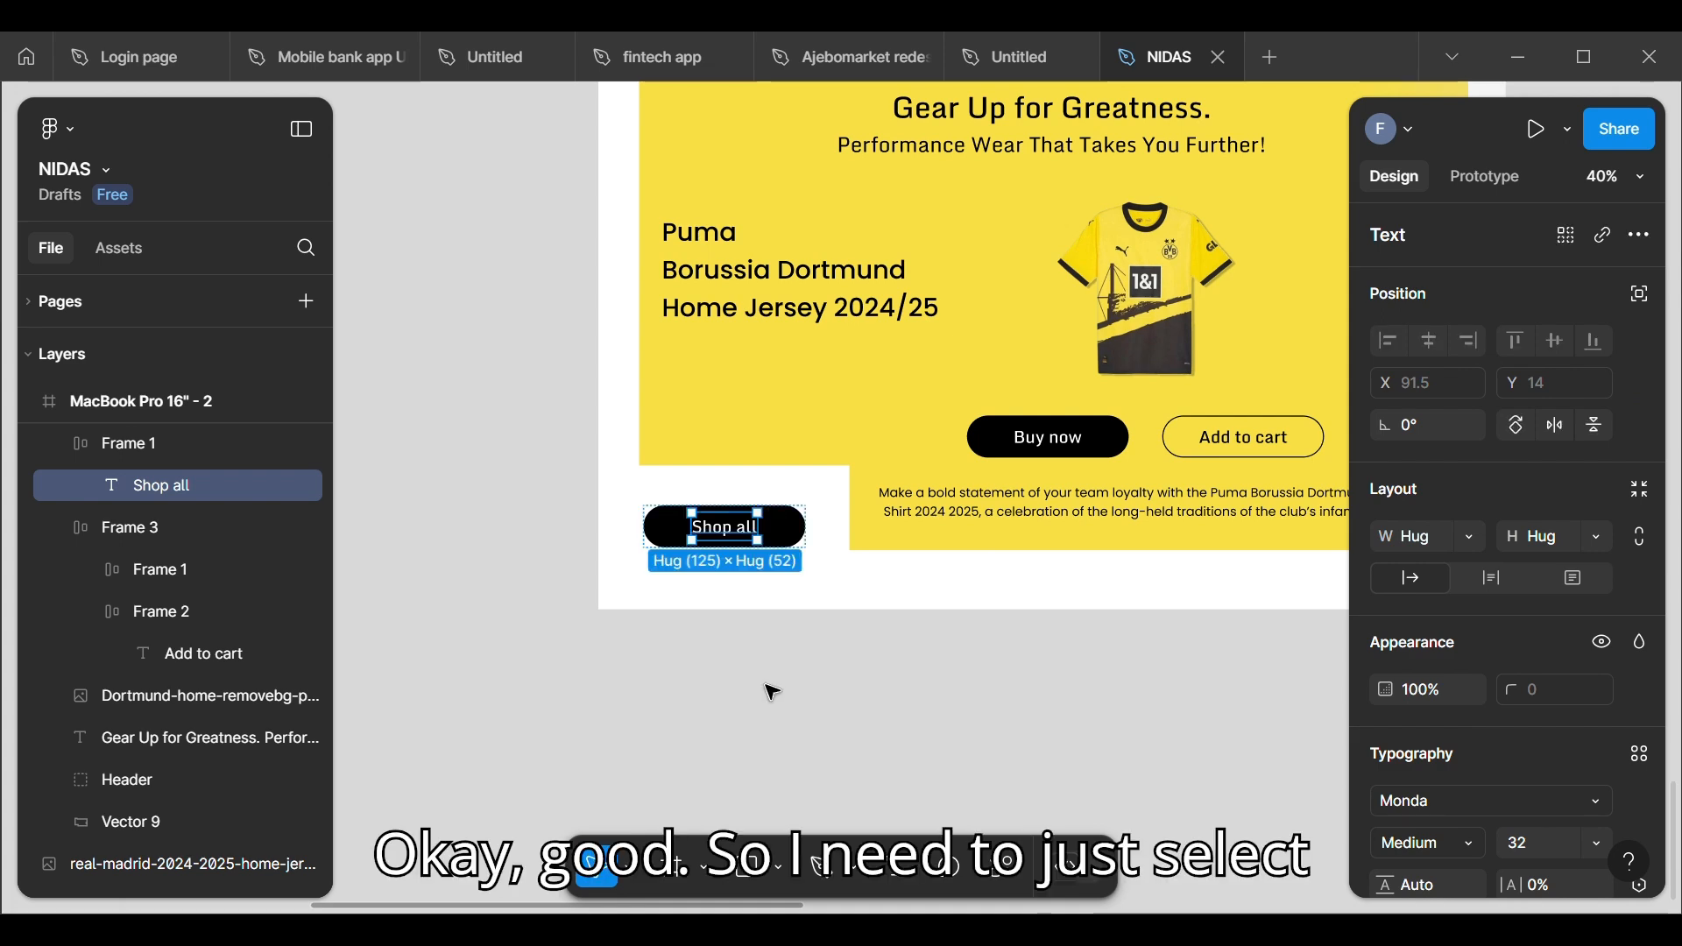
Step: Copy the "Latest Sportswear" text from the wireframe to just above the Shop all button, at about X 36, Y 843
scroll(543, 639, down, 5)
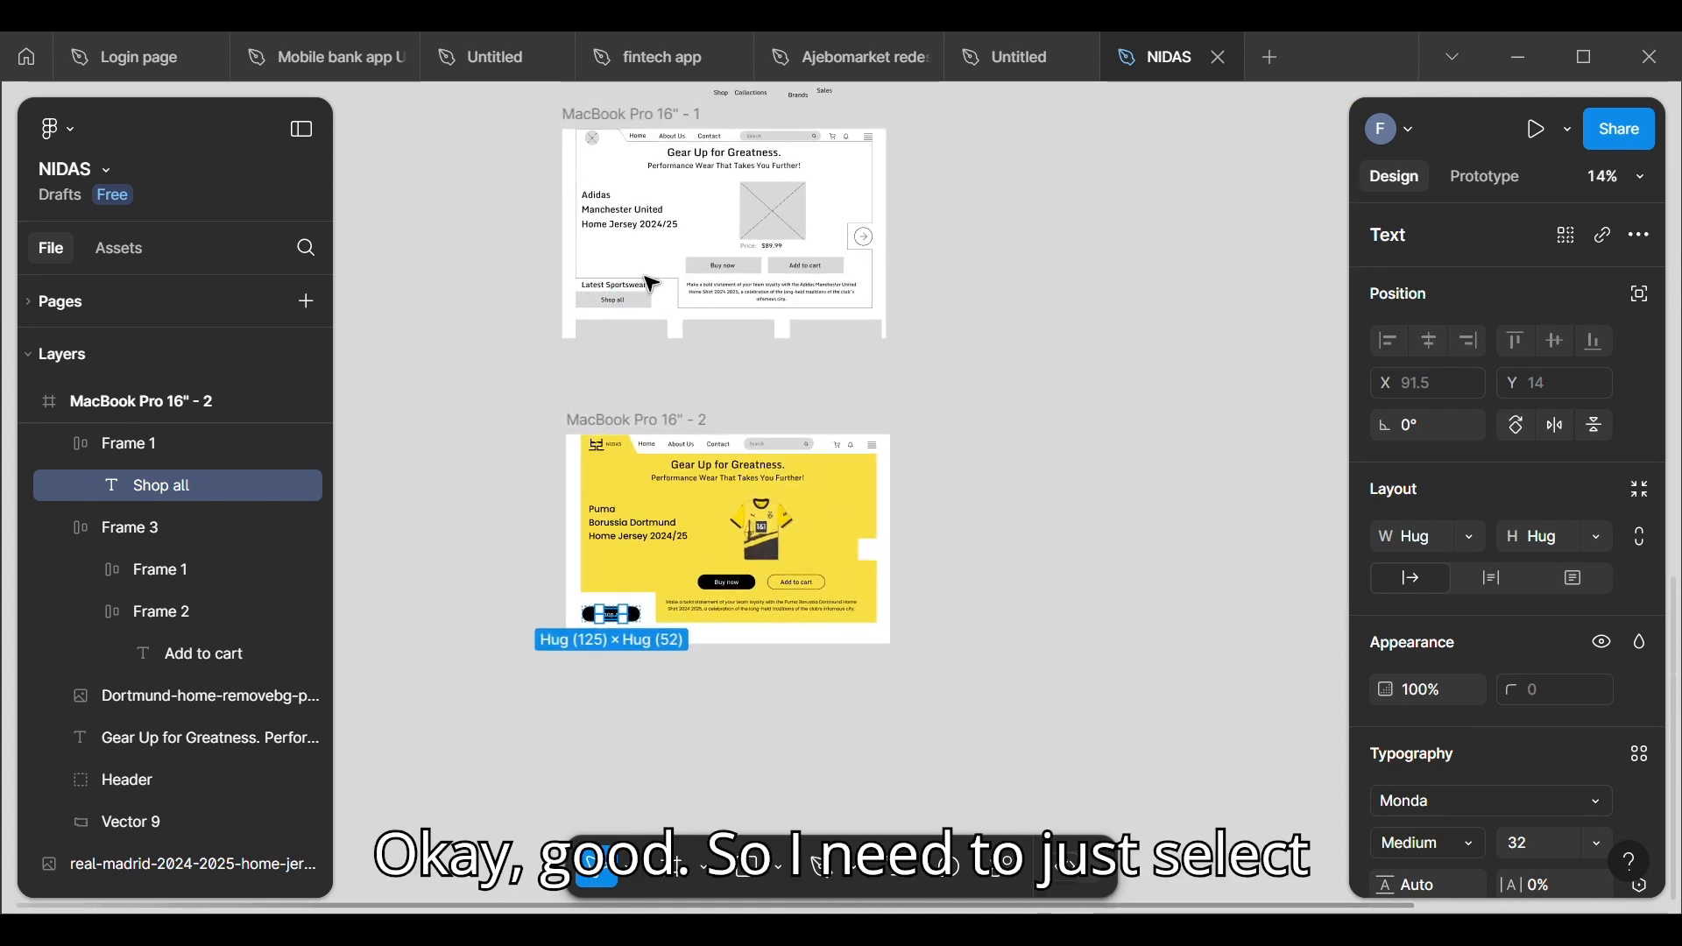
click(645, 290)
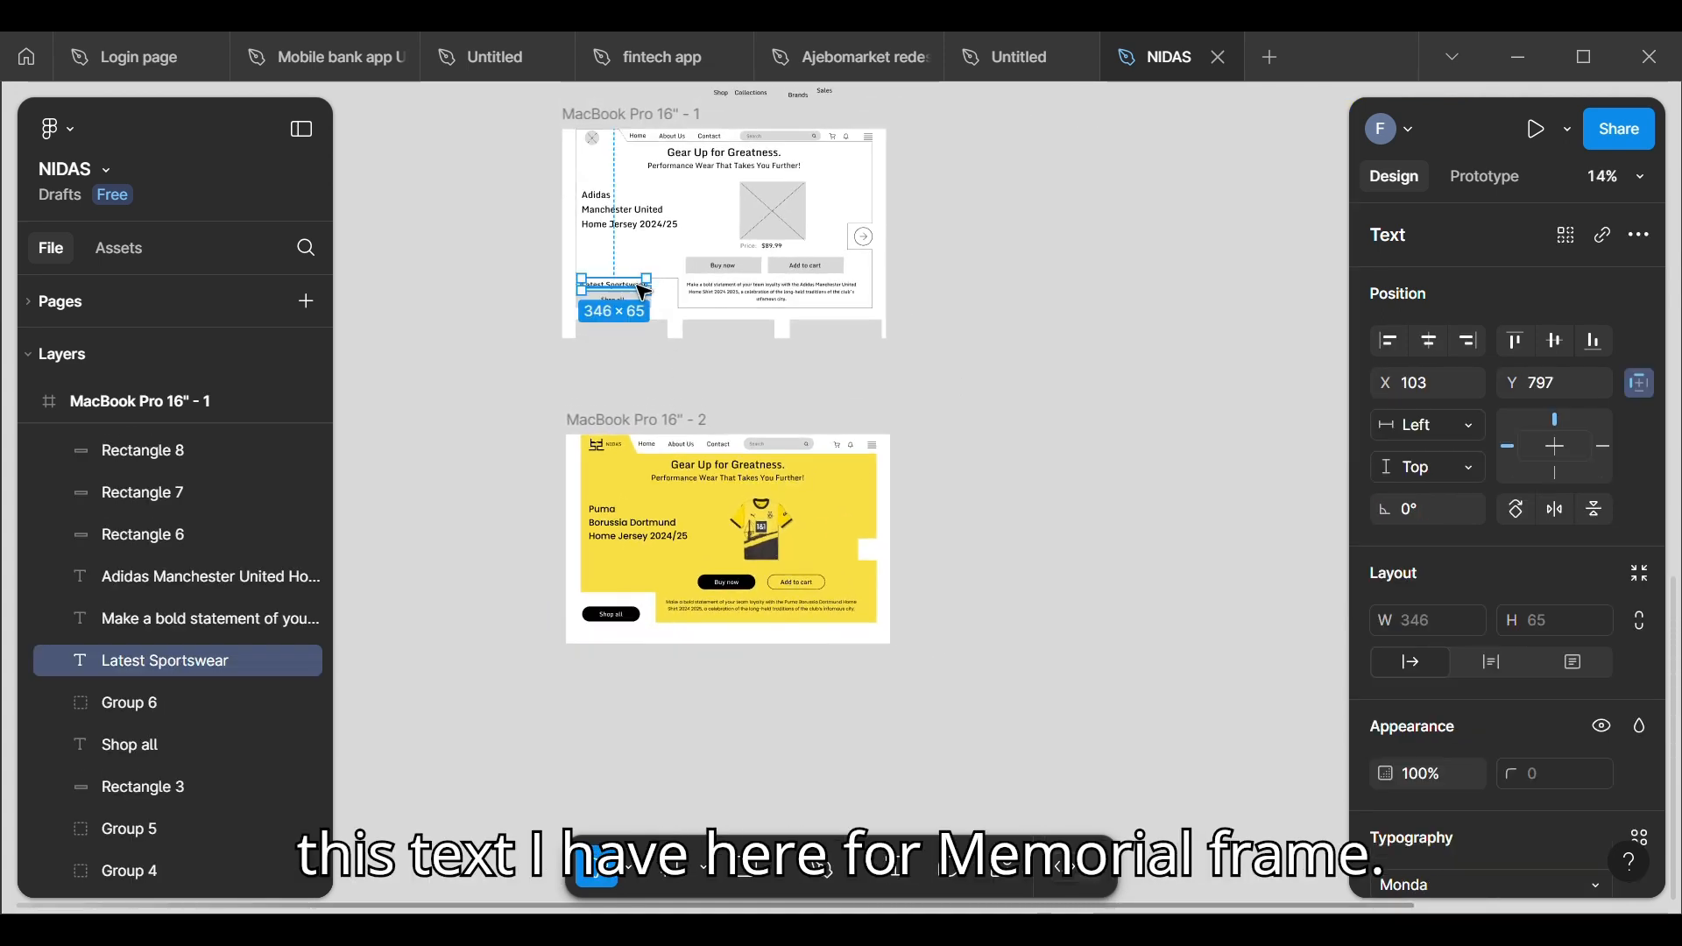
drag(649, 294, 649, 604)
scroll(618, 598, up, 5)
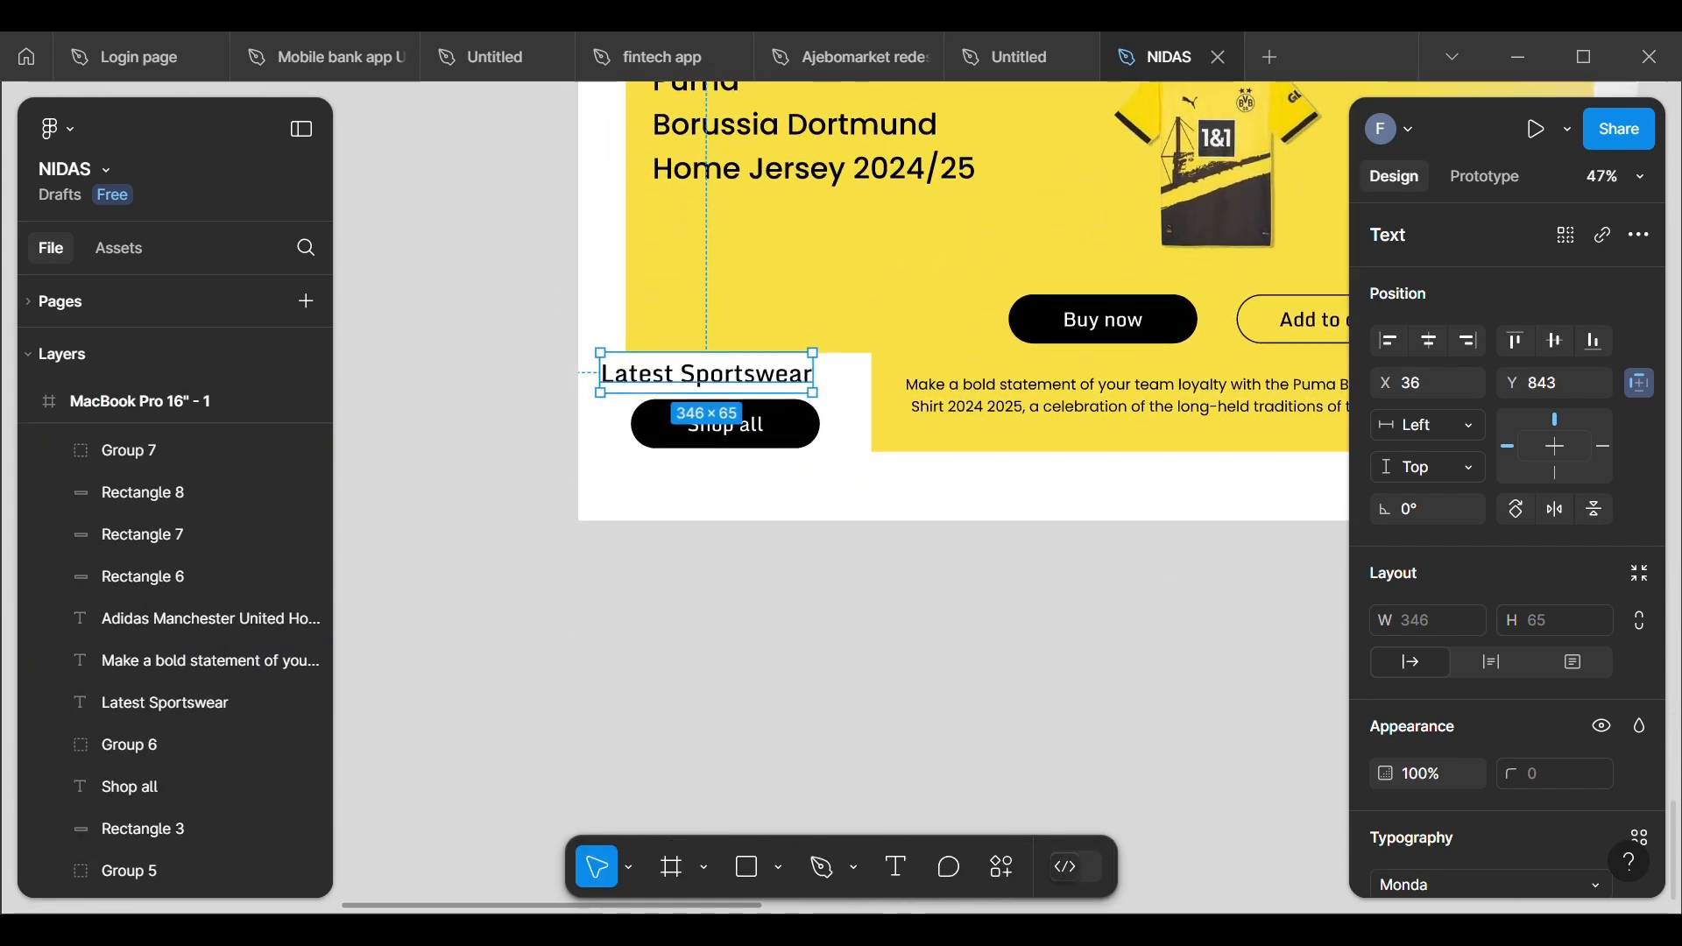
Step: Move the Shop all button to X 115, Y 925 and centre the Latest Sportswear text just above it
drag(710, 368, 748, 434)
click(733, 424)
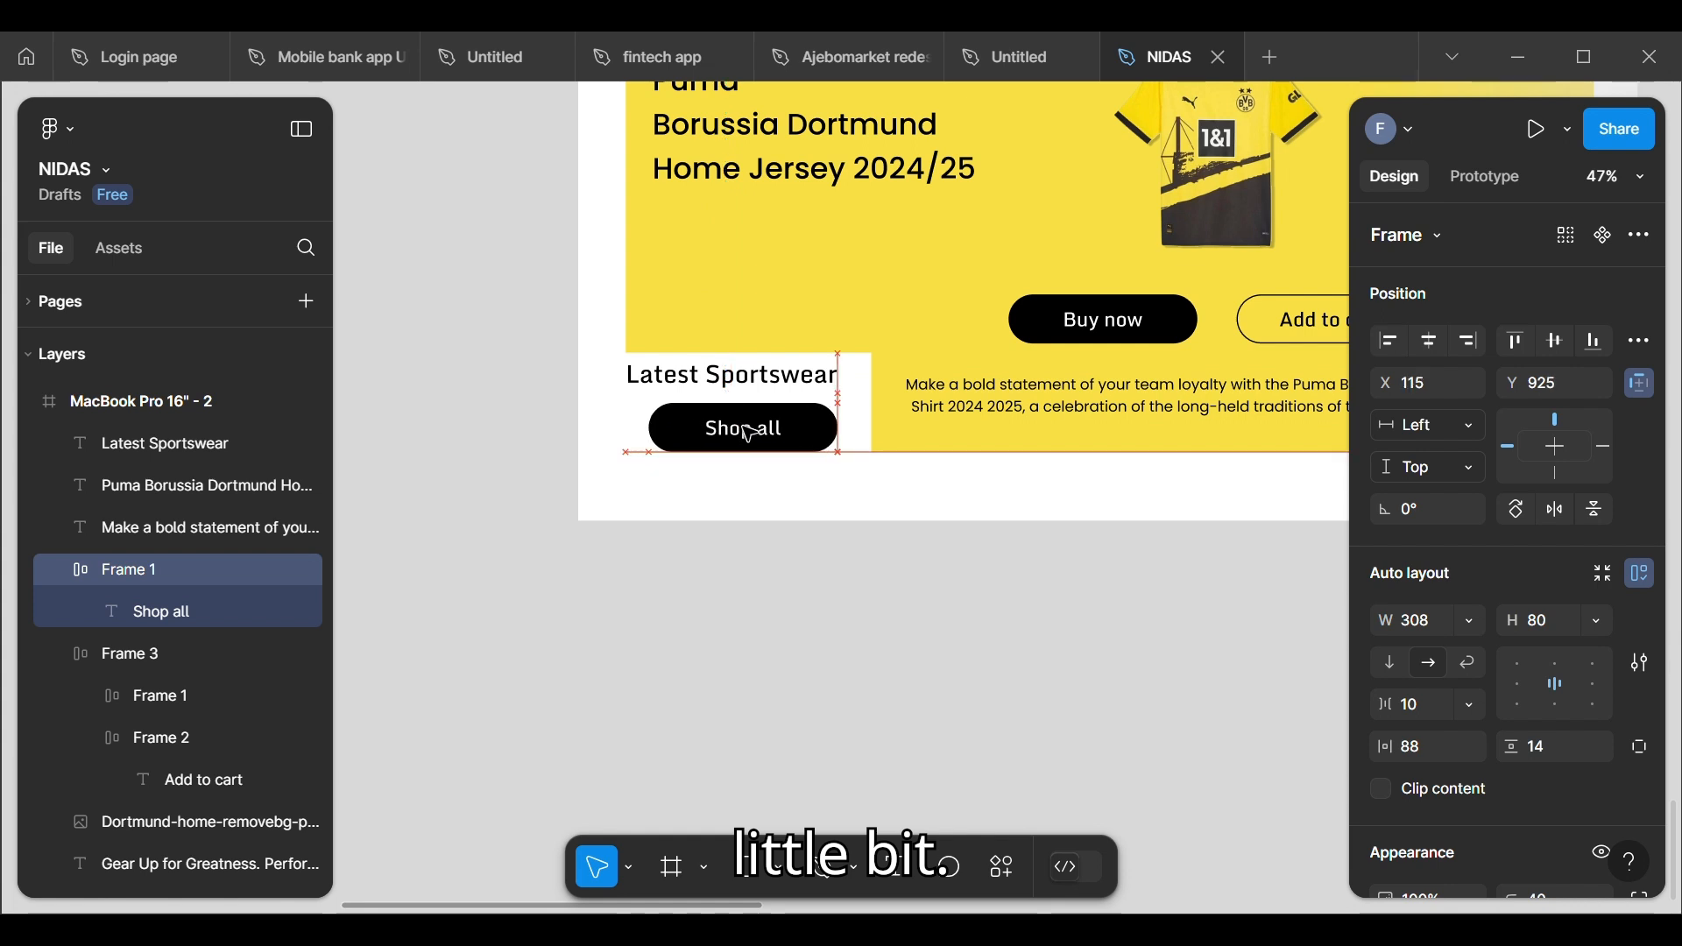
click(747, 394)
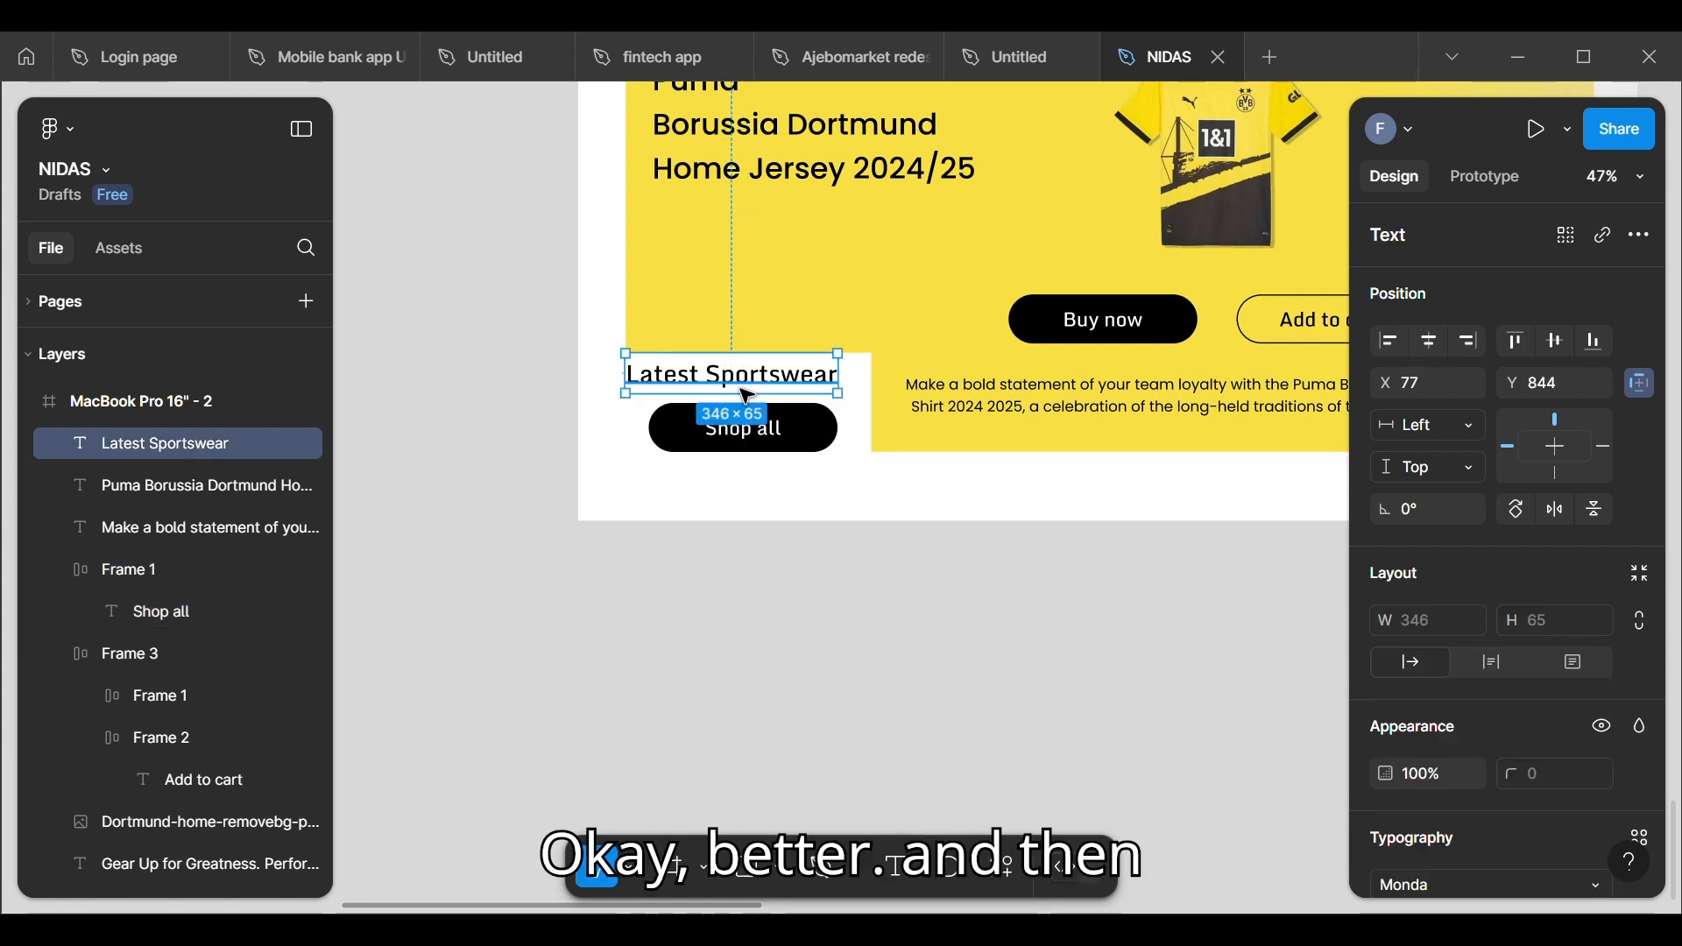
drag(748, 394, 759, 396)
click(531, 365)
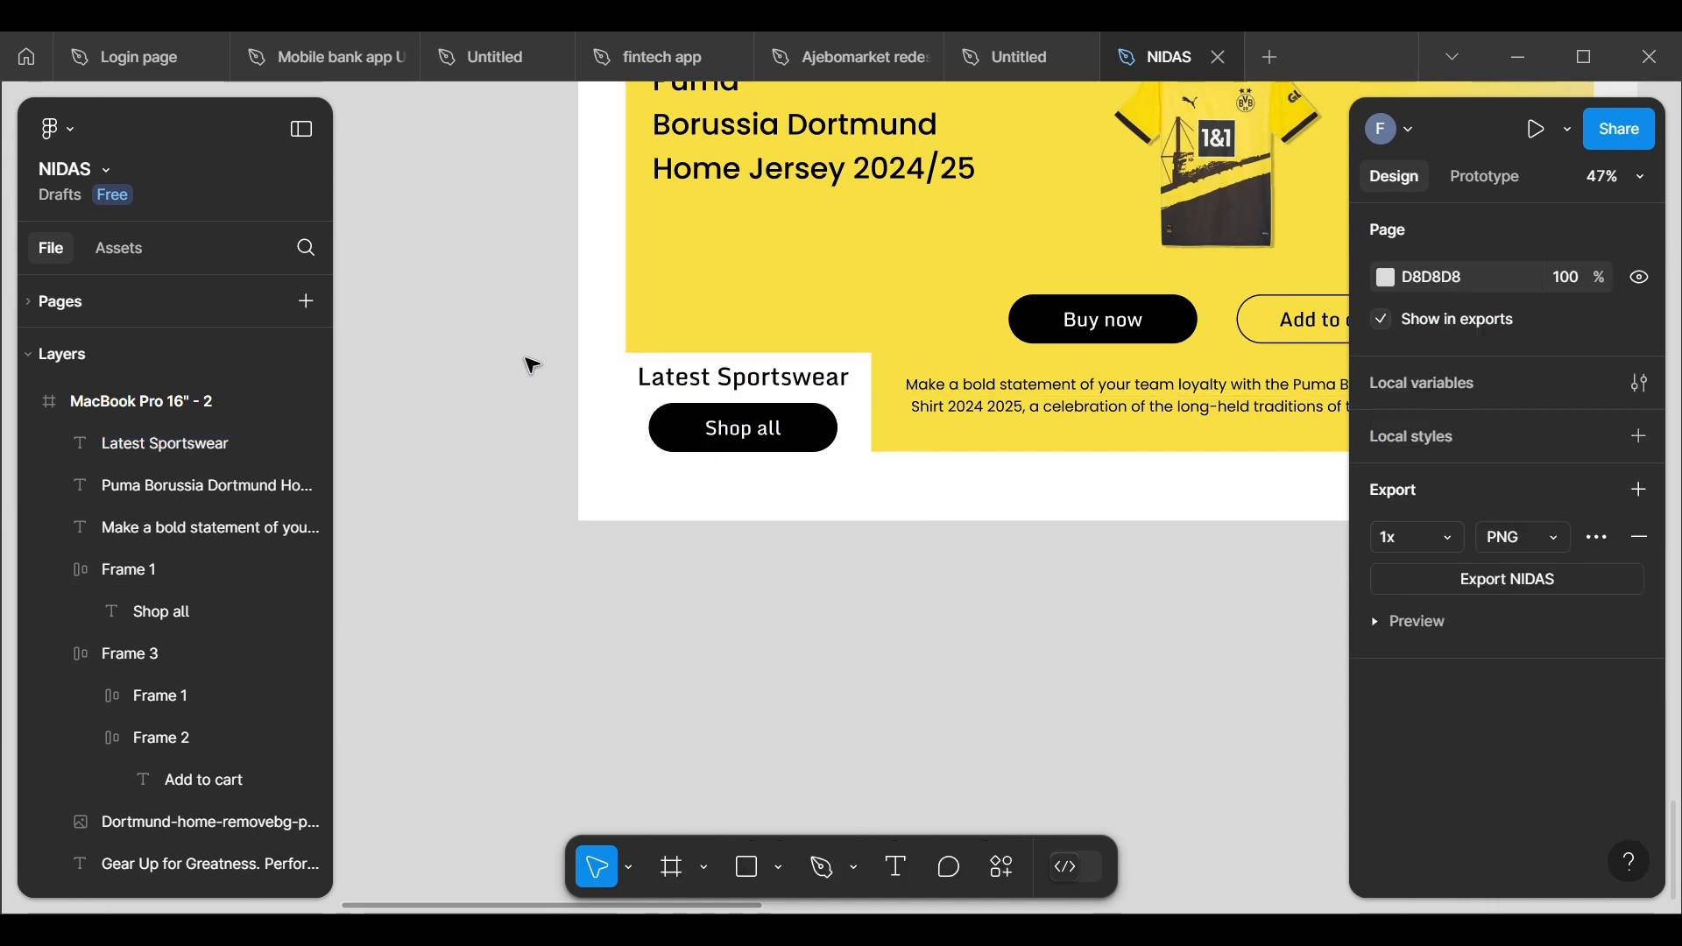
Step: Review the MacBook Pro 16" - 2 frame's overall layout against the MacBook Pro 16" - 1 wireframe
drag(524, 585, 486, 515)
scroll(391, 462, down, 5)
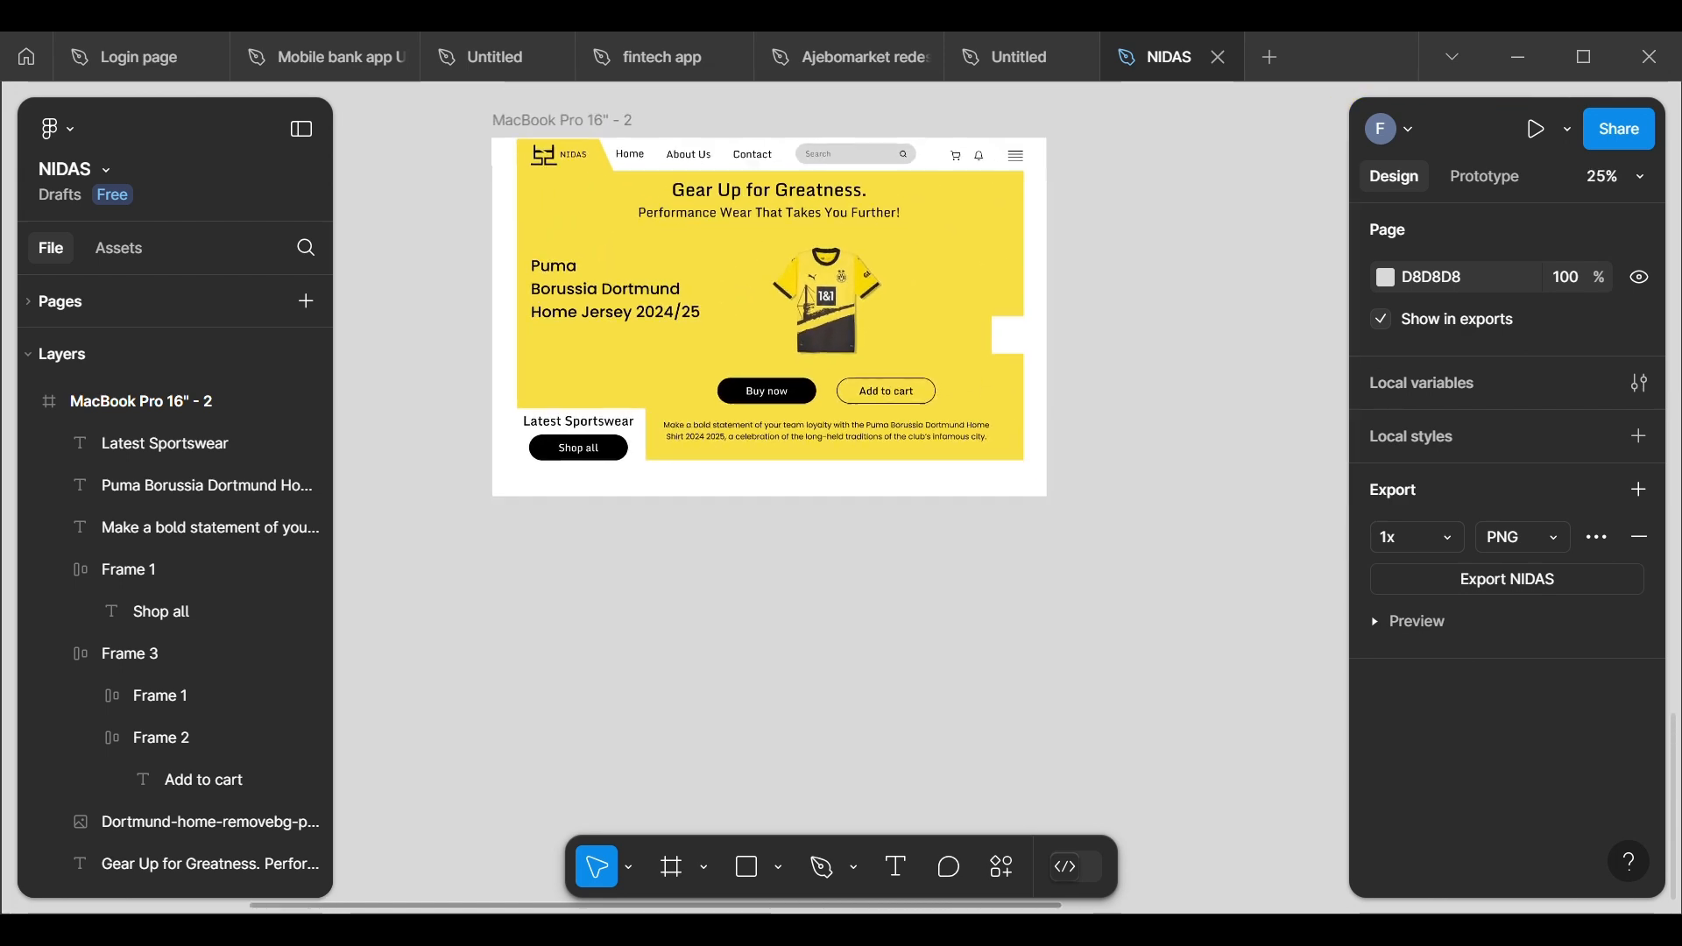
scroll(465, 276, up, 2)
scroll(777, 342, up, 1)
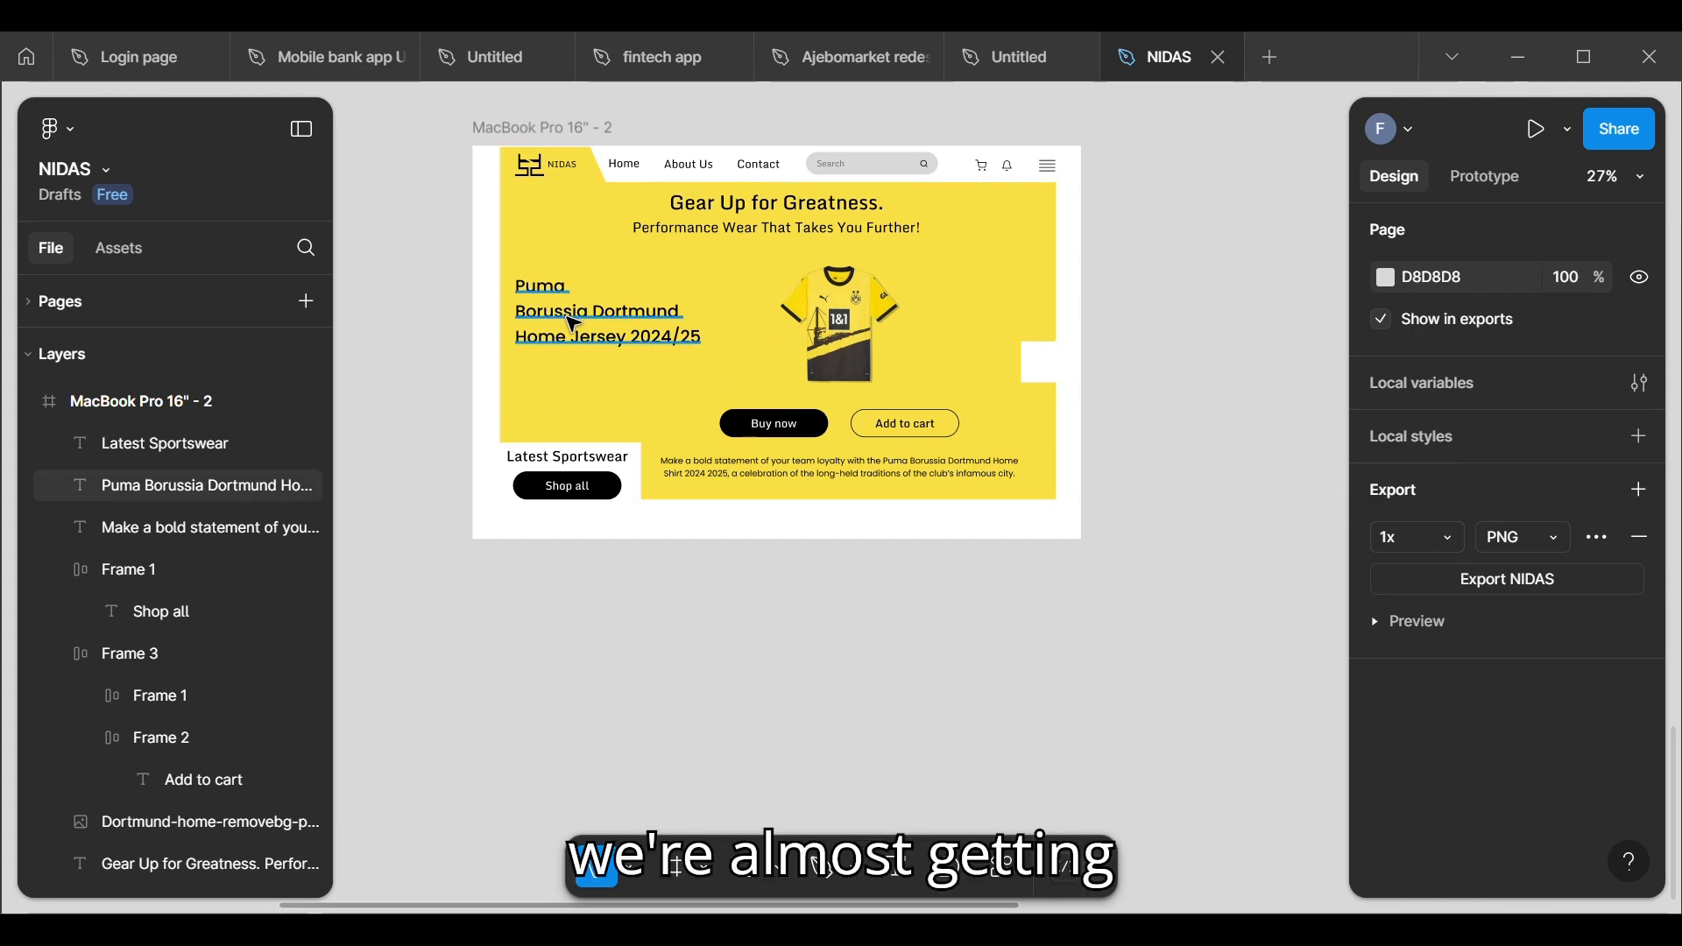
scroll(576, 324, down, 3)
scroll(575, 324, up, 2)
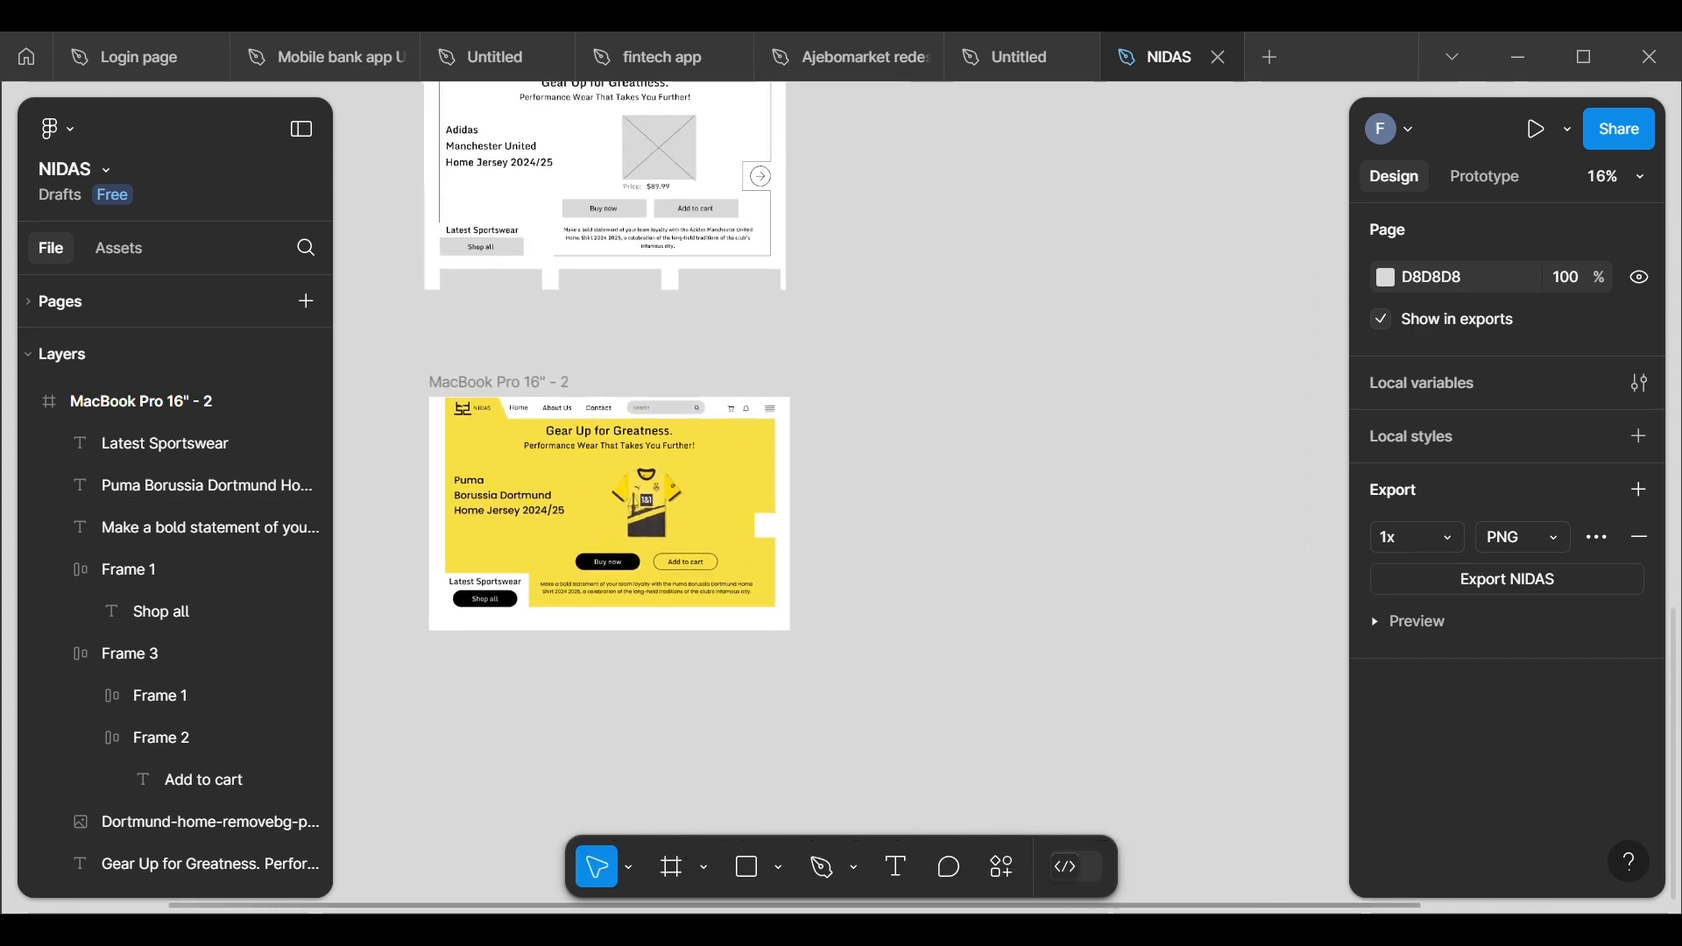
scroll(456, 569, up, 4)
scroll(526, 613, down, 4)
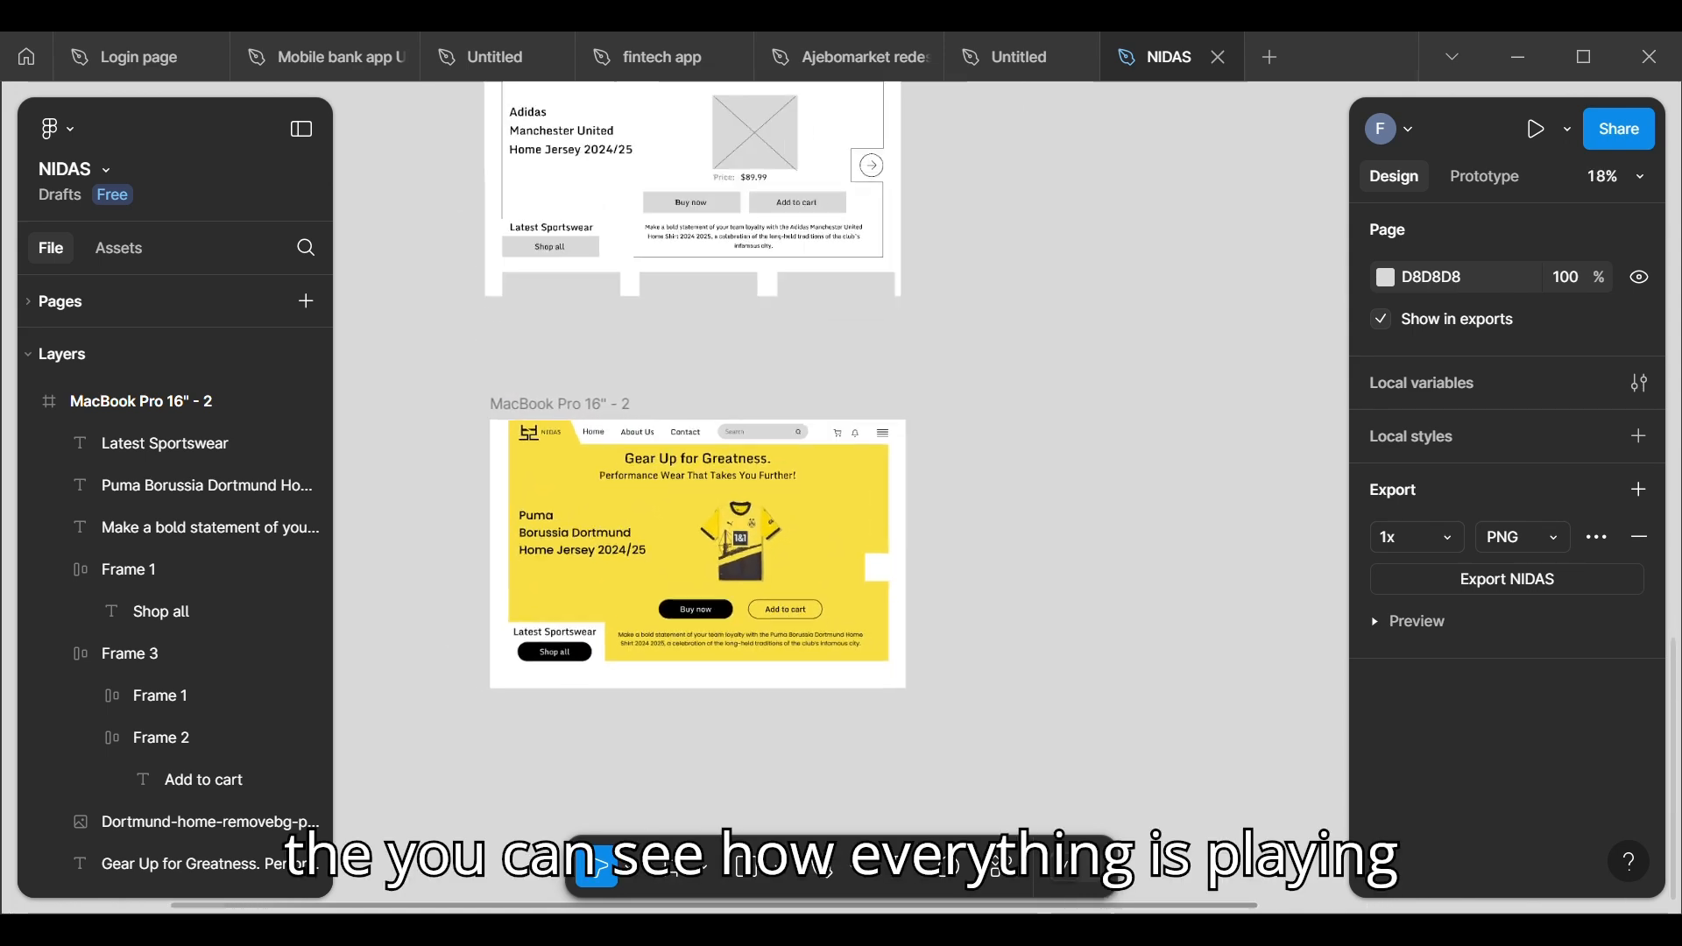
scroll(525, 613, up, 1)
scroll(692, 534, down, 1)
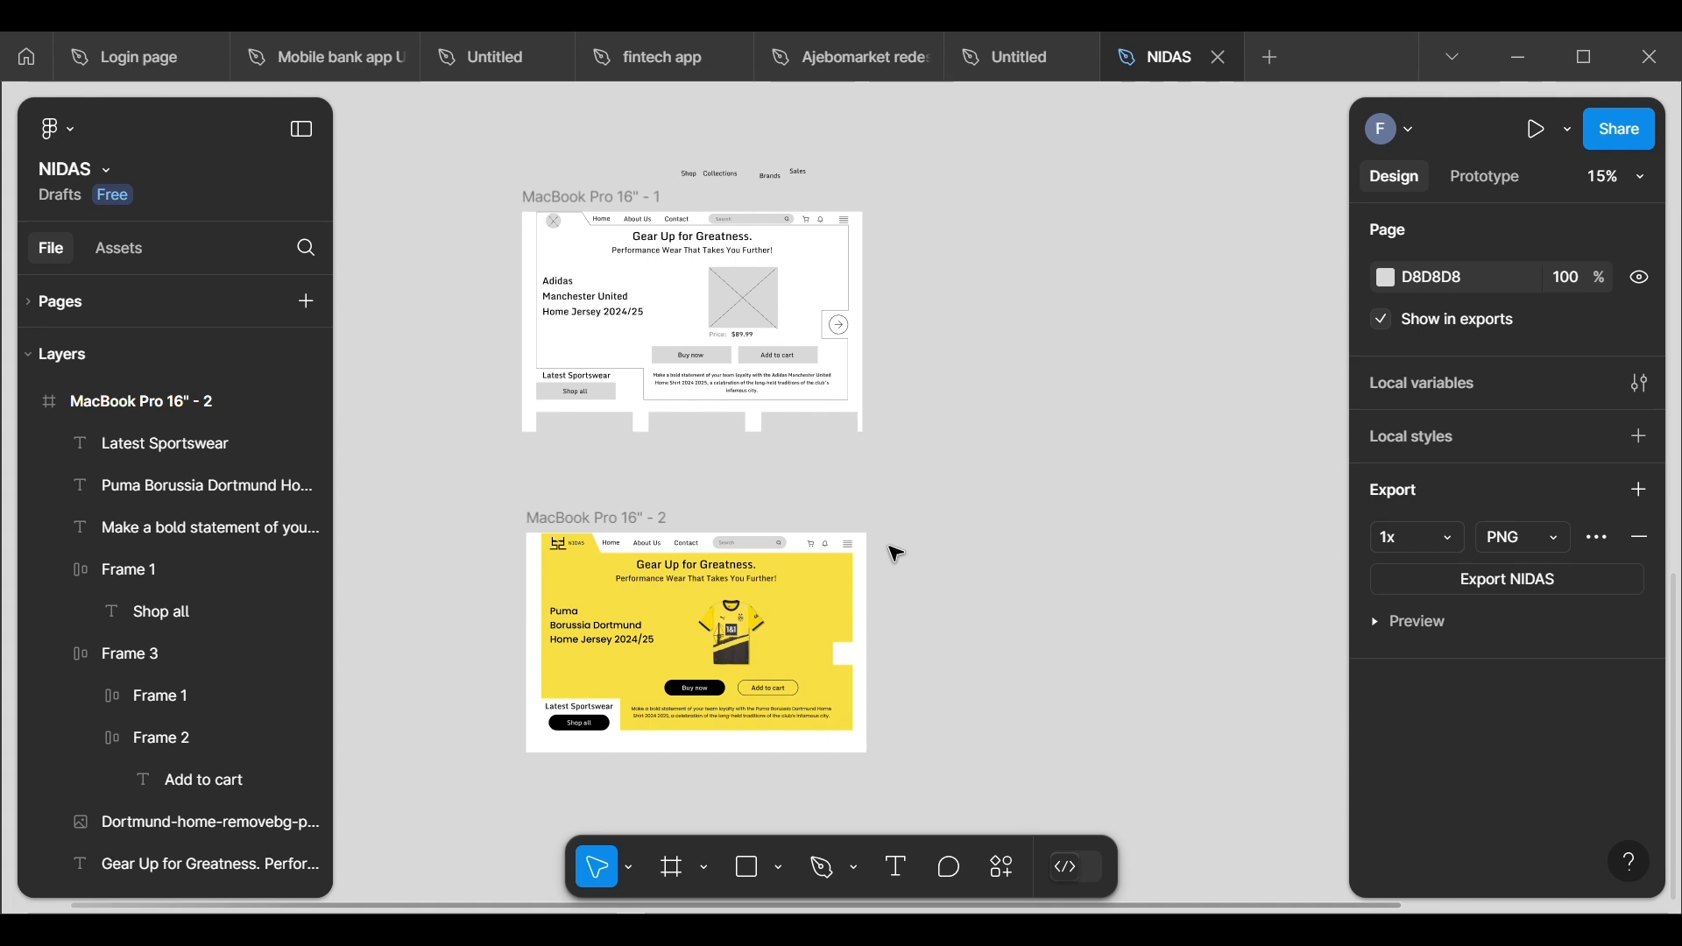
scroll(896, 554, up, 4)
scroll(895, 554, down, 1)
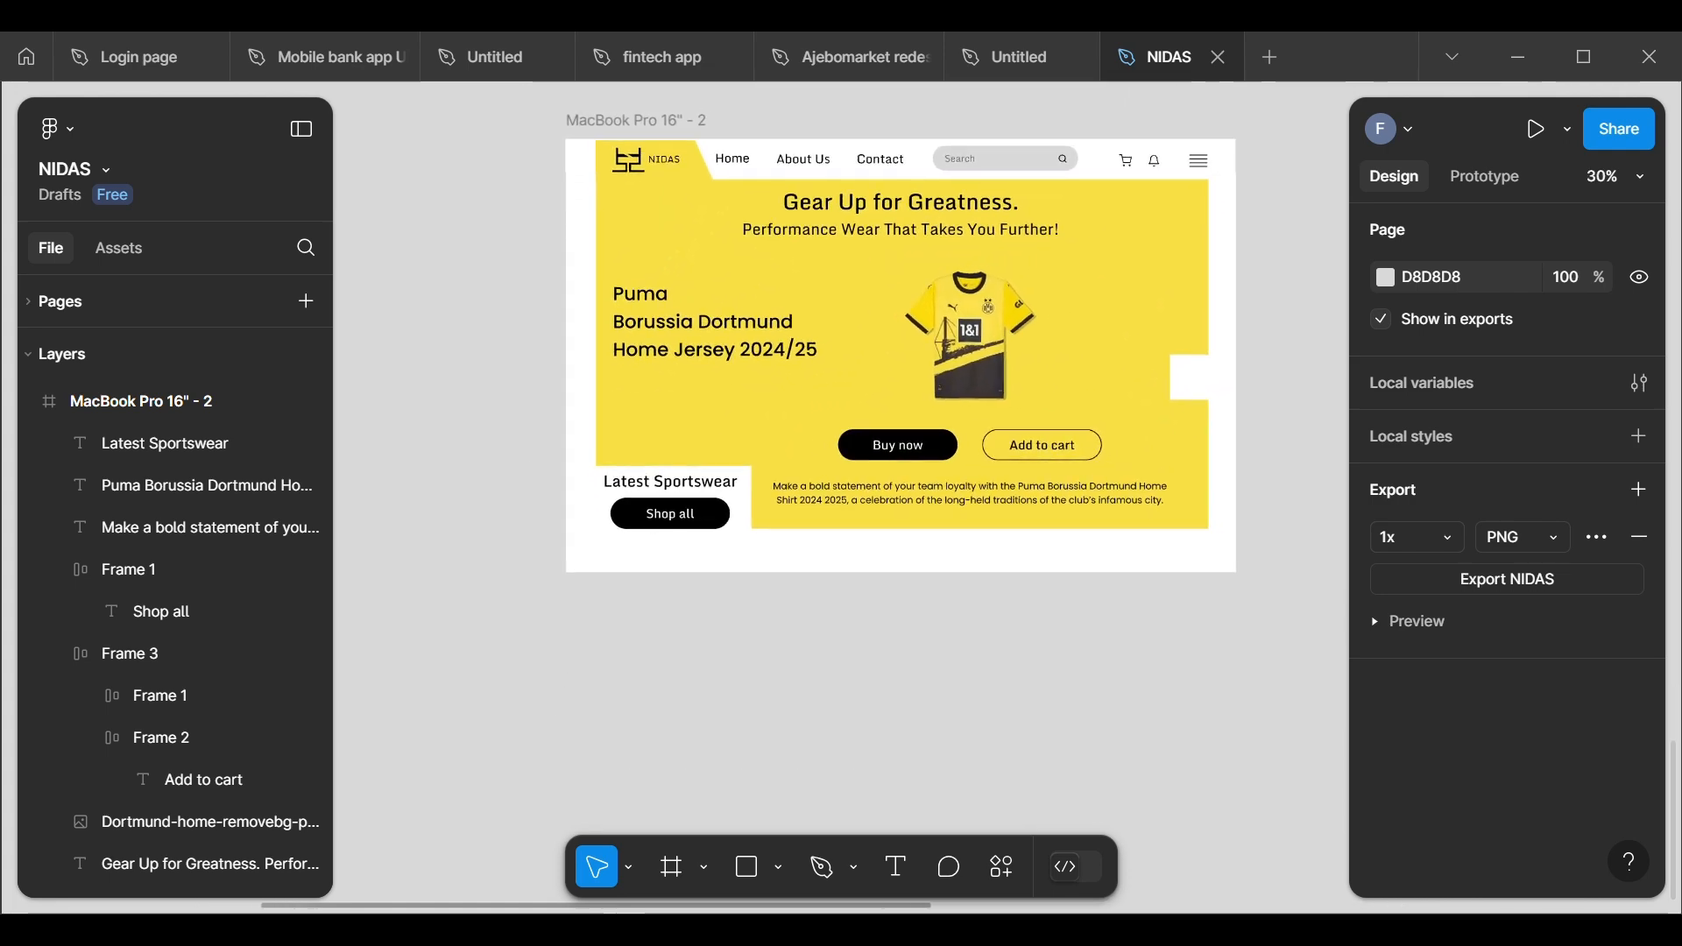
Step: Examine the circled arrow at the wireframe hero's edge and the matching empty white notch in the MacBook Pro 16" - 2 frame
scroll(862, 392, down, 3)
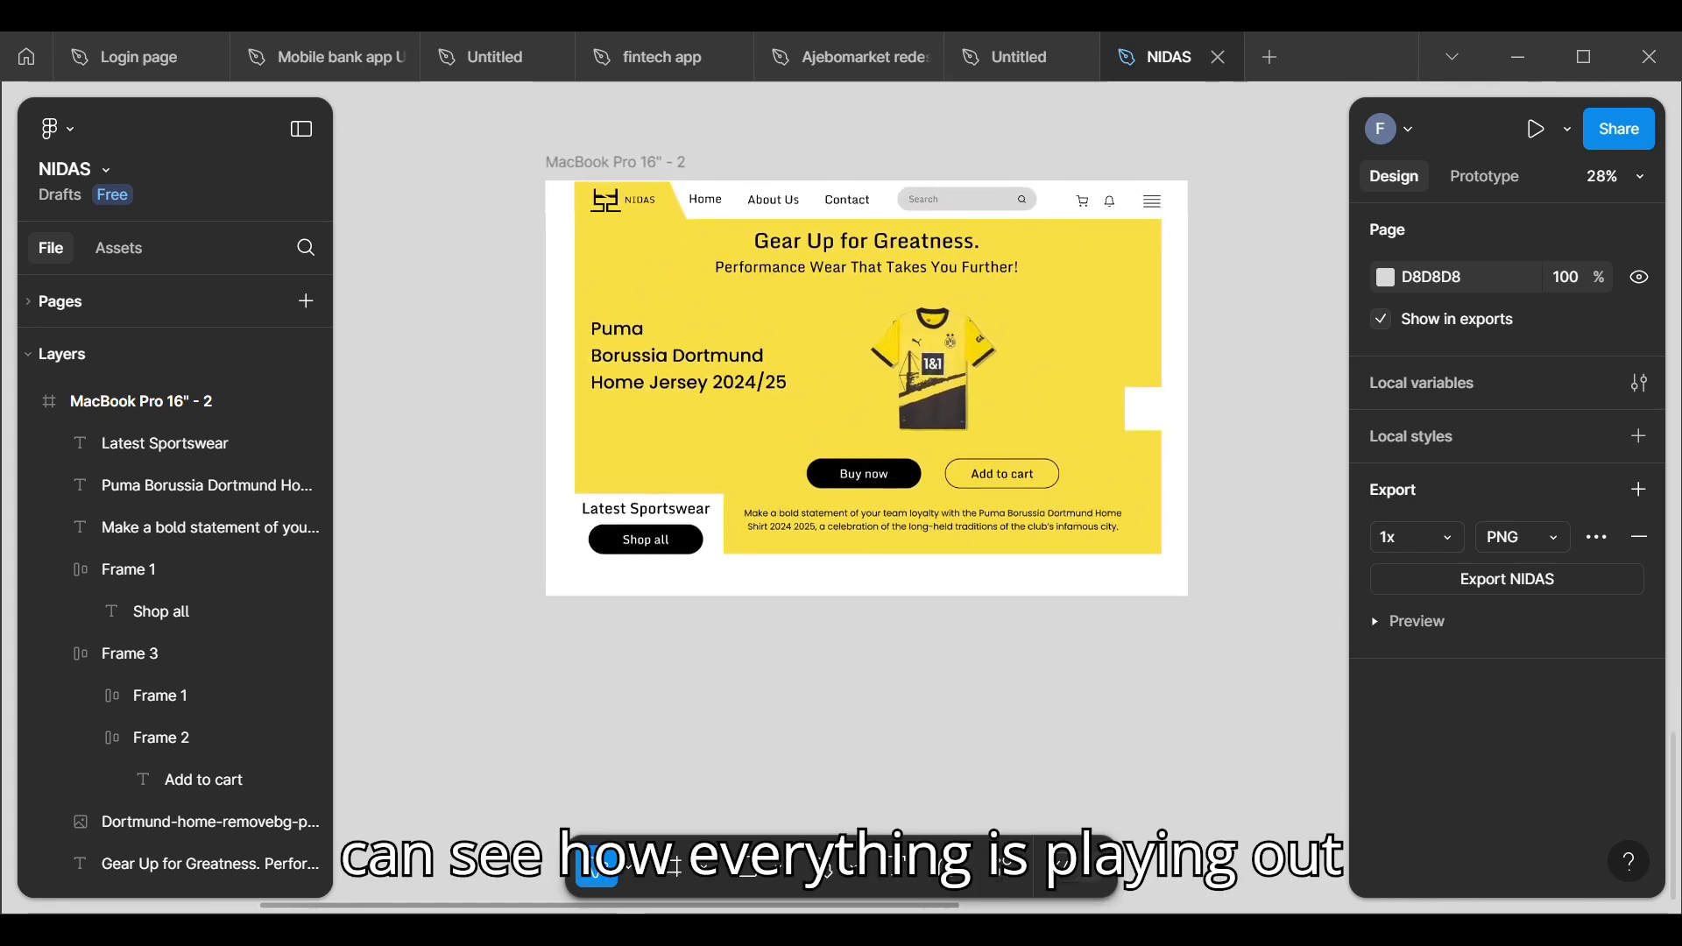
scroll(762, 453, down, 1)
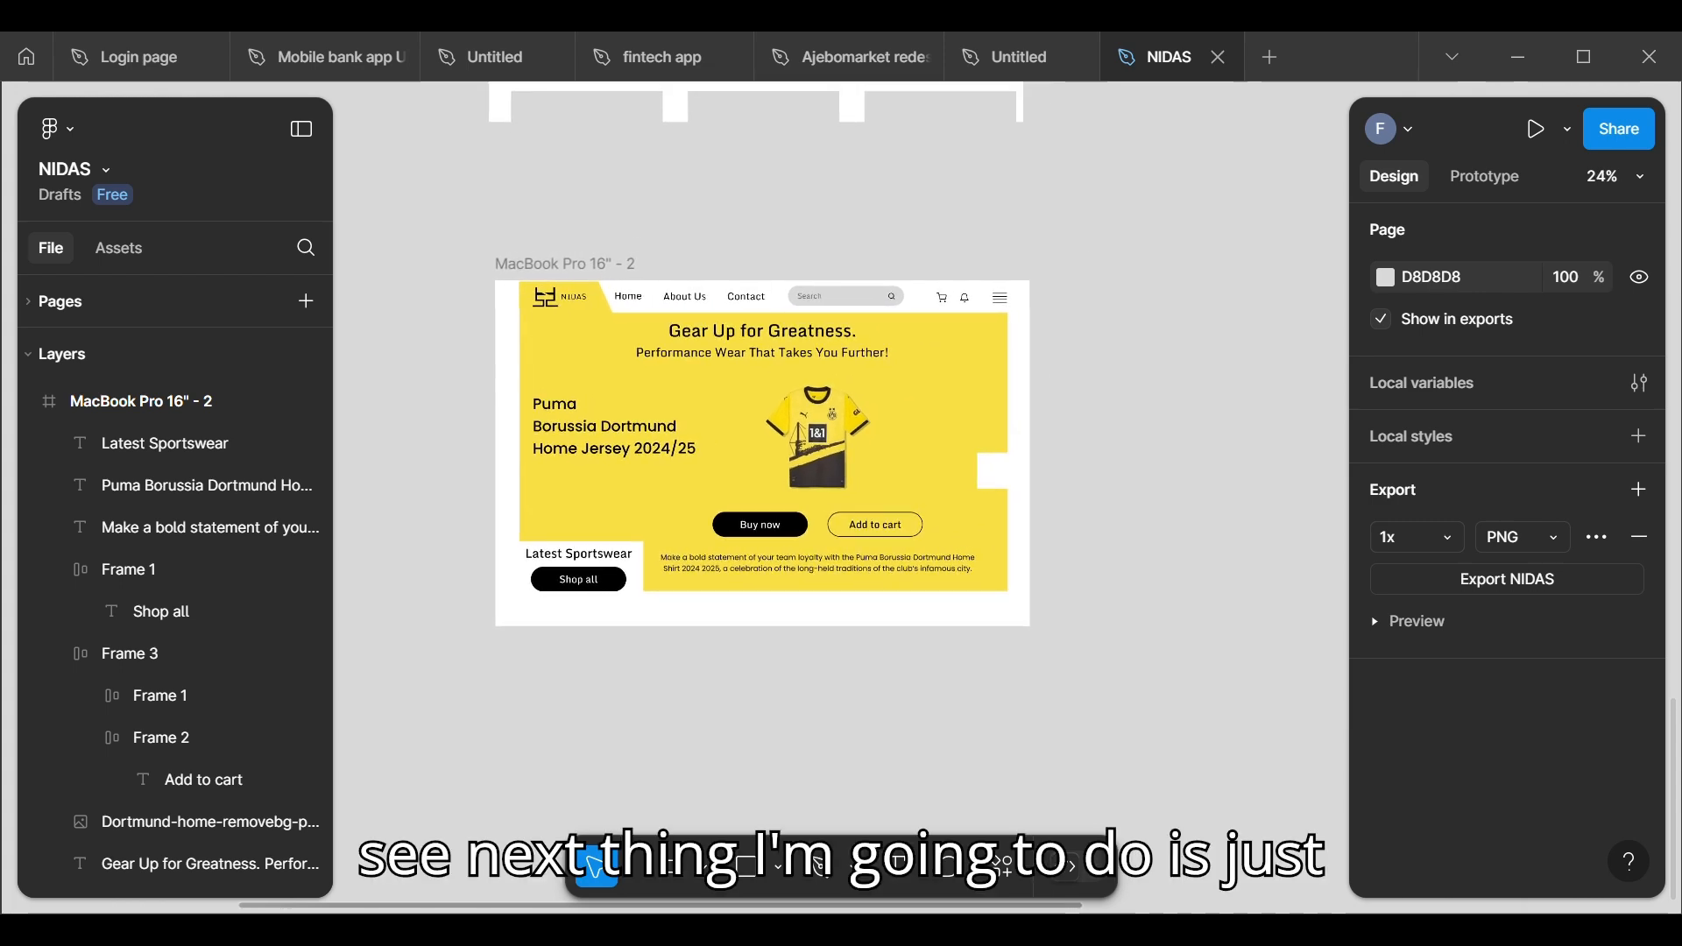
scroll(762, 456, down, 4)
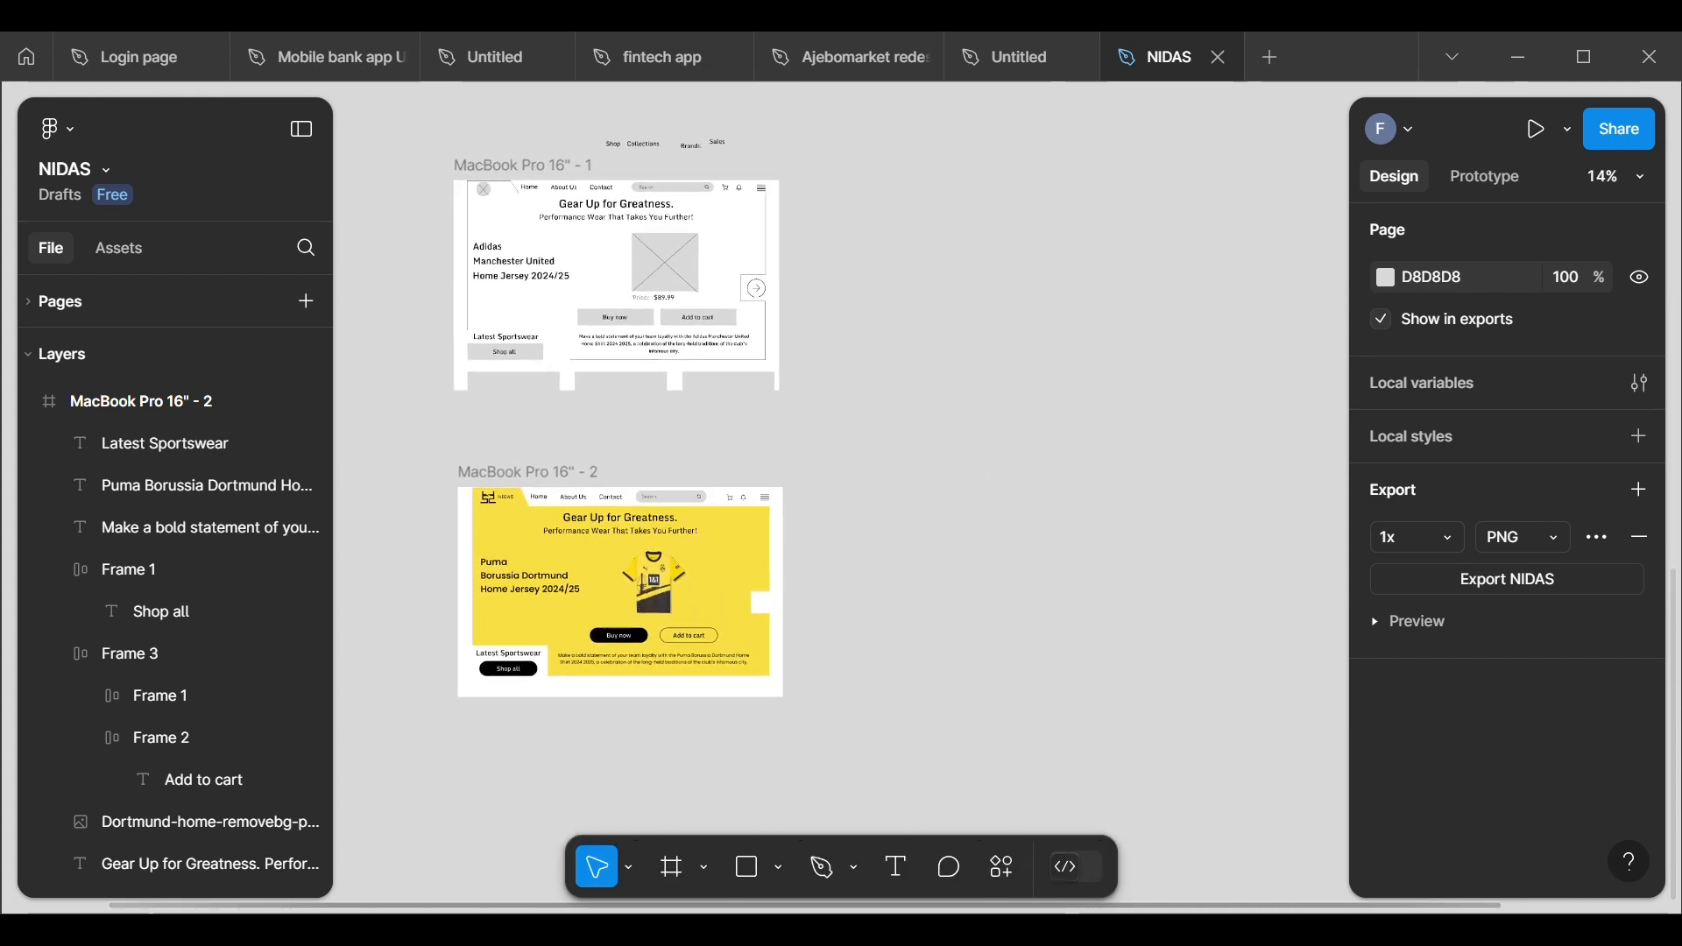
scroll(596, 350, up, 2)
scroll(787, 263, up, 5)
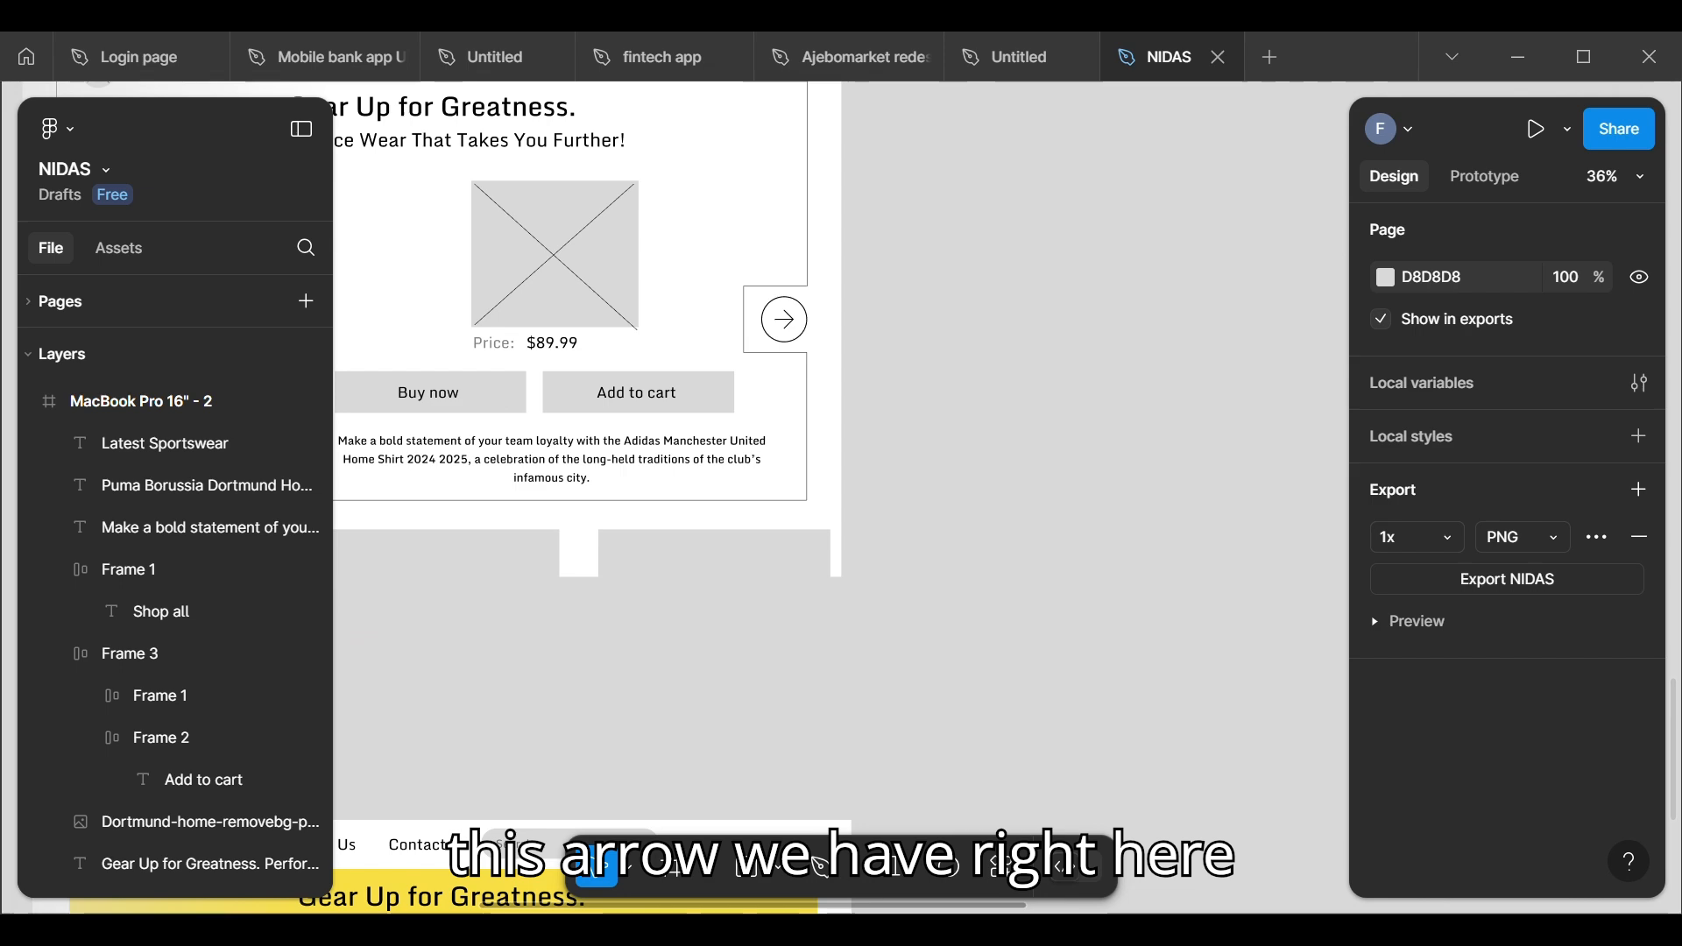
scroll(835, 348, down, 4)
scroll(933, 197, down, 1)
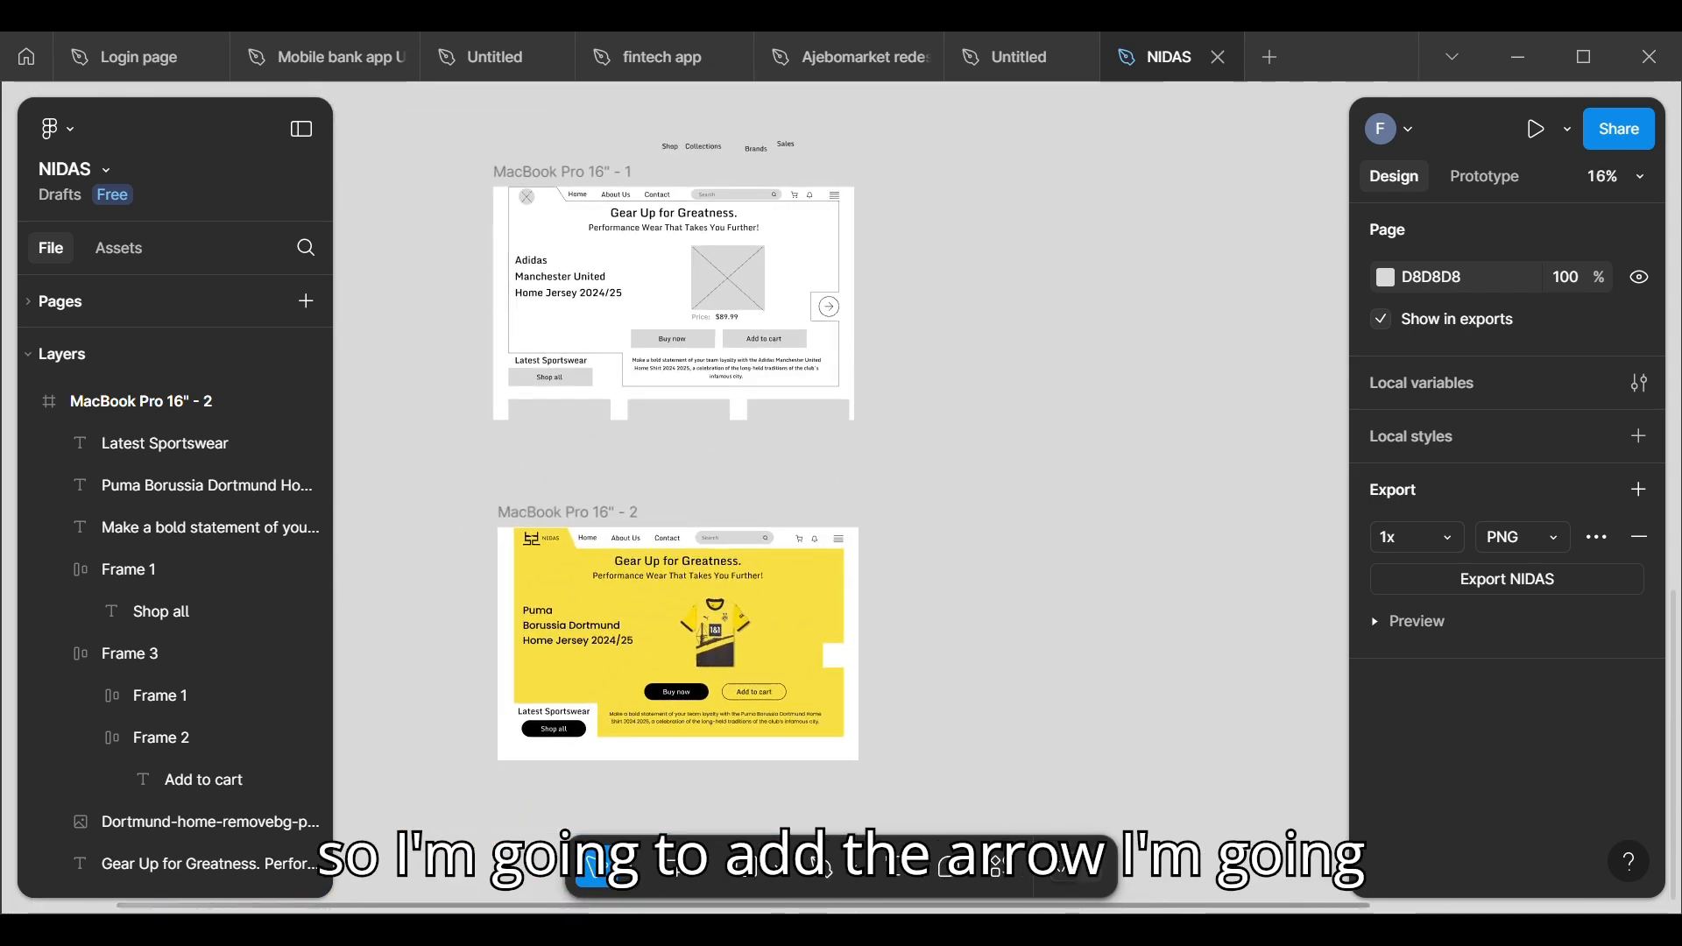
scroll(915, 565, down, 1)
scroll(916, 565, down, 3)
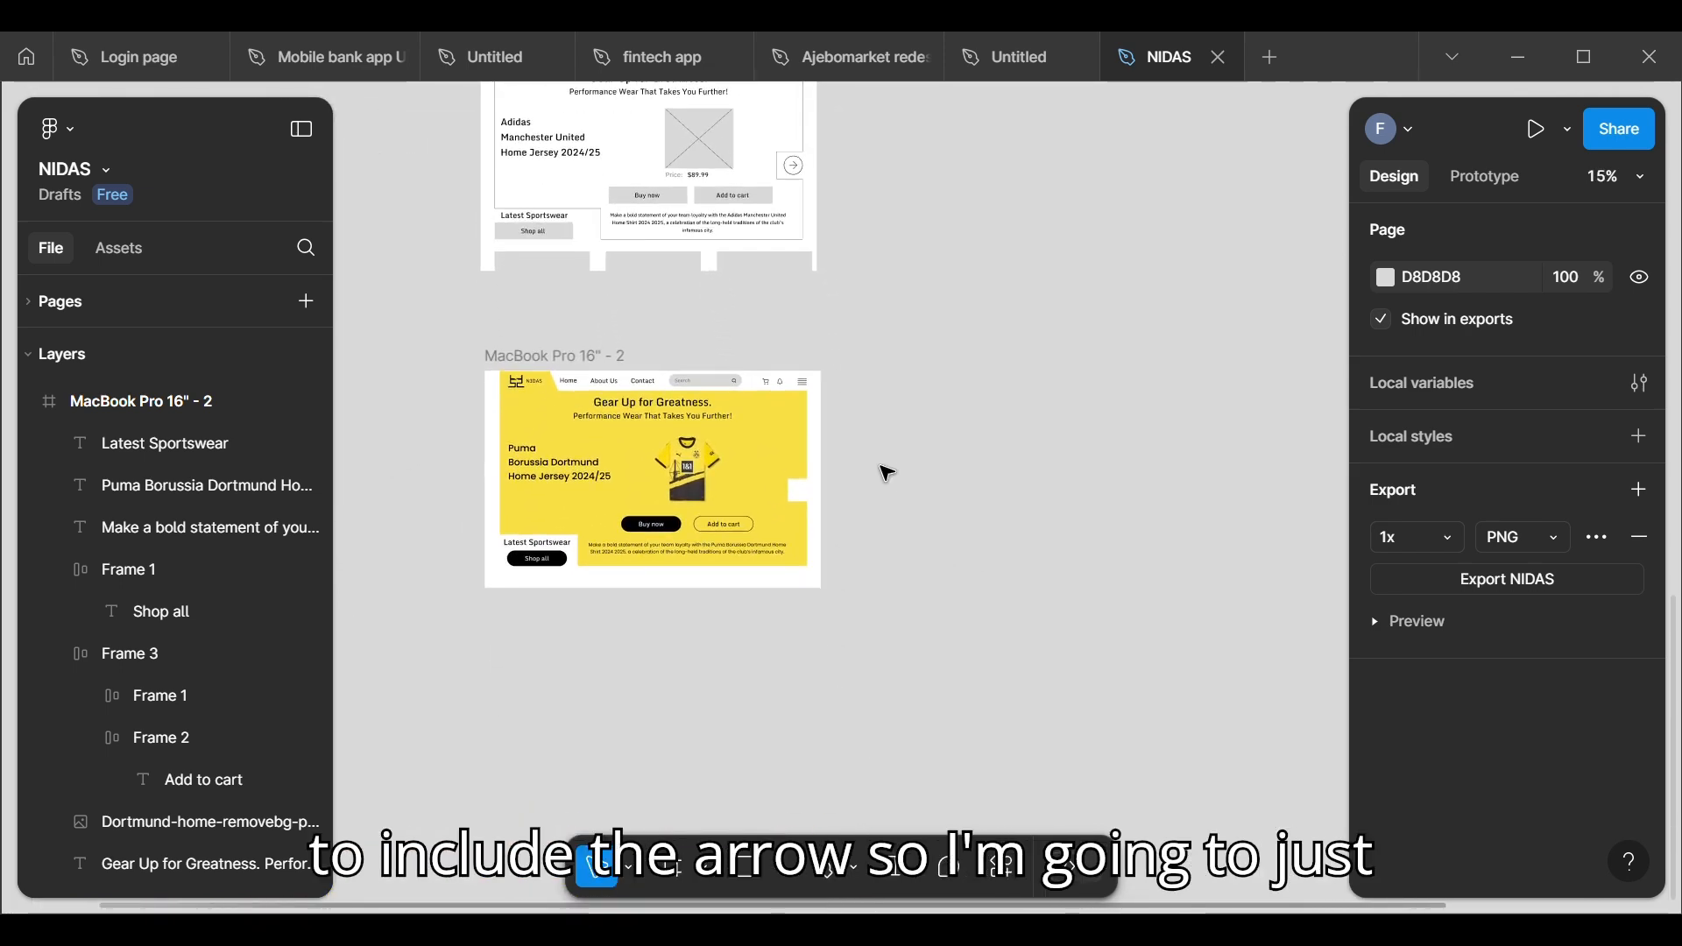
Step: Open the Iconify plugin and select the blue circled arrow icon-park:left-c from the "left" icons
right_click(883, 426)
mouse_move(958, 657)
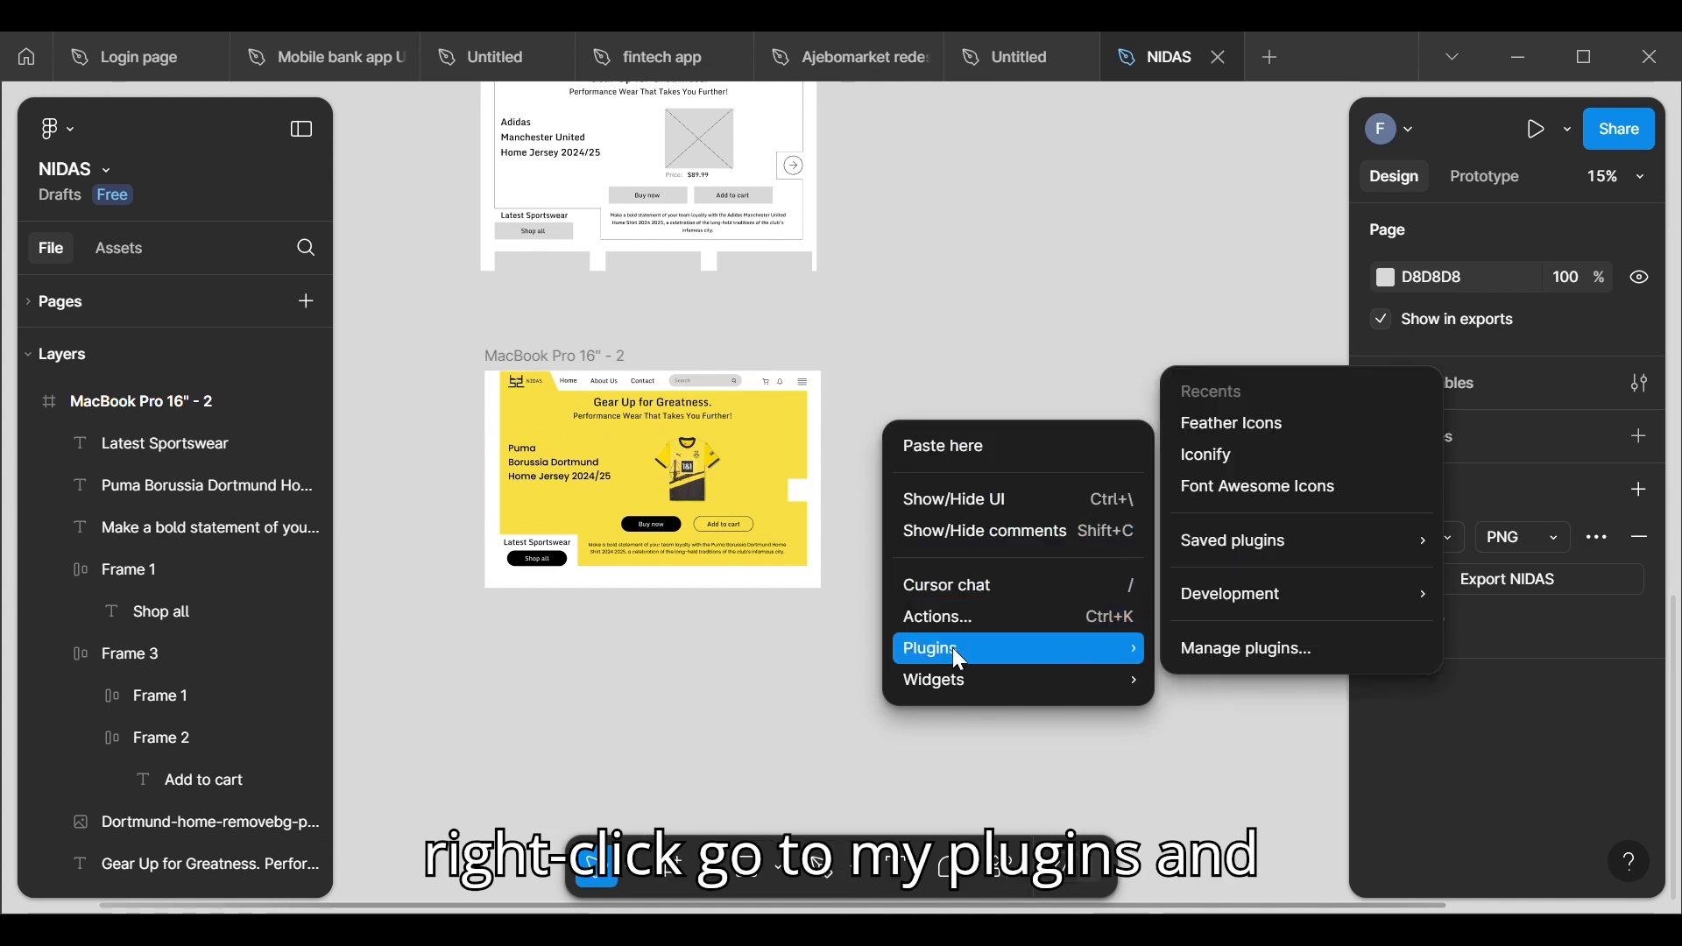
click(1212, 456)
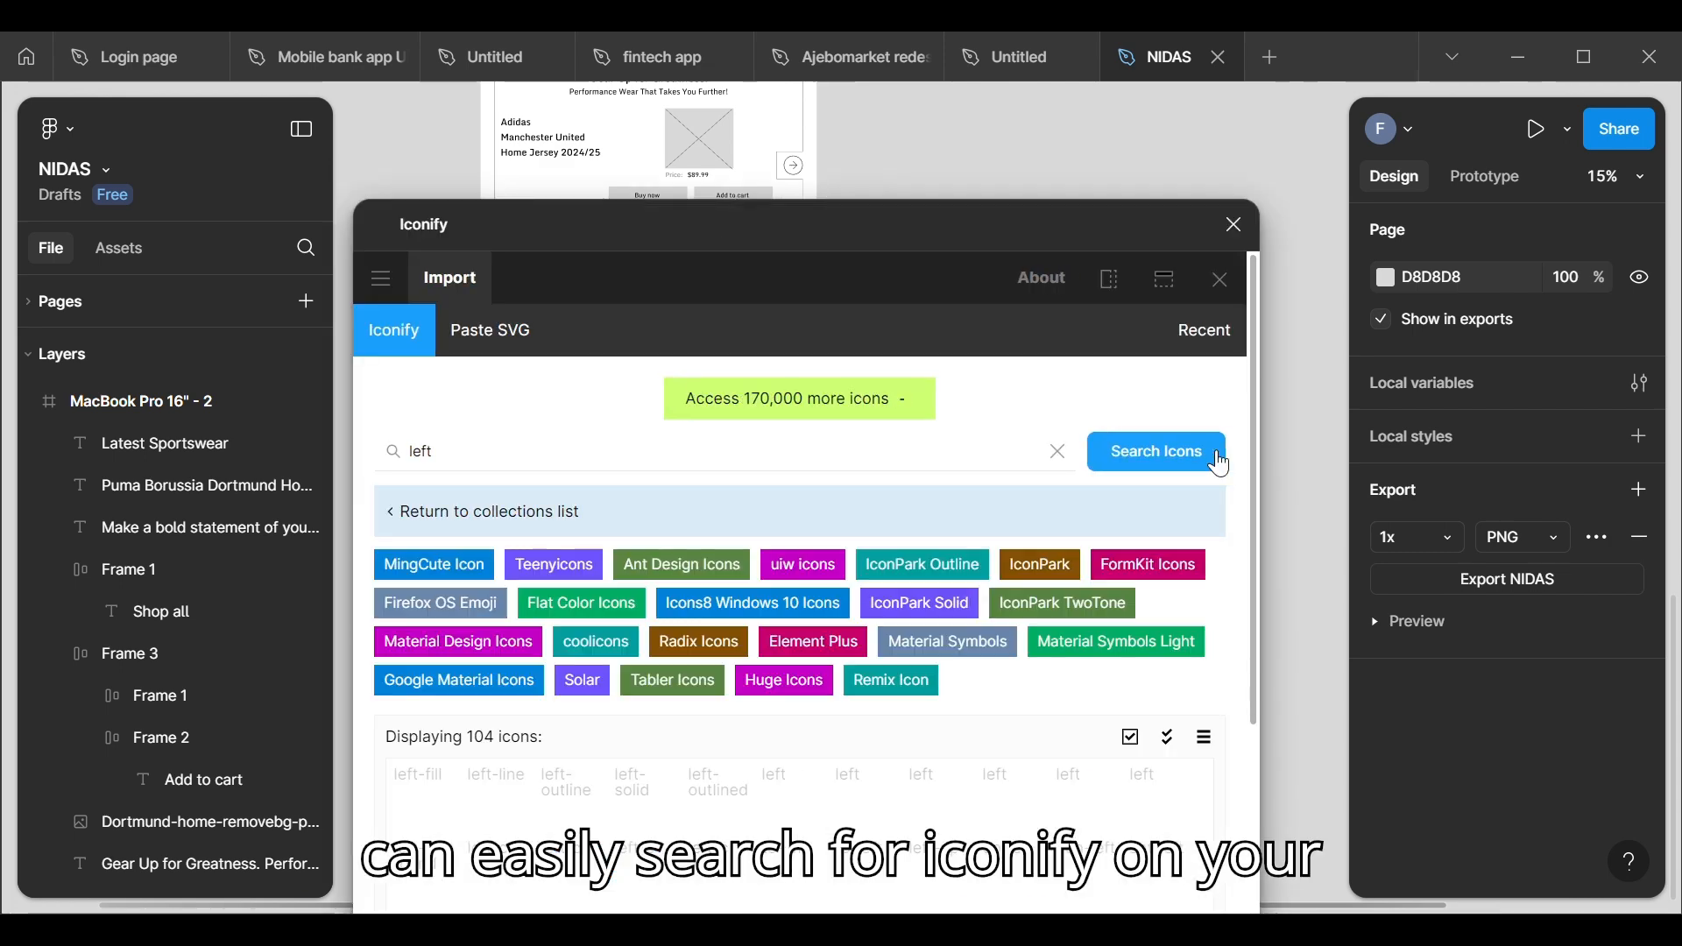
scroll(644, 622, down, 4)
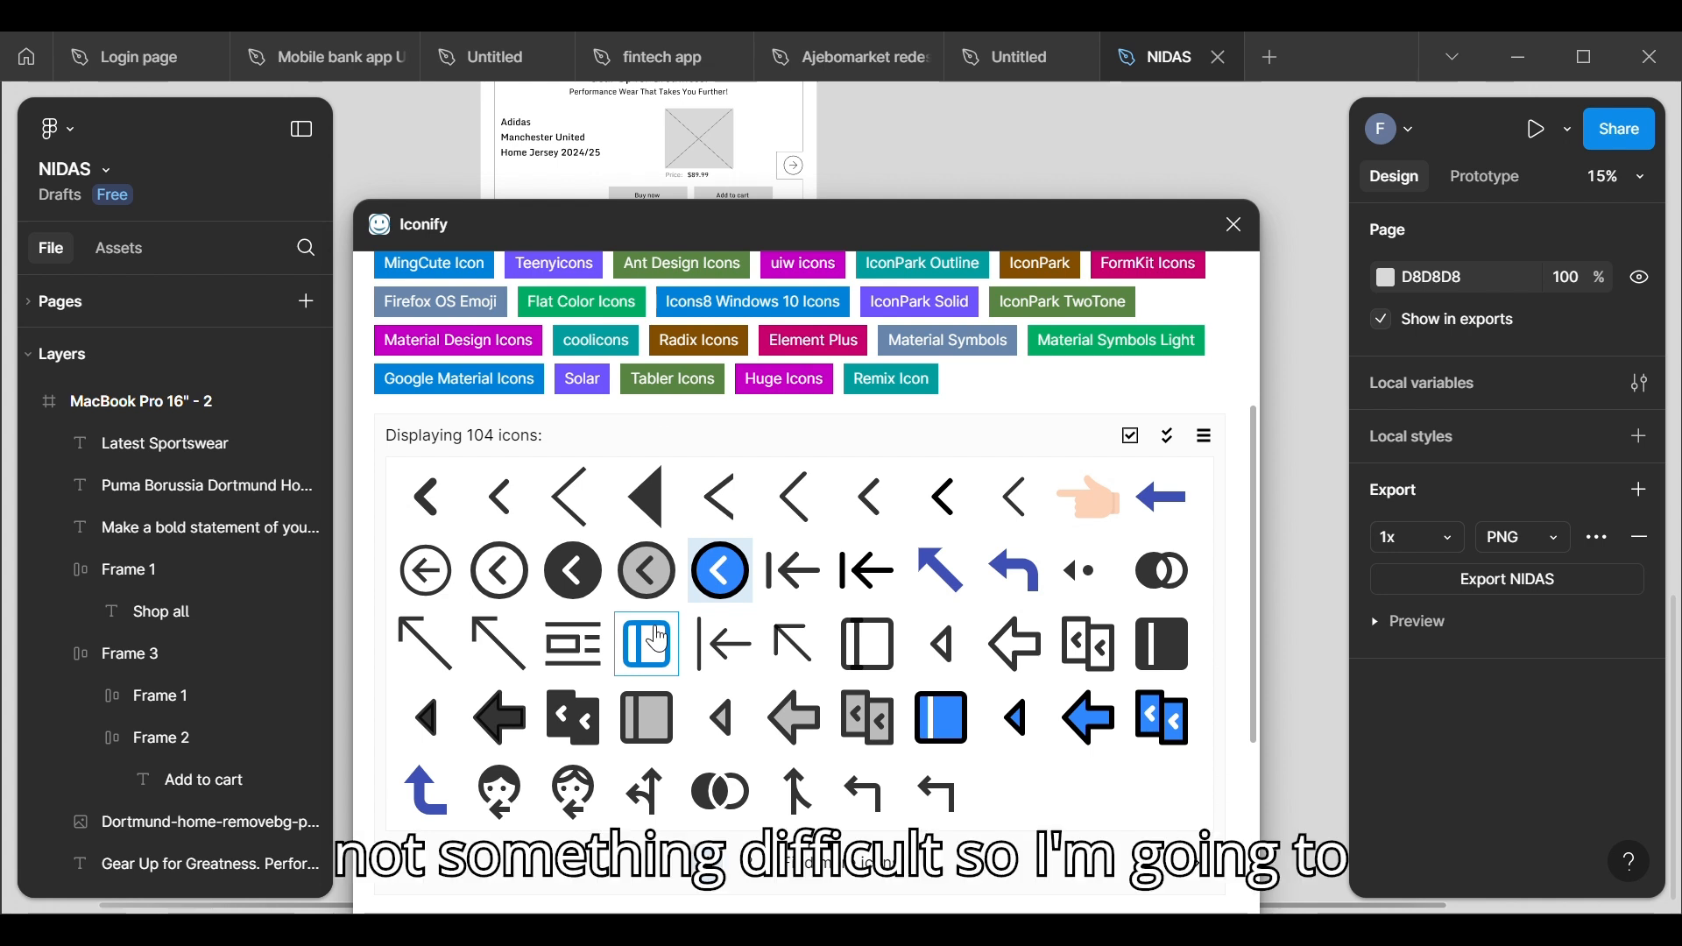
click(734, 592)
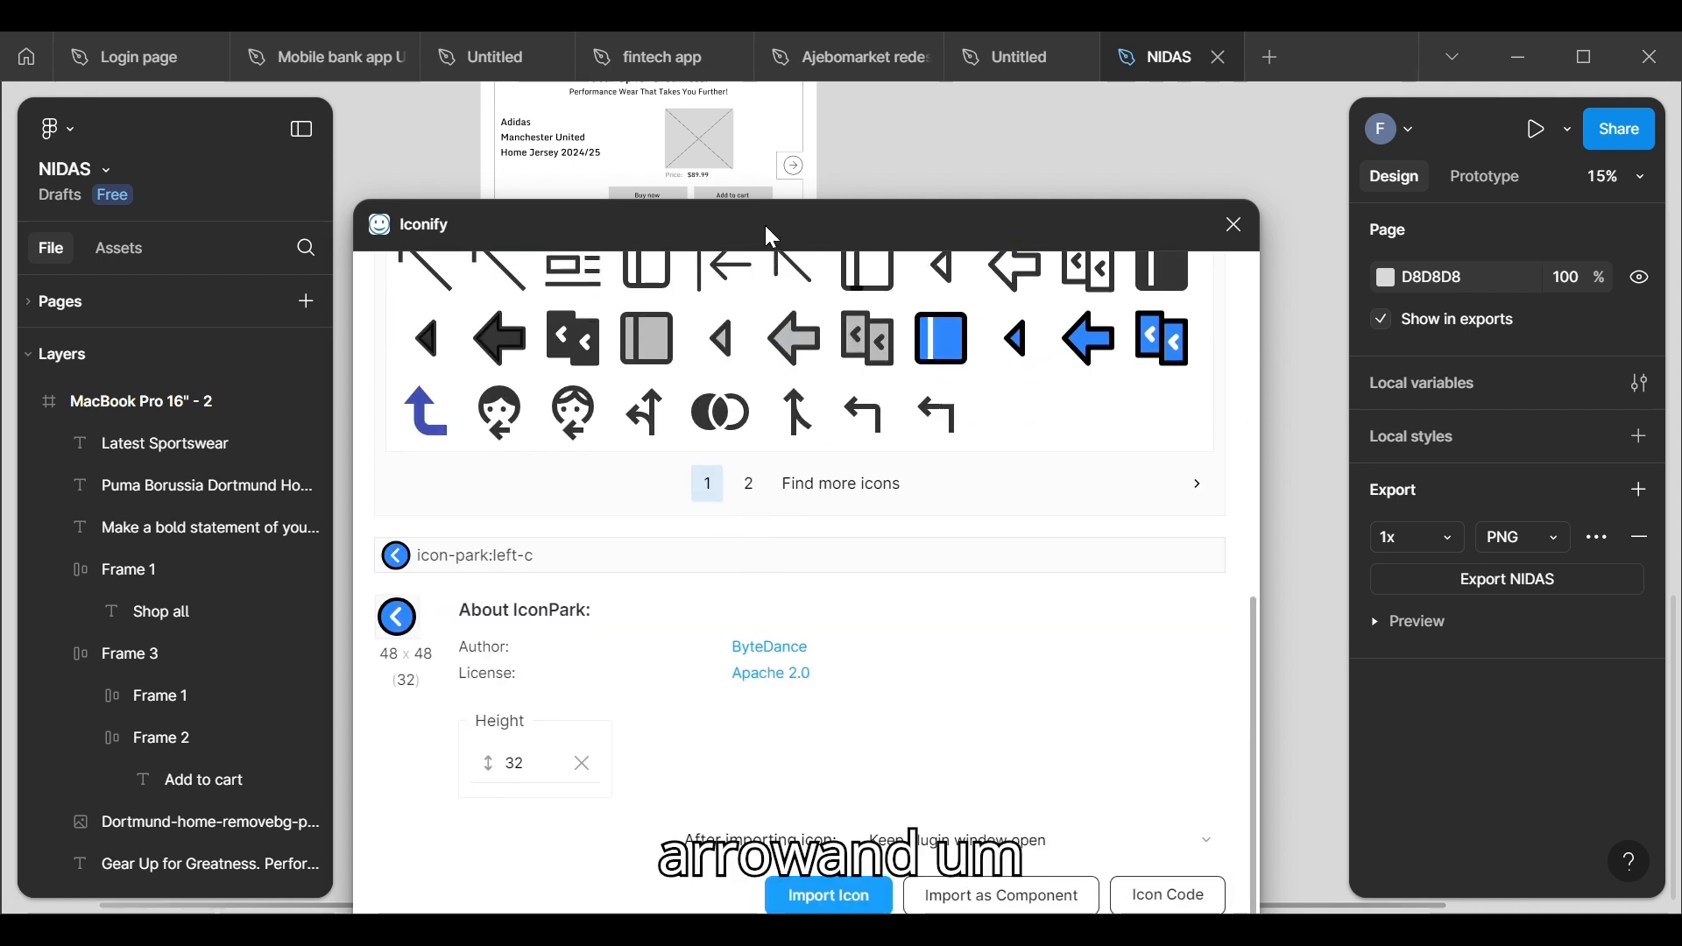
Step: Copy the fill color code F9E043 from the yellow hero background shape in the MacBook Pro 16" - 2 frame
drag(765, 229, 626, 536)
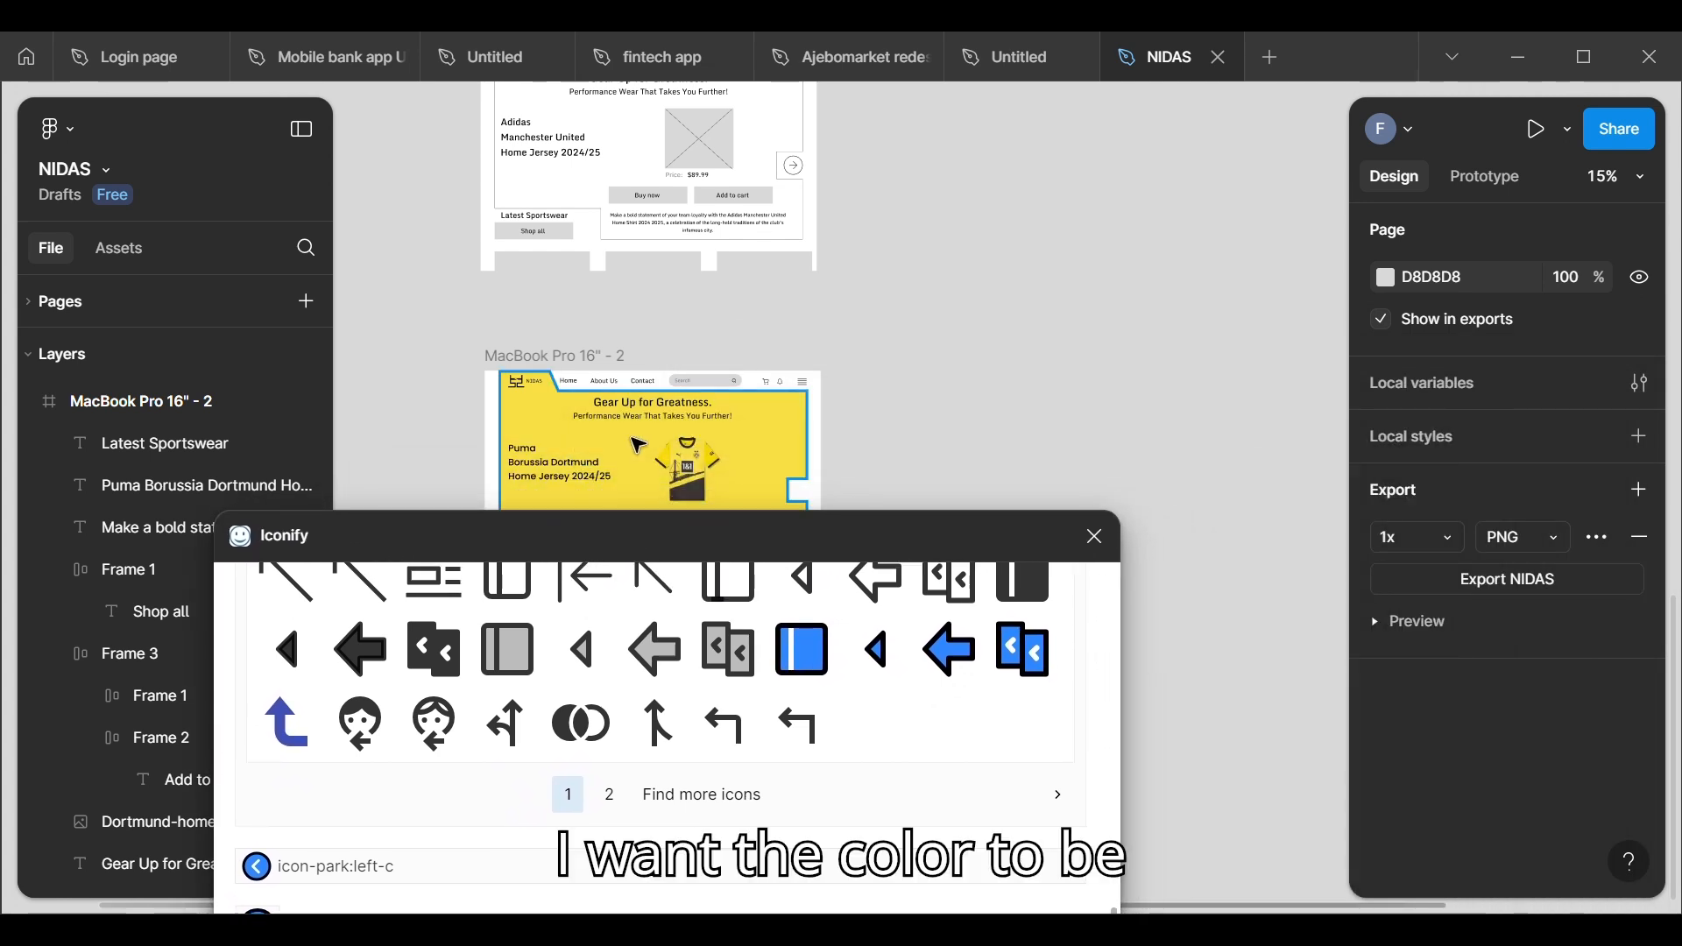
click(751, 416)
scroll(1437, 813, down, 3)
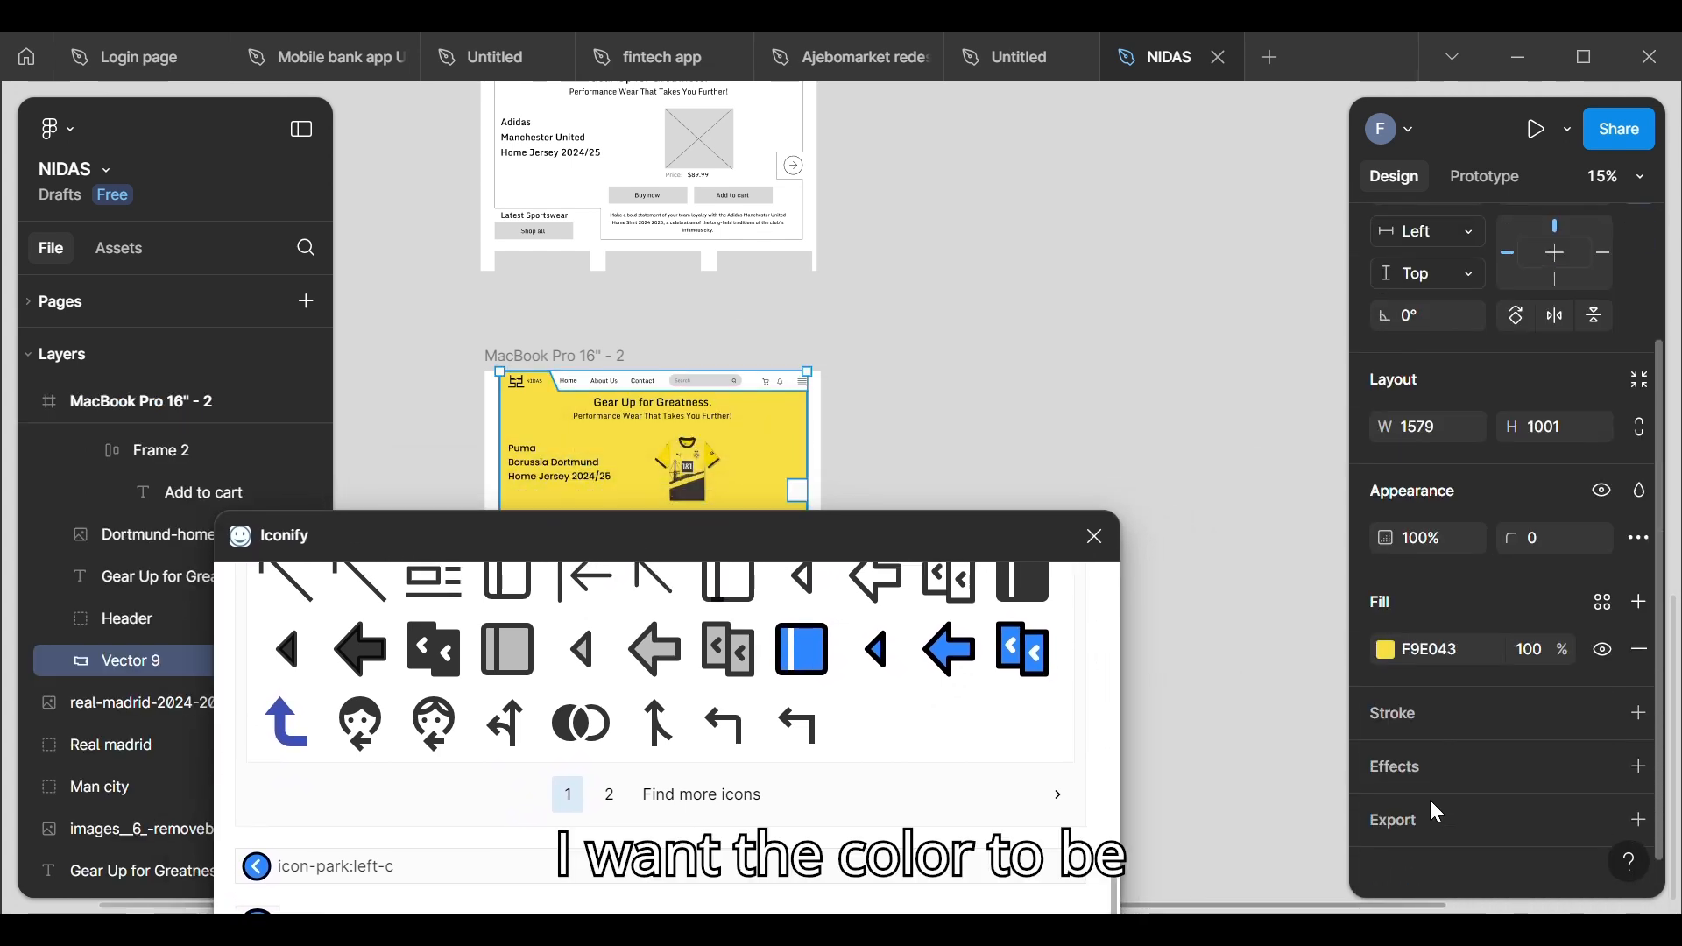
click(1450, 629)
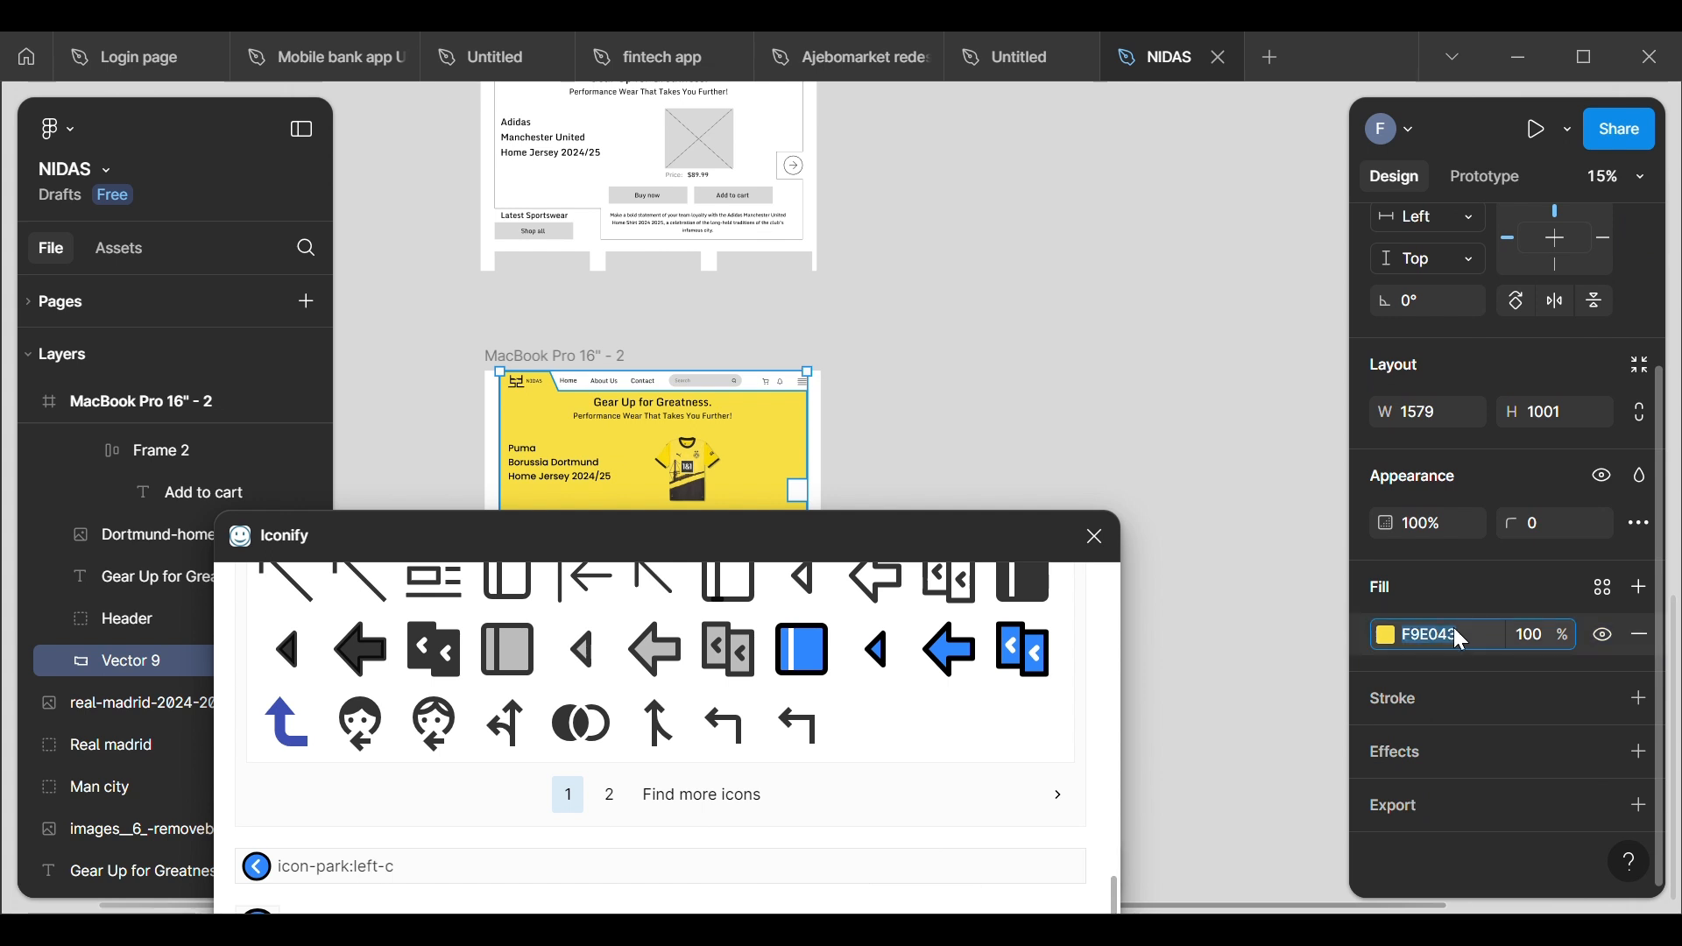
click(1453, 629)
key(ctrl+c)
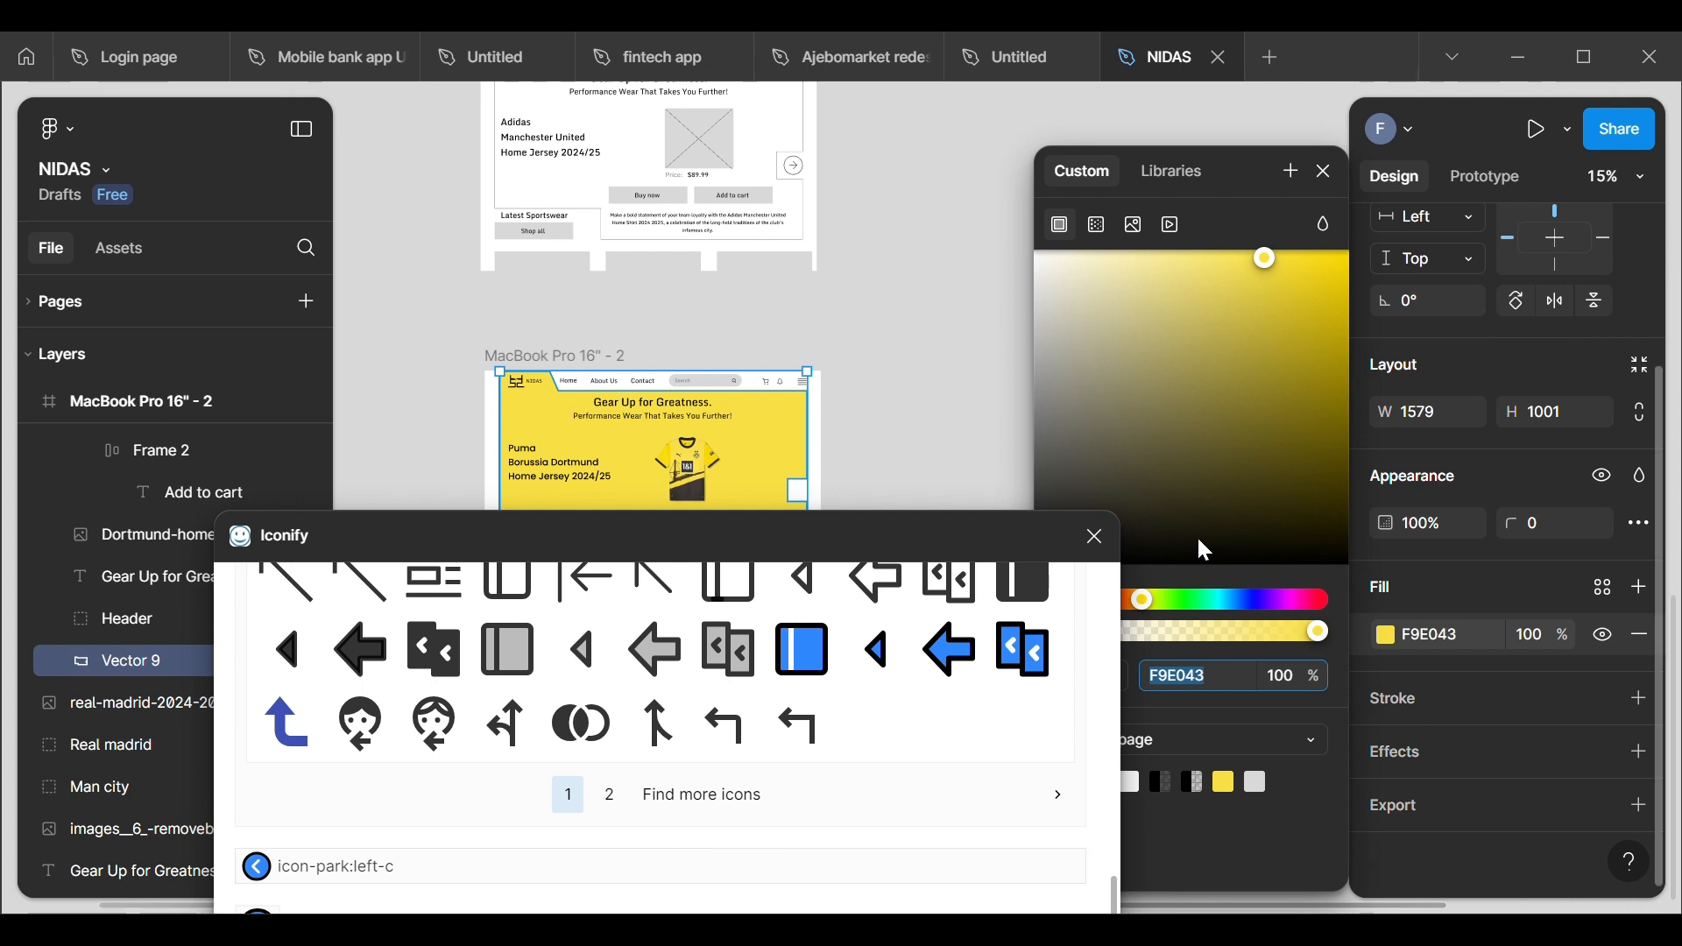
click(1321, 181)
scroll(1086, 322, down, 5)
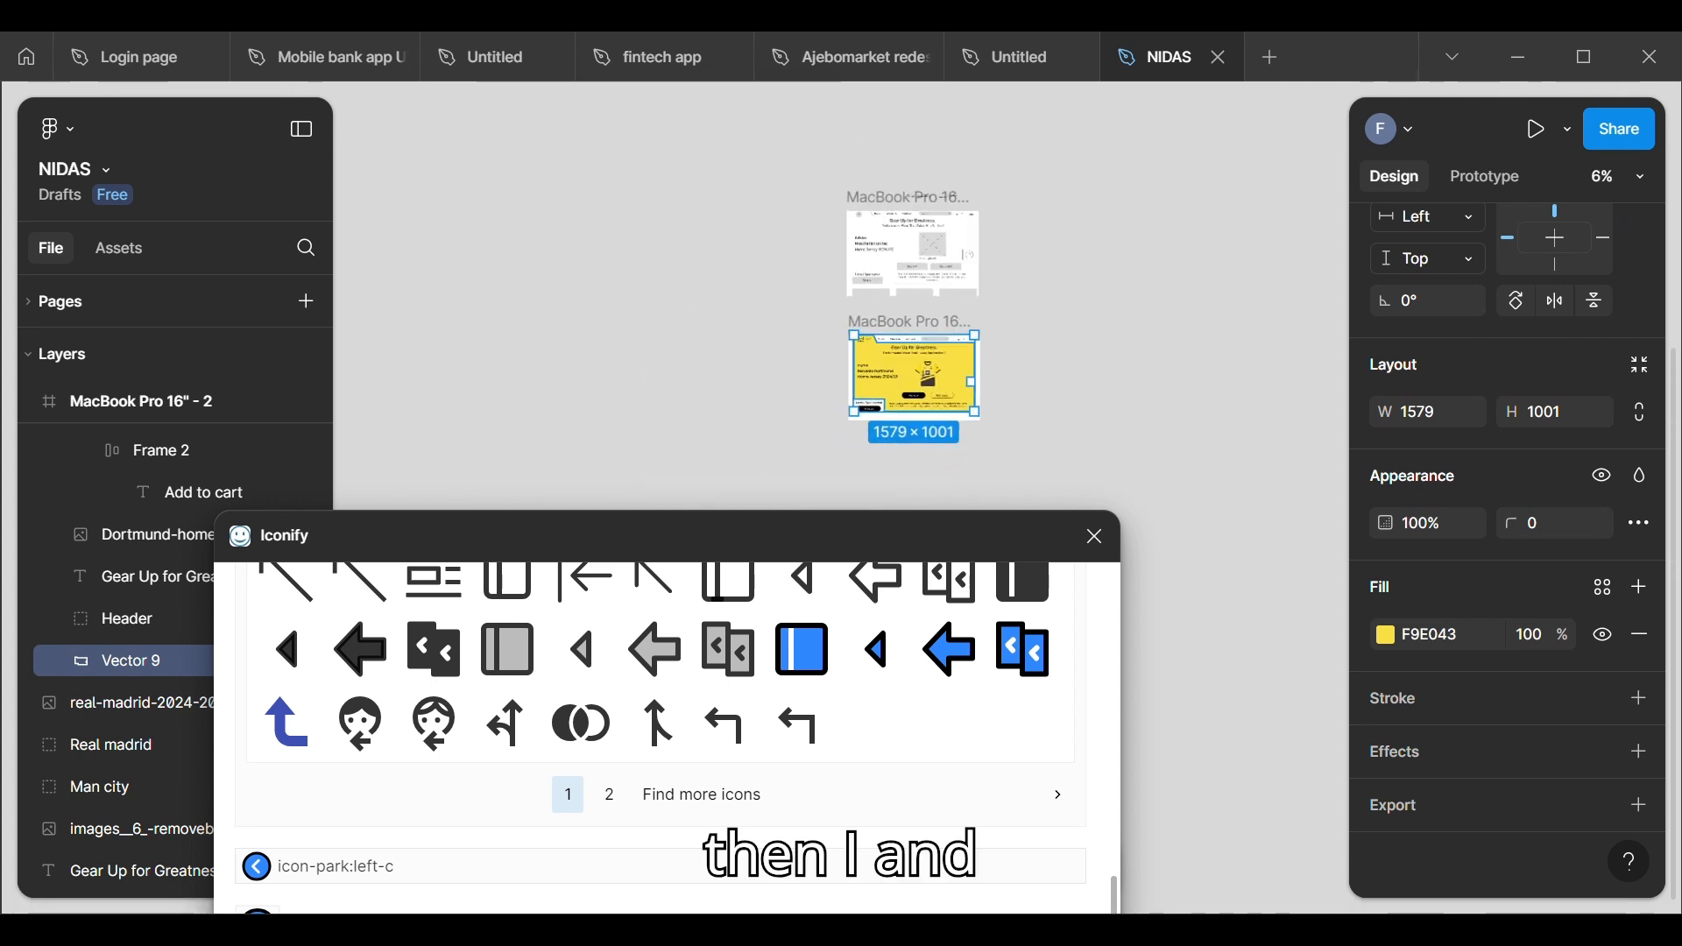
Step: Look through the import options of icon-park:left-c for a color setting and check the alternative arrow icons
drag(833, 517, 1063, 110)
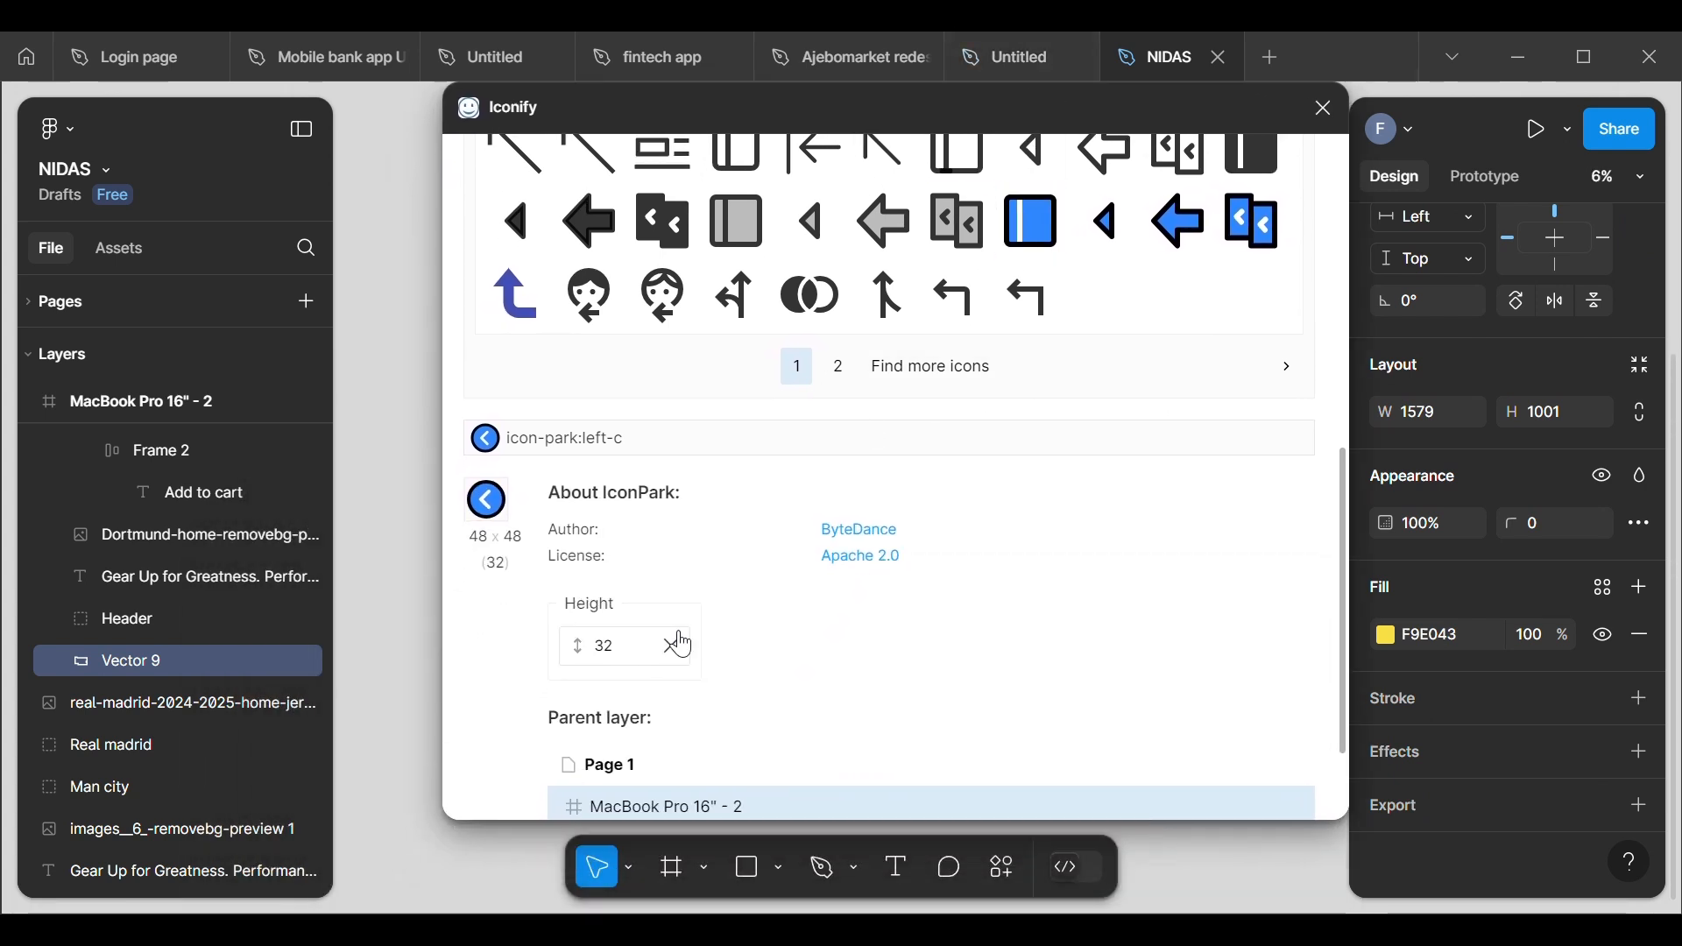
scroll(645, 590, down, 3)
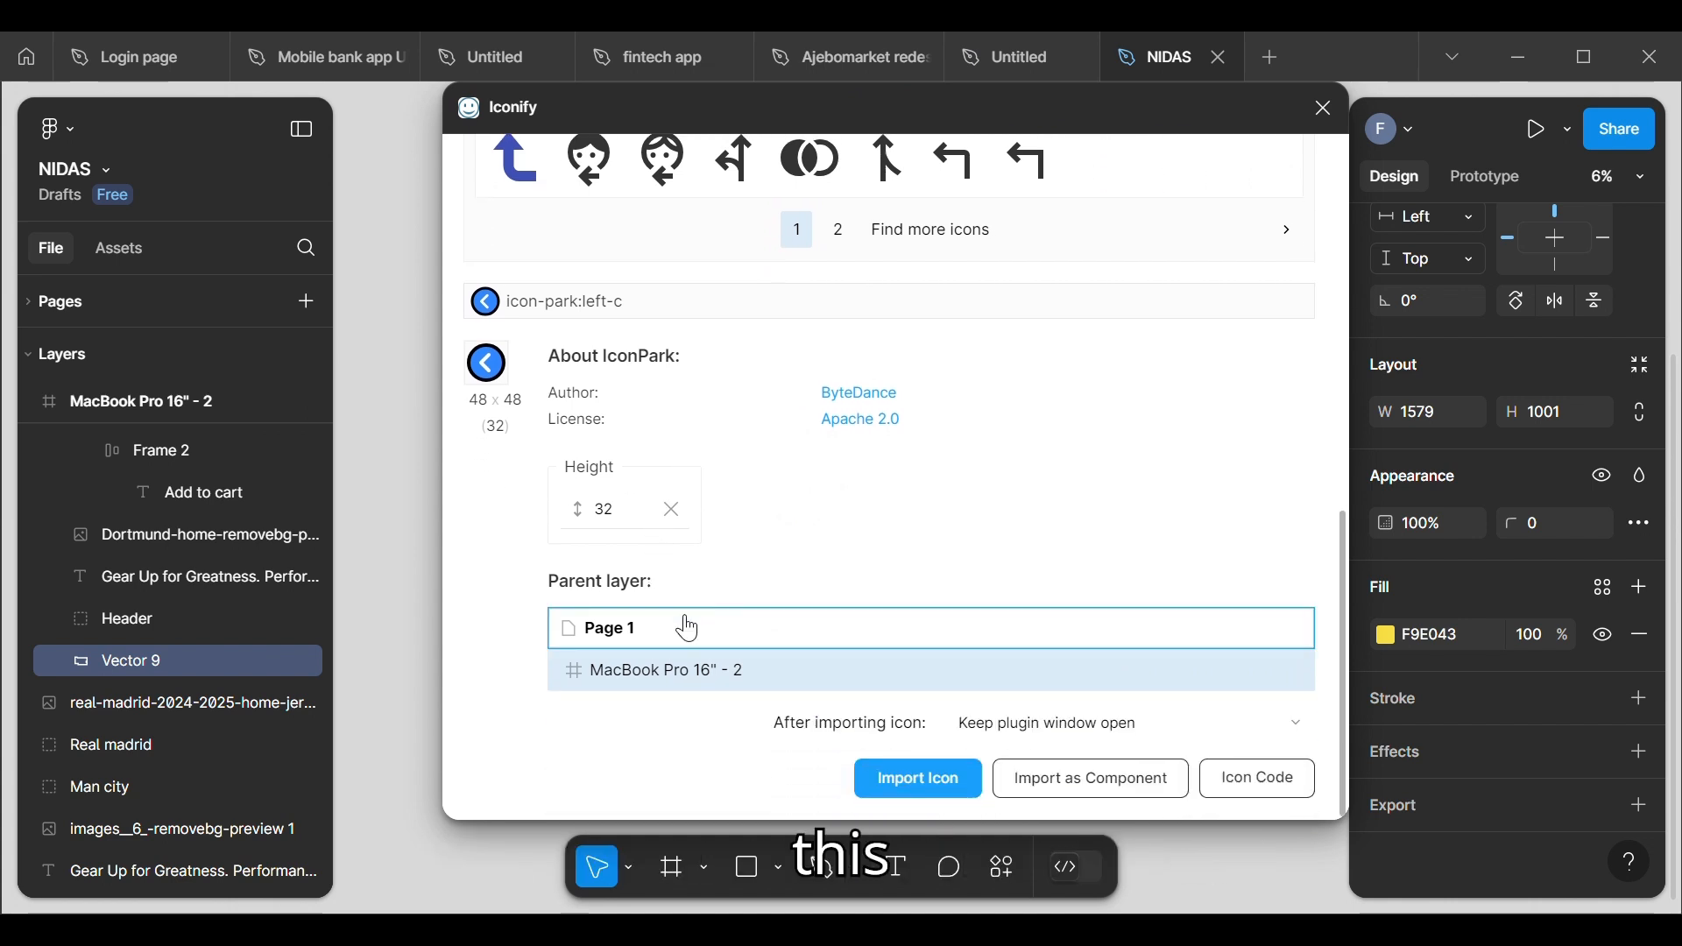
scroll(611, 483, up, 8)
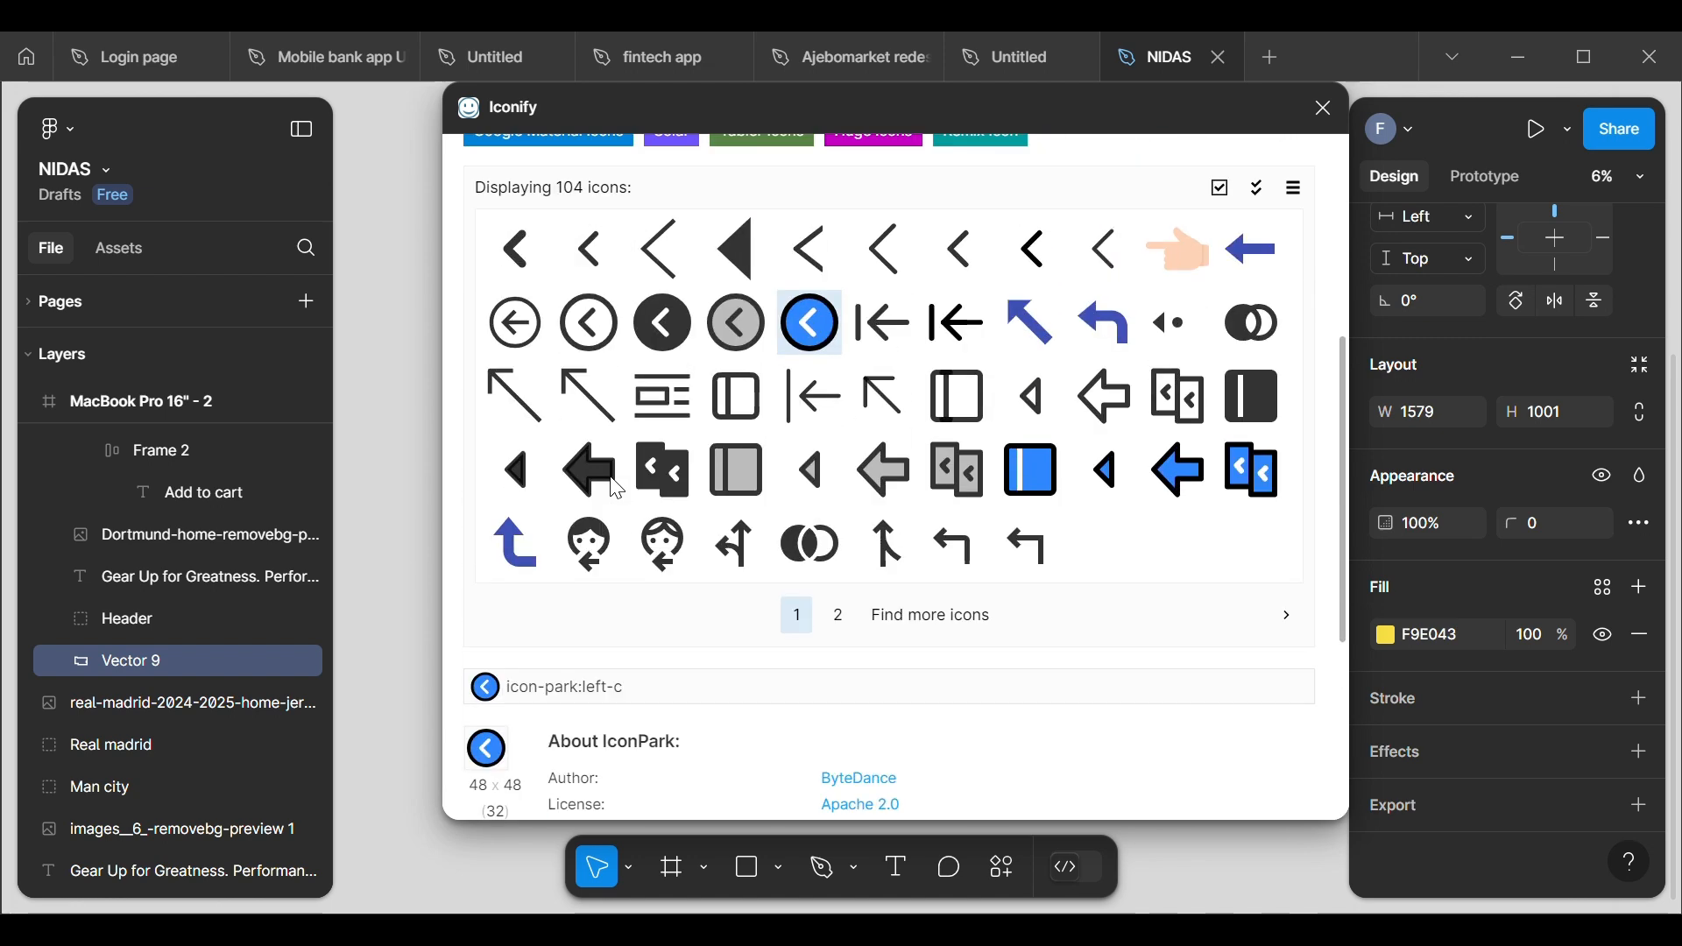
scroll(618, 488, down, 5)
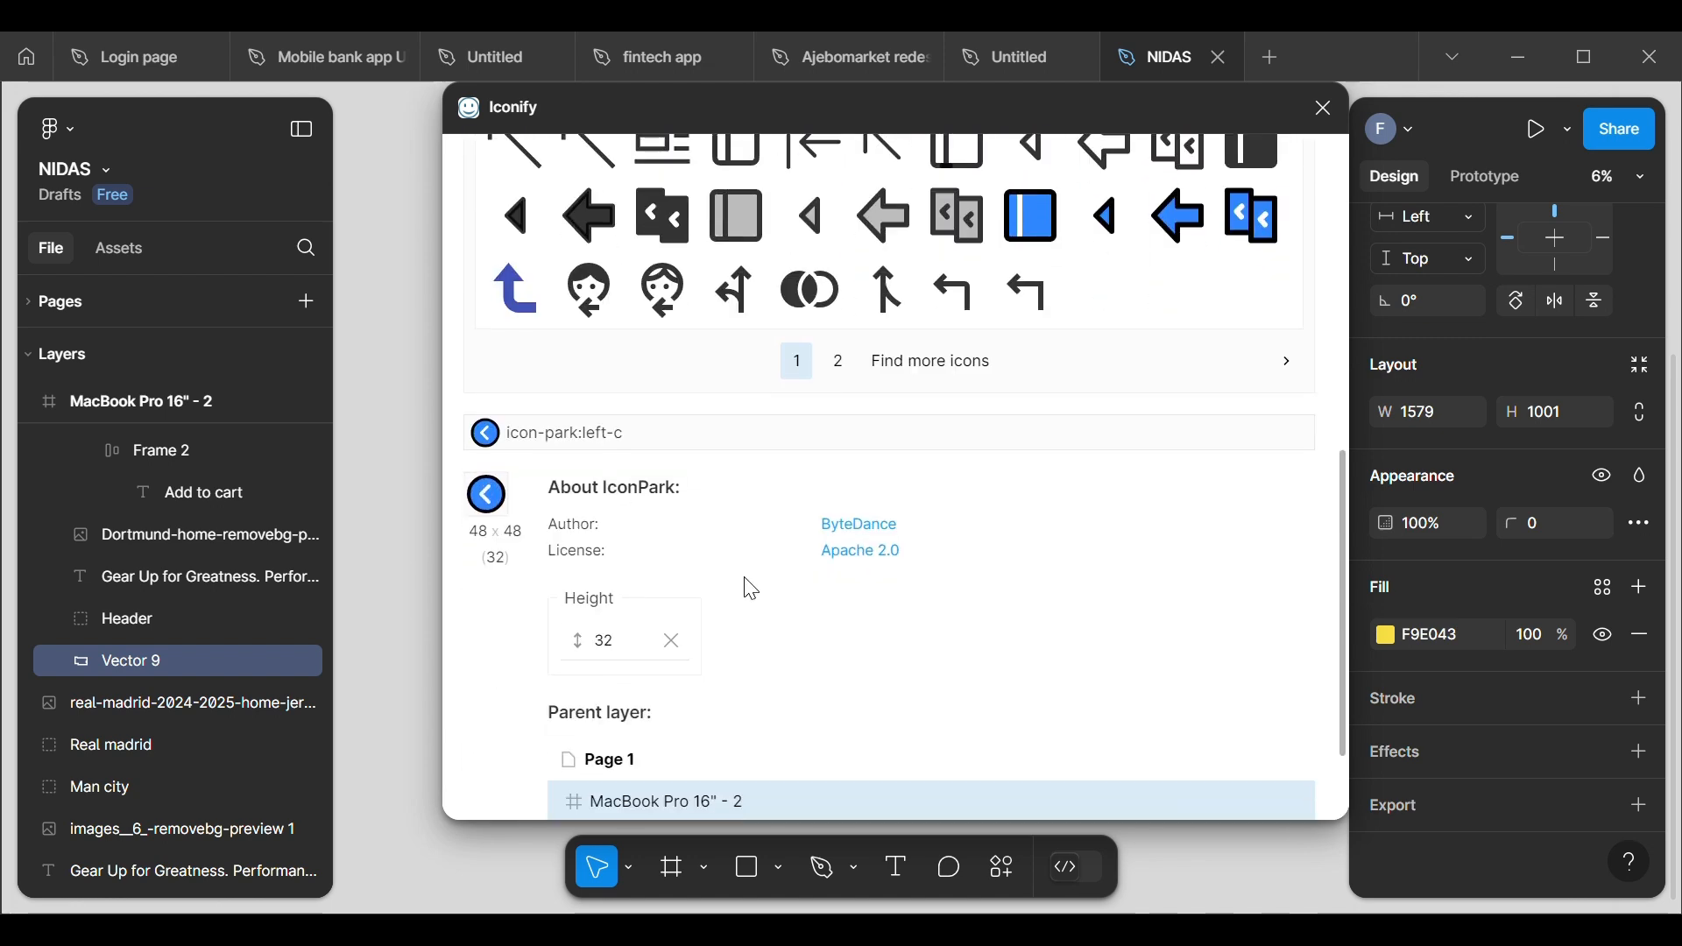
scroll(752, 590, down, 3)
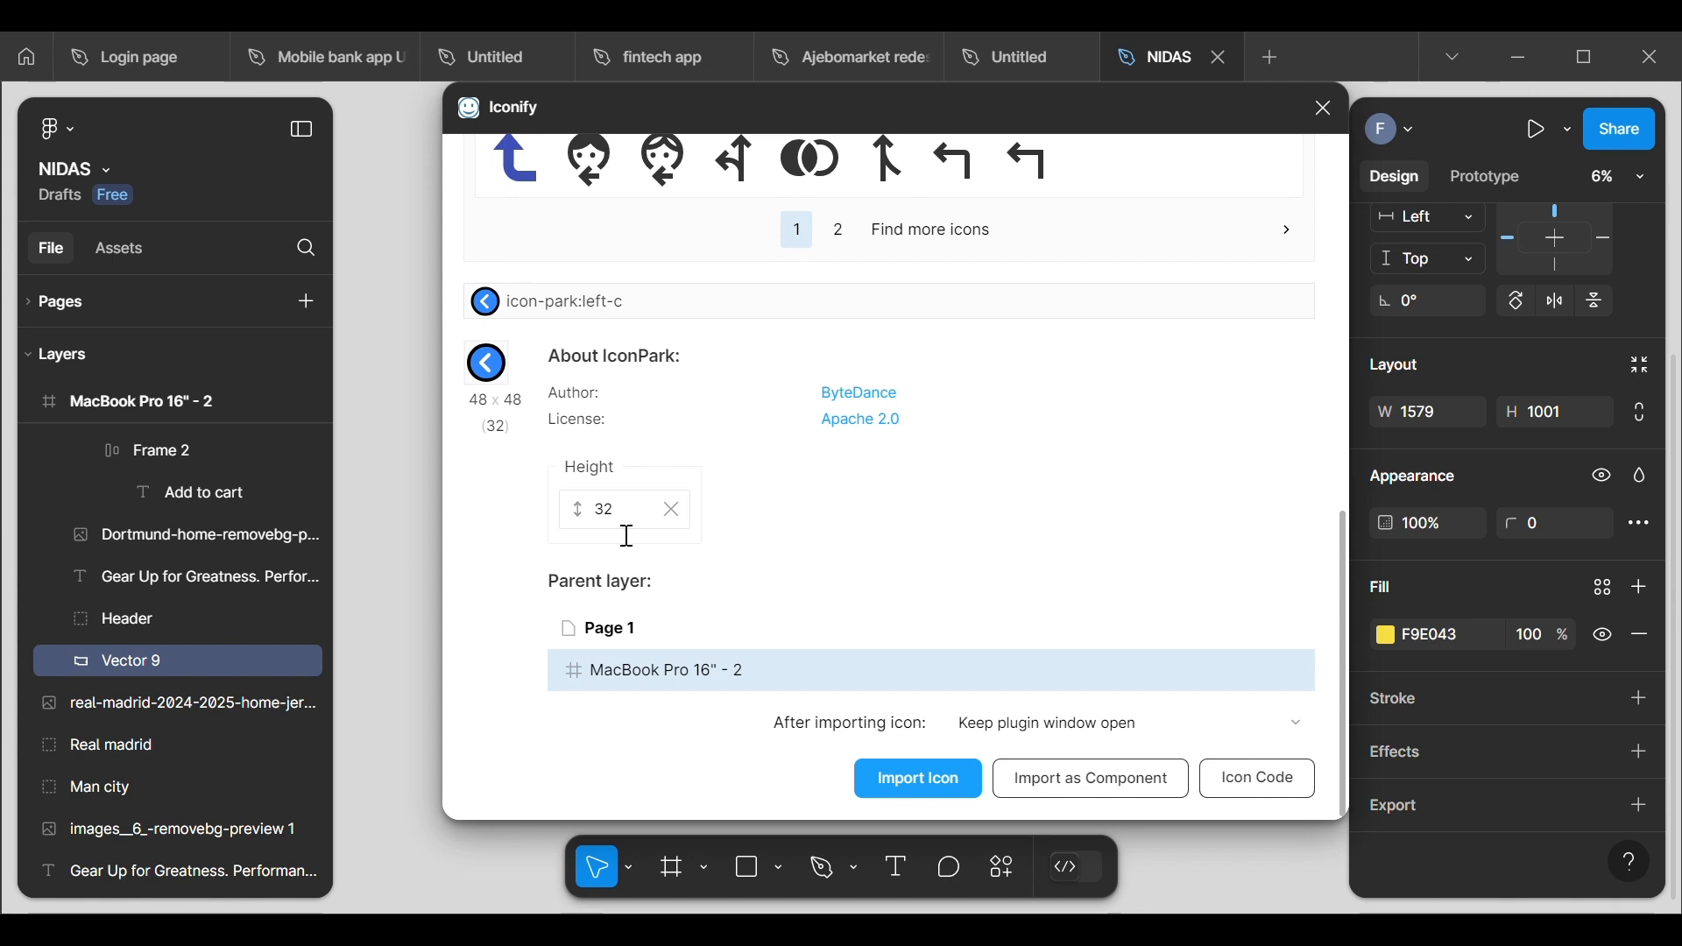
scroll(618, 435, up, 5)
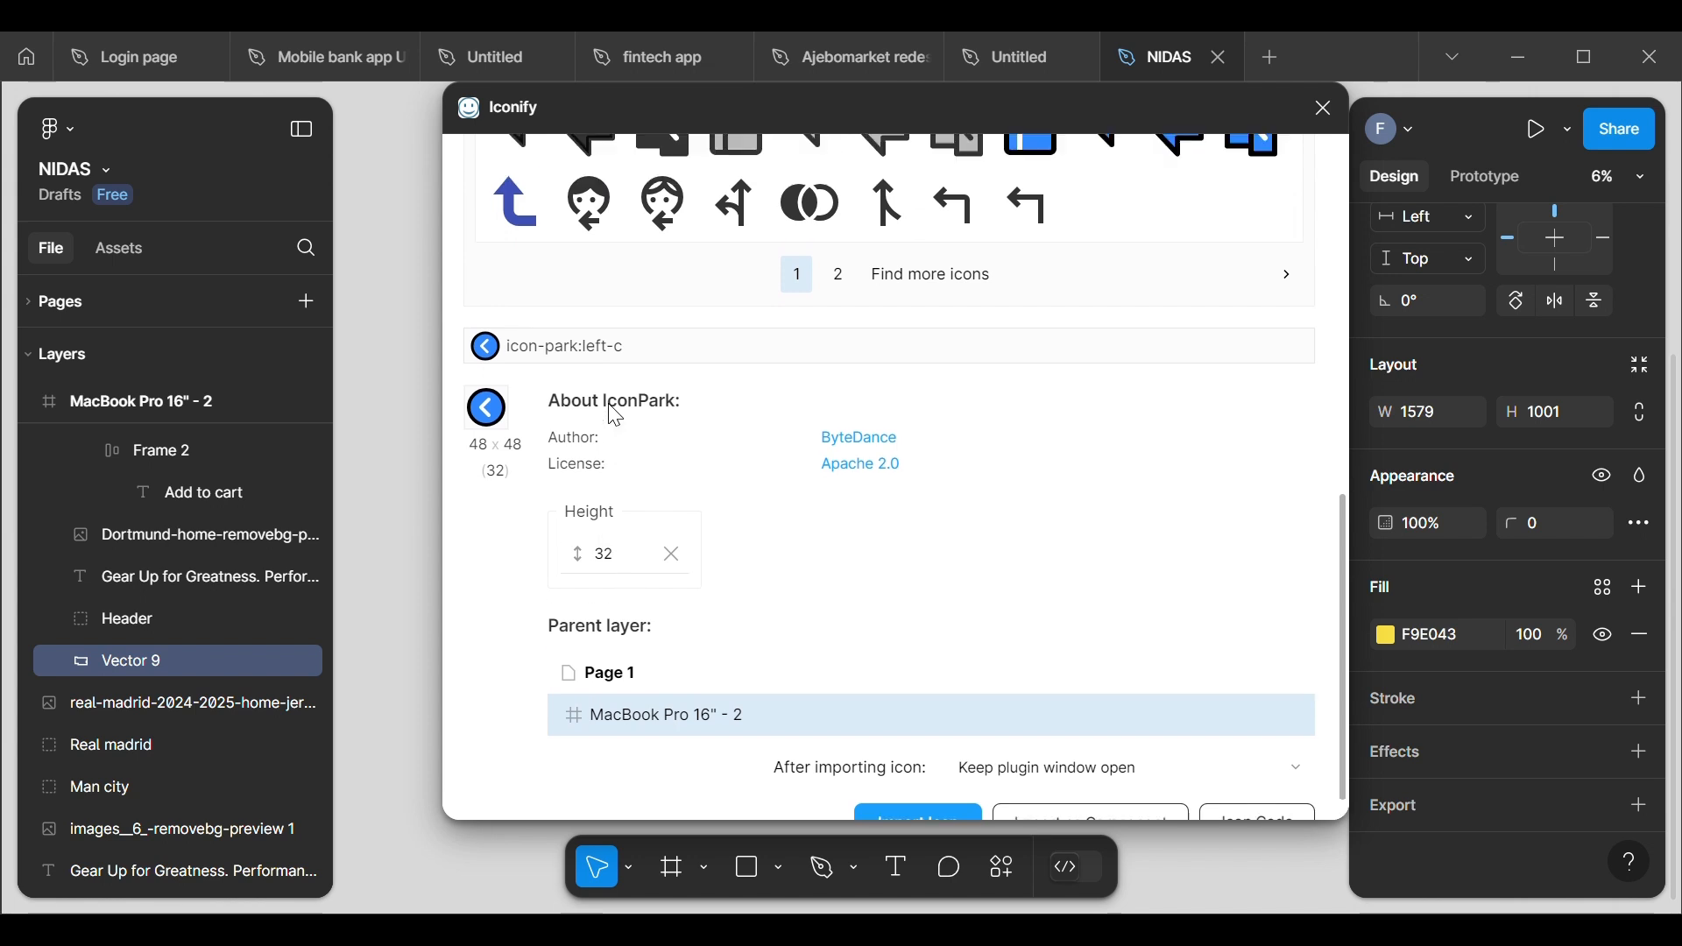
scroll(617, 421, down, 3)
scroll(622, 418, down, 3)
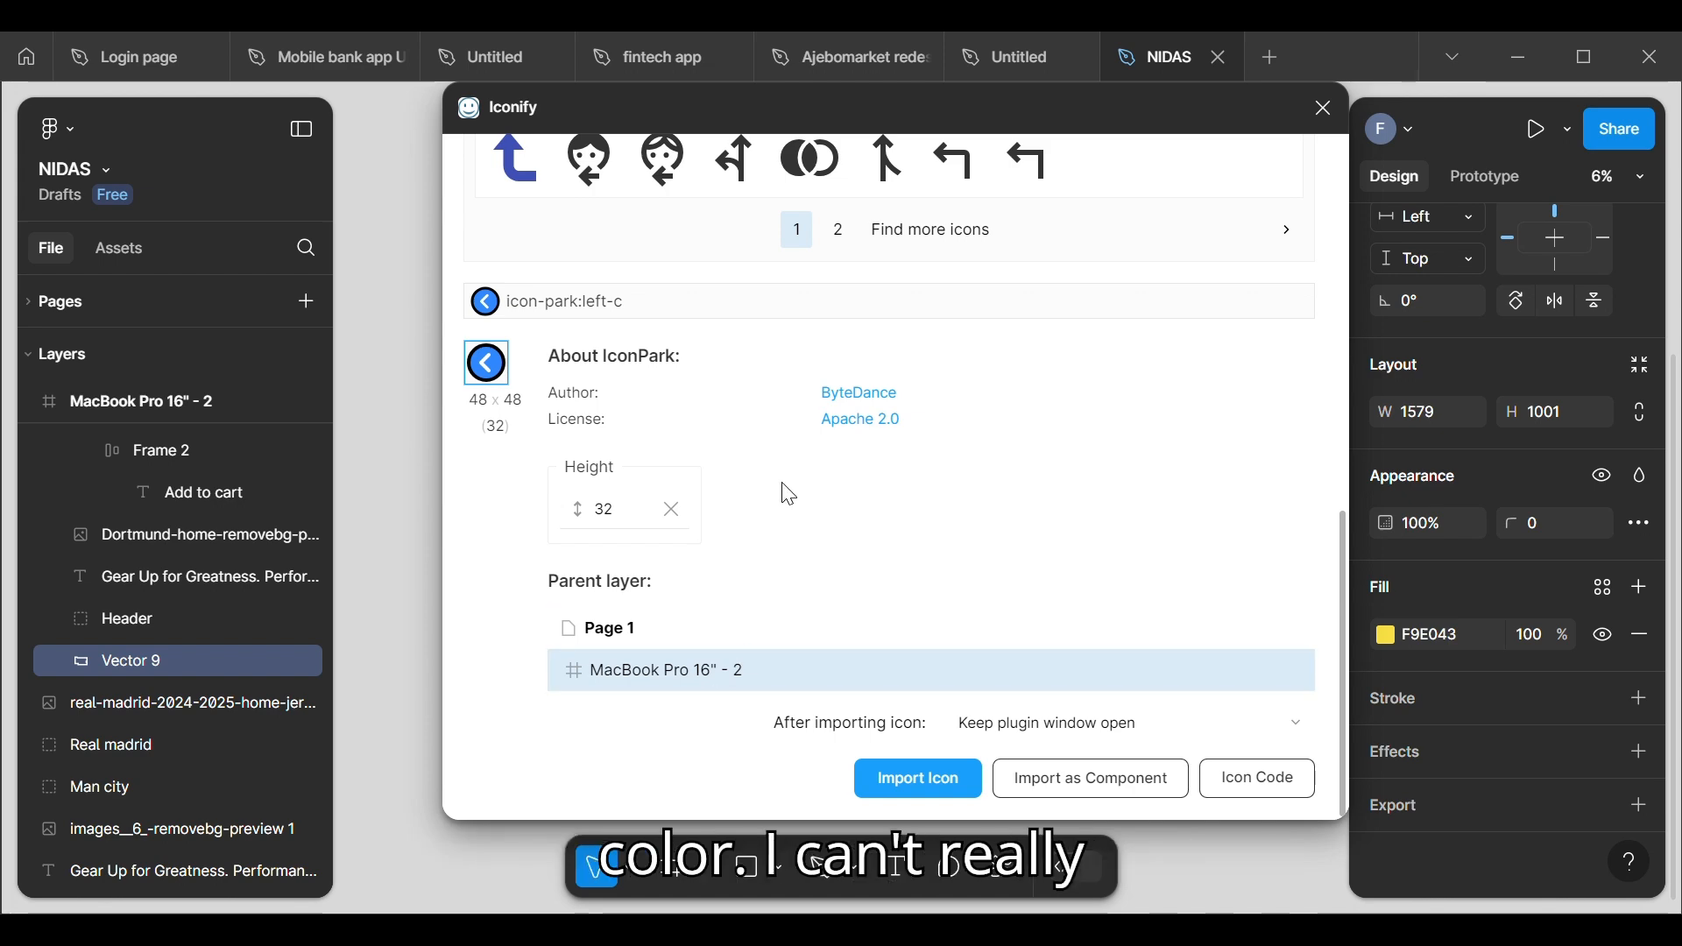
scroll(788, 495, up, 7)
scroll(793, 494, down, 3)
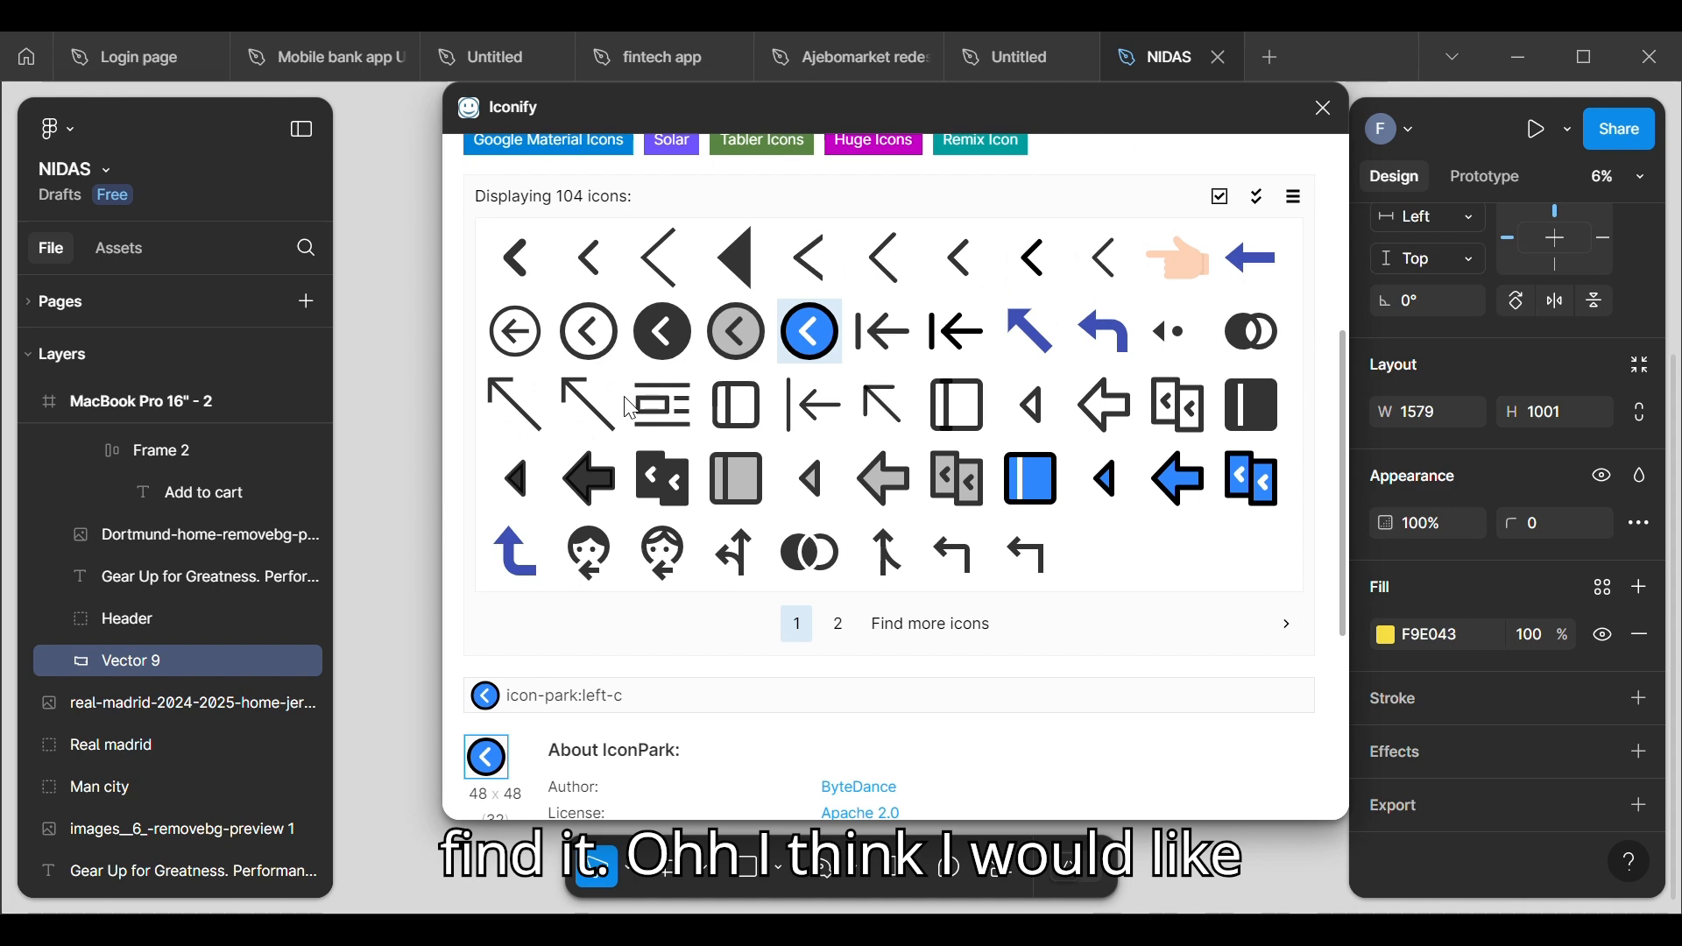
Step: Choose the outlined circled arrow icon-park-outline:left-c in Iconify and set its color to the copied F9E043
click(589, 331)
scroll(613, 395, down, 5)
click(637, 507)
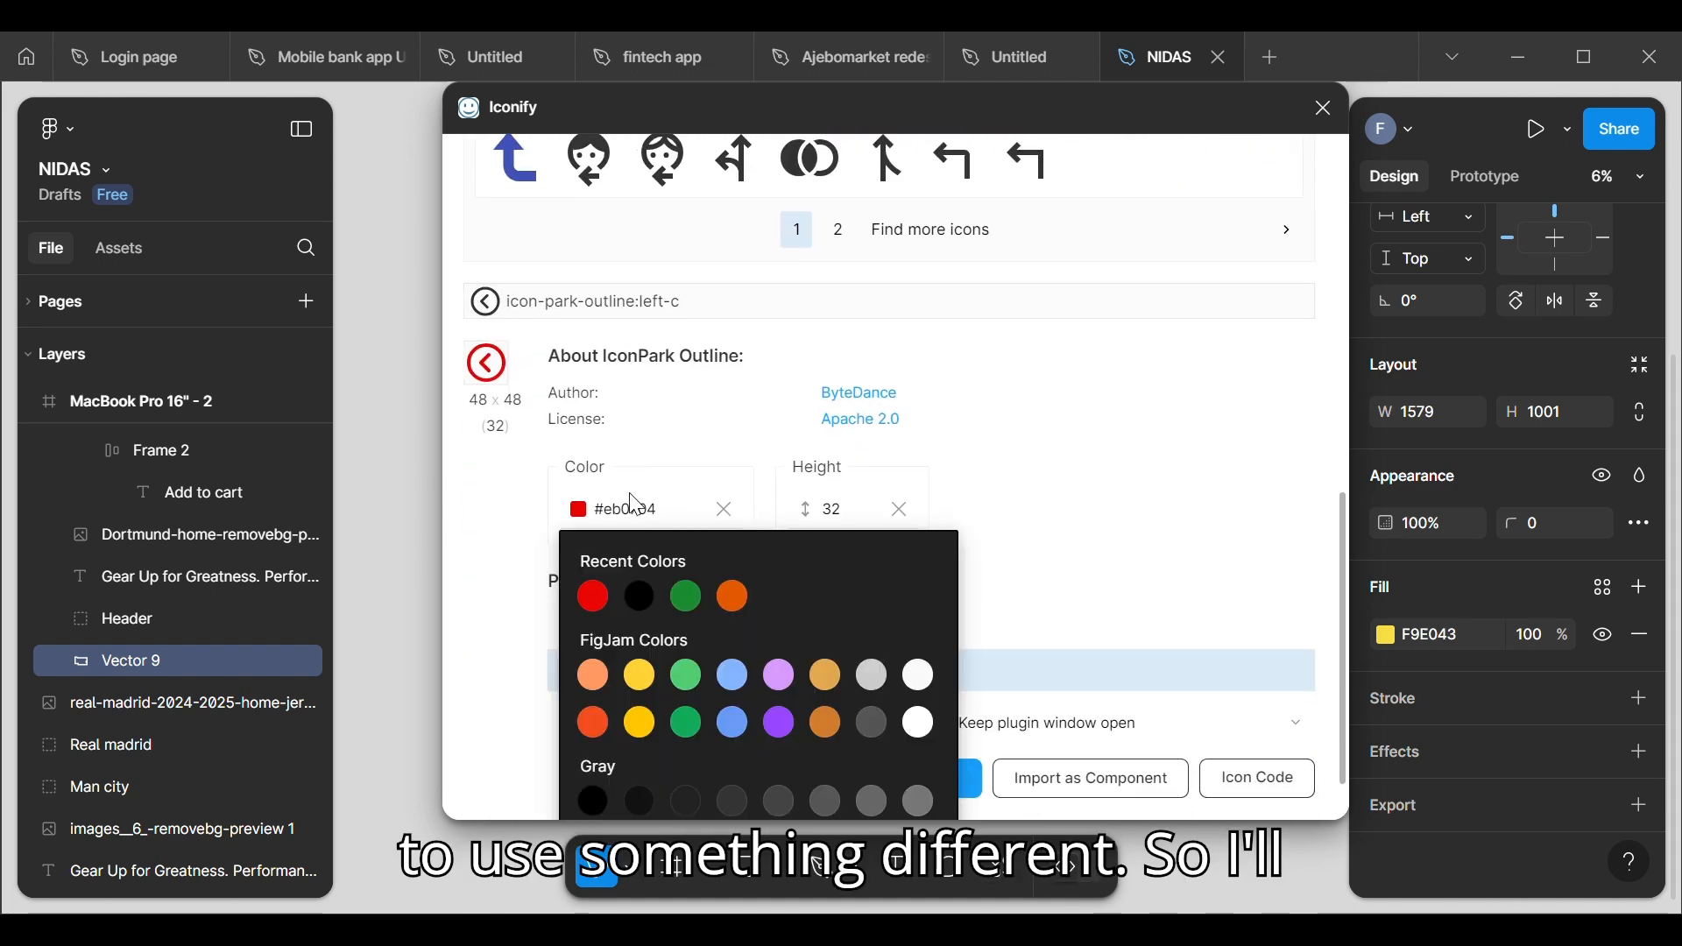
click(675, 514)
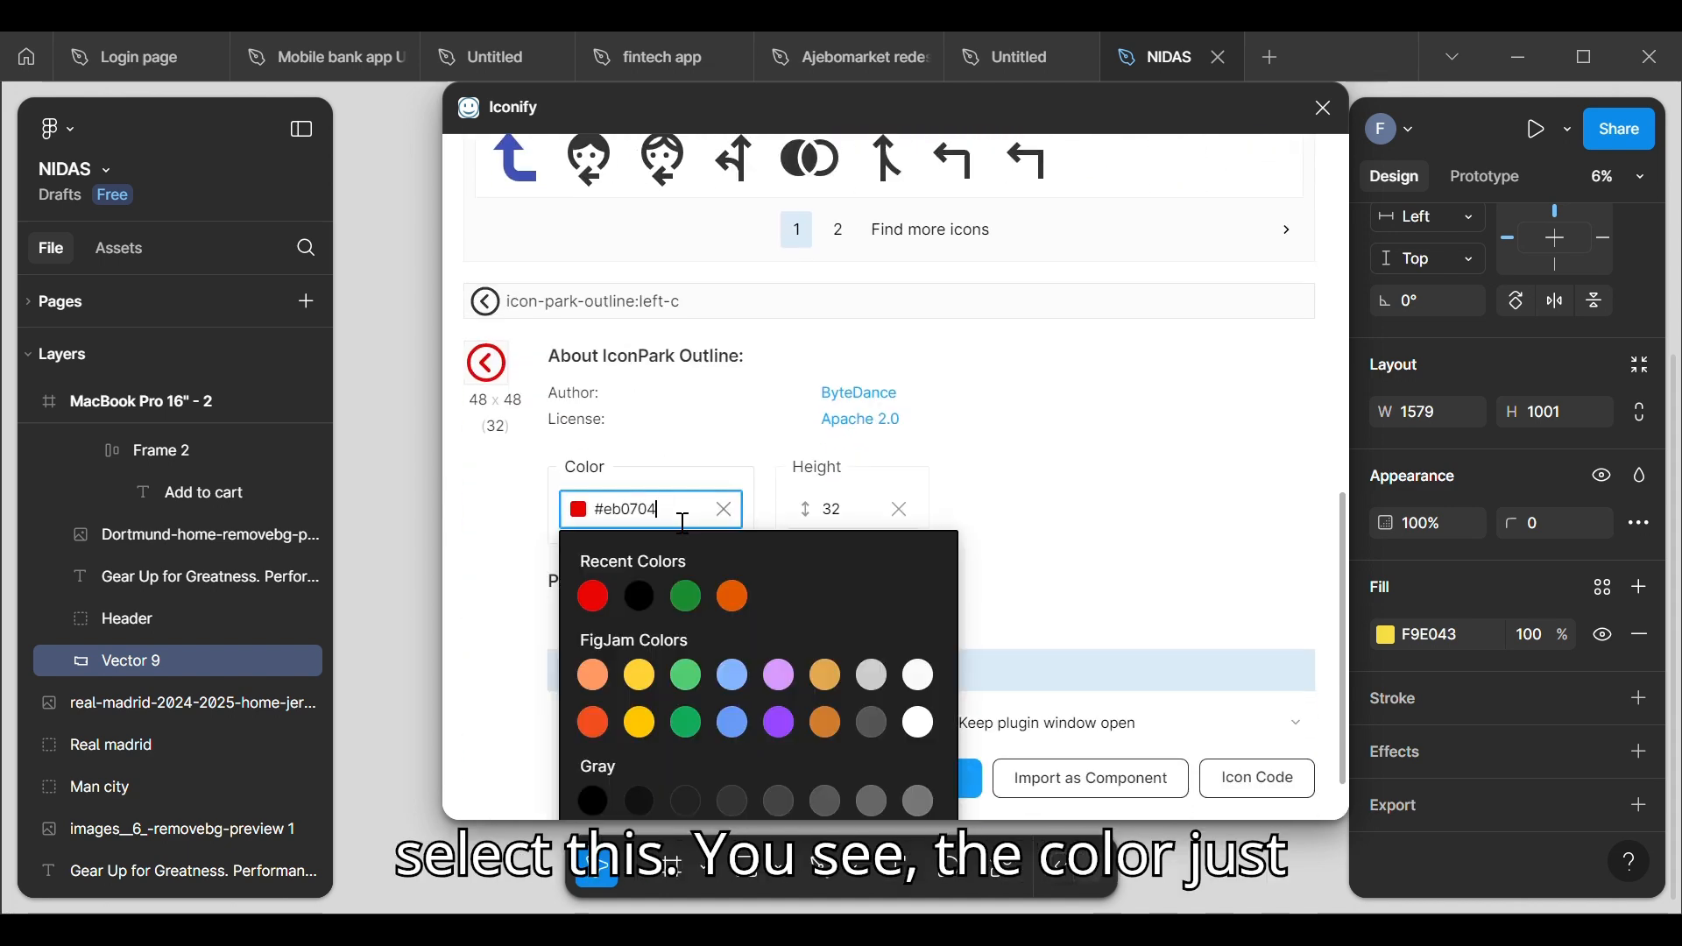
key(BackSpace)
key(BackSpace)
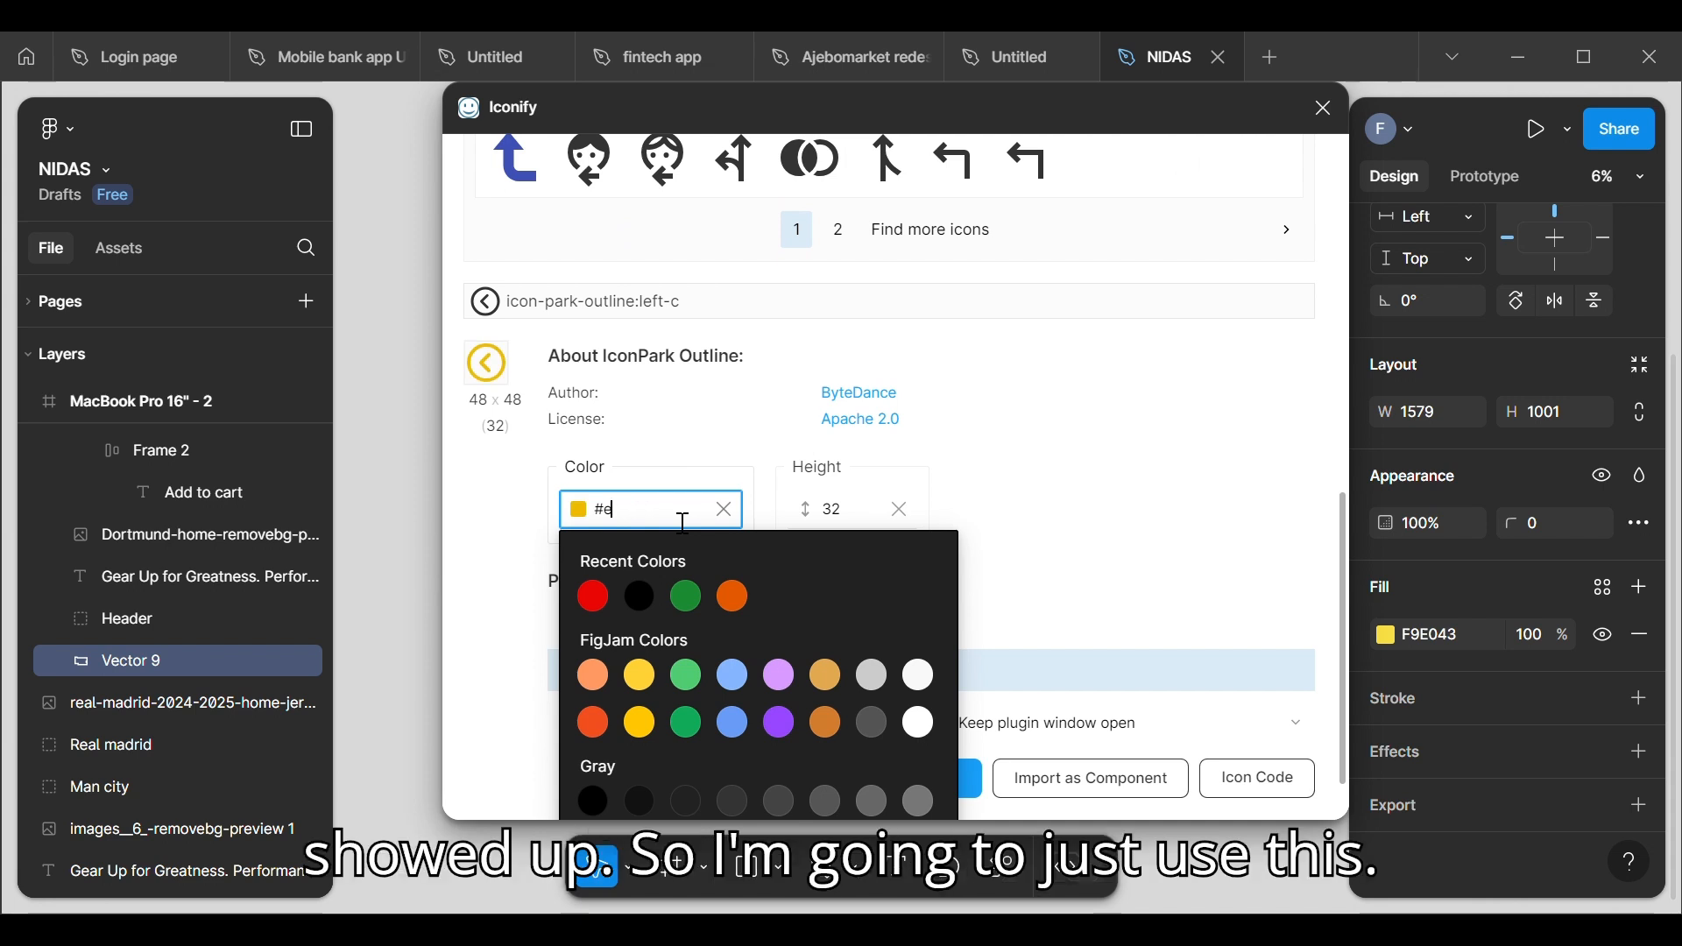
key(BackSpace)
key(BackSpace)
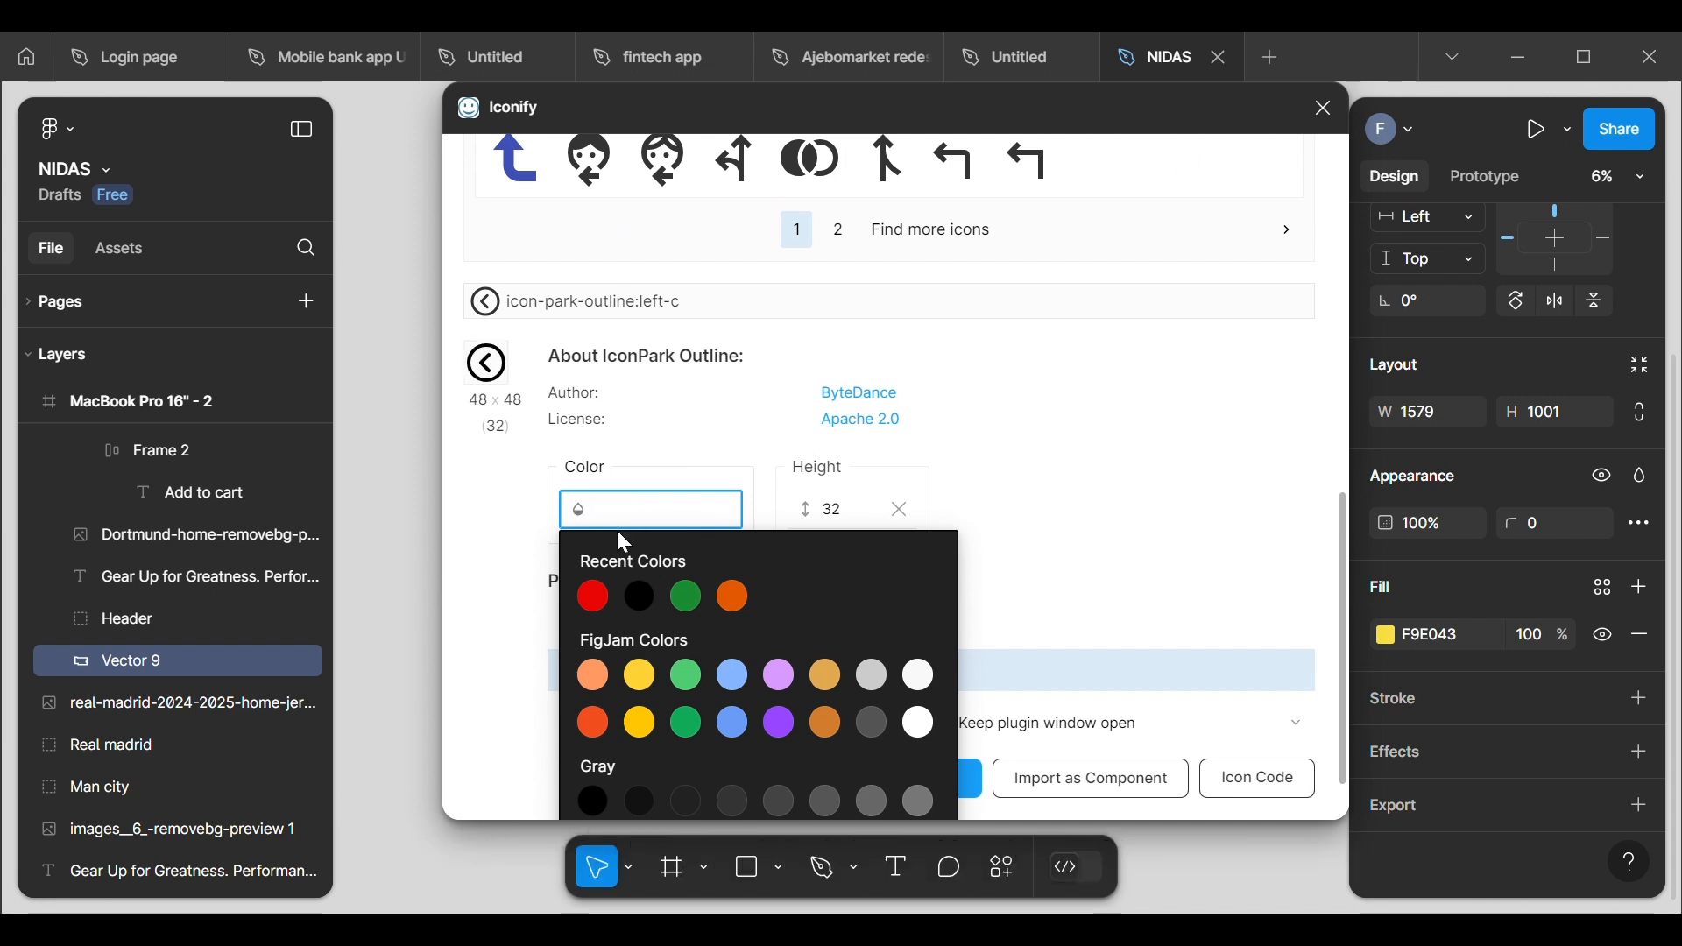
key(ctrl+v)
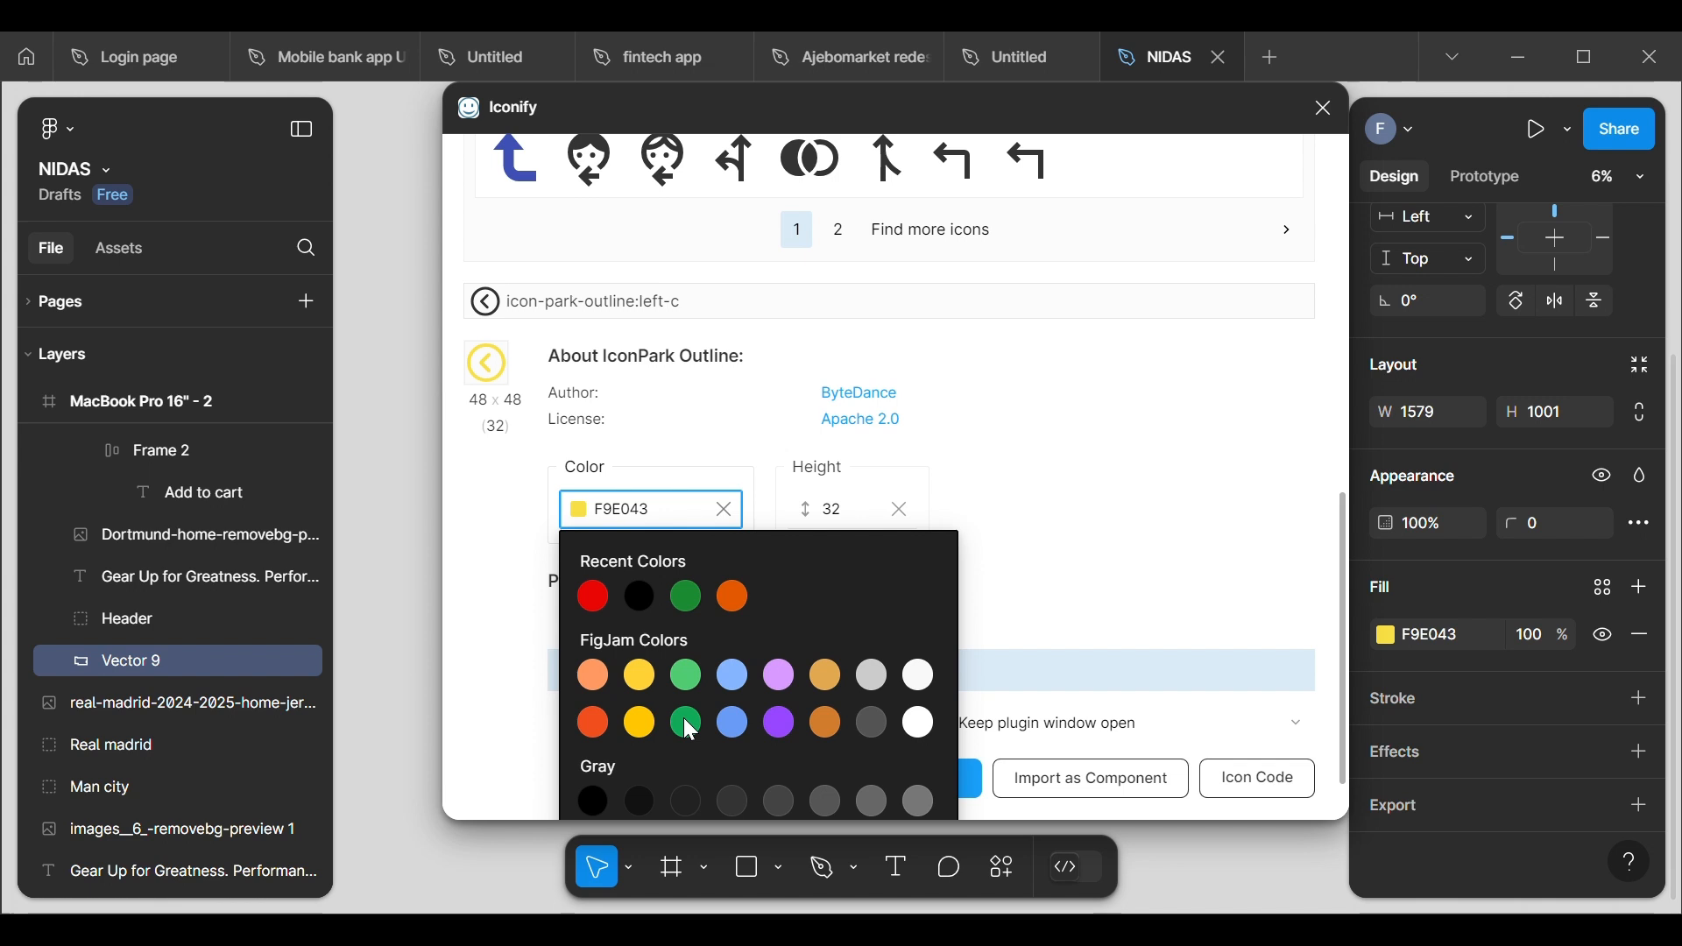
click(390, 579)
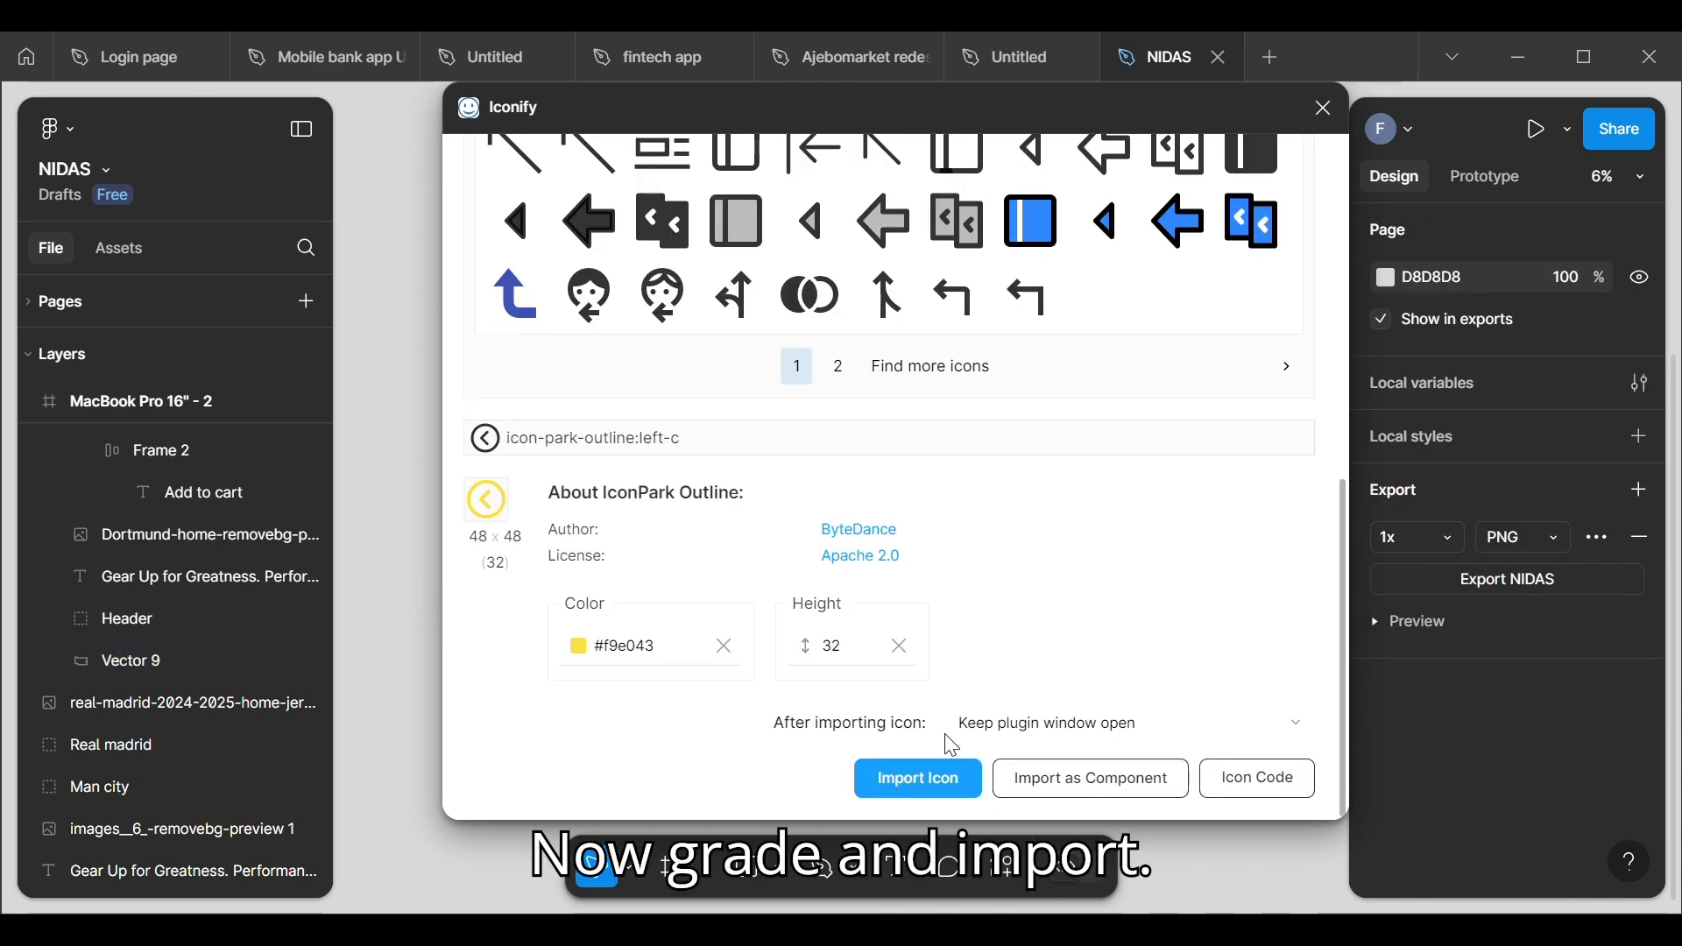
Step: Import the yellow icon-park-outline:left-c icon at height 32 and close the Iconify plugin
click(947, 780)
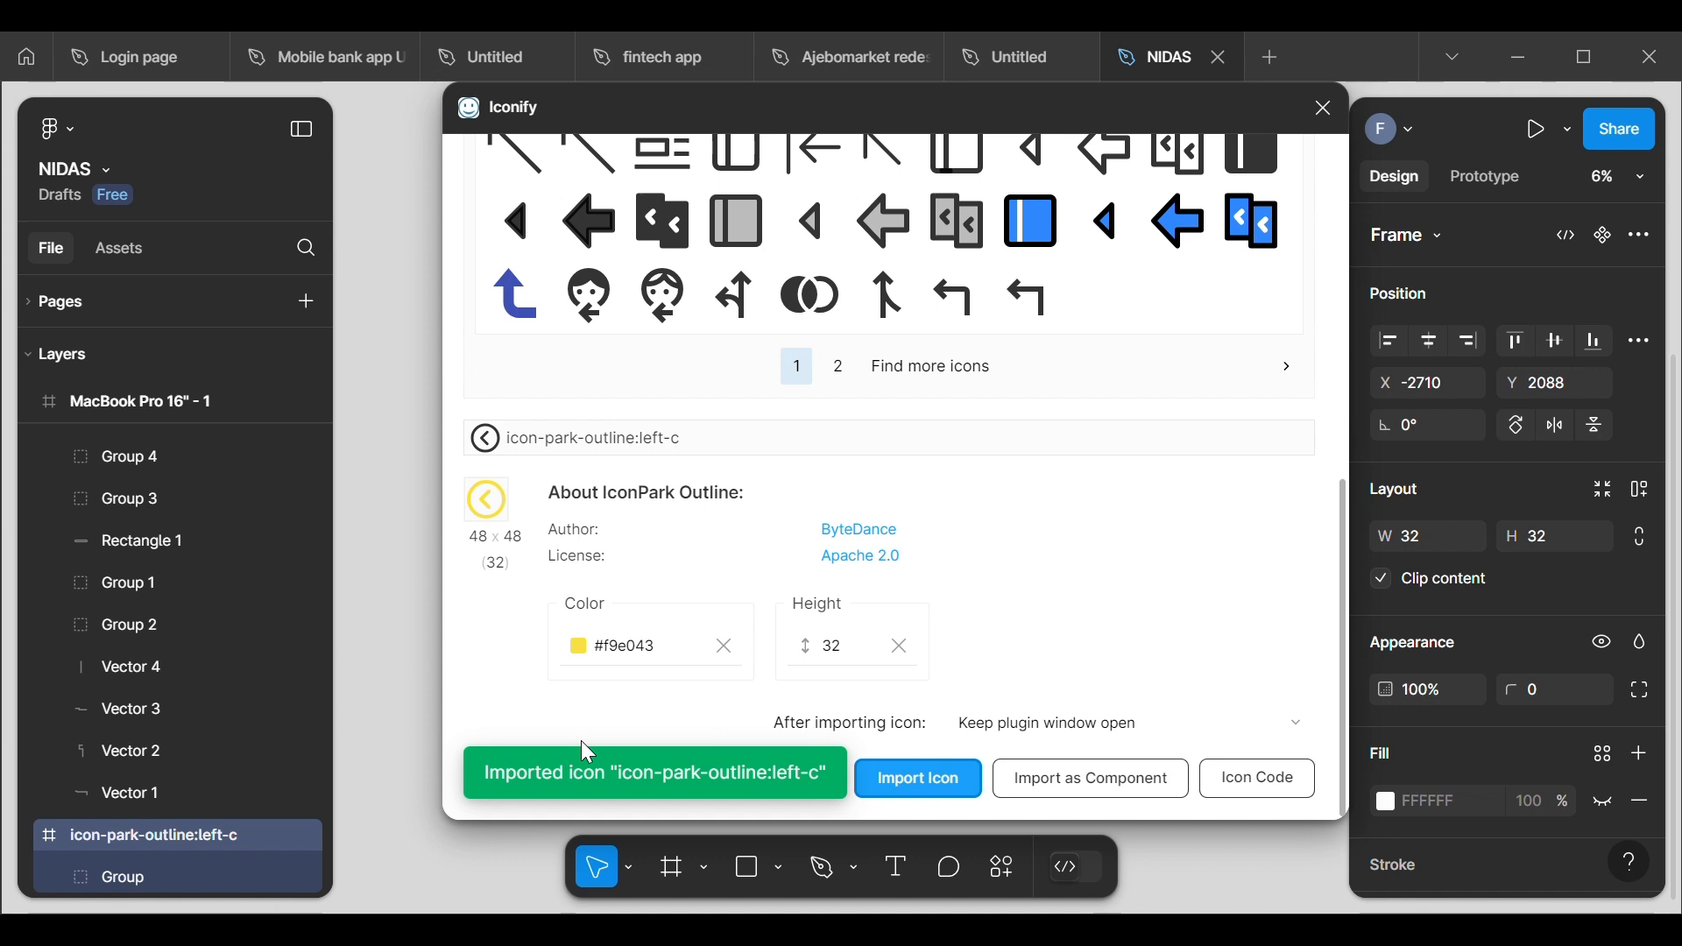
click(407, 615)
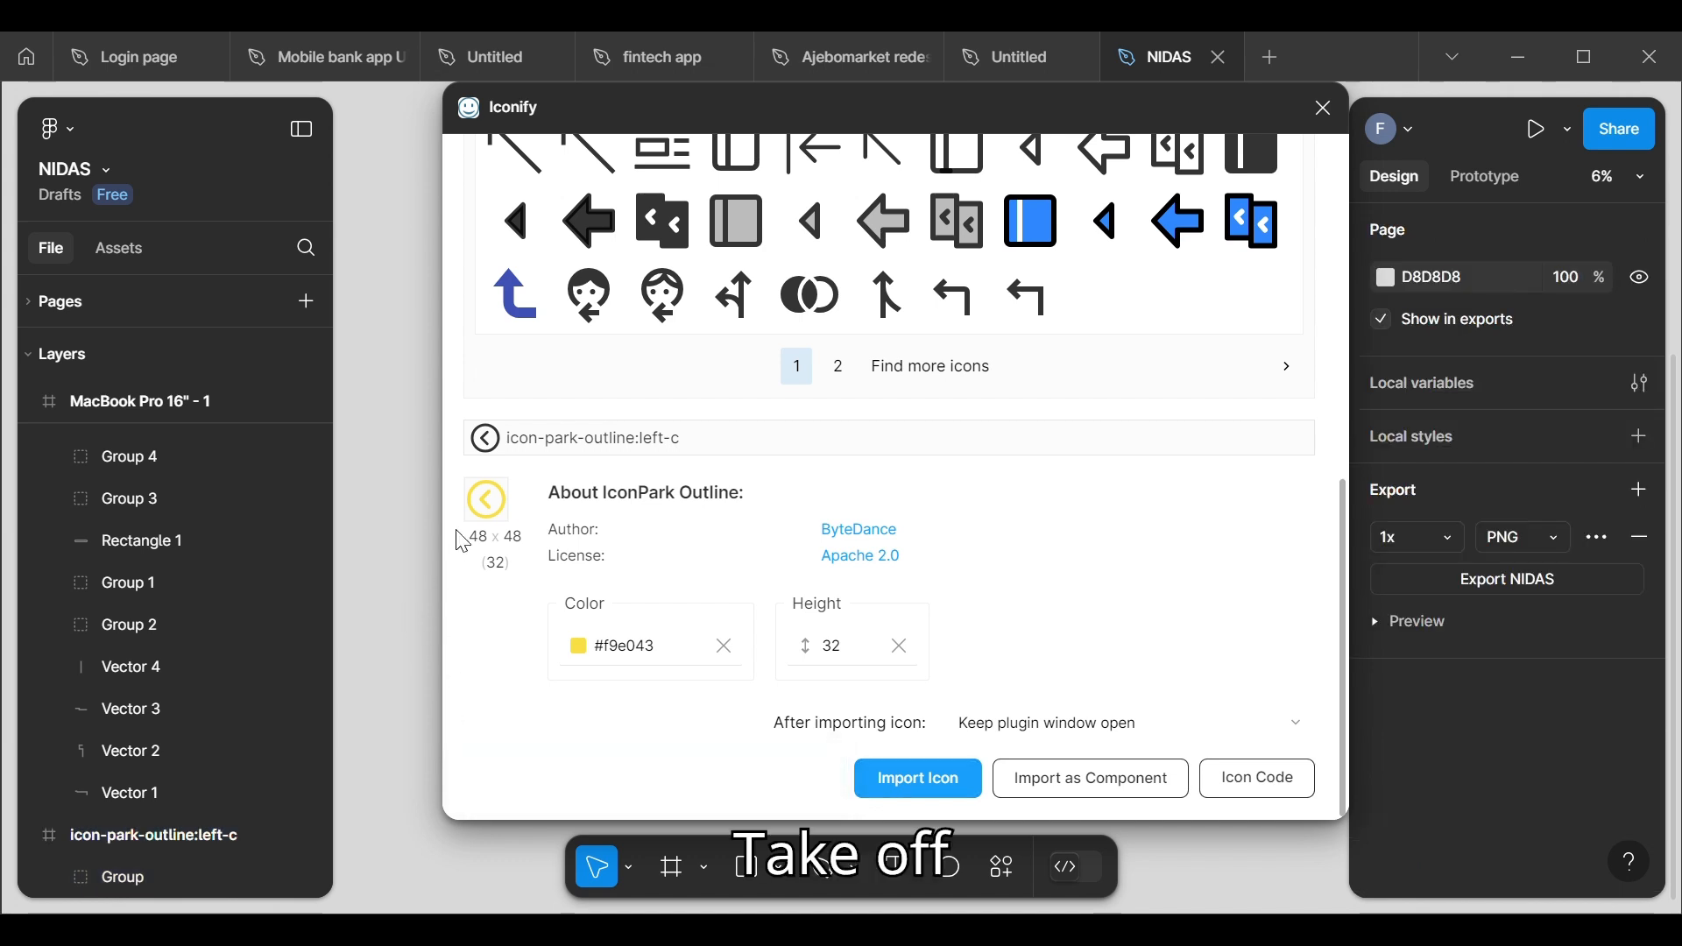
scroll(408, 615, down, 2)
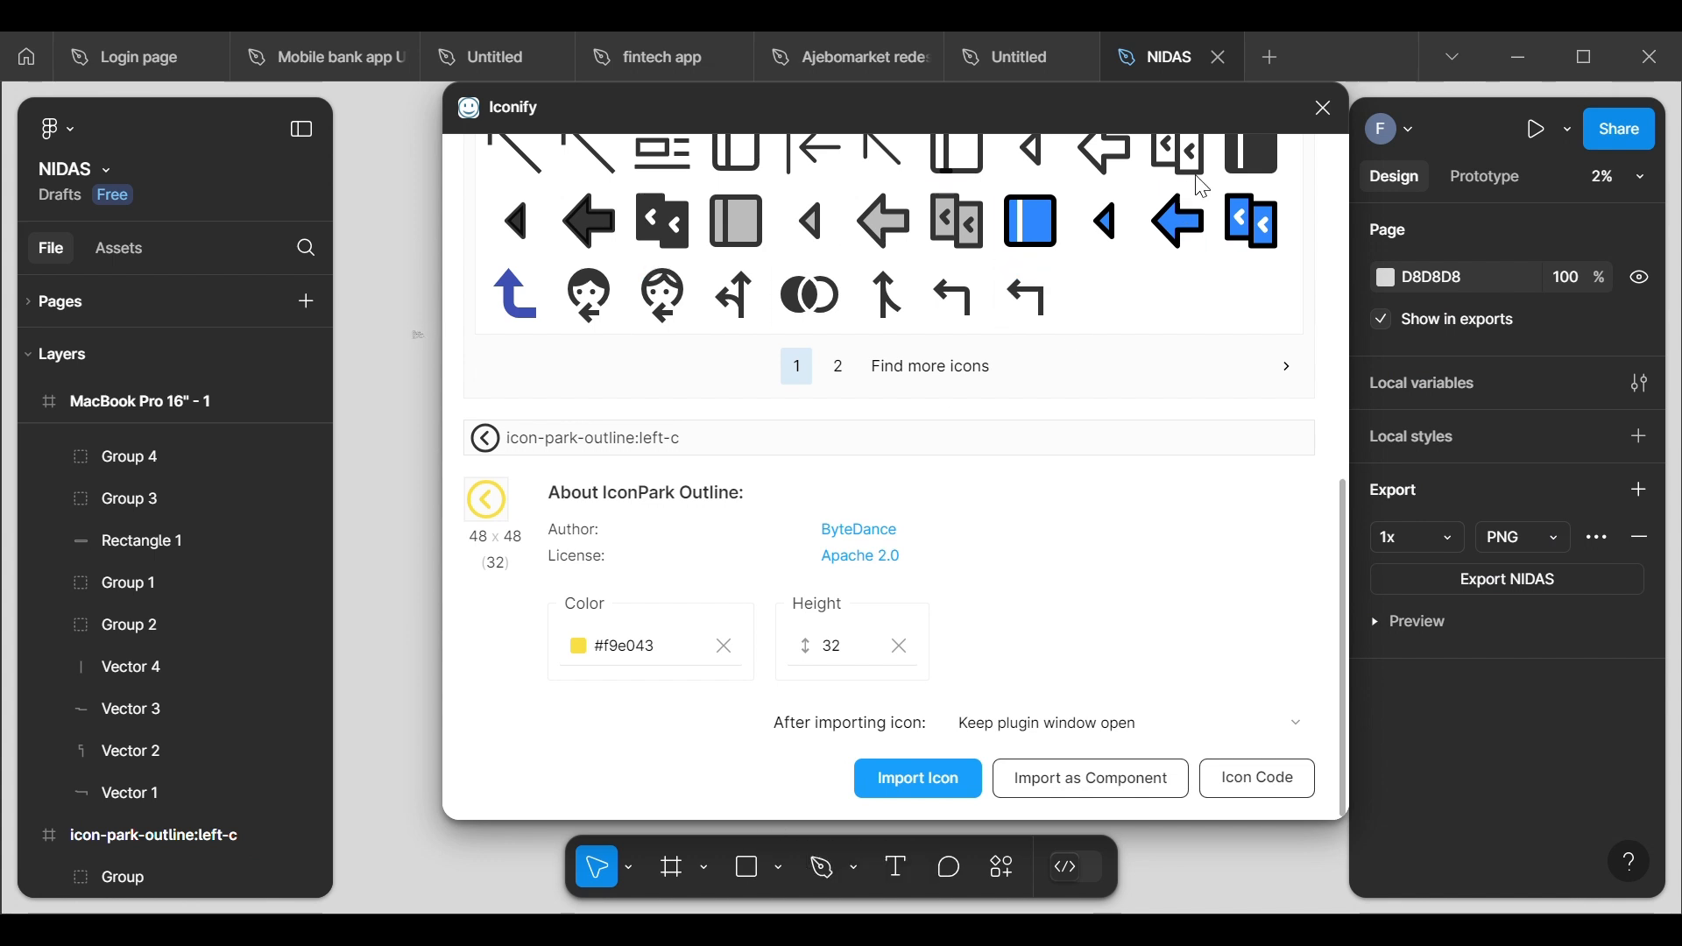
click(1326, 108)
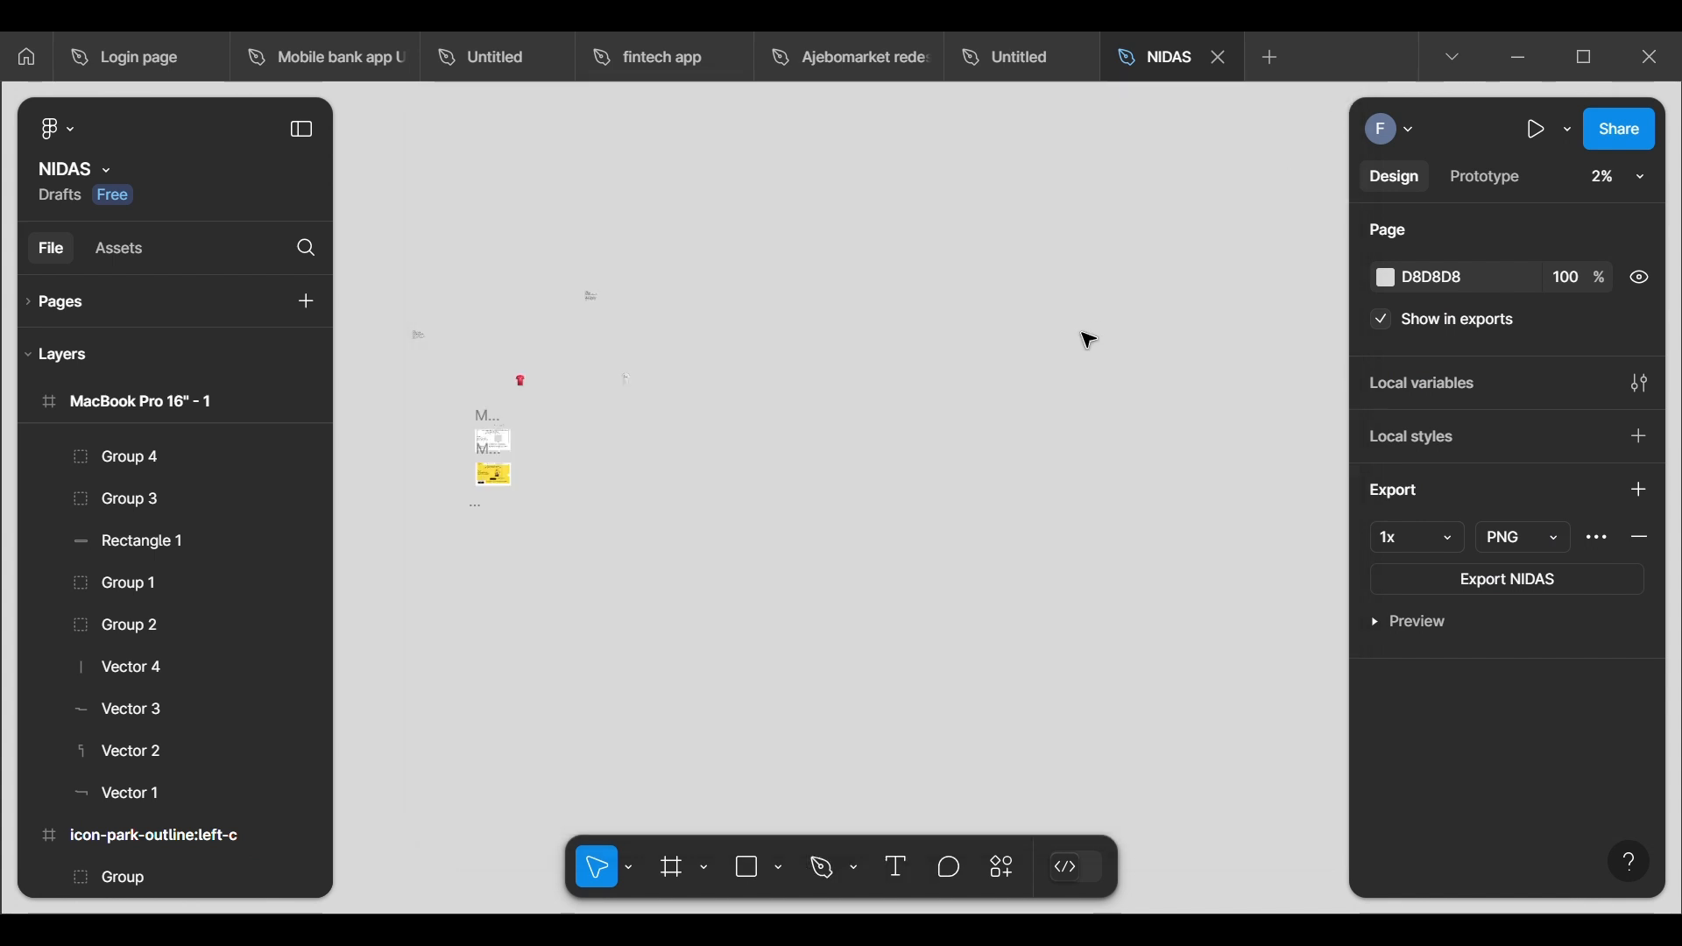
Step: Look through the layers for the imported icon, collapse the MacBook Pro 16" - 2 frame and search the page for "arrow"
scroll(423, 493, up, 4)
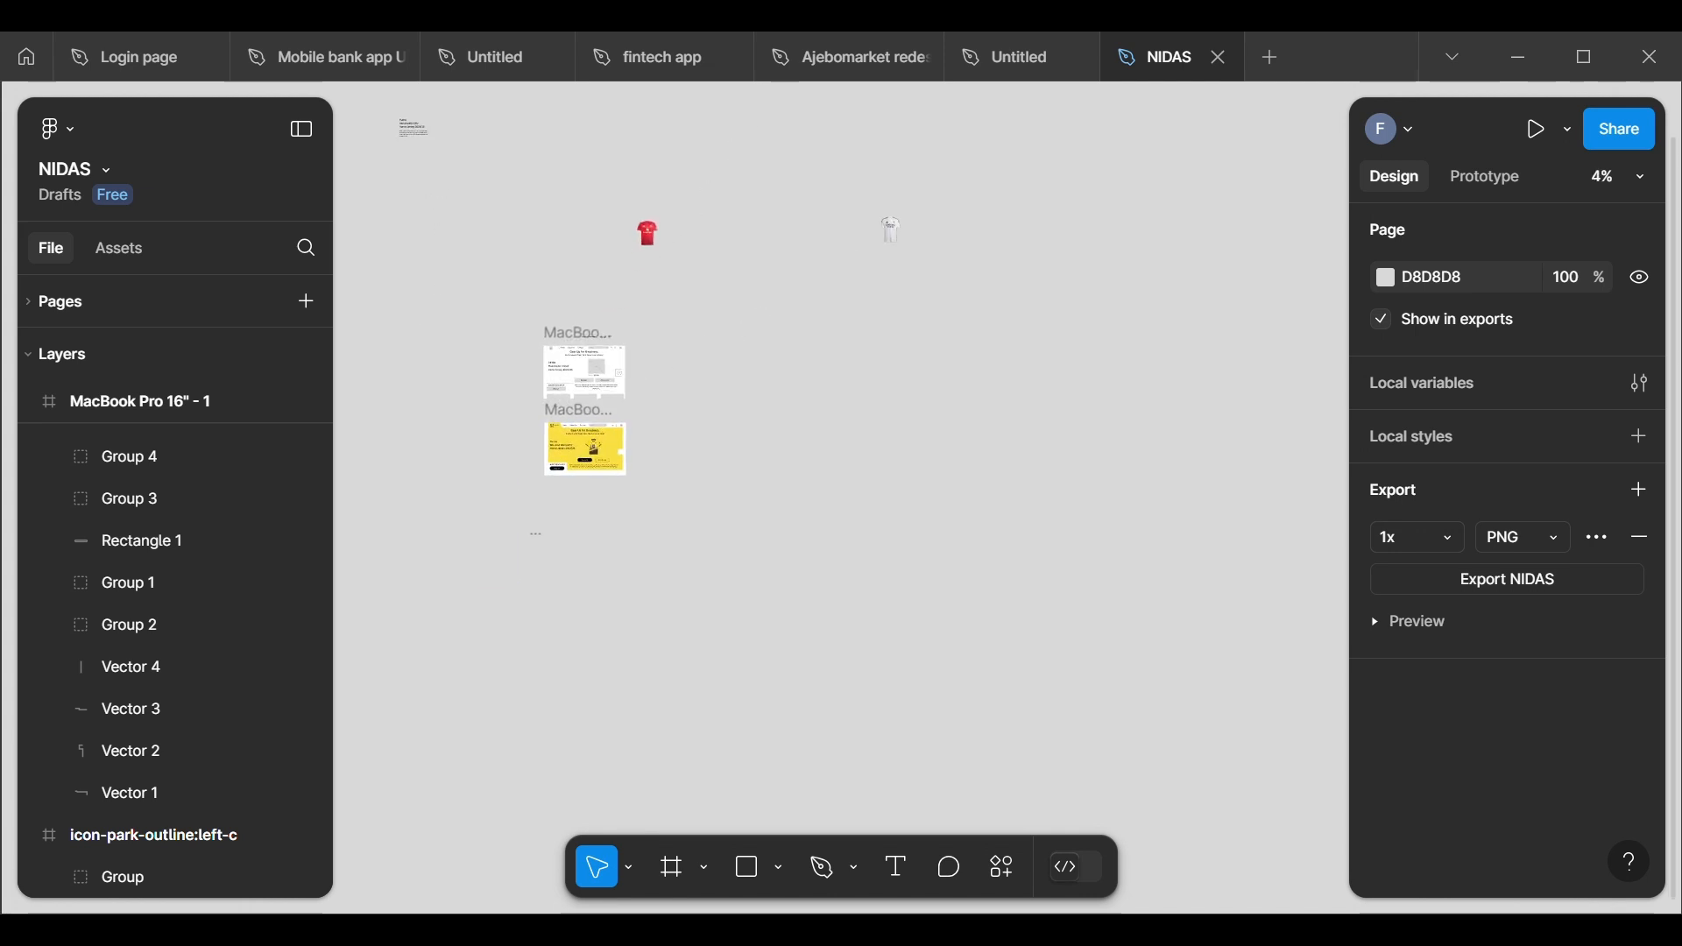
scroll(451, 482, up, 4)
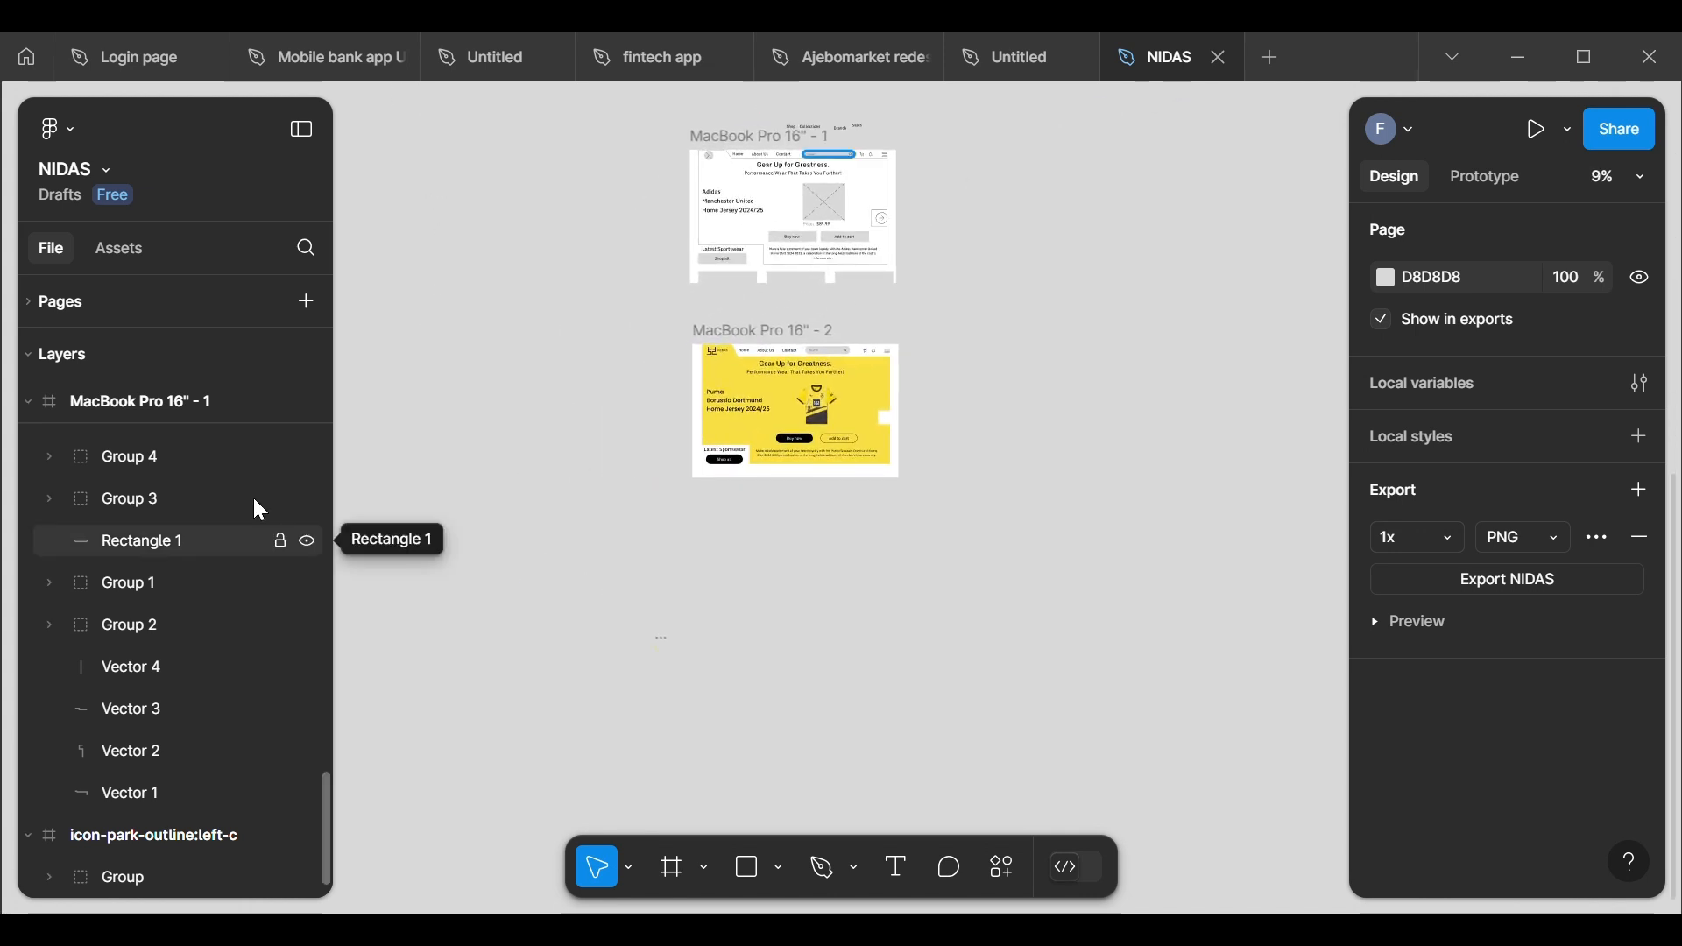
scroll(209, 433, down, 6)
scroll(217, 448, up, 2)
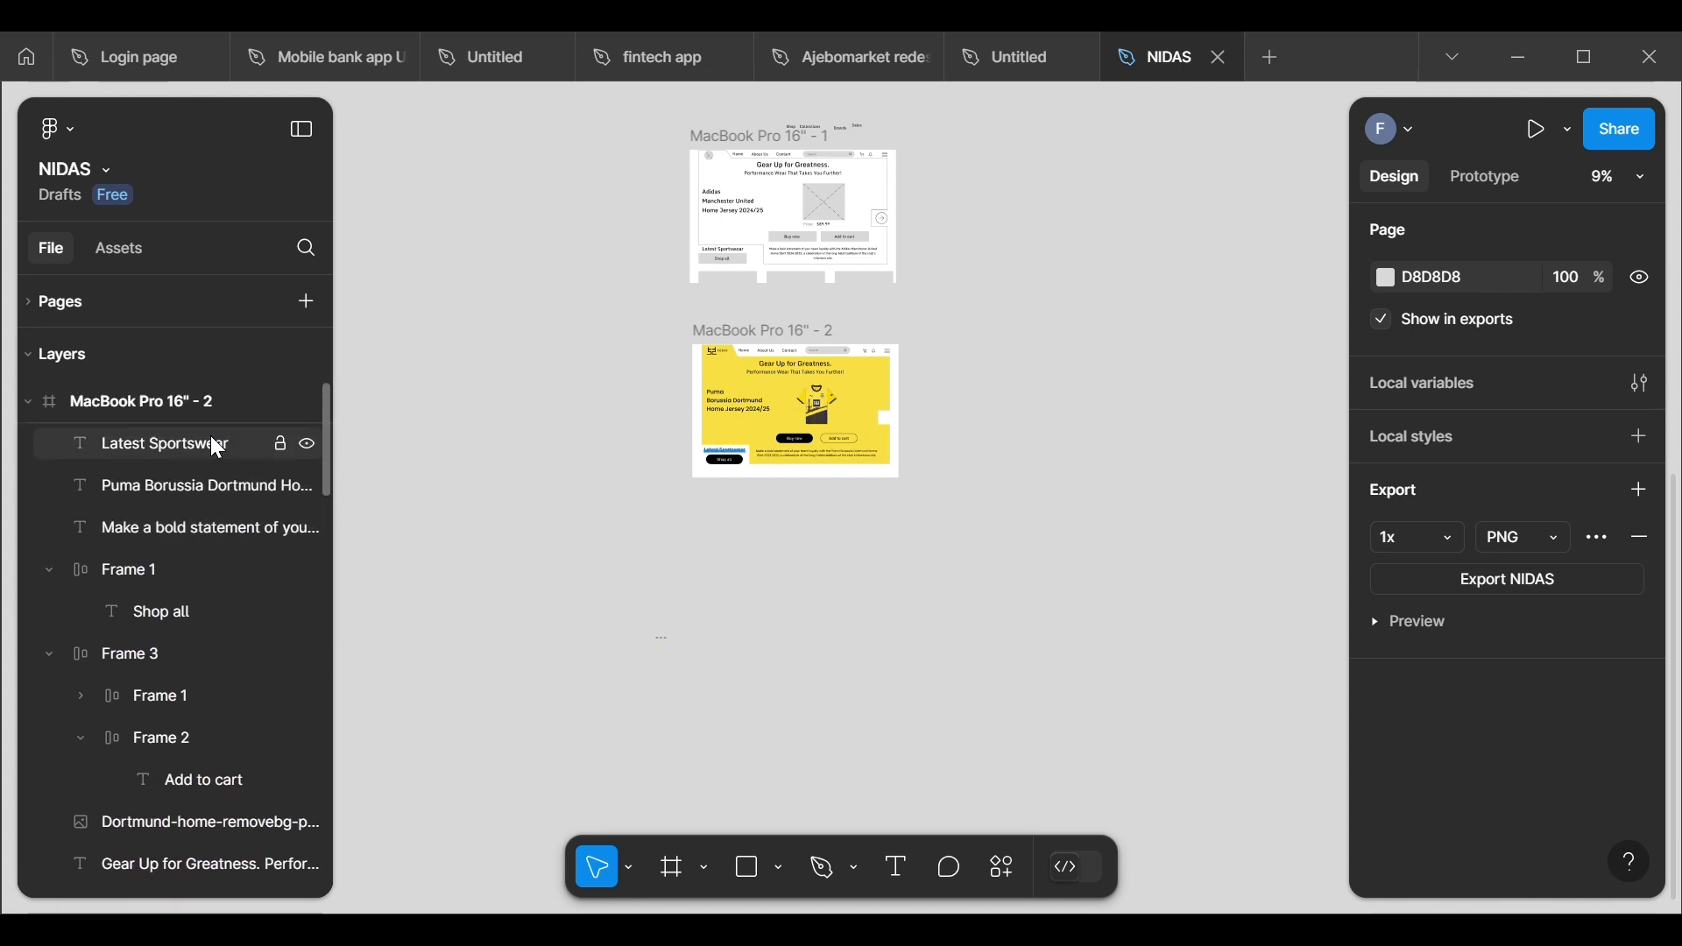
click(25, 399)
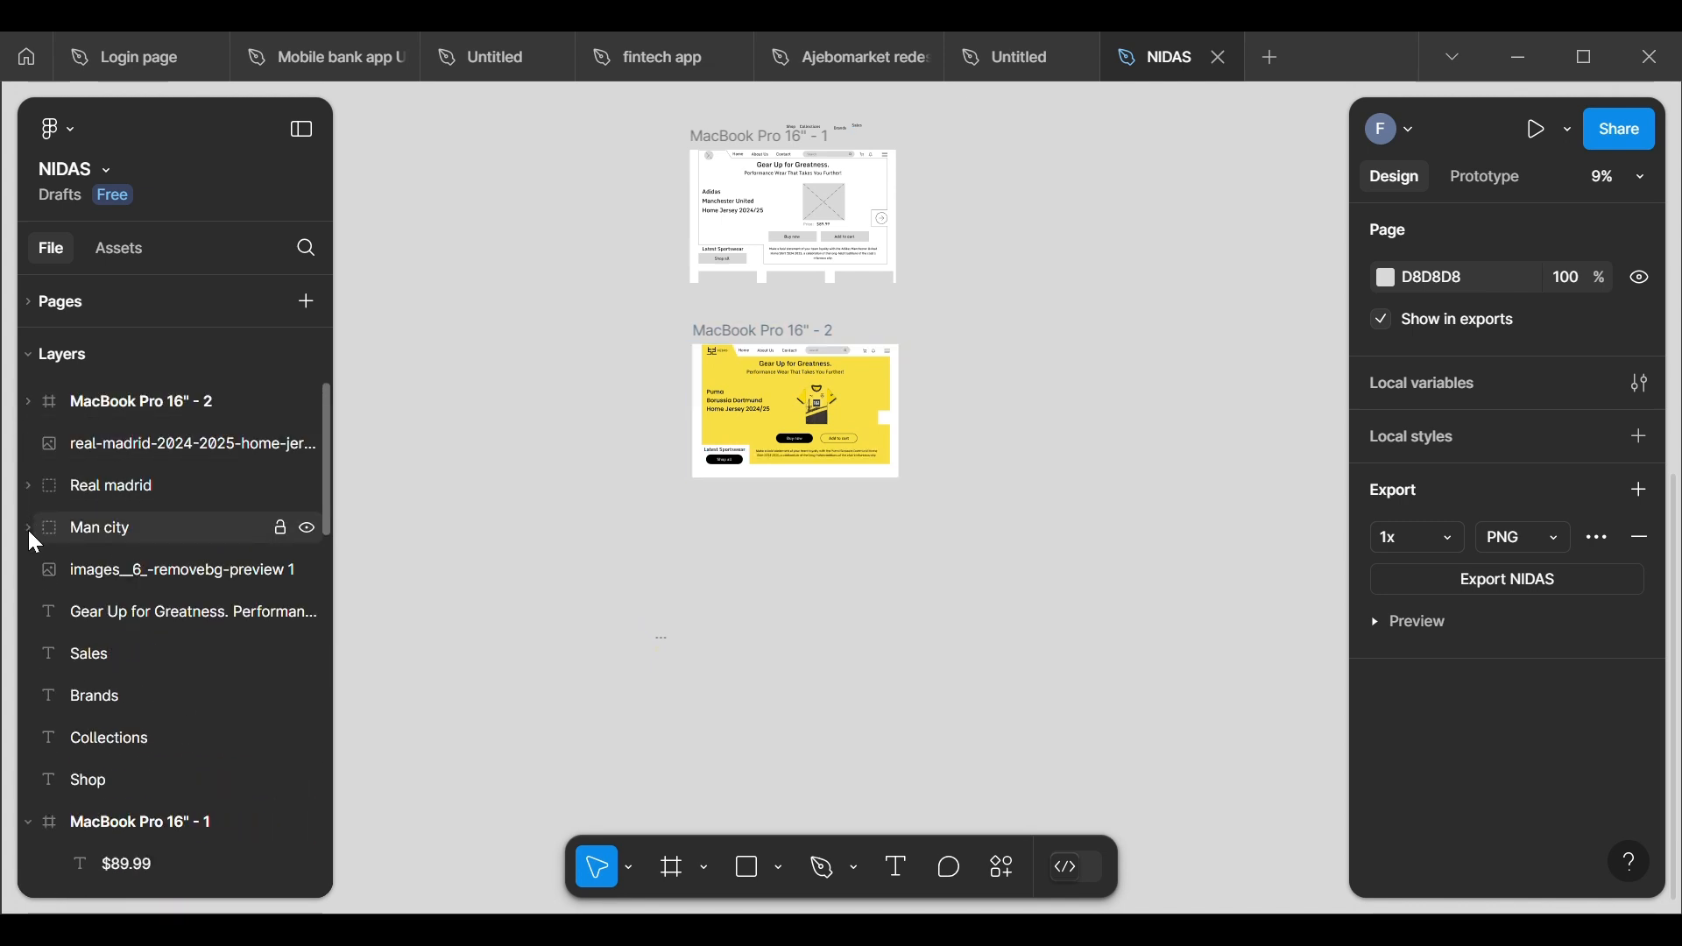
click(308, 253)
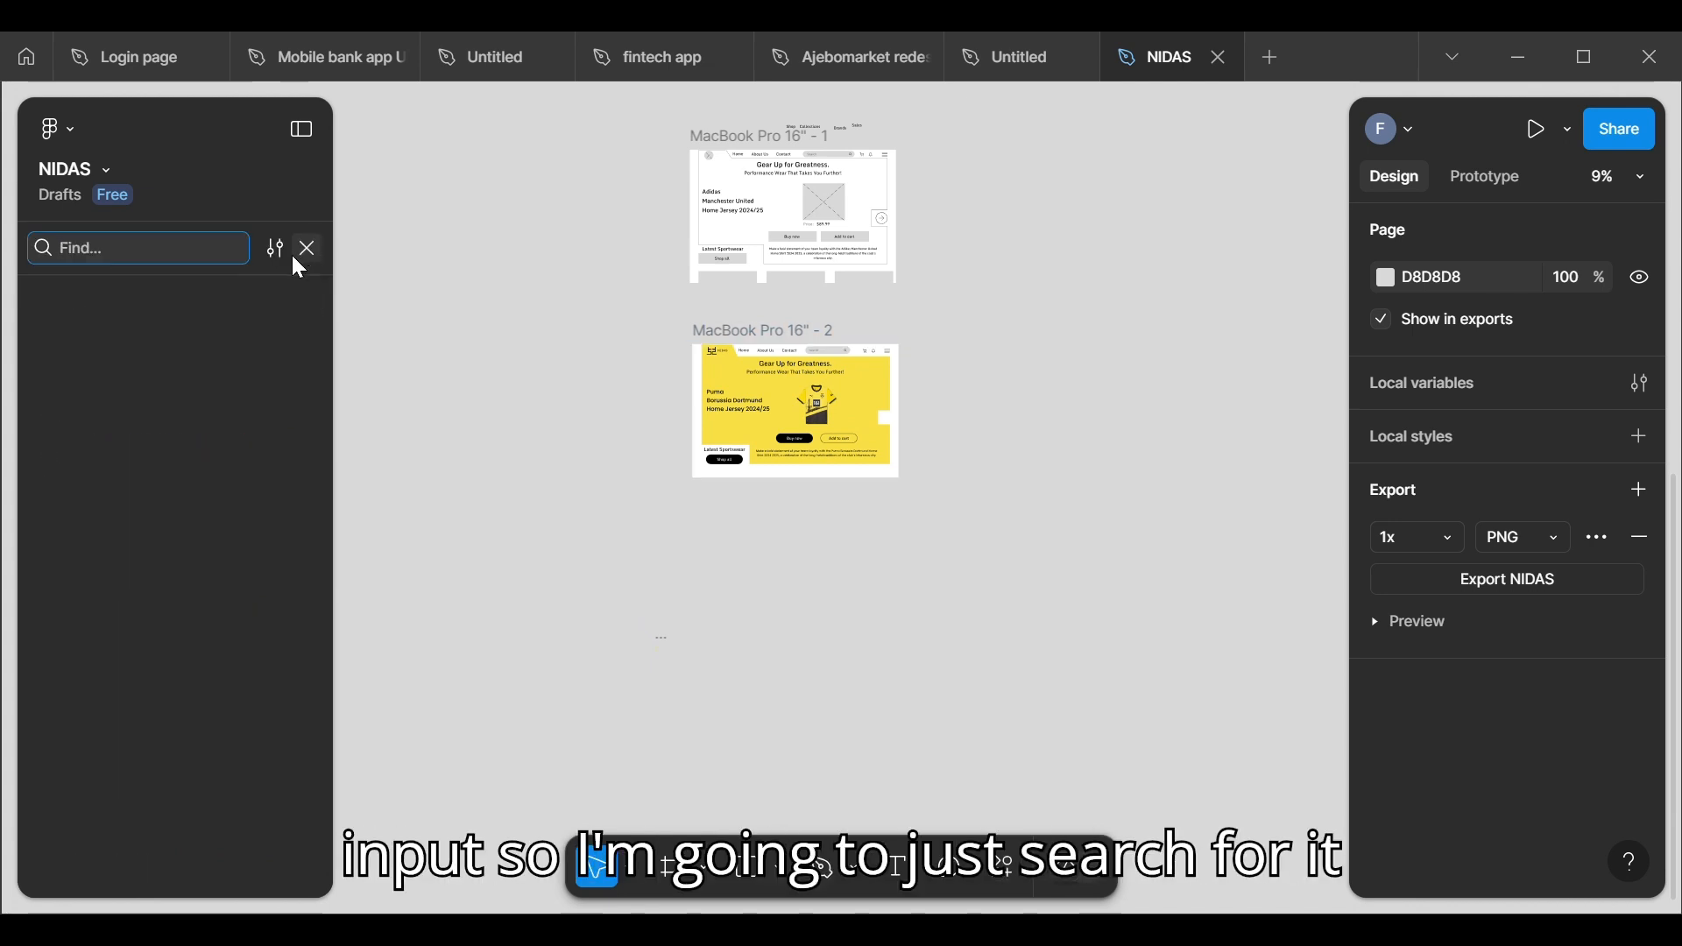
text(arr)
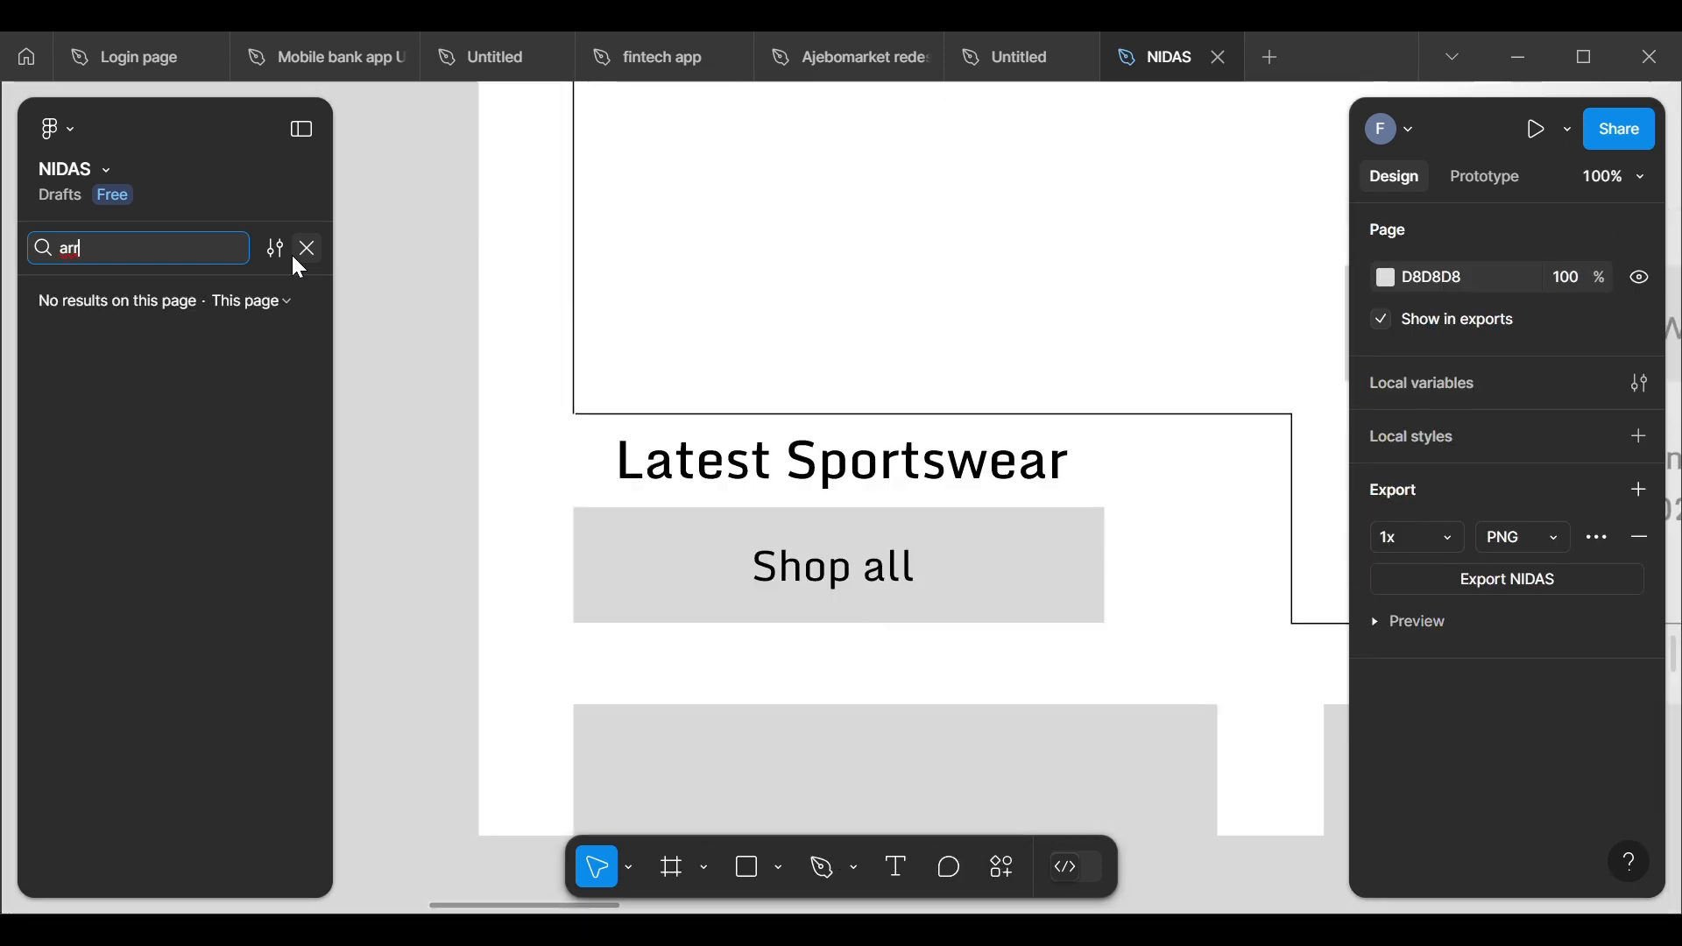
key(BackSpace)
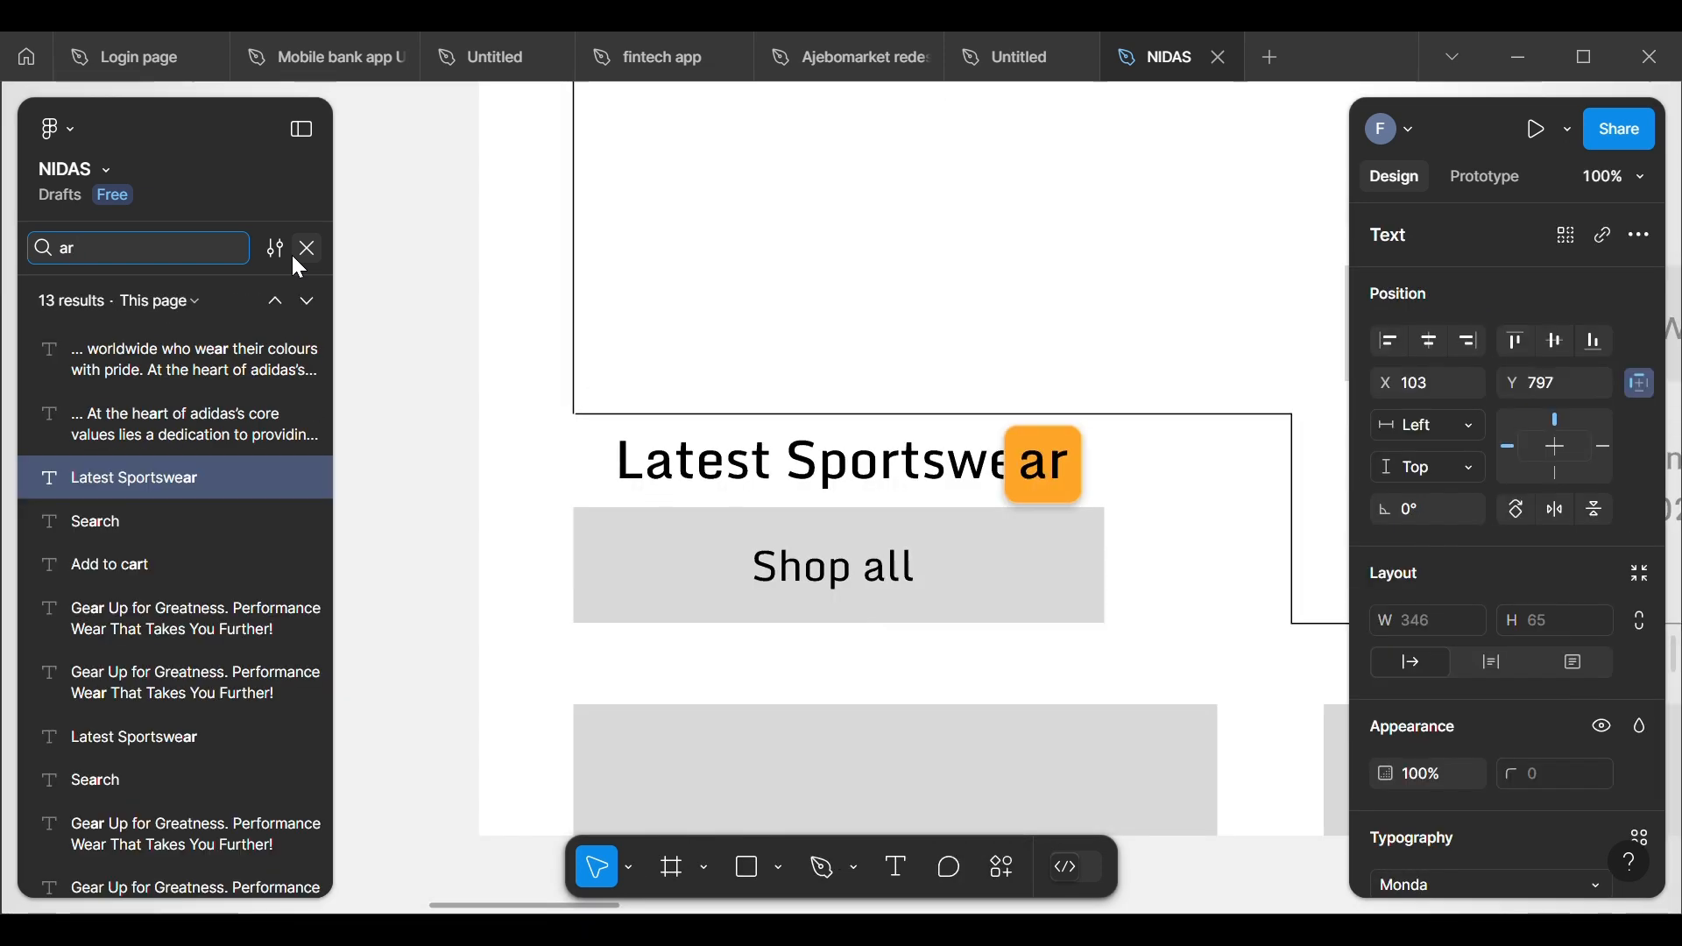
text(row)
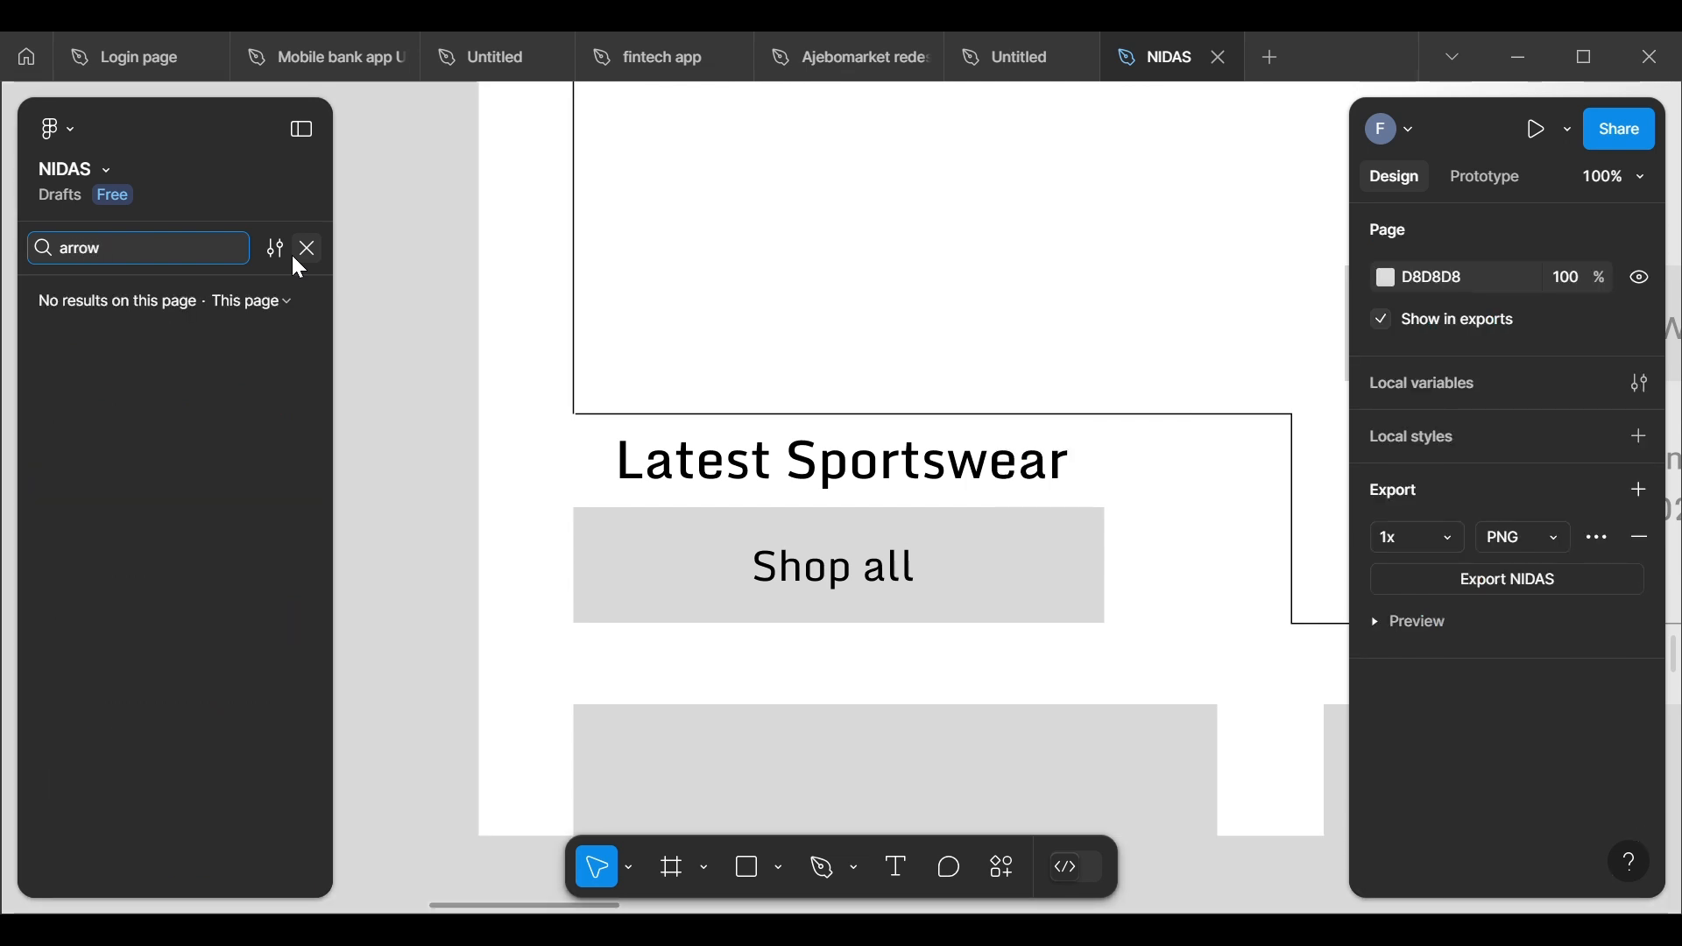
Step: Look over the canvas around both MacBook Pro frames for the imported arrow icon and close the layer search
mouse_move(452, 383)
mouse_down()
mouse_move(494, 388)
mouse_move(510, 421)
mouse_up()
scroll(469, 526, down, 5)
scroll(499, 499, down, 10)
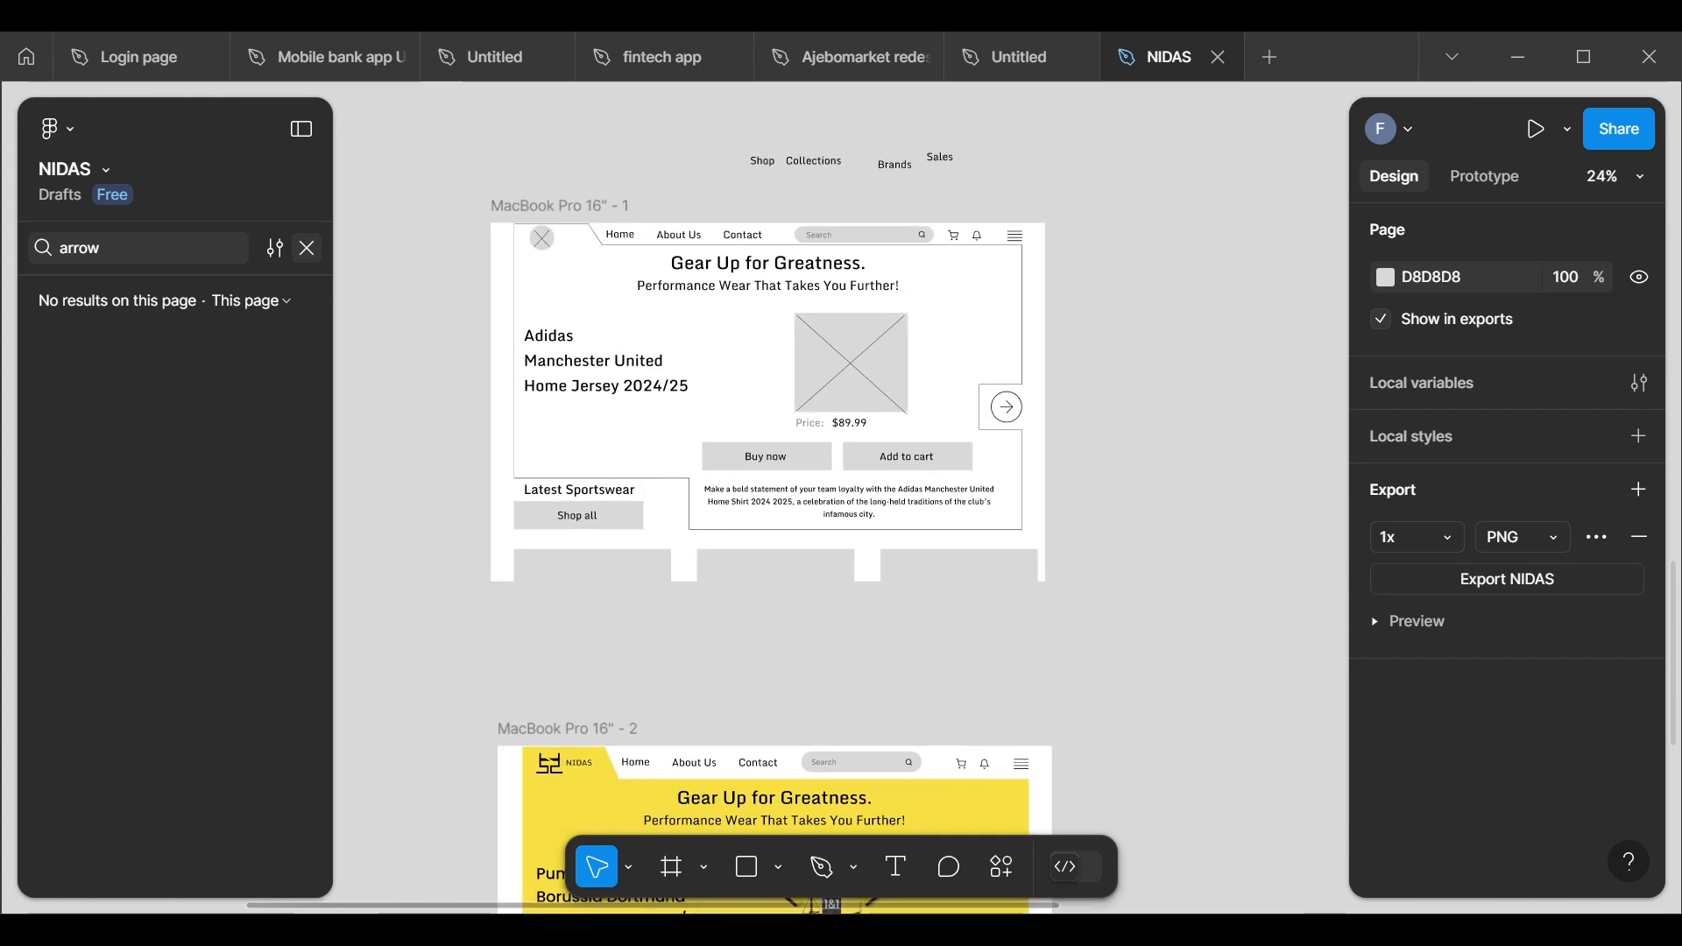
scroll(737, 377, up, 2)
scroll(740, 458, down, 4)
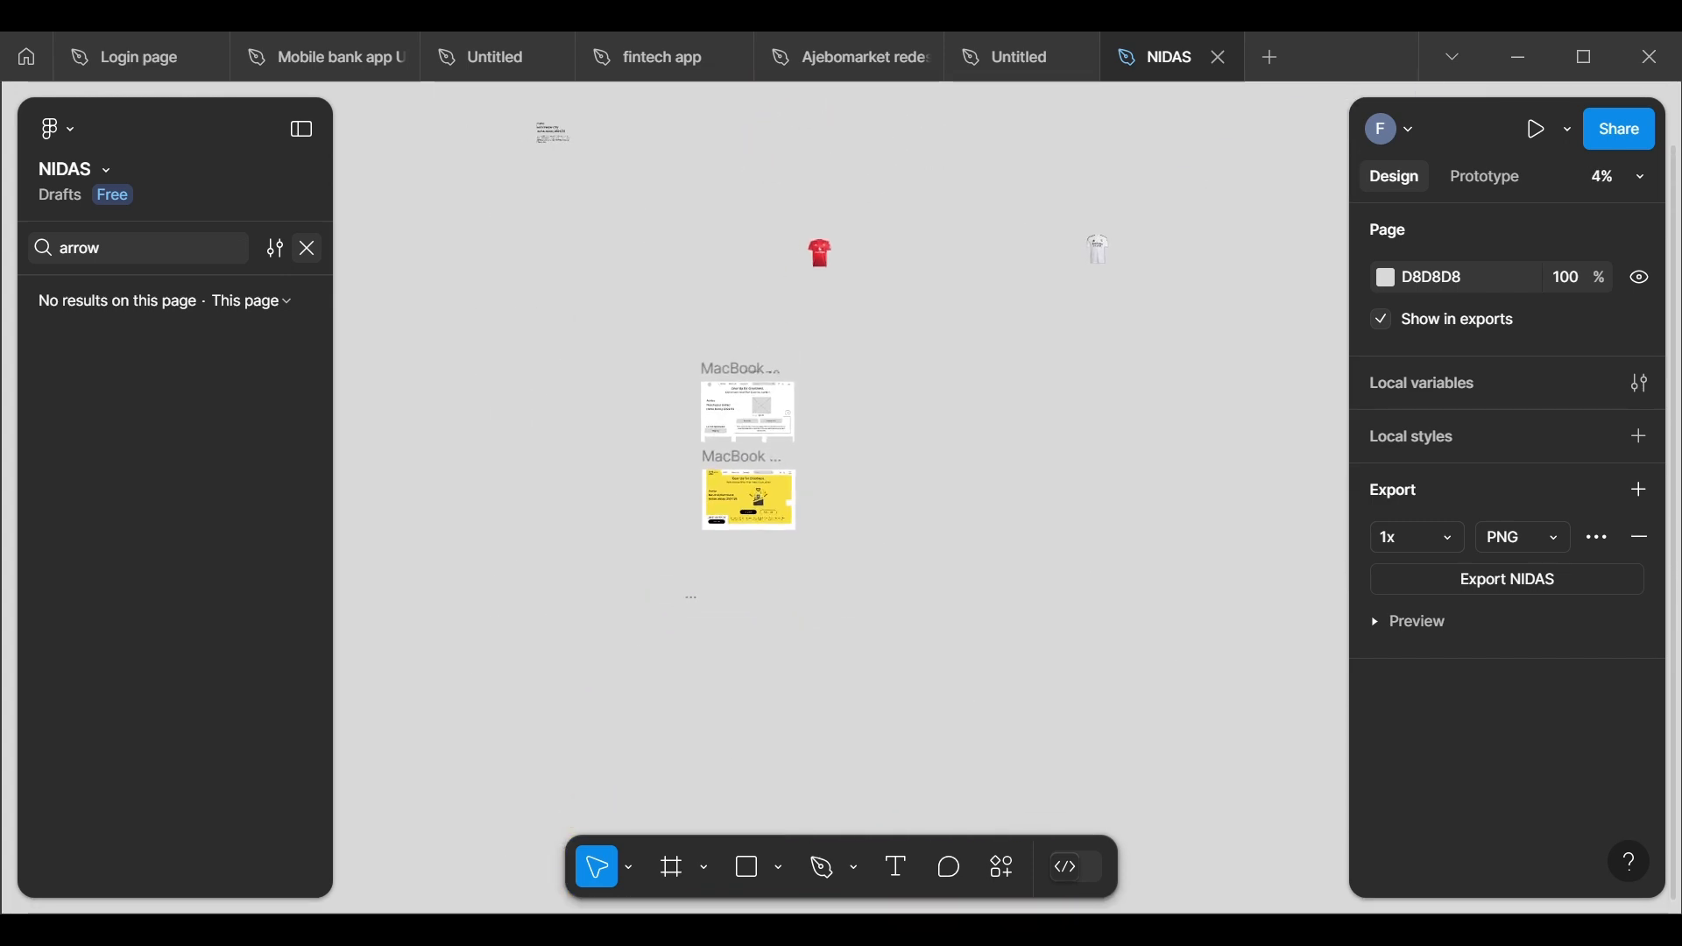
scroll(740, 458, left, 2)
scroll(745, 490, down, 1)
scroll(750, 582, up, 3)
scroll(780, 550, up, 4)
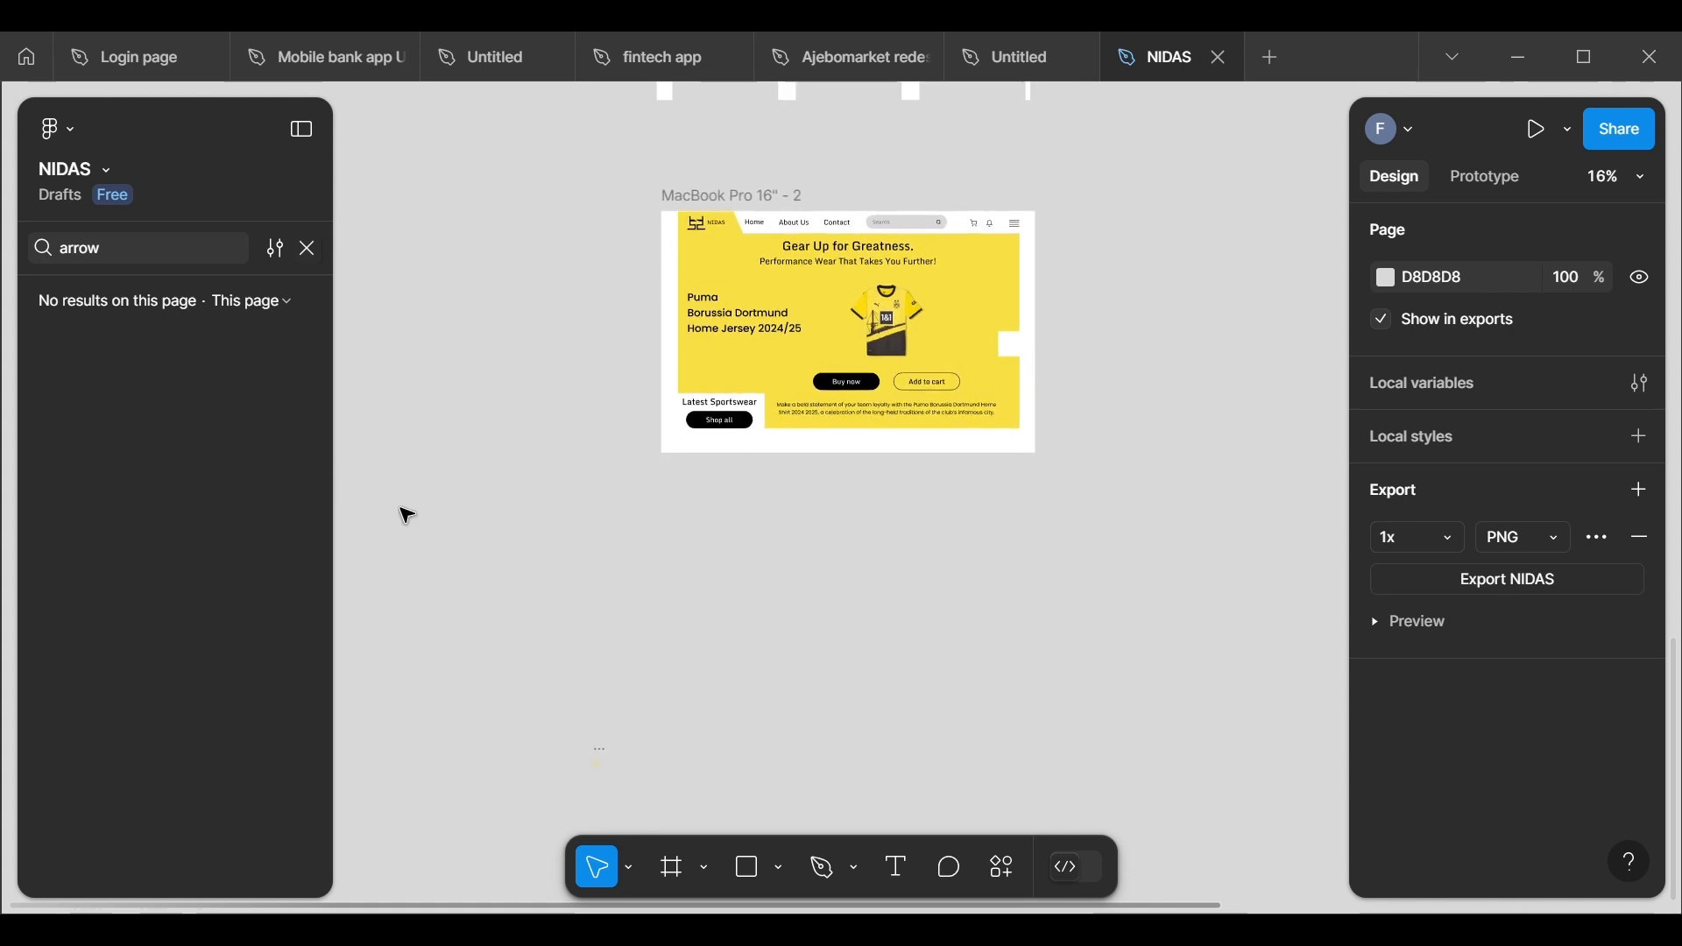
click(308, 252)
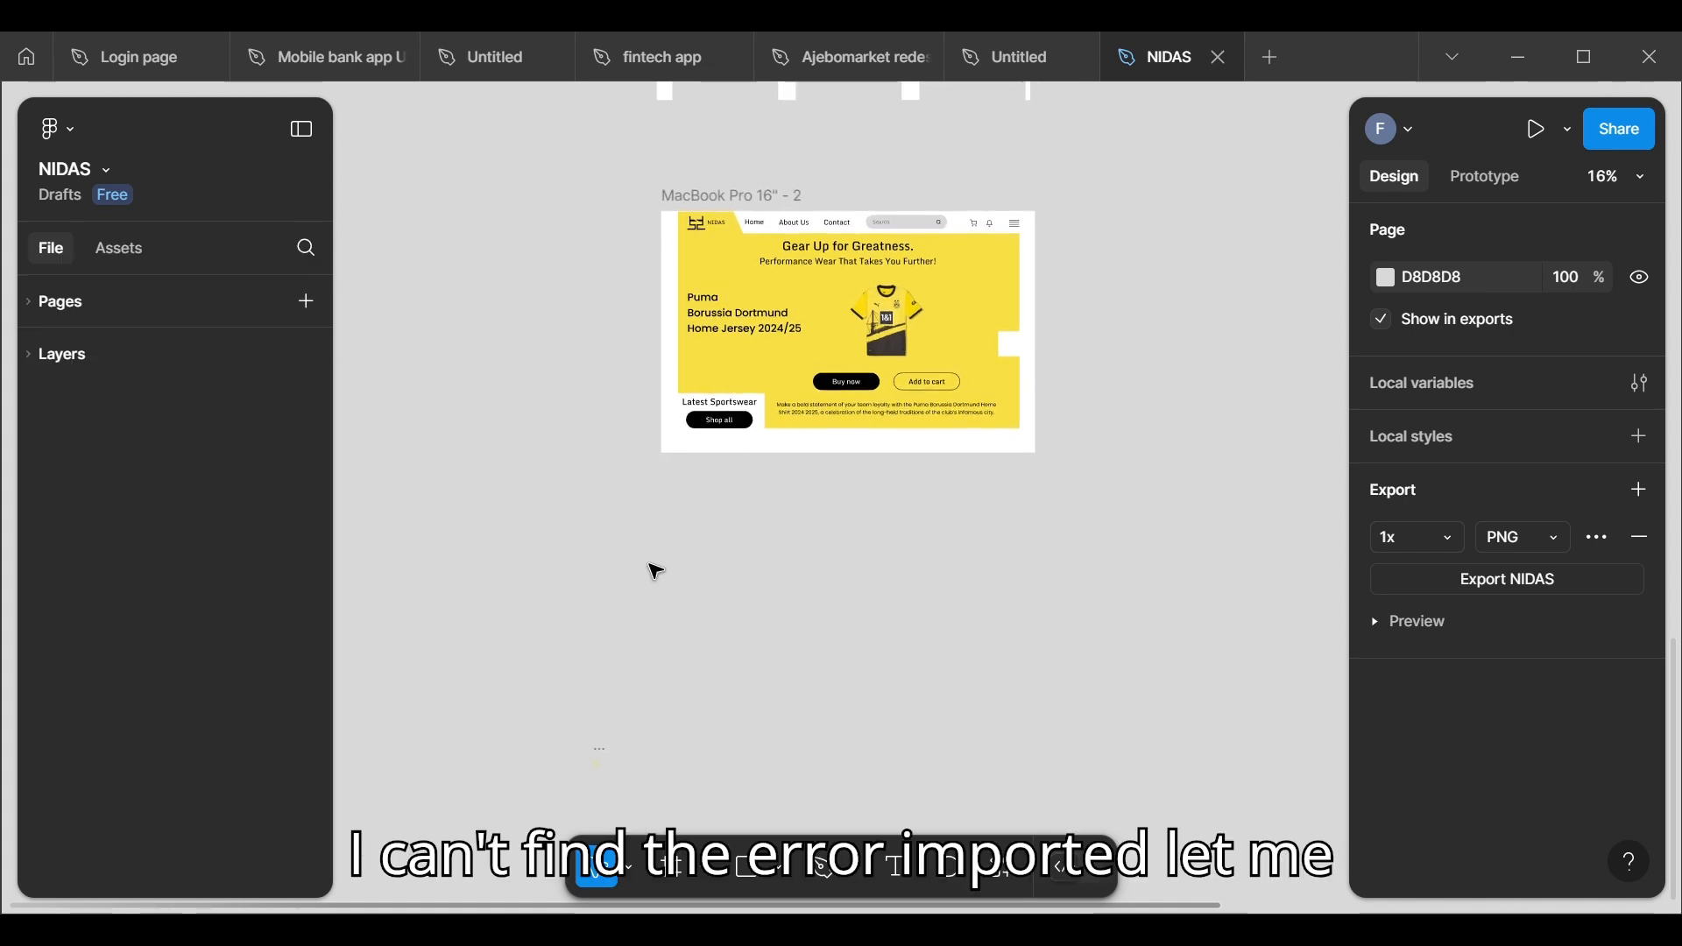
Step: Reopen the Iconify plugin, import icon-park-outline:left-c in #f9e043 again beneath the MacBook Pro 16" - 2 frame, and close the plugin
right_click(603, 618)
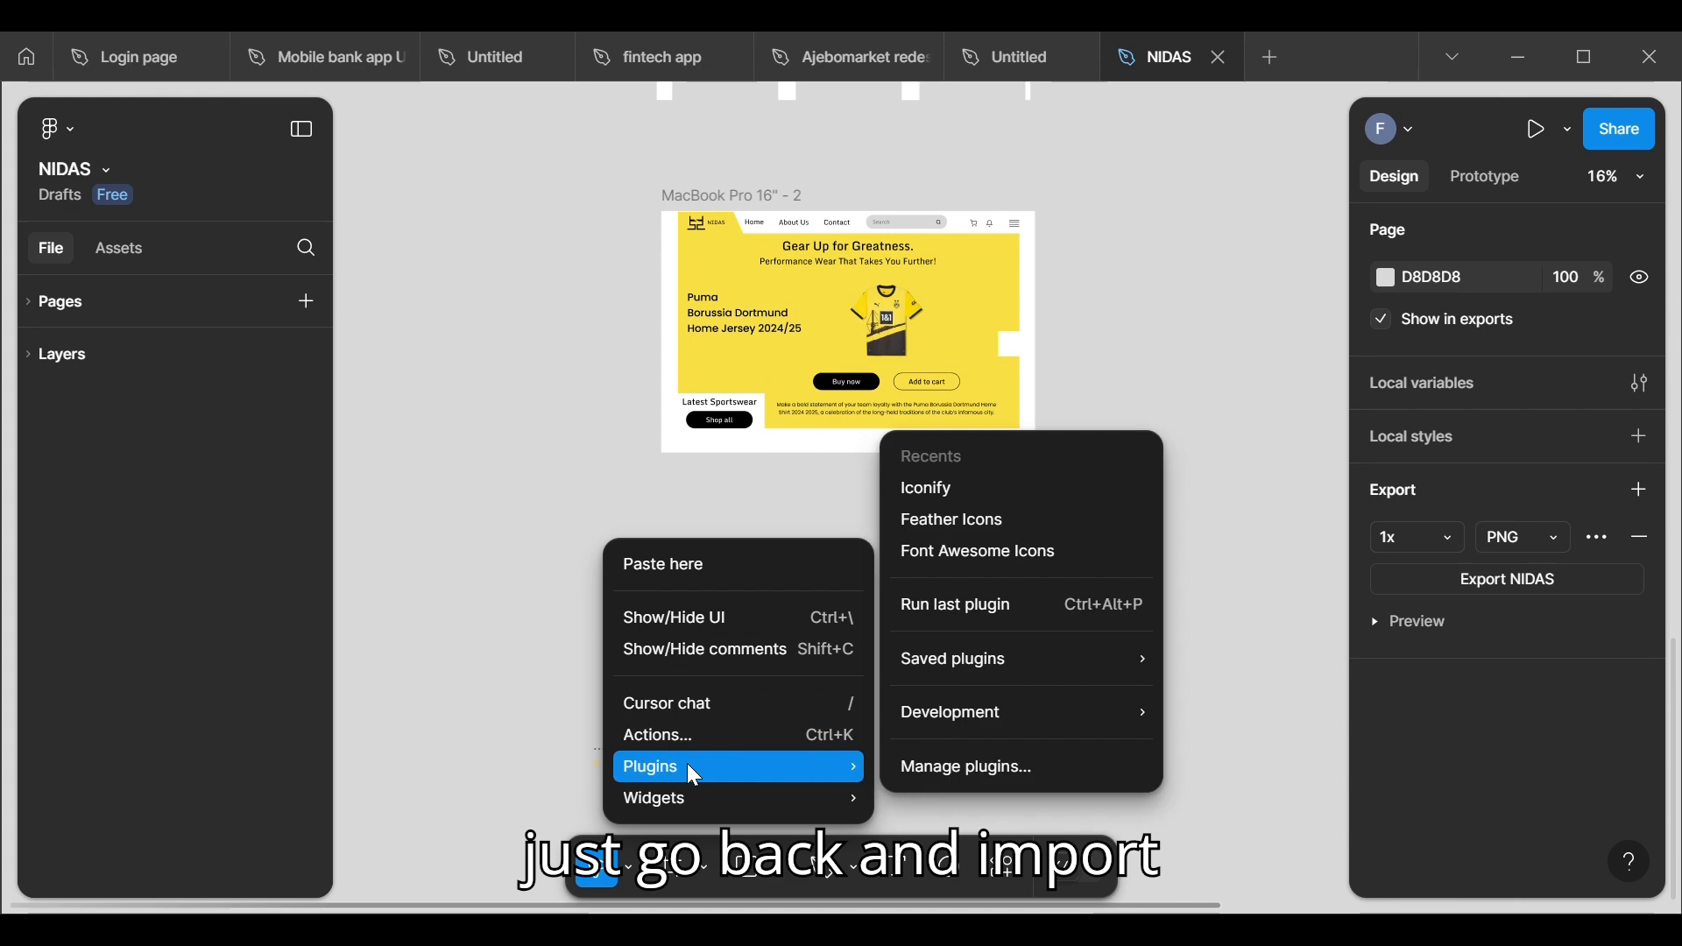
mouse_move(818, 768)
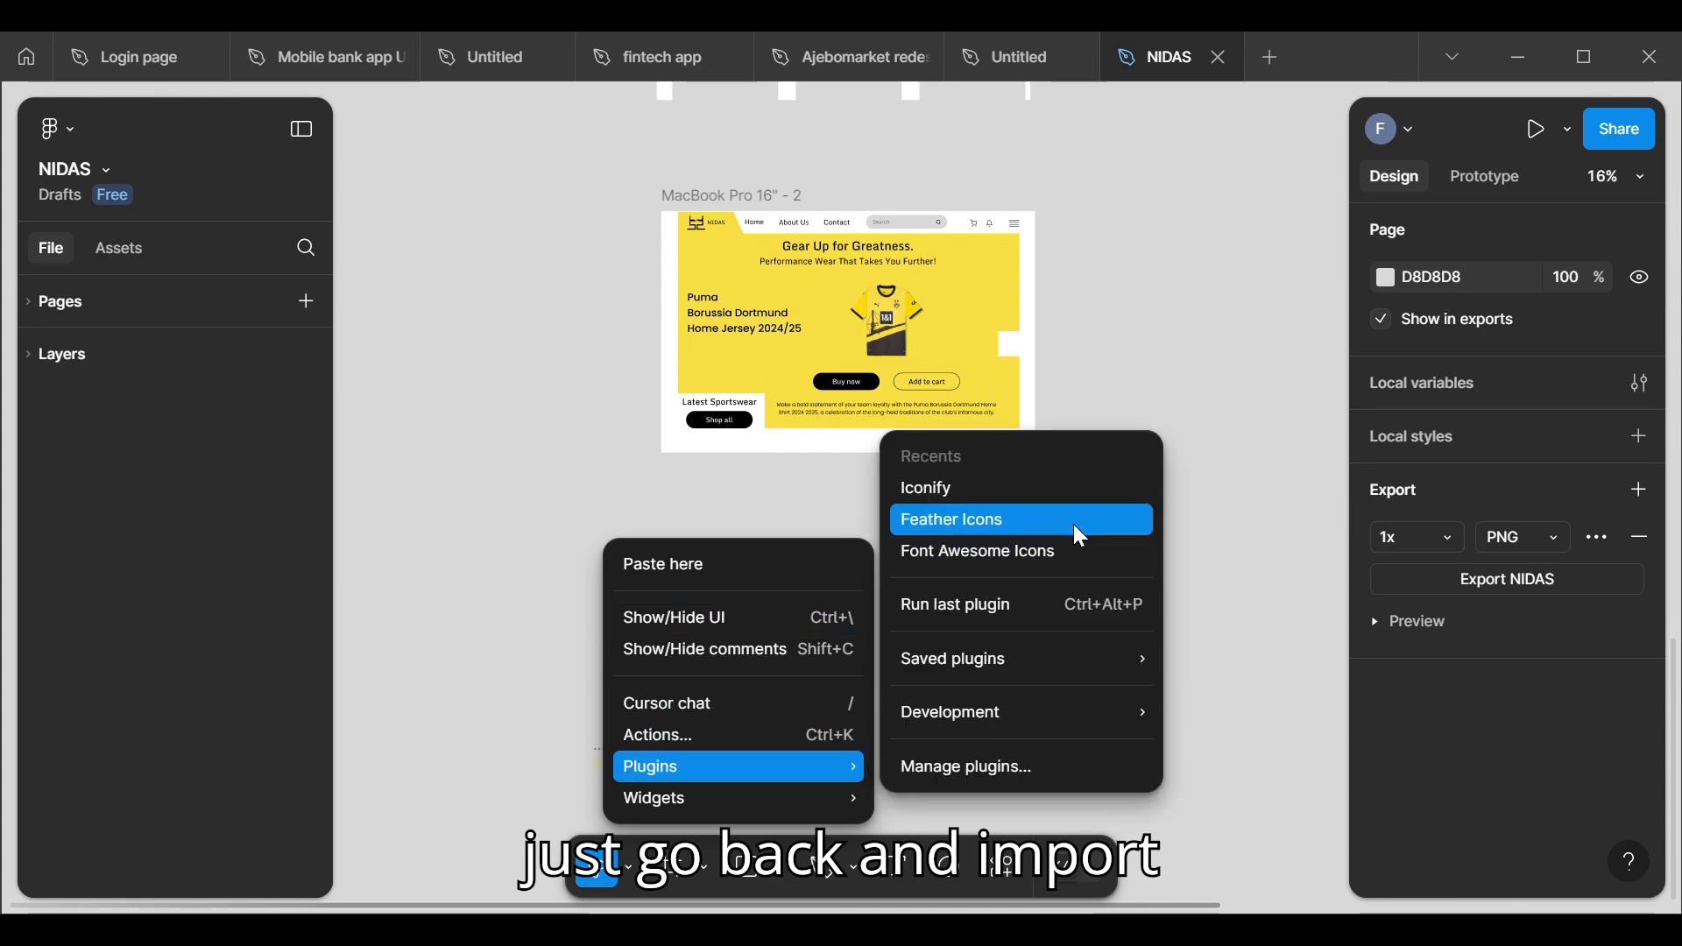
click(1025, 489)
click(589, 752)
scroll(779, 575, down, 4)
scroll(779, 575, down, 5)
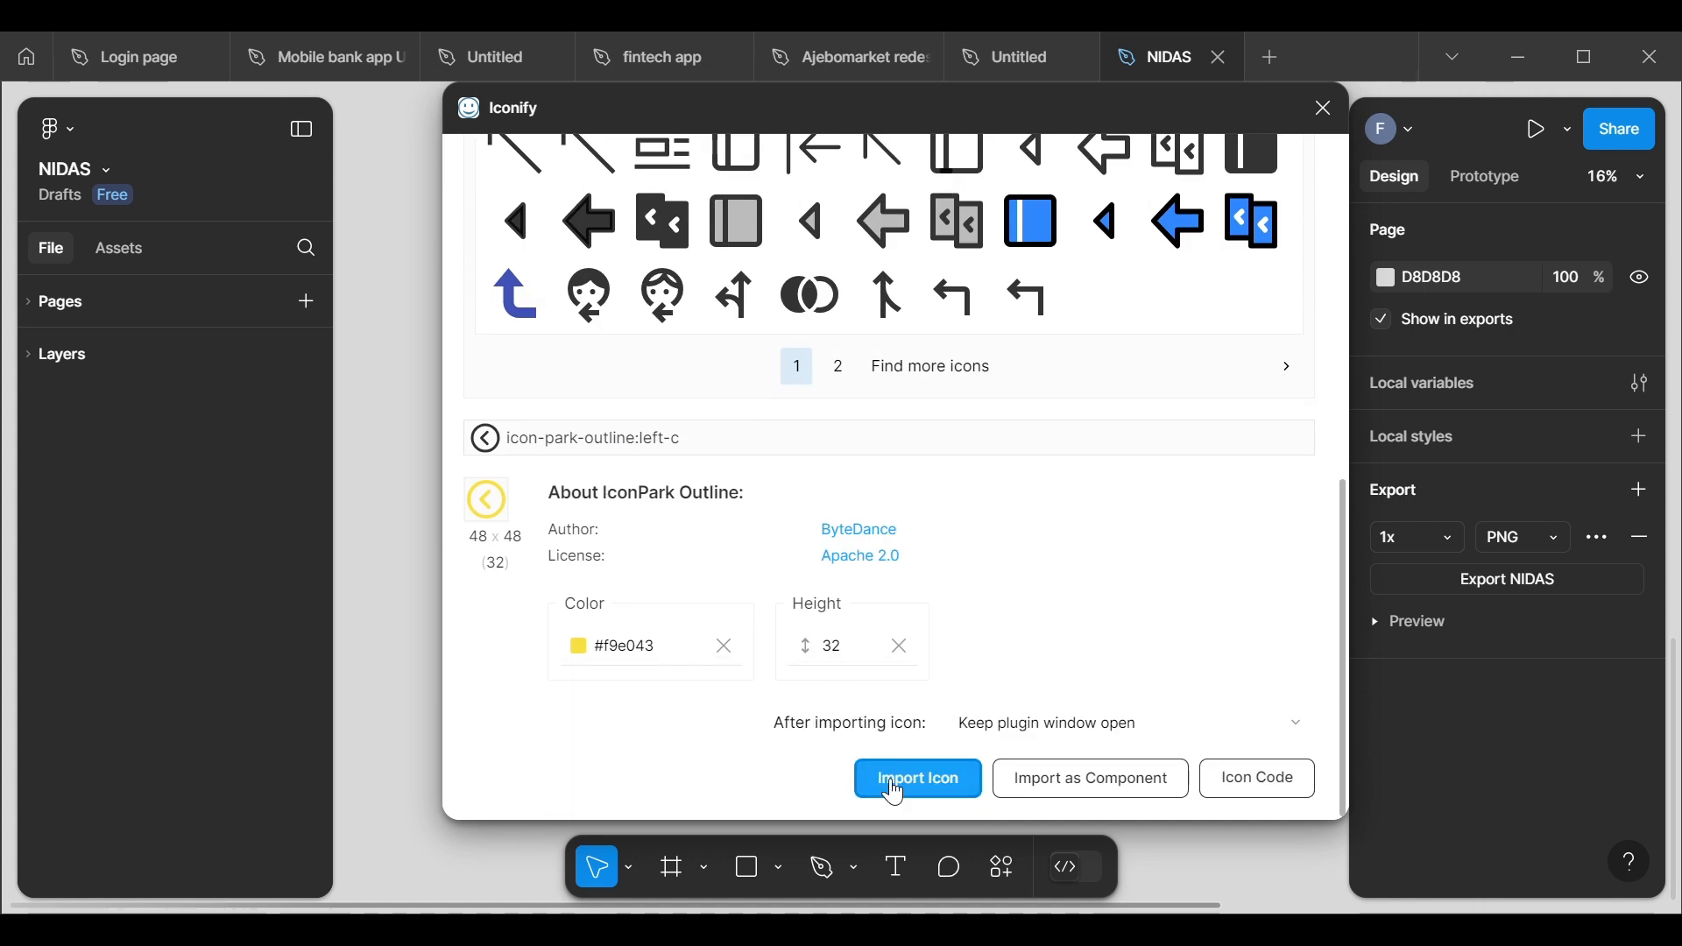
click(894, 788)
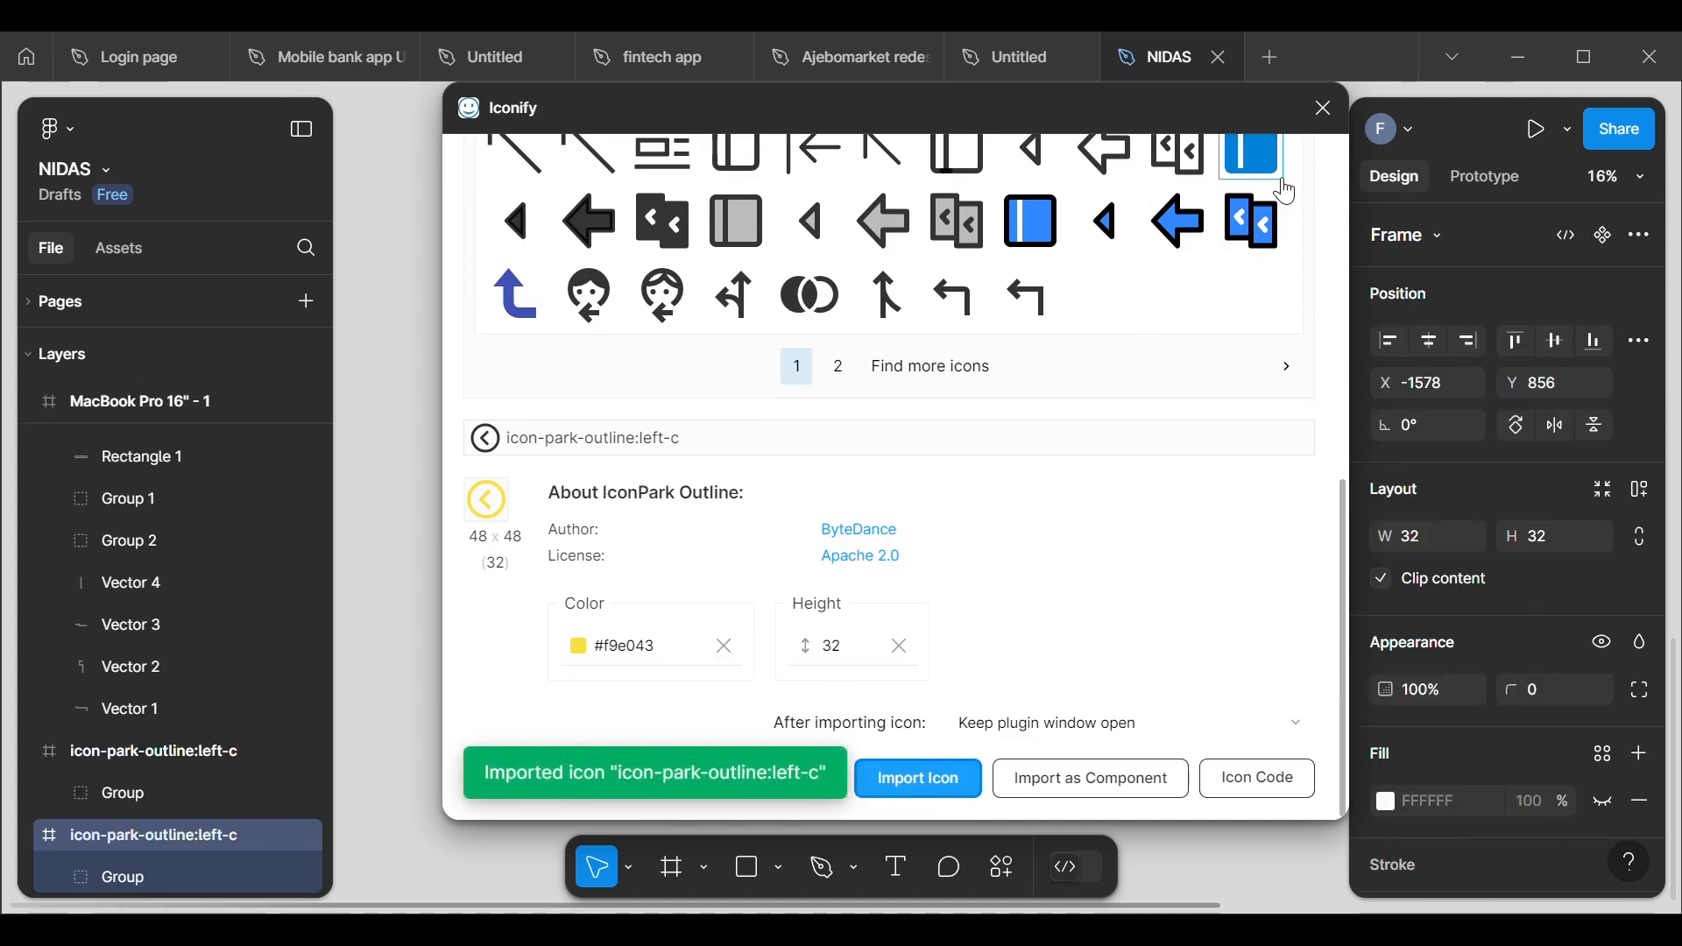
click(1323, 108)
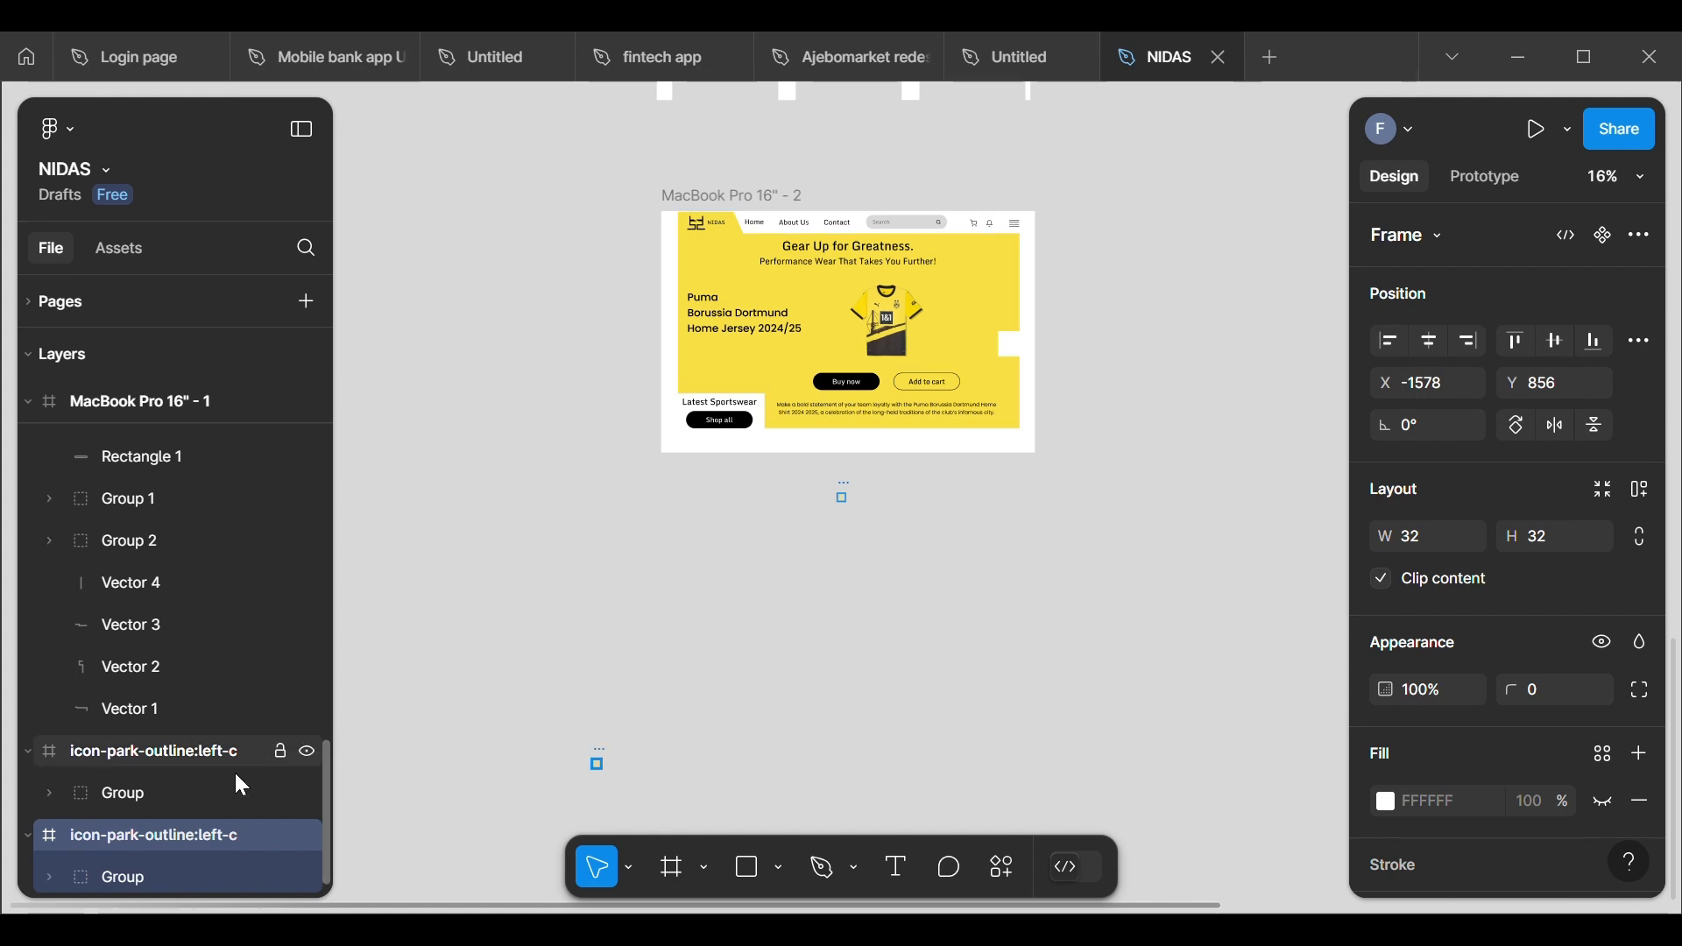
Step: Move the circled arrow group out of its newly imported icon frame and delete the empty frame
click(843, 498)
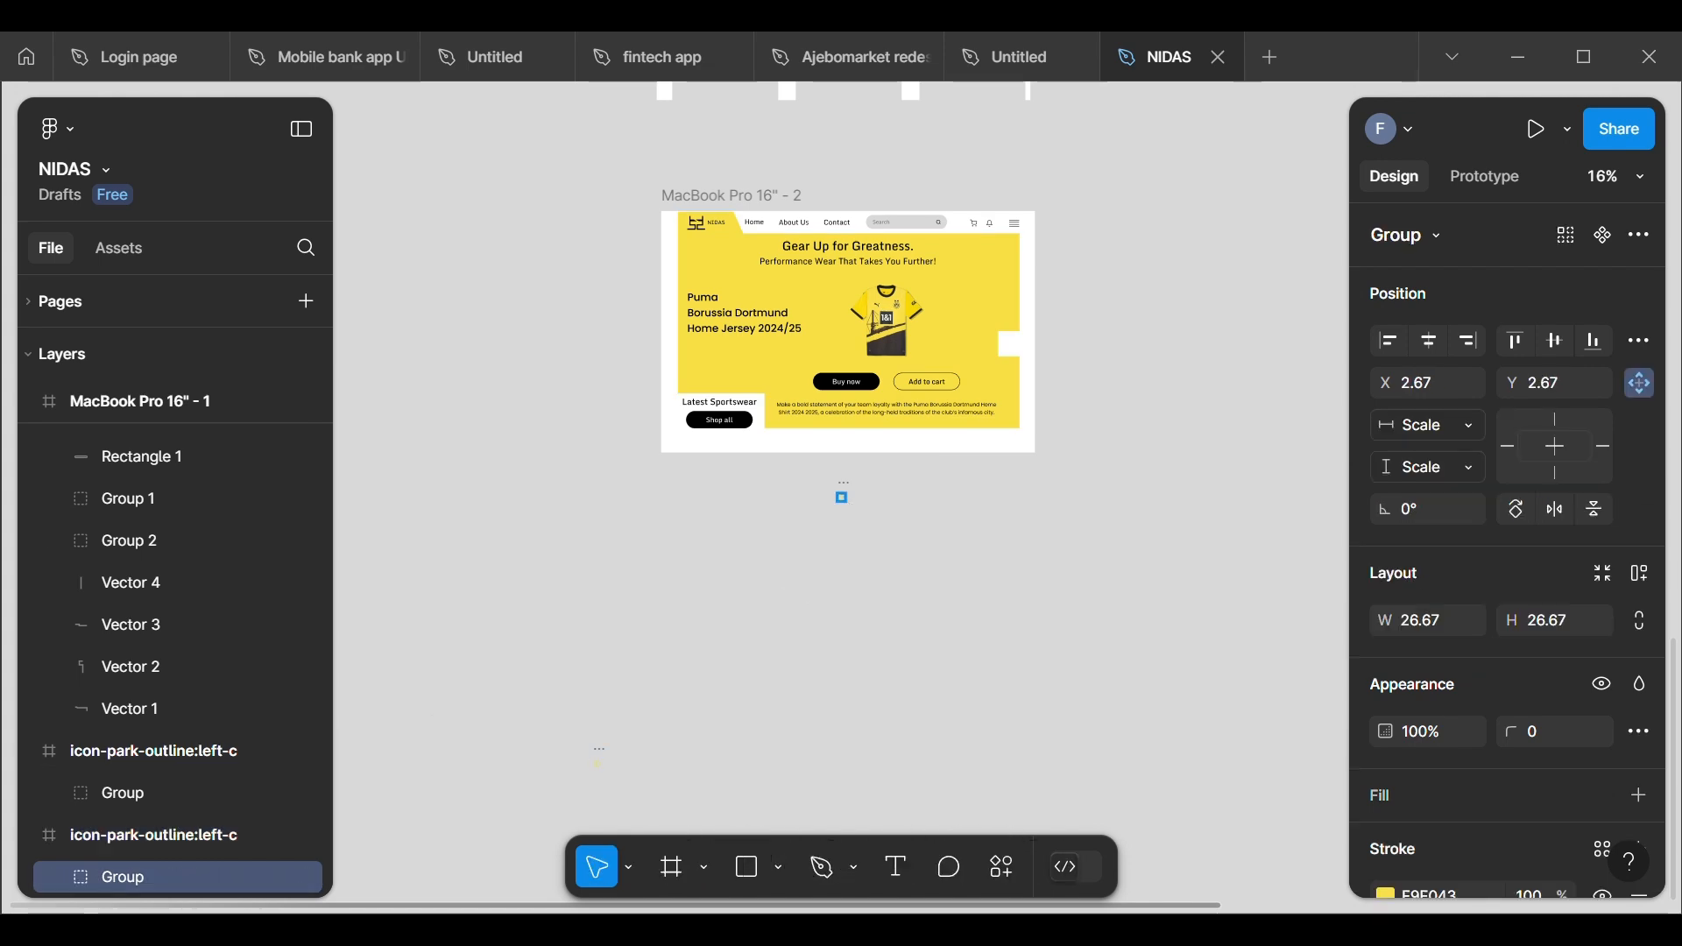
scroll(844, 498, up, 5)
scroll(818, 365, up, 4)
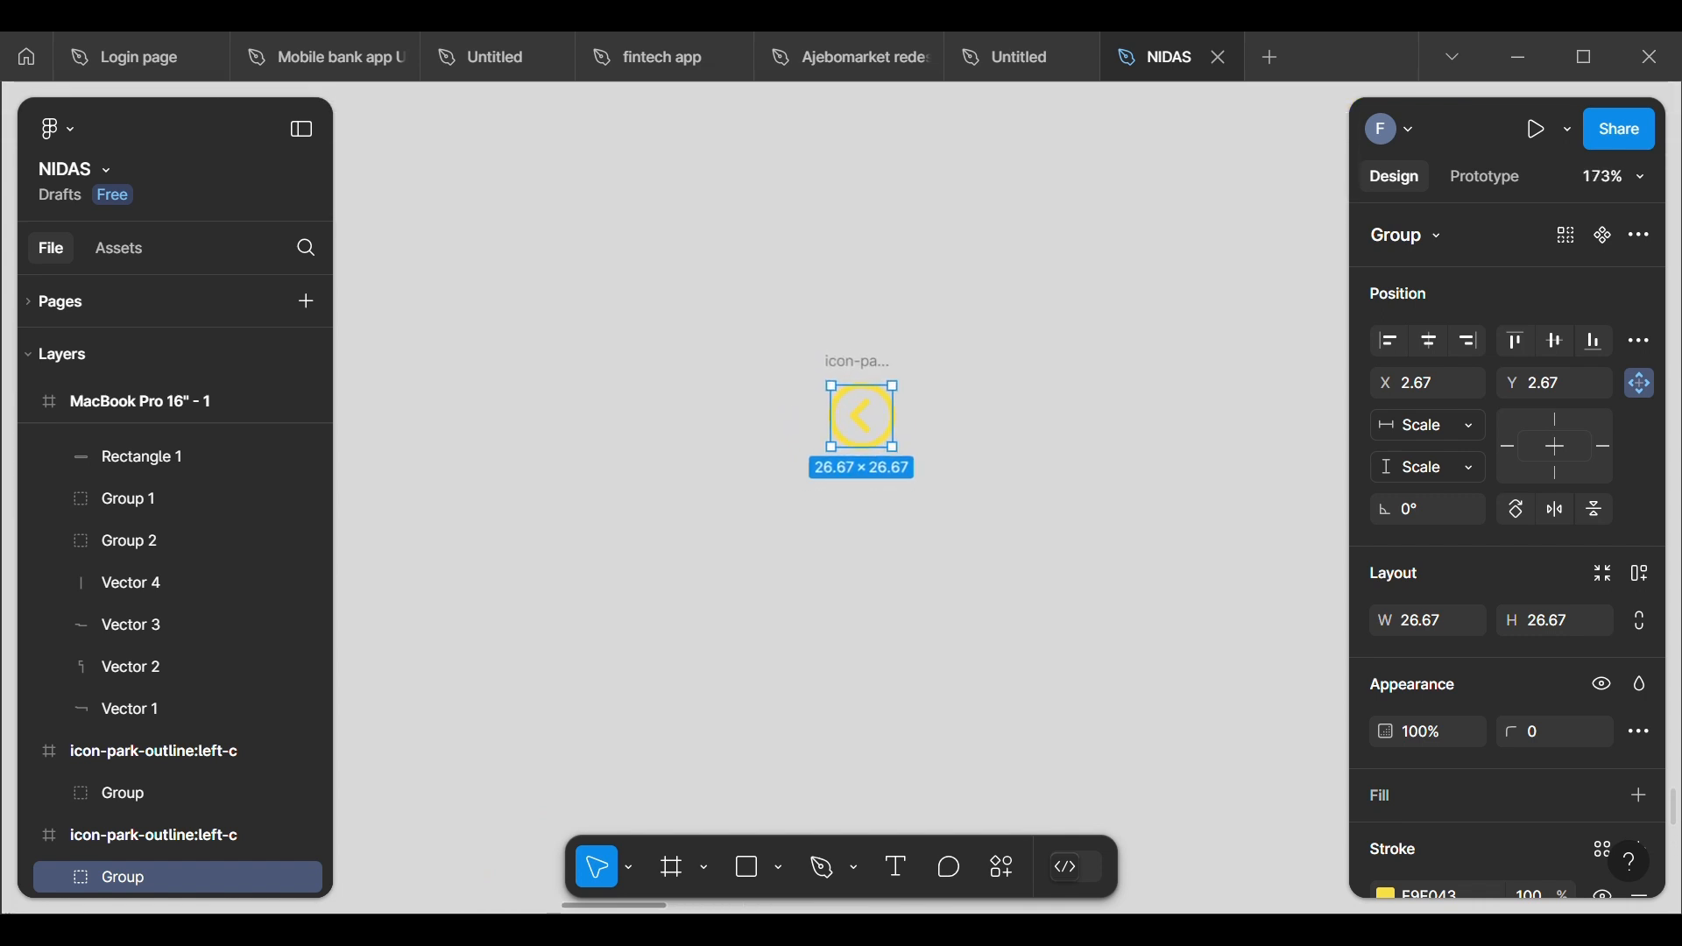
click(979, 457)
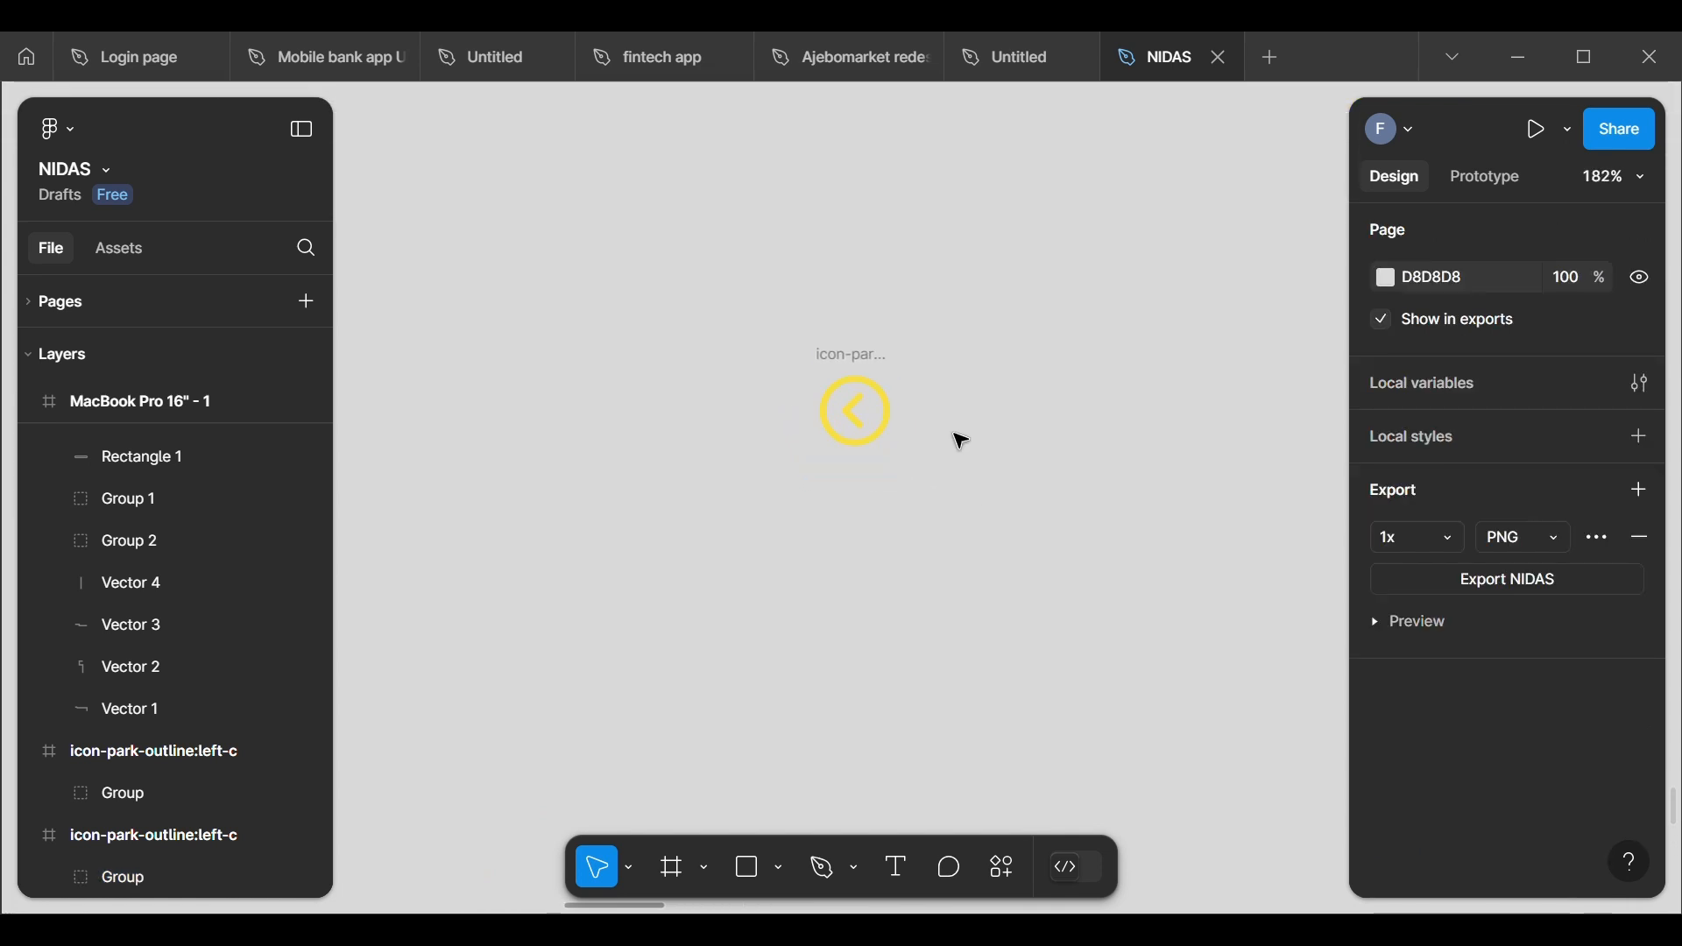
click(861, 431)
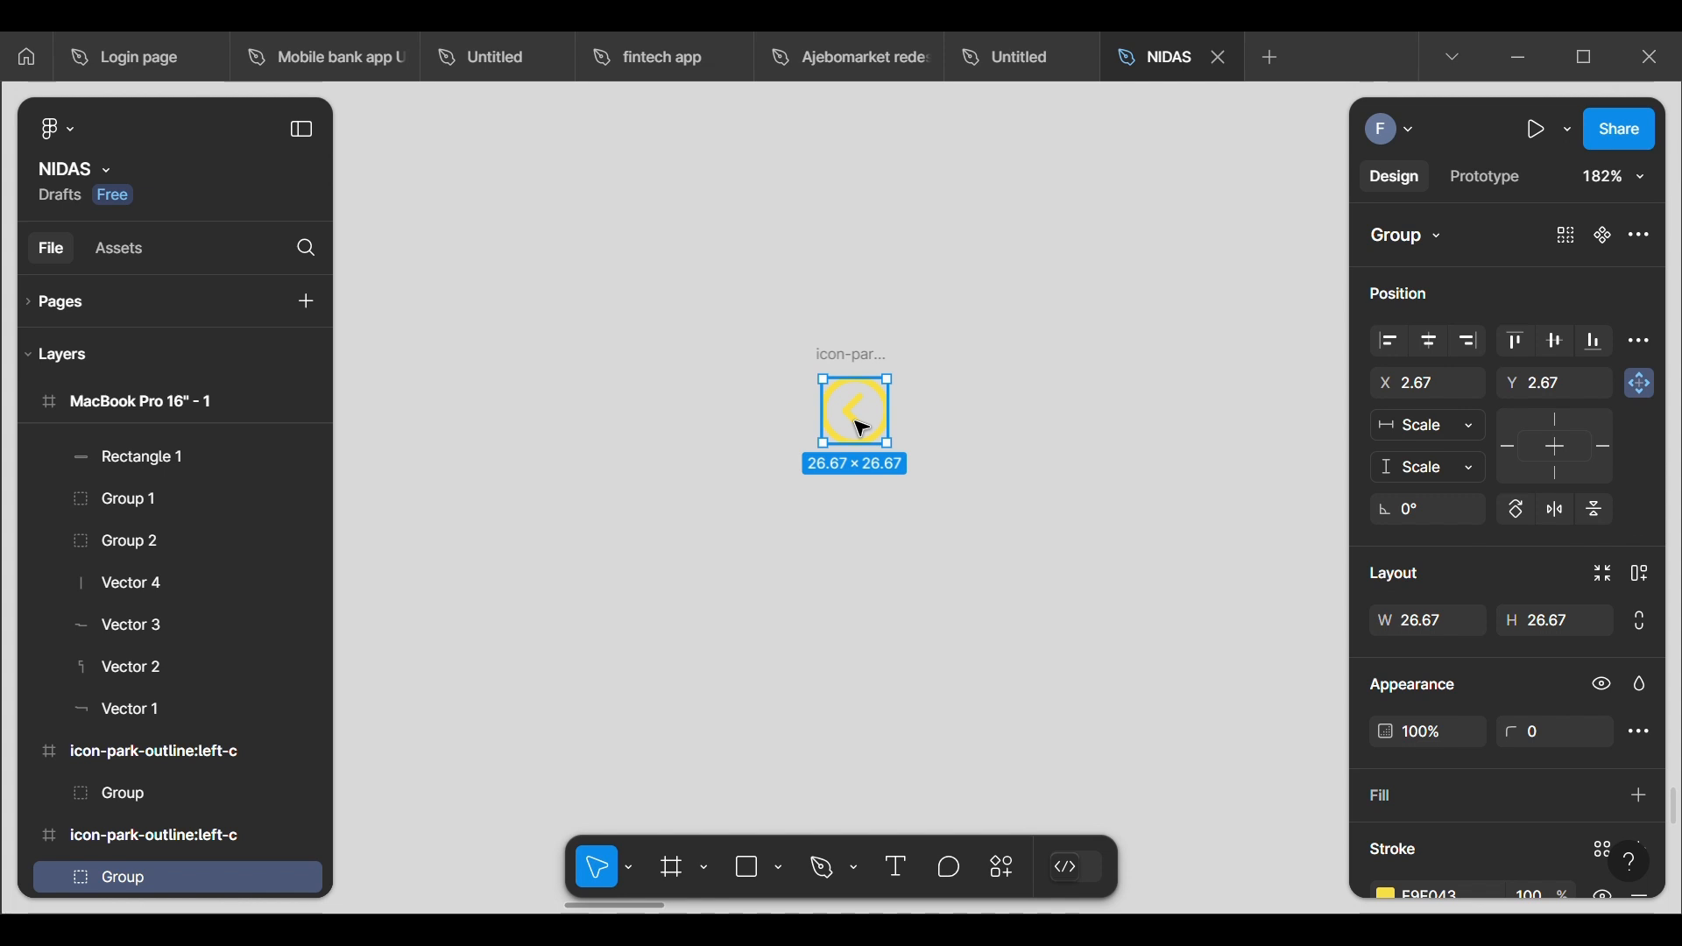
drag(857, 426, 1109, 412)
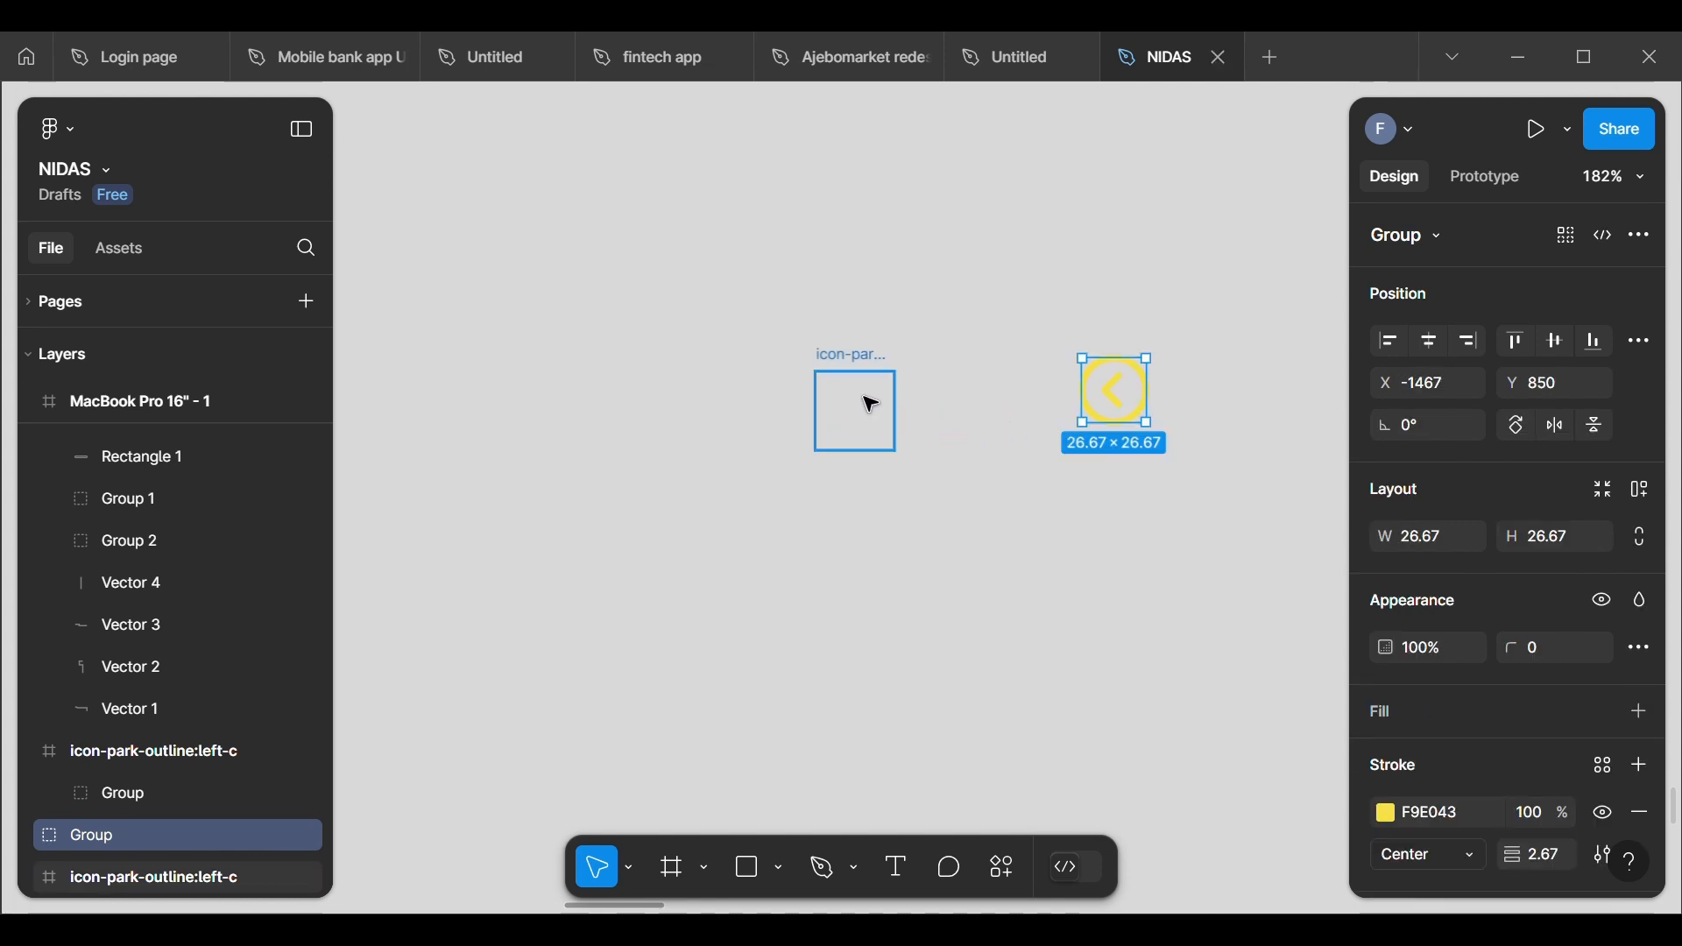
click(862, 399)
key(Delete)
Step: Place the circled arrow group in the white notch of the yellow Dortmund hero and enlarge it to 56 × 56
click(1097, 386)
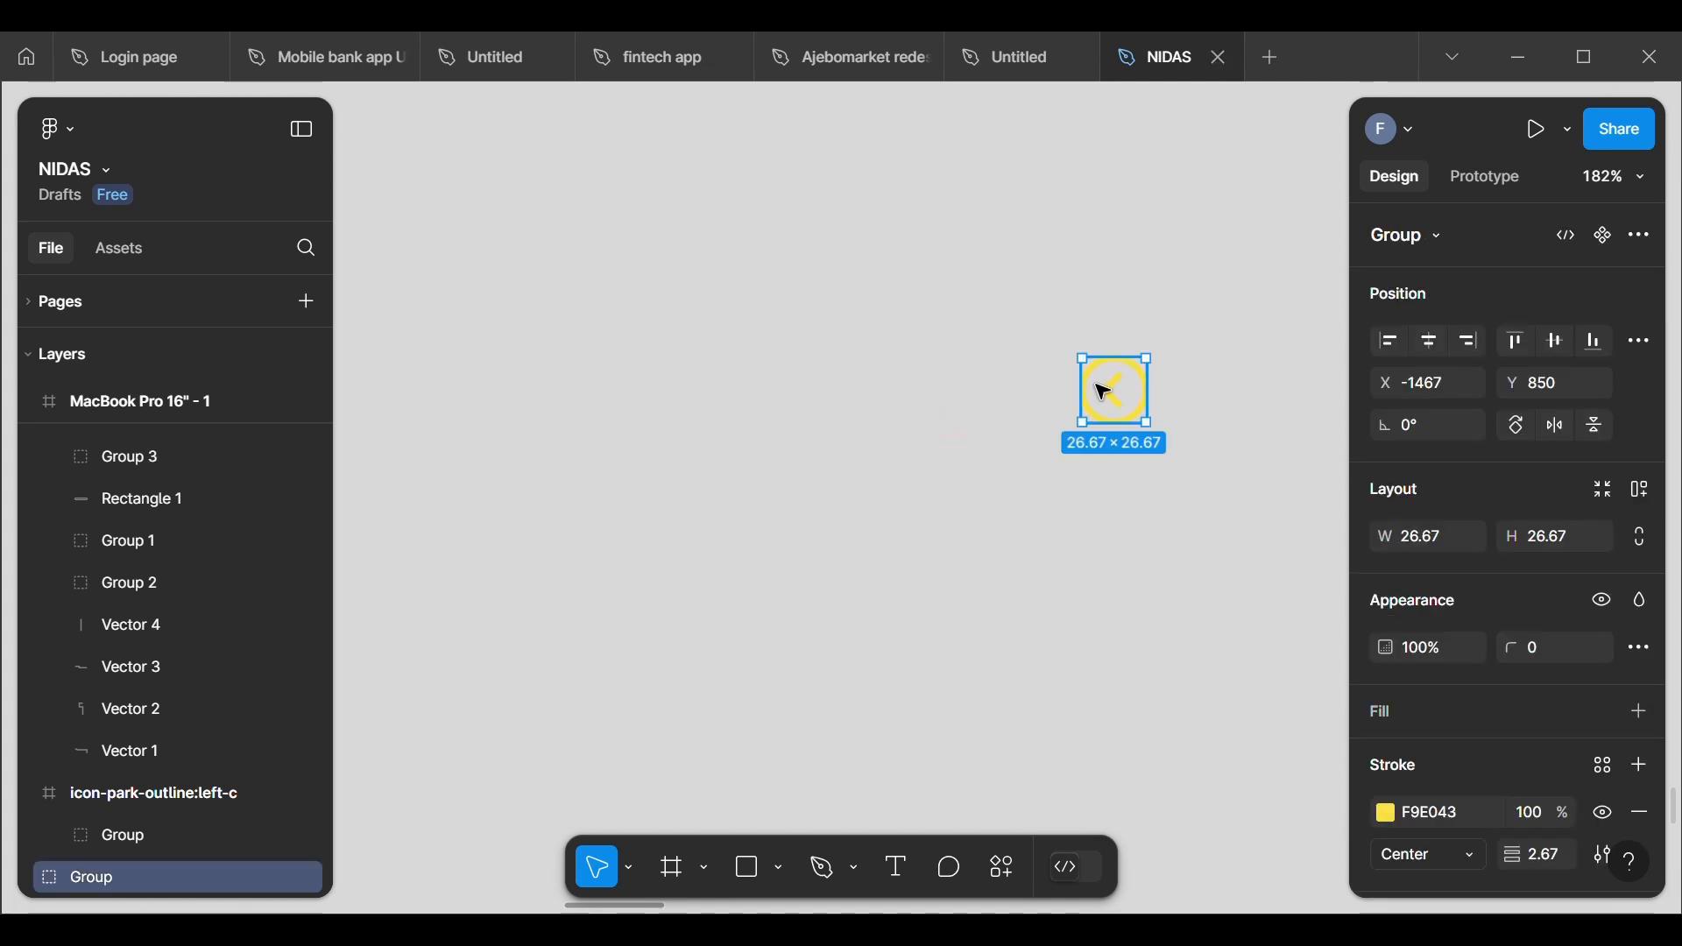
key(ctrl+minus)
key(ctrl+minus)
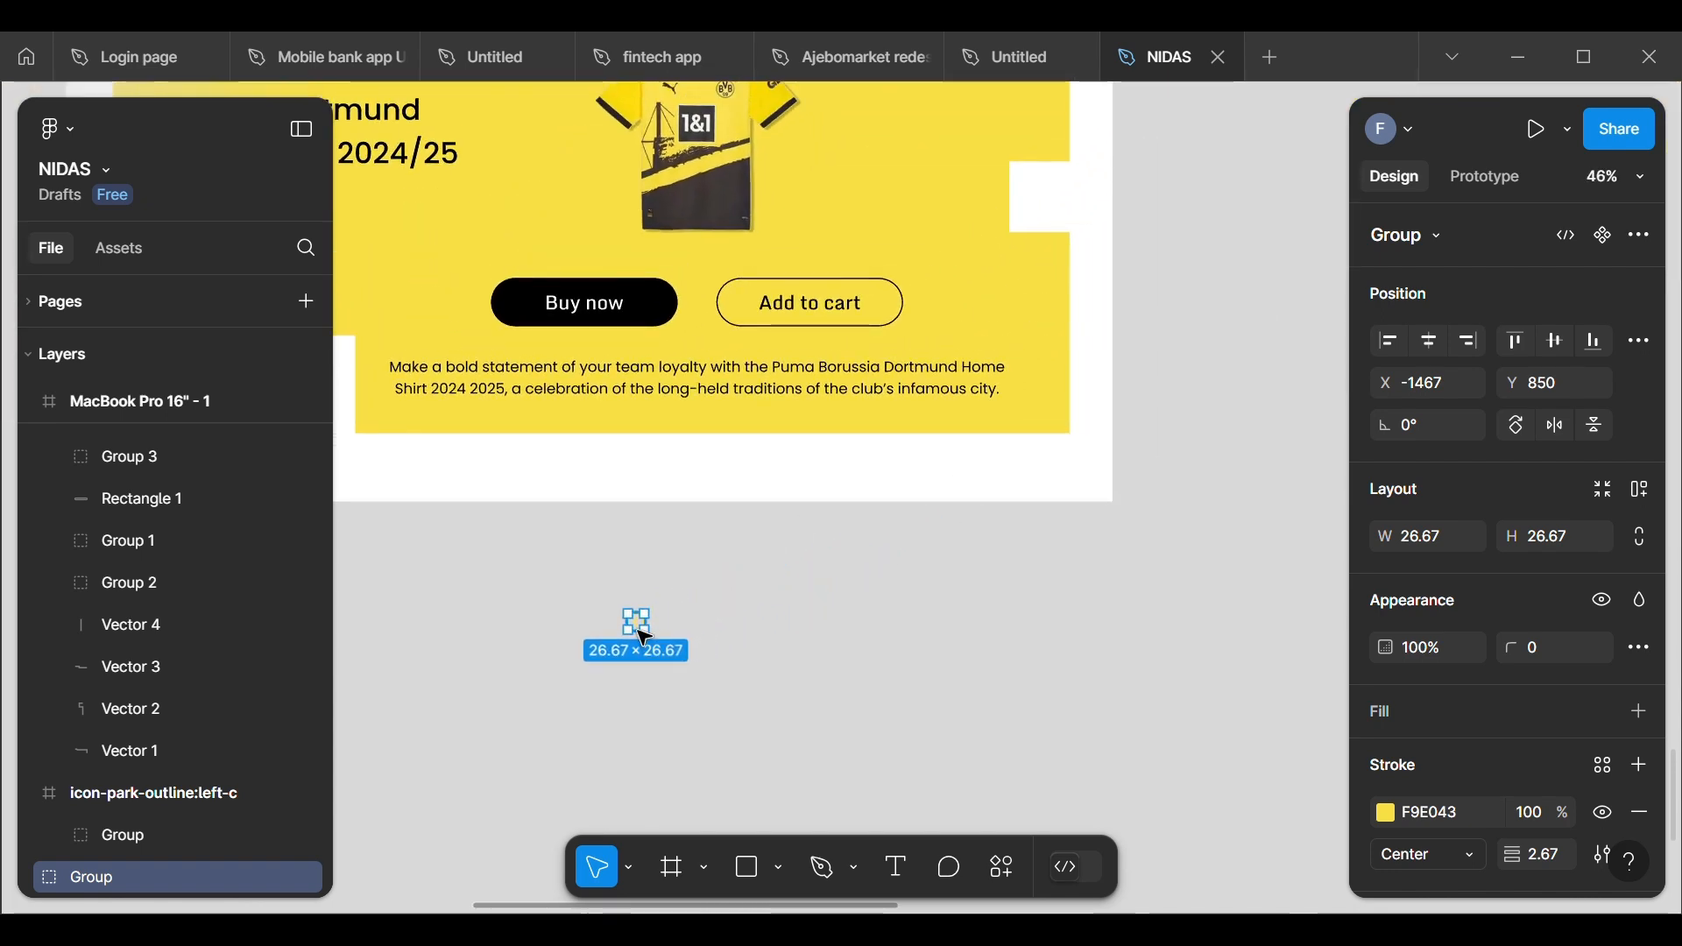
drag(644, 634, 1047, 203)
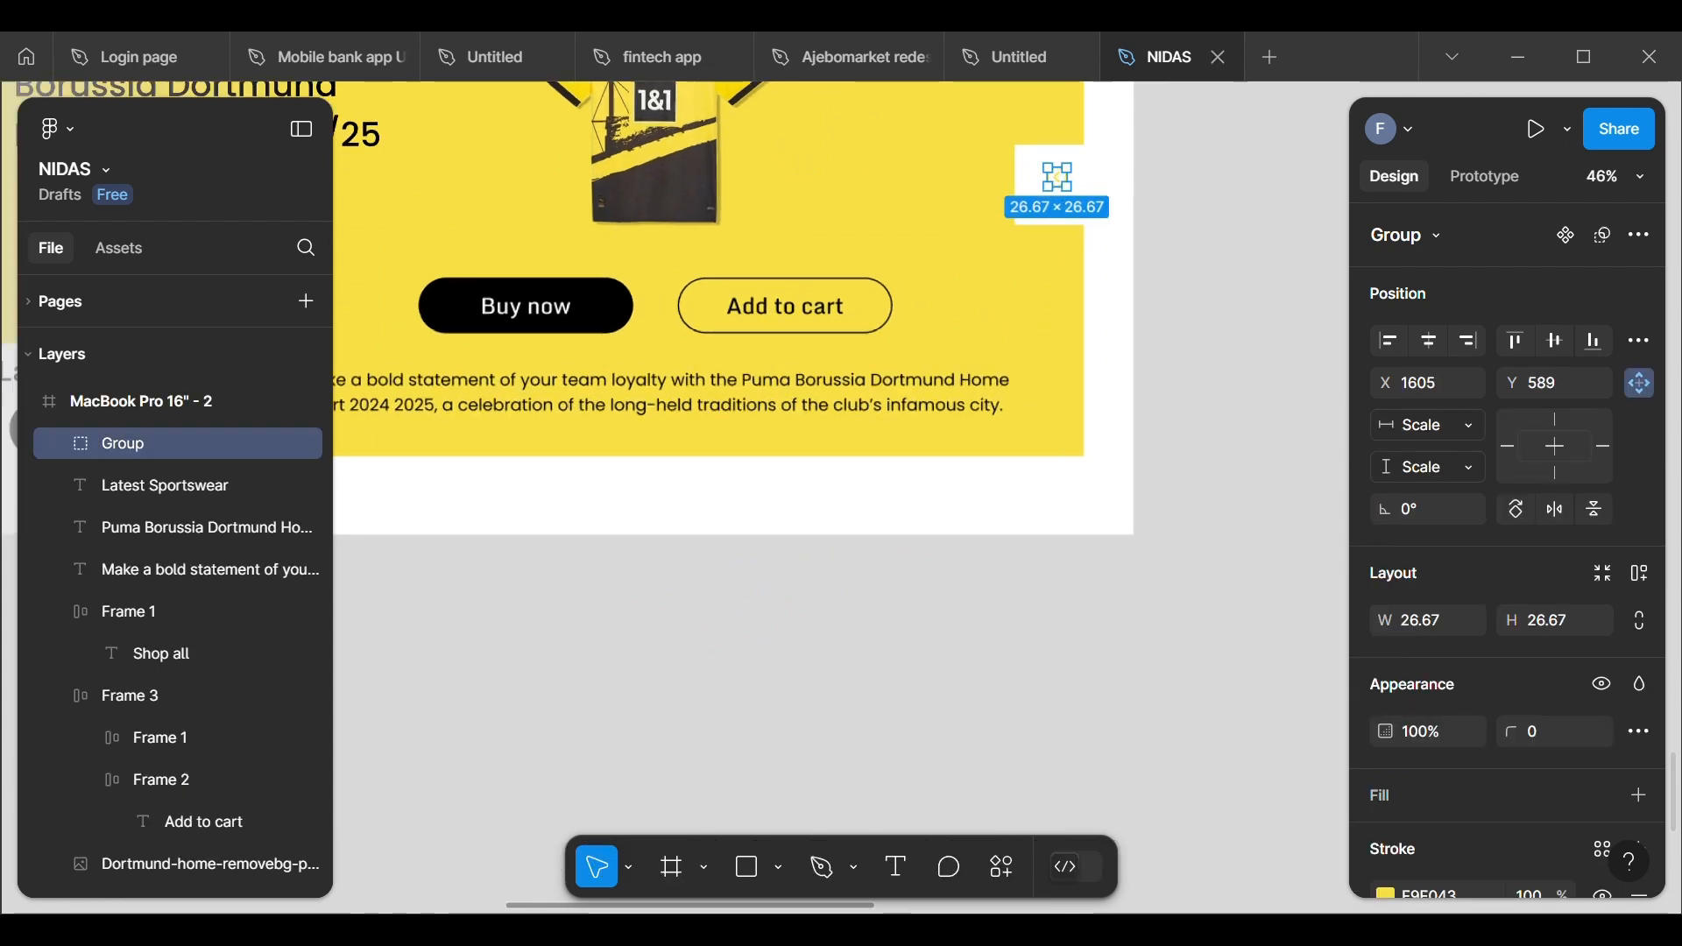
scroll(1043, 180, up, 5)
scroll(1069, 230, up, 1)
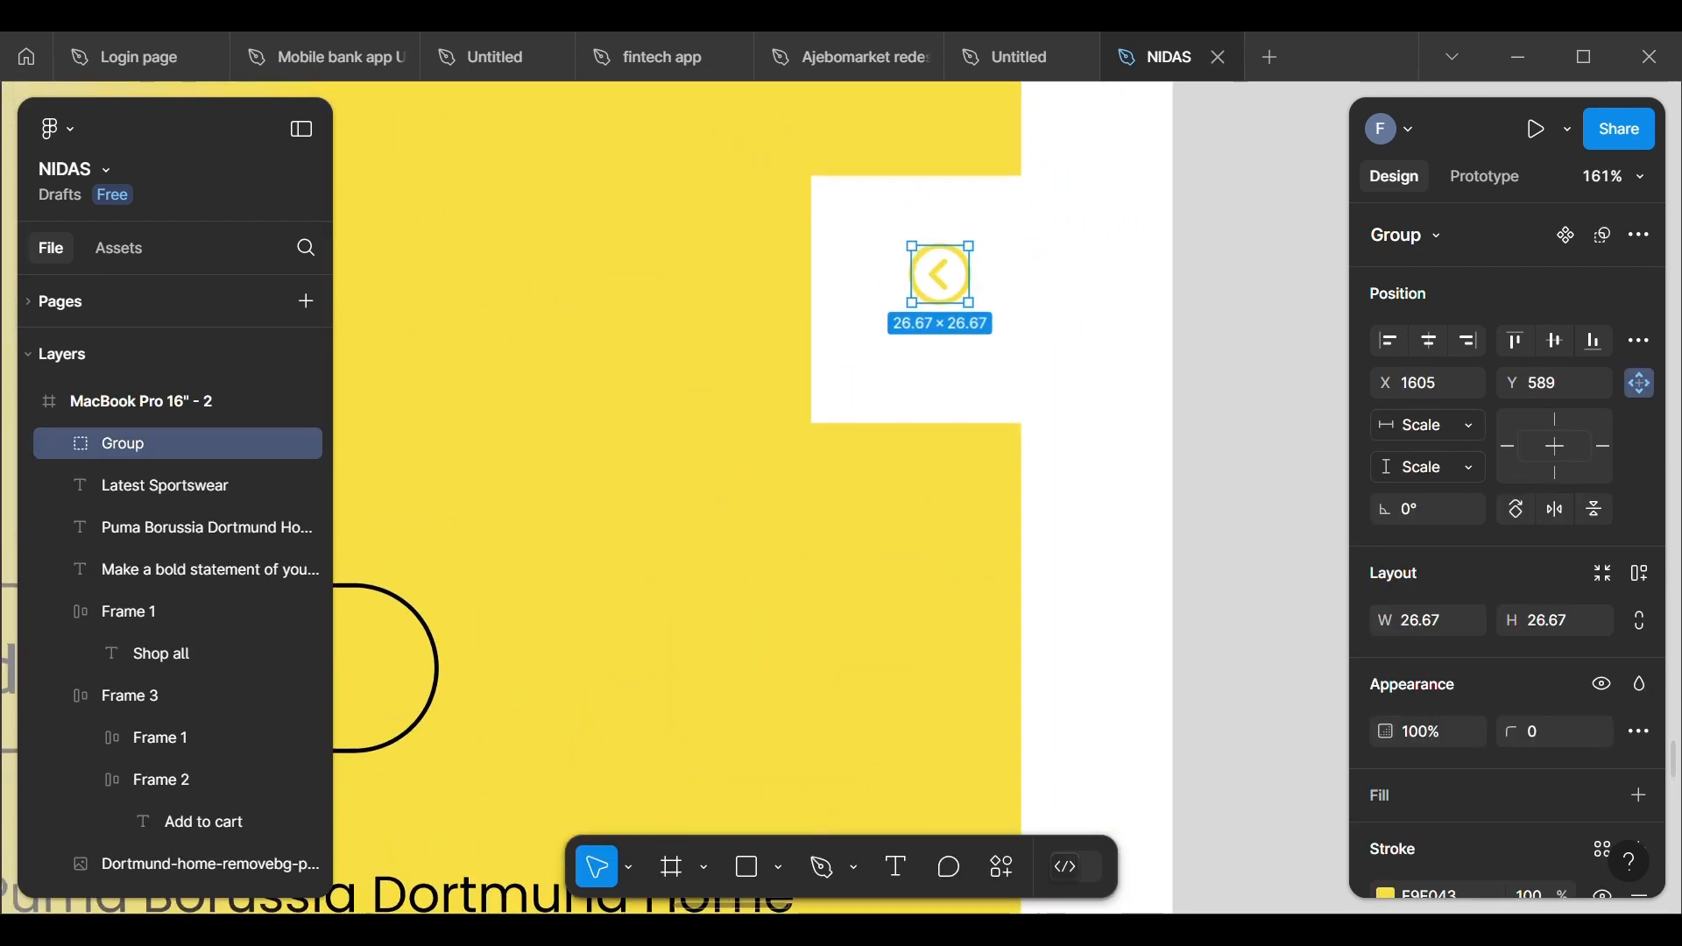
drag(988, 268, 979, 308)
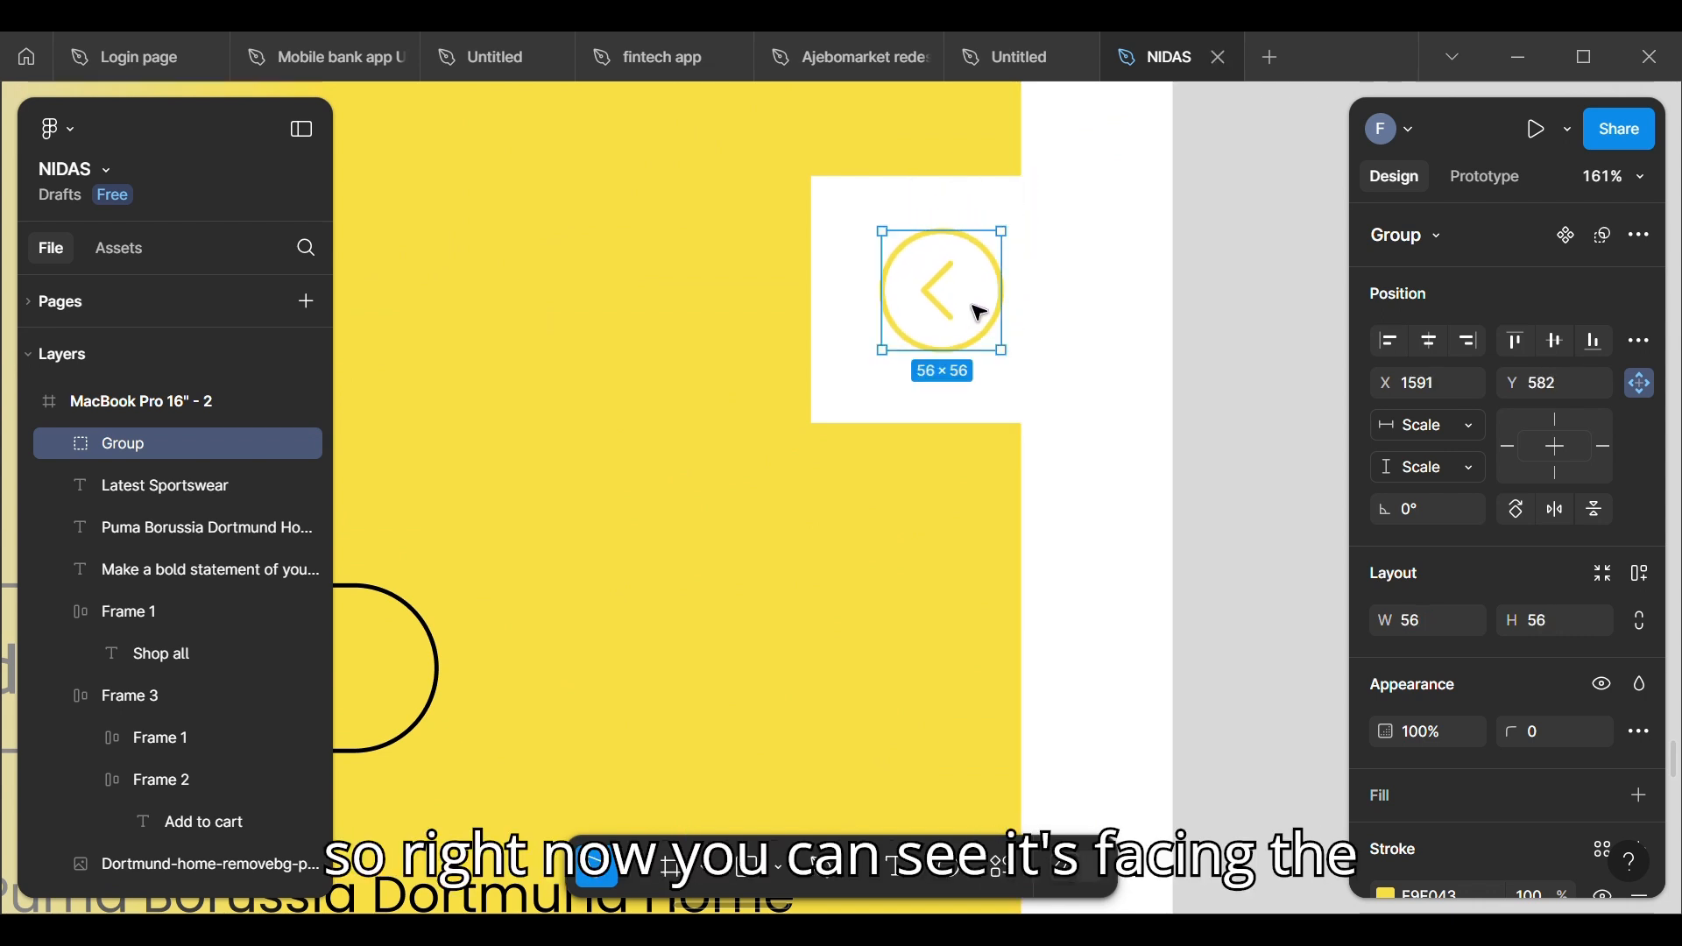
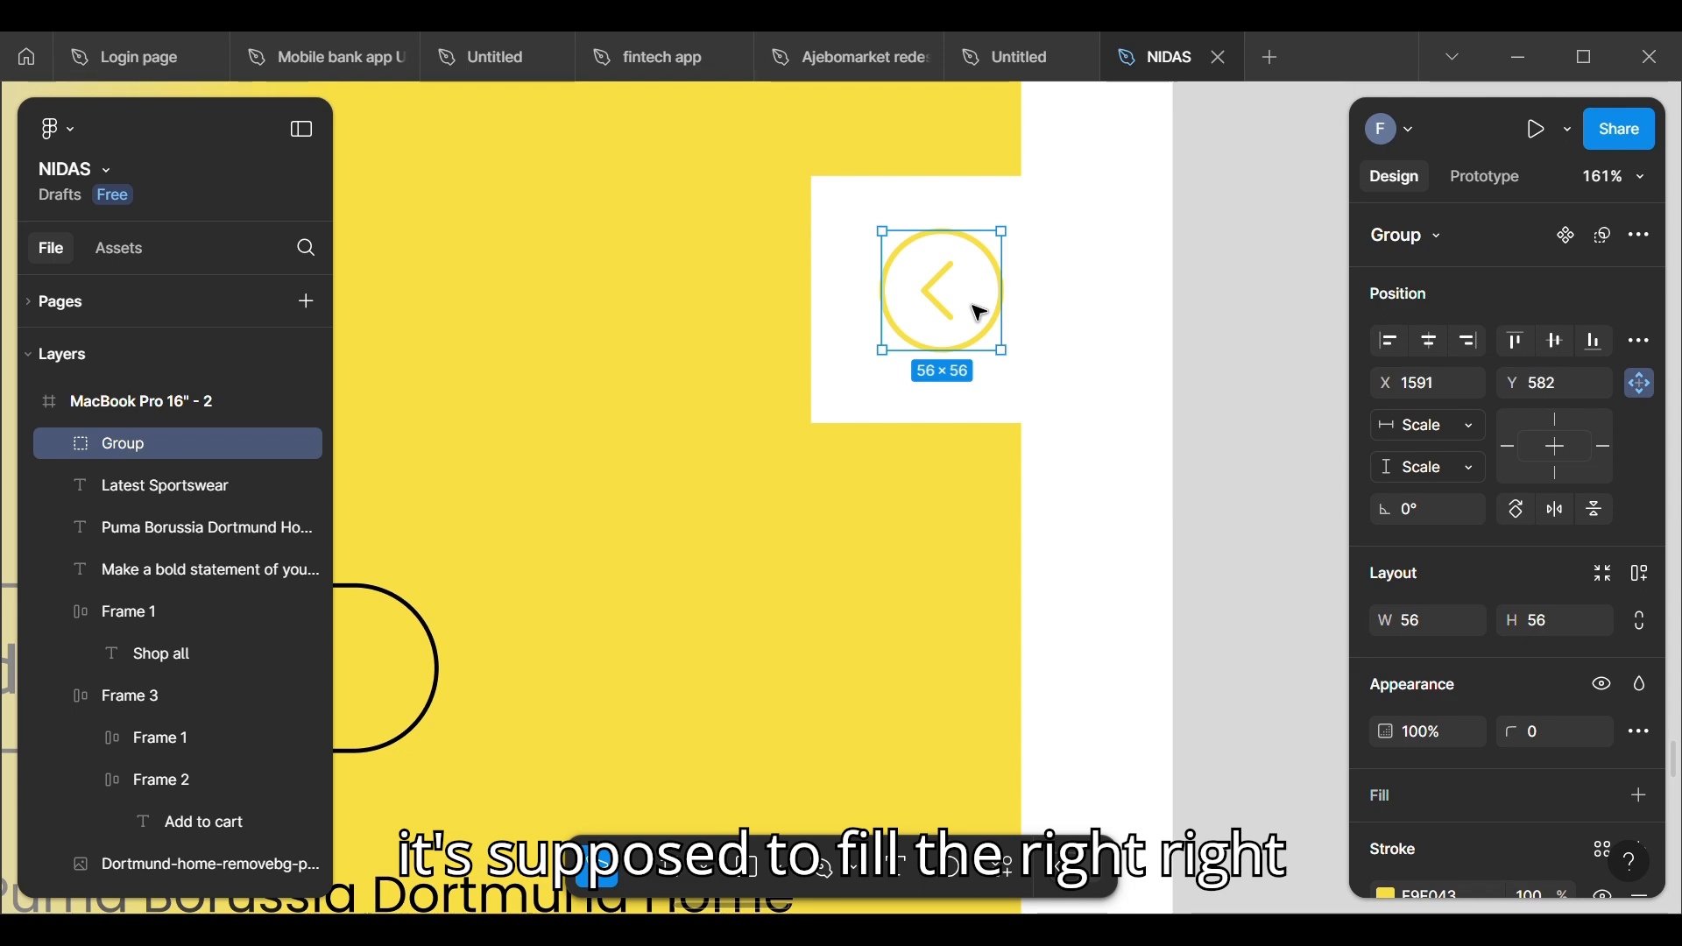
Step: Flip the circled arrow in the hero's white notch horizontally so it points right, as in the wireframe
scroll(976, 312, down, 10)
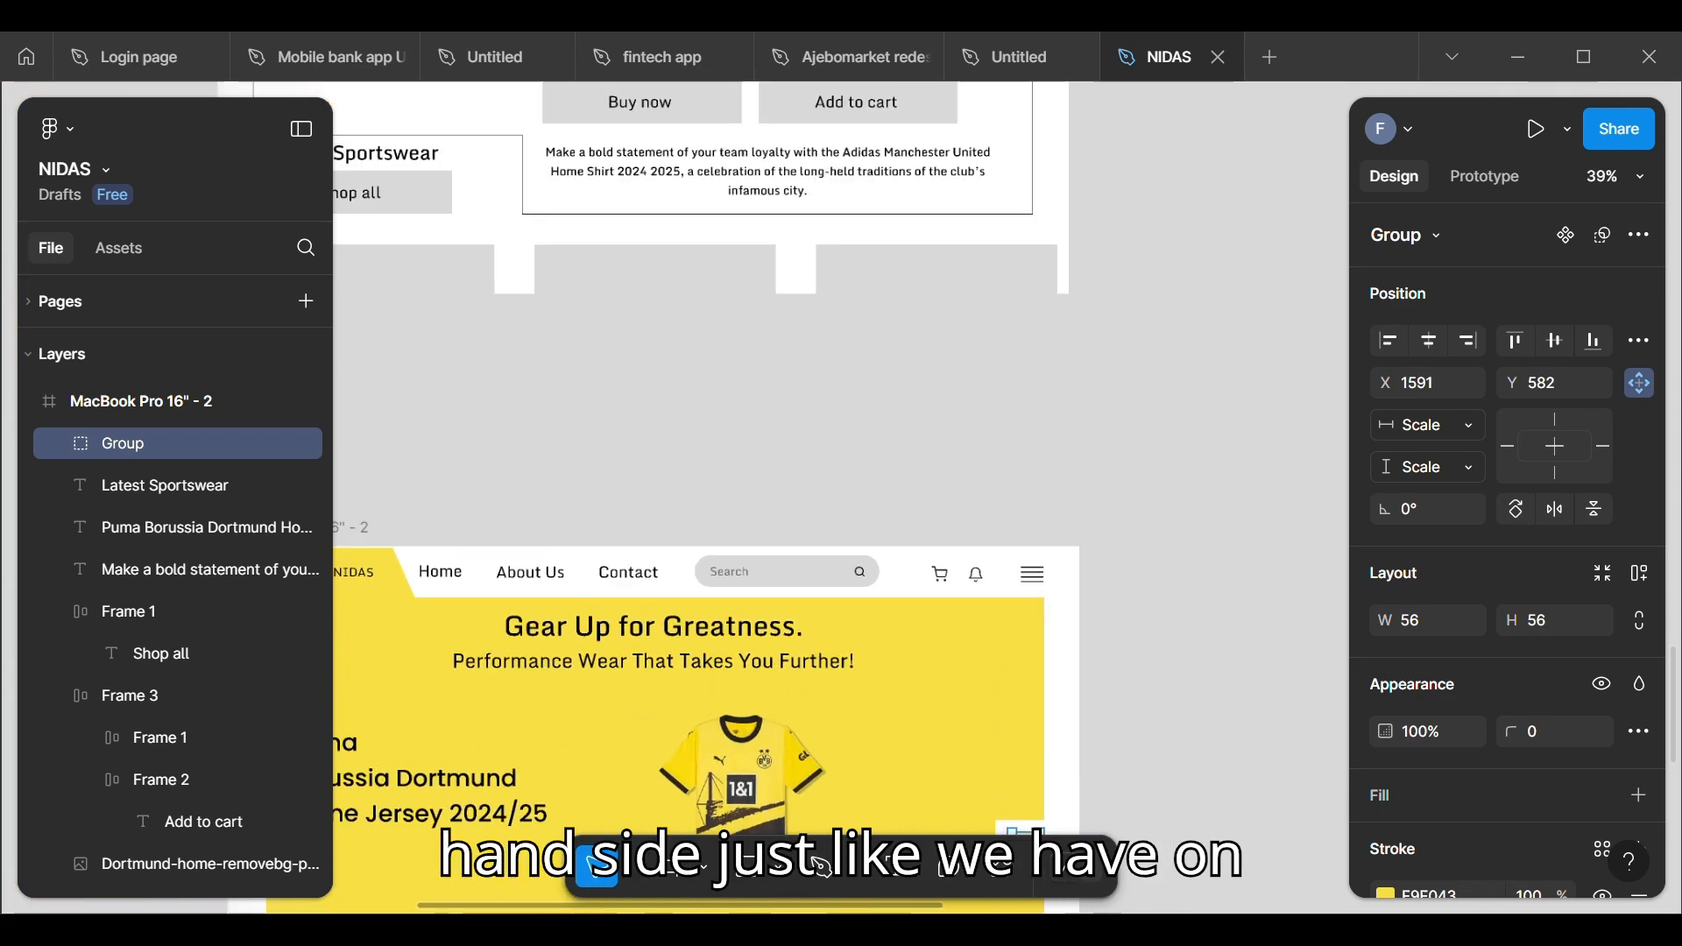
scroll(1041, 876, down, 2)
scroll(1066, 254, up, 7)
scroll(1070, 298, down, 7)
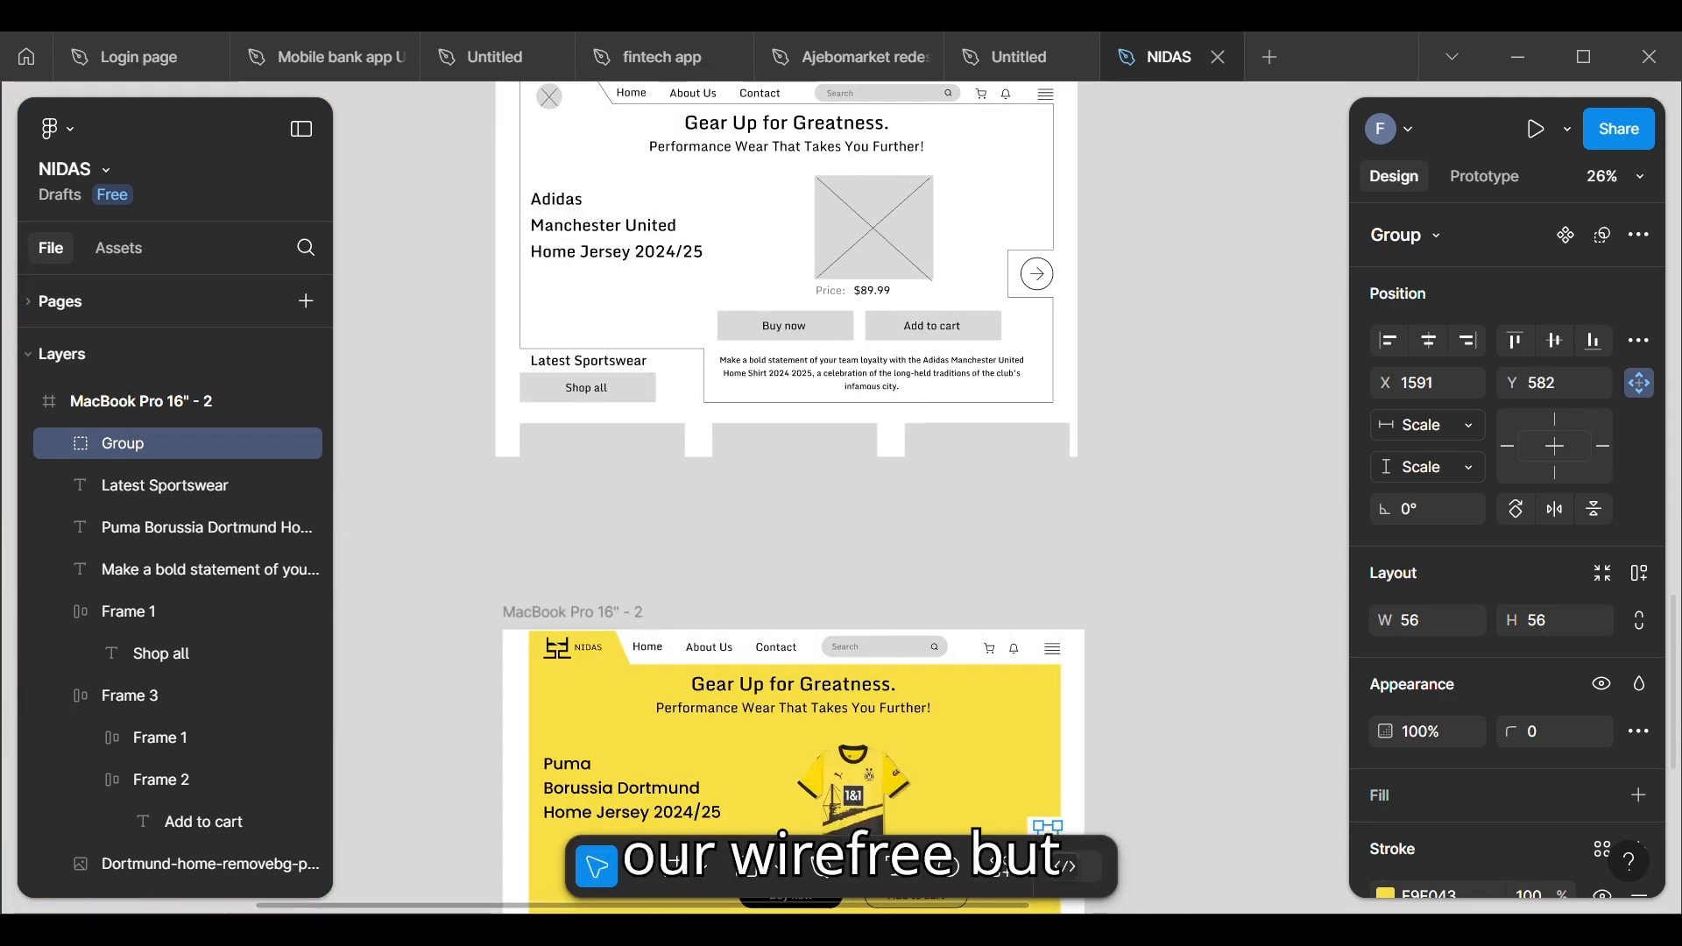
scroll(1007, 701, down, 1)
scroll(972, 666, up, 10)
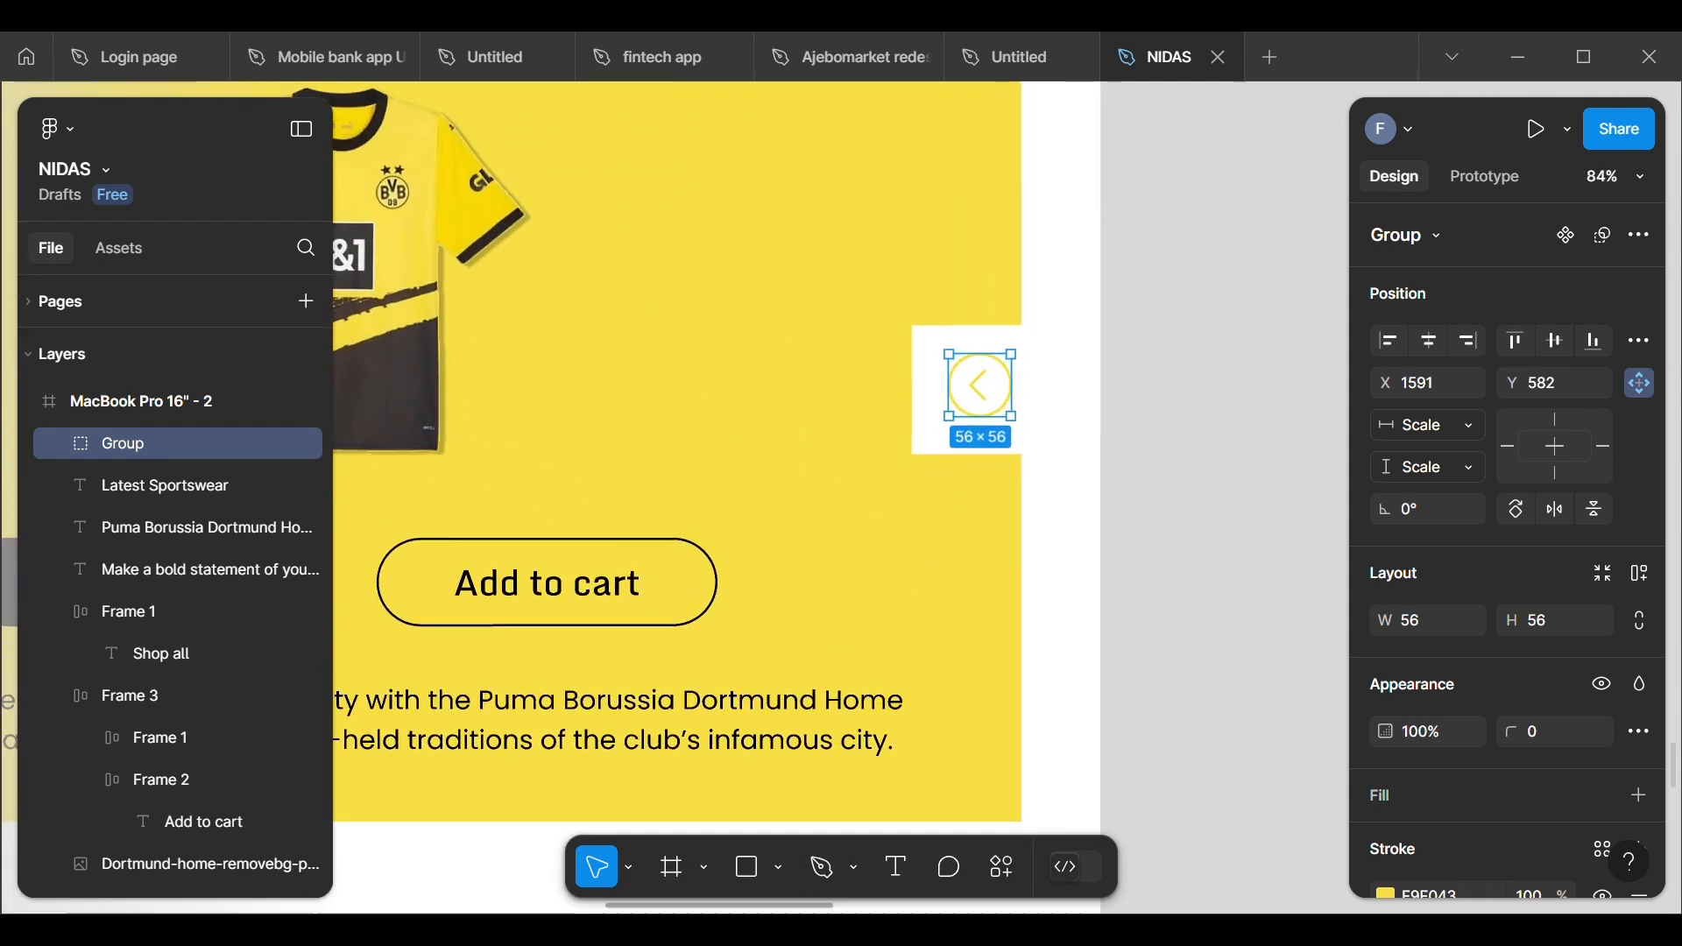
scroll(1038, 613, up, 2)
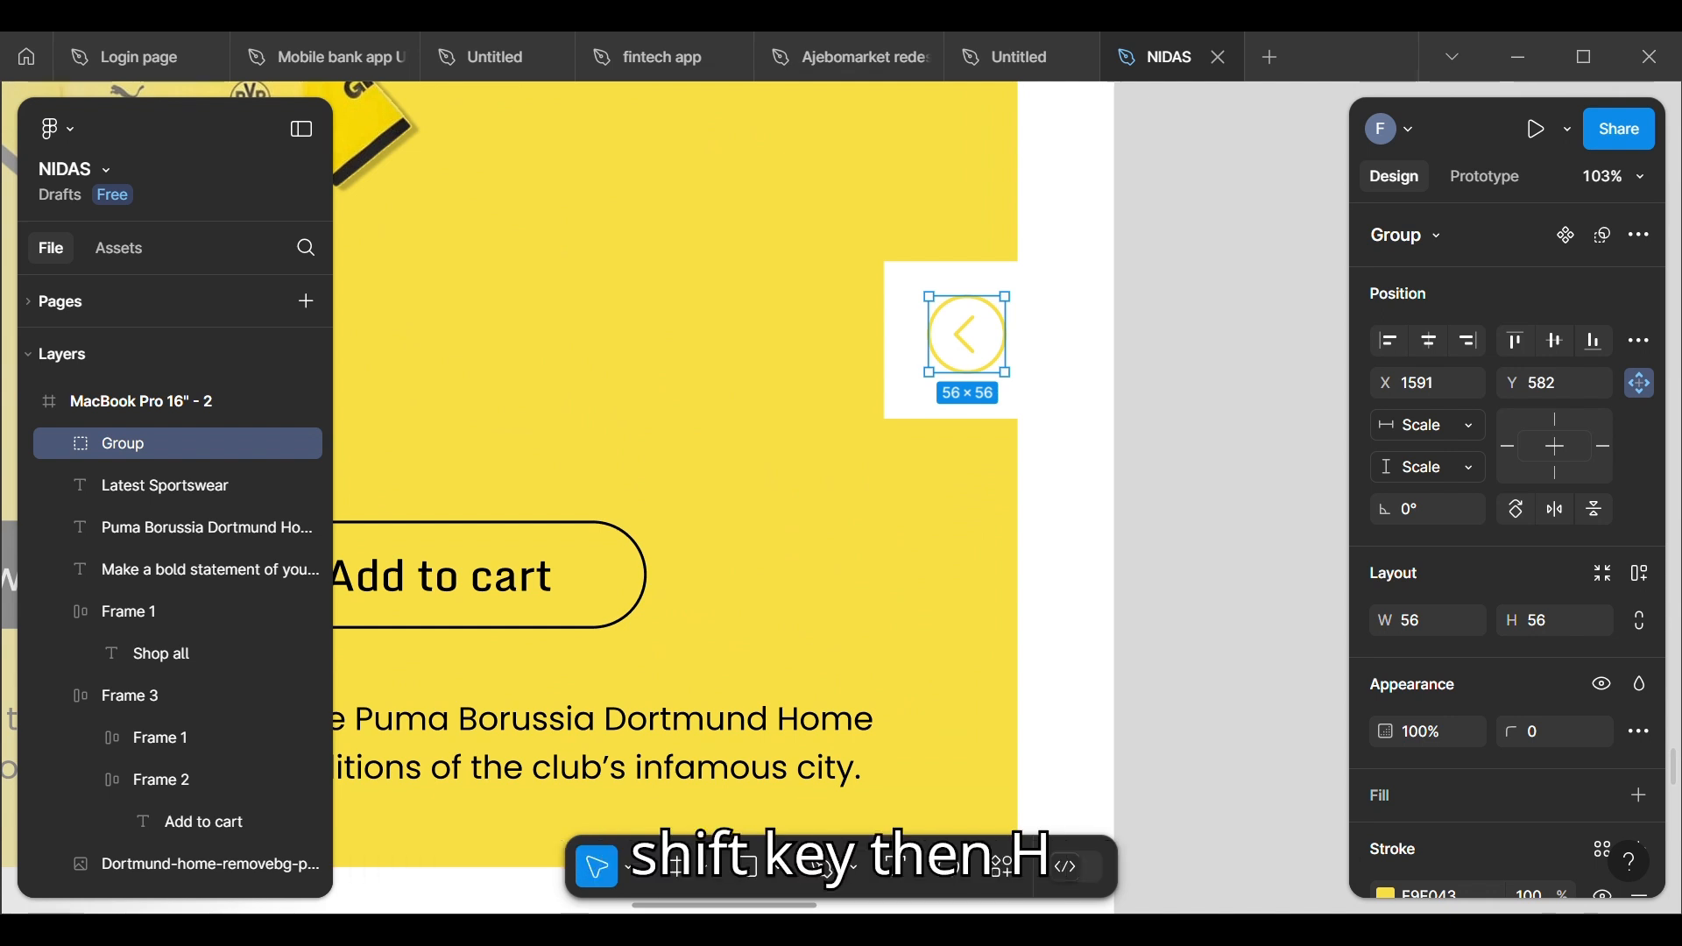
key(shift+h)
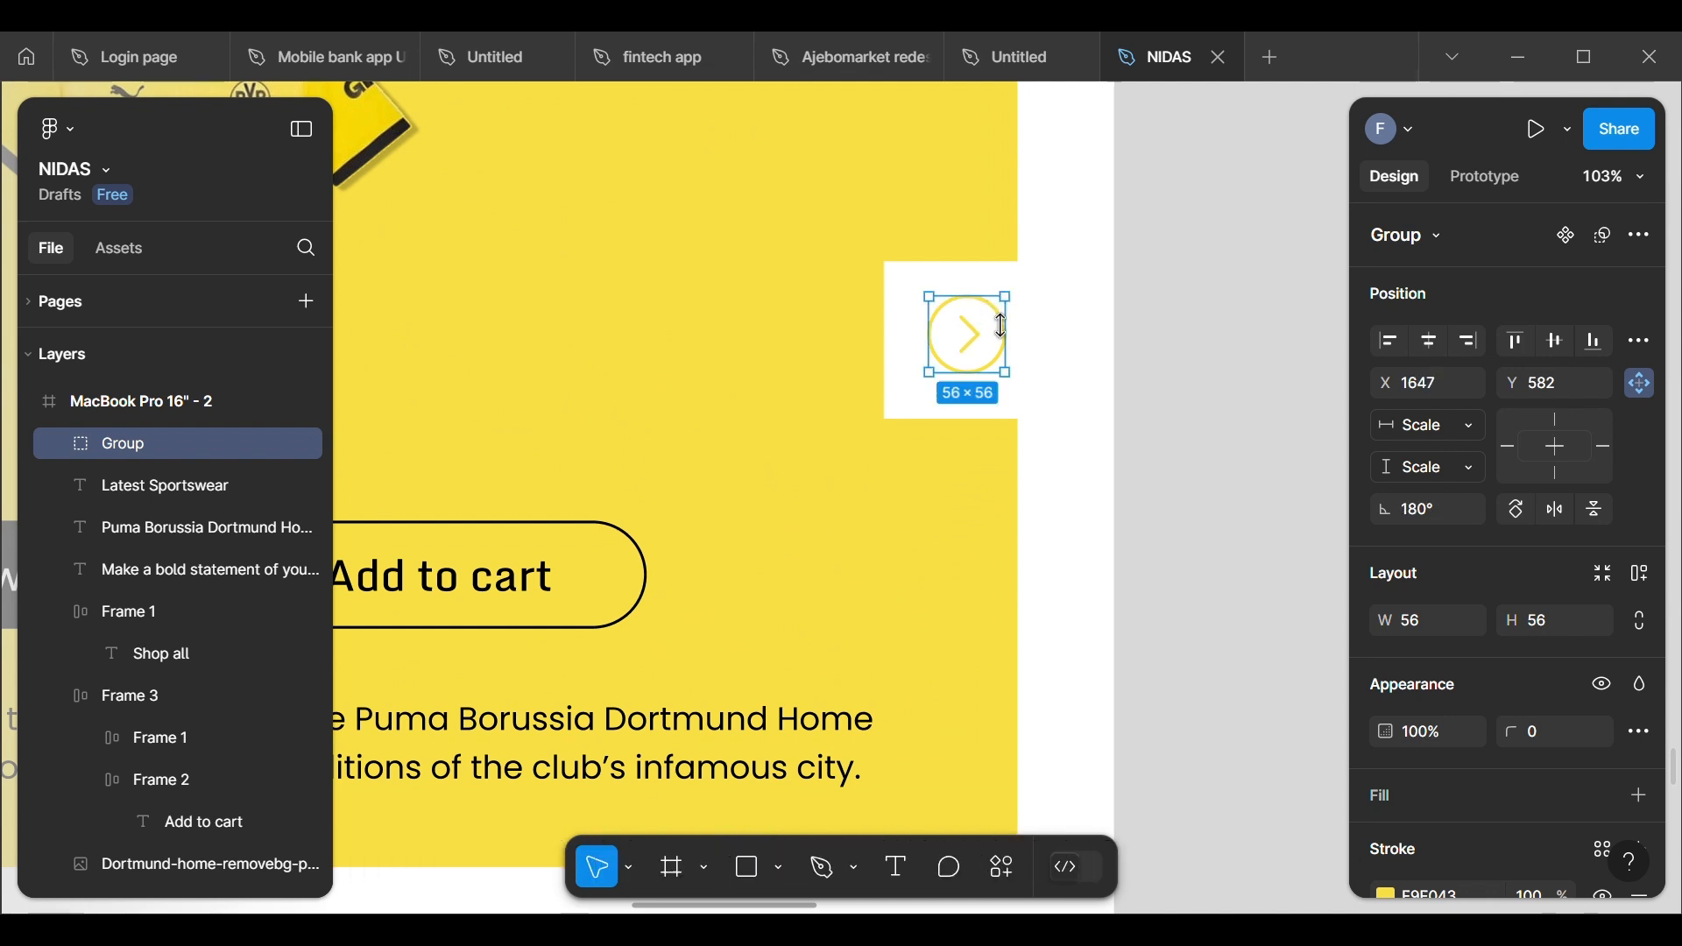
click(1122, 425)
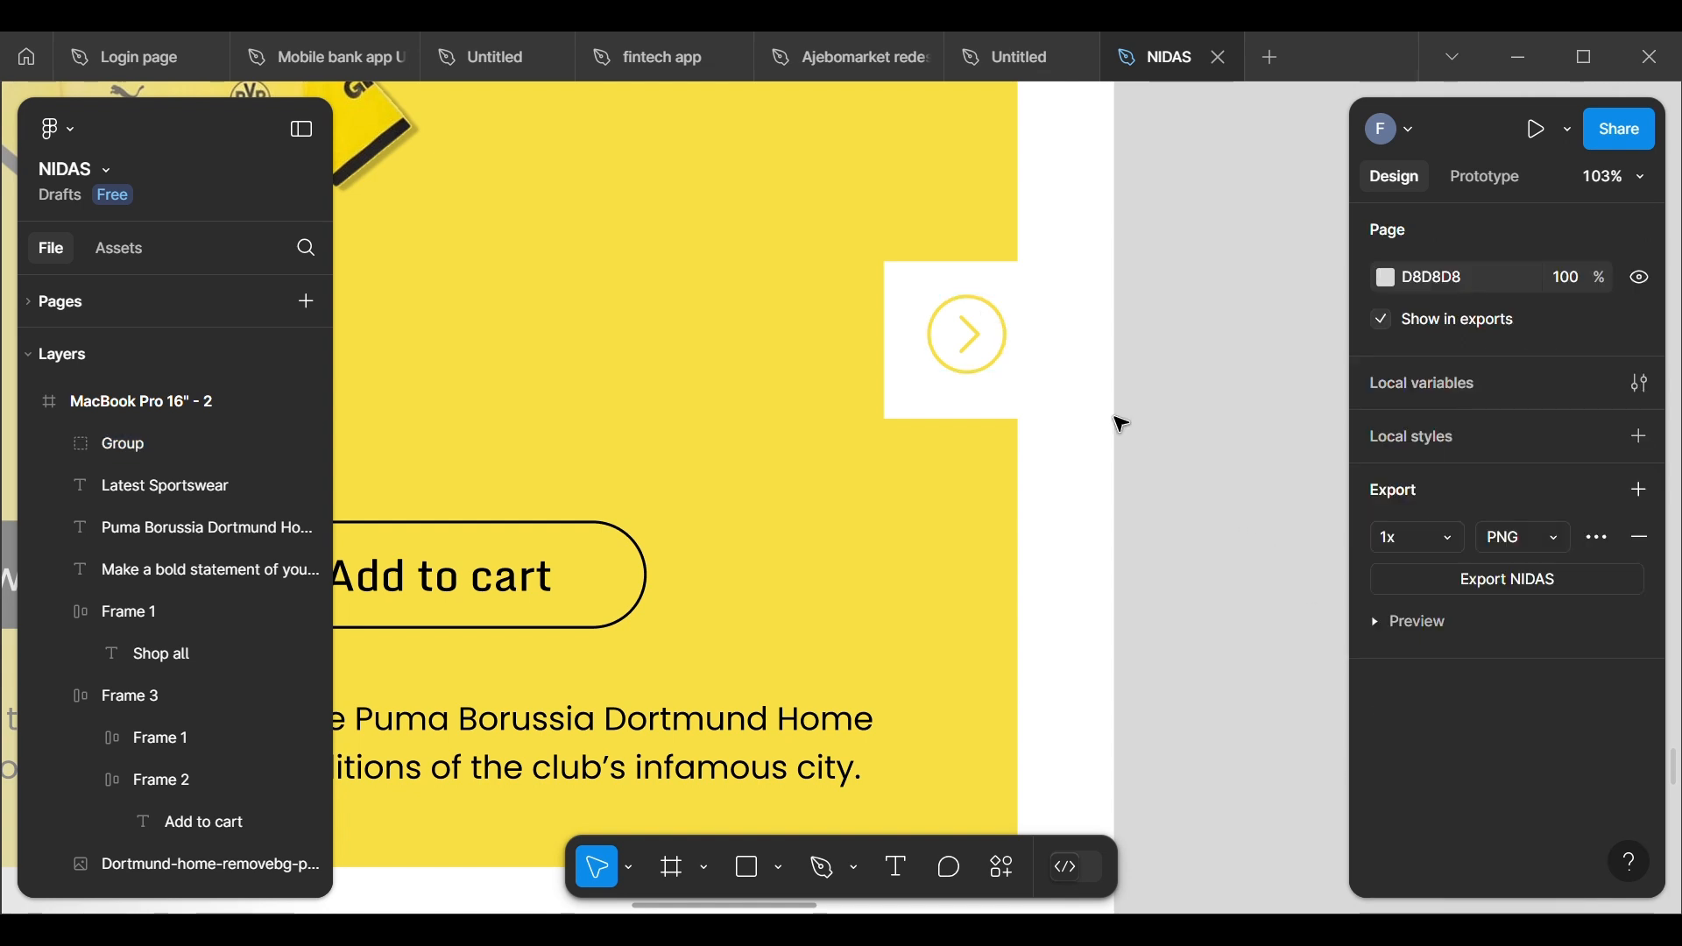
Step: Ungroup the circled arrow into its separate circle and chevron vectors and select the circle
click(1007, 346)
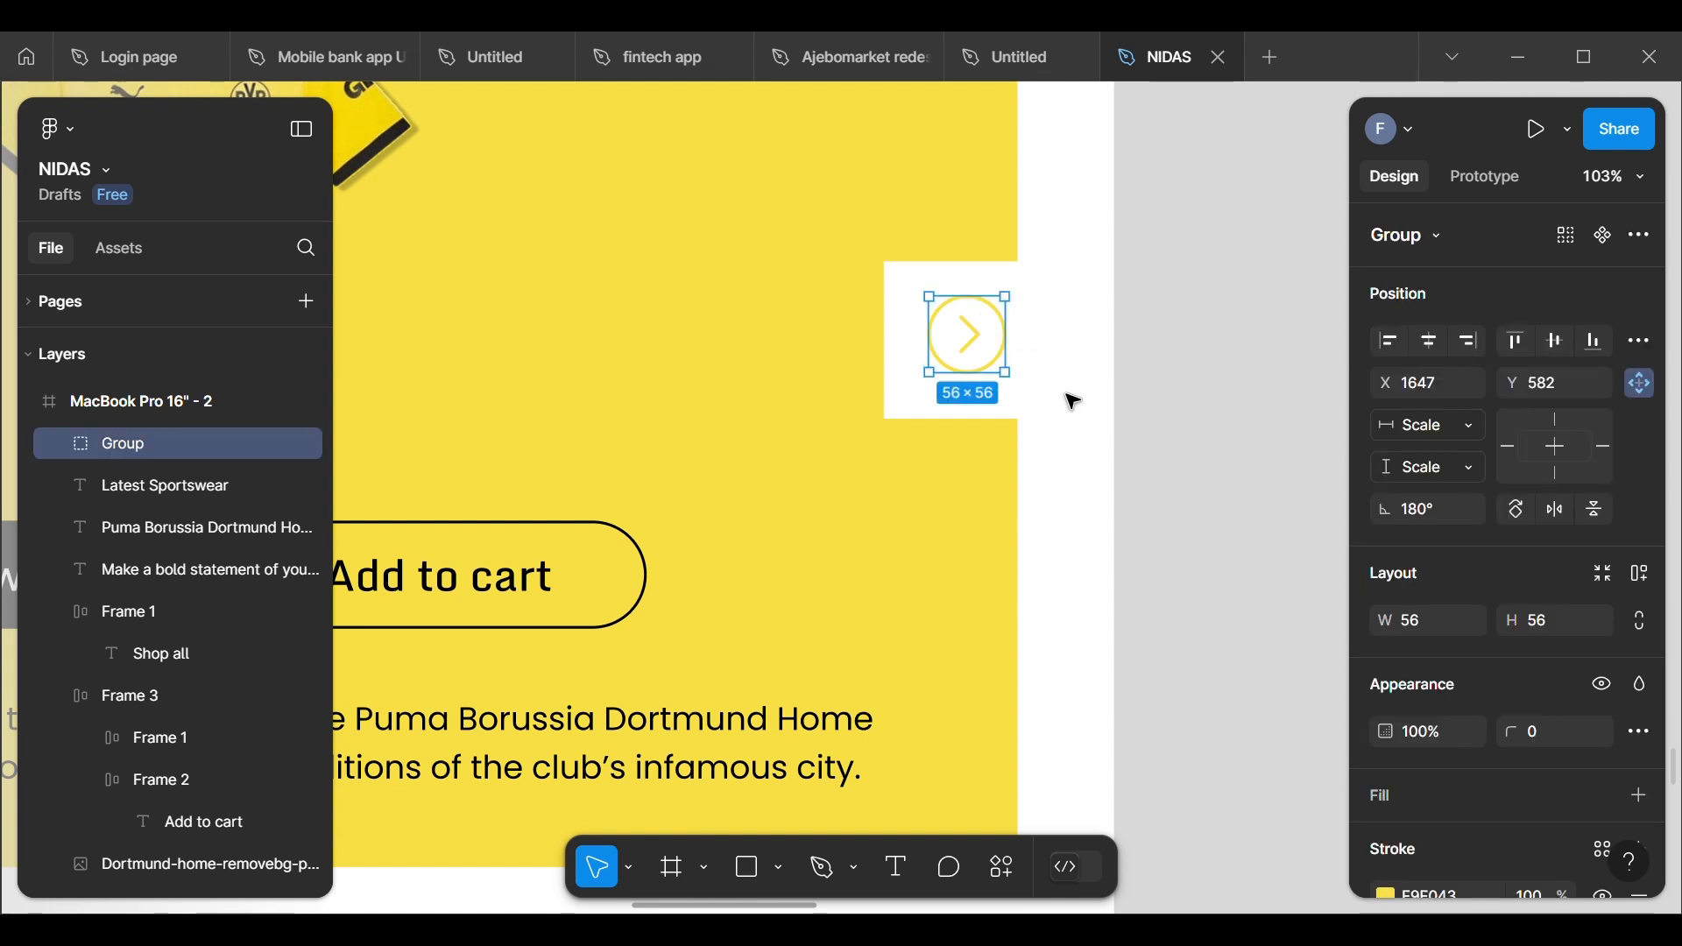
scroll(1384, 699, down, 5)
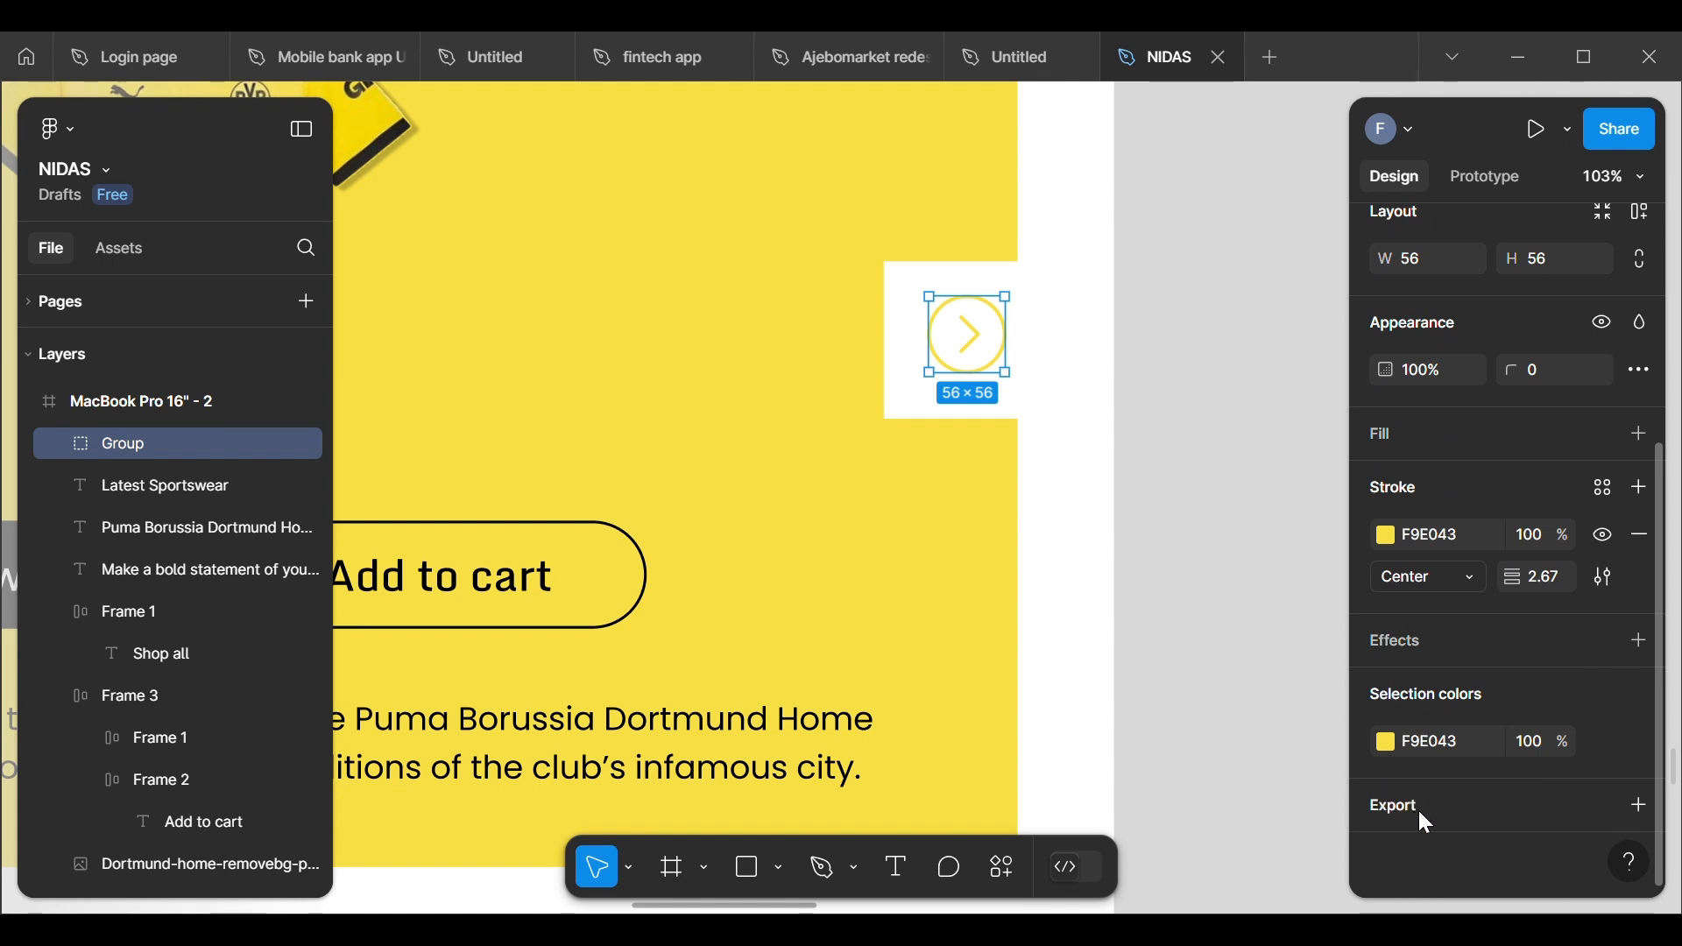
right_click(170, 442)
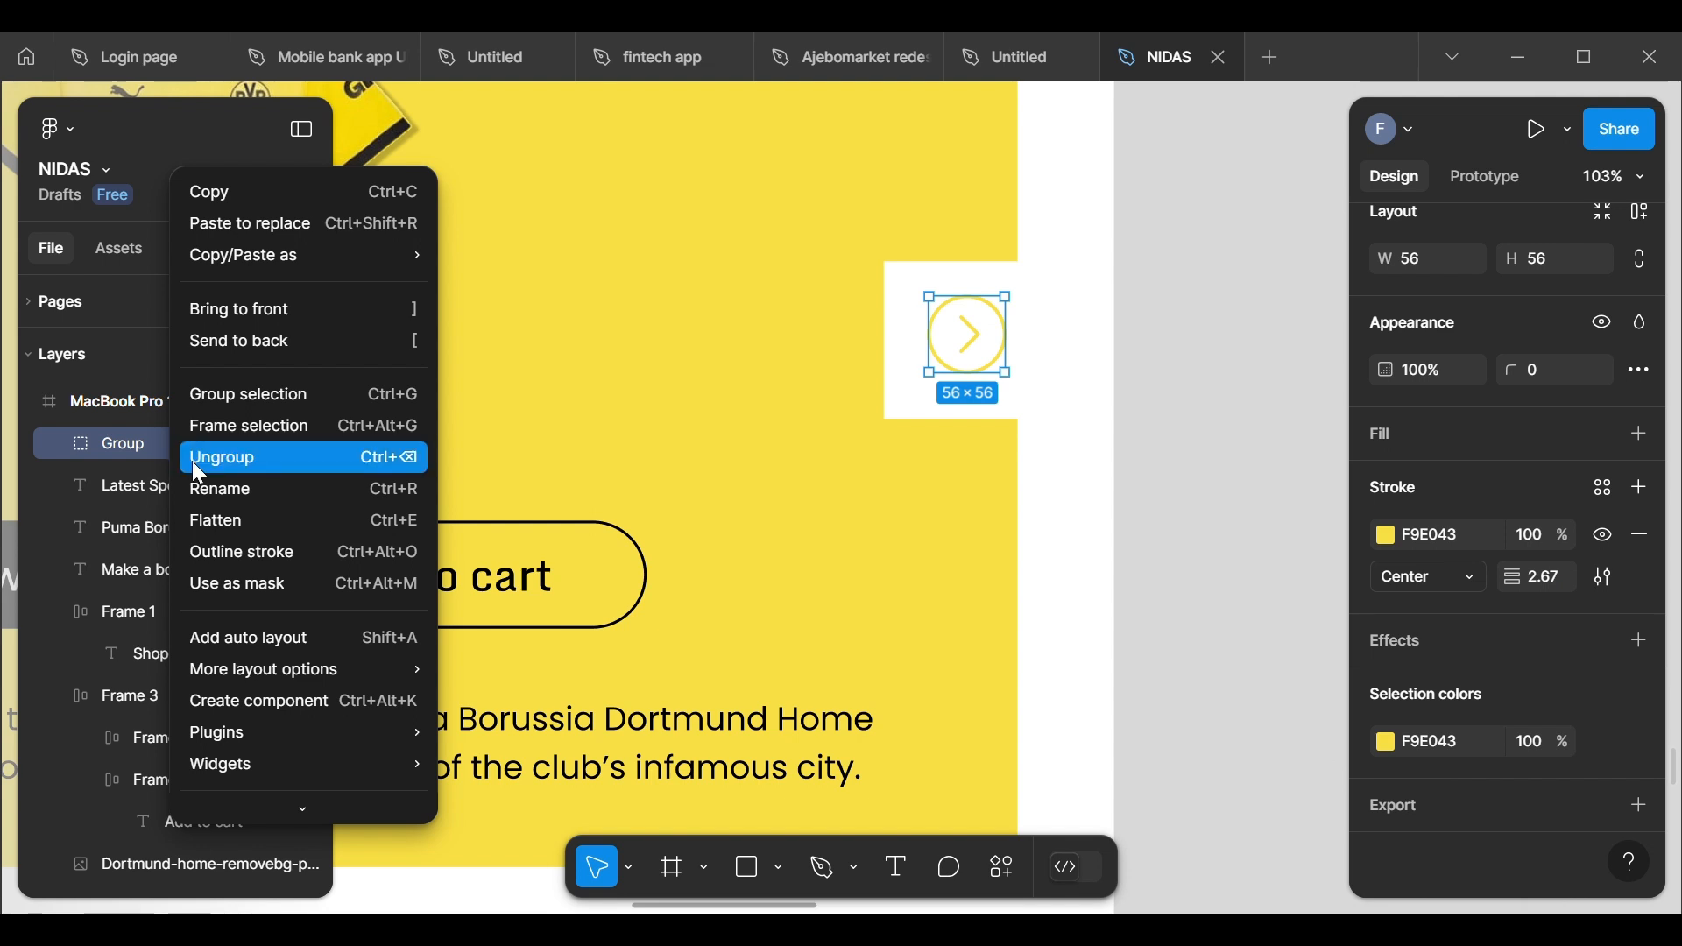
click(219, 458)
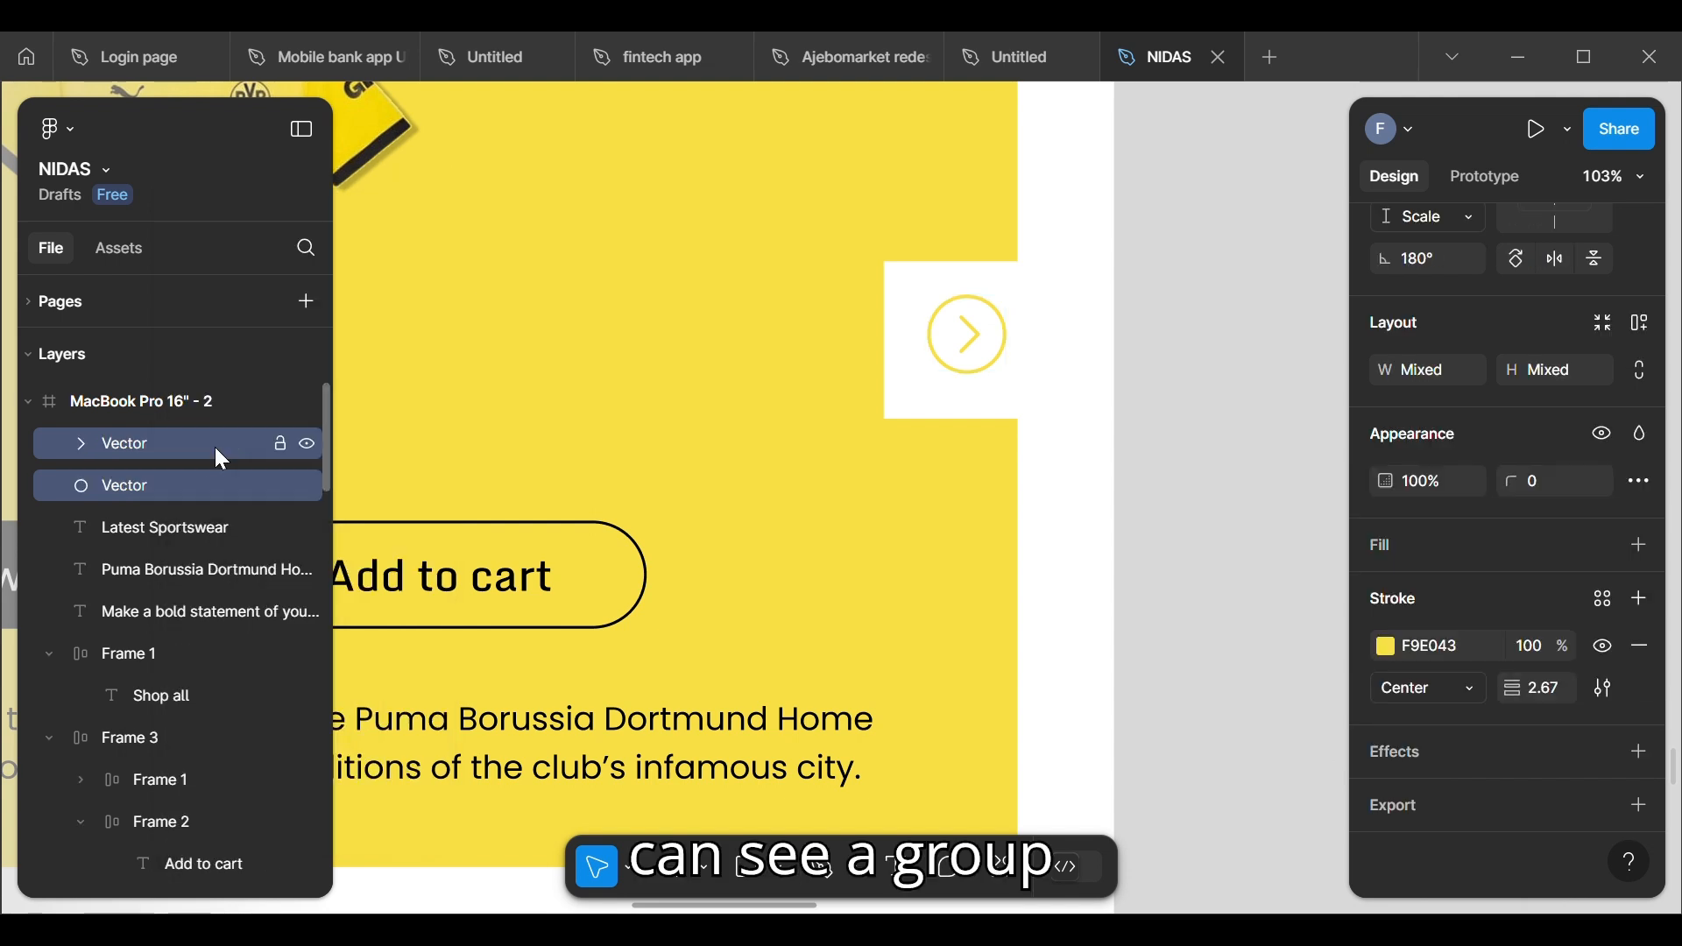
click(179, 481)
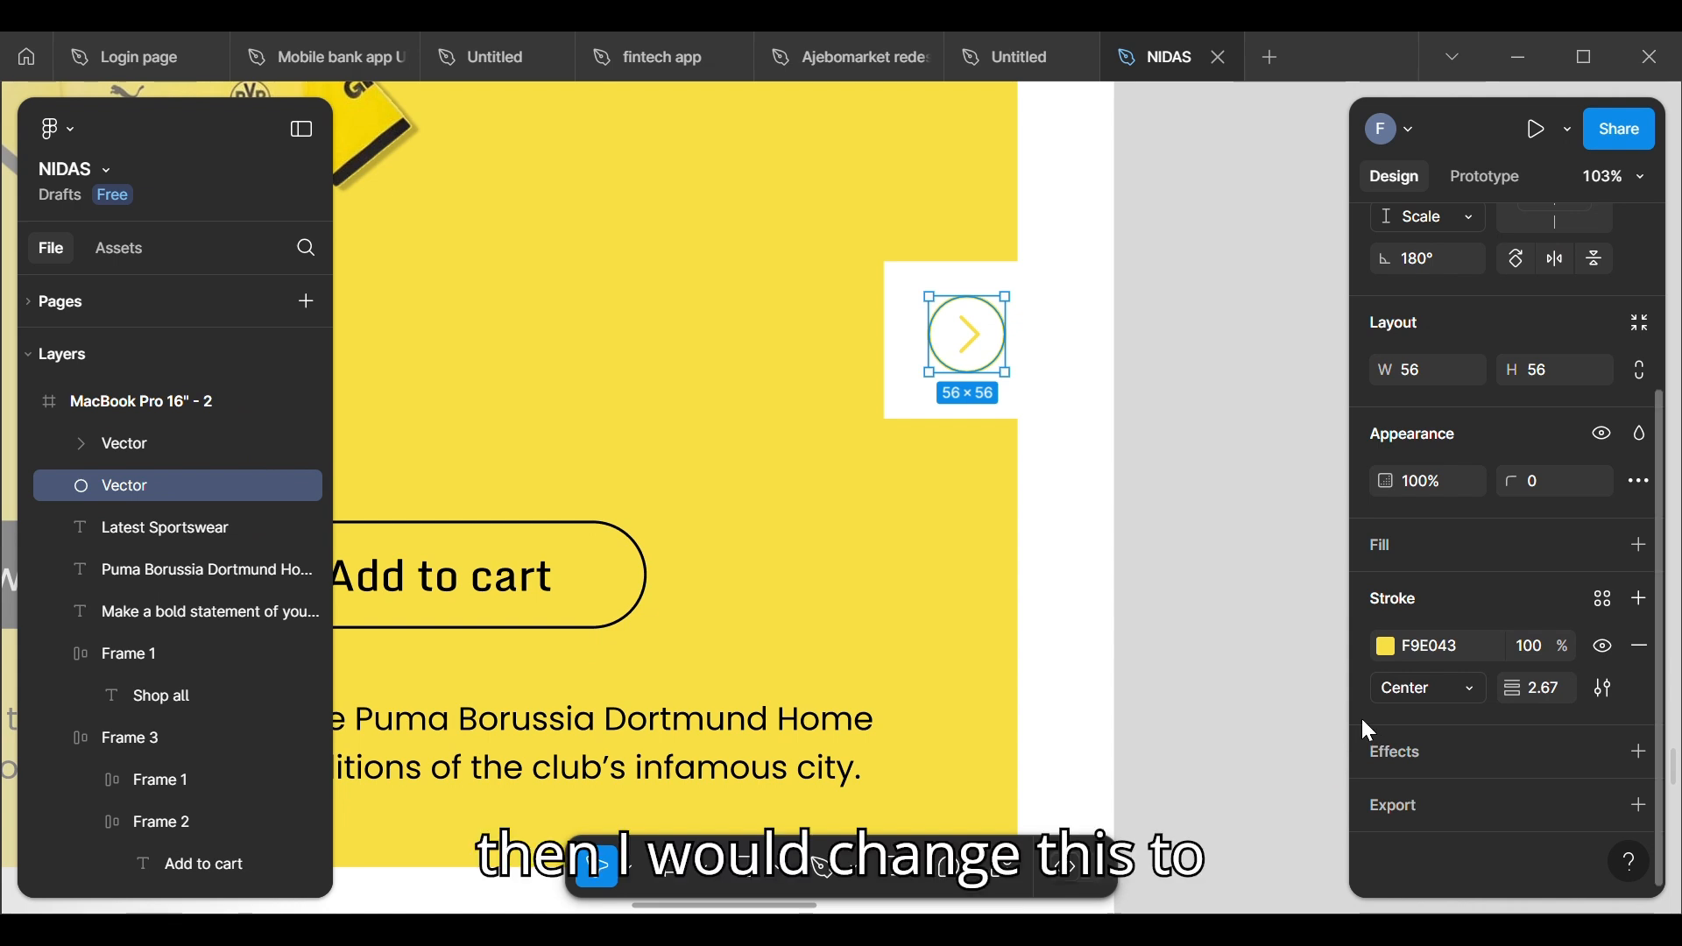
Step: Try a black 000000 stroke on the arrow's circle and undo the colour change
click(1385, 657)
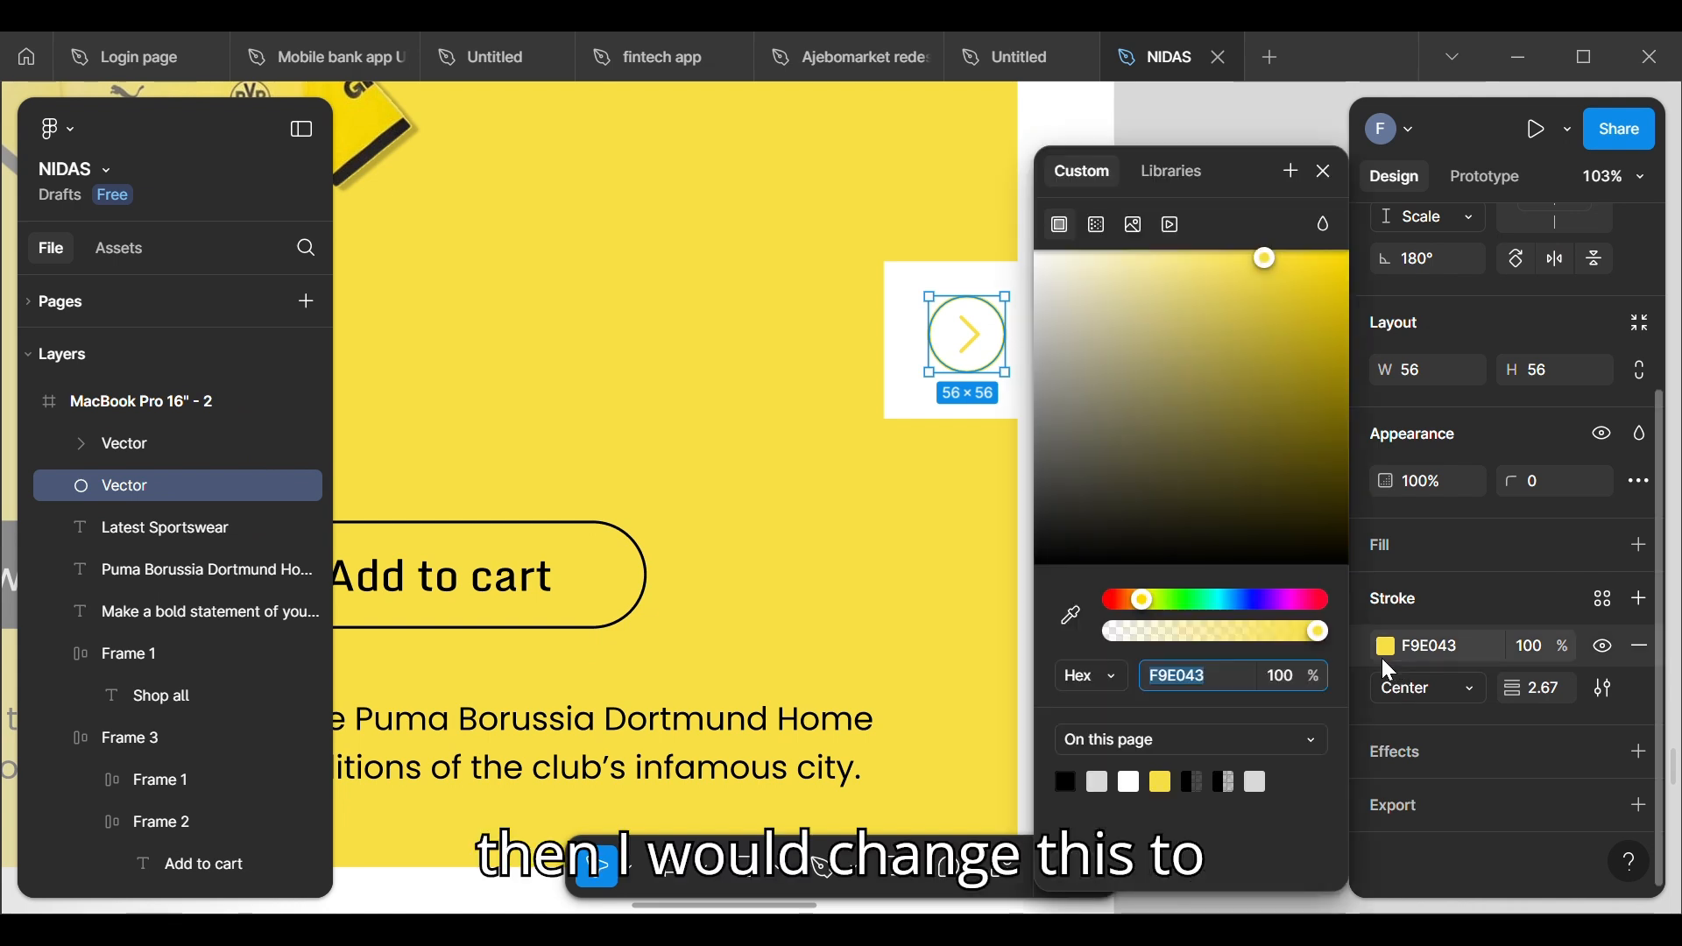
click(1065, 786)
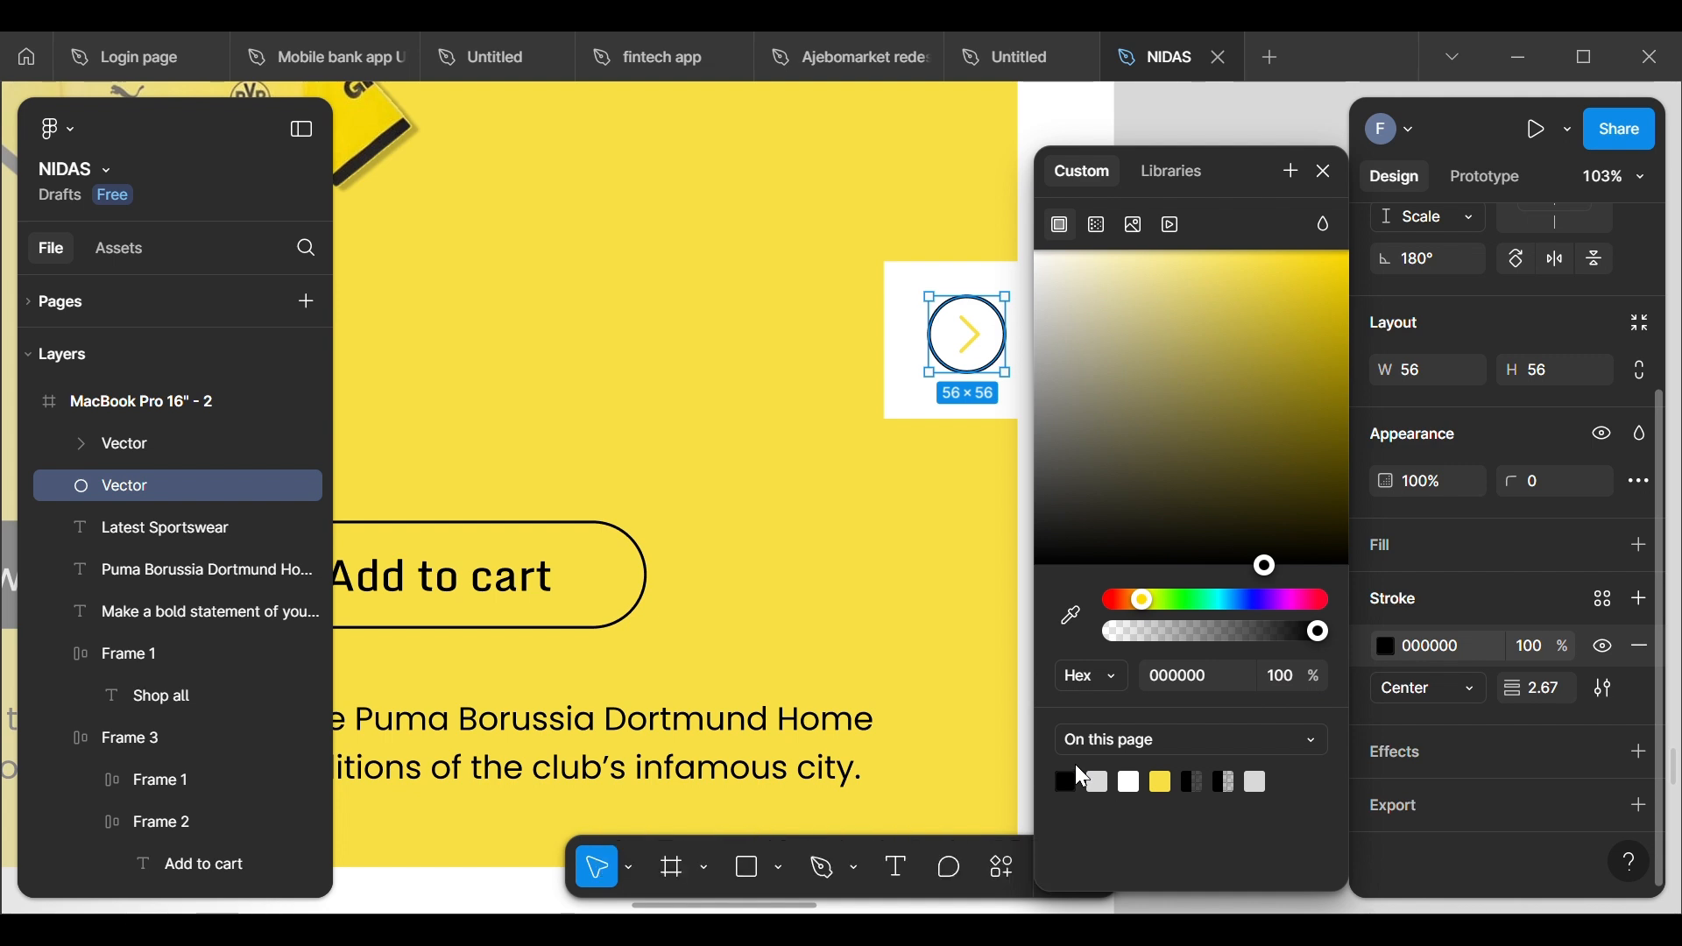
key(ctrl+z)
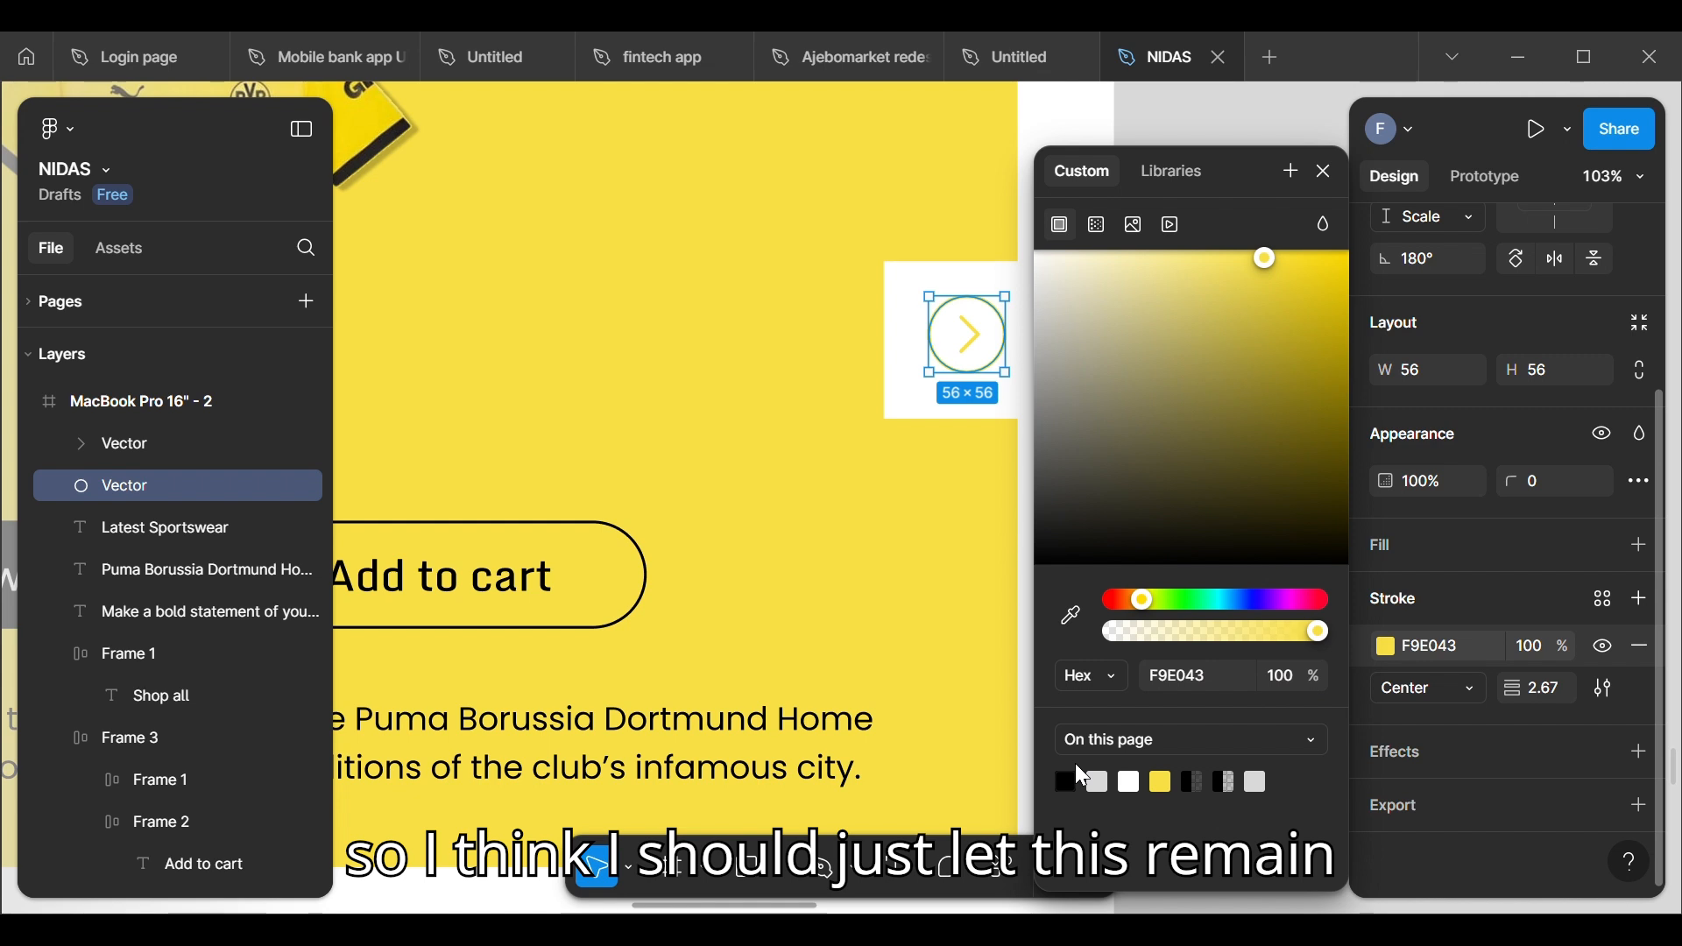
click(1325, 171)
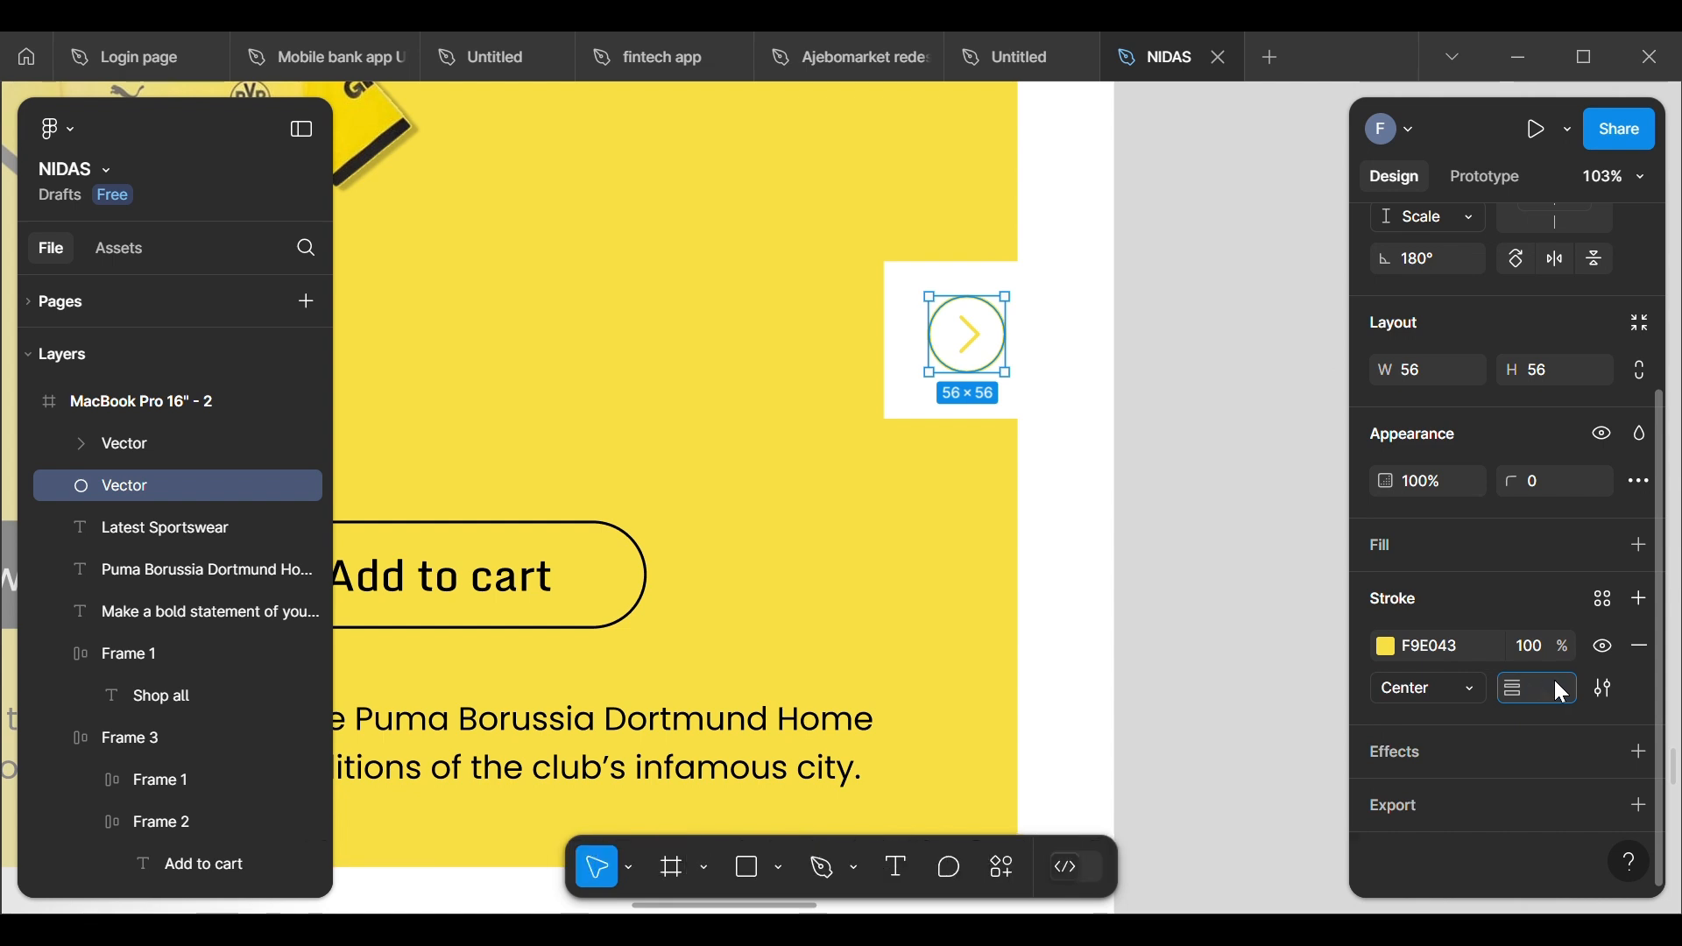
Step: Set the stroke weight of the arrow's yellow circle to 6
key(Return)
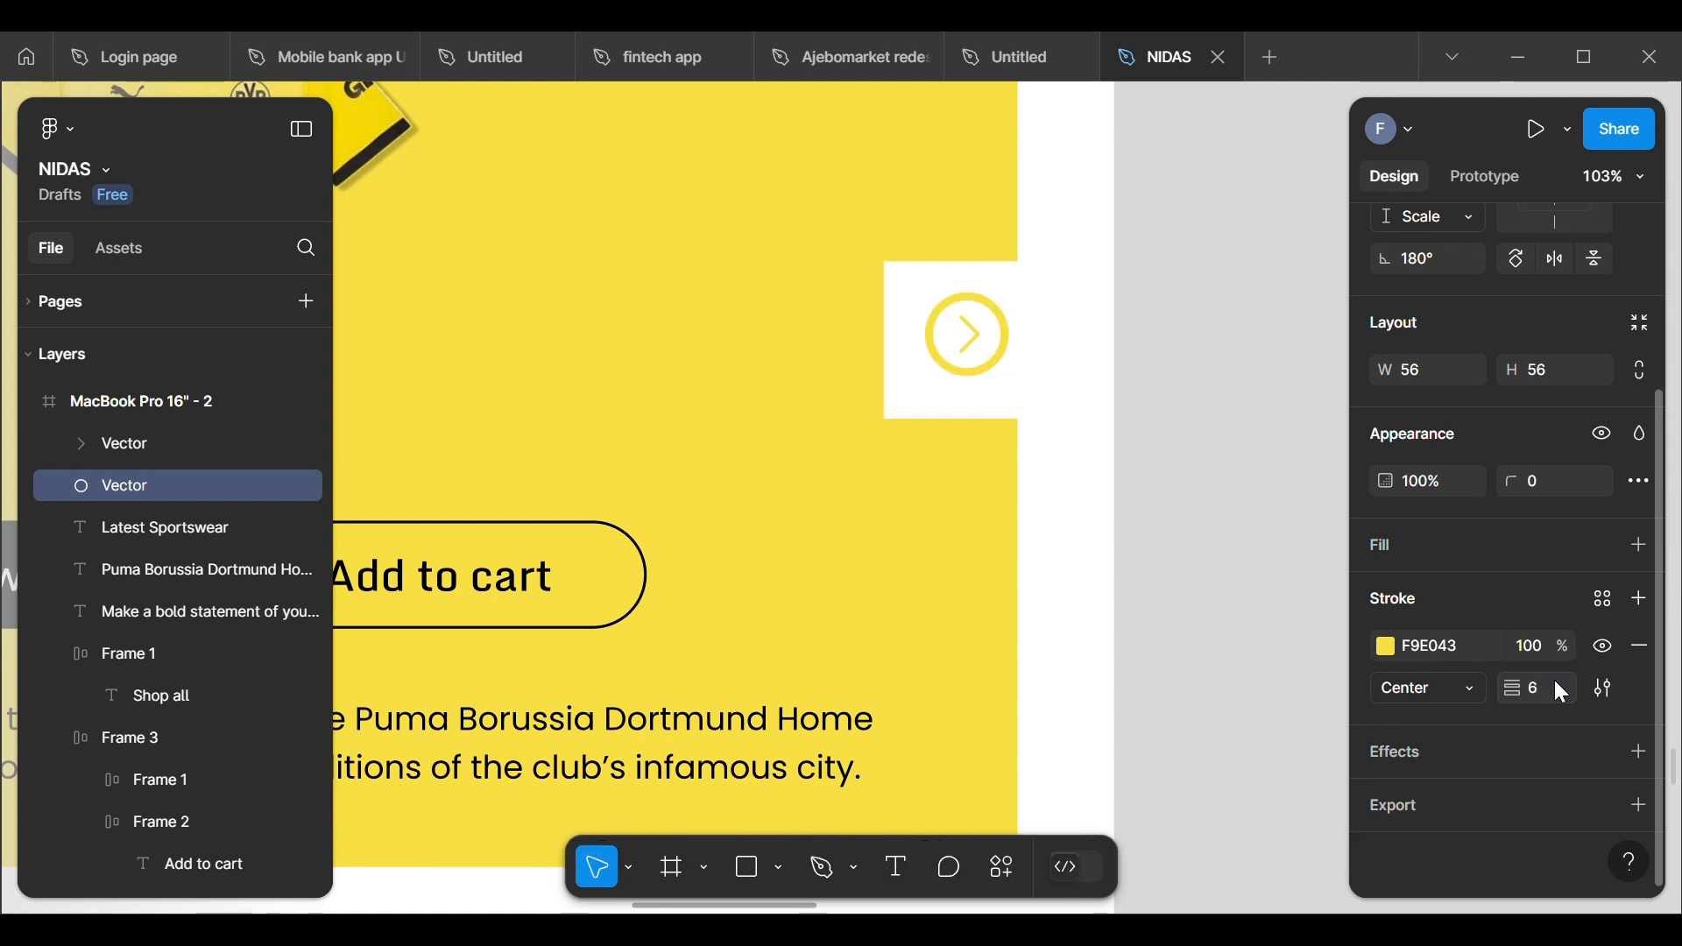
click(1293, 538)
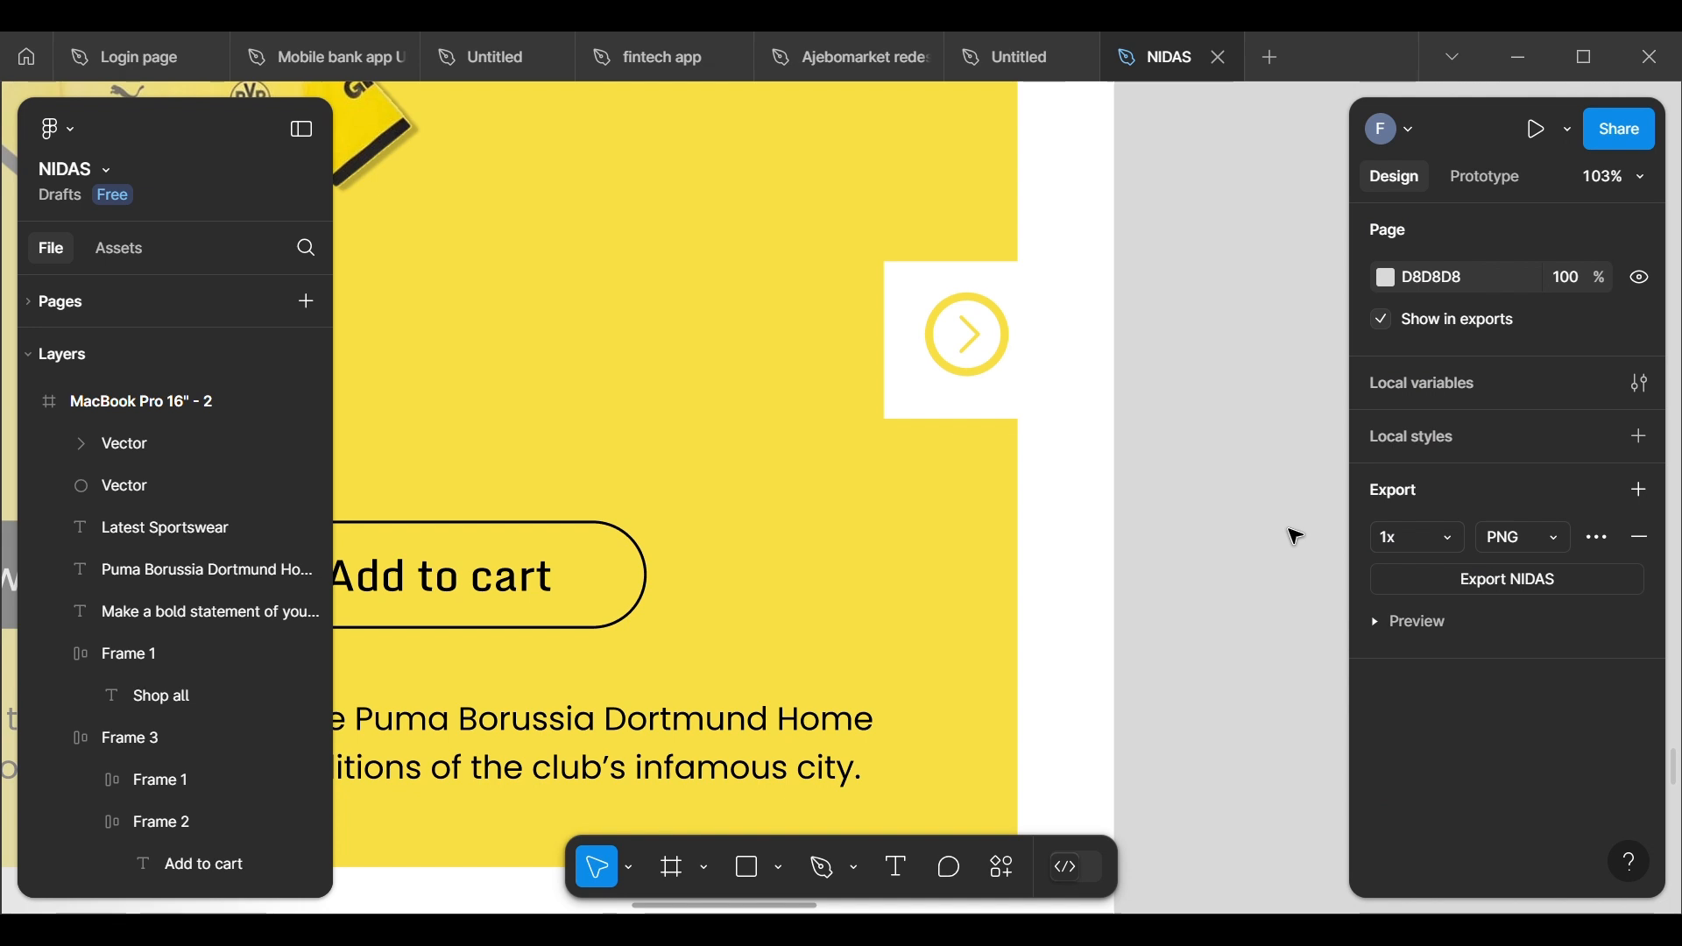
Step: Recolour the chevron's stroke inside the yellow circle to black 000000 and set its stroke weight to 6
click(970, 335)
scroll(1393, 771, down, 3)
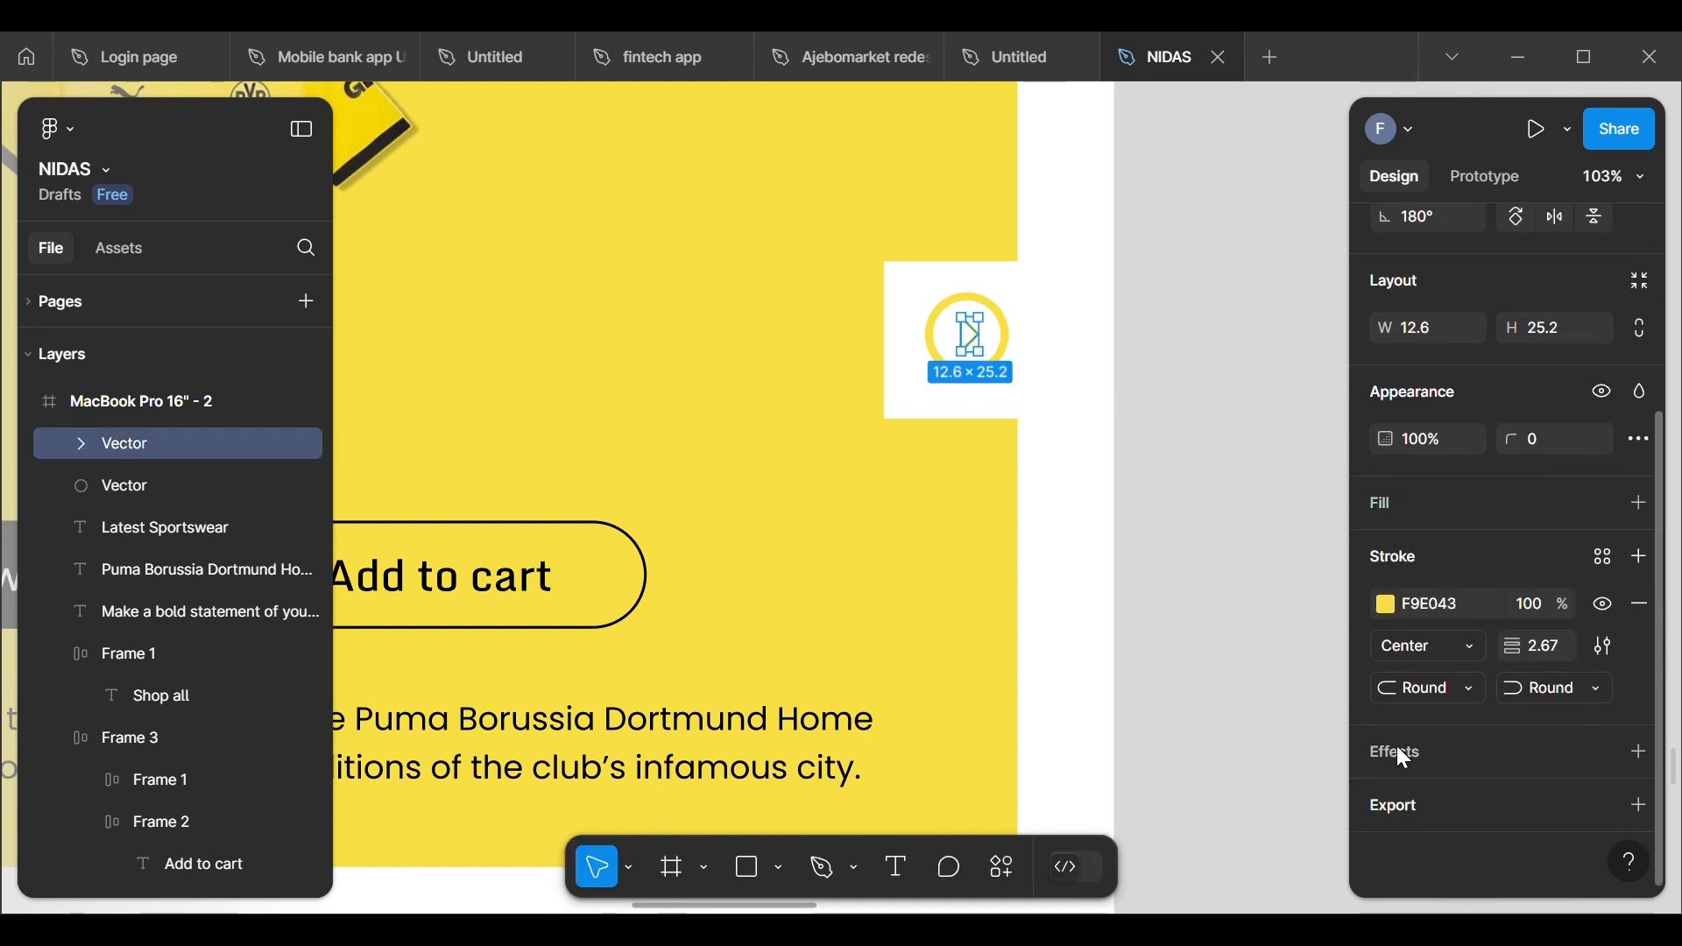
click(1386, 606)
click(1066, 781)
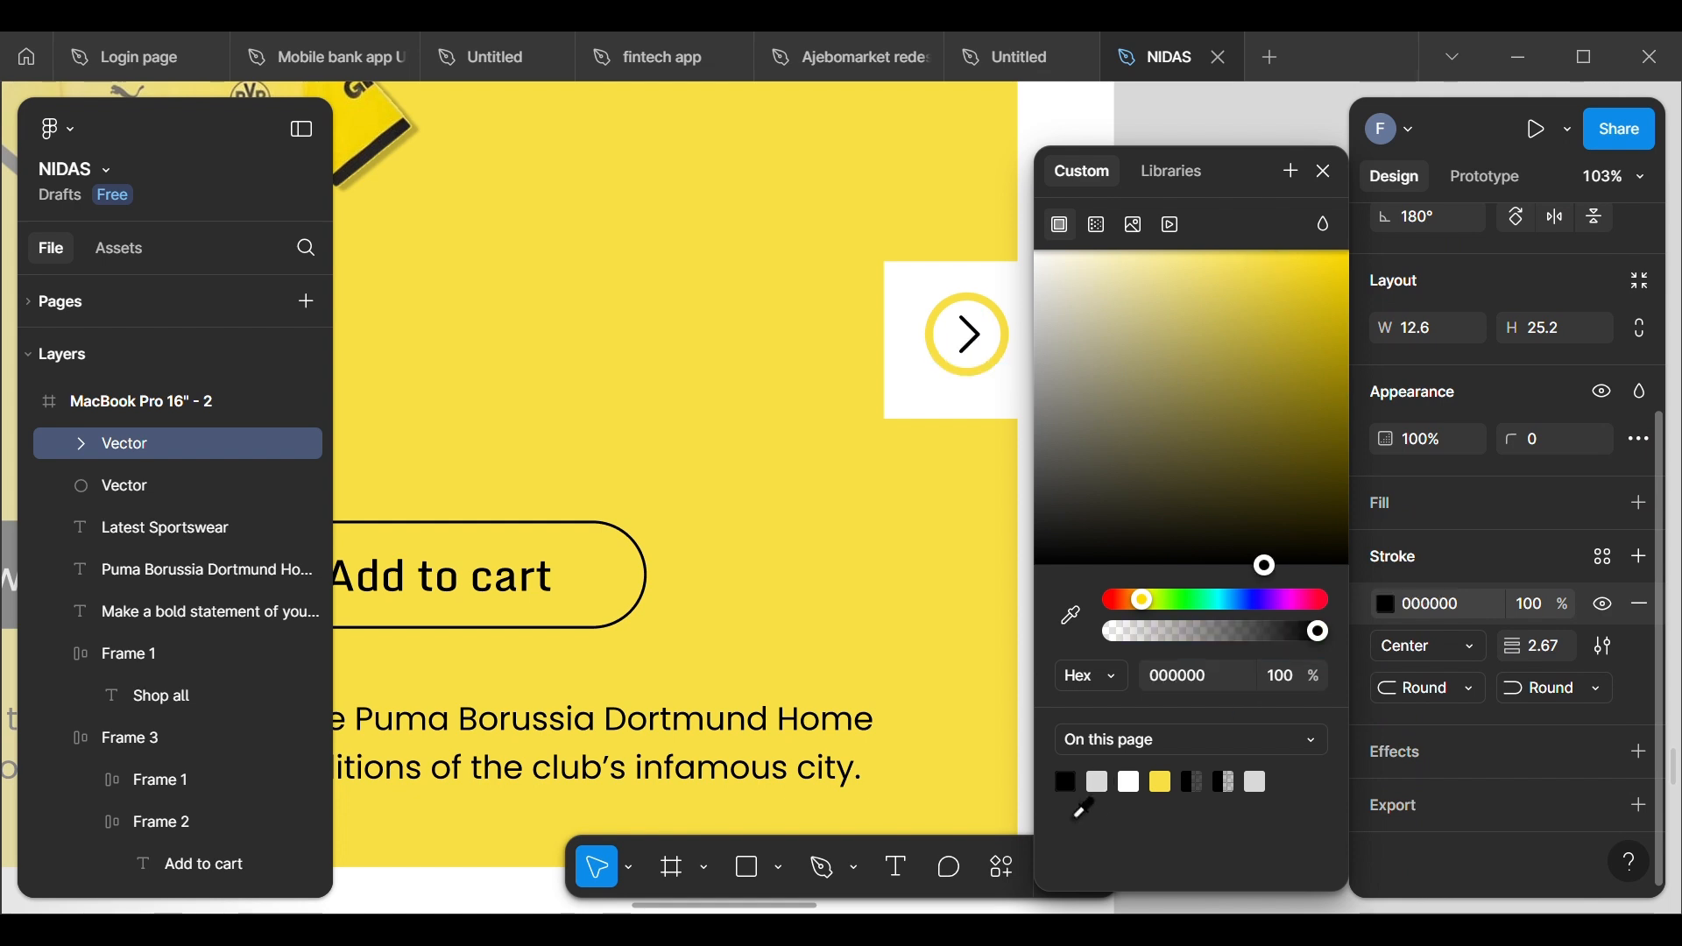
click(1325, 172)
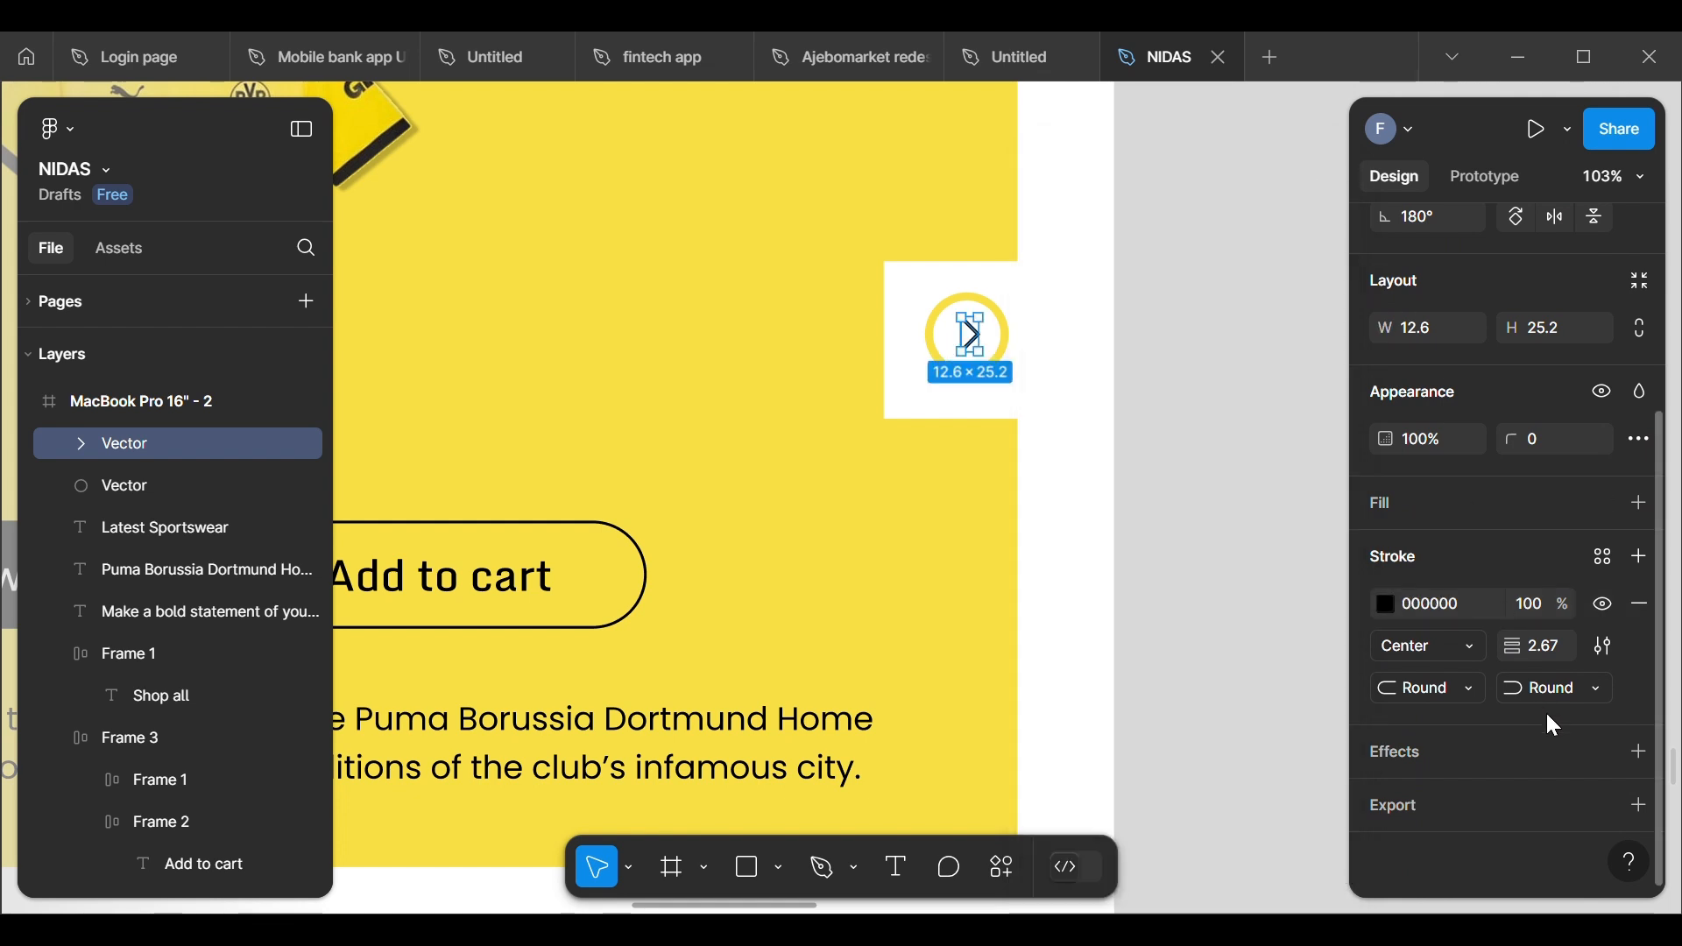
click(1556, 649)
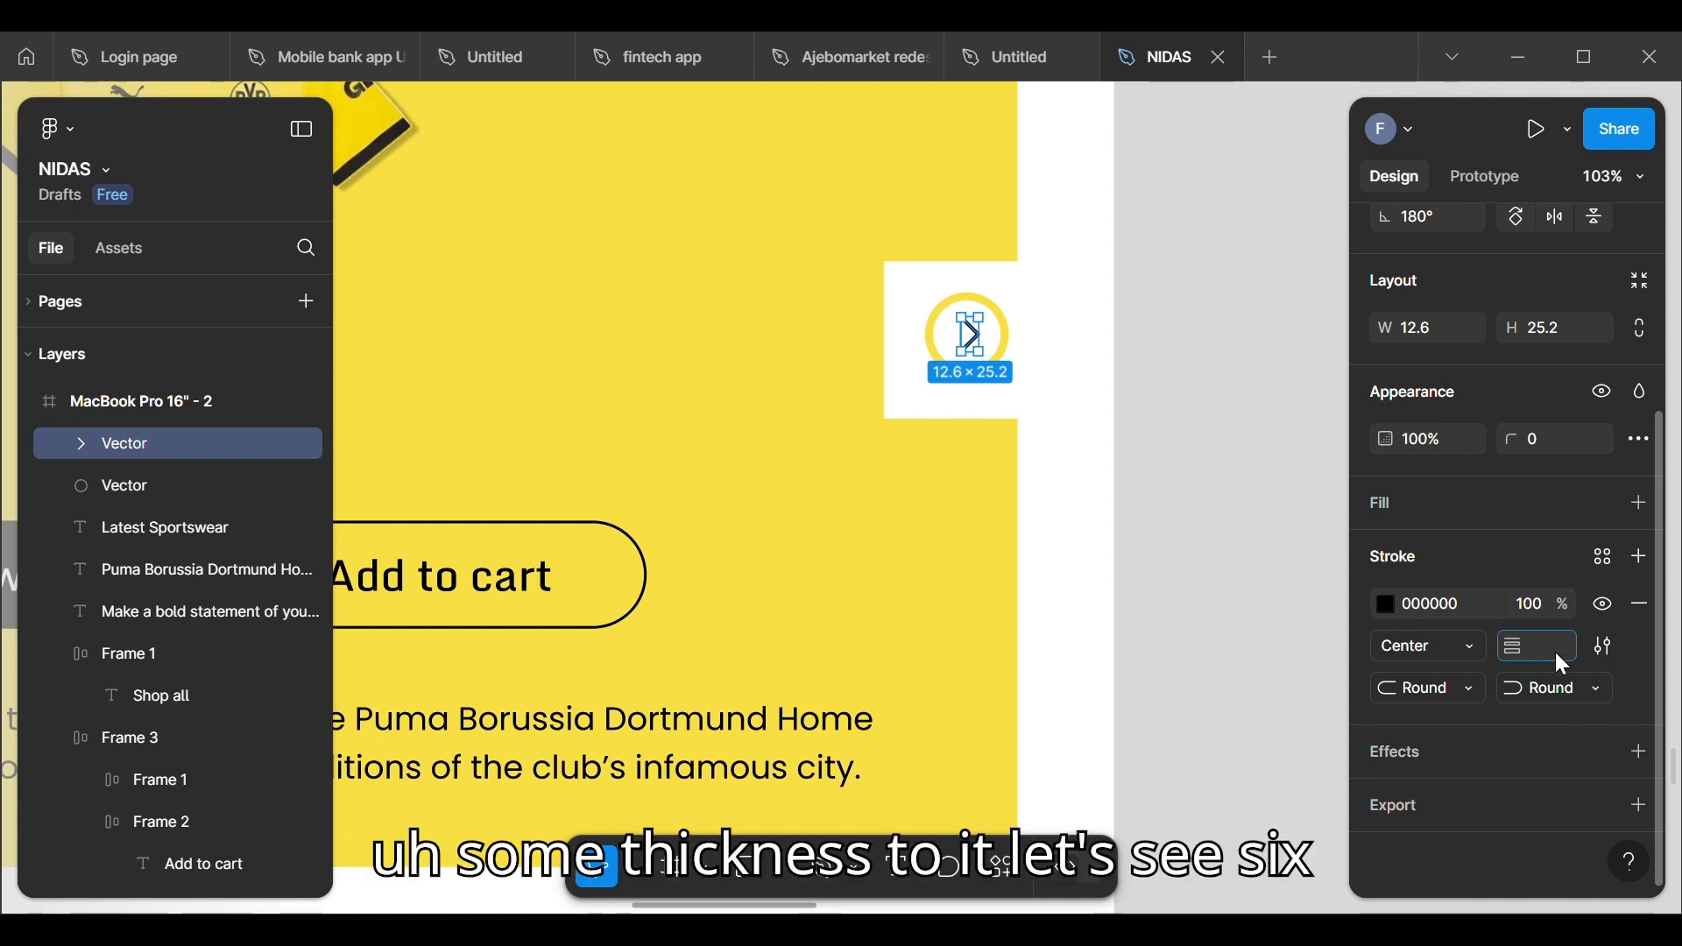
text(6)
key(Return)
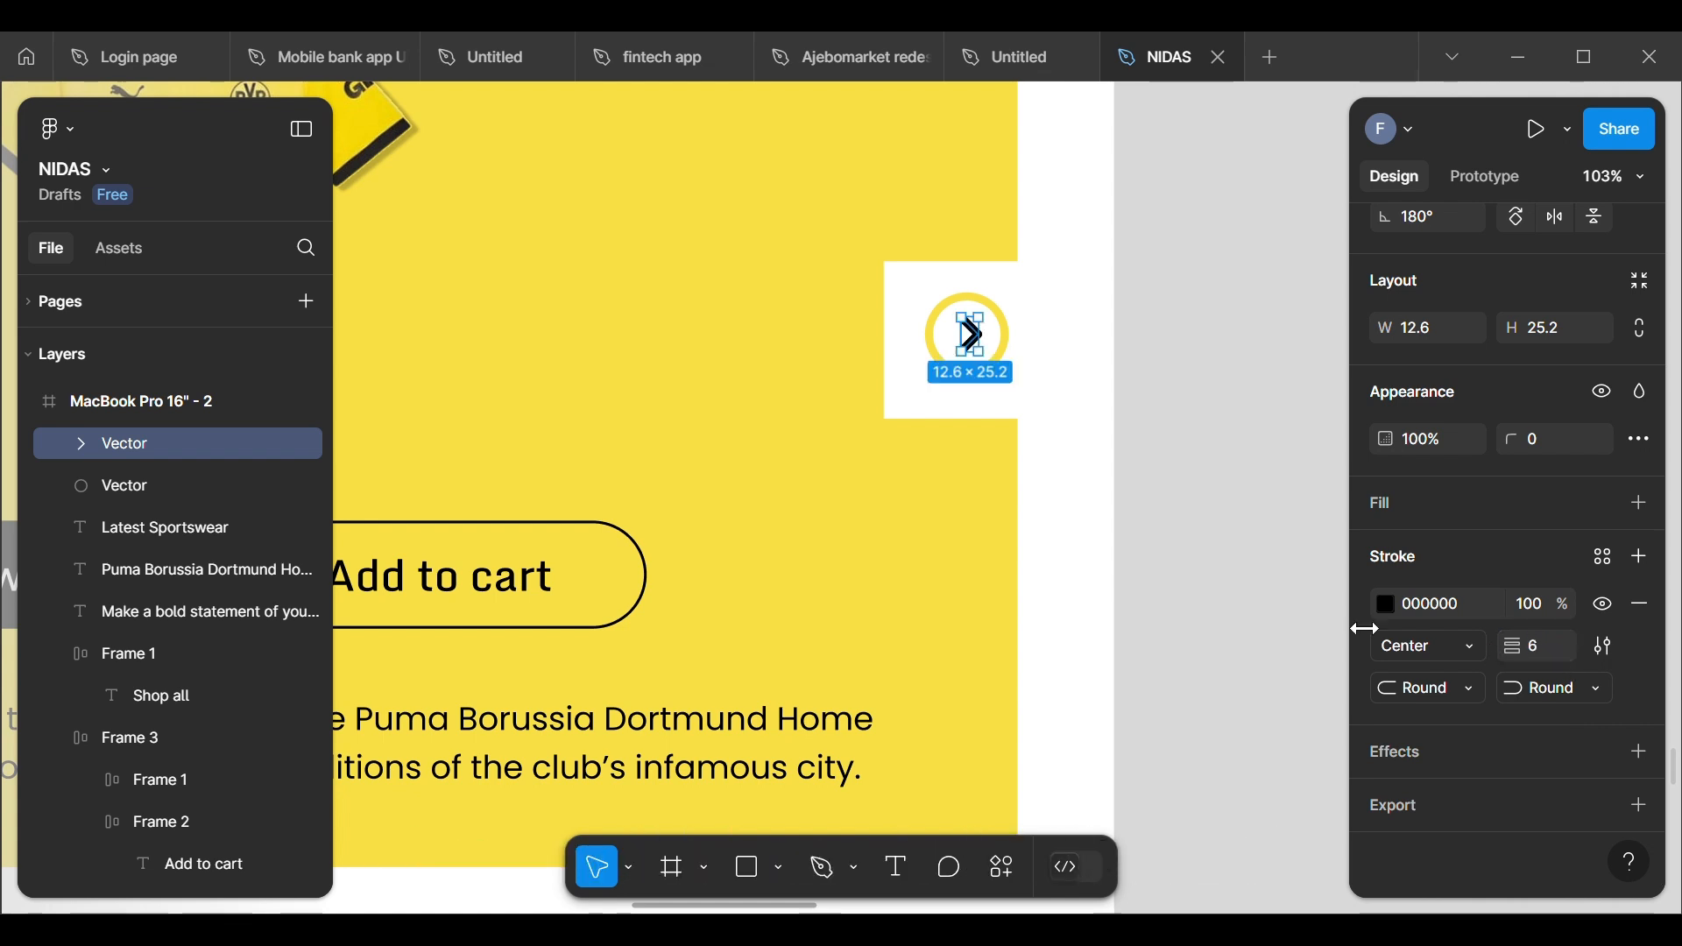
click(1178, 614)
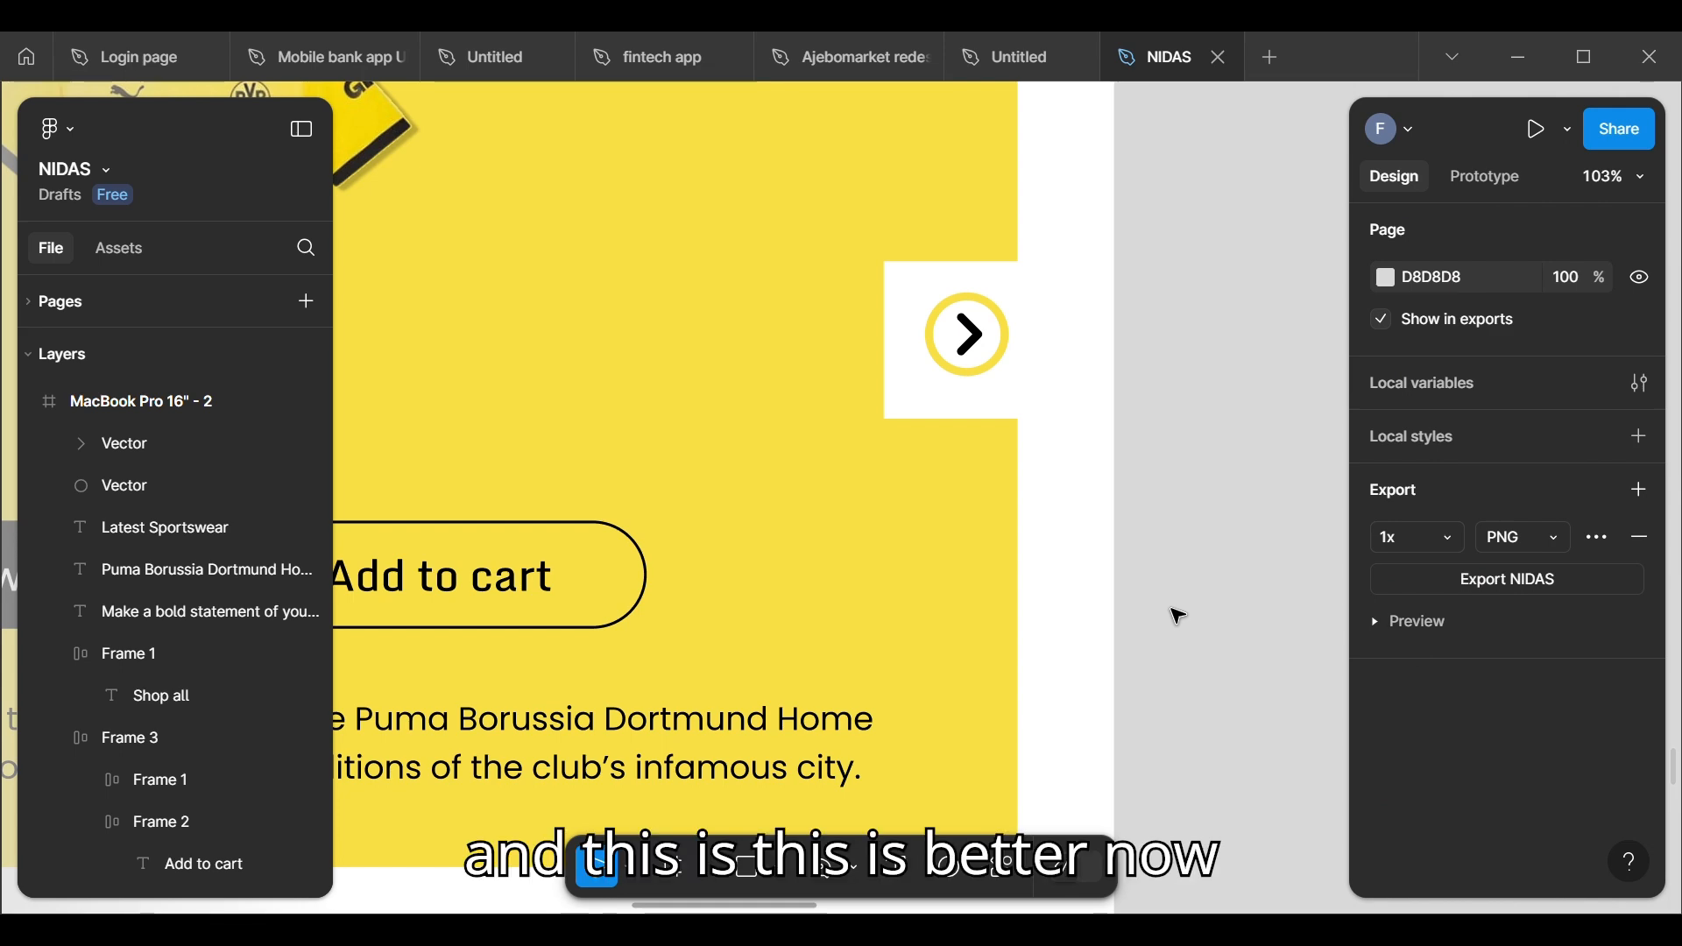
Step: Group the yellow circle and the black chevron vectors together
scroll(1178, 613, down, 5)
scroll(863, 636, down, 1)
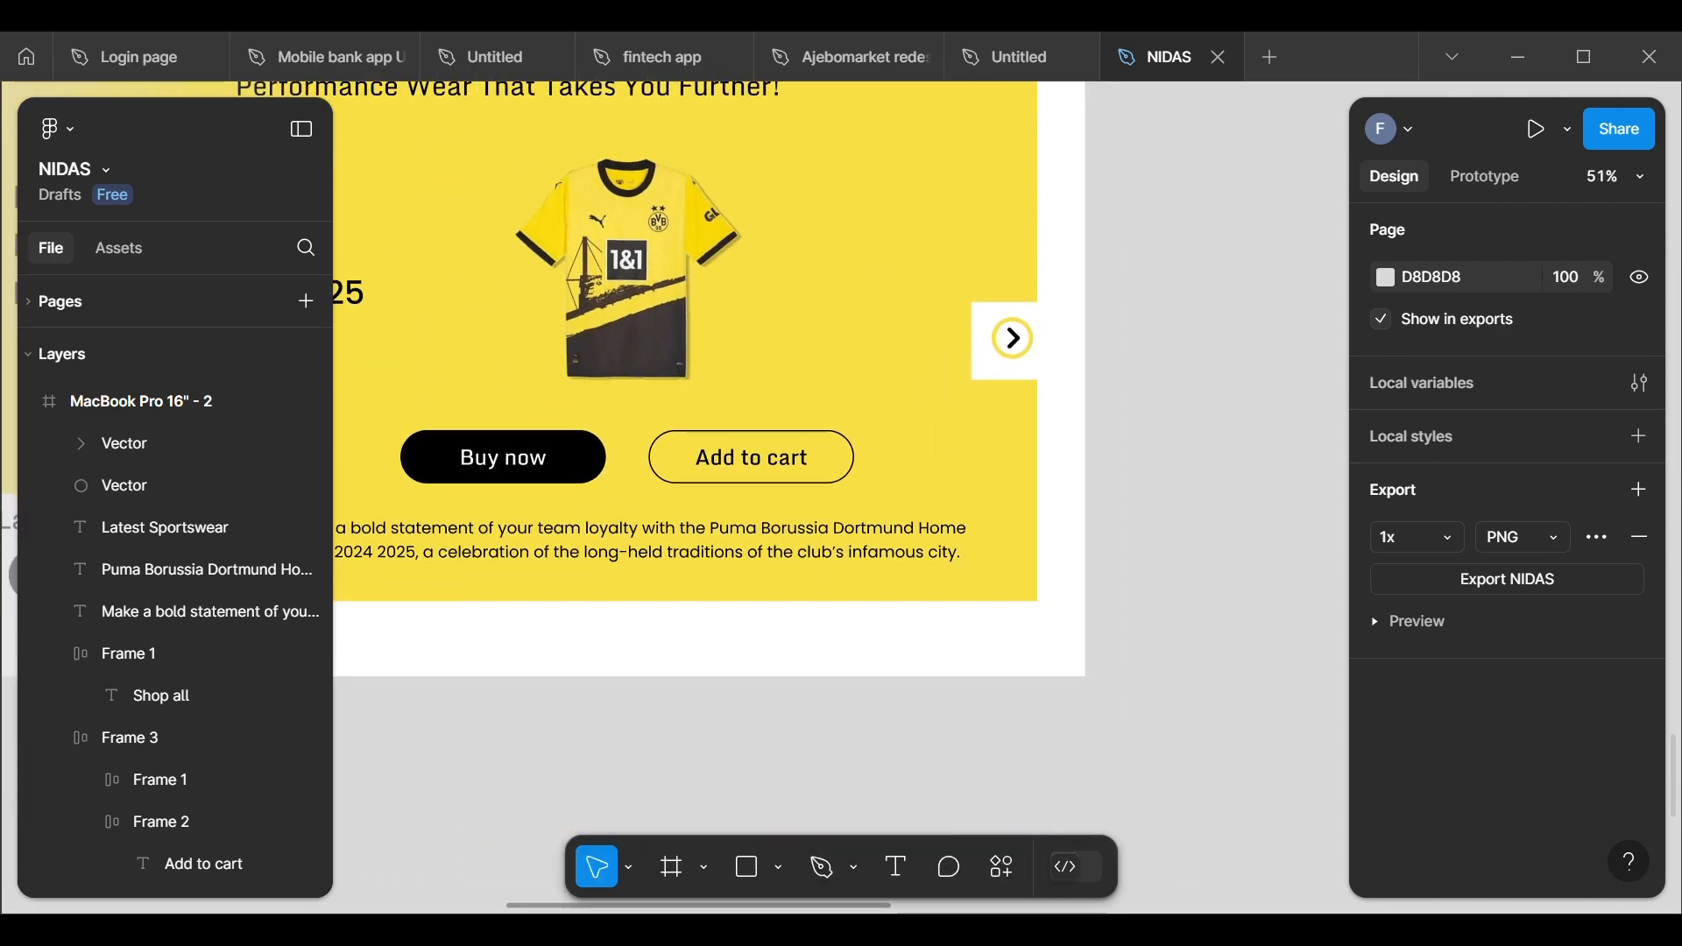
click(93, 491)
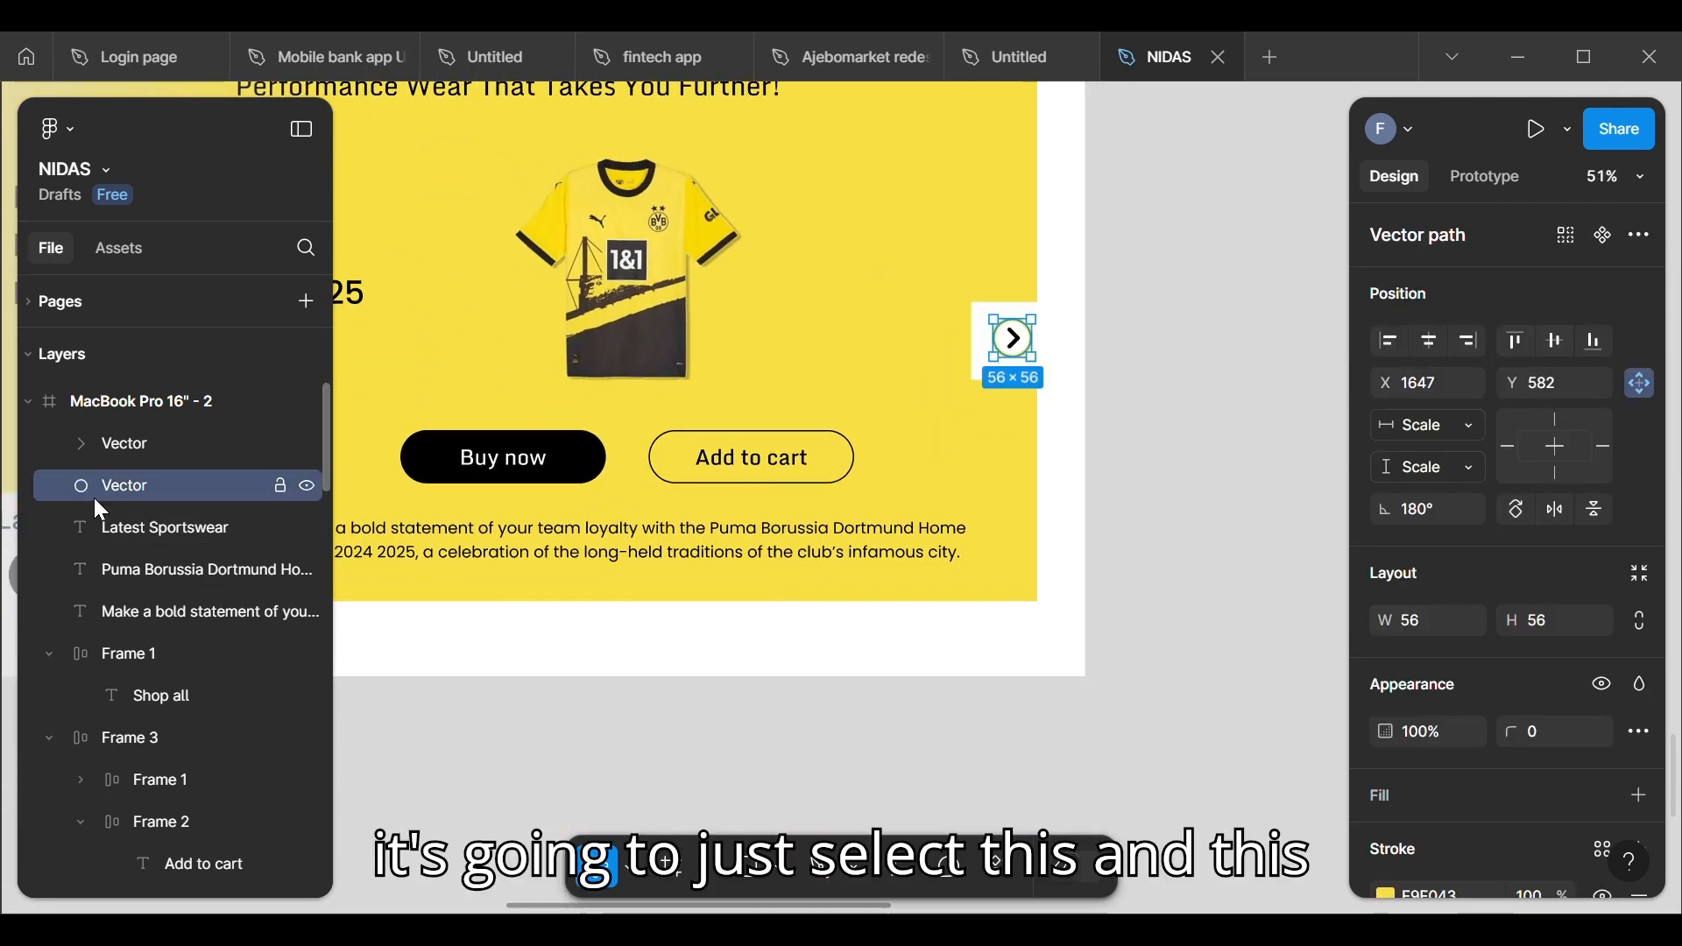
shift+click(133, 448)
right_click(144, 448)
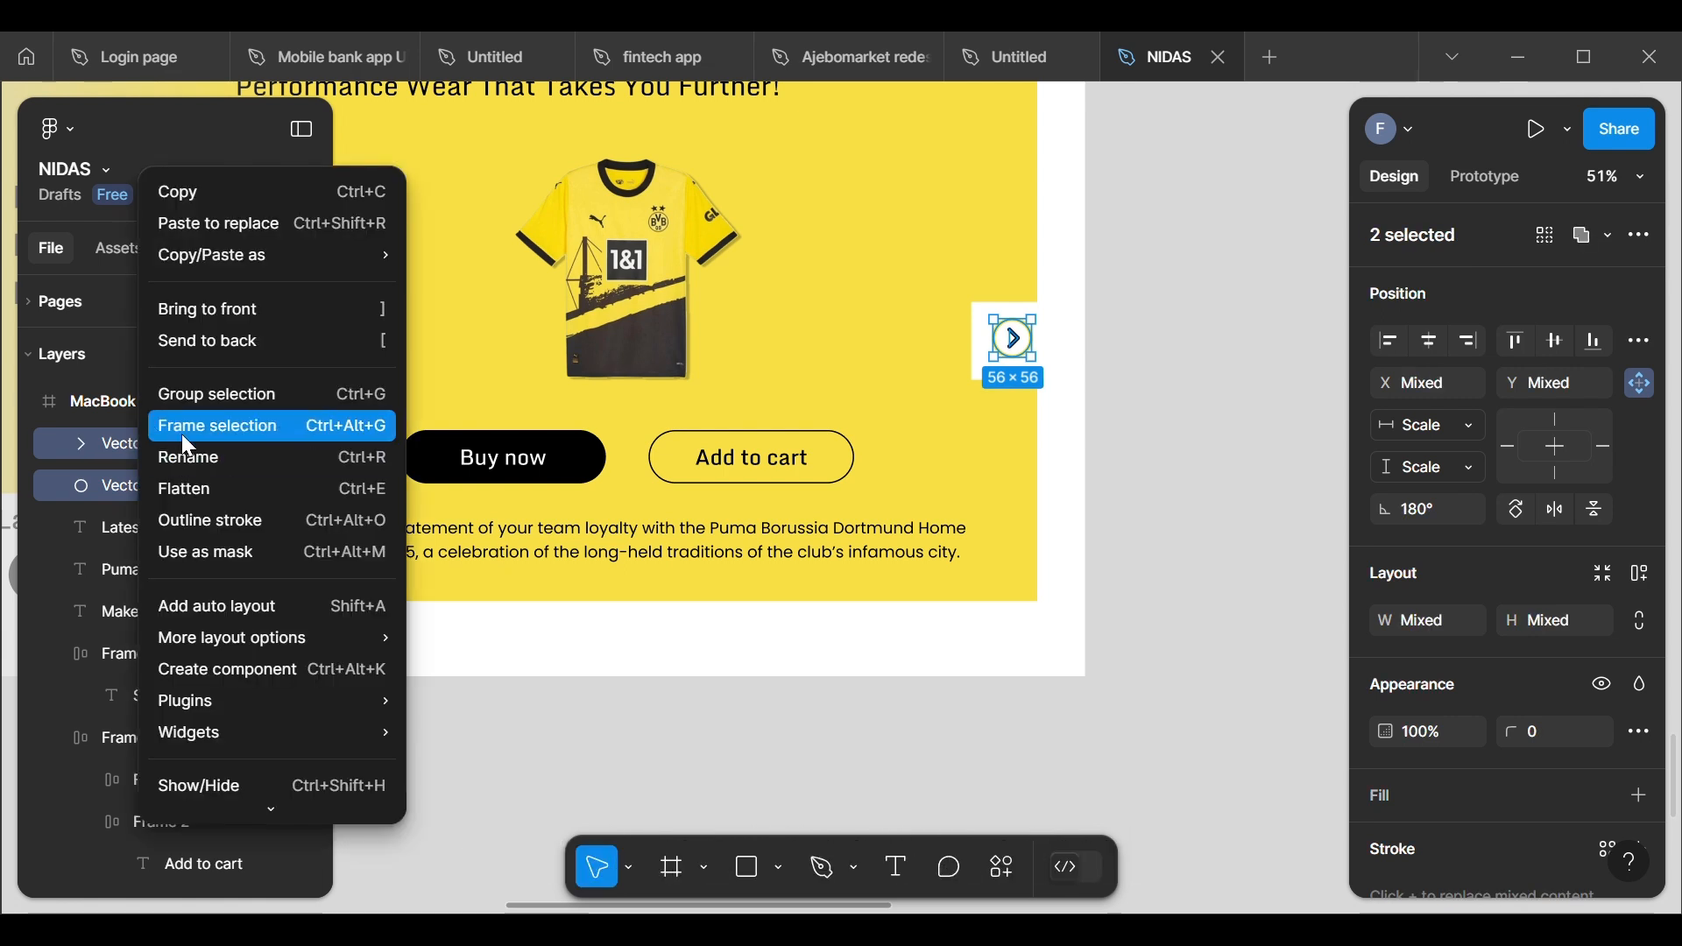
click(203, 396)
Step: Rename the new circle and chevron group as arrow and deselect it
double_click(184, 431)
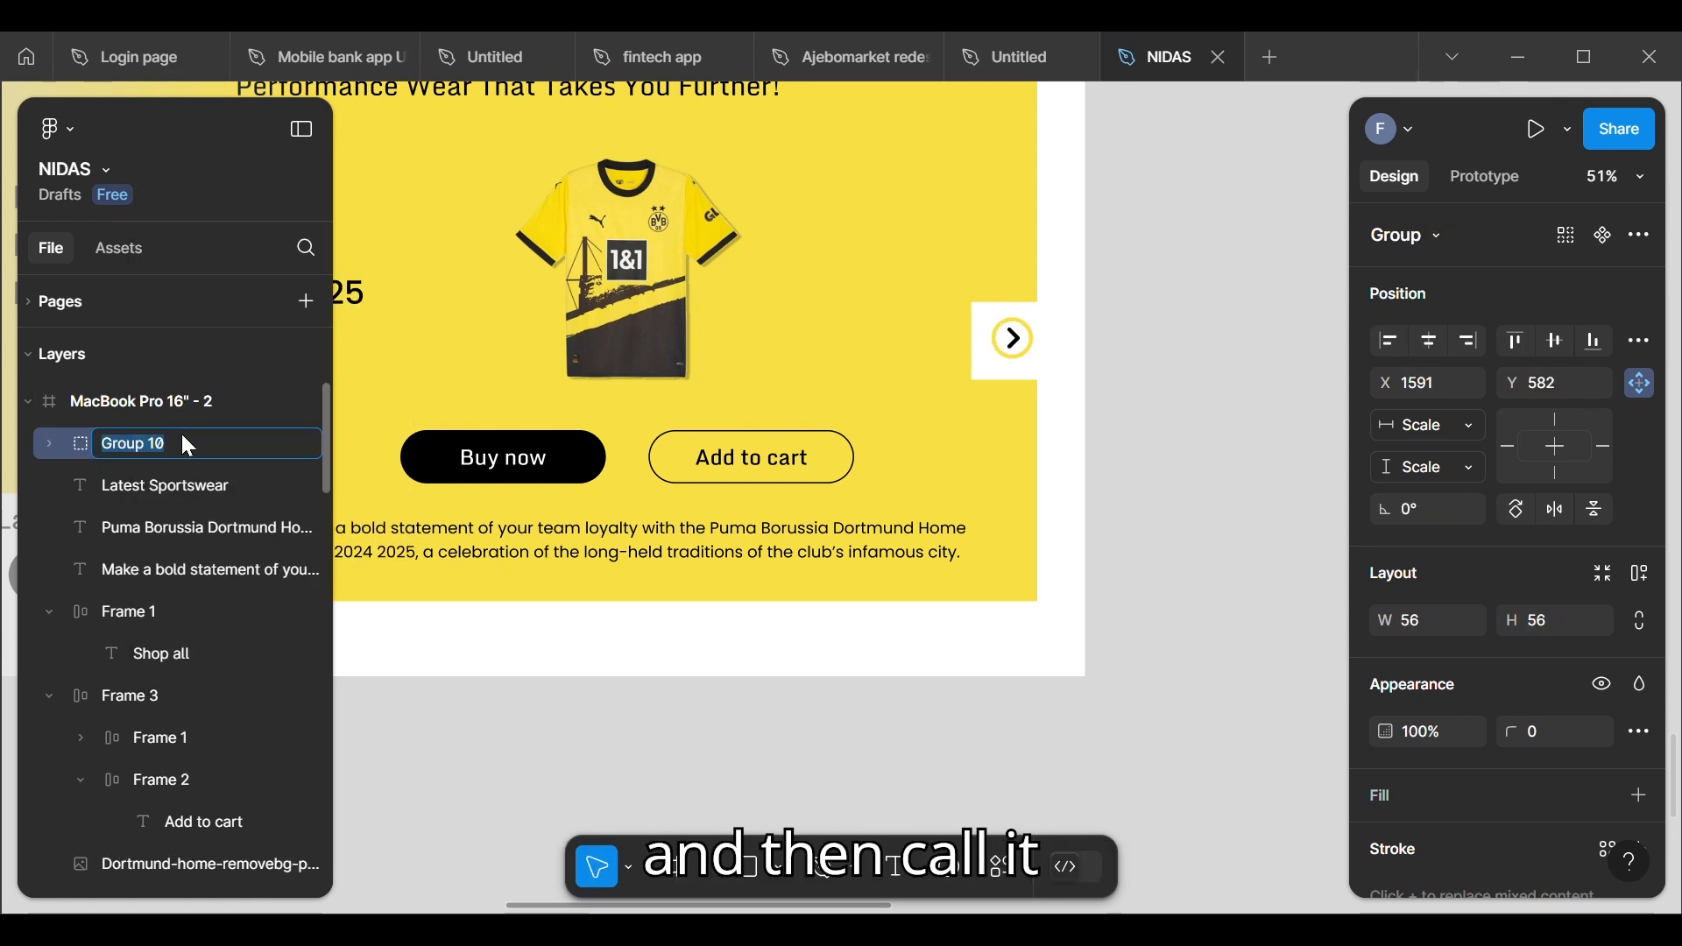
key(BackSpace)
text(arr)
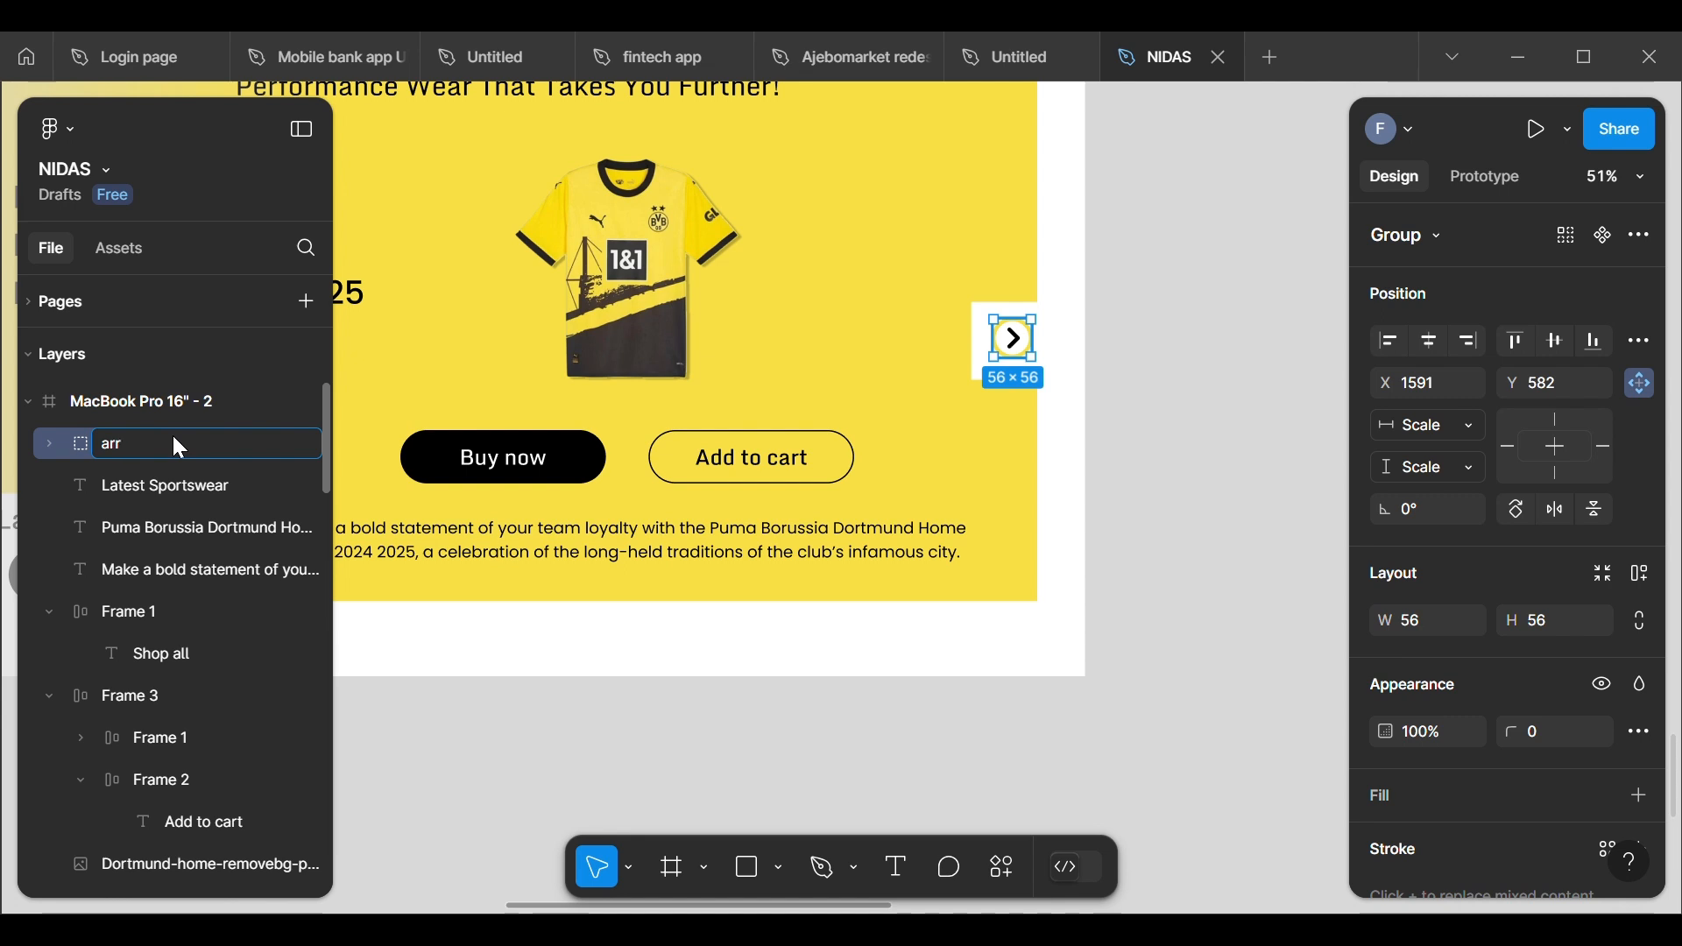
text(ow\)
key(Return)
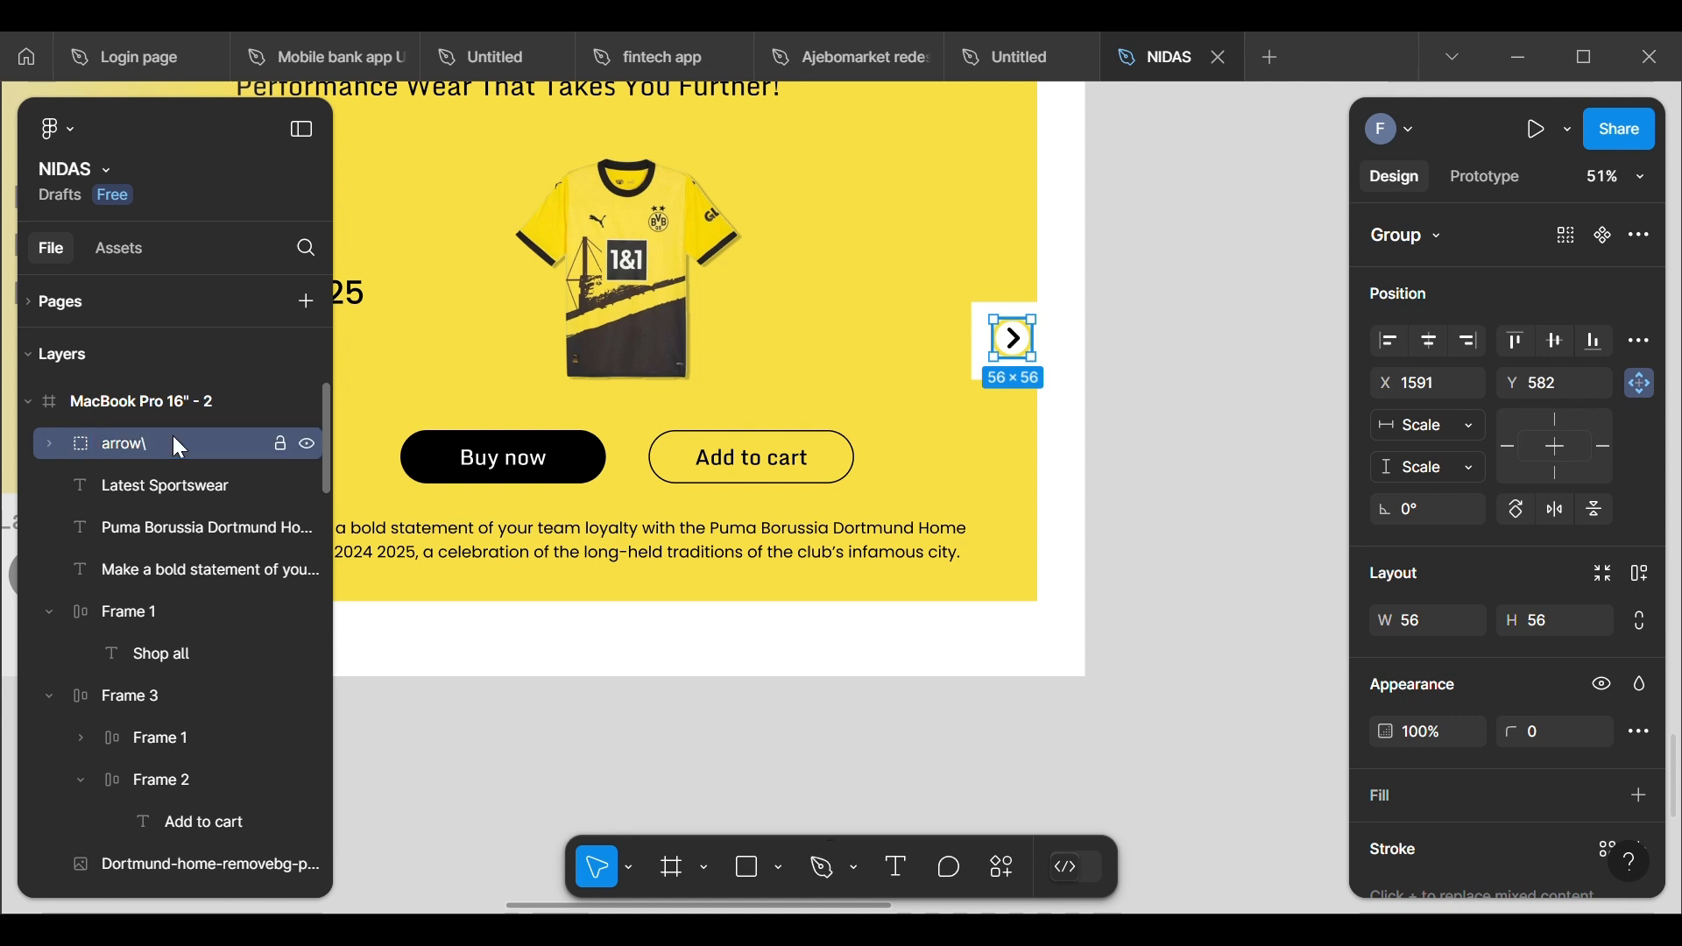
double_click(172, 435)
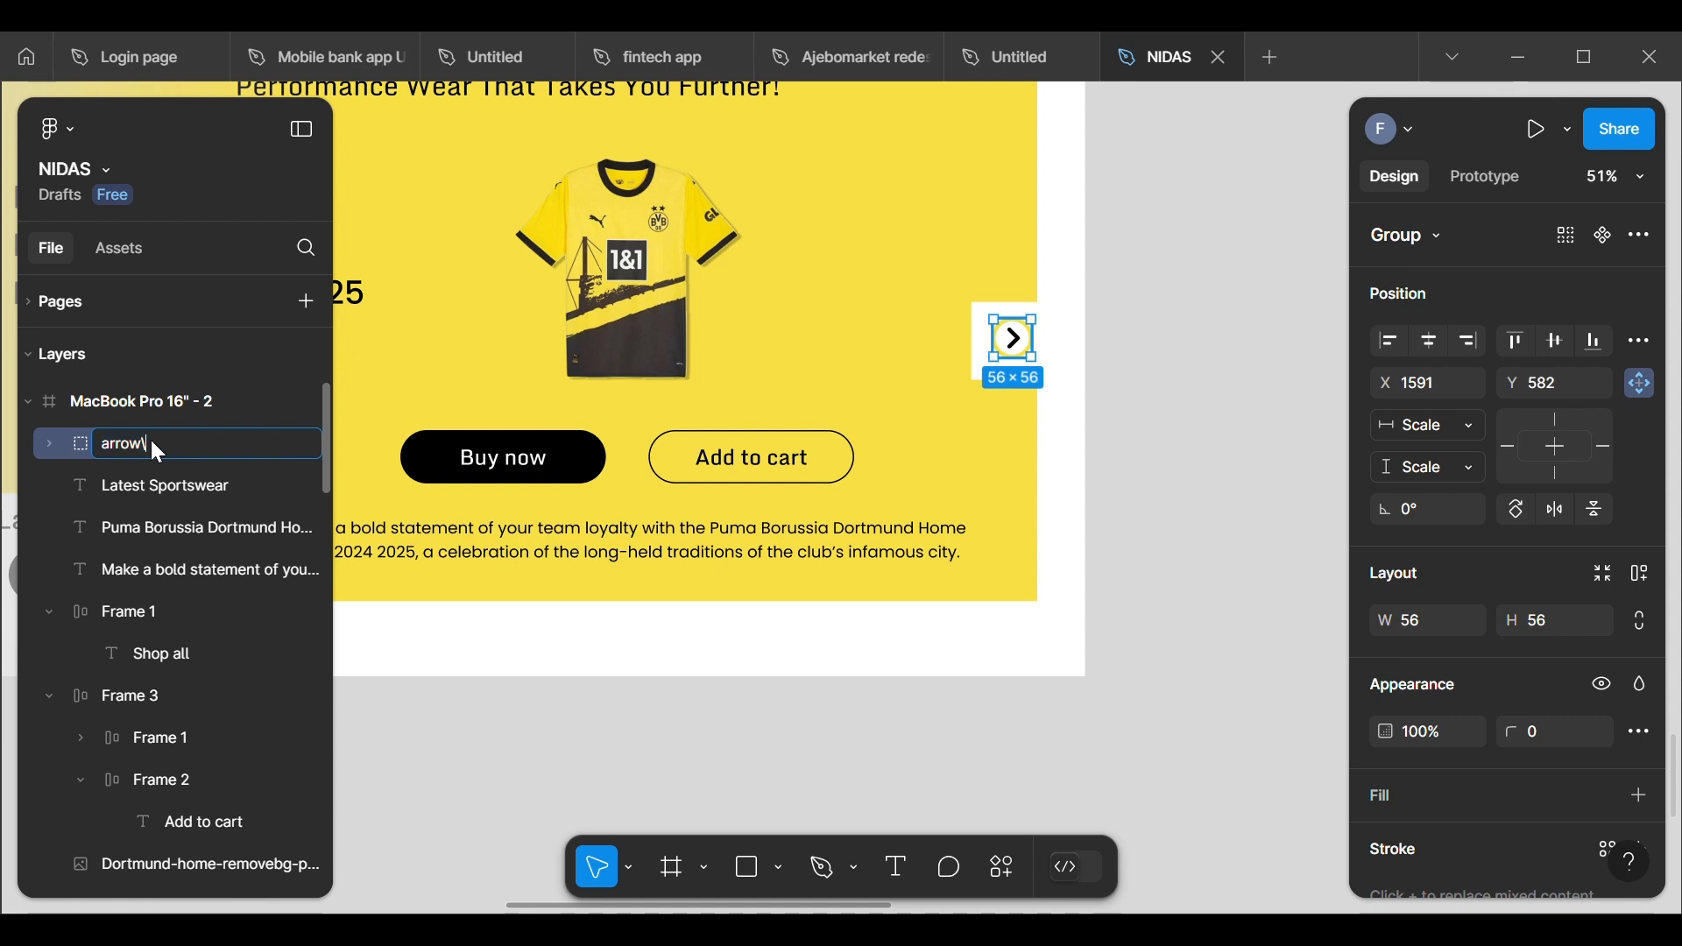
key(Return)
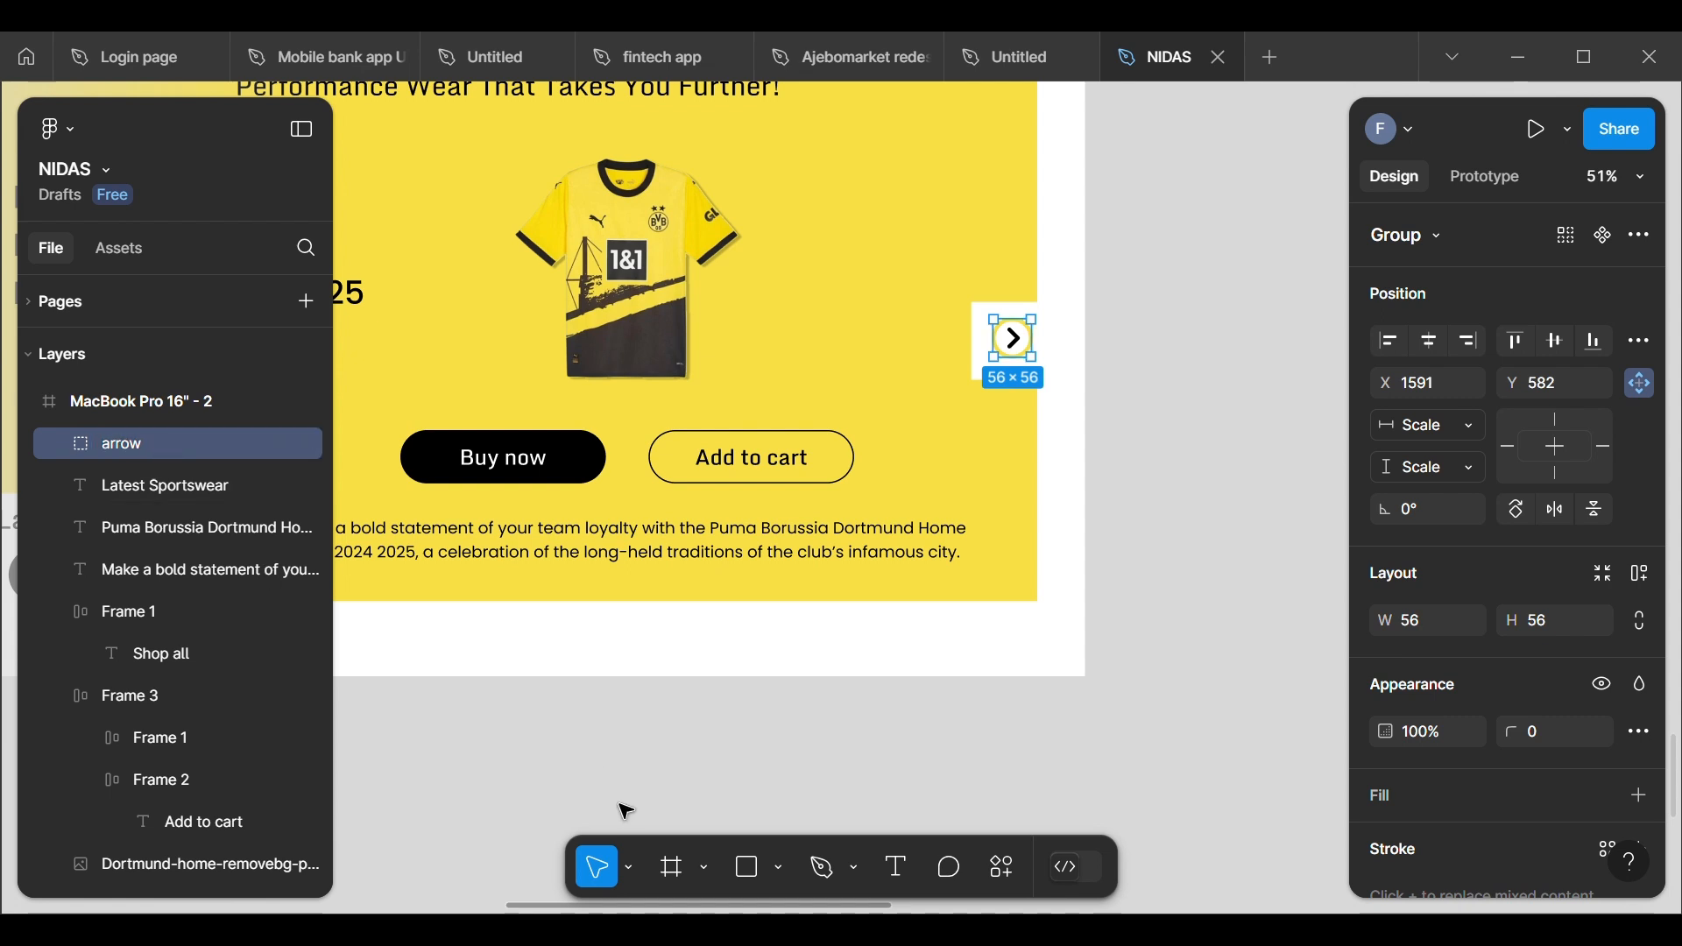
click(649, 766)
Step: Show the 12-column layout grid on the MacBook Pro 16" - 2 frame
scroll(786, 528, down, 5)
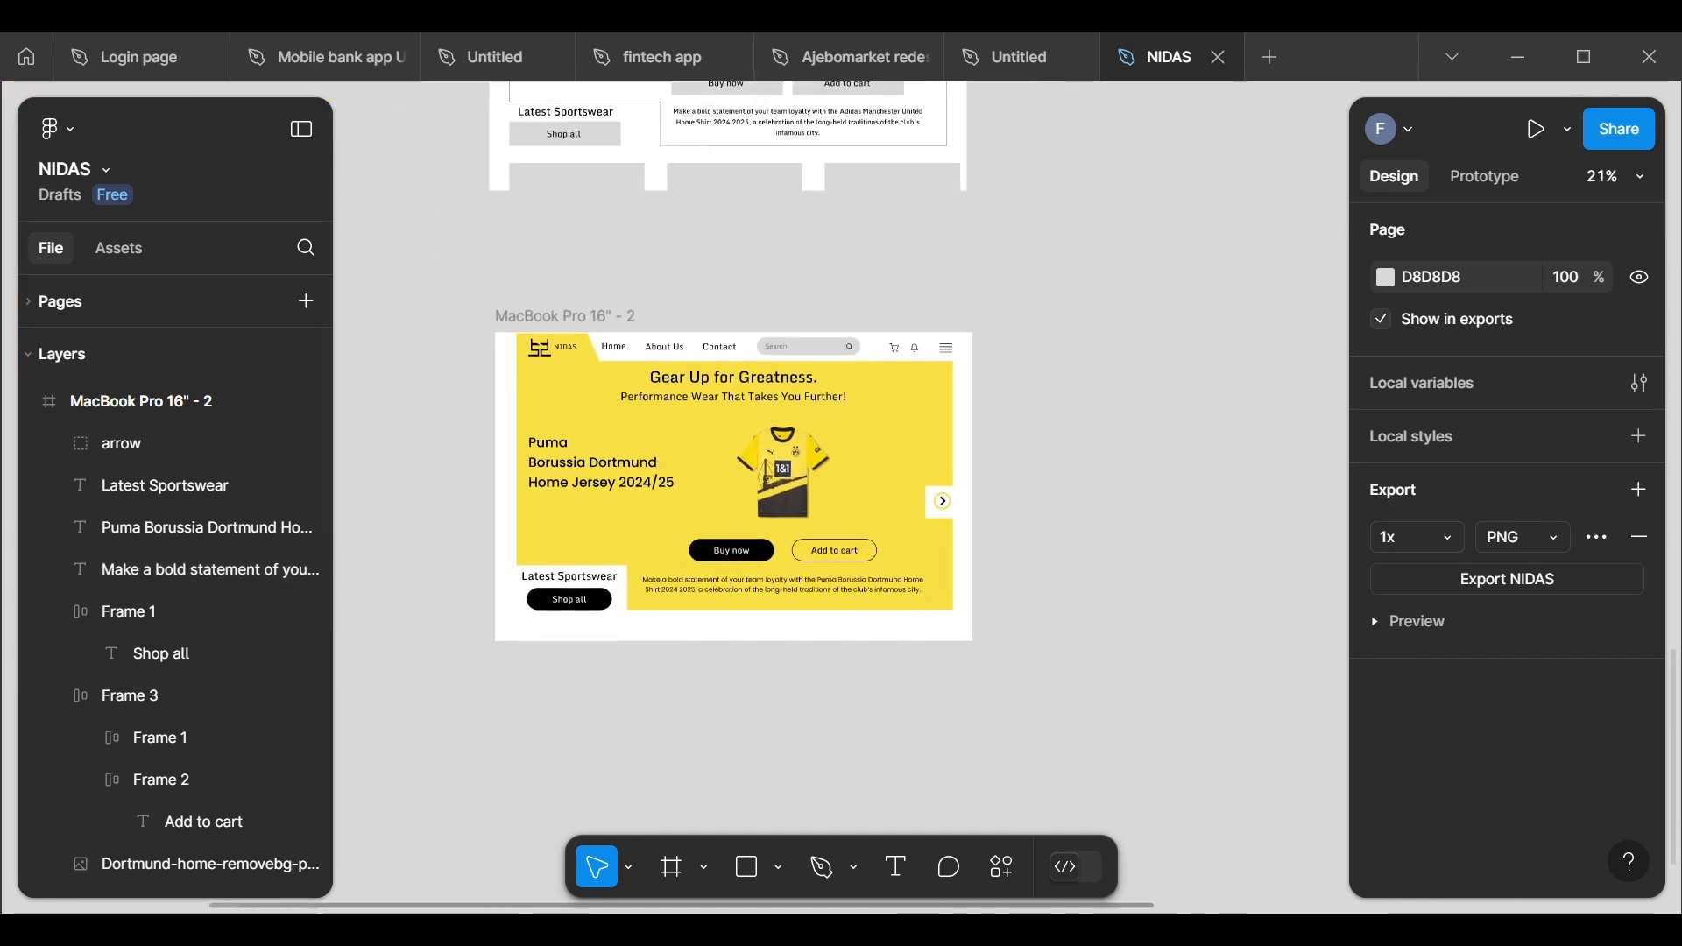
click(506, 322)
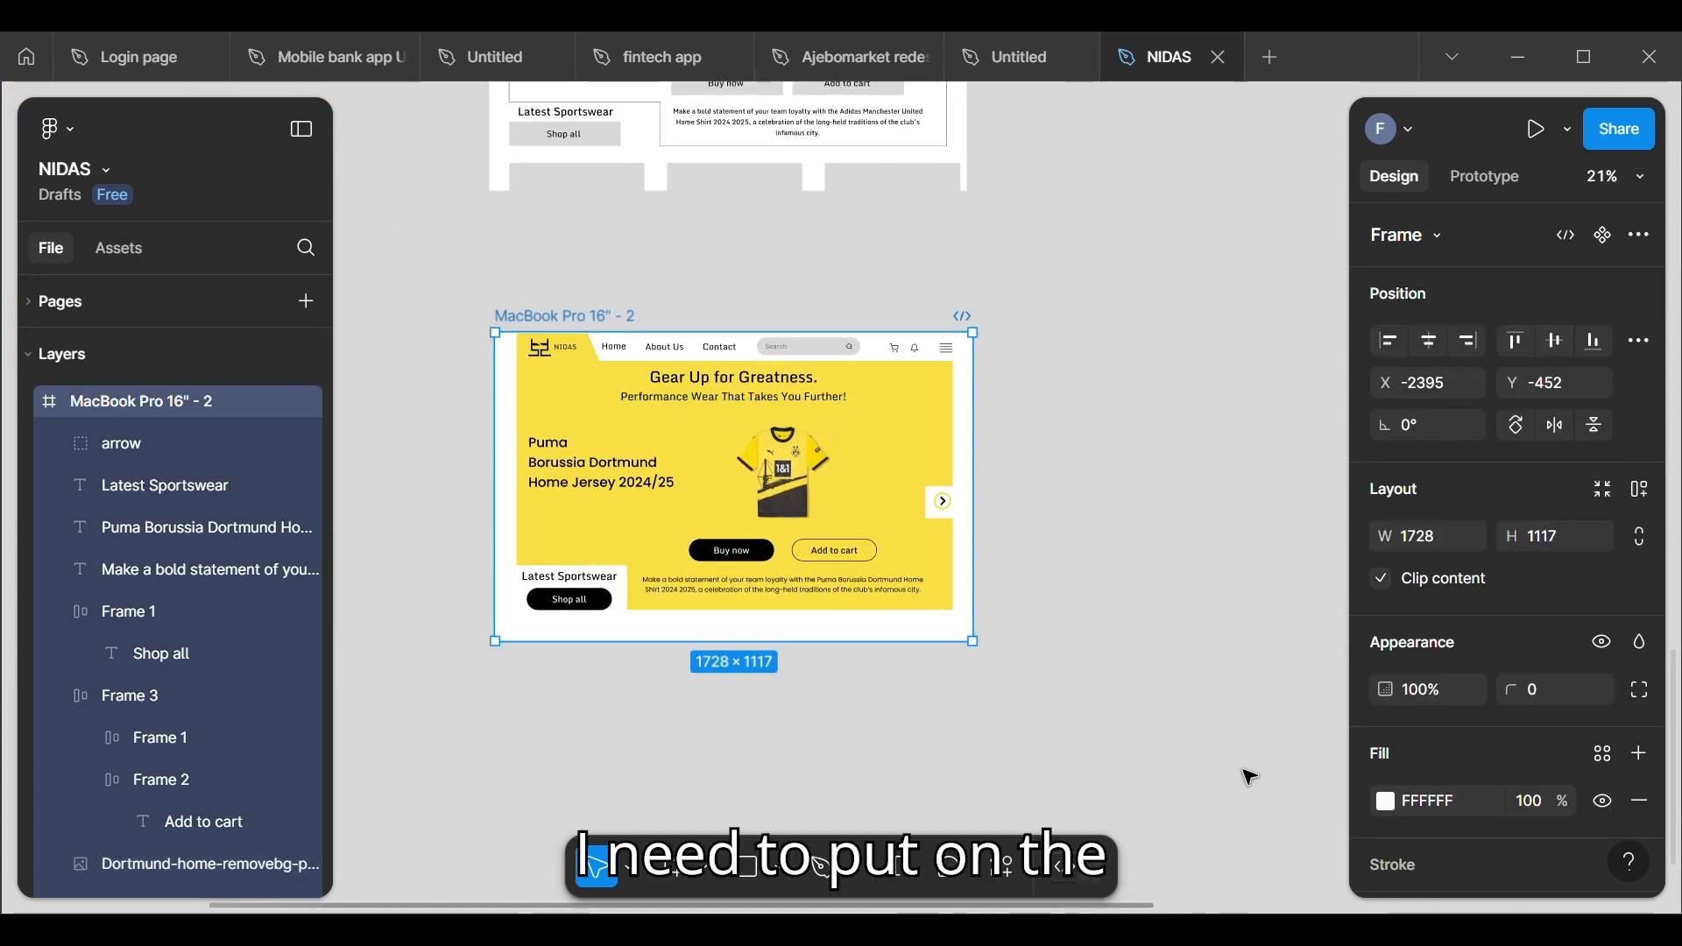
scroll(1419, 802, down, 4)
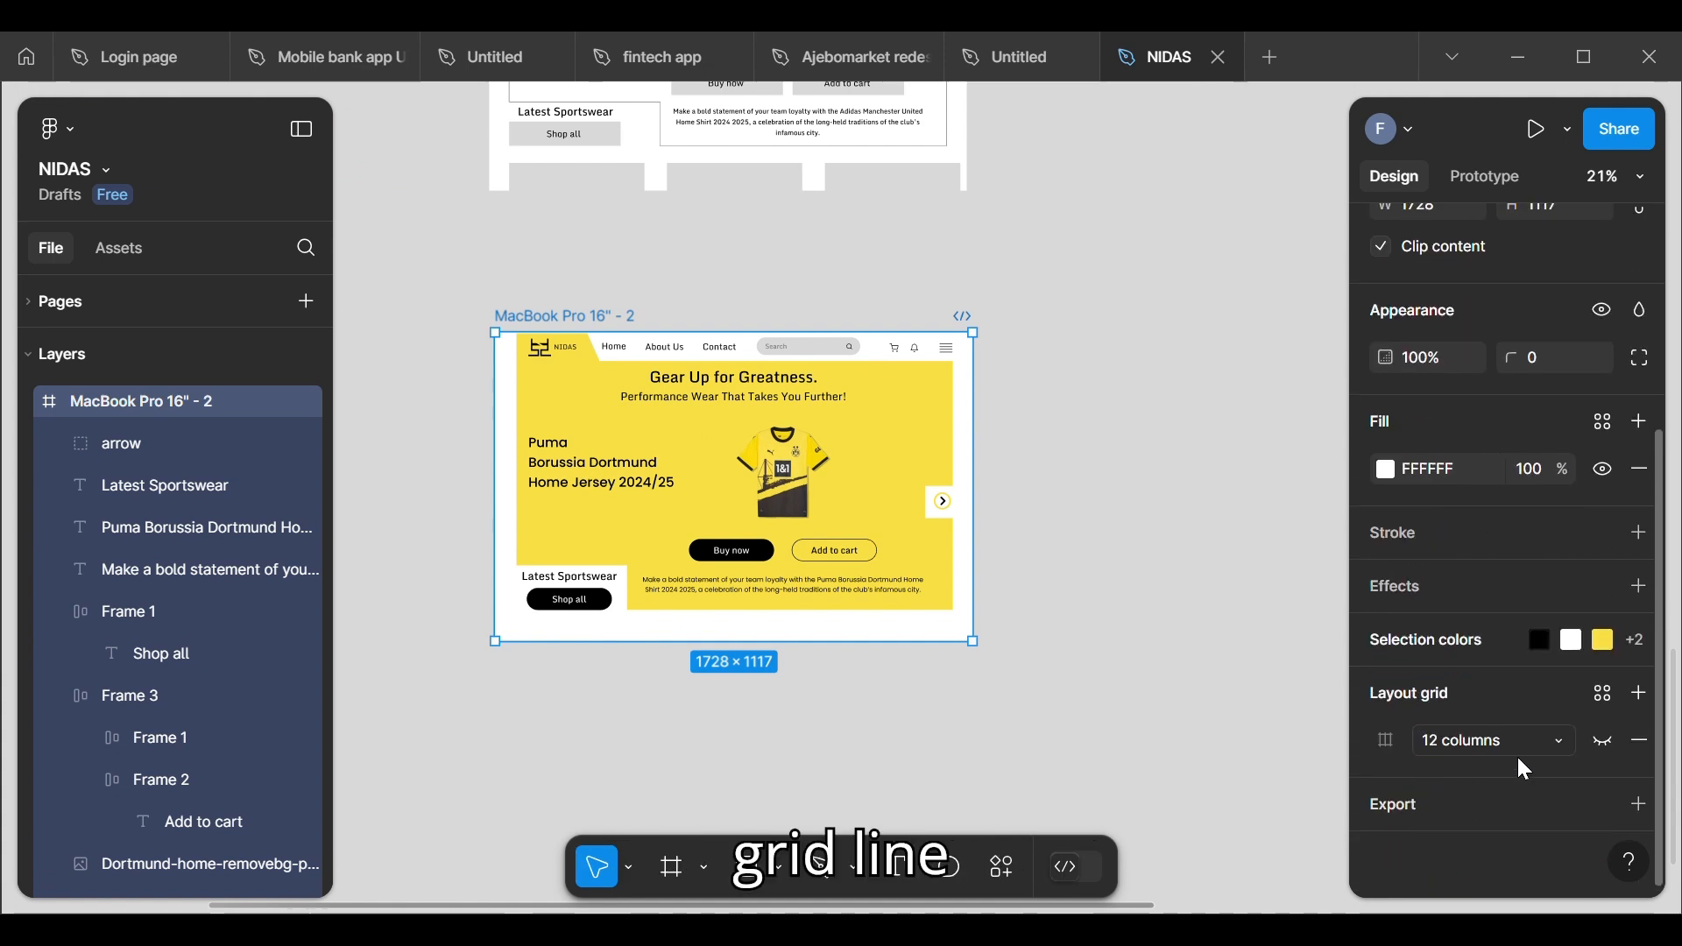
click(1598, 738)
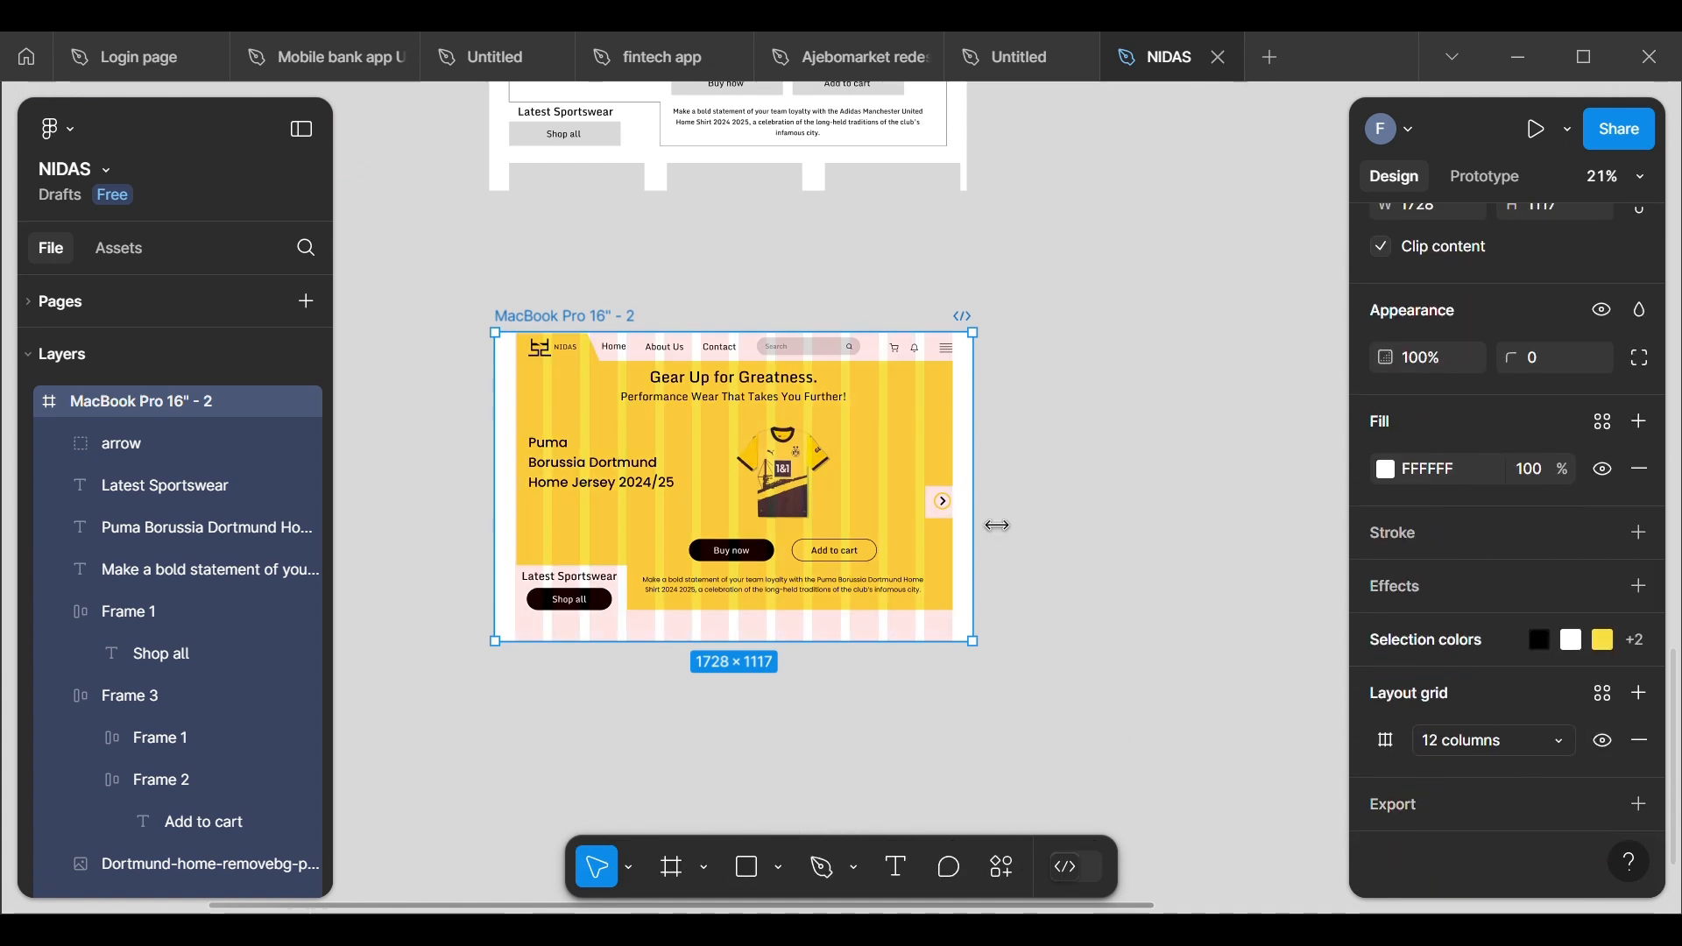
Step: Enlarge the arrow group to 65 × 65 and nudge it slightly right within the notch beside the Dortmund hero
scroll(992, 523, up, 6)
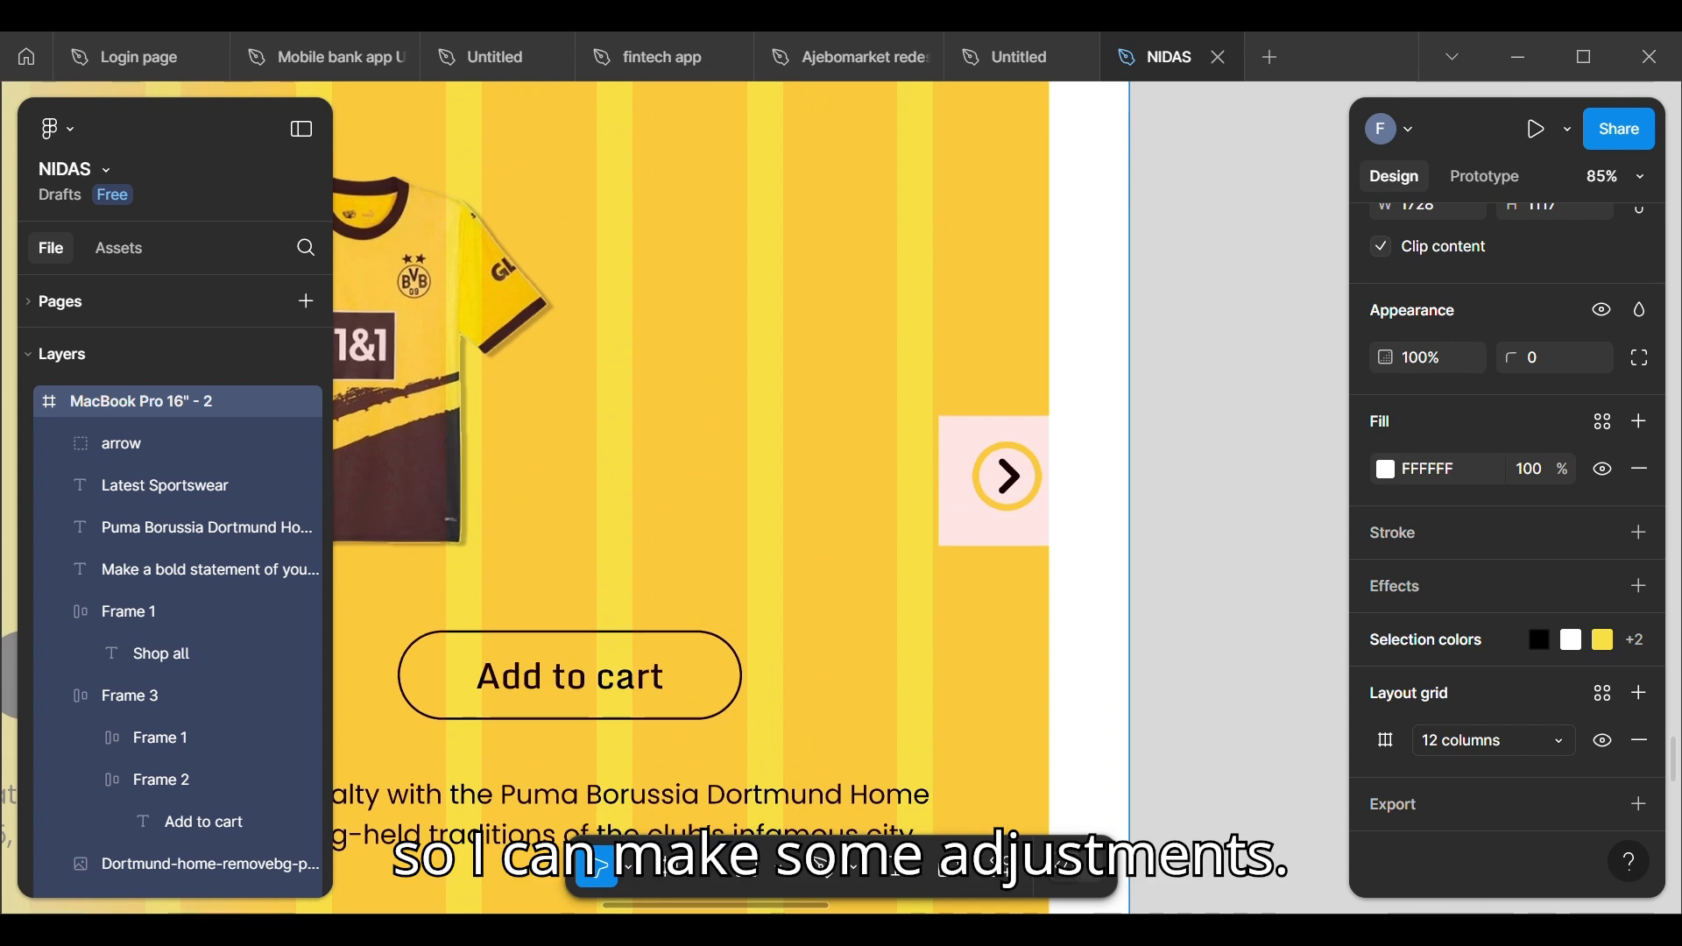
click(988, 501)
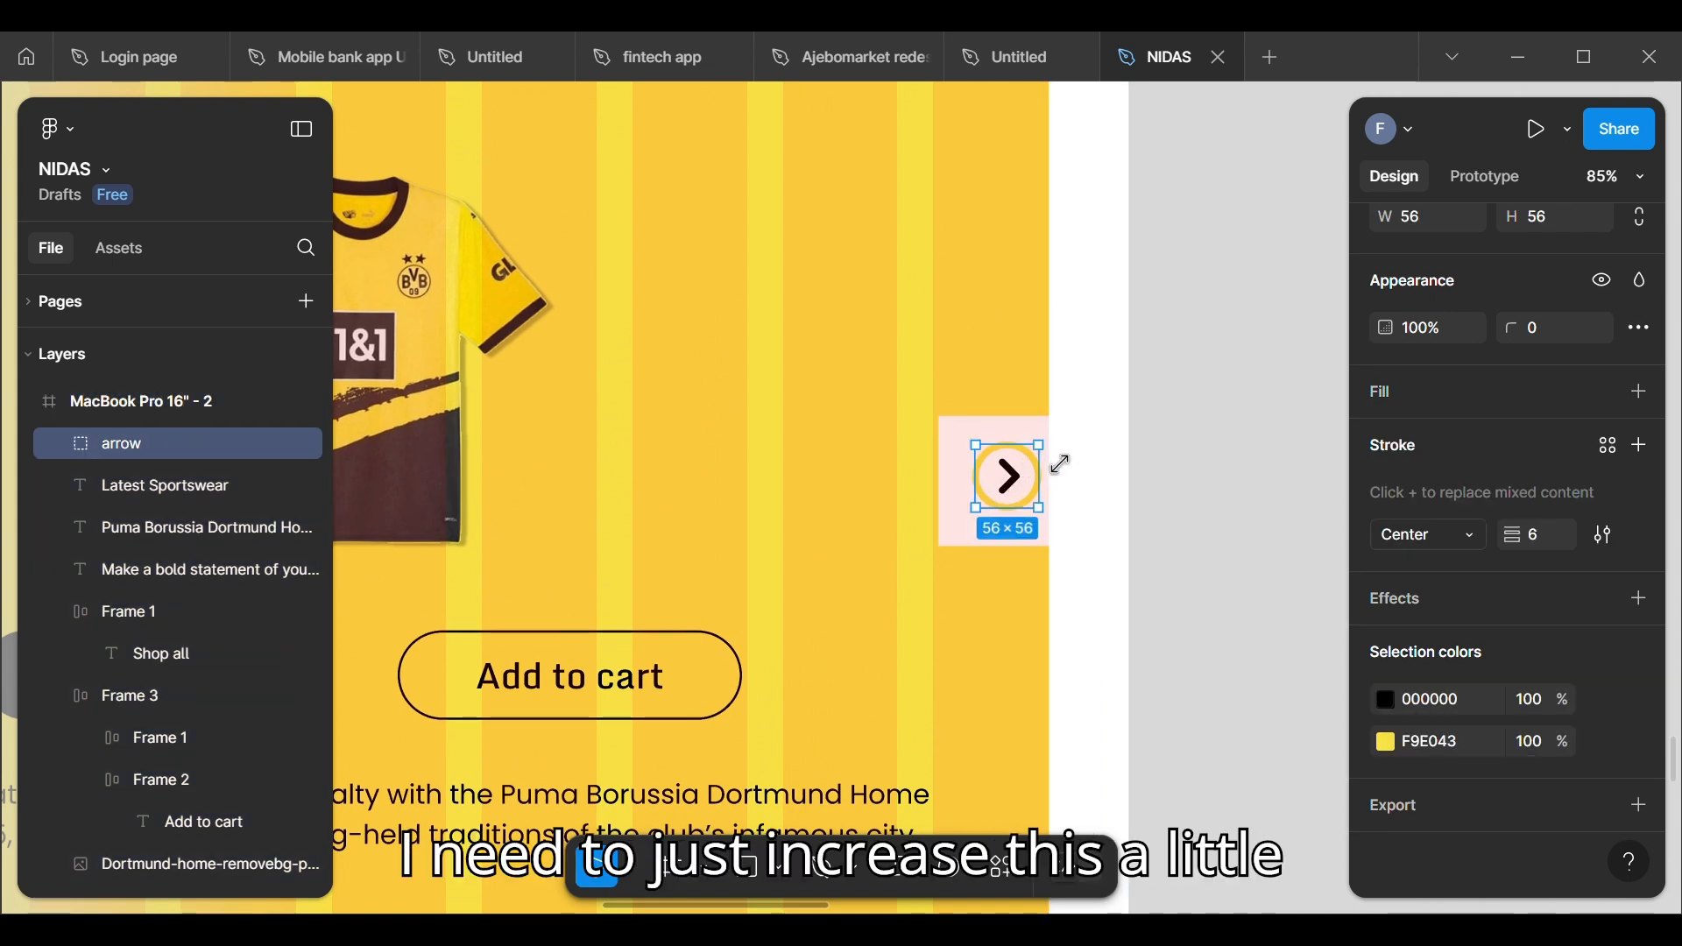
drag(1063, 462, 1025, 519)
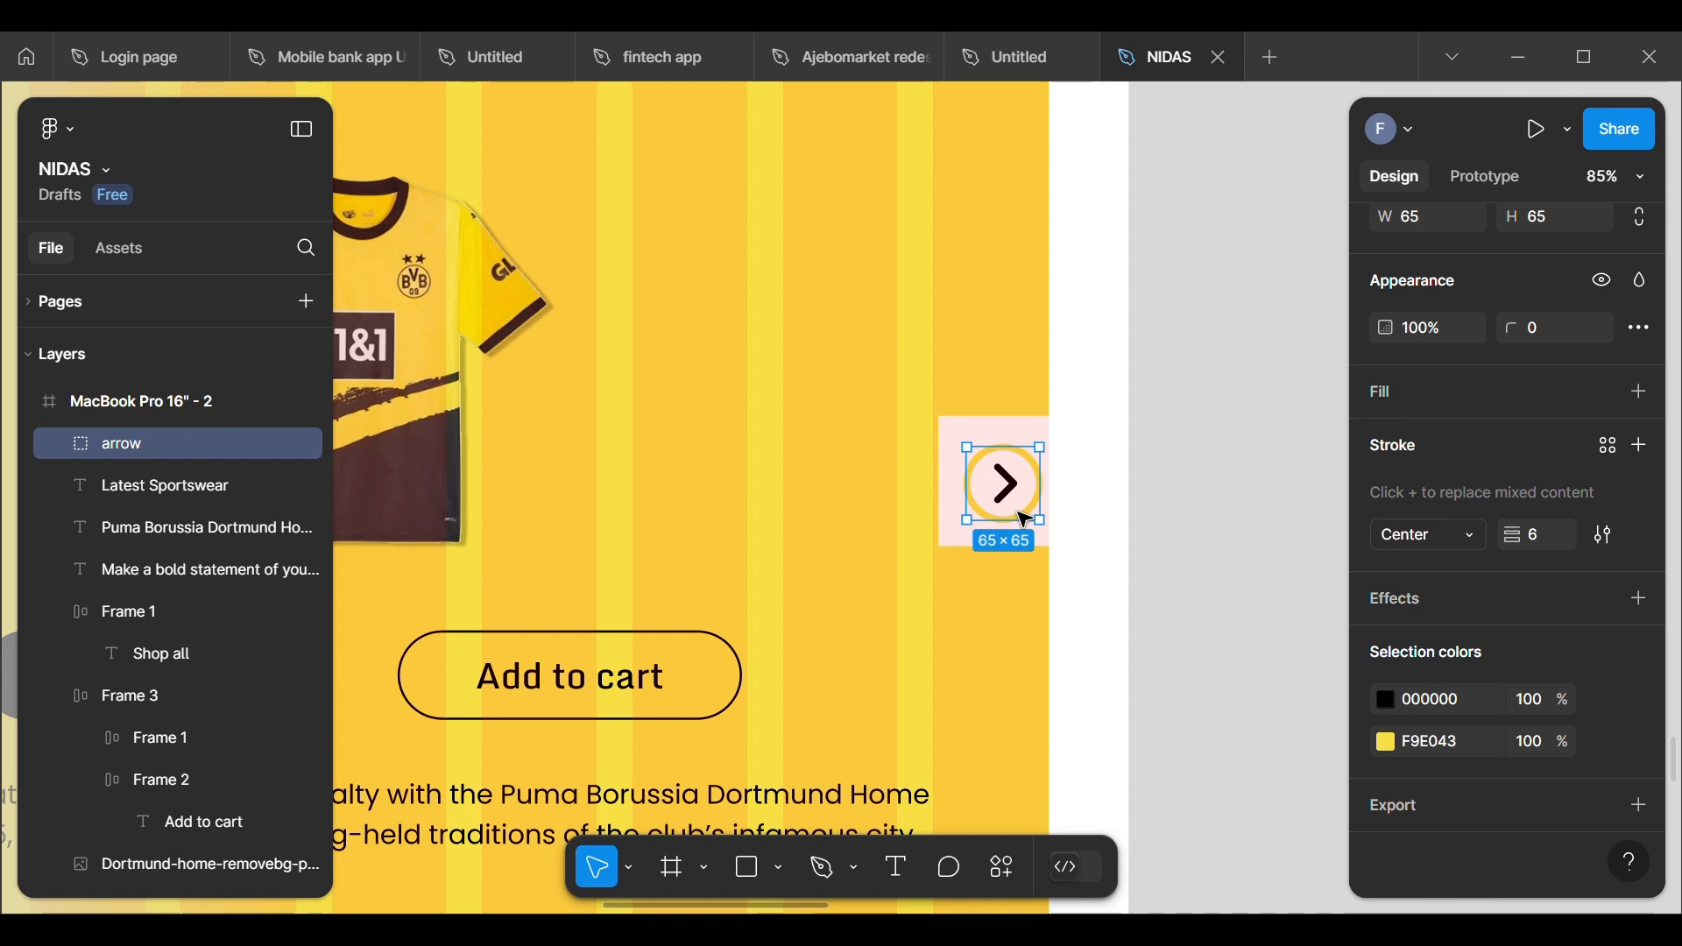
key(Right)
key(Right)
key(Right)
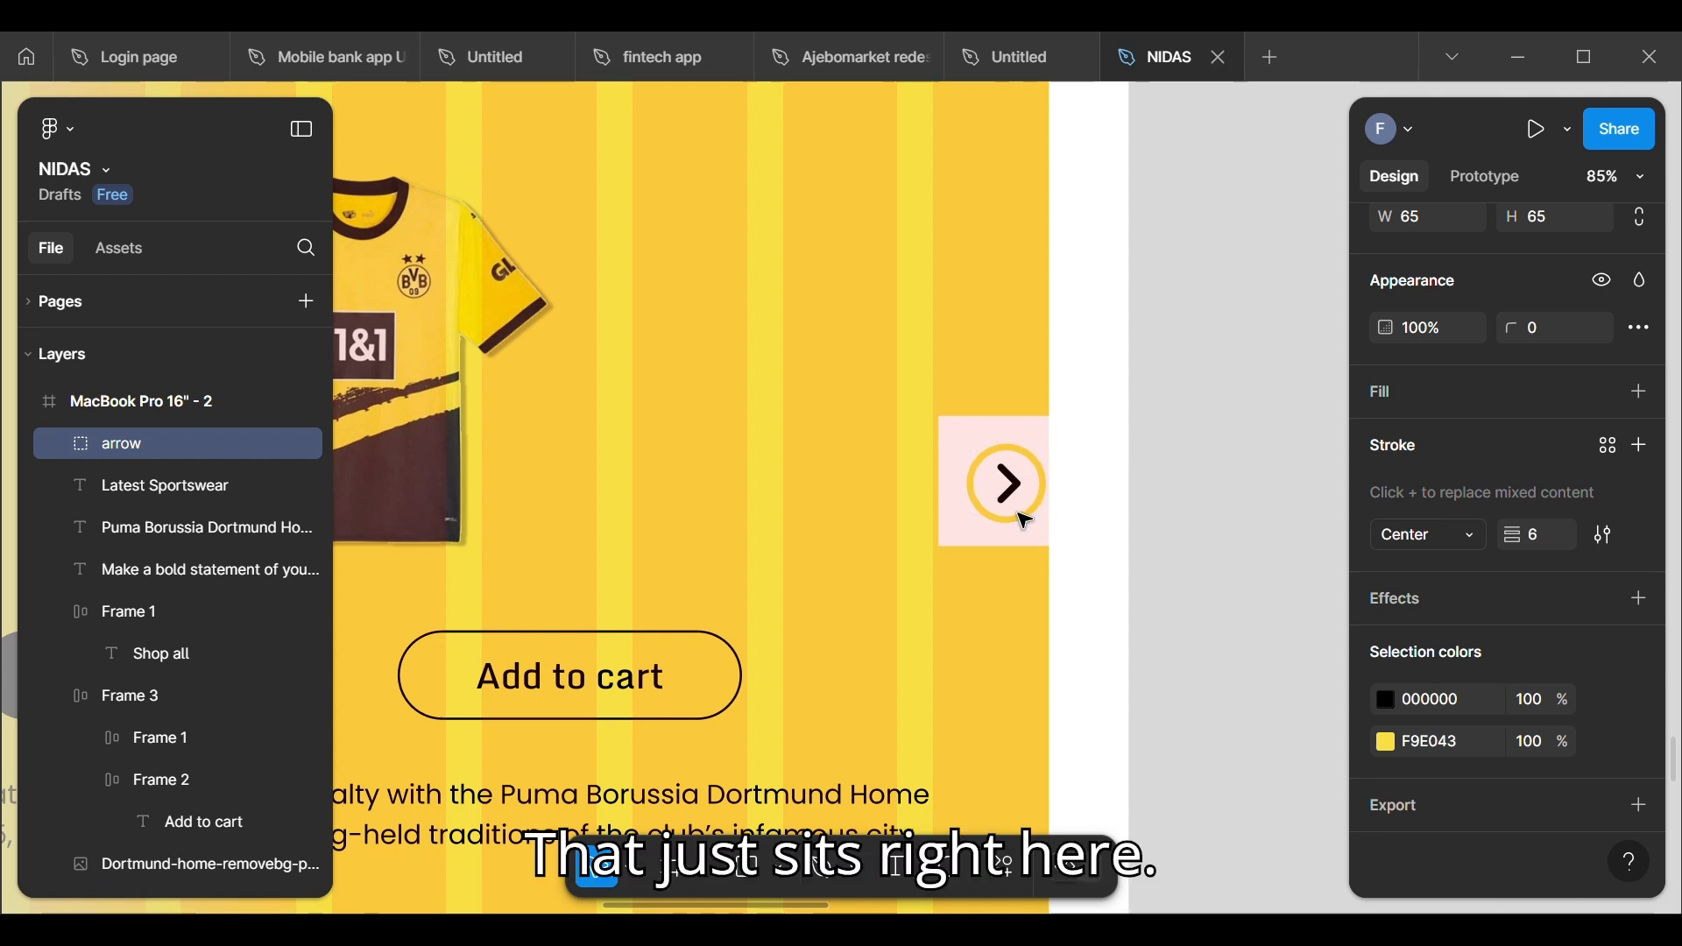
click(1212, 470)
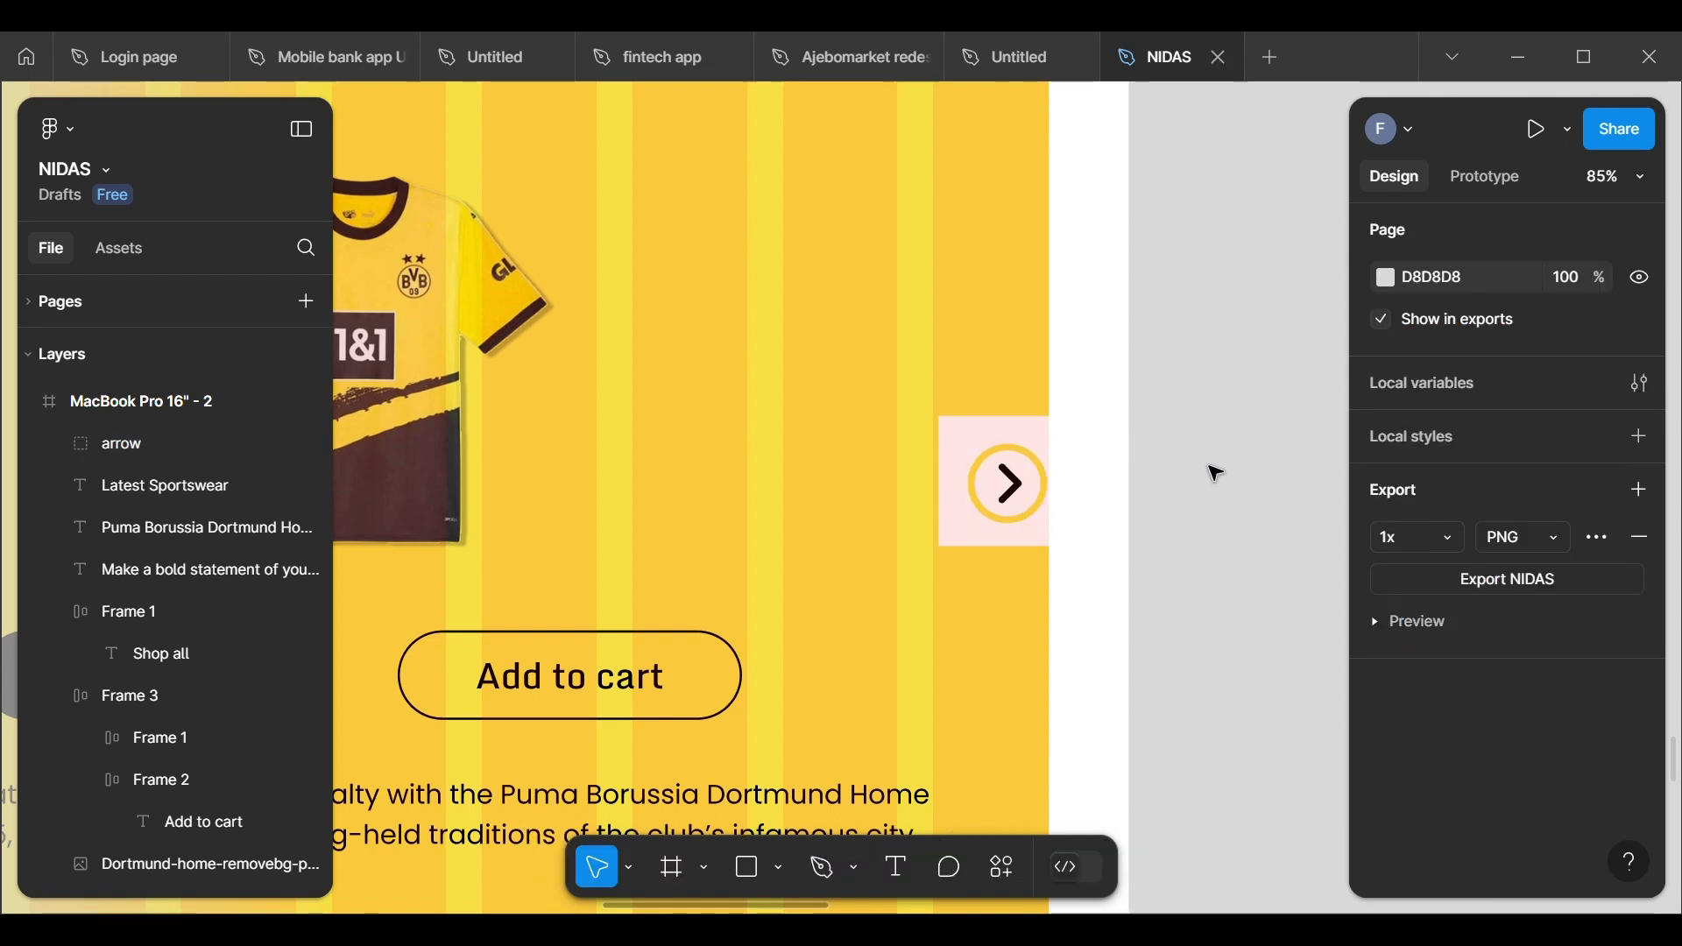
Step: Hide the 12-column layout grid on the MacBook Pro 16" - 2 frame
scroll(1052, 687, down, 10)
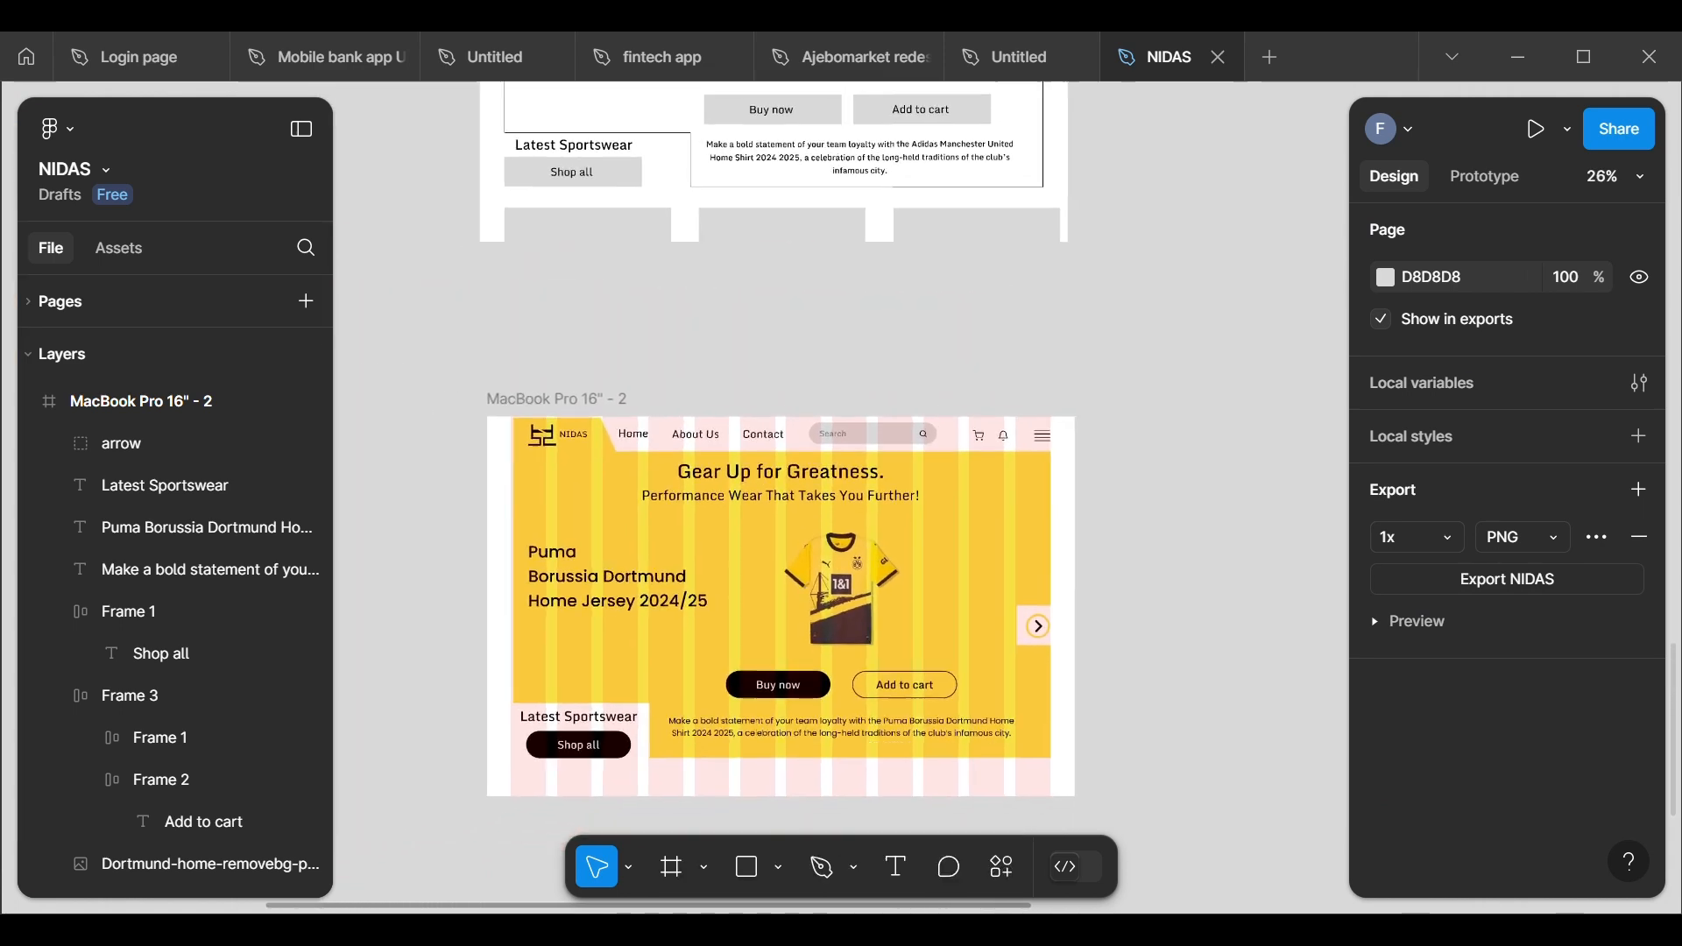
scroll(890, 688, up, 2)
scroll(890, 688, down, 2)
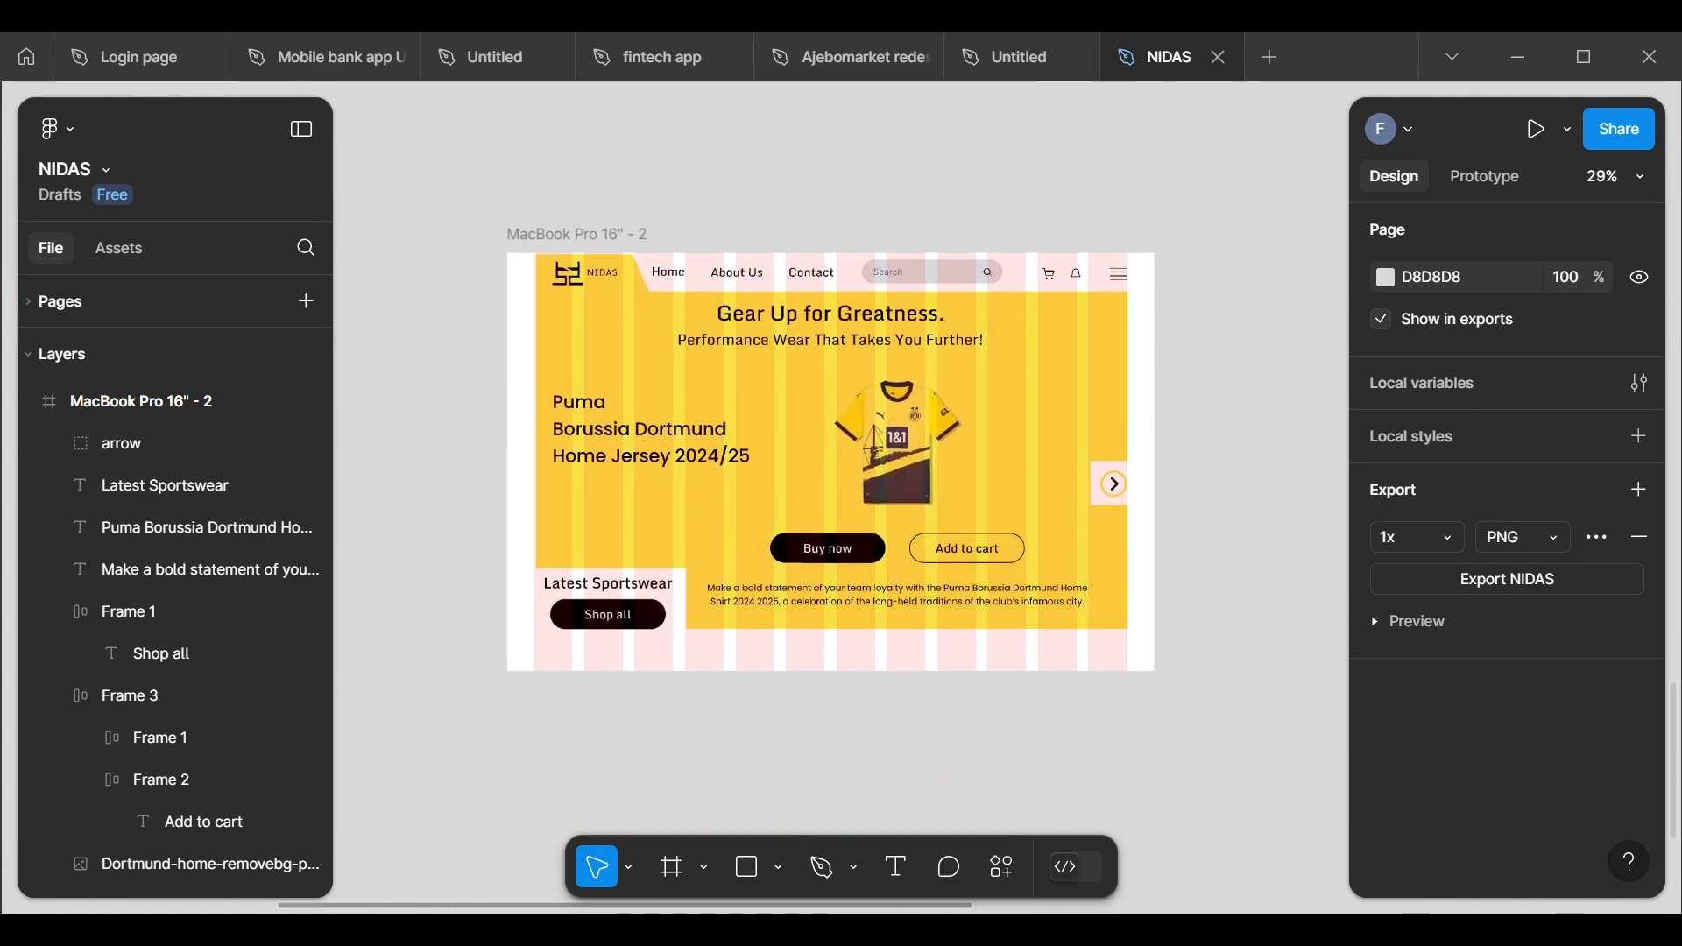
scroll(831, 462, down, 1)
scroll(831, 462, right, 1)
scroll(830, 463, up, 1)
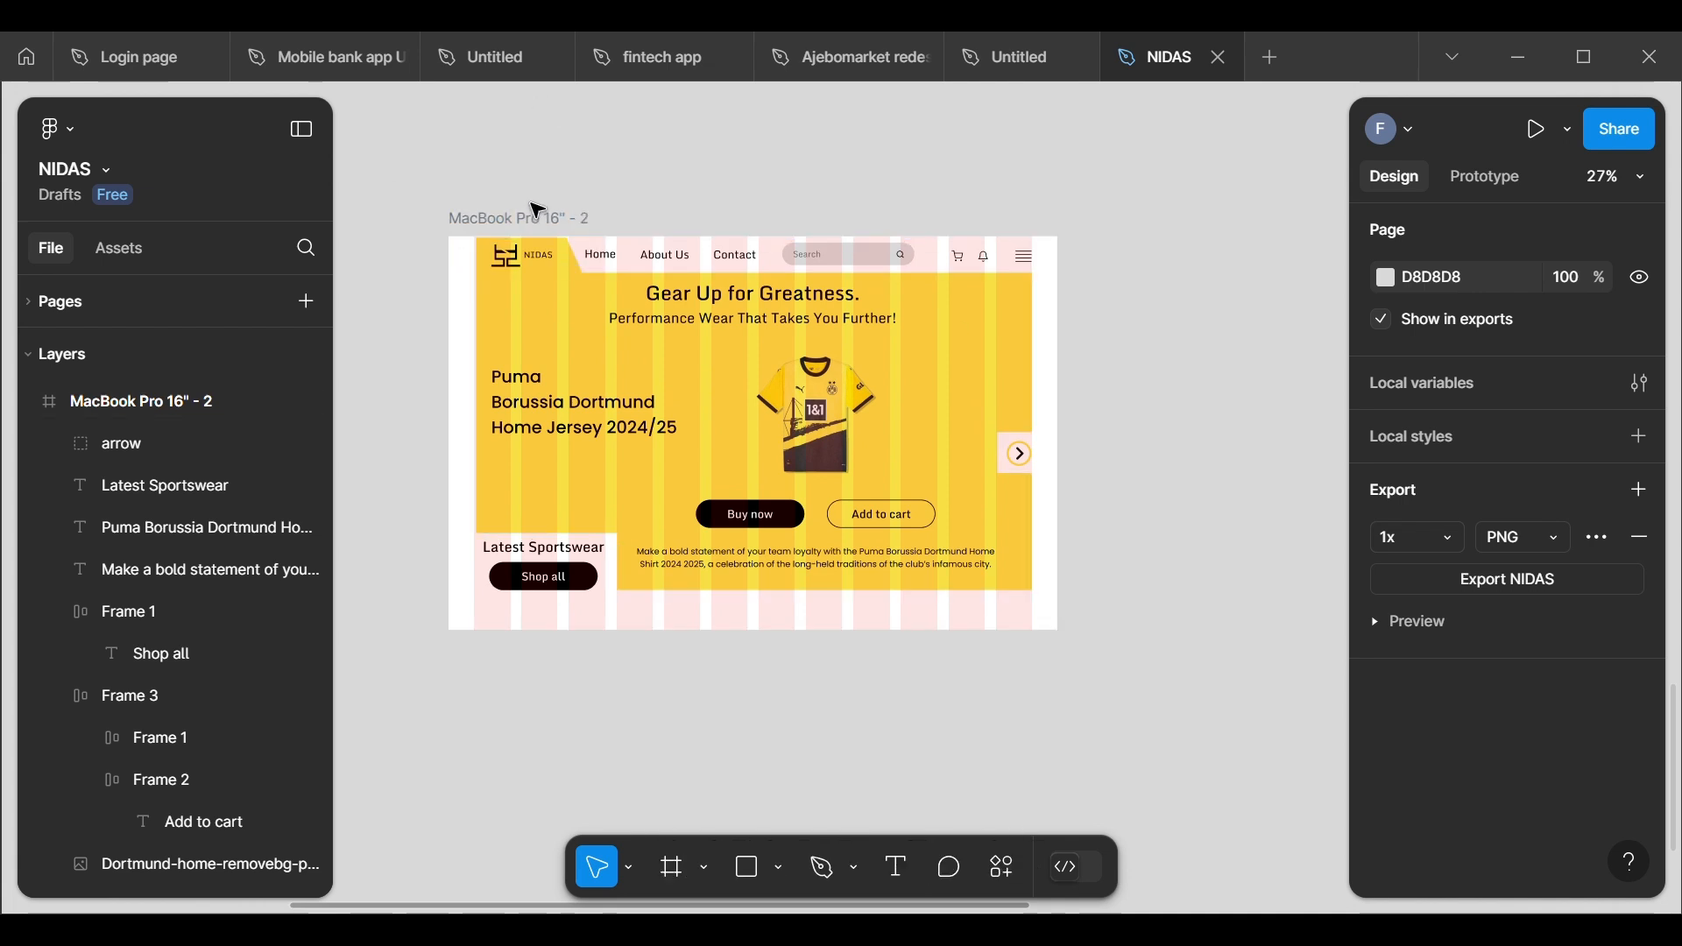
click(487, 242)
scroll(1468, 789, down, 3)
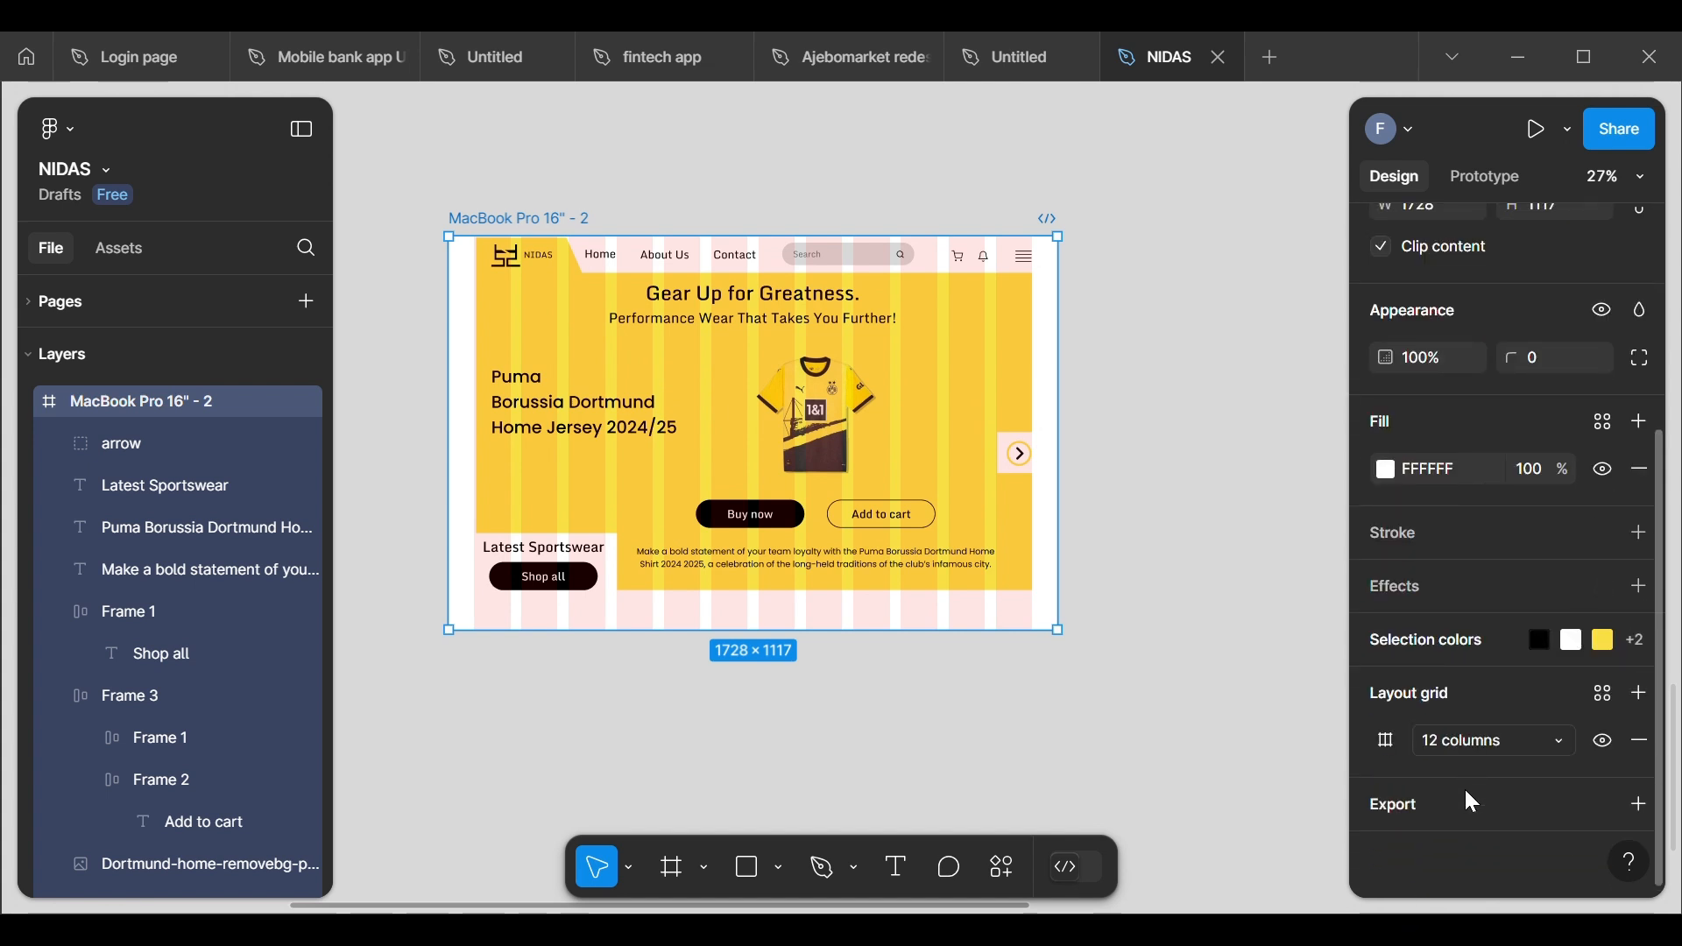
click(1596, 746)
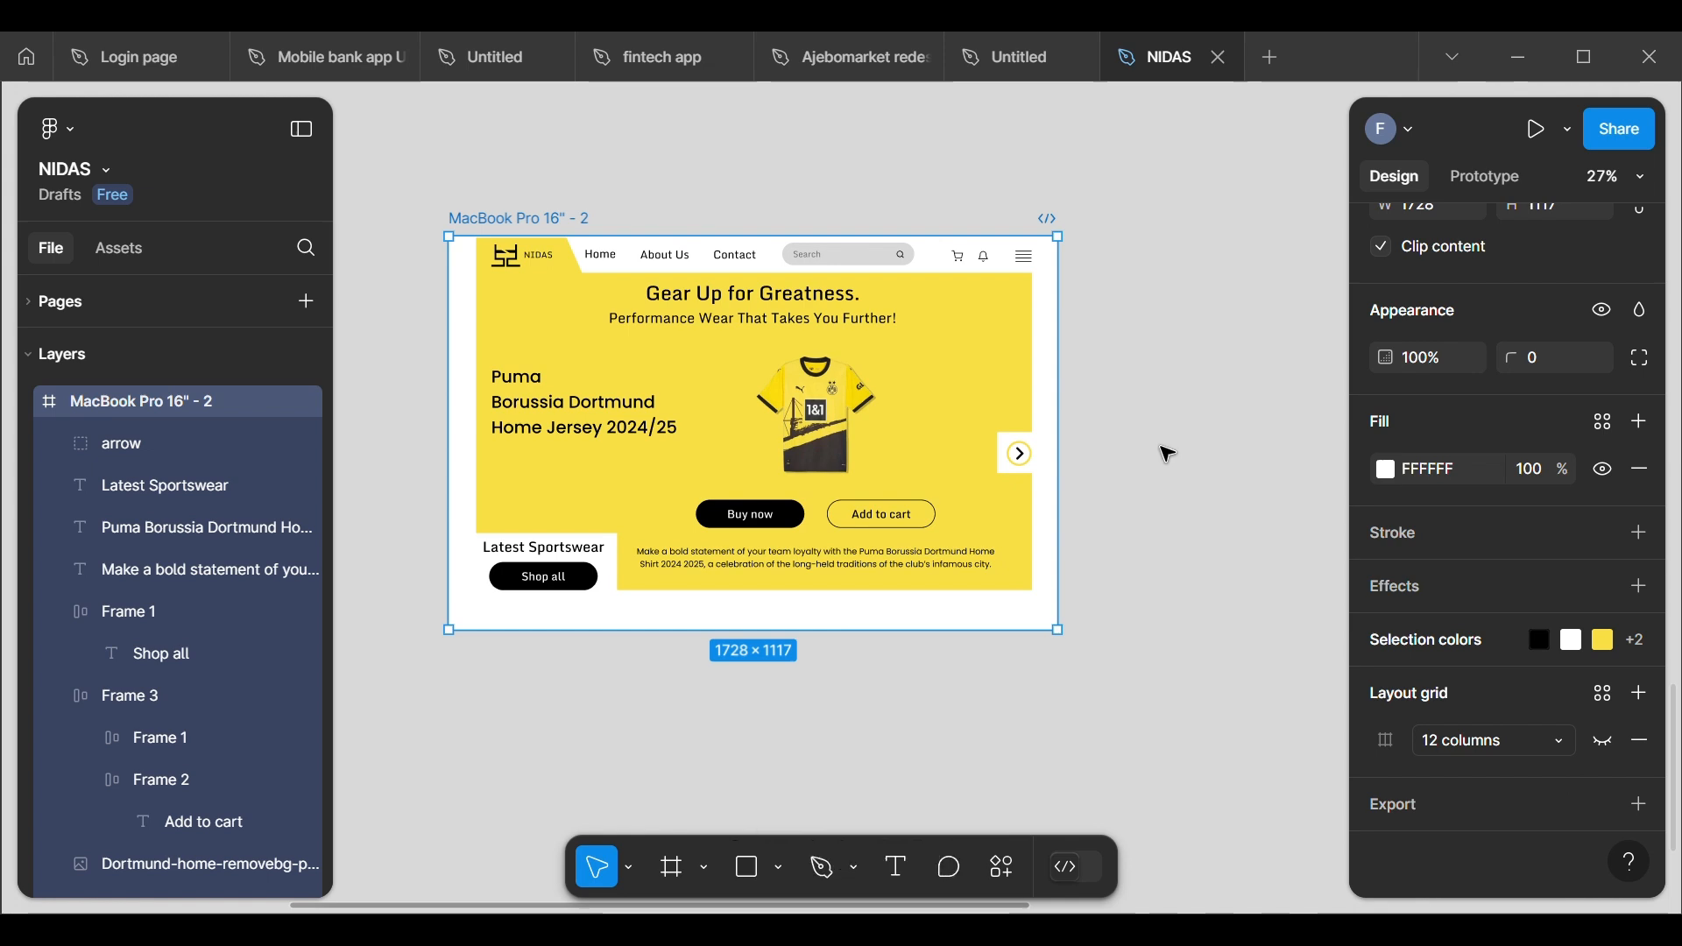
Step: Reduce the fill opacity of the header search bar's grey background rectangle to 42% and deselect it
scroll(776, 285, up, 5)
scroll(776, 284, right, 1)
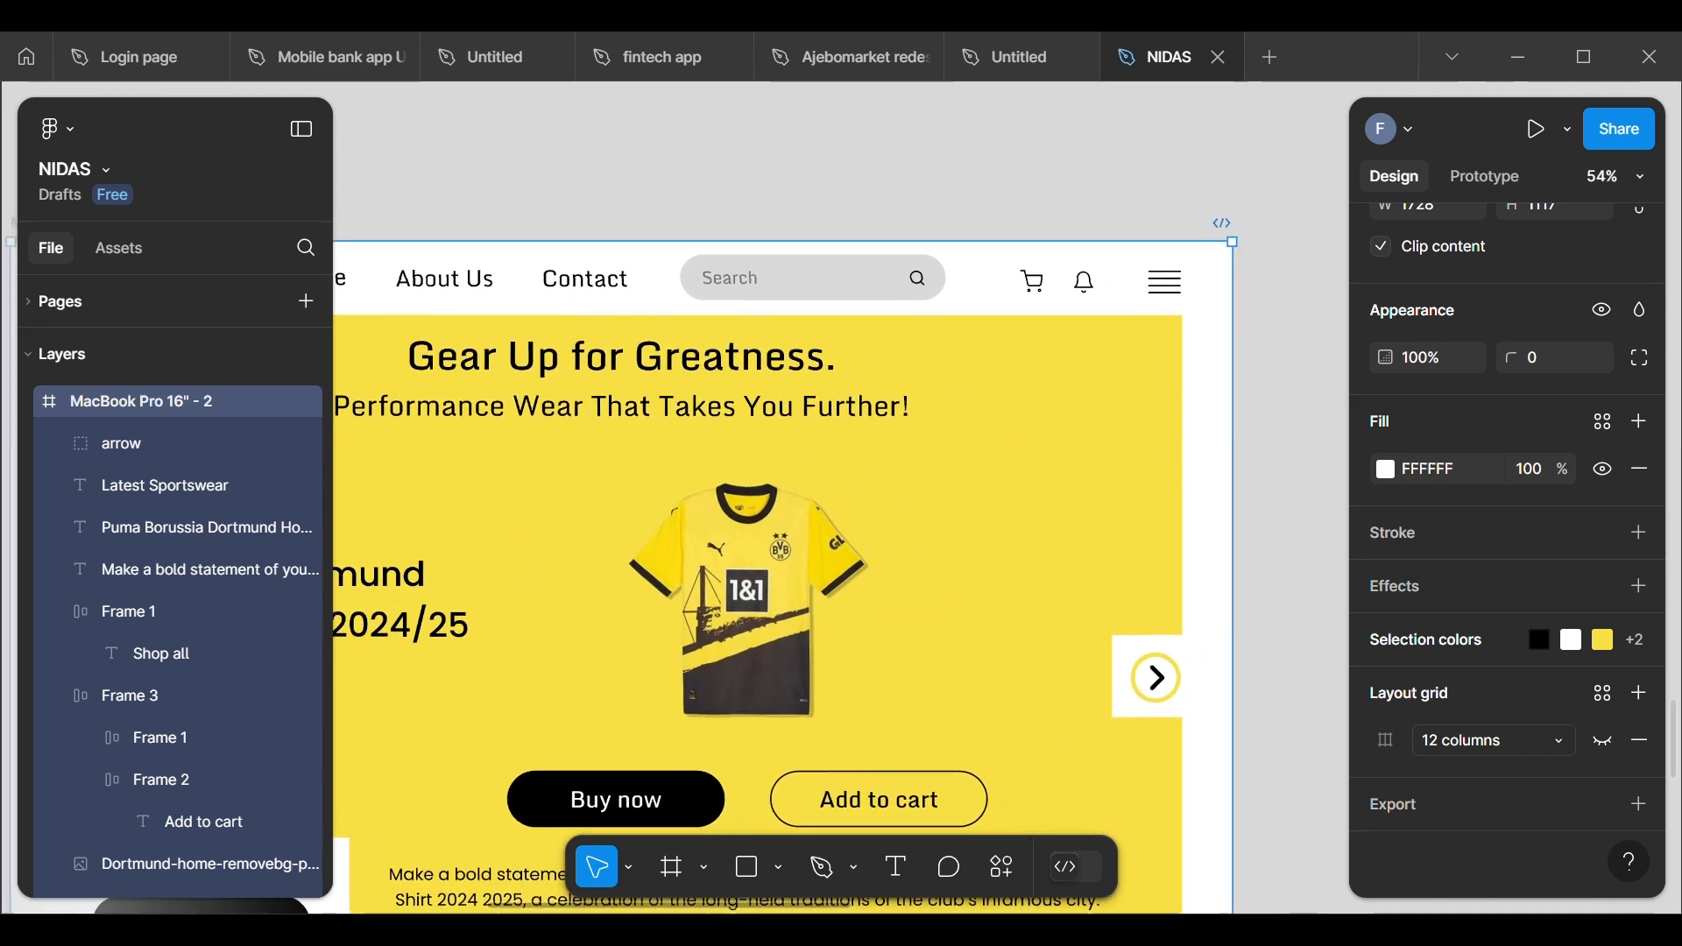
double_click(813, 287)
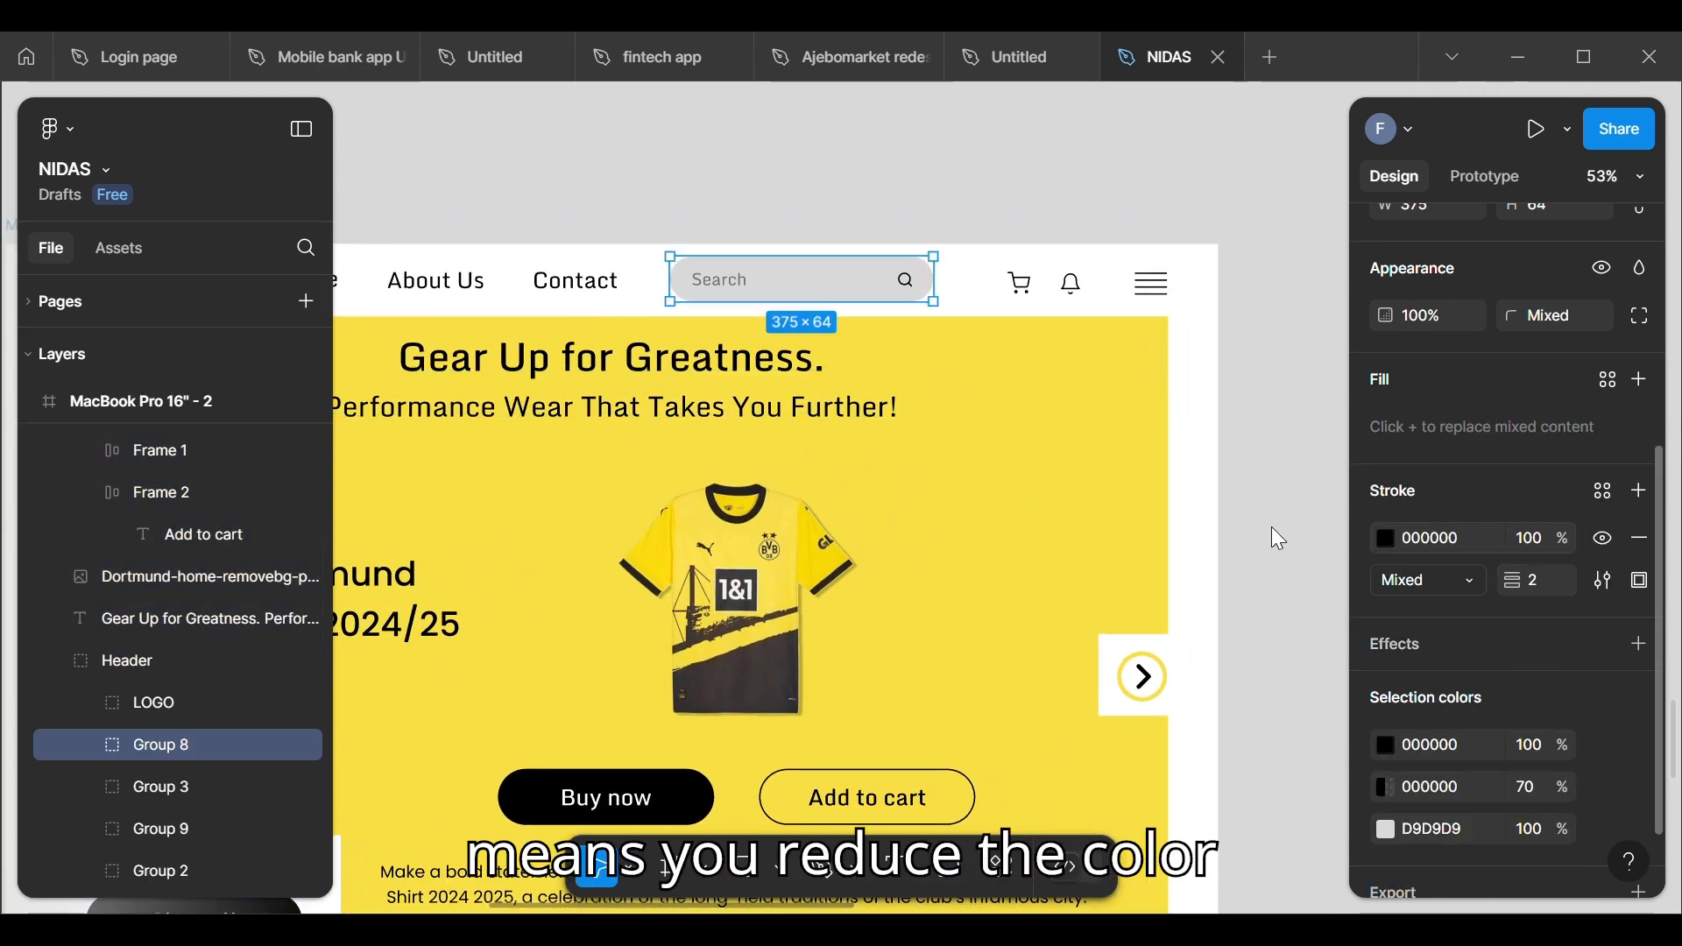
double_click(803, 282)
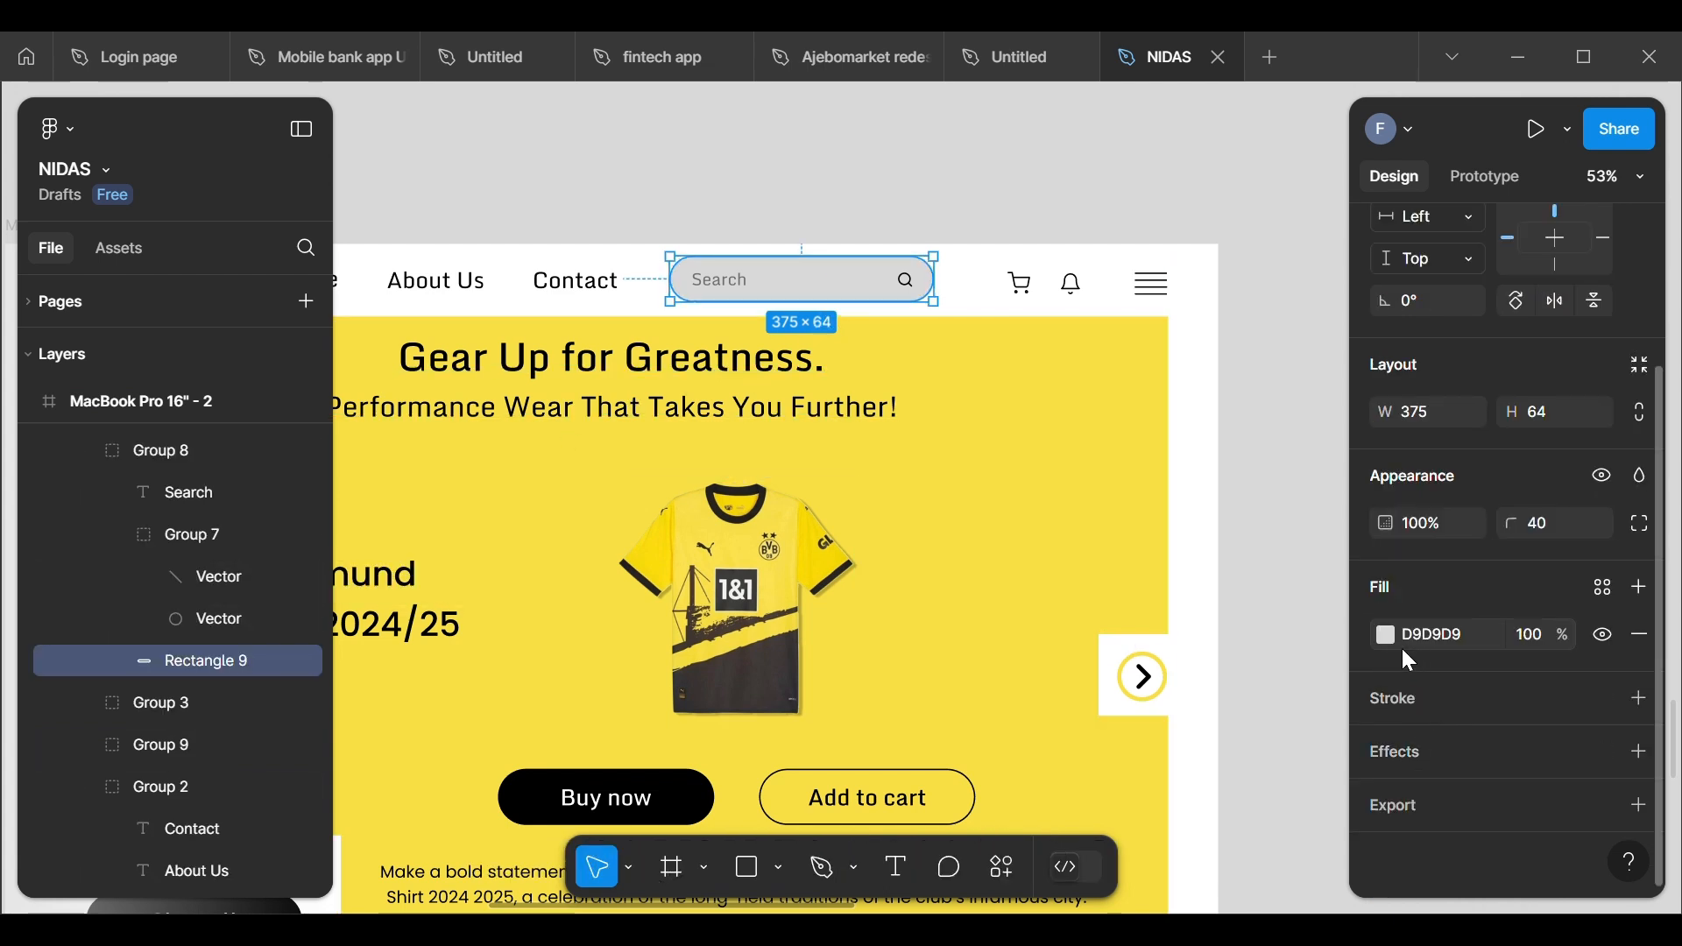
click(1386, 634)
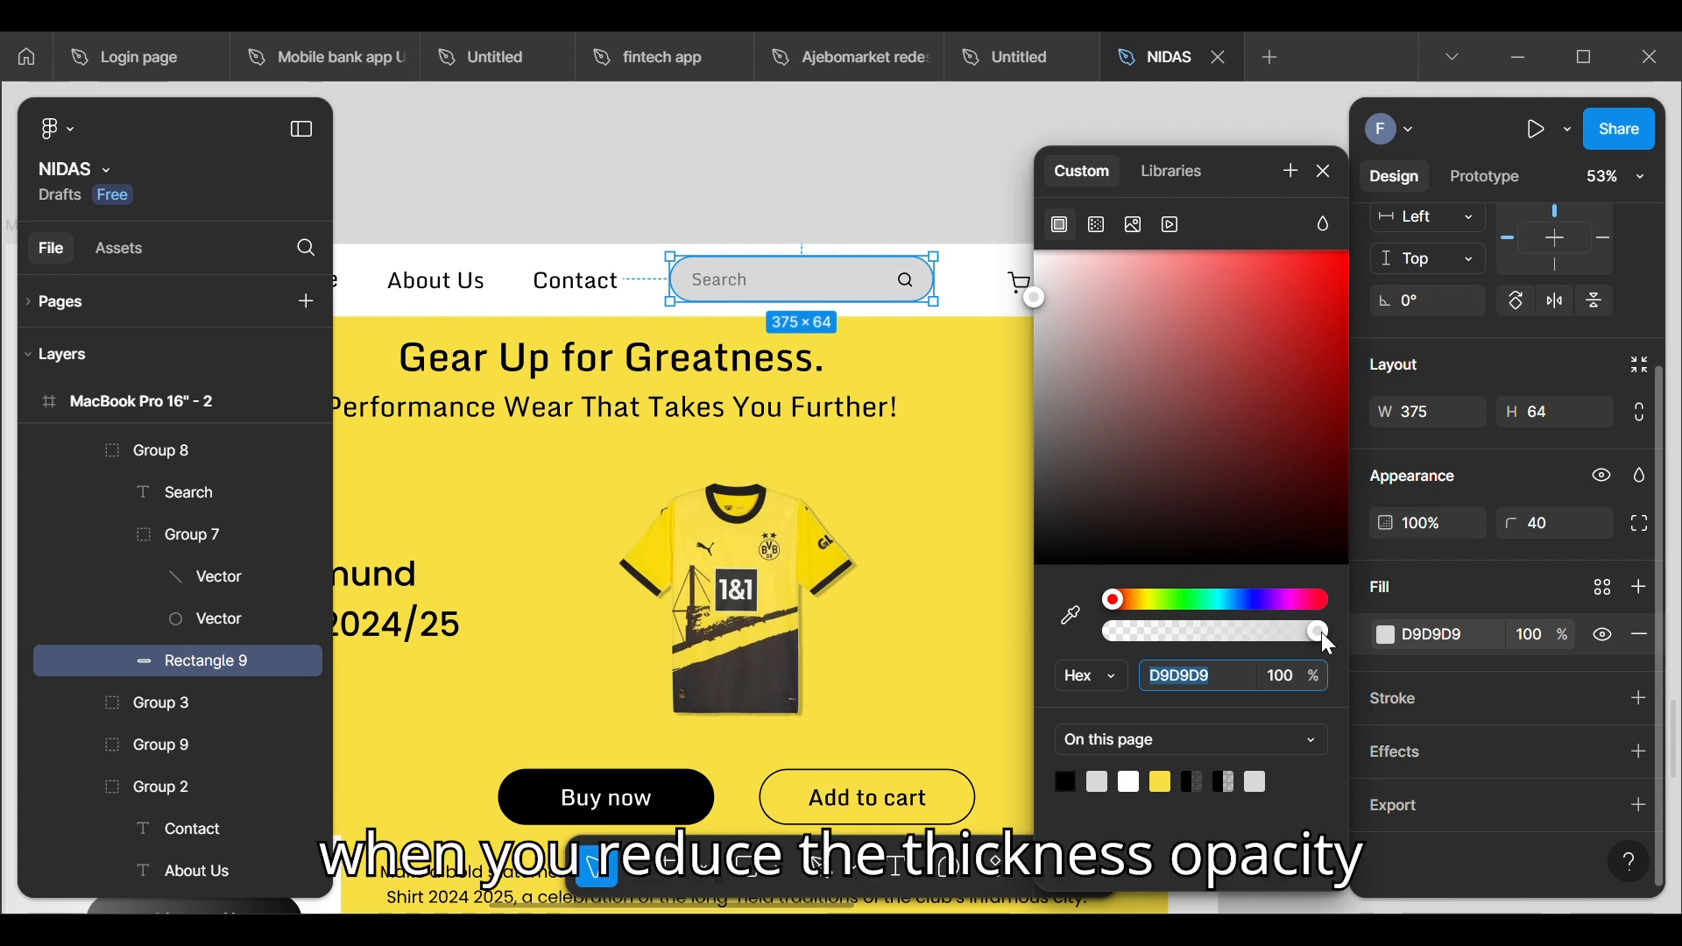
drag(1321, 632, 1218, 636)
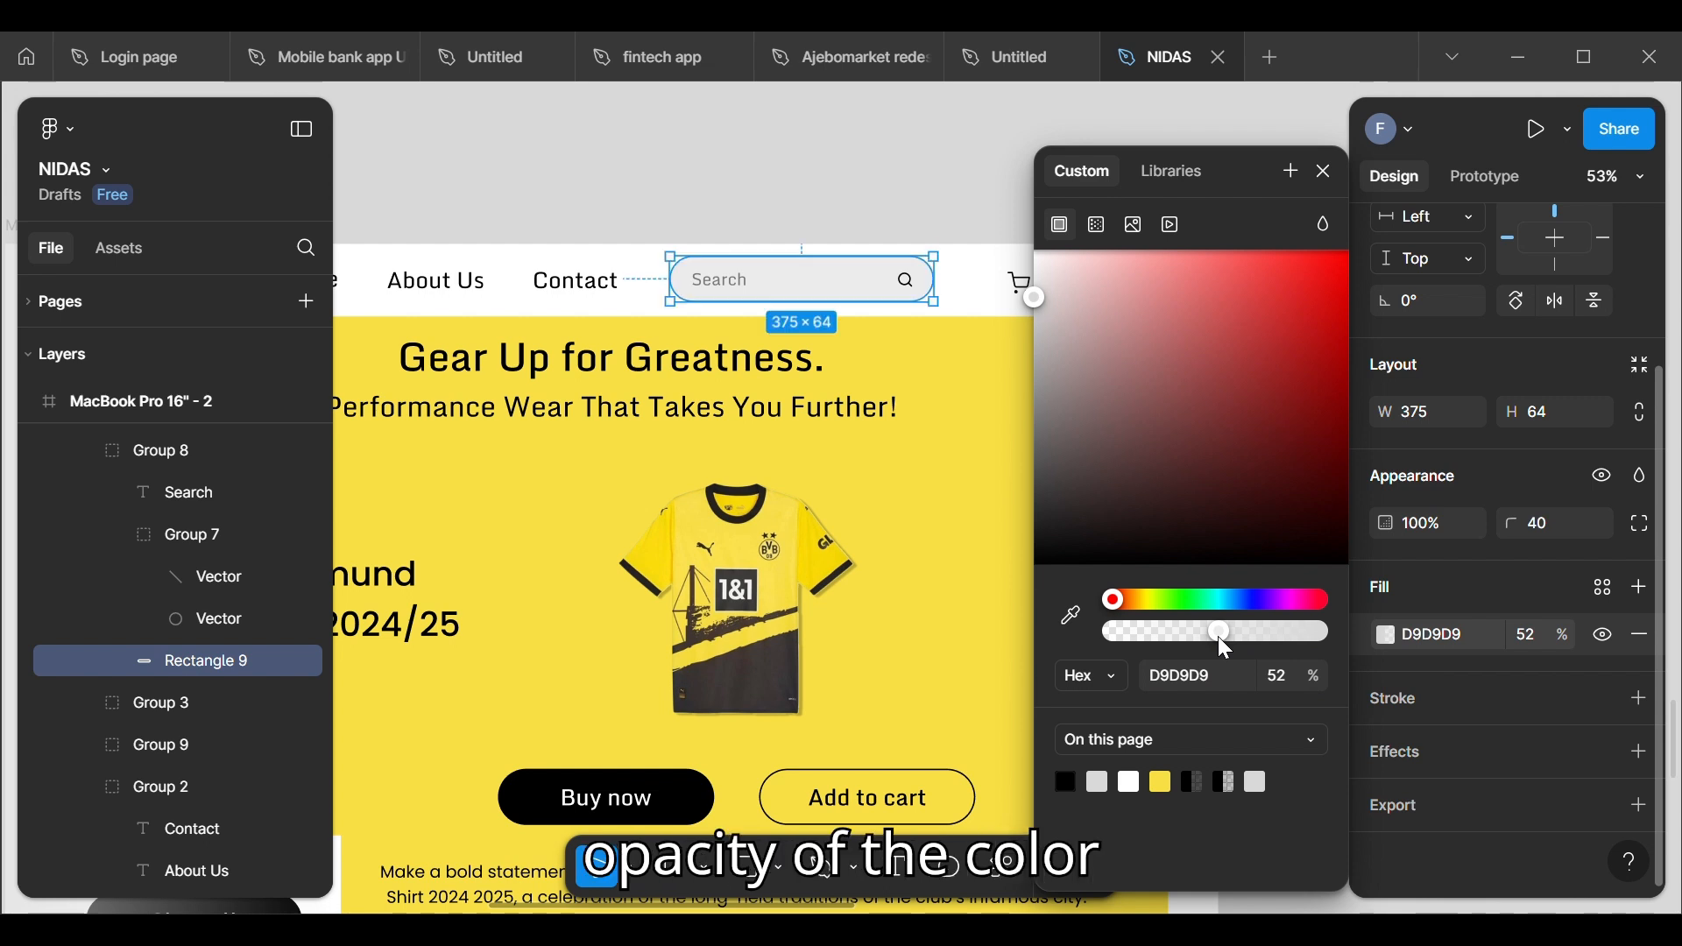
drag(1218, 636, 1199, 636)
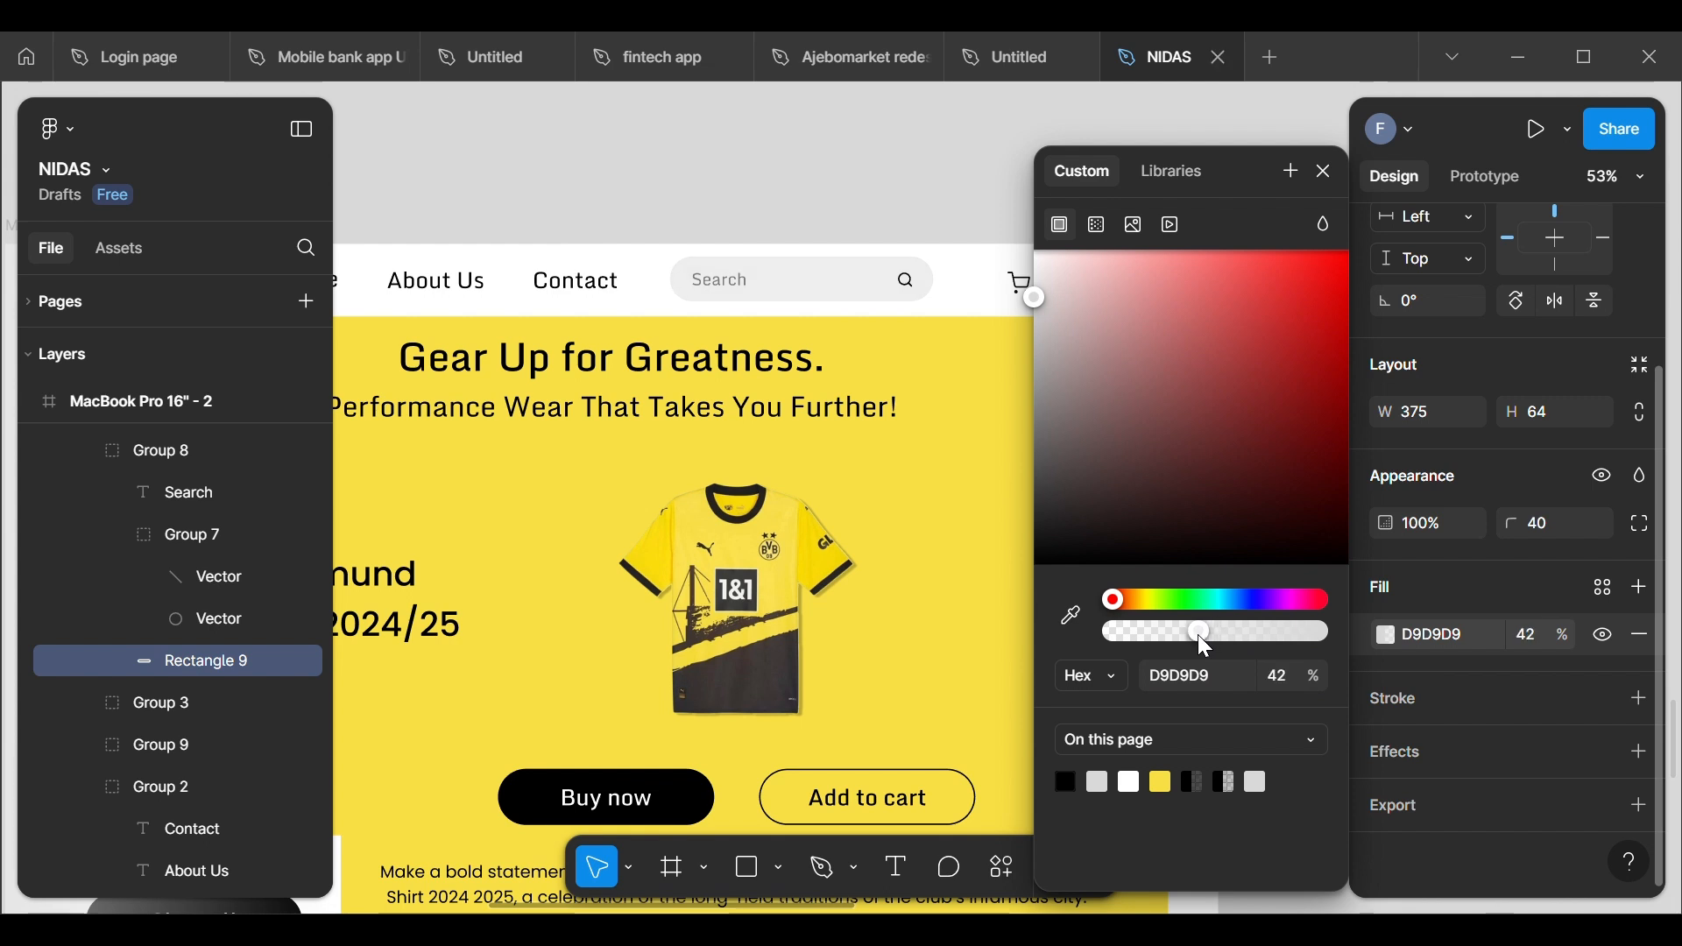
click(978, 149)
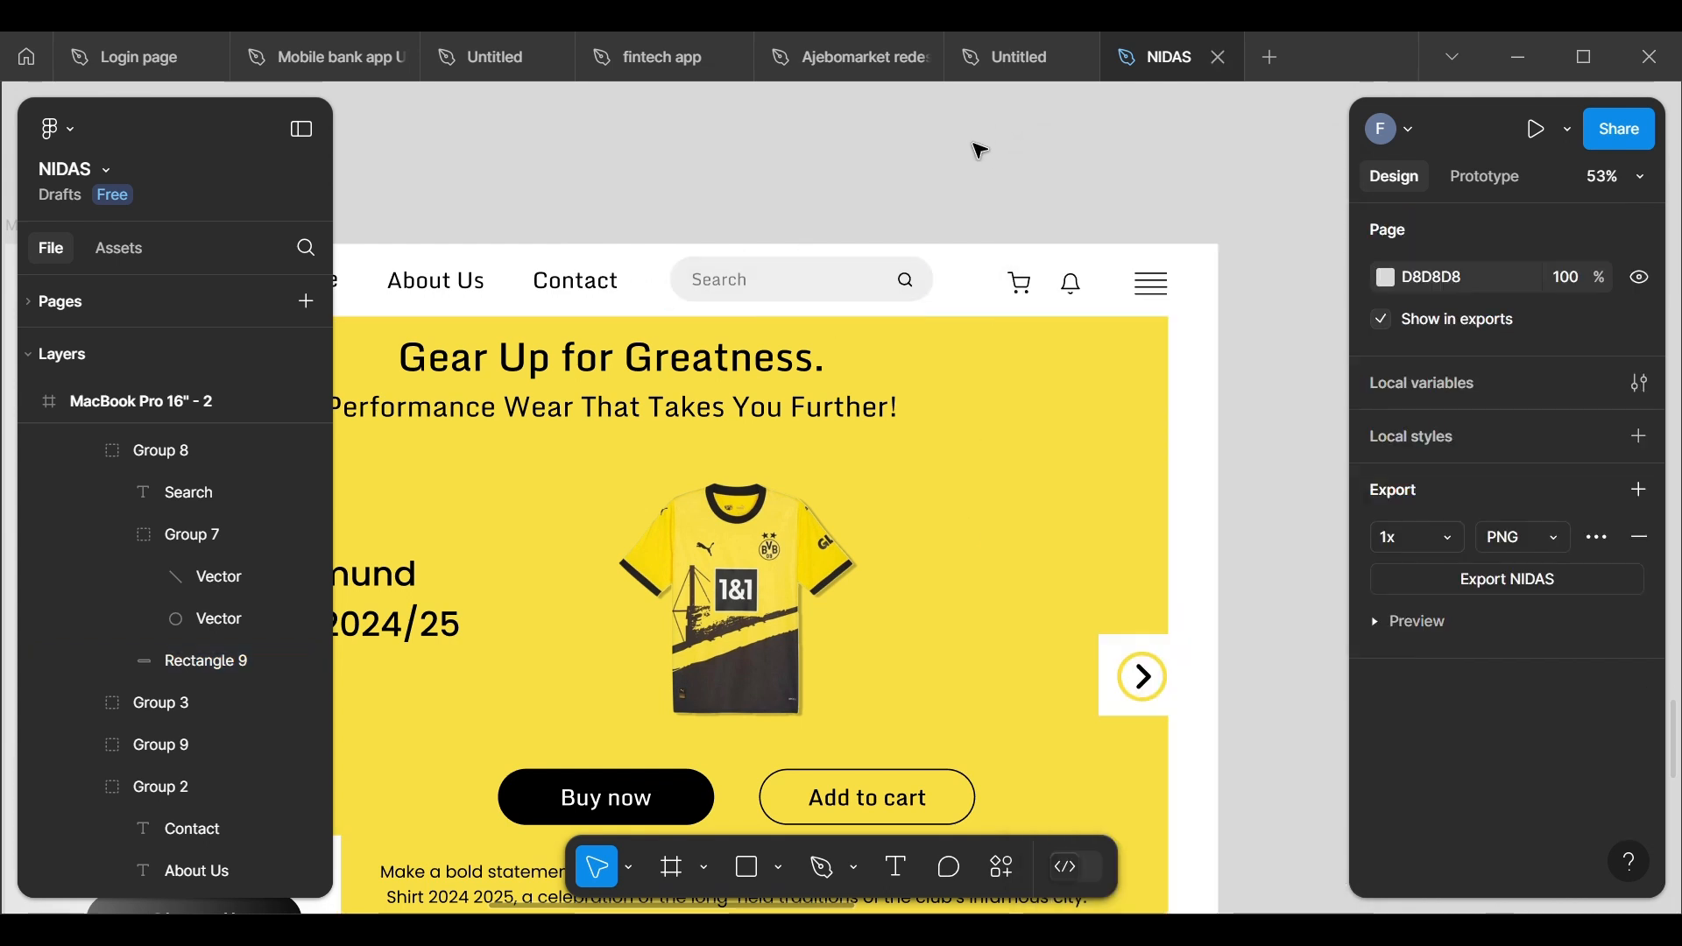
Step: Duplicate the wireframe's "Price:" and "$89.99" texts into the MacBook Pro 16" - 2 frame, beside the Dortmund jersey
scroll(993, 161, down, 3)
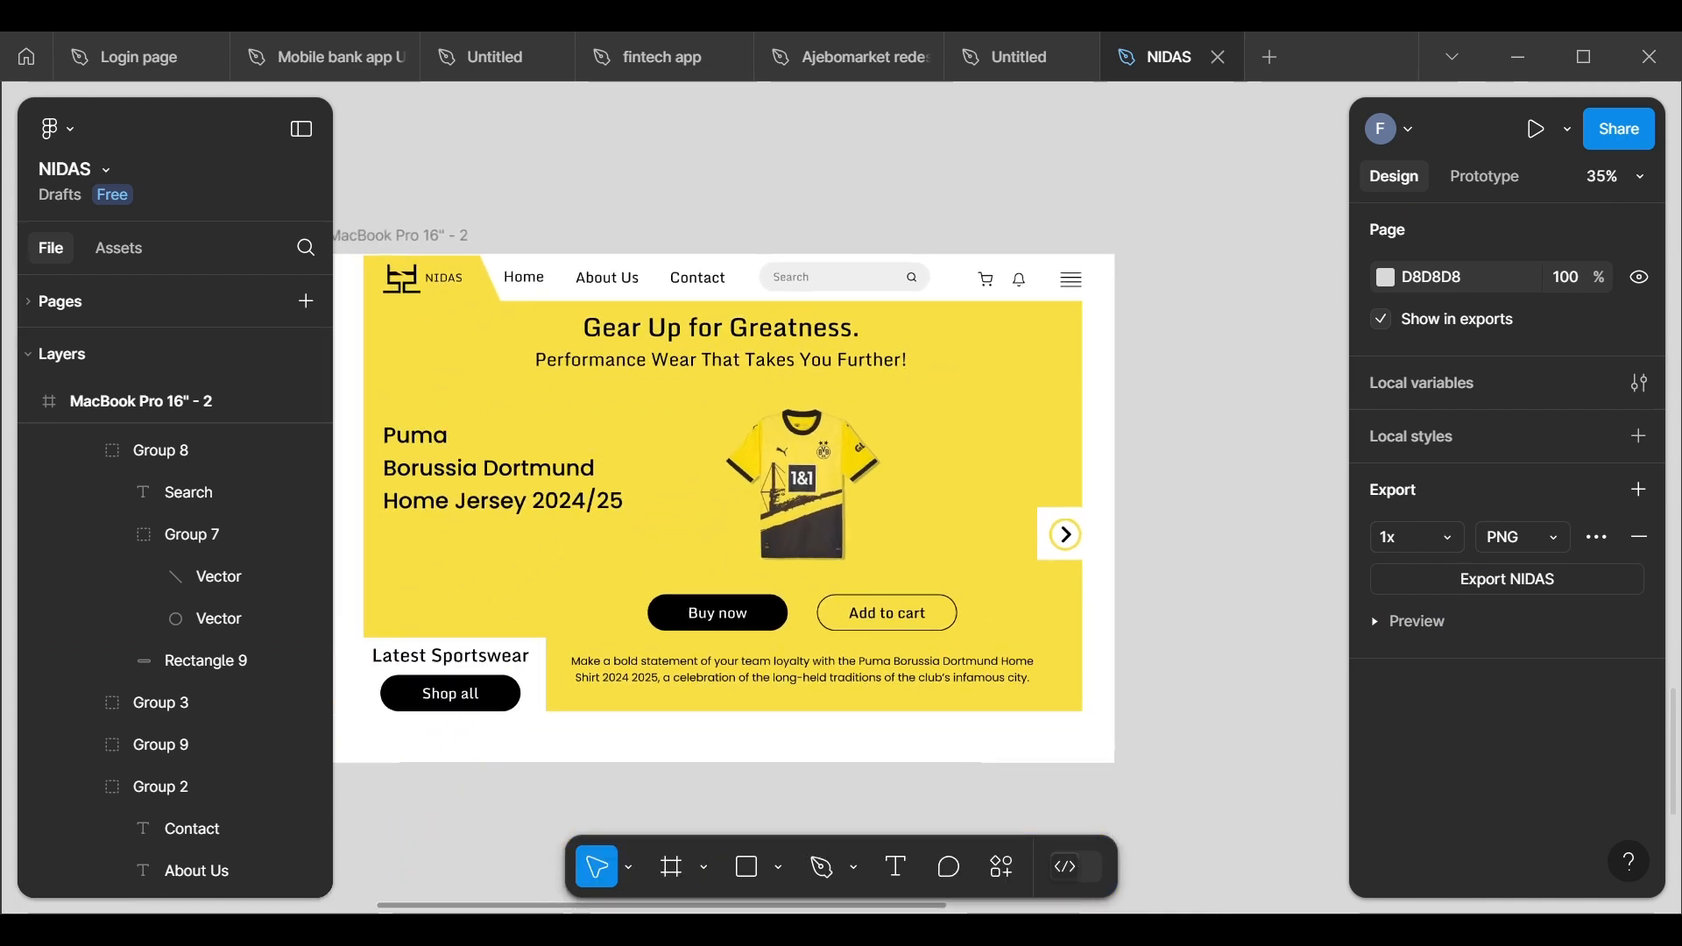
scroll(771, 490, left, 1)
scroll(771, 491, down, 1)
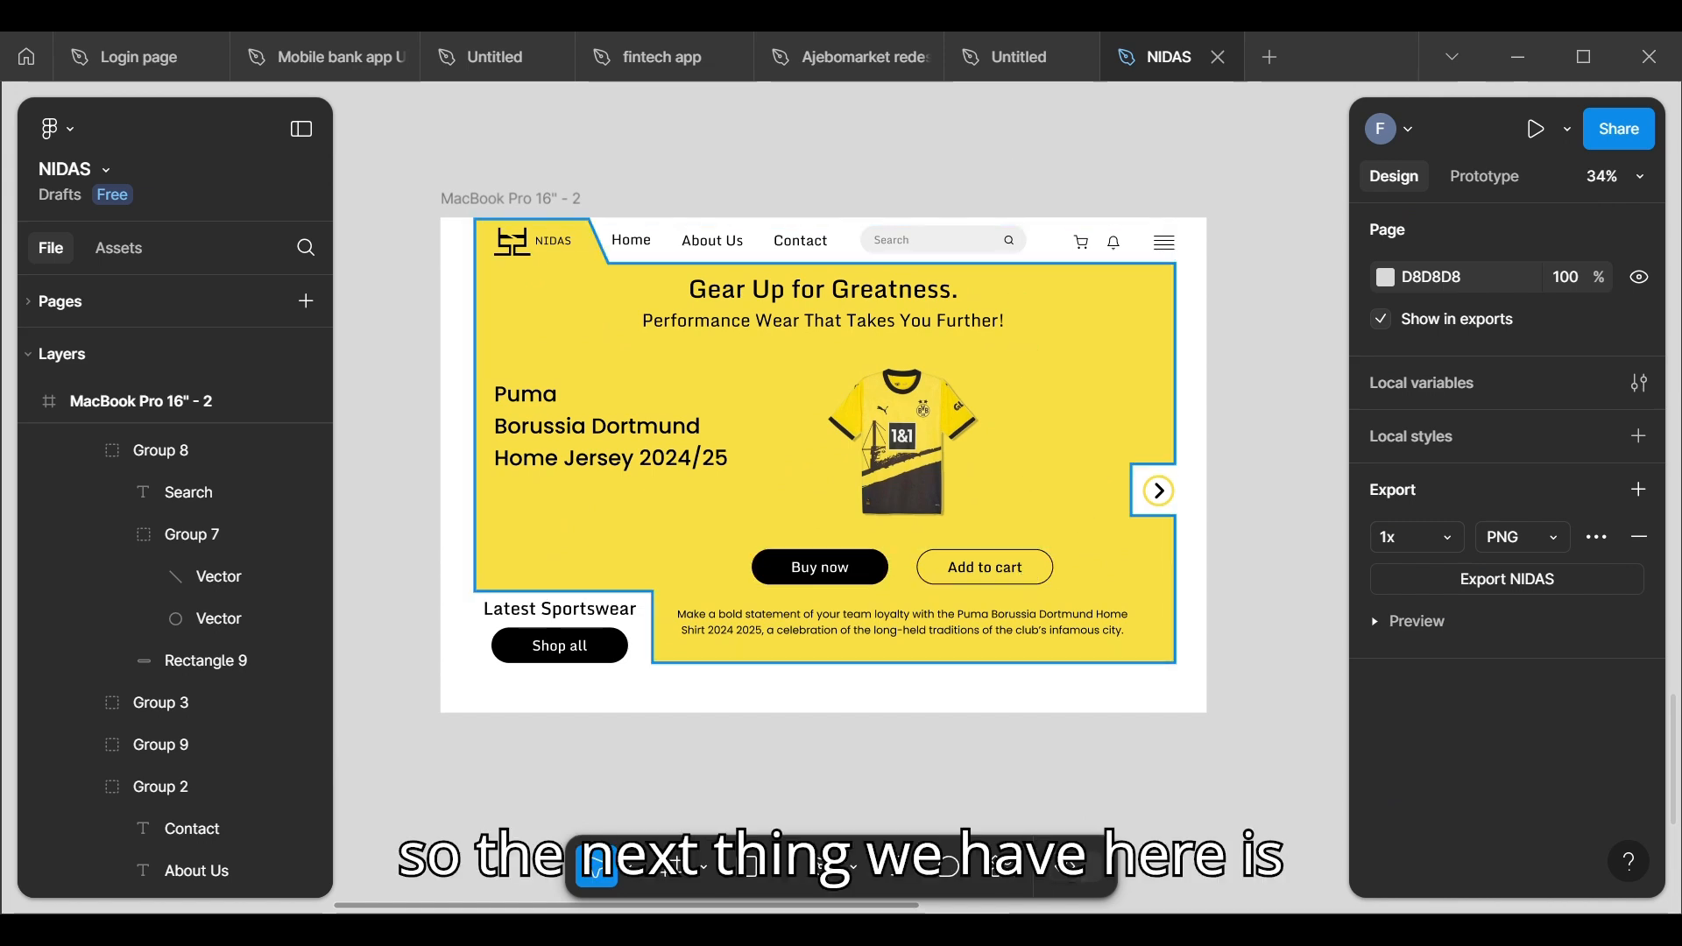
scroll(666, 526, down, 5)
scroll(665, 333, up, 6)
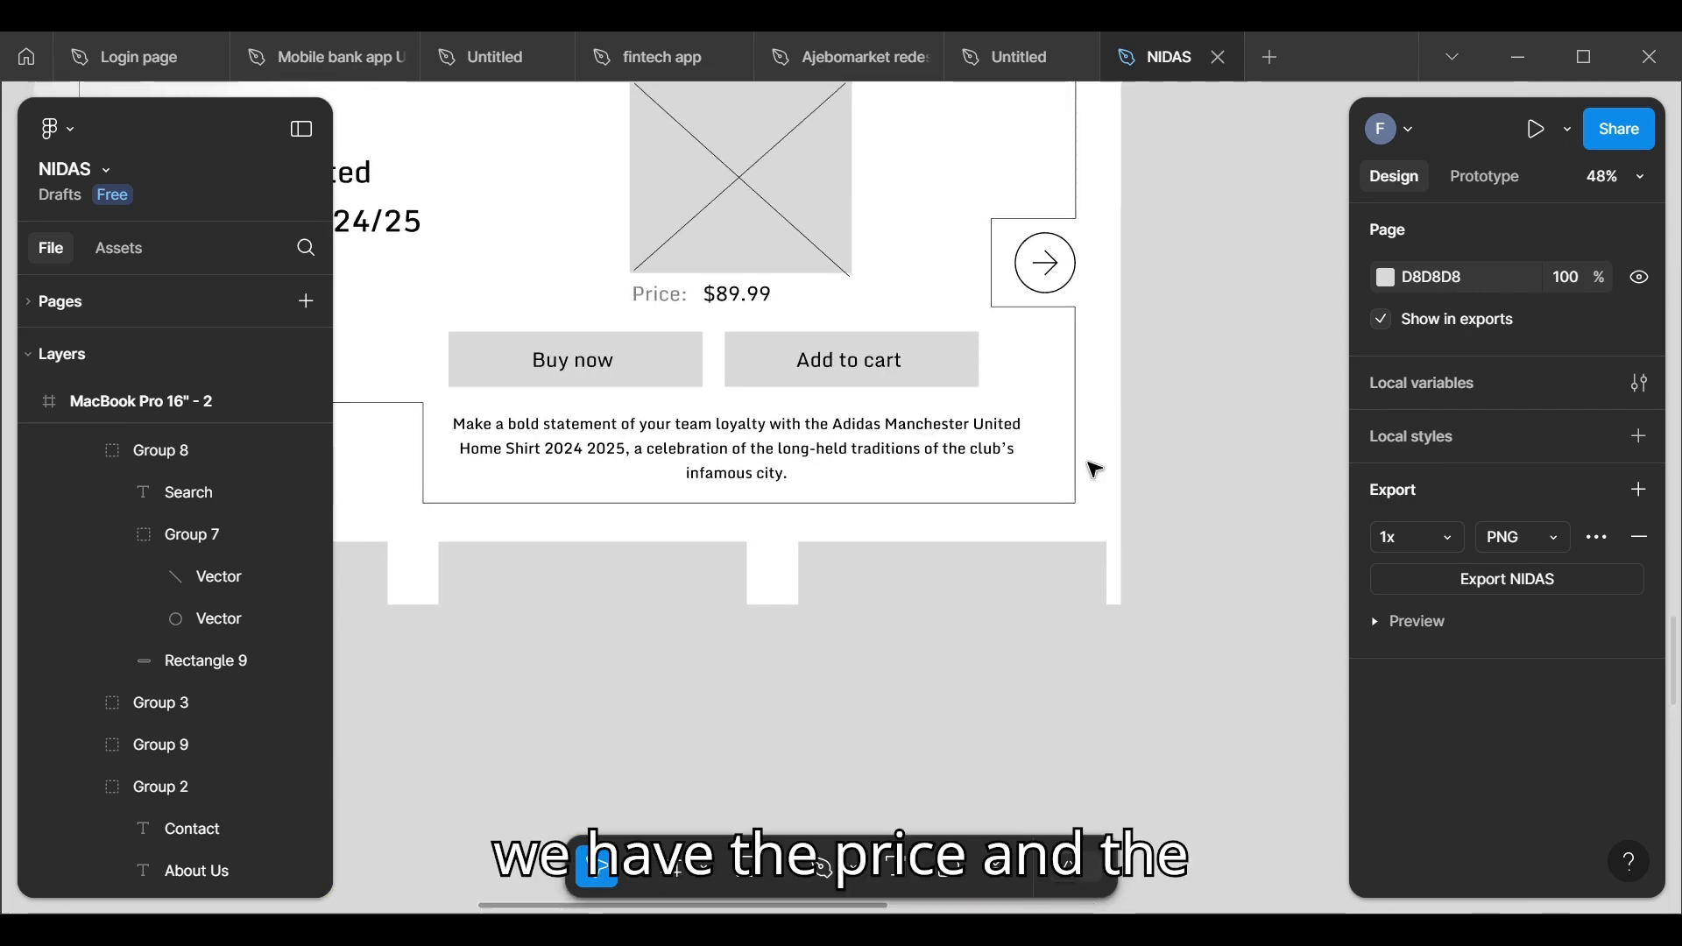
scroll(741, 324, down, 2)
scroll(740, 323, up, 2)
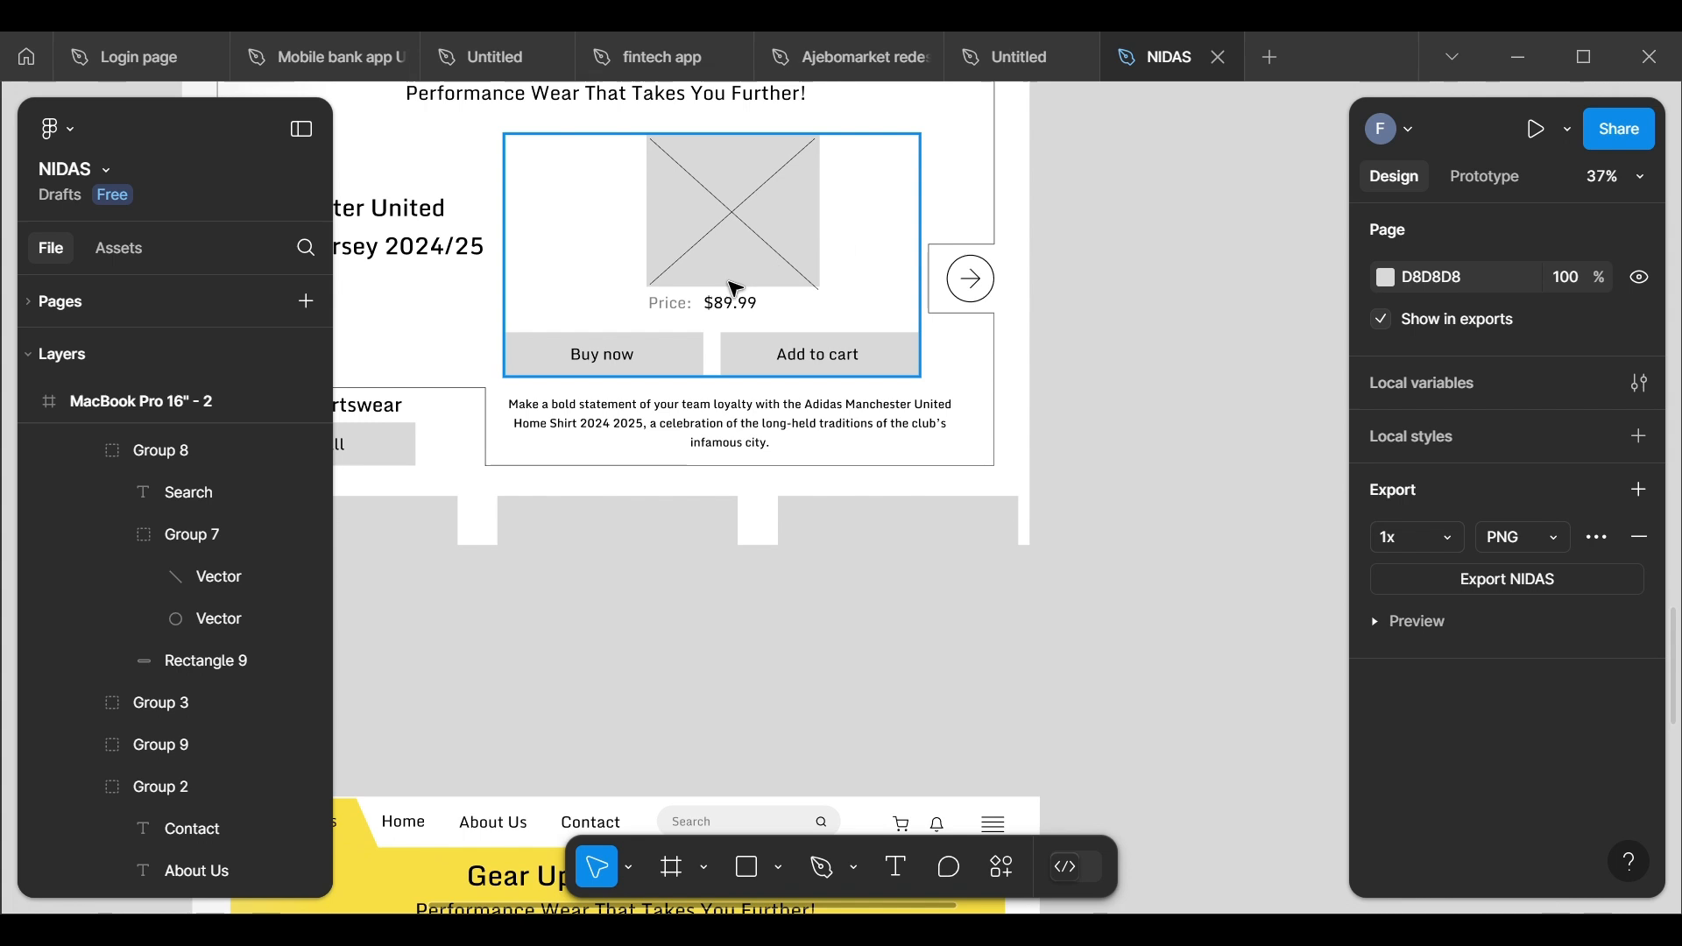
click(741, 322)
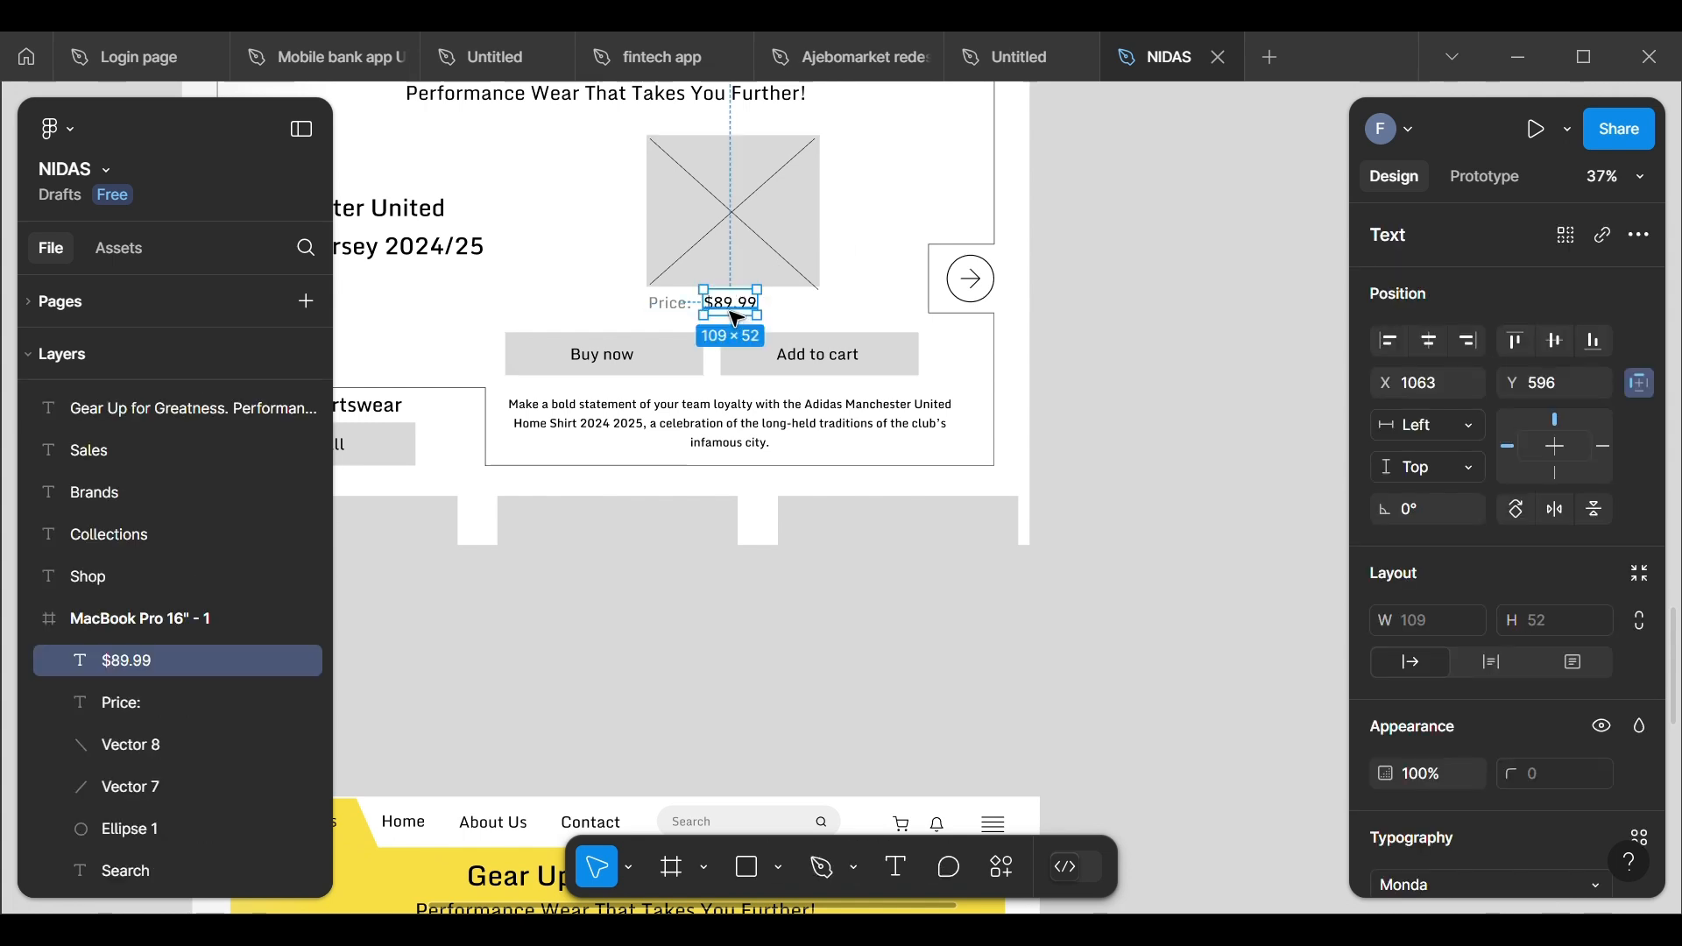
shift+click(677, 312)
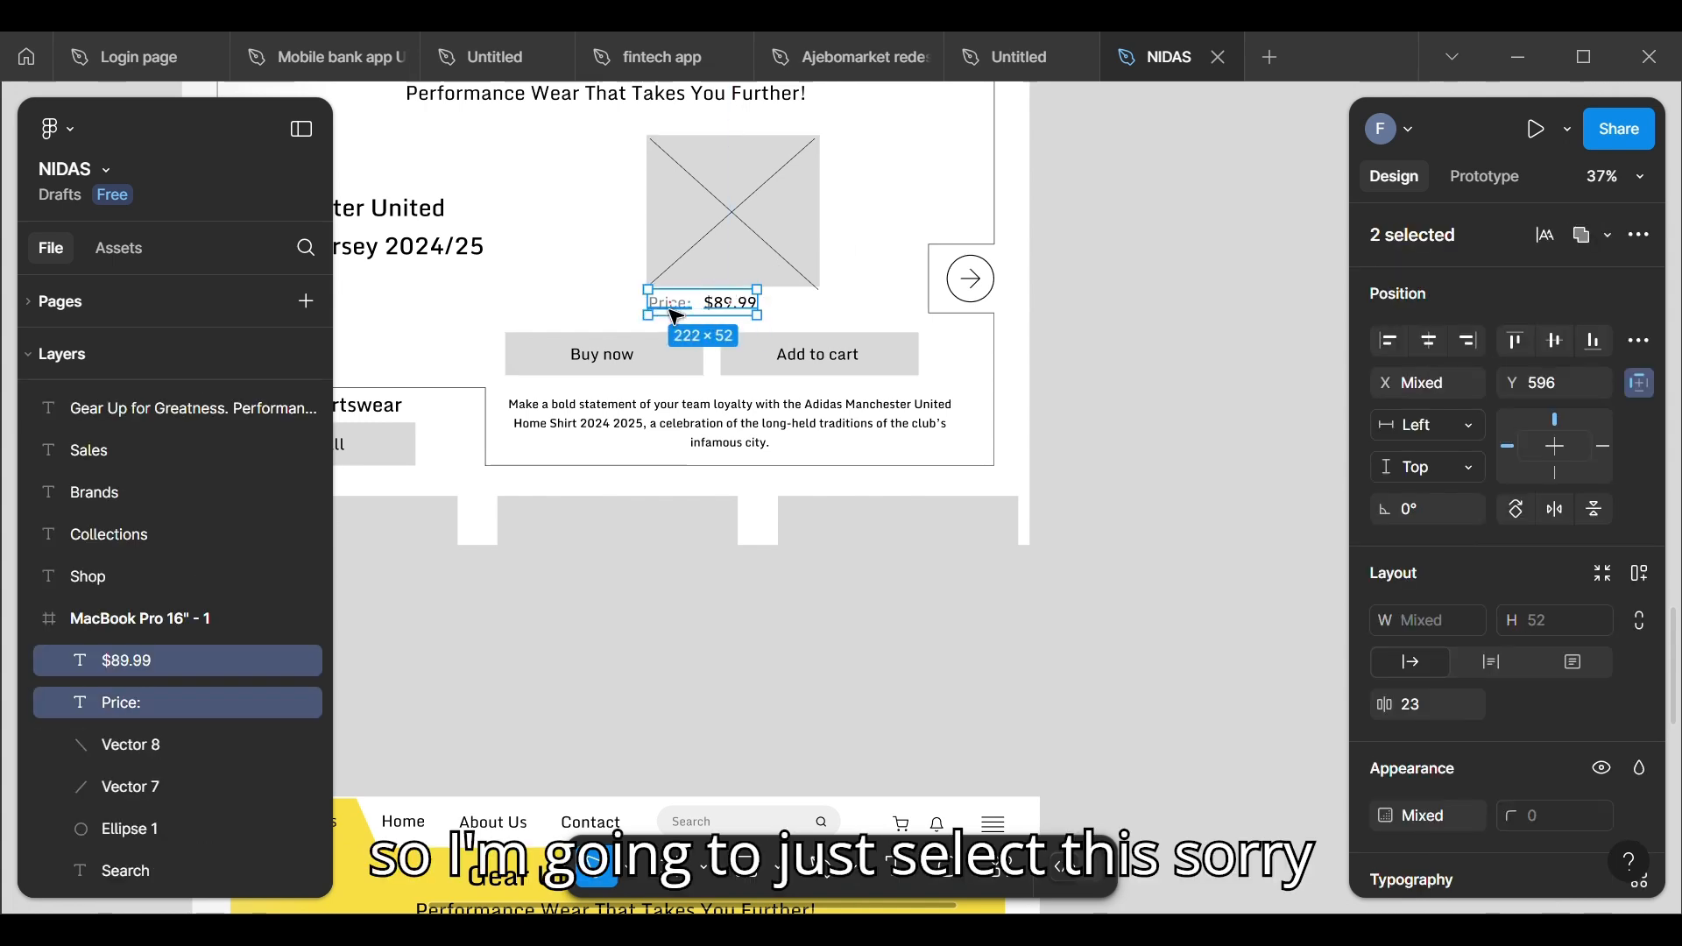
right_click(669, 309)
click(625, 493)
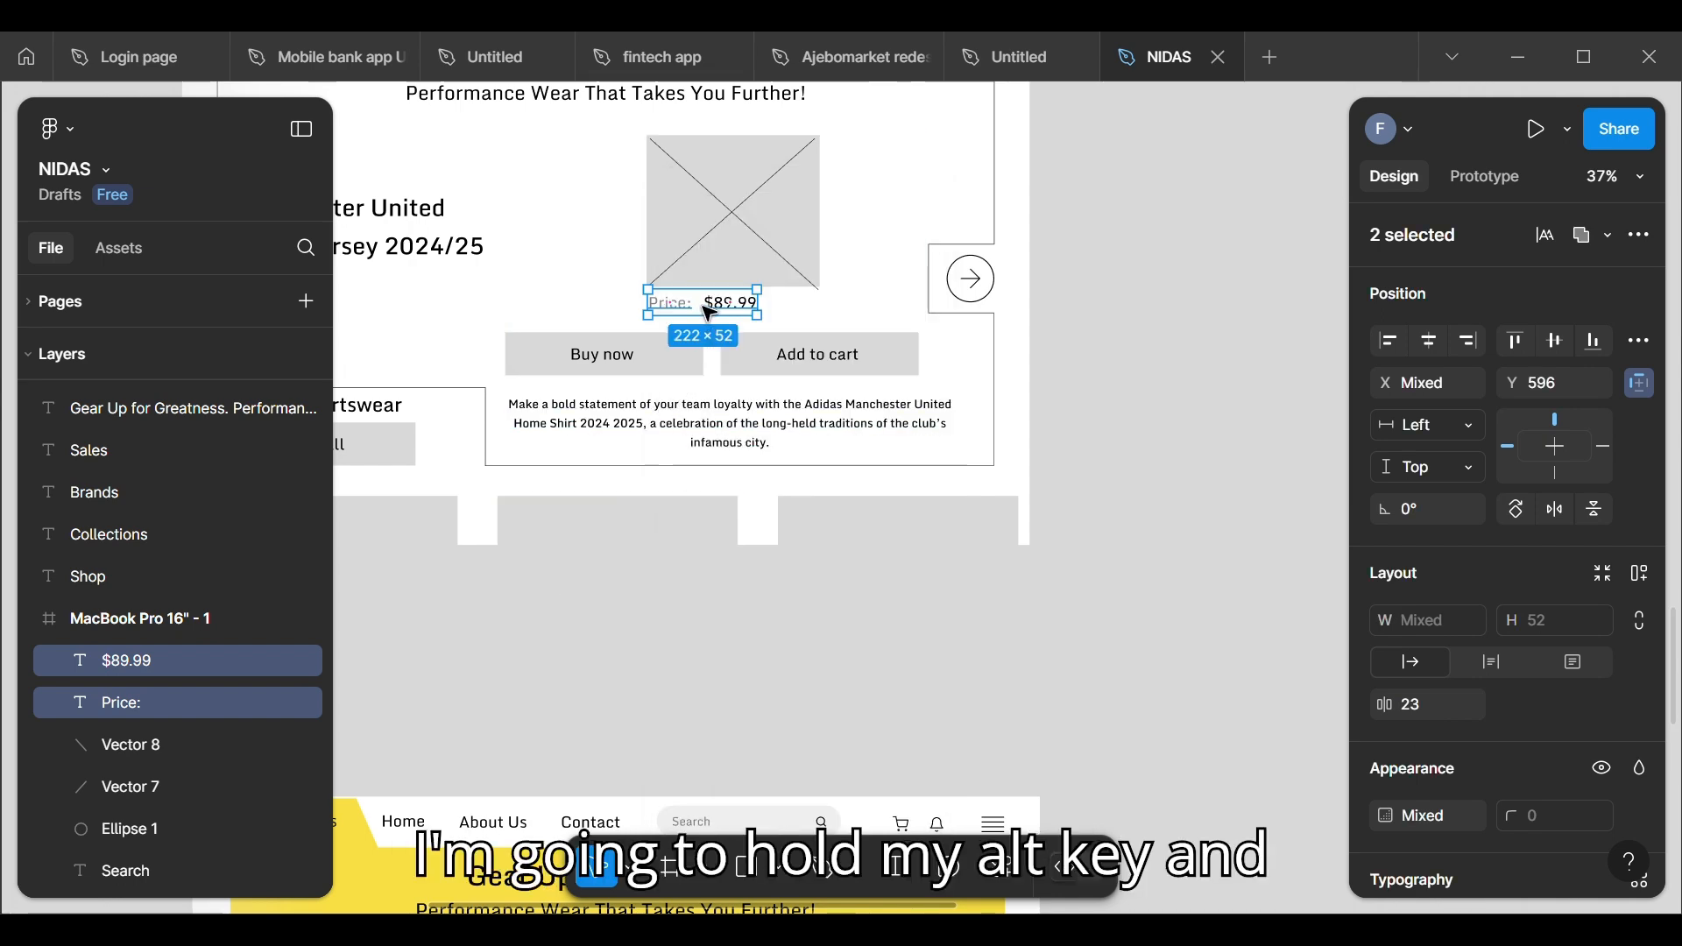
drag(710, 312, 828, 666)
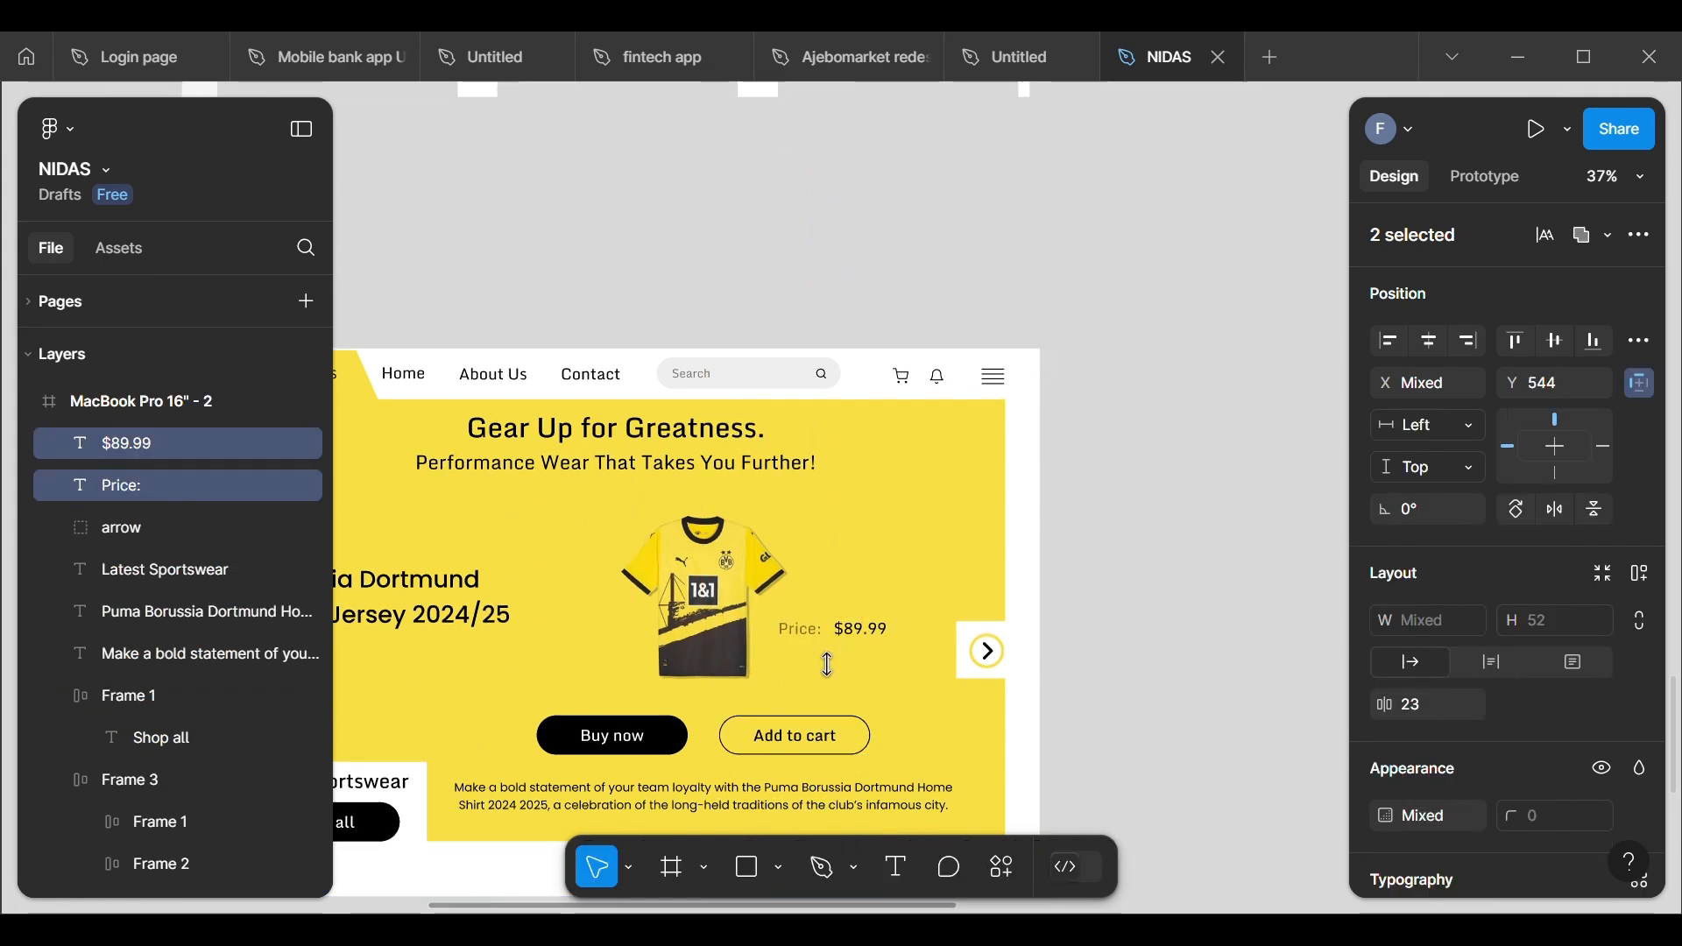
Step: Move the copied price texts directly beneath the Dortmund jersey, centred under it at Y 679
scroll(857, 631, down, 4)
scroll(856, 631, left, 2)
scroll(857, 630, up, 3)
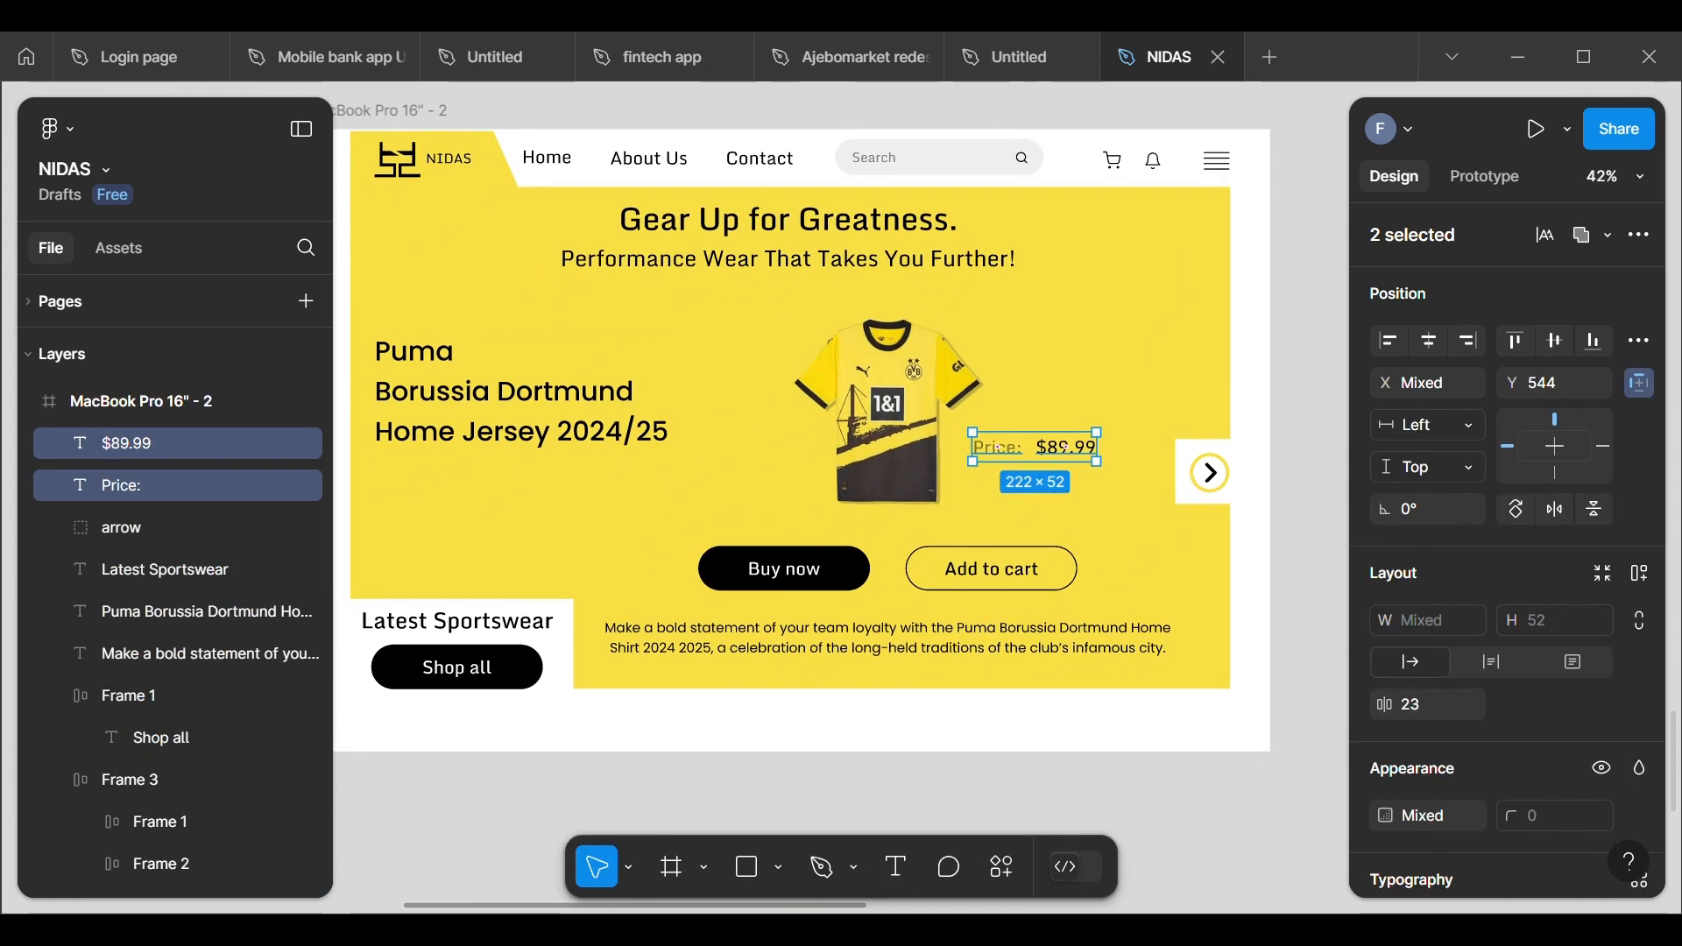
drag(1042, 457, 900, 534)
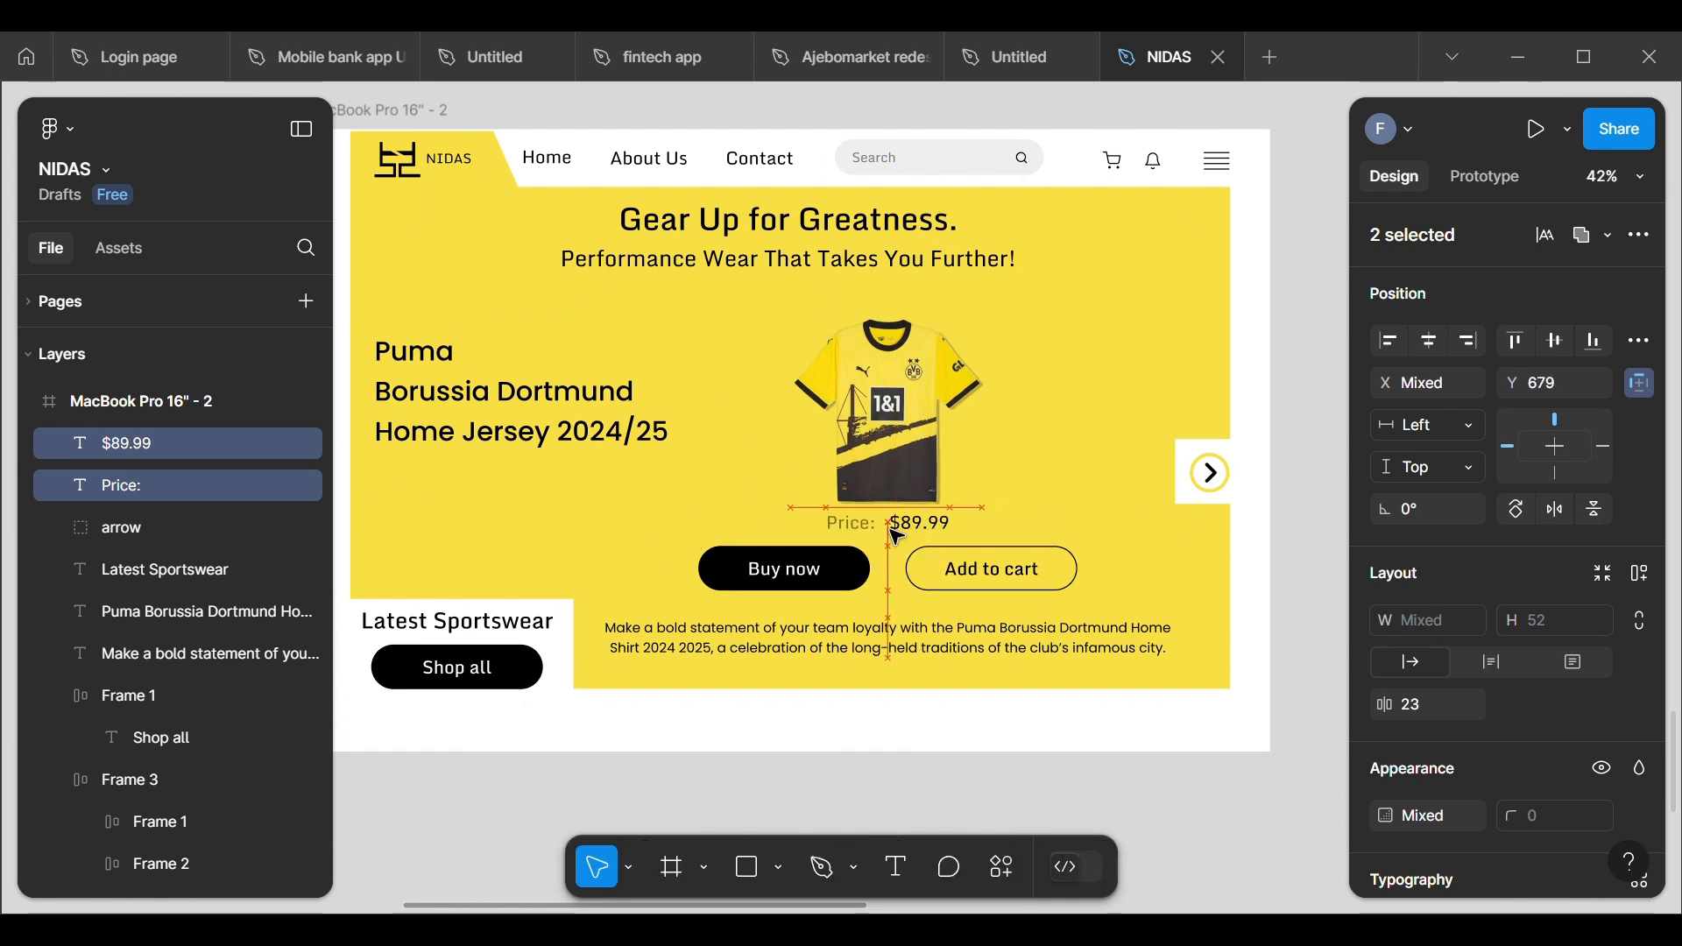
Step: Move the Dortmund jersey image straight up to Y 306 to make room above the price
click(895, 473)
drag(895, 473, 875, 482)
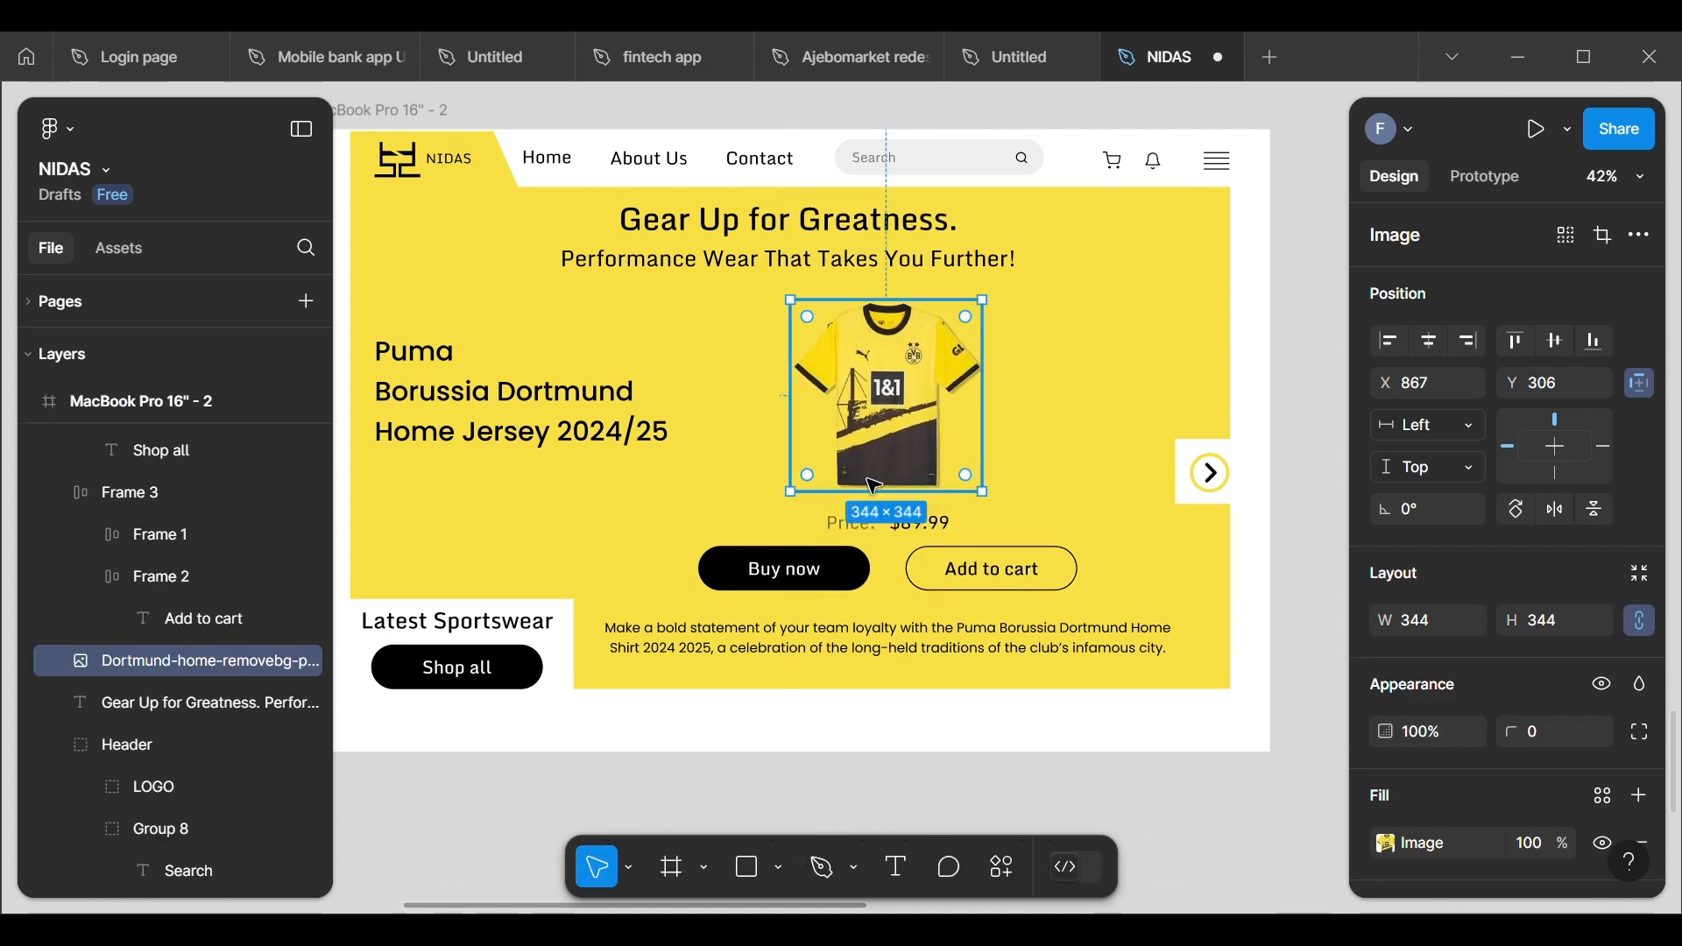
click(1291, 580)
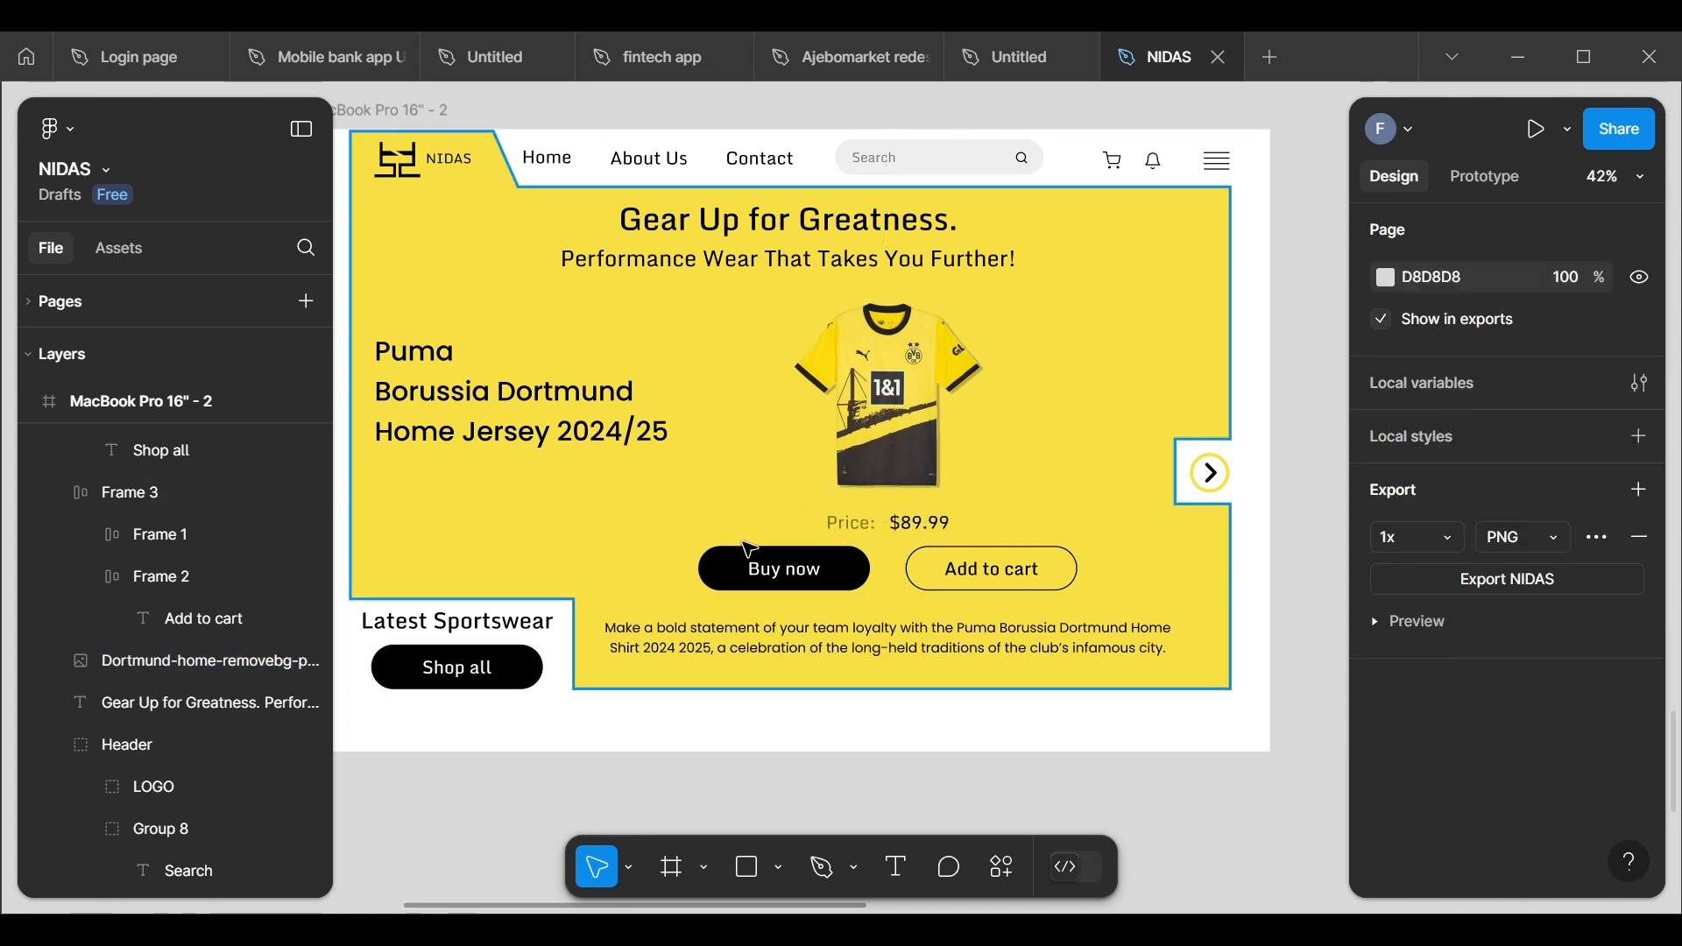
Step: Move the "Price:" and "$89.99" texts up together to Y 656, between the jersey and the buttons
click(876, 540)
shift+click(902, 530)
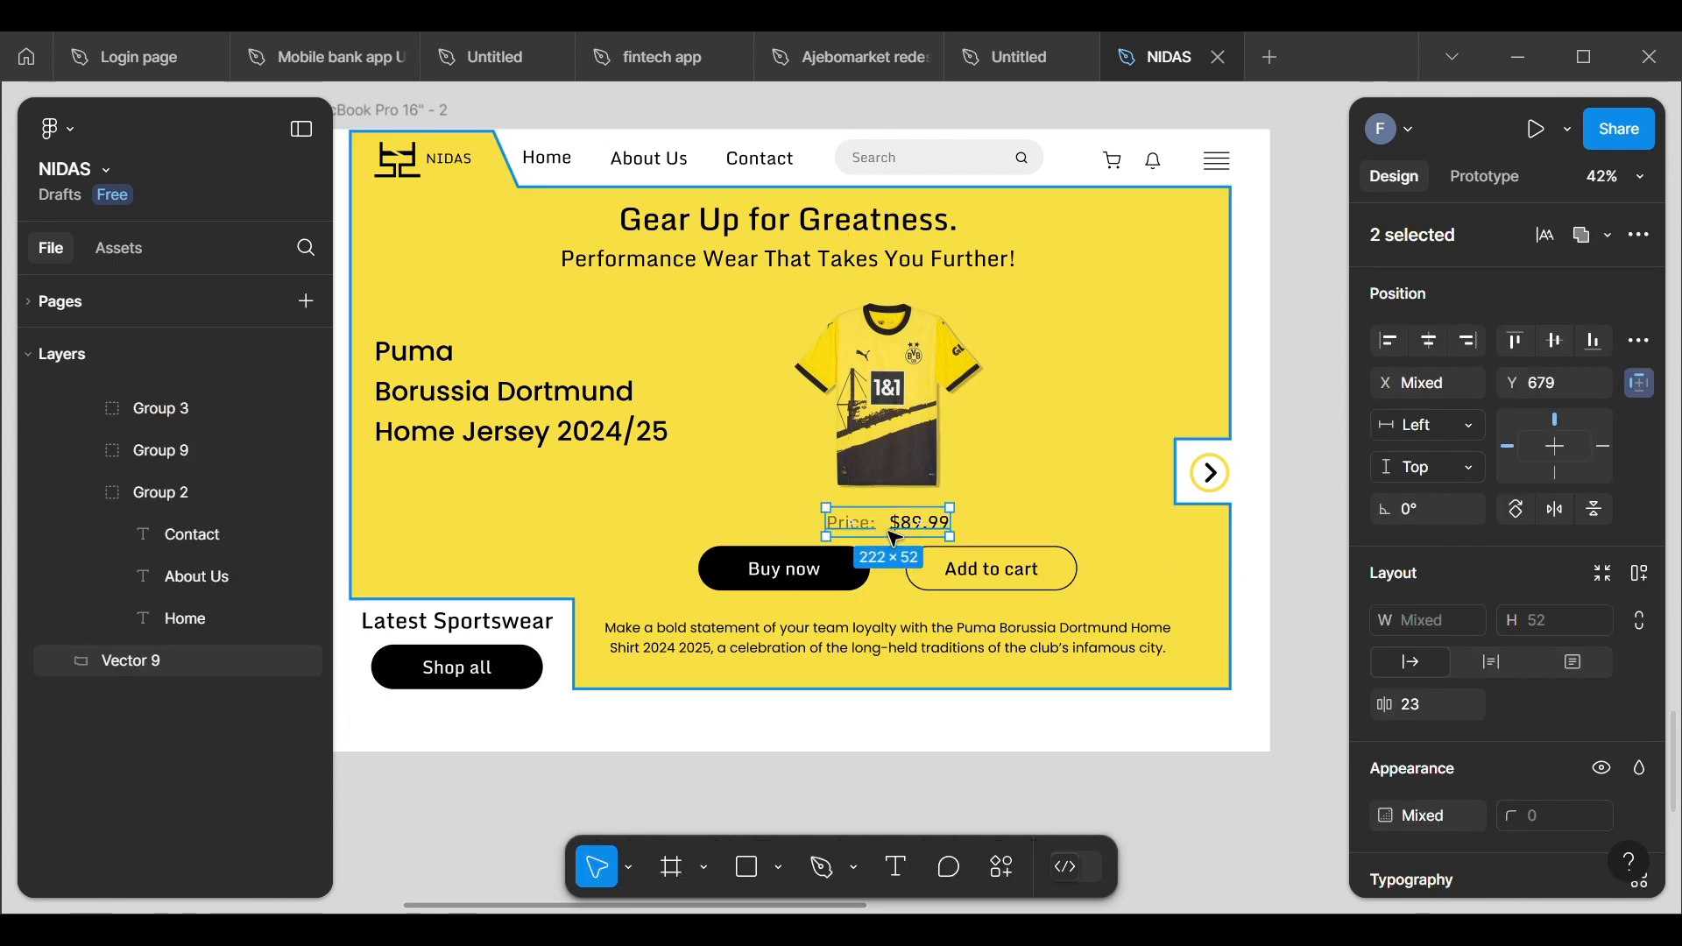
drag(895, 538, 892, 520)
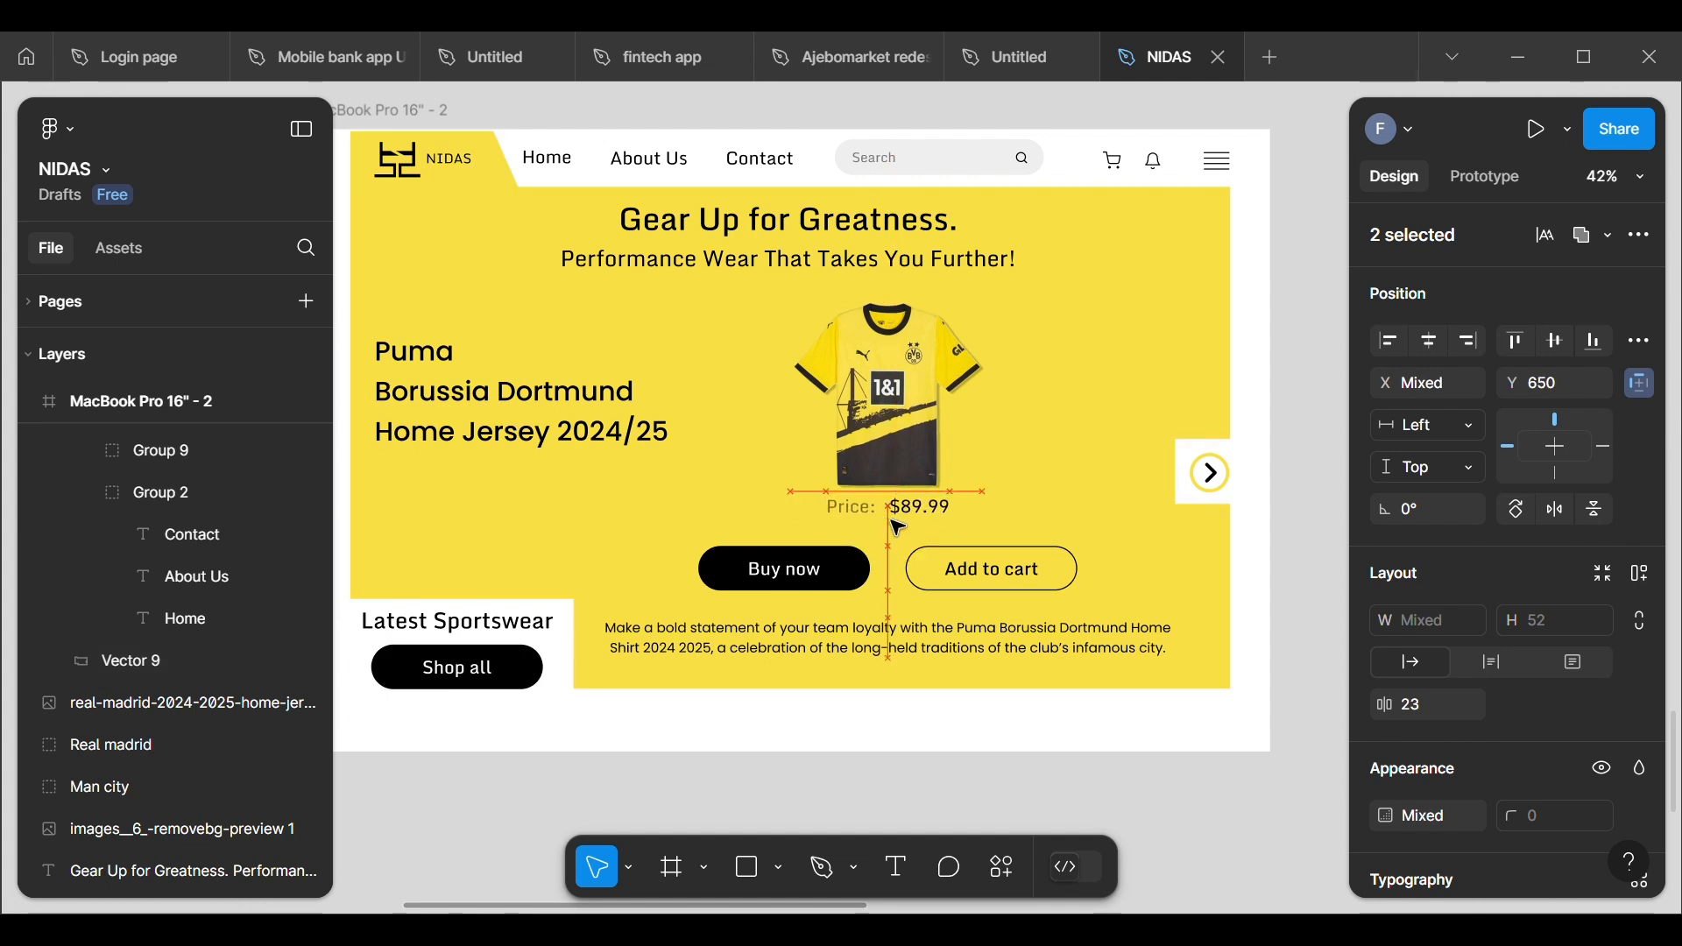
key(Down)
key(Down)
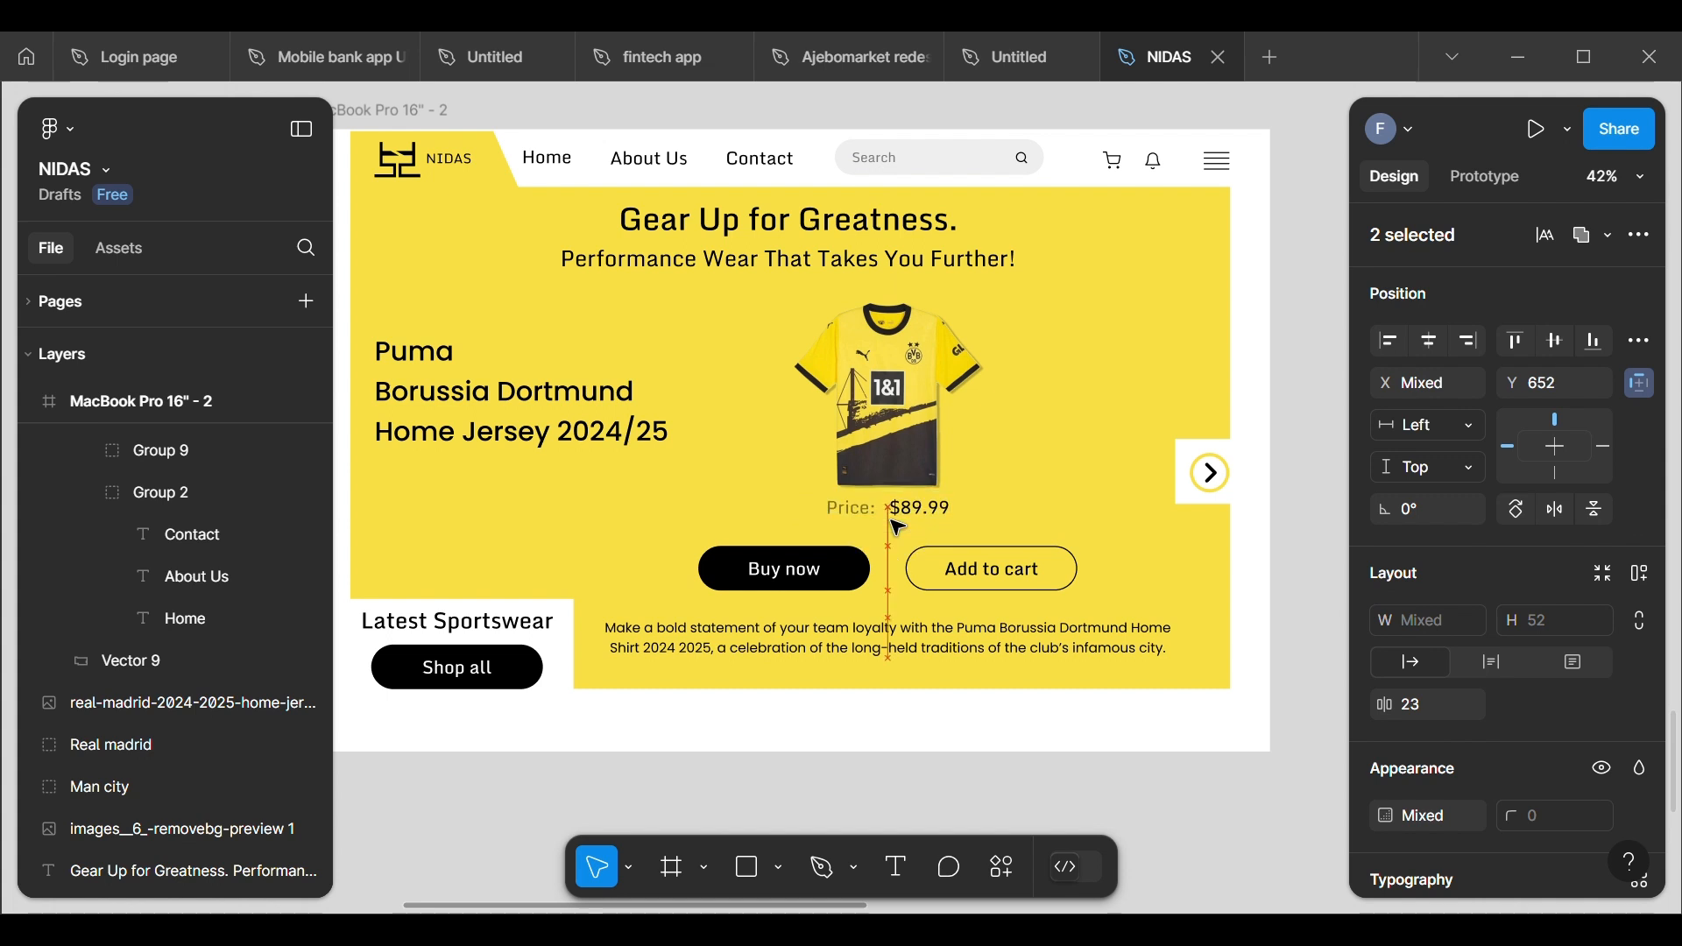
key(Down)
key(Down)
key(Down)
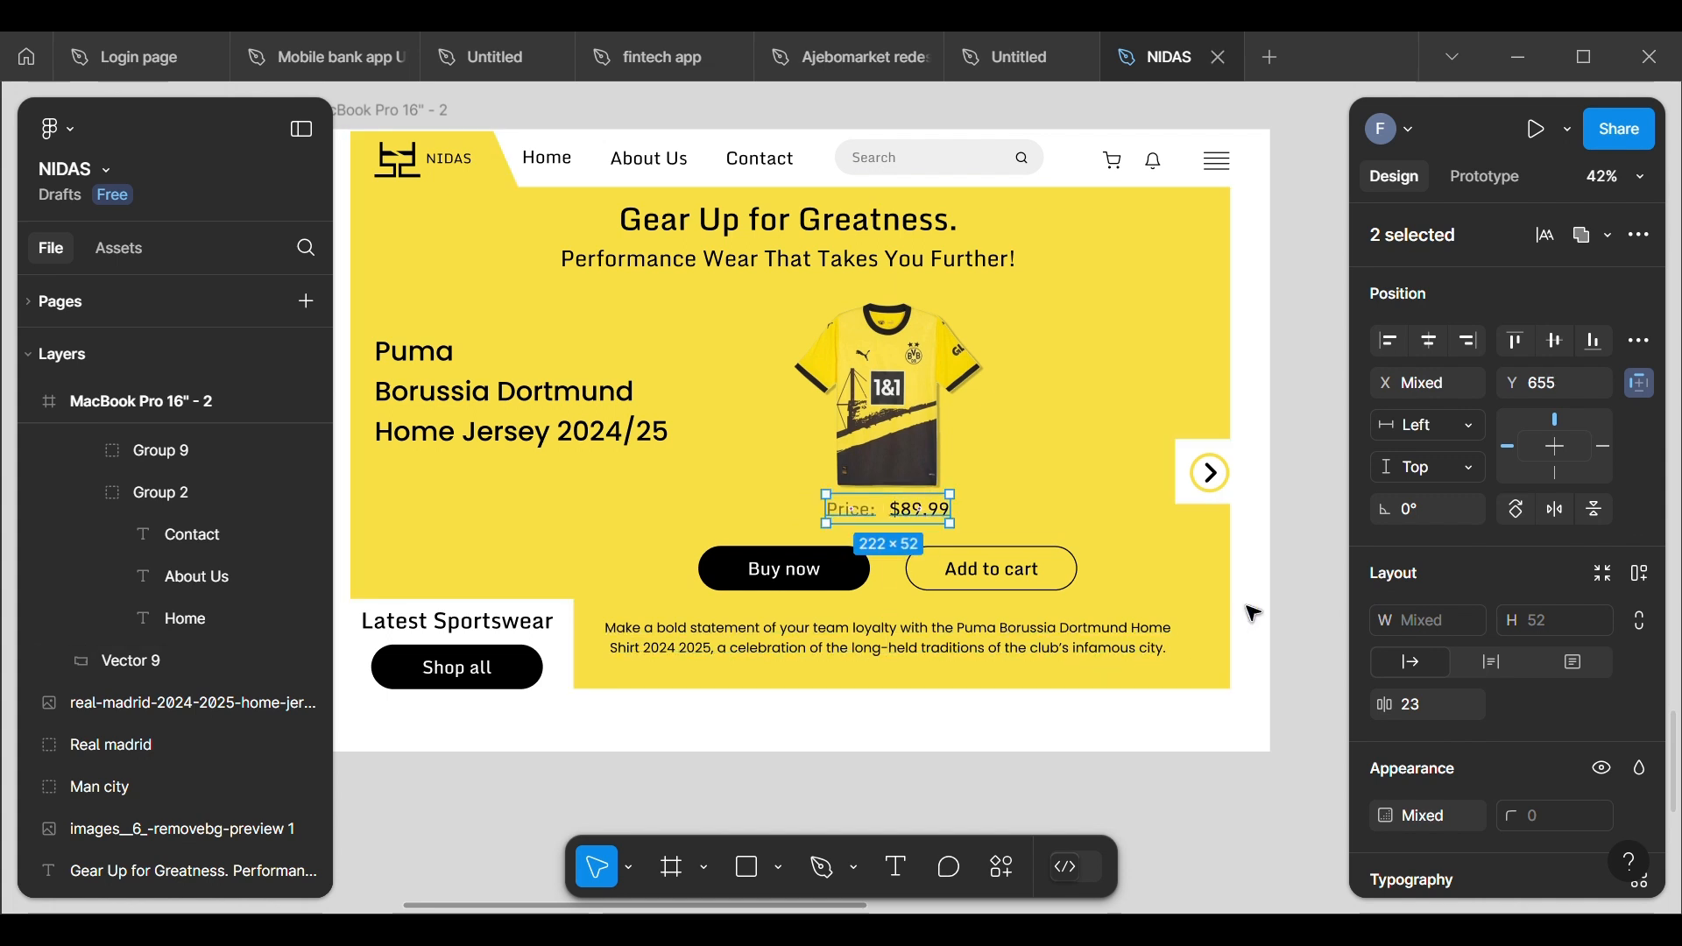
click(1314, 555)
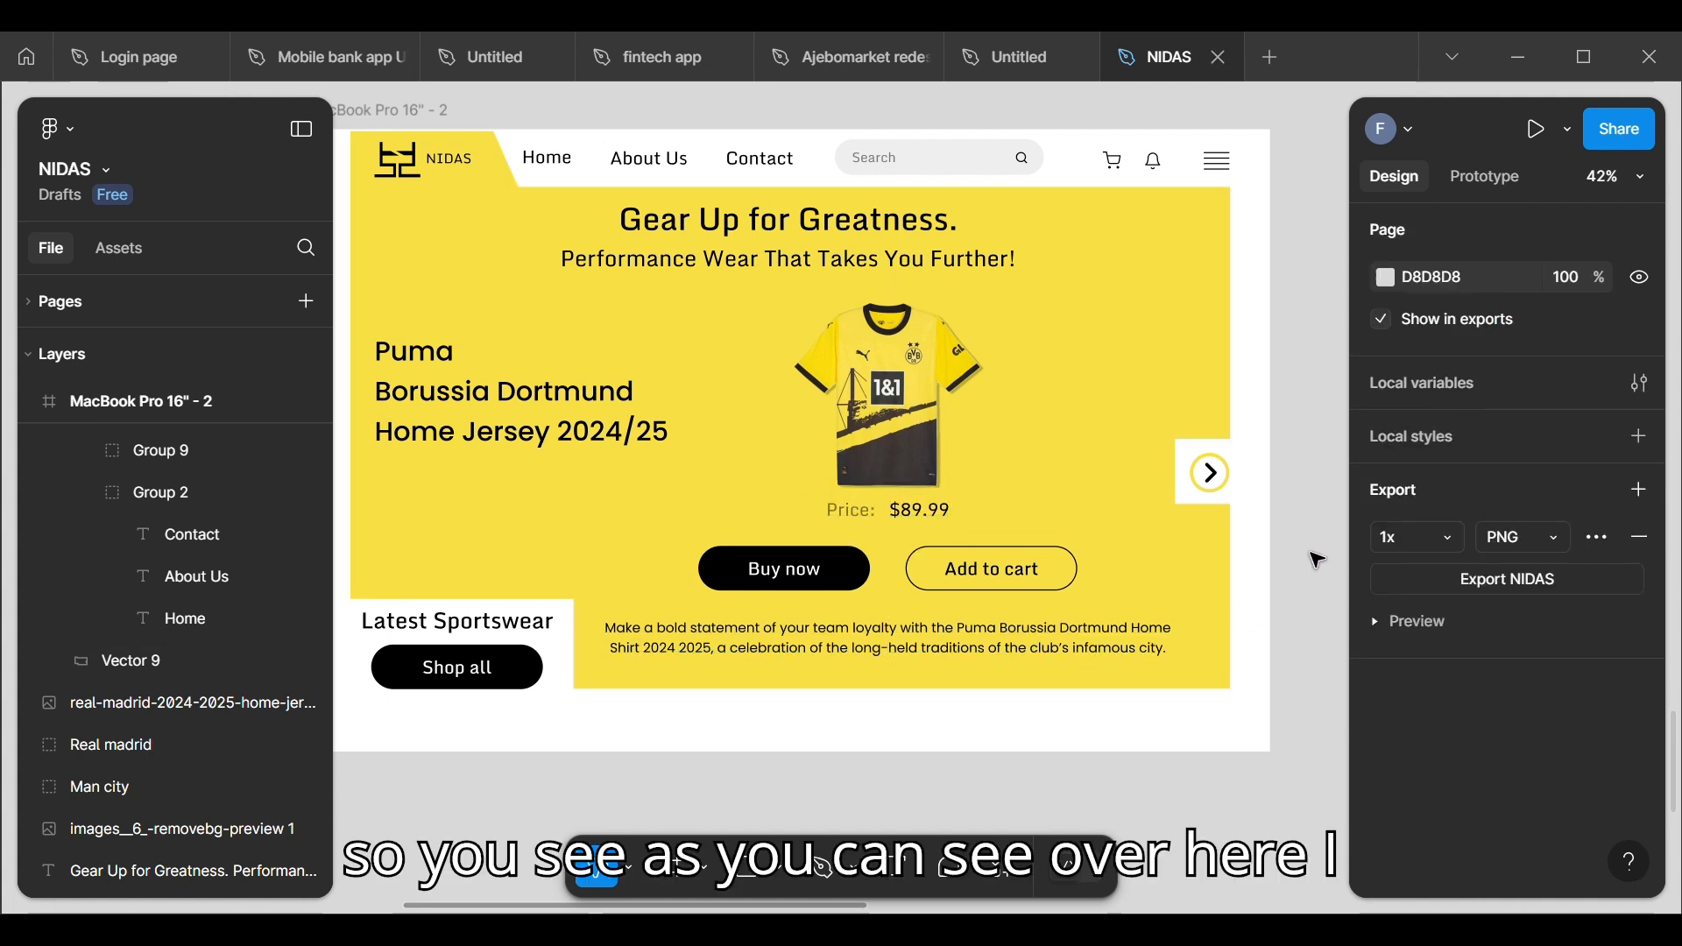
Step: Move the "$89.99" text closer to the "Price:" label, to X 1031 at the same height
click(898, 517)
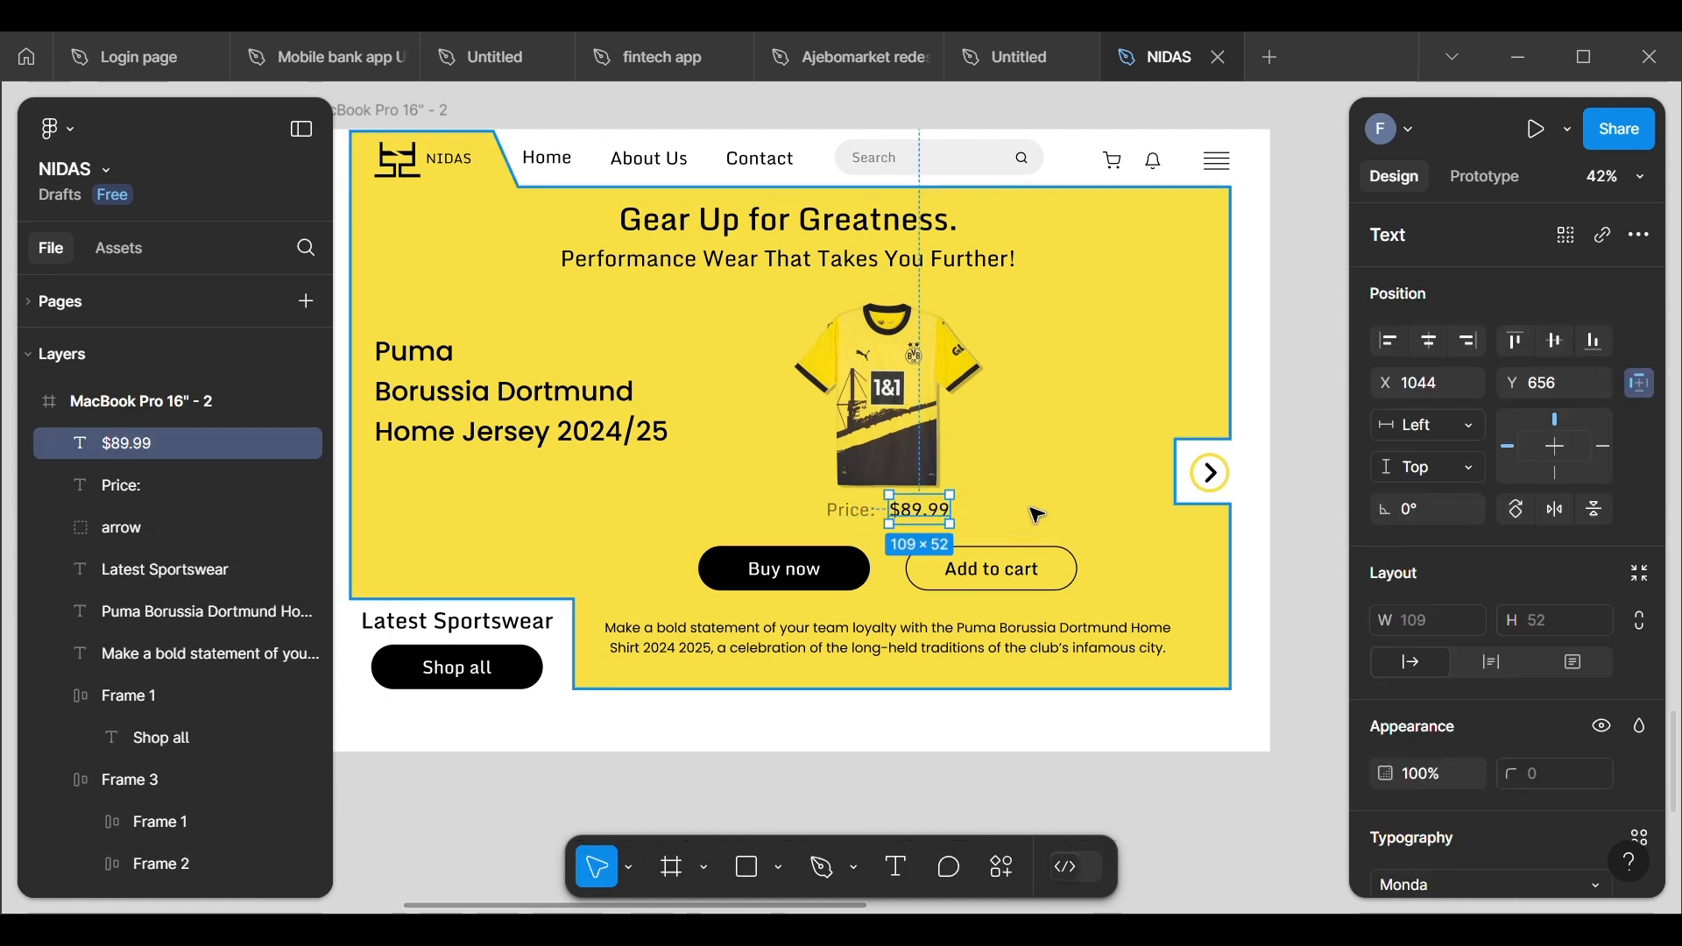
key(Left)
key(Left)
key(Left)
key(Left)
key(Left)
key(Left)
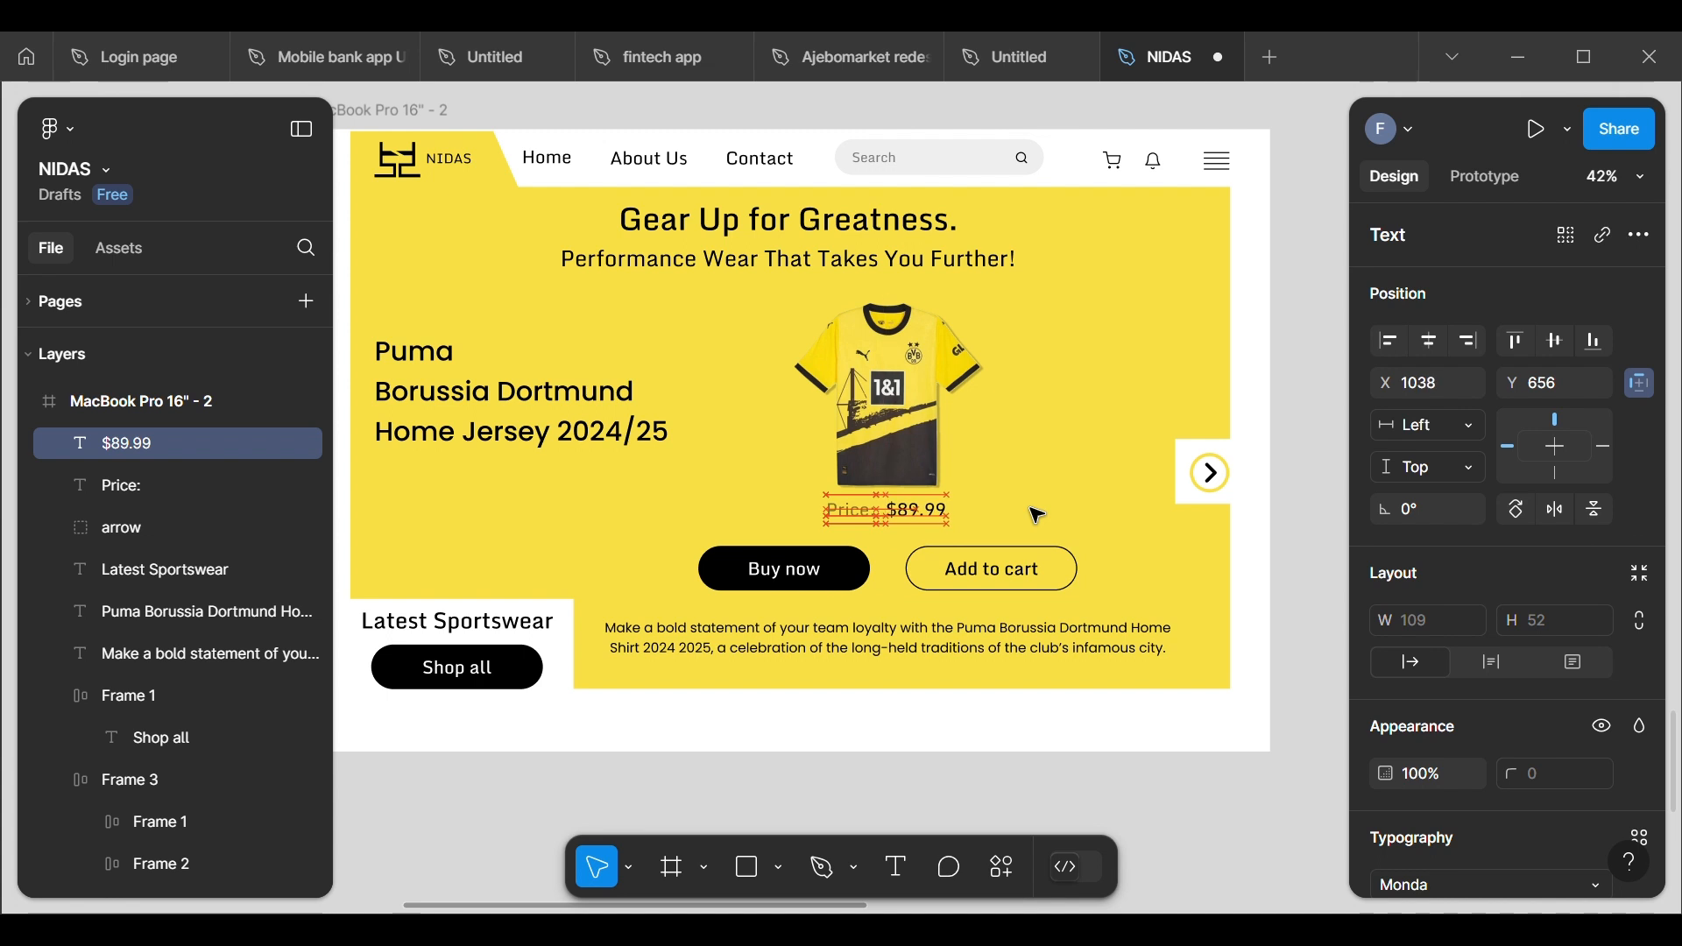
click(1037, 516)
drag(920, 516, 931, 514)
click(983, 529)
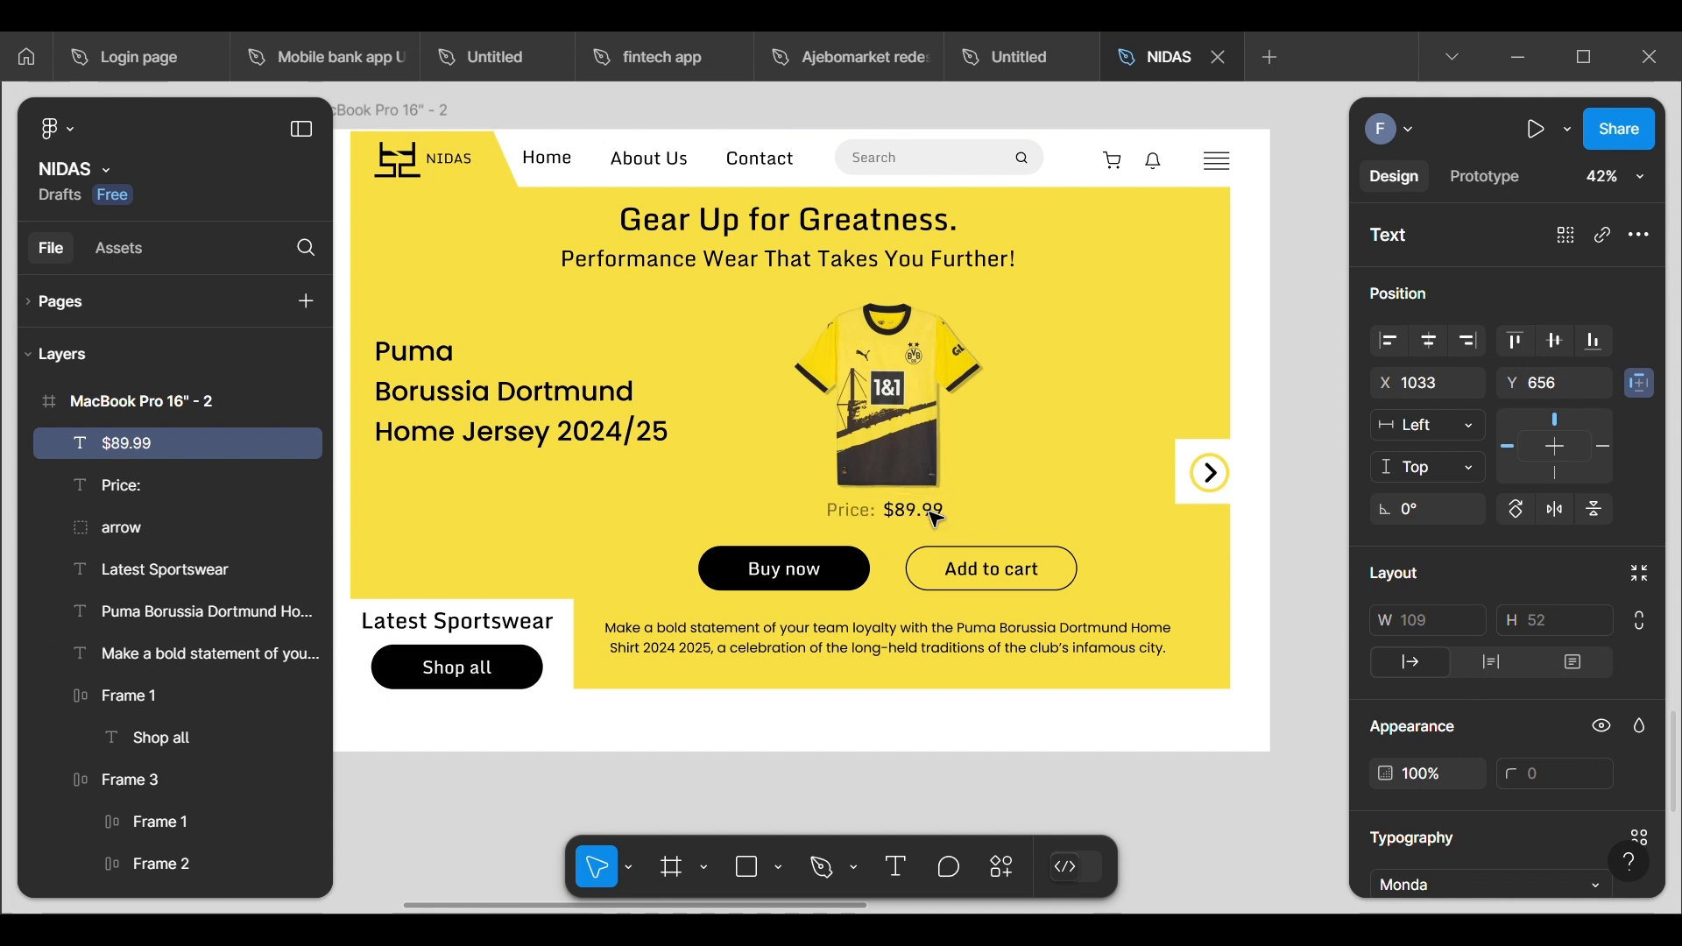
click(991, 509)
Step: Increase the "$89.99" text to font size 40 and shift it slightly so it lines up beside "Price:"
click(922, 515)
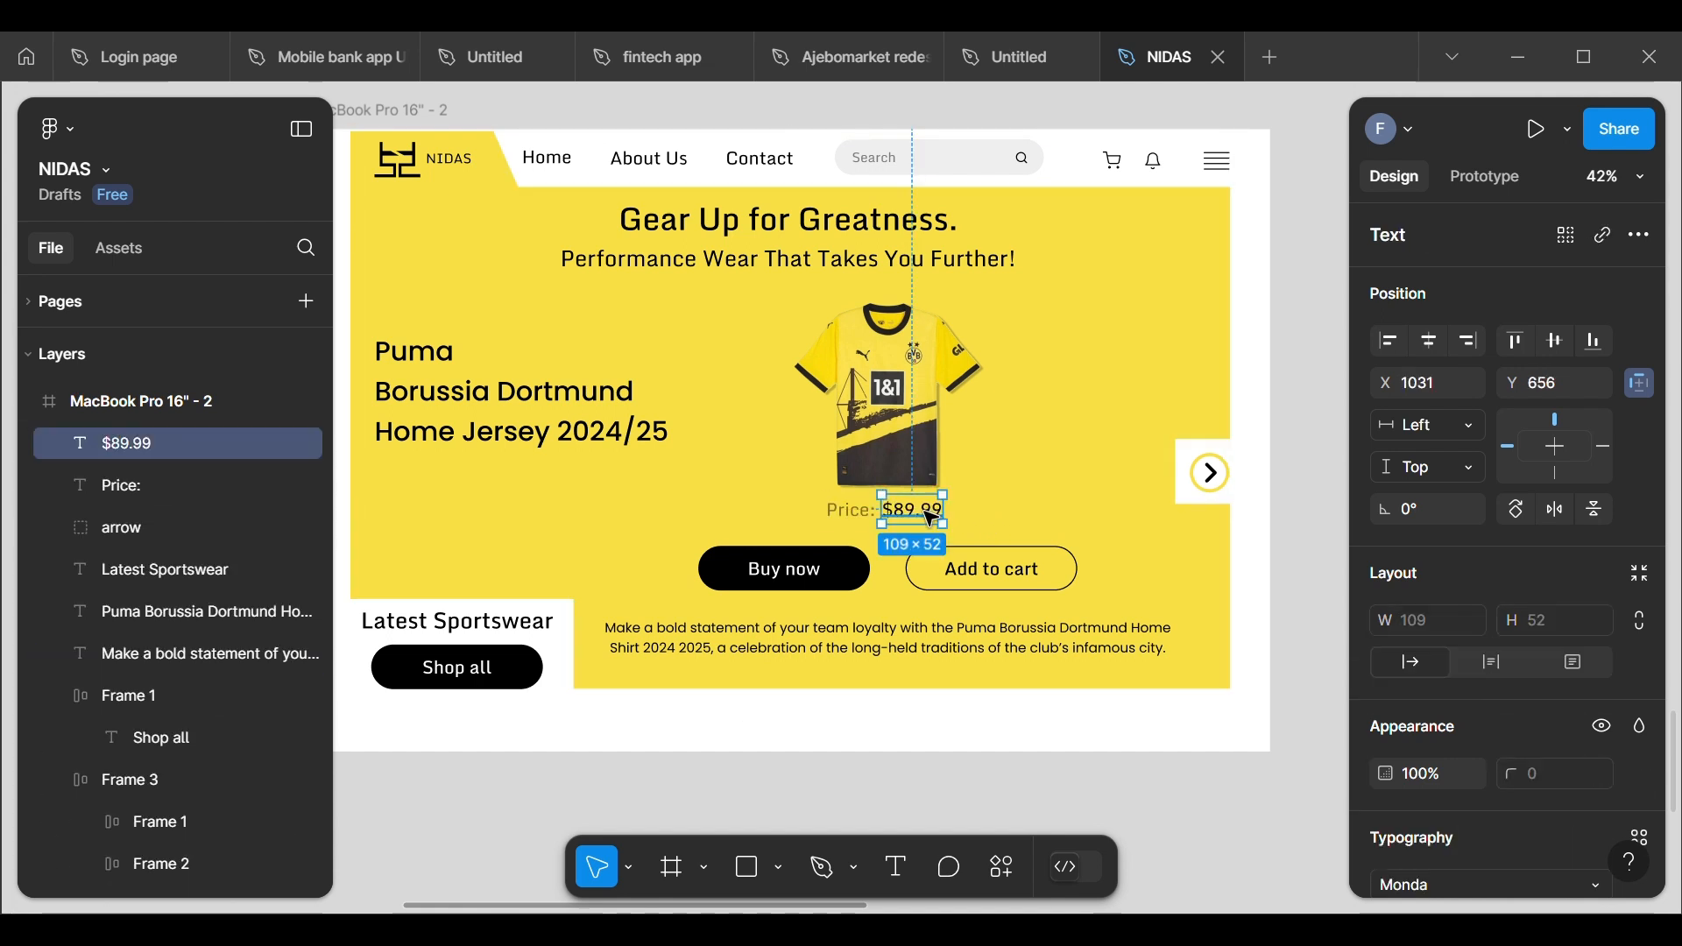
scroll(1446, 736, down, 5)
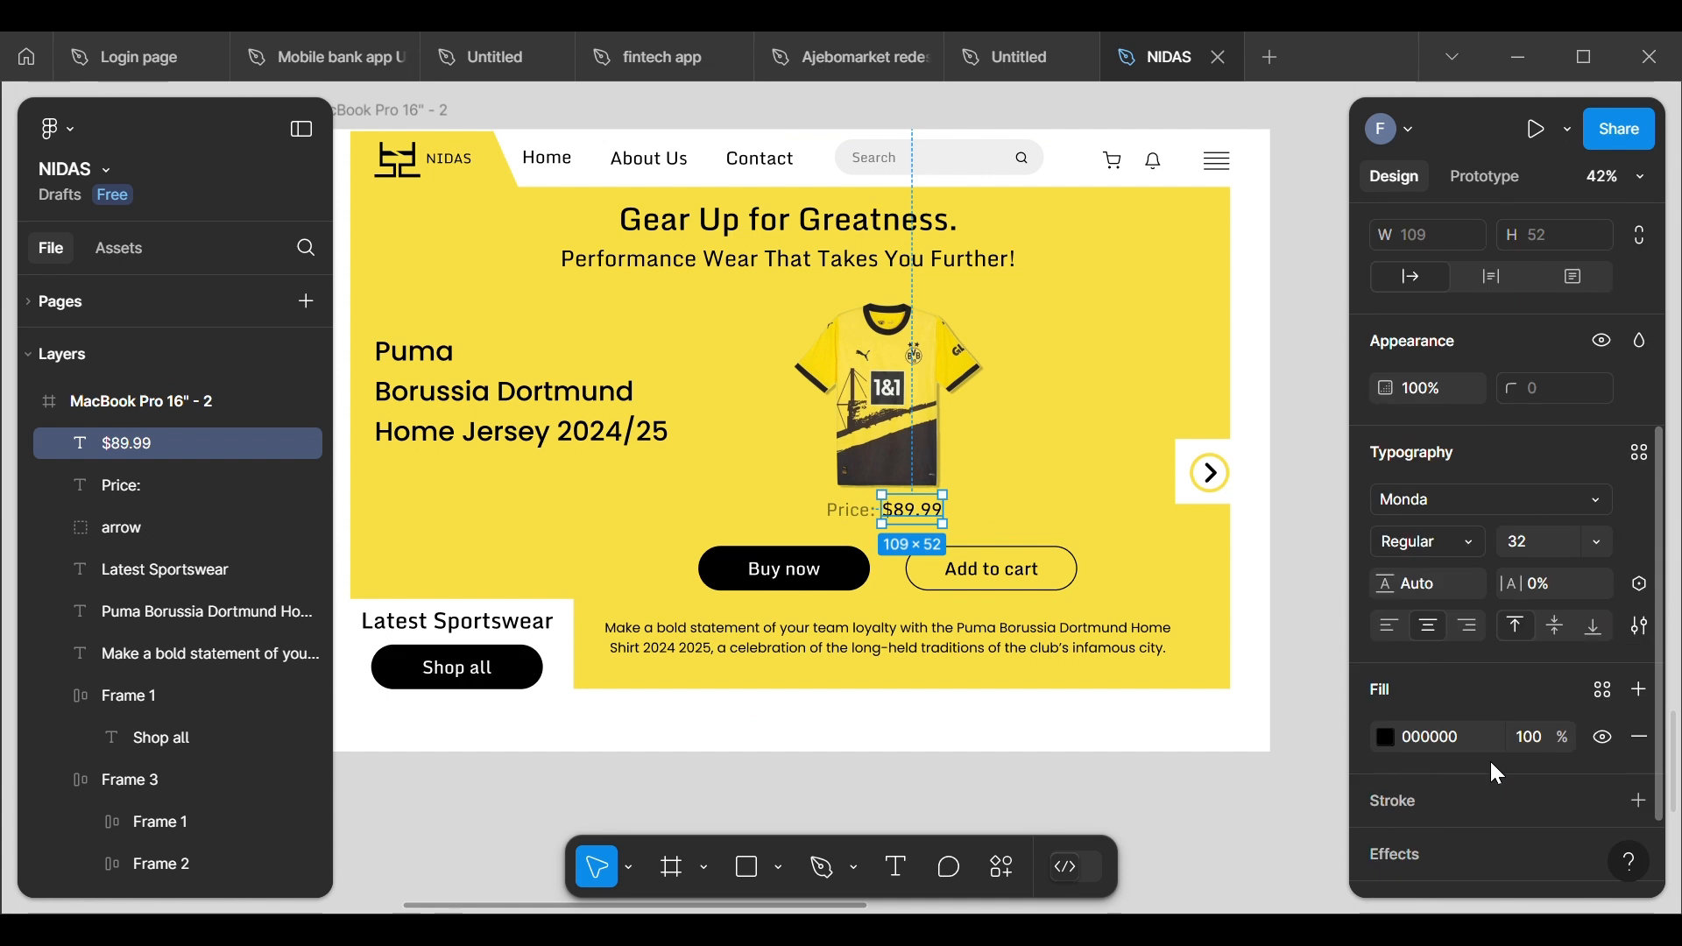
click(1607, 531)
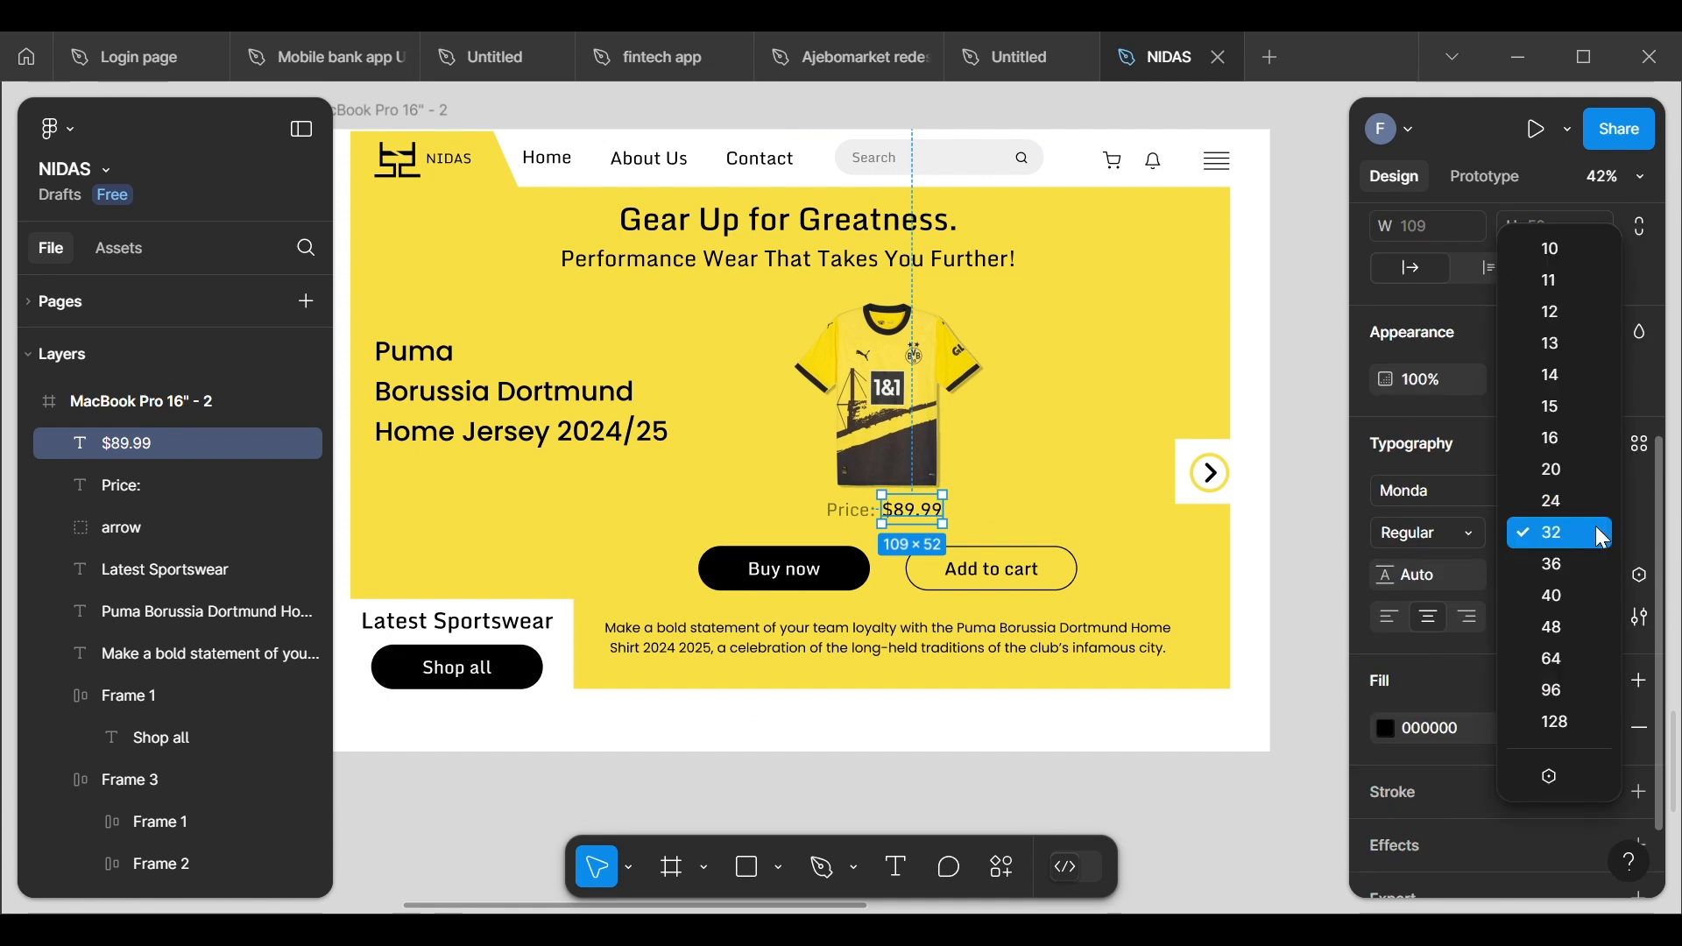
click(1575, 594)
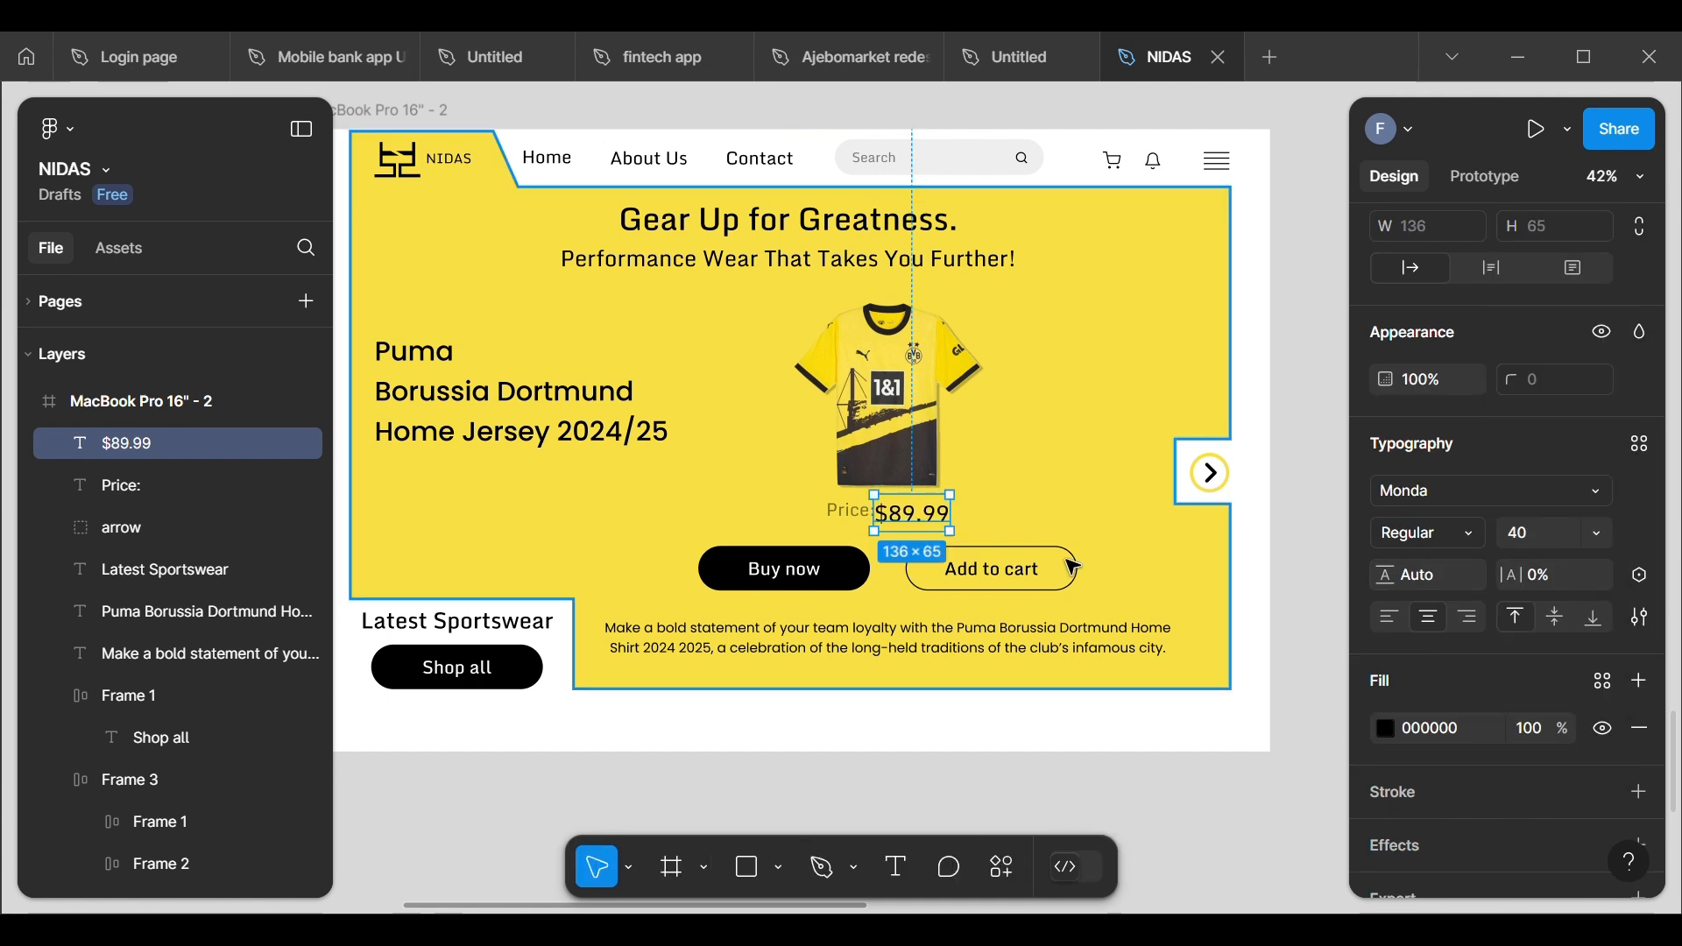
drag(920, 530, 925, 525)
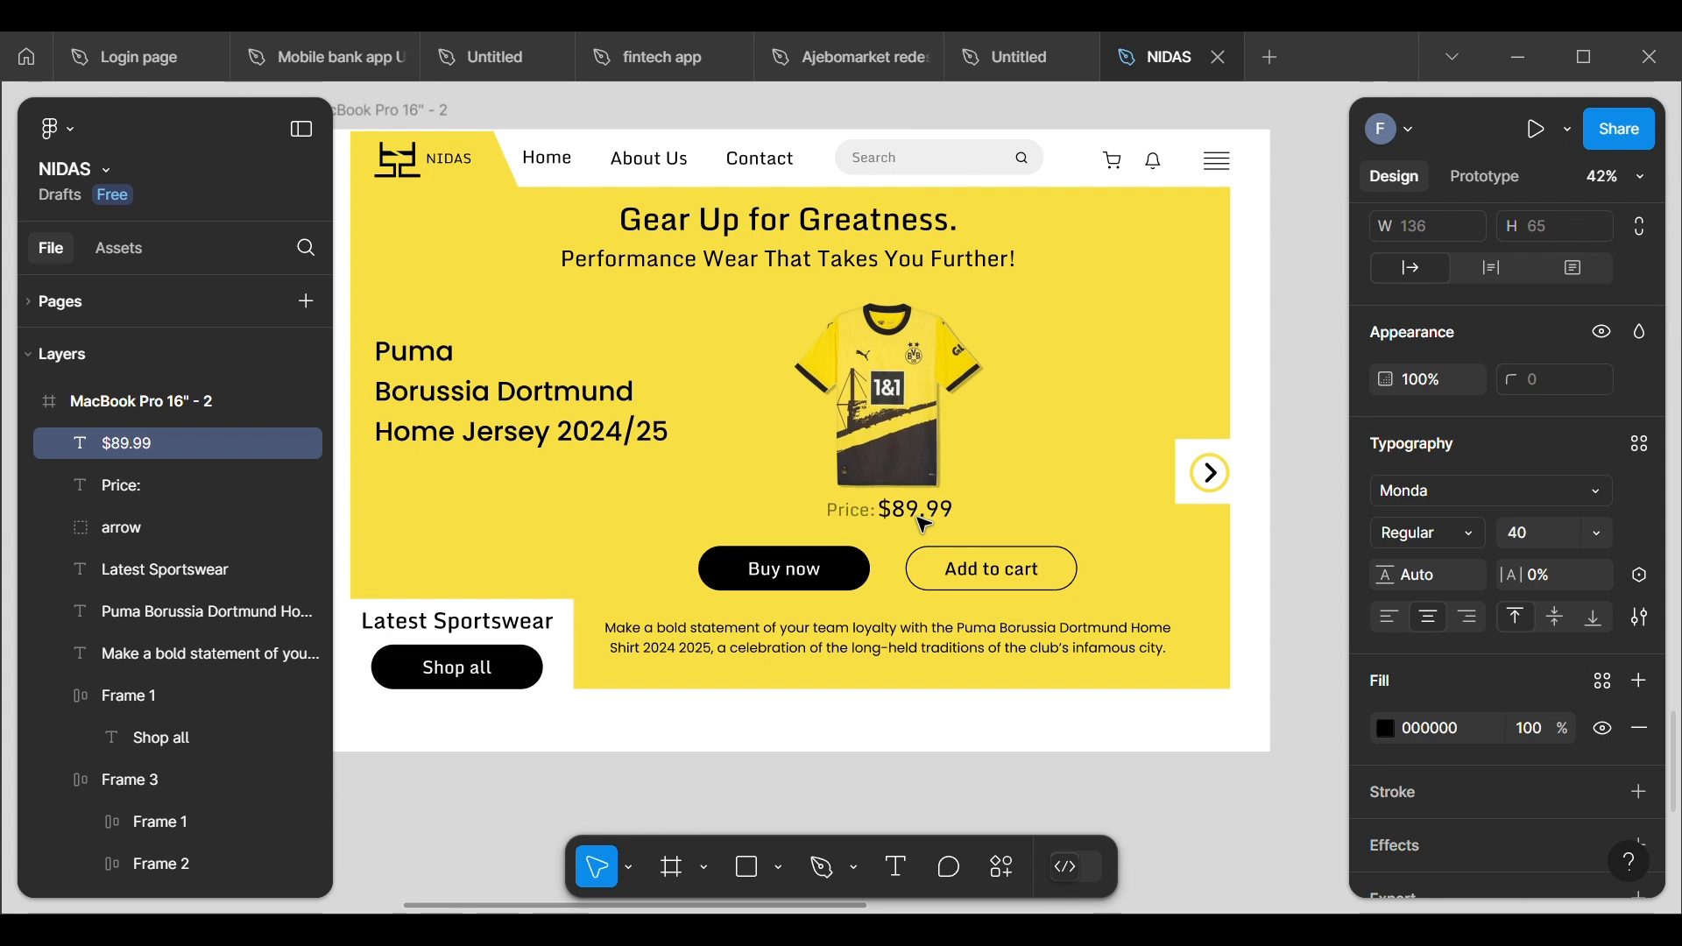
Step: Combine the "Price:" and "$89.99" texts into one auto layout frame
shift+click(847, 525)
right_click(845, 526)
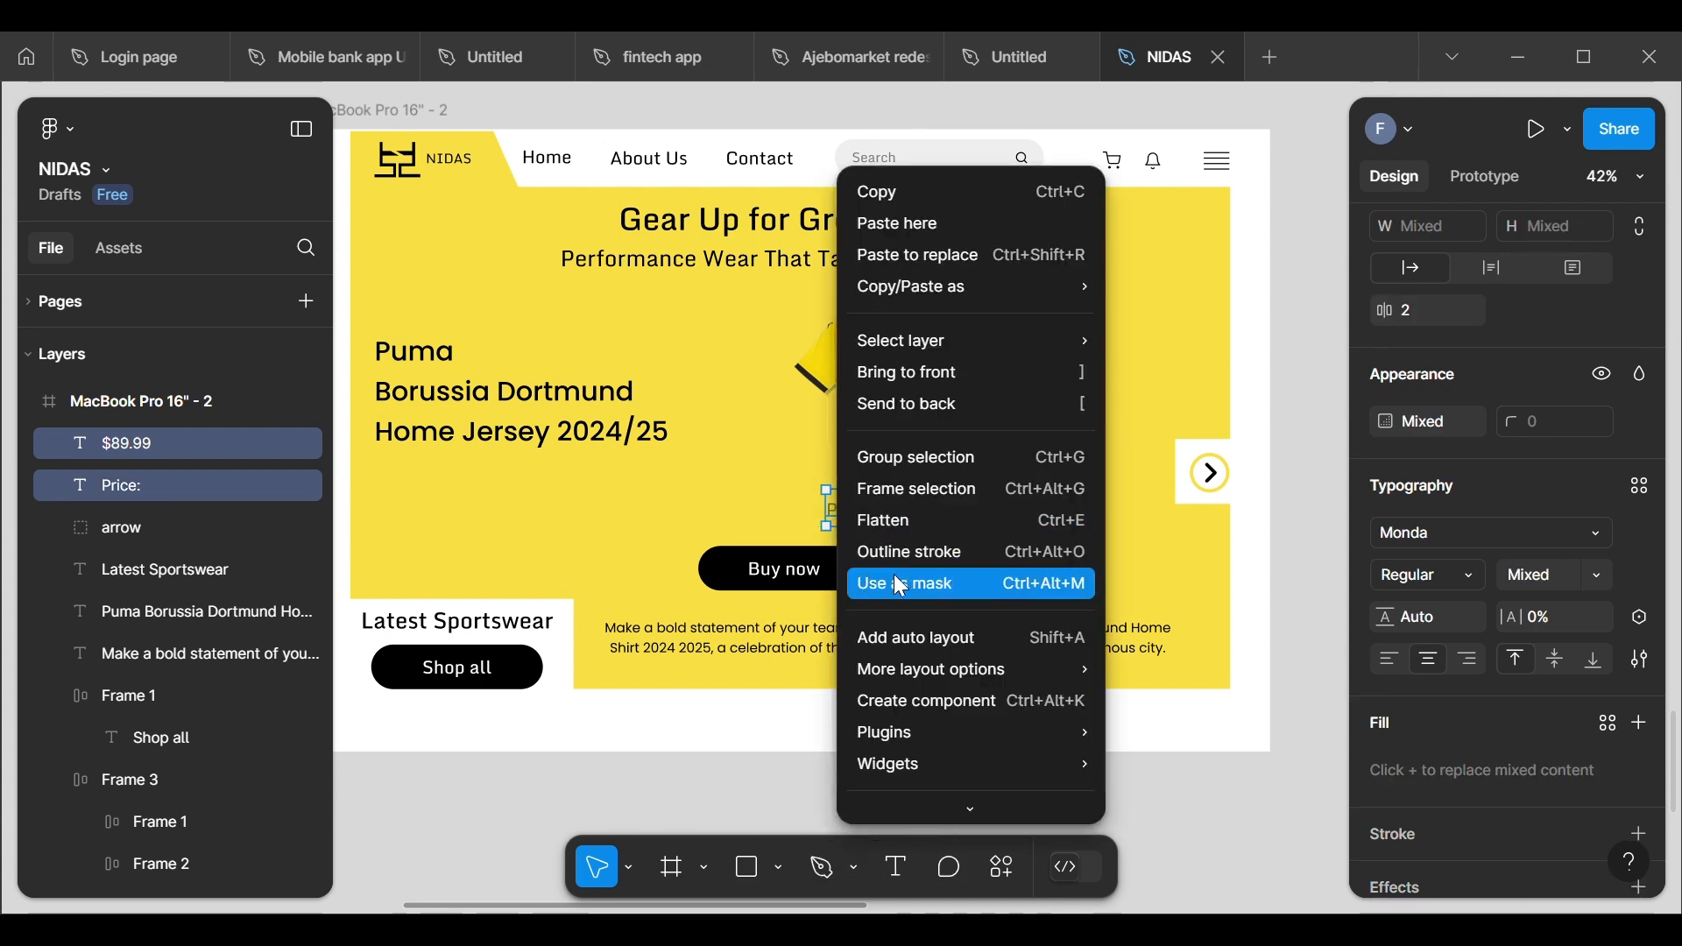
click(888, 638)
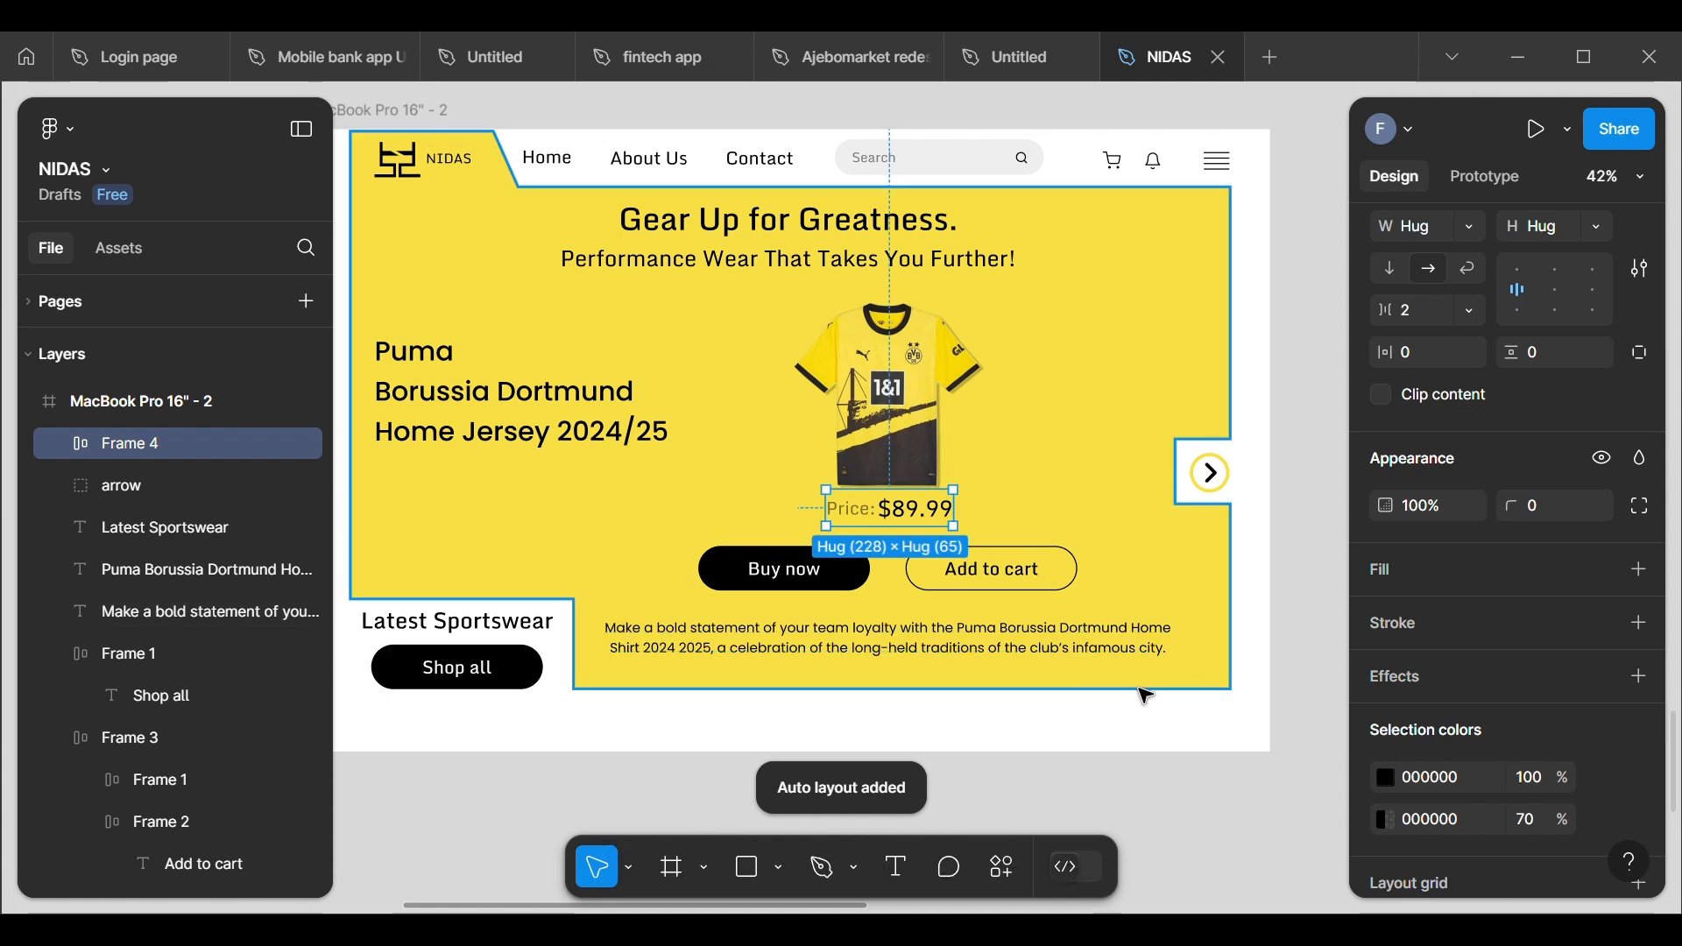
Step: Set the price frame's item spacing to 8 and centre it beneath the Dortmund jersey at X 925, Y 650
scroll(1397, 708, down, 2)
scroll(1396, 710, up, 6)
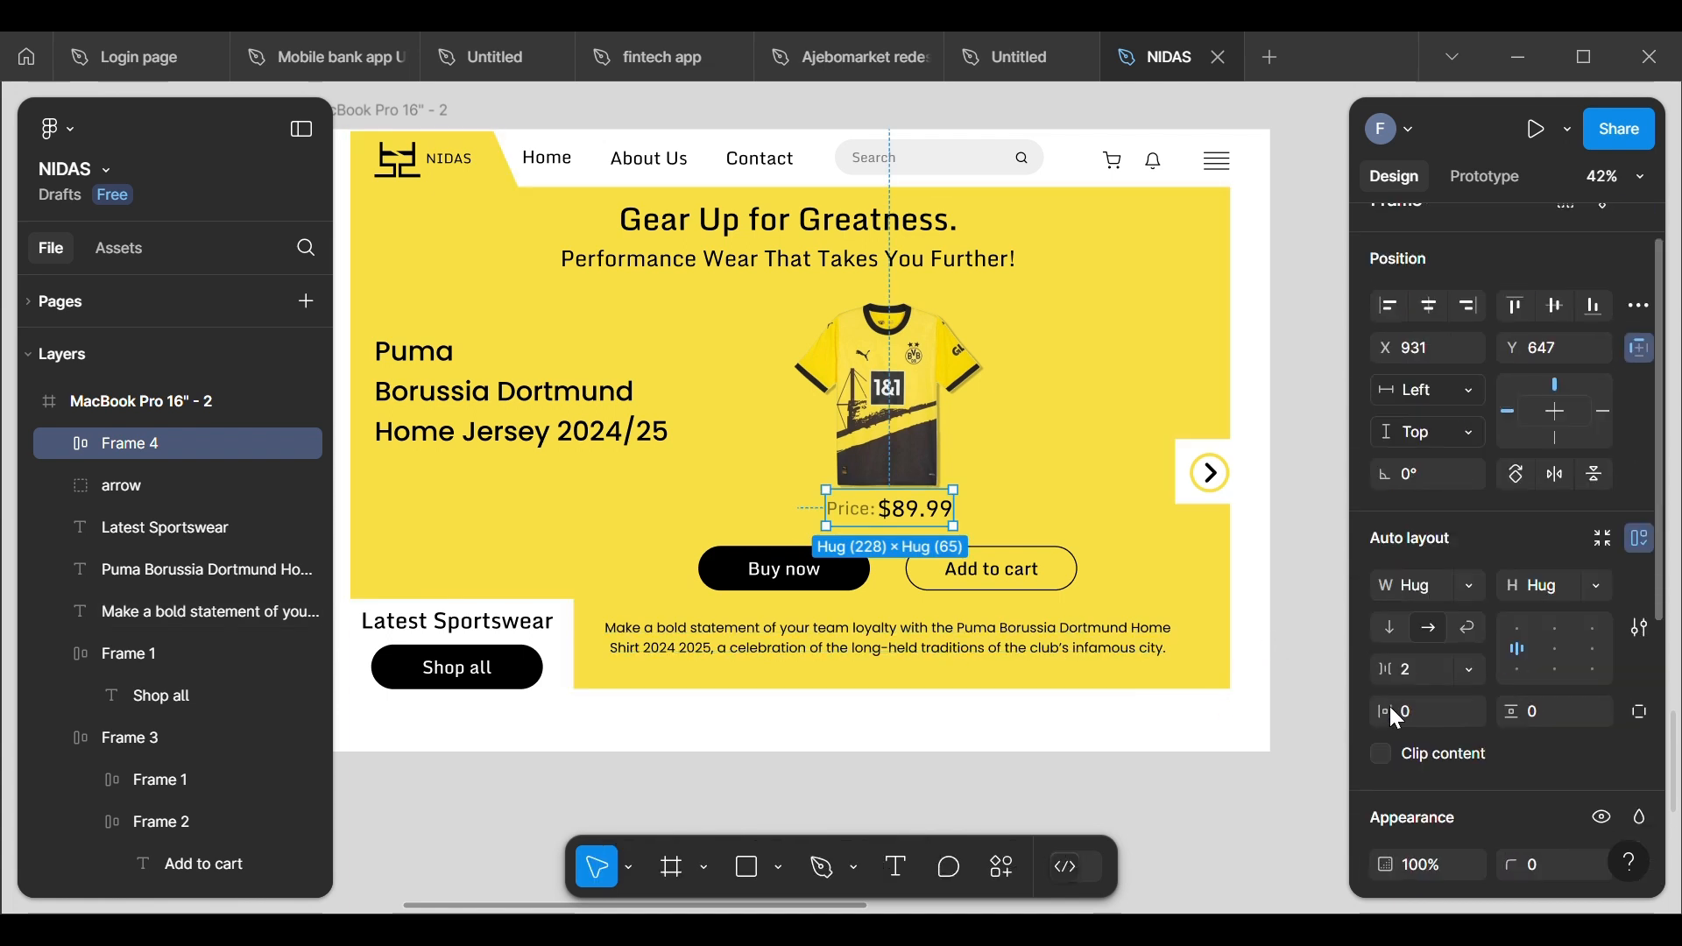
click(1431, 708)
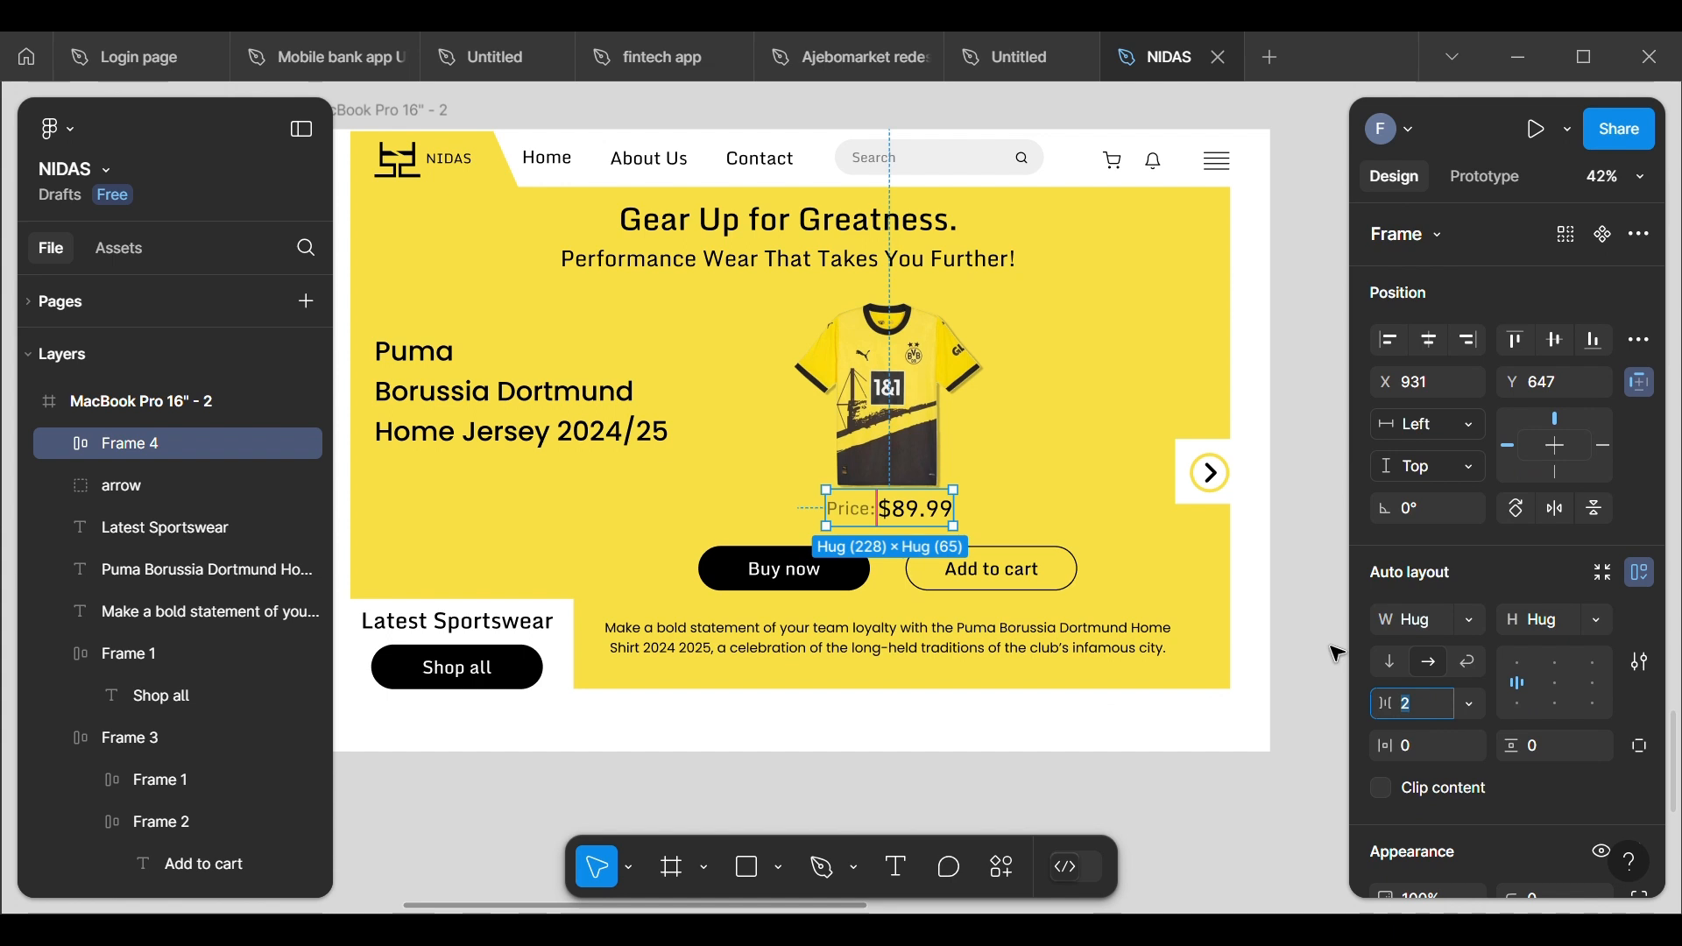
text(8)
key(Return)
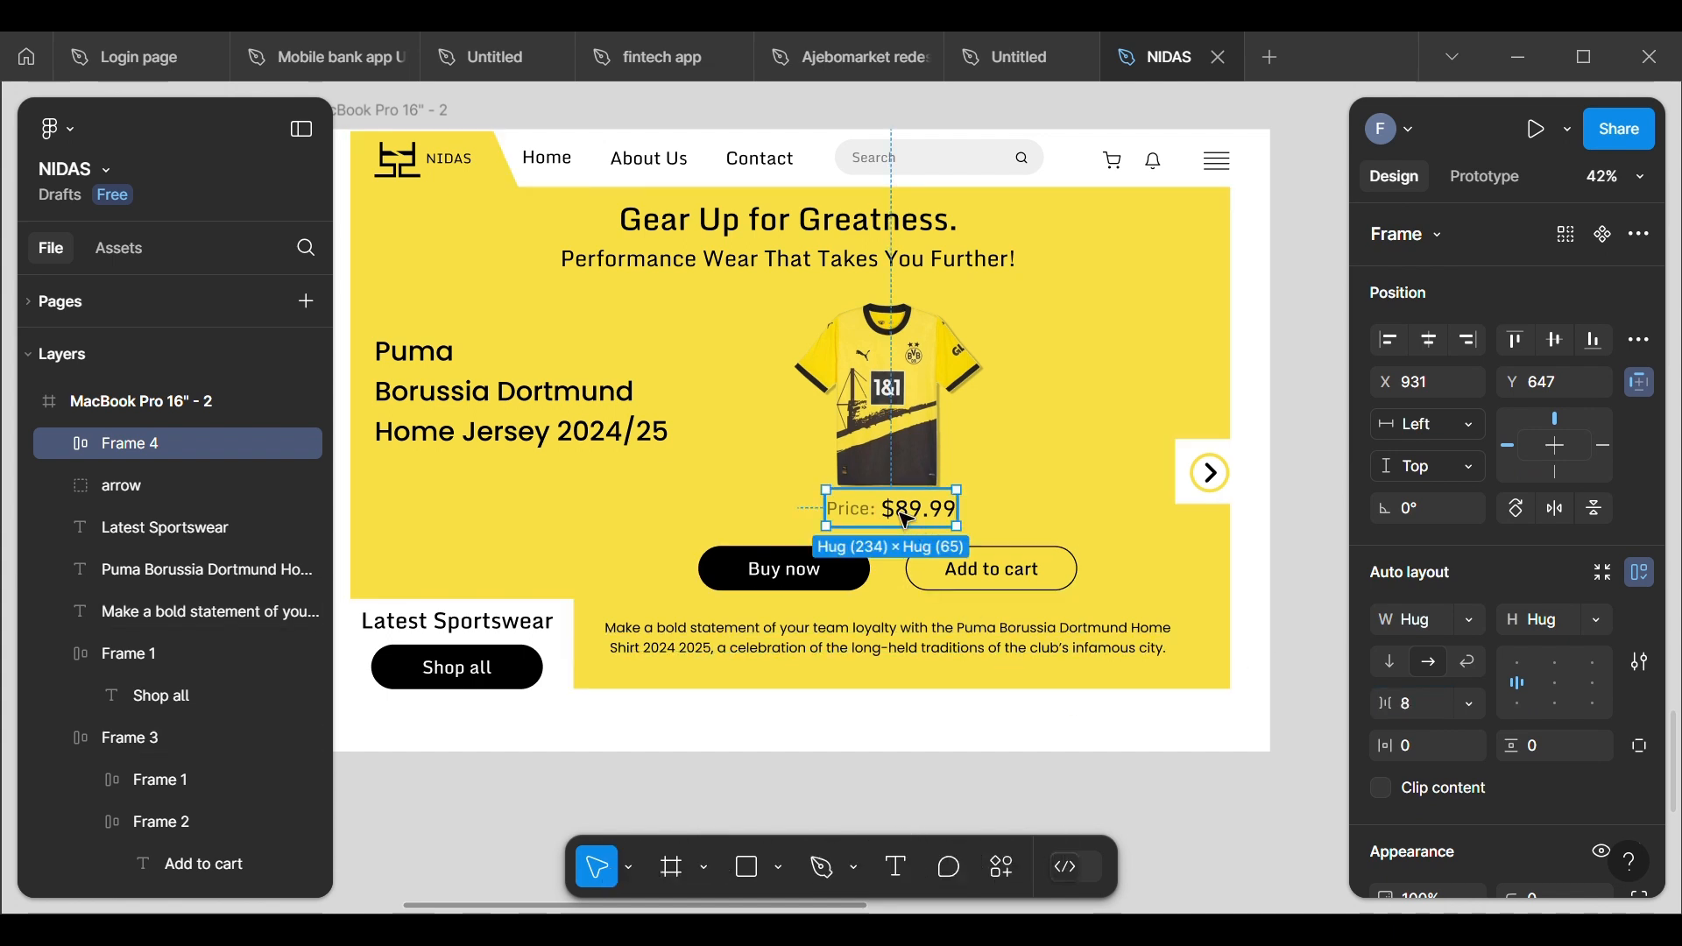
drag(908, 517, 906, 524)
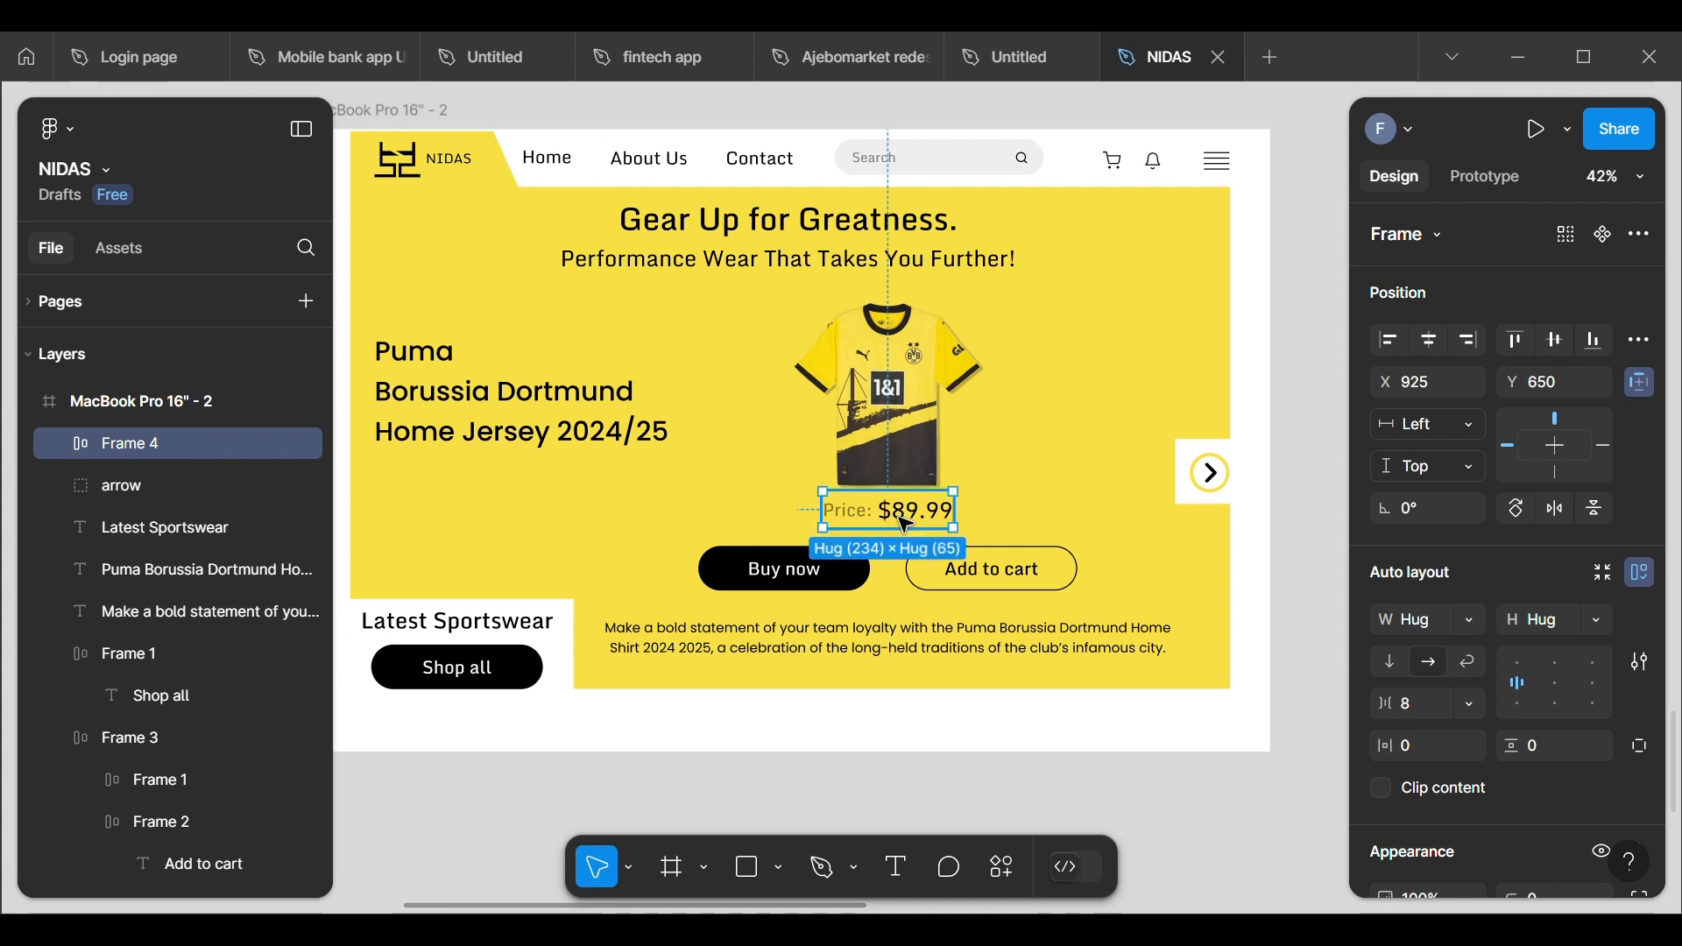
click(953, 774)
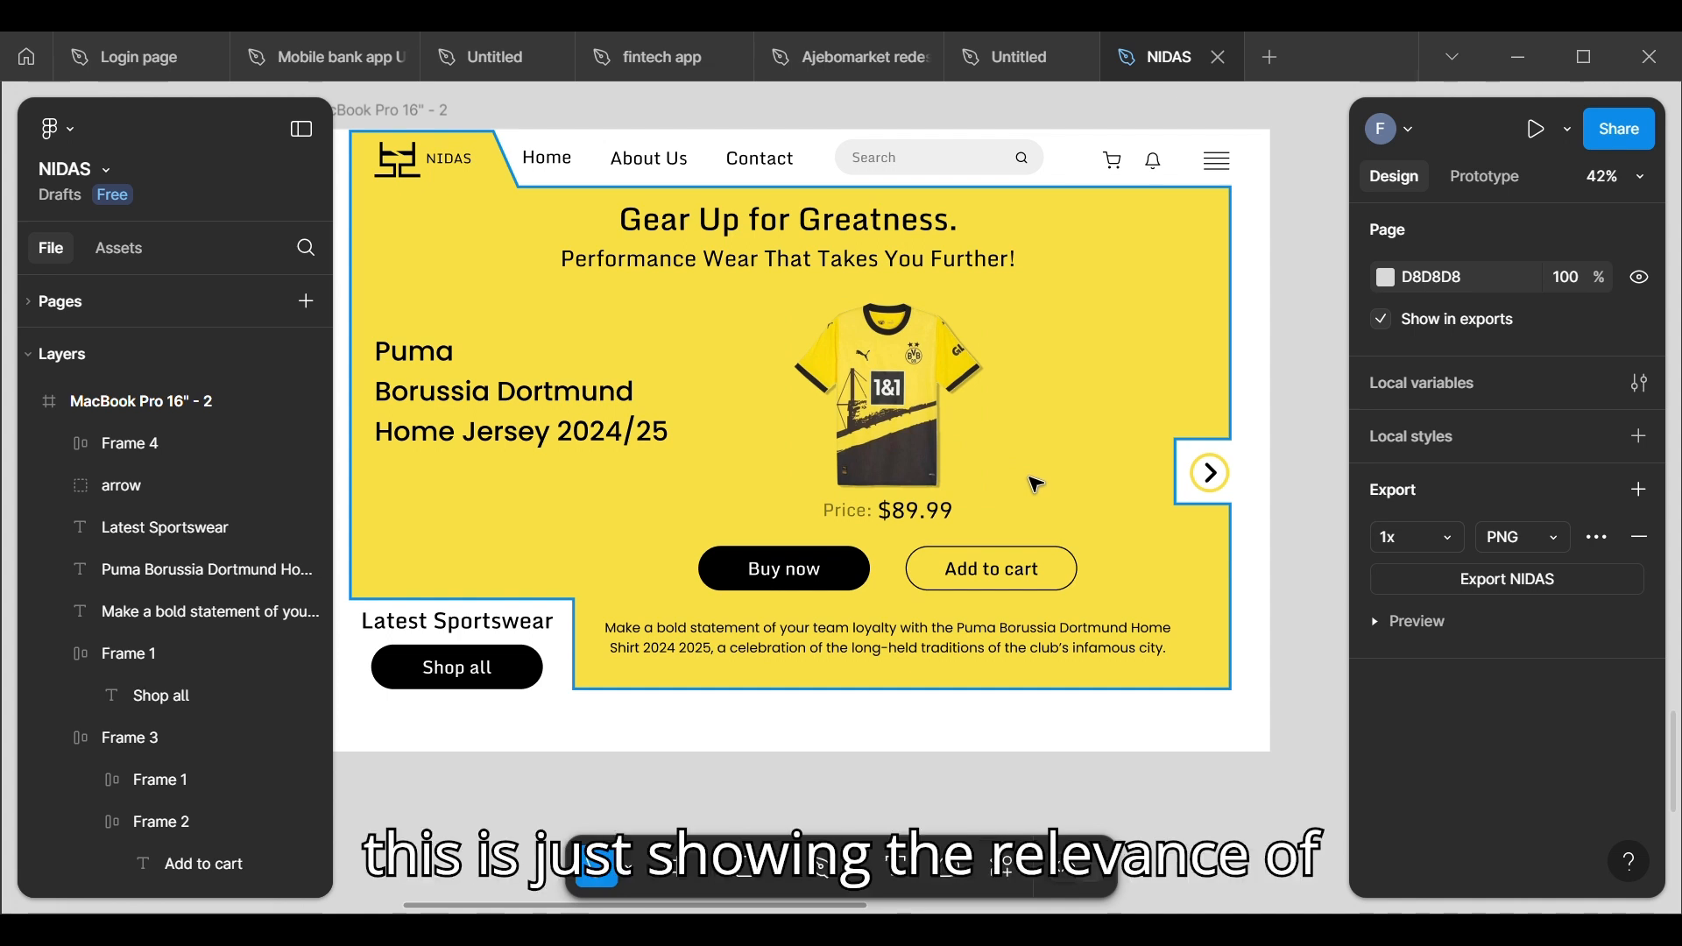
click(937, 523)
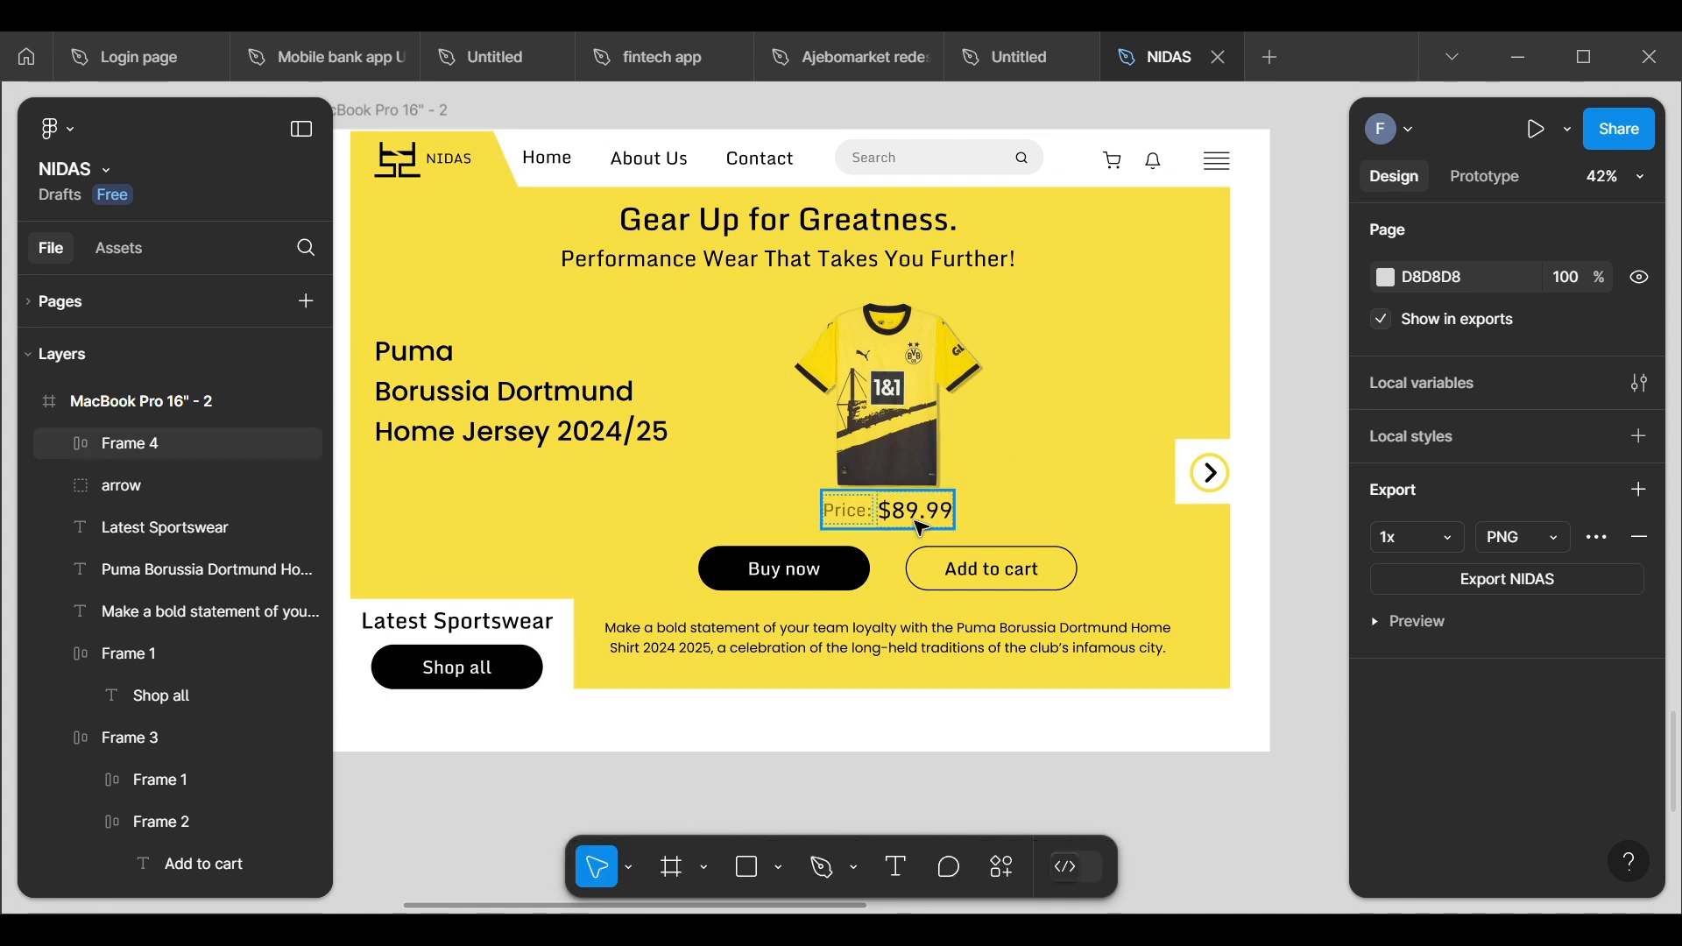
click(913, 445)
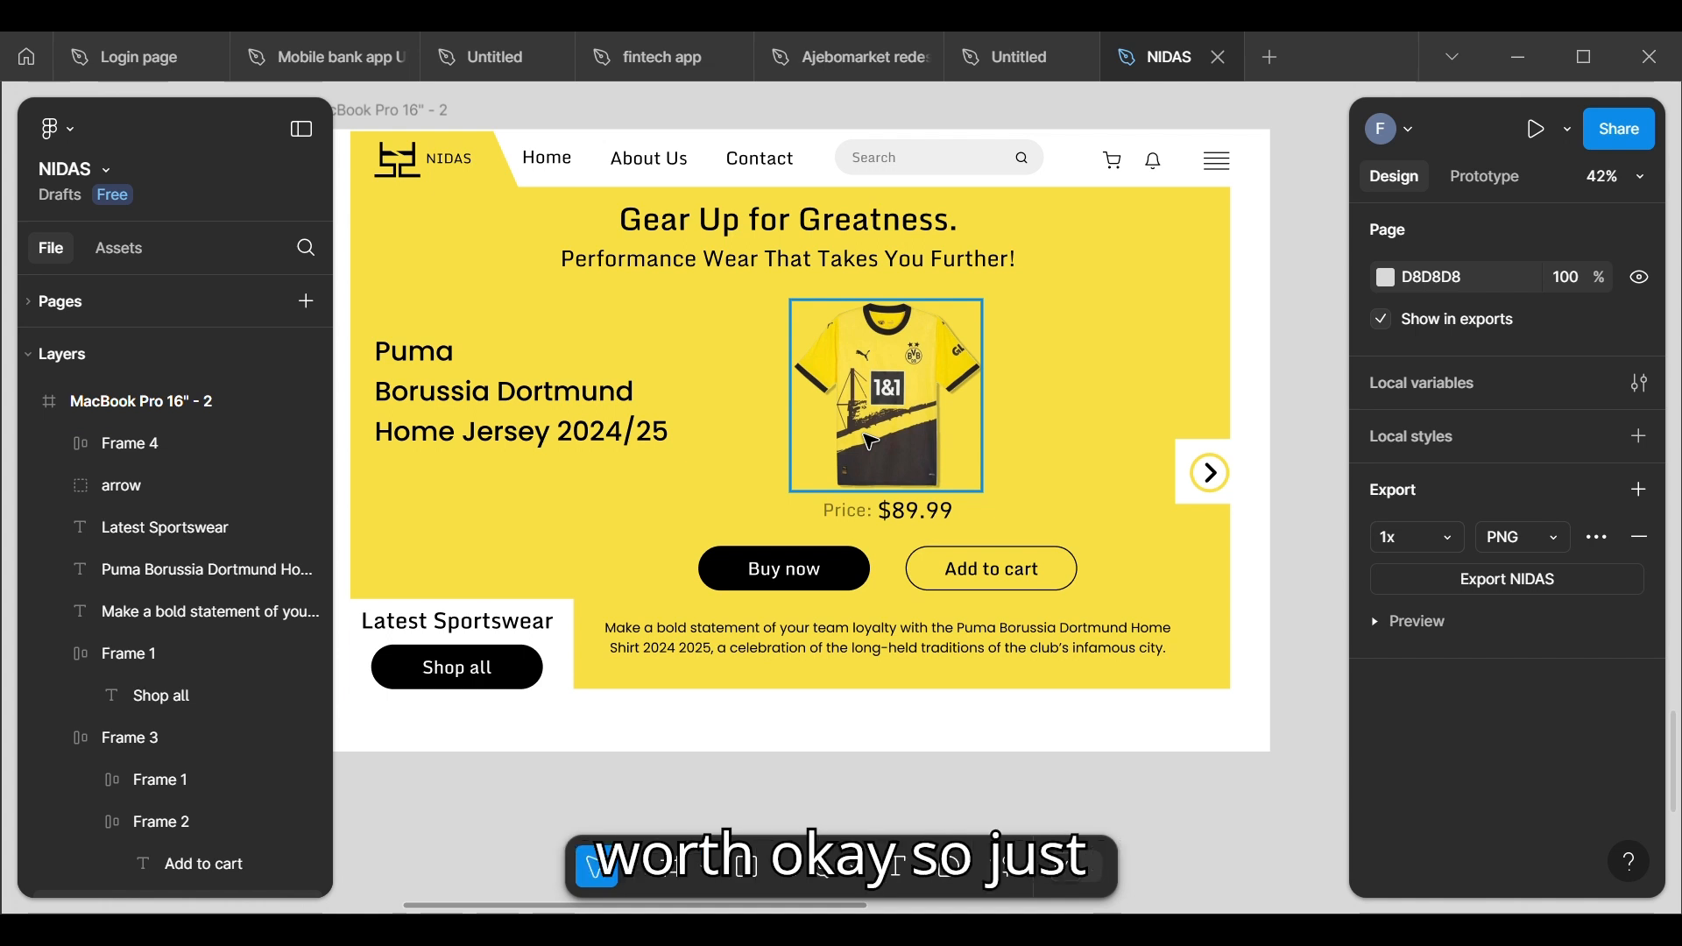
click(436, 425)
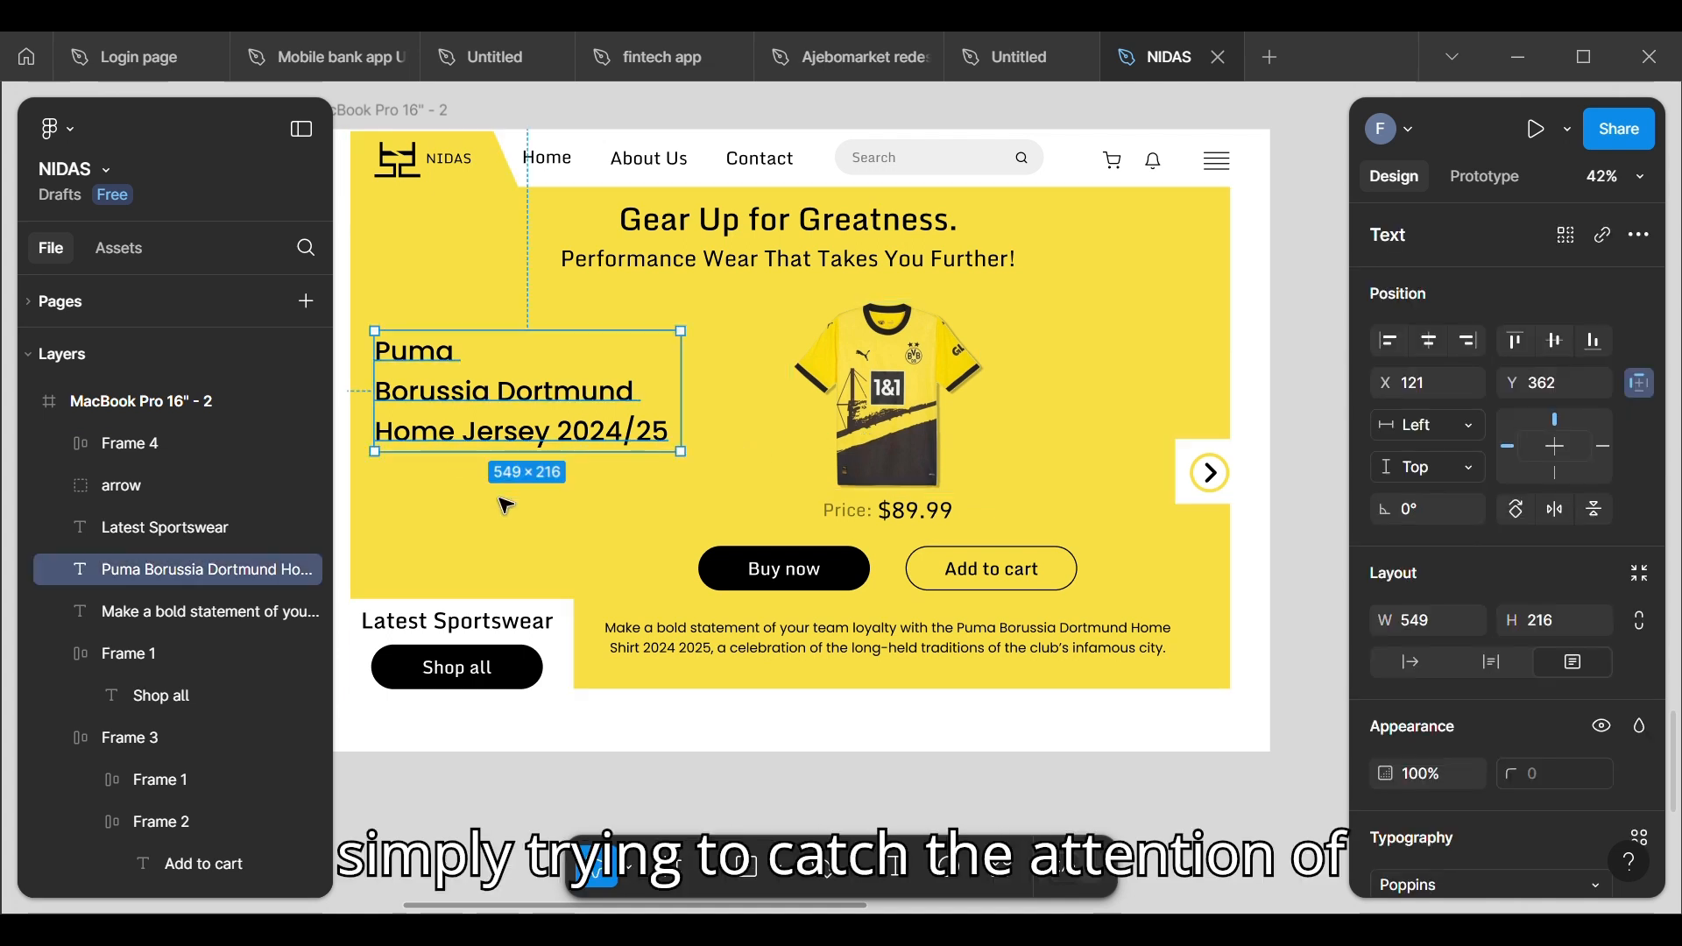
click(612, 776)
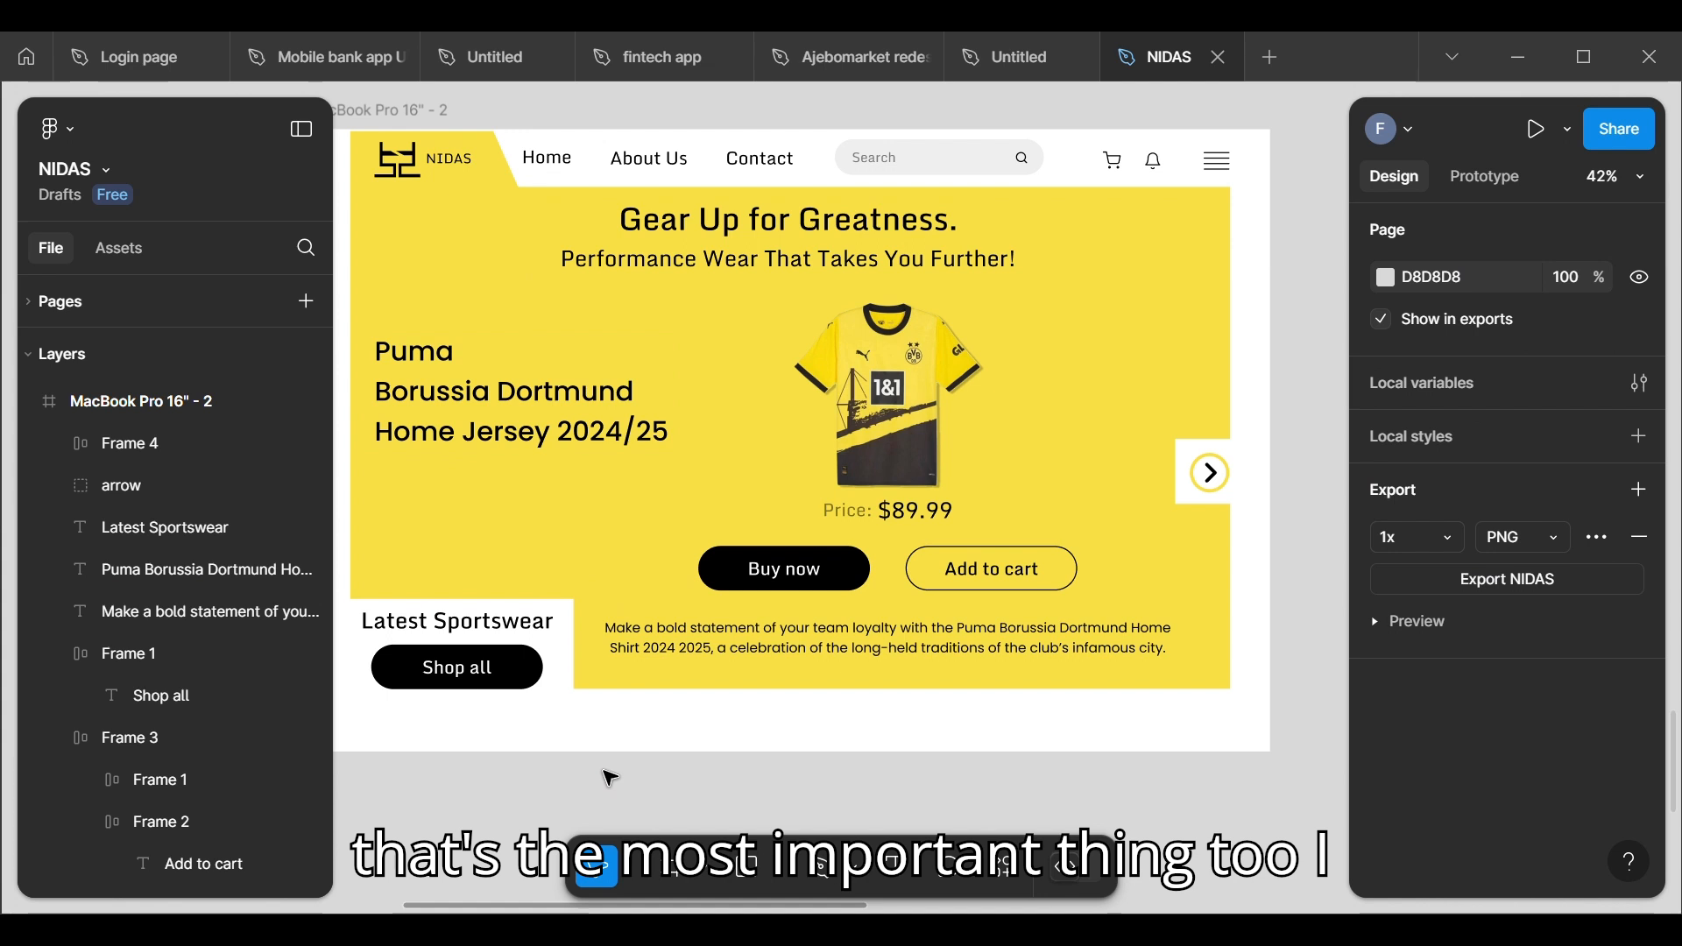
Step: Try white (FFFFFF) as the fill of only the "Gear Up for Greatness." line in the hero heading
double_click(627, 247)
double_click(633, 237)
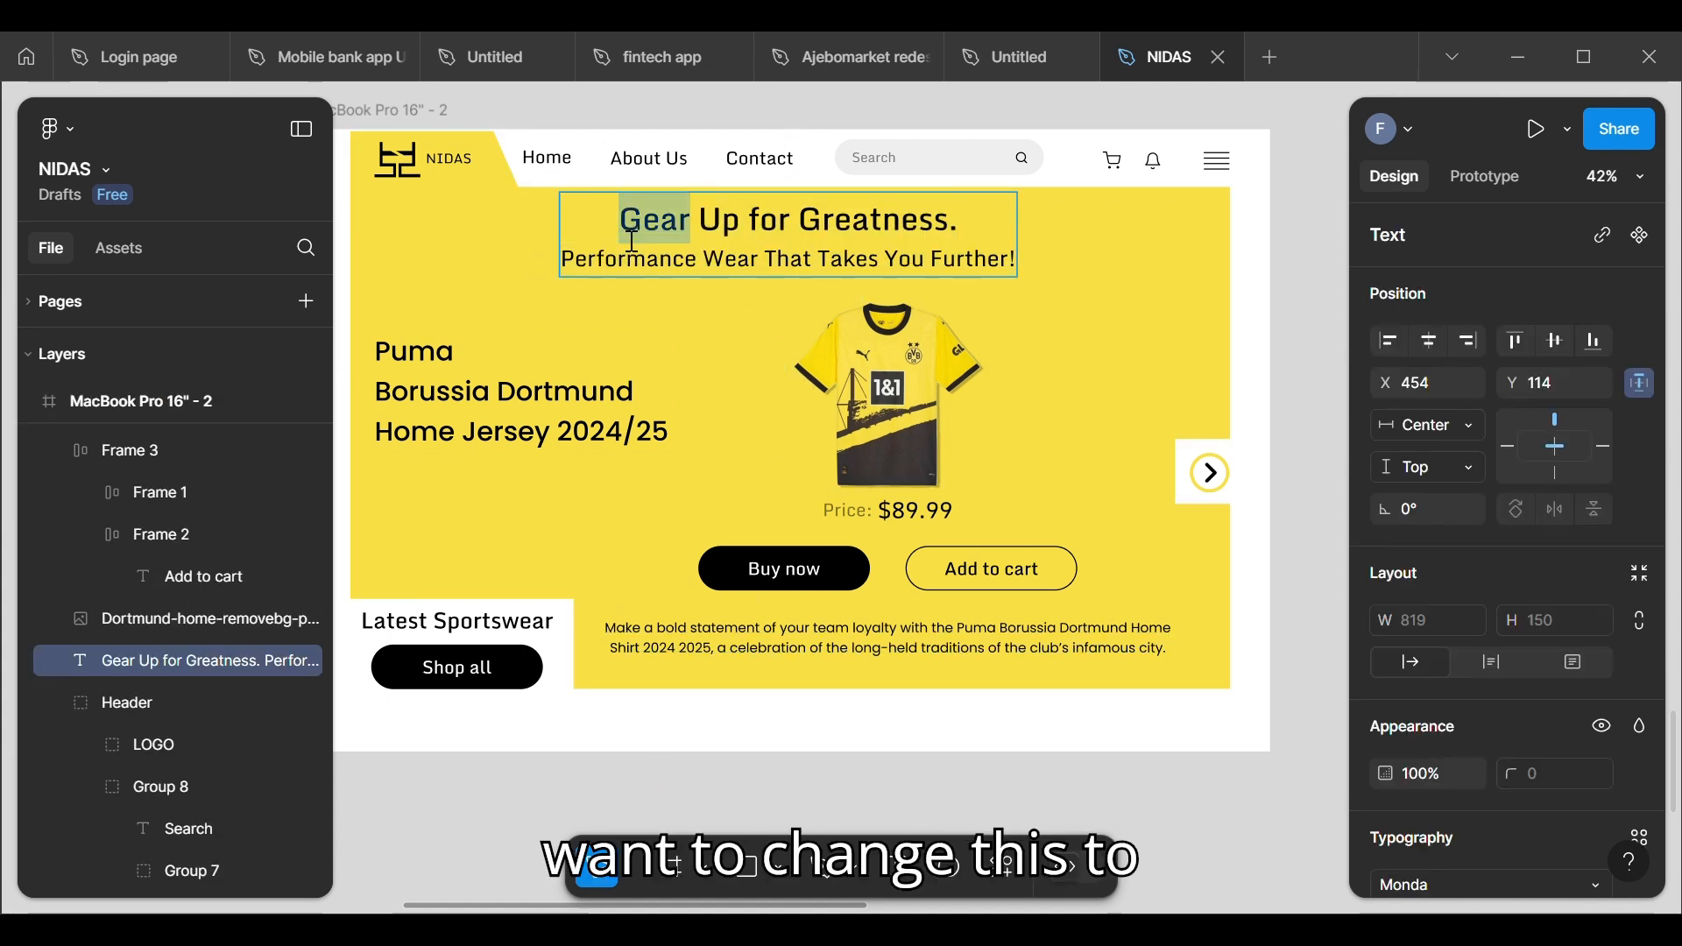
drag(633, 241, 976, 229)
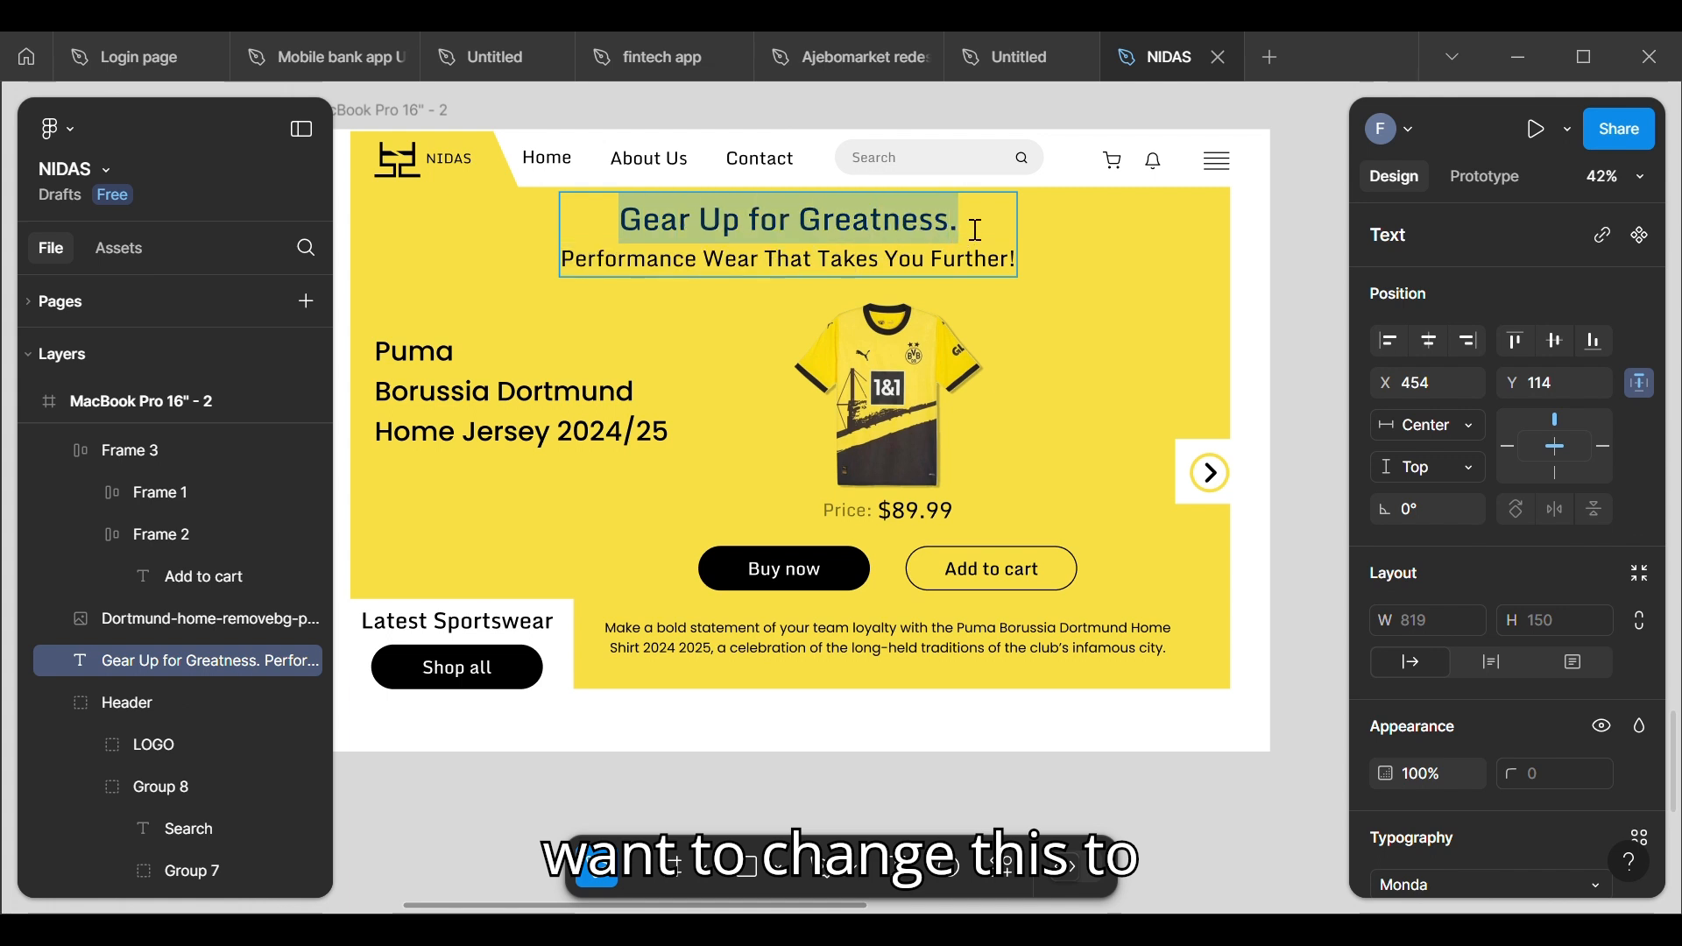
scroll(1480, 846, down, 5)
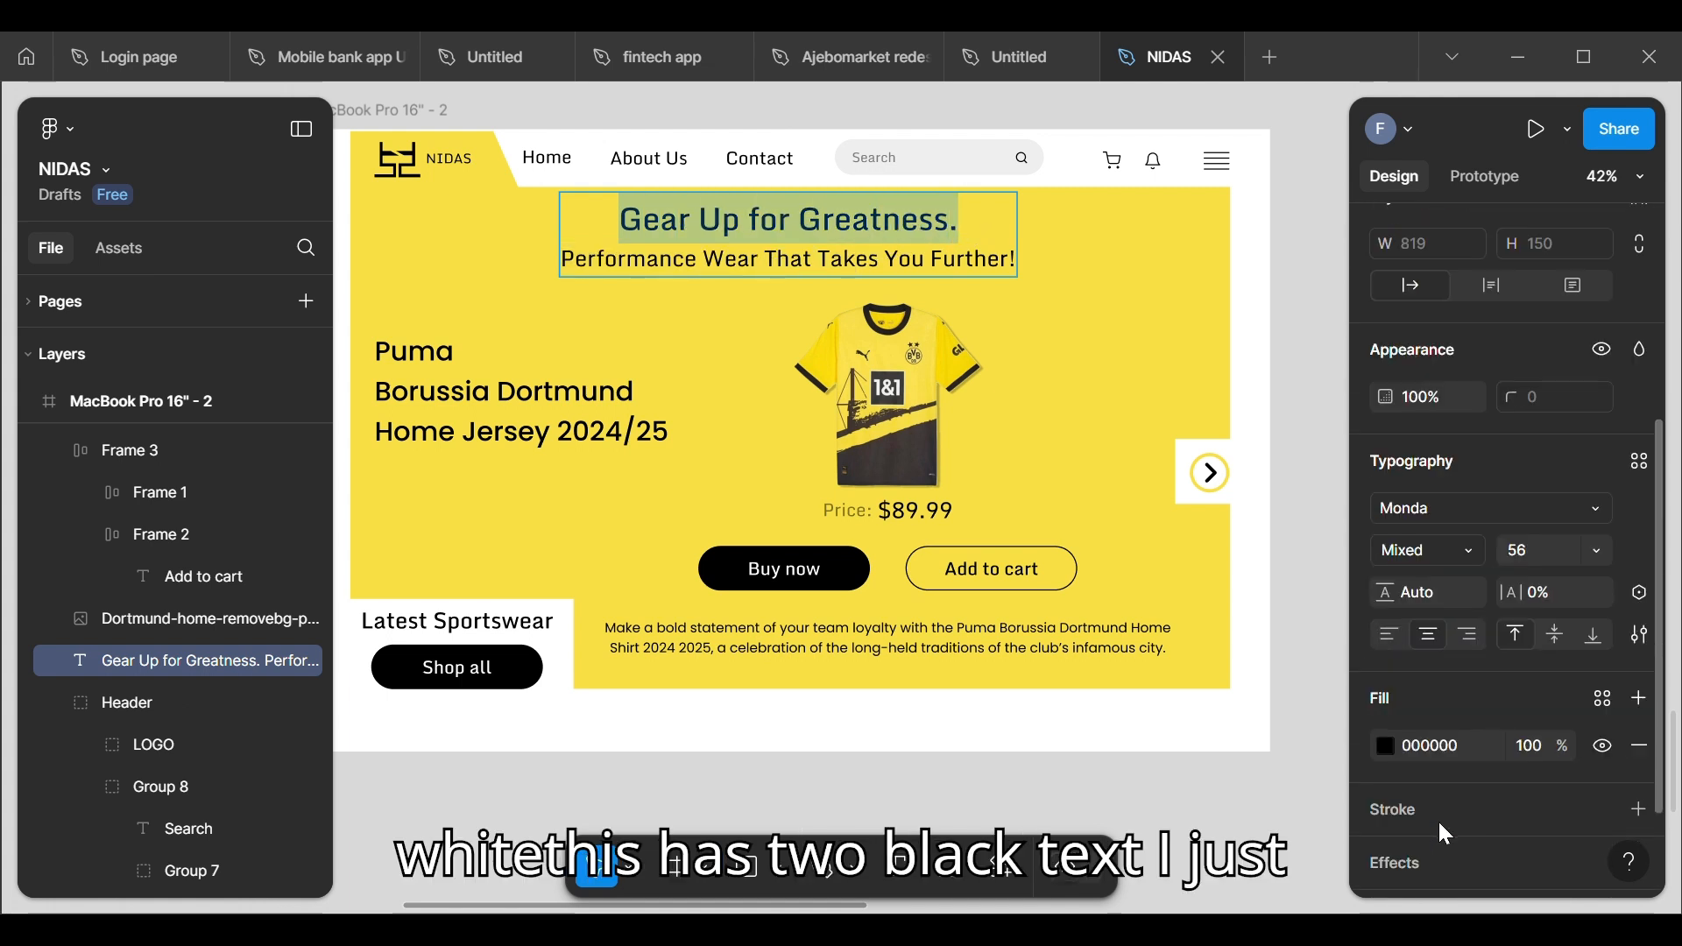
click(1386, 729)
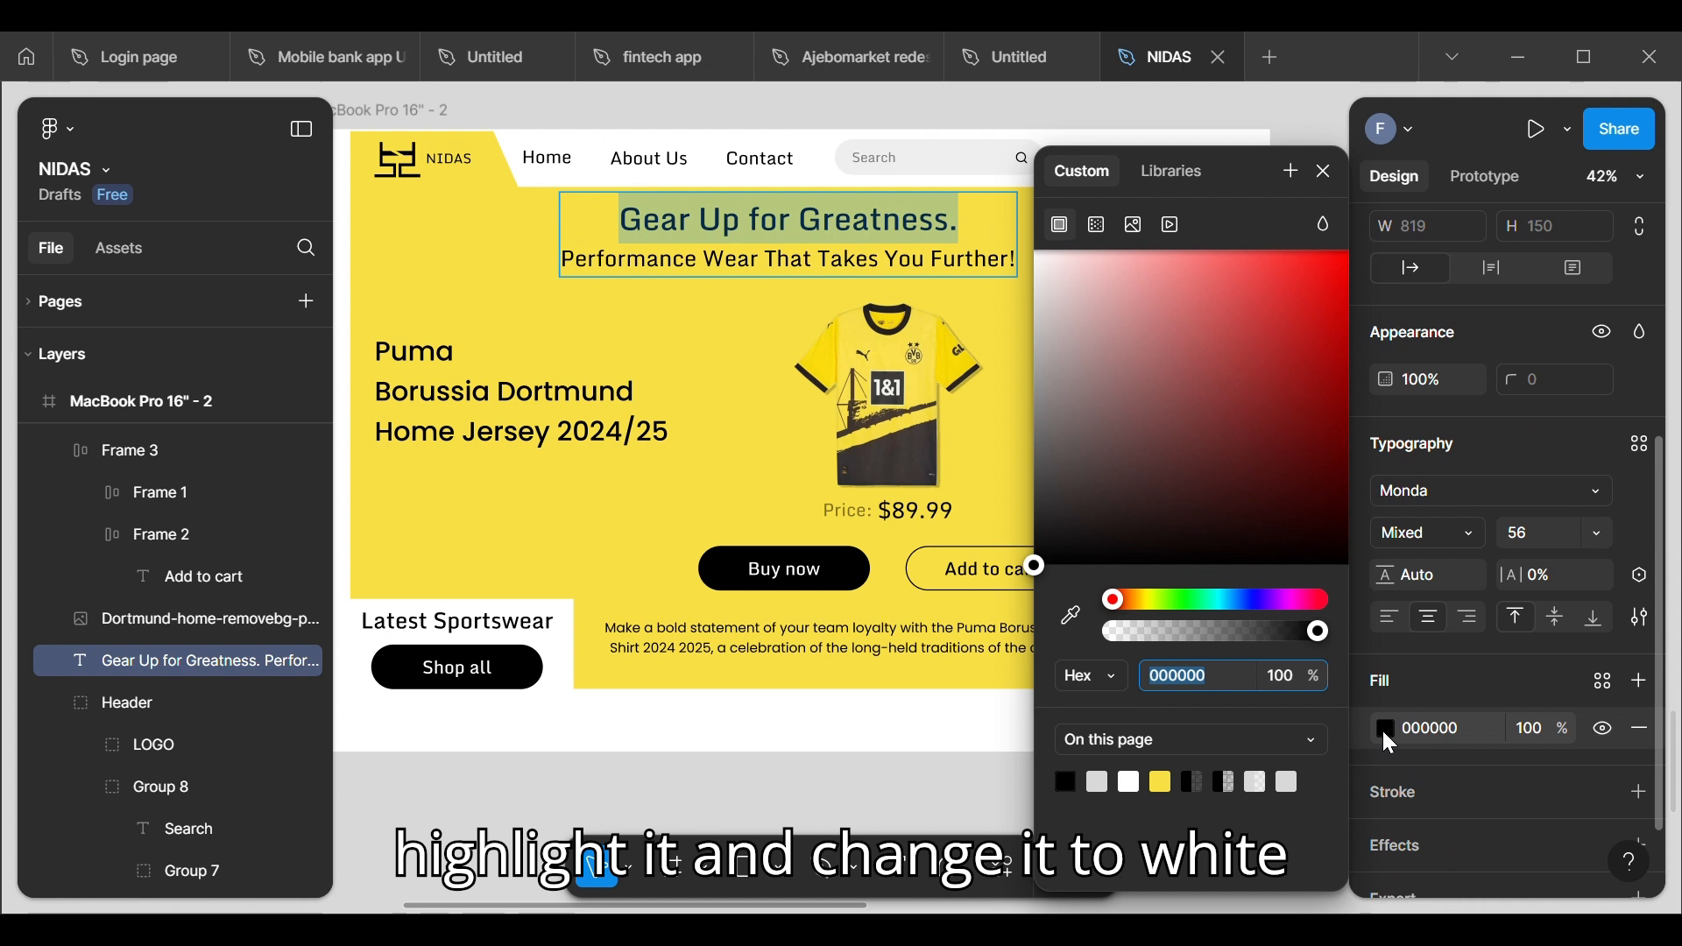
click(1134, 785)
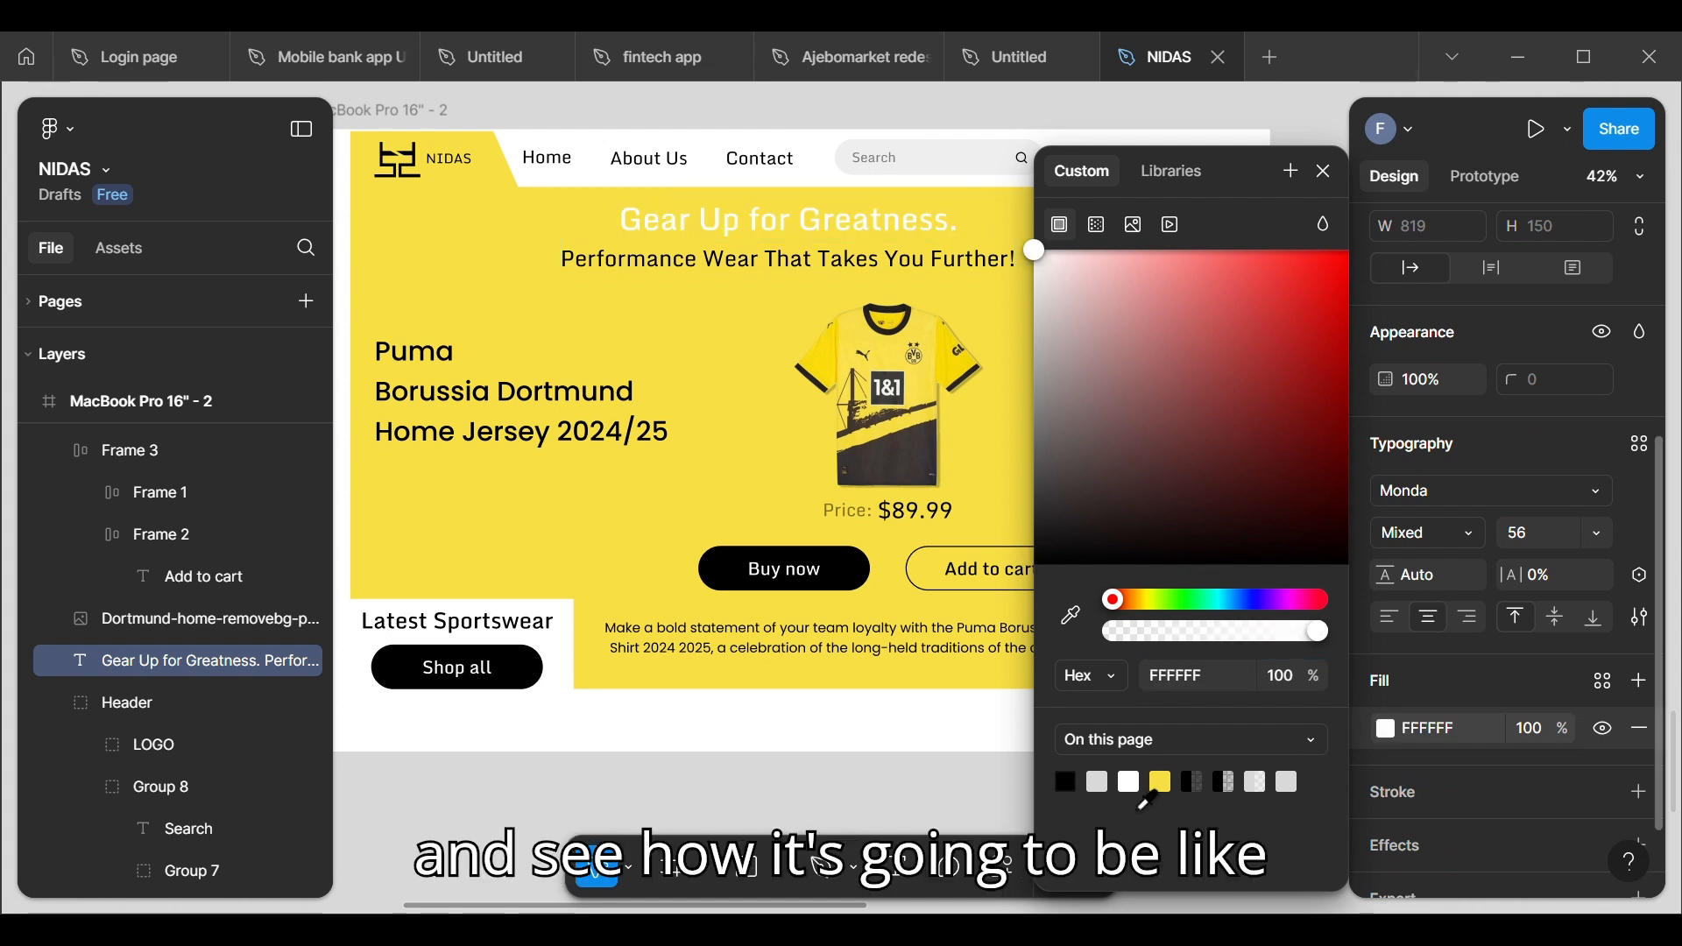
key(Escape)
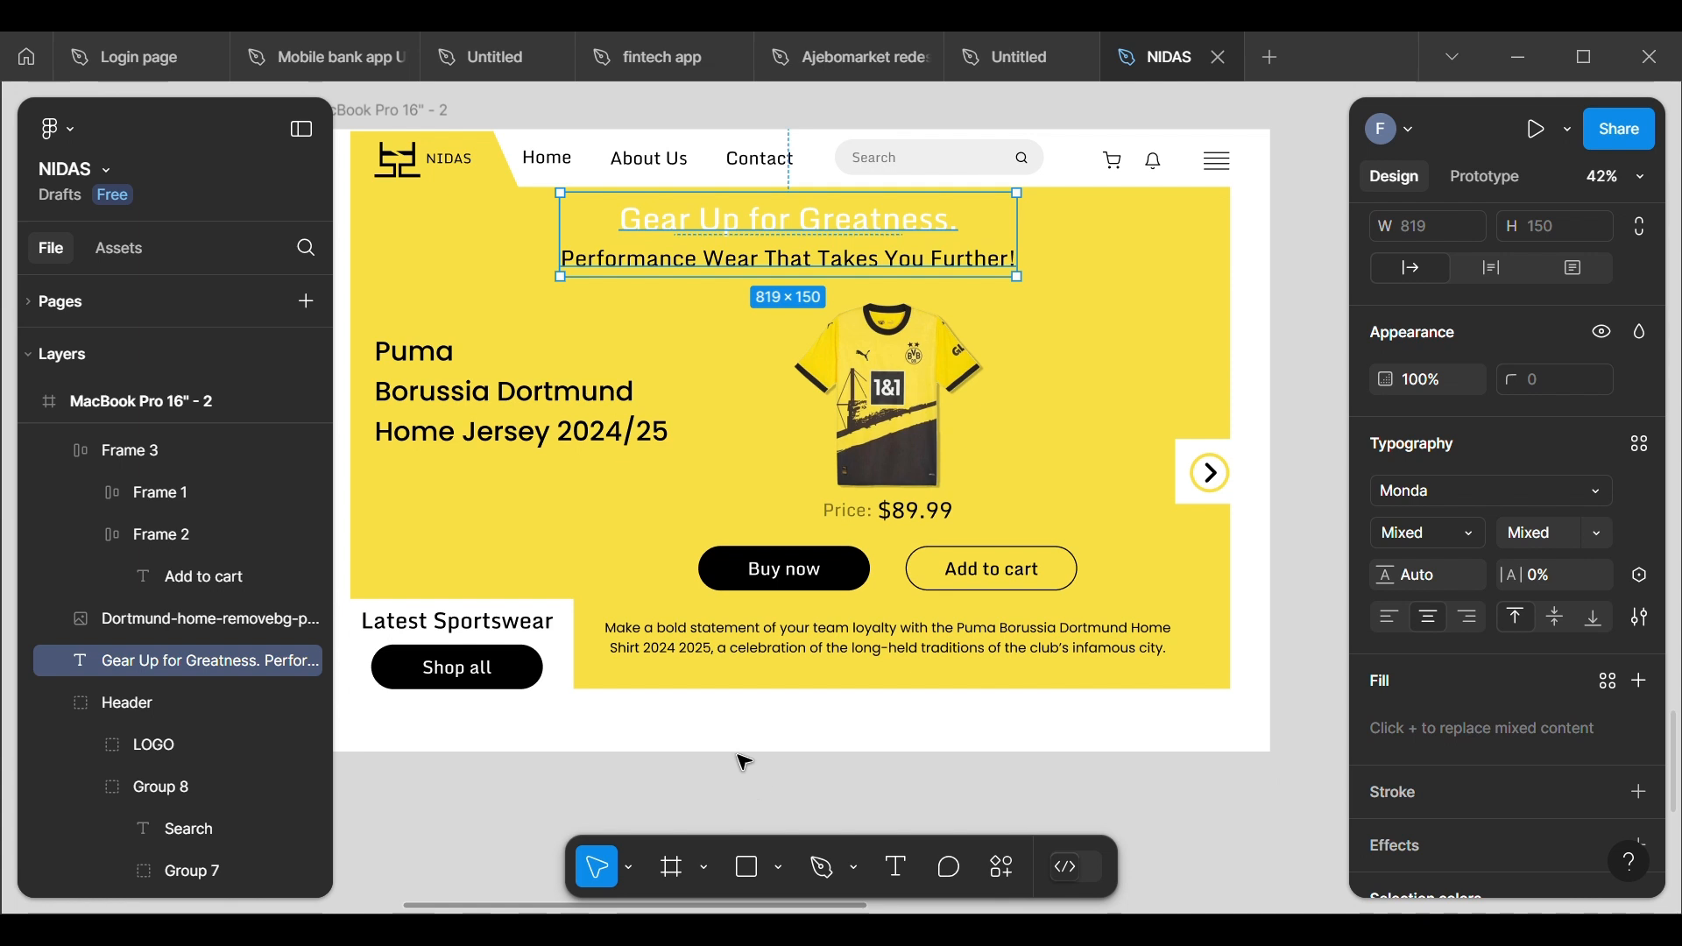
click(741, 757)
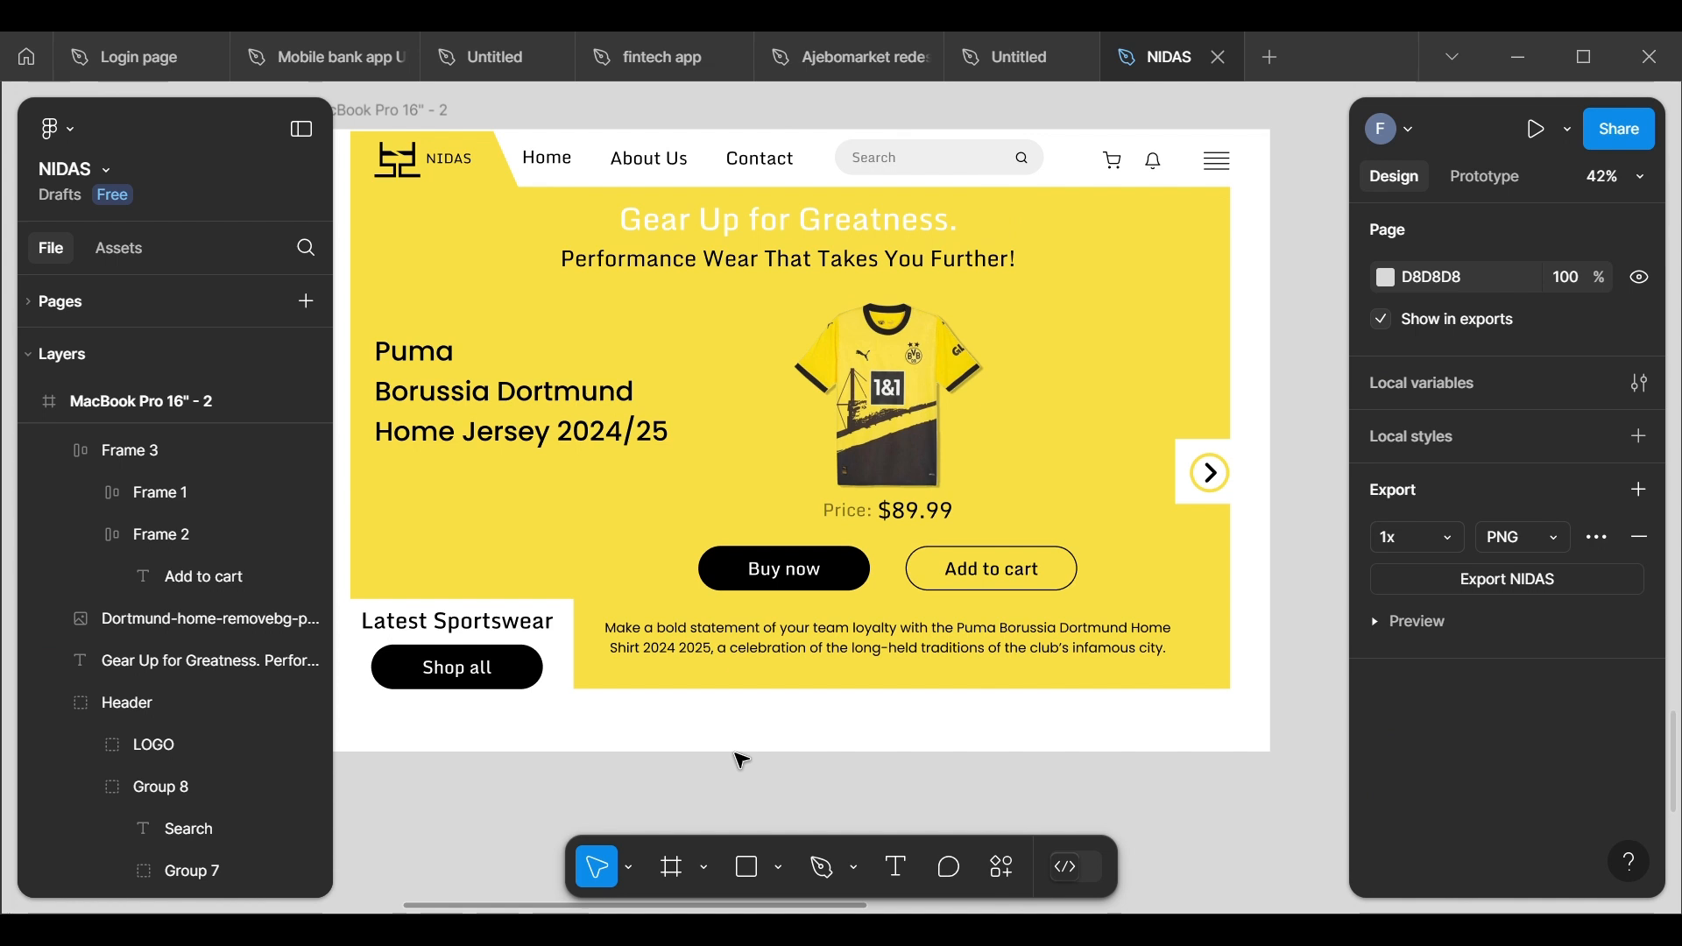
Step: Try grey 909090 on the "Gear Up for Greatness." line and set its fill back to black (000000)
click(786, 240)
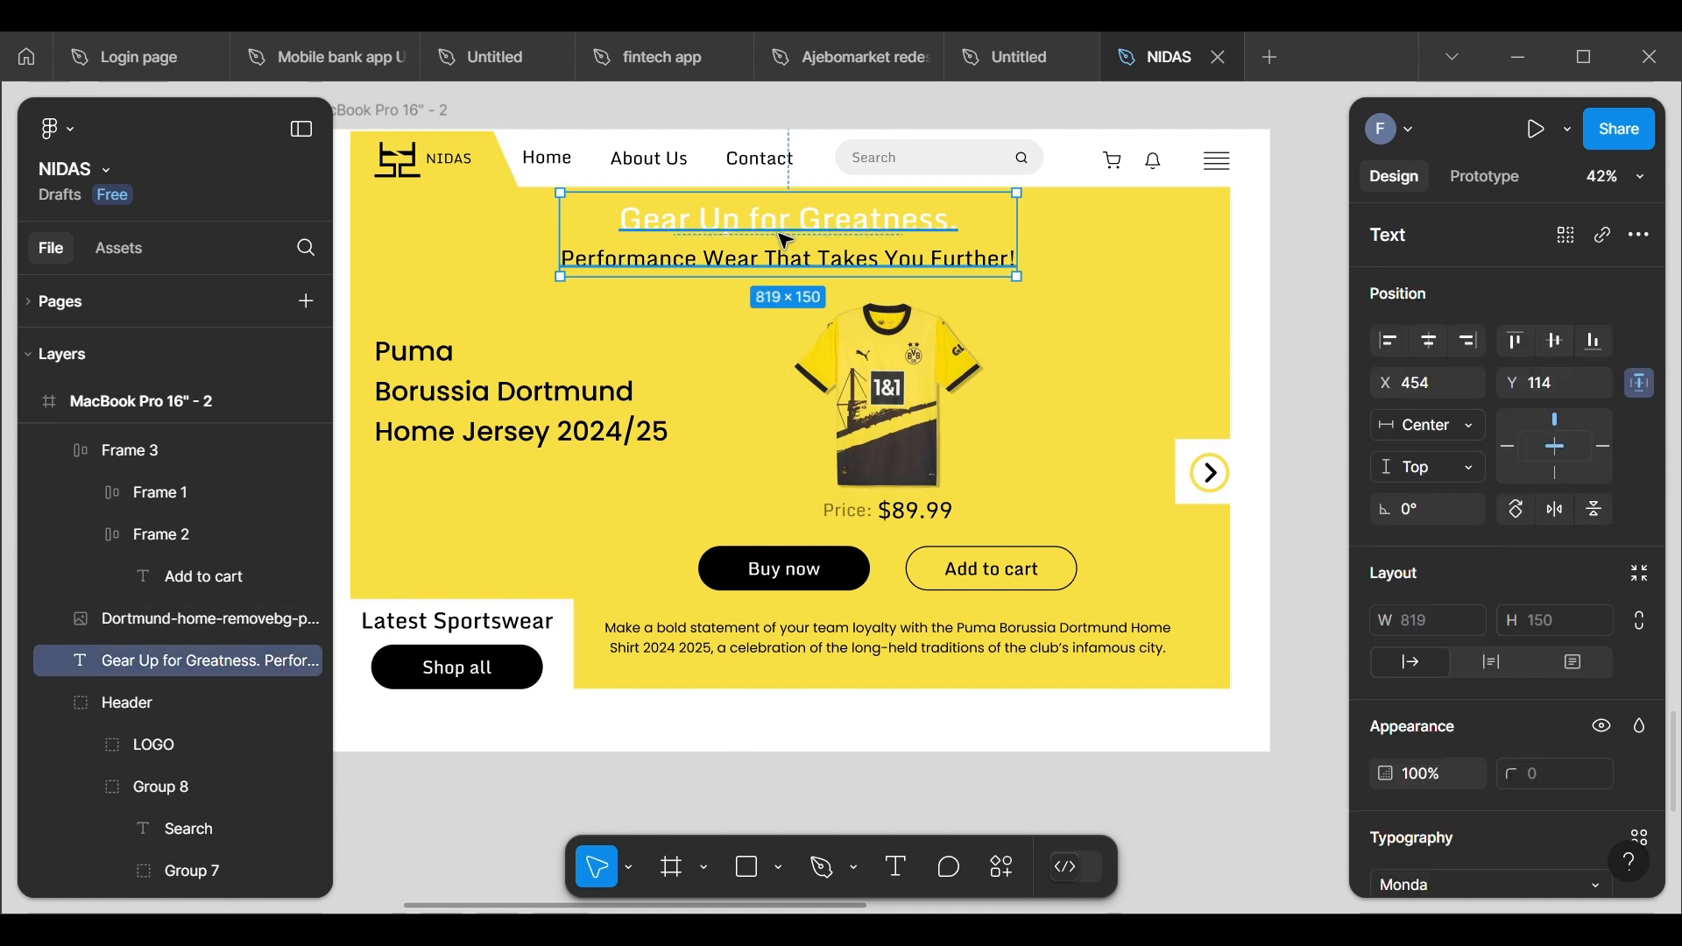
double_click(786, 239)
click(867, 235)
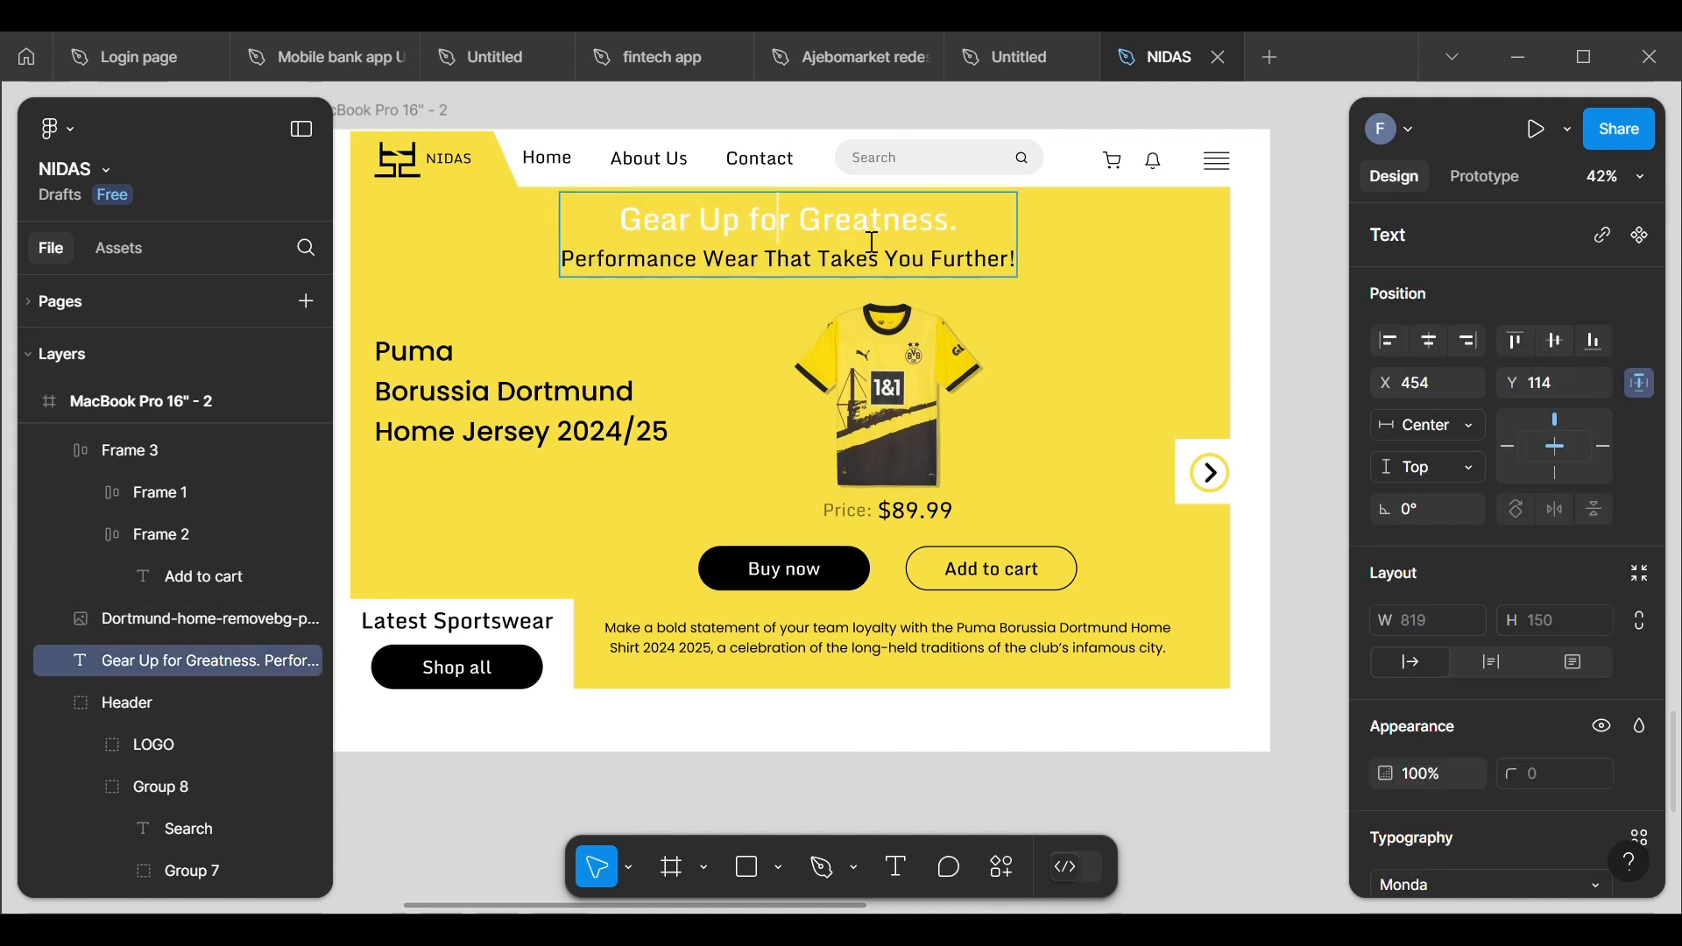
mouse_move(980, 241)
mouse_down()
mouse_move(793, 230)
mouse_move(605, 259)
mouse_move(620, 229)
mouse_move(982, 234)
mouse_up()
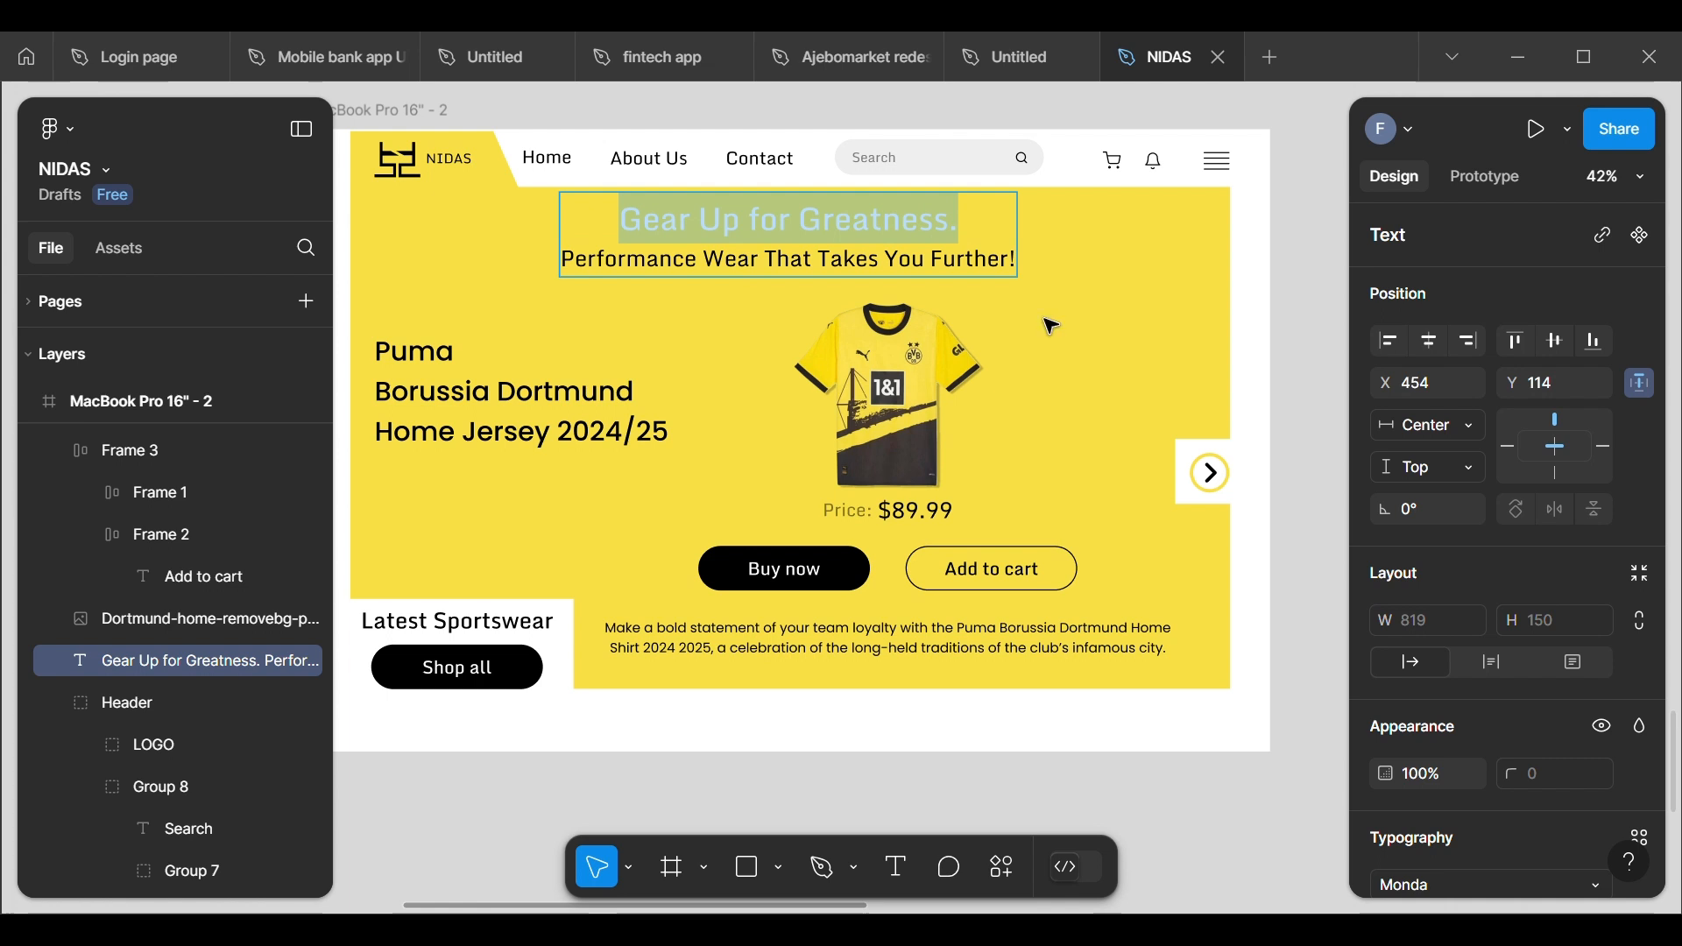
scroll(1423, 706, down, 5)
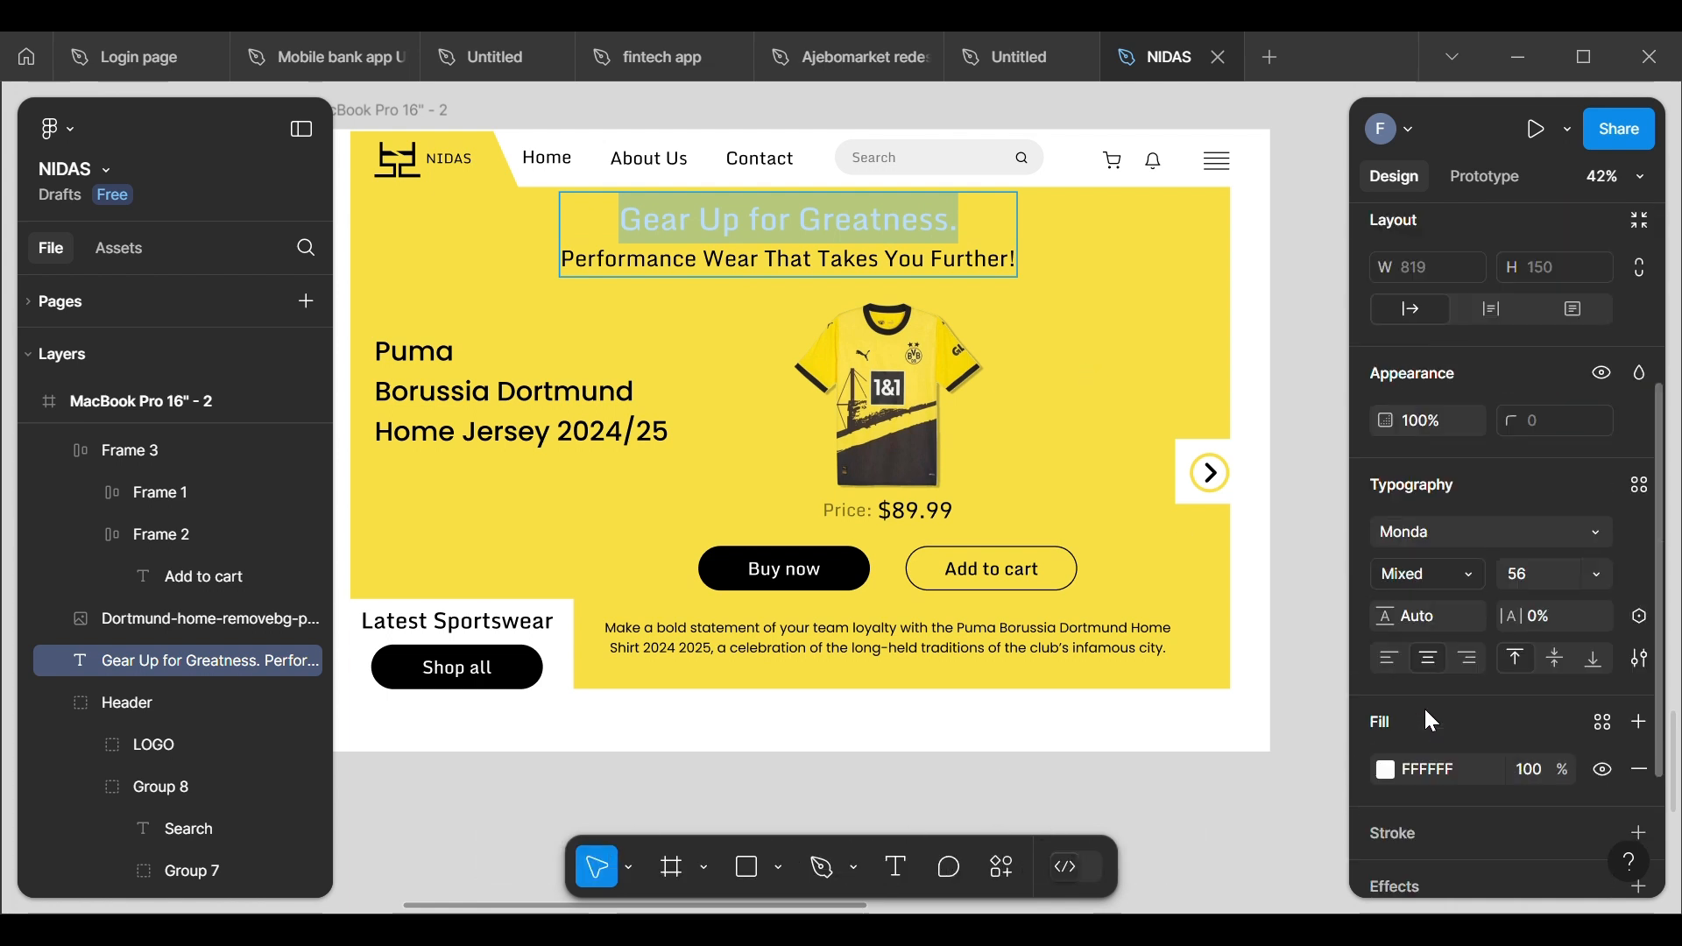
click(1386, 728)
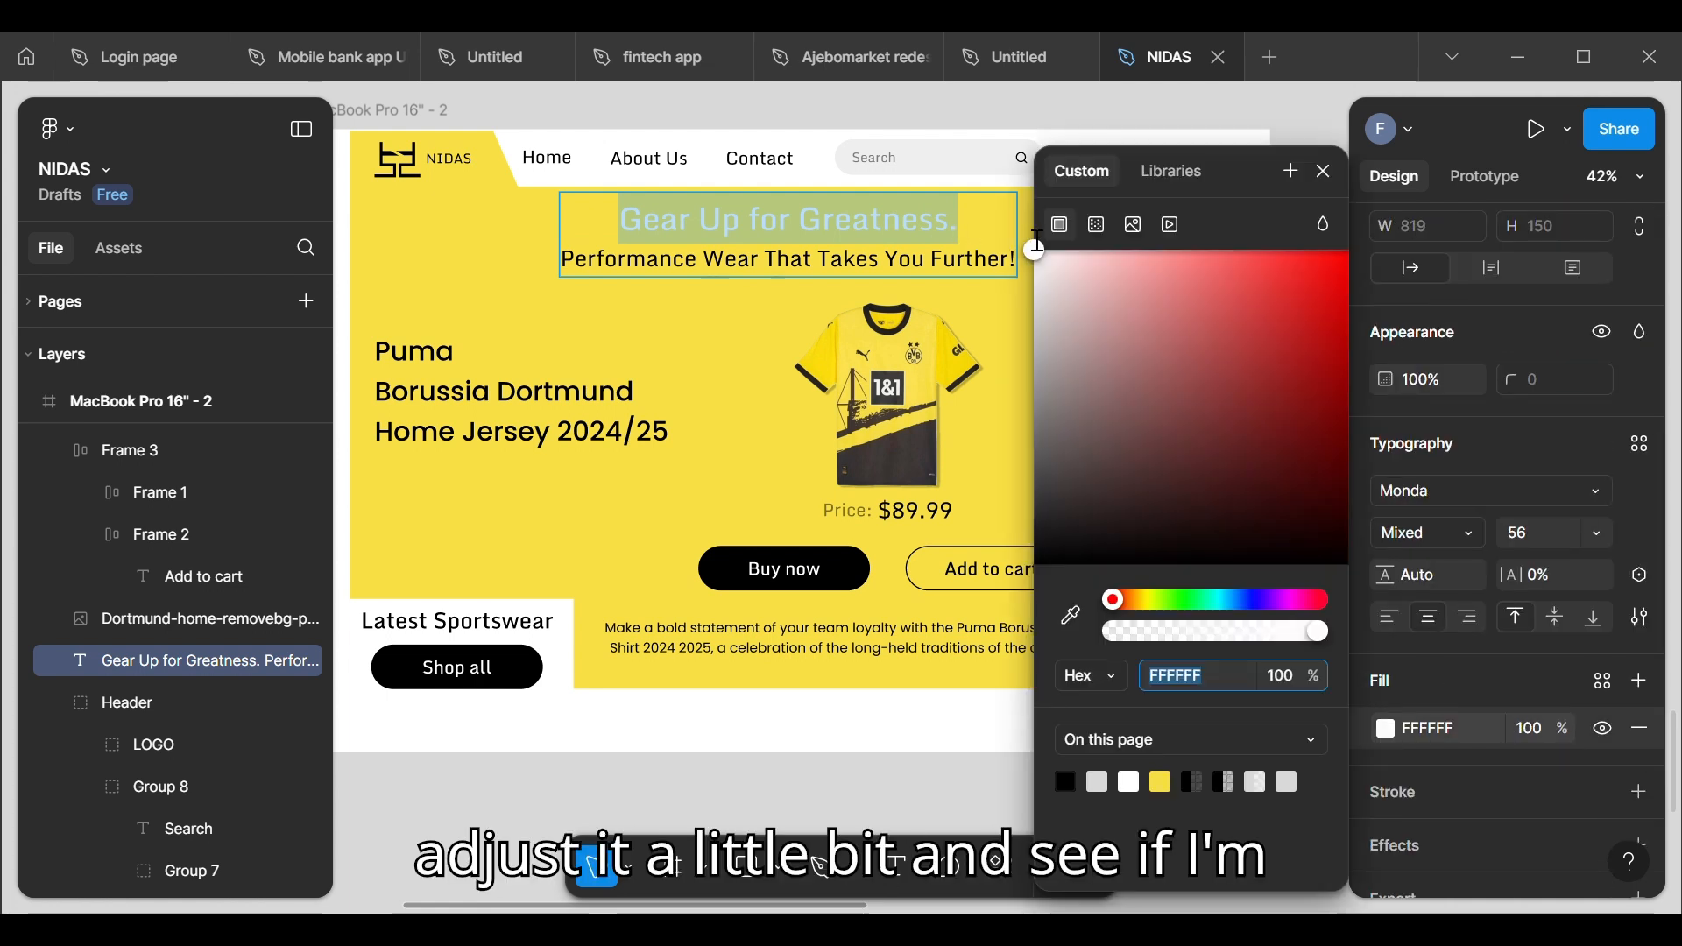
drag(1032, 257, 969, 393)
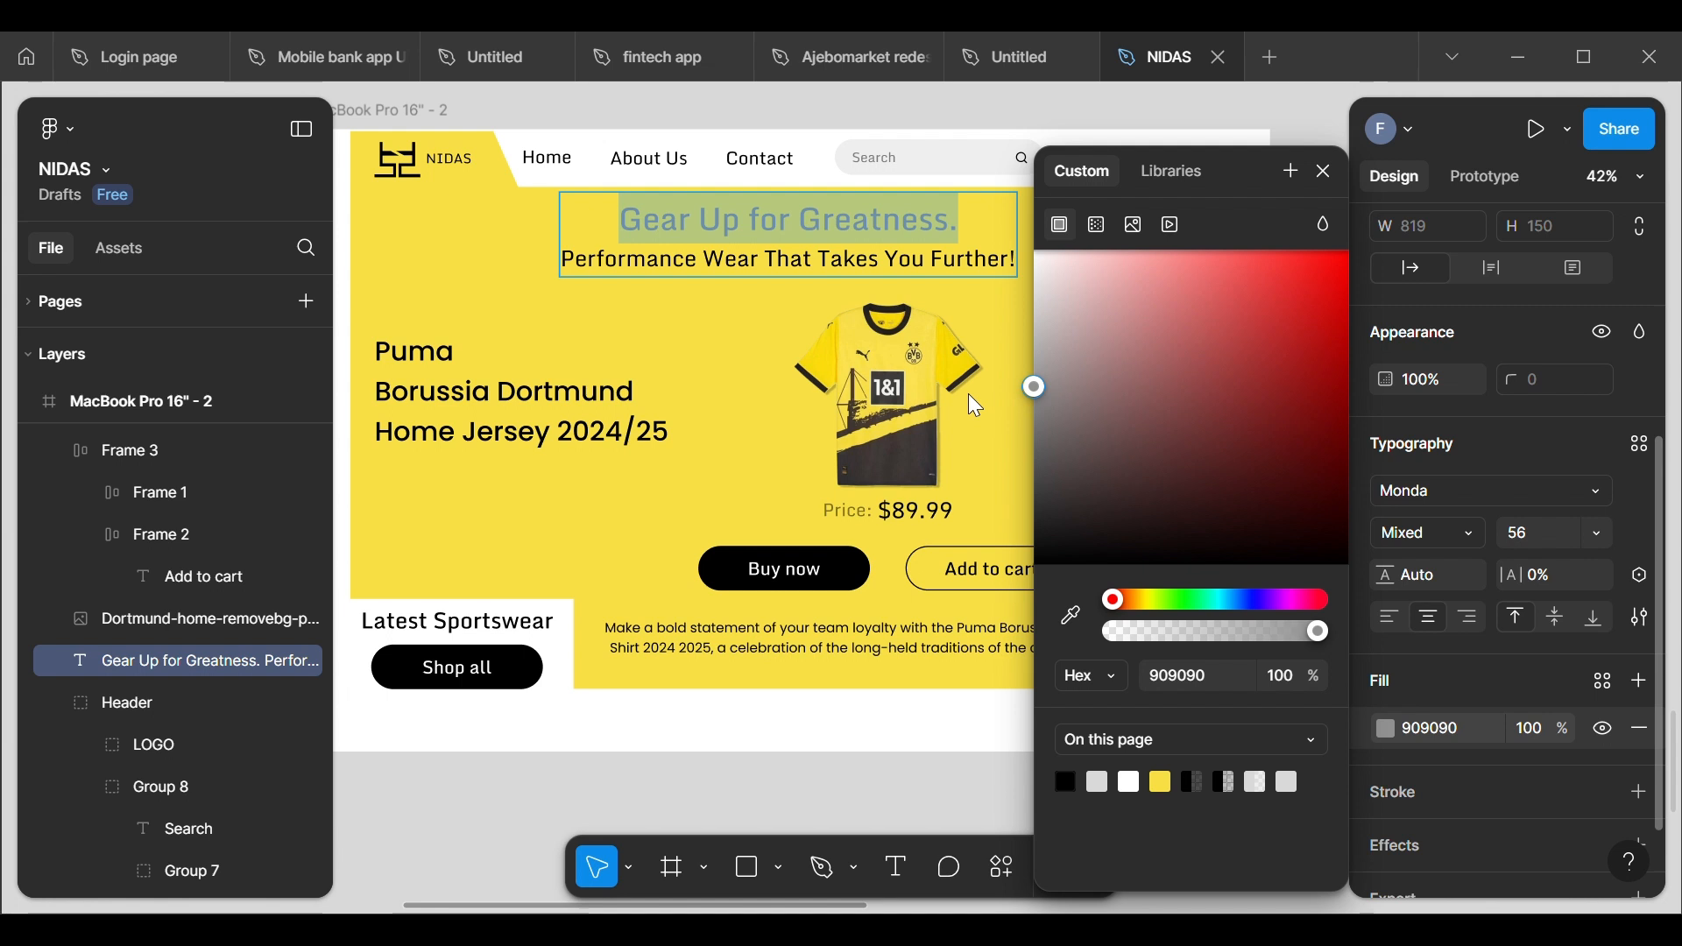
drag(969, 392, 921, 612)
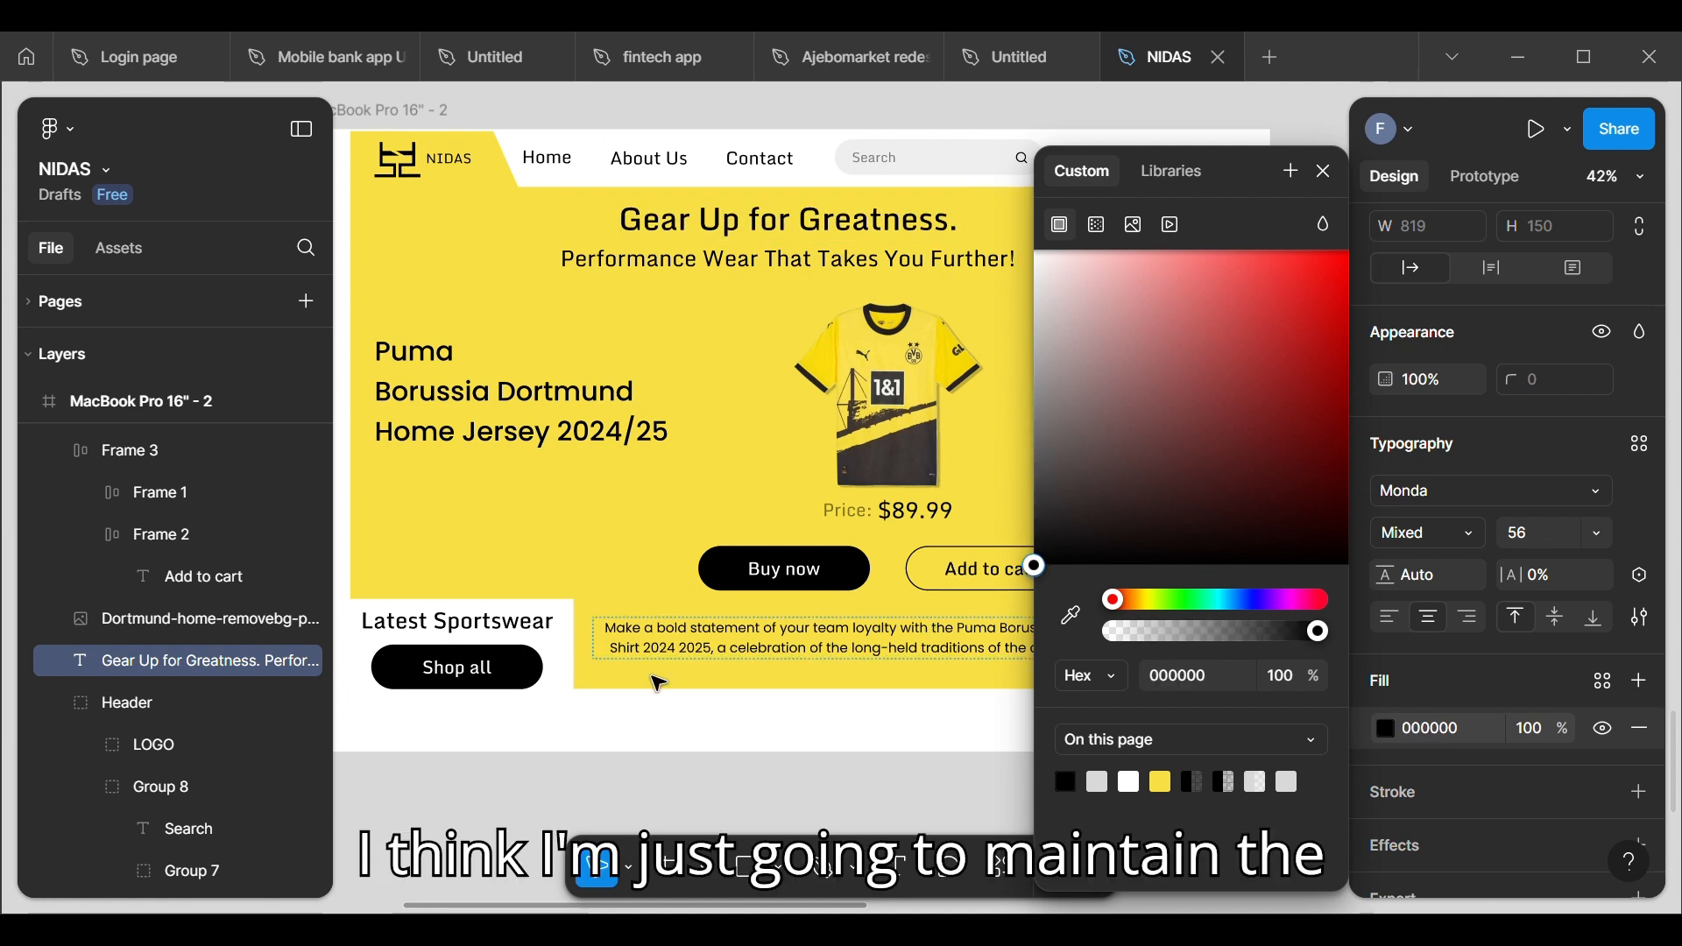
key(Escape)
Step: Try greys 787878 and 8D8D8D as the fill of only the "Performance Wear That Takes You Further!" line in the hero heading
click(705, 305)
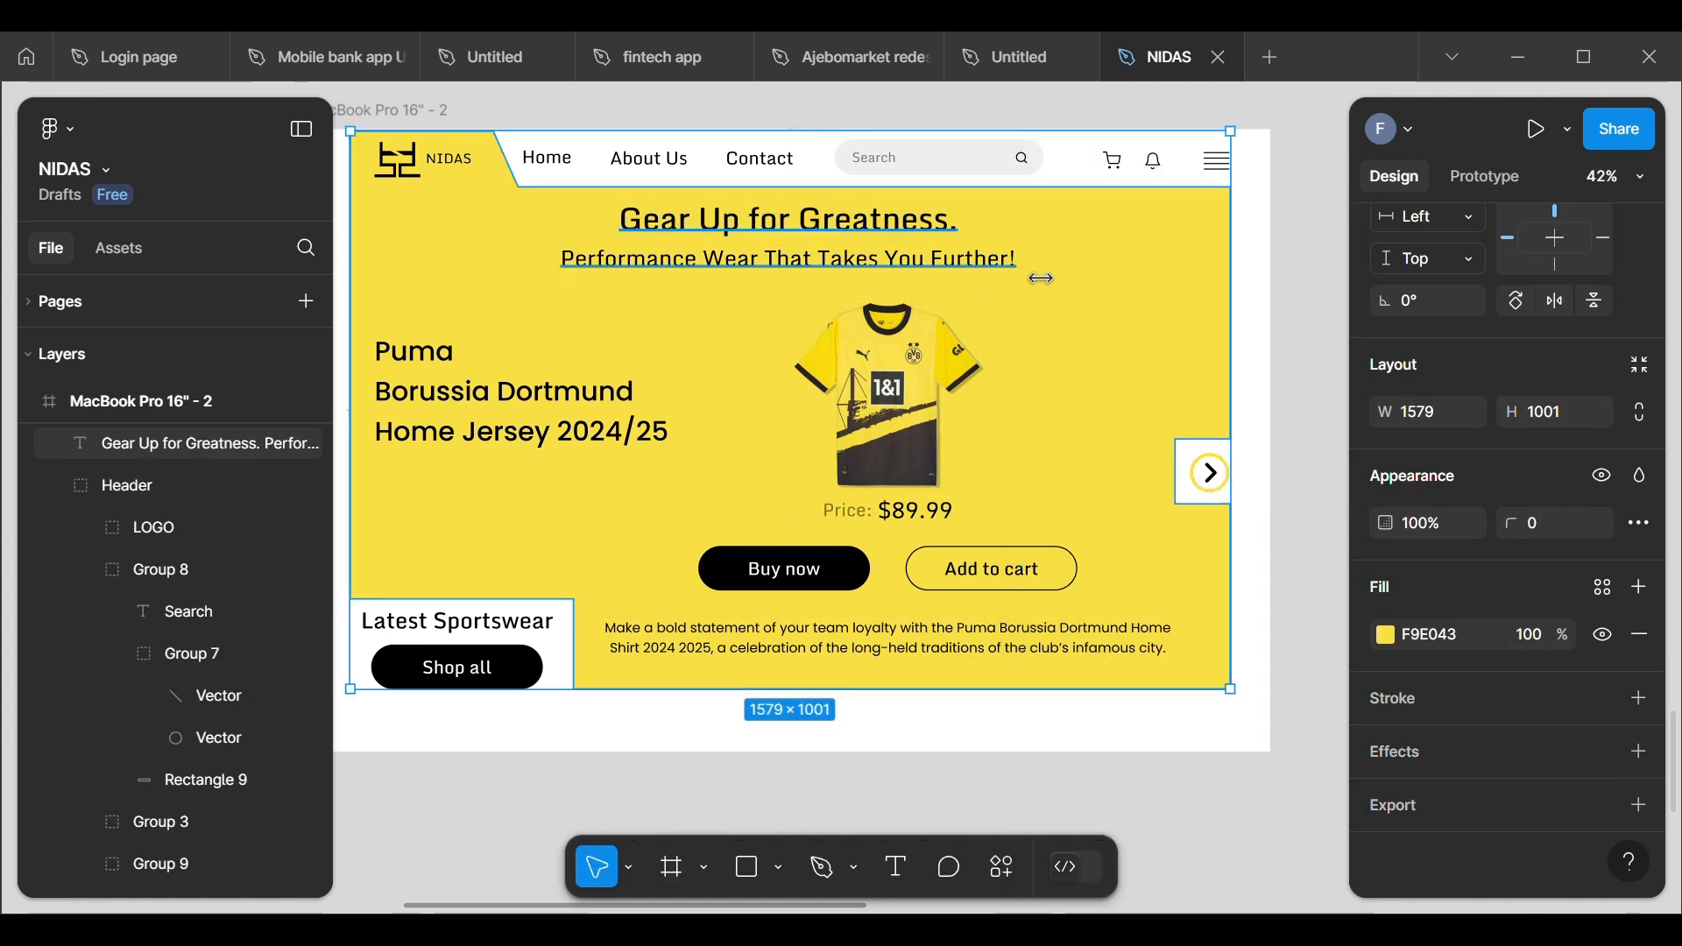
click(1013, 268)
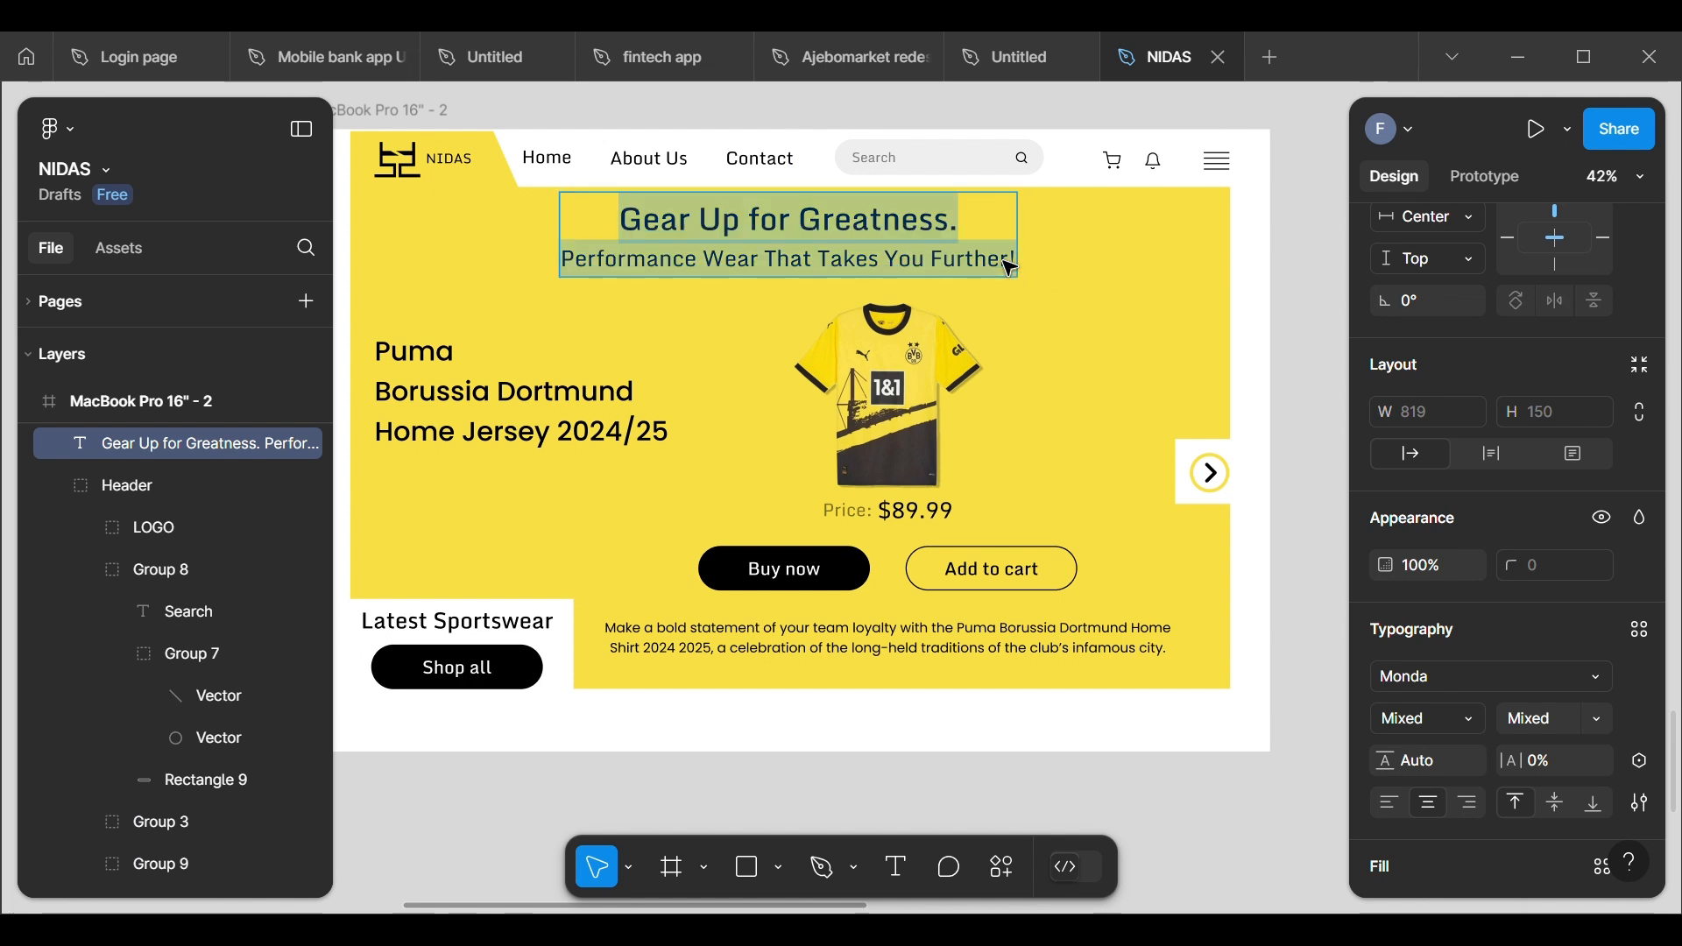
click(1024, 274)
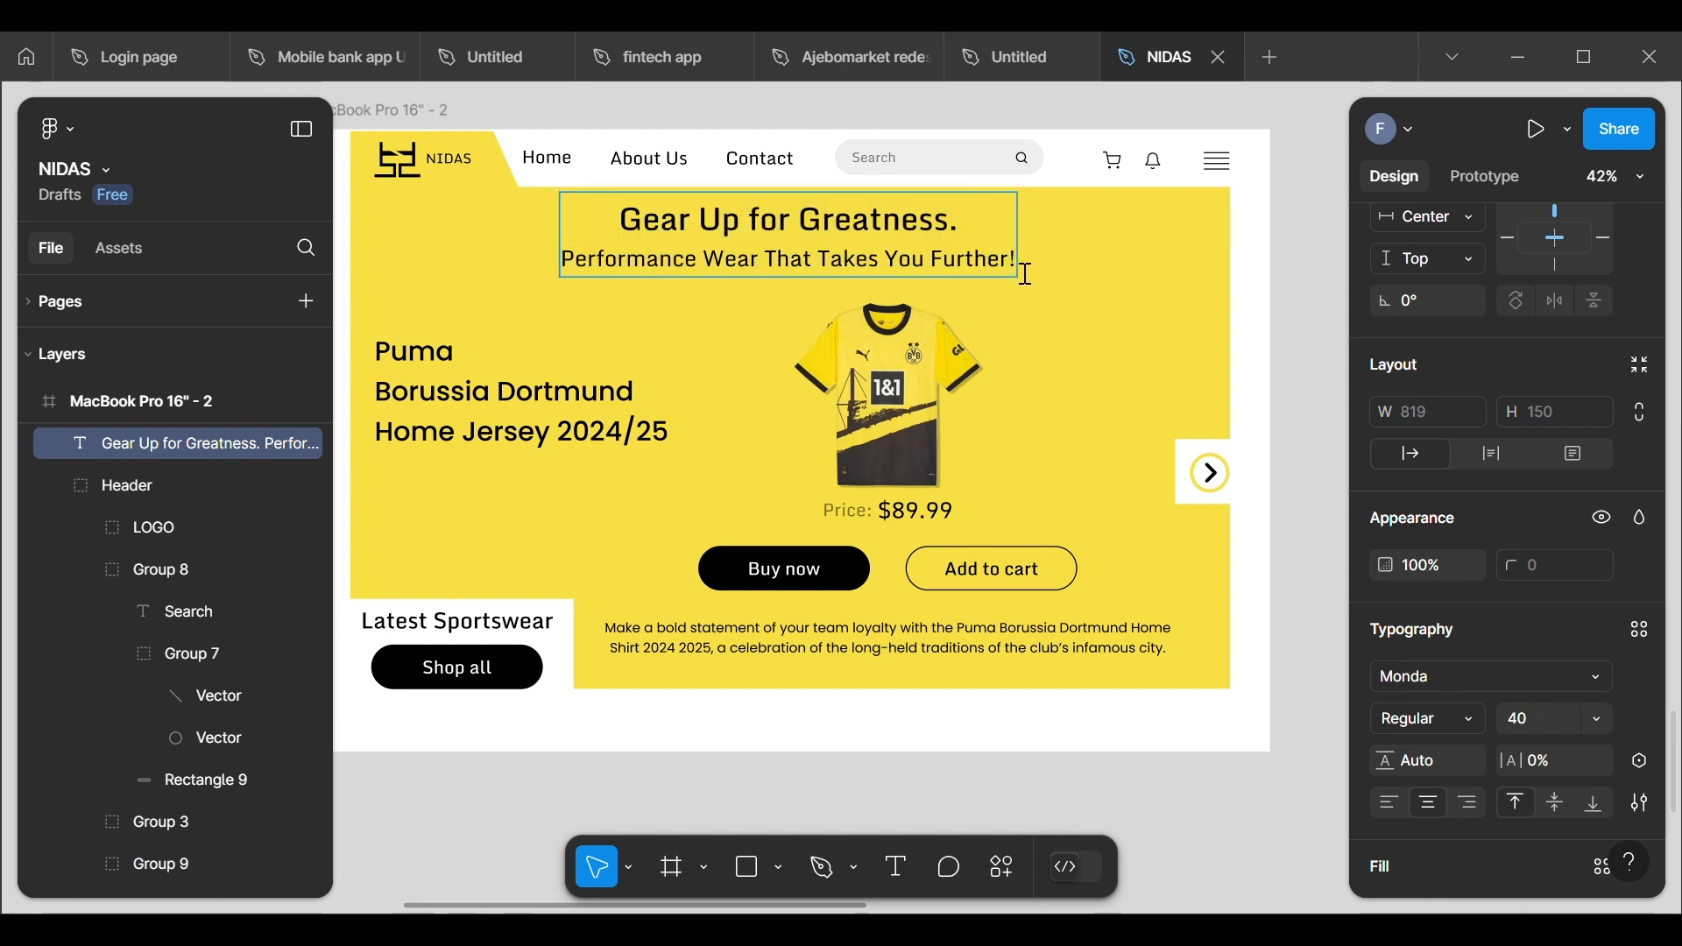
drag(1008, 274, 873, 276)
click(578, 267)
drag(560, 261, 1030, 275)
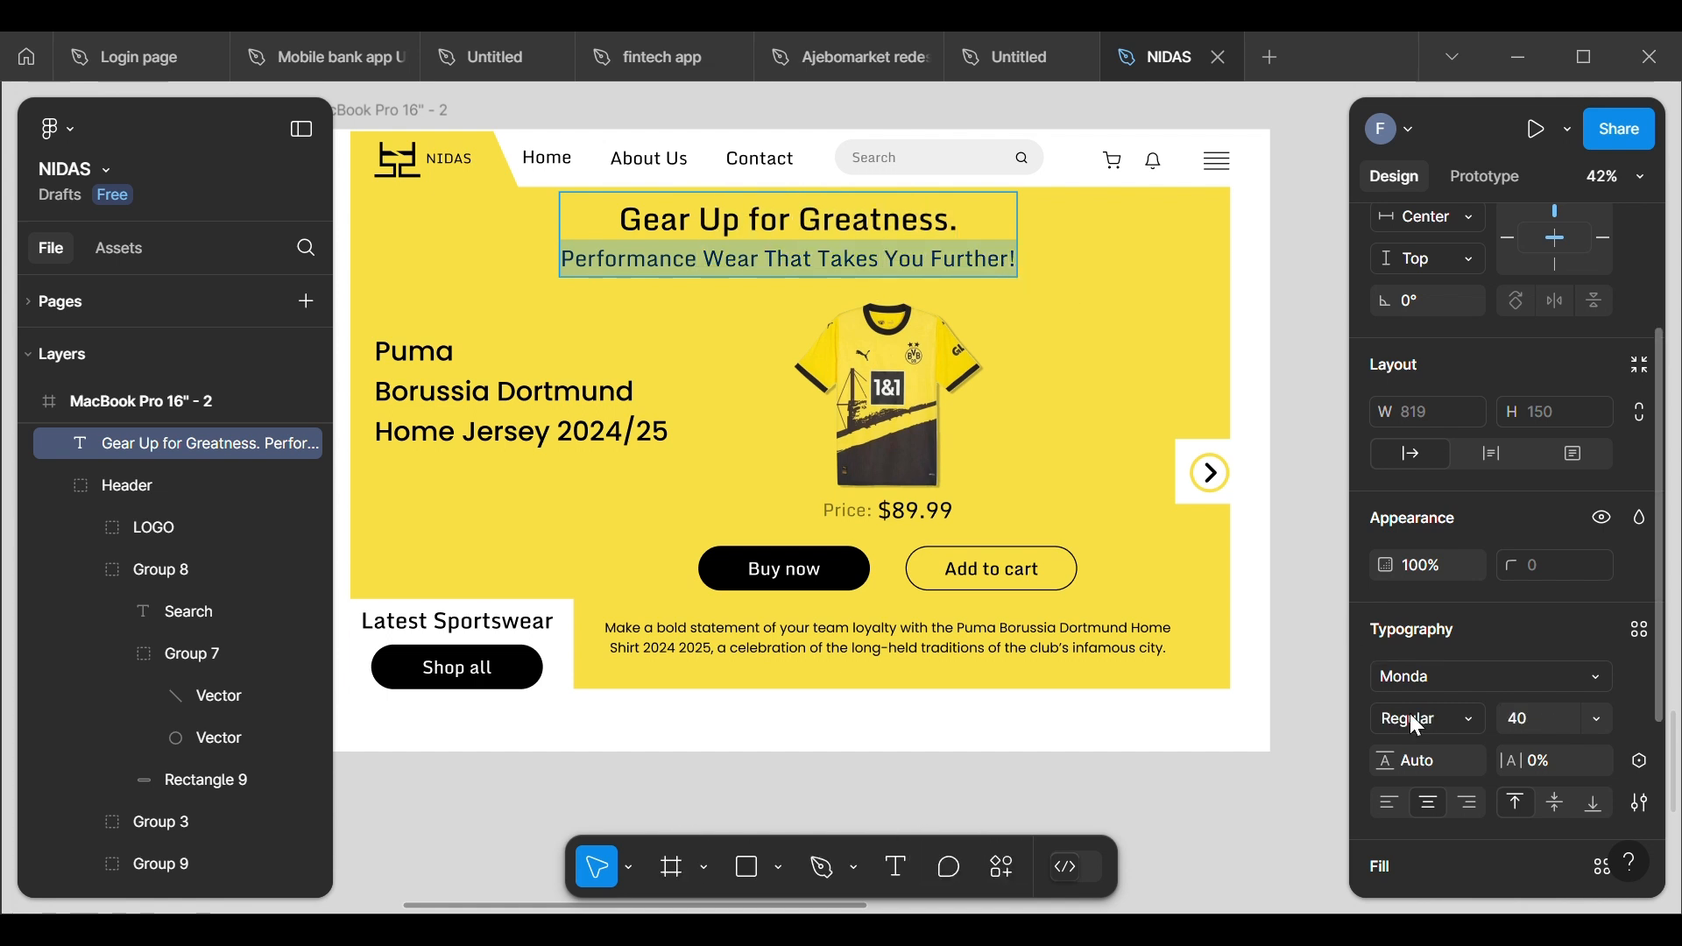
scroll(1409, 734, down, 3)
click(1386, 653)
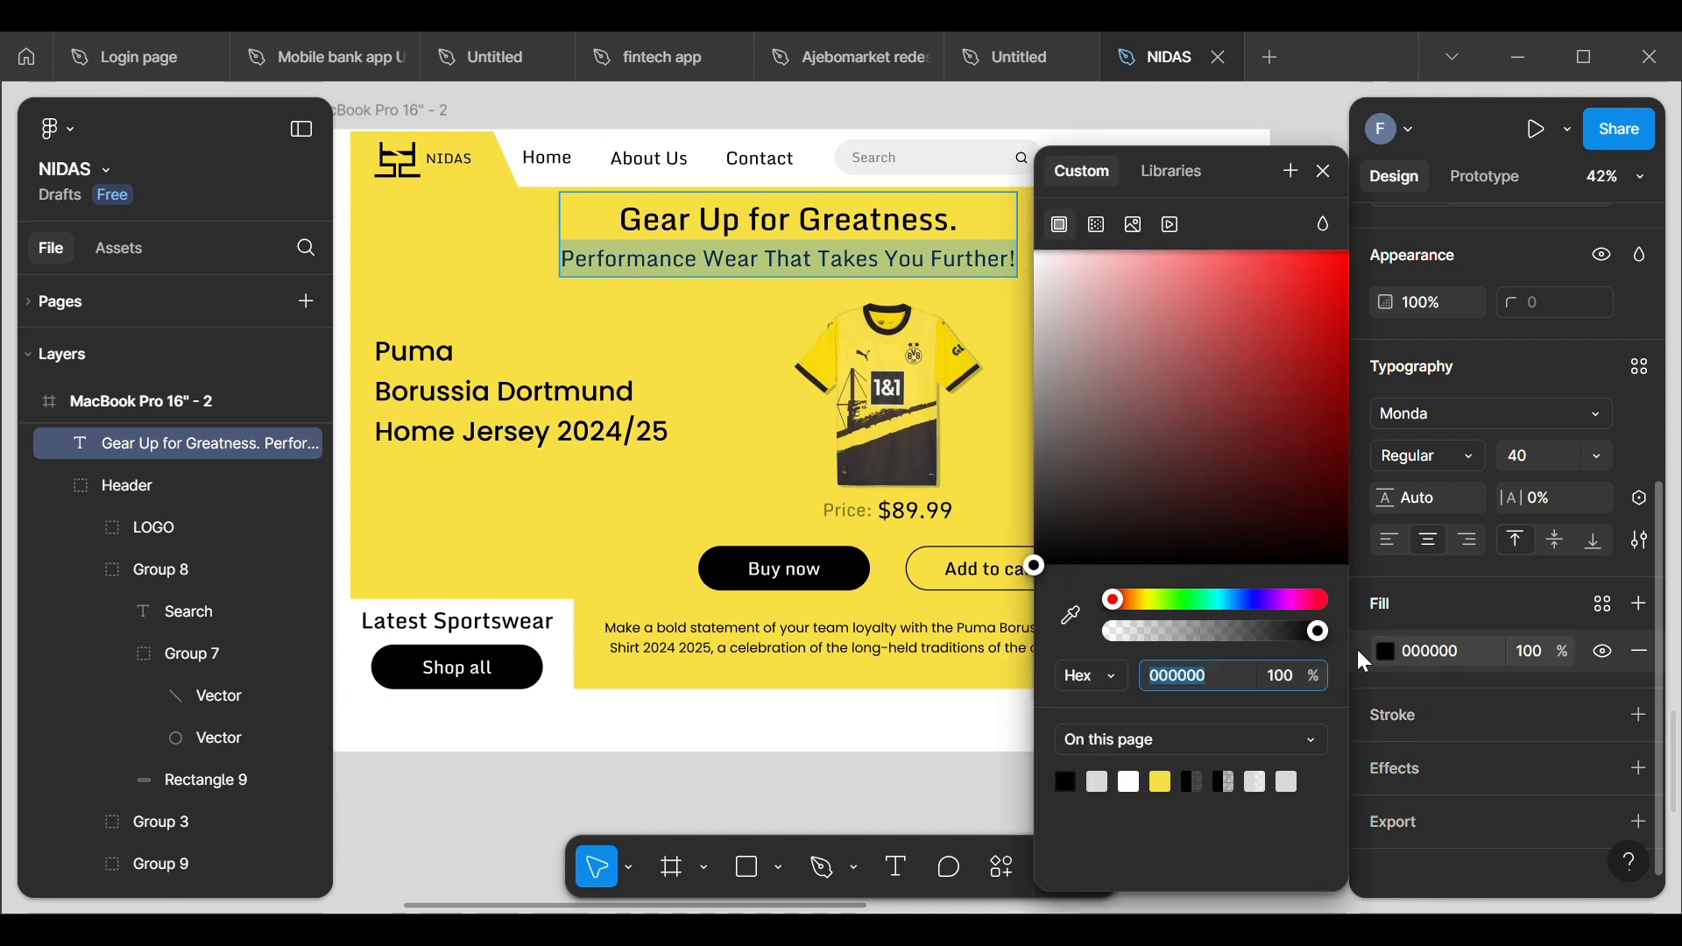
click(1043, 384)
drag(1041, 382, 983, 428)
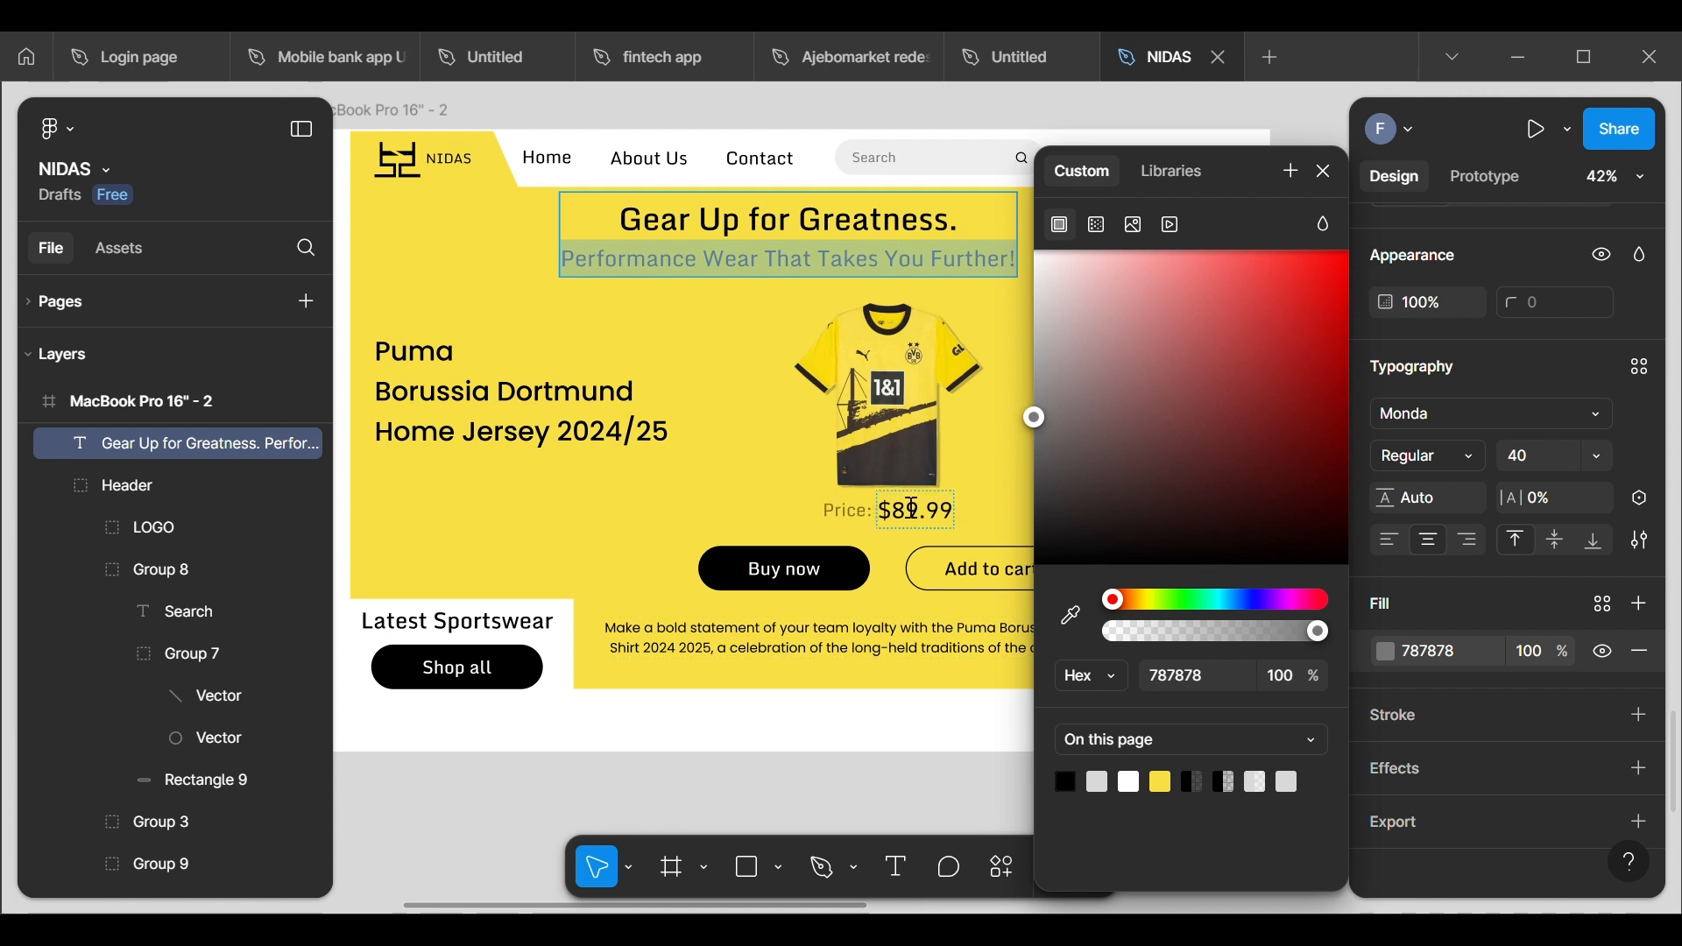
drag(1032, 418, 986, 395)
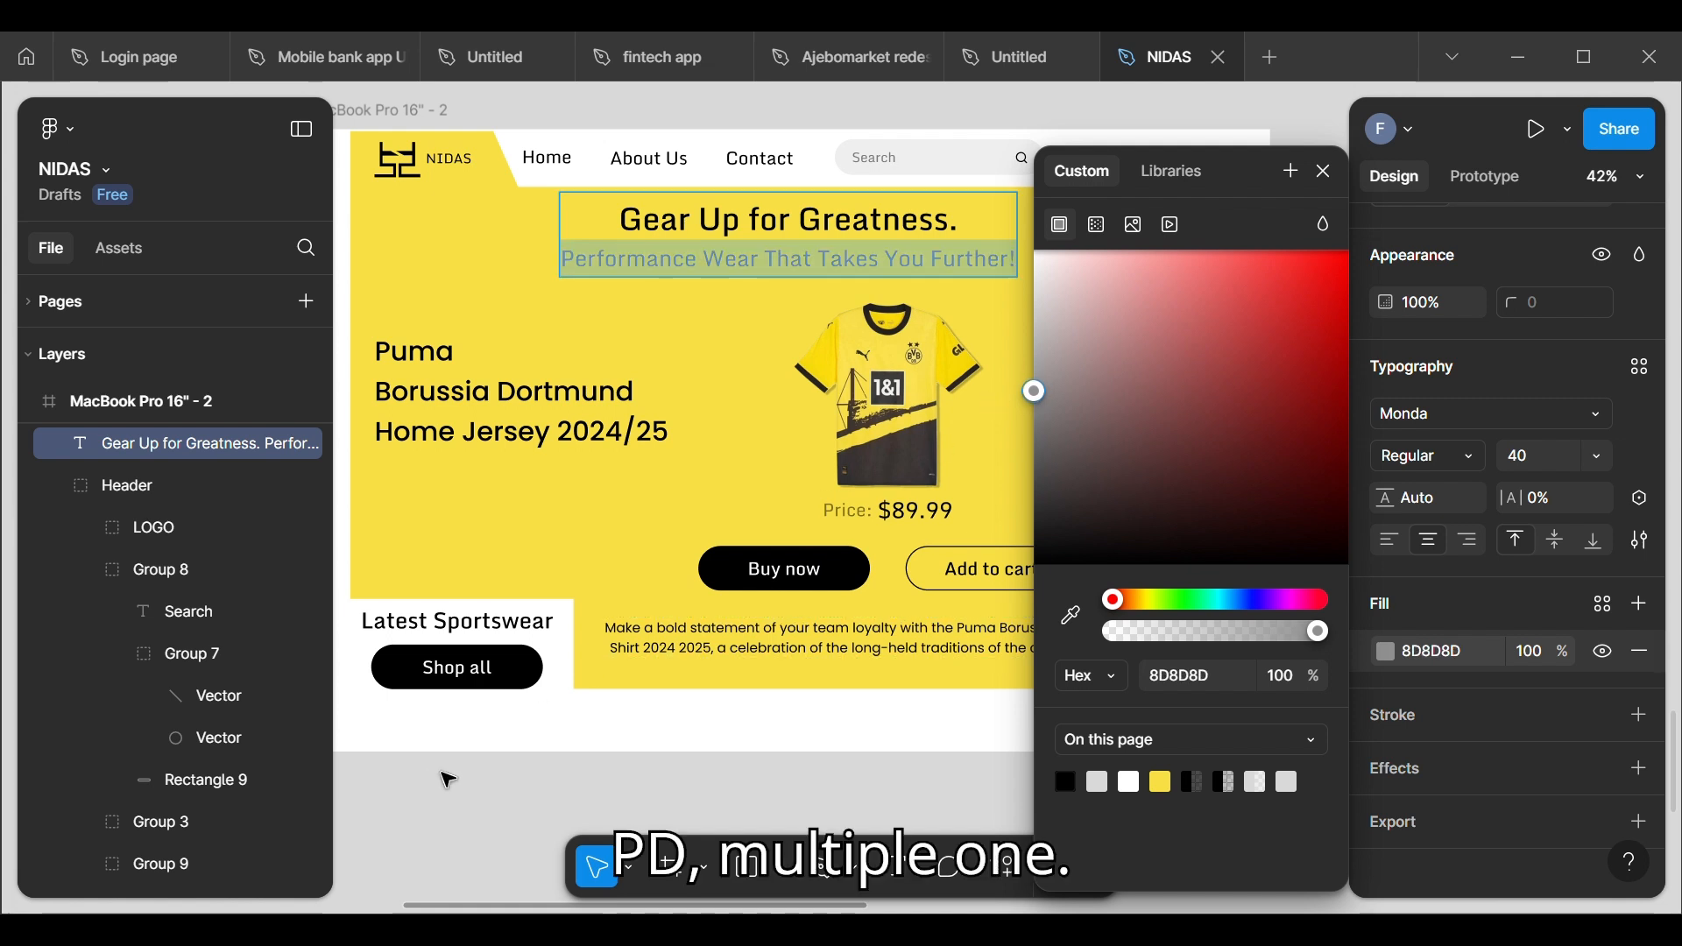
key(Escape)
click(1321, 361)
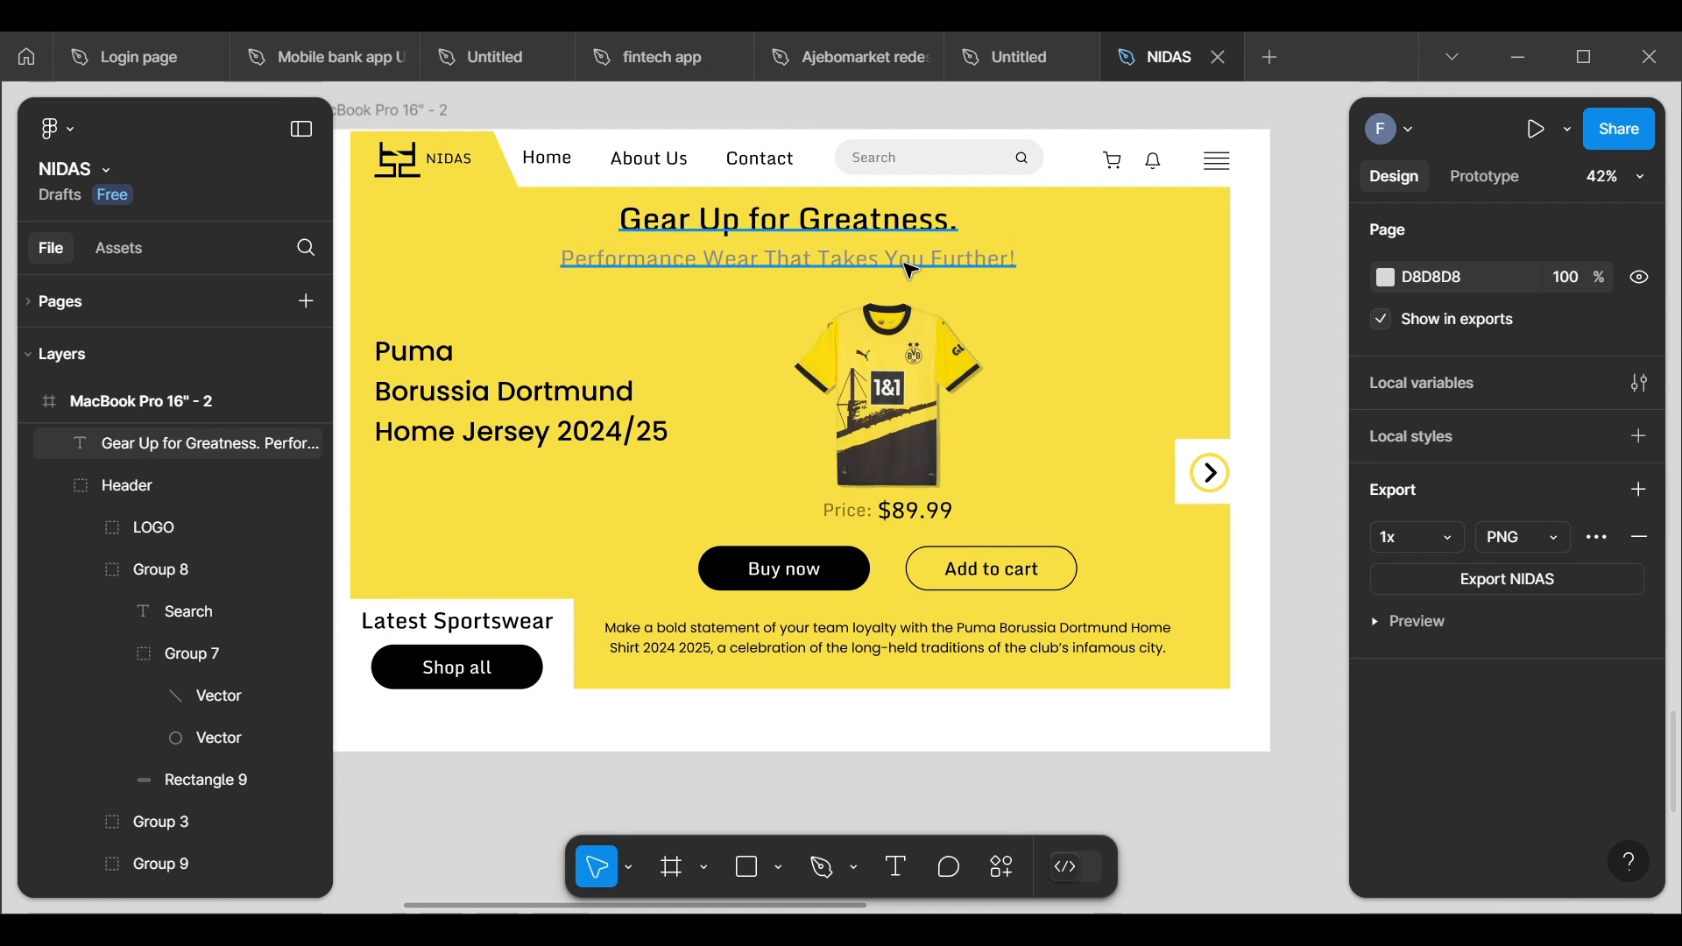
Step: Set the font size of only the "Performance Wear That Takes You Further!" line to 32
click(879, 269)
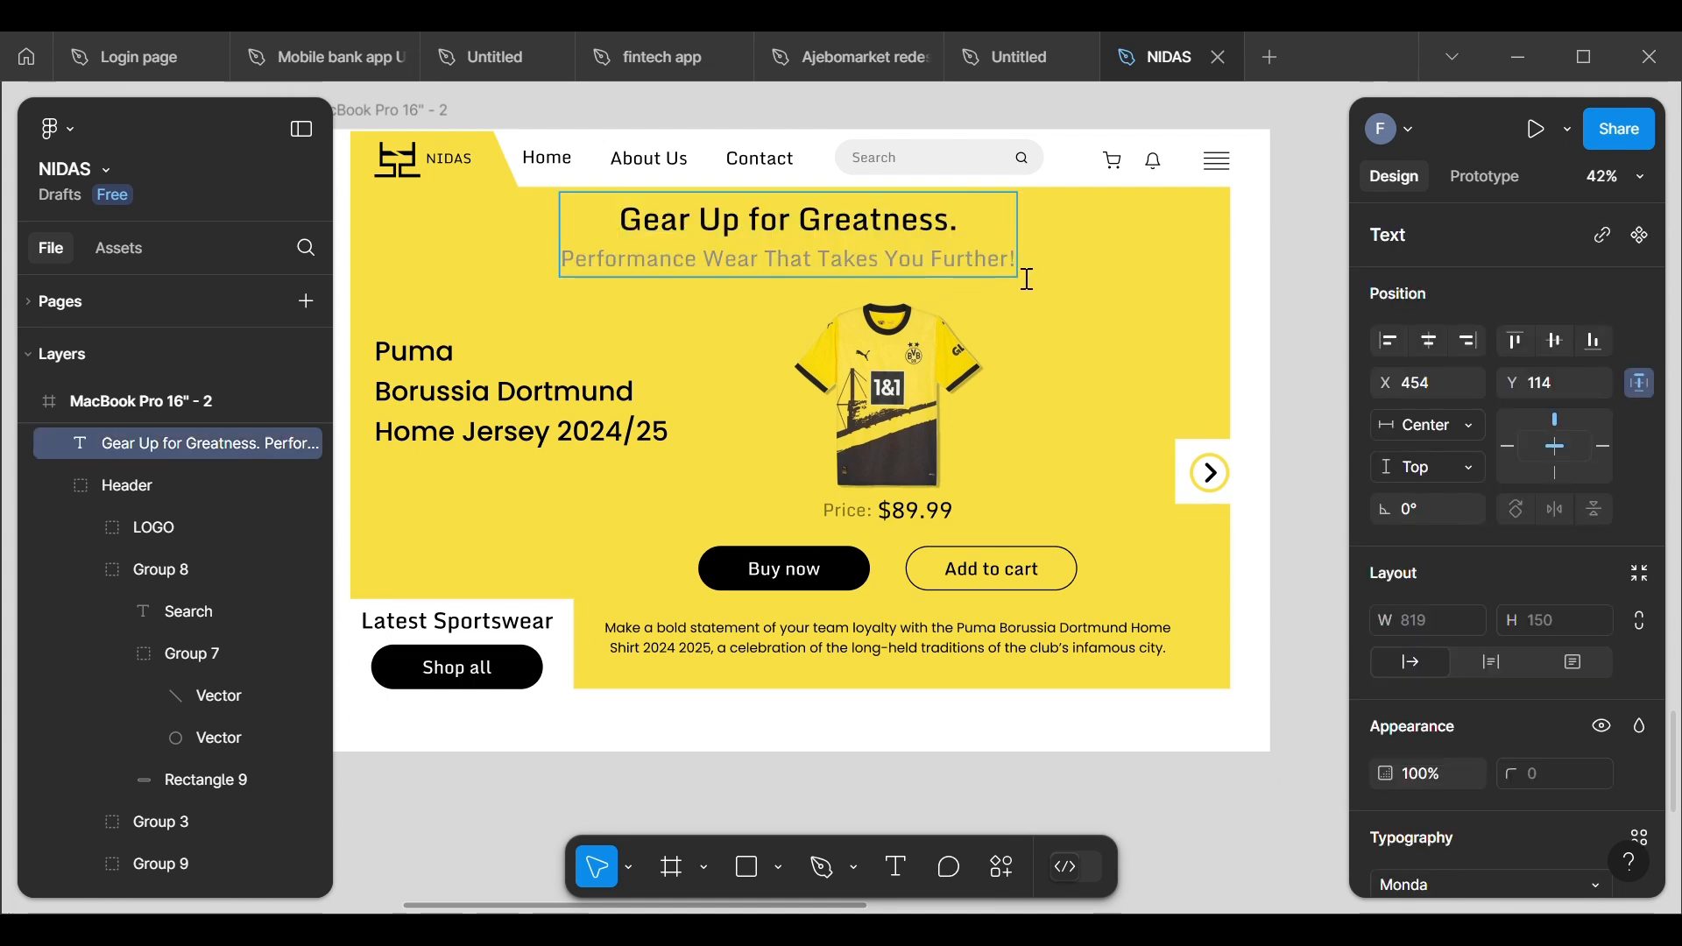
drag(1028, 273, 563, 283)
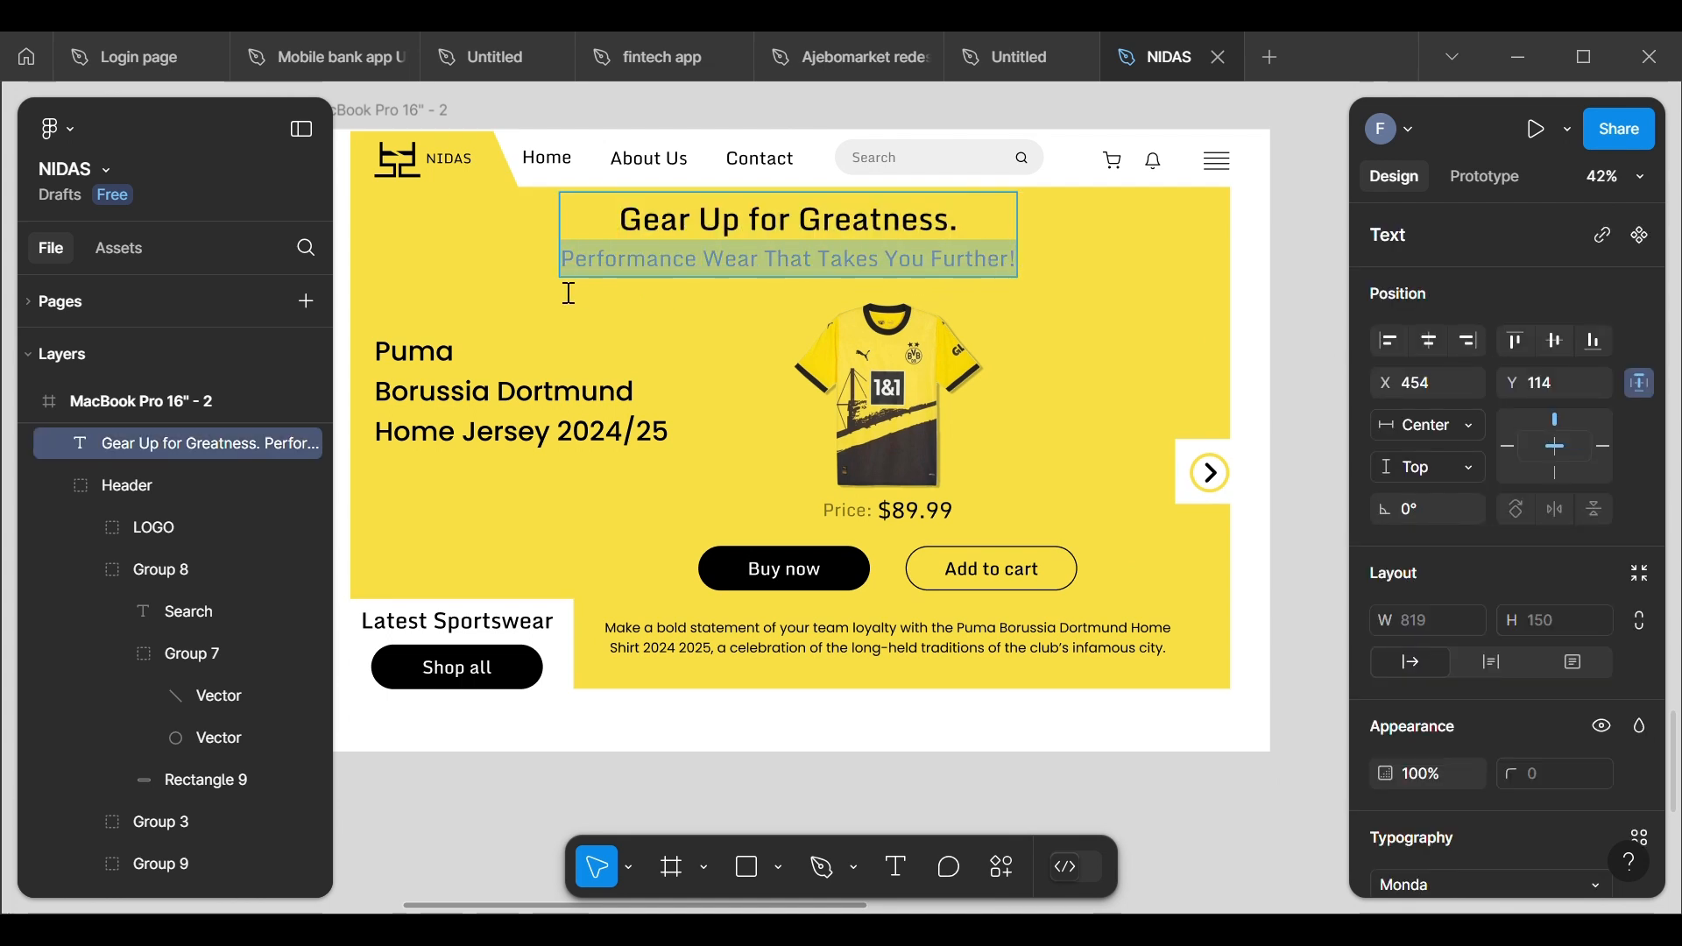
scroll(1453, 666, down, 5)
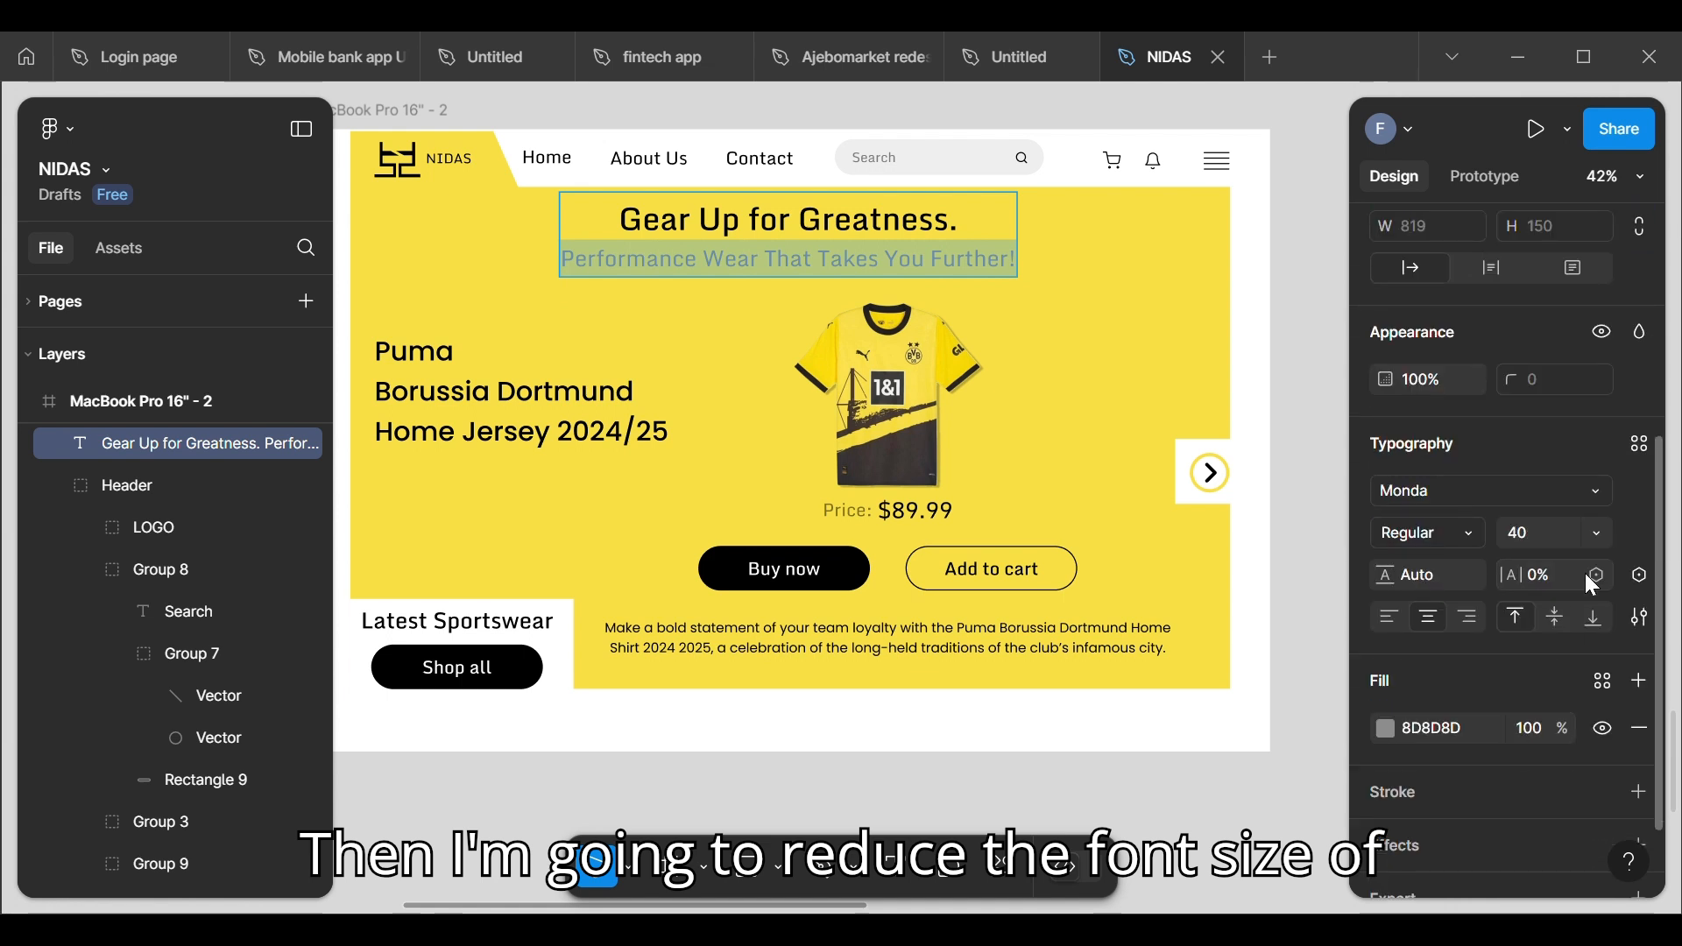
click(1598, 535)
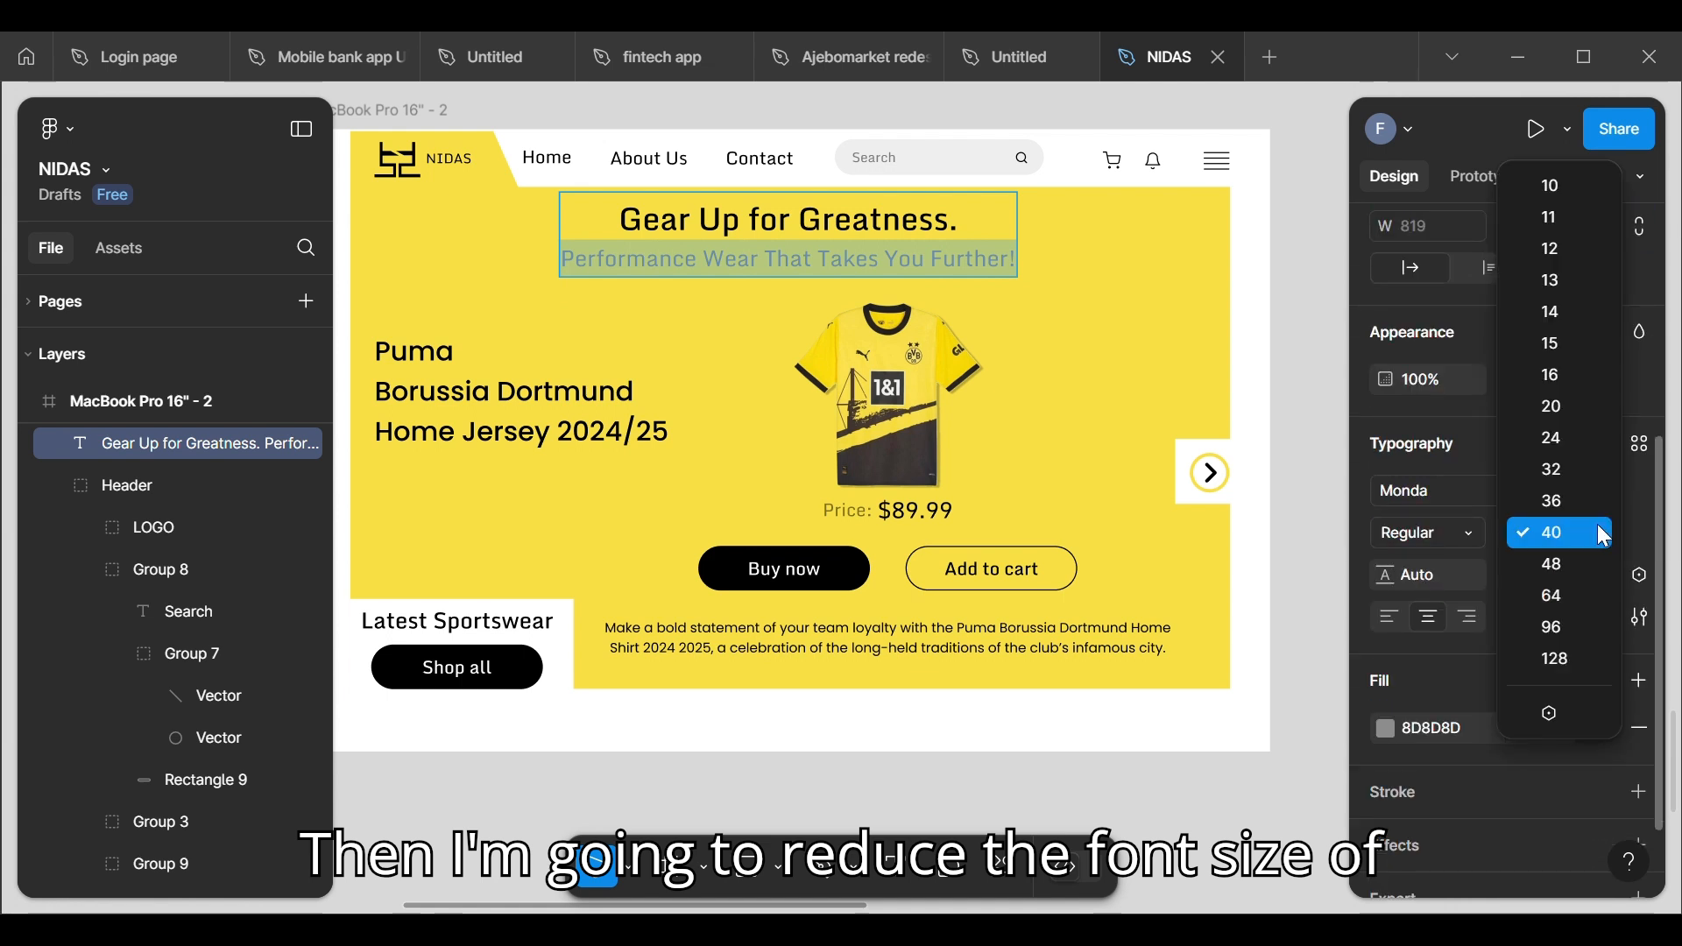
click(1577, 477)
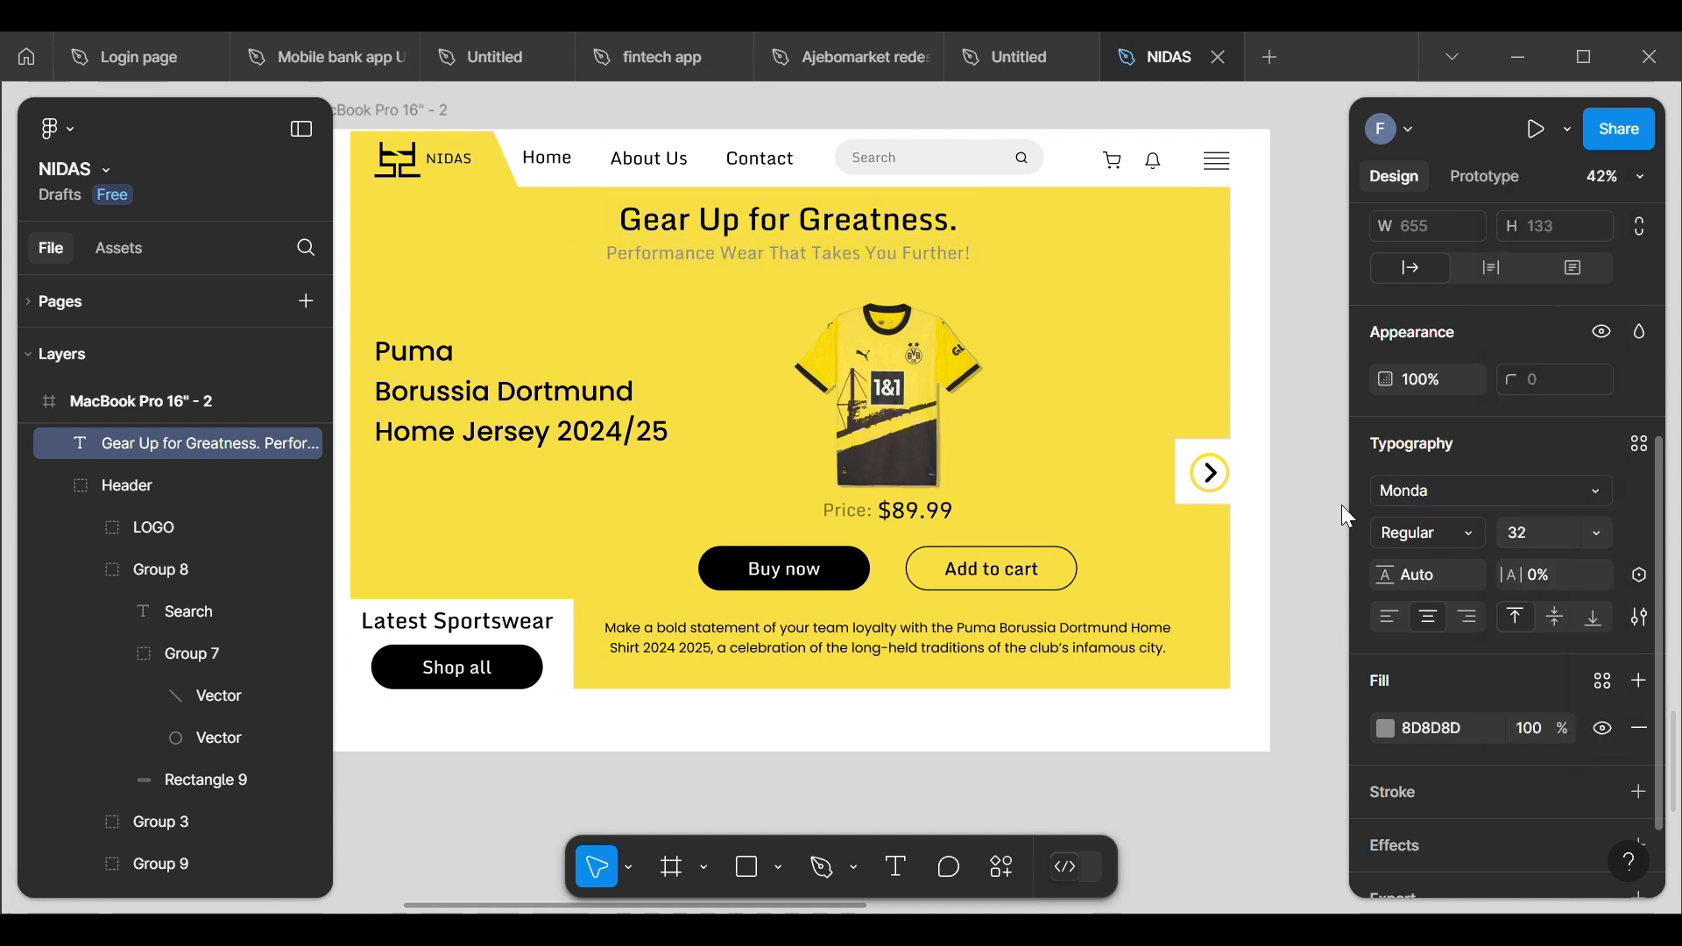
key(Escape)
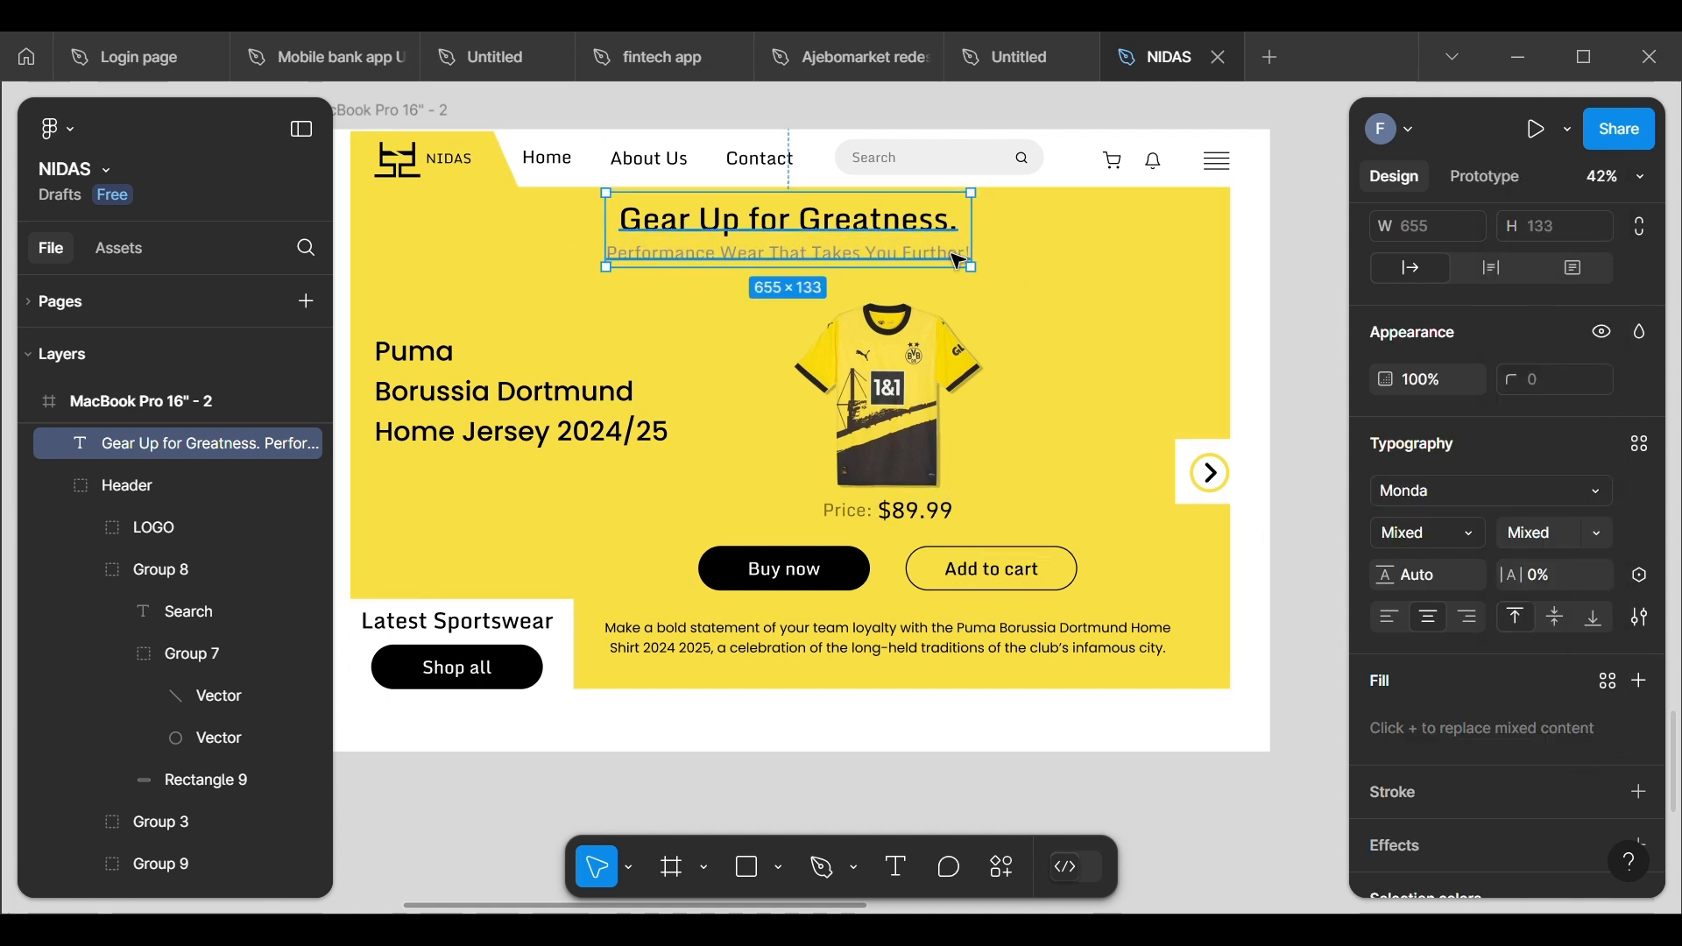
Step: Nudge the two-line hero heading down to Y 120, keeping X at 536
scroll(1450, 368, up, 5)
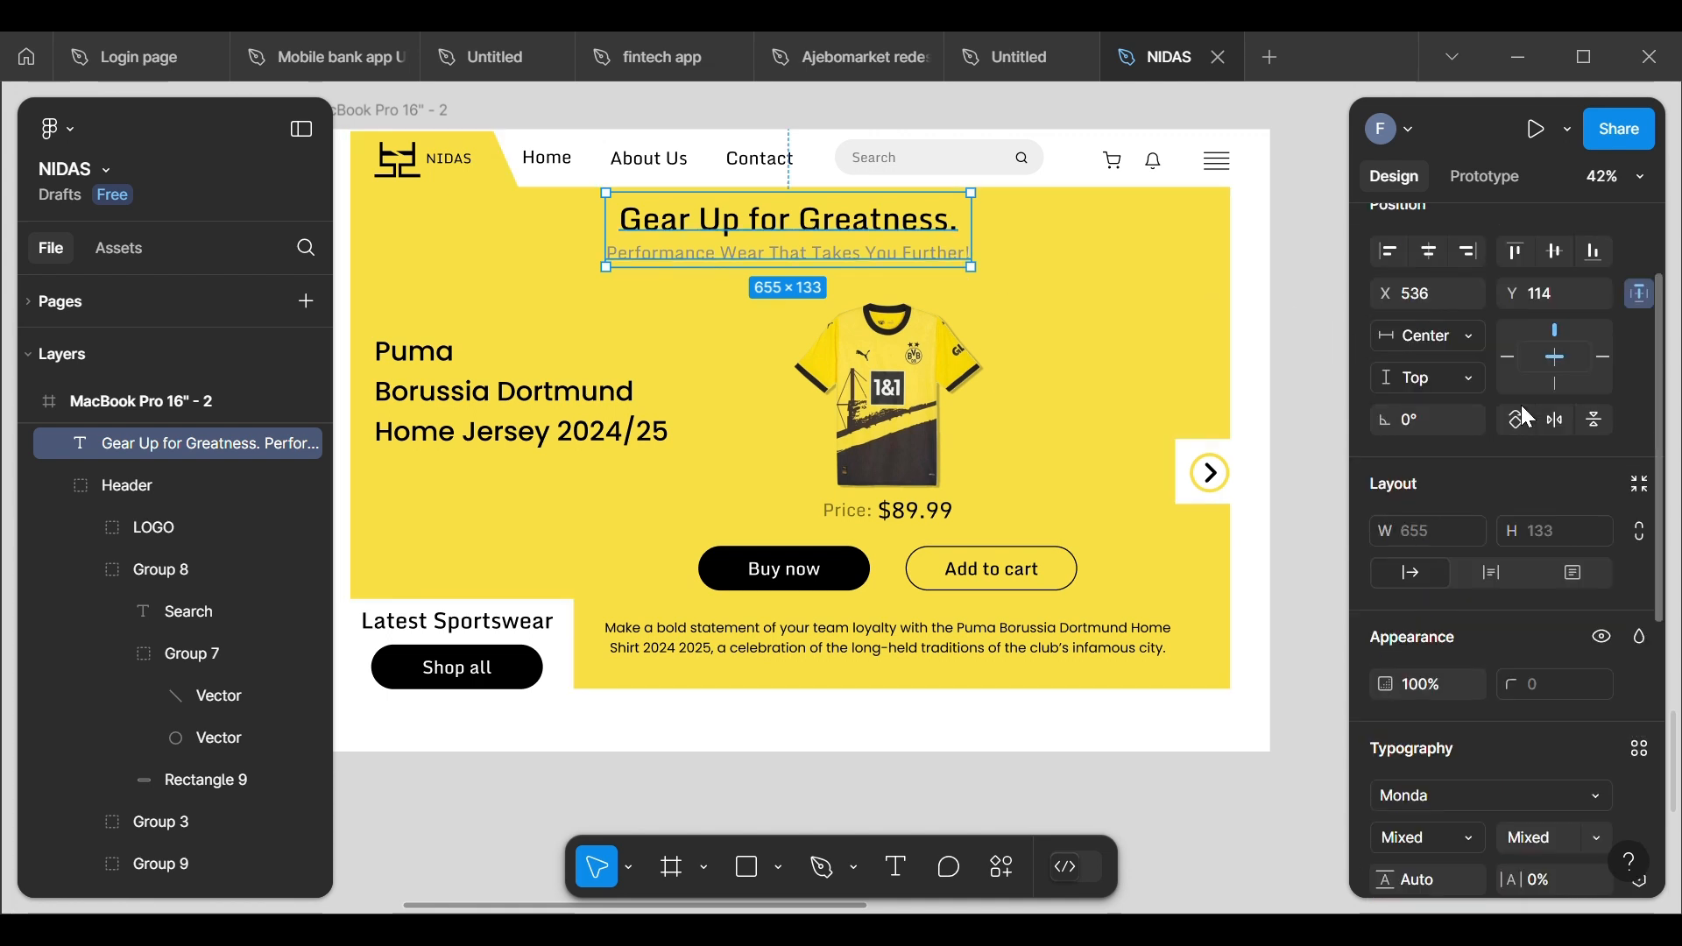
key(Down)
key(Down)
key(Down)
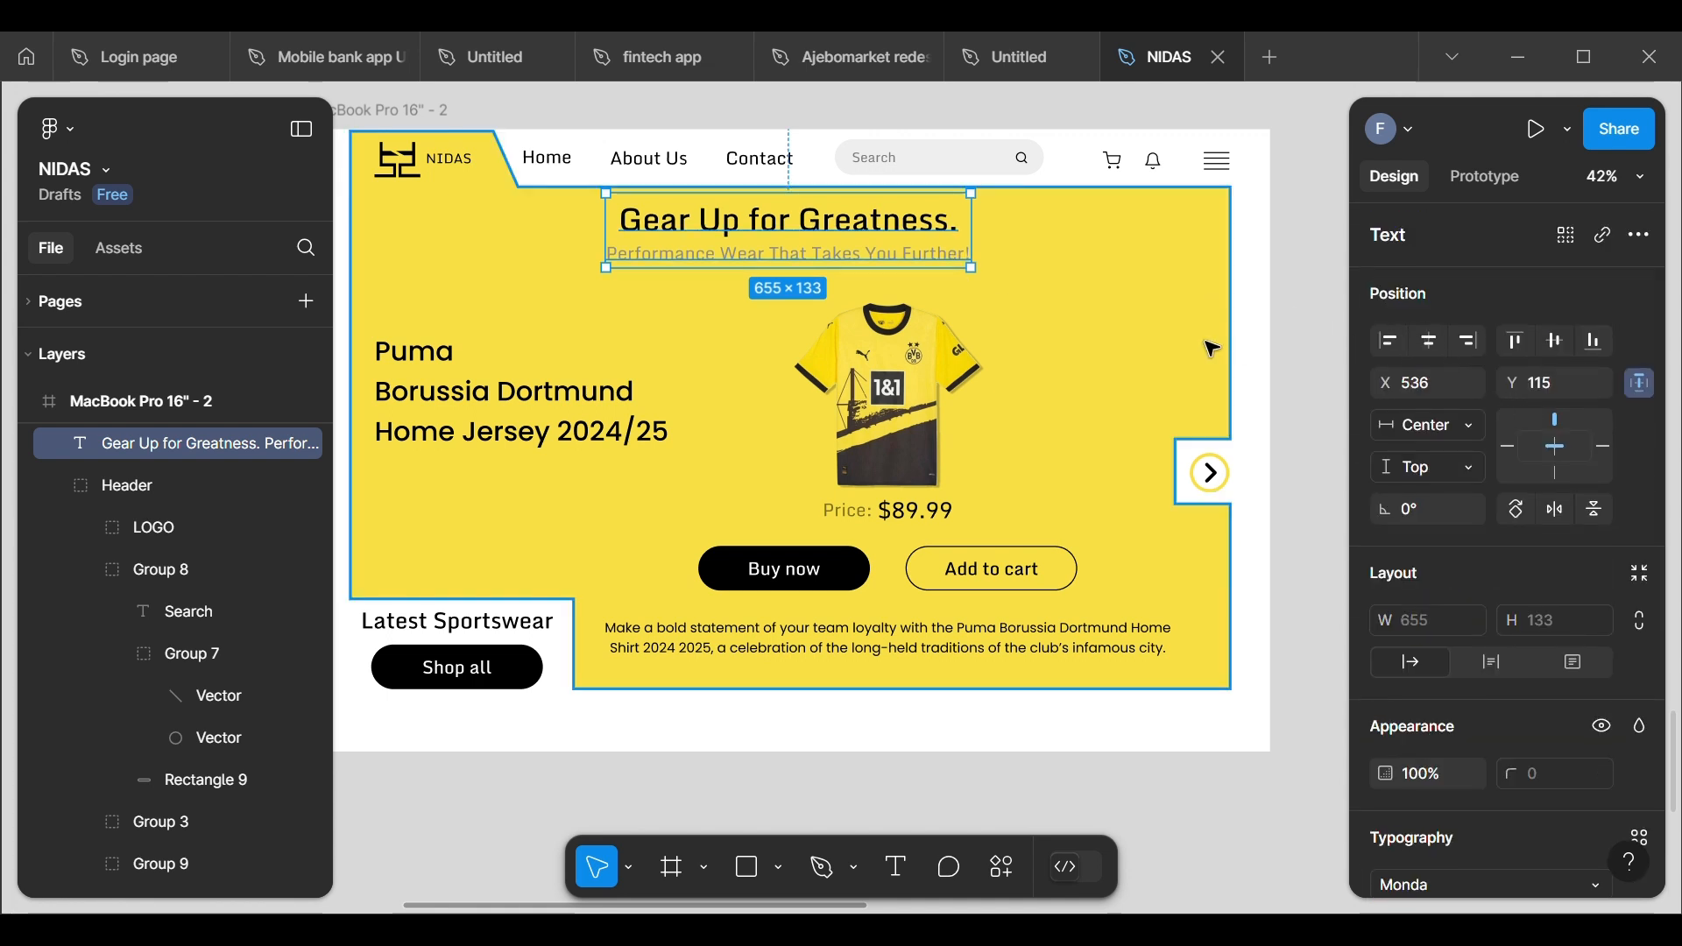
key(Down)
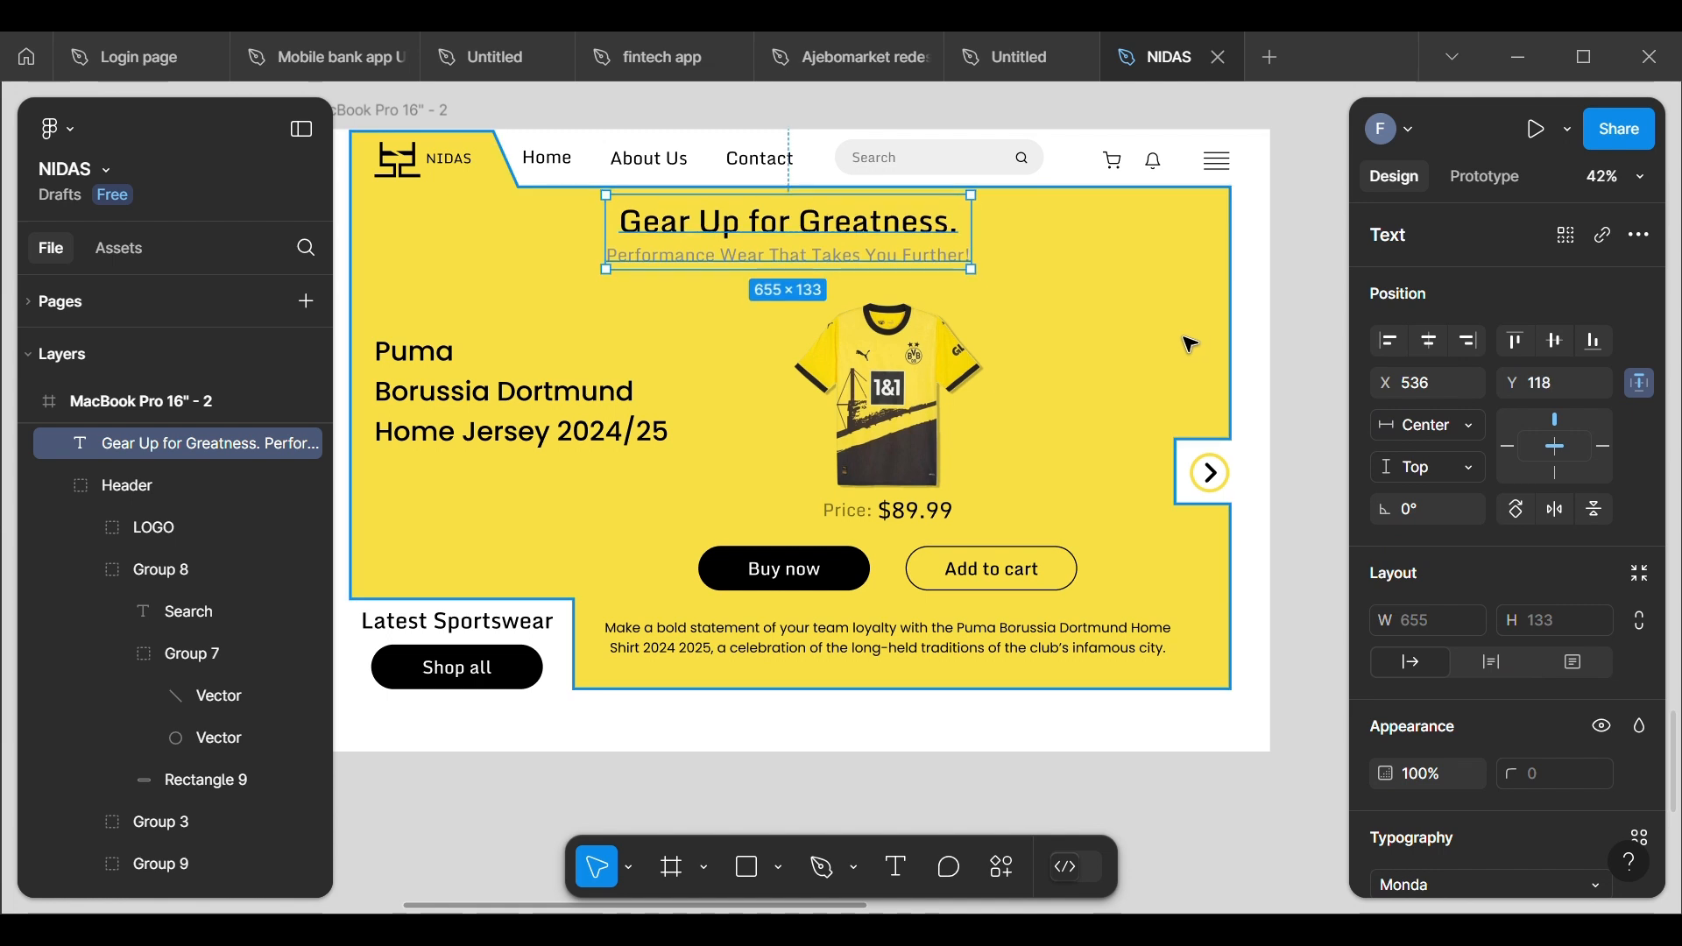
key(Down)
key(Down)
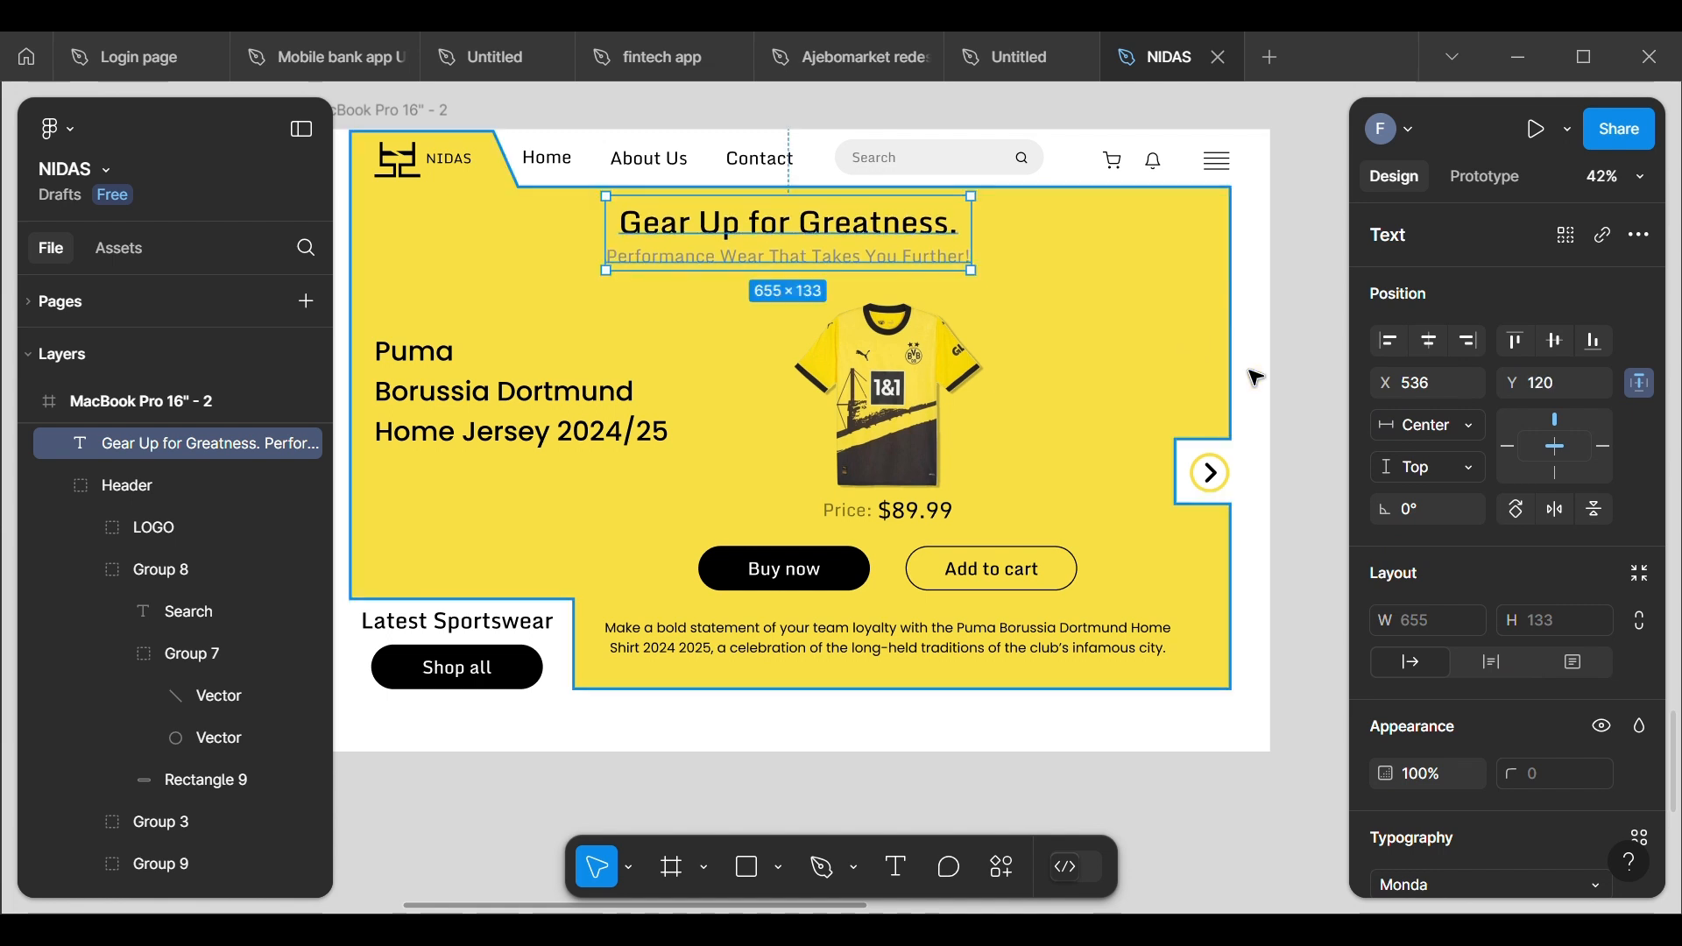
click(1333, 371)
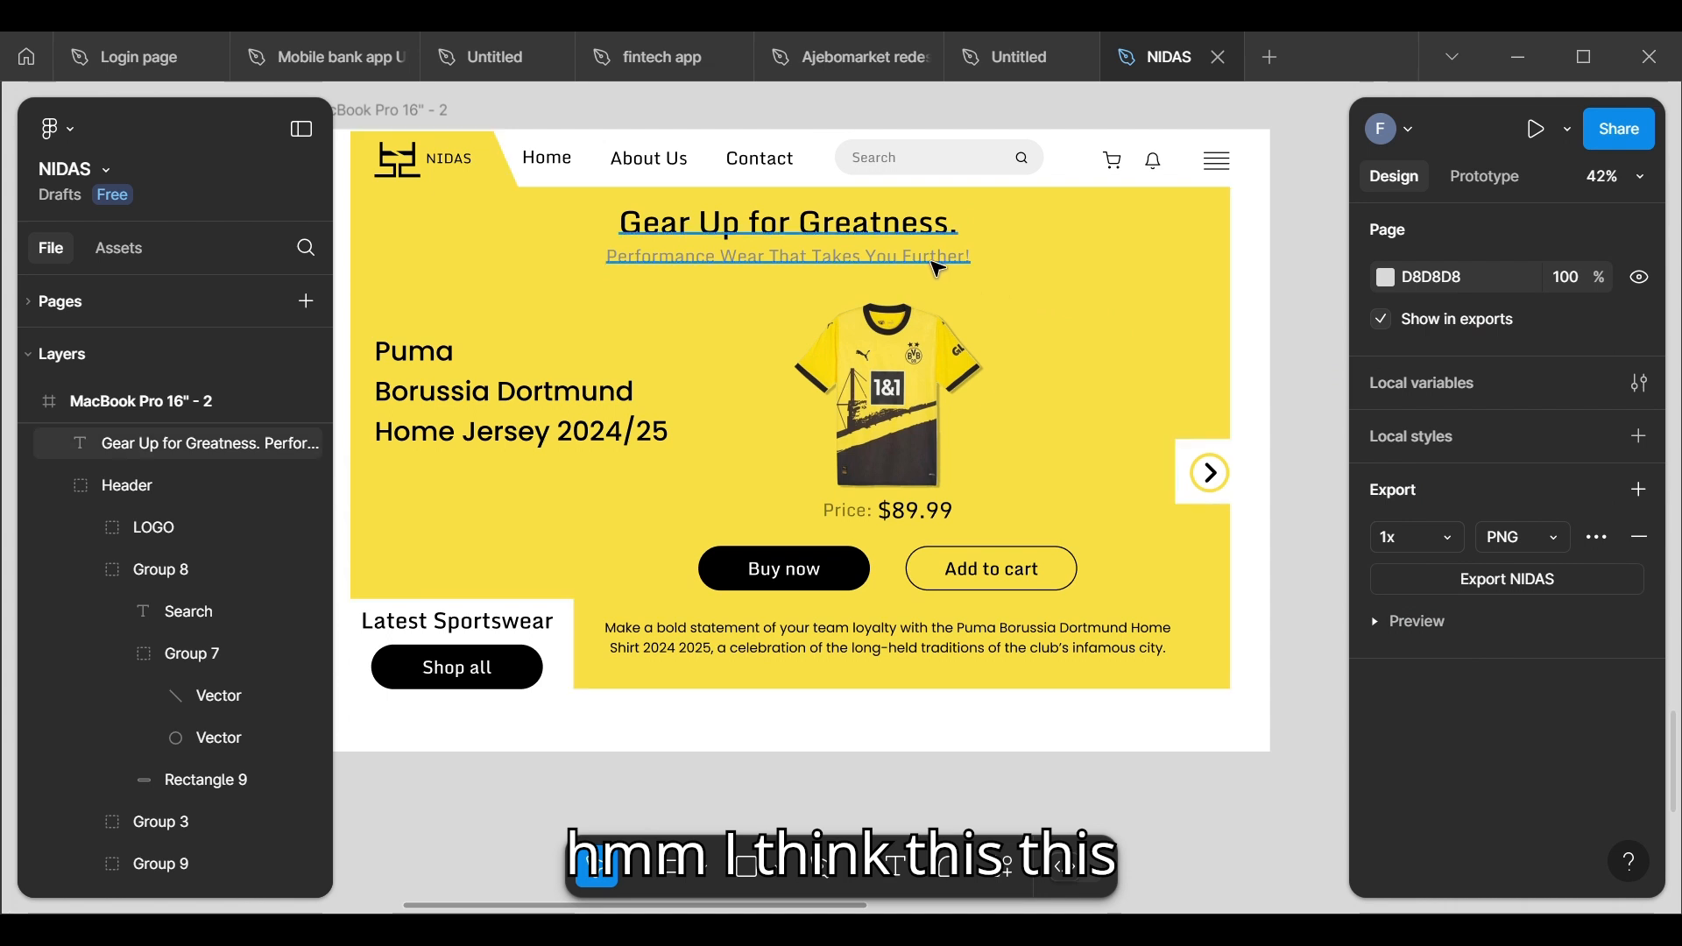
Step: Recolour the grey 8D8D8D line of the hero heading black, using the colour already on the page
click(788, 224)
scroll(1366, 701, down, 8)
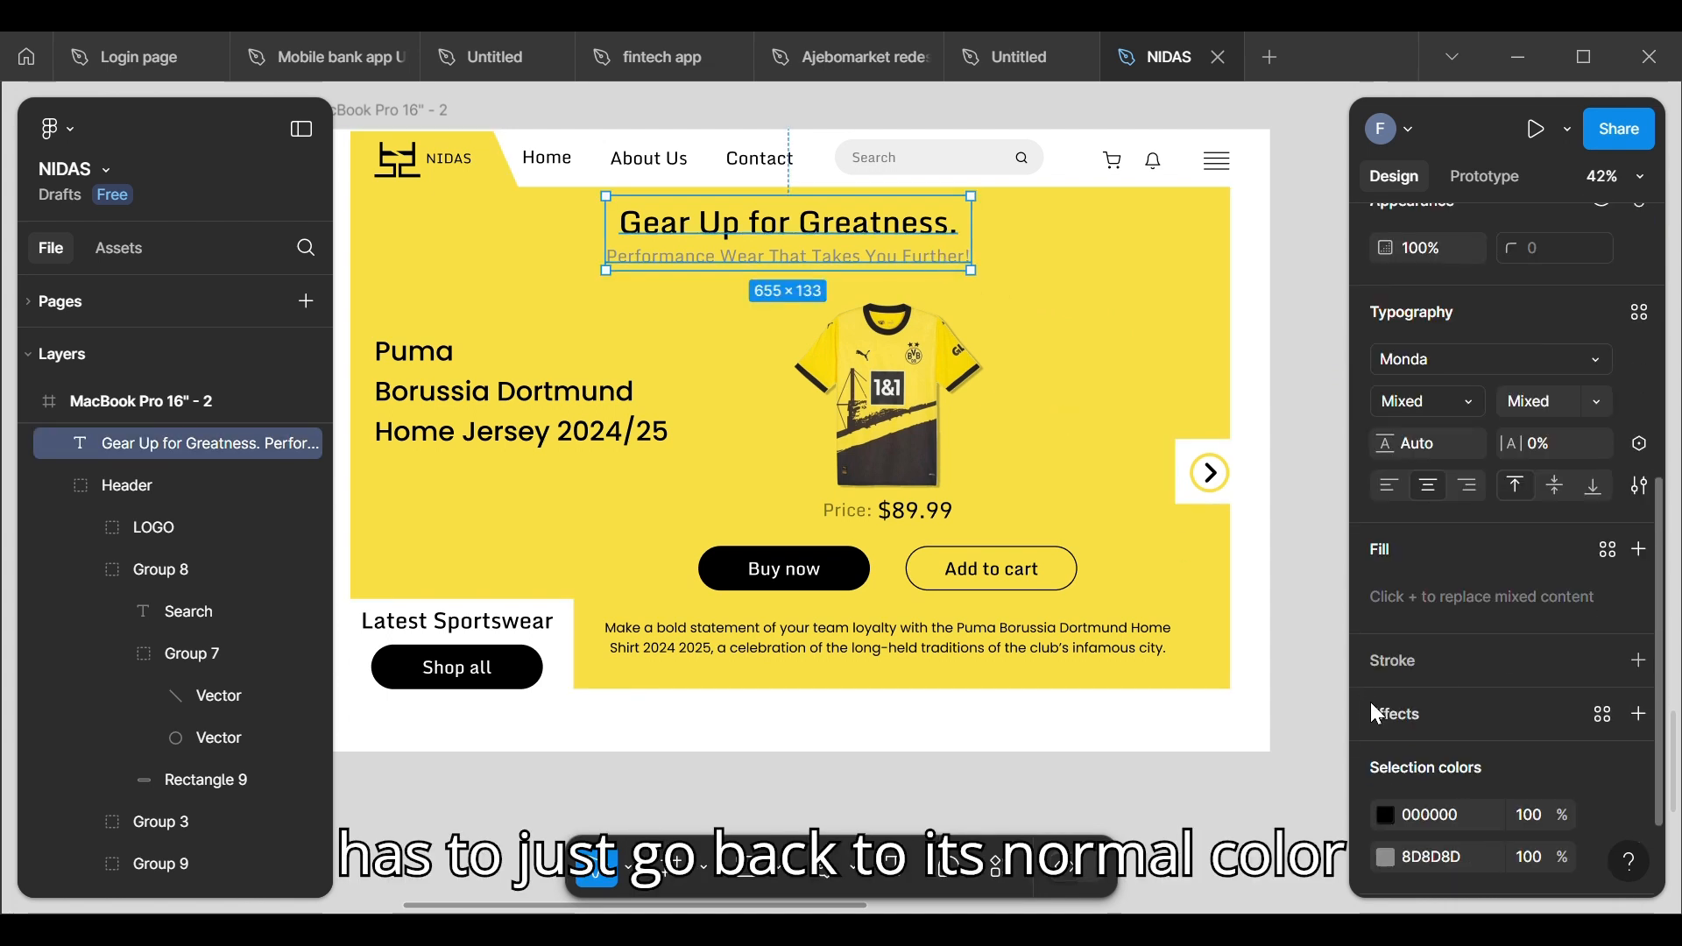
click(1388, 752)
click(1182, 676)
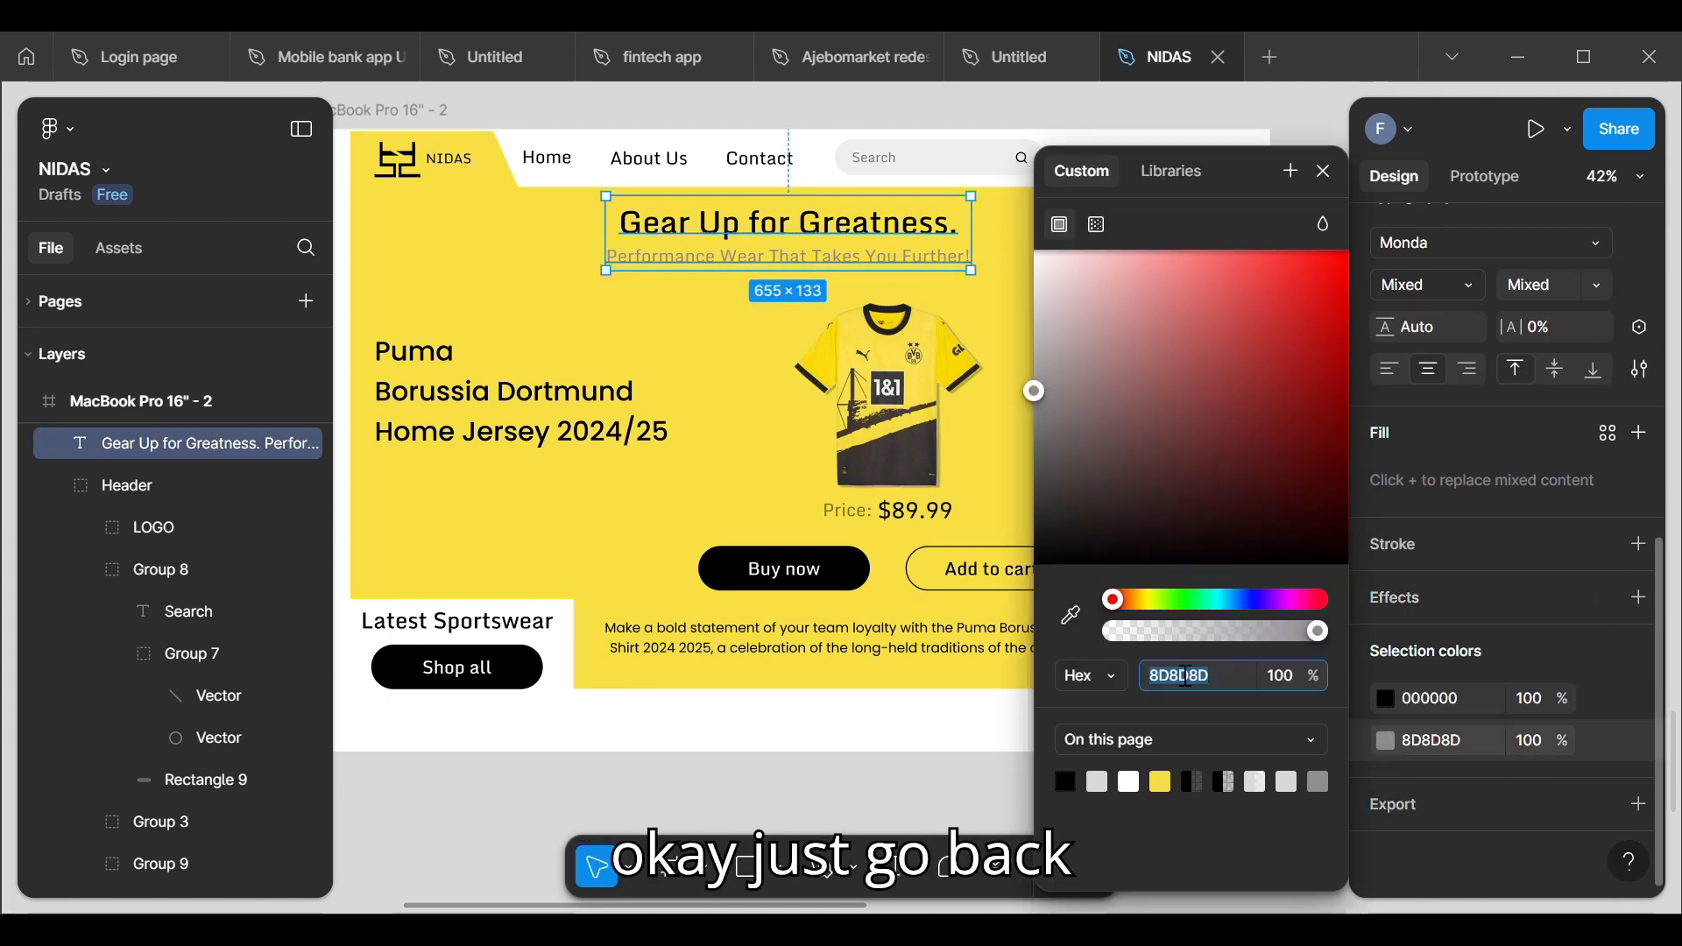
click(1068, 780)
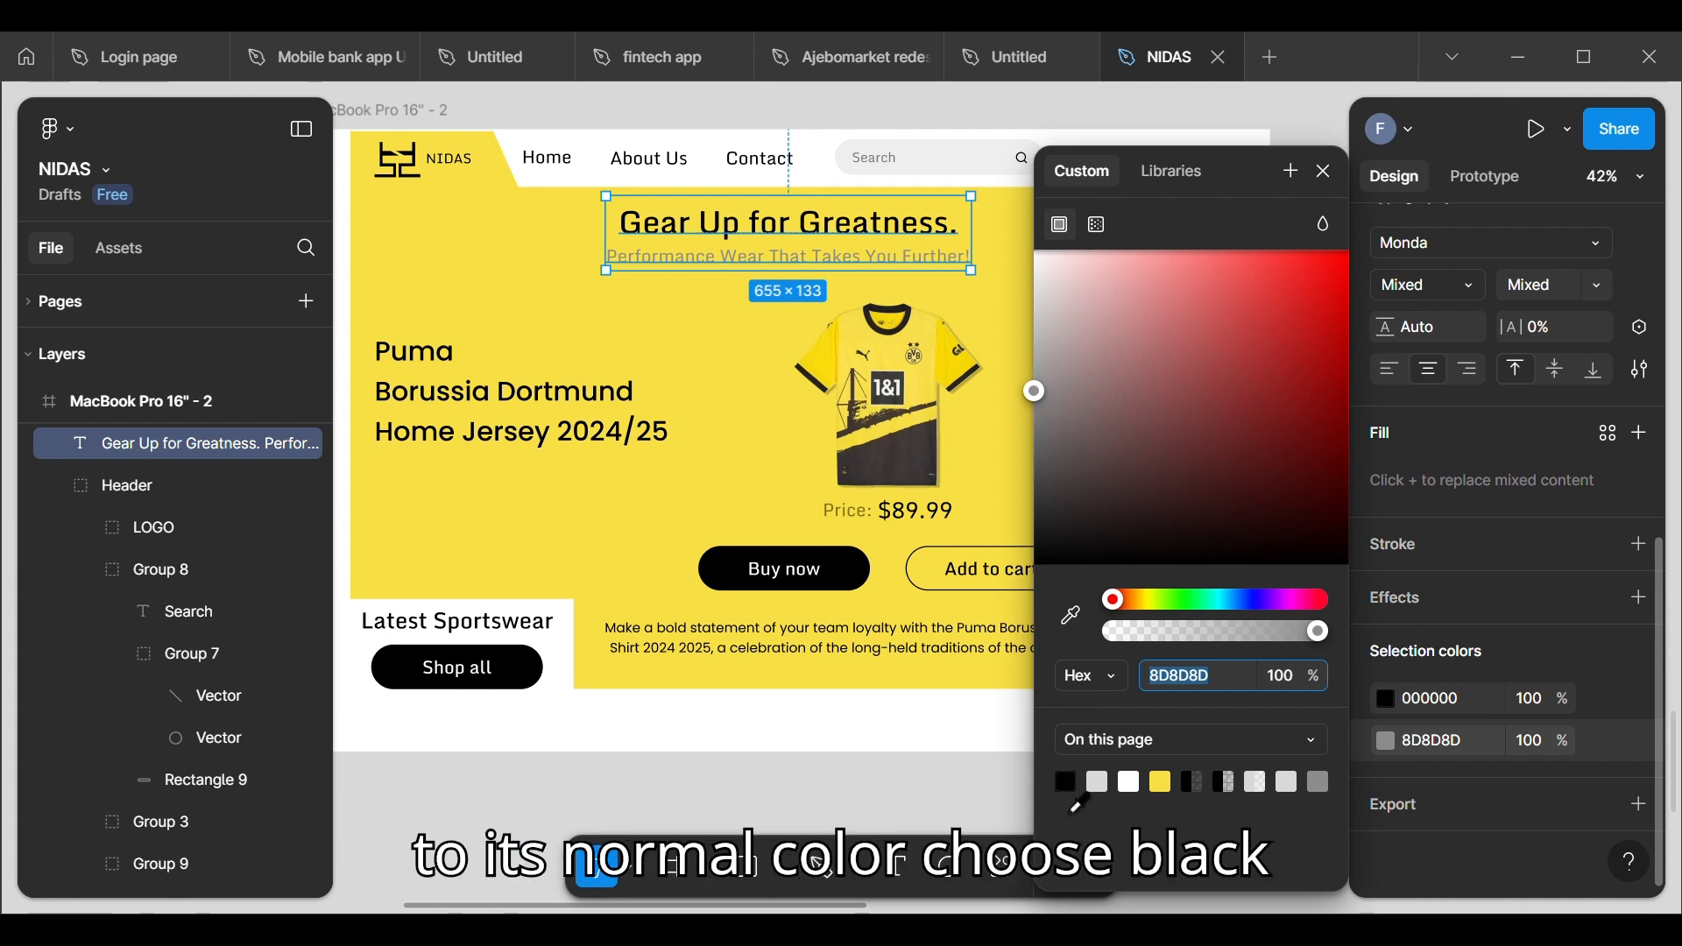
click(473, 787)
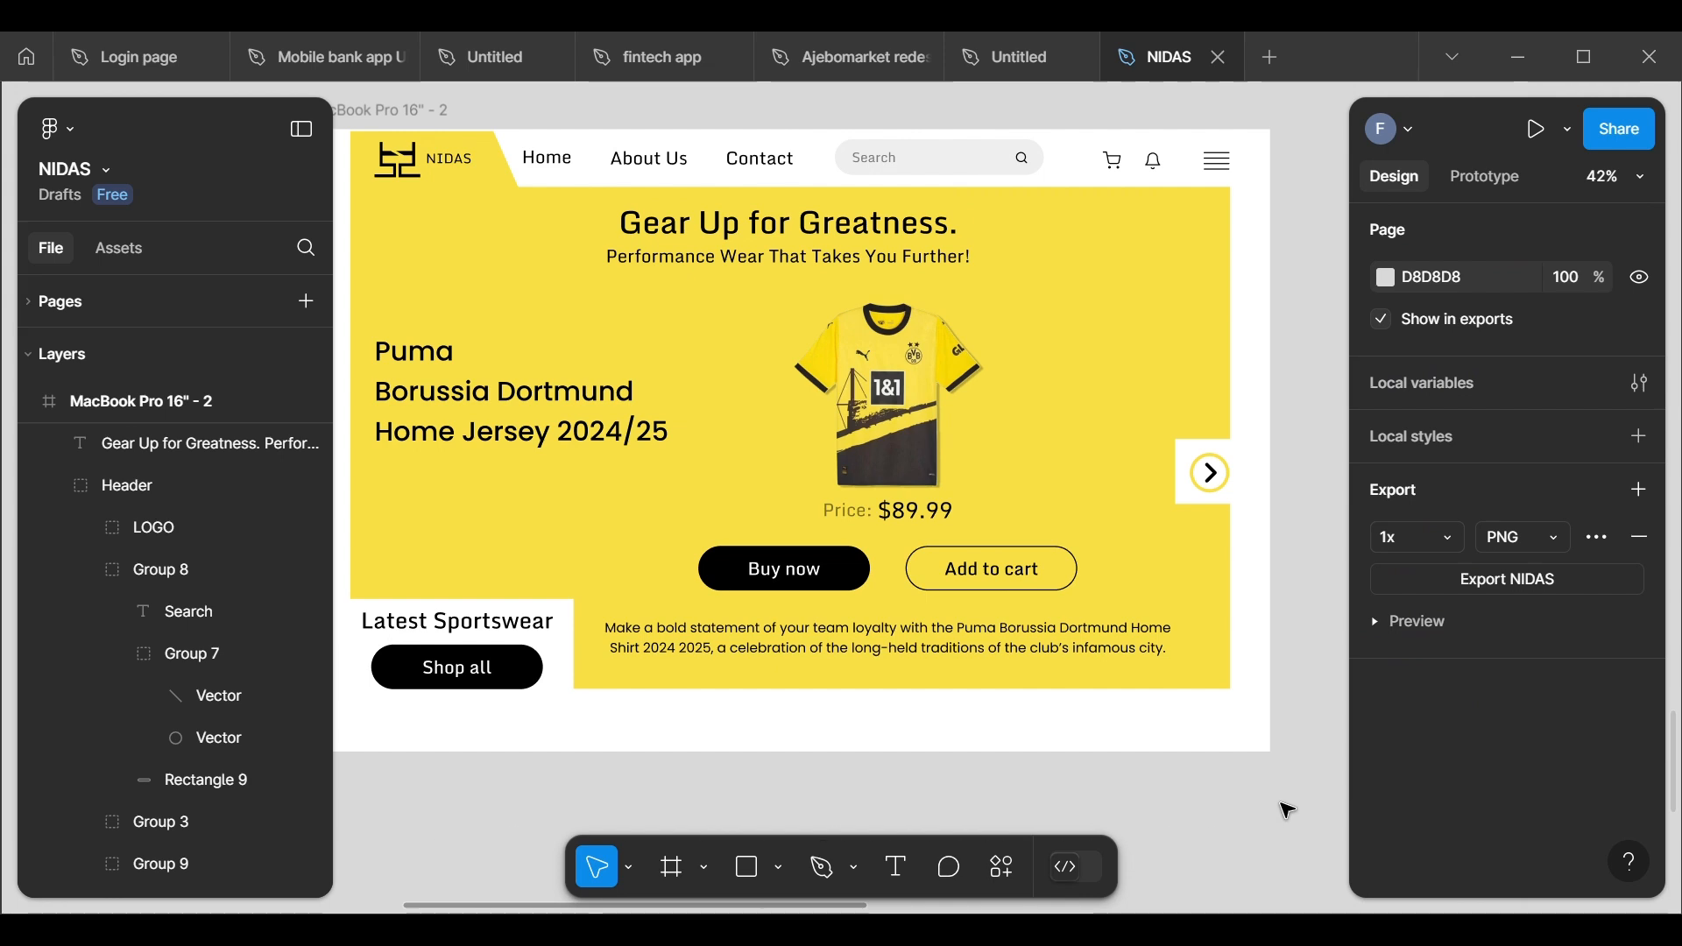
scroll(660, 566, down, 3)
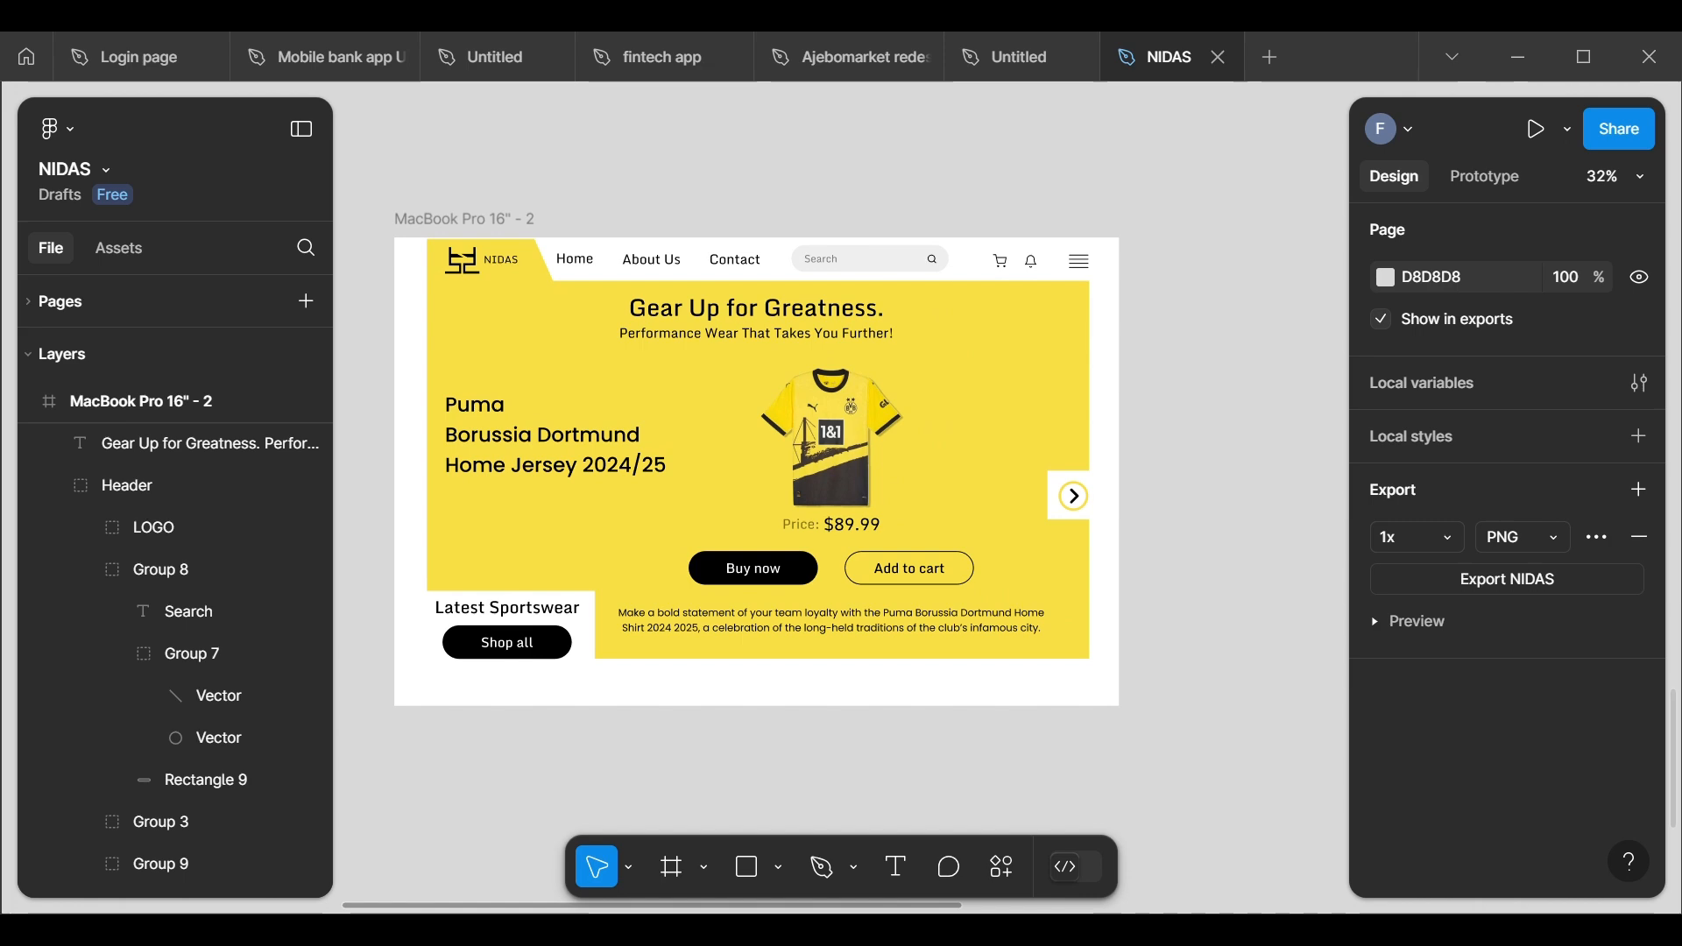
scroll(1187, 465, up, 2)
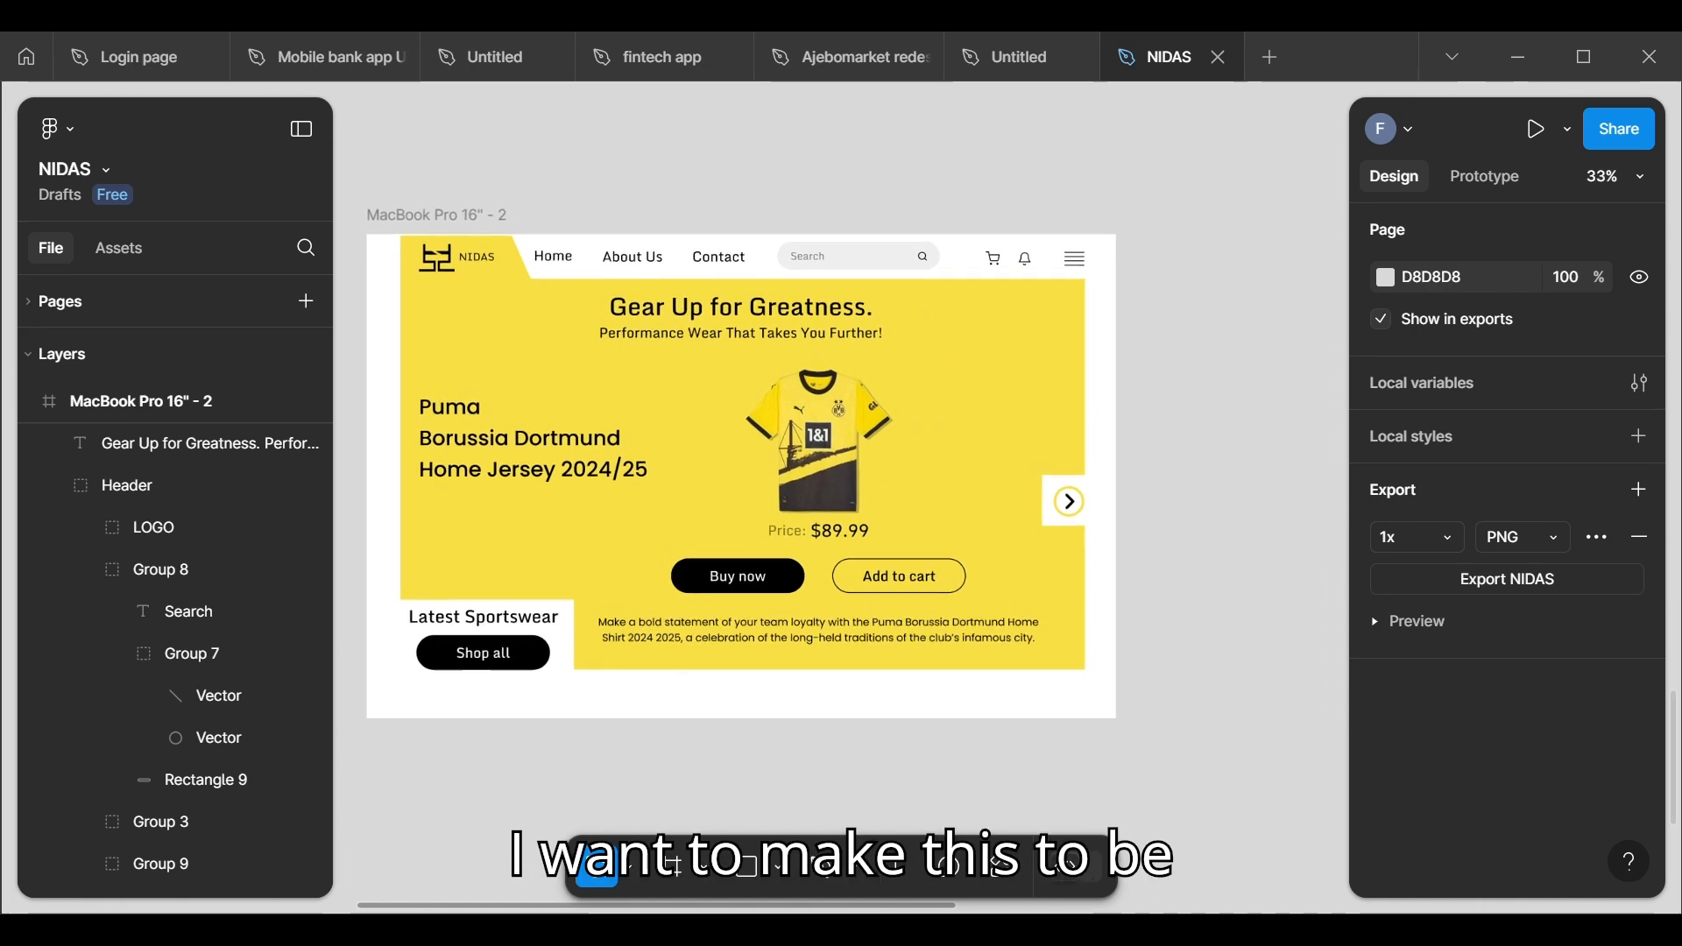
scroll(1187, 464, down, 1)
scroll(1187, 465, right, 1)
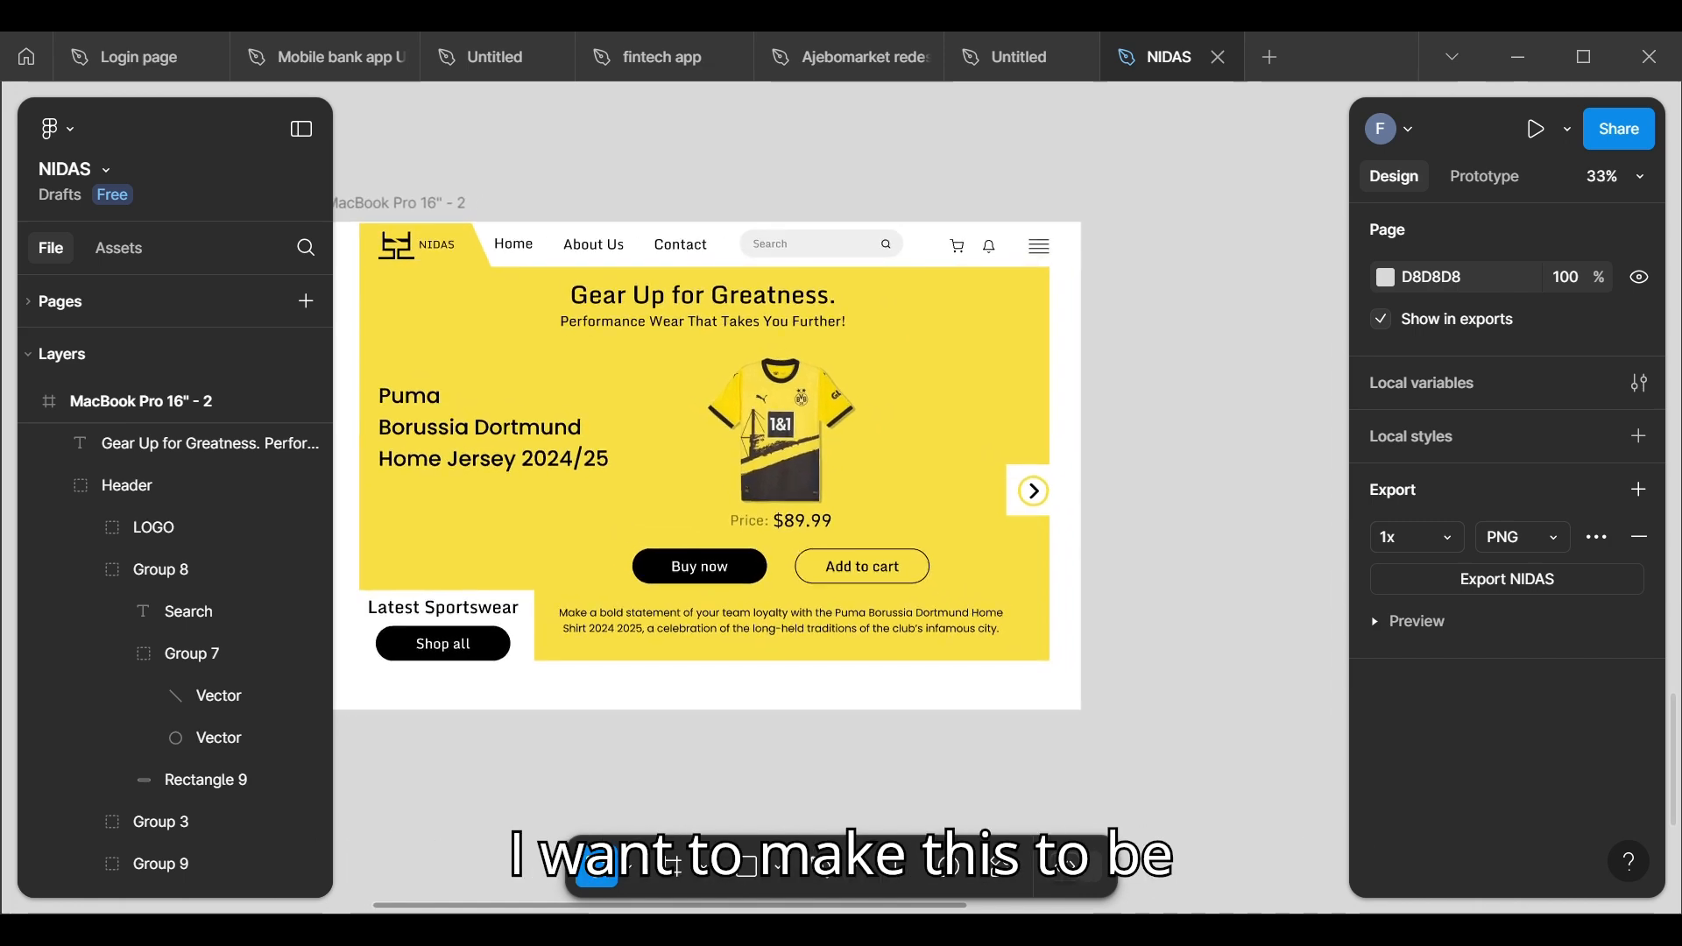
double_click(1052, 260)
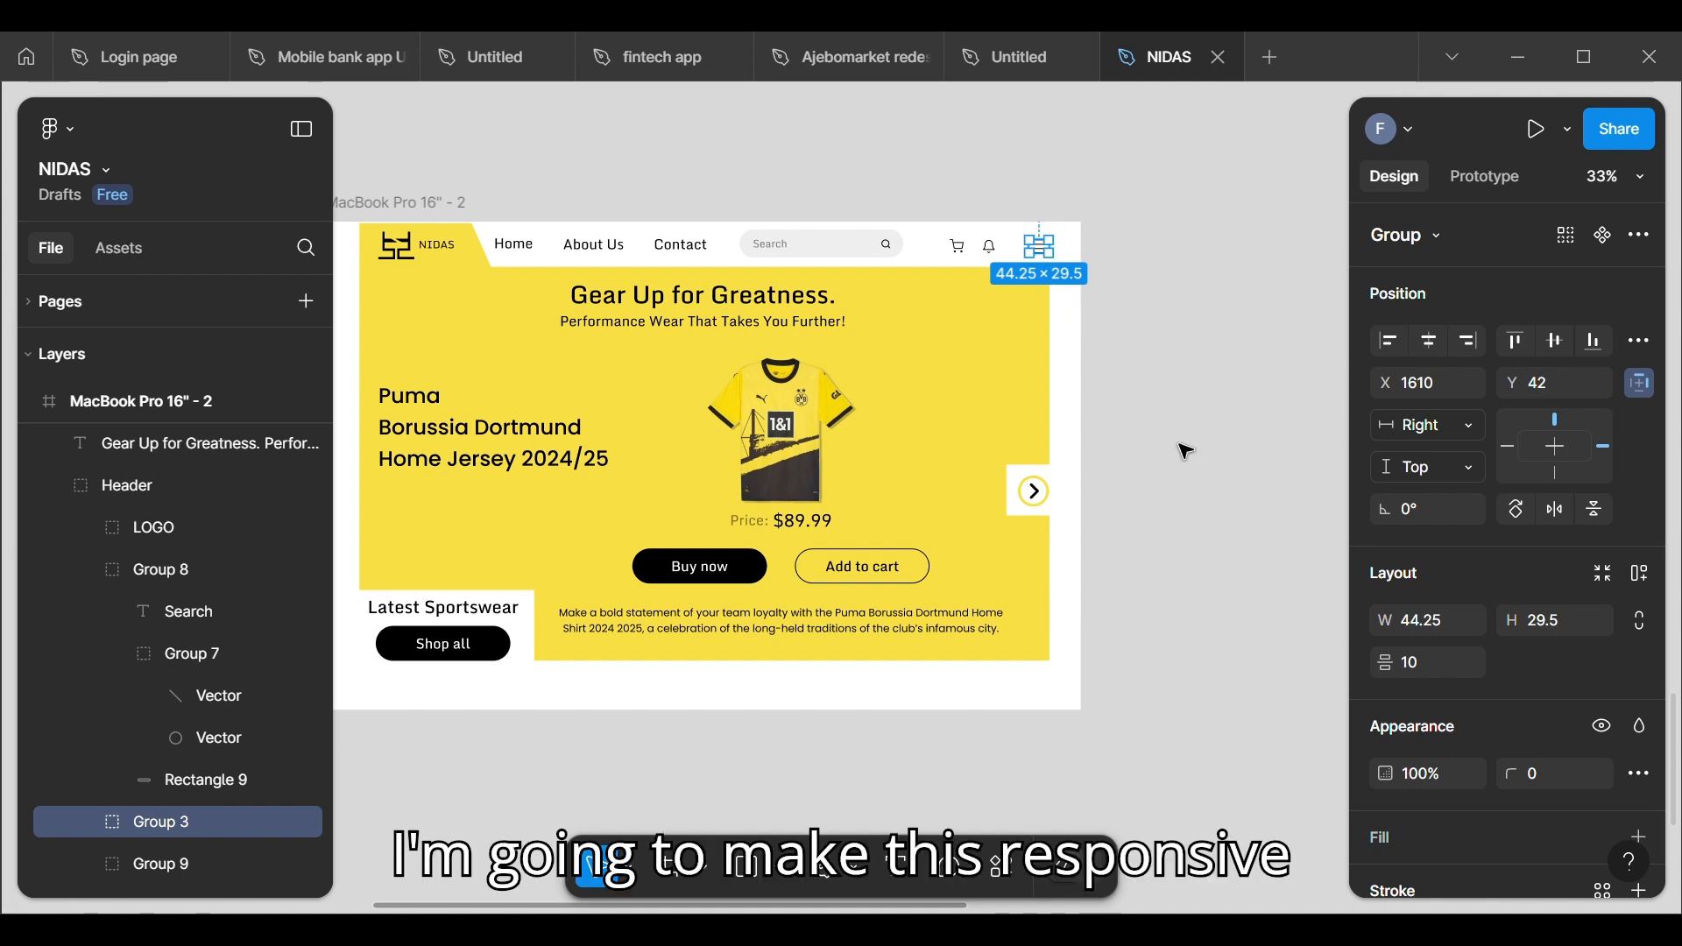
Step: Create a new white frame on the empty canvas beside the landing page for the drop-down menu and size it to 407 × 647
scroll(1211, 535, right, 5)
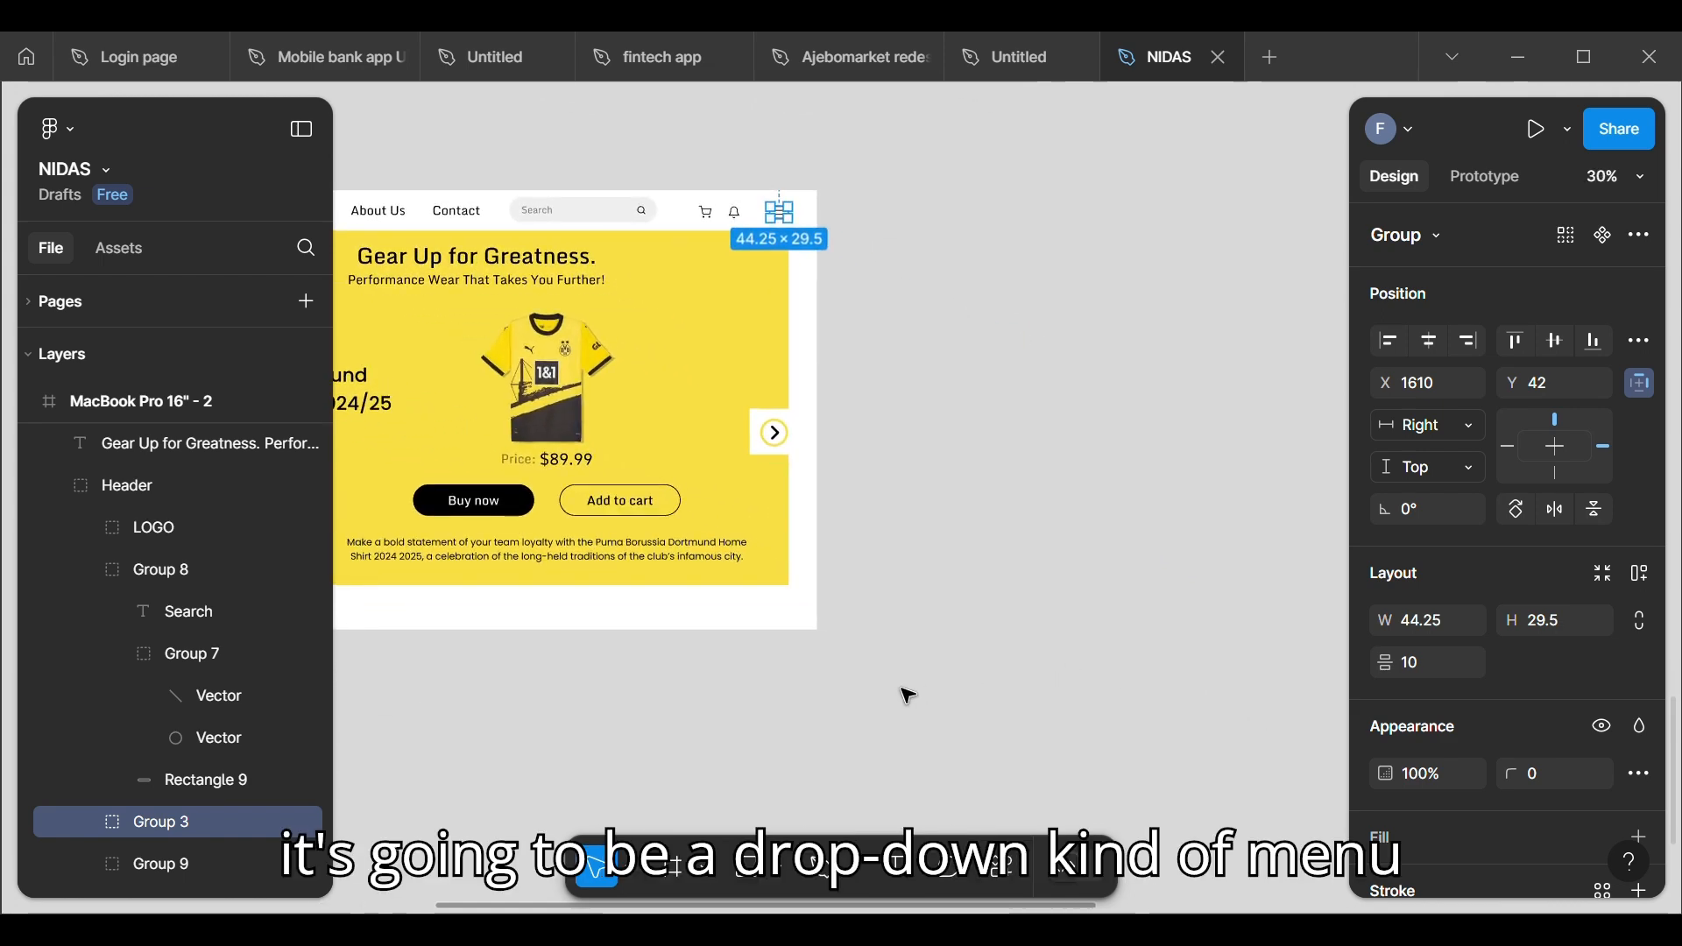
click(900, 692)
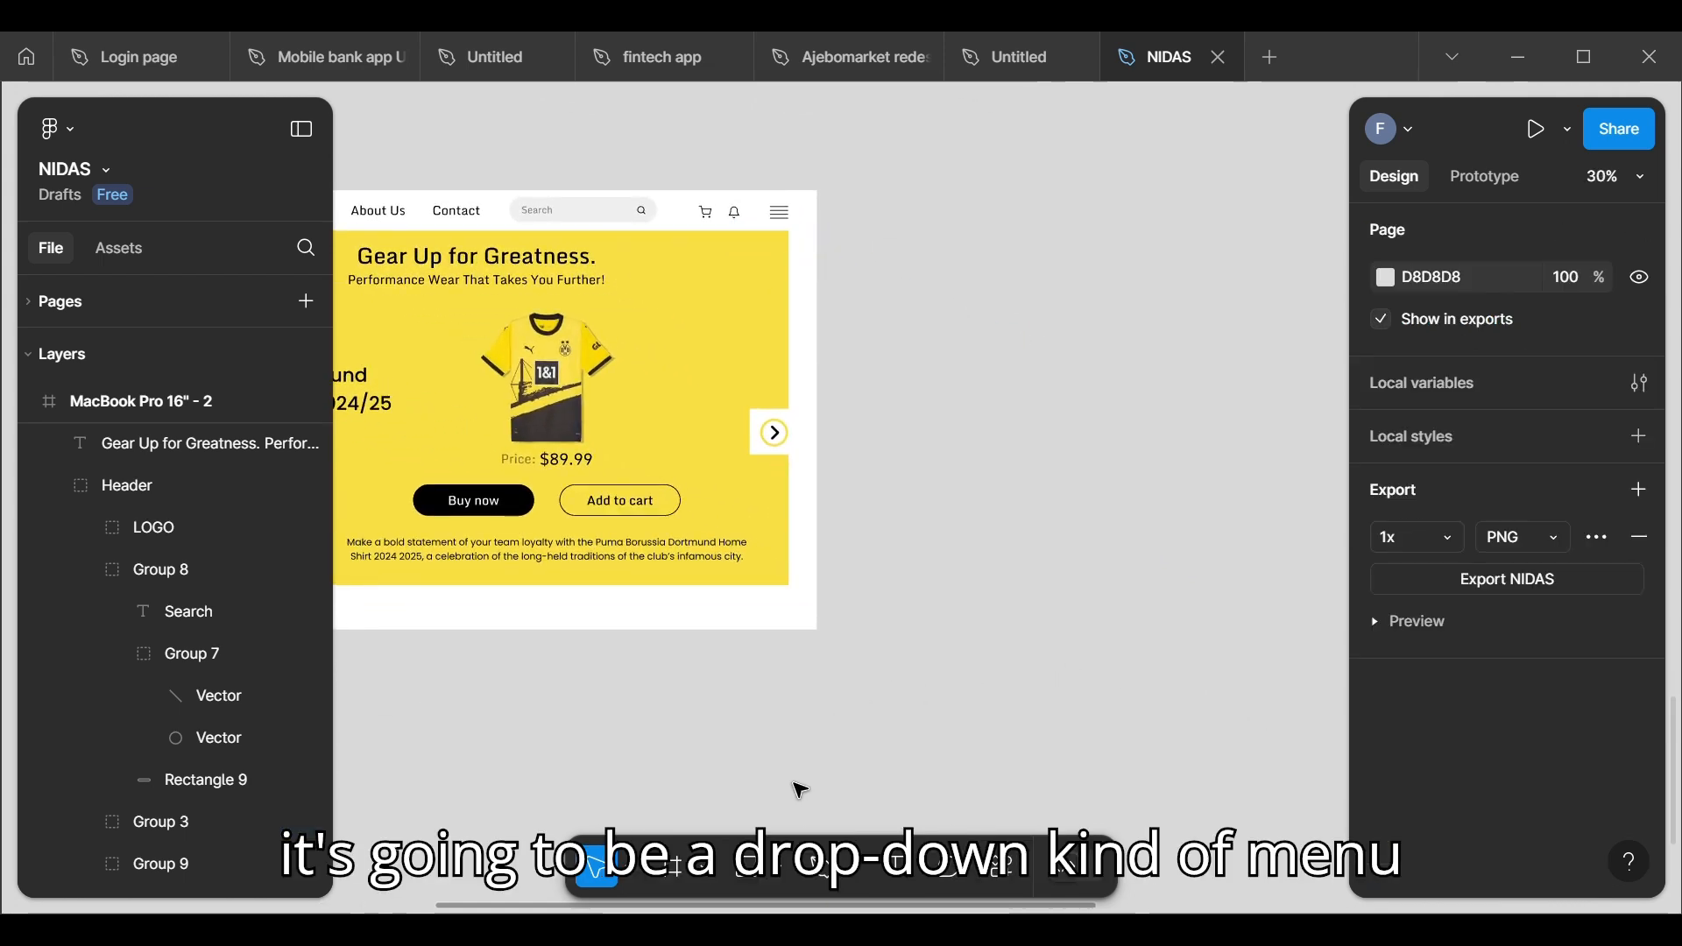
click(688, 884)
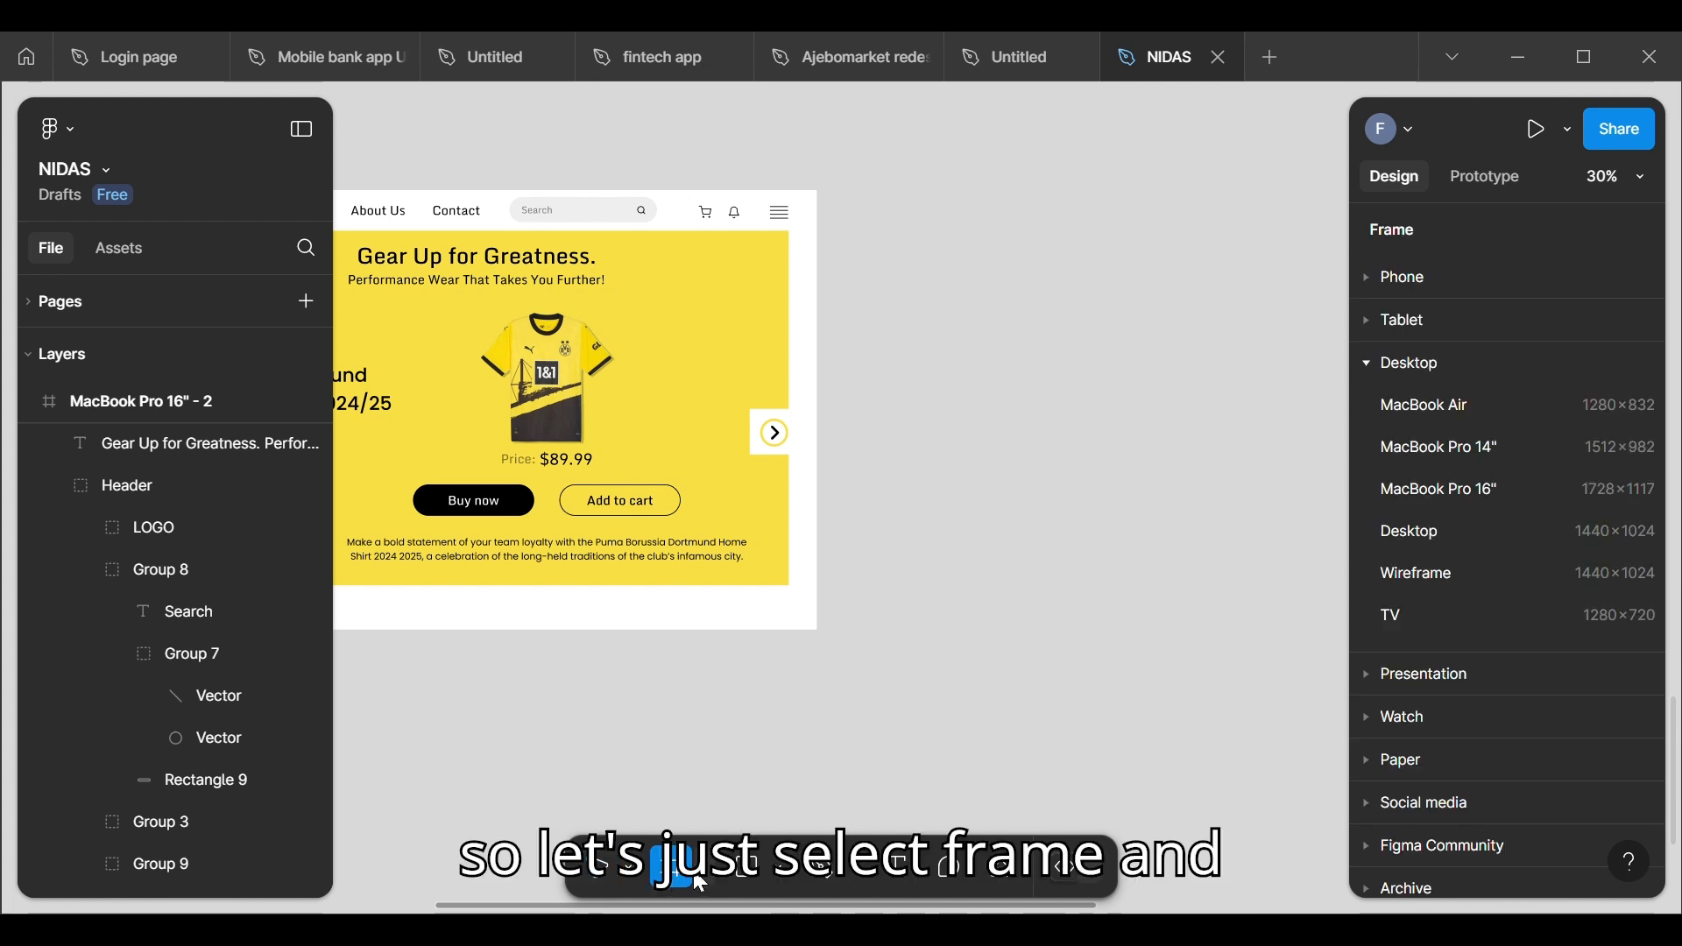
click(990, 338)
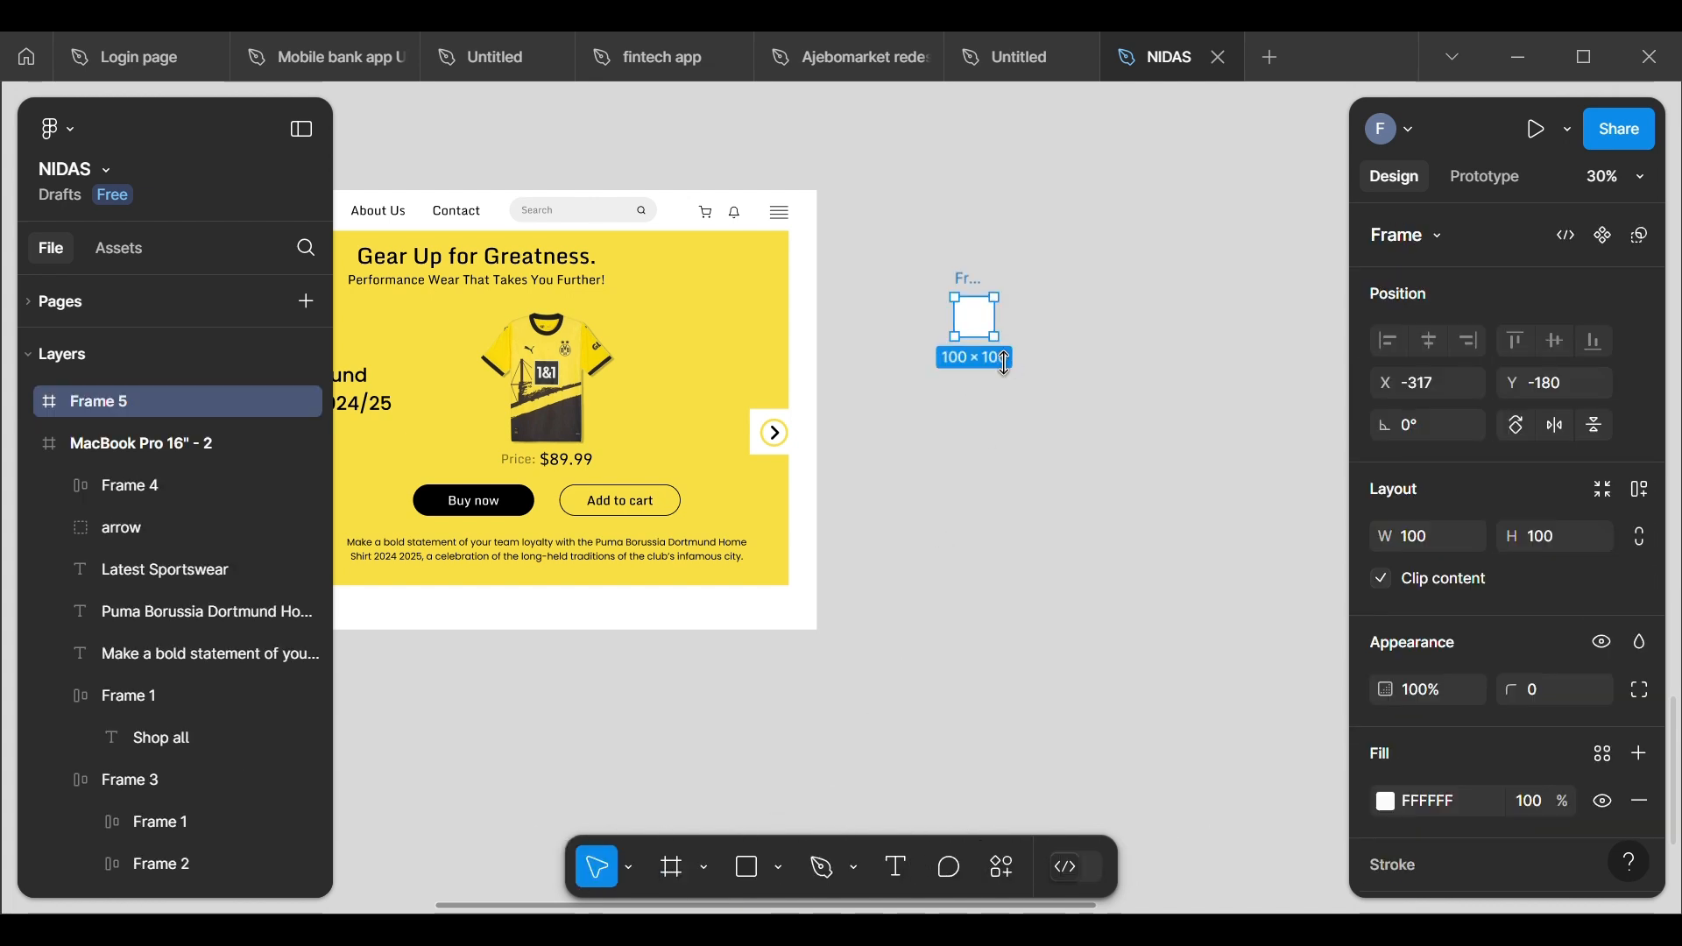
drag(996, 339, 999, 477)
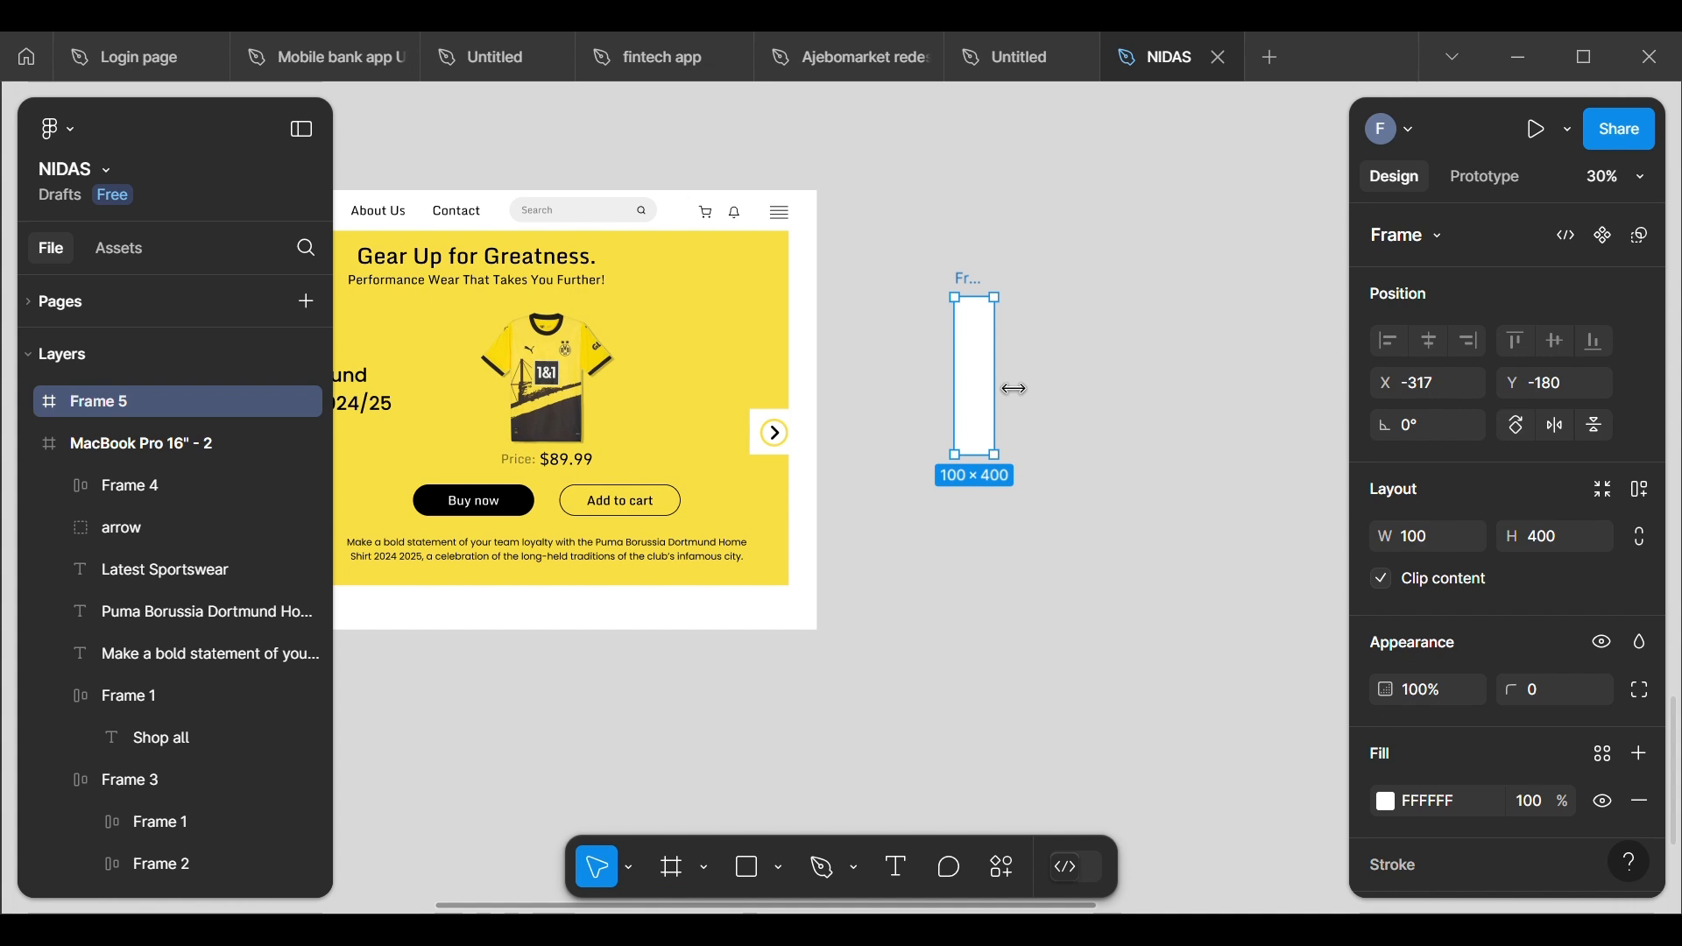
drag(1013, 386, 1097, 404)
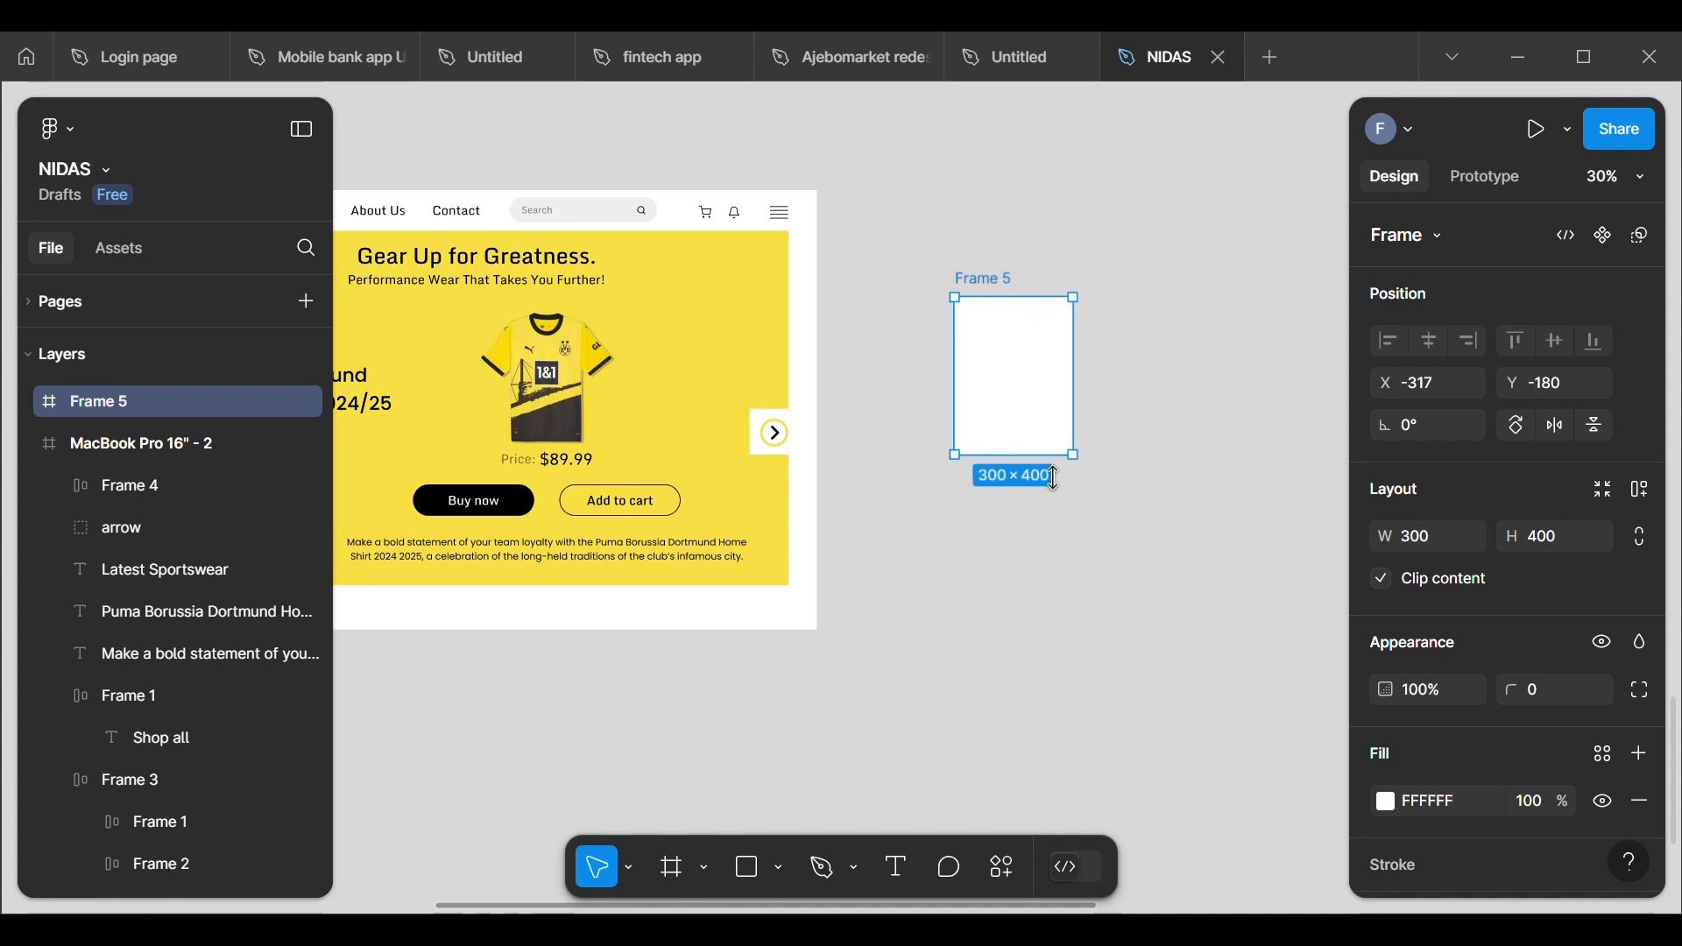
drag(1051, 454, 1062, 544)
drag(1092, 410, 1134, 410)
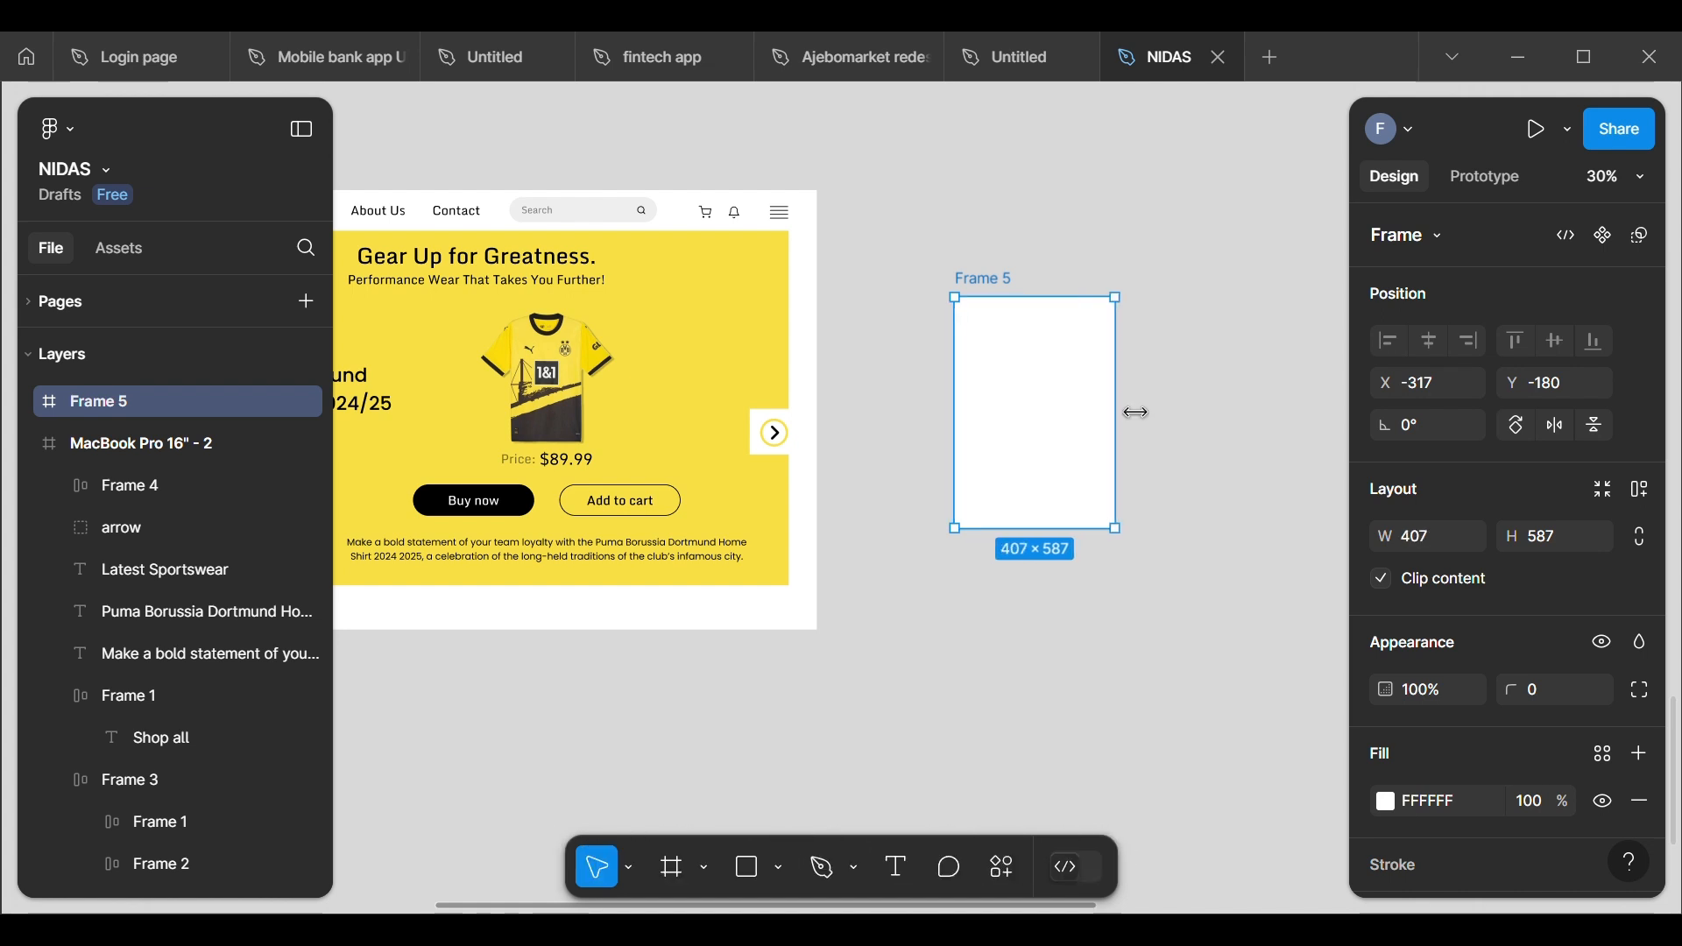
drag(1051, 550, 1055, 574)
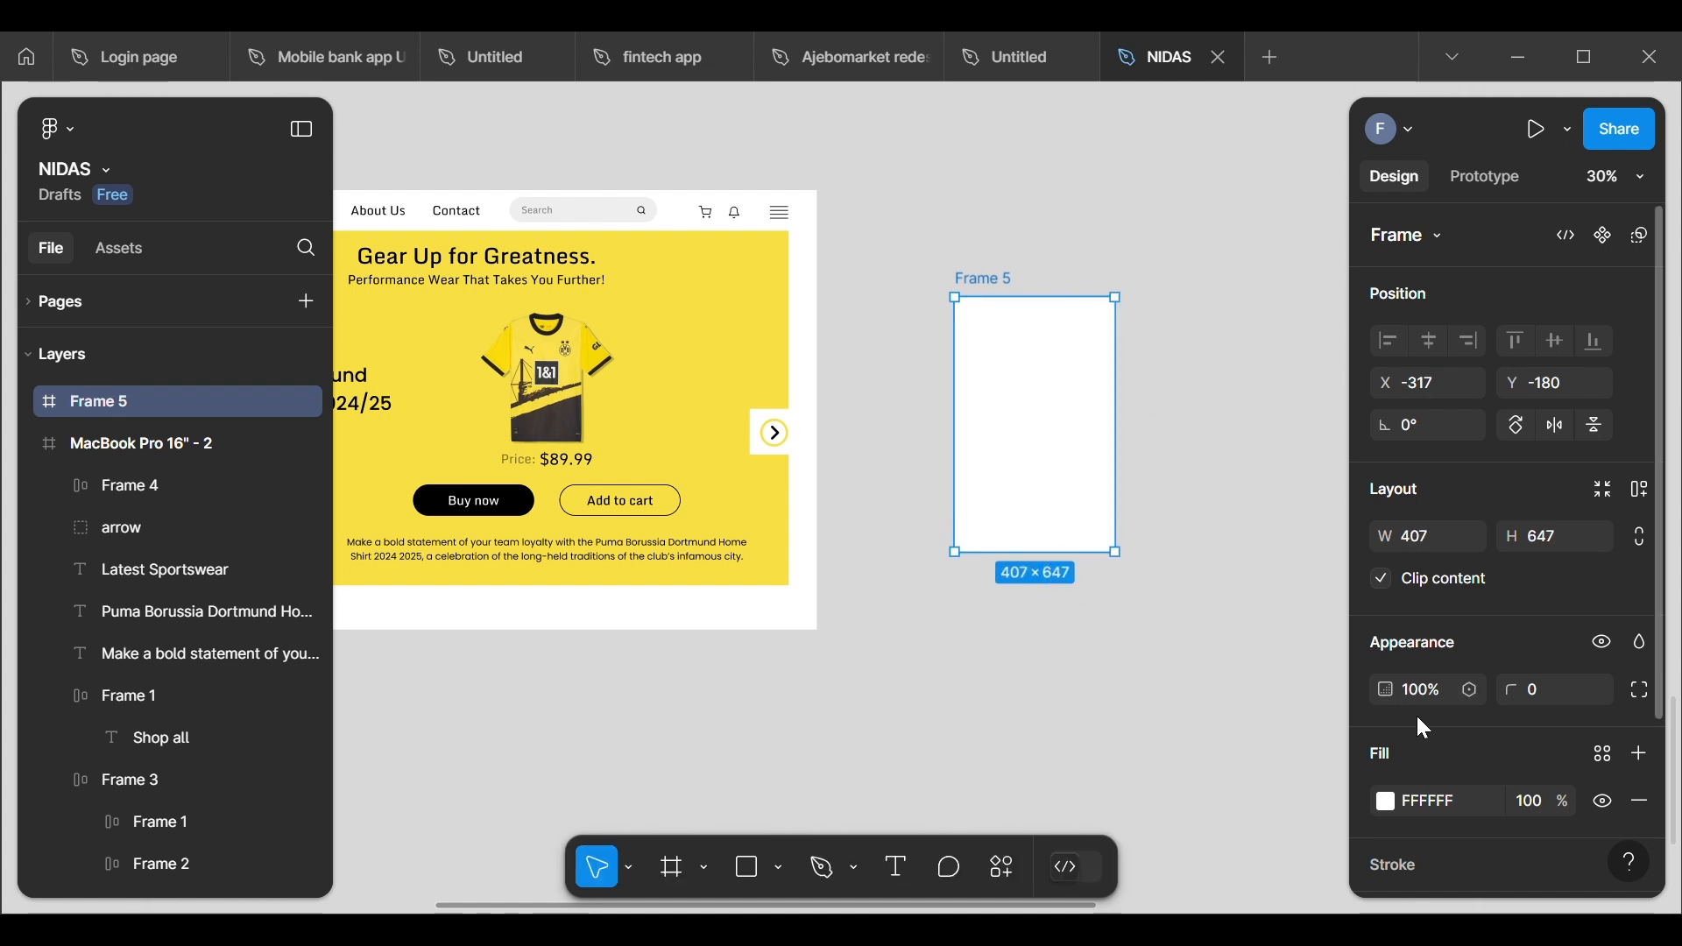
Step: Set the new drop-down frame's corner radius to 10
click(1539, 683)
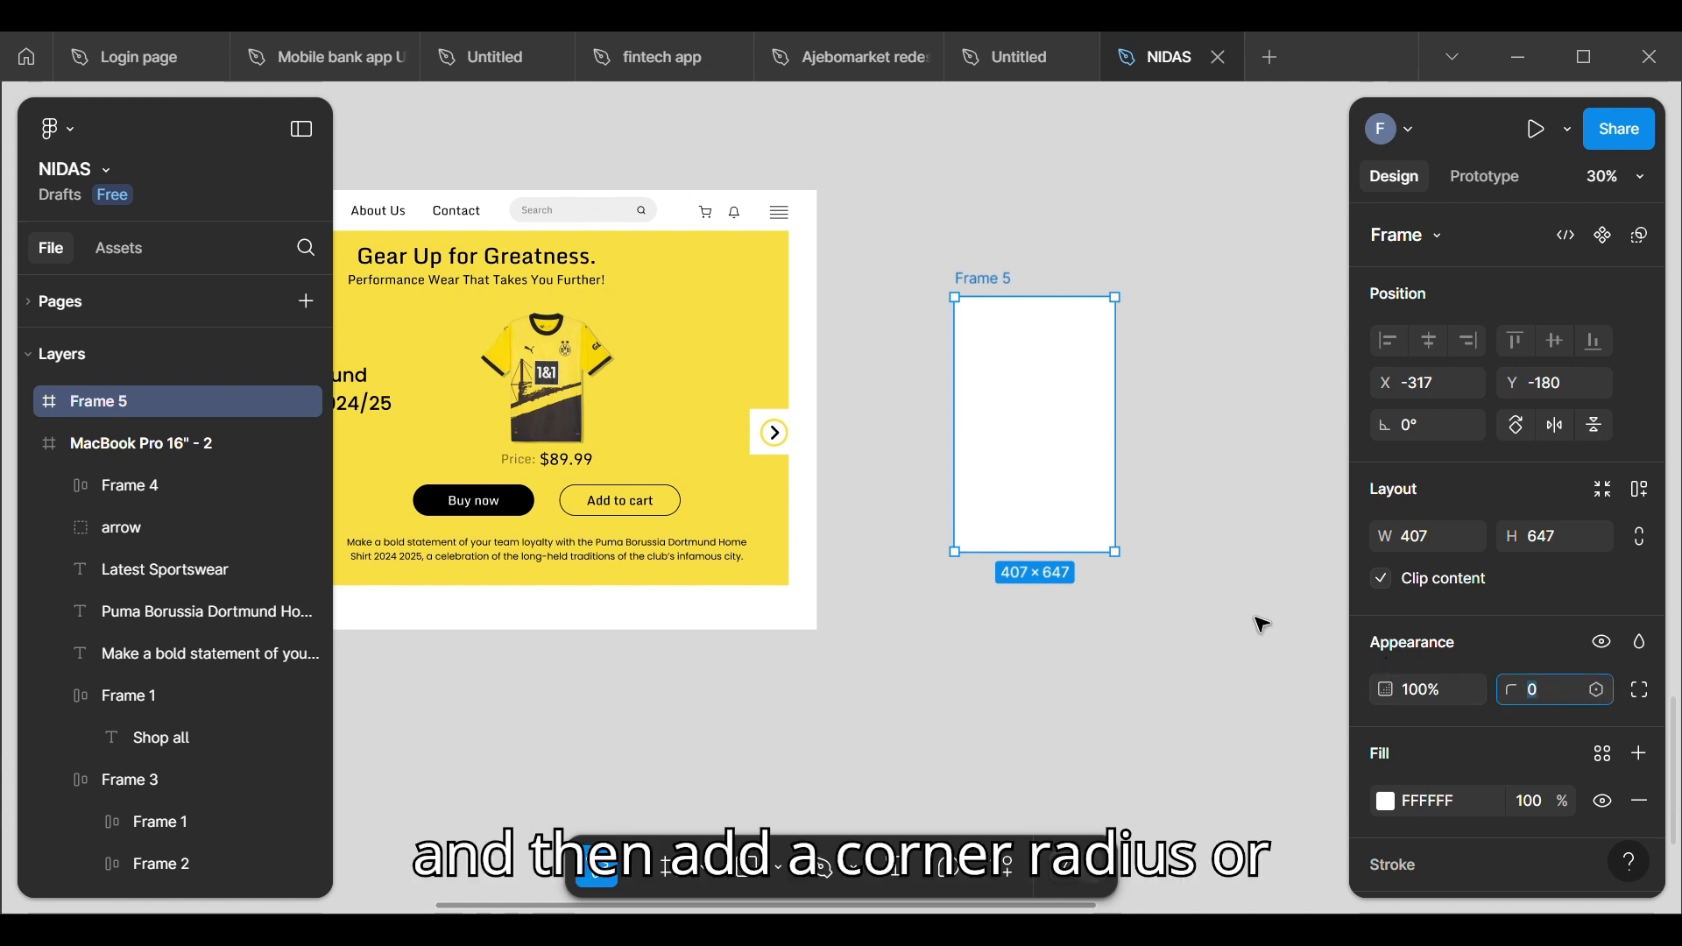
key(BackSpace)
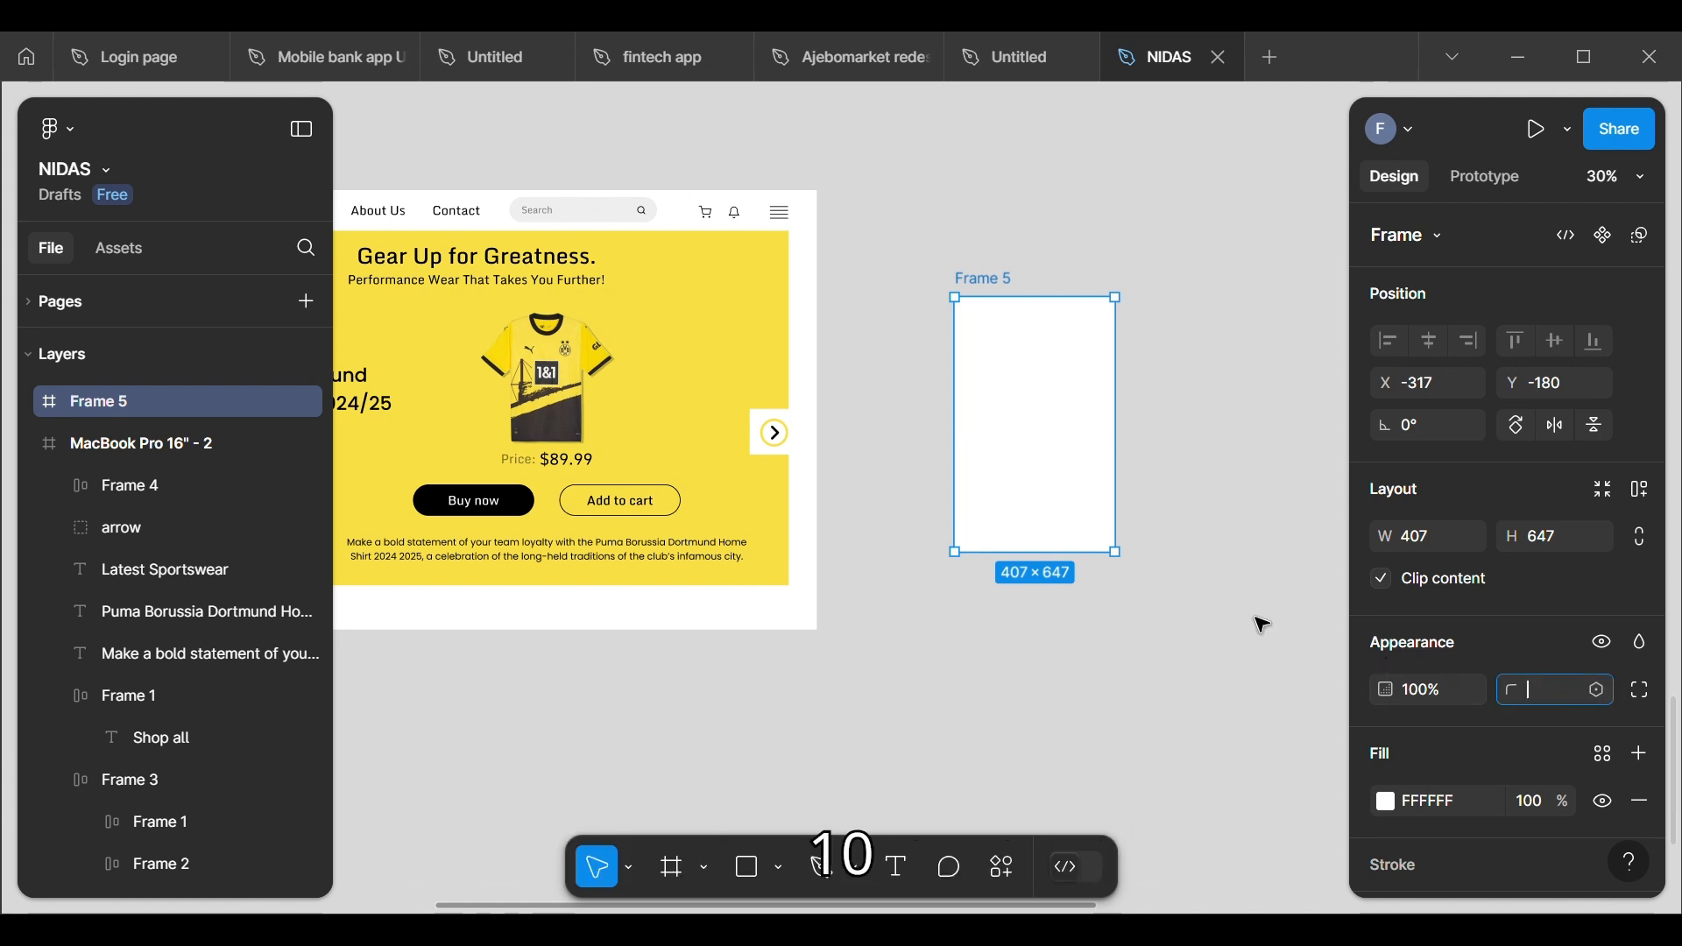
text(10)
key(Return)
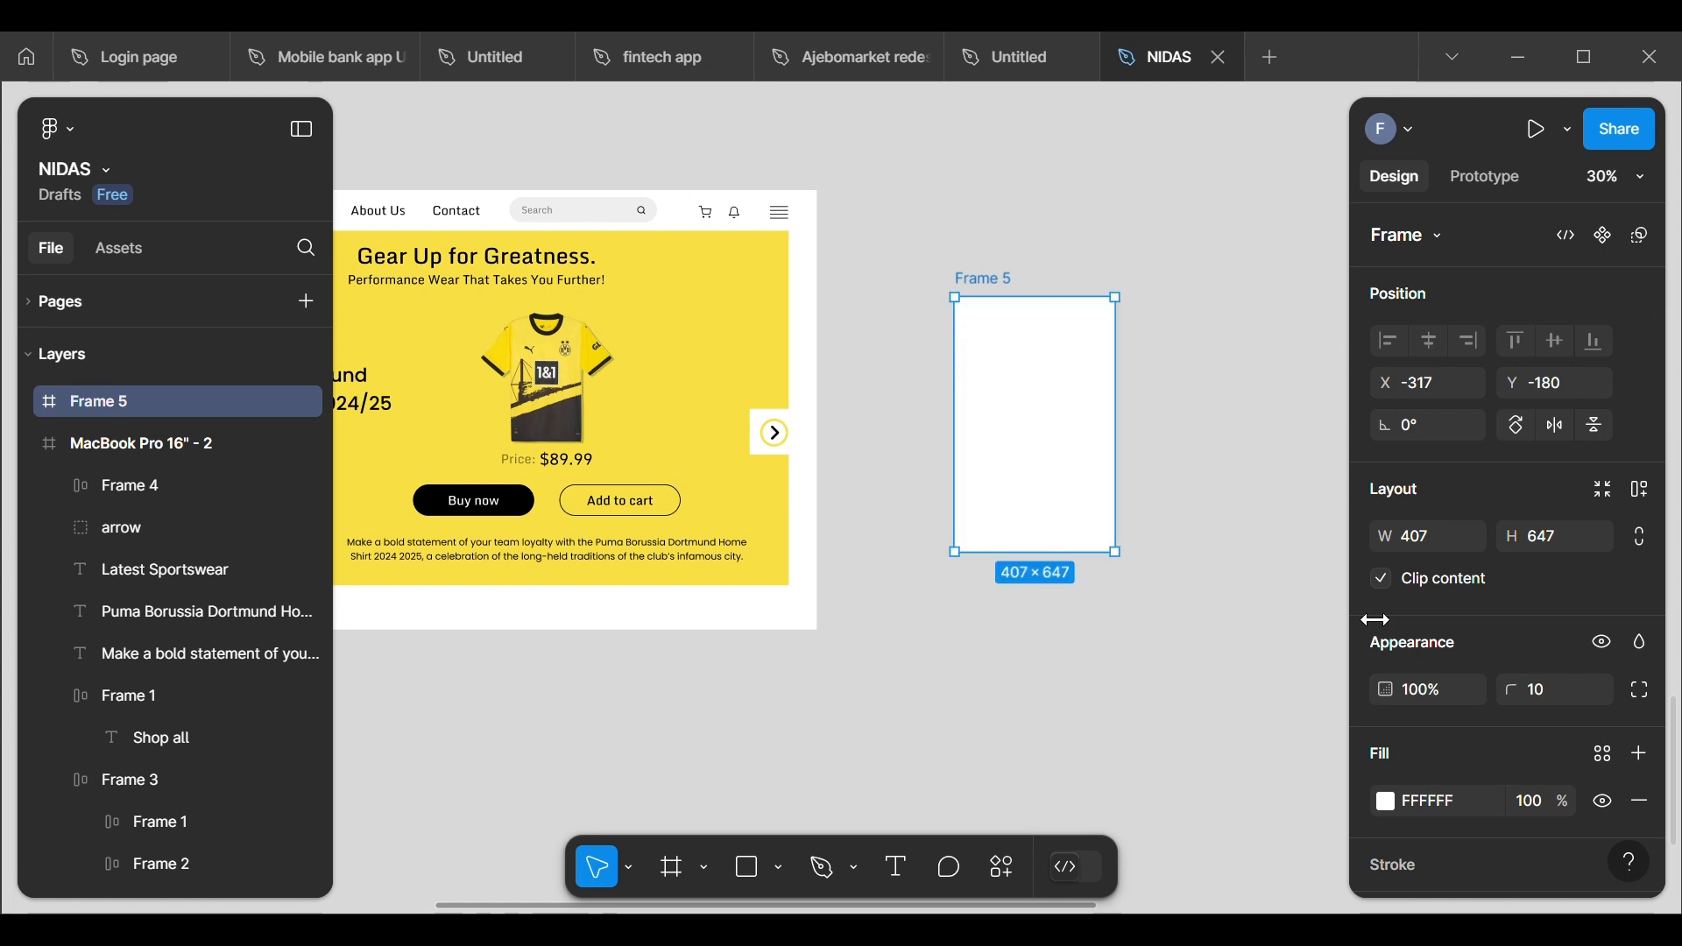
Step: Set the drop-down frame's corner radius to 16
click(1525, 691)
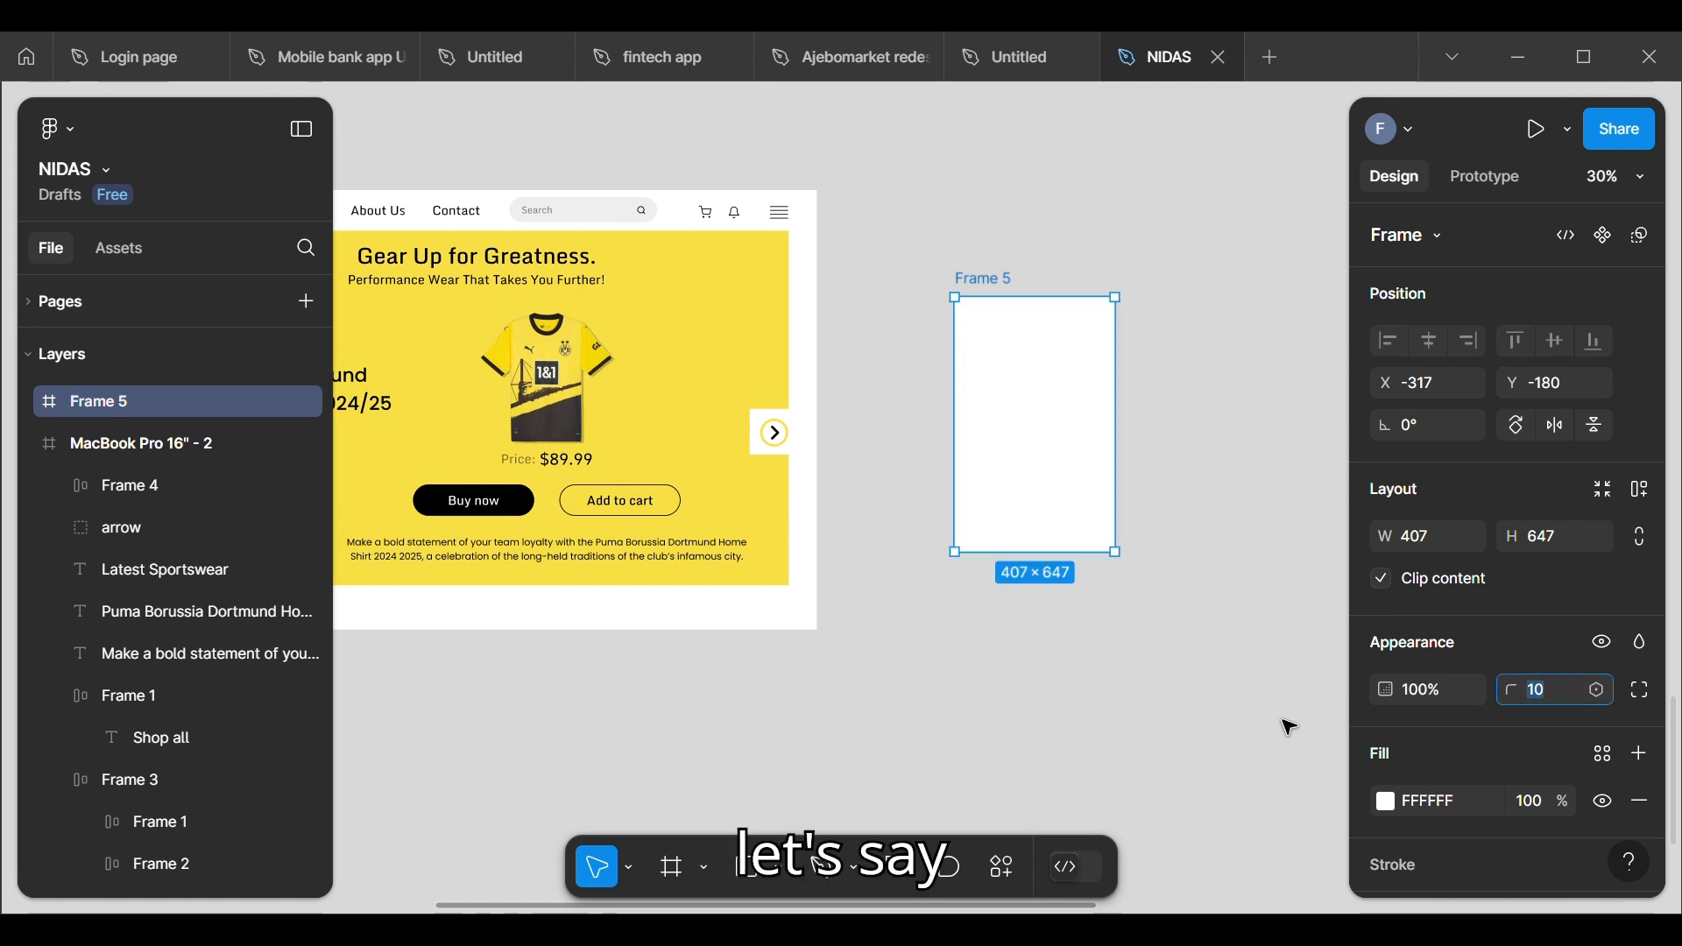
text(1)
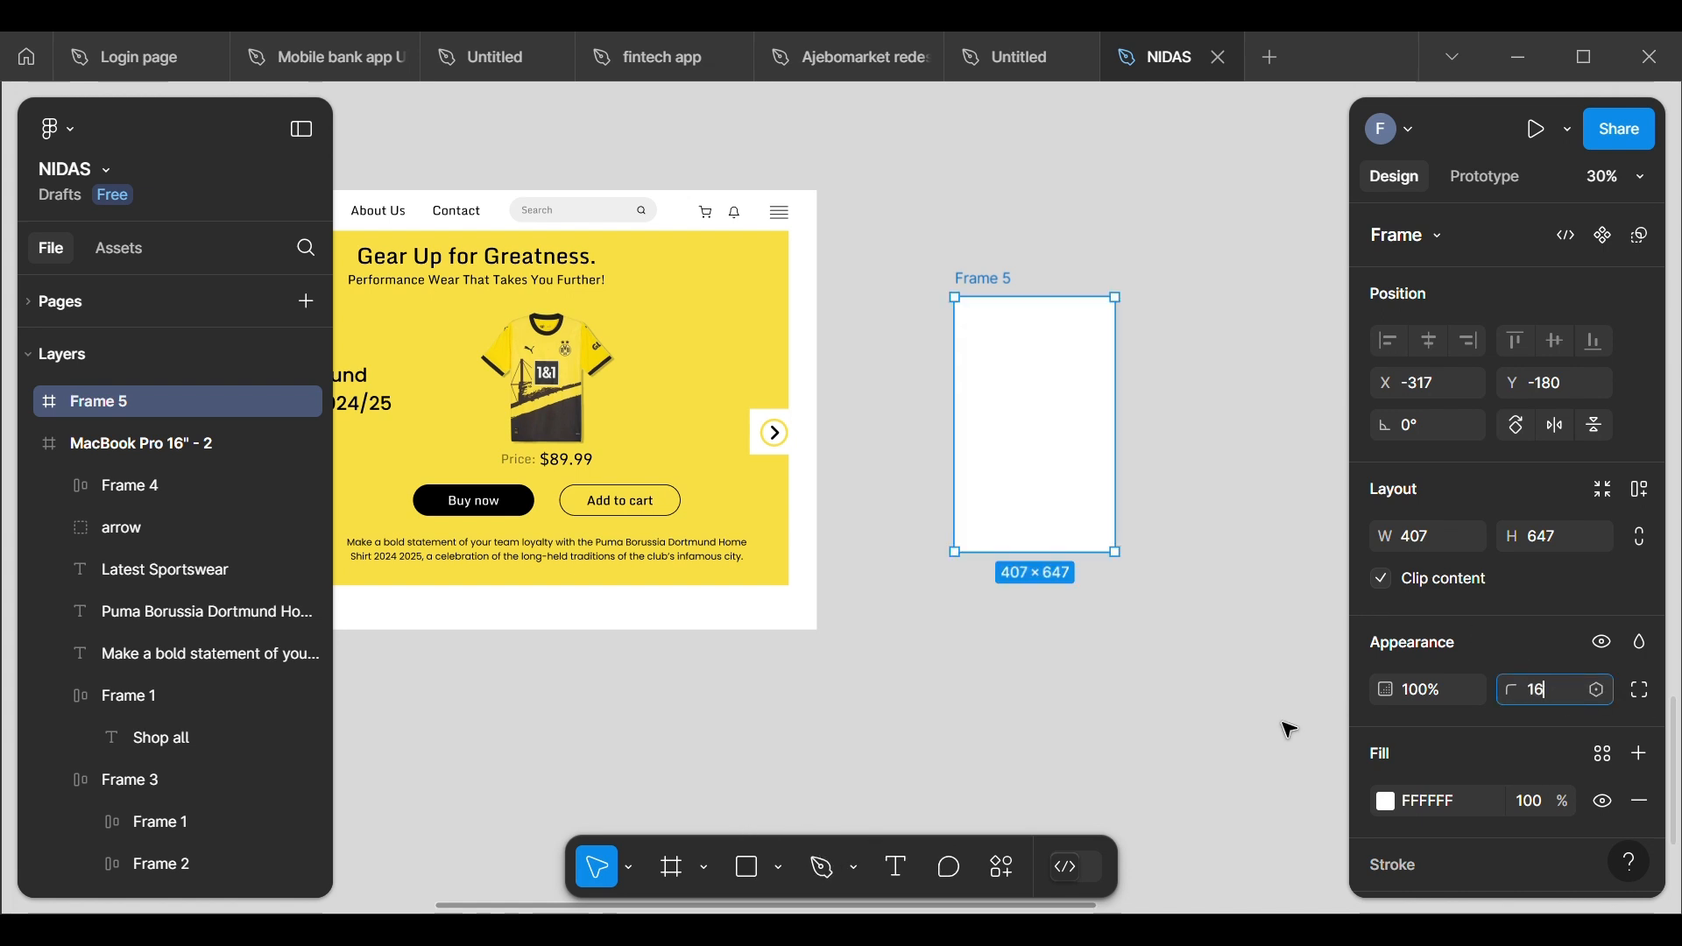
key(Return)
click(1125, 694)
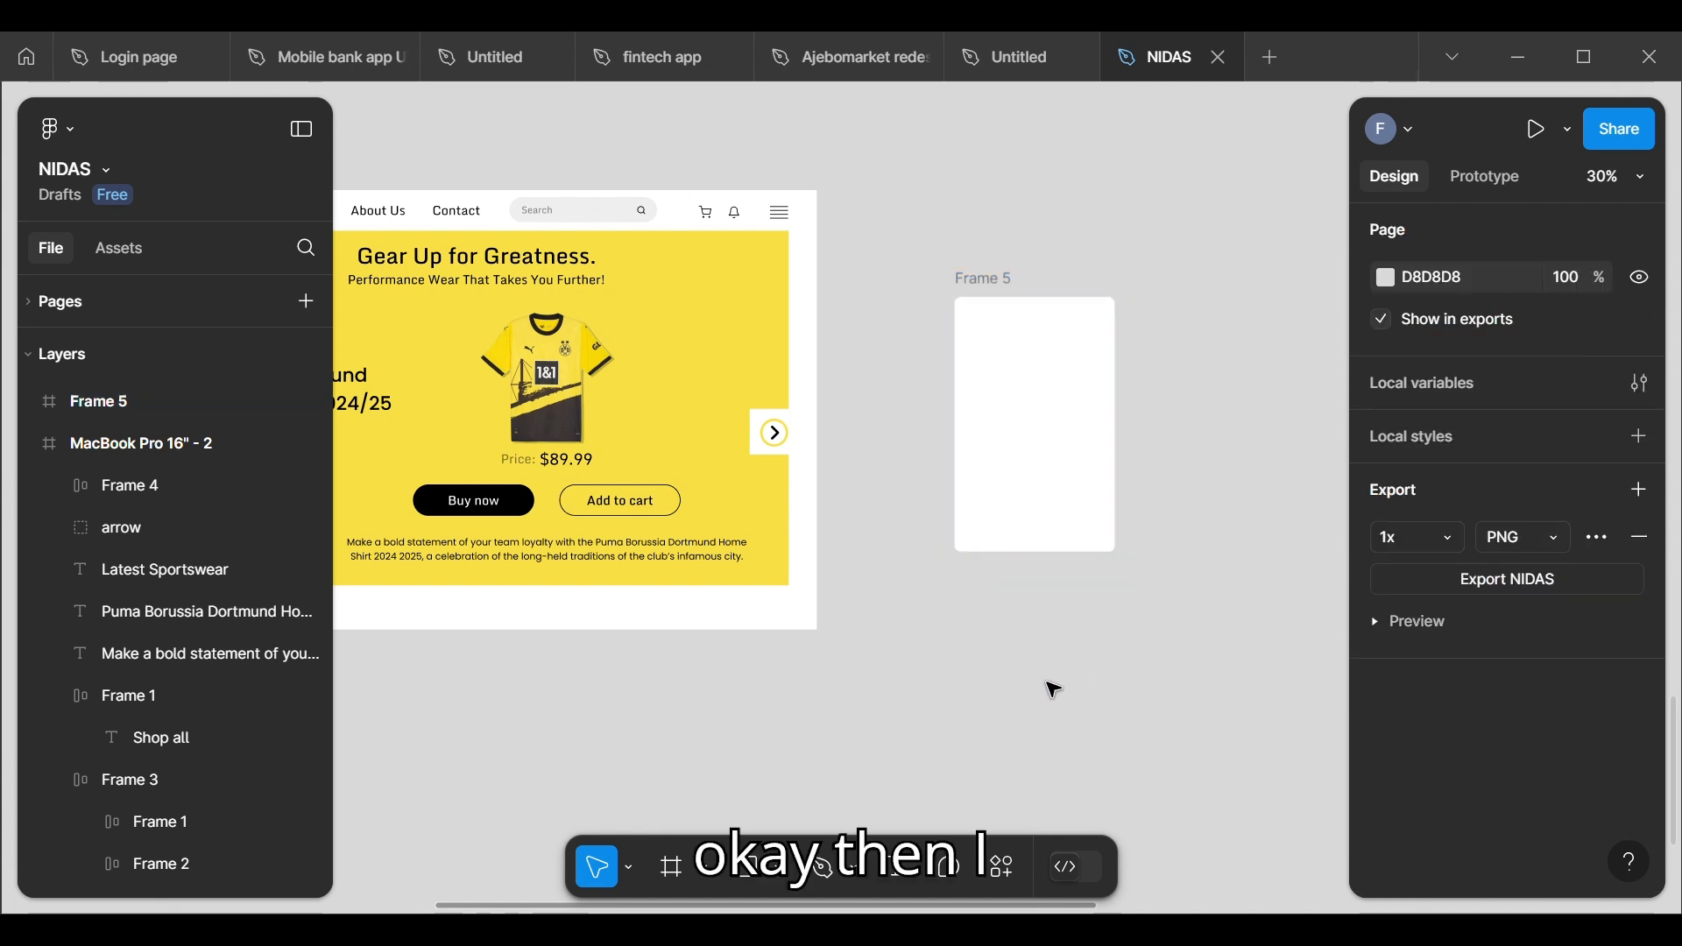
Step: Add a black 000000 inside stroke of weight 1 to the drop-down frame
click(1043, 473)
scroll(1604, 767, down, 3)
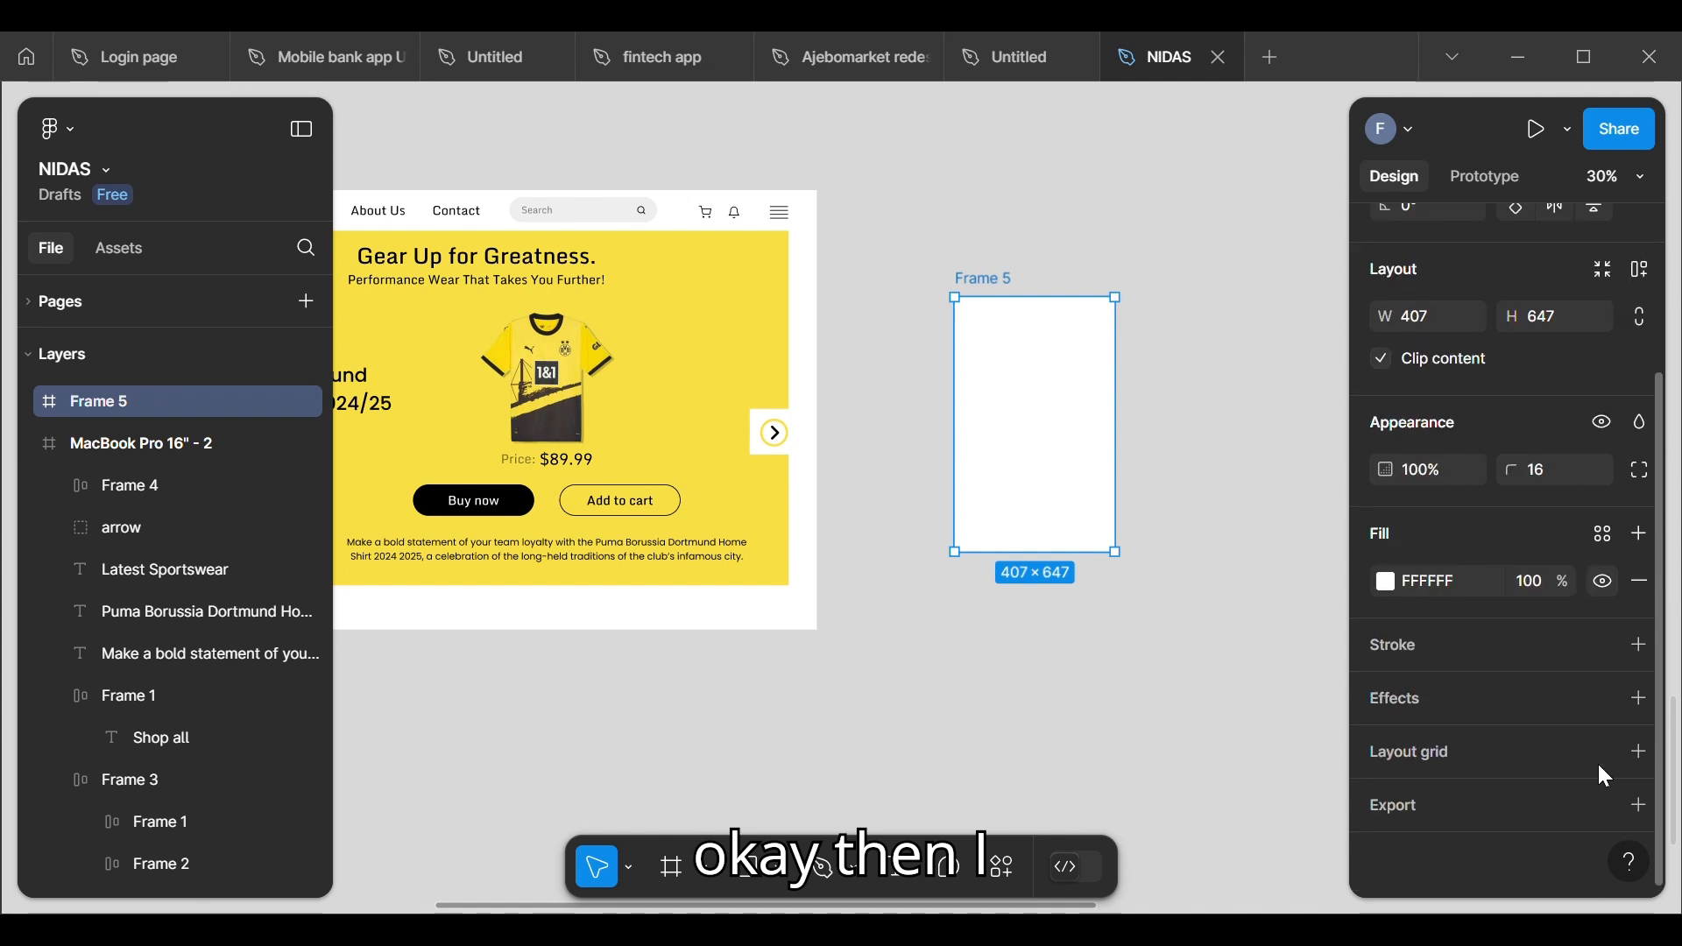
click(1639, 644)
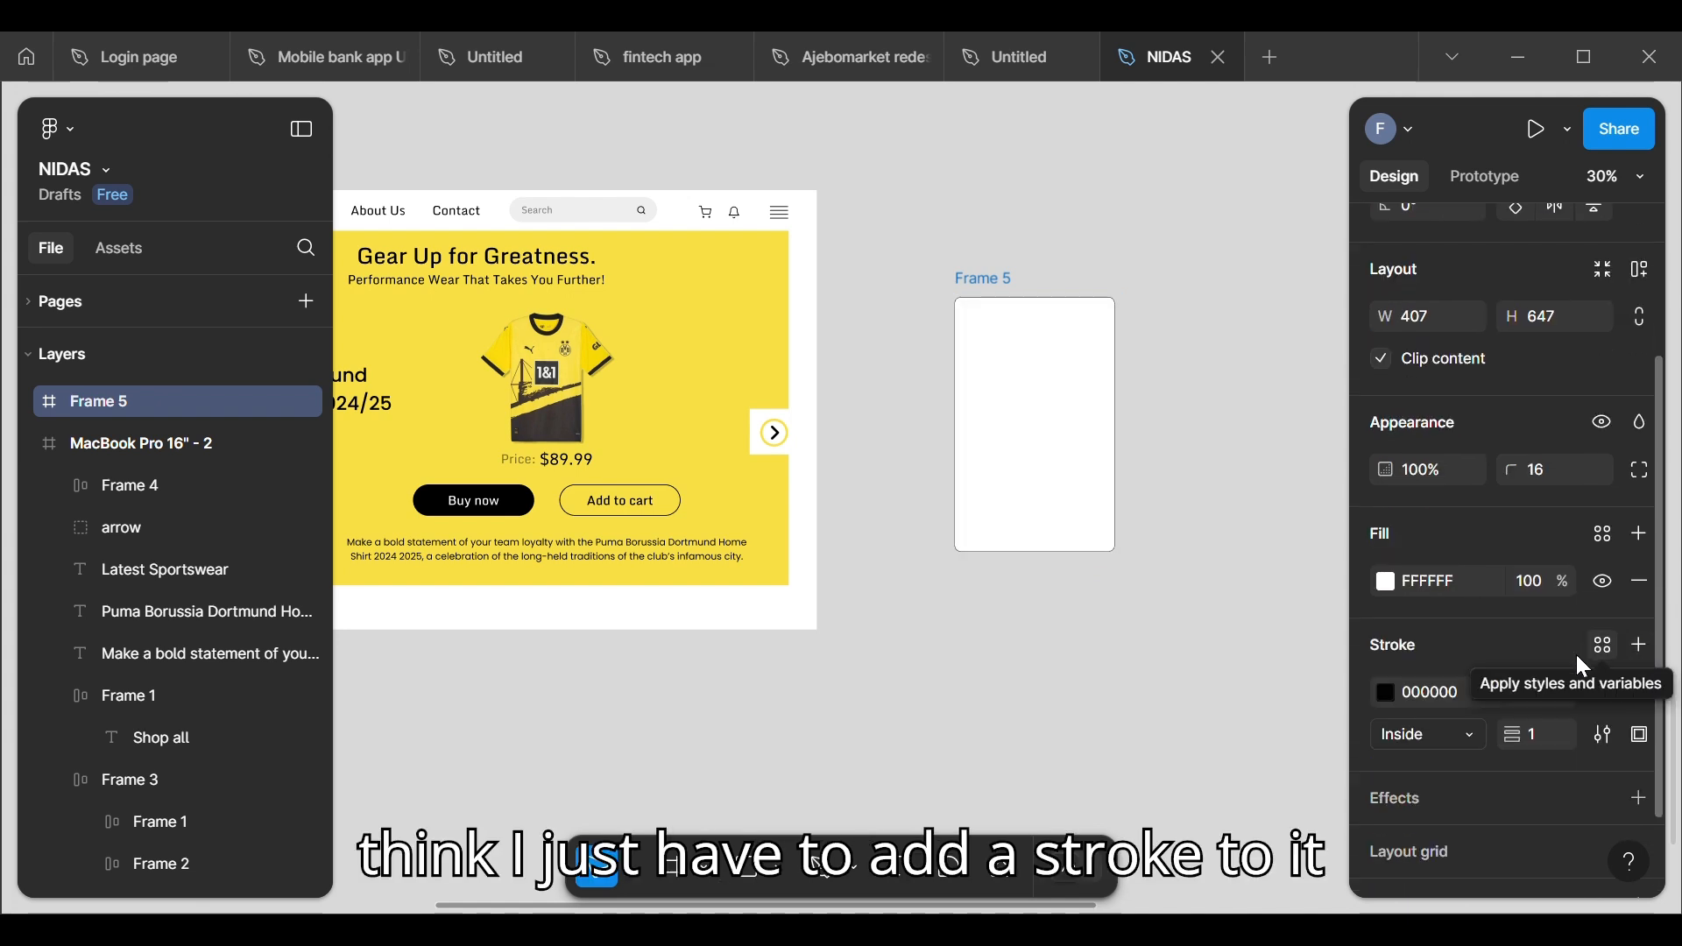
click(1117, 708)
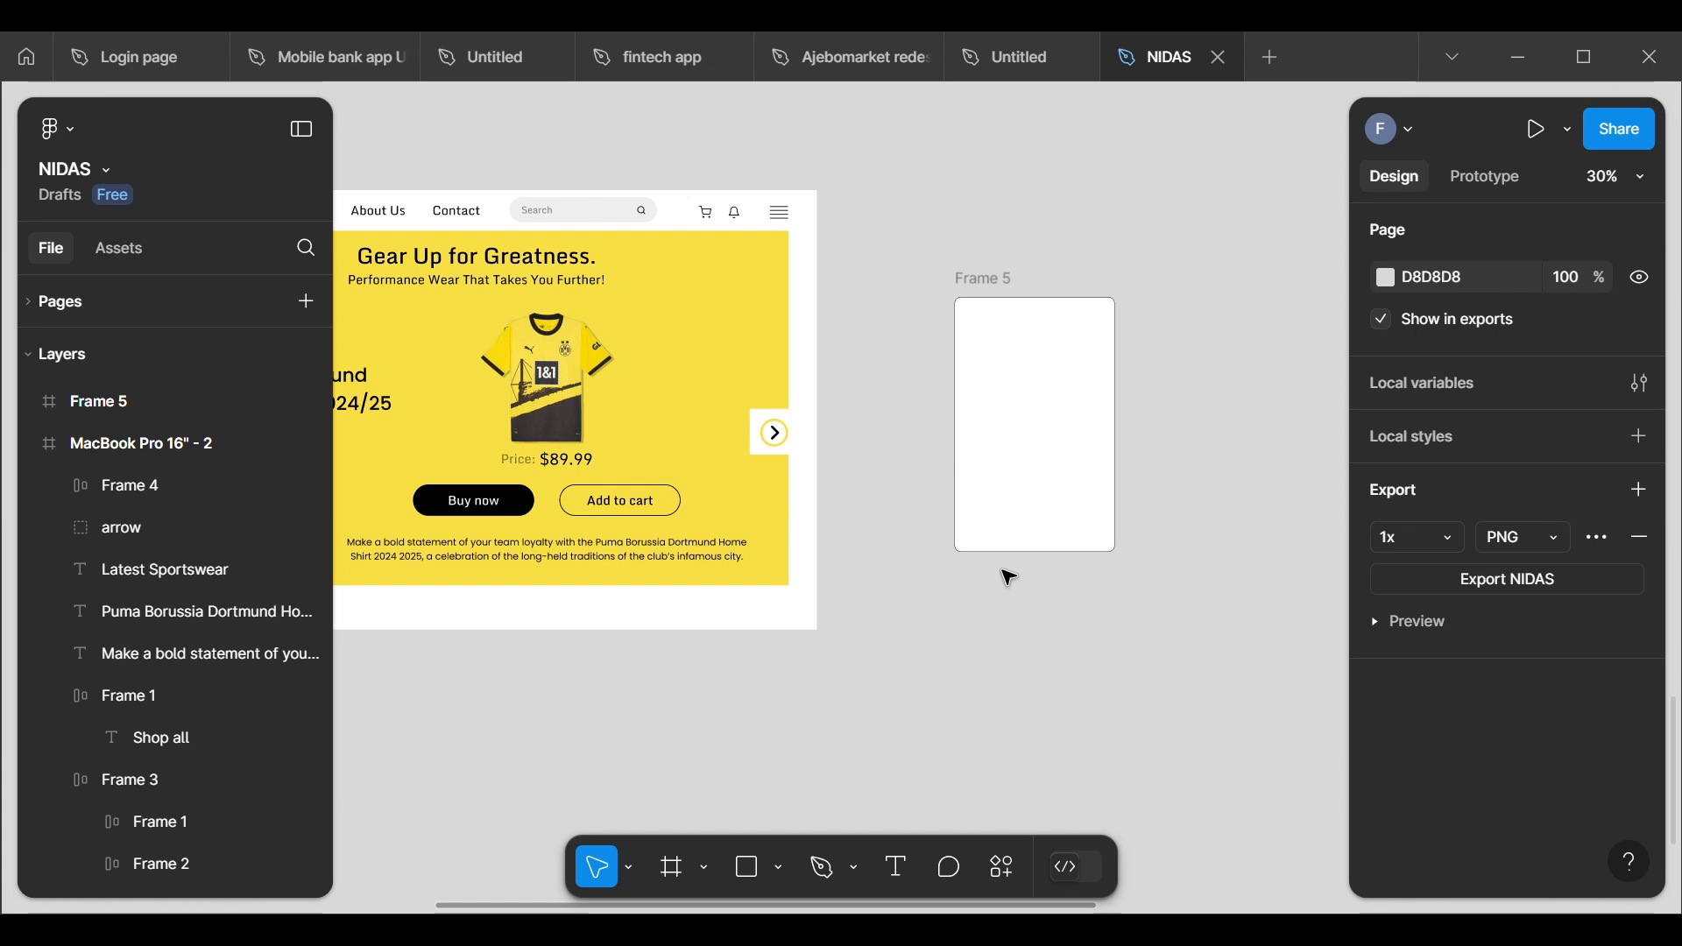
Step: Insert the chevron-right icon onto the canvas from the Feather Icons plugin and close the plugin
right_click(815, 701)
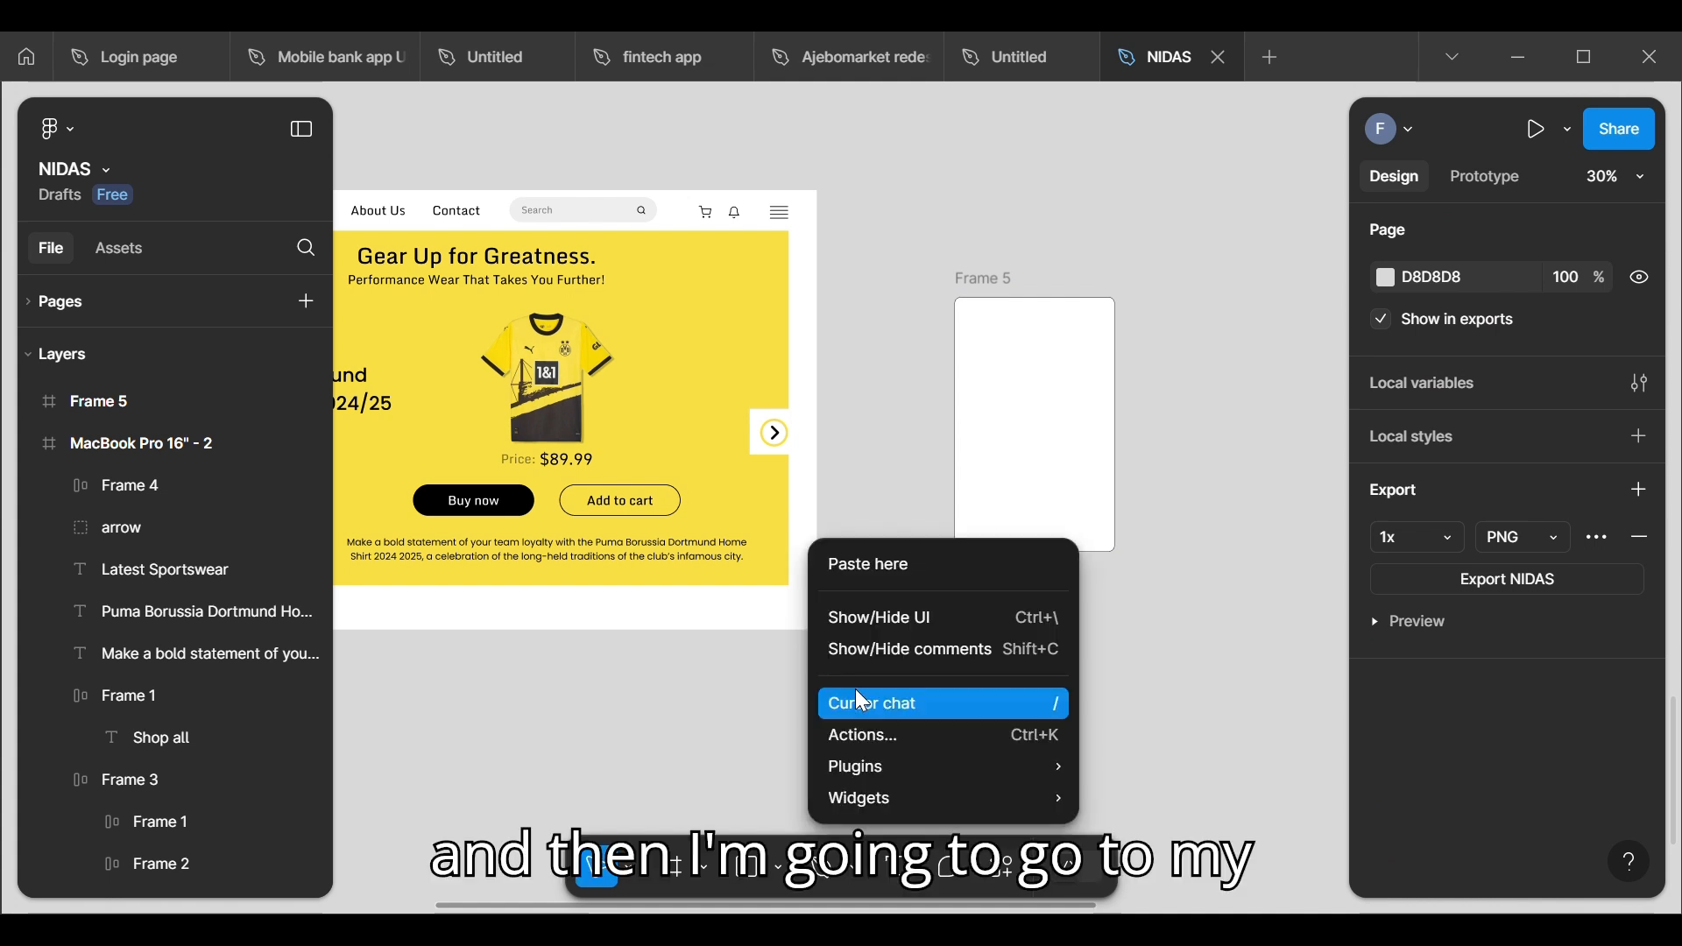
mouse_move(906, 762)
mouse_move(1213, 724)
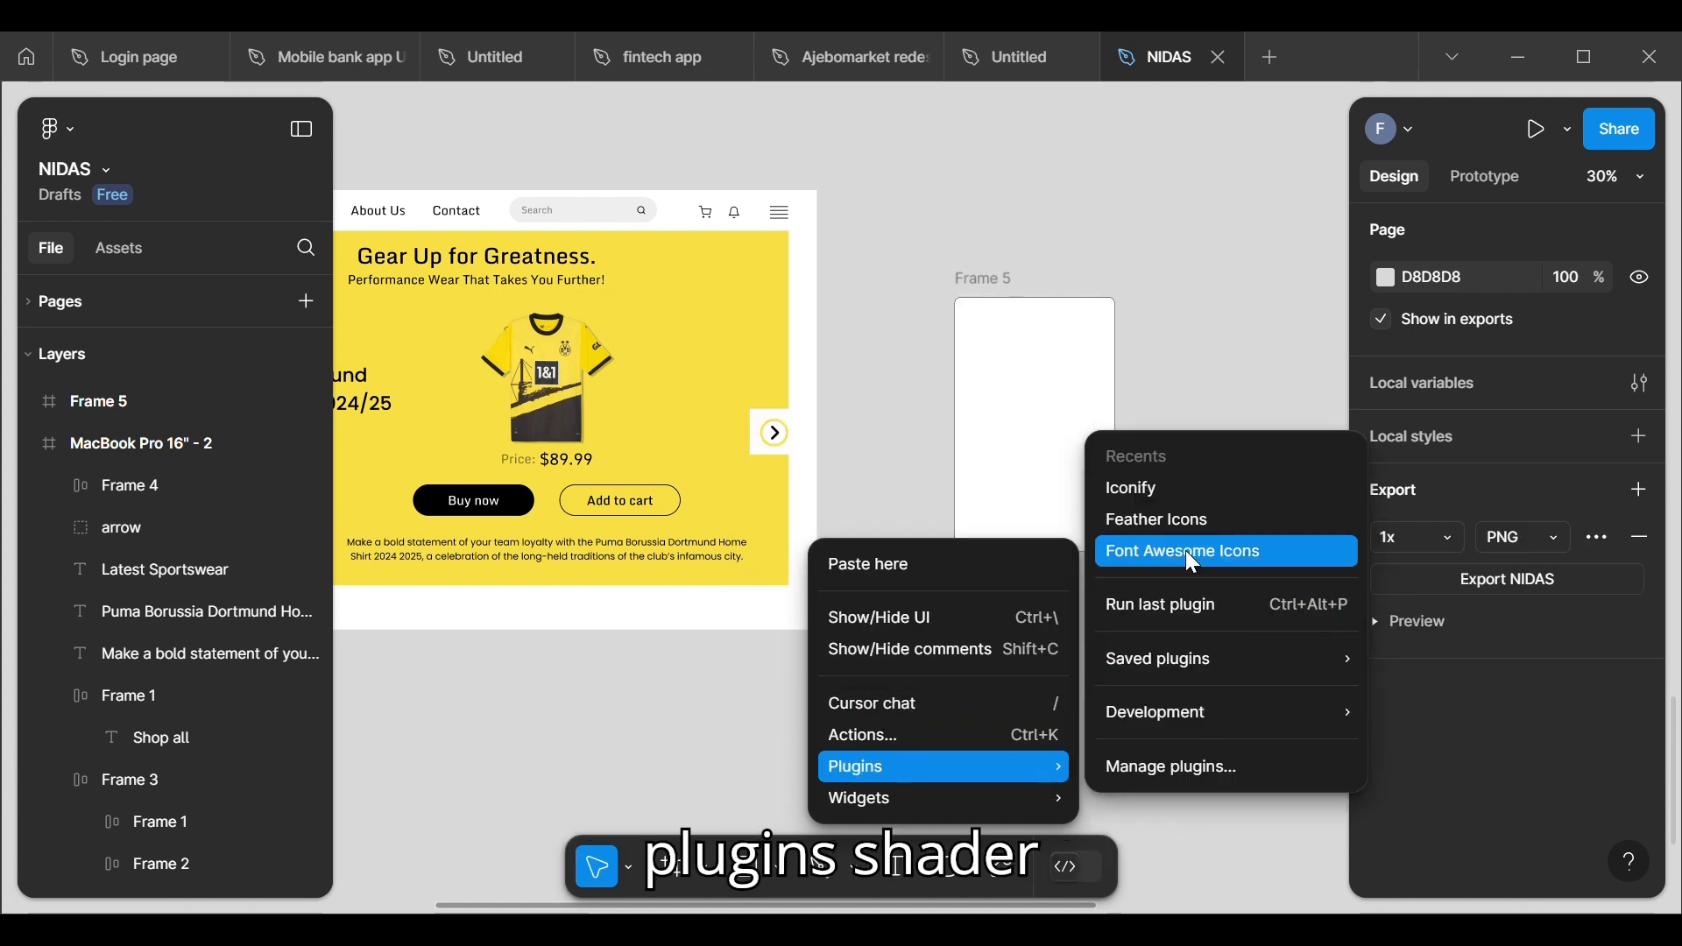
click(1174, 517)
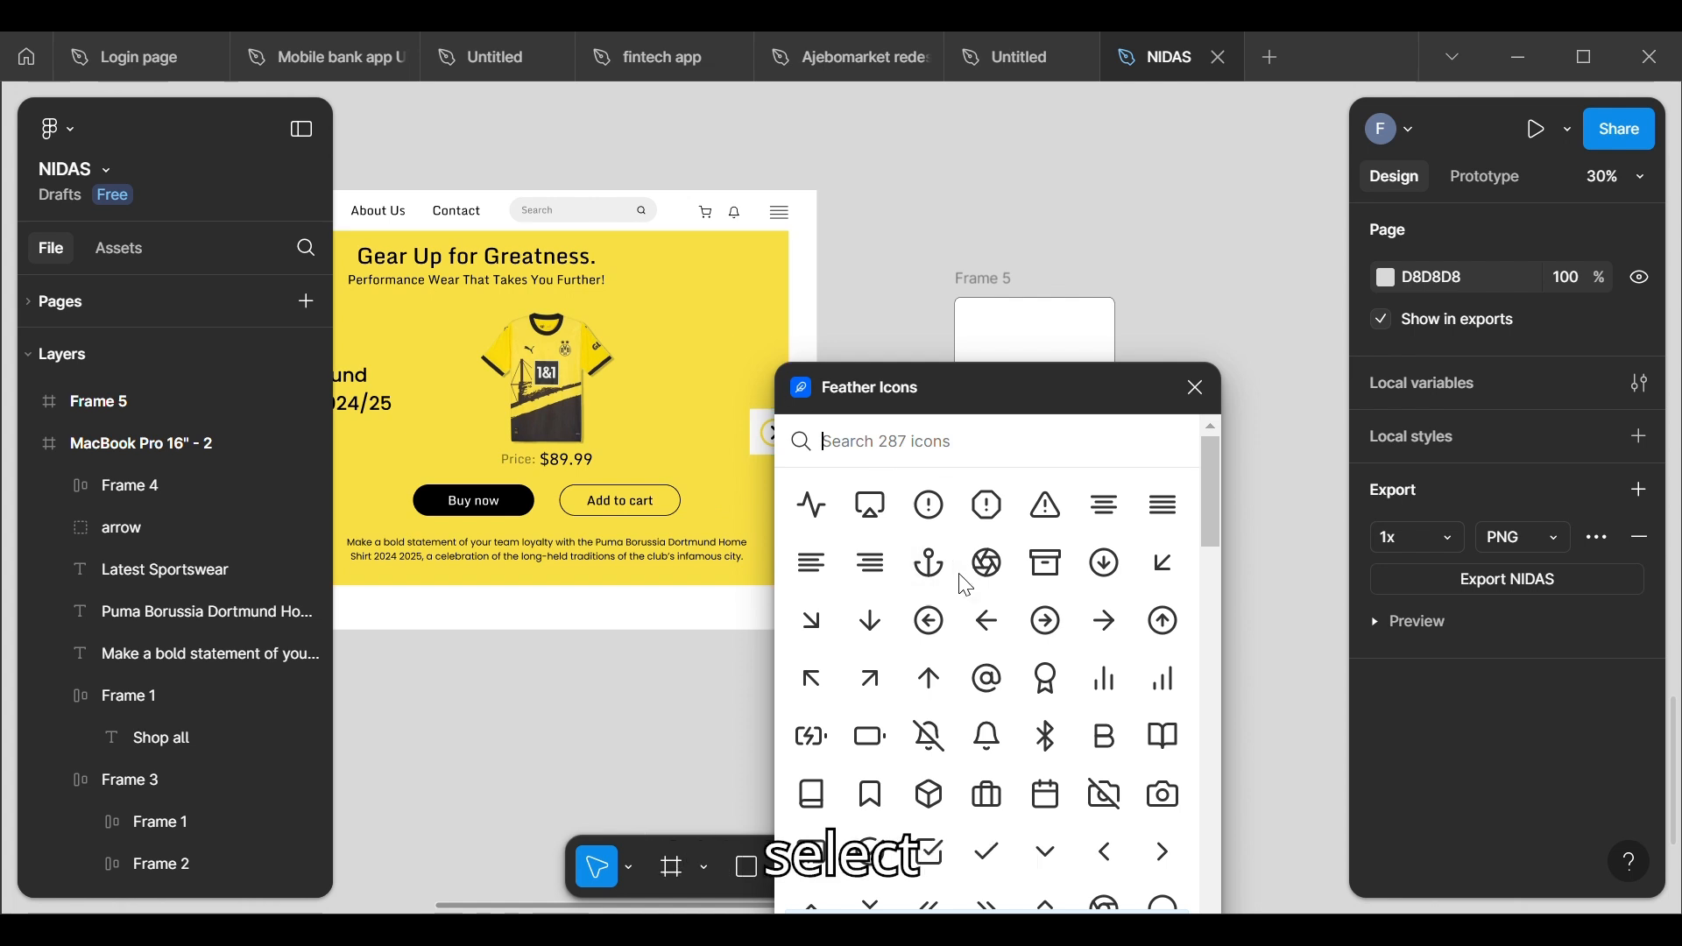
scroll(1060, 771, down, 3)
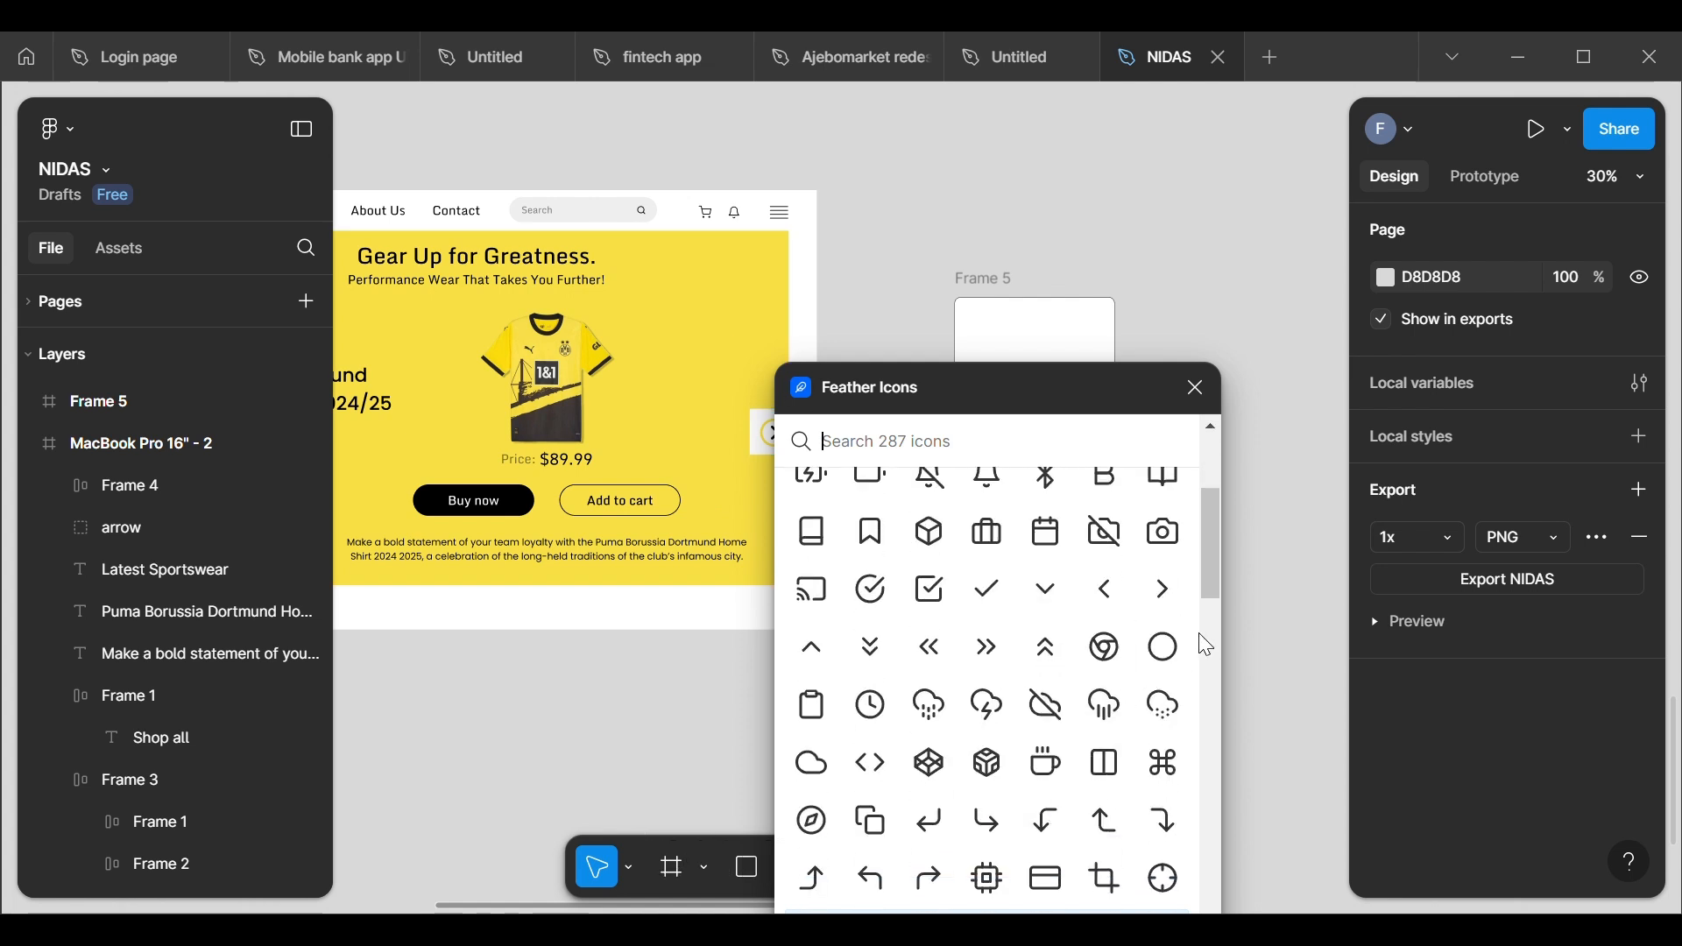
click(1183, 599)
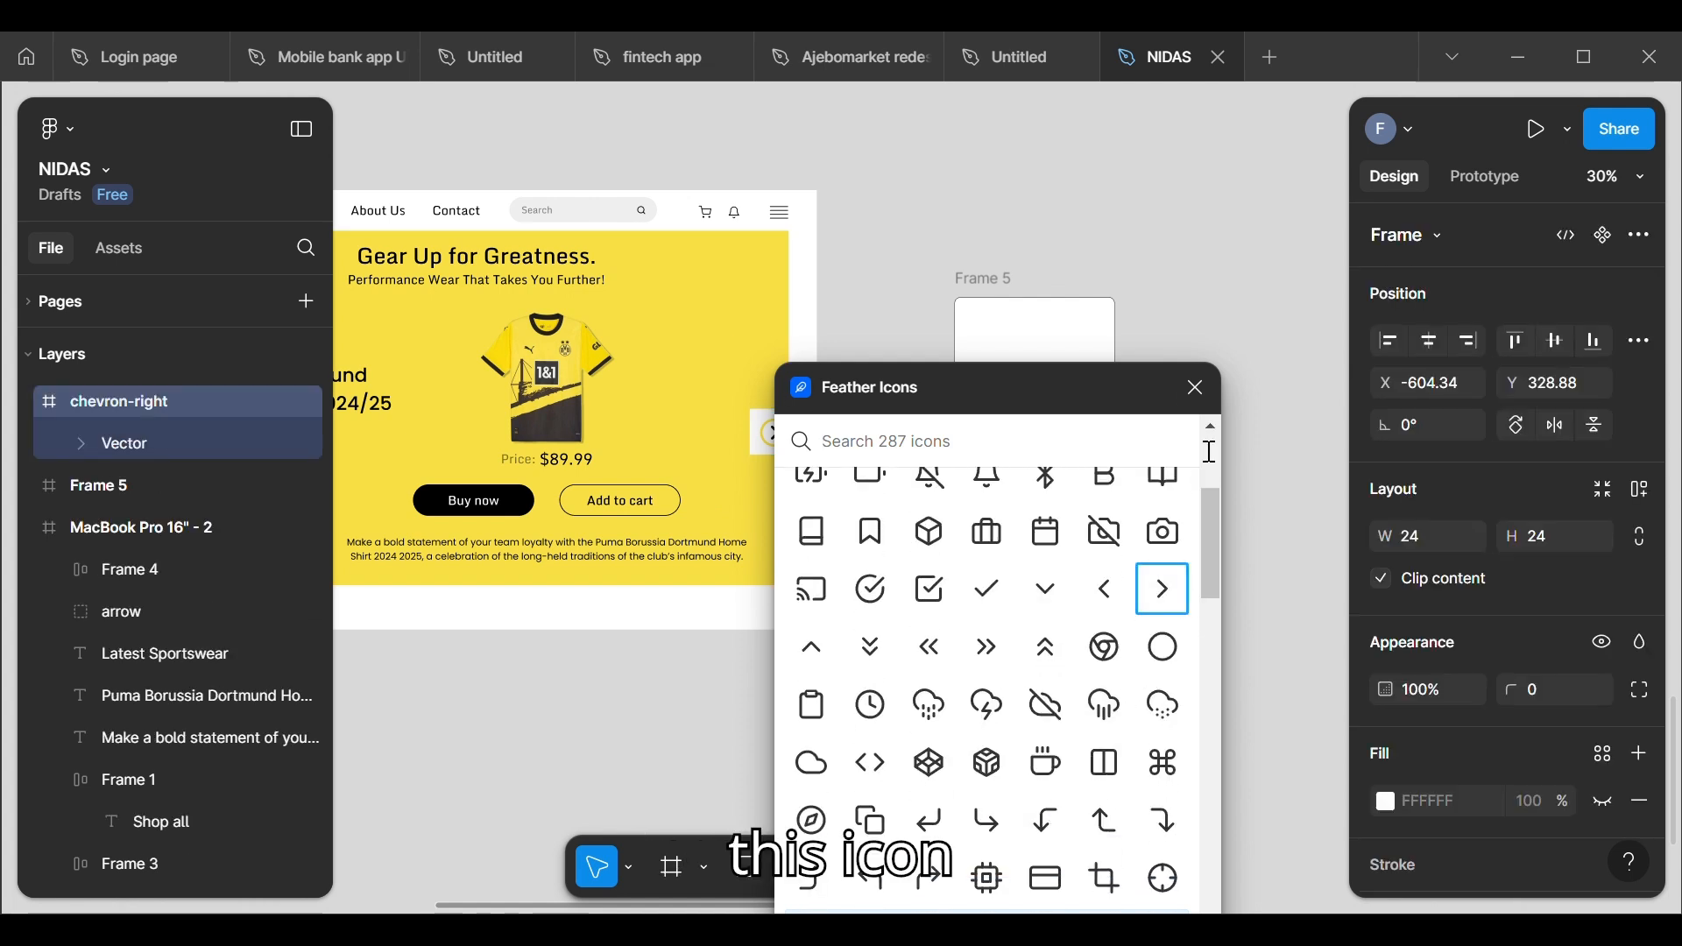
click(1196, 387)
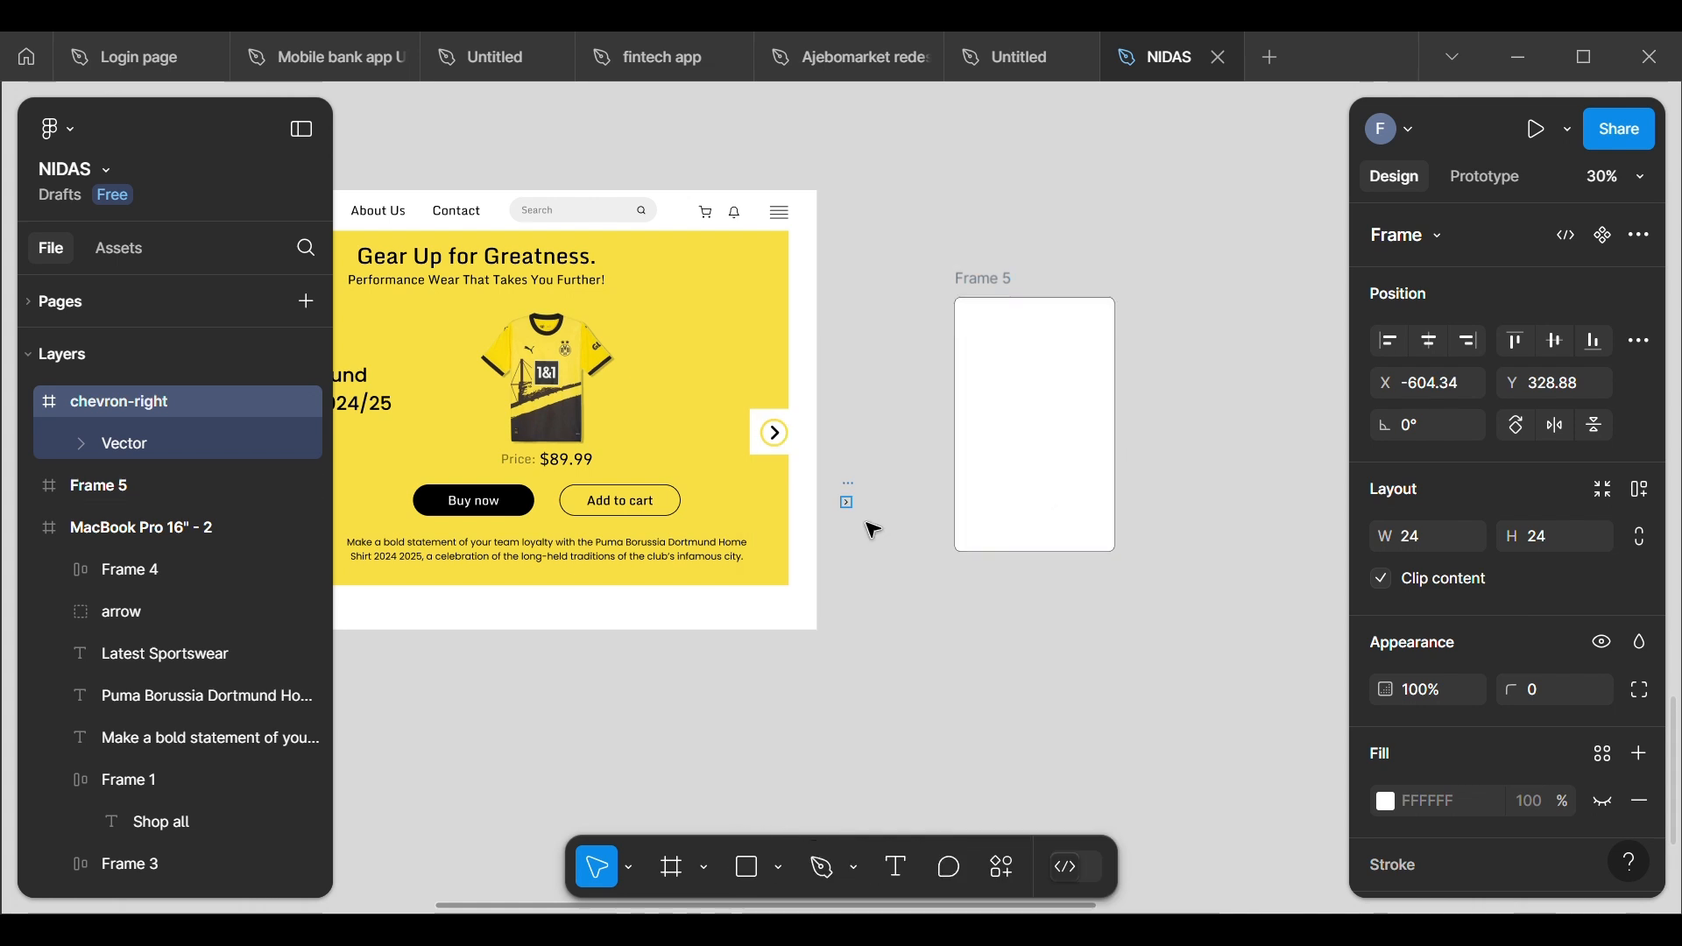
Step: Pull the chevron vector out of its 24 × 24 icon frame and delete the emptied frame
scroll(866, 524, up, 5)
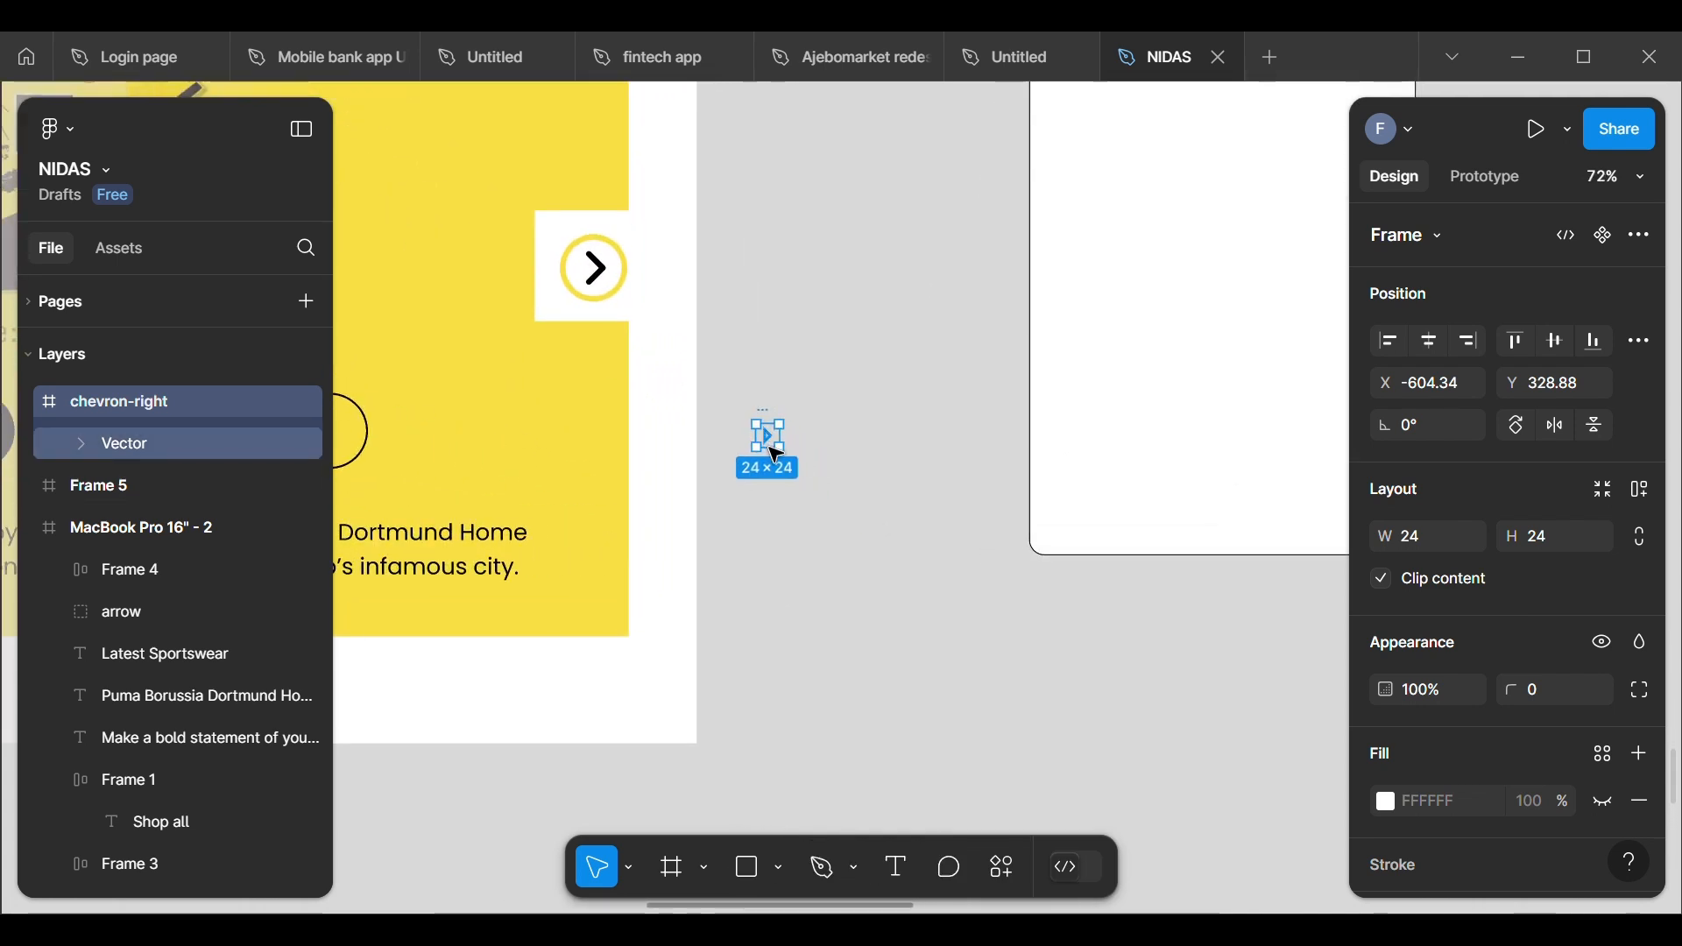
drag(780, 452, 957, 476)
double_click(887, 460)
click(877, 448)
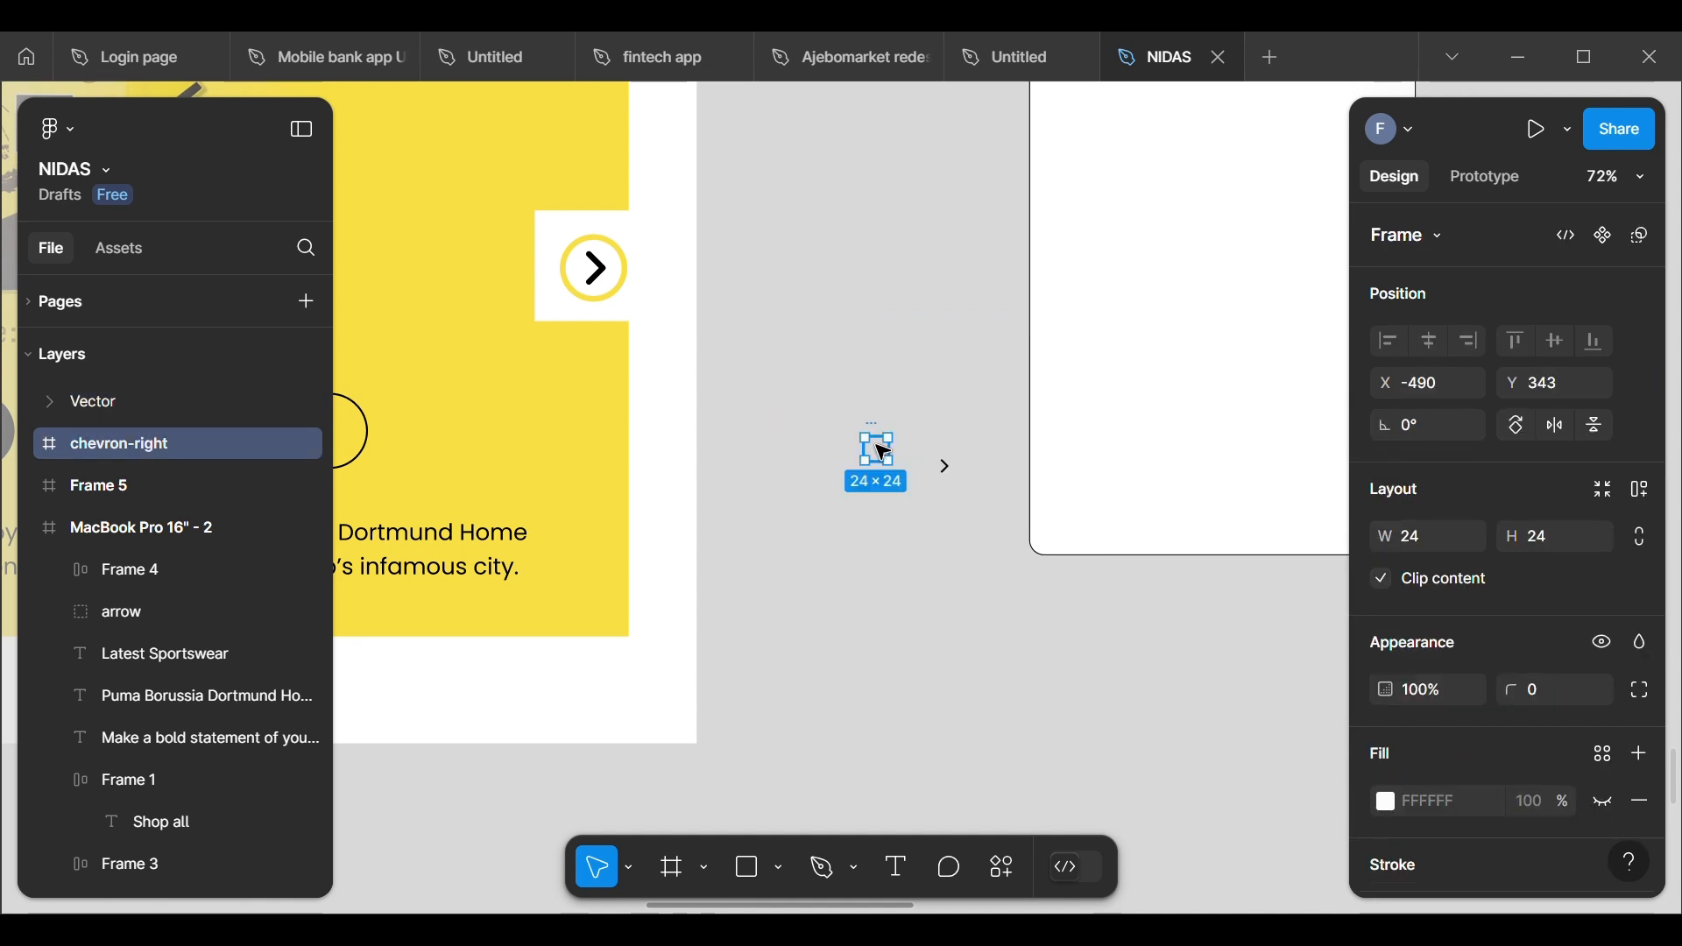
key(Delete)
Step: Move the loose chevron vector into the drop-down frame, at about X 78, Y 81
click(946, 468)
double_click(947, 469)
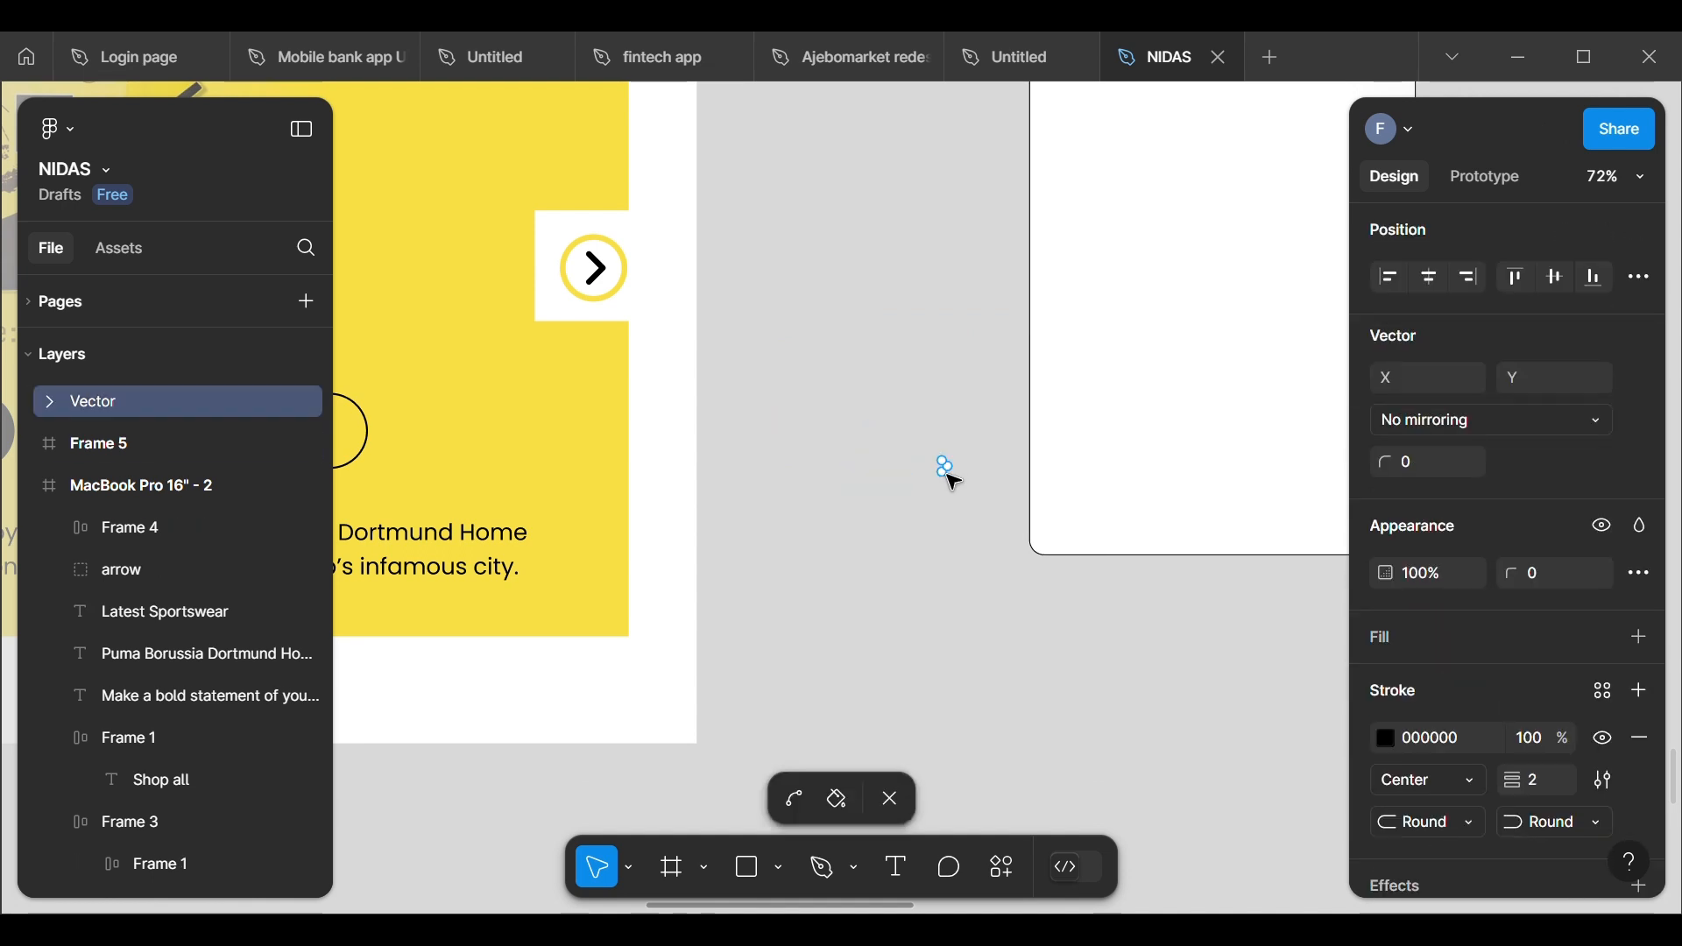
key(Escape)
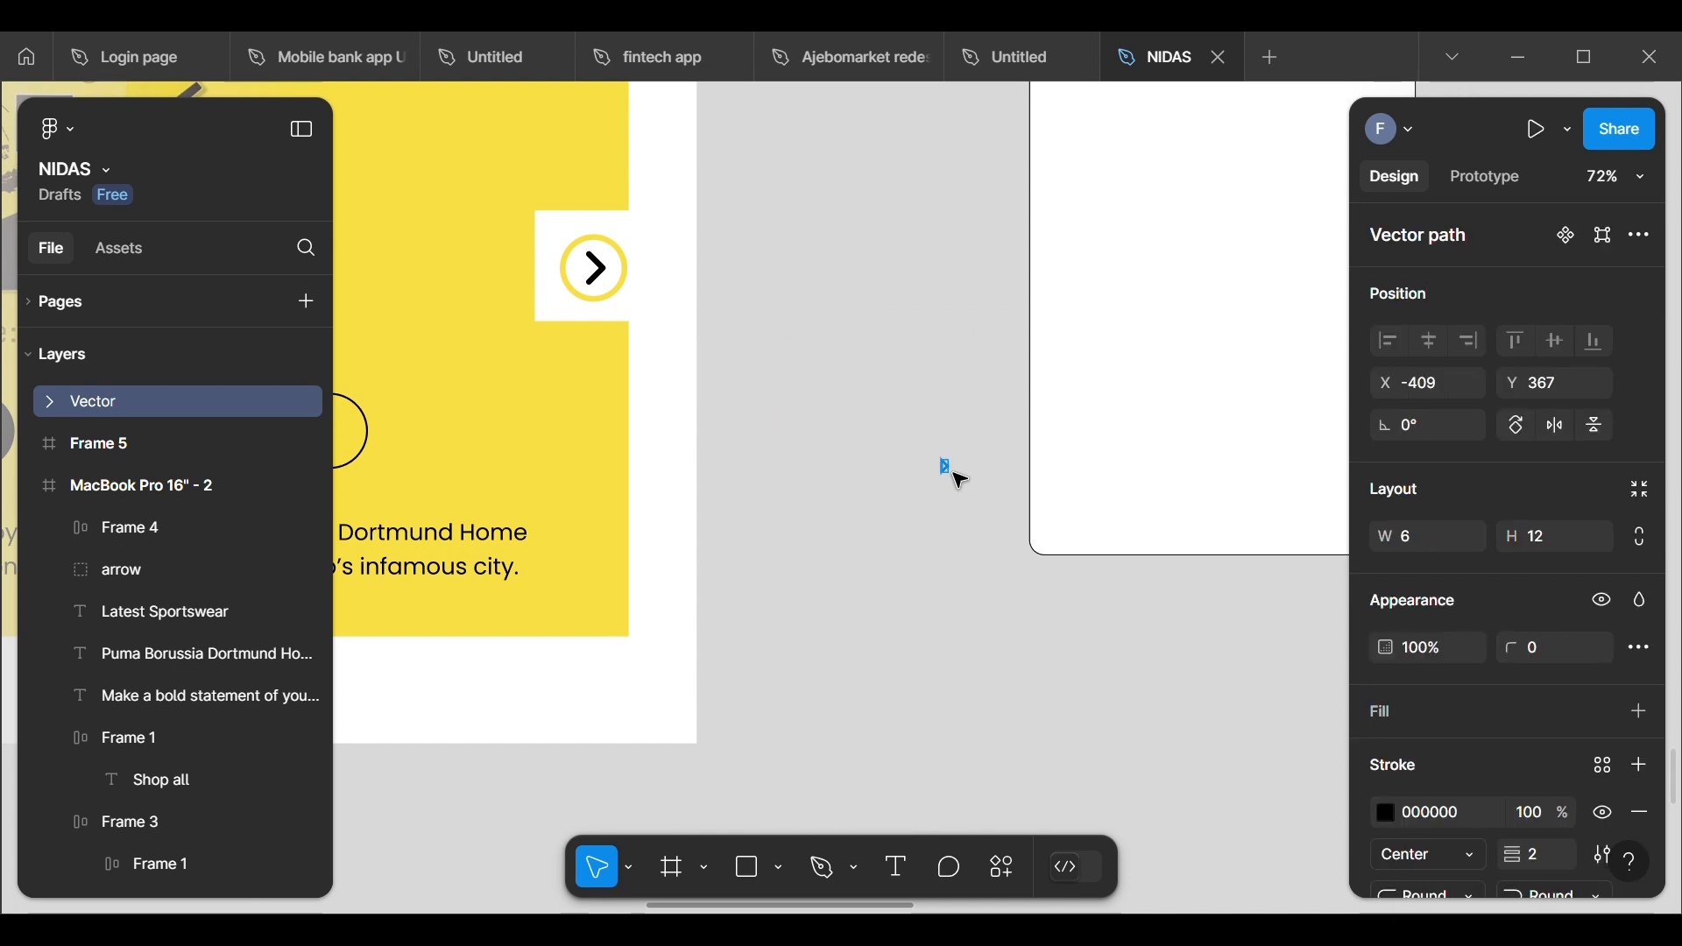
drag(948, 468, 1110, 269)
Step: Enlarge the chevron to about 11 × 22 and reposition it in the drop-down frame at X 50, Y 116
scroll(1110, 270, up, 4)
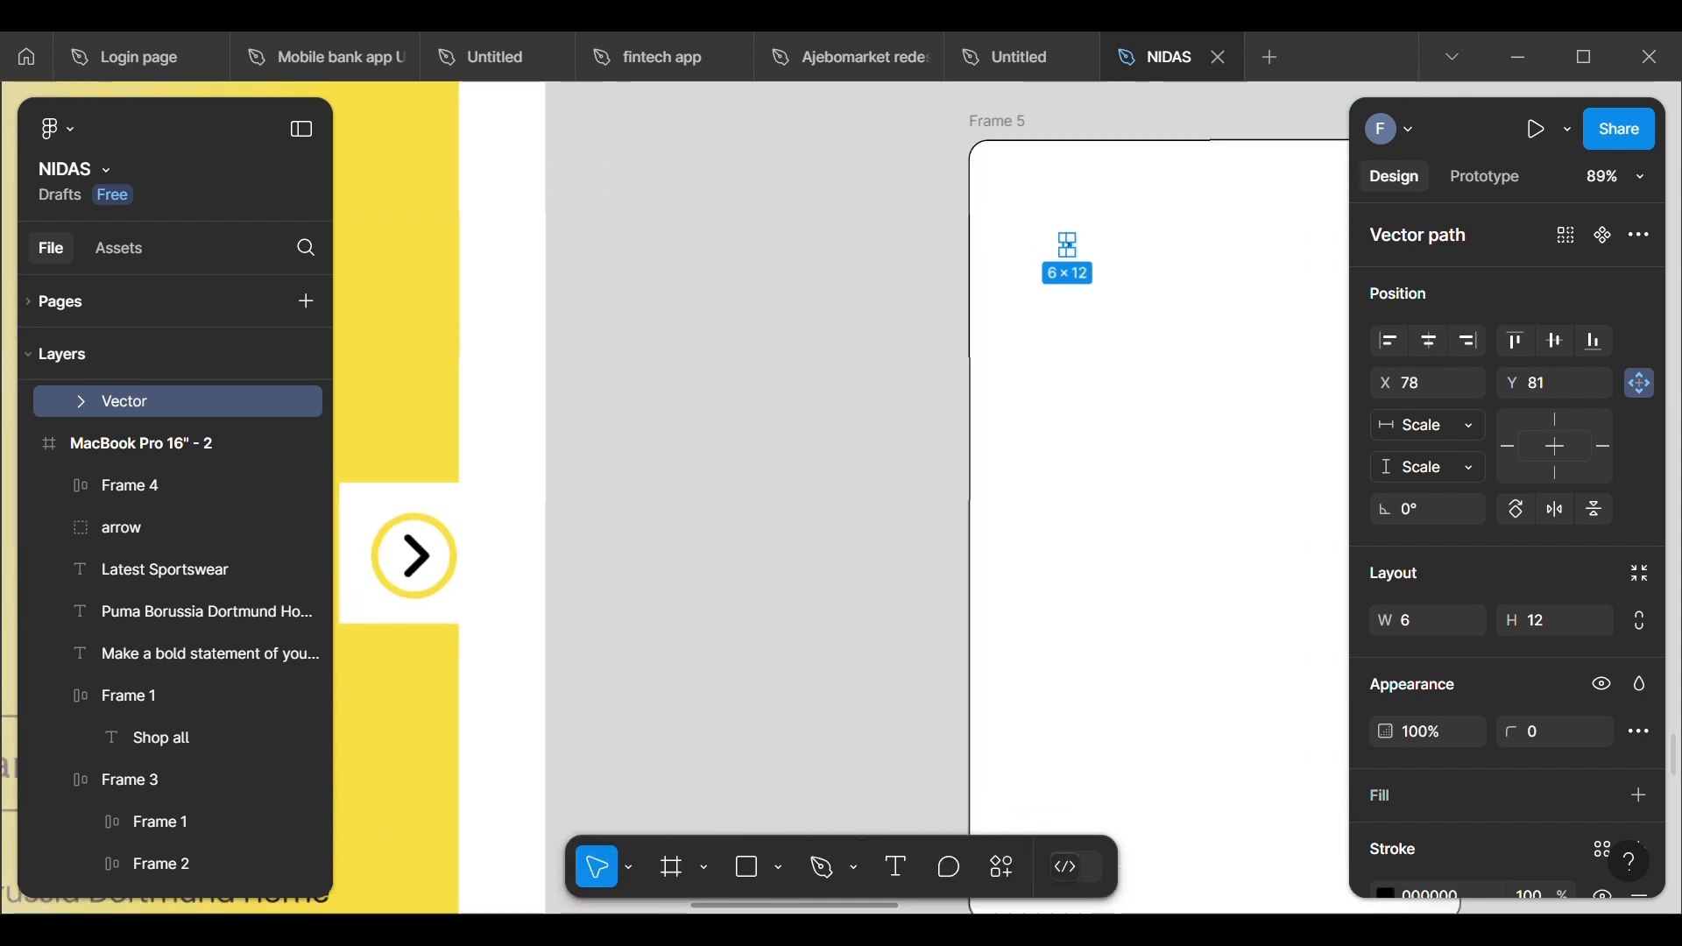
scroll(846, 230, down, 2)
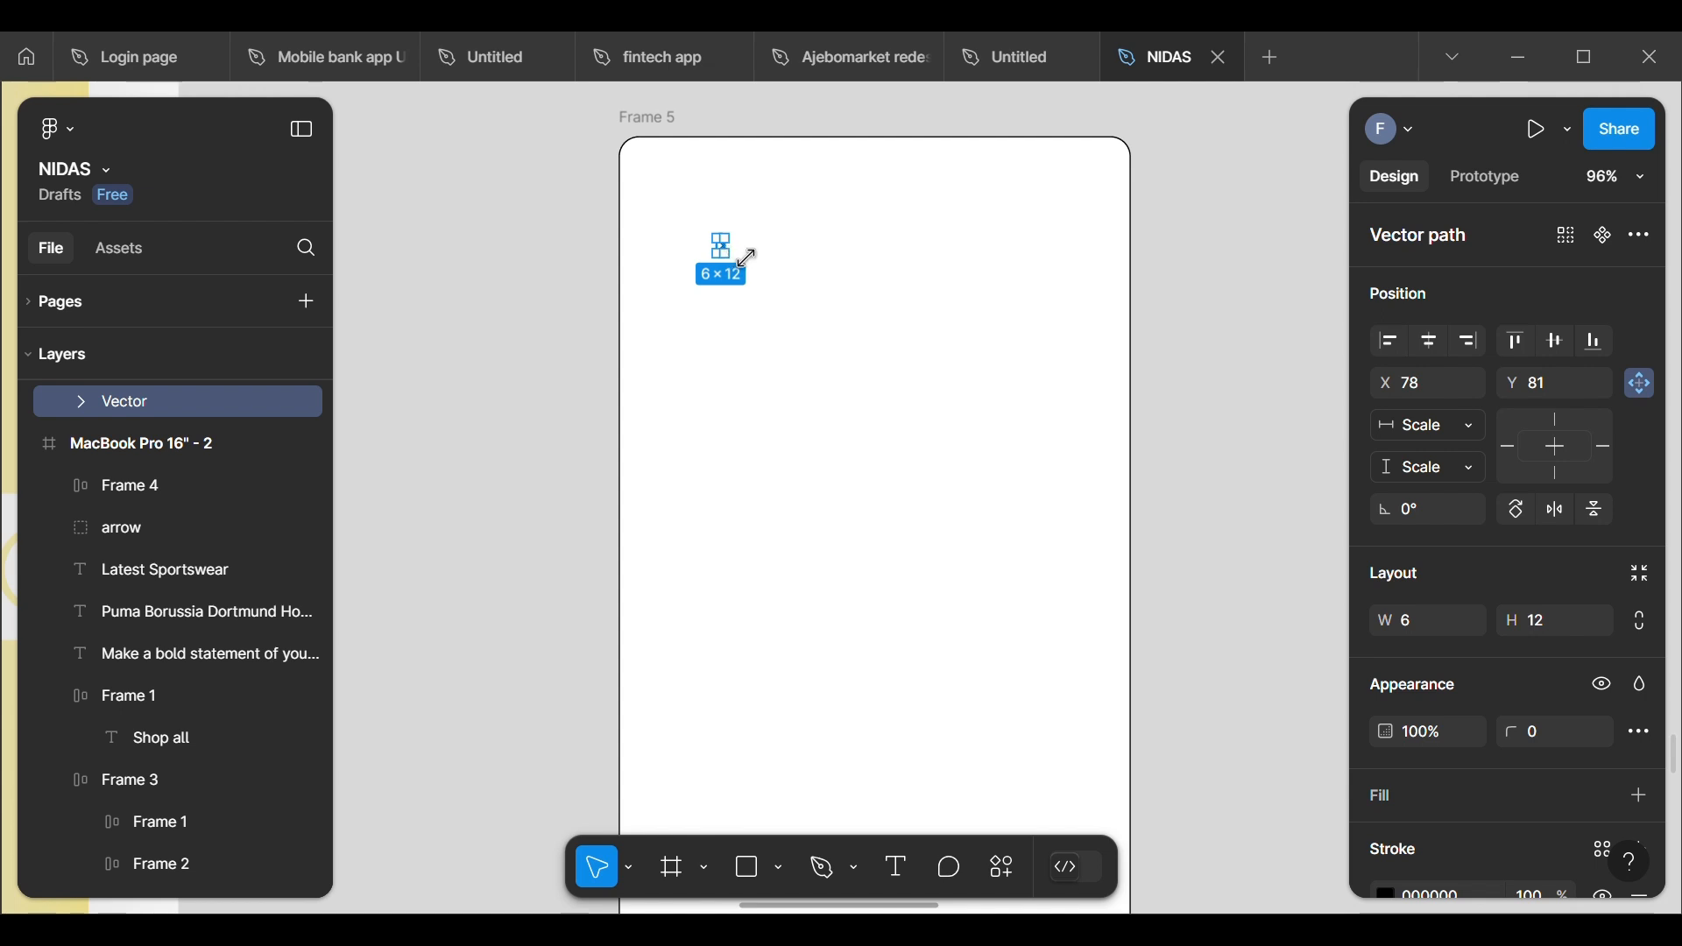
drag(750, 256, 702, 313)
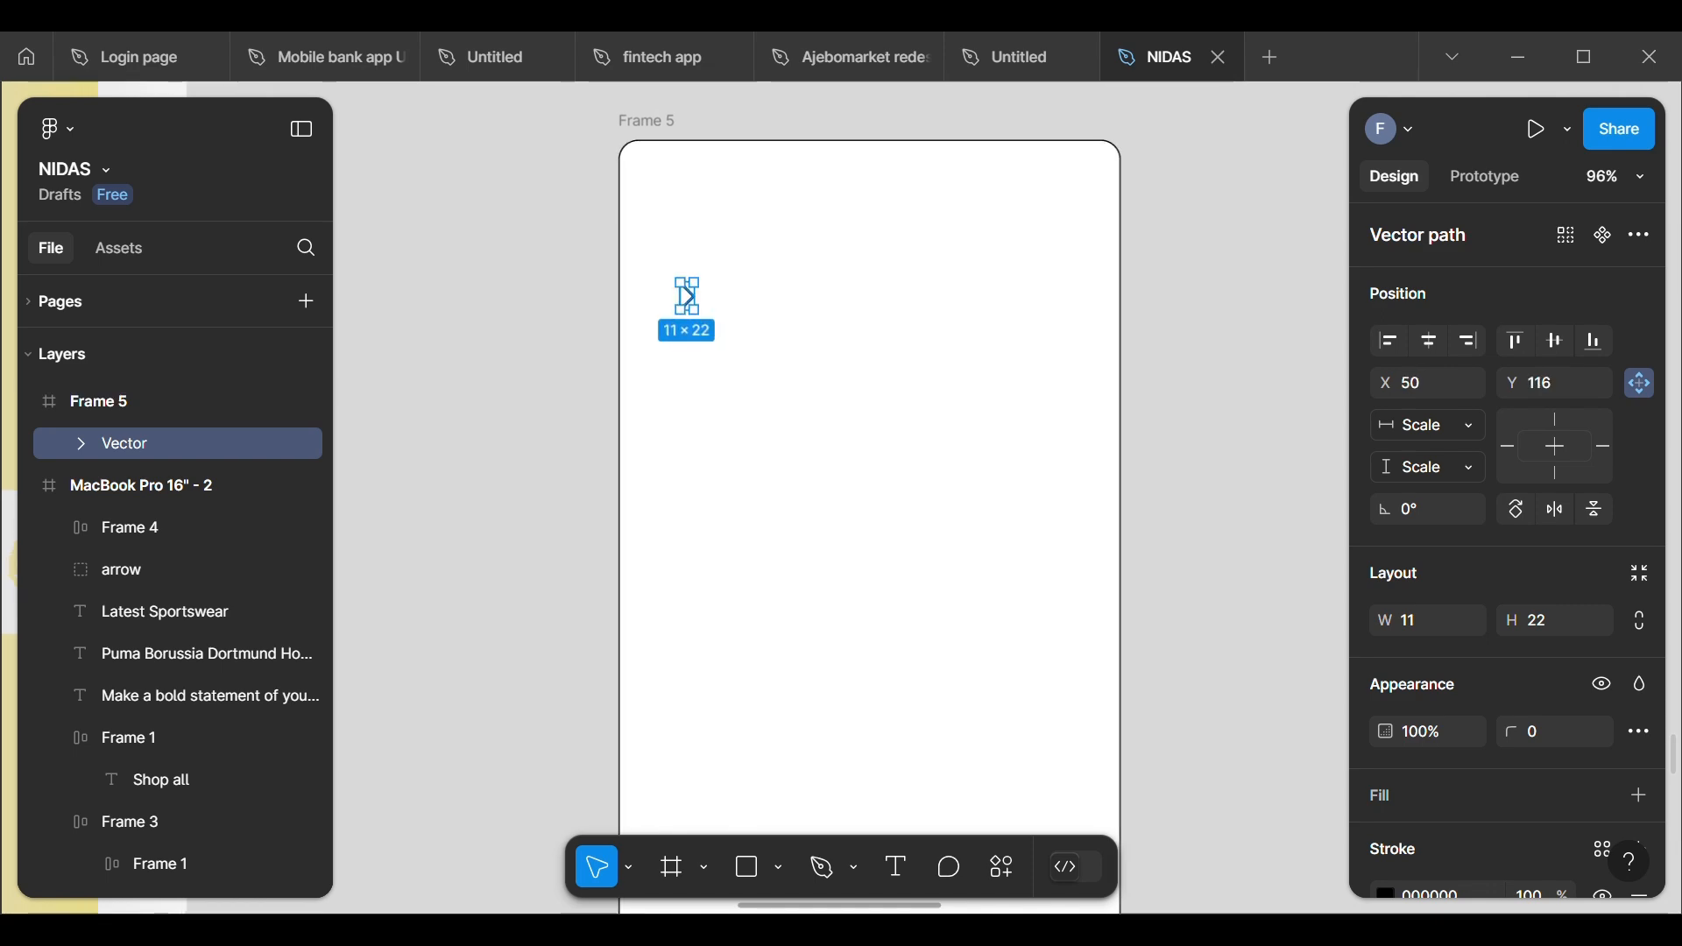
Step: Duplicate the Shop, Collections, Brands and Sales labels from above the wireframe and place the copies on the canvas below the drop-down frame
scroll(843, 301, down, 5)
scroll(824, 286, down, 3)
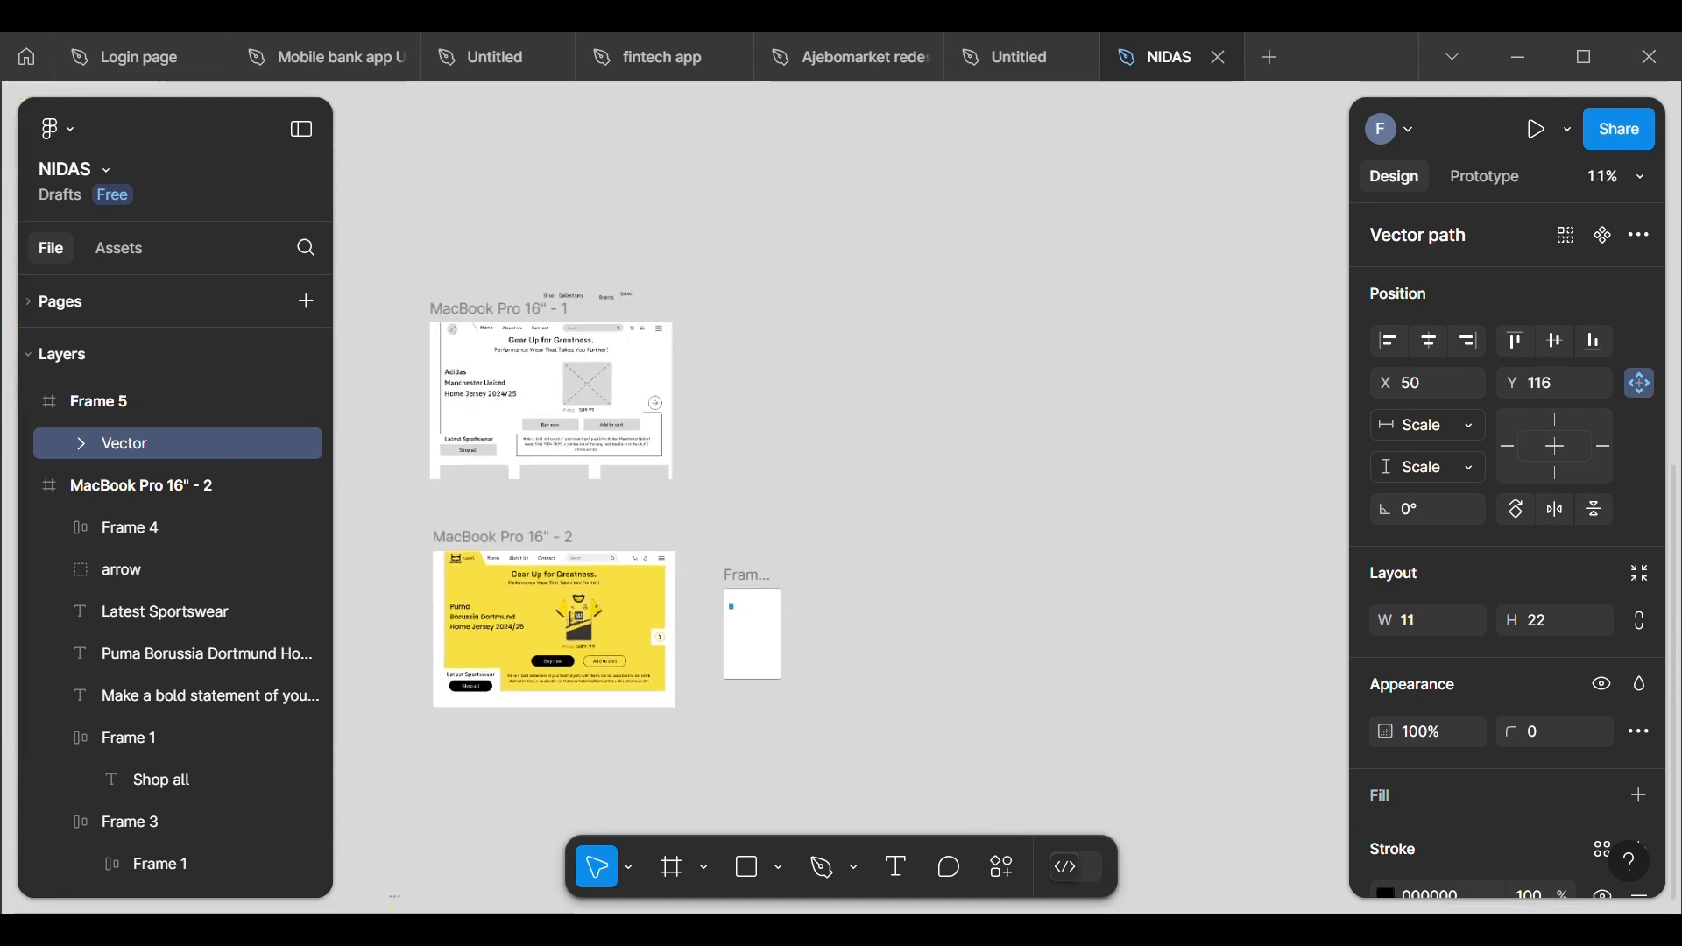
scroll(824, 287, up, 2)
scroll(700, 561, up, 5)
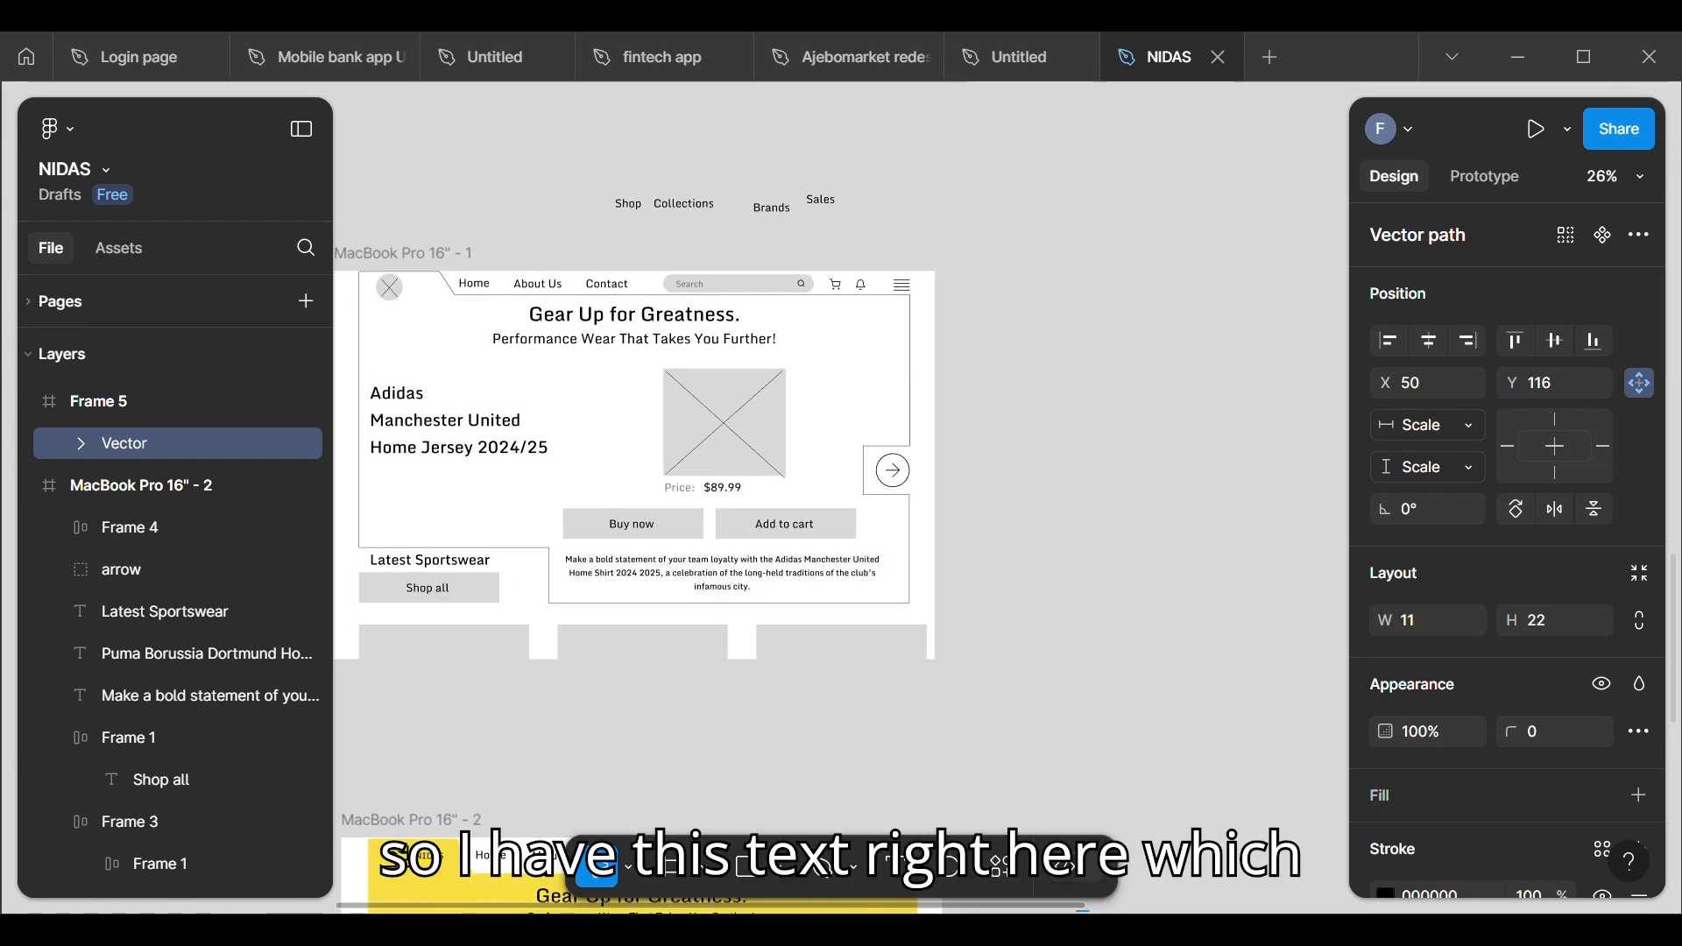
click(633, 216)
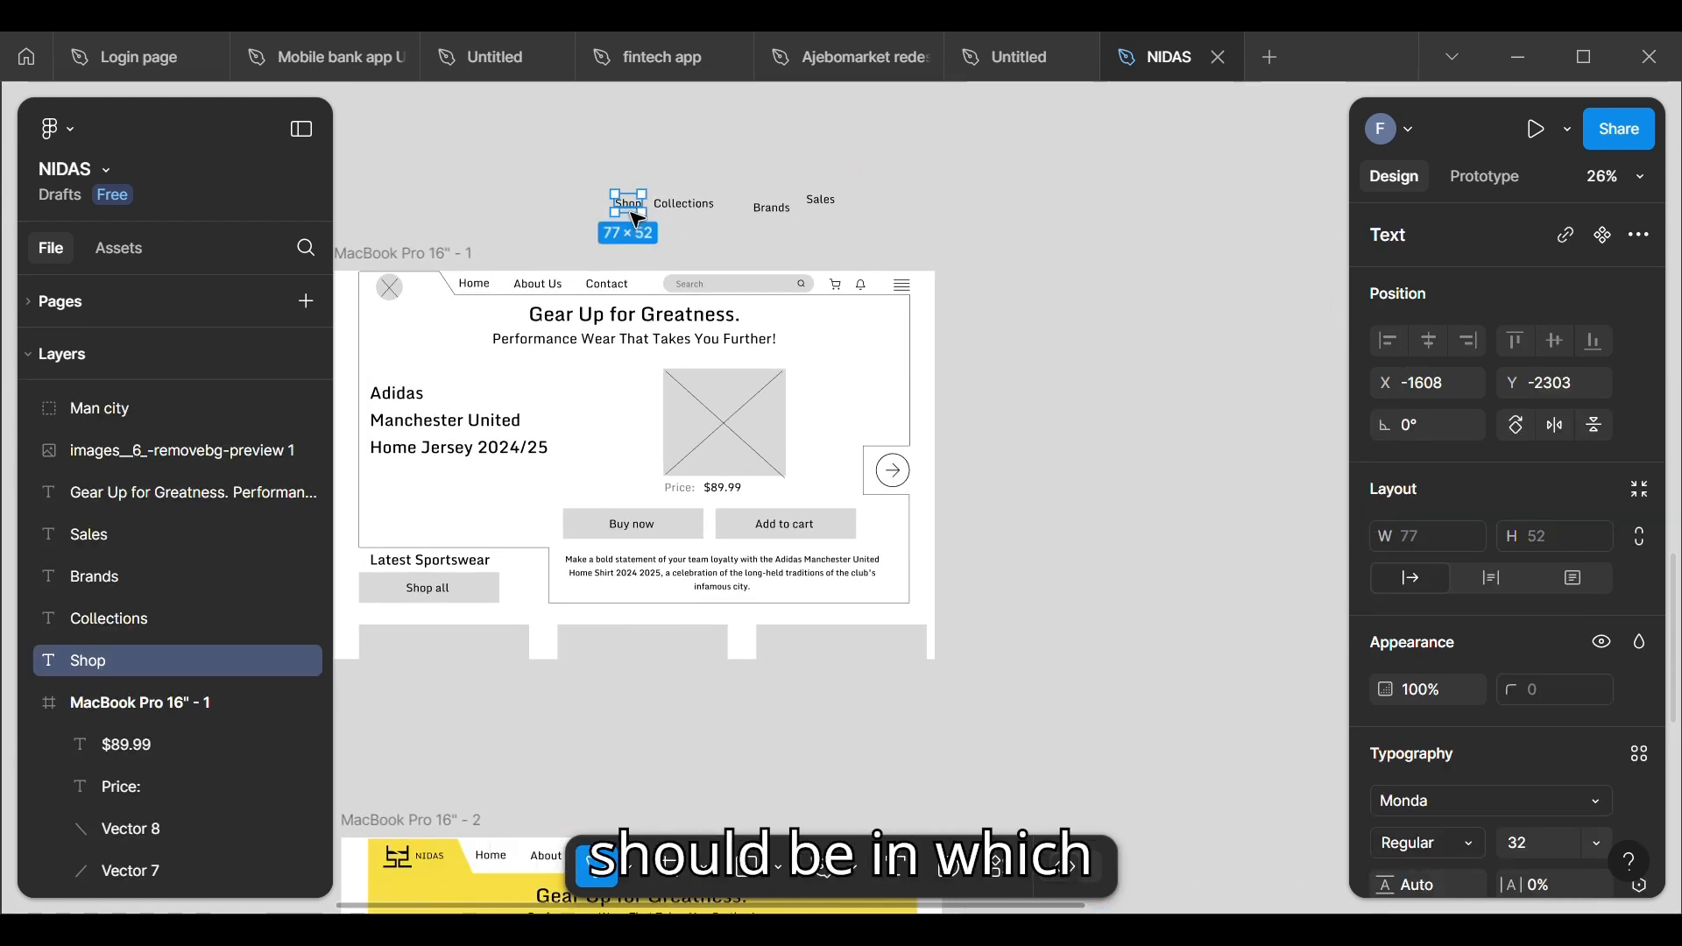
shift+click(679, 204)
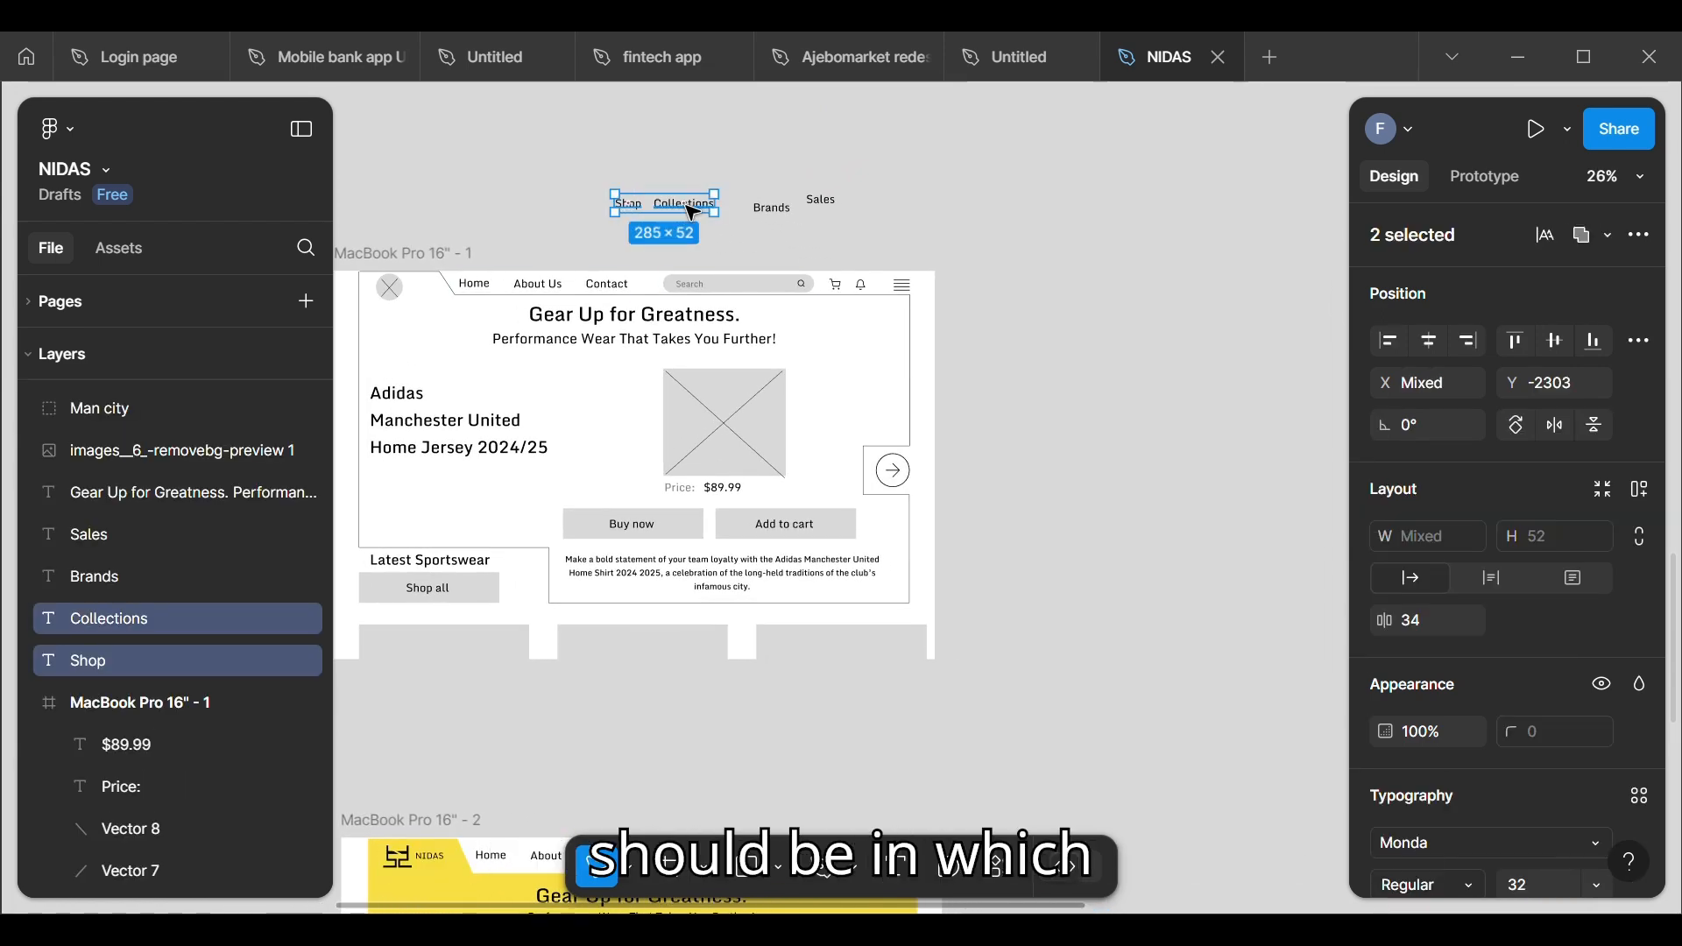
shift+click(774, 210)
shift+click(821, 202)
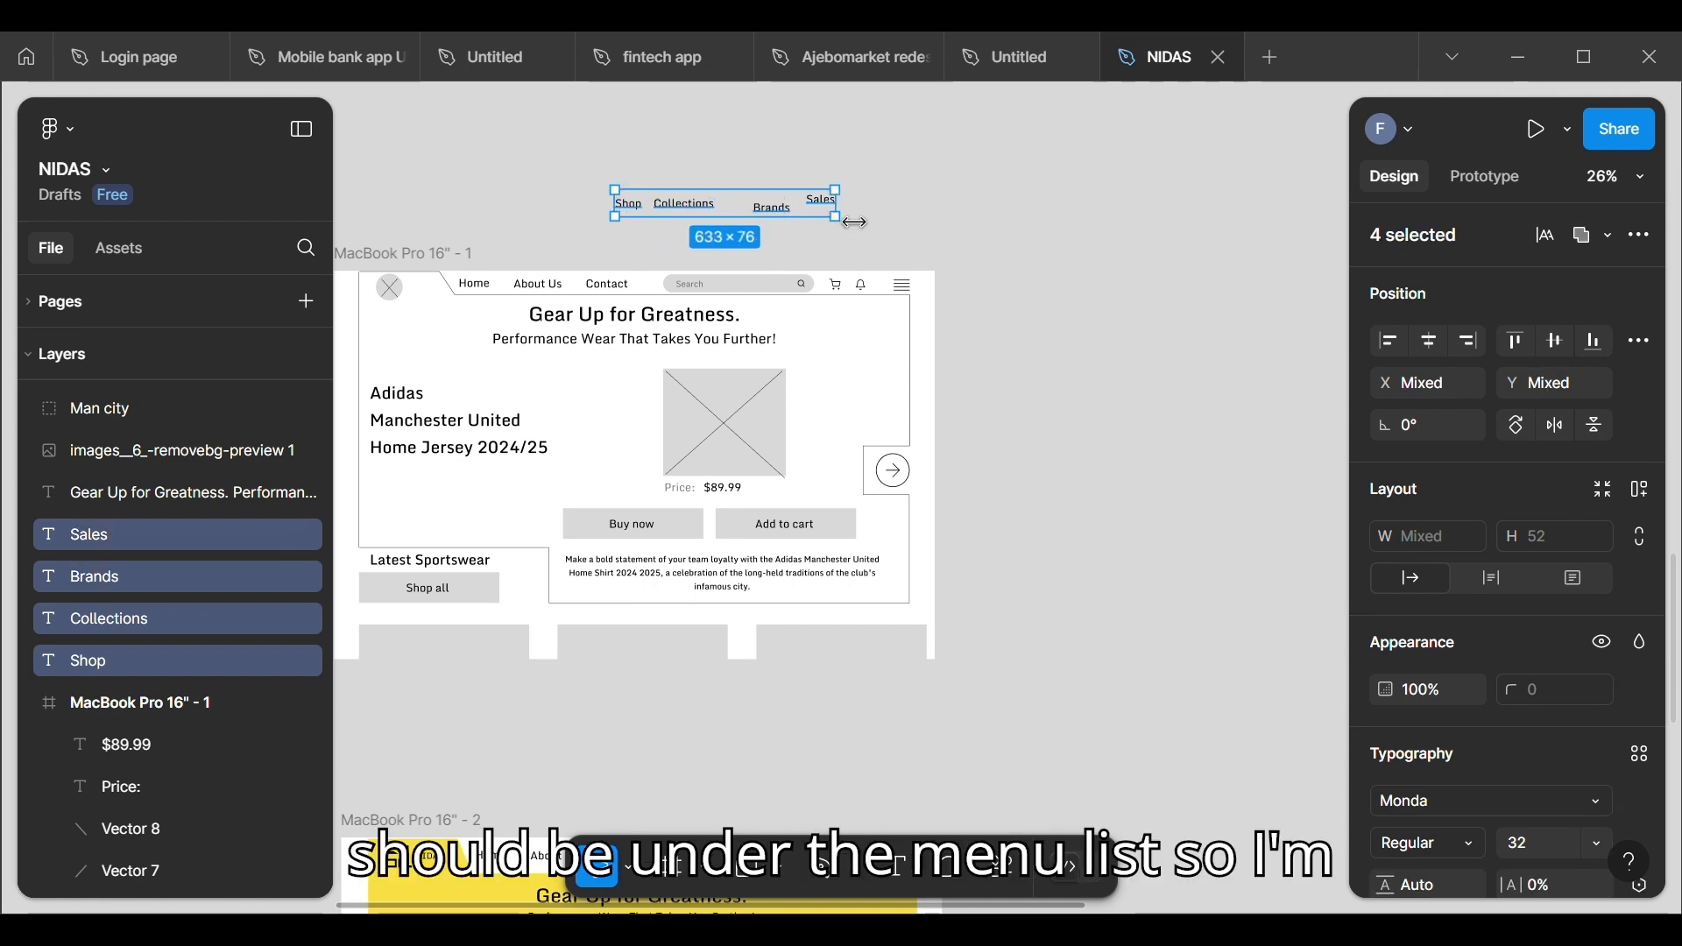
drag(787, 213, 1195, 722)
scroll(1213, 728, up, 5)
scroll(1214, 728, right, 2)
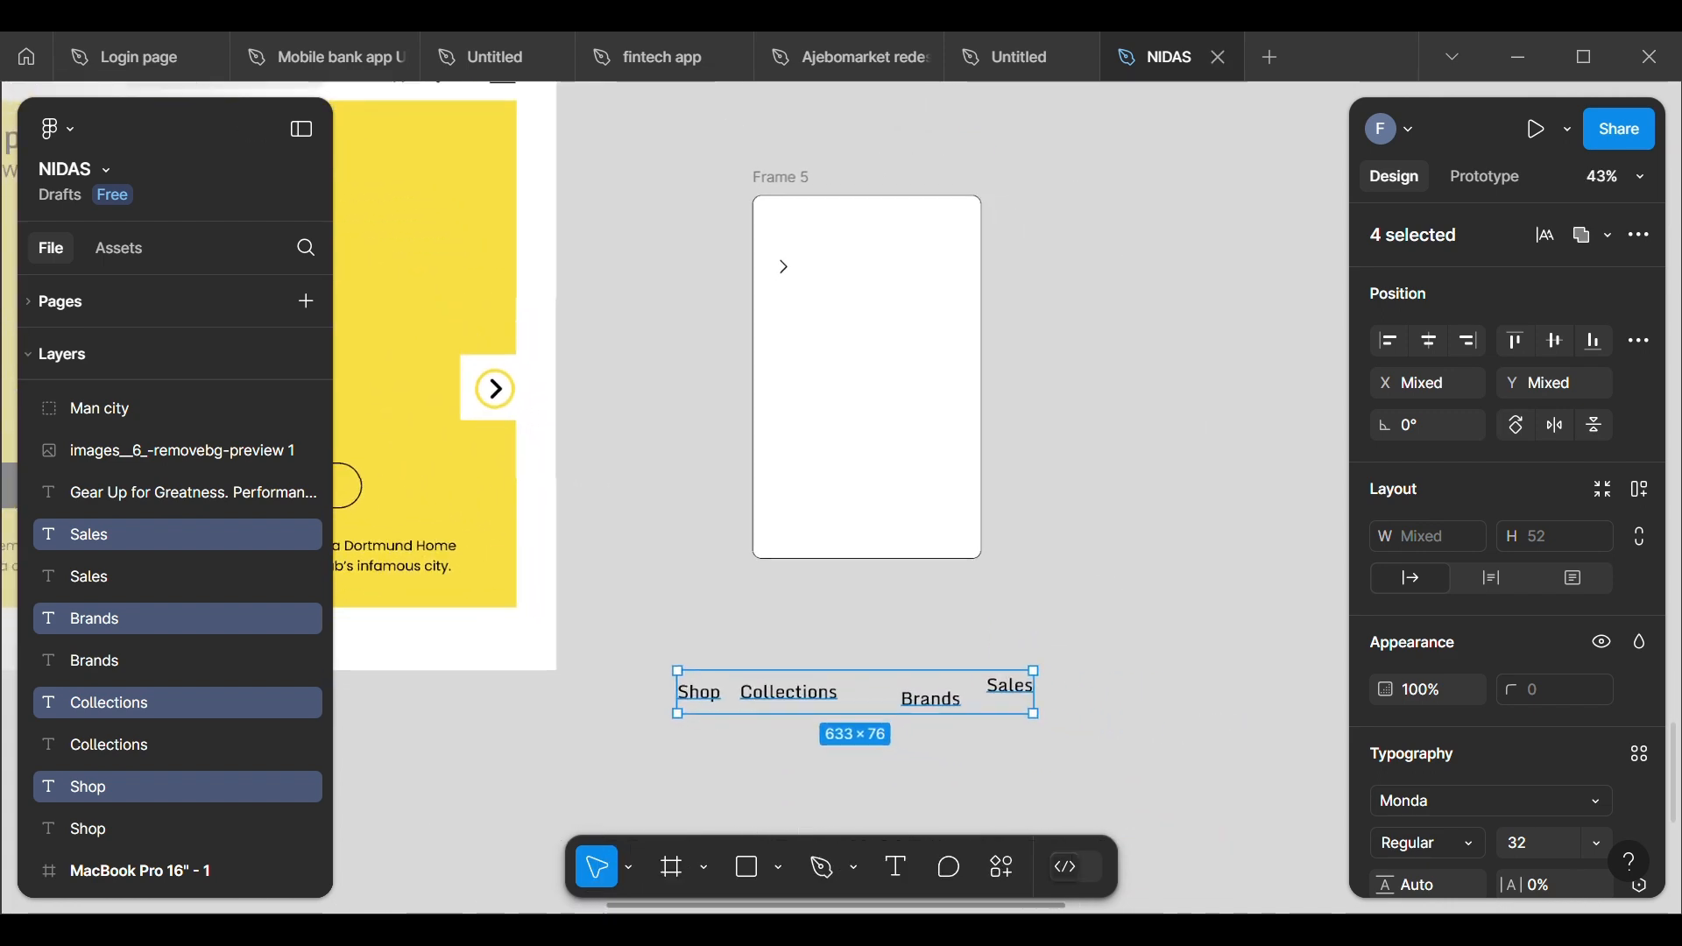
Step: Move the copied Shop label into the drop-down frame beside the chevron, at X 82, Y 100
click(747, 657)
click(680, 700)
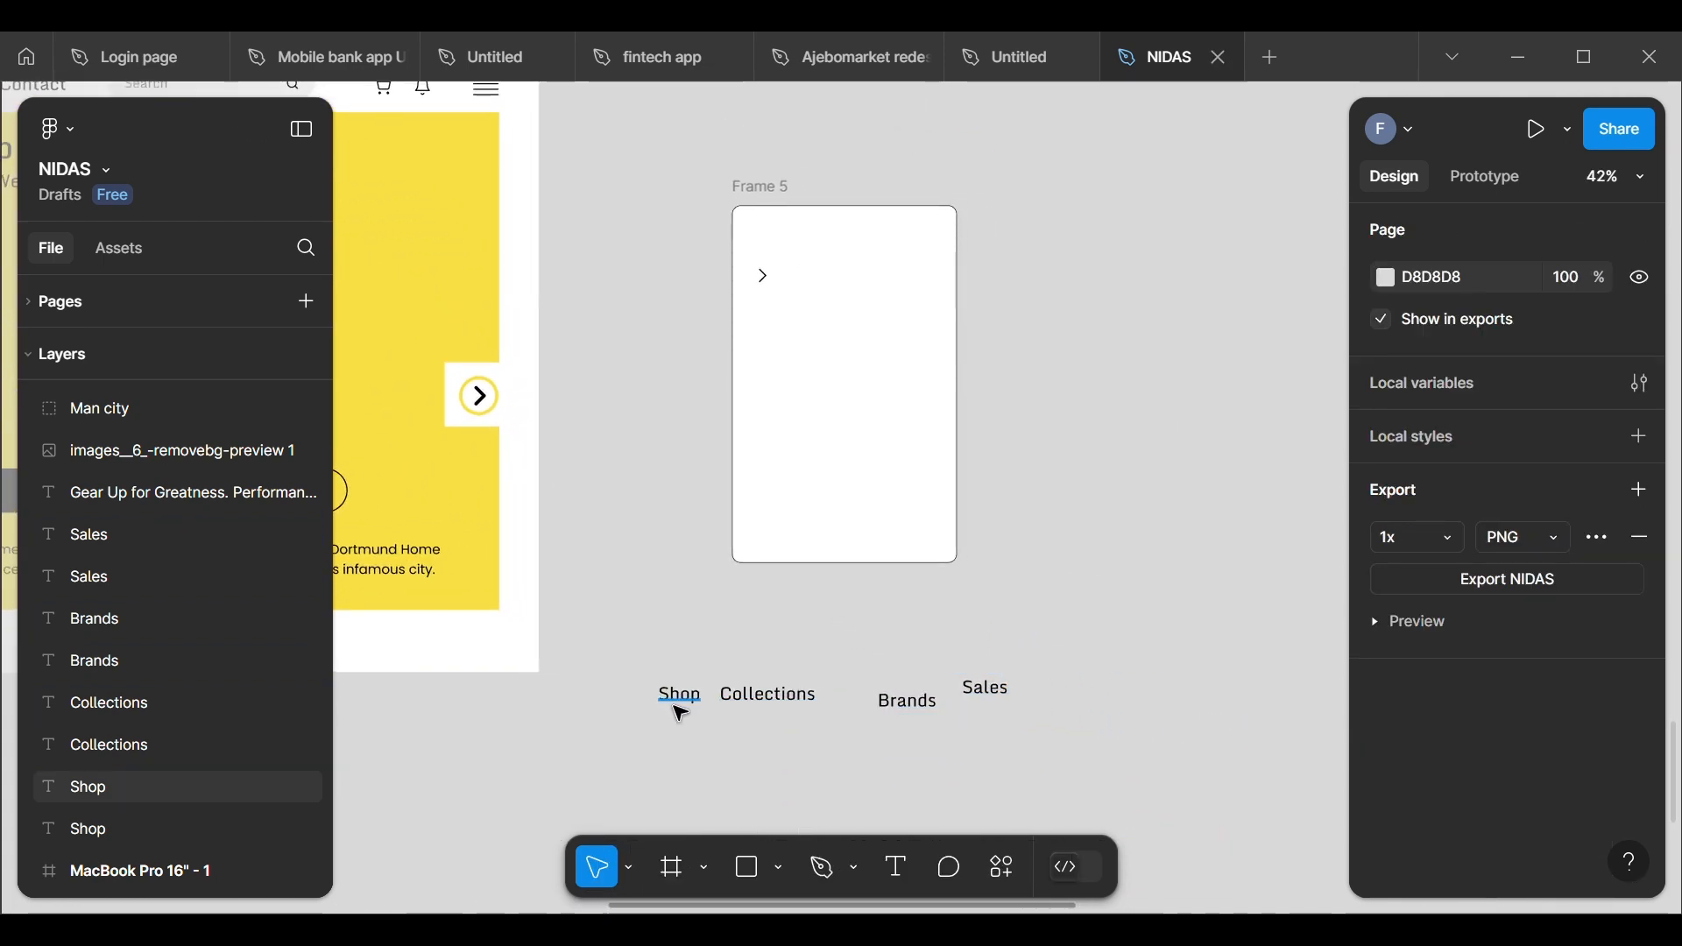
drag(692, 708, 813, 287)
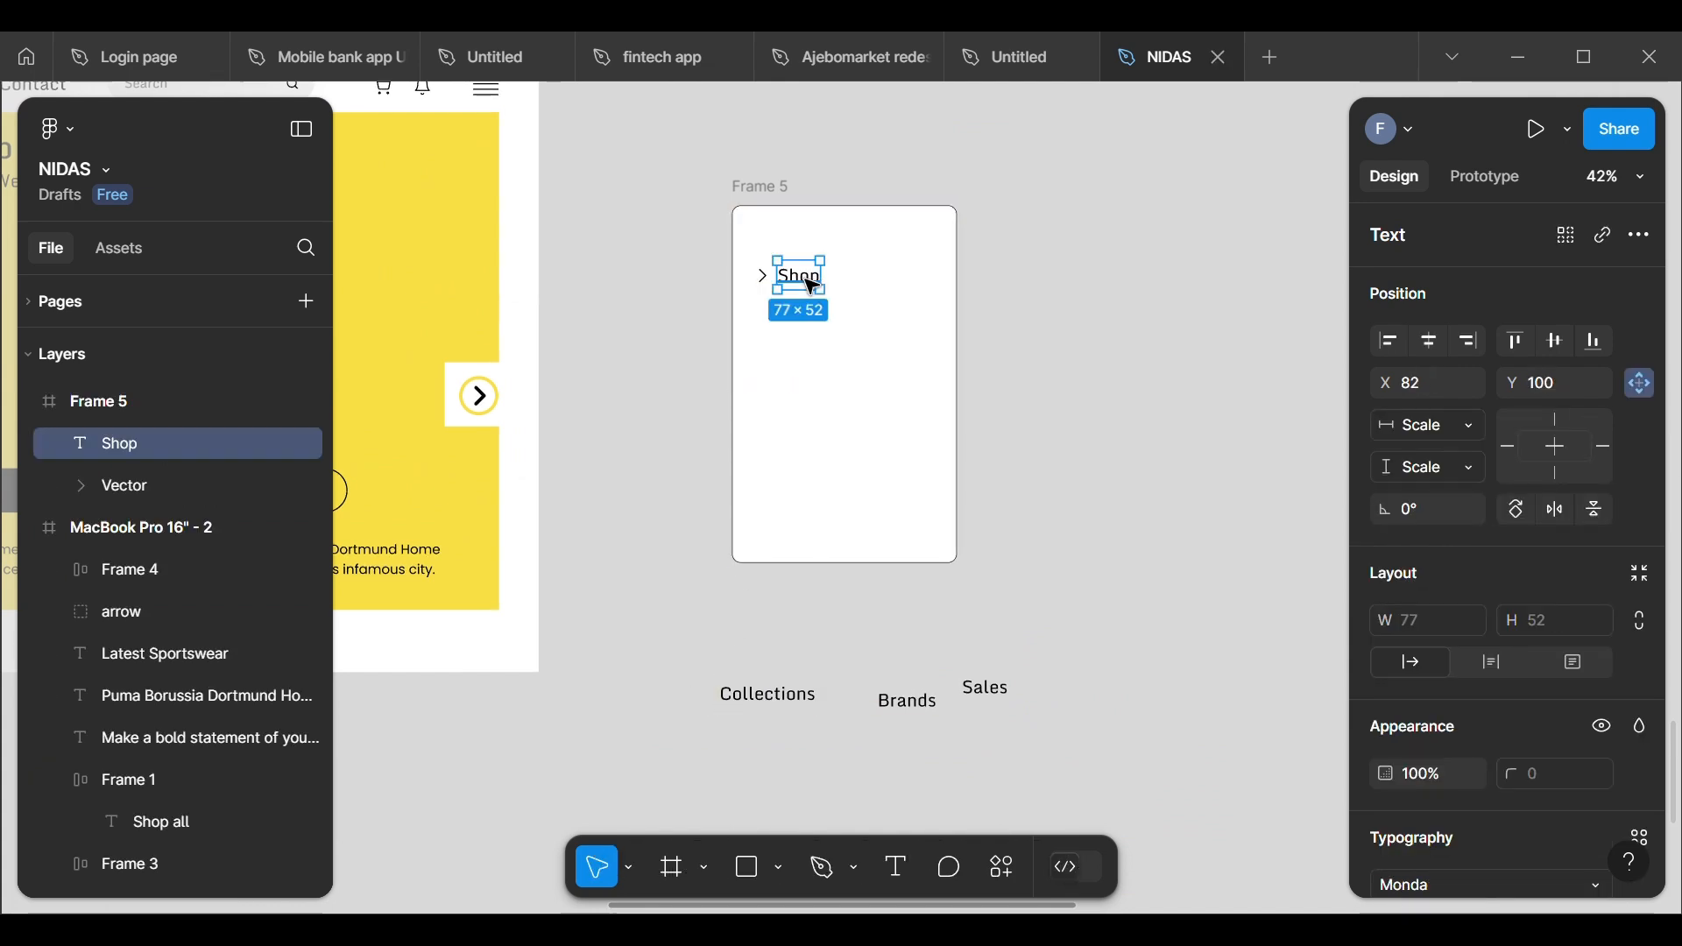
scroll(792, 324, up, 5)
scroll(792, 324, down, 2)
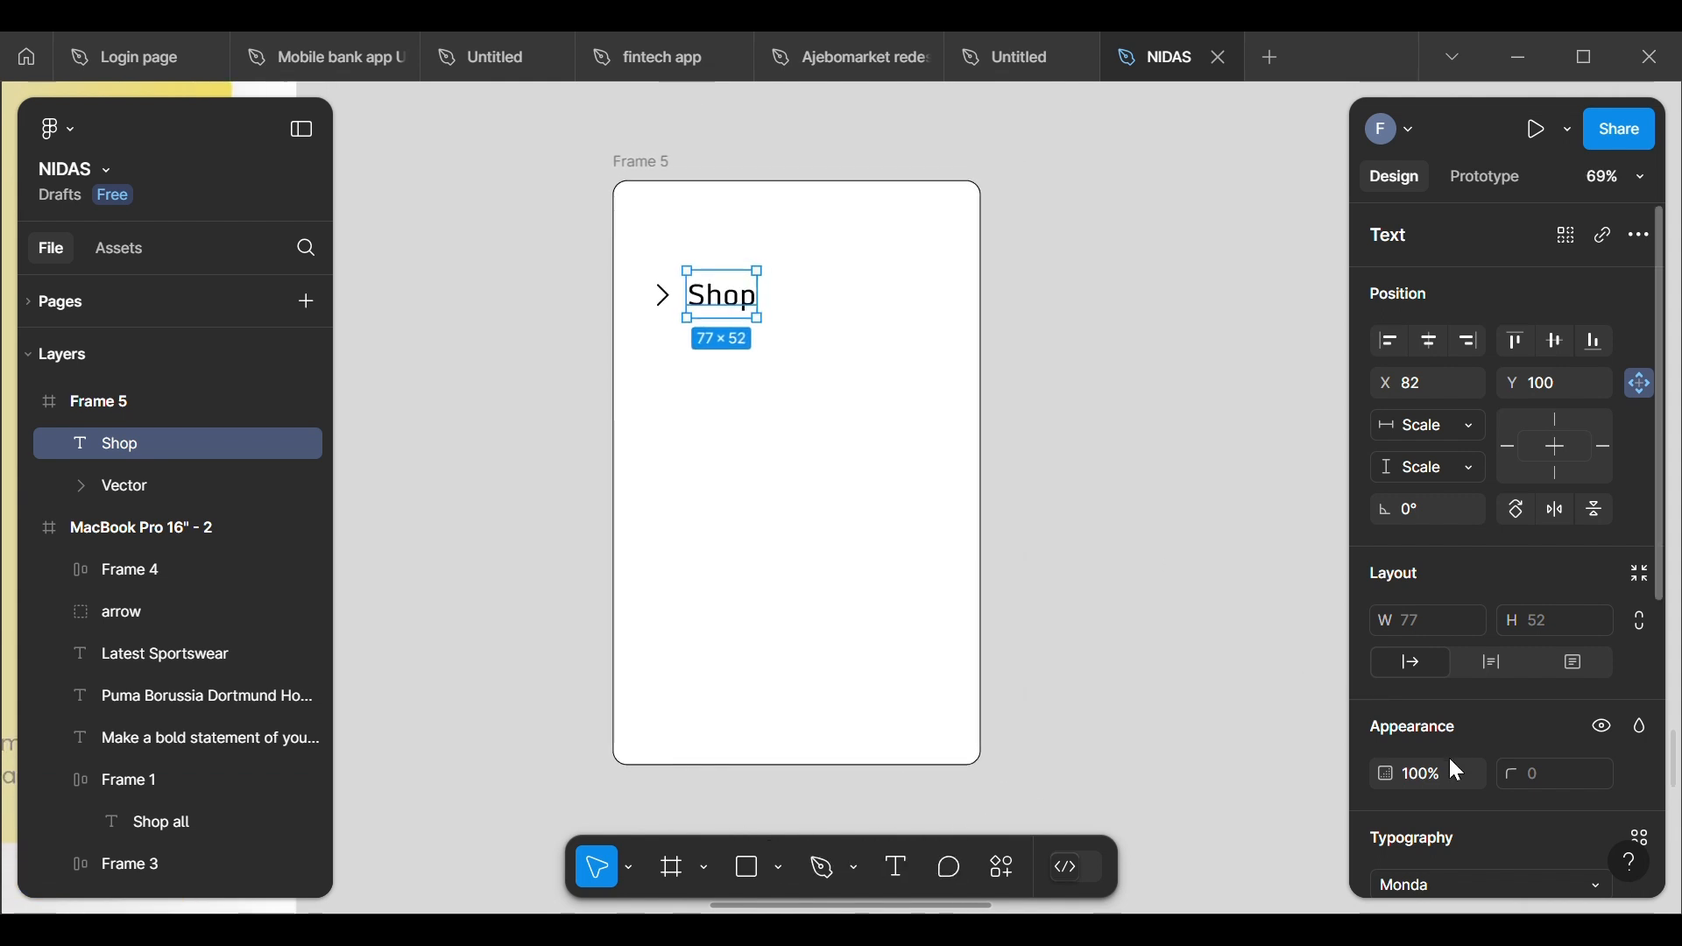
scroll(1458, 775, down, 3)
scroll(1458, 775, down, 3)
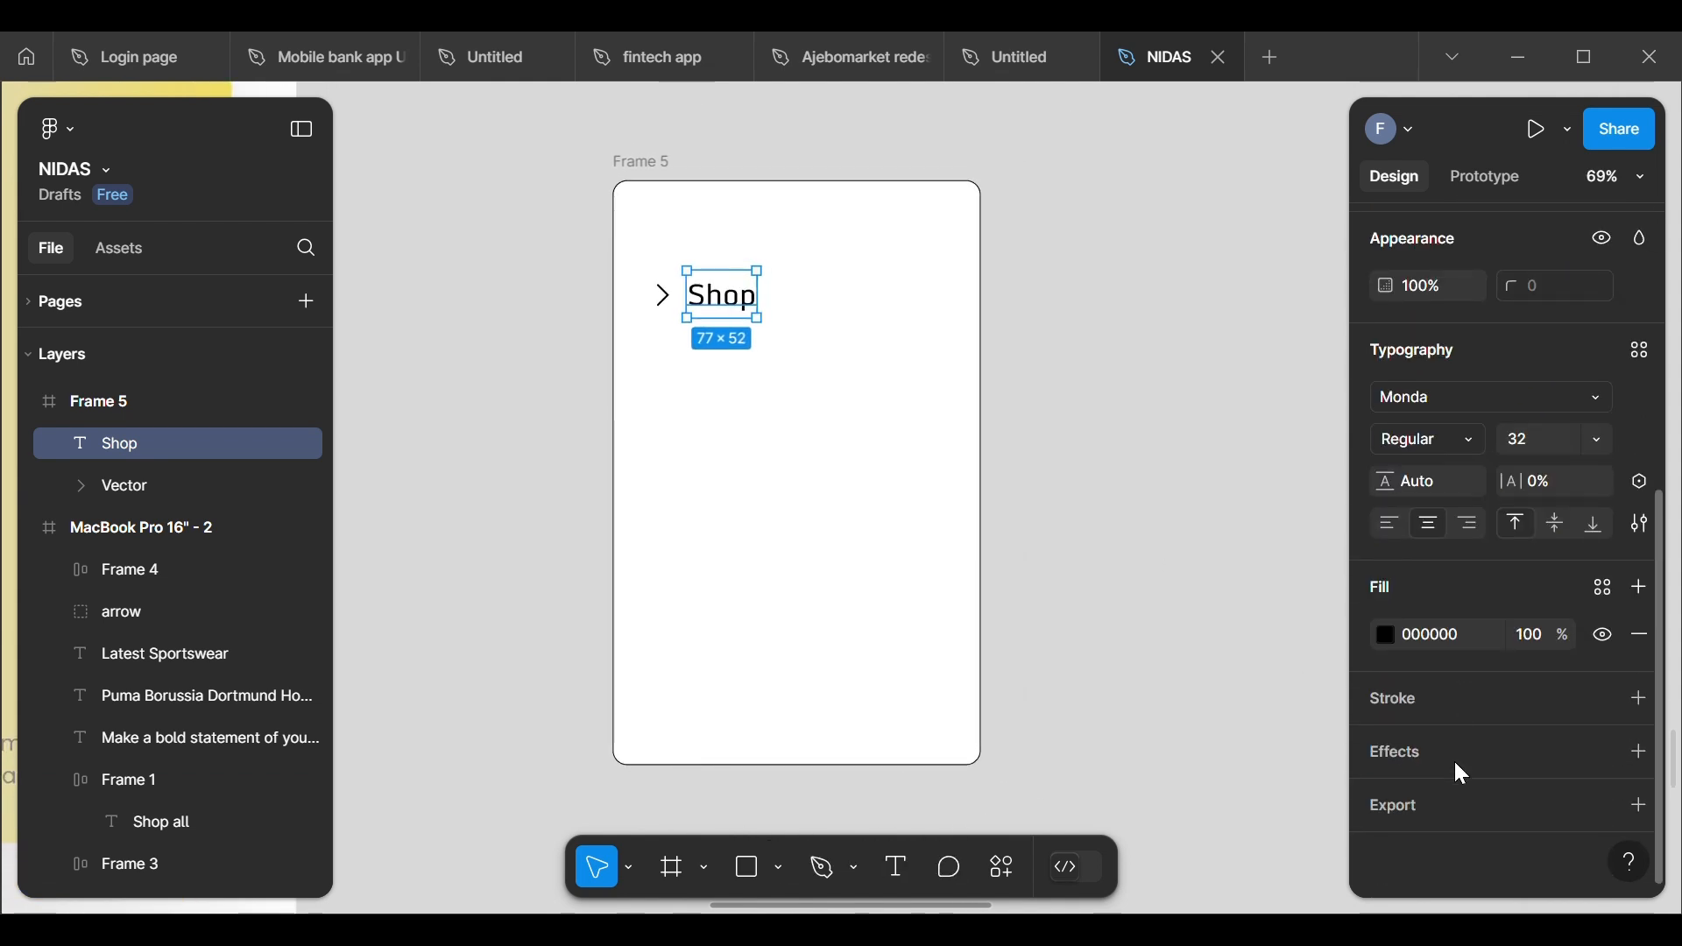
click(1156, 365)
click(728, 306)
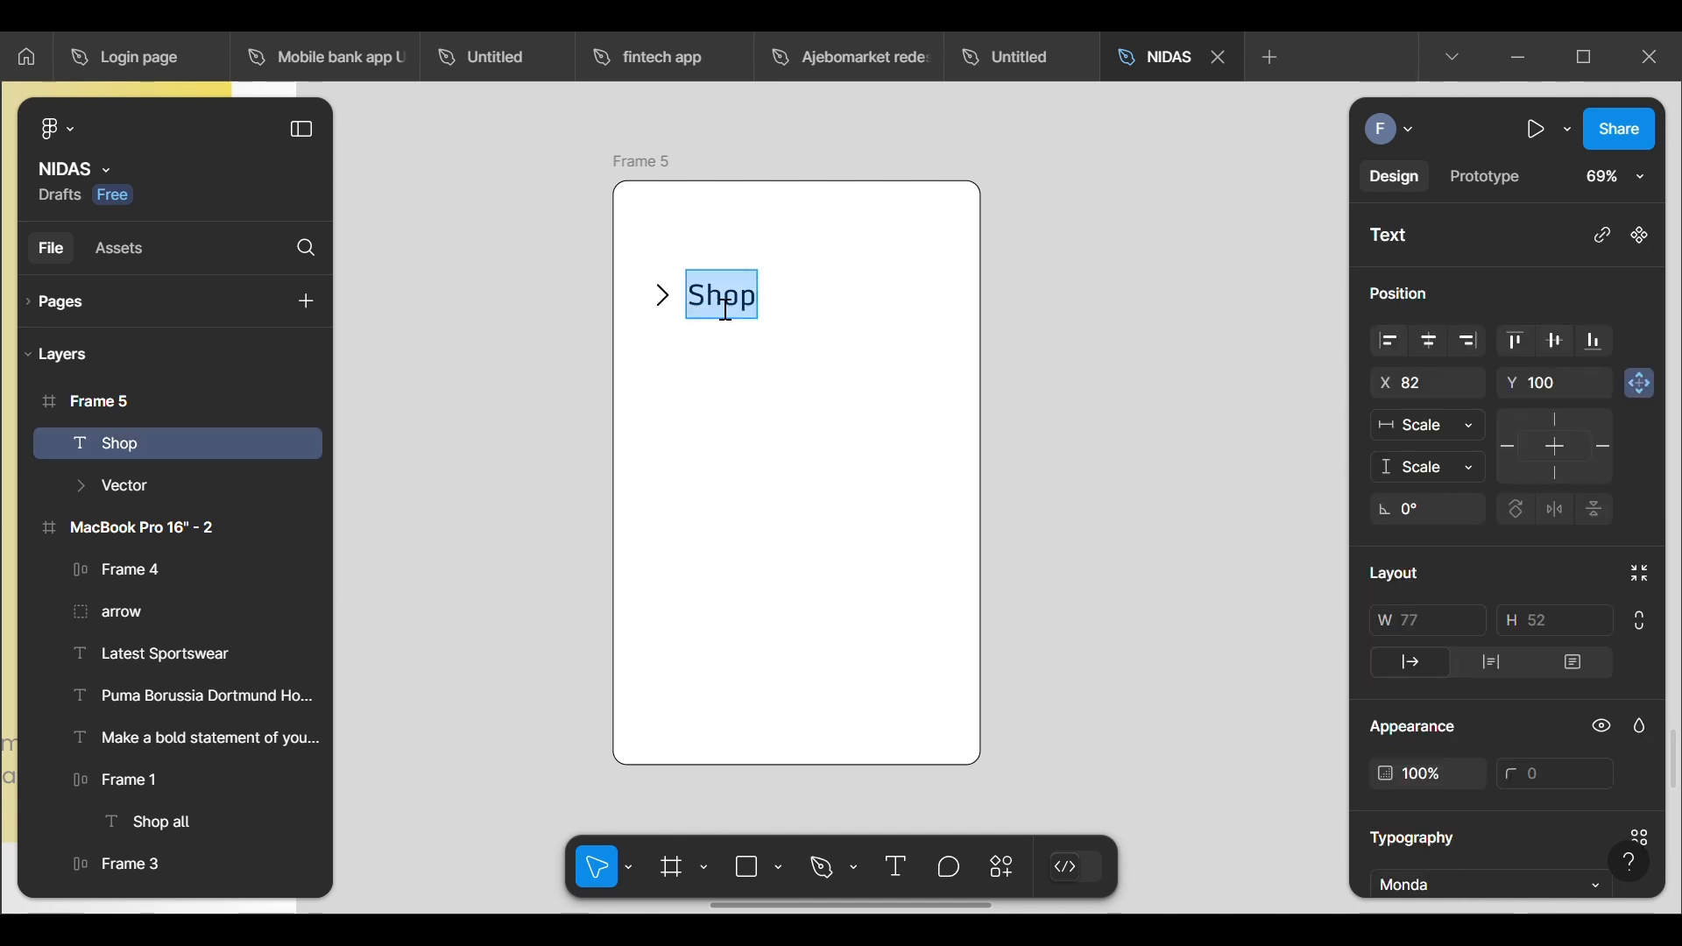
key(Escape)
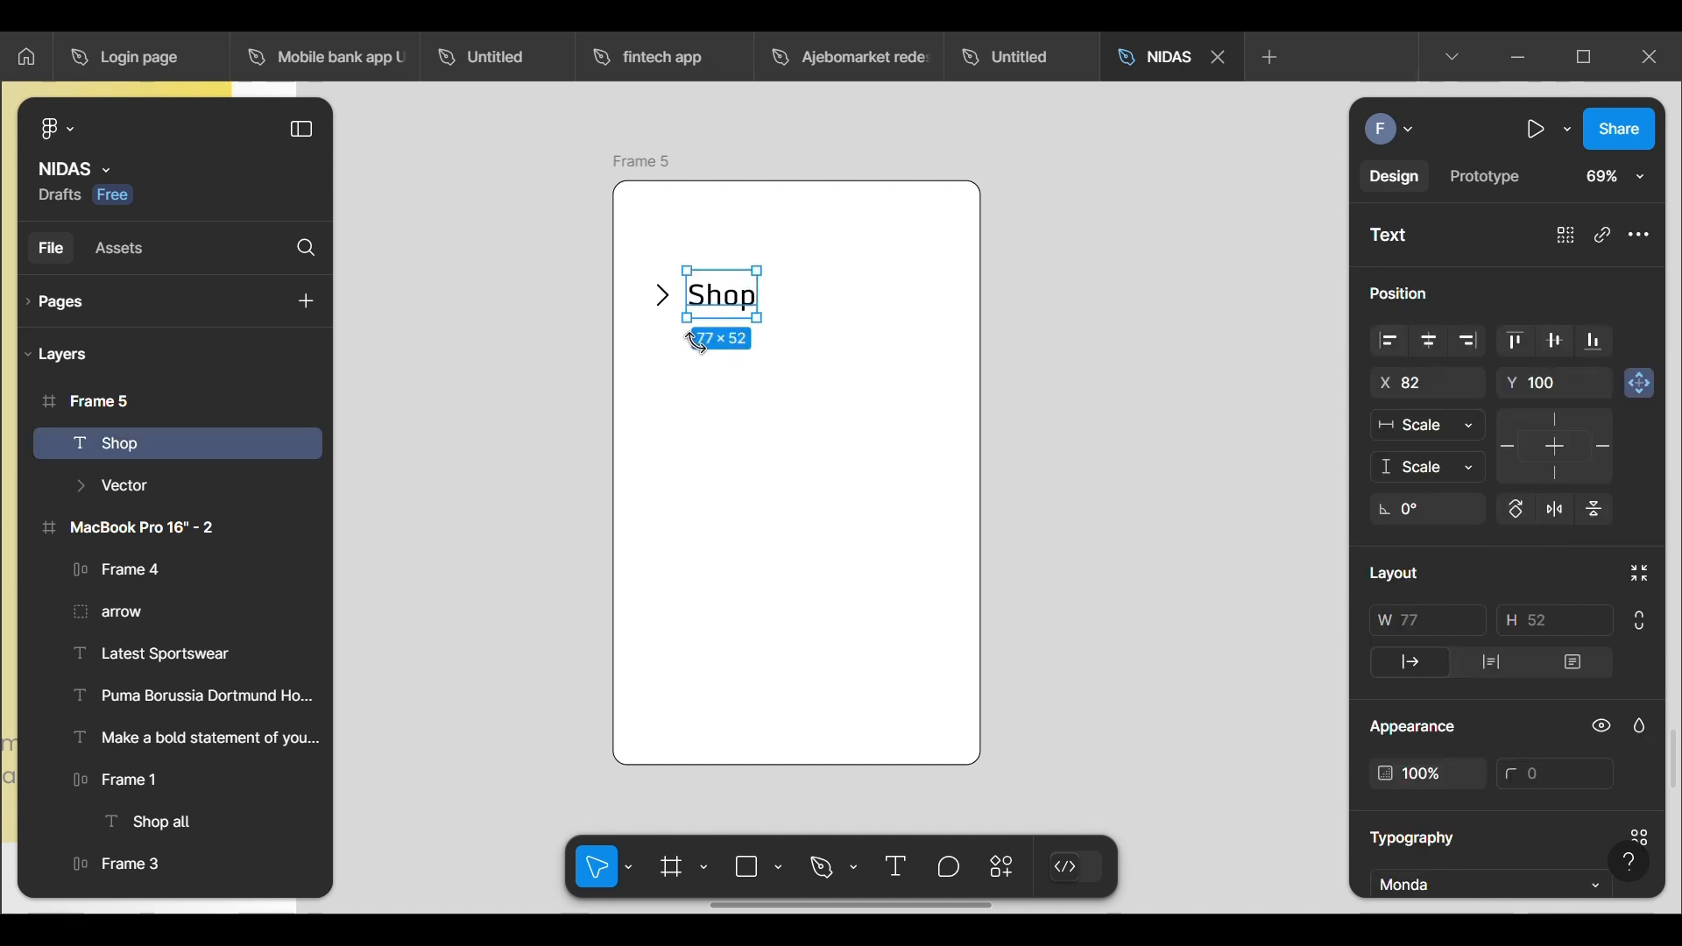
Step: Wrap the chevron and Shop label in a horizontal auto layout with 24 spacing and move the row to about X 49, Y 107
click(669, 305)
shift+click(715, 308)
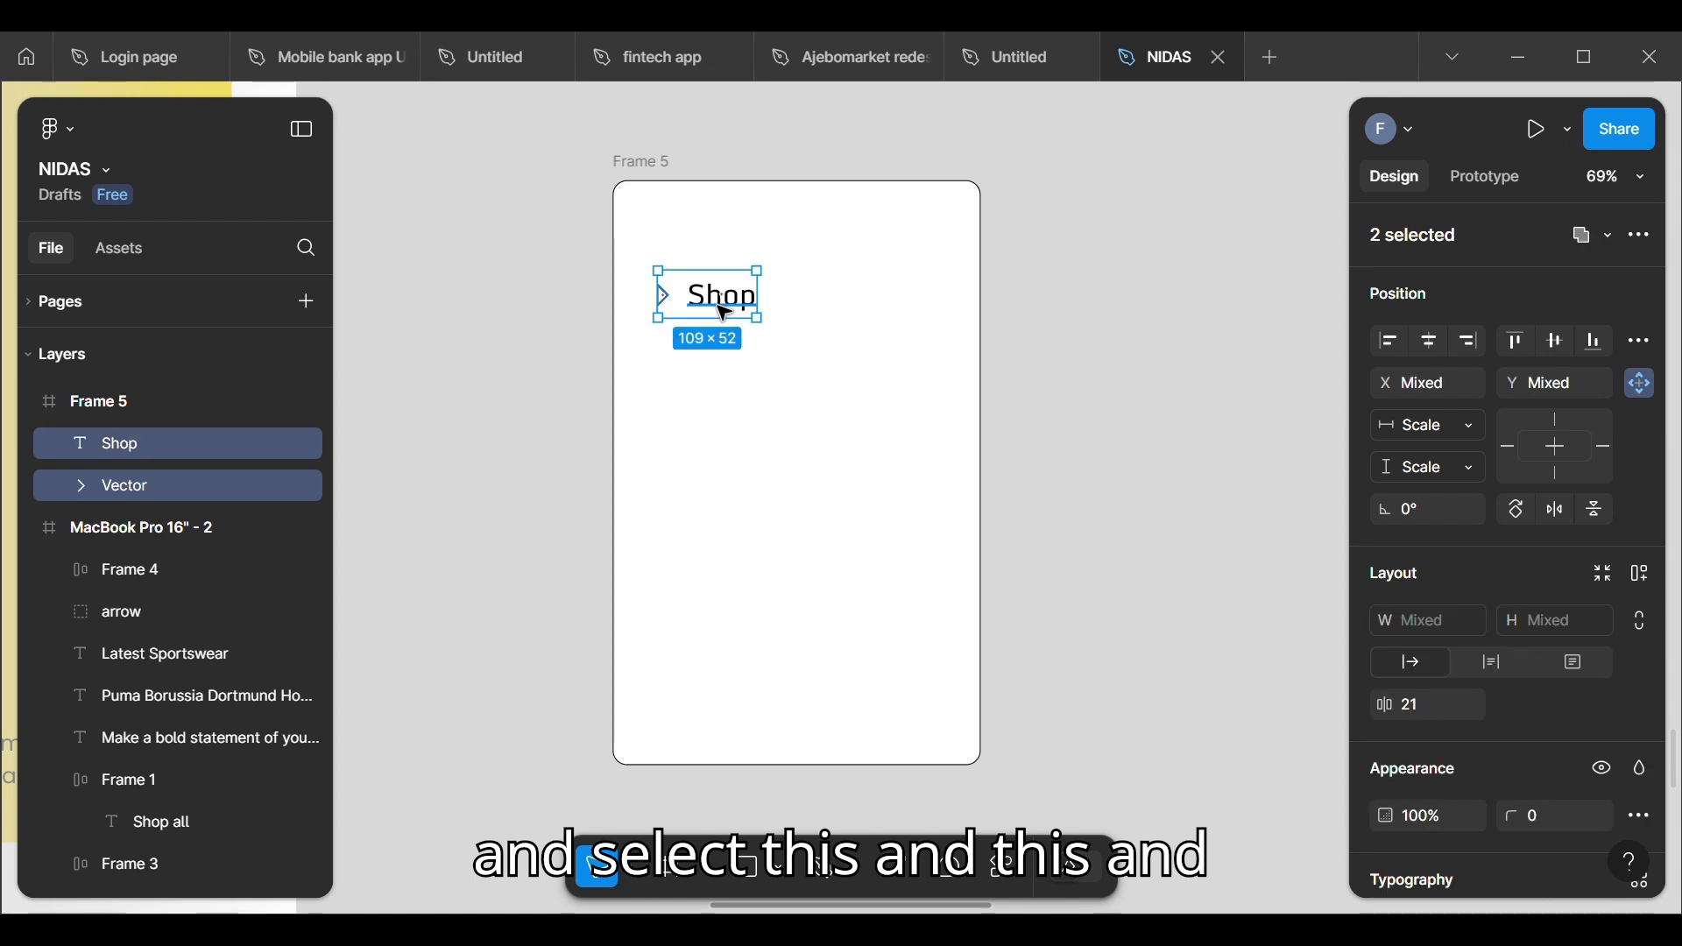
right_click(714, 311)
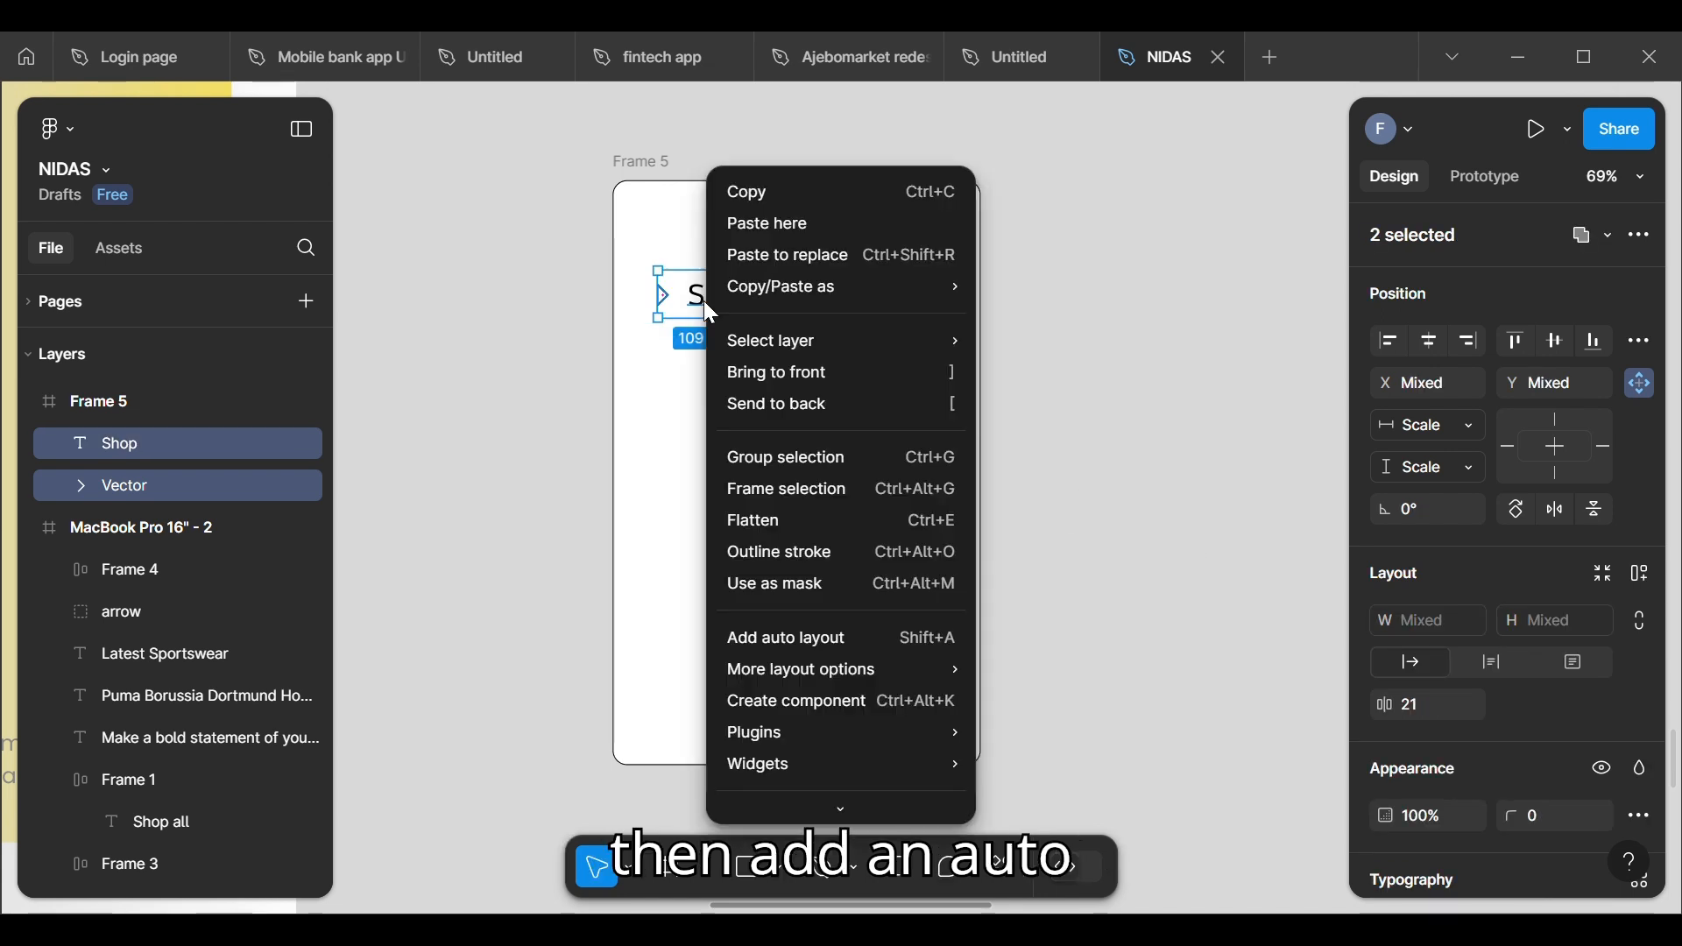
click(789, 635)
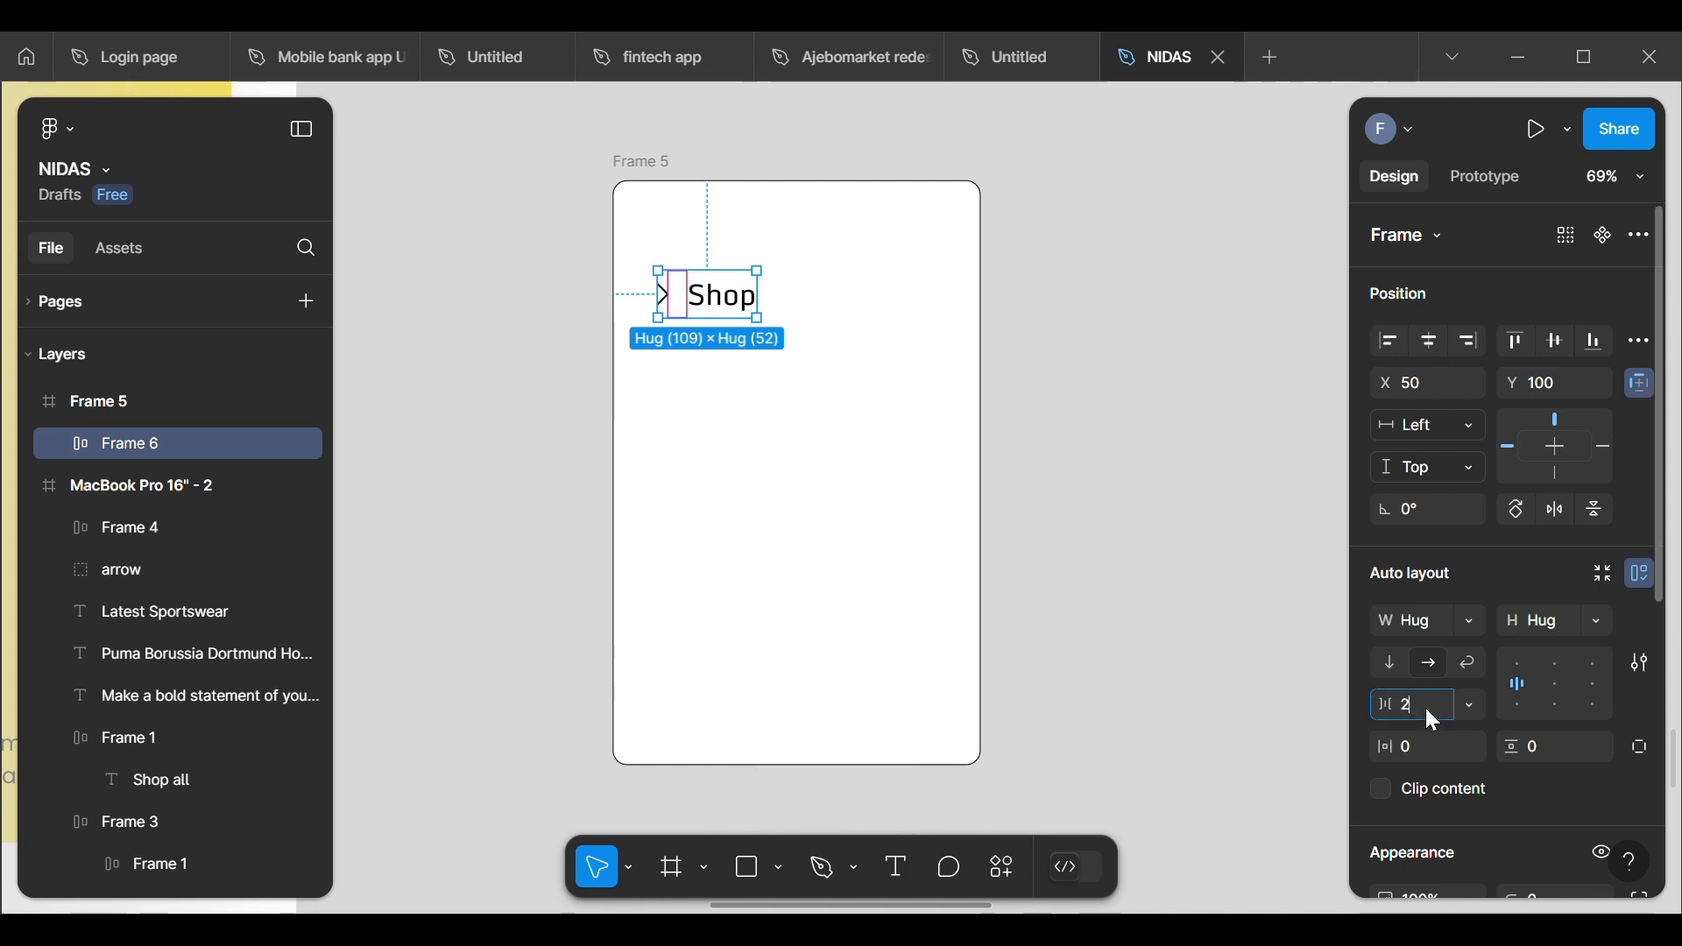
click(1199, 534)
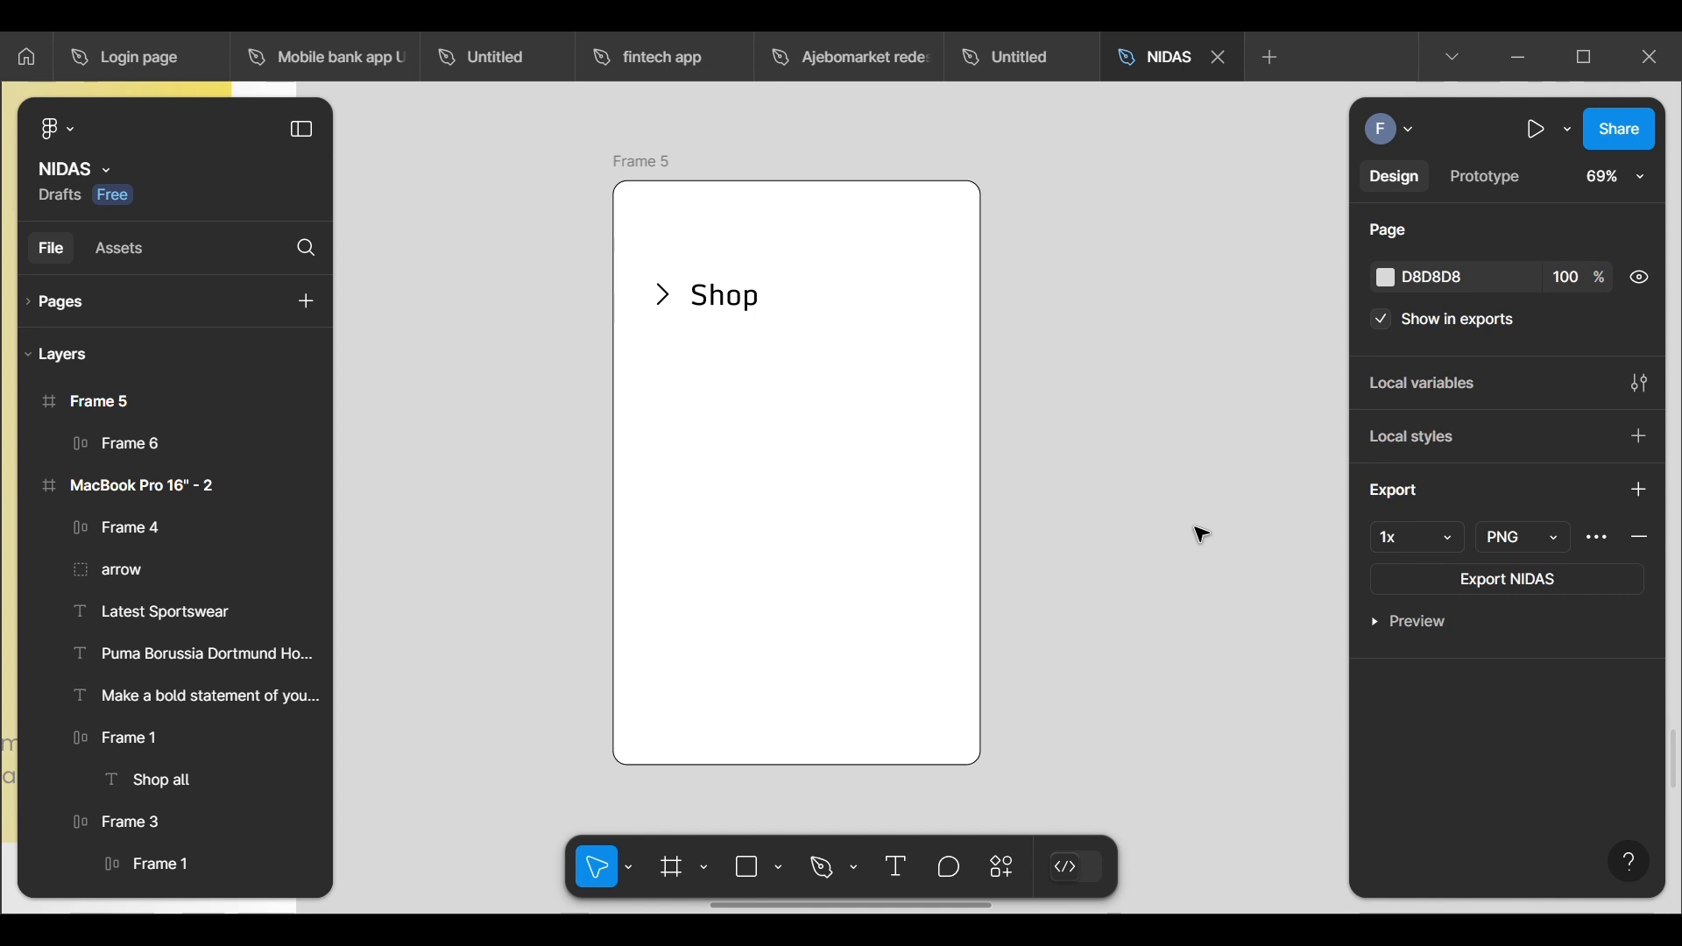
click(719, 314)
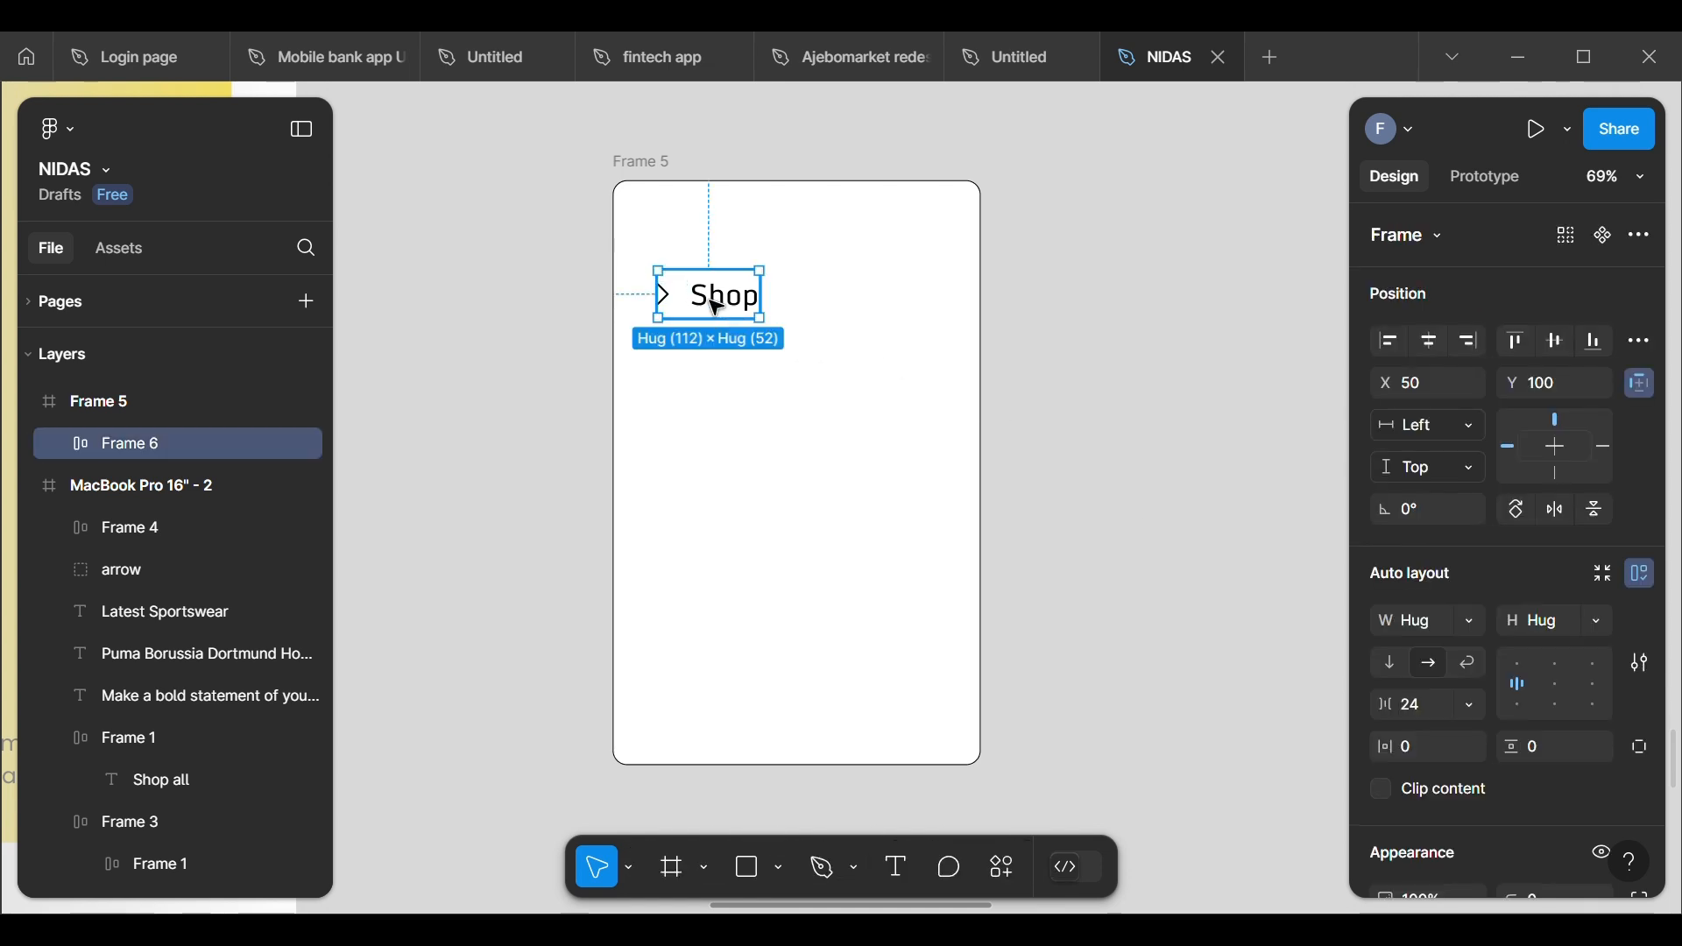
drag(712, 300, 722, 326)
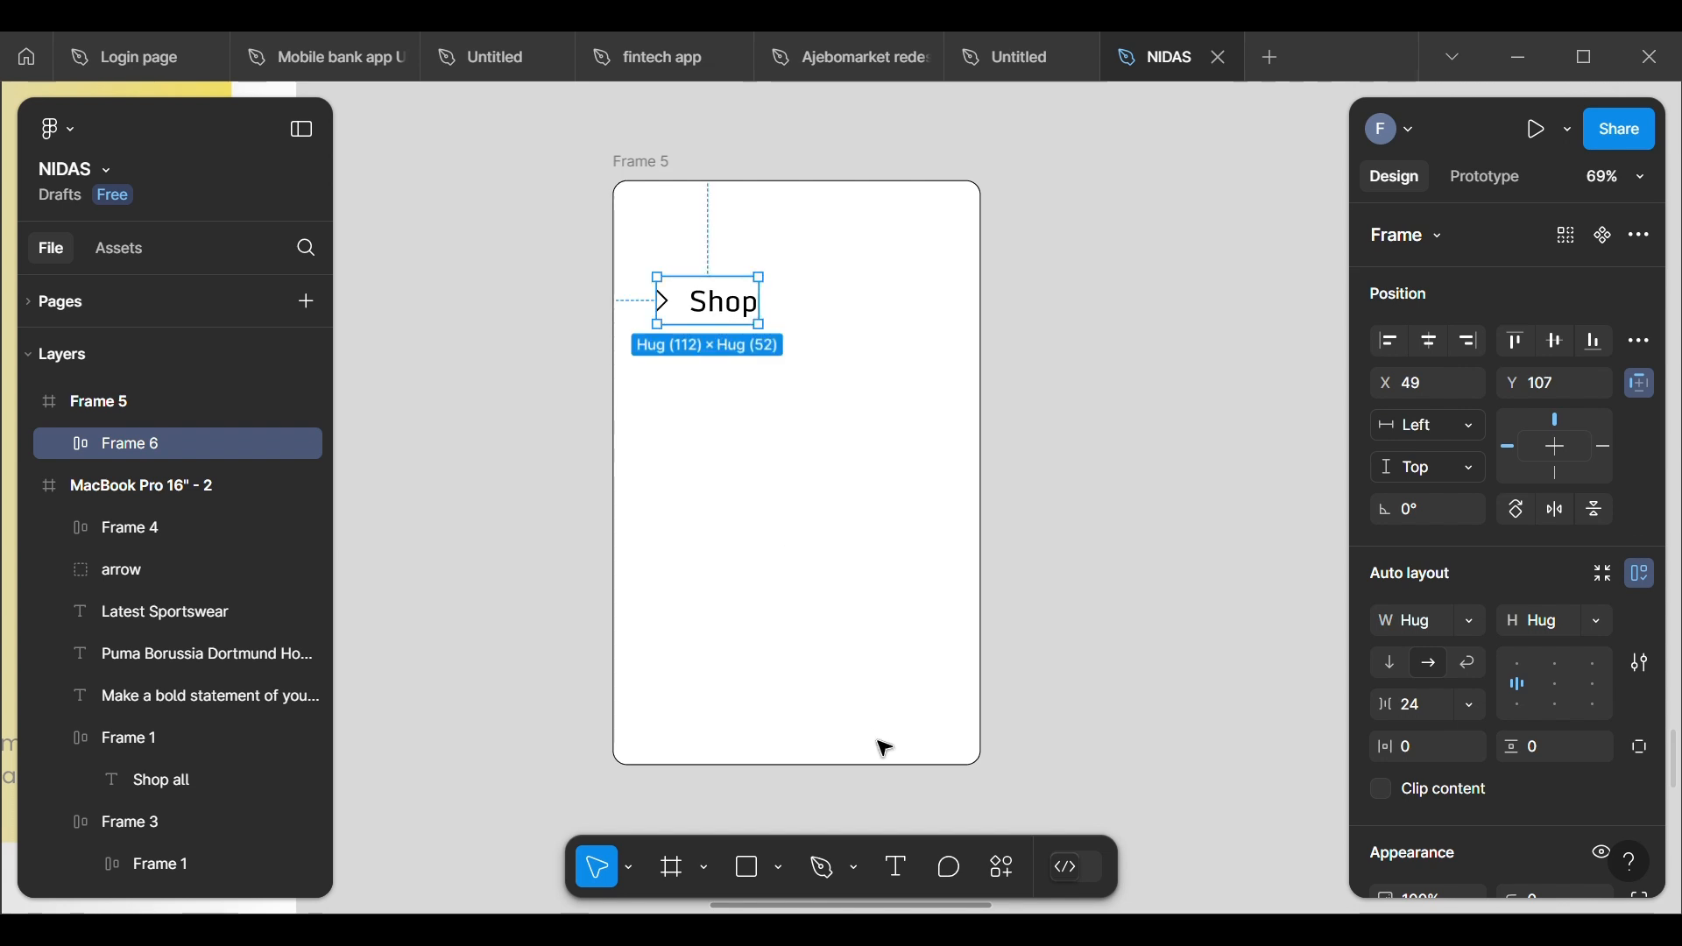
Step: Add a "Menu List" text heading and place it above the Shop row in the drop-down frame, at X 48, Y 13
click(902, 870)
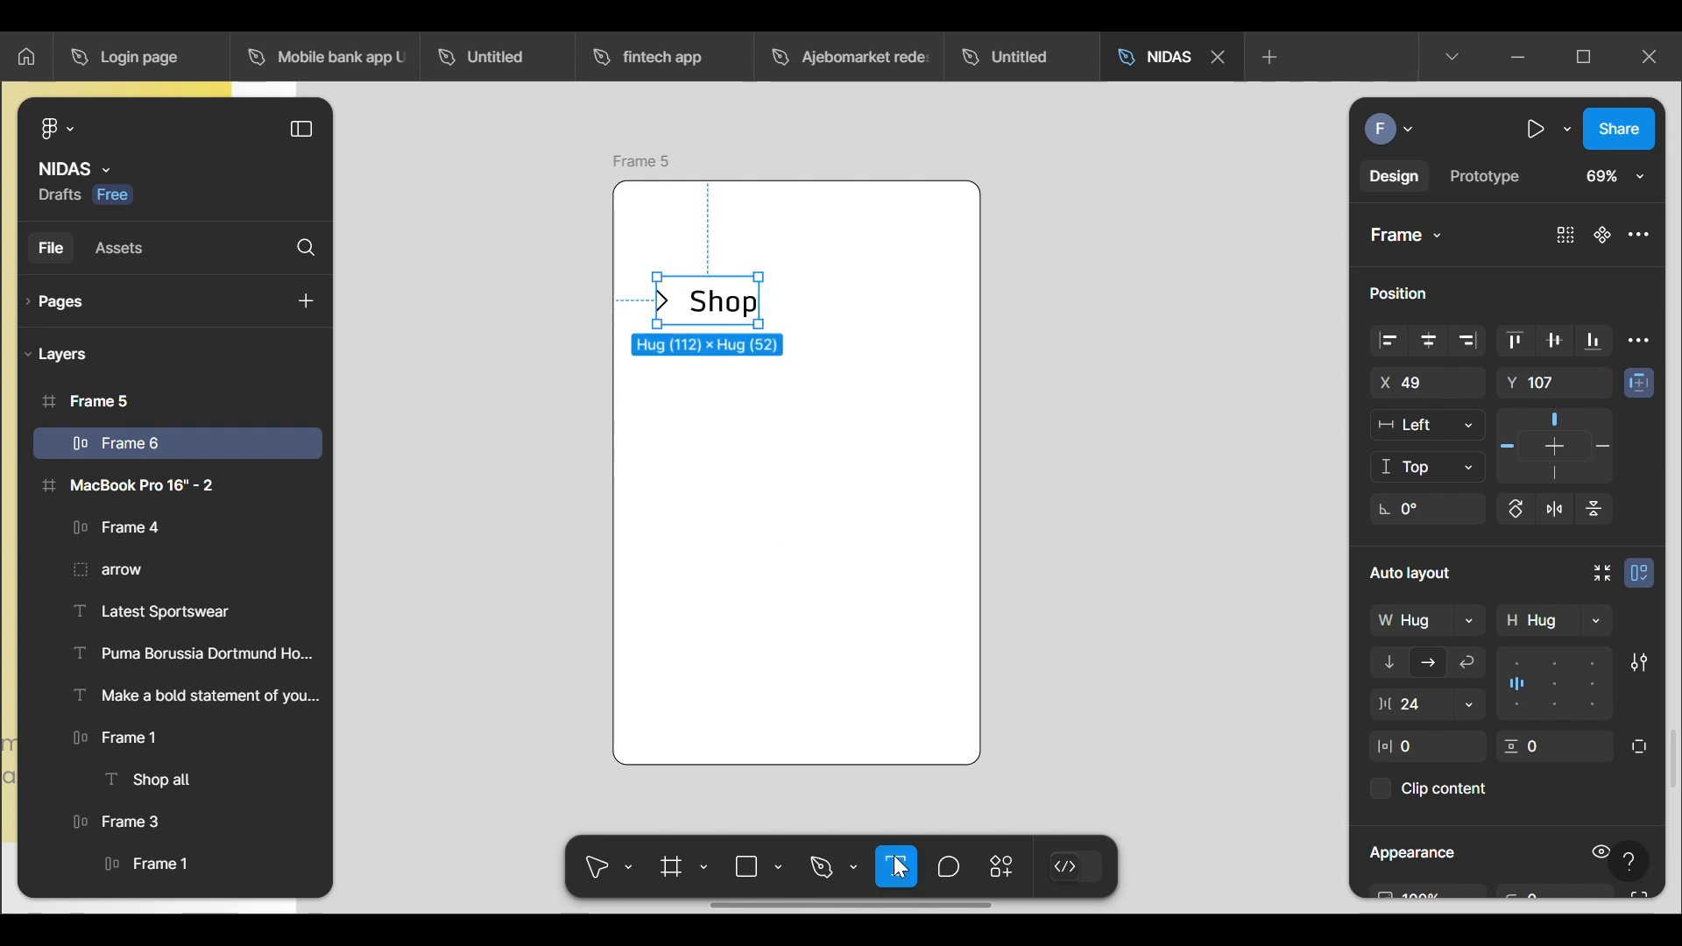
click(1042, 526)
text(Menu)
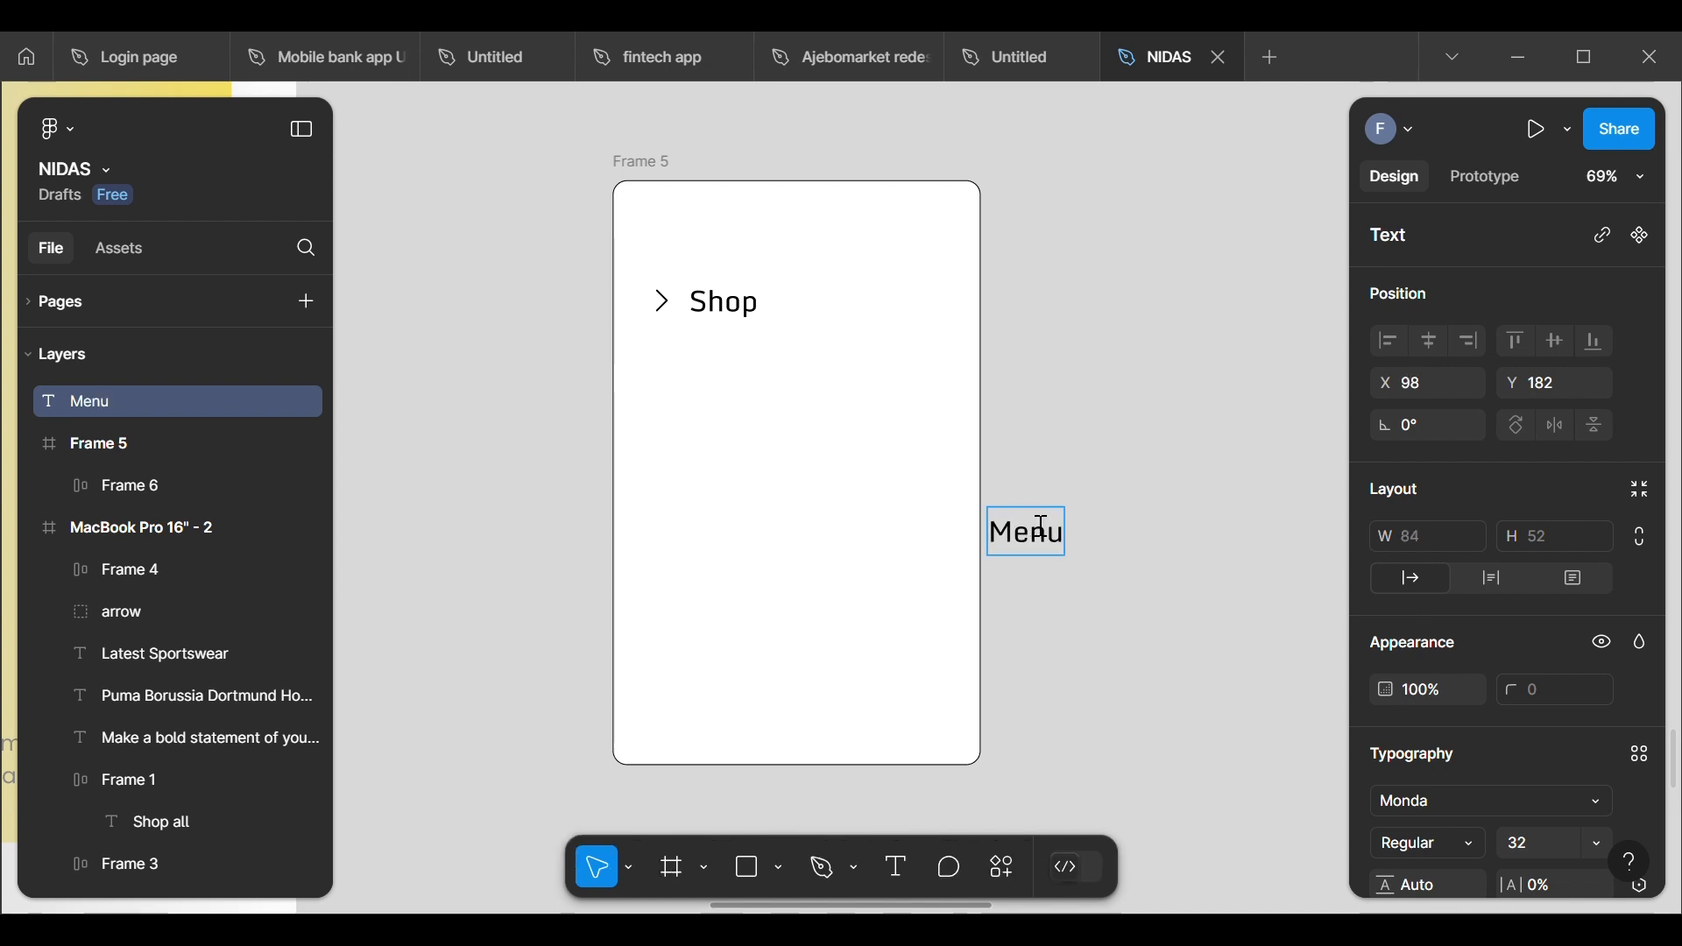
text( List)
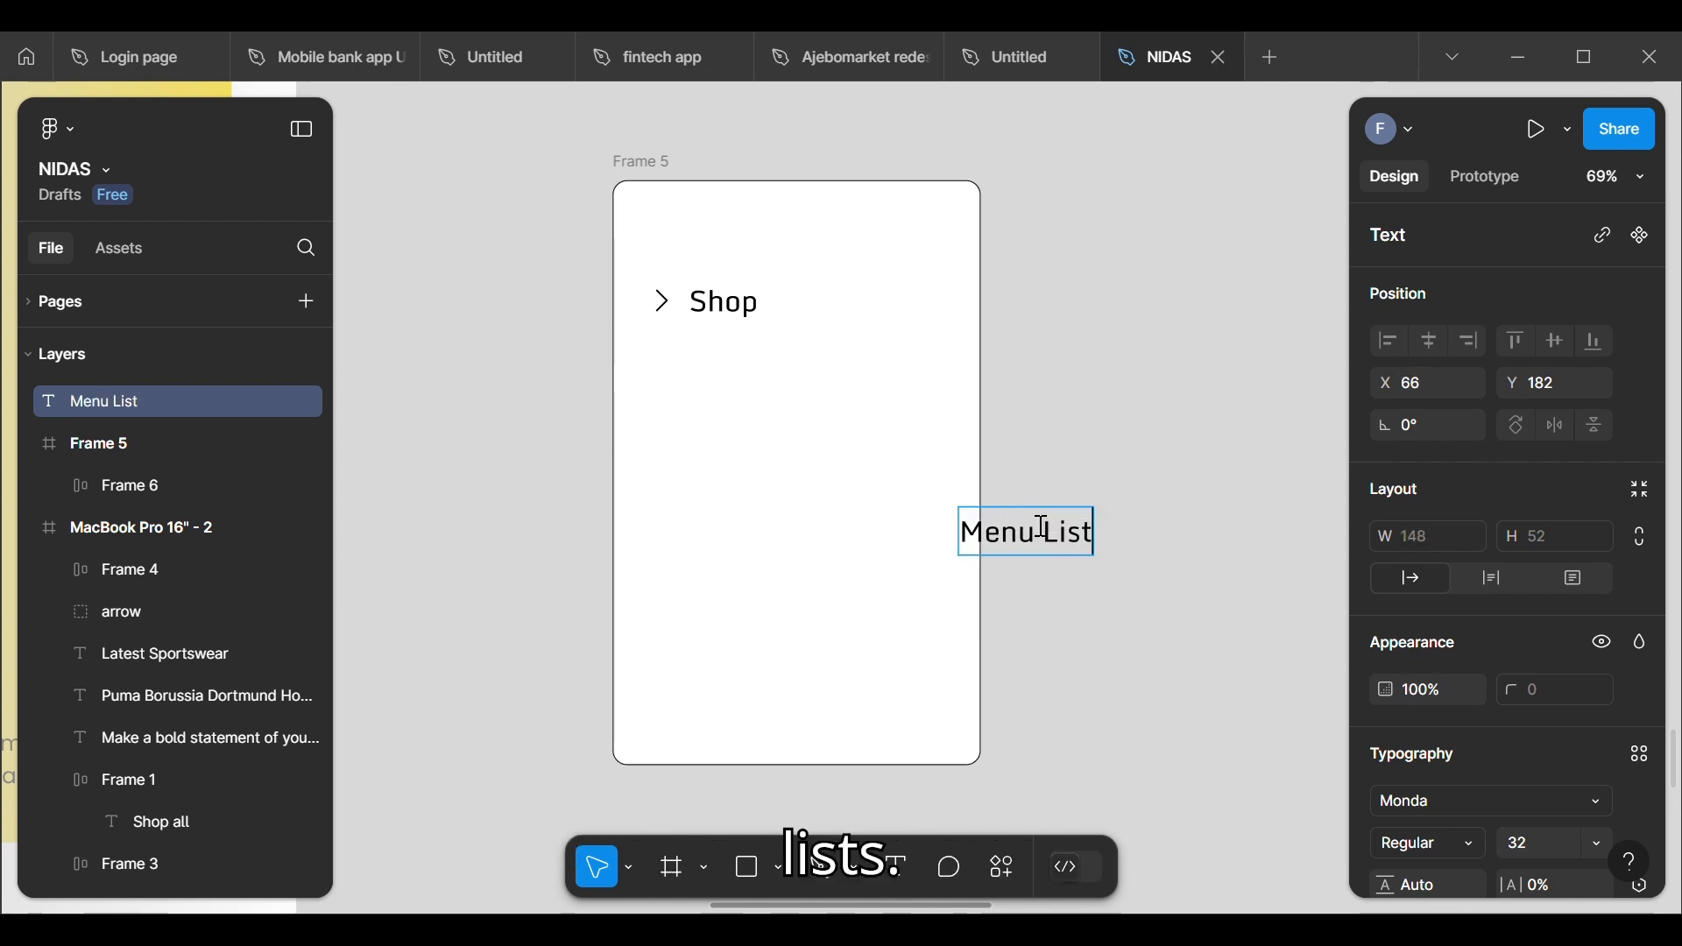
key(Escape)
drag(972, 534, 749, 241)
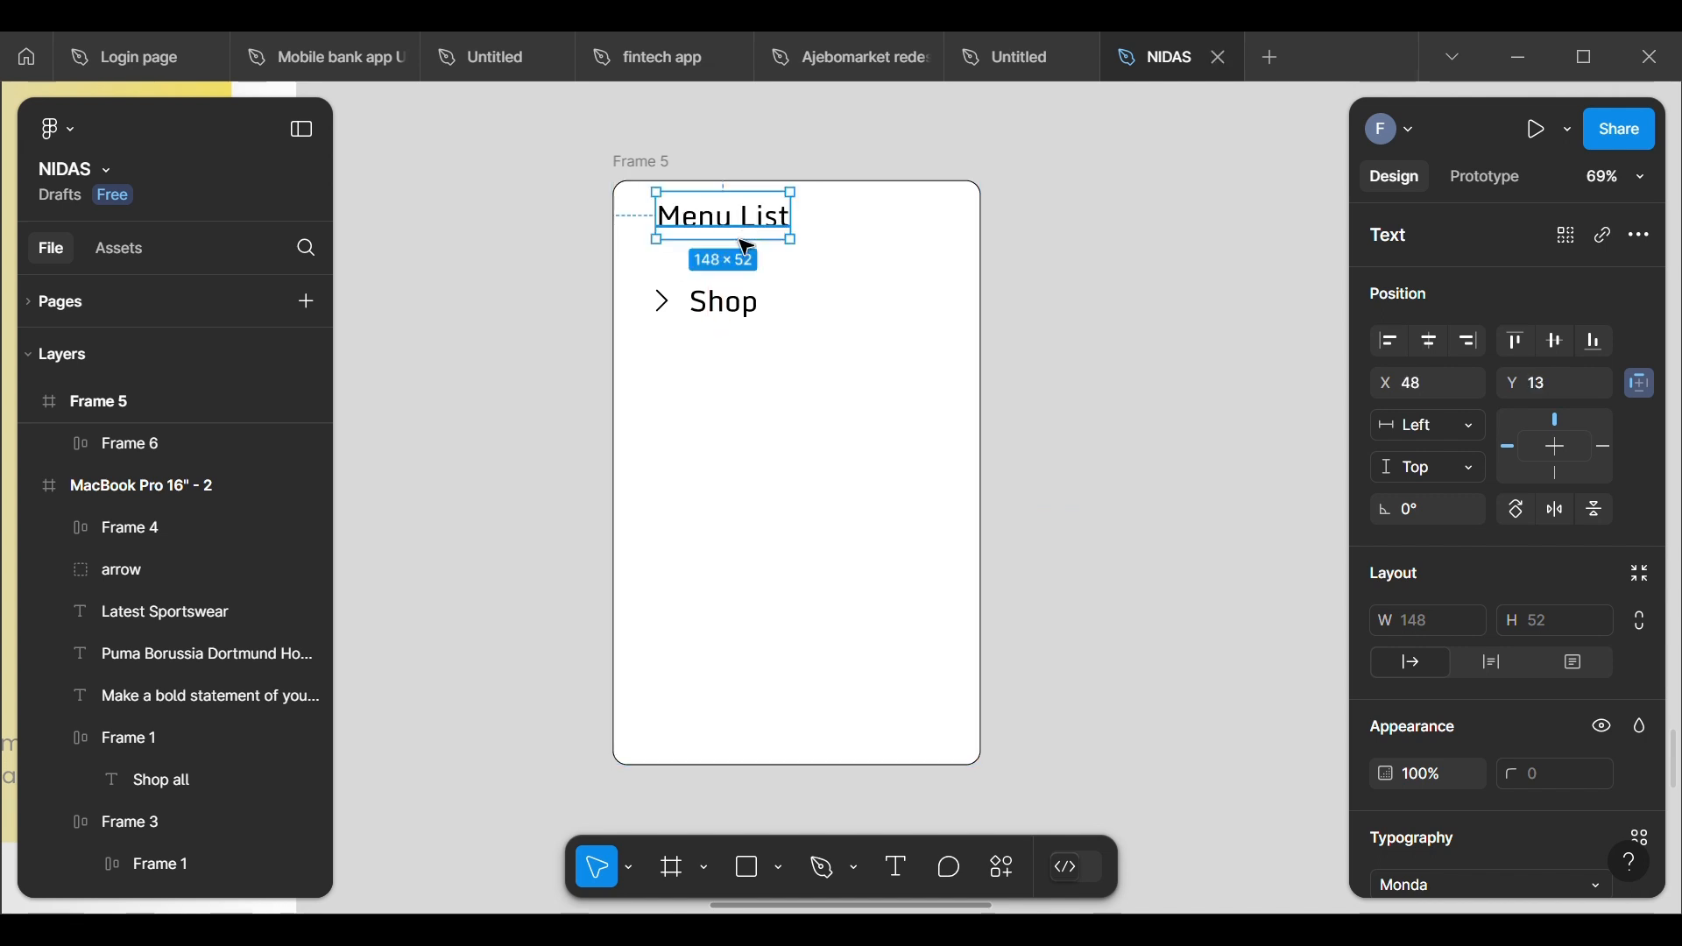
Step: Move the Shop row to X 48, Y 97 so it lines up under the Menu List heading
click(713, 316)
double_click(717, 317)
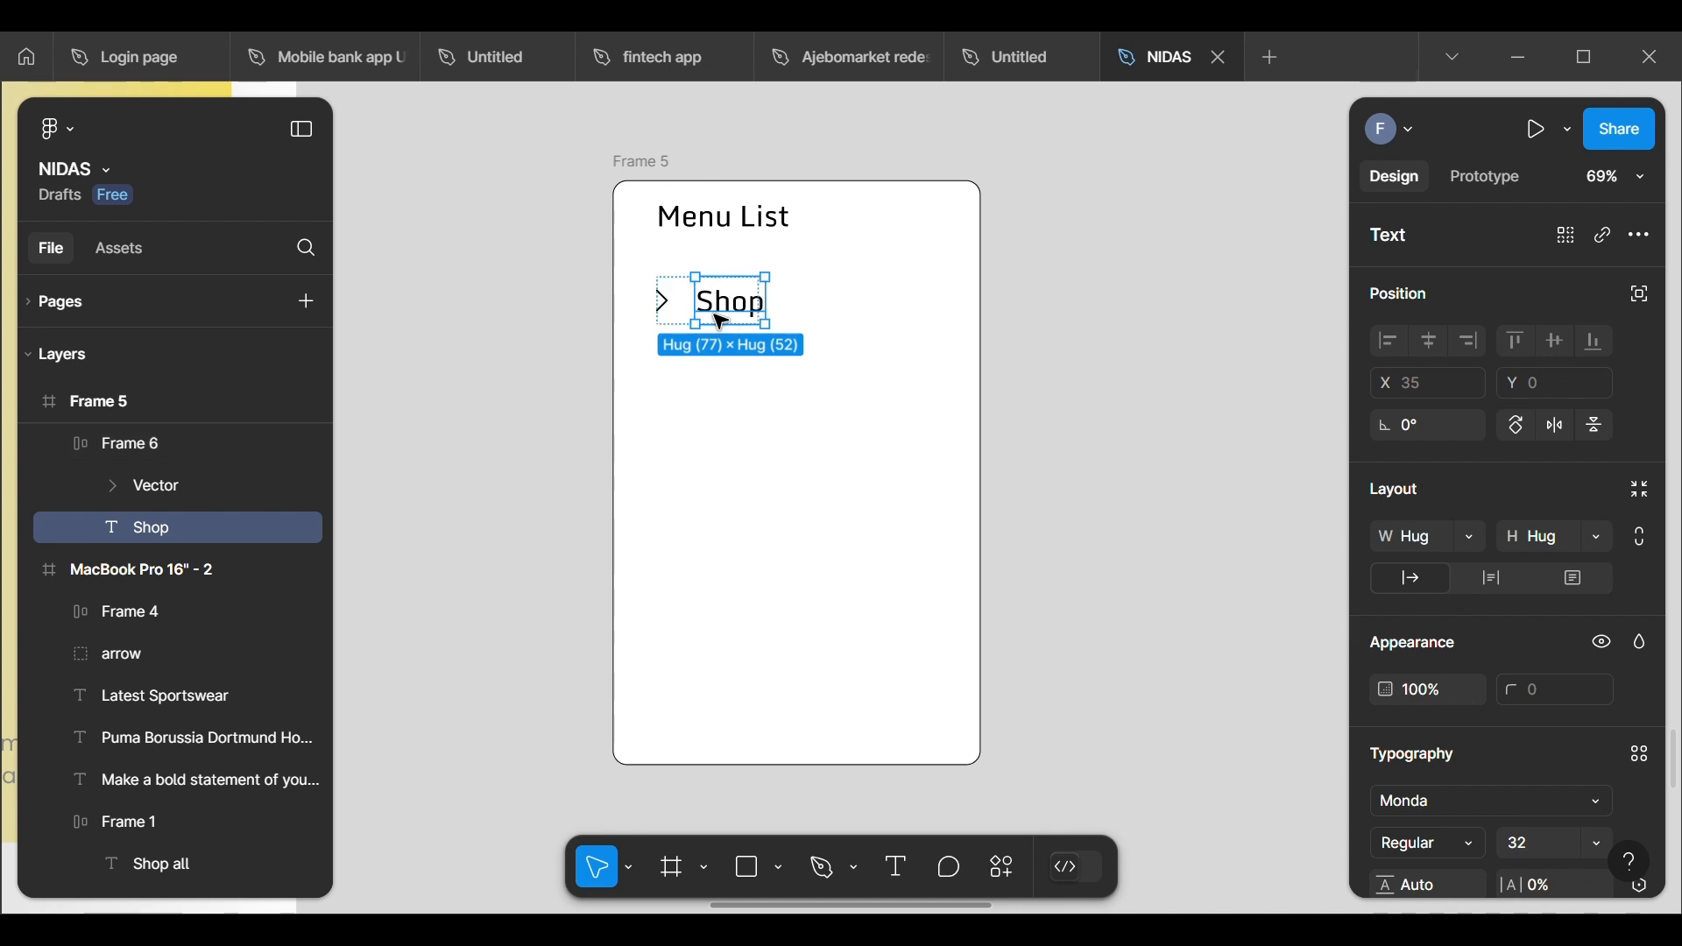
drag(724, 317, 727, 308)
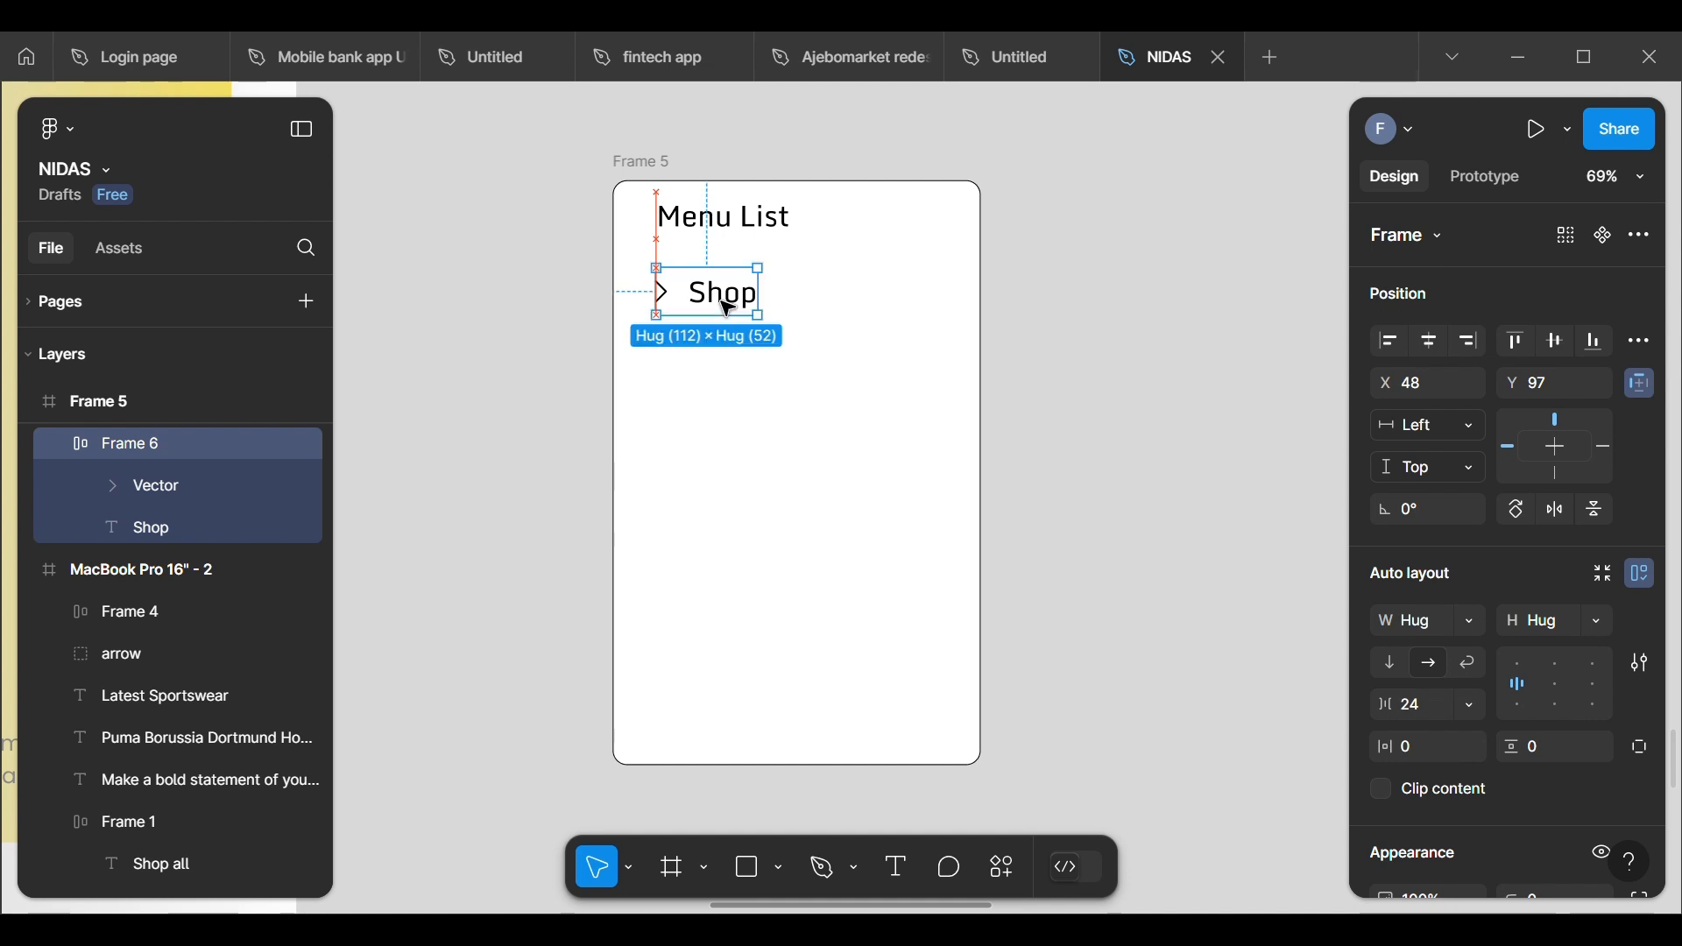
click(1164, 365)
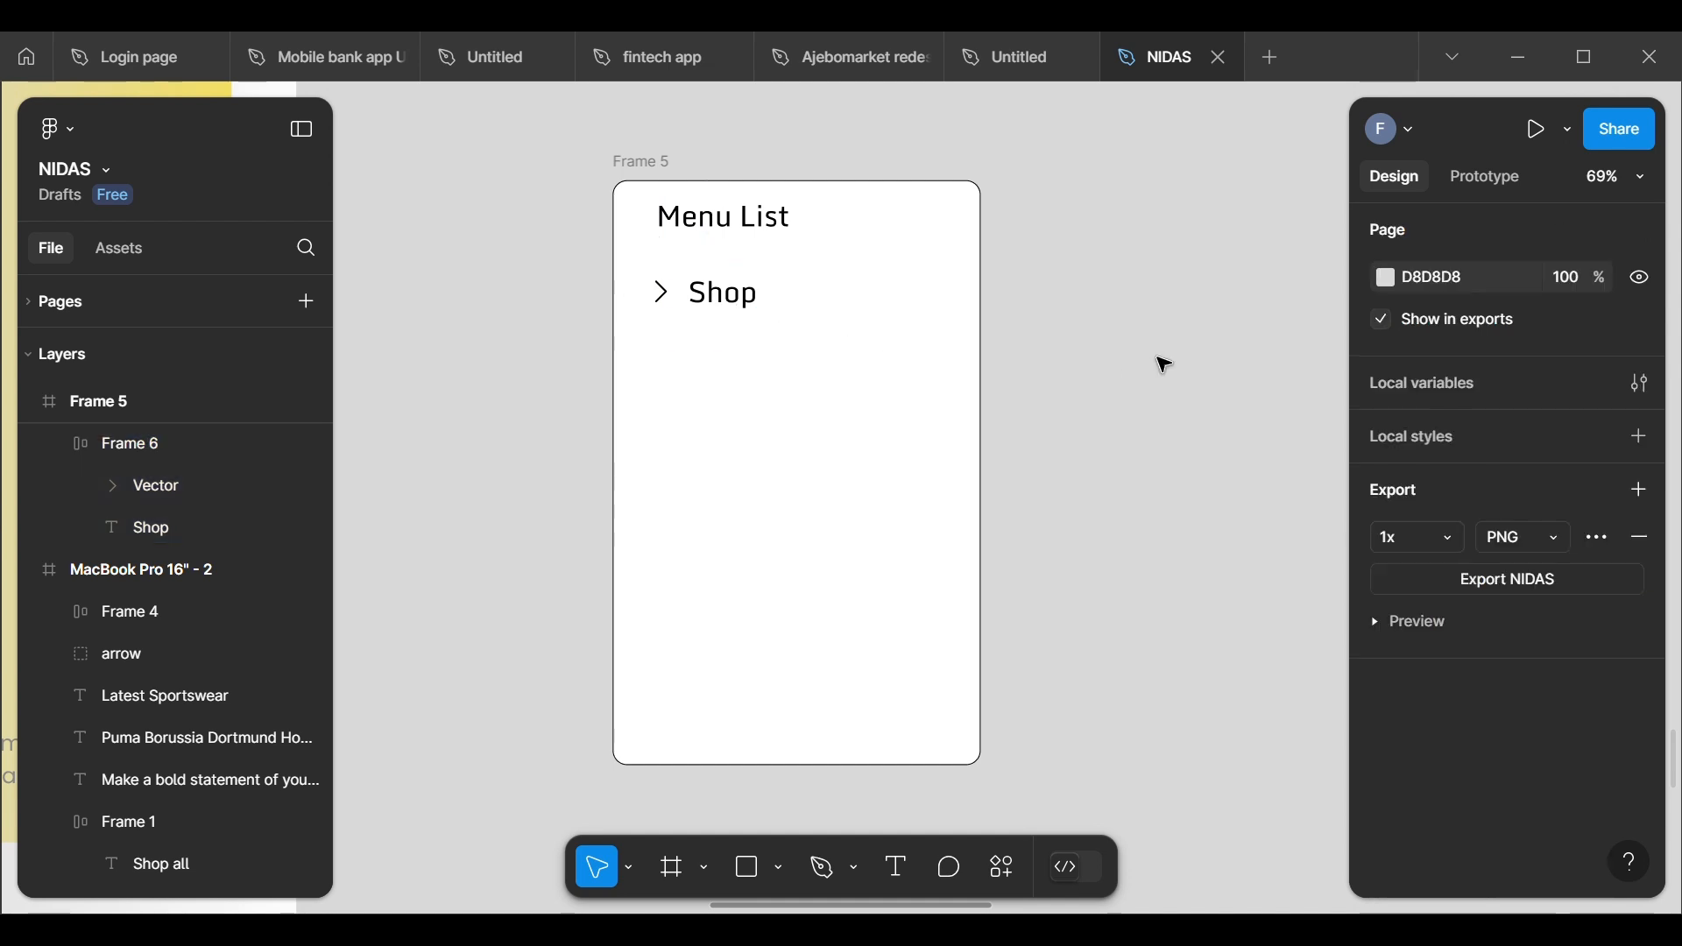
Step: Set the font weight of the Menu List heading to Medium
click(746, 233)
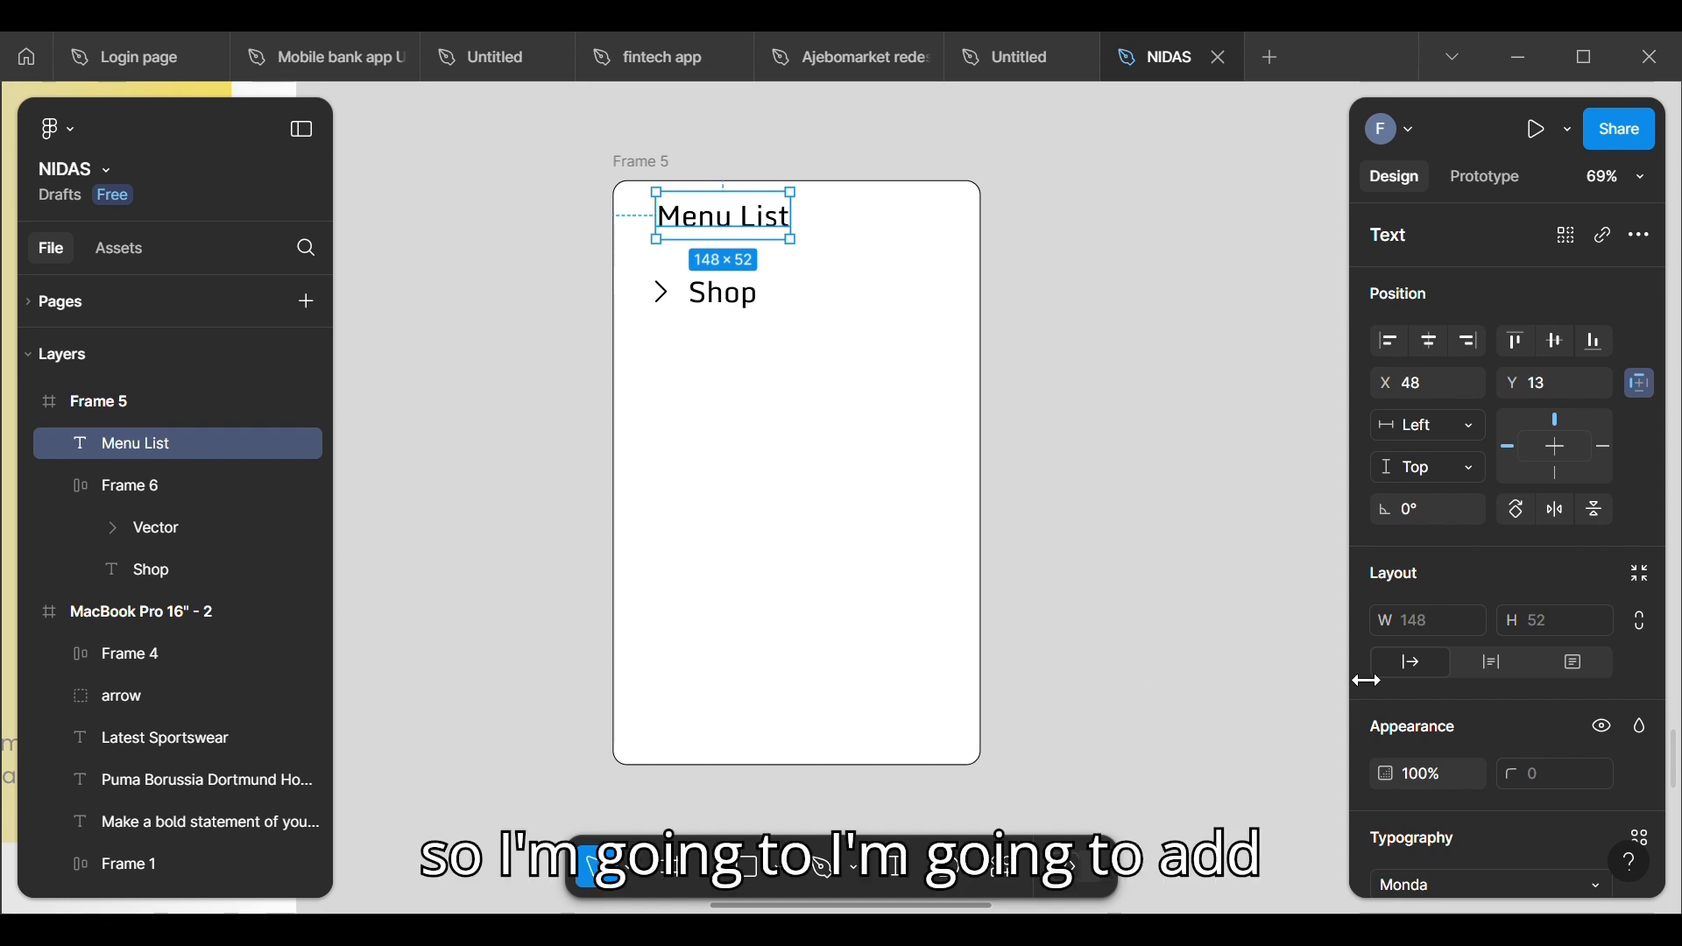
scroll(1559, 736, down, 5)
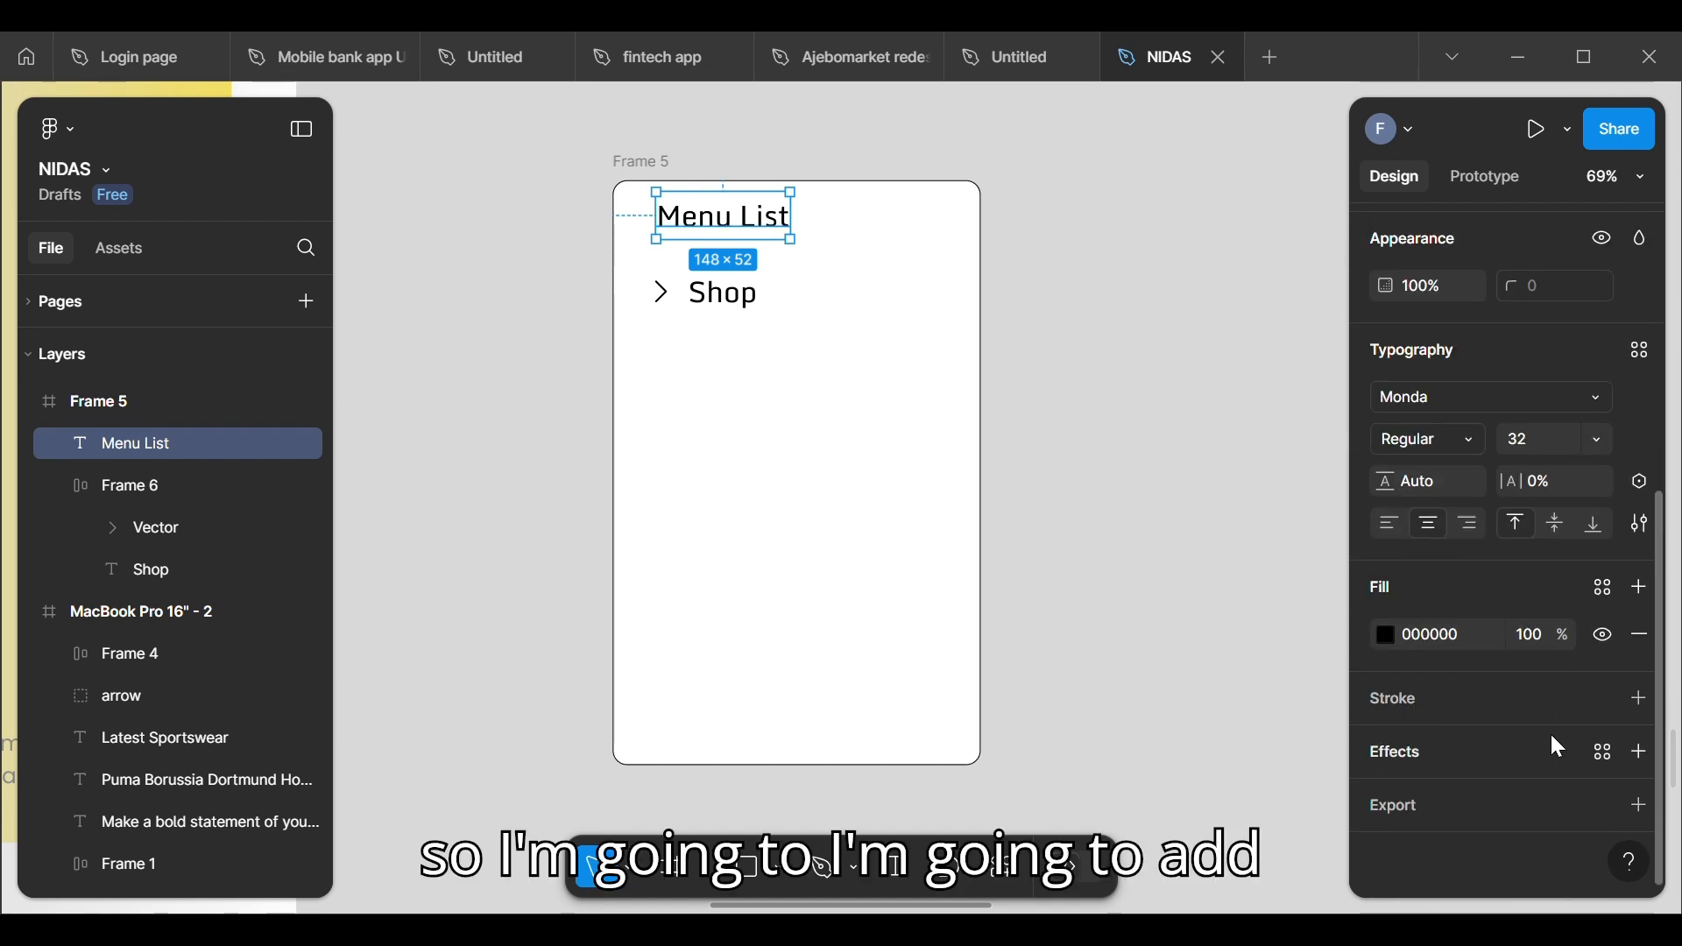
click(1468, 437)
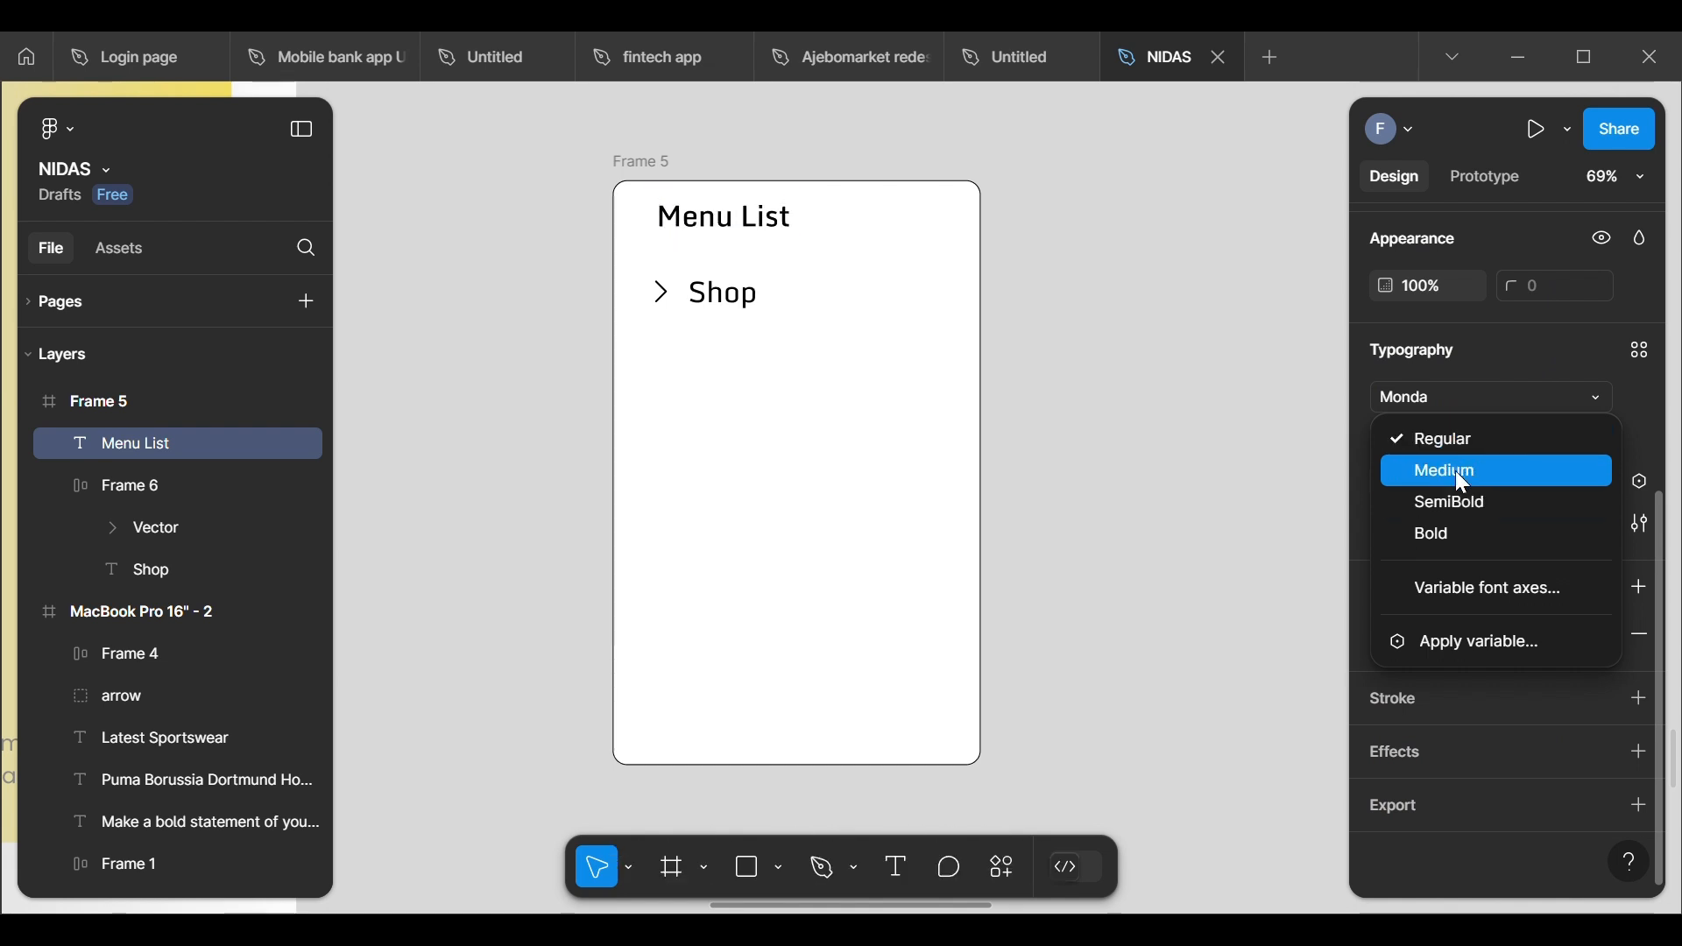
click(1454, 470)
click(896, 392)
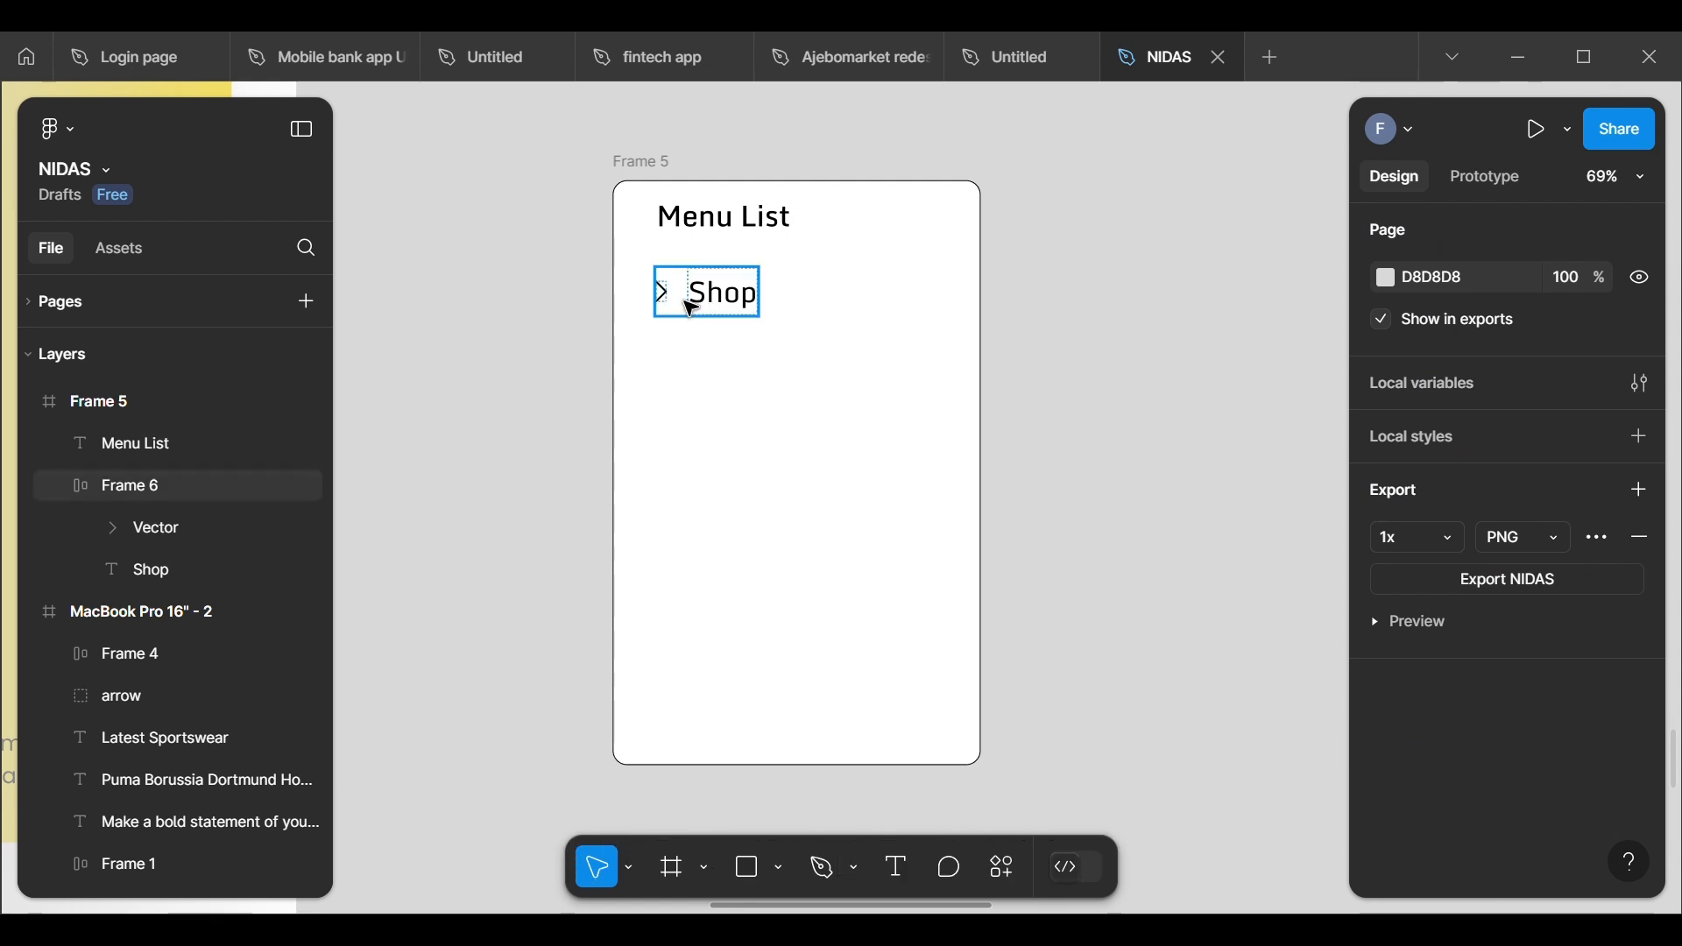
double_click(711, 320)
scroll(1582, 650, down, 3)
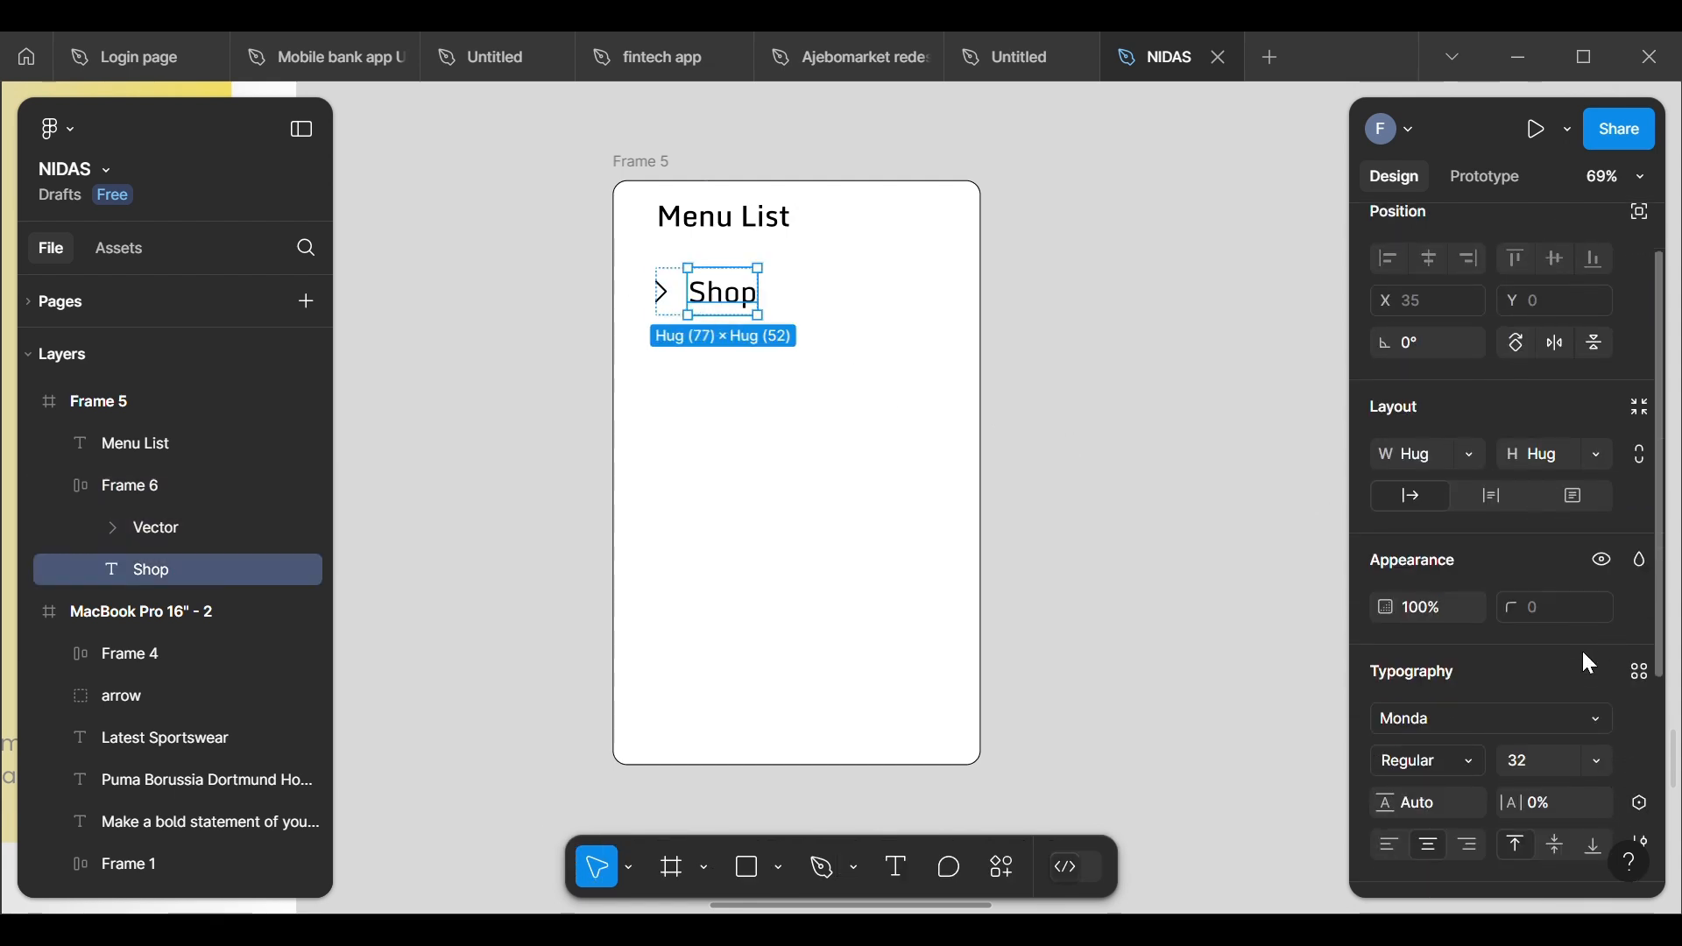
click(1275, 503)
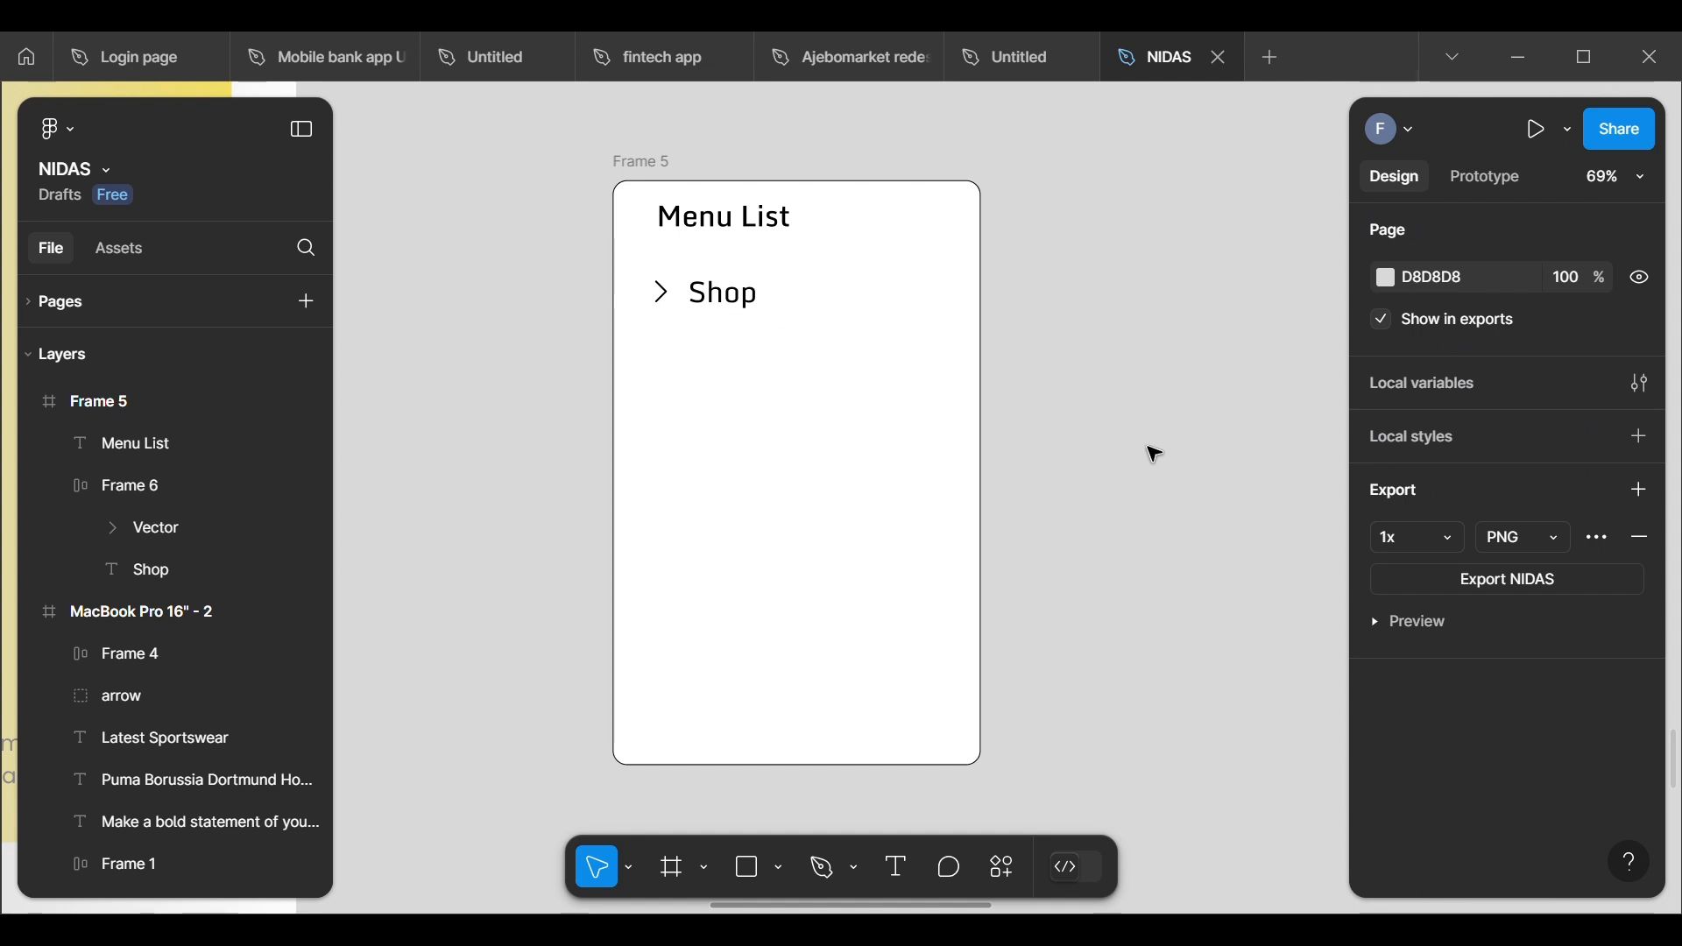
Step: Duplicate the chevron-and-Shop row four times down the frame at even spacing, placing the copies from Y 181 to Y 433
scroll(1148, 457, down, 2)
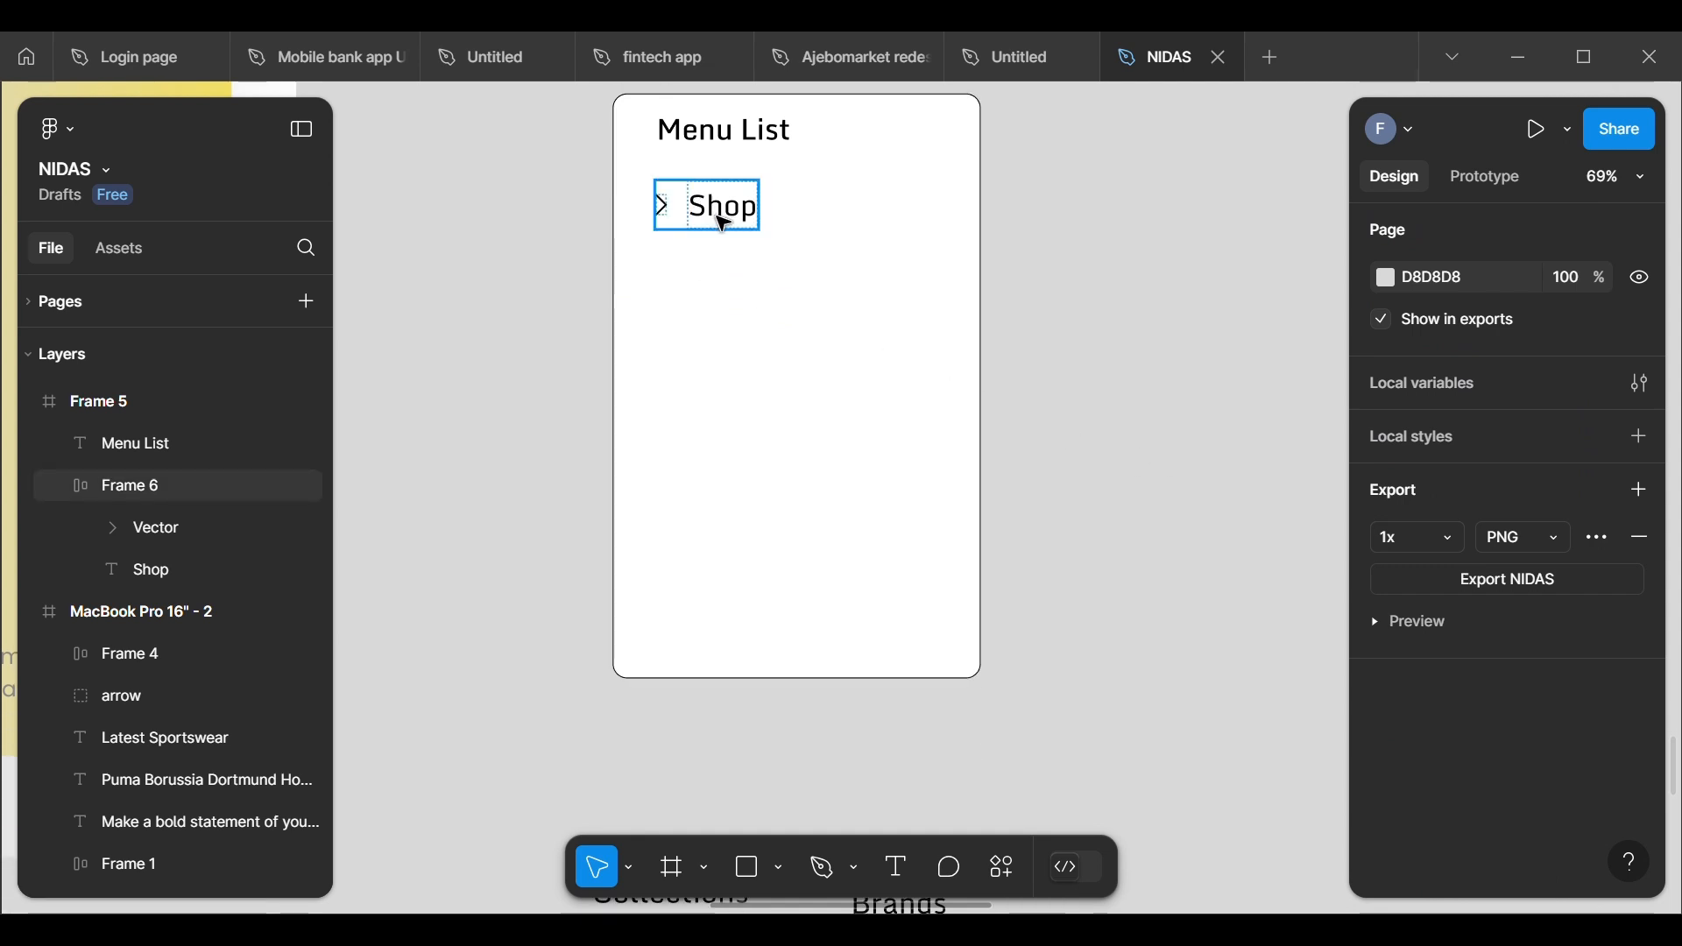
click(724, 225)
double_click(724, 224)
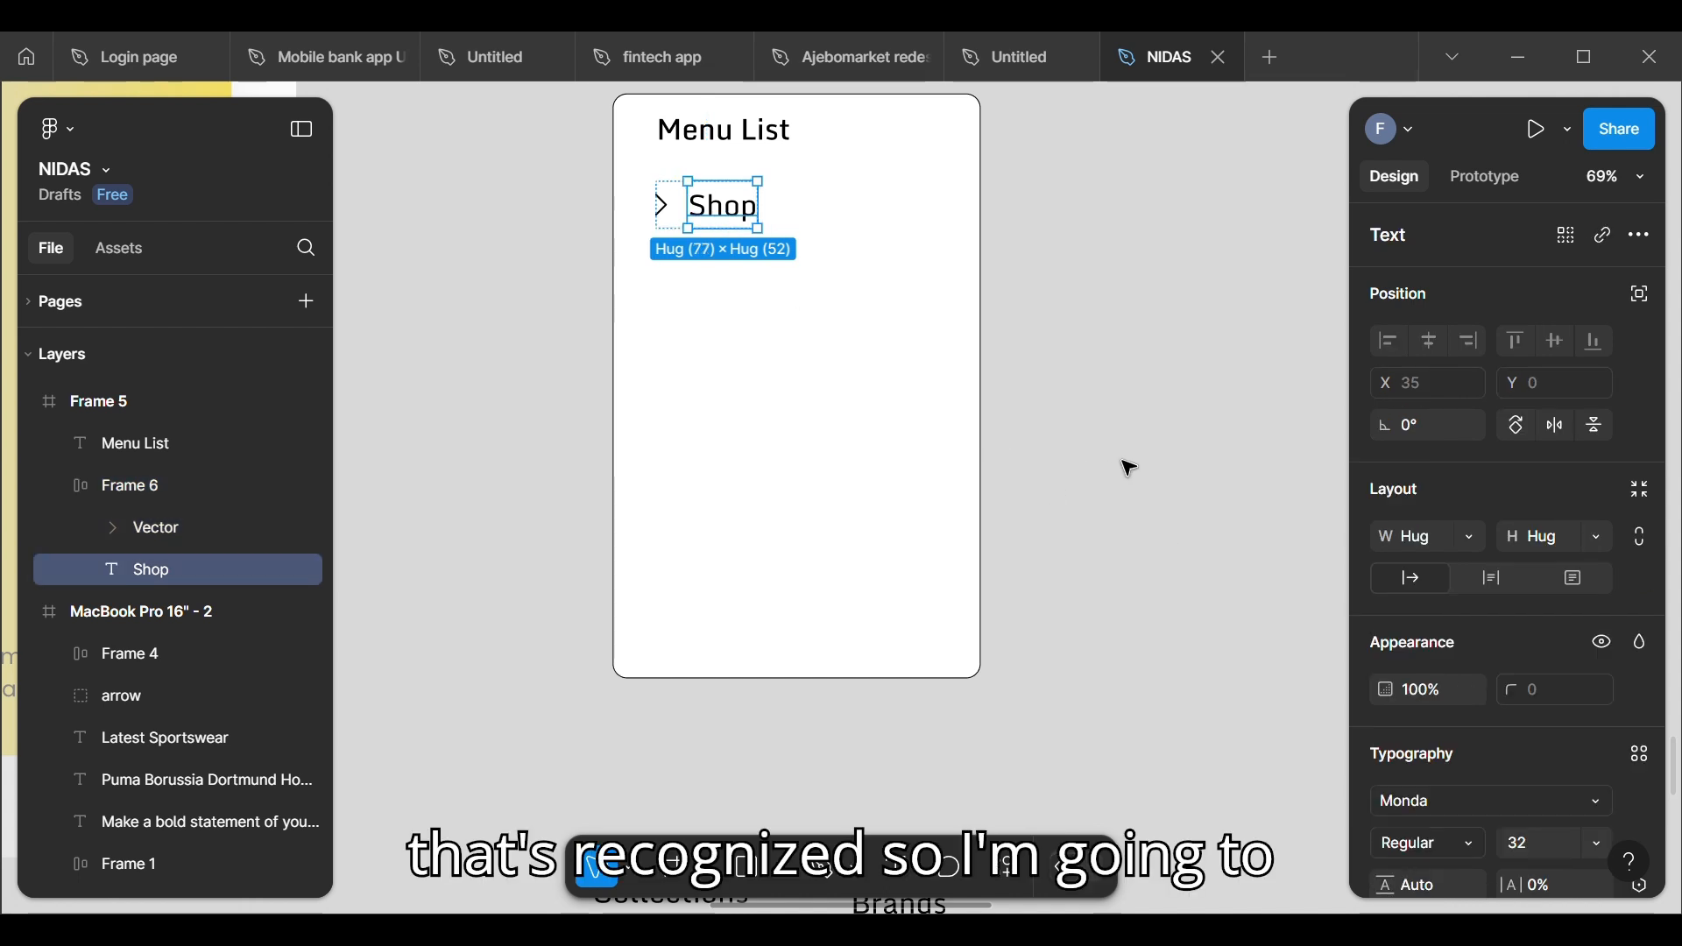
click(680, 270)
click(695, 219)
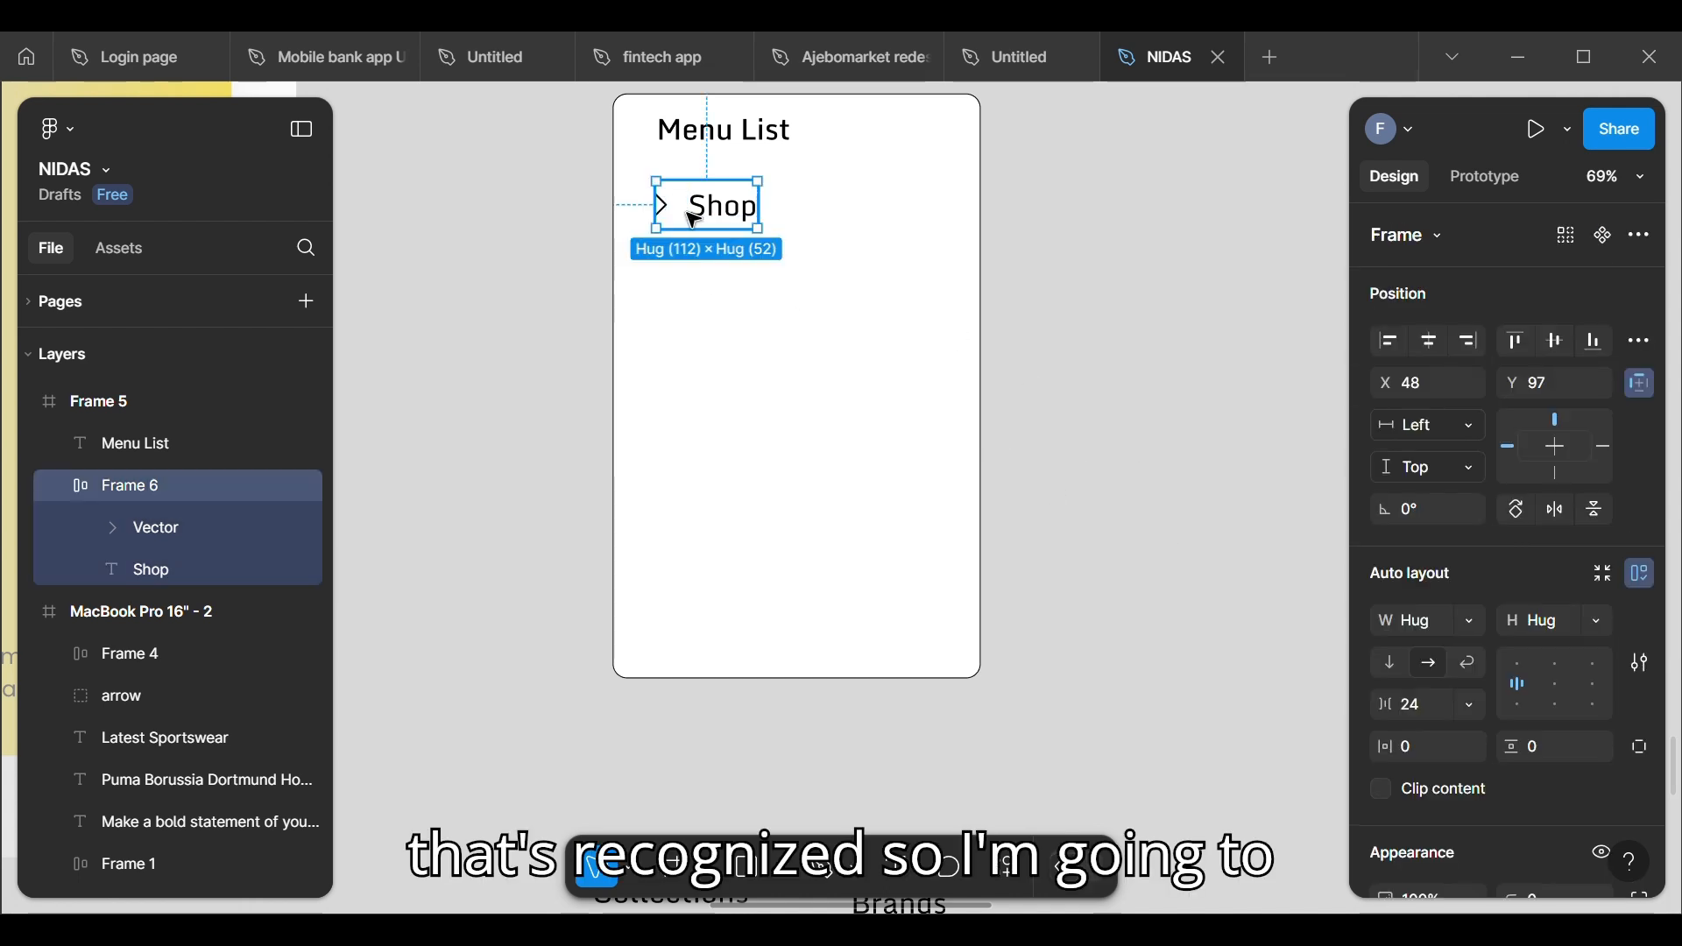
drag(698, 228, 692, 298)
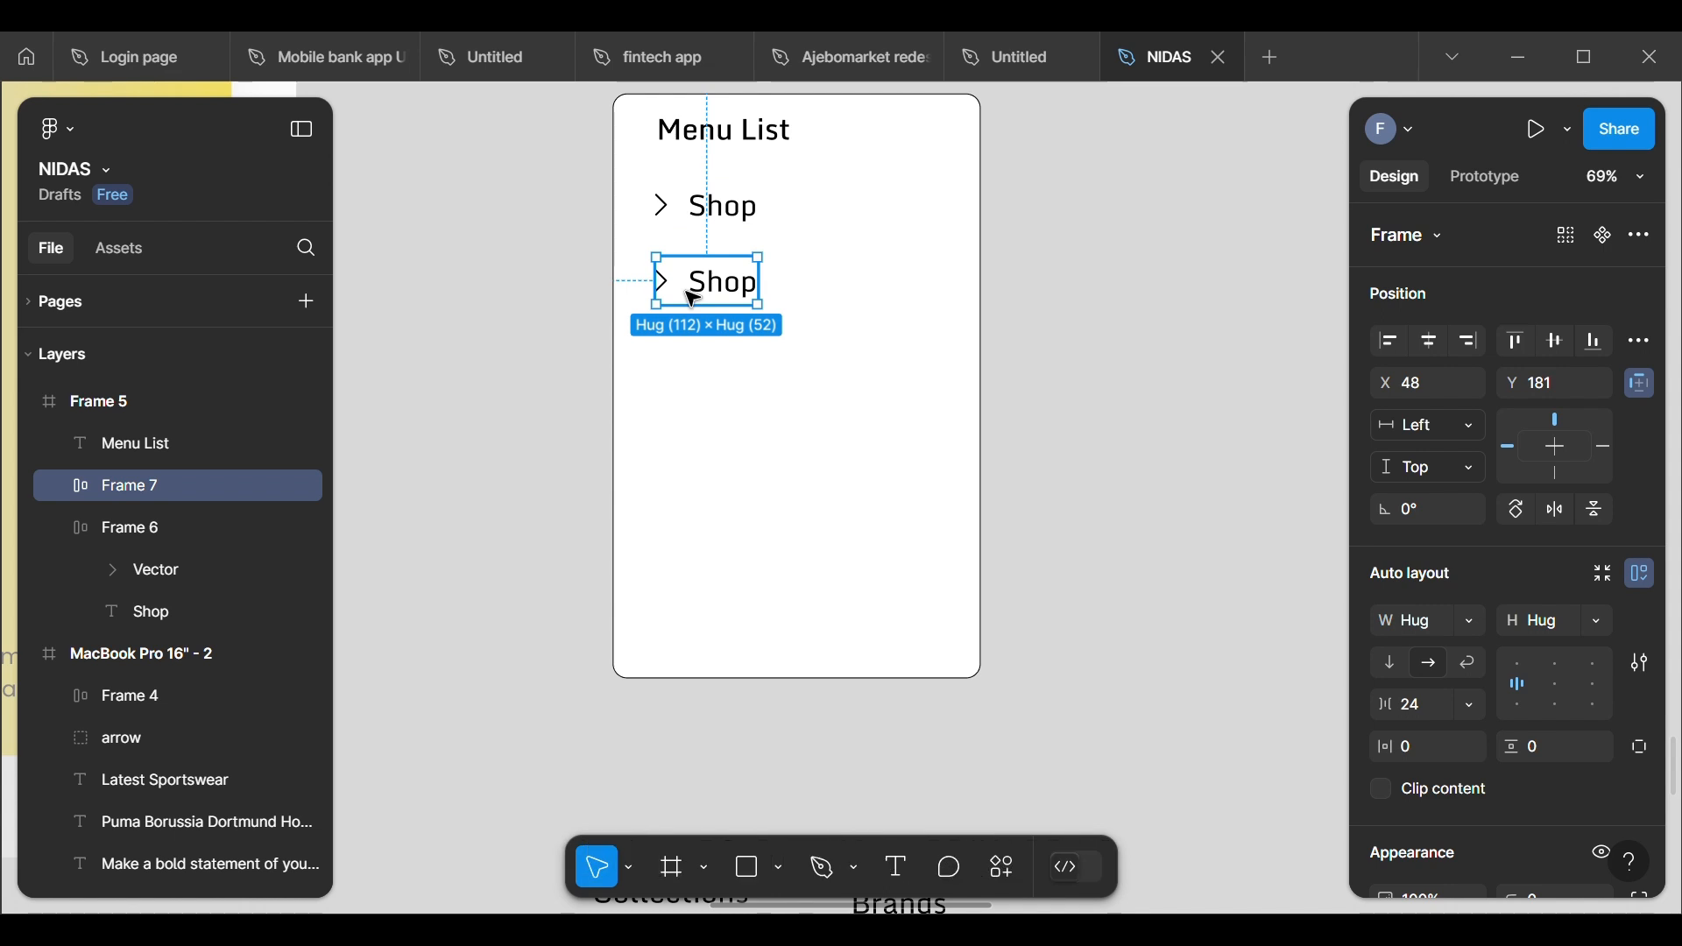
key(ctrl+d)
key(ctrl+d)
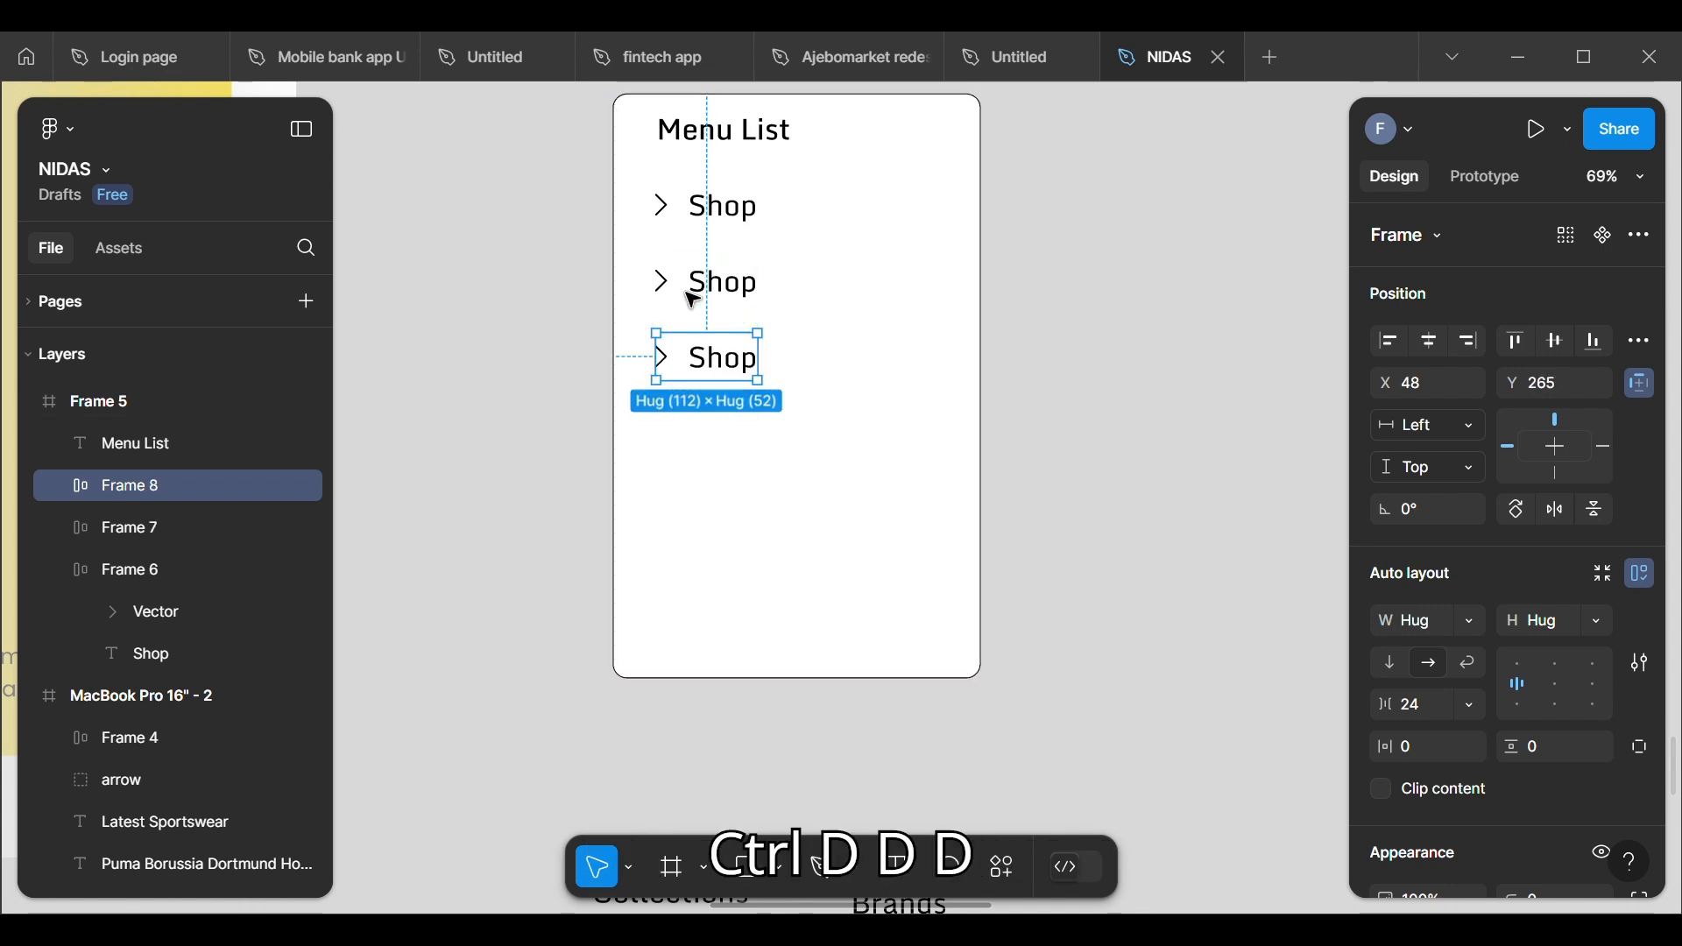
key(ctrl+d)
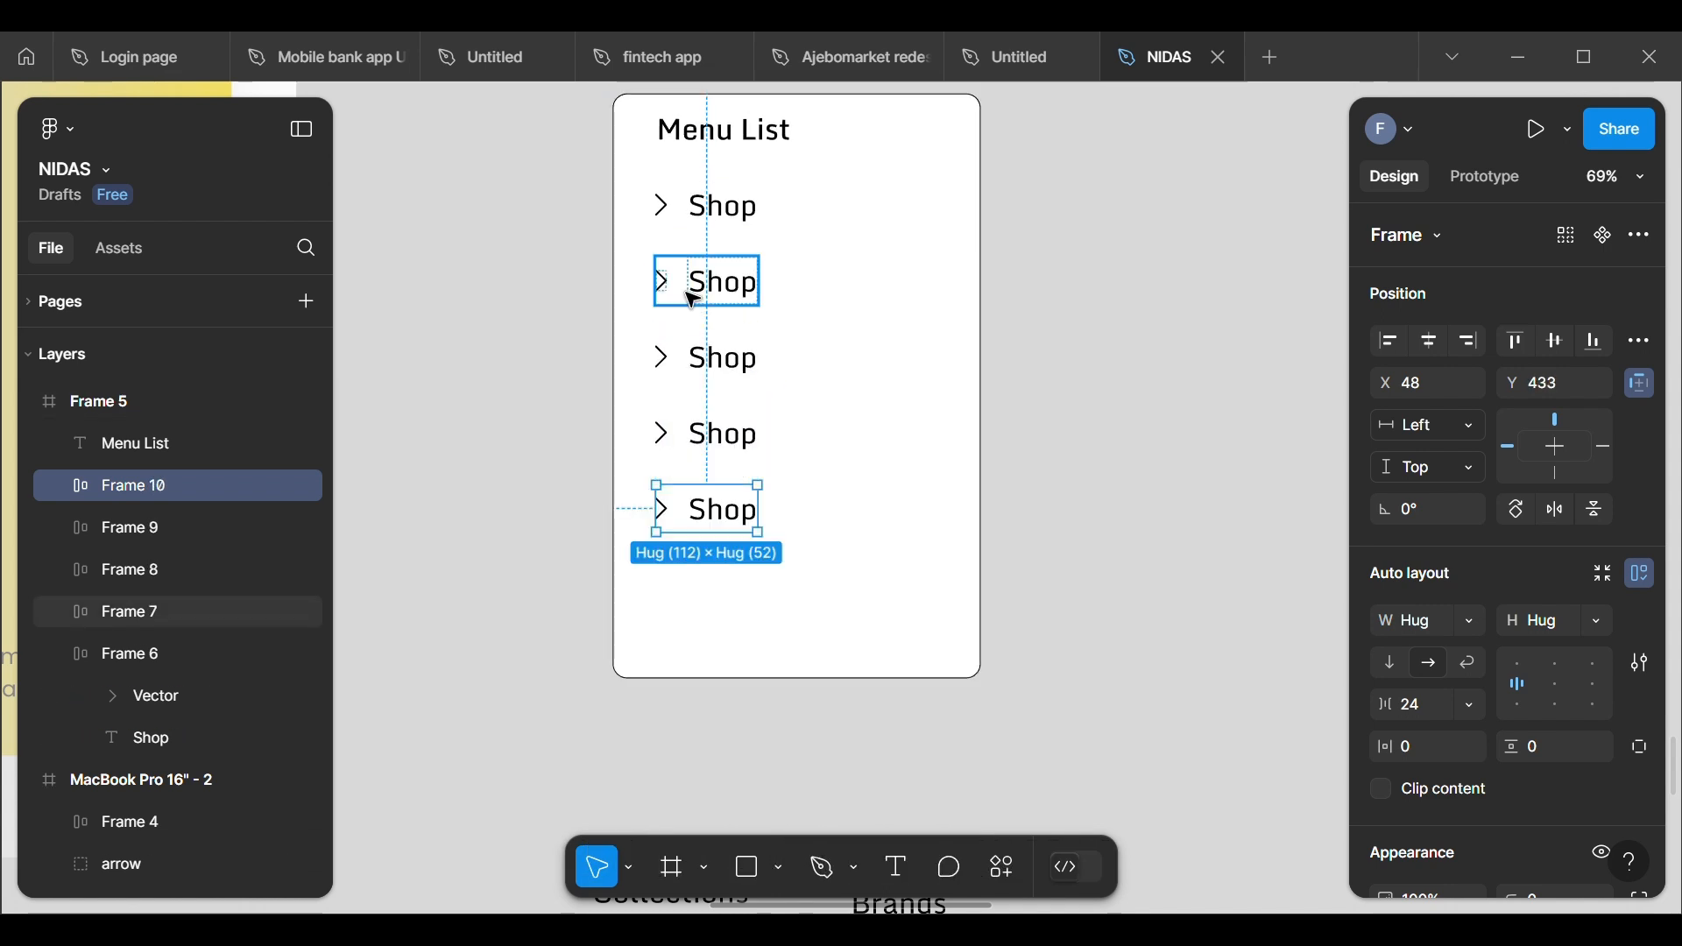
Step: Change the label of the second menu row to "Collection"
double_click(732, 306)
double_click(740, 298)
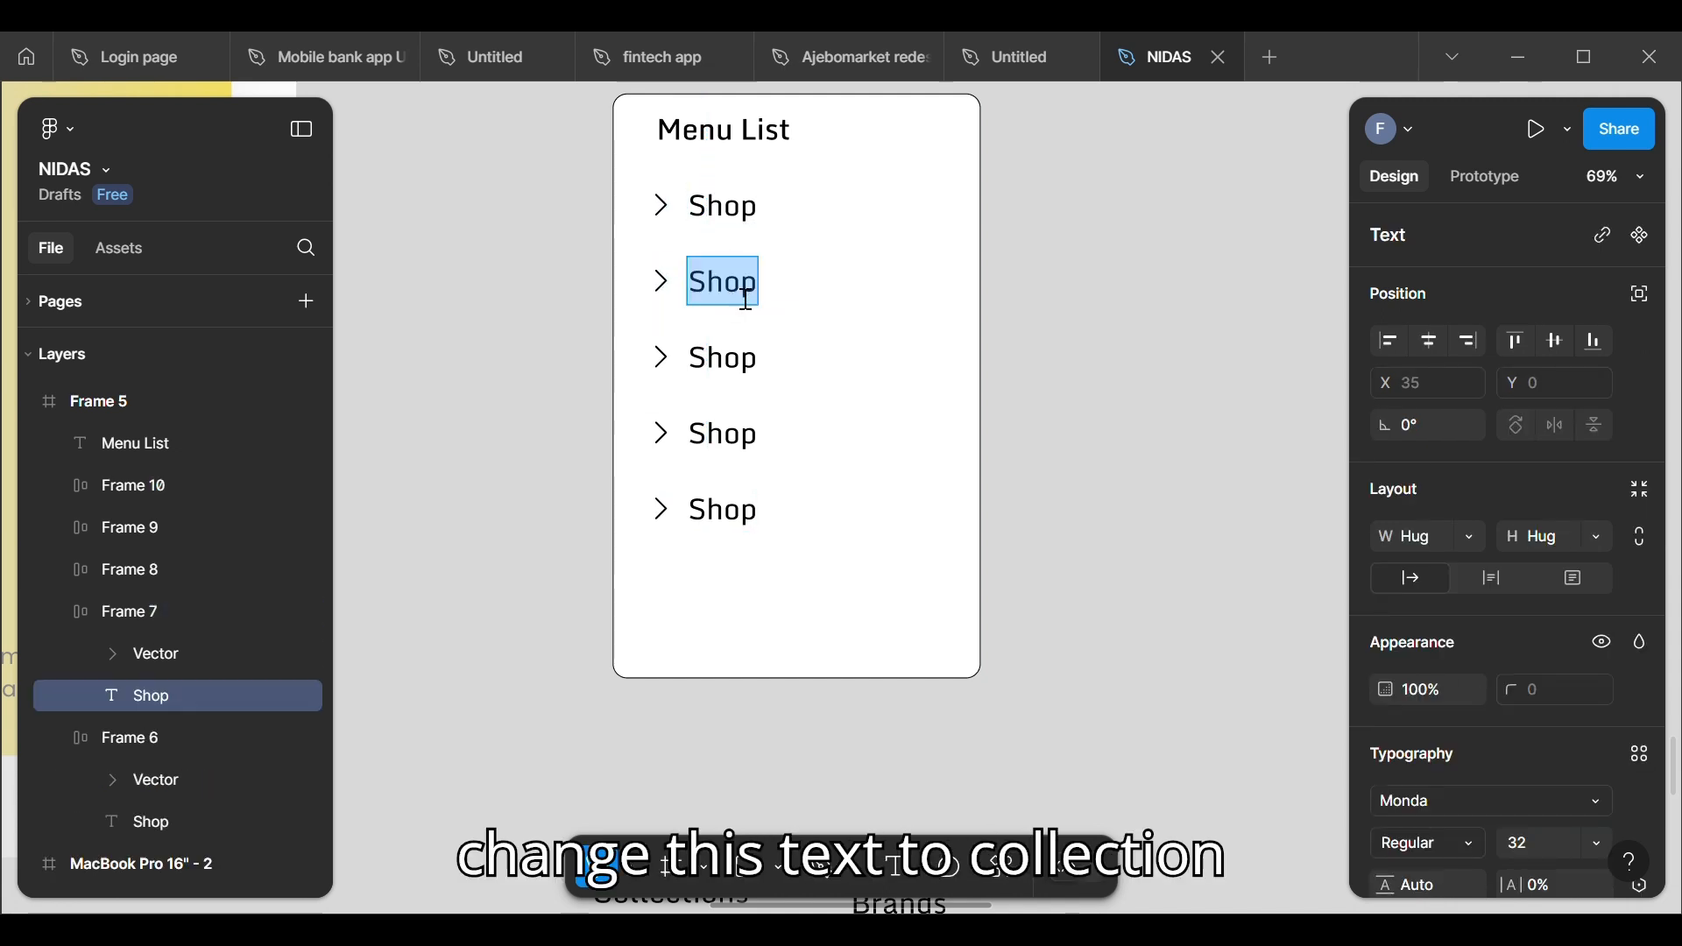
key(Right)
key(BackSpace)
key(BackSpace)
key(BackSpace)
key(BackSpace)
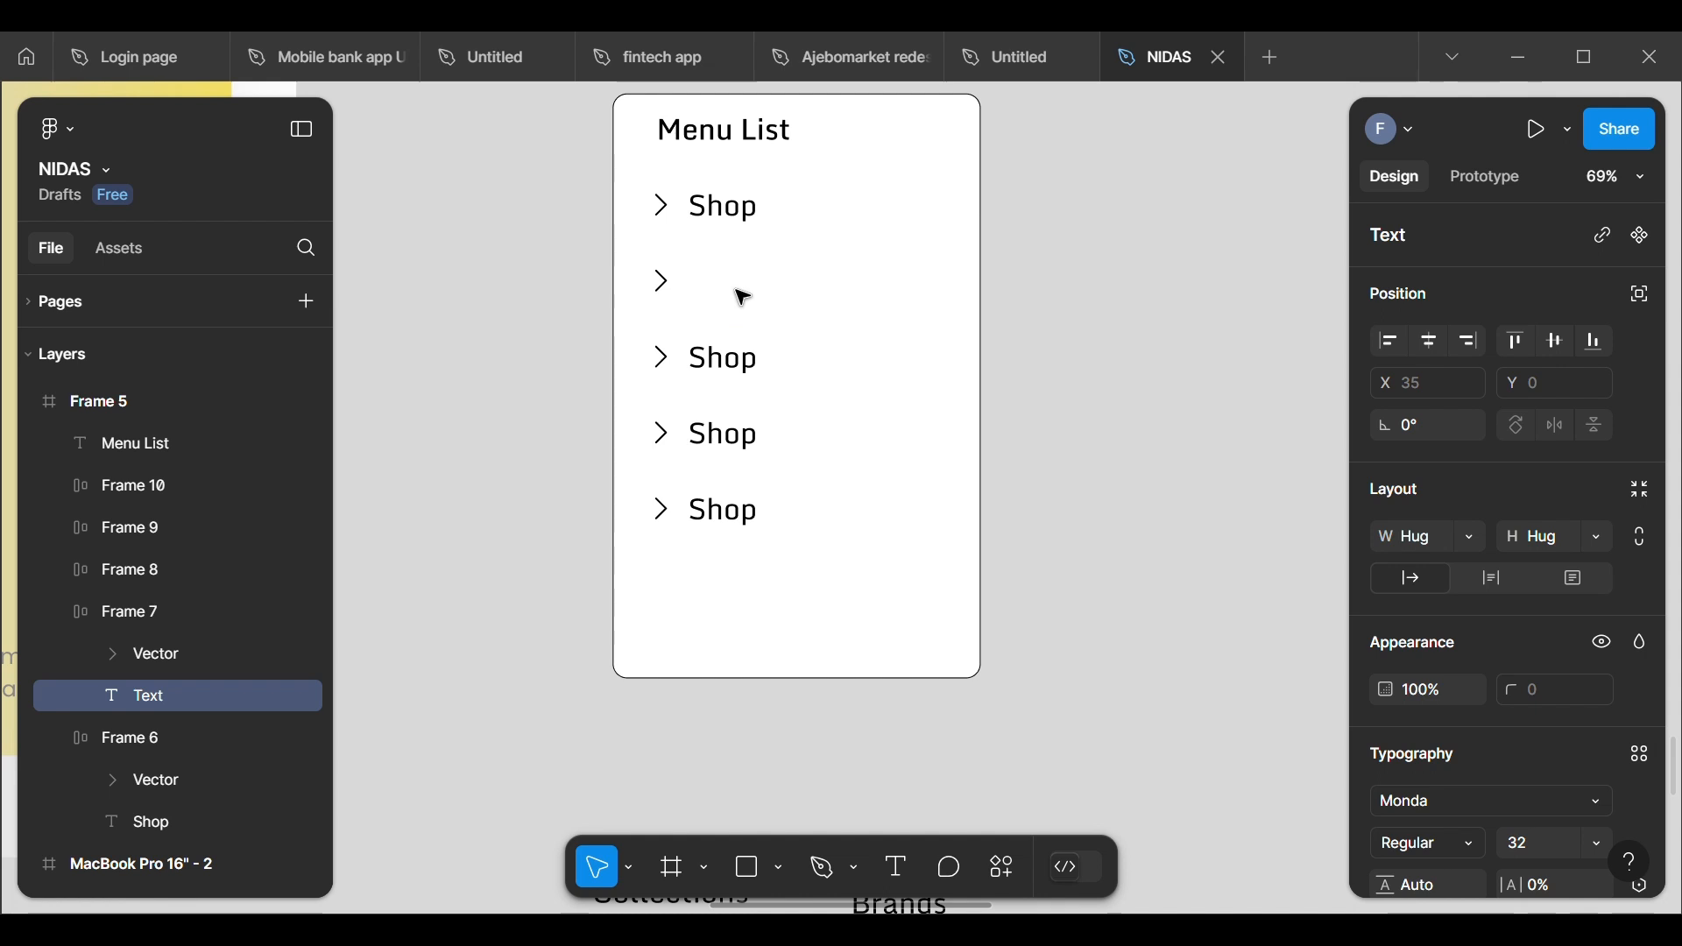
text(Co)
text(llection)
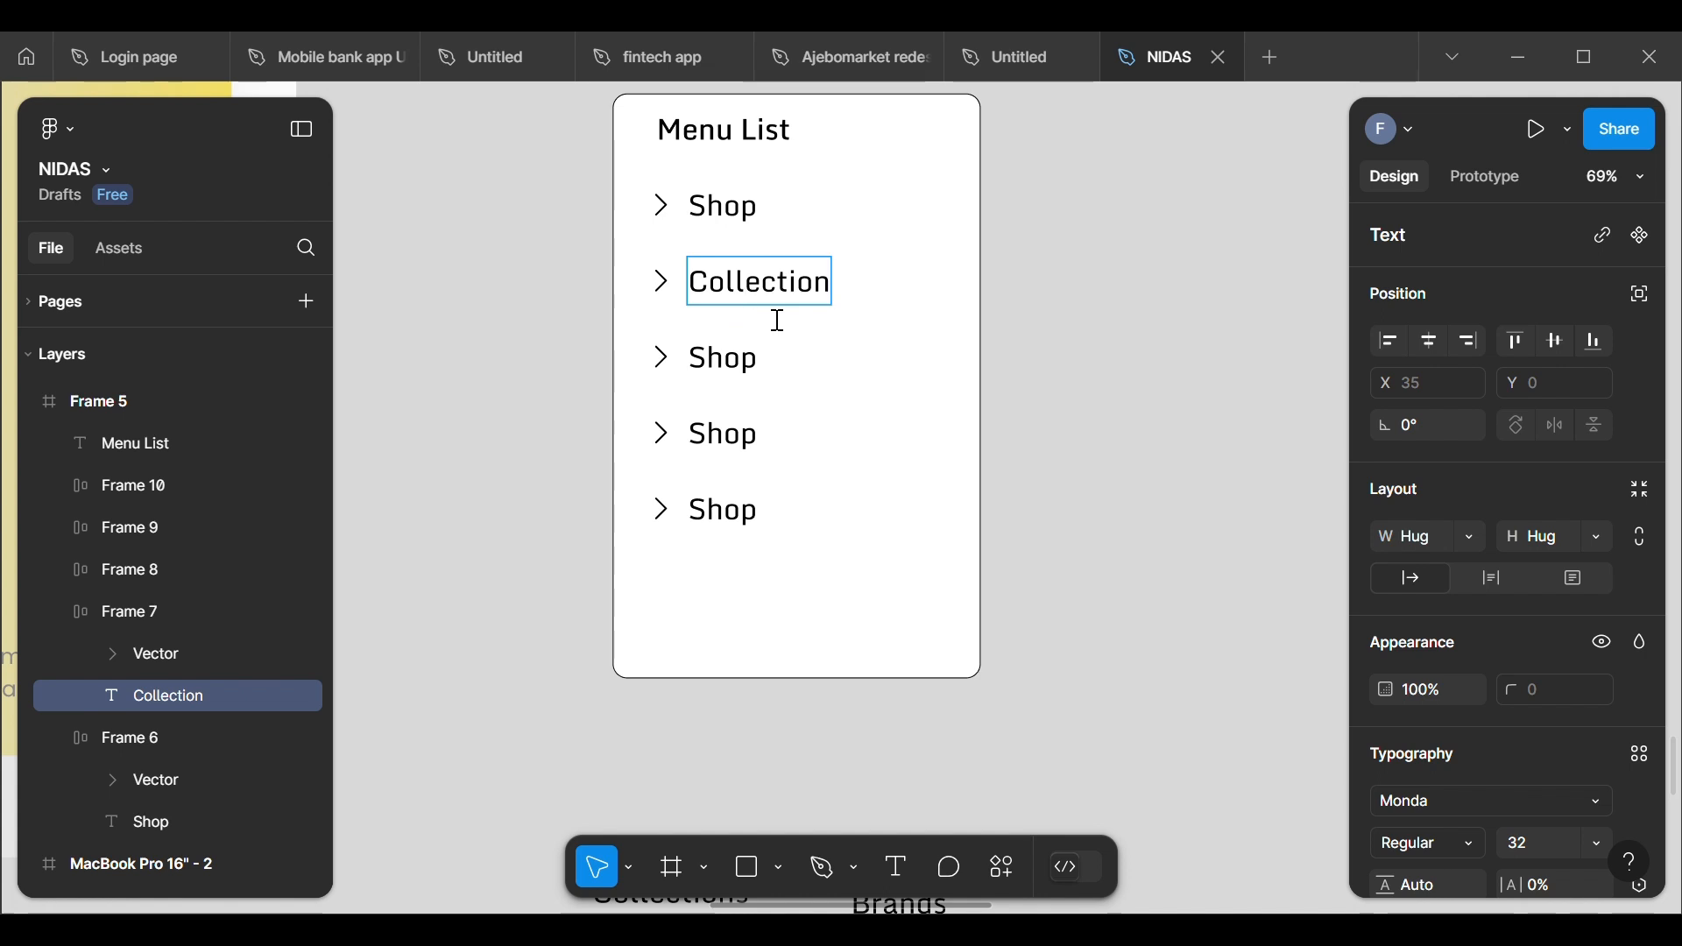
Step: Replace the label of the third menu row with "Brands", matching the loose label below the frame
double_click(741, 388)
key(End)
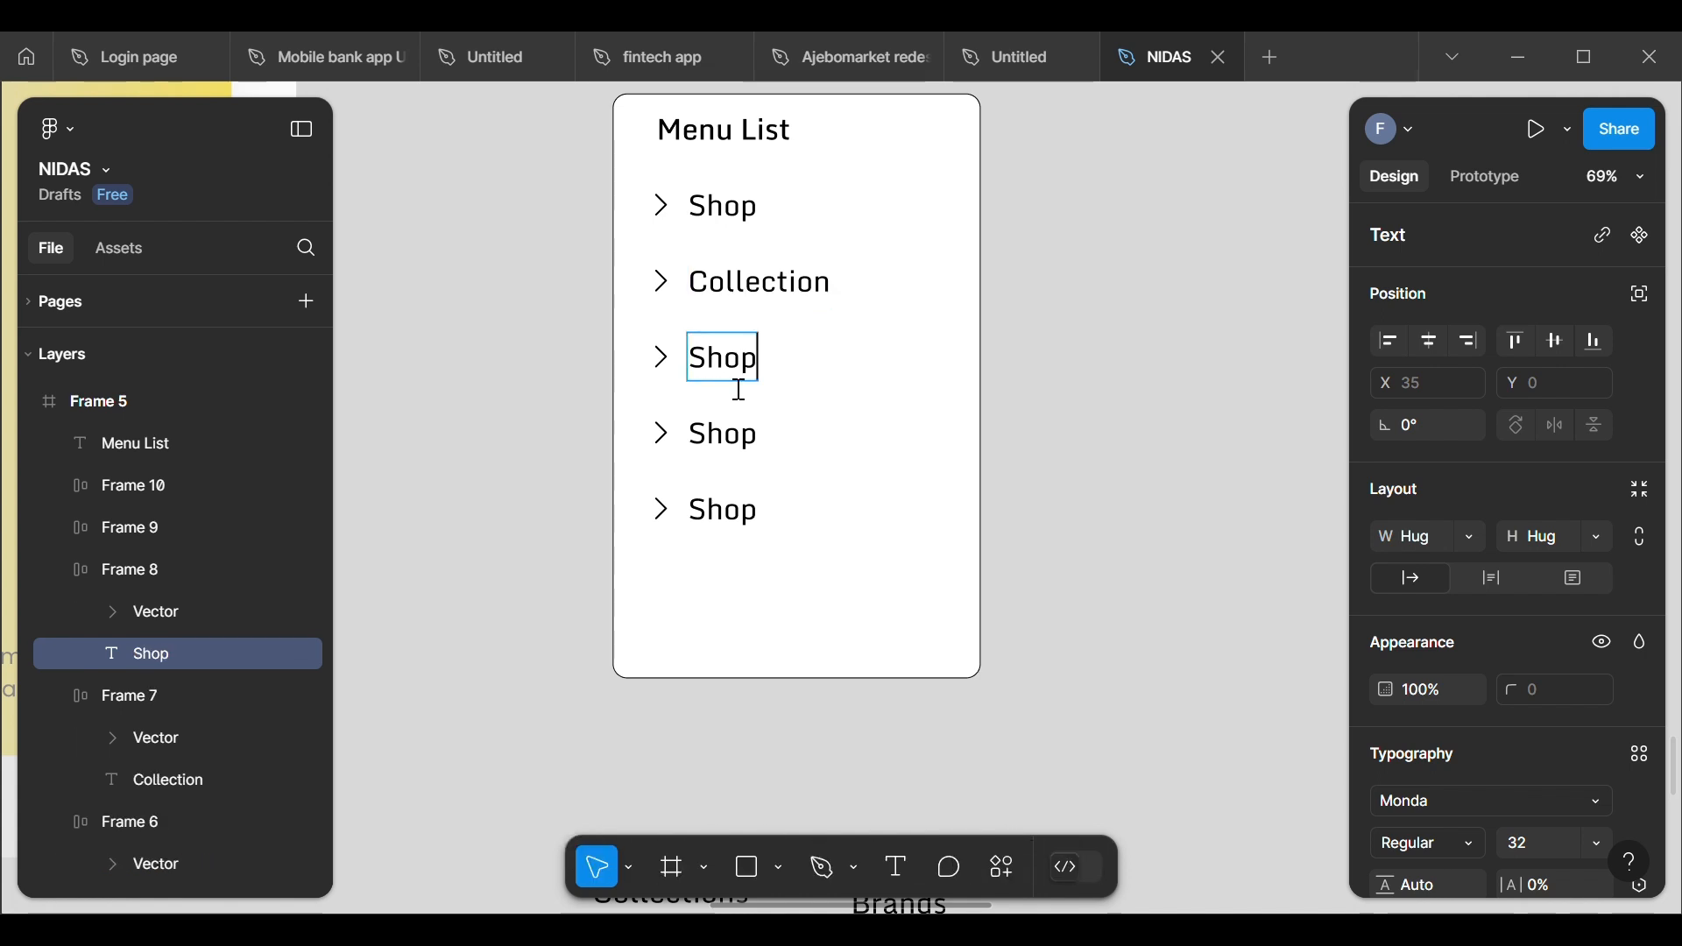
key(BackSpace)
key(BackSpace)
key(BackSpace)
key(BackSpace)
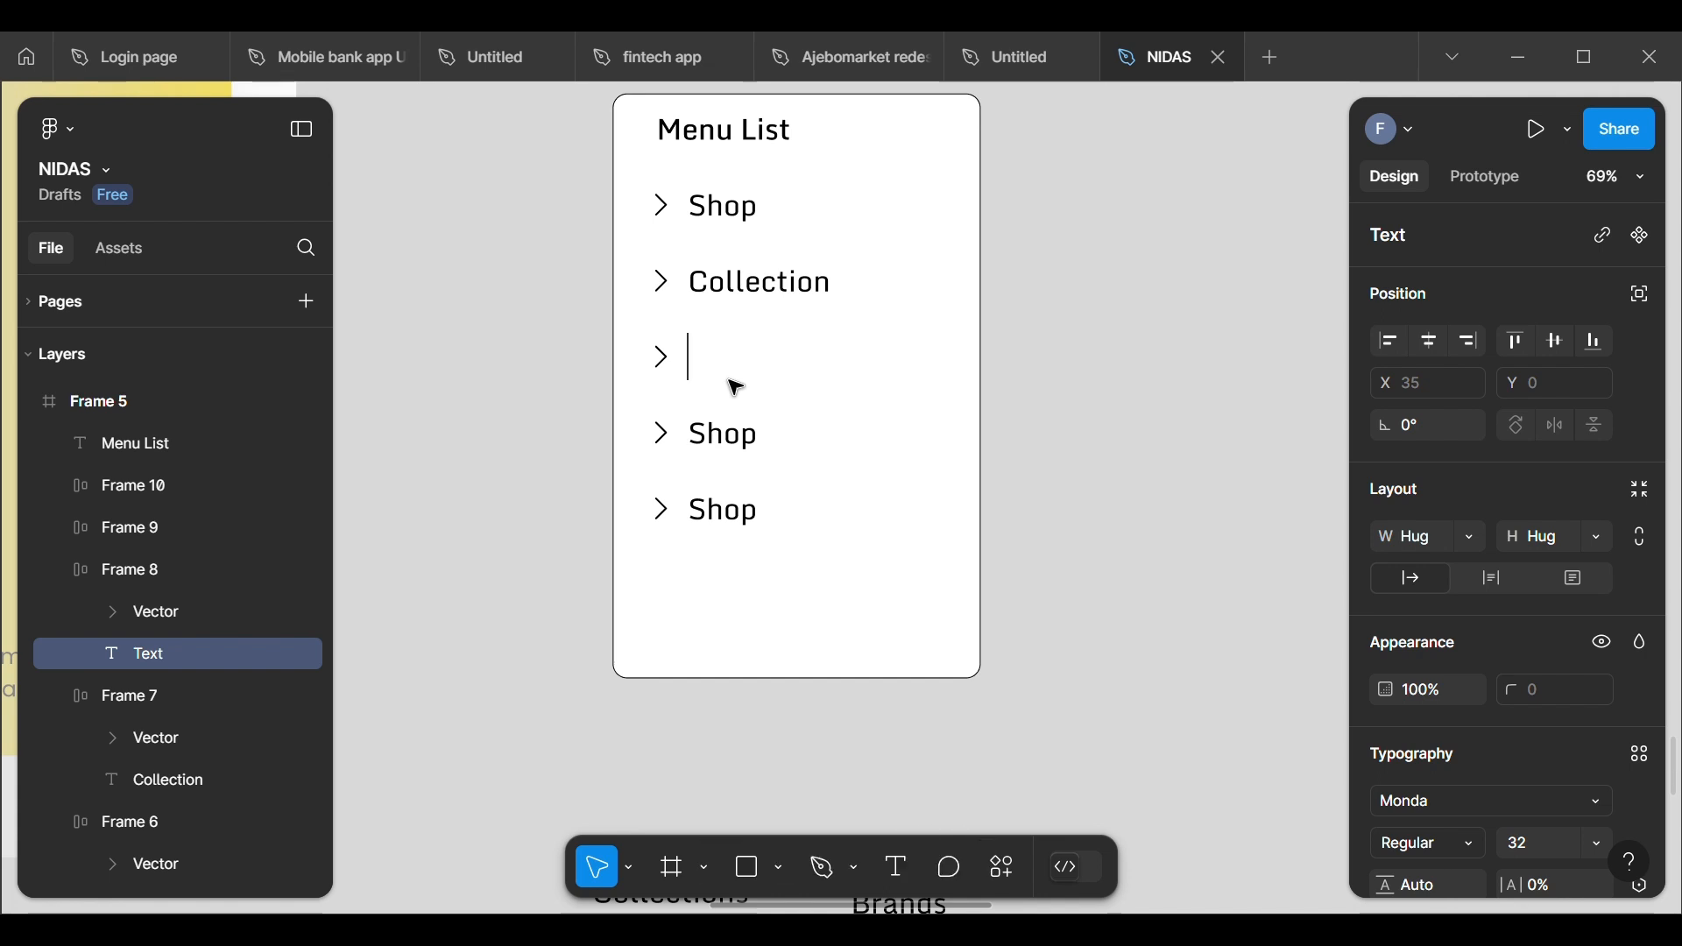
scroll(736, 387, down, 4)
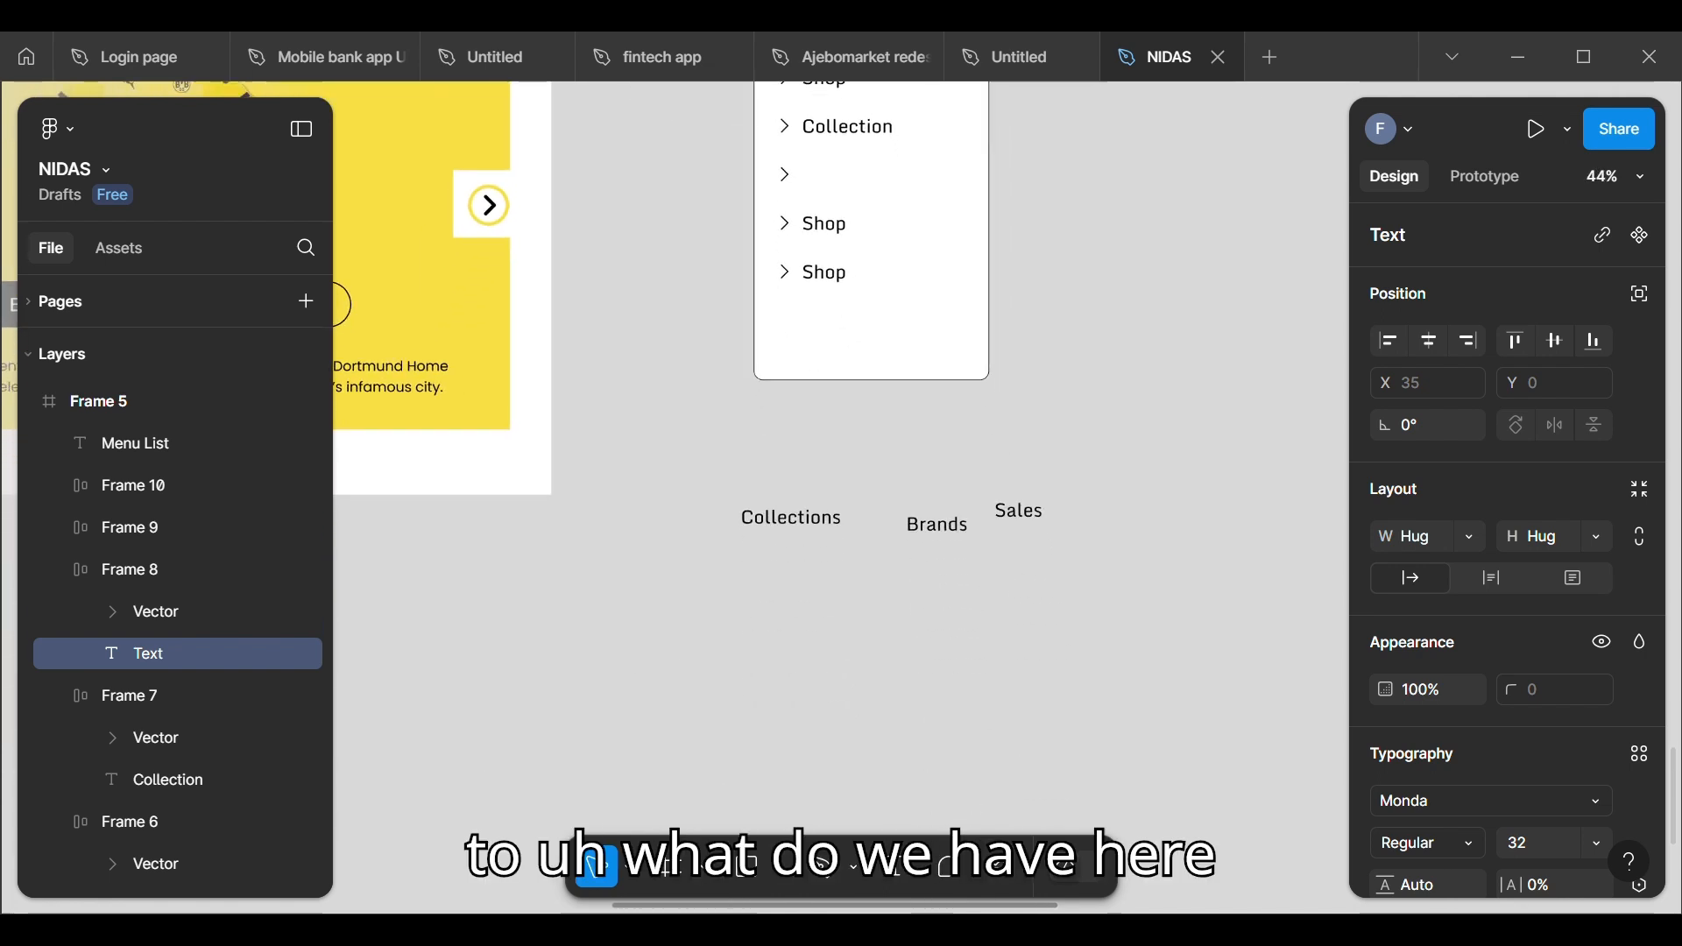
scroll(736, 387, up, 2)
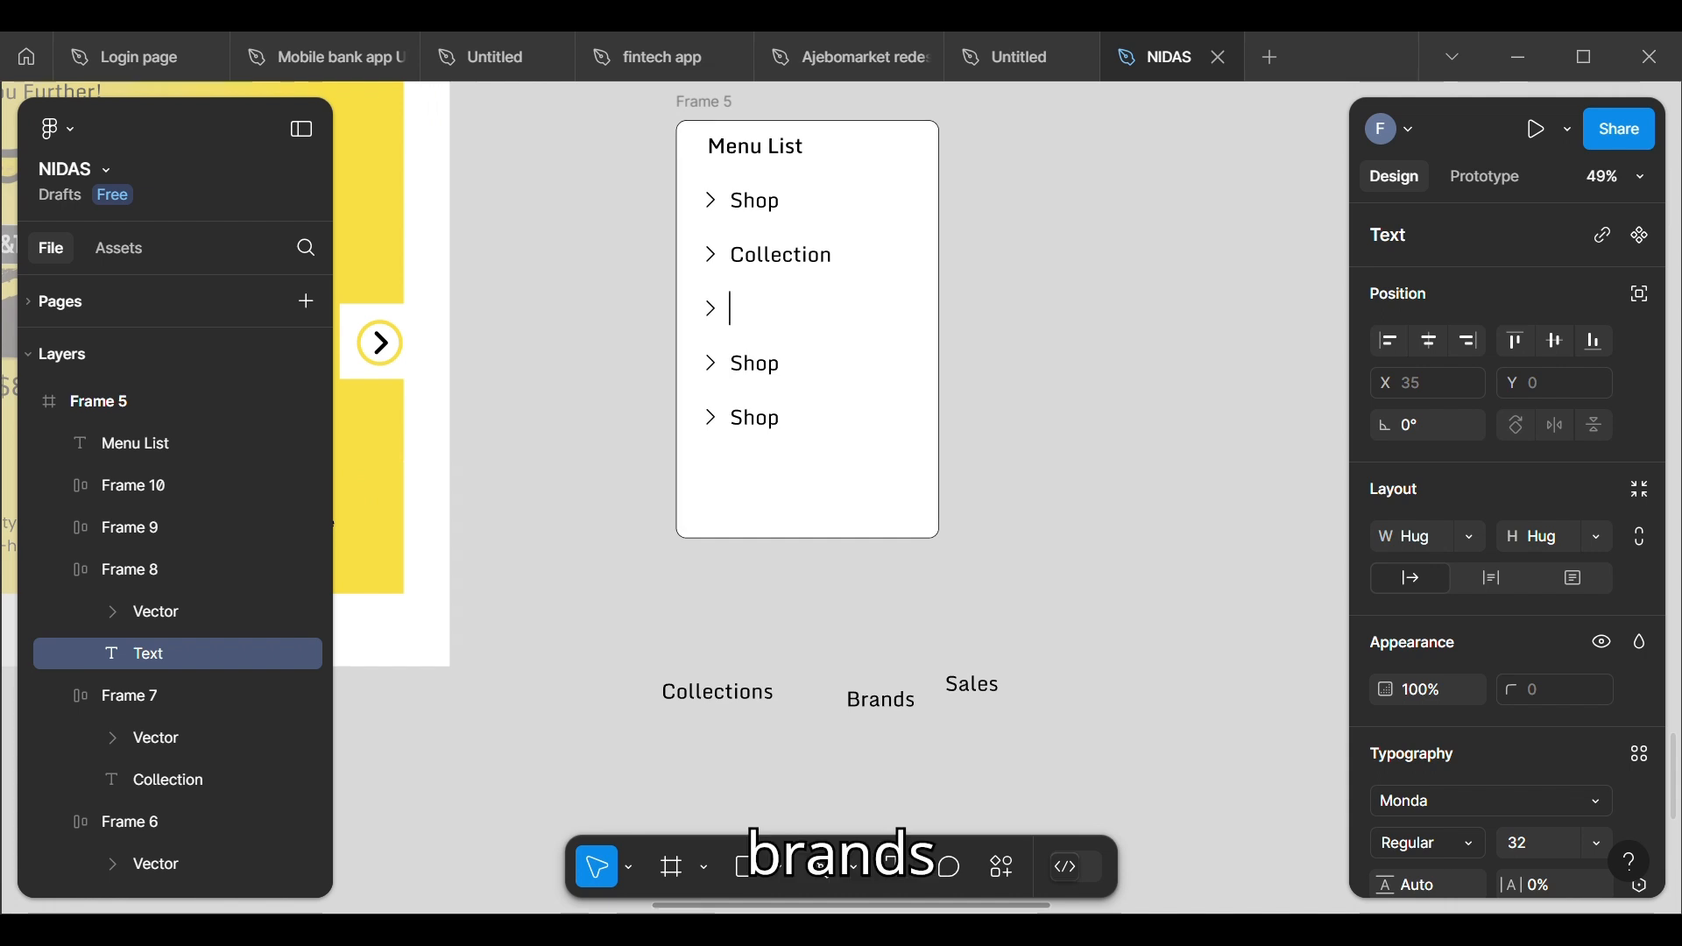
text(Brand)
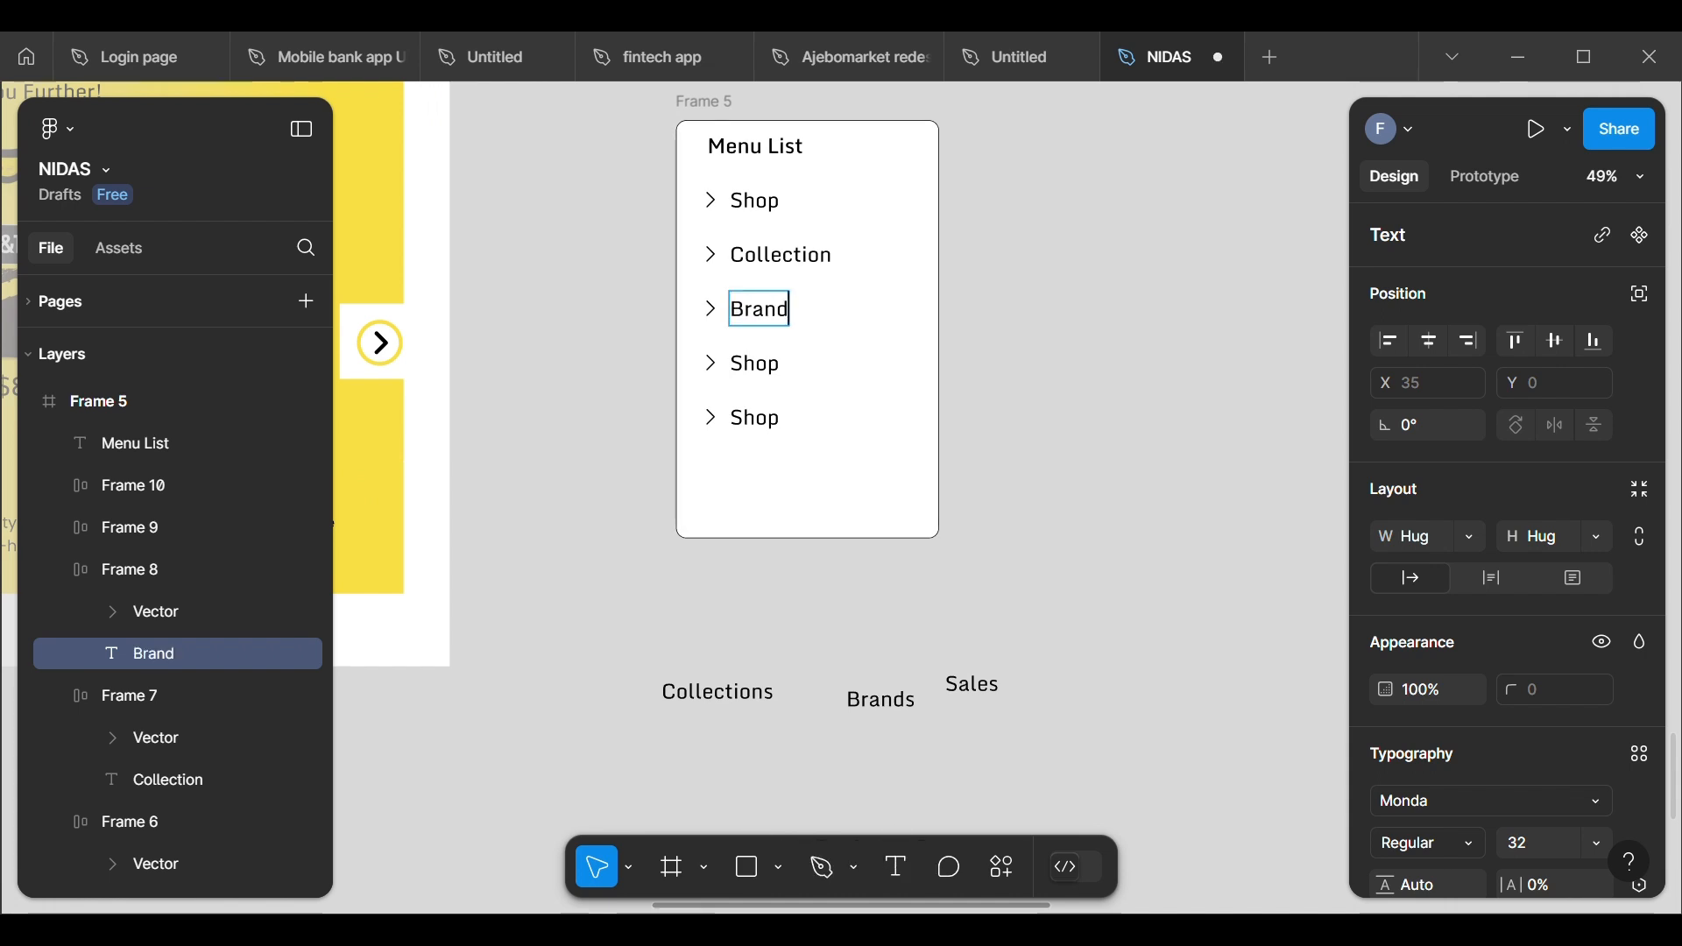
text(s)
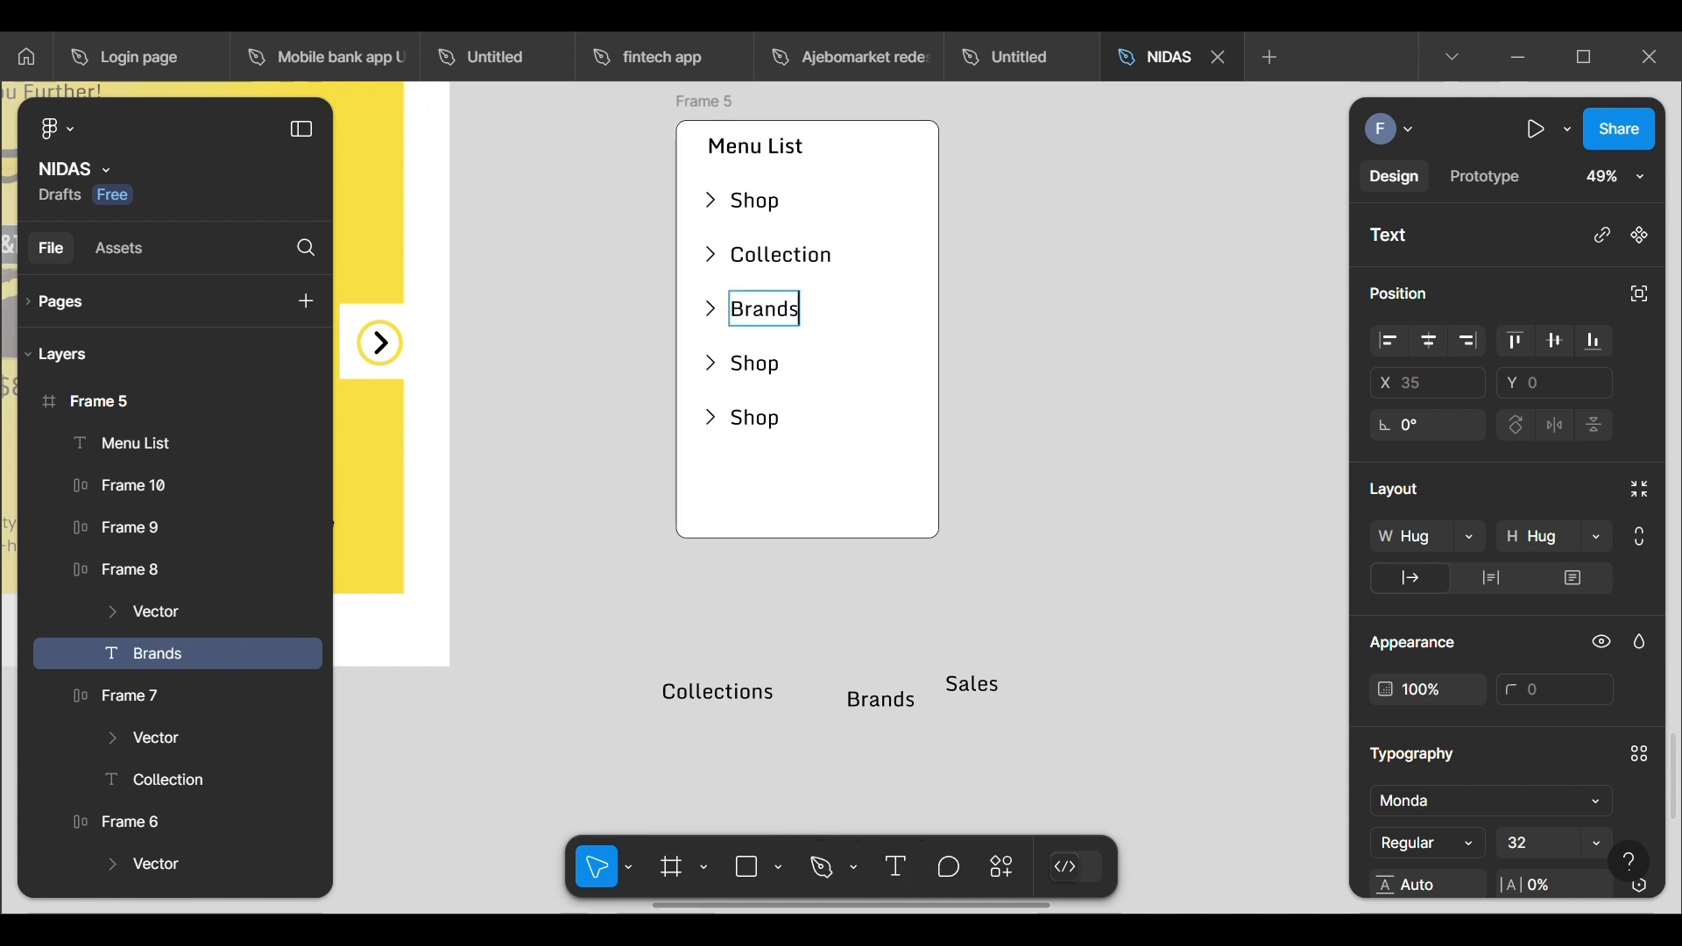
Step: Change the label of the fourth menu row to "Sales"
click(744, 385)
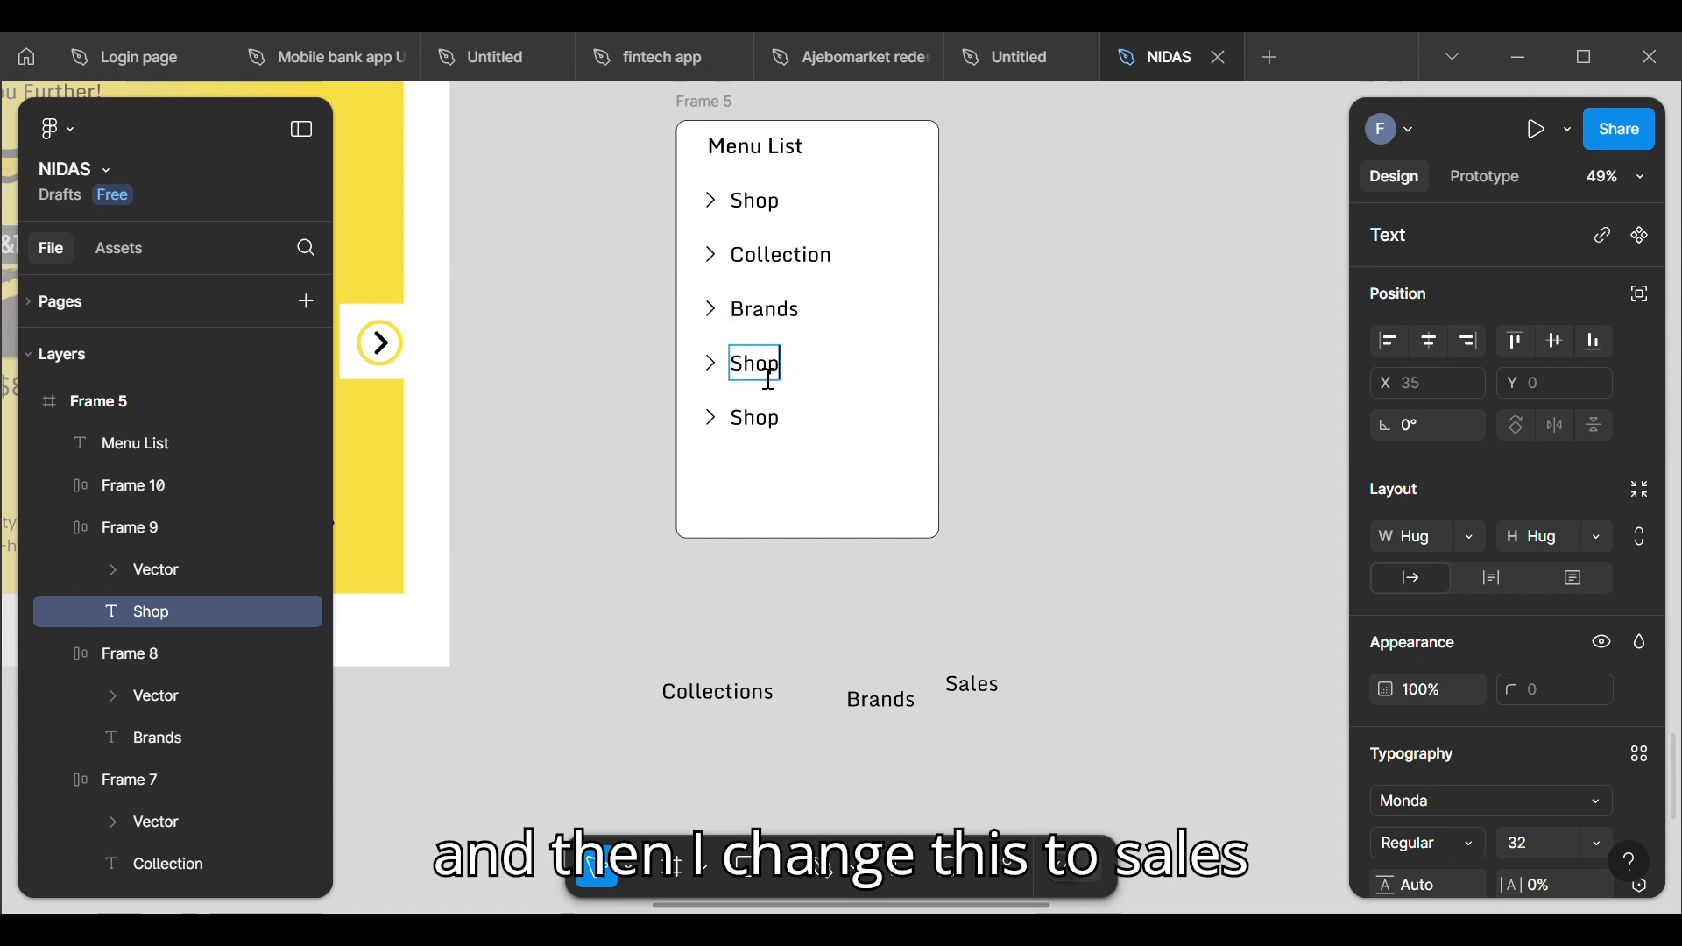
key(BackSpace)
key(BackSpace)
key(BackSpace)
key(BackSpace)
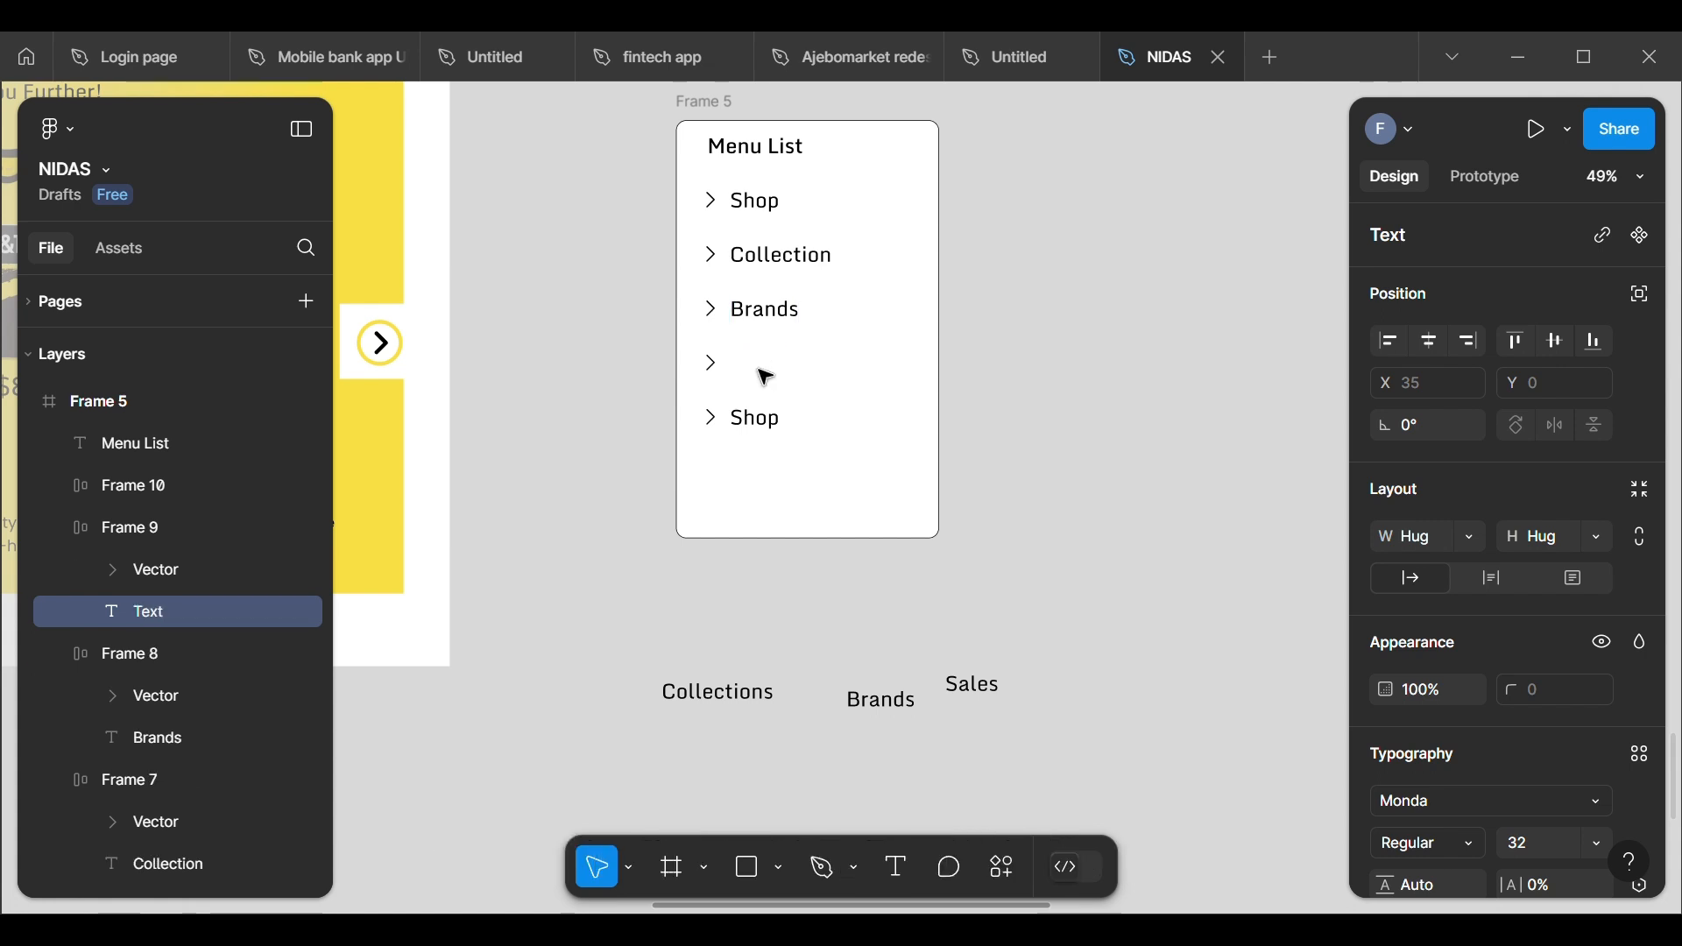
text(Sales)
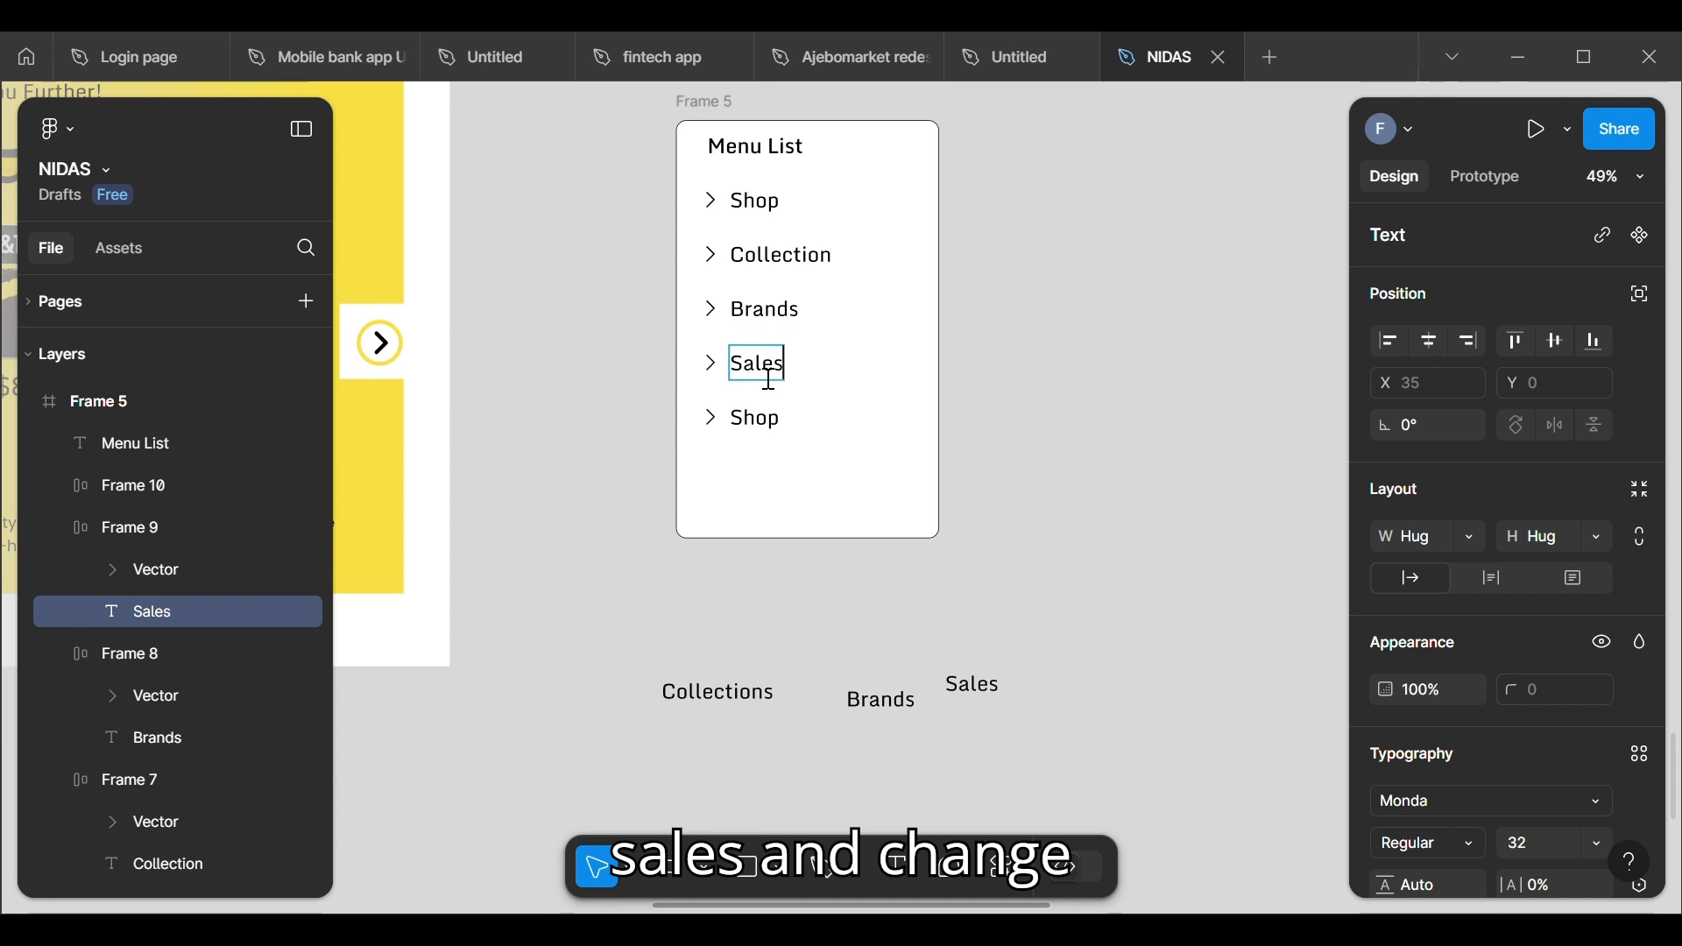
Step: Change the label of the fifth menu row to "Offer" and finish the text editing
click(785, 428)
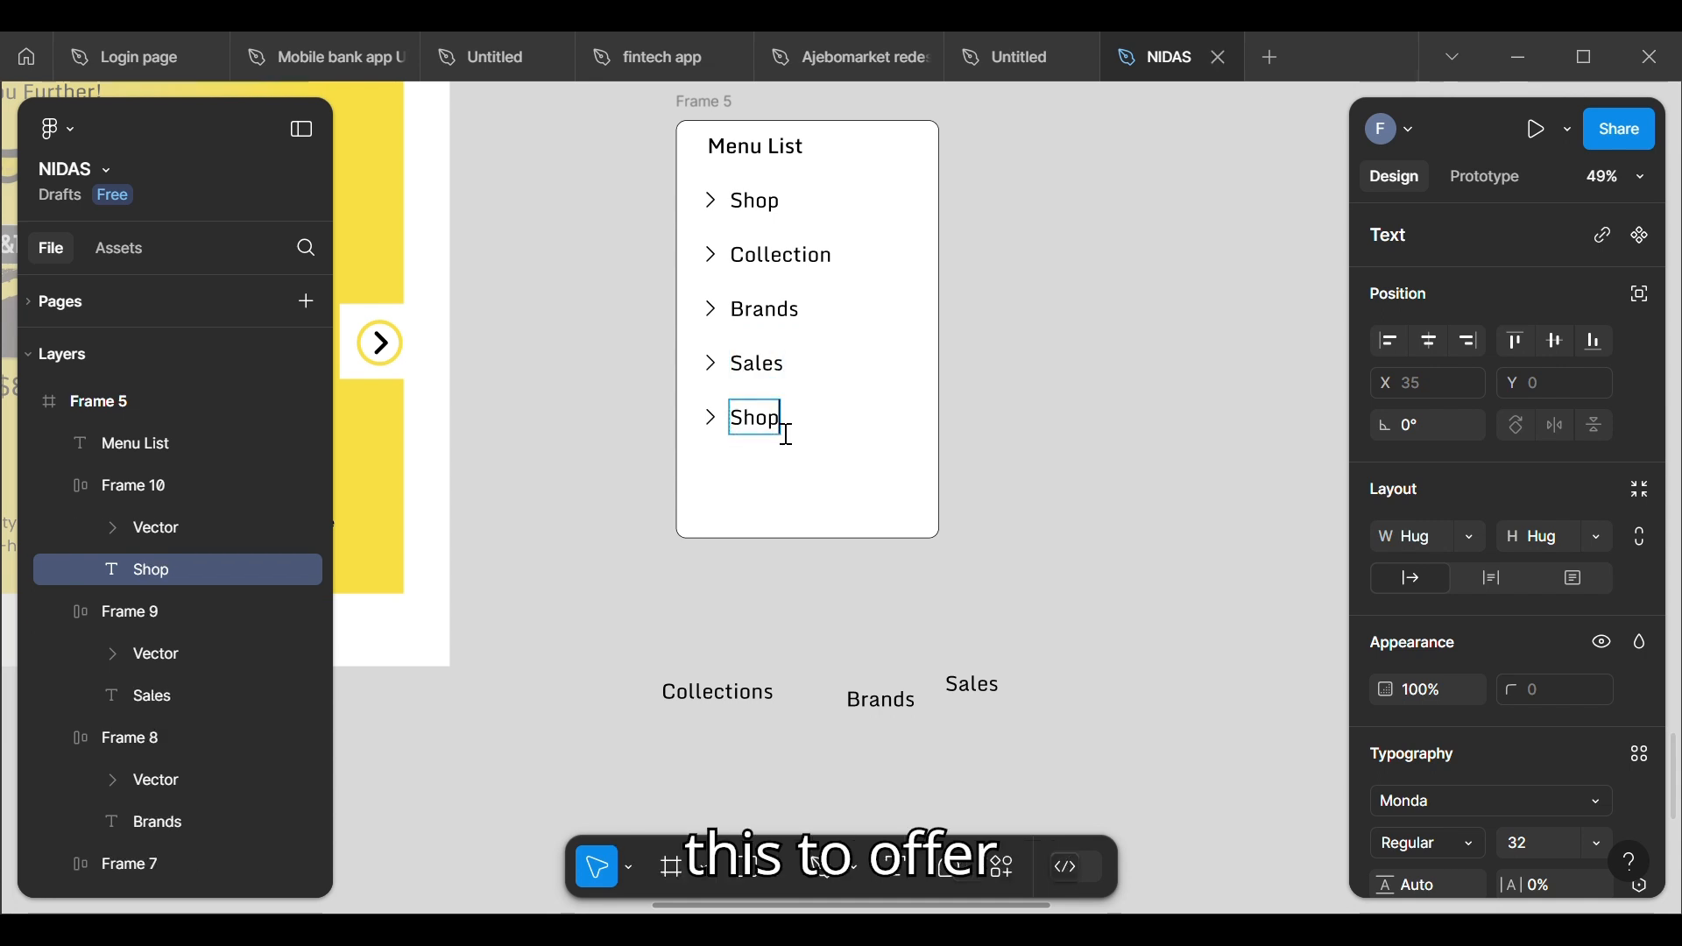
key(BackSpace)
key(BackSpace)
key(BackSpace)
key(BackSpace)
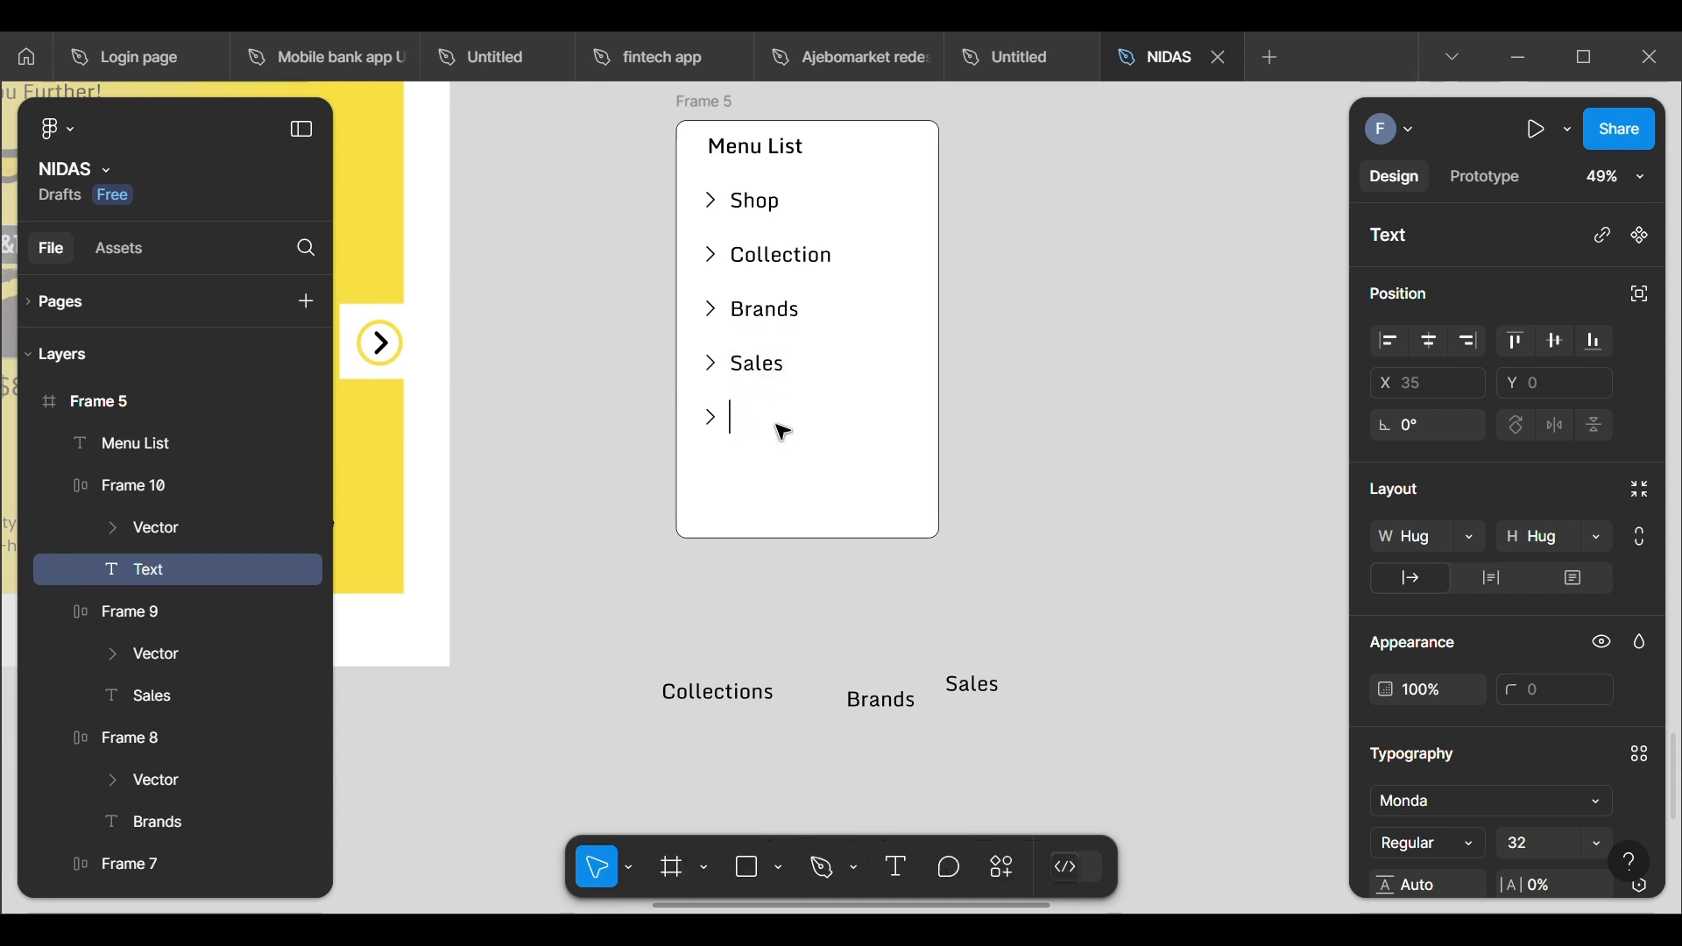
text(Offer)
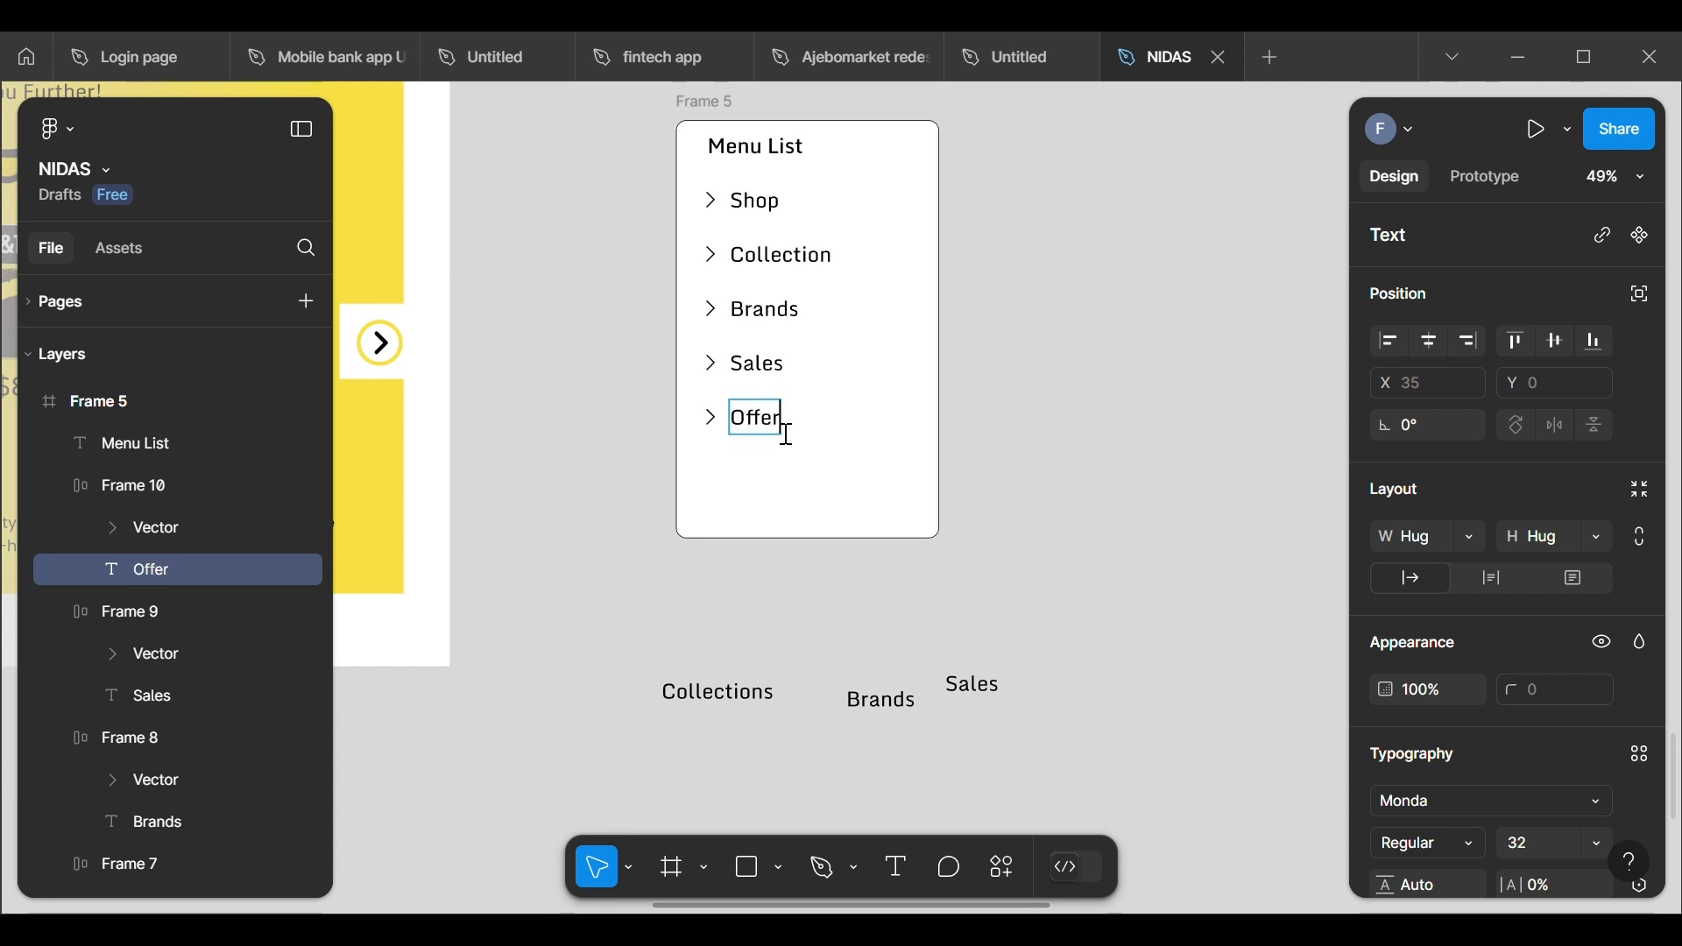
key(Escape)
click(1108, 287)
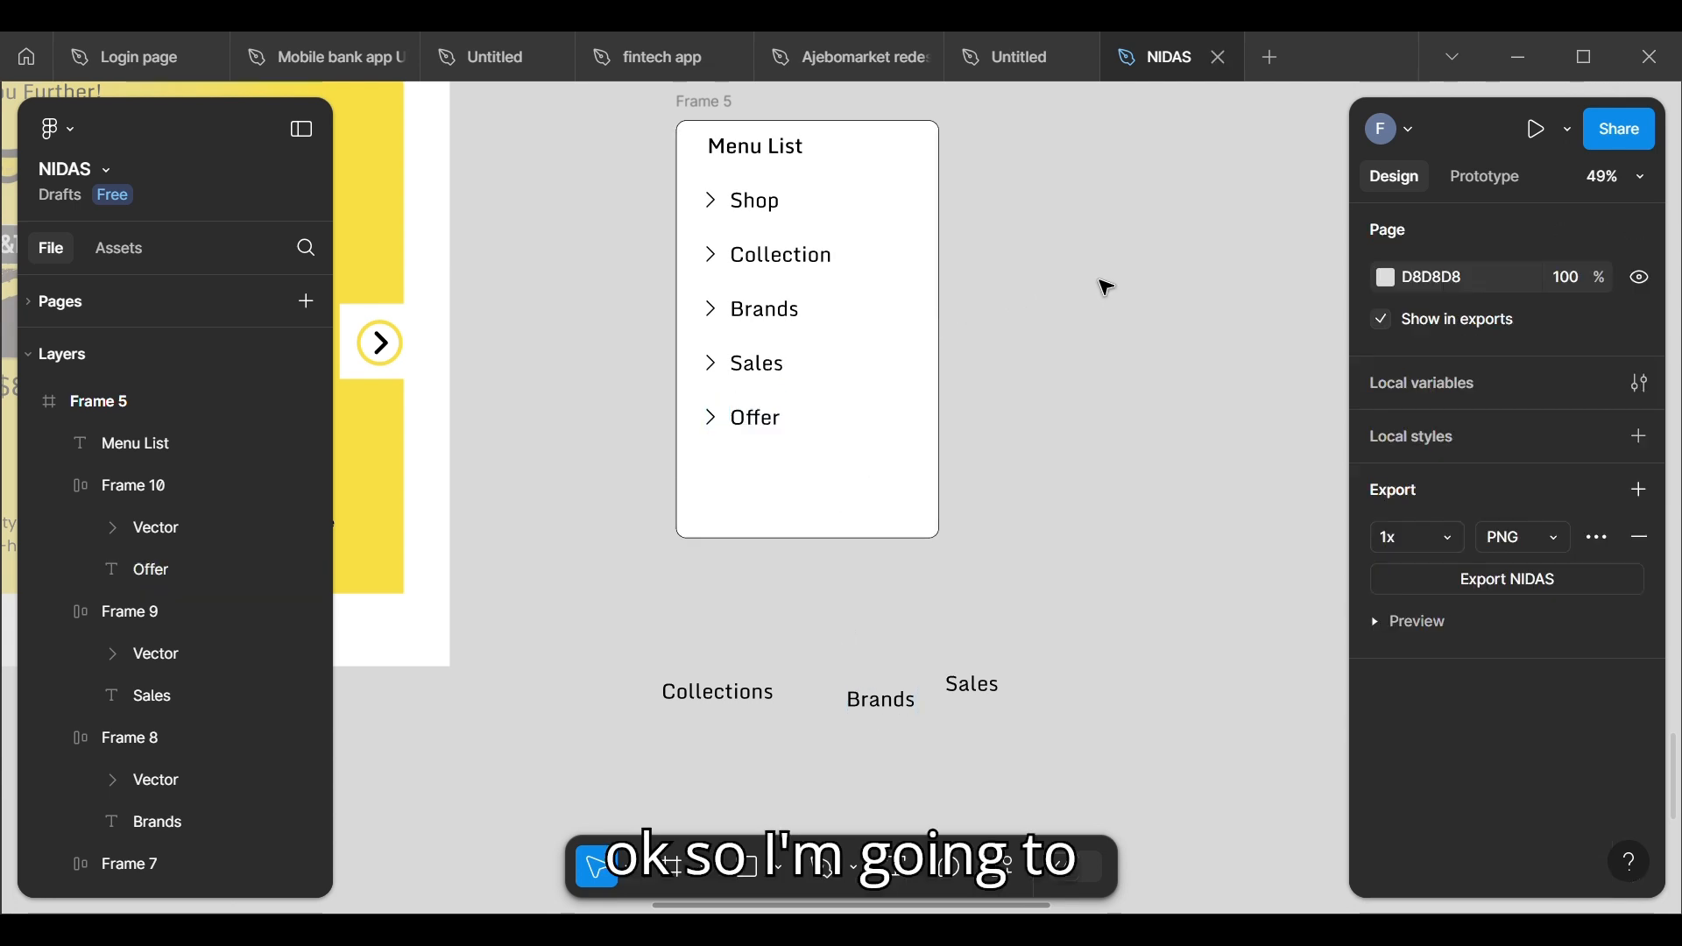
Step: Combine the five chevron rows from Shop to Offer in a vertical auto layout with a gap of 40
click(738, 201)
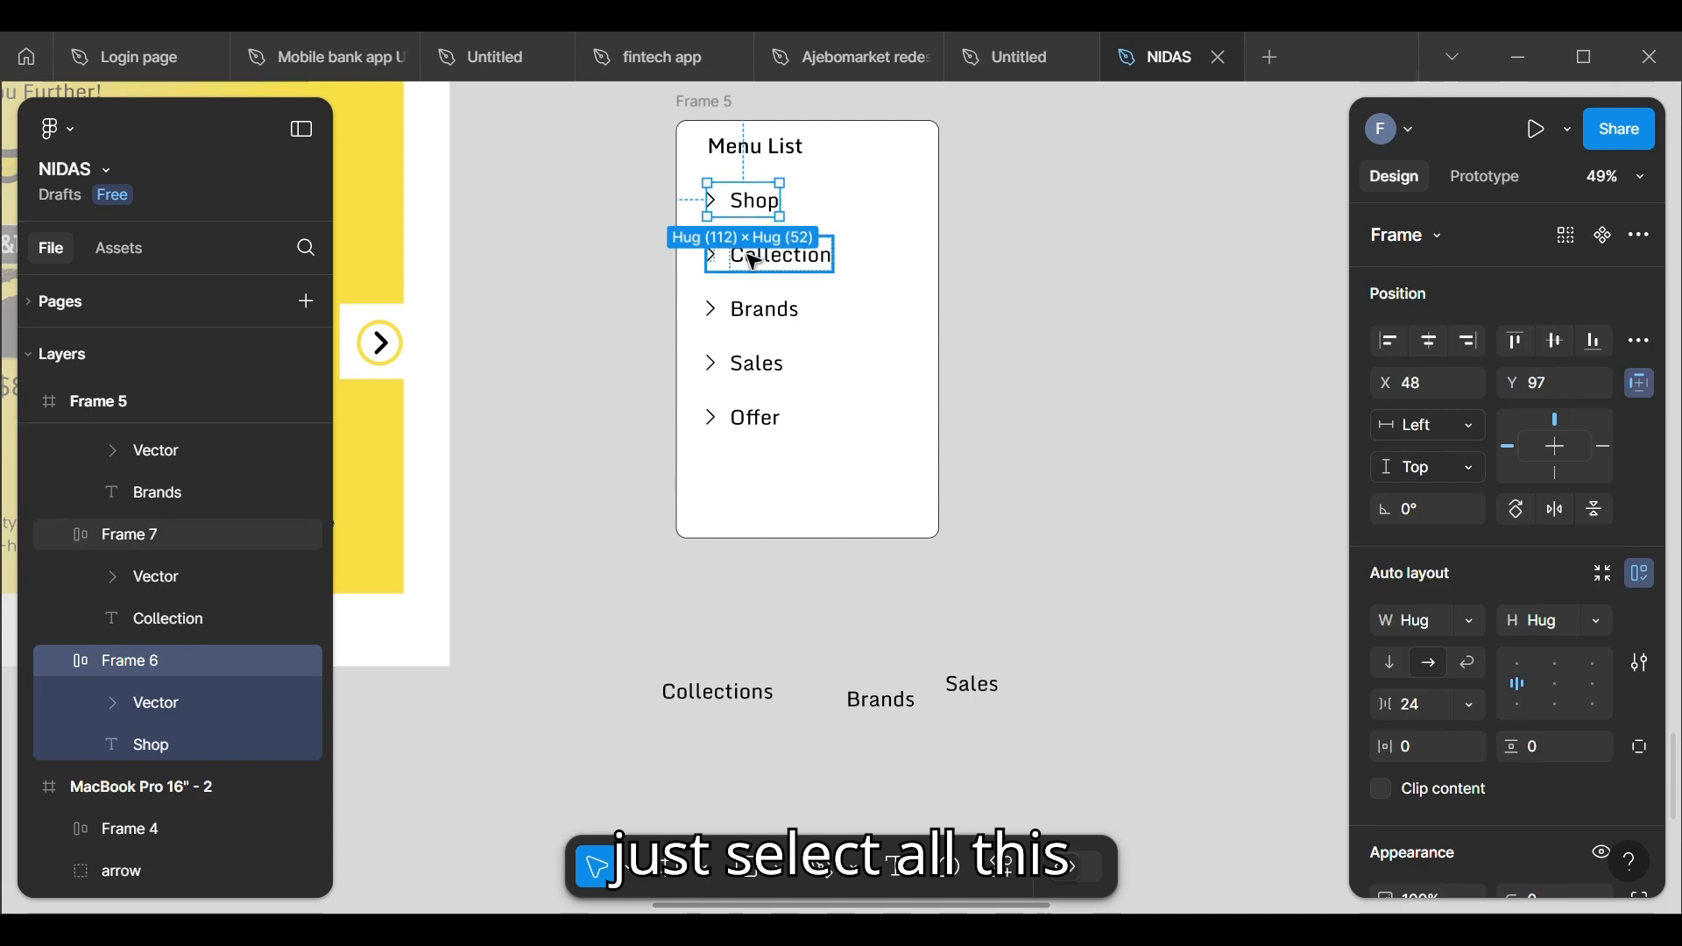
shift+click(753, 261)
shift+click(743, 308)
shift+click(739, 363)
shift+click(747, 423)
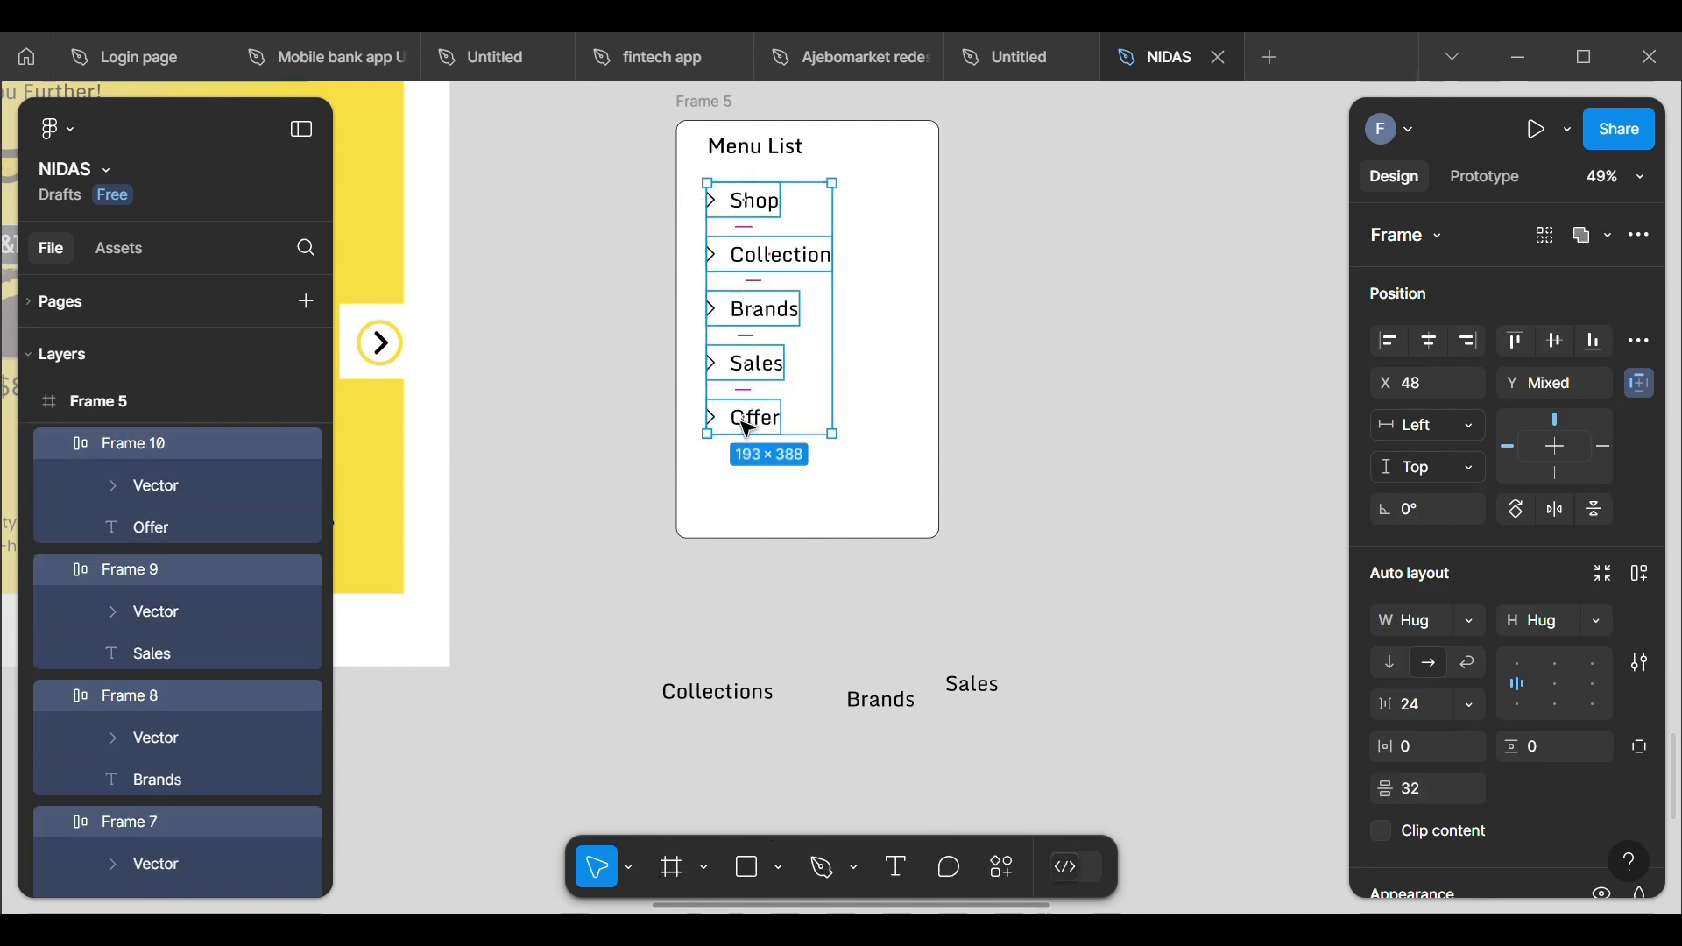
right_click(747, 429)
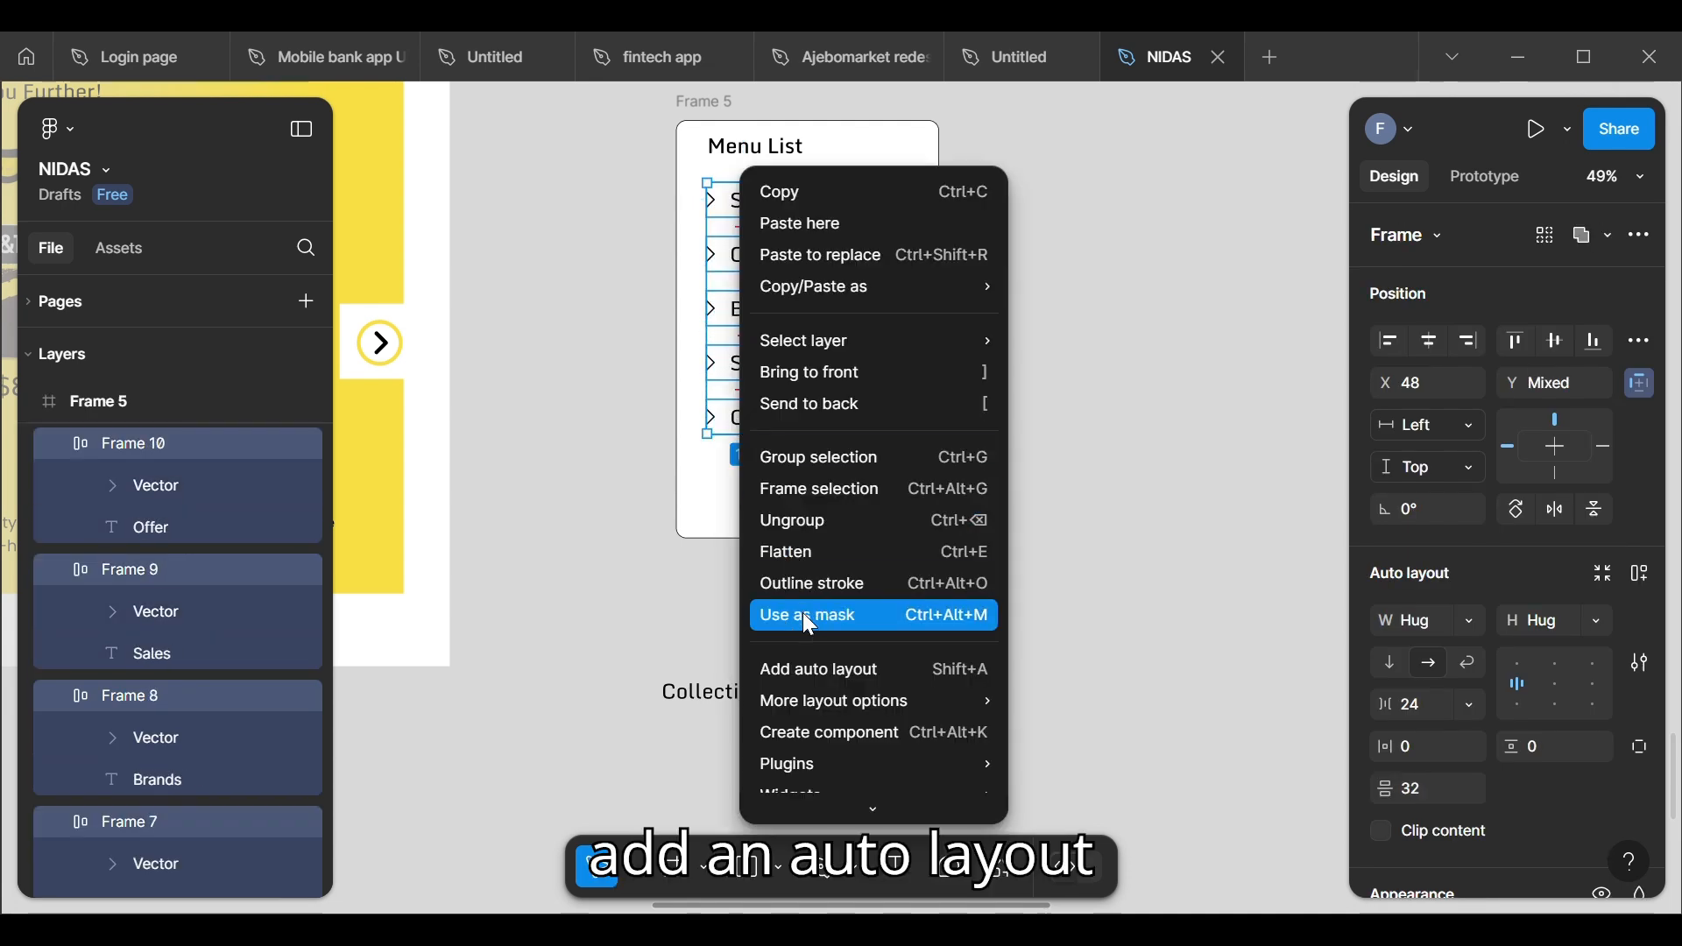
click(806, 667)
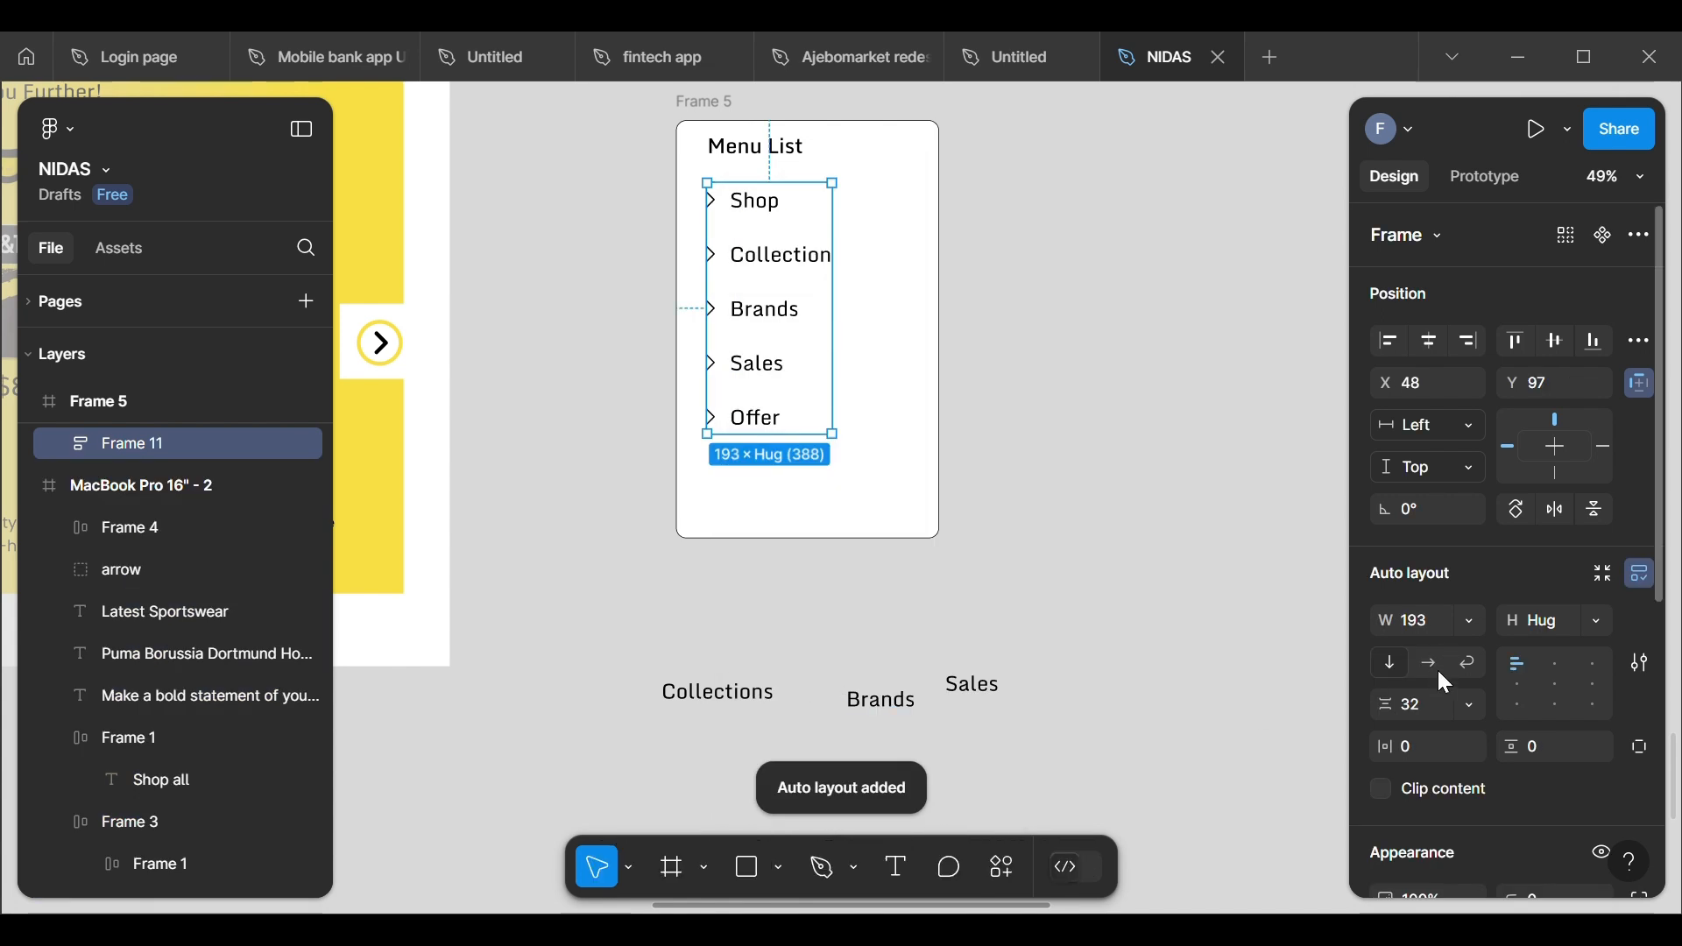
key(BackSpace)
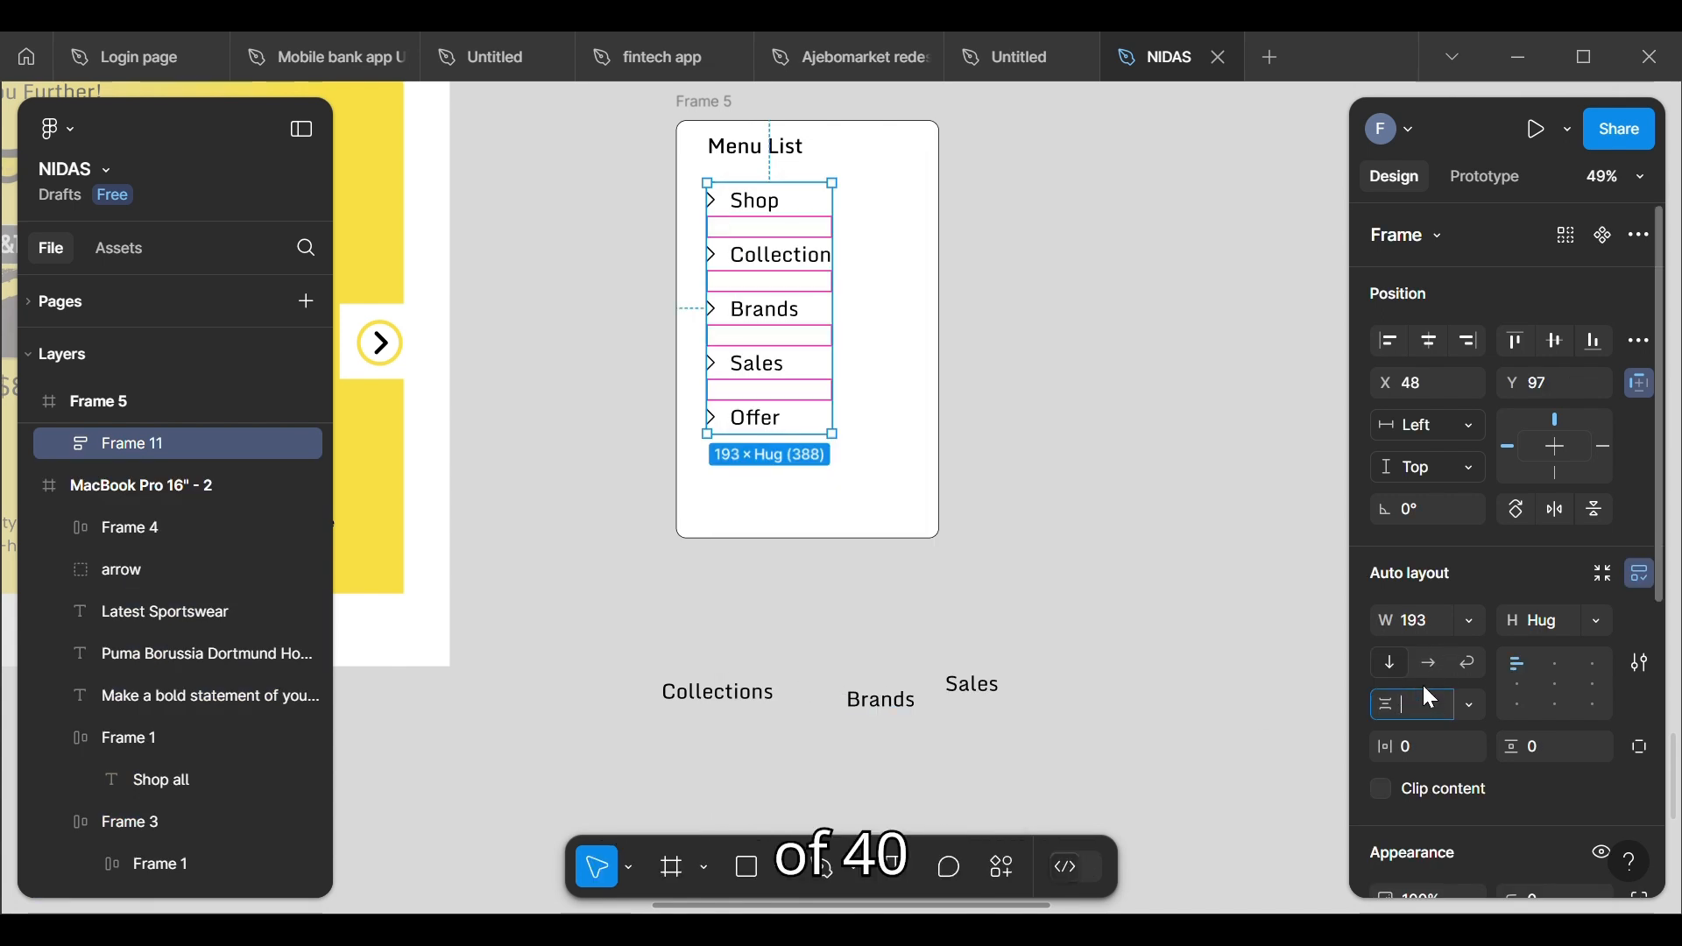
key(Return)
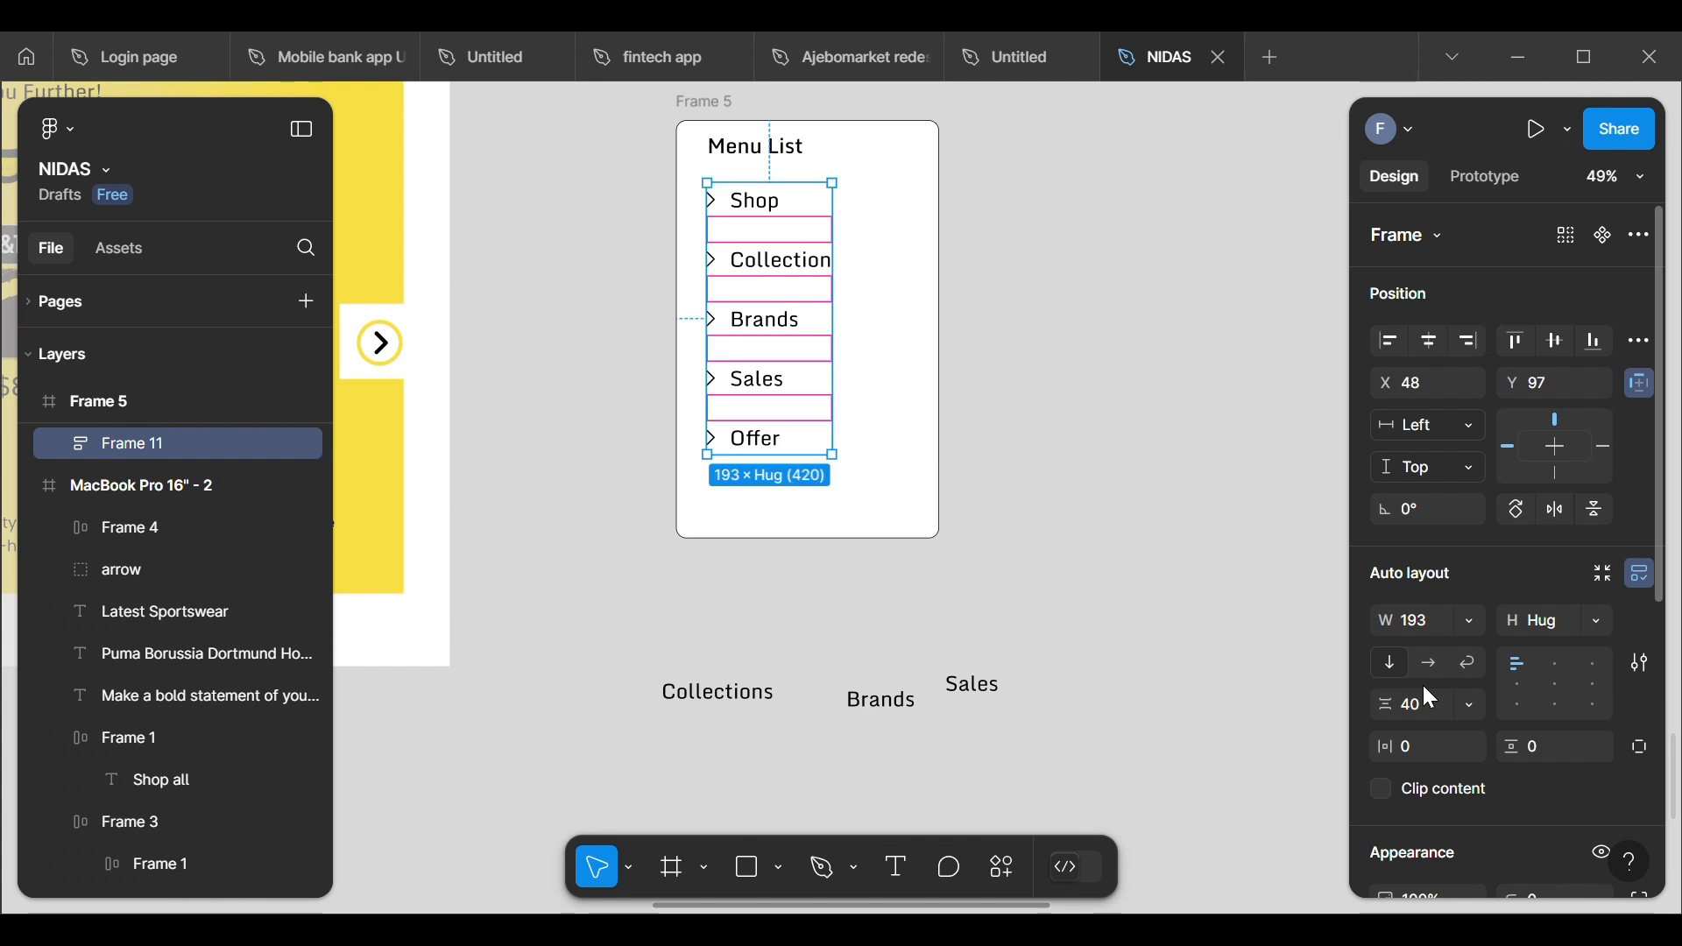
Step: Nudge the auto-layout menu list down to about Y 120, away from the Menu List heading
key(Down)
key(Down)
key(Down)
key(Down)
key(Down)
key(Down)
key(Down)
key(Down)
key(Down)
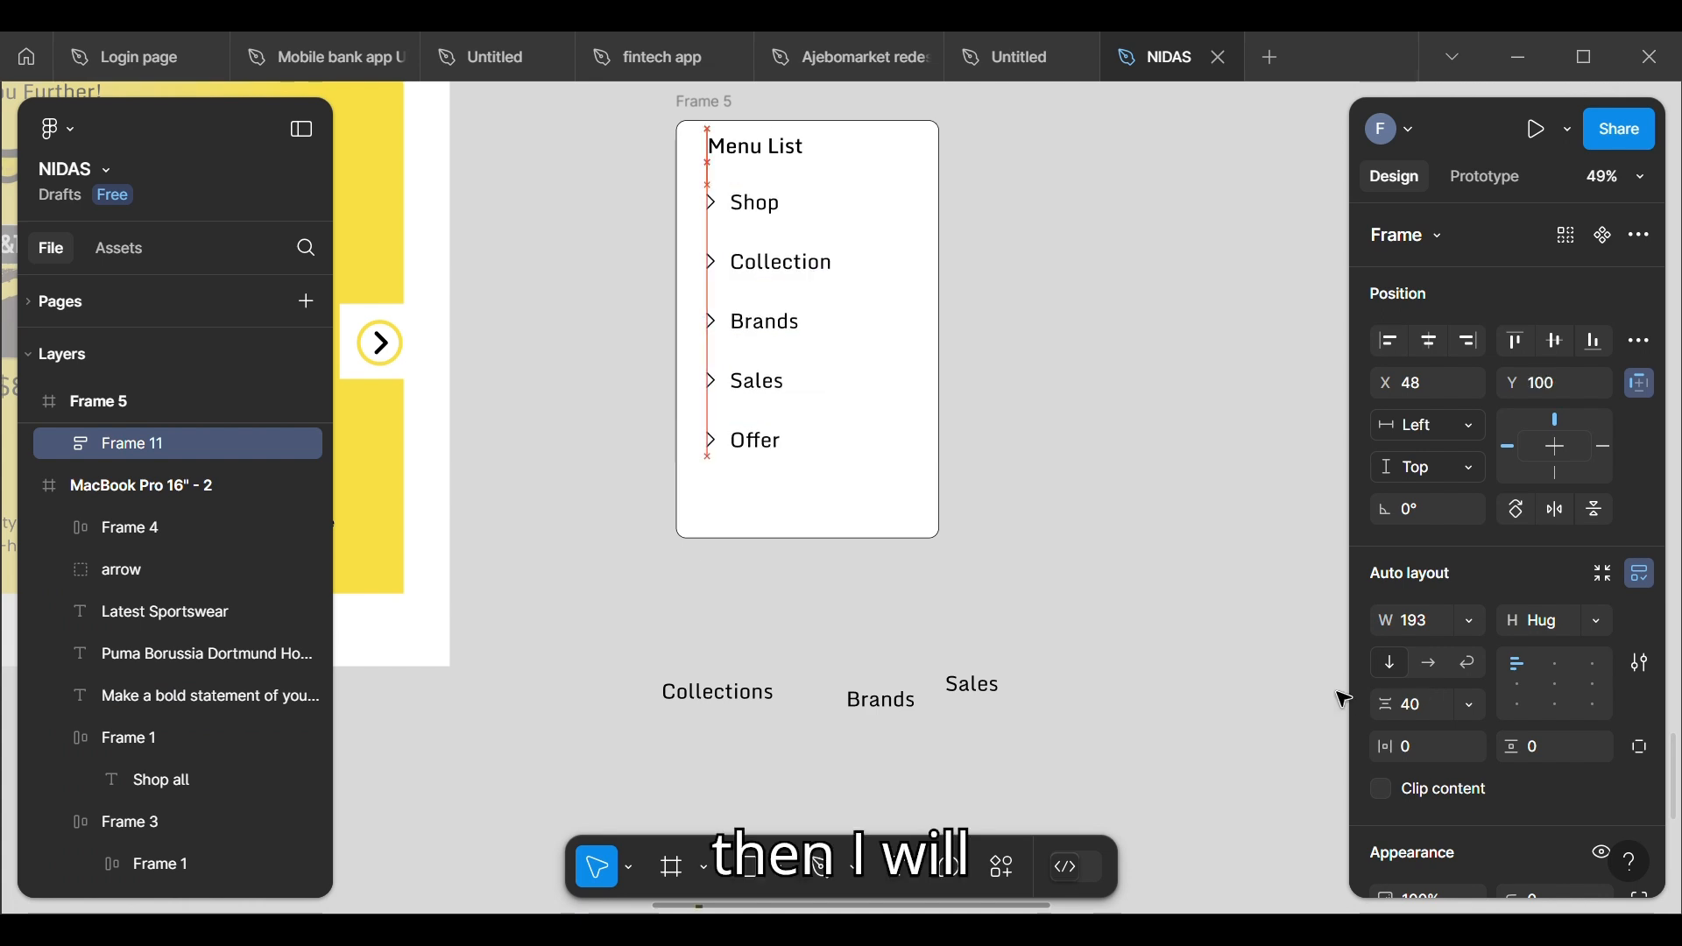
key(Down)
key(Down)
key(Down)
key(Down)
key(Down)
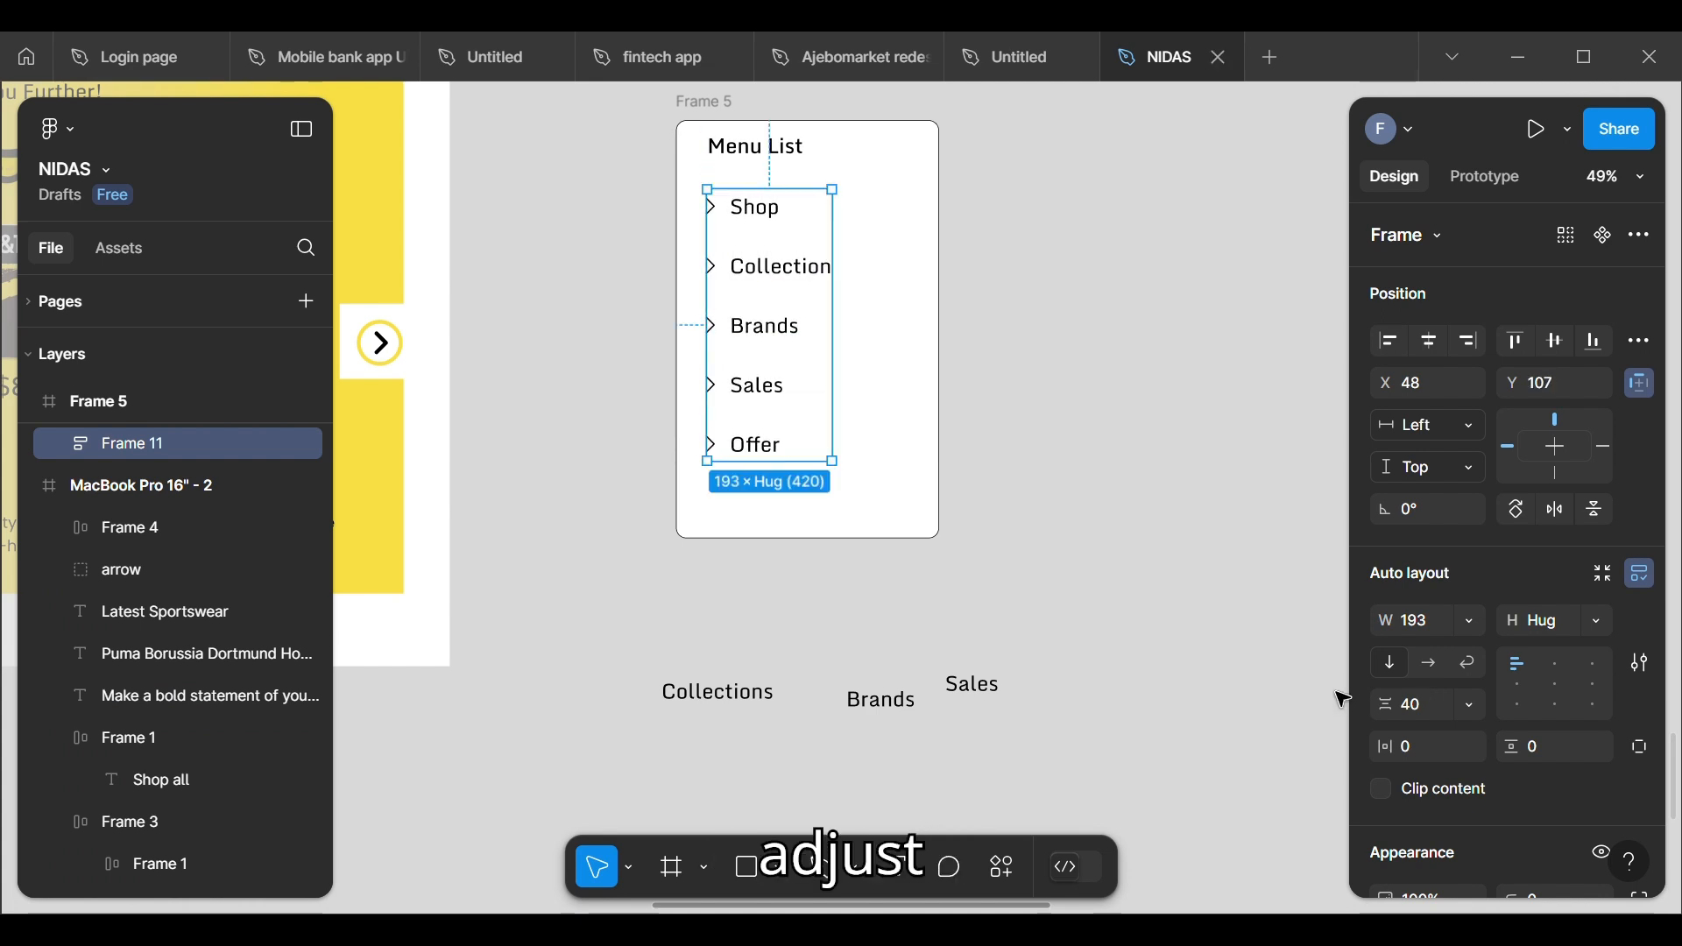
key(Down)
key(Down)
key(Down)
key(Down)
key(Down)
key(Down)
key(Down)
key(Down)
key(Down)
key(Down)
key(Down)
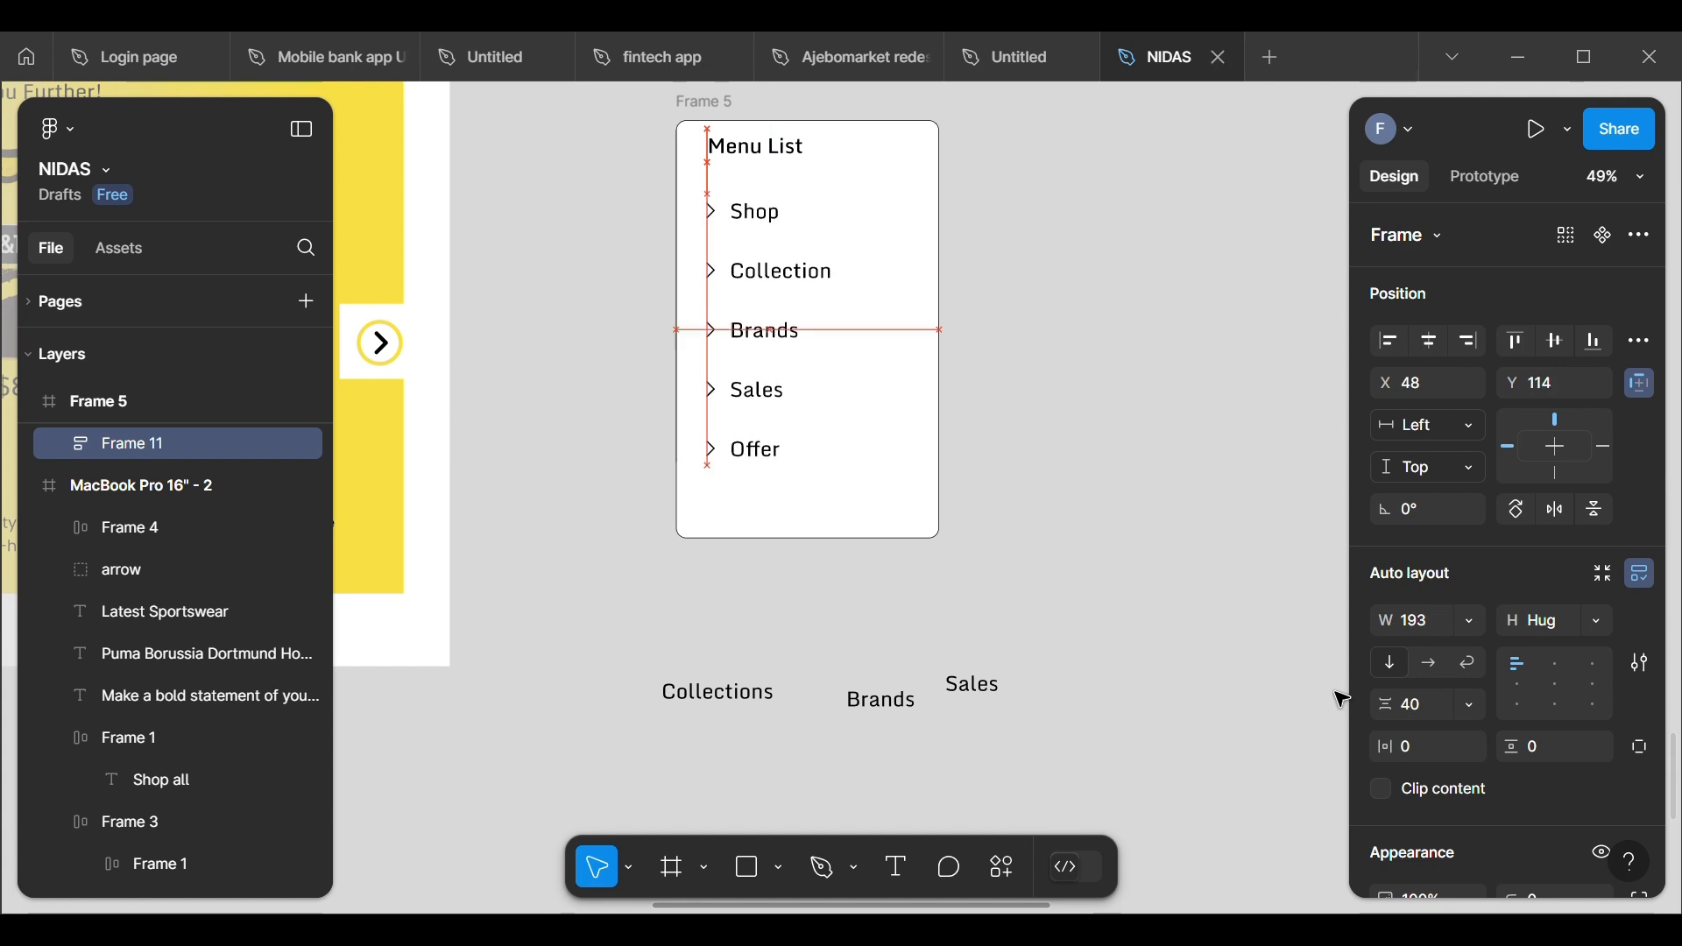
key(Up)
key(Up)
key(Up)
key(Up)
key(Up)
key(Up)
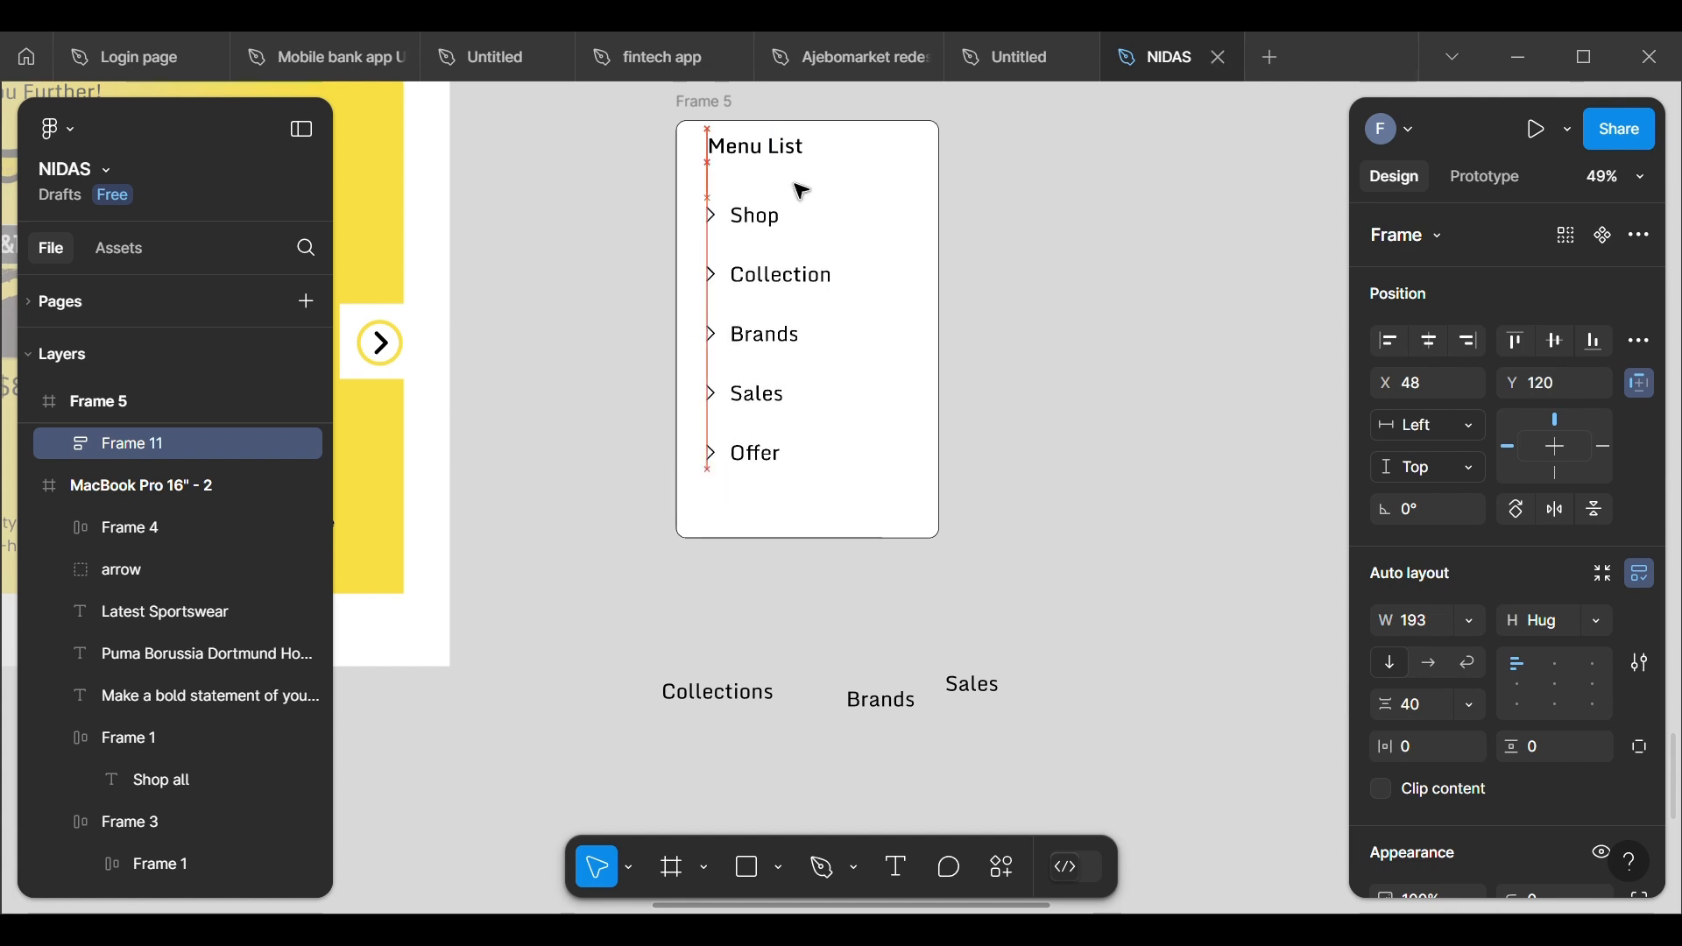
Step: Lower the Menu List heading to Y 28 and raise the list of rows to Y 111
click(771, 162)
key(Down)
key(Down)
key(Down)
key(Down)
key(Down)
key(Down)
key(Down)
key(Down)
key(Down)
key(Down)
key(Down)
key(Down)
key(Down)
key(Down)
key(Down)
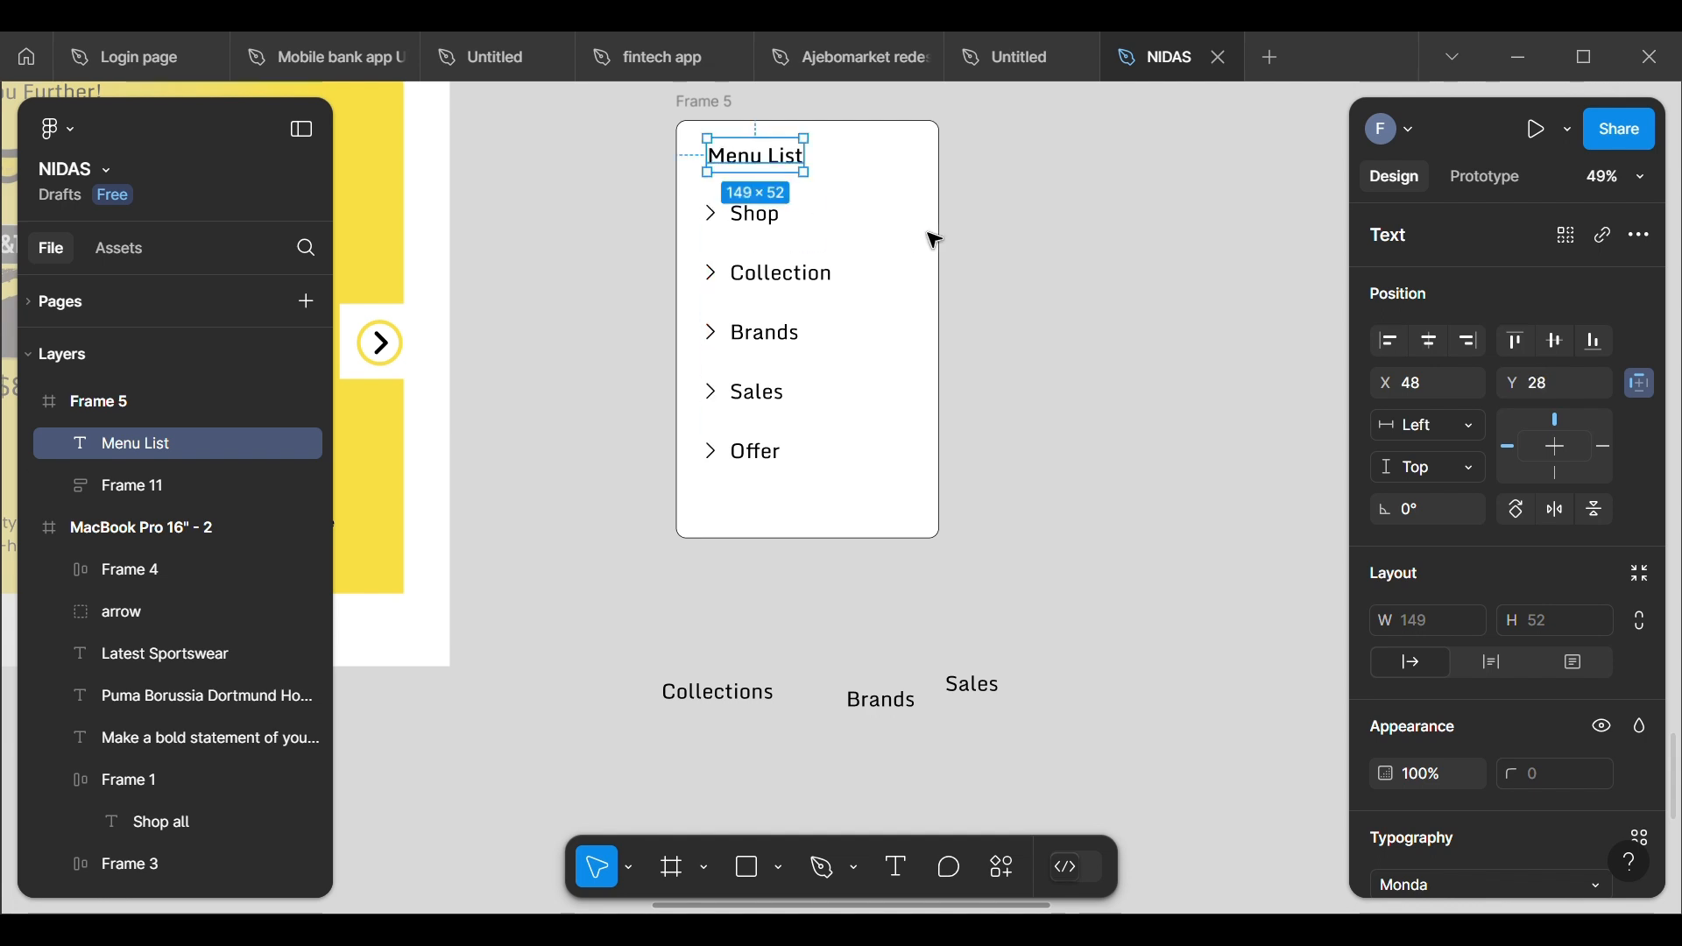
click(744, 313)
key(Up)
key(Up)
key(Up)
key(Up)
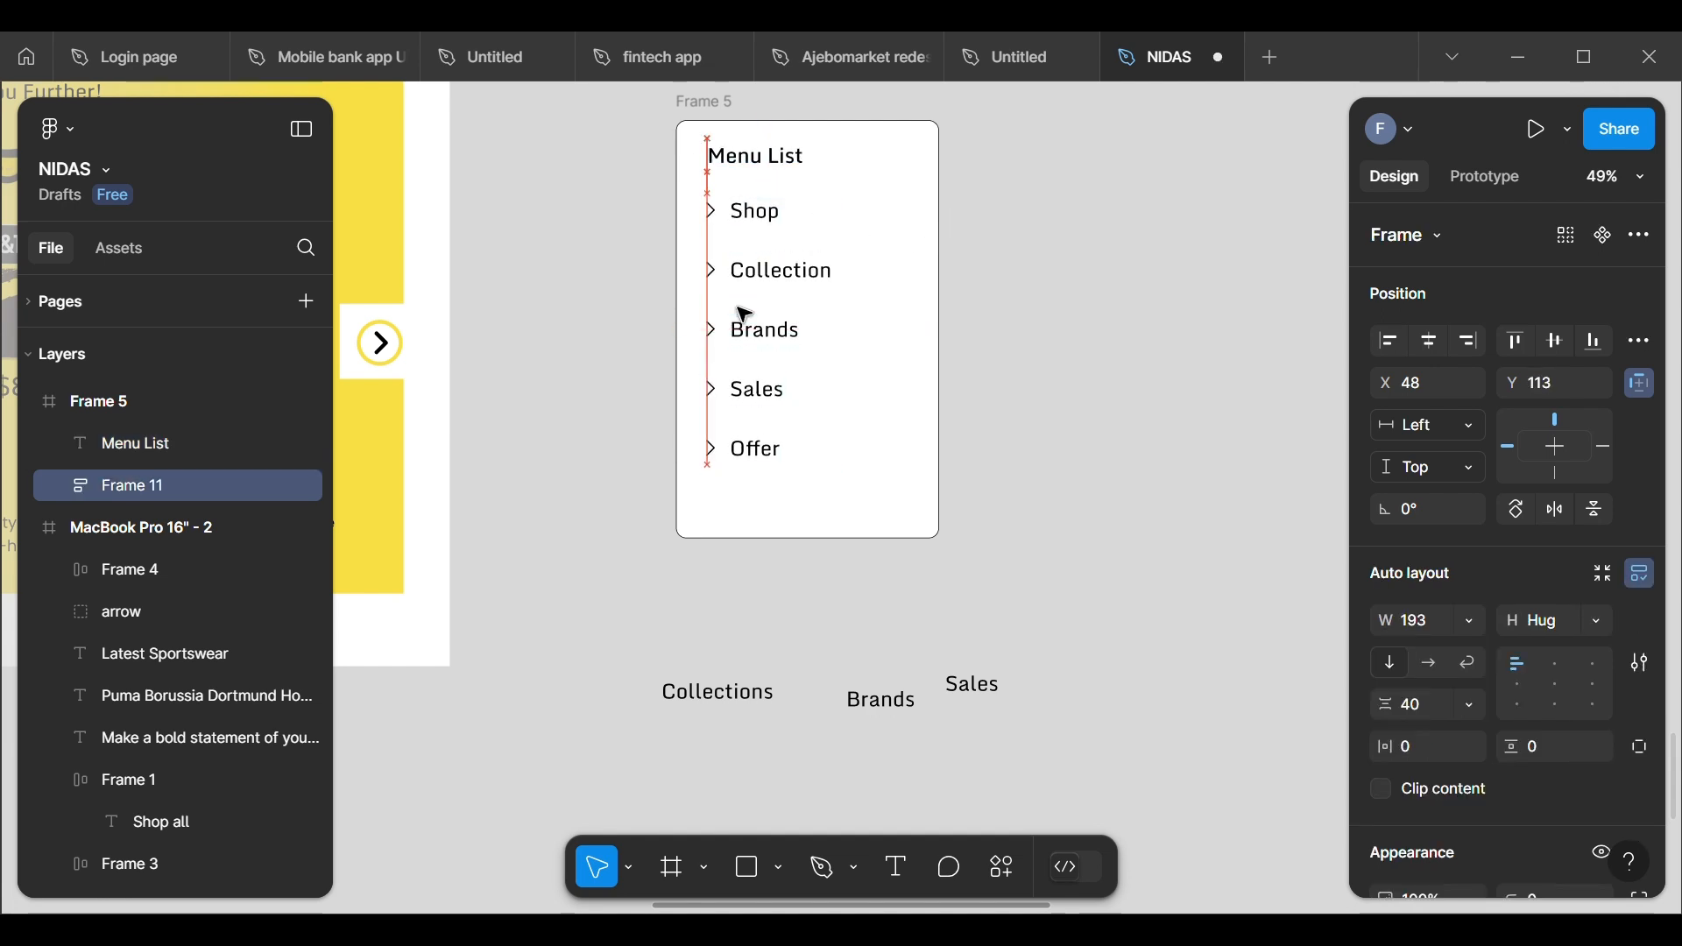
Step: Raise the Menu List heading to Y 21 and the list of rows to Y 106
click(745, 173)
key(Up)
key(Up)
key(Up)
key(Up)
key(Up)
key(Up)
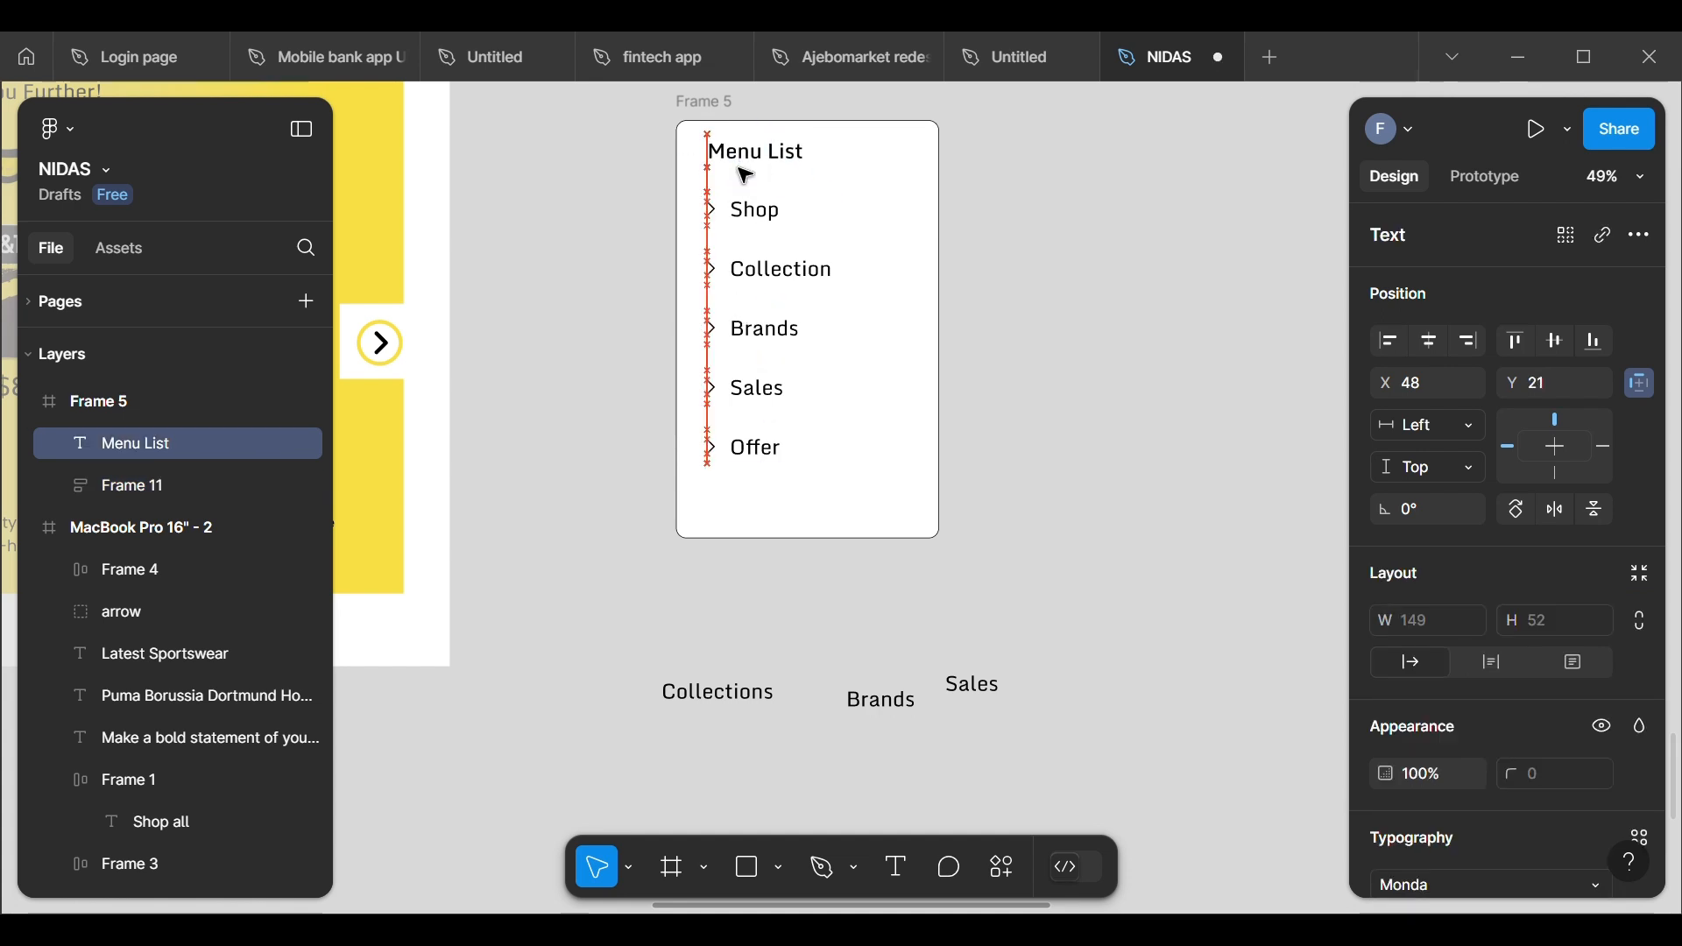
click(744, 223)
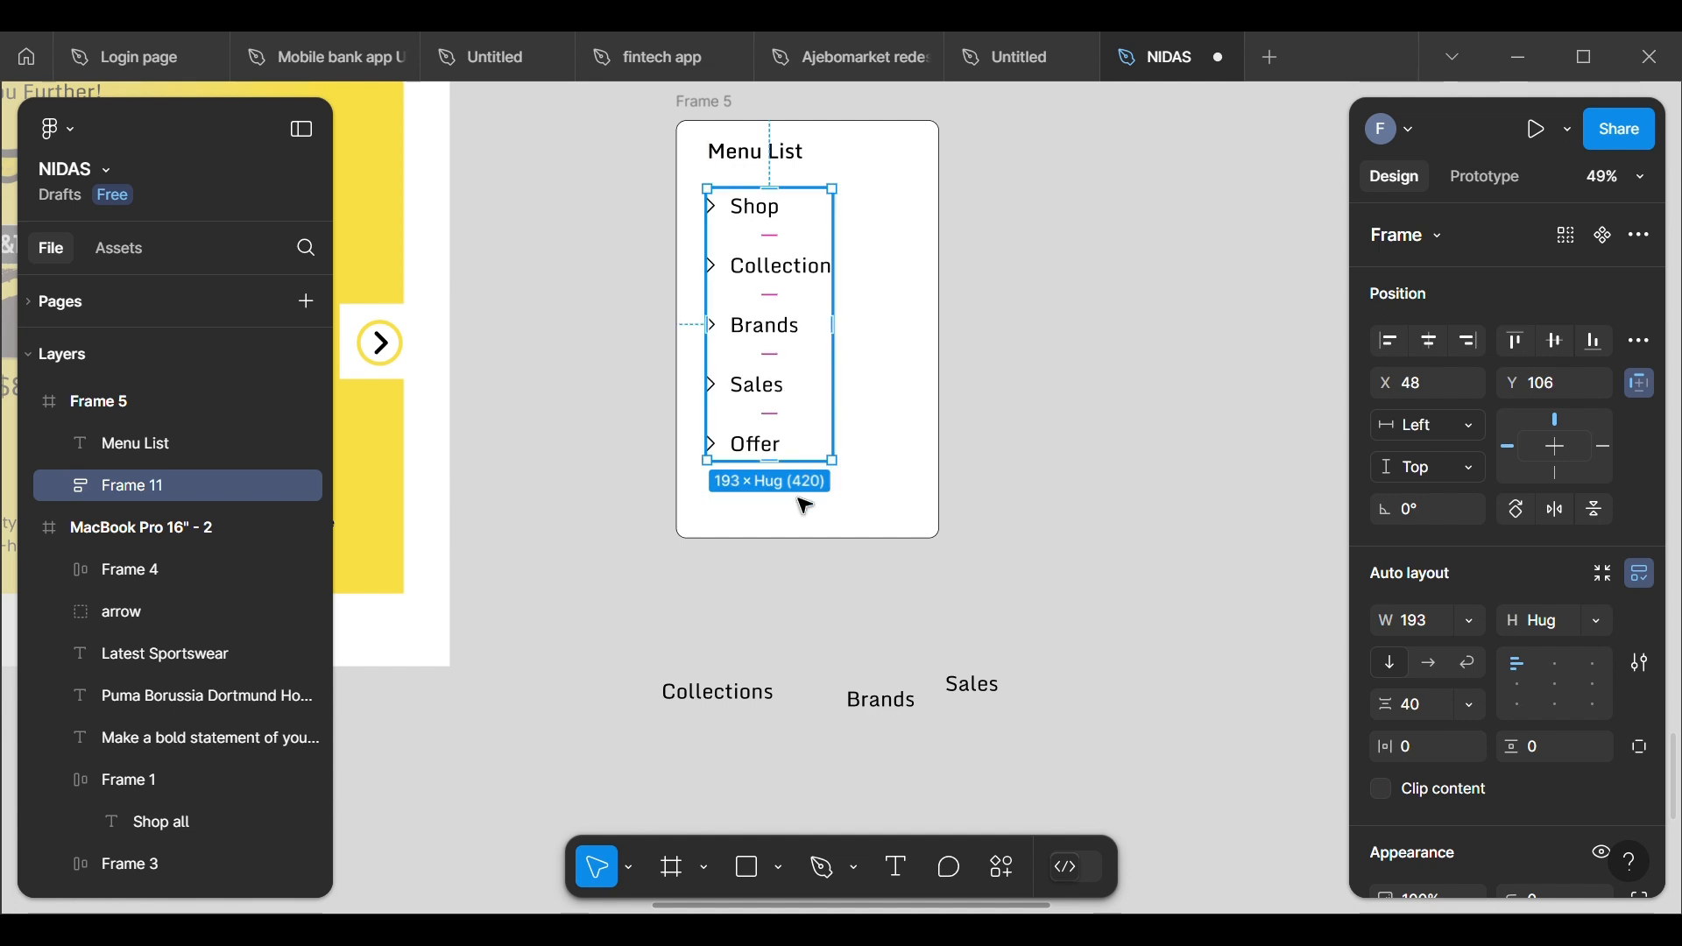
click(834, 546)
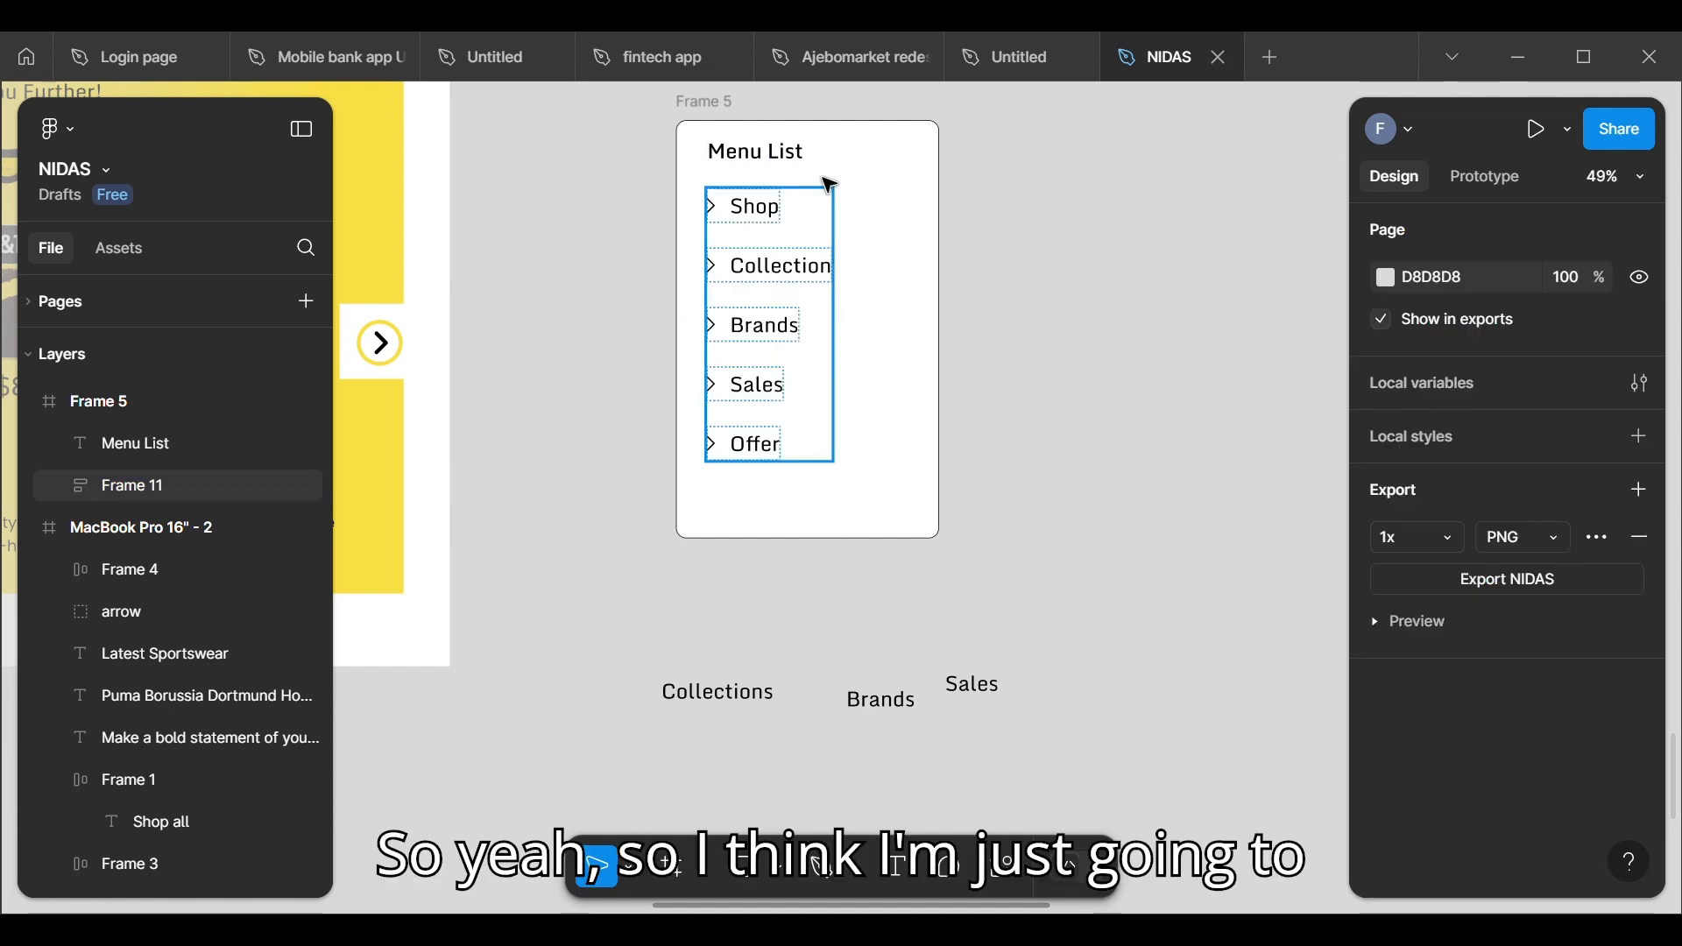
Step: Shrink the drop-down frame around the menu to 370 × 611
click(711, 103)
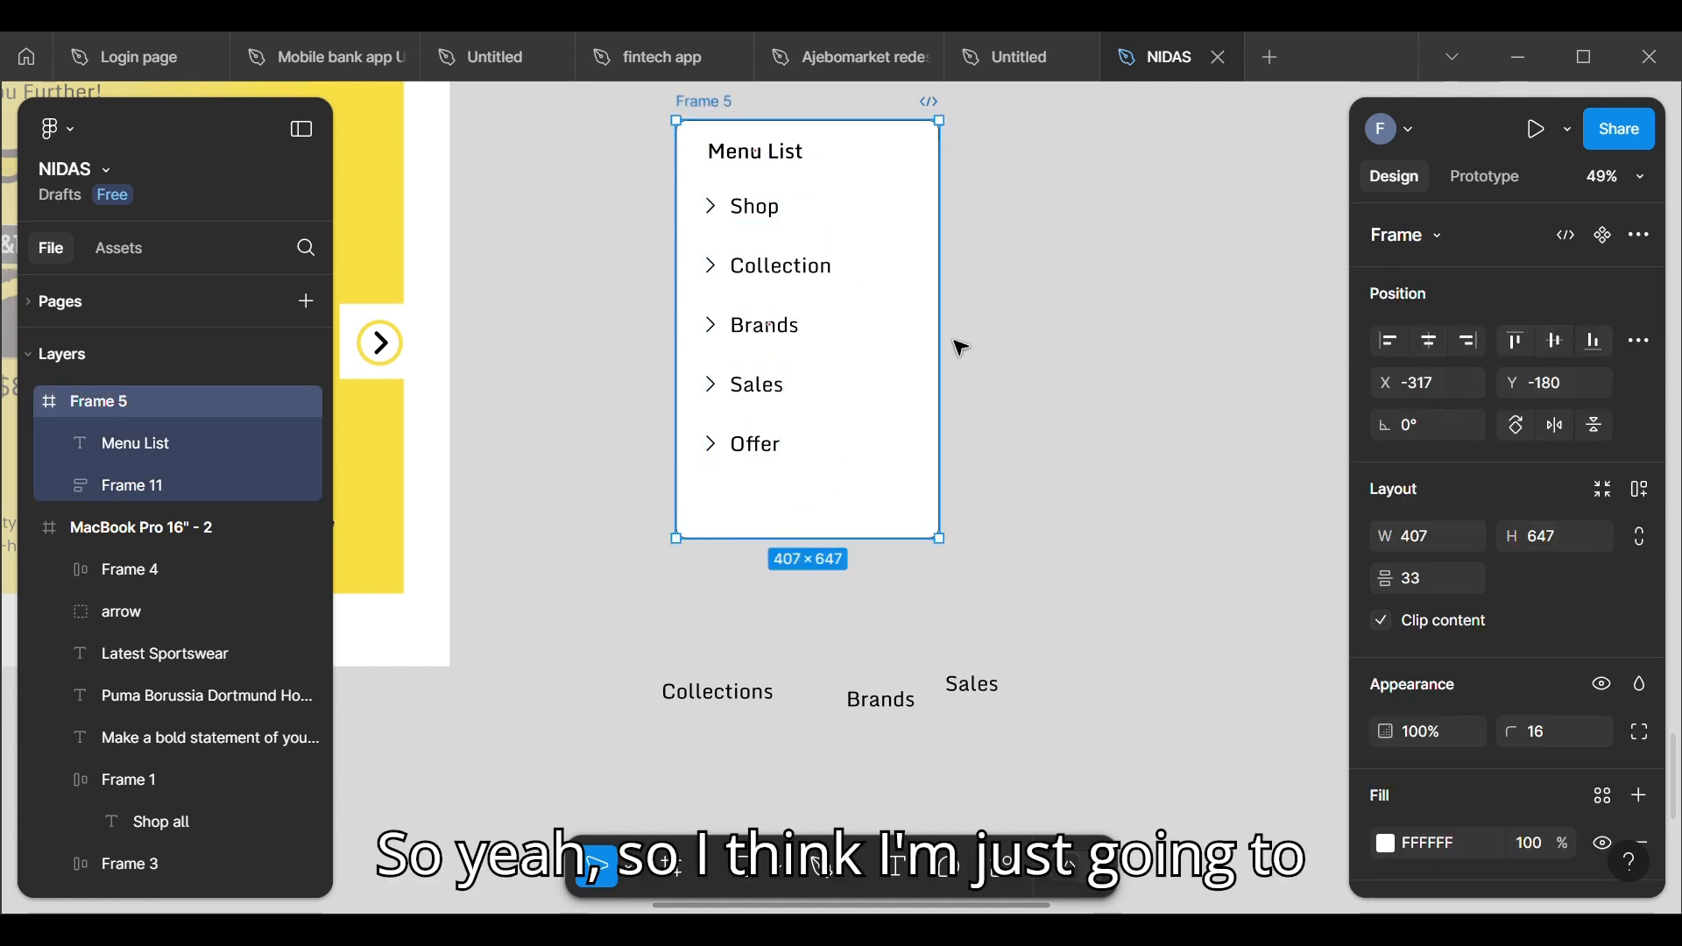
mouse_move(957, 350)
mouse_down()
mouse_move(917, 349)
mouse_move(938, 360)
mouse_up()
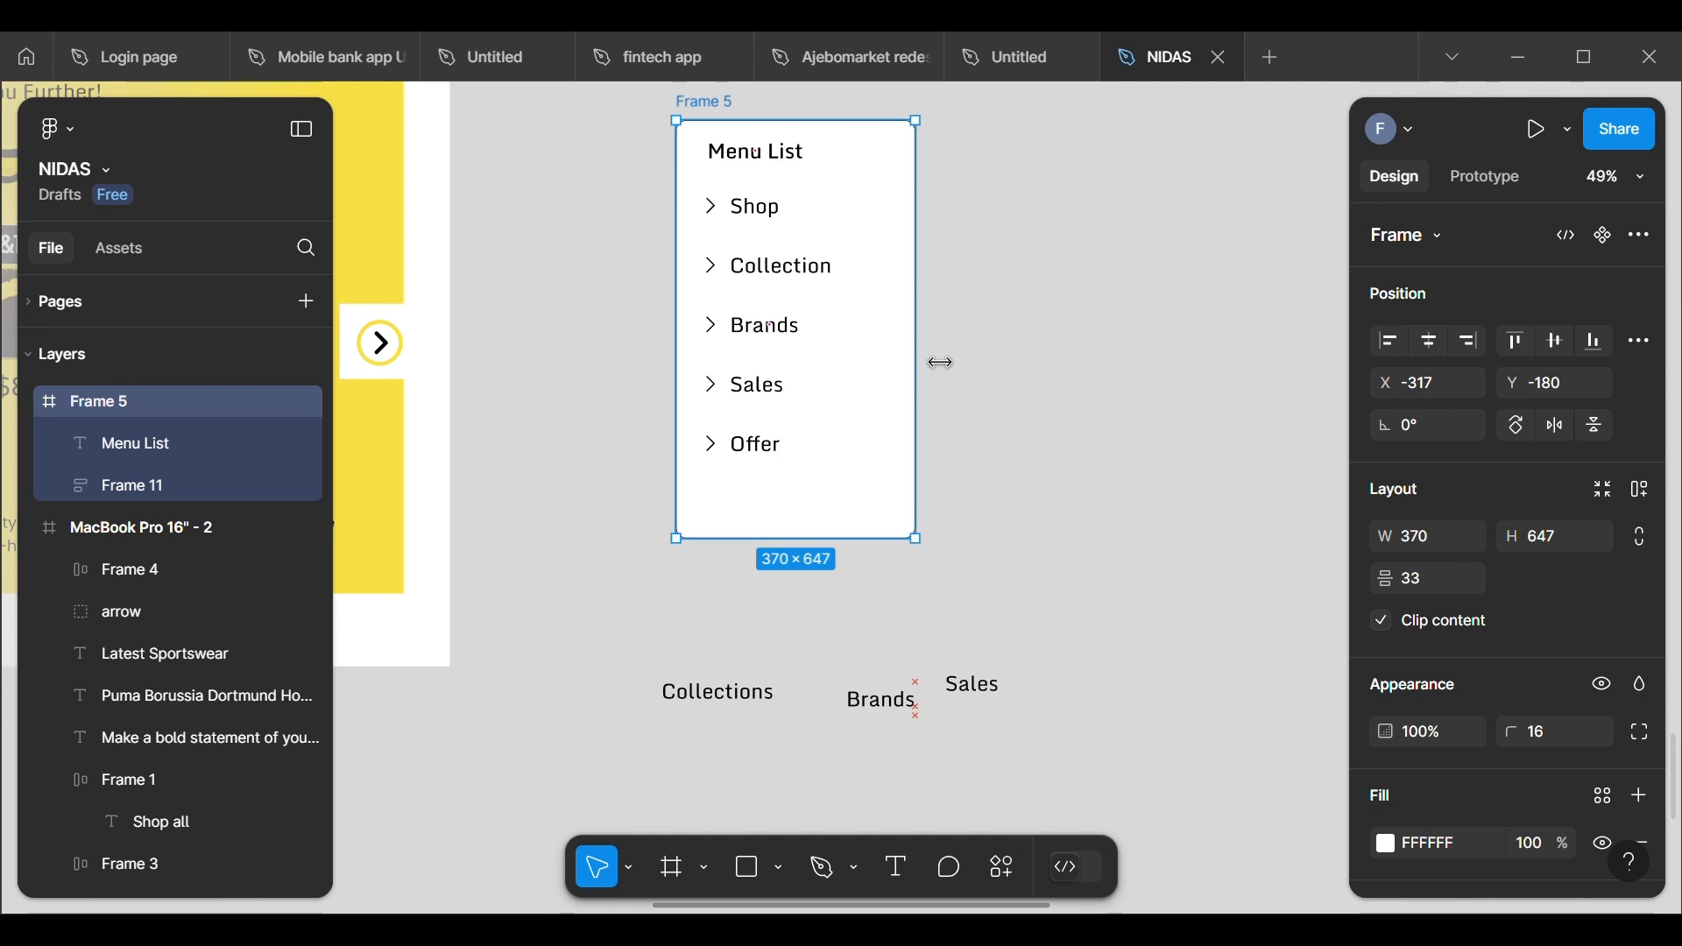
drag(850, 558, 848, 533)
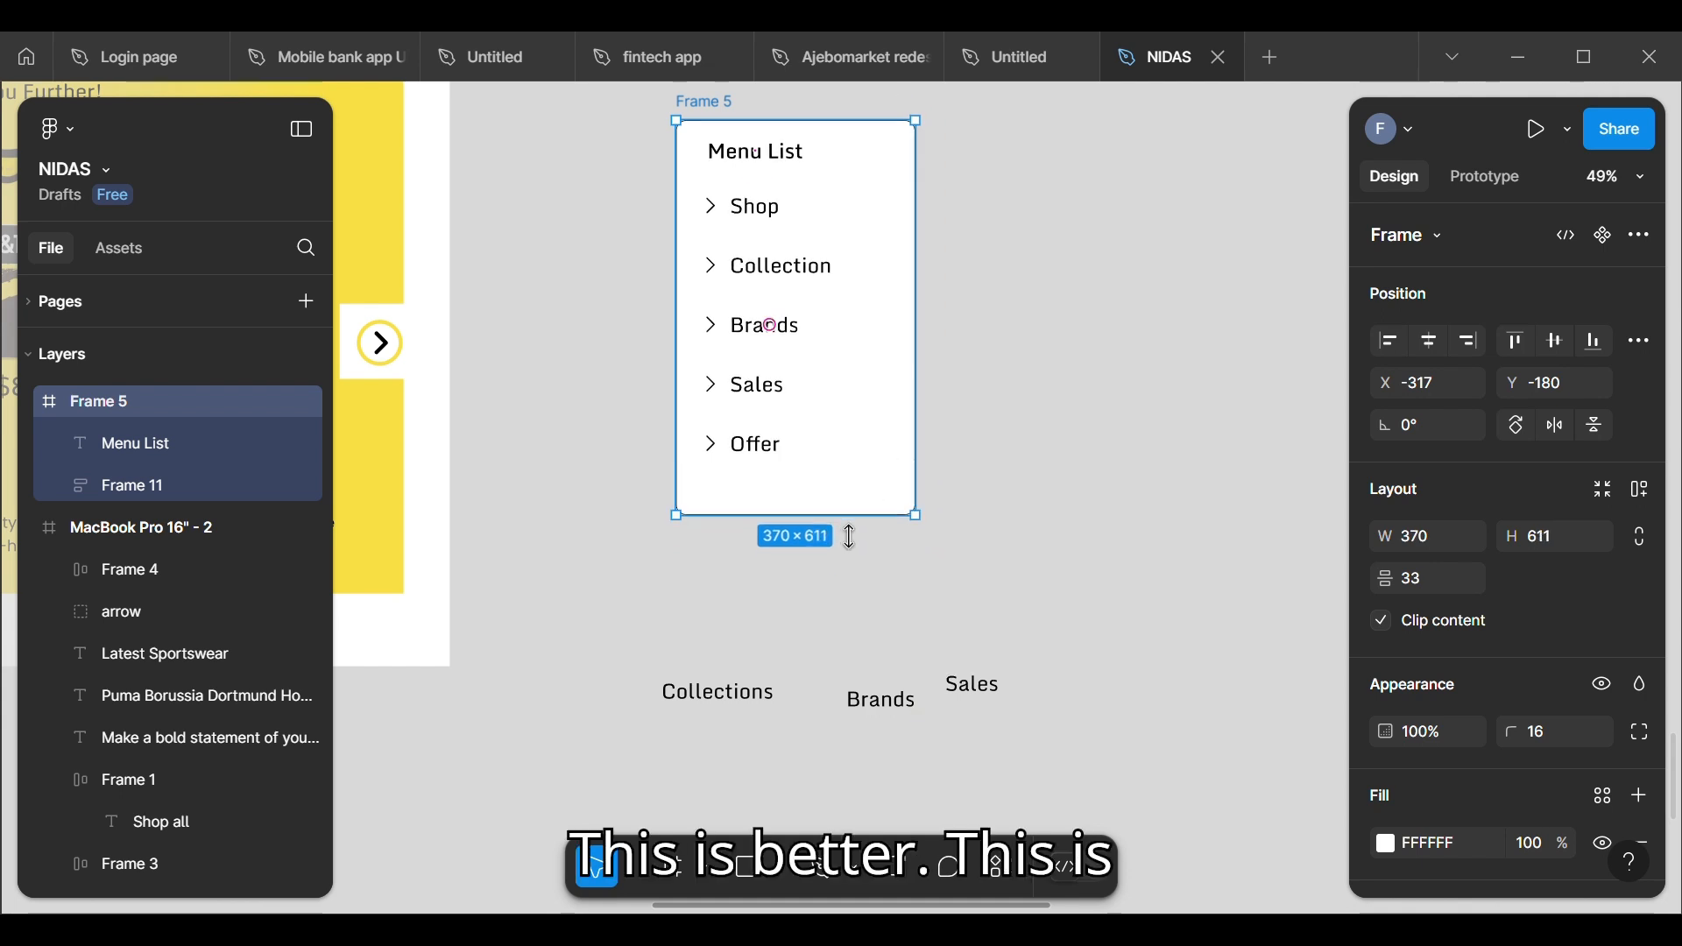
click(848, 577)
Step: Add an On click prototype connection from the header's hamburger menu icon to the Menu List frame
scroll(848, 576, down, 3)
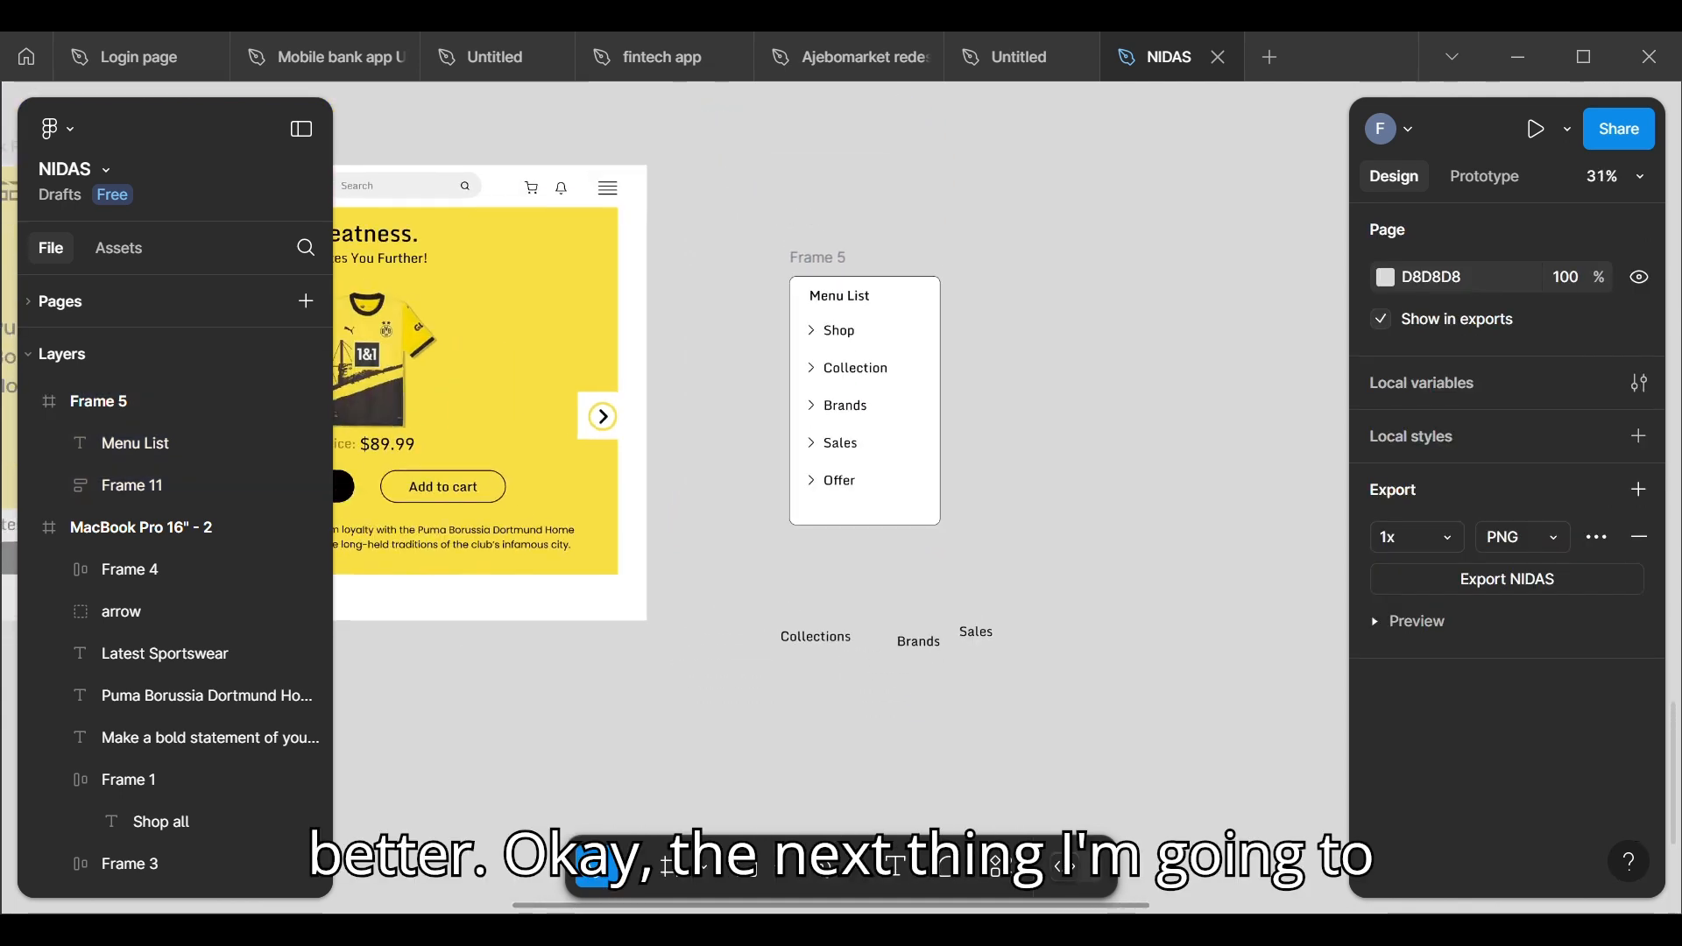
scroll(848, 576, left, 2)
scroll(1147, 464, down, 3)
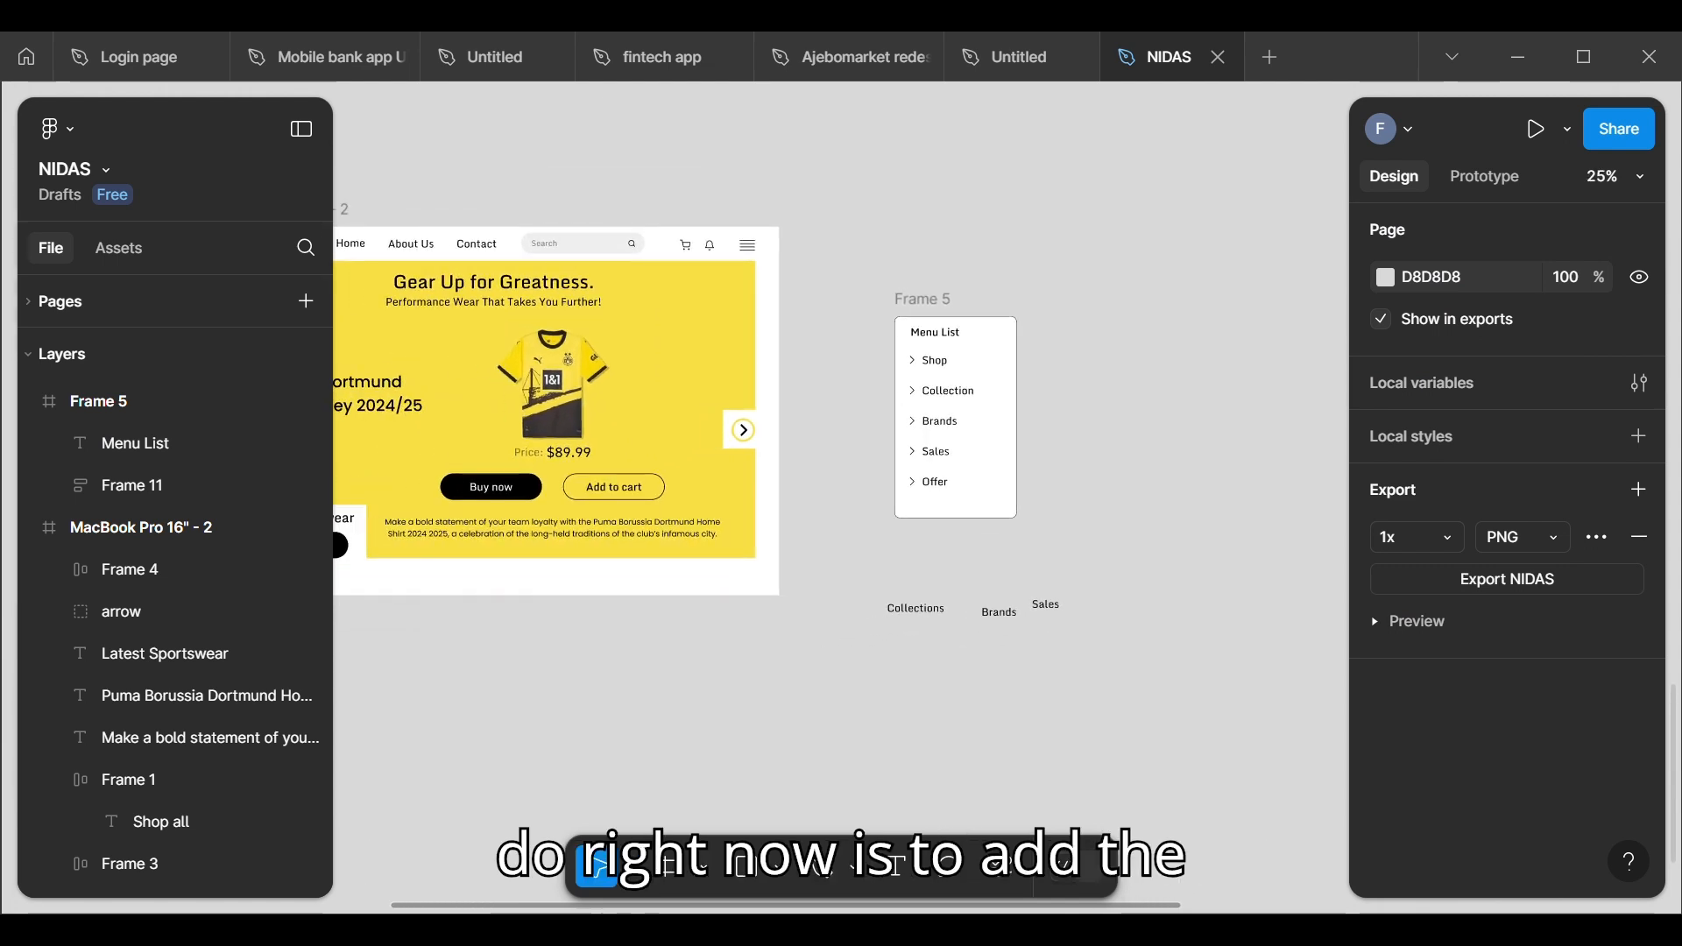
click(1481, 180)
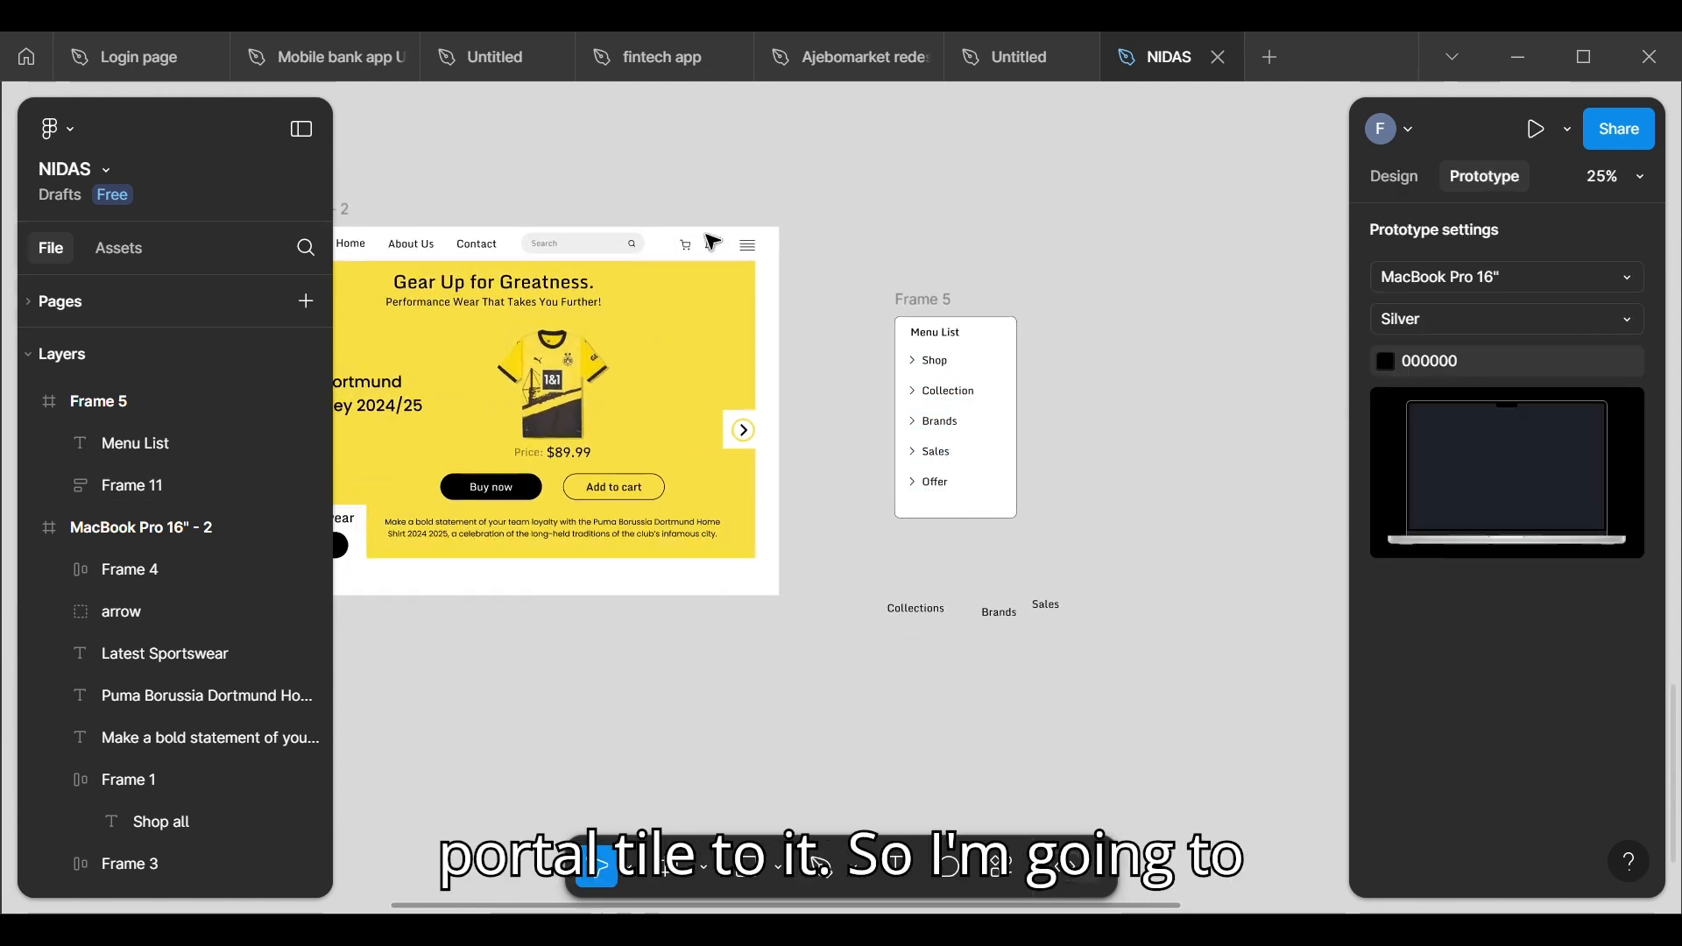
click(753, 258)
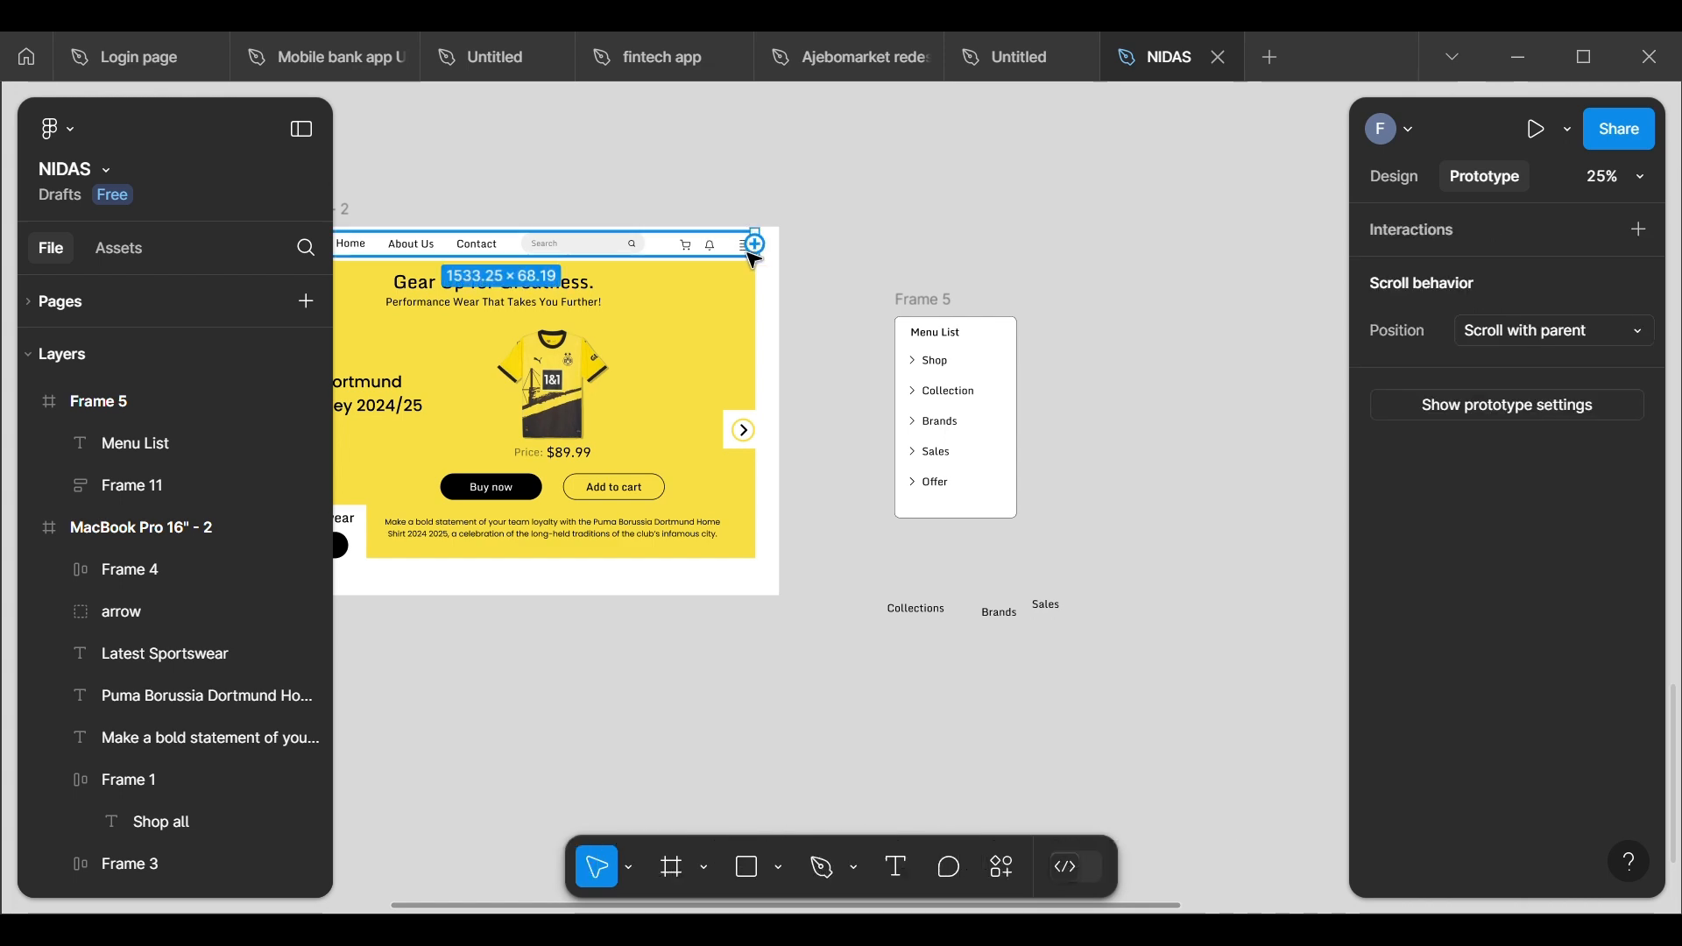
scroll(752, 257, up, 5)
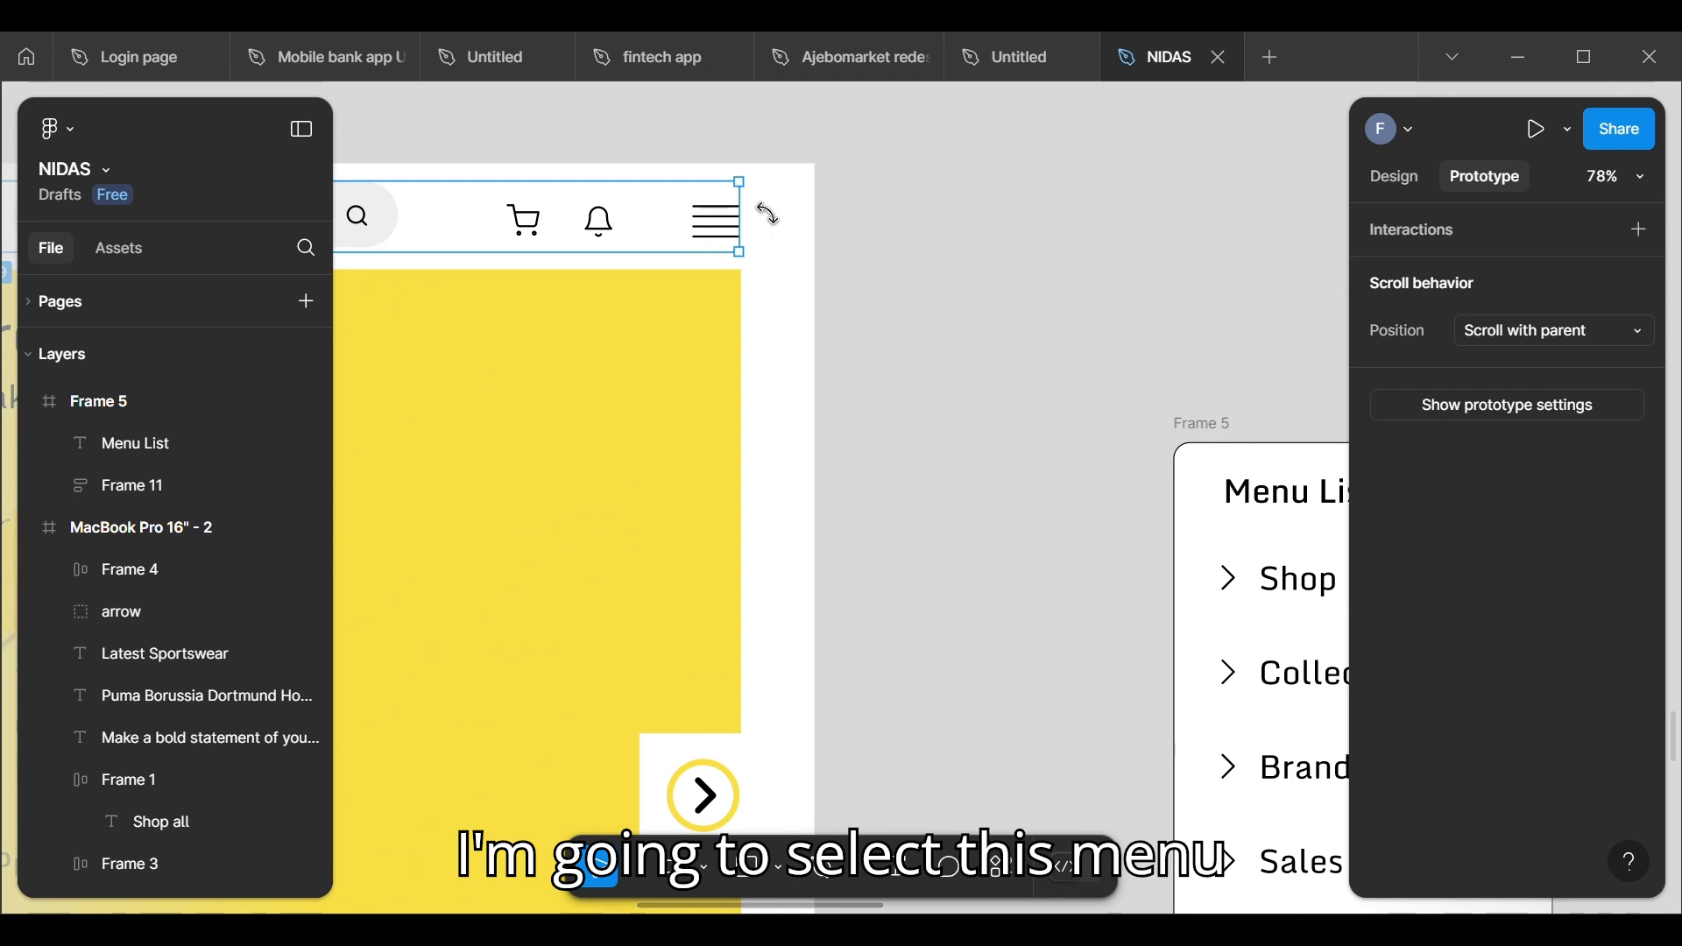
click(719, 219)
drag(723, 217, 1220, 554)
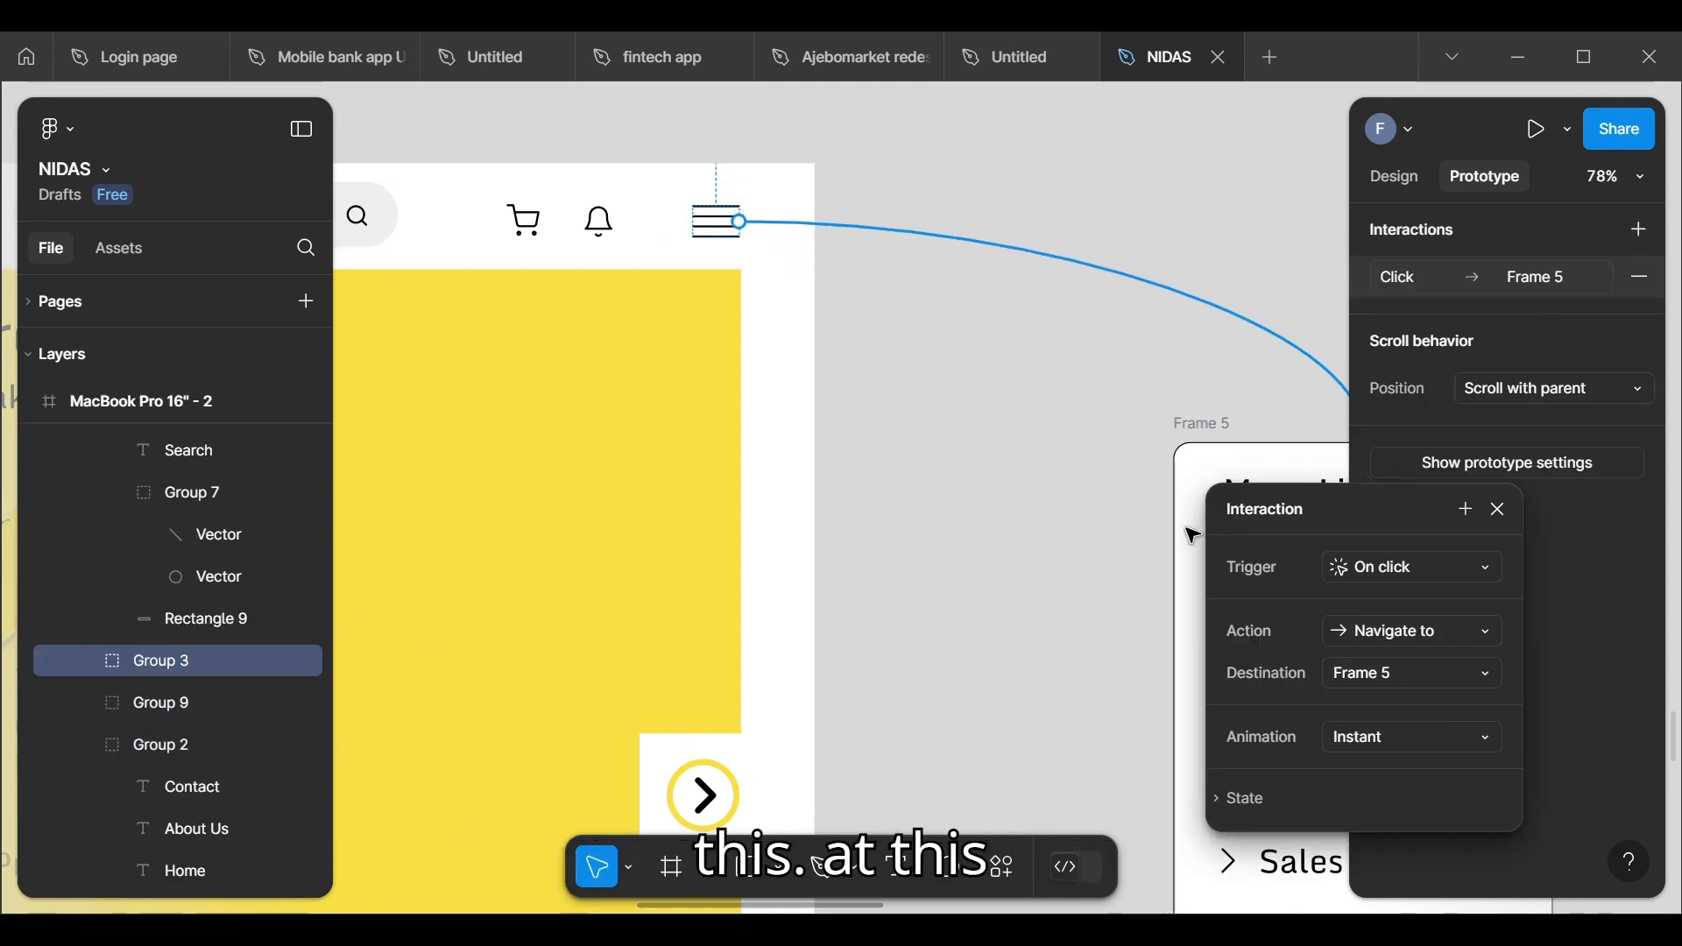
Step: Change the menu icon's click interaction from Navigate to into Open overlay for the Menu List frame
scroll(1194, 534, down, 5)
scroll(1193, 534, right, 3)
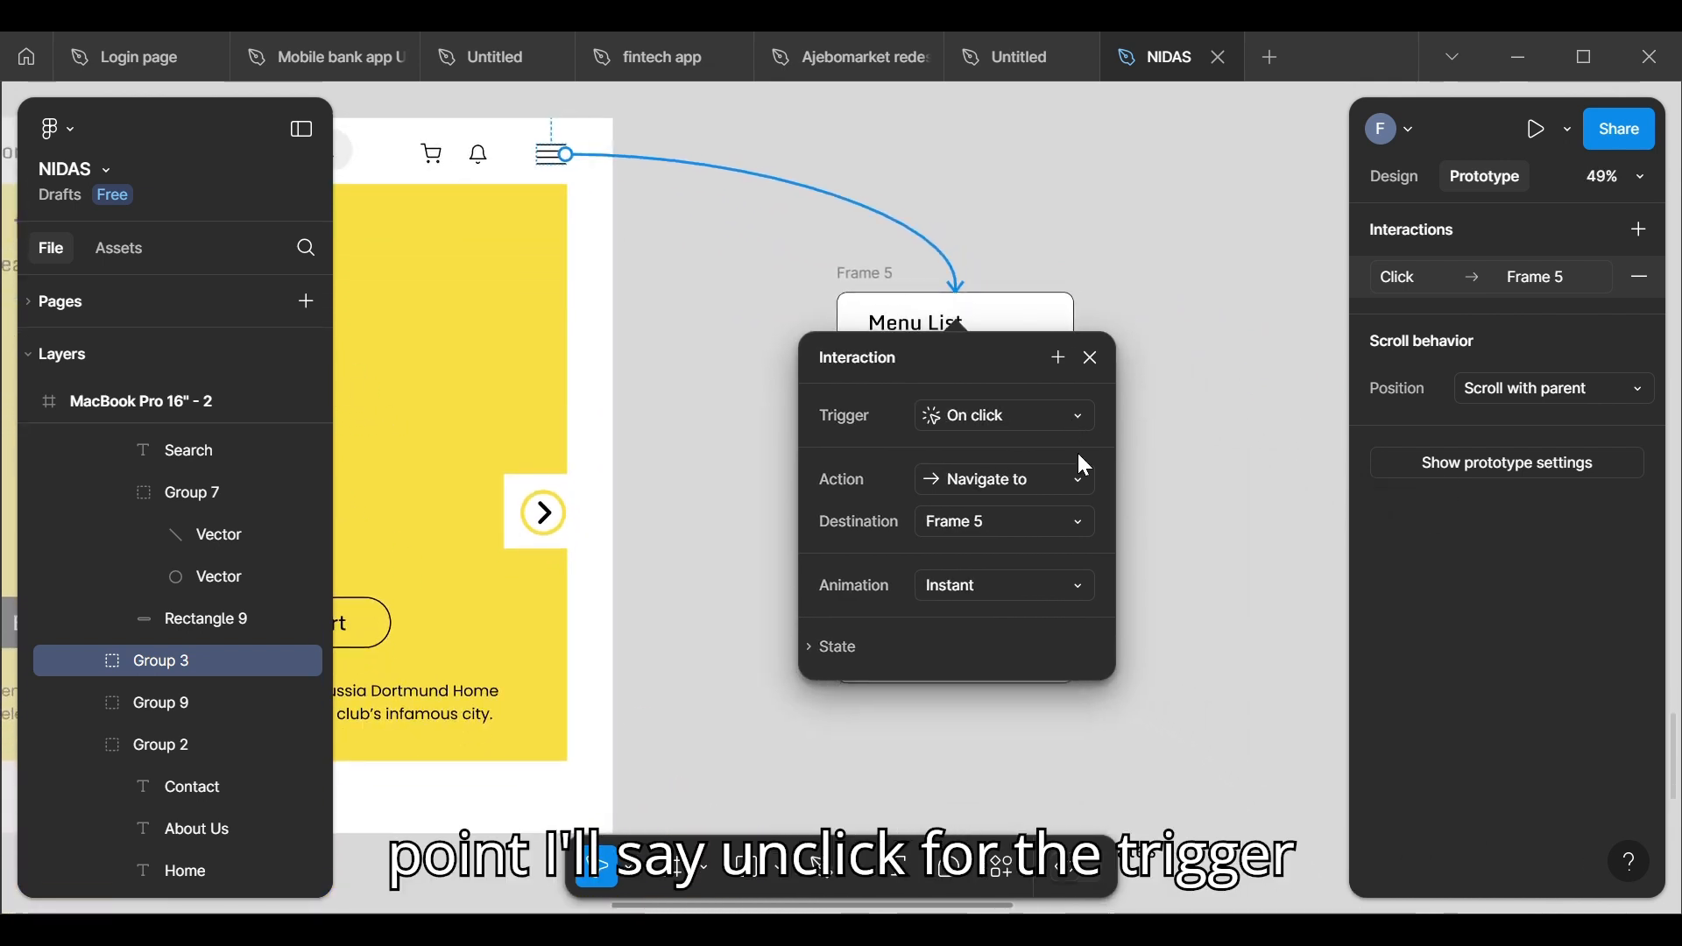
click(1071, 477)
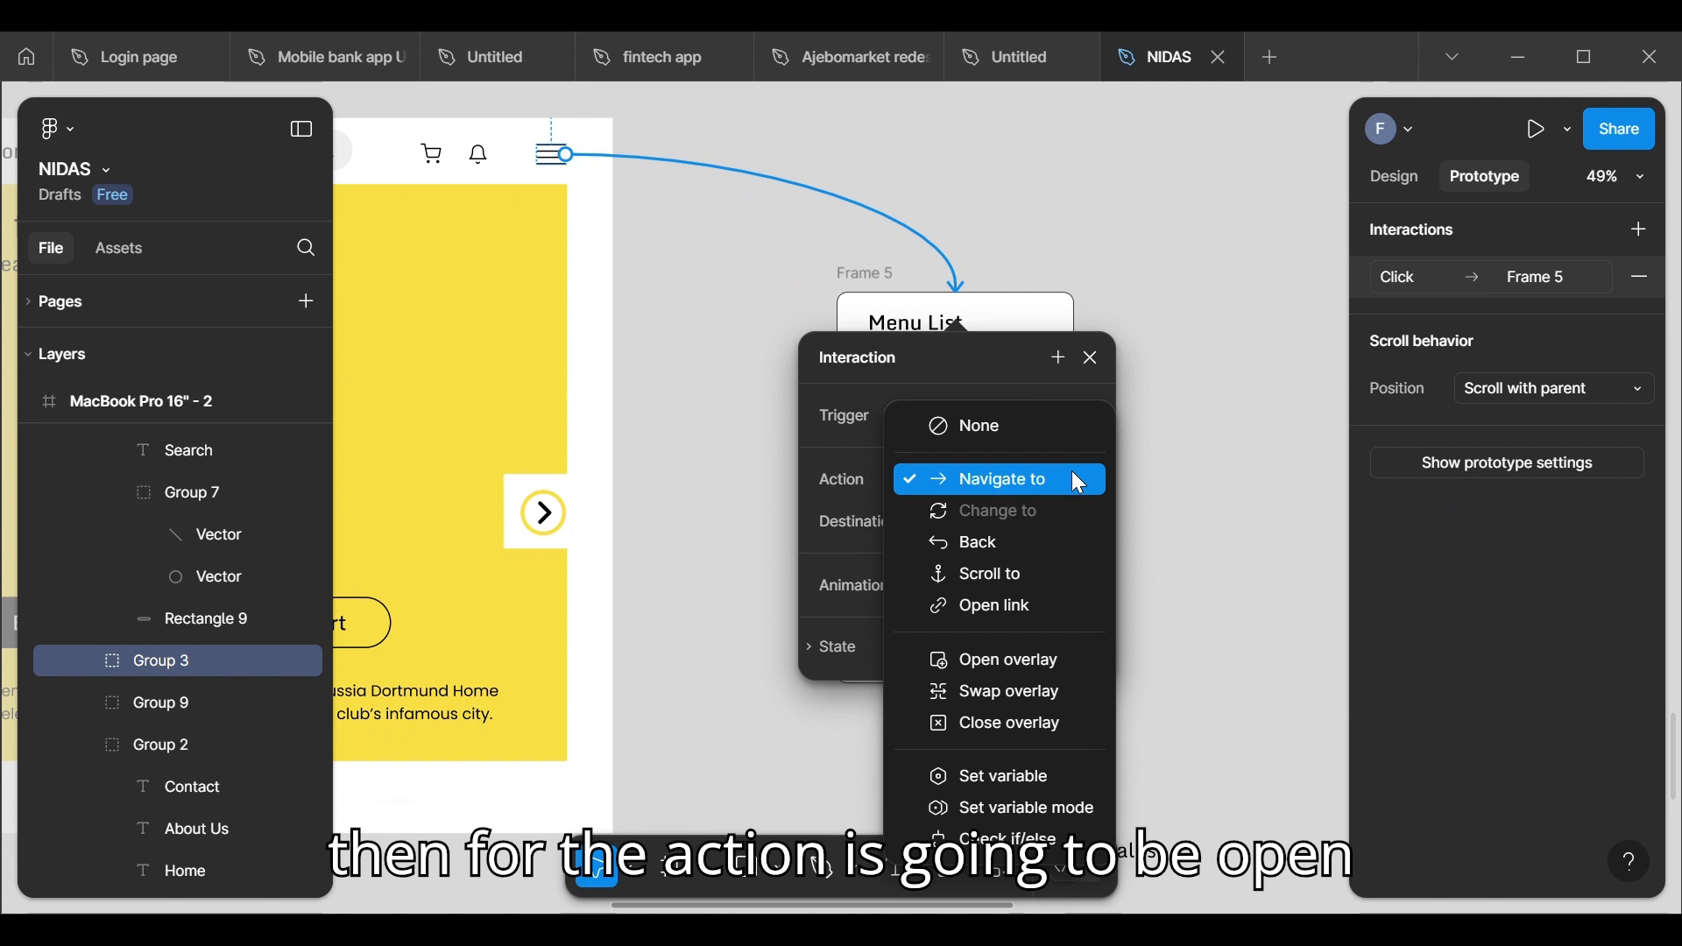
click(1038, 662)
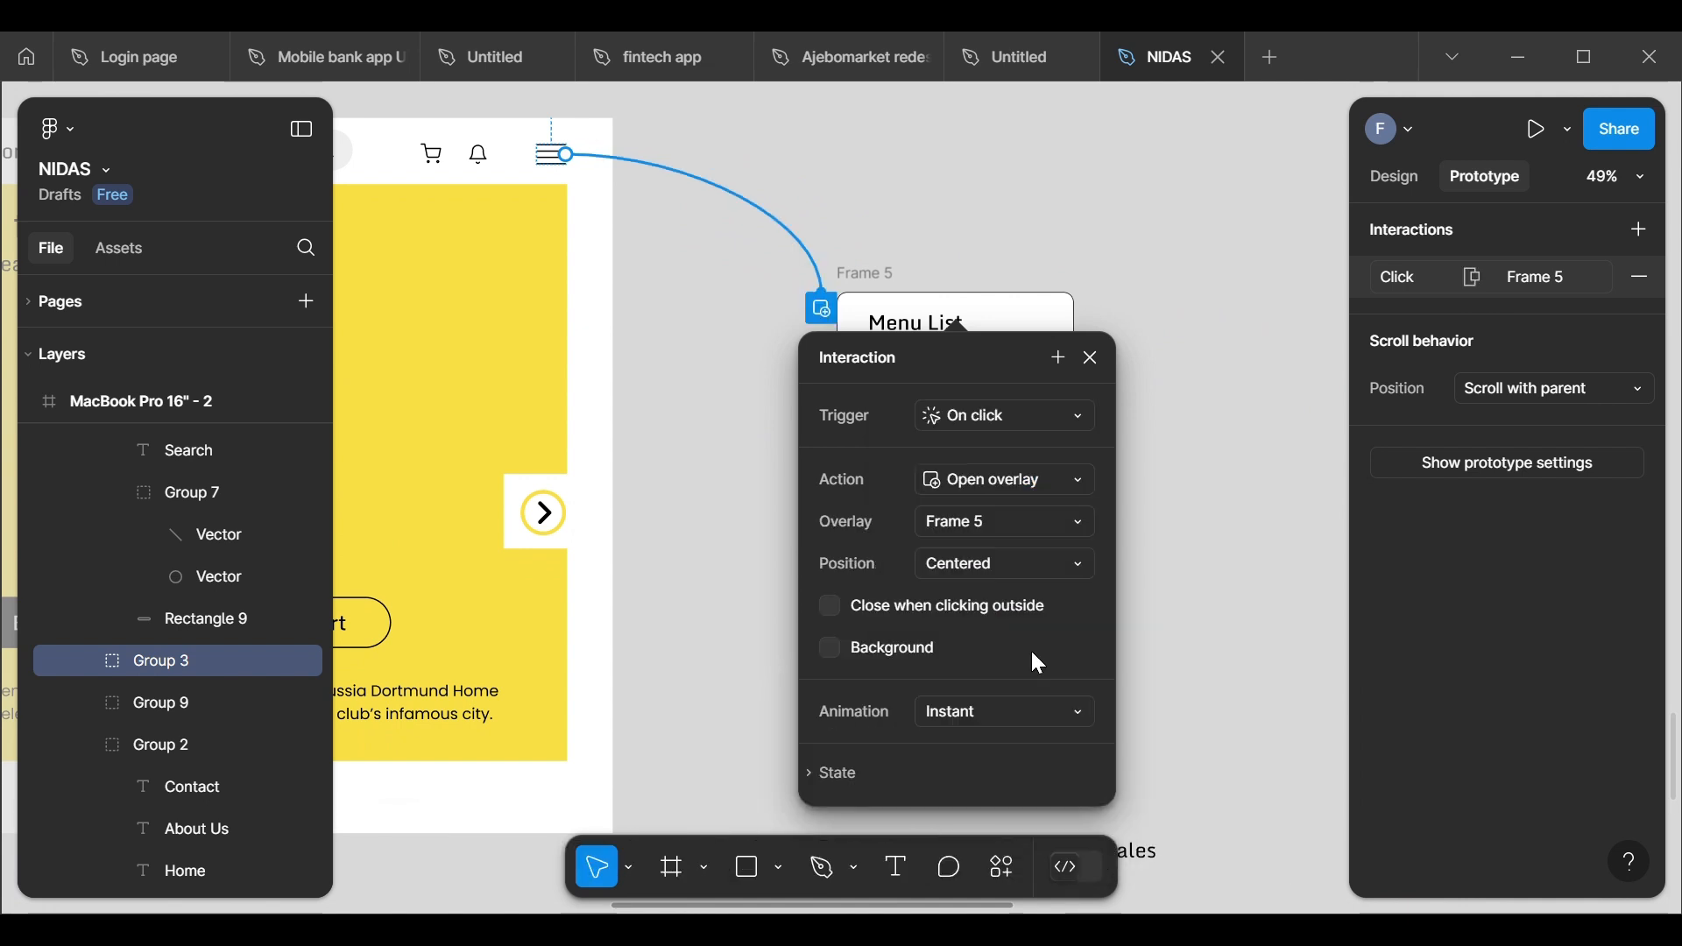
Step: Position the overlay manually just below the header, flush with the yellow hero's right edge, and enable Close when clicking outside
click(1050, 581)
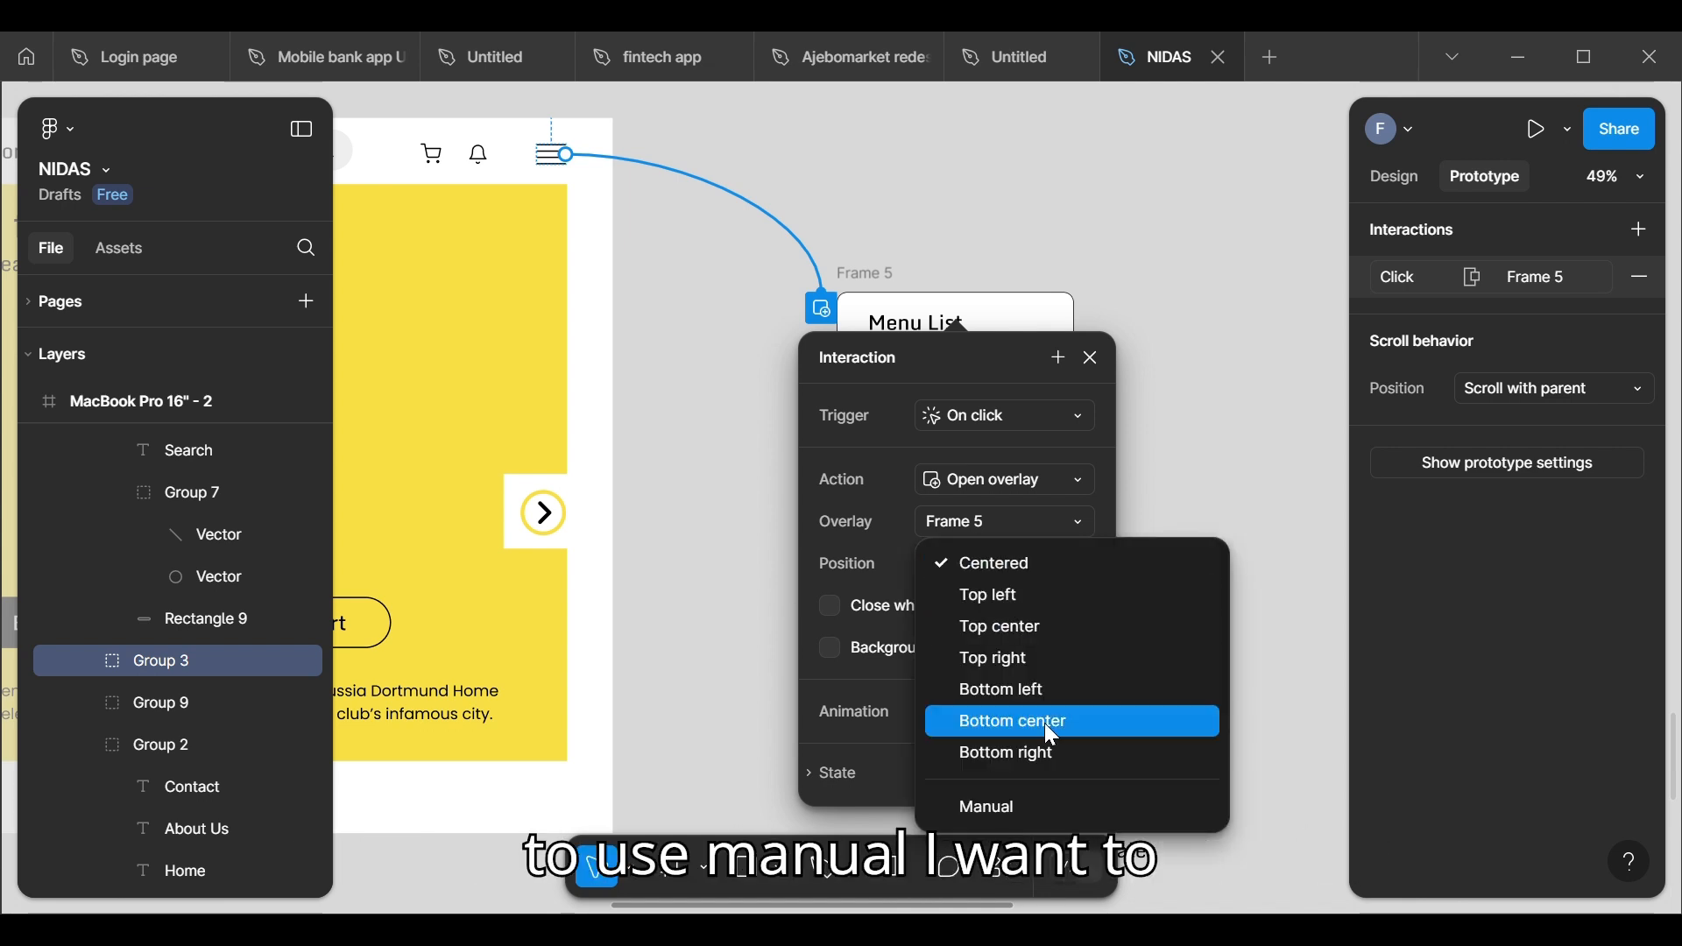
click(1036, 807)
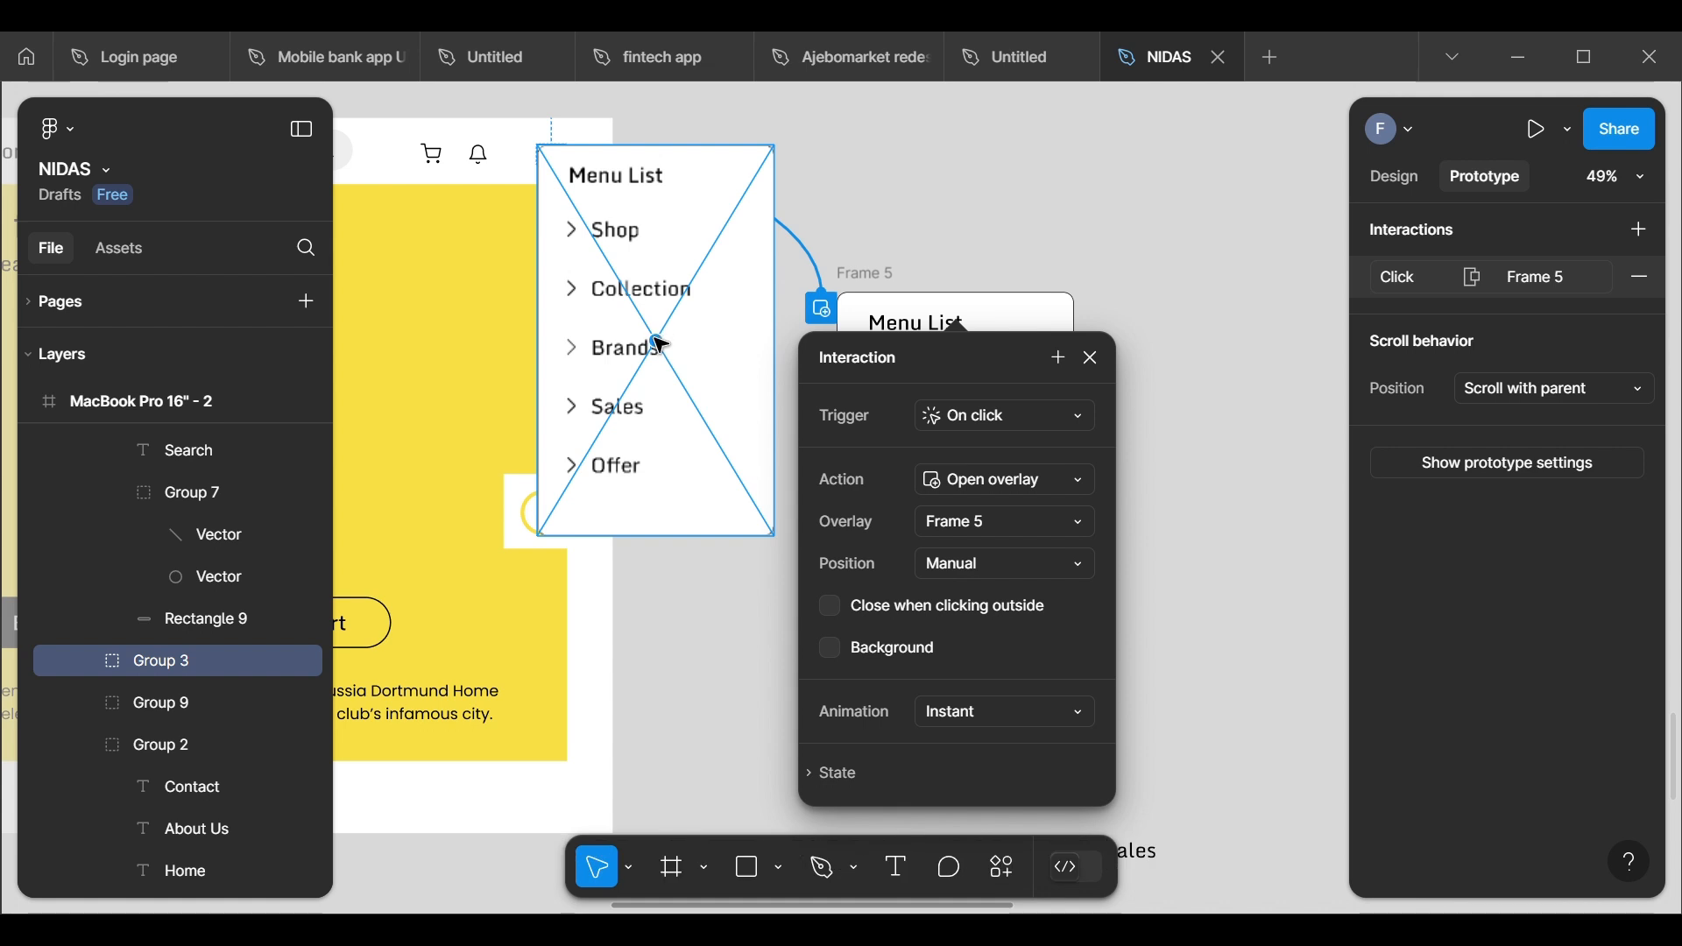
drag(668, 343, 455, 383)
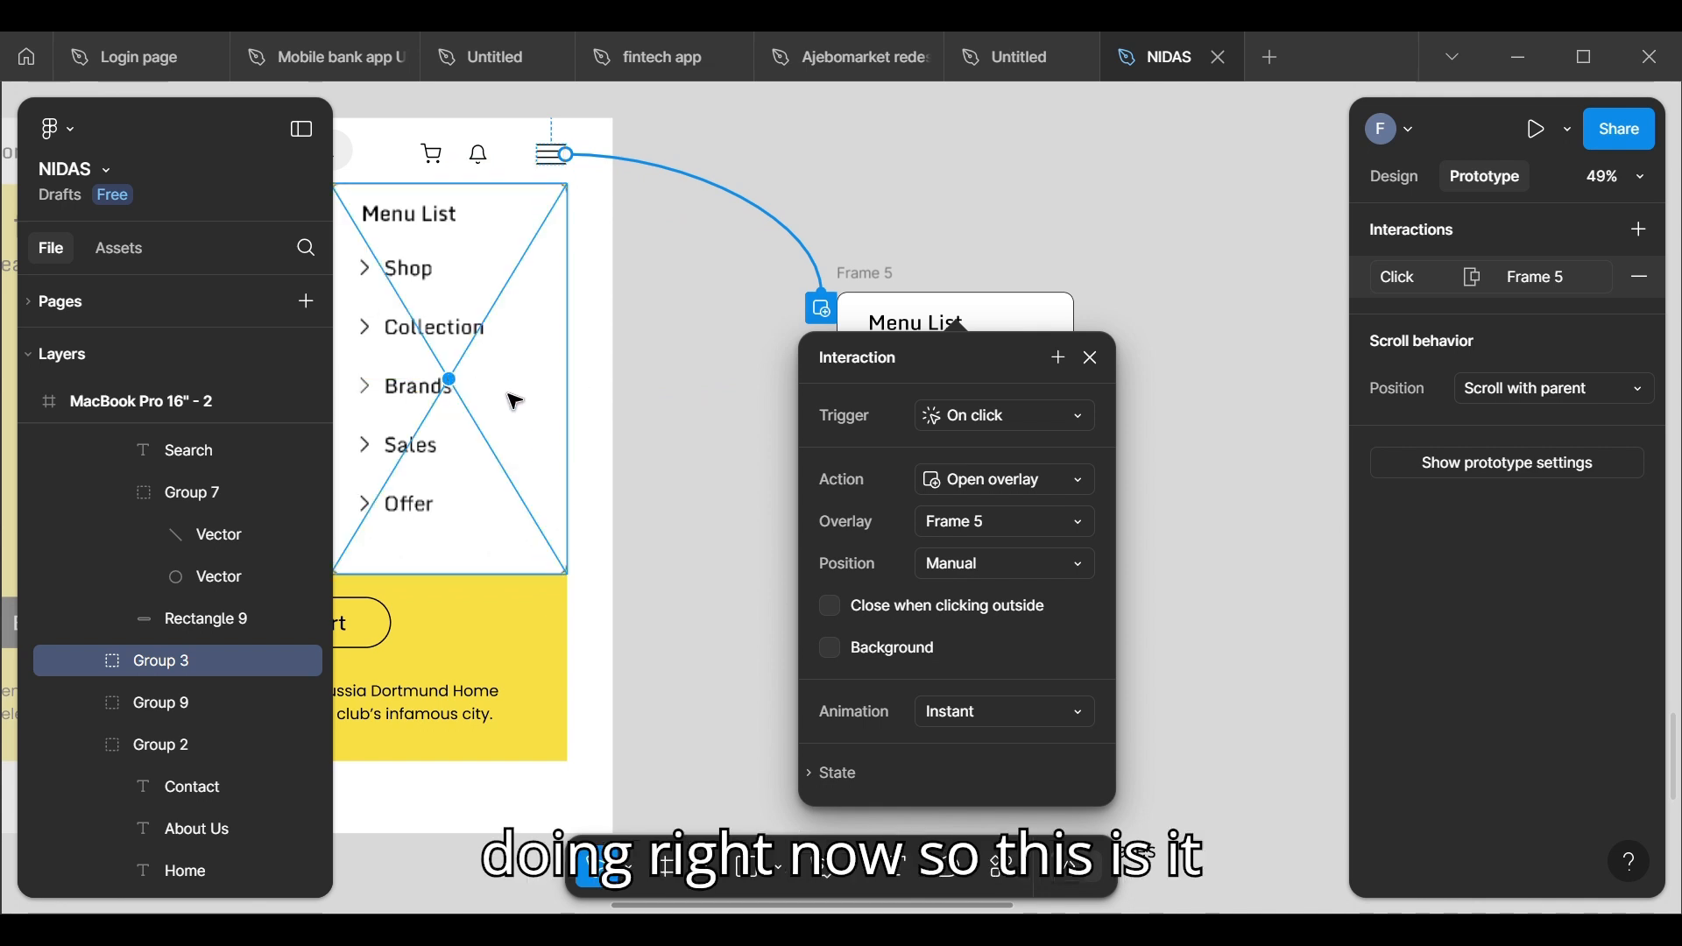
click(686, 424)
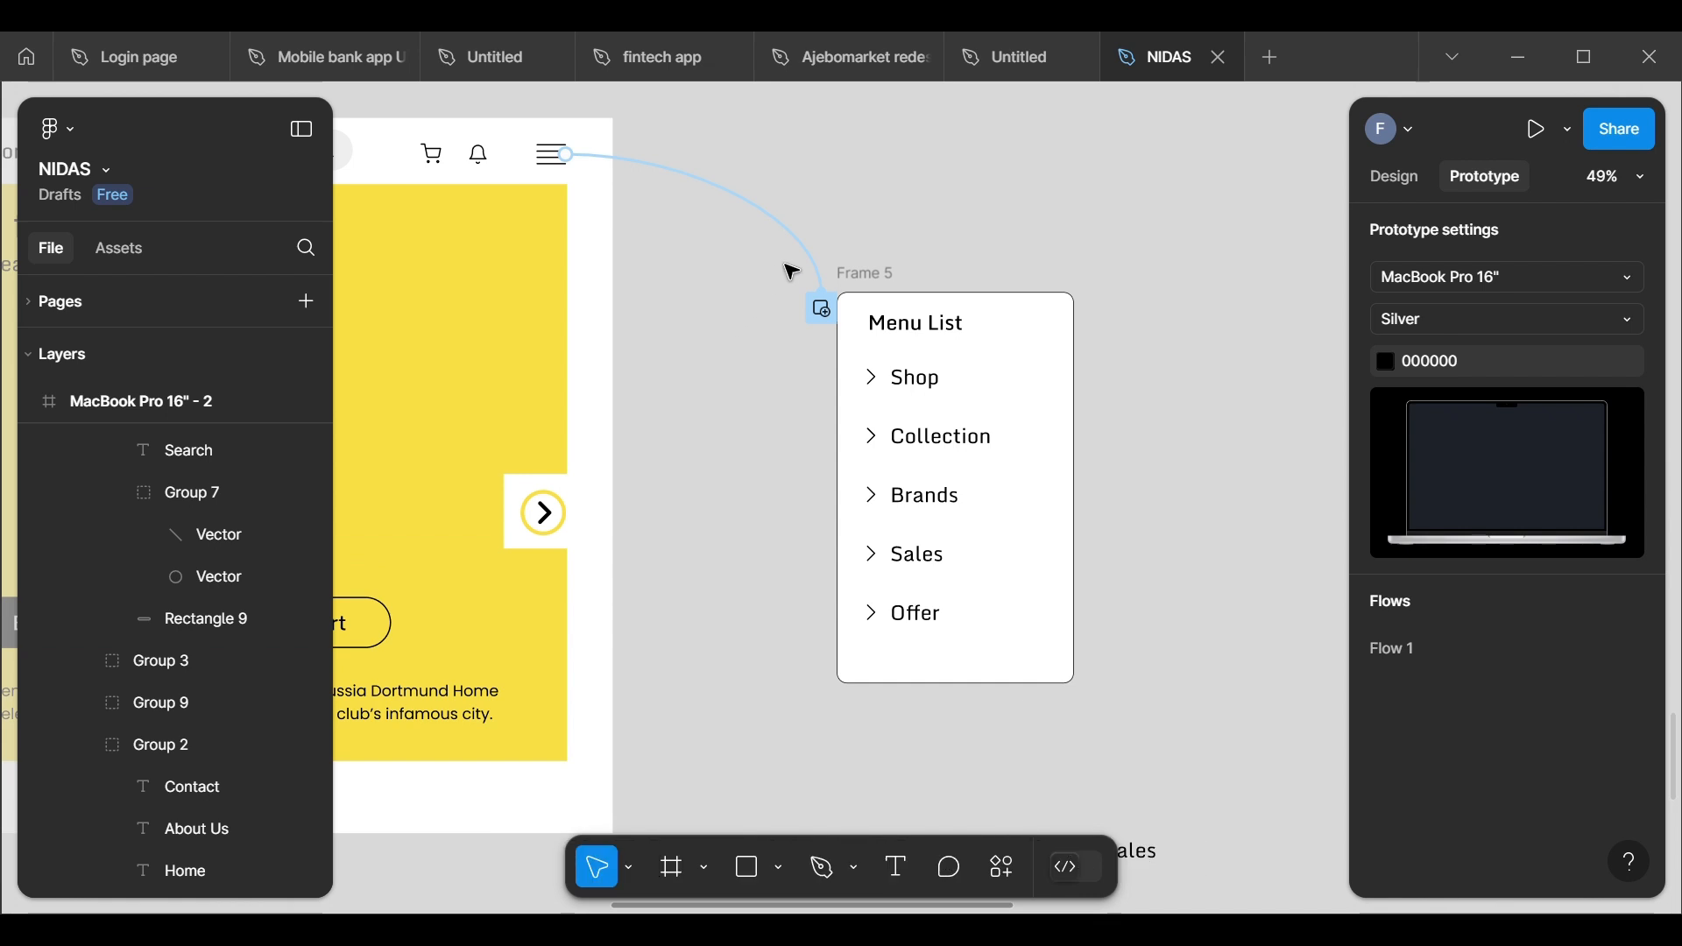
click(807, 281)
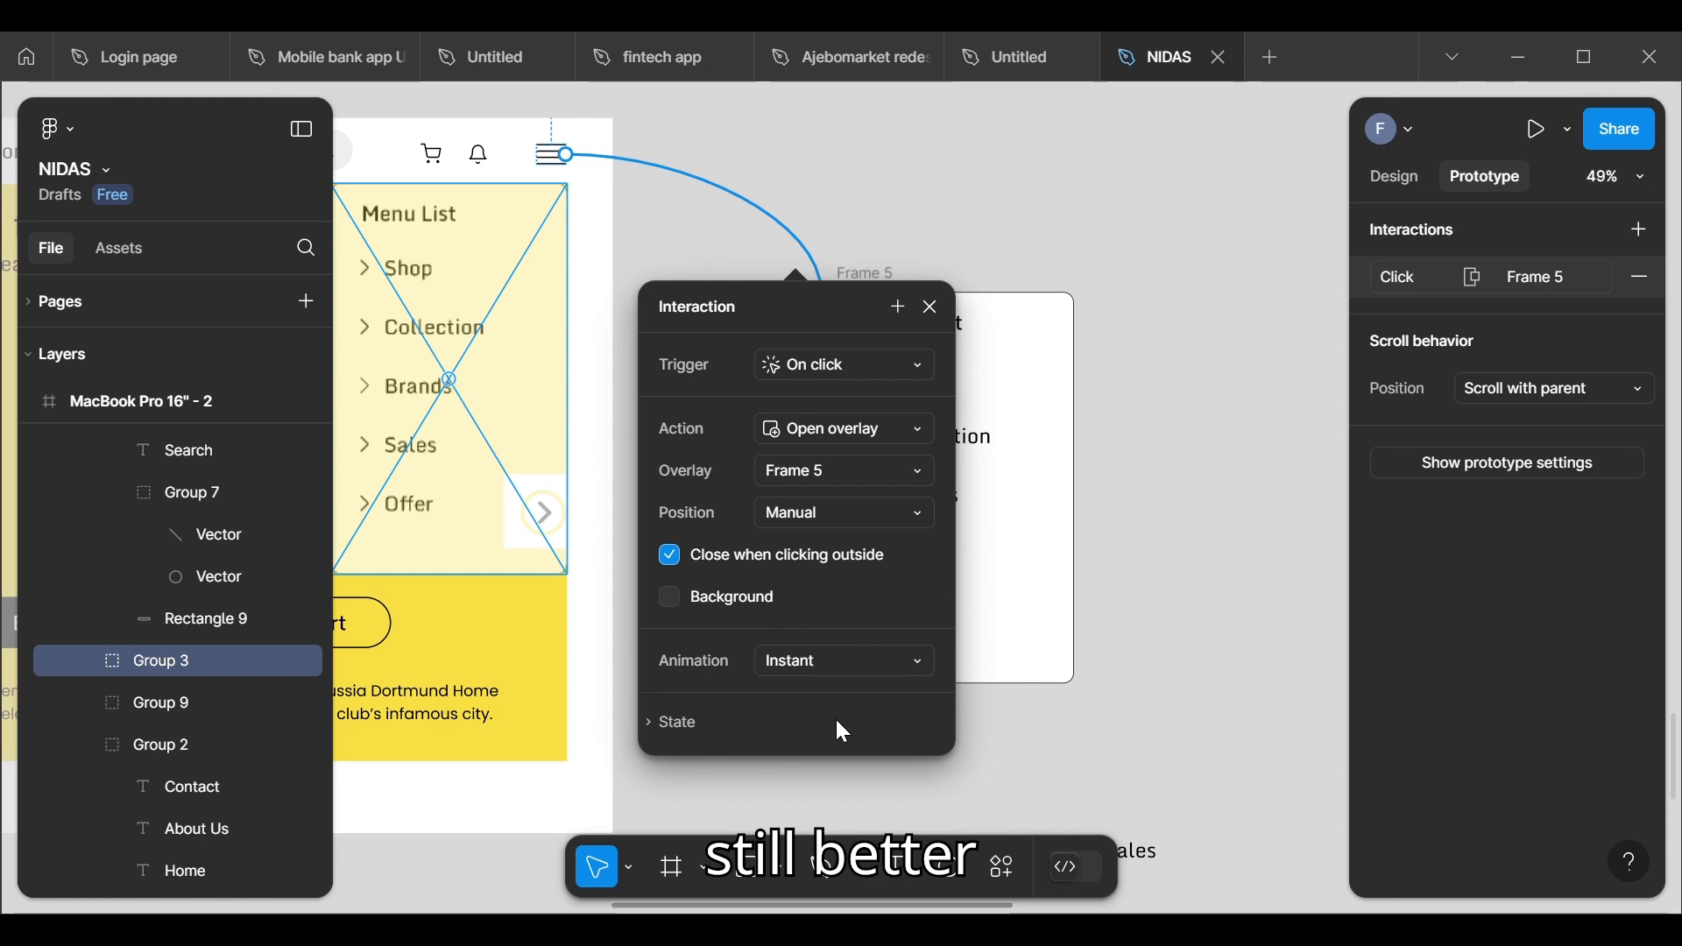
click(1095, 712)
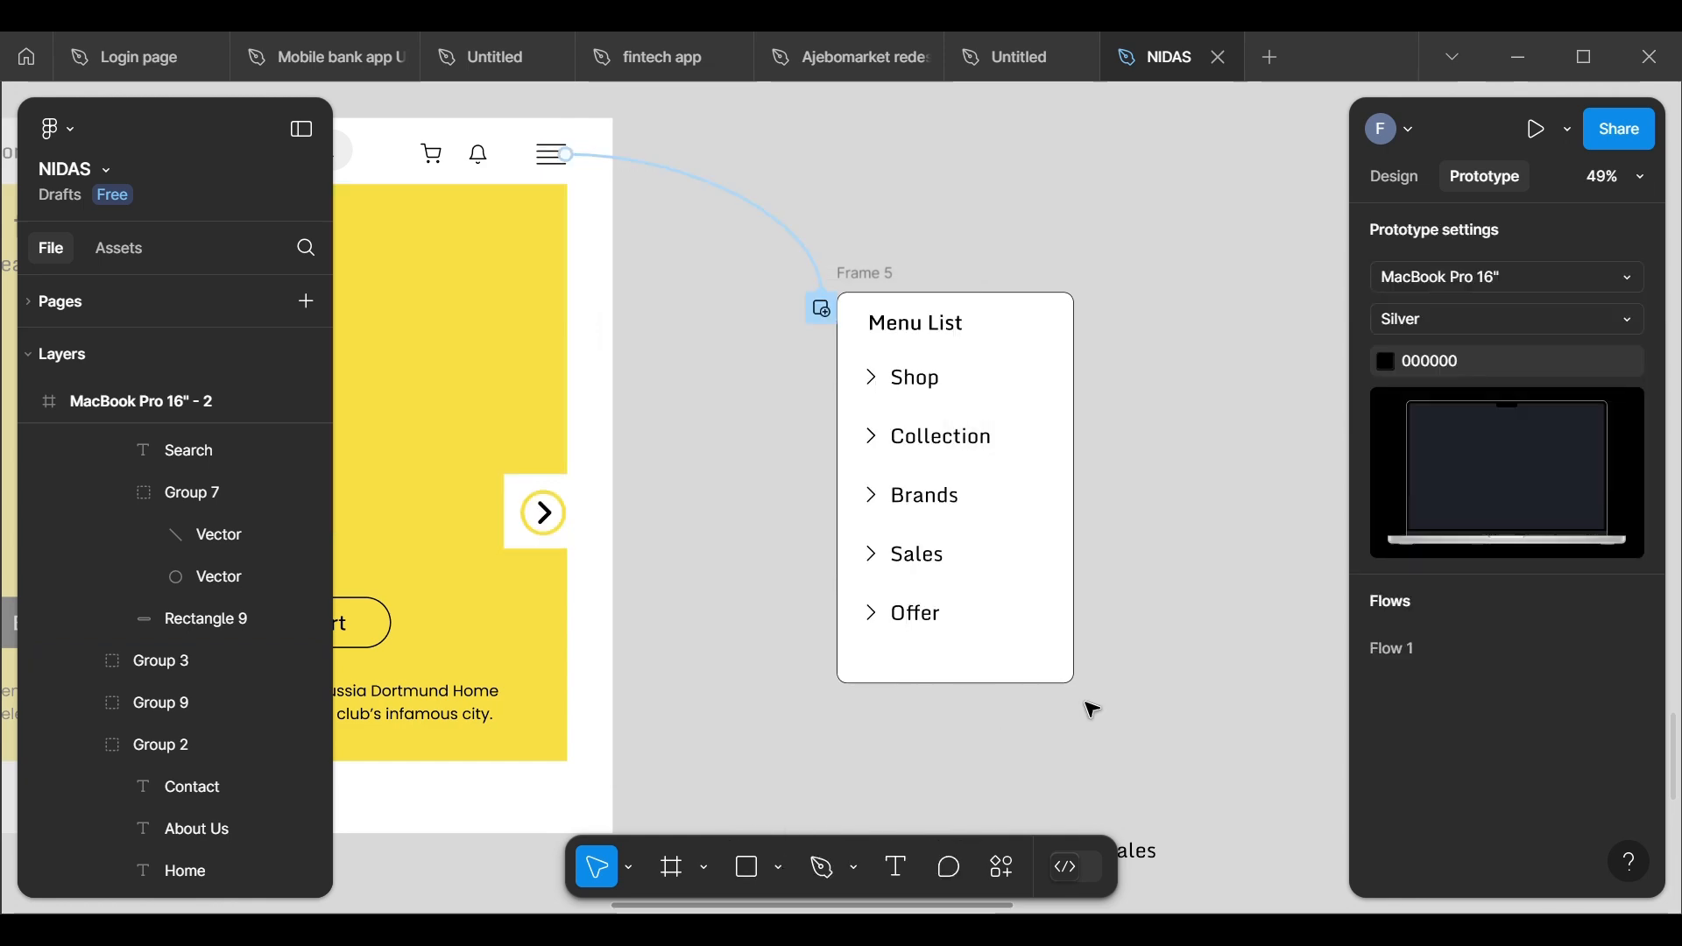
Step: Preview the prototype, open the Menu List from the header icon, dismiss it from outside, and close the preview
scroll(1089, 706, down, 5)
scroll(1089, 706, down, 1)
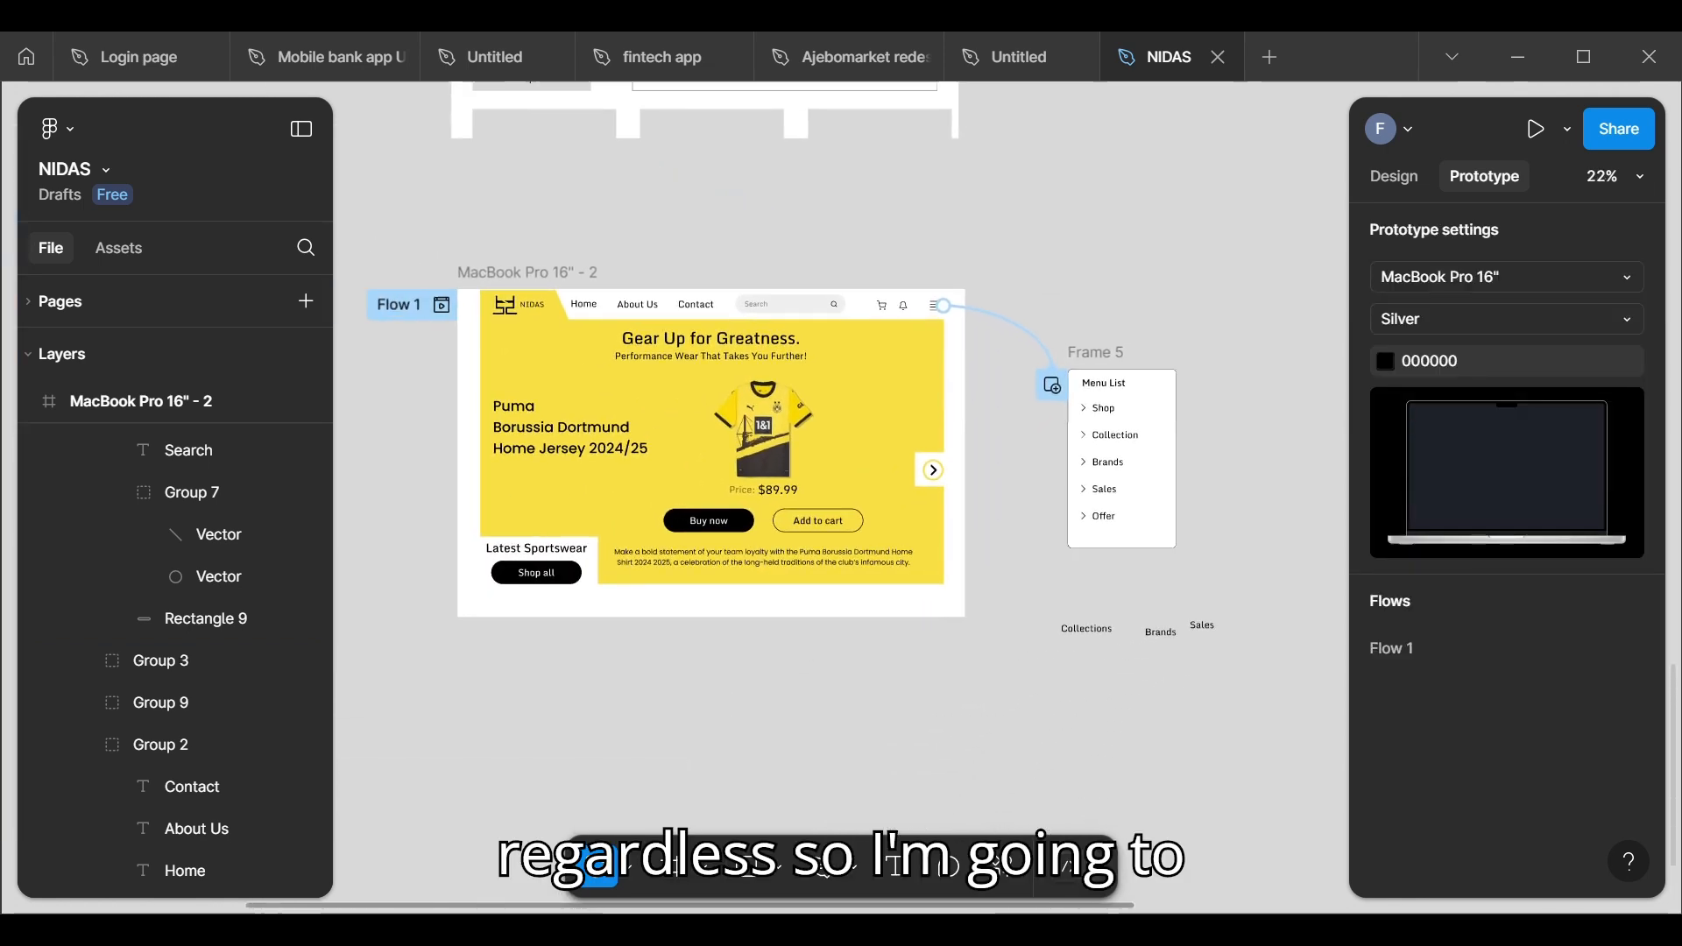
click(1544, 131)
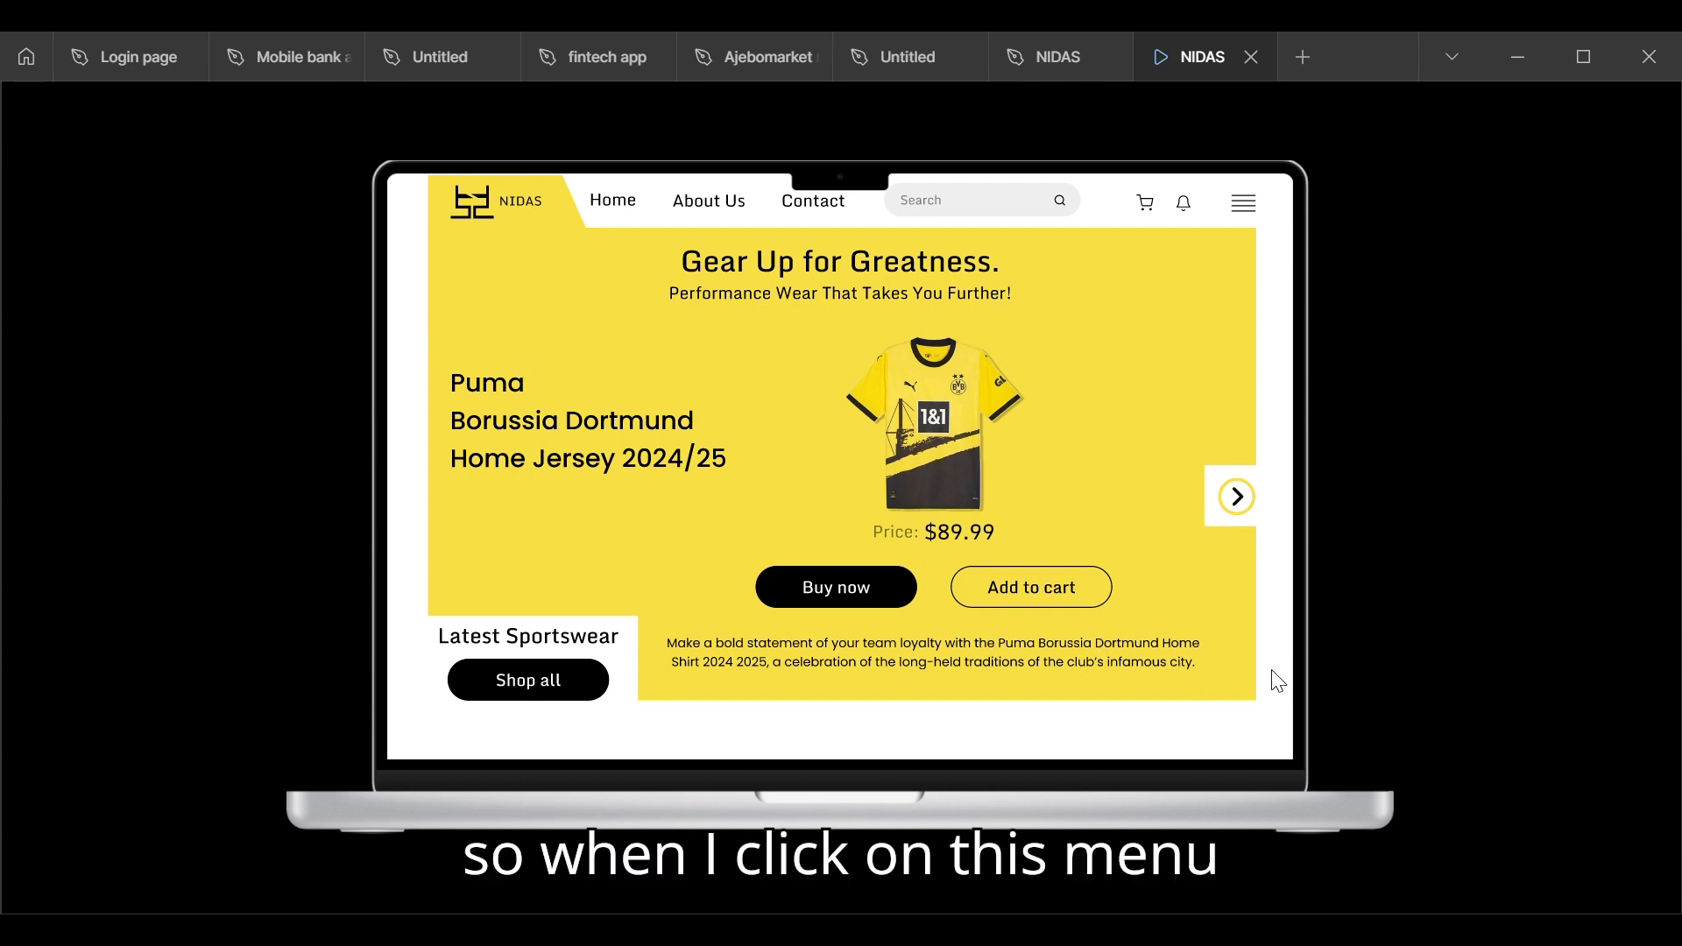
click(1248, 213)
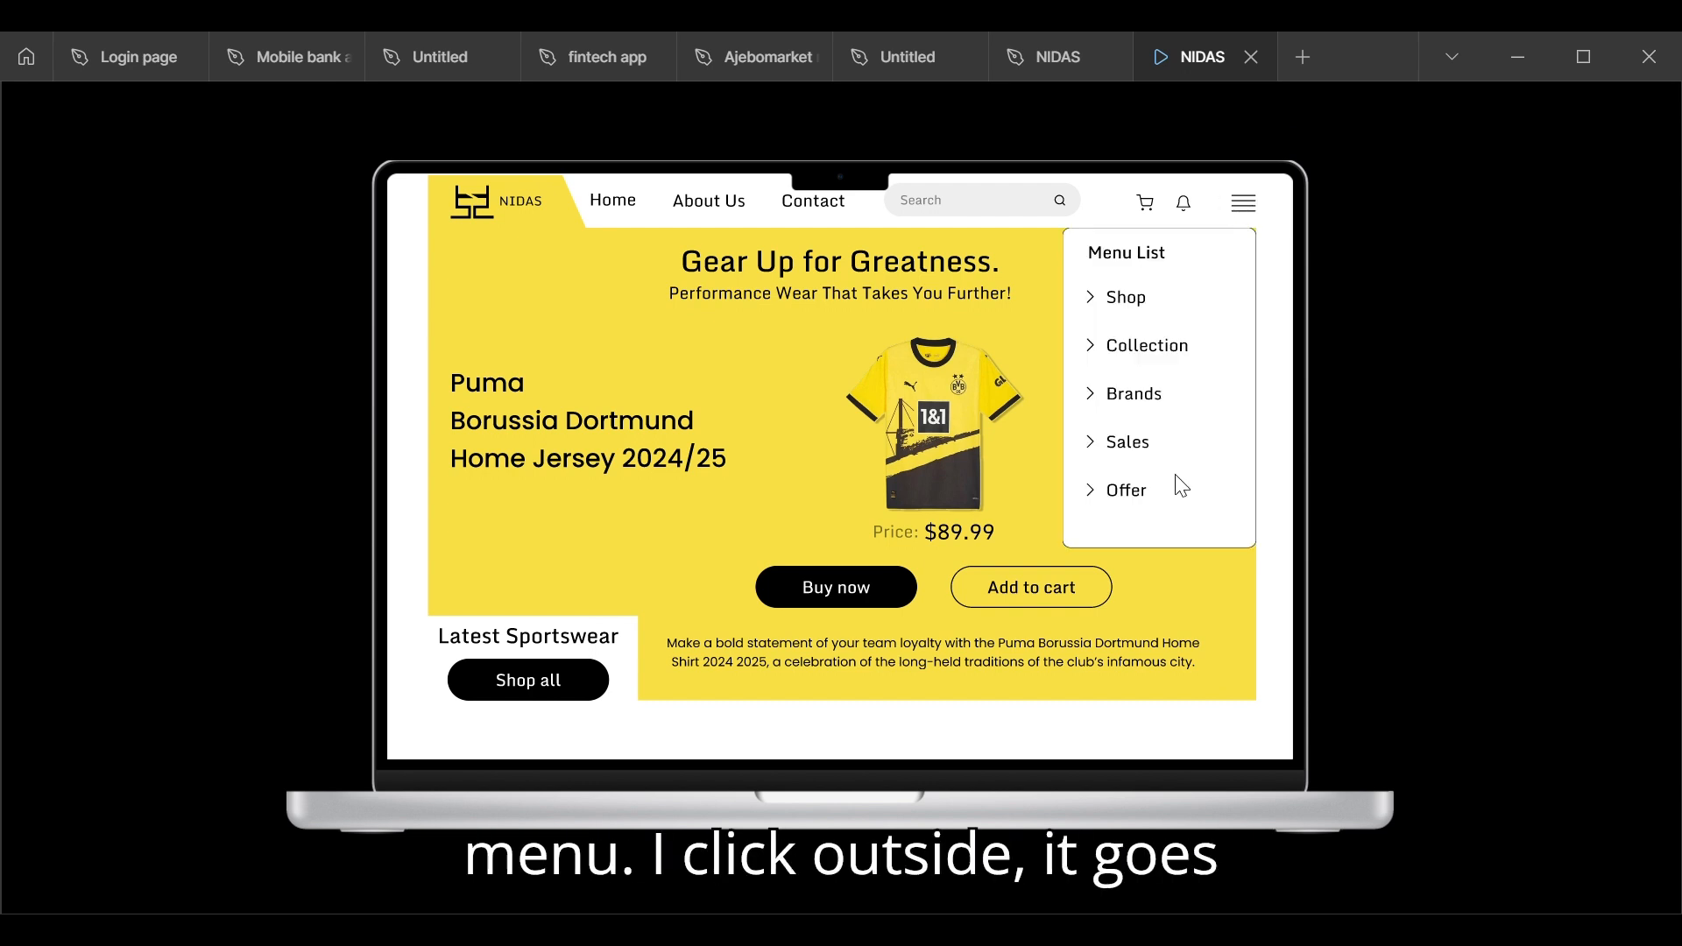
click(997, 319)
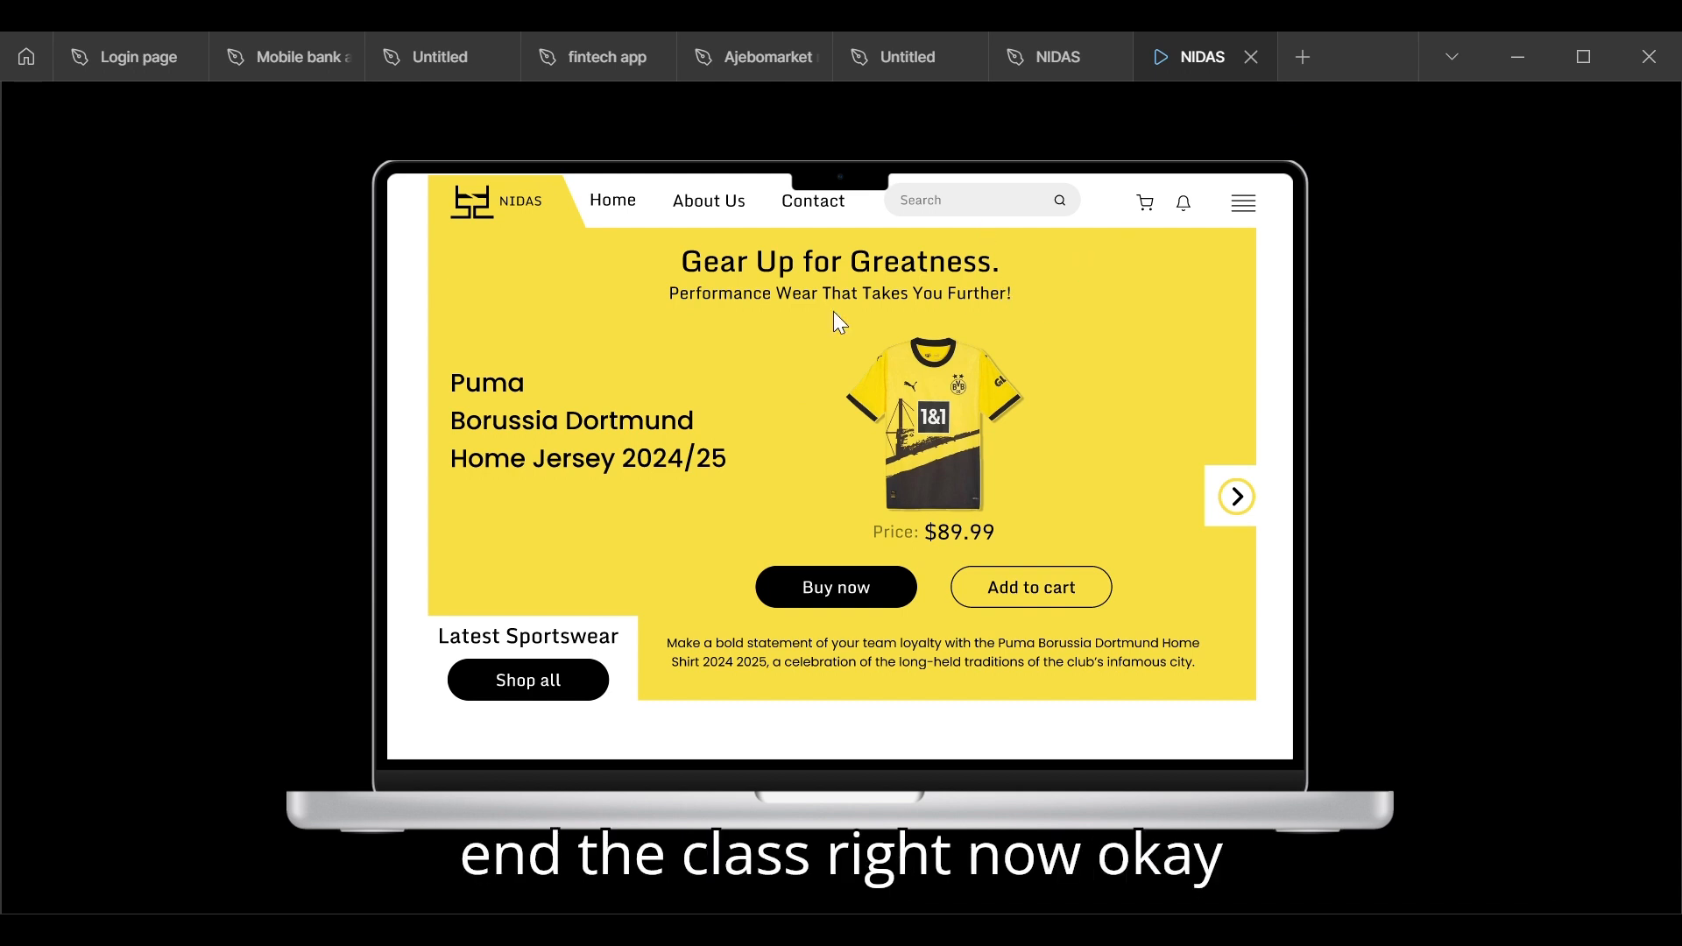
mouse_move(1271, 98)
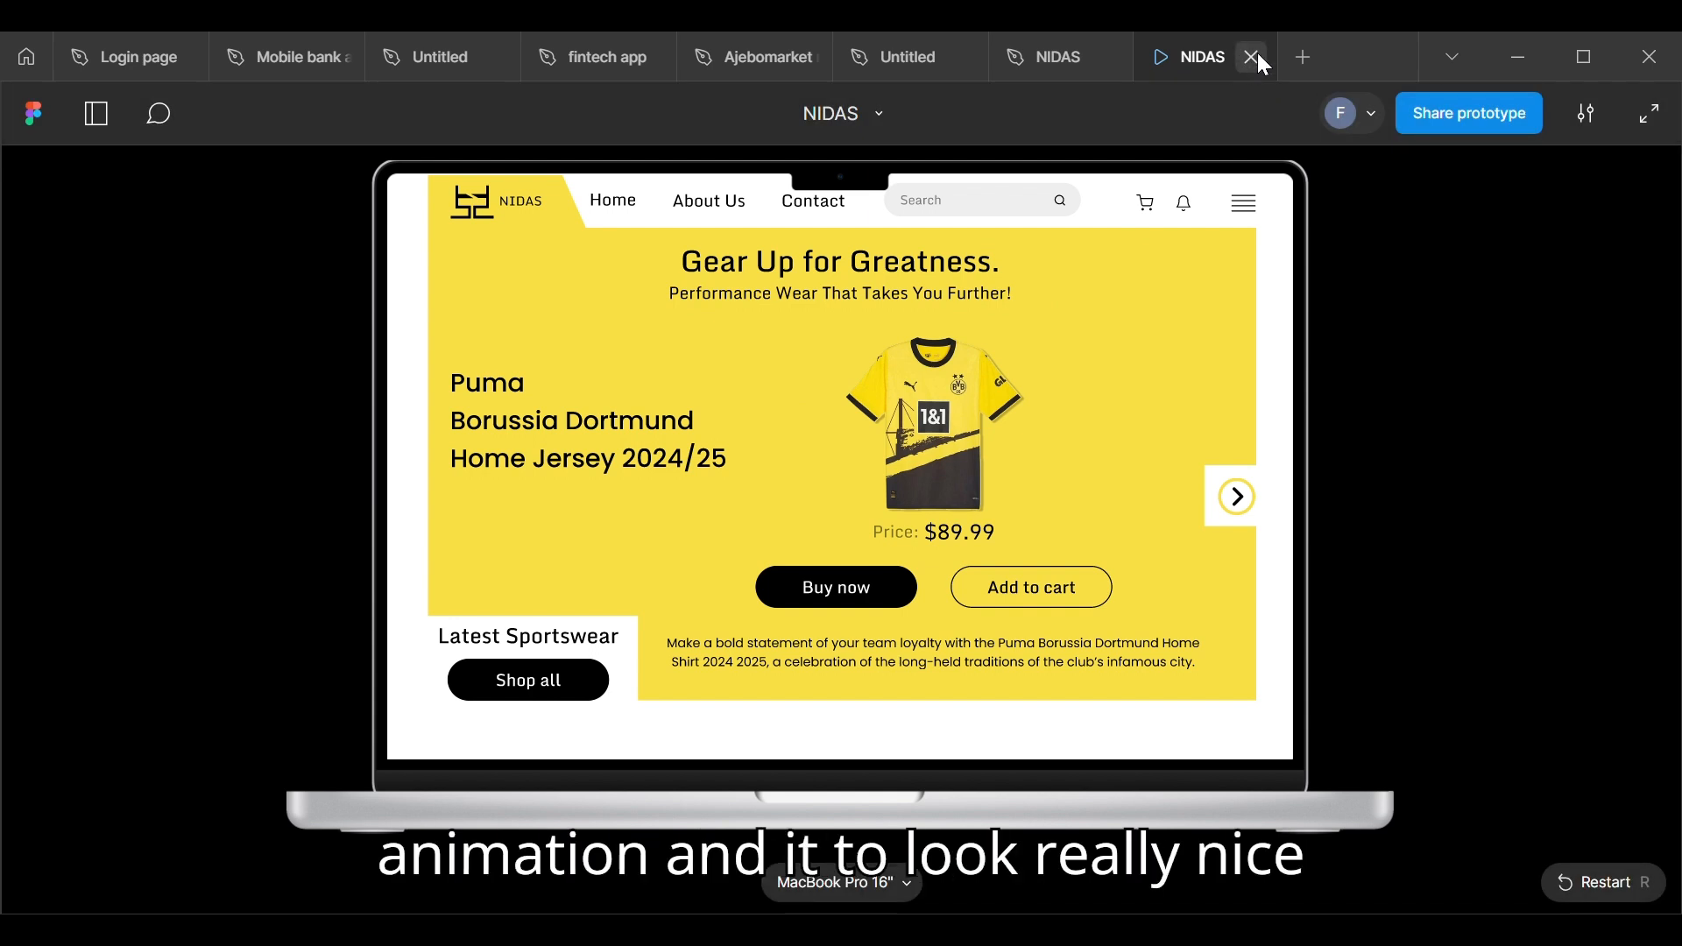
click(1259, 54)
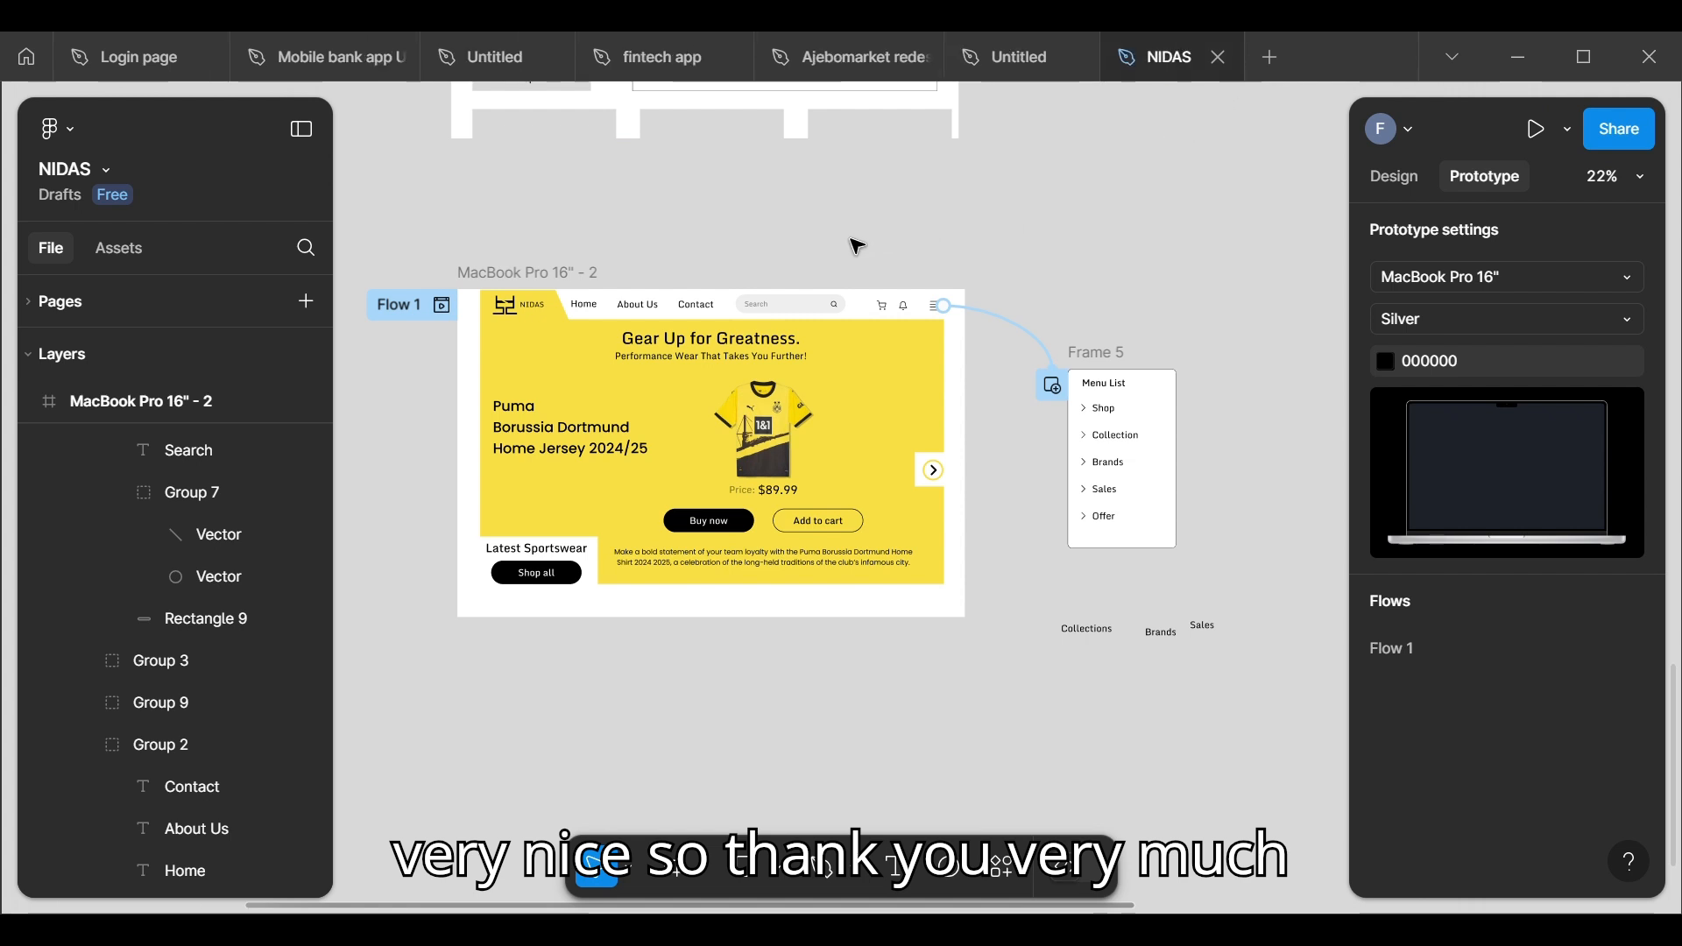